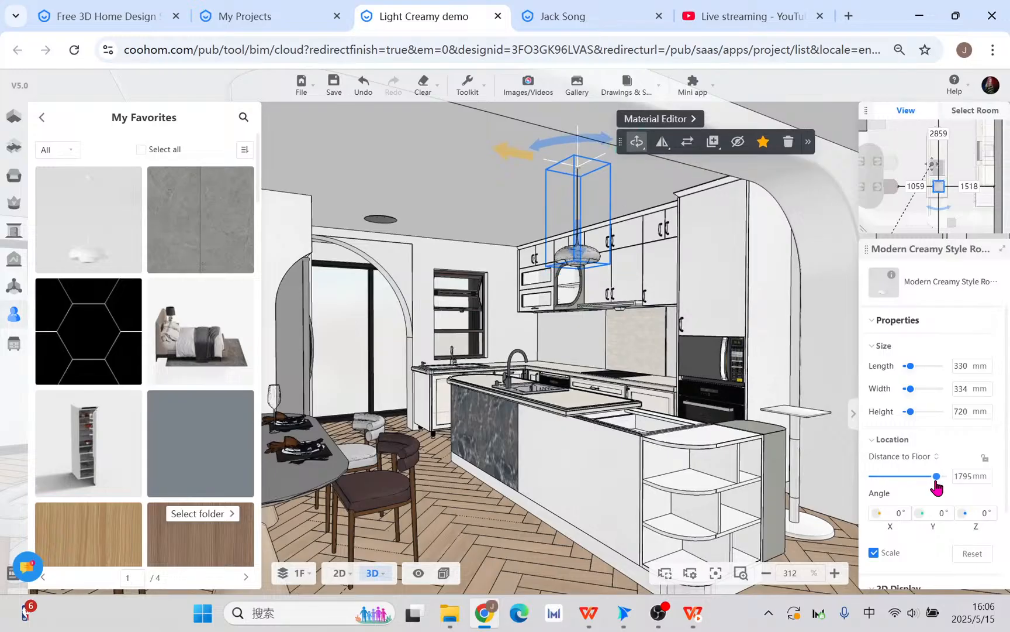
scroll(619, 336, up, 5)
key(q)
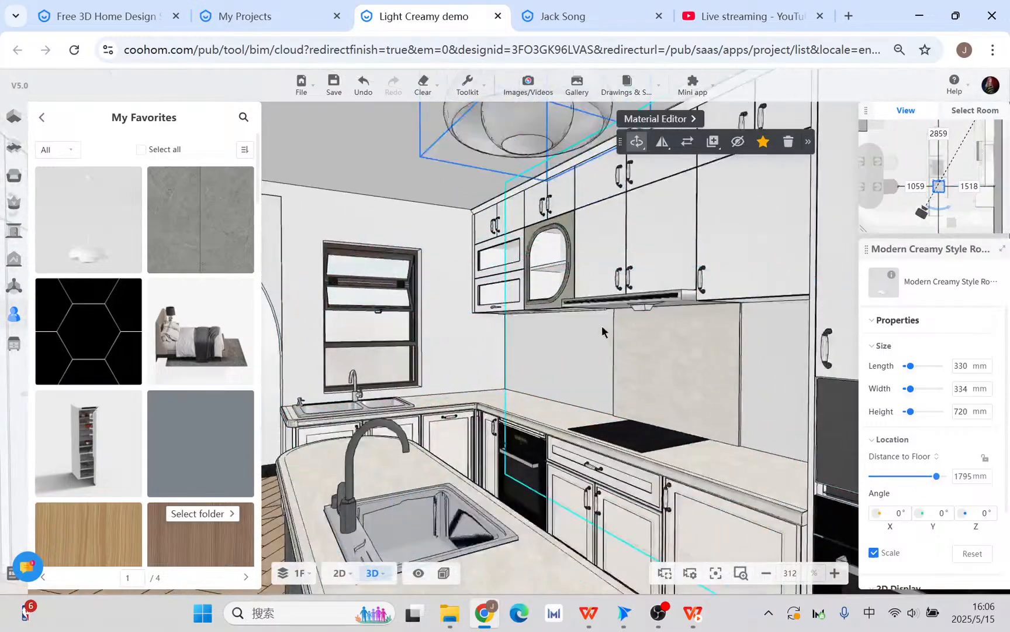
mouse_move(132, 181)
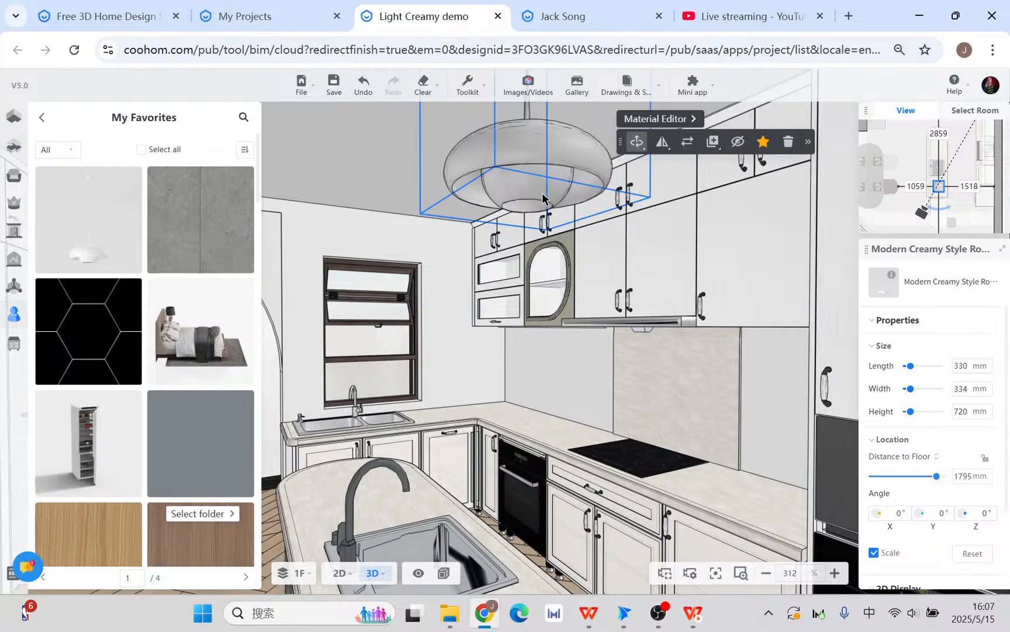
scroll(365, 187, down, 3)
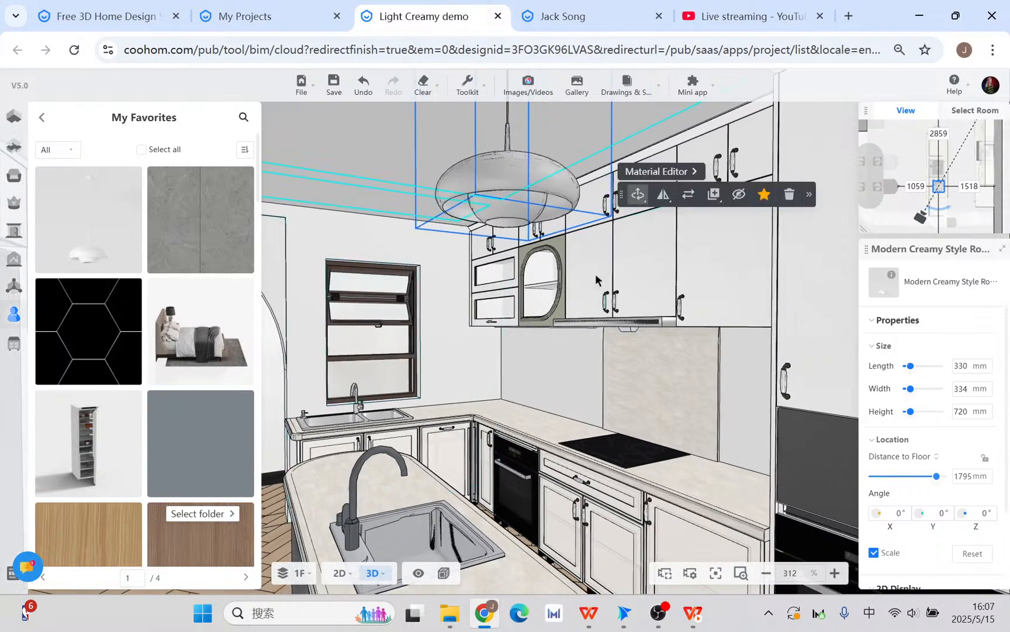
scroll(507, 142, up, 2)
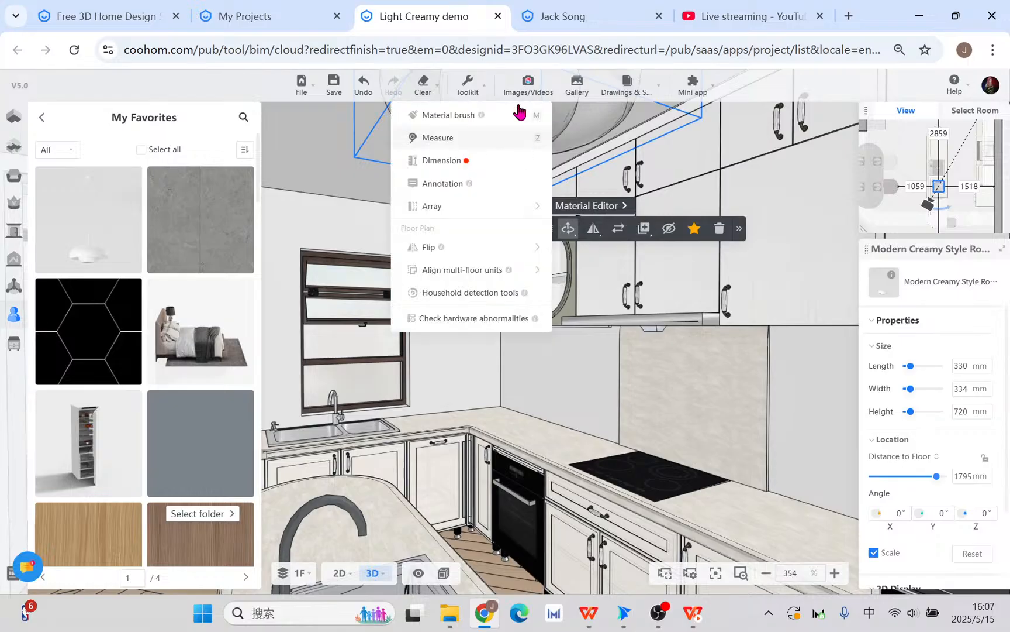
scroll(506, 187, down, 2)
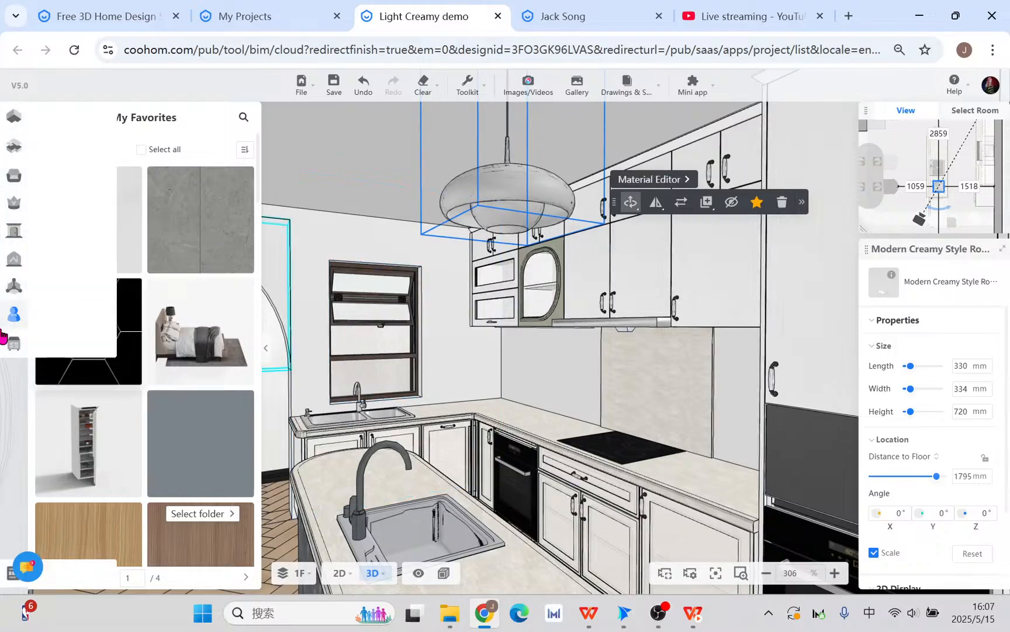
Step: Open the uploaded models and inspect the details of the yellow sphere made with Custom Modeling
click(14, 349)
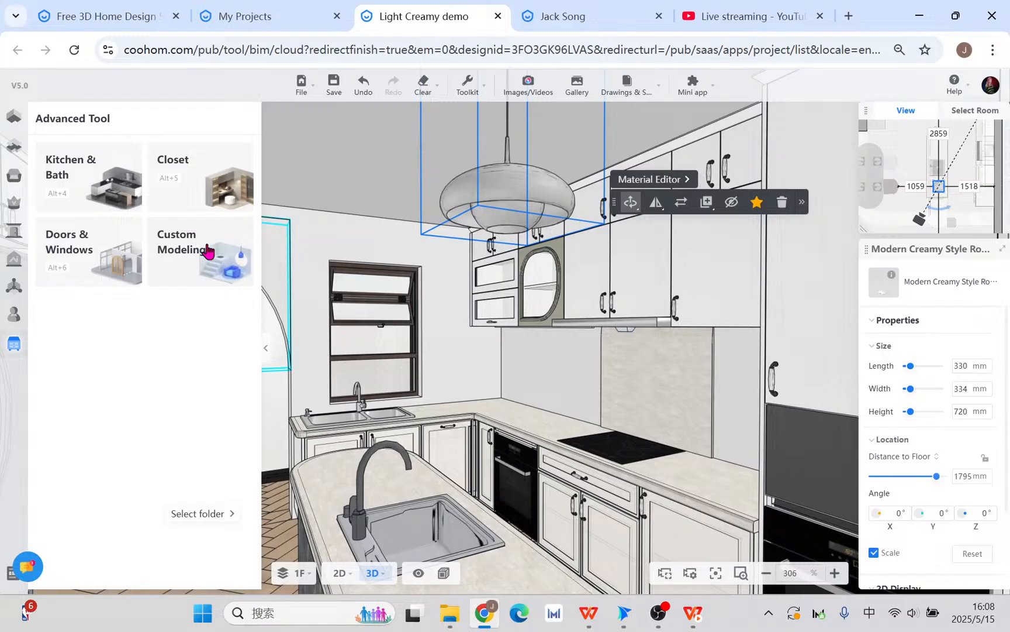
click(13, 316)
click(157, 122)
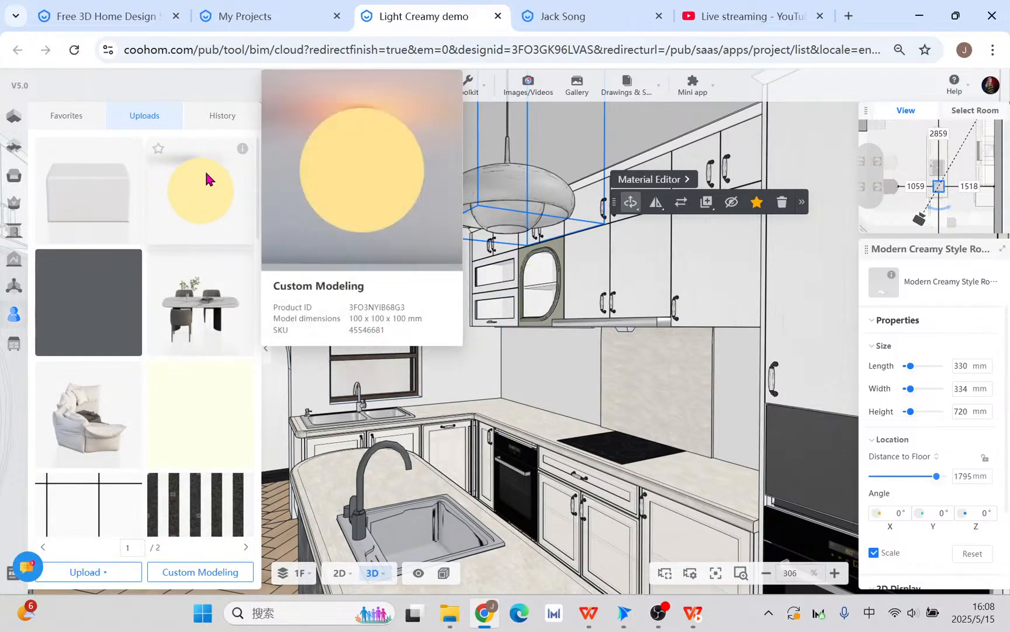
mouse_move(245, 154)
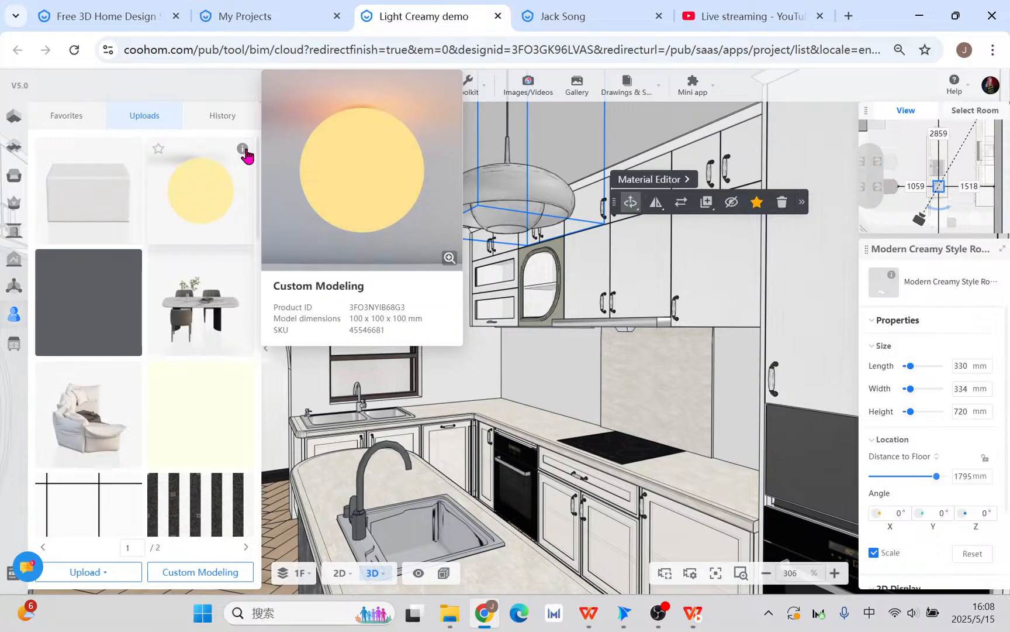
Step: Open the Custom Modeling tool and place a sphere from the base models in the scene
click(16, 344)
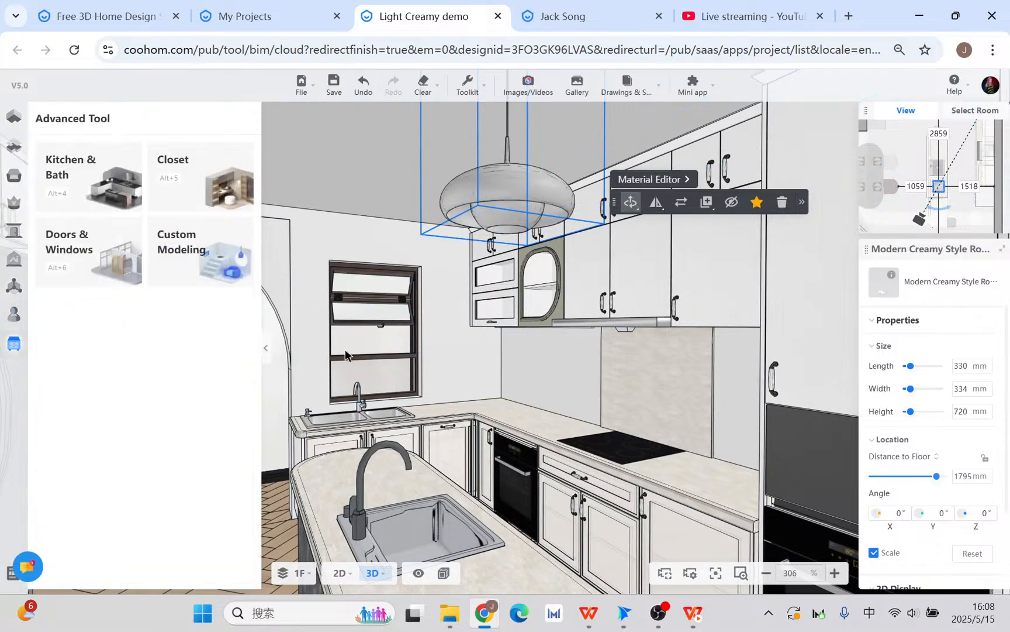
click(208, 245)
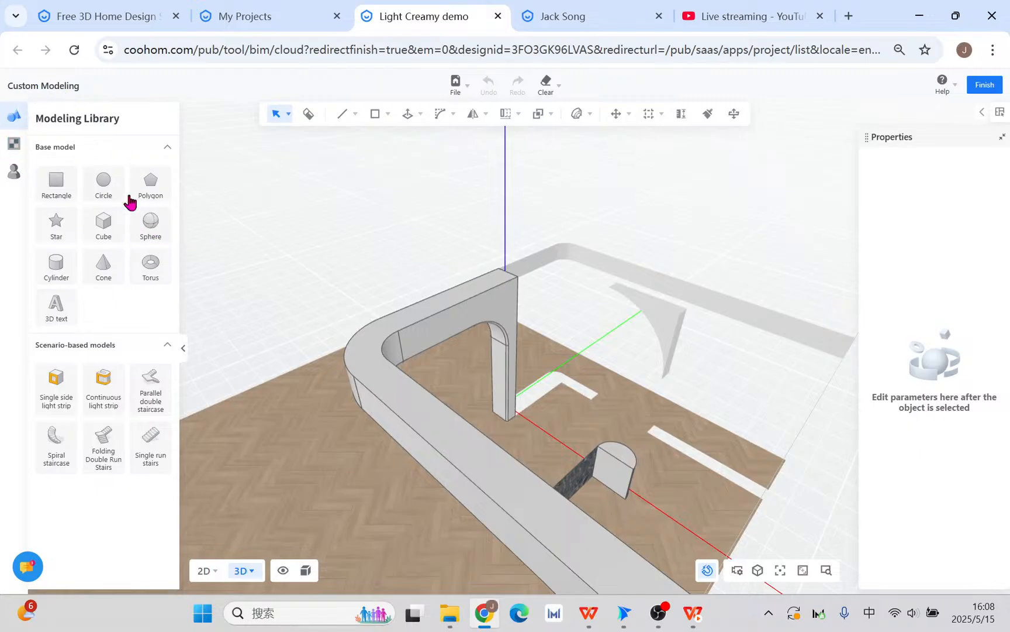
drag(150, 233, 342, 476)
drag(310, 559, 516, 431)
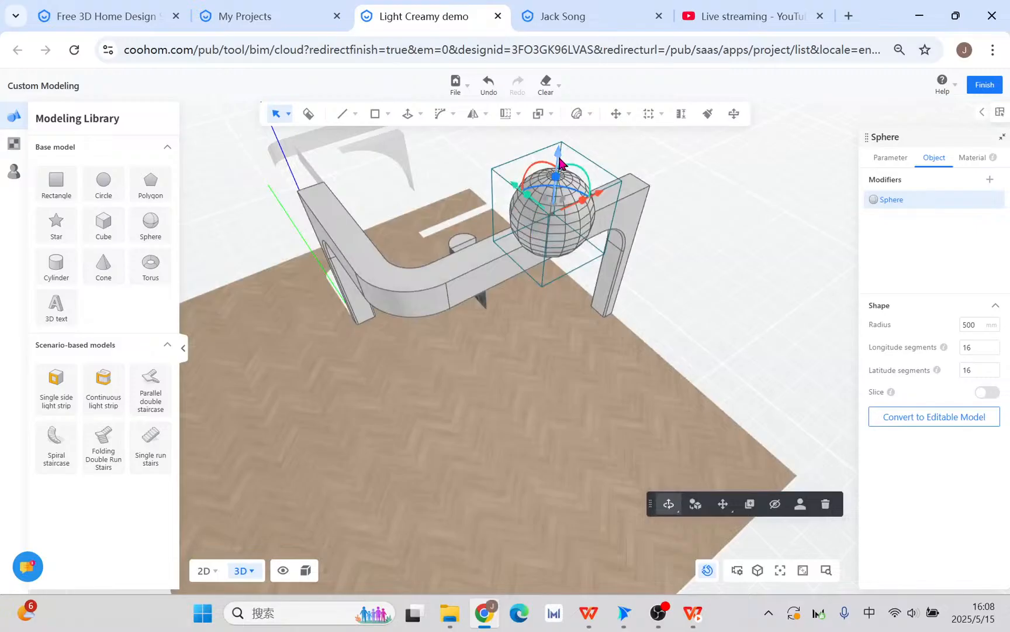
Step: Lower the sphere along the vertical axis by about 1737 mm, beside the kitchen area
drag(558, 161, 537, 268)
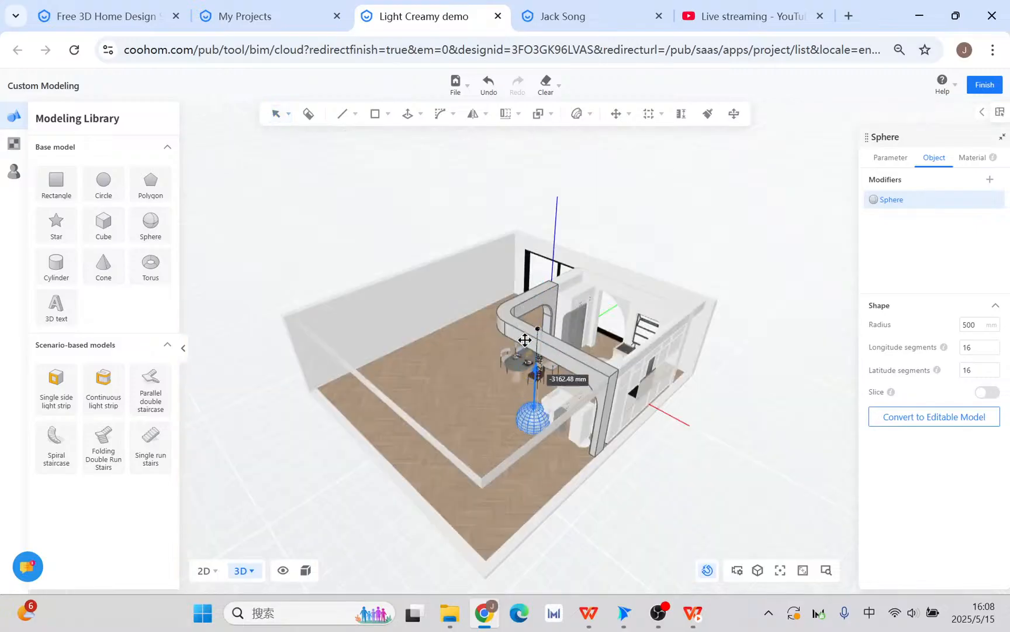
drag(525, 339, 537, 379)
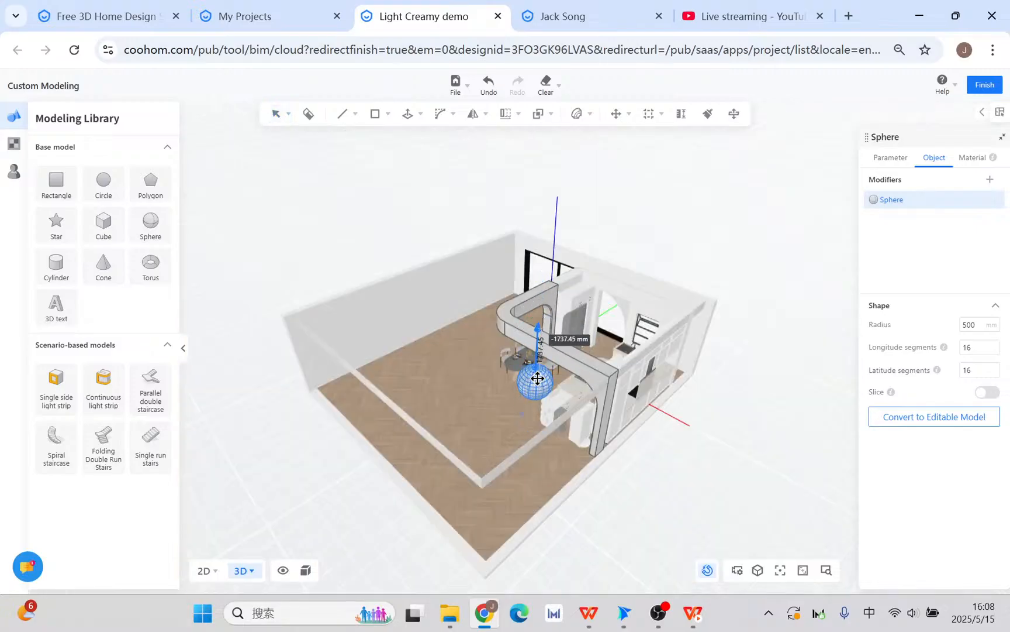
middle_drag(395, 409, 716, 431)
Step: Set the sphere's radius to 25 mm
scroll(575, 402, up, 8)
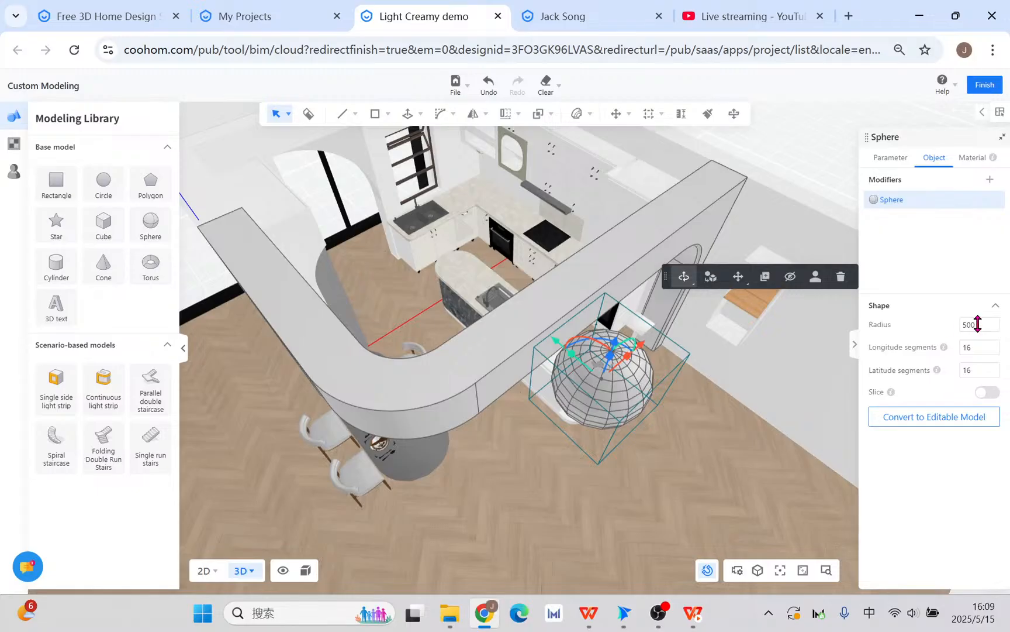
click(977, 323)
text(25)
key(Return)
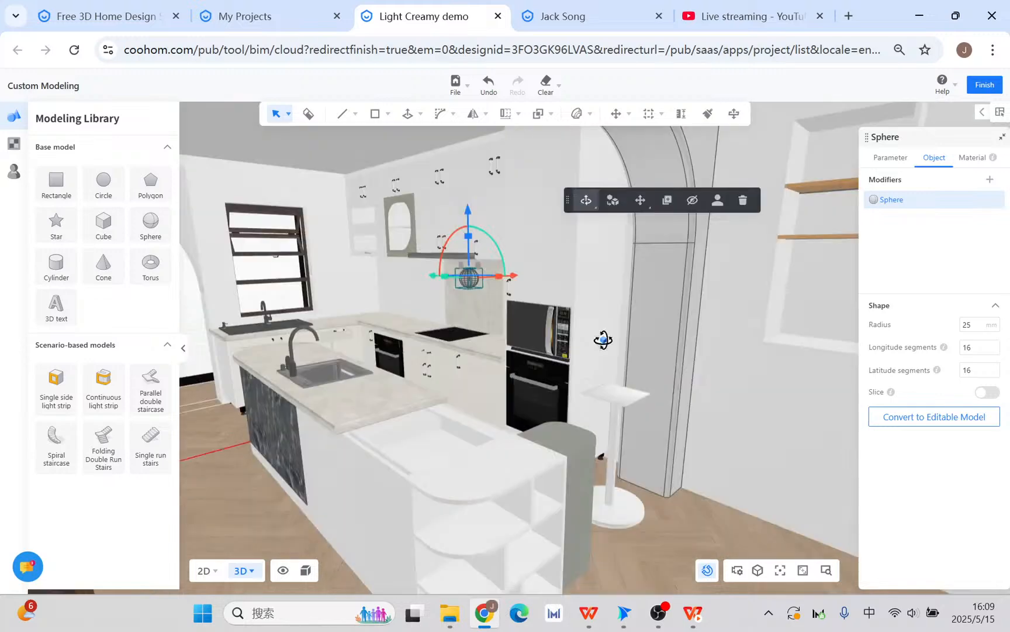
Step: Set the sphere's longitude segments to 64
drag(603, 339, 344, 435)
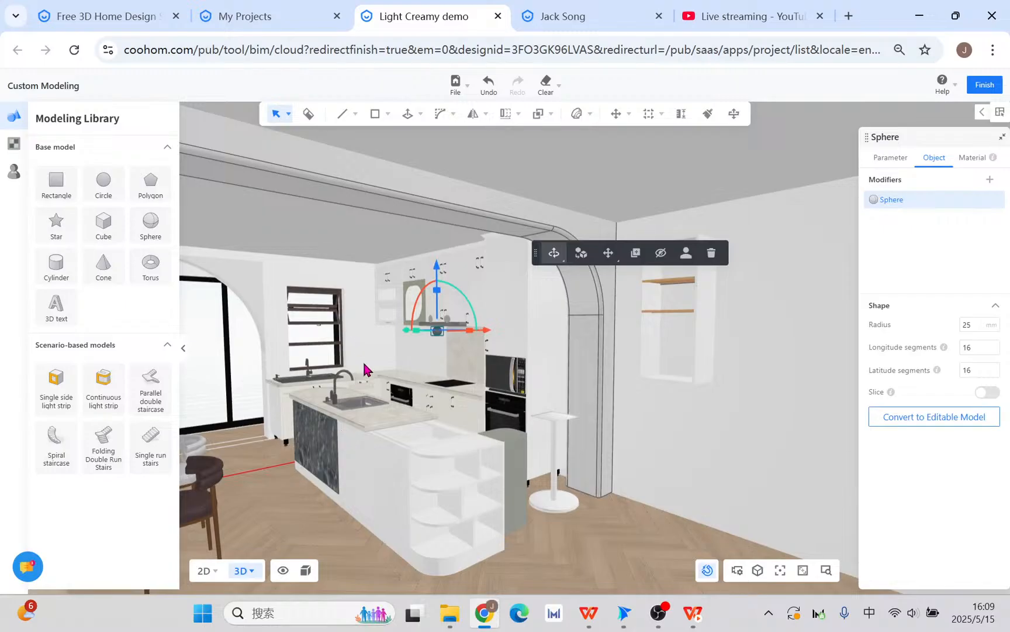
scroll(371, 367, up, 5)
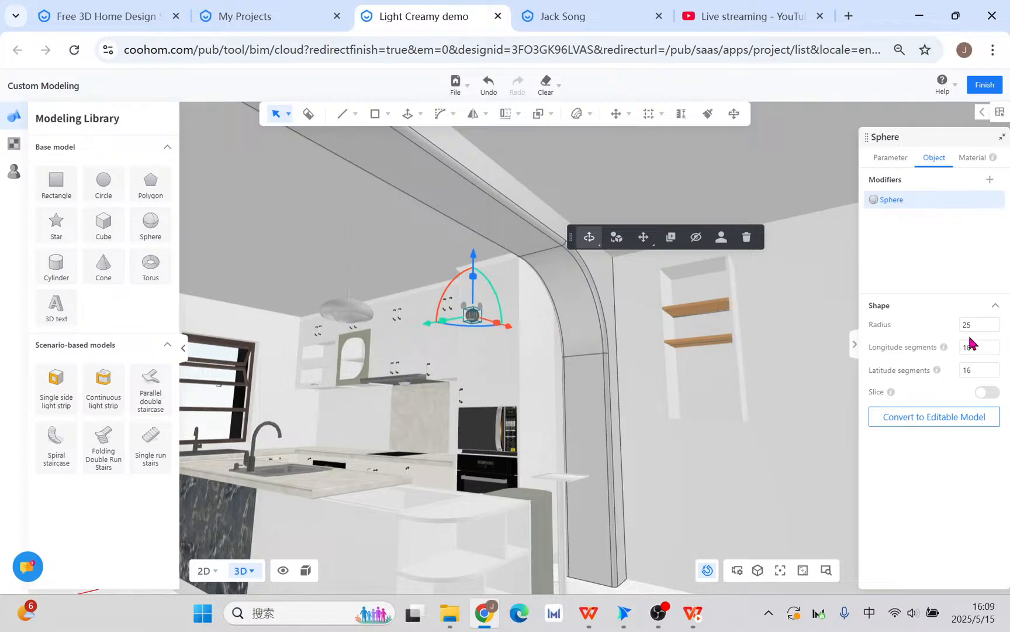
mouse_move(943, 347)
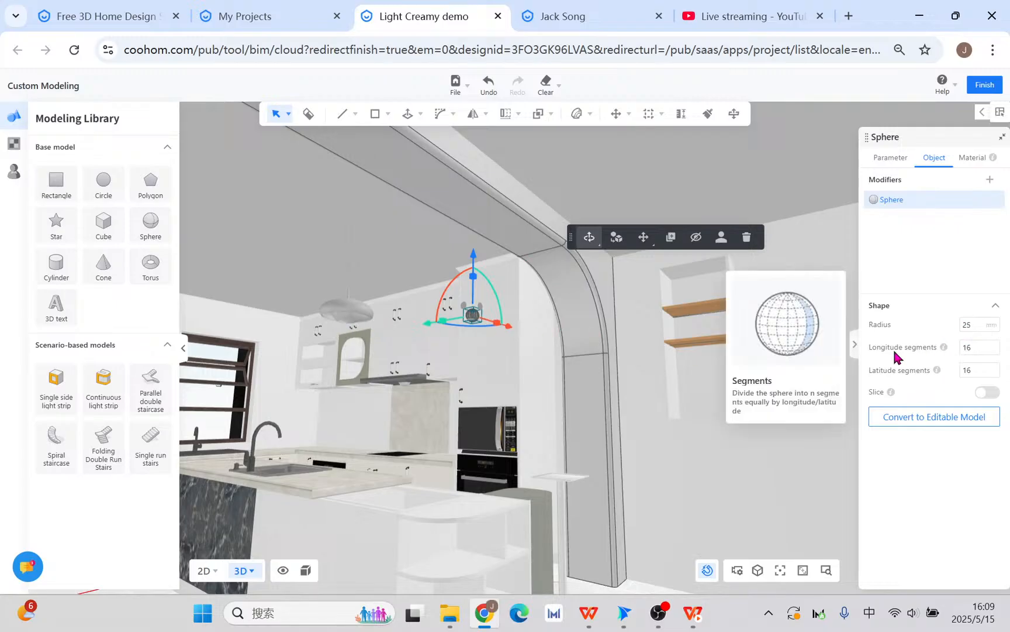
click(979, 347)
mouse_move(944, 349)
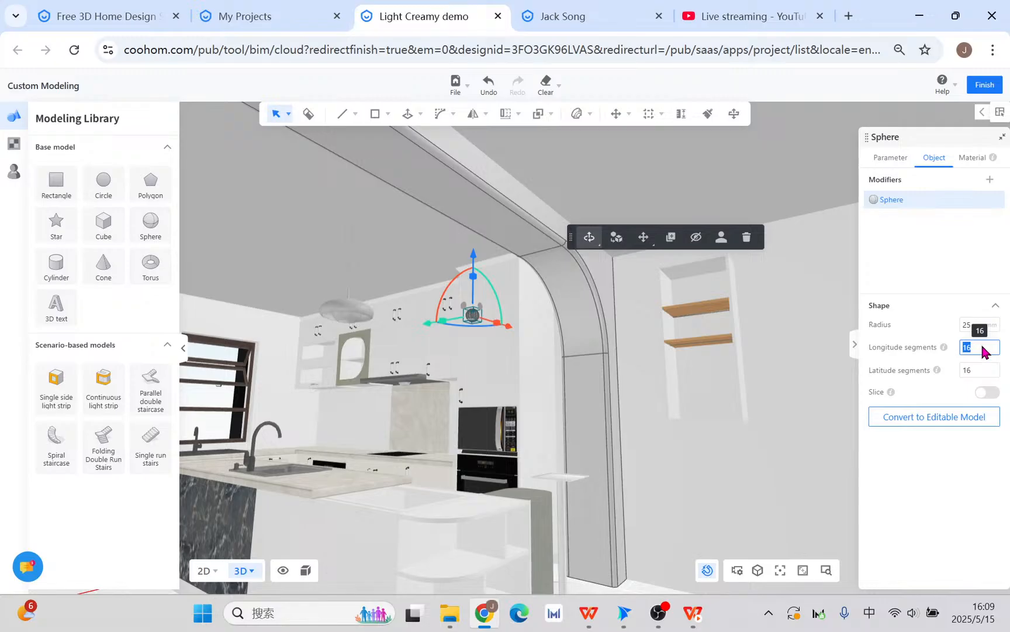
text(64)
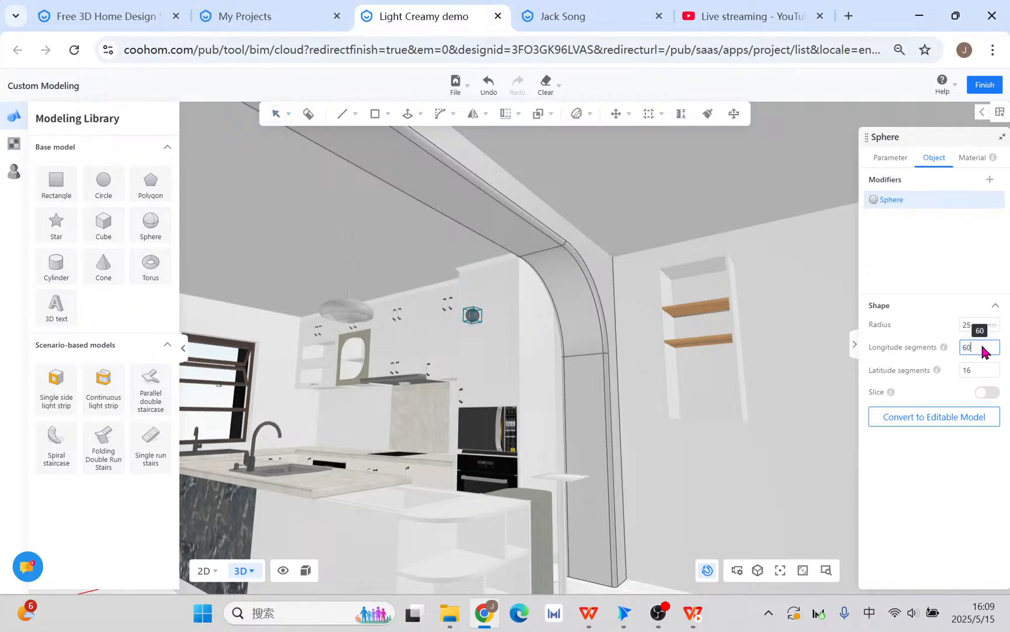
key(BackSpace)
text(6)
key(Return)
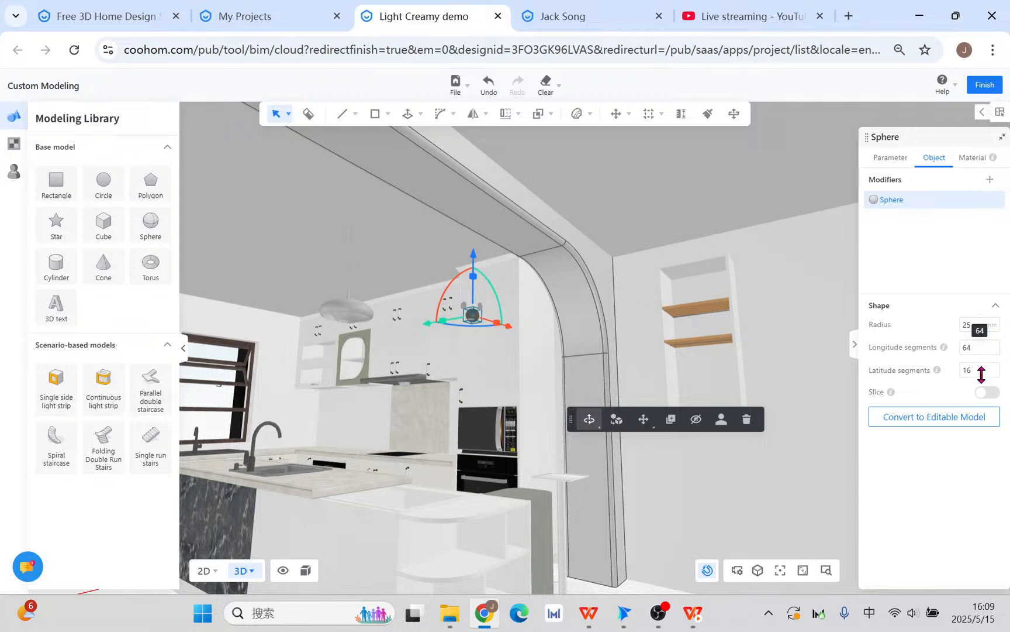
Step: Set the sphere's latitude segments to 64
click(981, 369)
text(66)
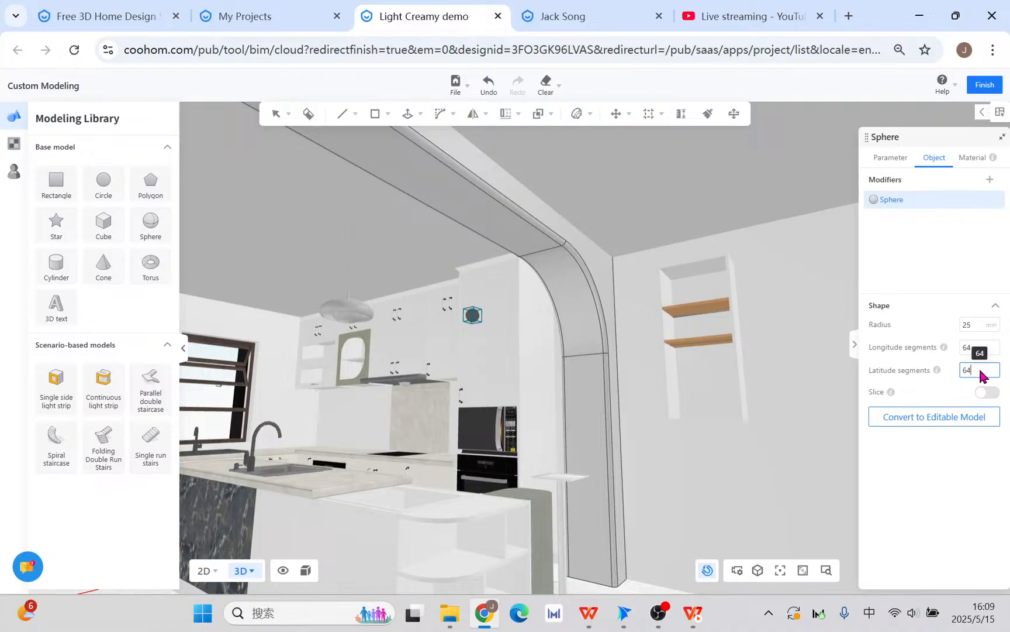
key(Return)
scroll(547, 297, up, 4)
scroll(547, 297, up, 1)
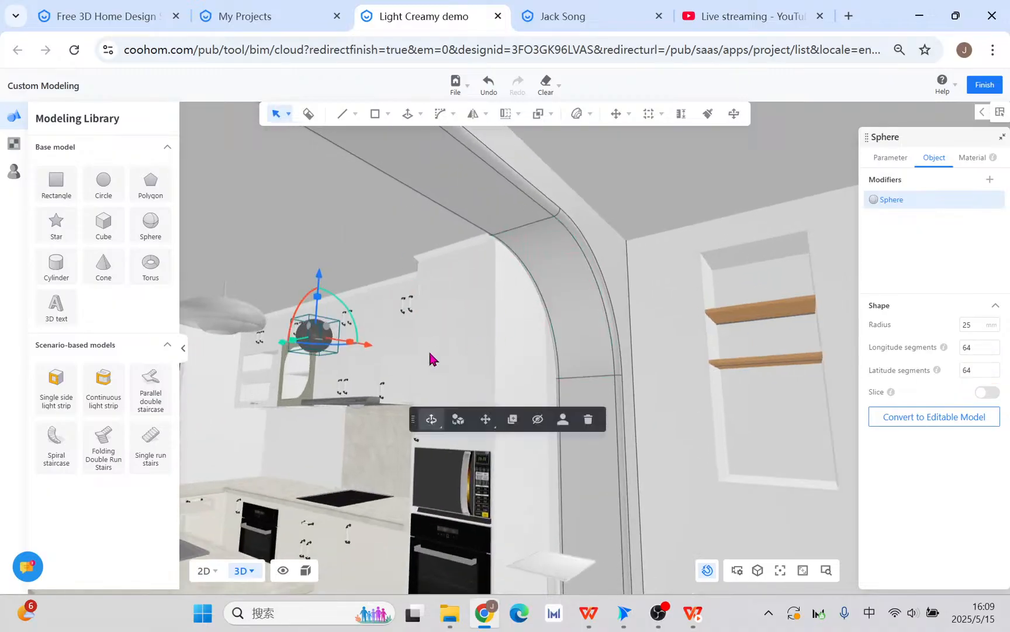
Step: Try the Slice option on the sphere and switch it back off
middle_drag(431, 359, 474, 365)
scroll(434, 368, up, 5)
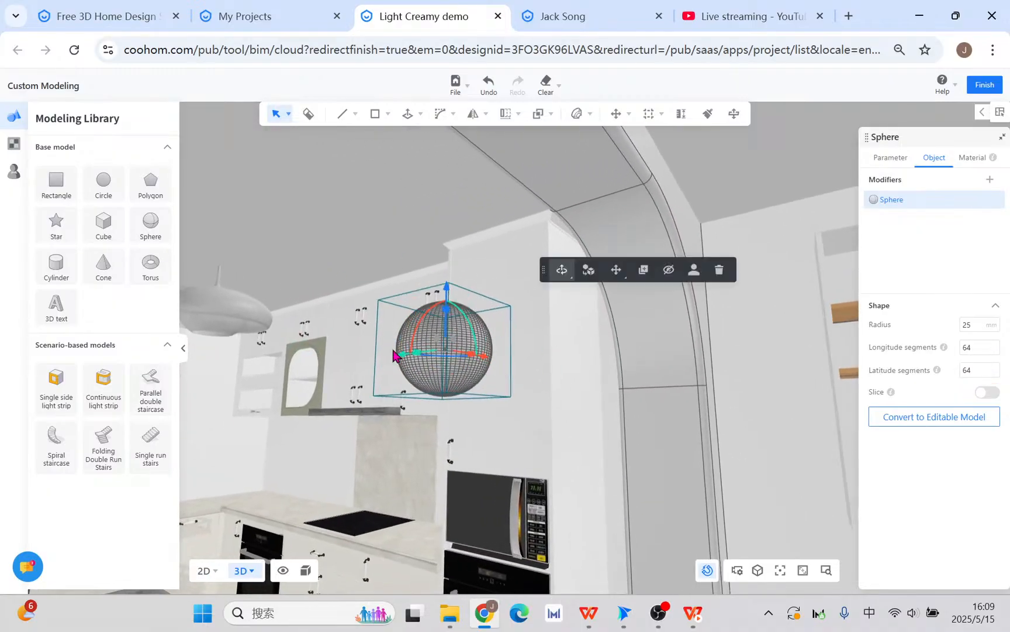
scroll(398, 356, up, 2)
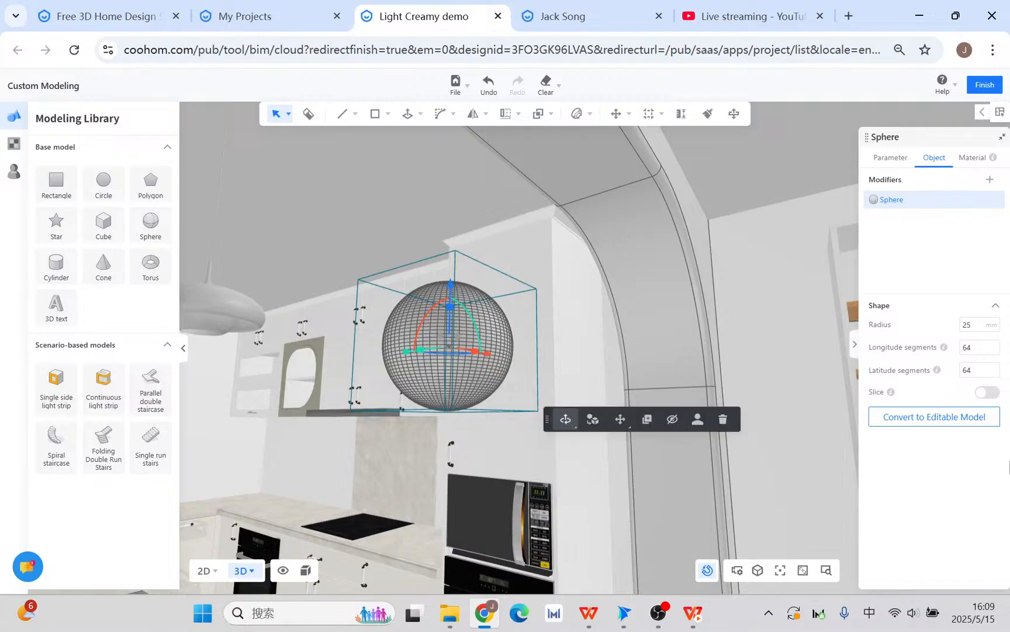
click(989, 392)
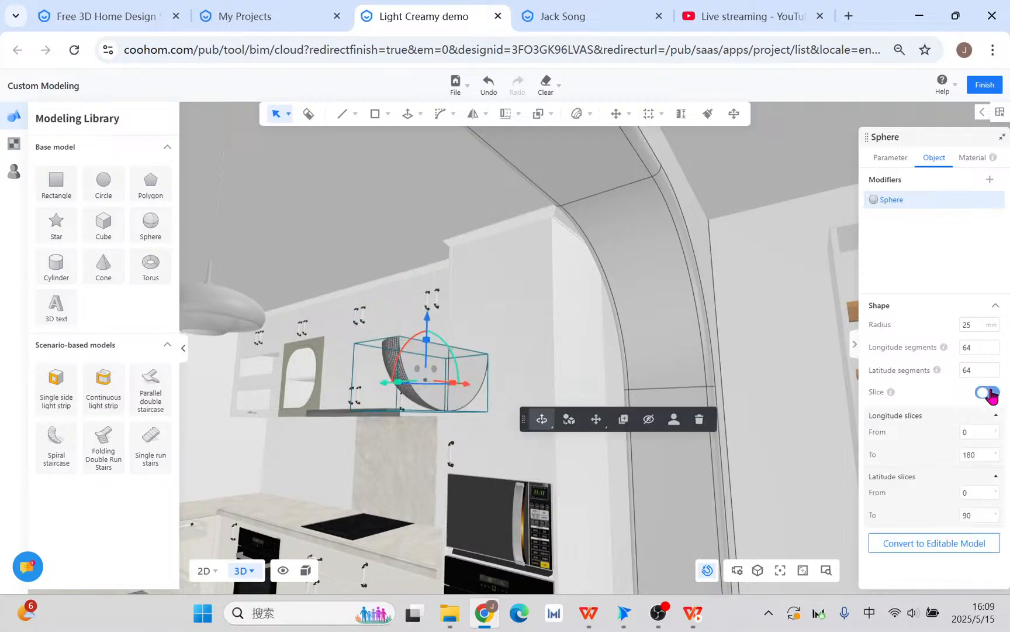
click(988, 392)
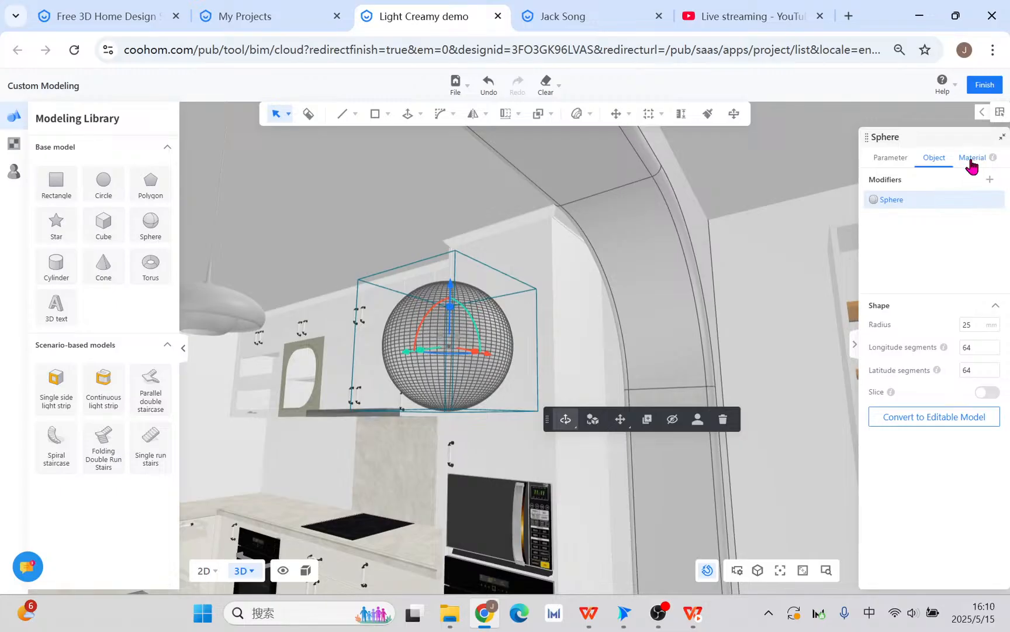
Step: Examine the Luminous Material presets in the common material library and compare their color temperatures
click(14, 148)
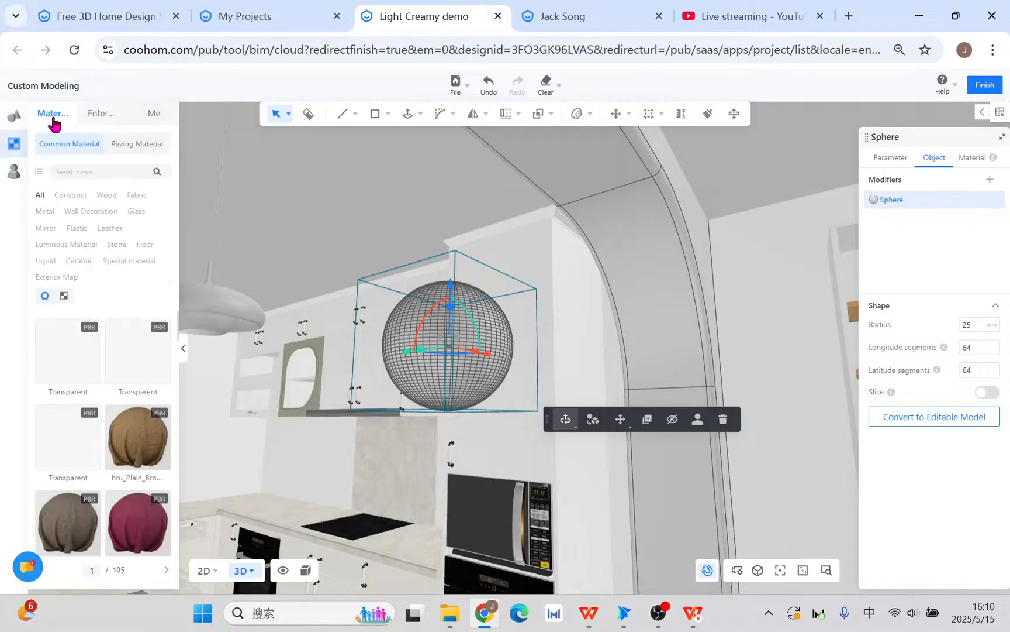
click(66, 246)
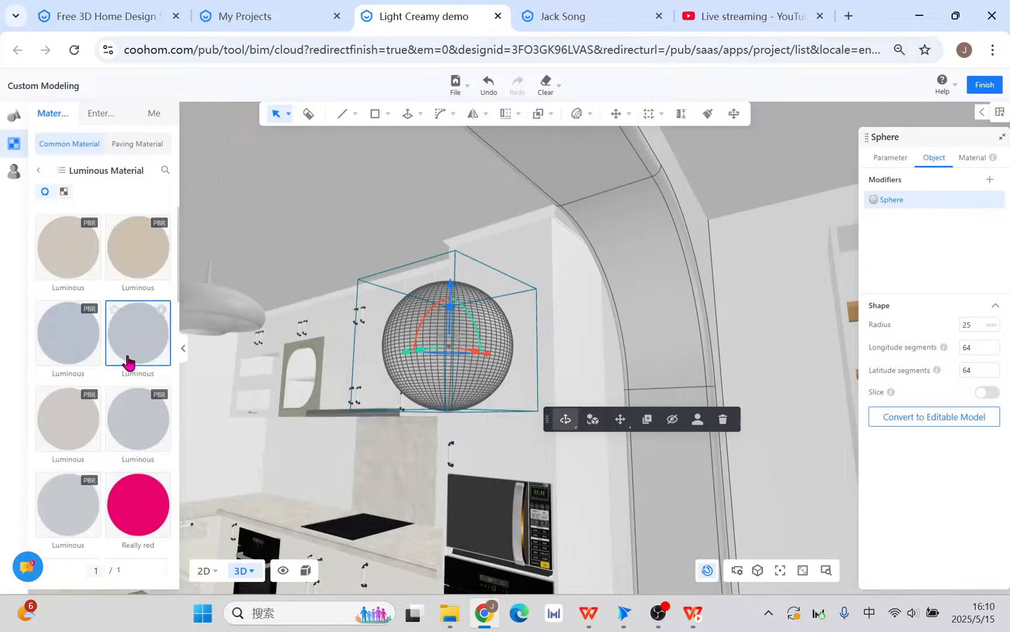
scroll(128, 361, down, 1)
scroll(93, 404, up, 1)
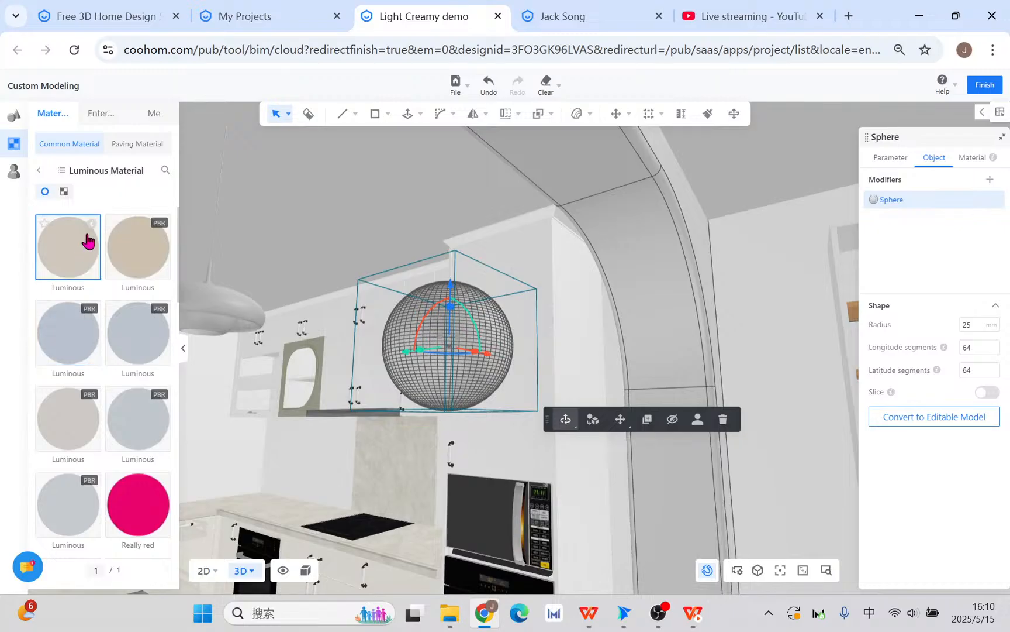
mouse_move(90, 226)
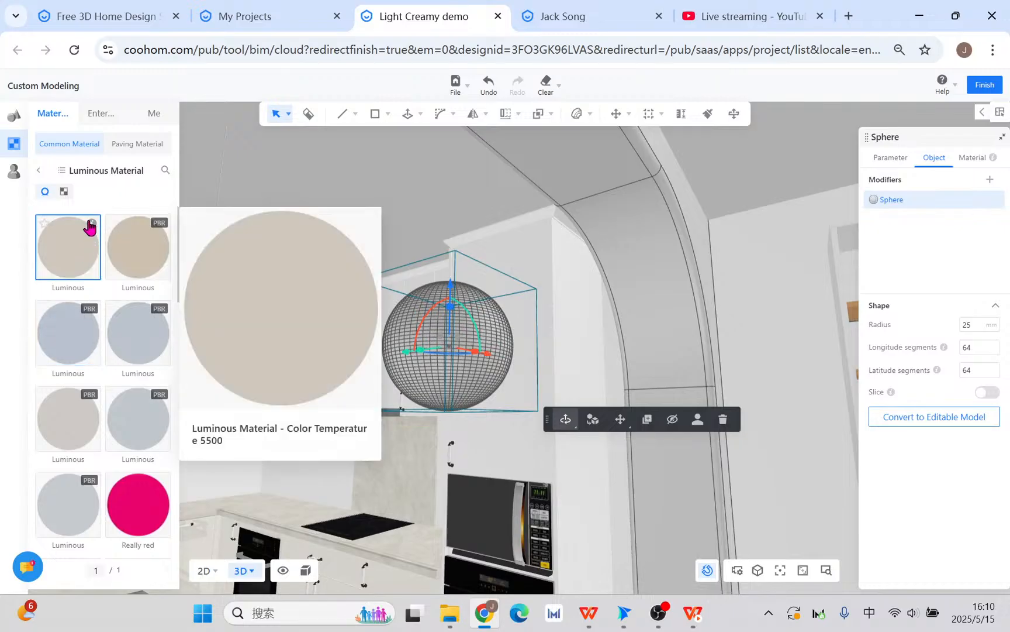
mouse_move(164, 317)
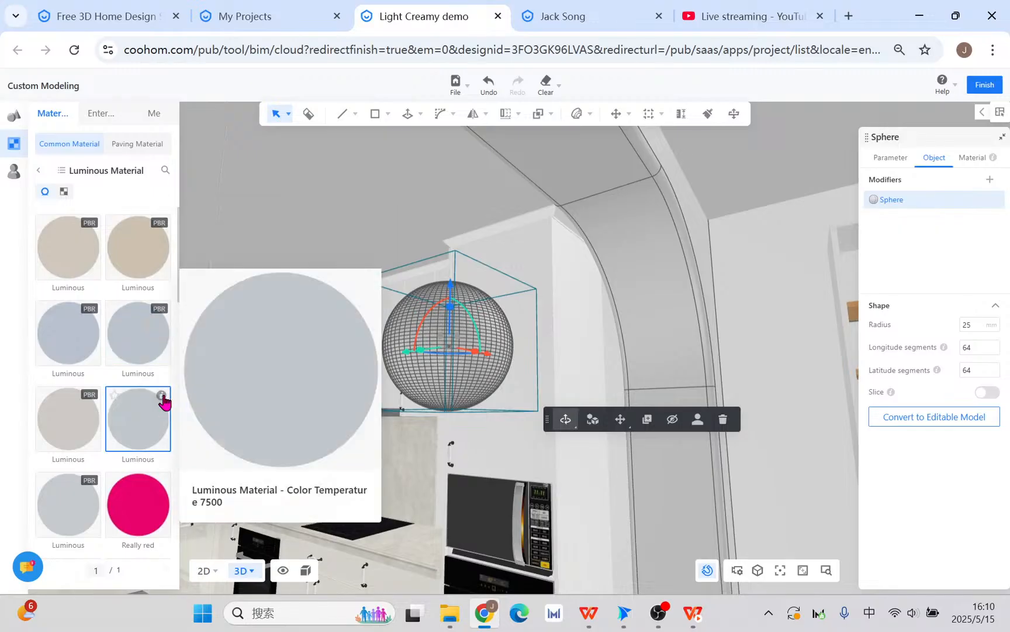
mouse_move(82, 408)
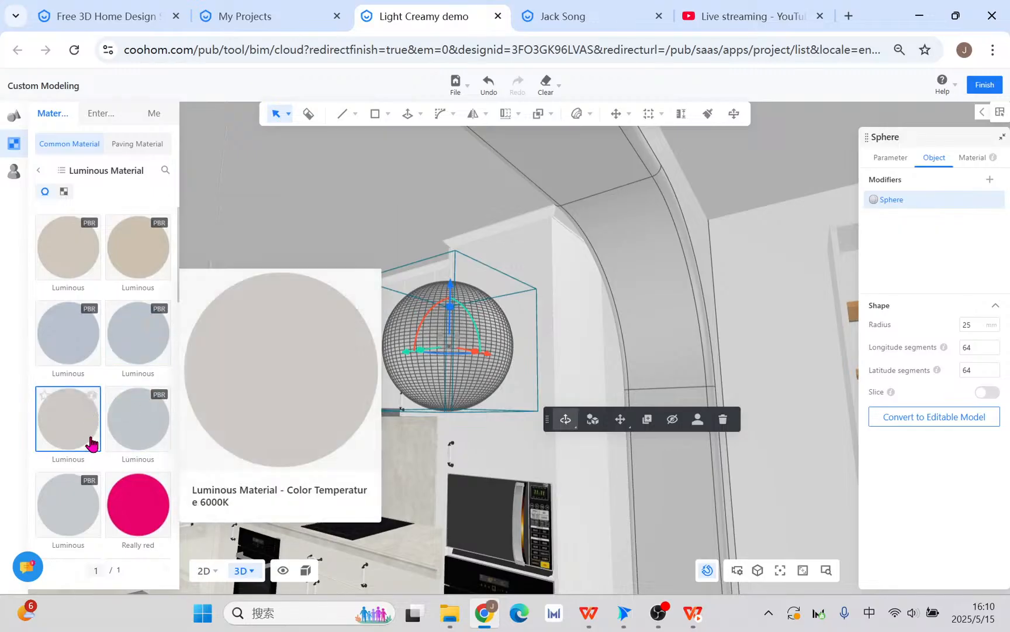
mouse_move(90, 488)
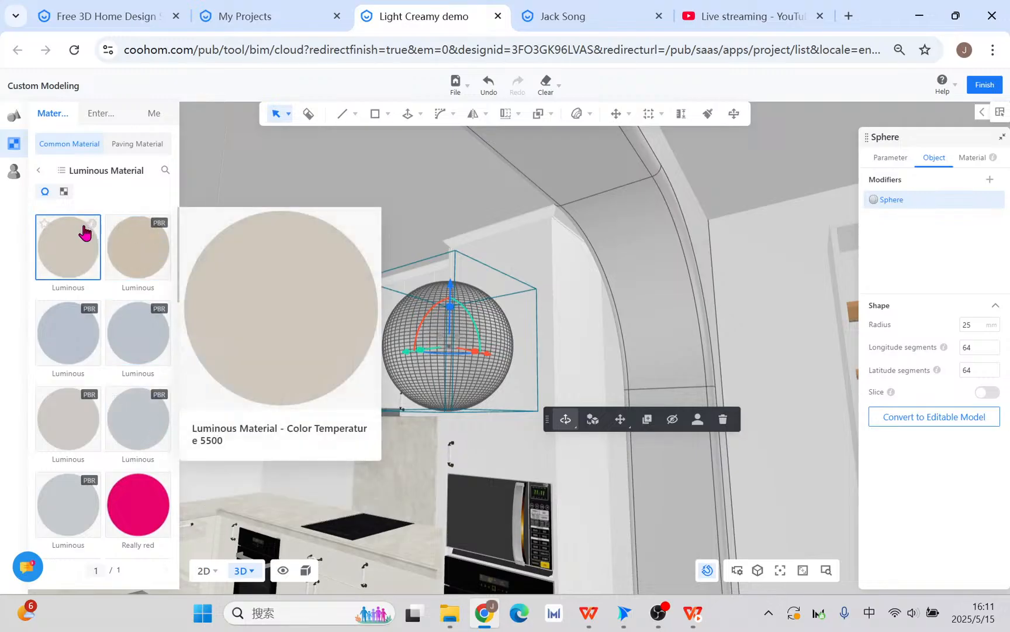
mouse_move(134, 231)
scroll(117, 541, down, 5)
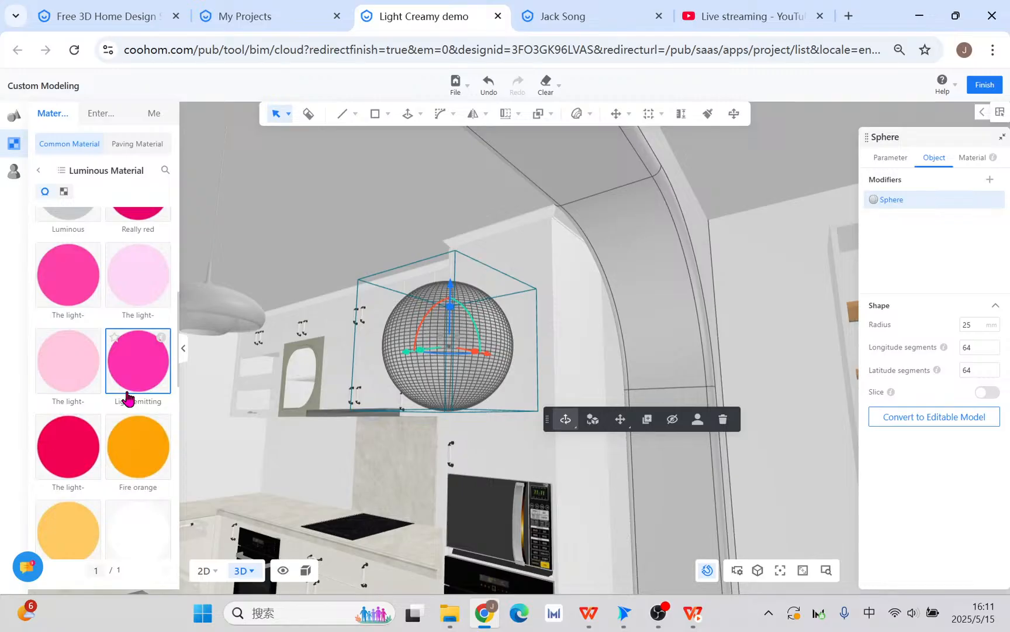
scroll(127, 397, up, 5)
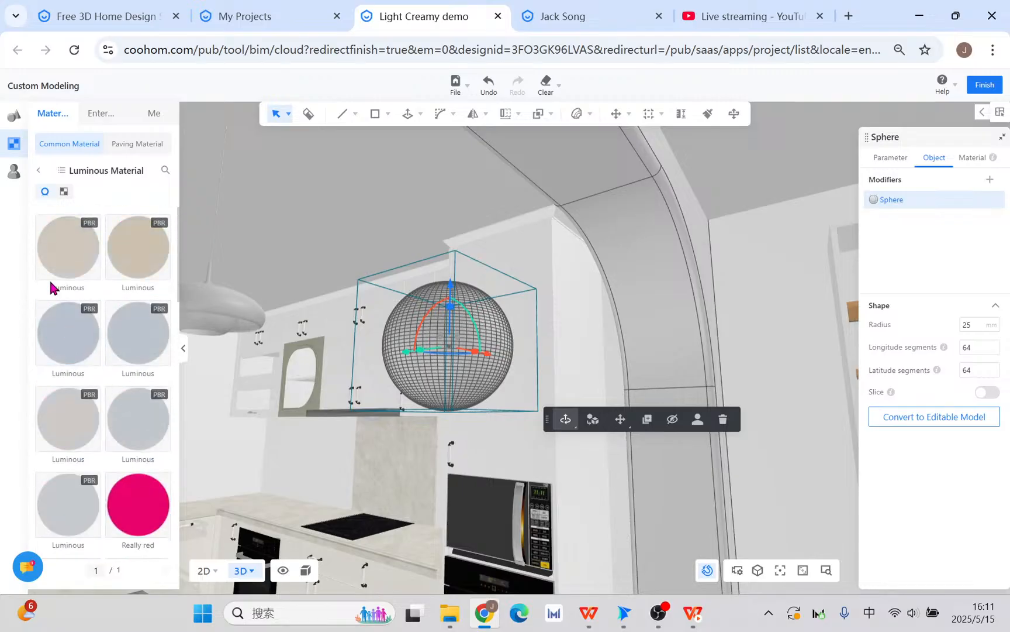
Step: Apply the "Luminous Material - Color Temperature 5500" preset to the sphere and end the material painting
mouse_move(92, 231)
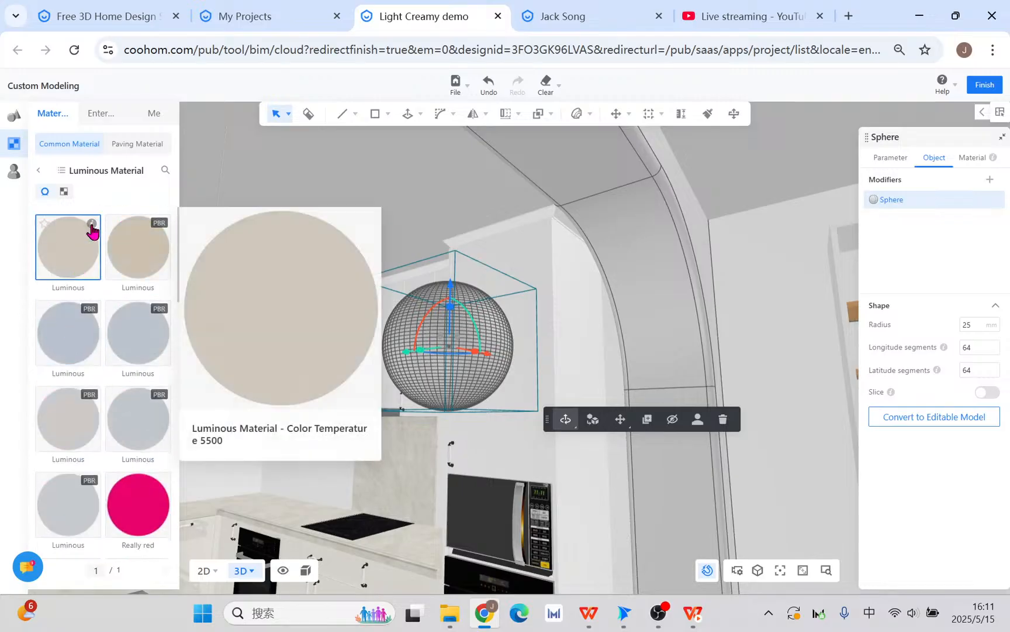
click(50, 241)
click(458, 345)
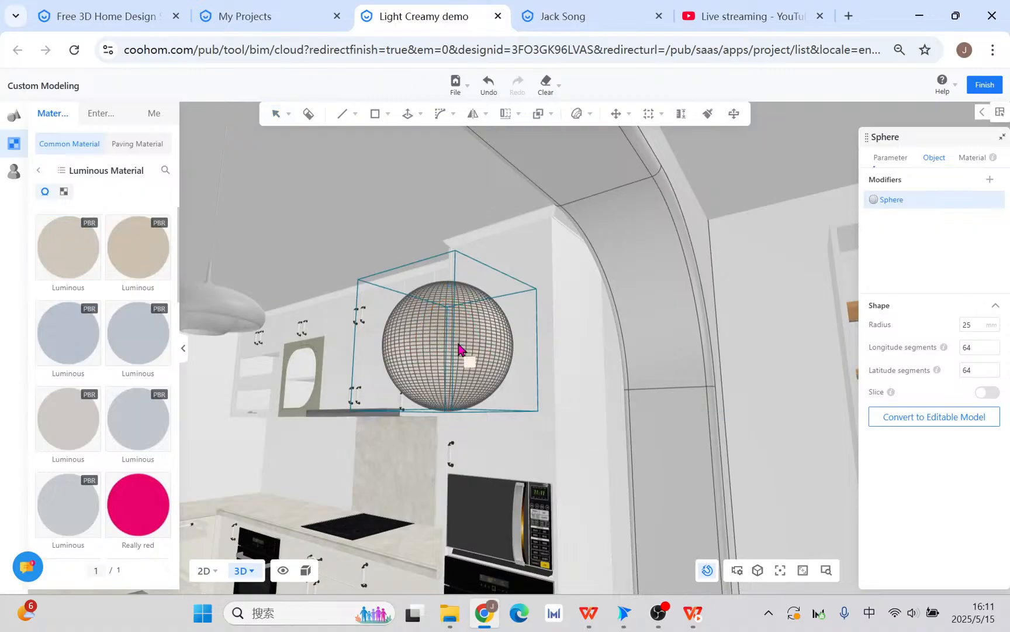
right_click(459, 345)
Step: Open the real-time settings of the sphere's luminous material and set the self-luminescence effect to Color
click(970, 159)
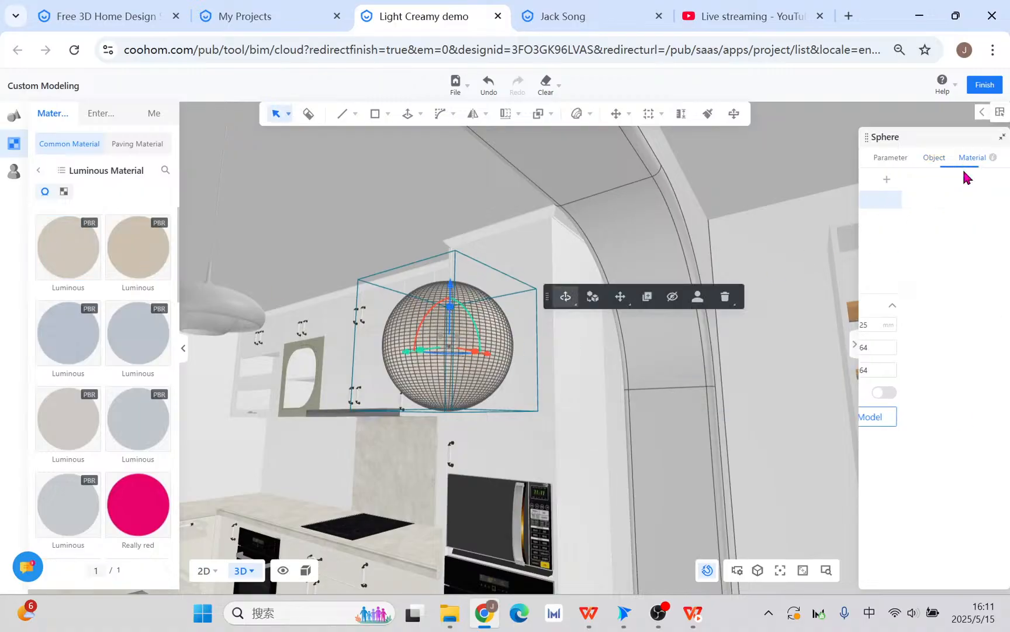
click(934, 160)
click(966, 163)
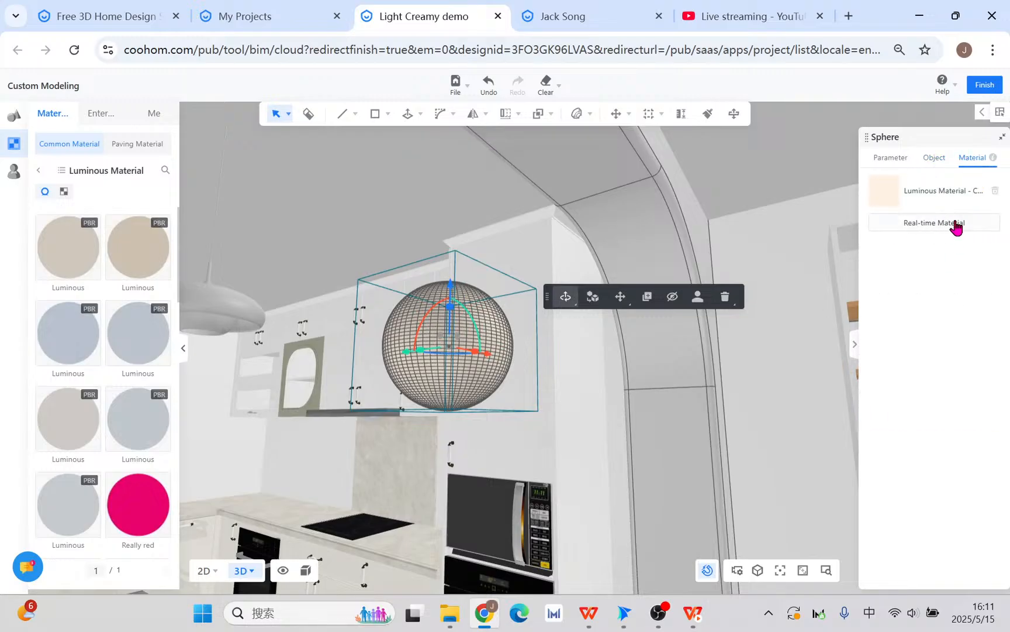
click(948, 229)
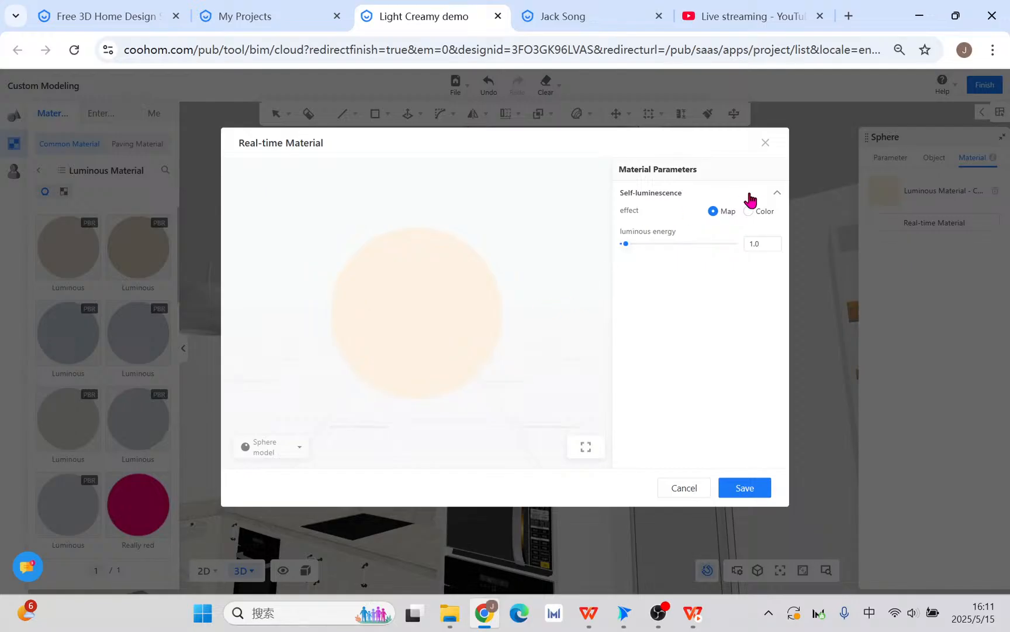
click(749, 211)
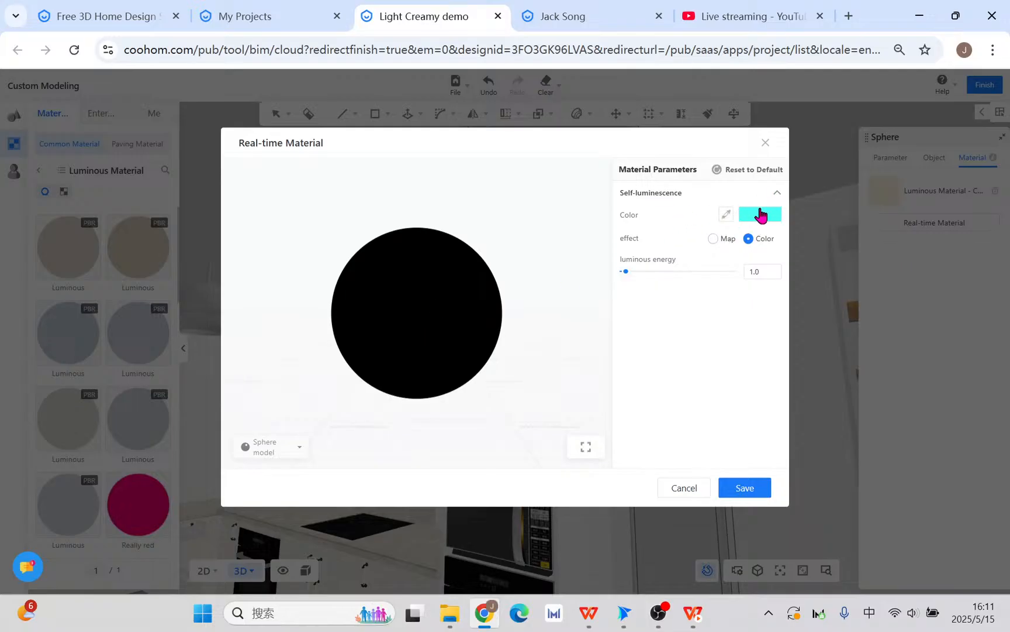
click(723, 171)
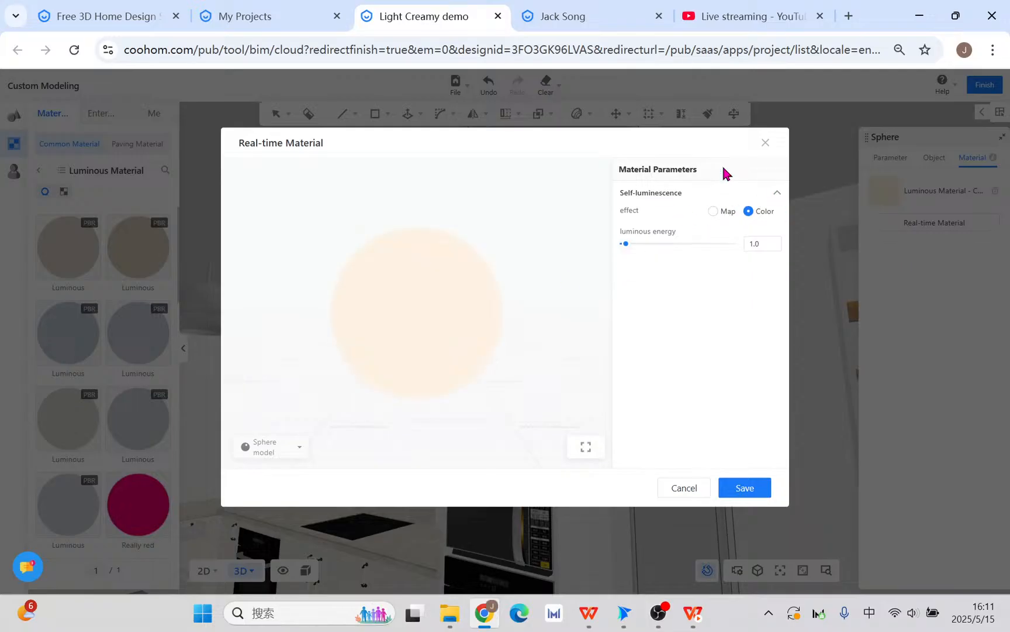
click(715, 213)
click(758, 212)
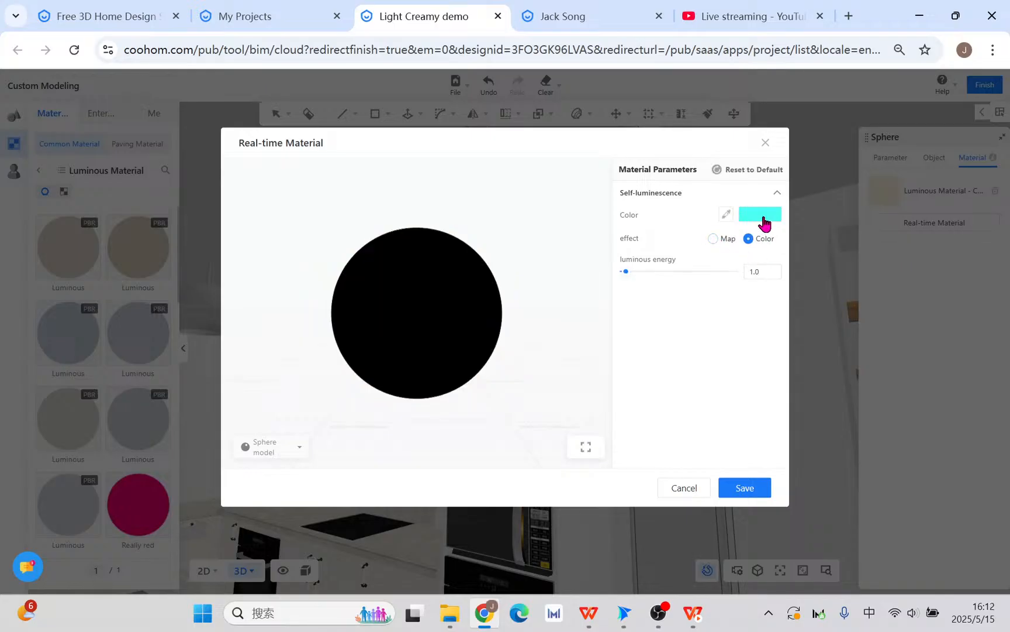
Step: Try a pale cream self-luminescence color of about #FAE7C8 with a luminous energy of 3.5
click(760, 215)
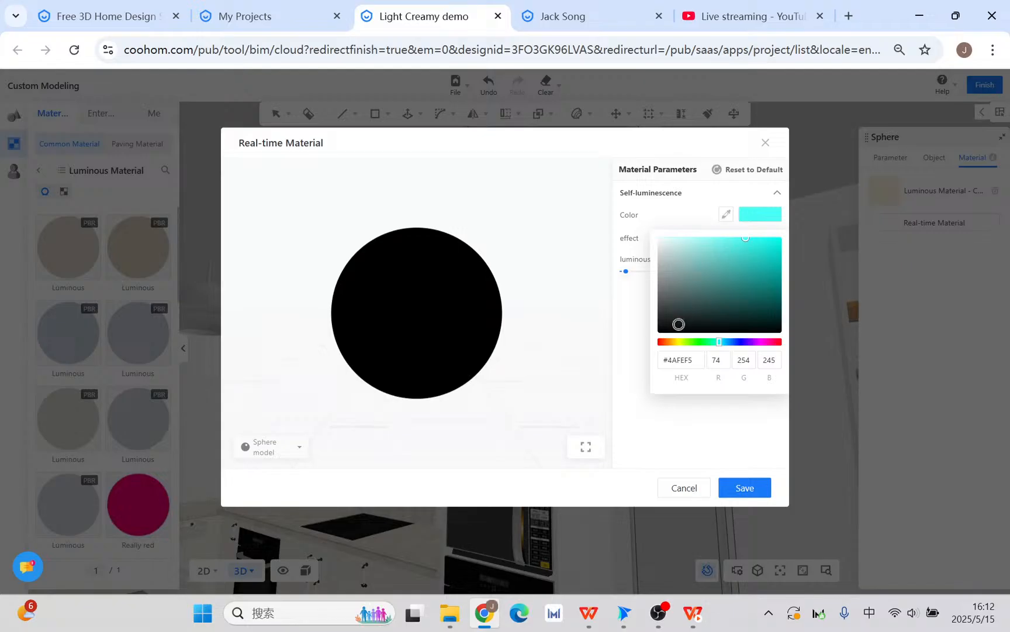
click(672, 341)
mouse_move(668, 341)
mouse_down()
mouse_move(732, 341)
mouse_move(703, 327)
mouse_move(672, 347)
mouse_up()
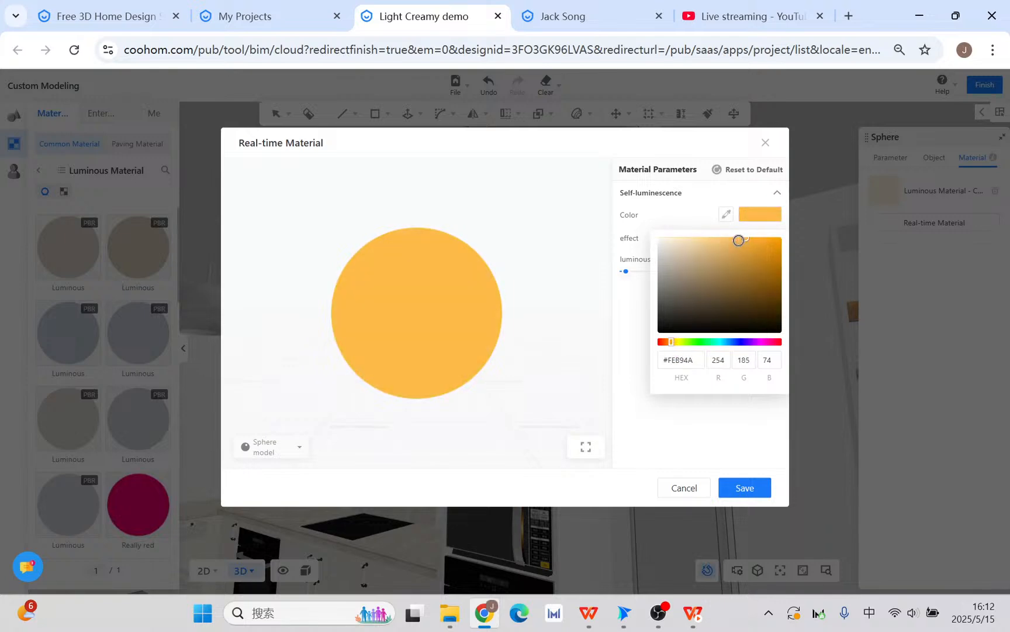
drag(736, 240, 763, 239)
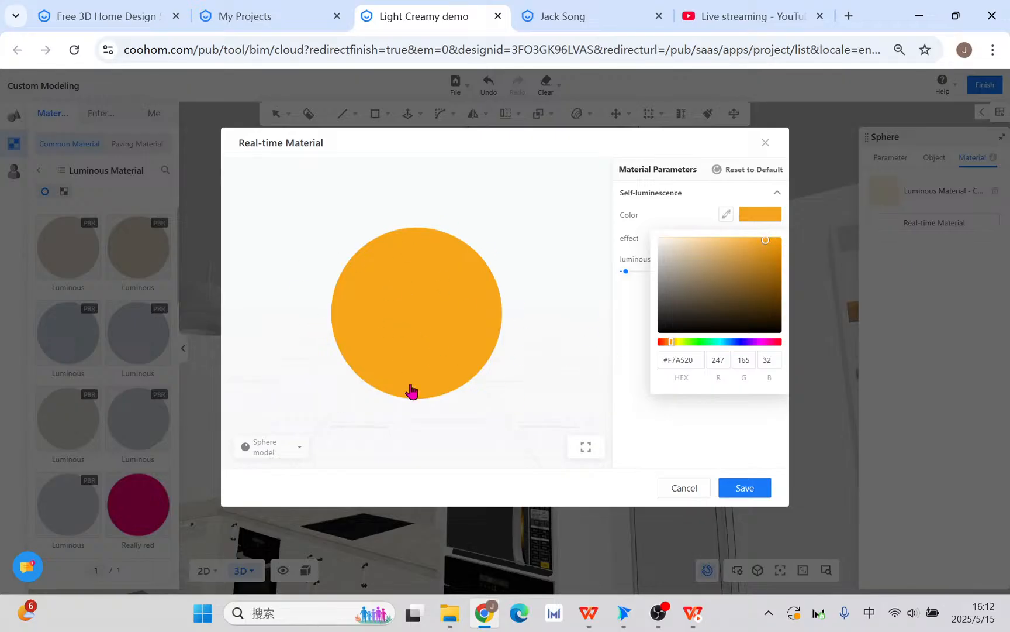
drag(681, 241, 760, 240)
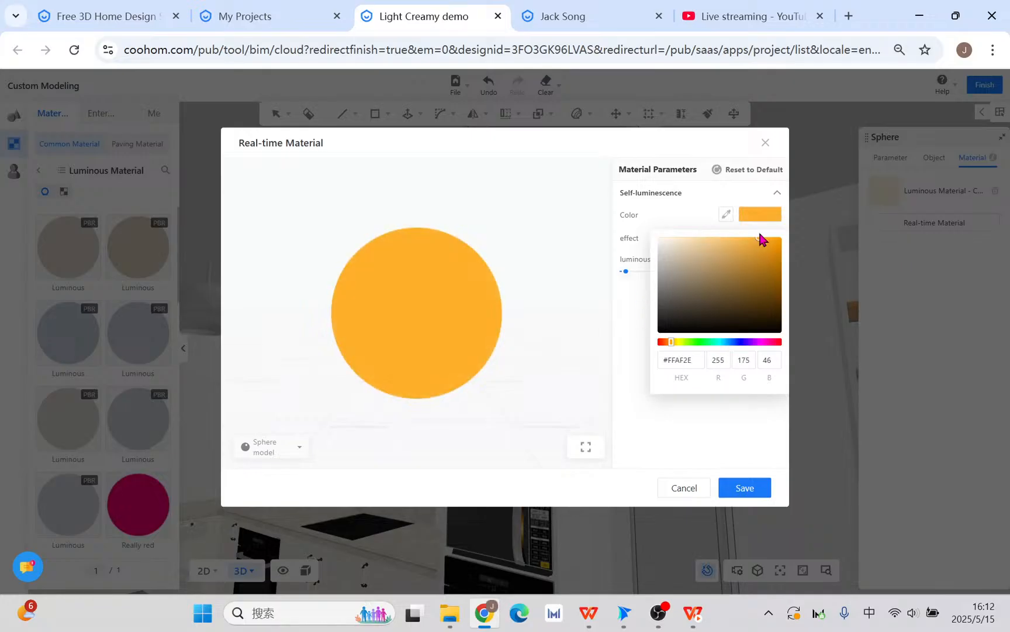
mouse_move(684, 244)
mouse_down()
mouse_move(667, 240)
mouse_move(678, 239)
mouse_up()
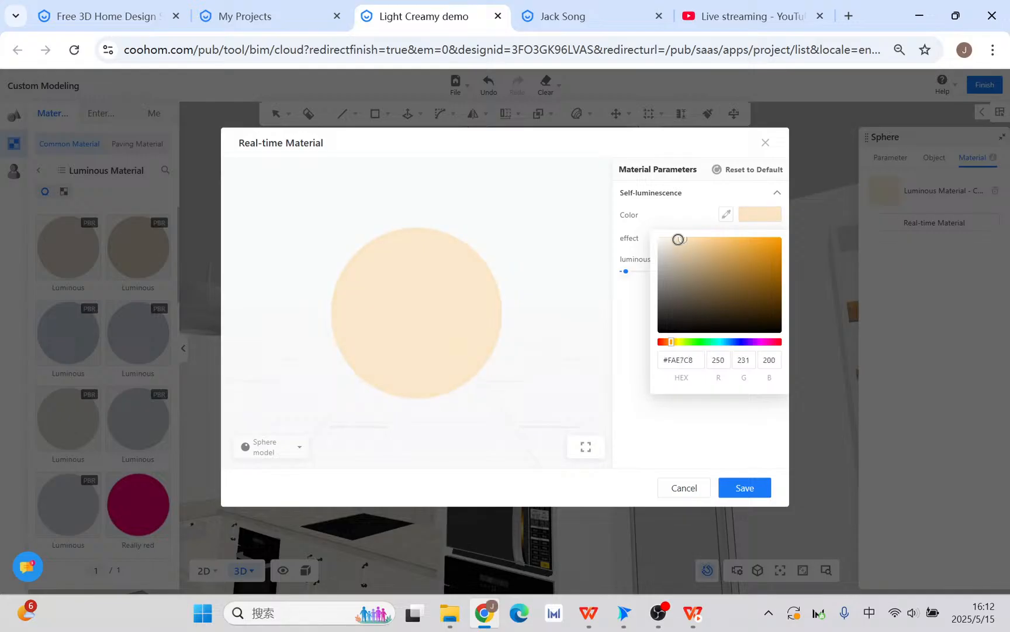
click(634, 307)
mouse_move(629, 278)
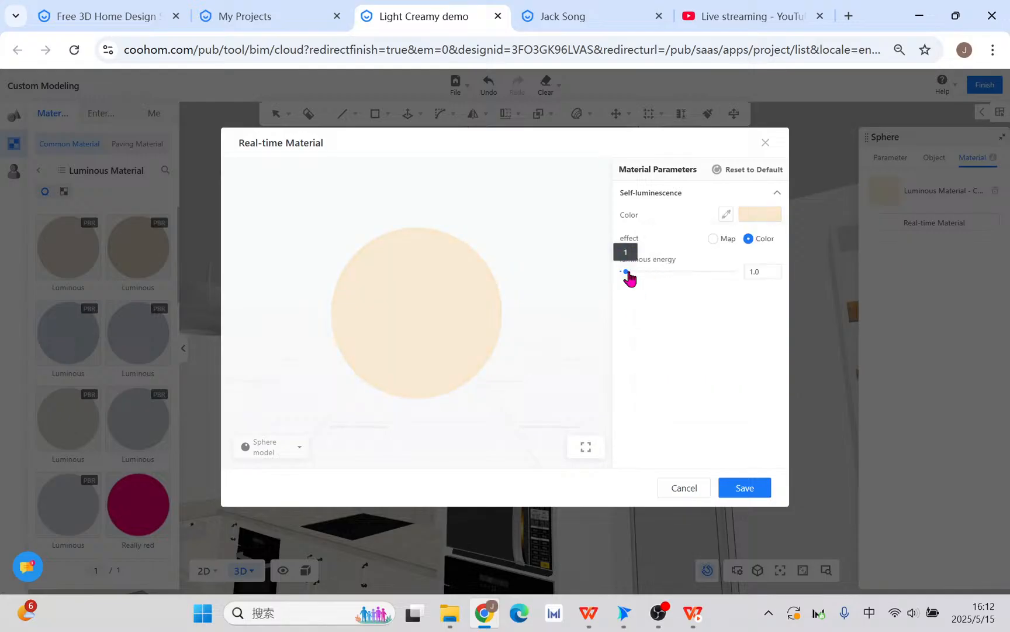
drag(627, 272, 642, 273)
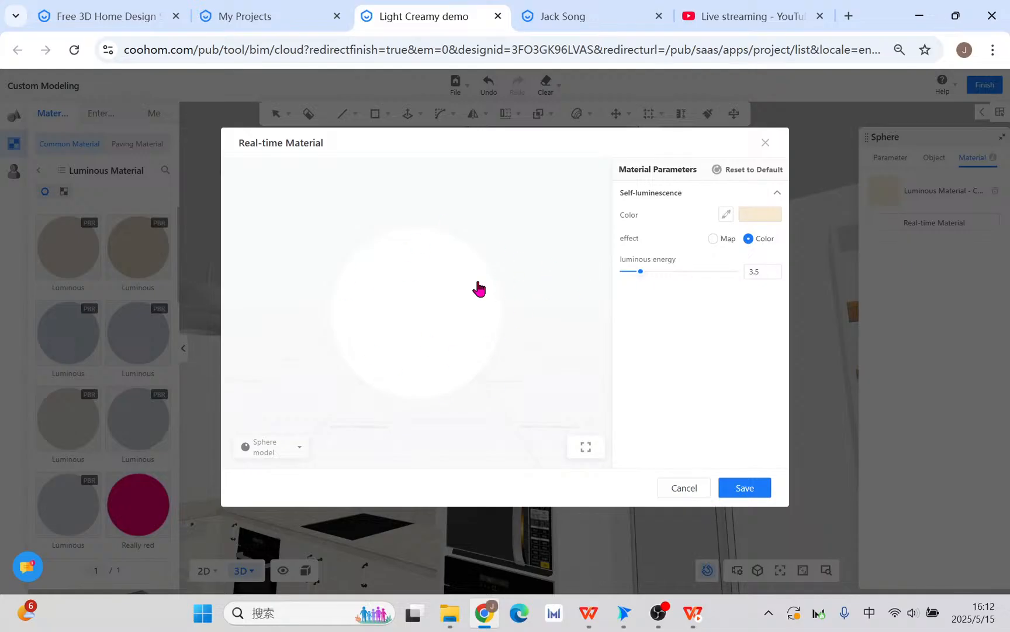
Step: Try the orange self-luminescence color #EDA228 with the luminous energy reduced to about 3
click(778, 215)
mouse_move(749, 242)
mouse_down()
mouse_move(738, 236)
mouse_move(761, 243)
mouse_up()
click(639, 271)
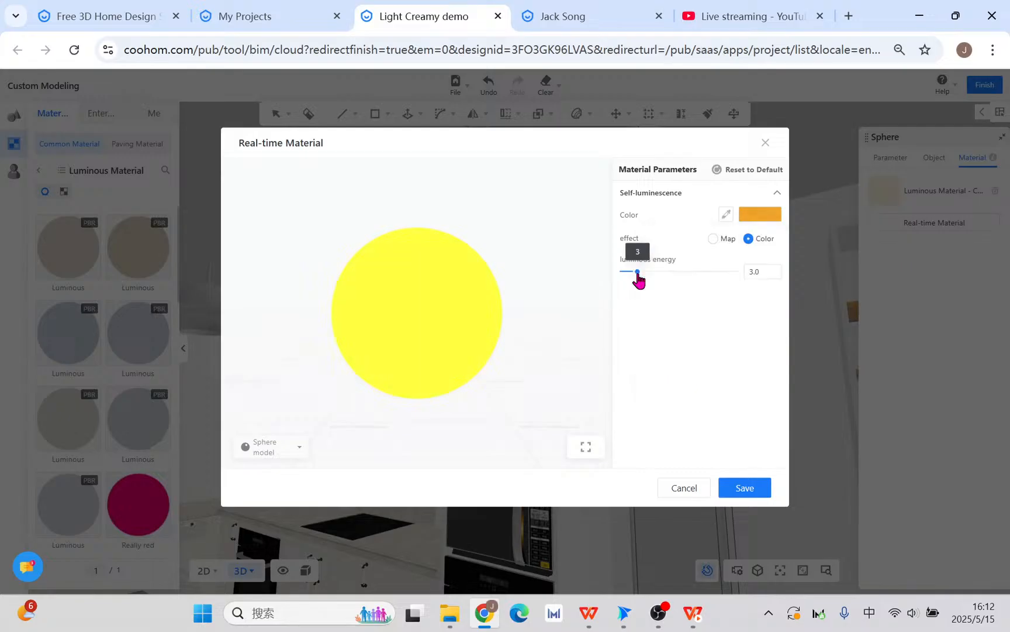
Step: Try a more saturated orange self-luminescence color, #FCA314, with the luminous energy at 3.0
click(771, 217)
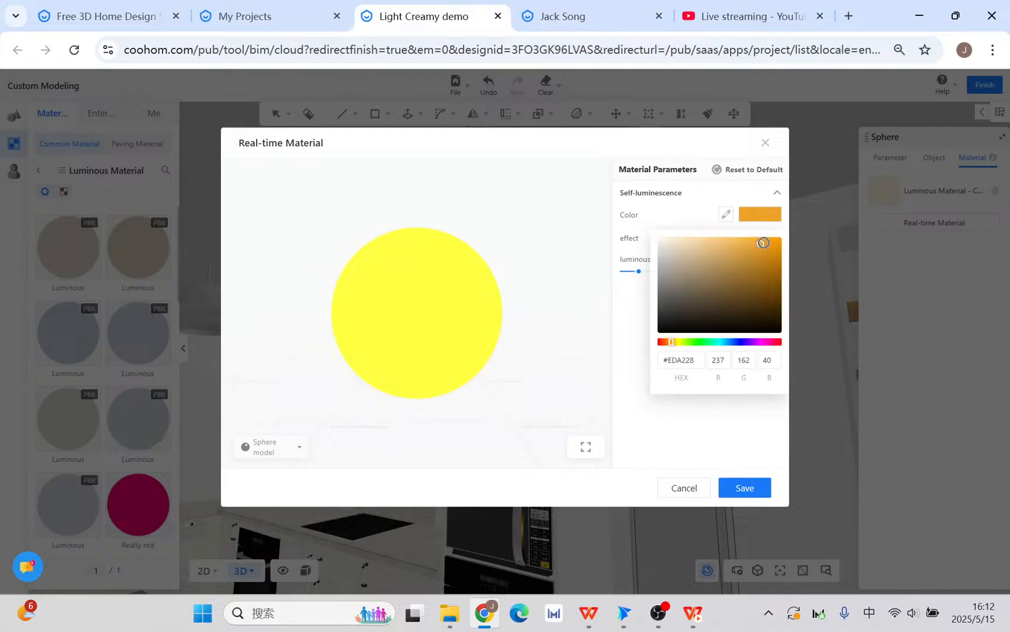
drag(673, 344, 673, 349)
drag(761, 243, 772, 238)
click(646, 288)
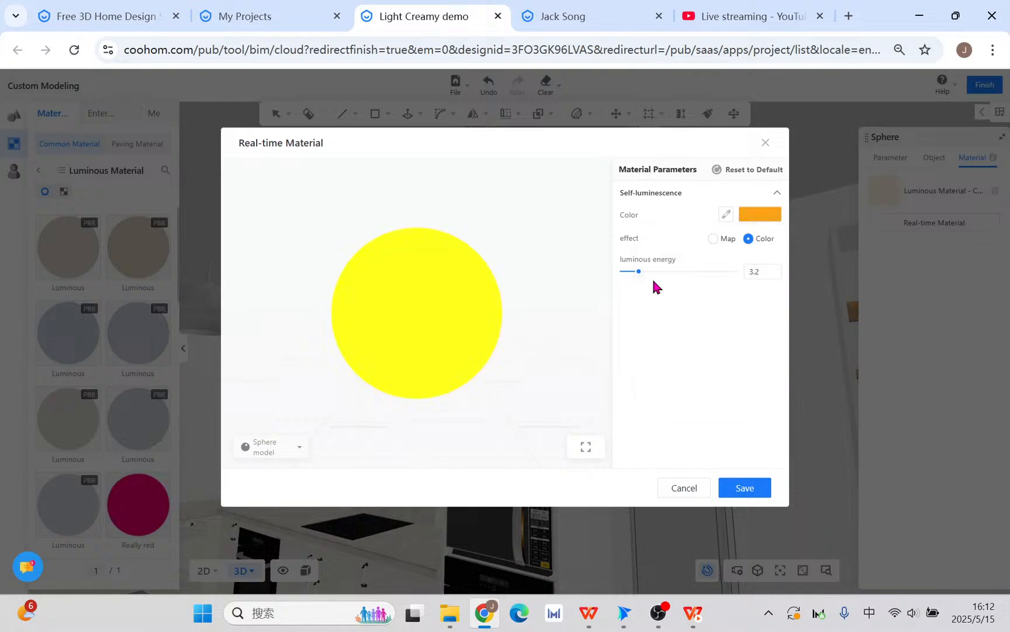
click(641, 271)
drag(642, 276, 638, 278)
Step: Shift the hue of the self-luminescence color slightly toward red, to #FC9414
click(756, 217)
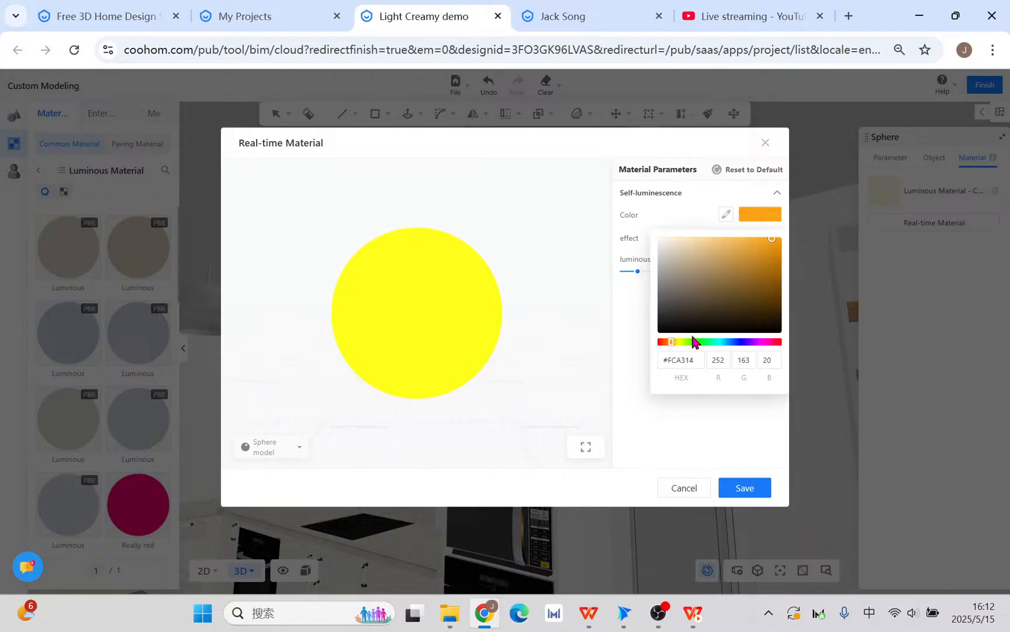
click(670, 344)
click(667, 344)
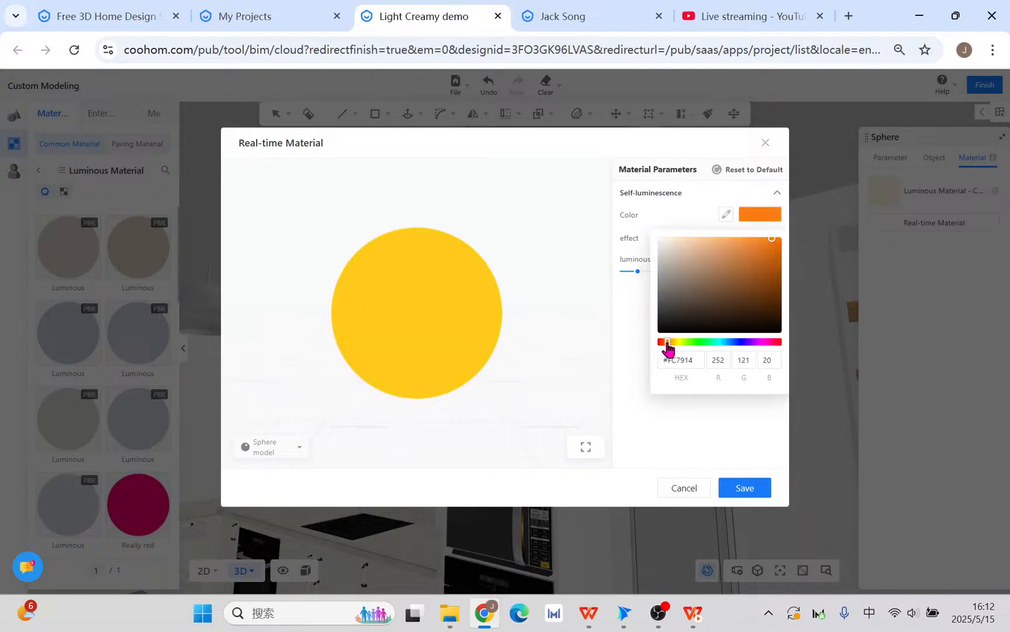
drag(668, 344, 671, 344)
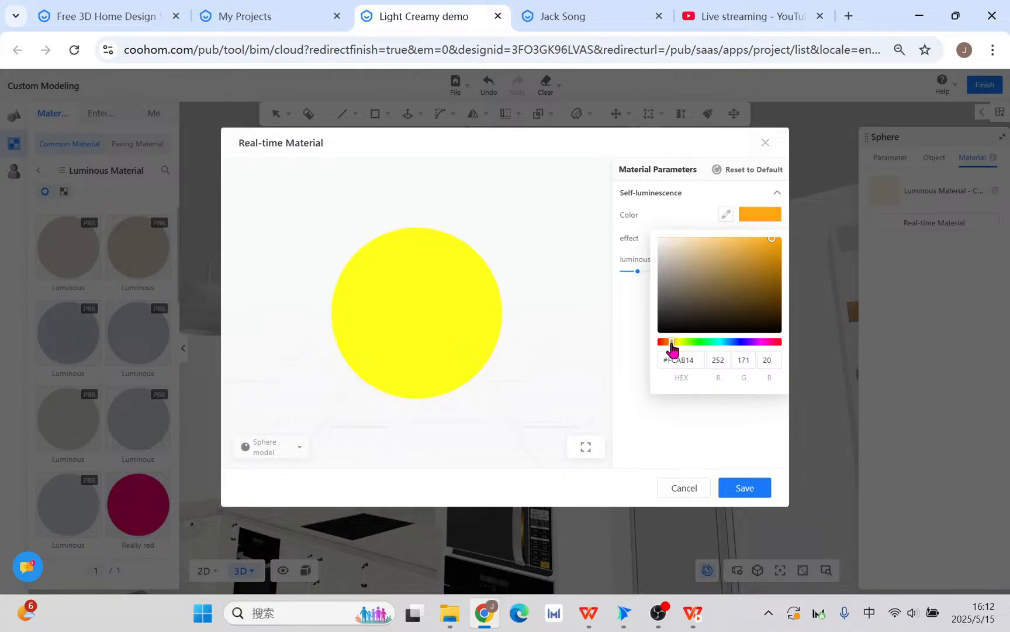
click(671, 344)
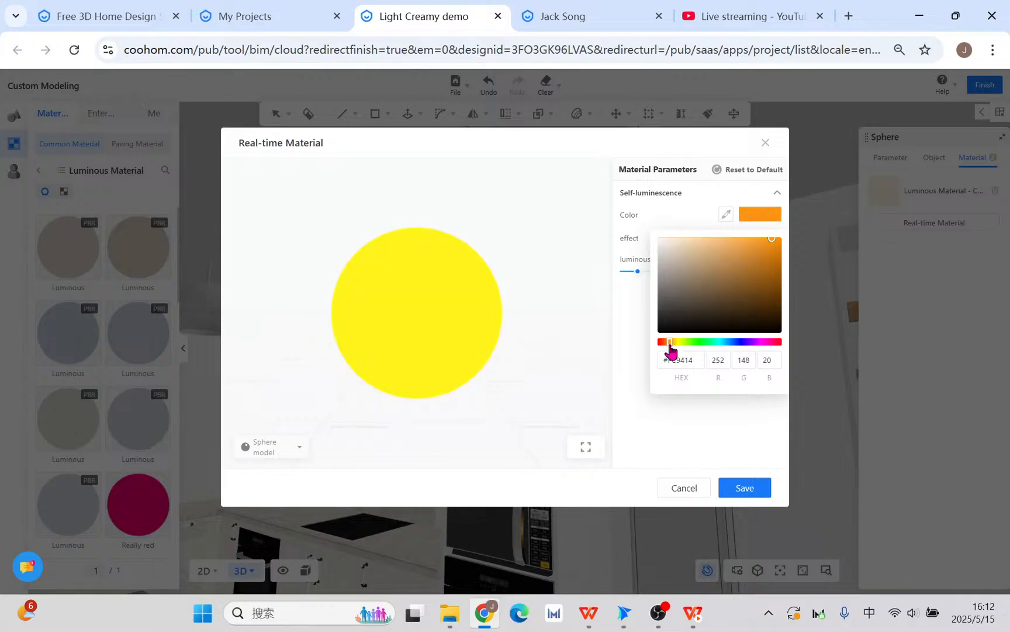
click(630, 305)
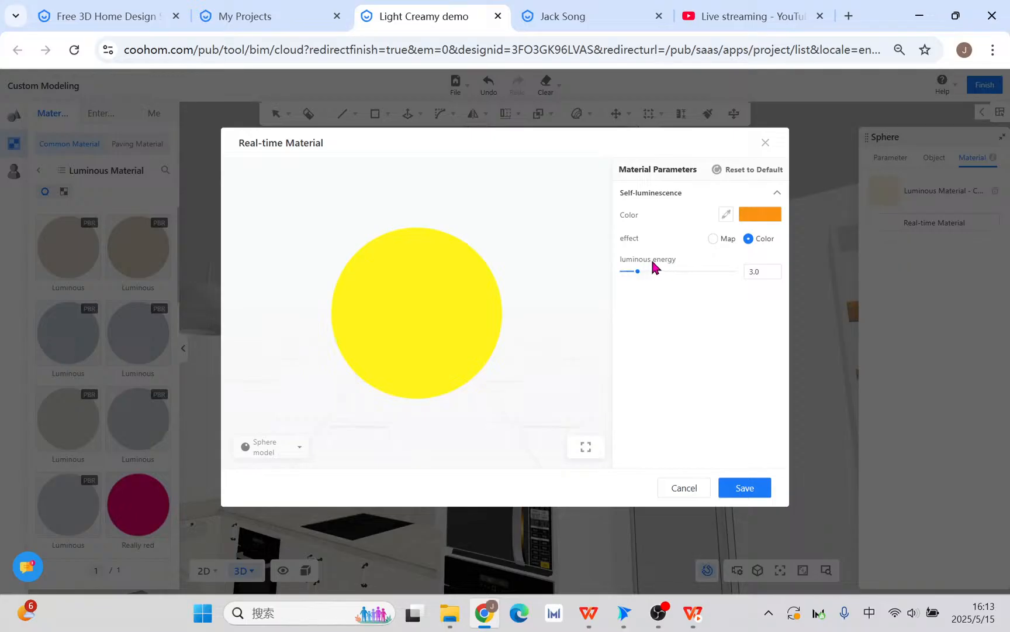
Step: Soften the self-luminescence color to orange #F7A136 and set the luminous energy to 3.0 after trying 2.6
double_click(761, 271)
drag(637, 272, 636, 273)
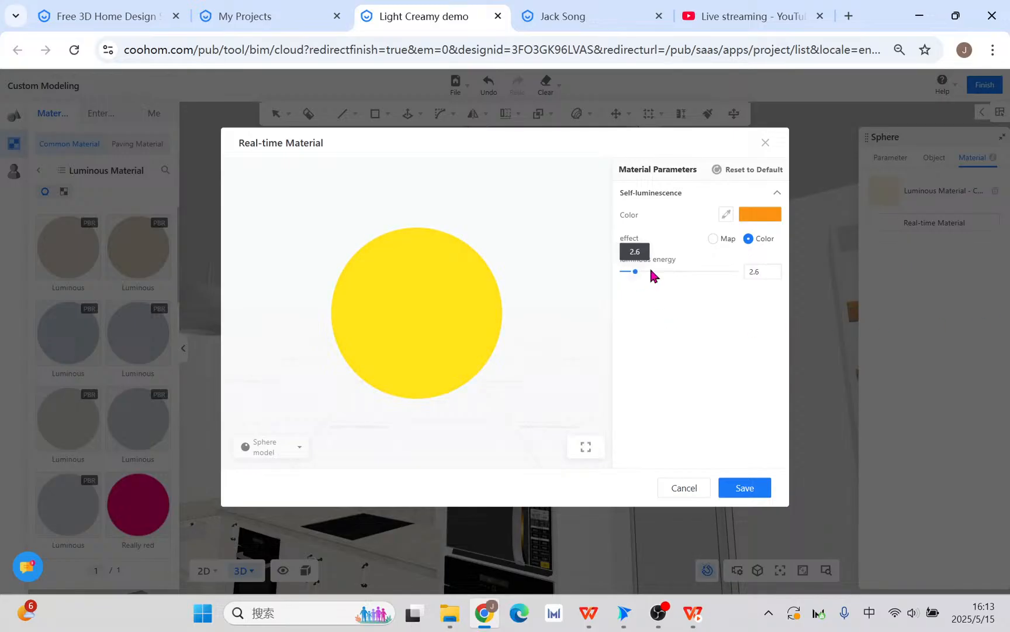
click(751, 223)
drag(761, 238, 756, 239)
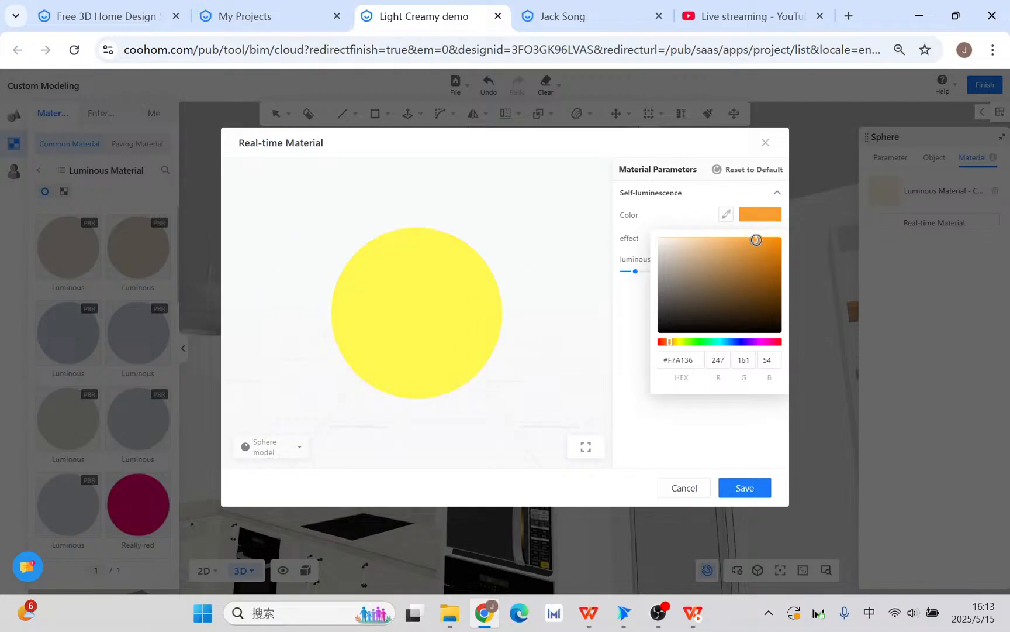
click(637, 273)
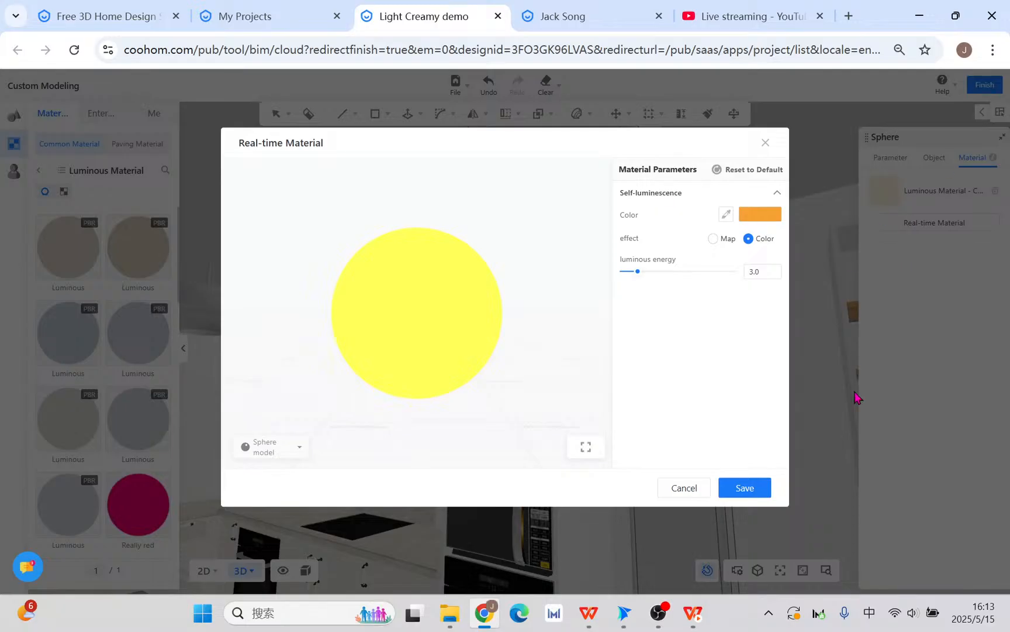
Step: Save the sphere's real-time luminous material and switch the model to the top view
click(752, 489)
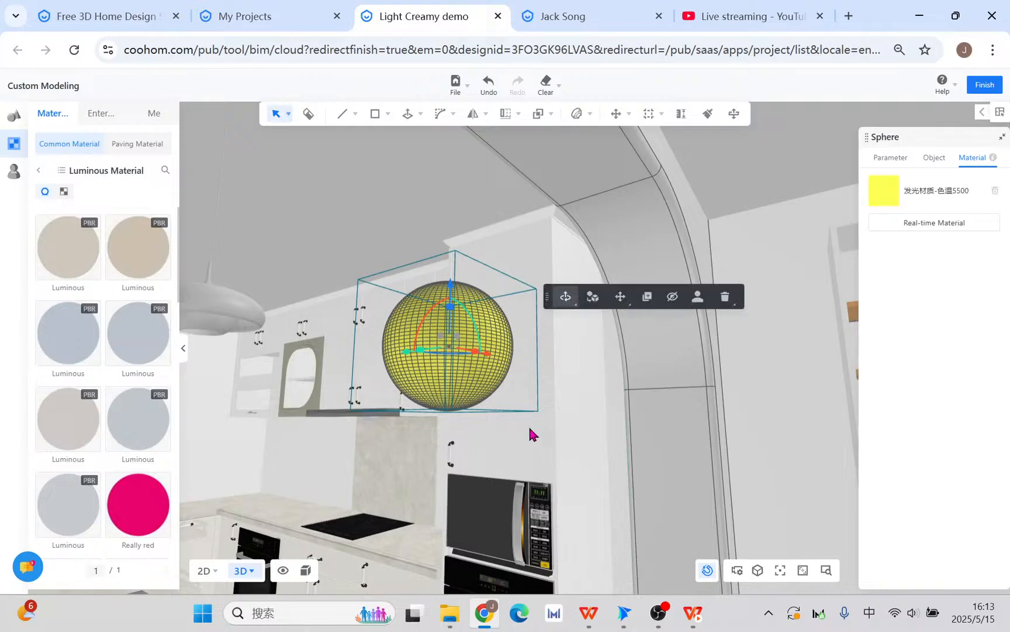
right_drag(573, 416, 470, 386)
click(206, 571)
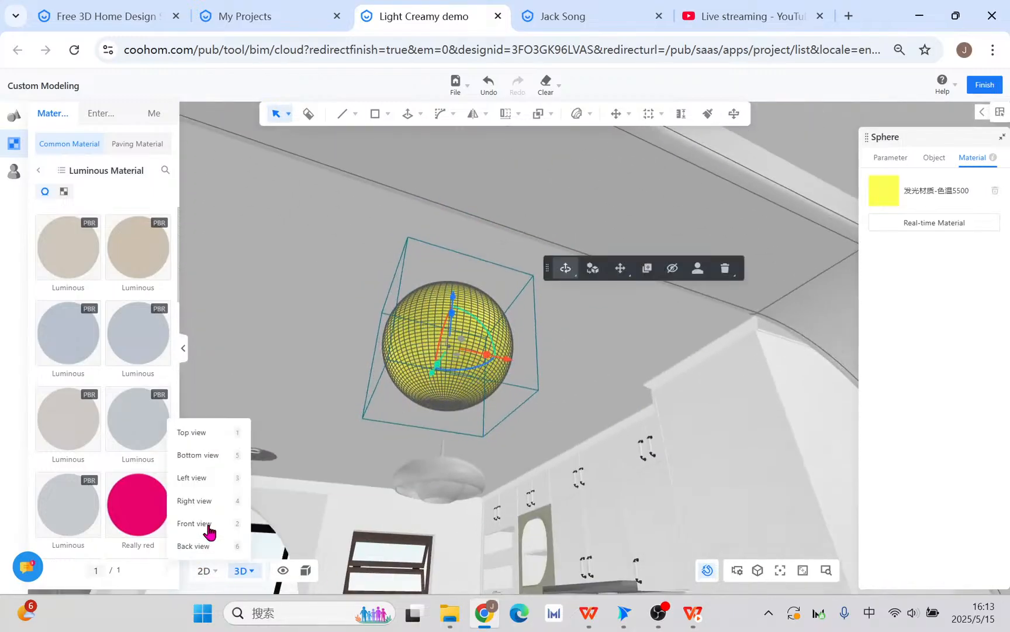
click(196, 434)
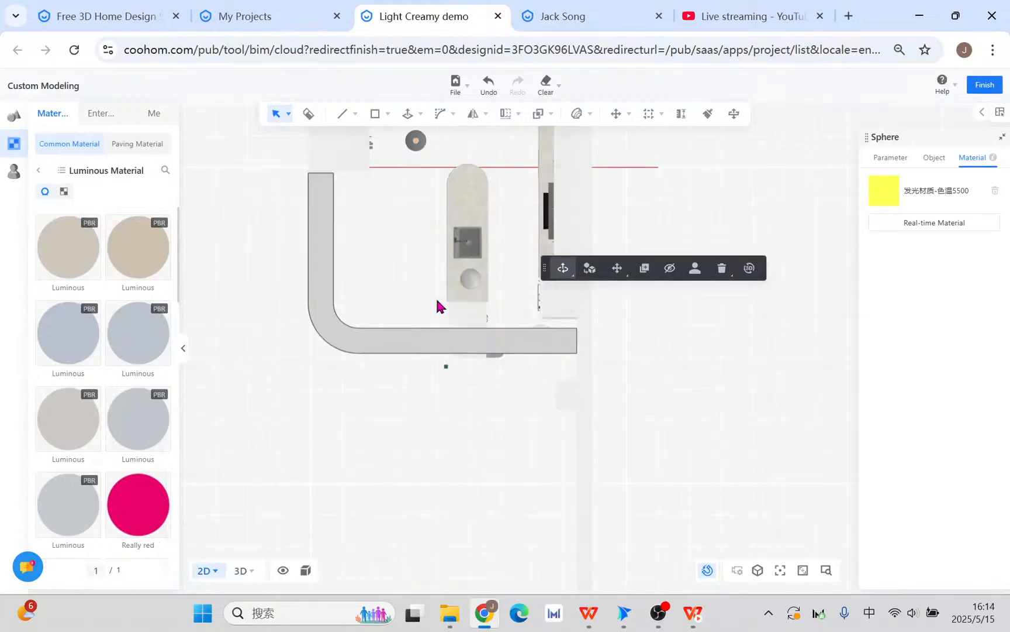
Step: Copy the sphere from its center to the center of the round pendant lamp over the kitchen island, about 1560 mm away
scroll(453, 315, up, 3)
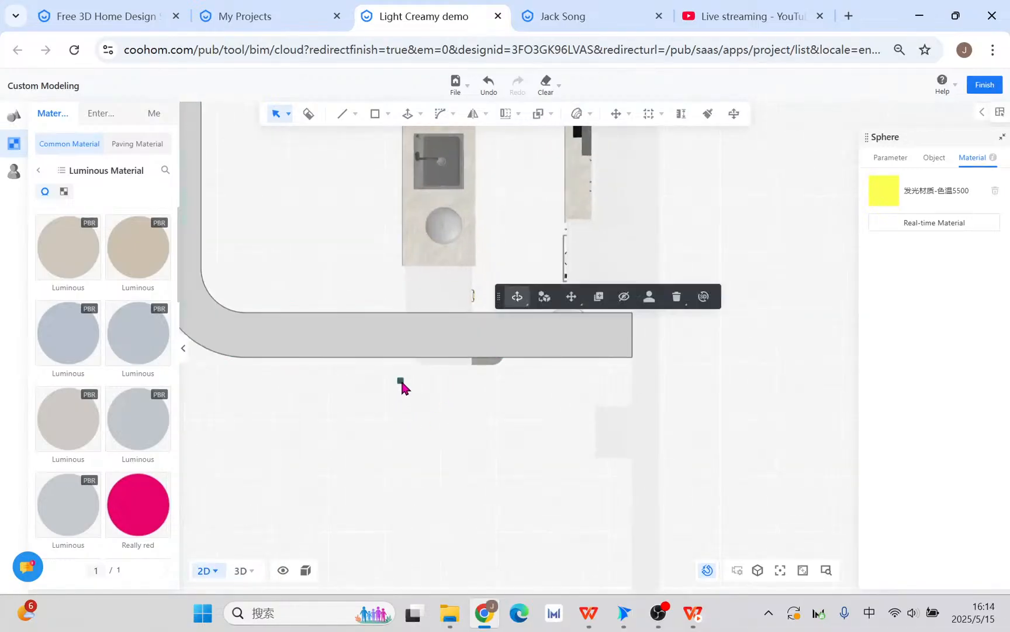
mouse_move(403, 386)
mouse_down()
mouse_move(411, 412)
mouse_move(415, 400)
mouse_up()
scroll(423, 390, up, 2)
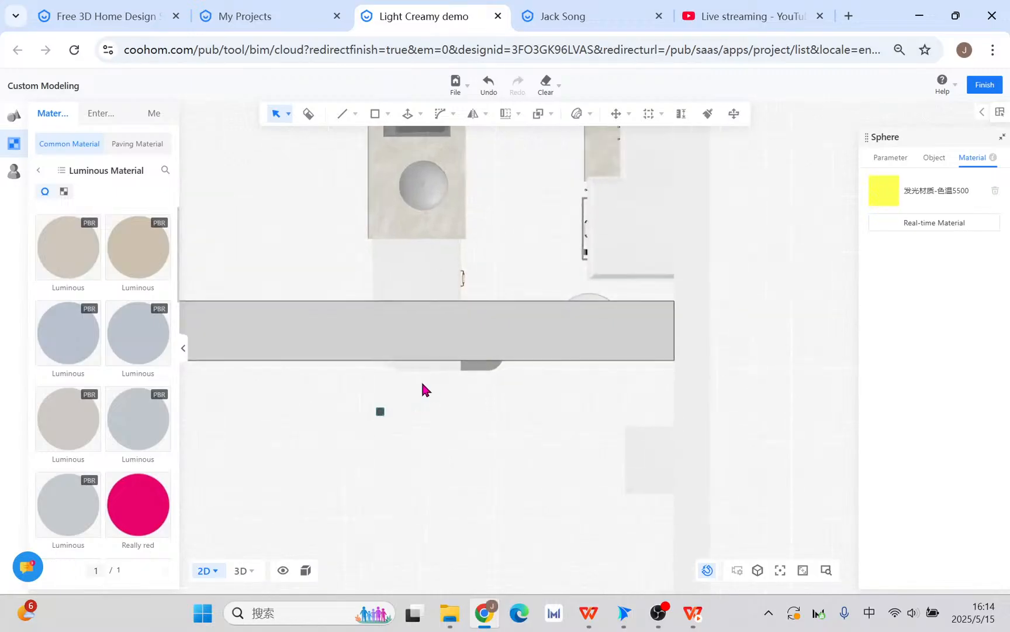
right_drag(422, 390, 458, 461)
right_drag(414, 488, 450, 451)
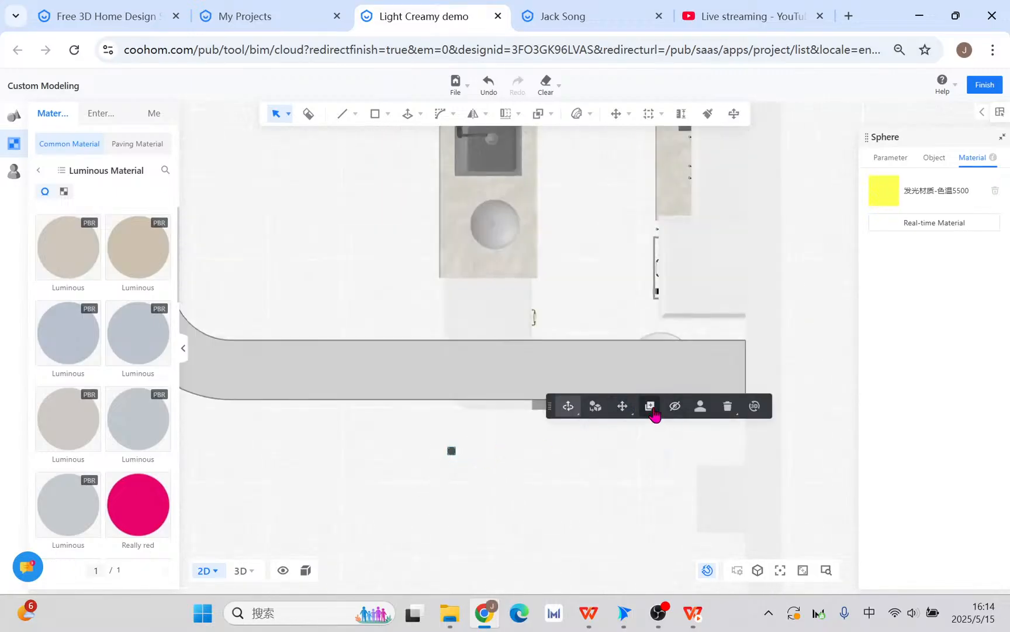
click(651, 408)
click(453, 451)
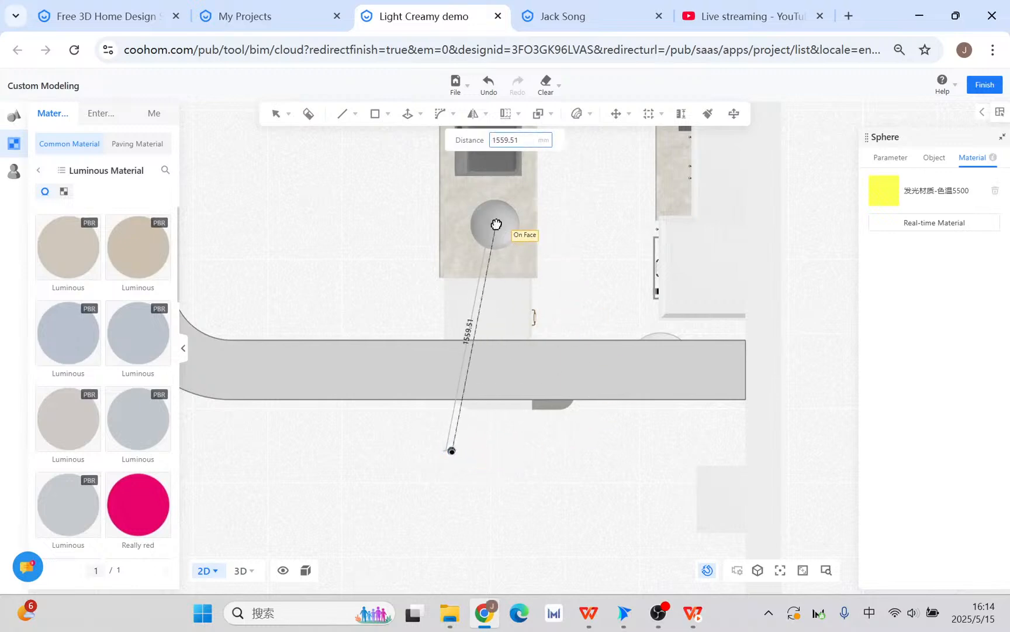
key(Escape)
Step: In the 3D view, raise the copied sphere into the pendant lamp's shade so it sits as the bulb
click(242, 571)
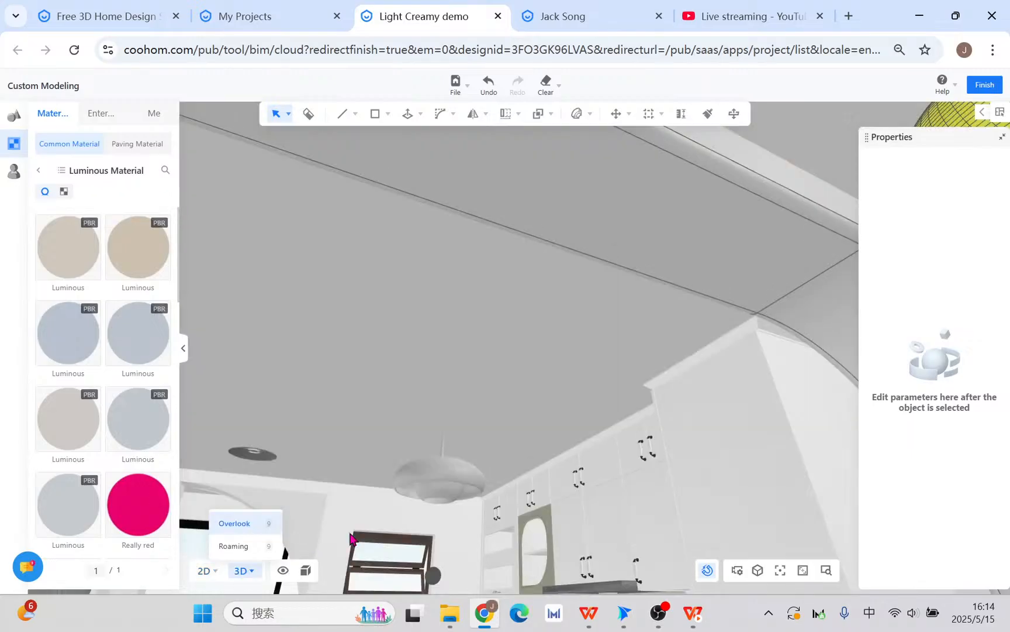
drag(429, 465, 623, 284)
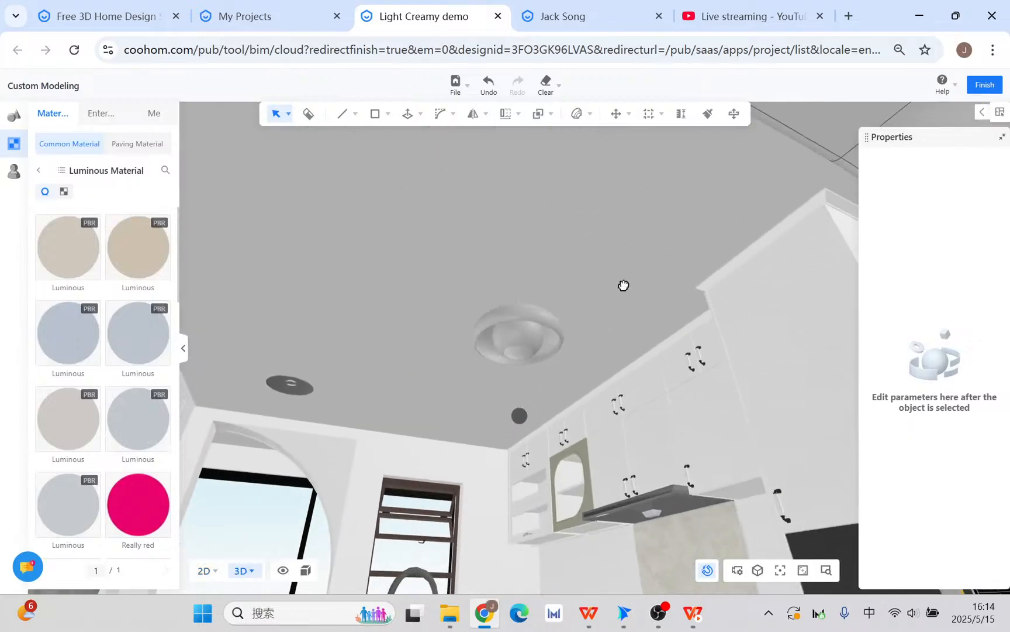
click(518, 416)
drag(518, 367, 519, 284)
scroll(523, 389, up, 5)
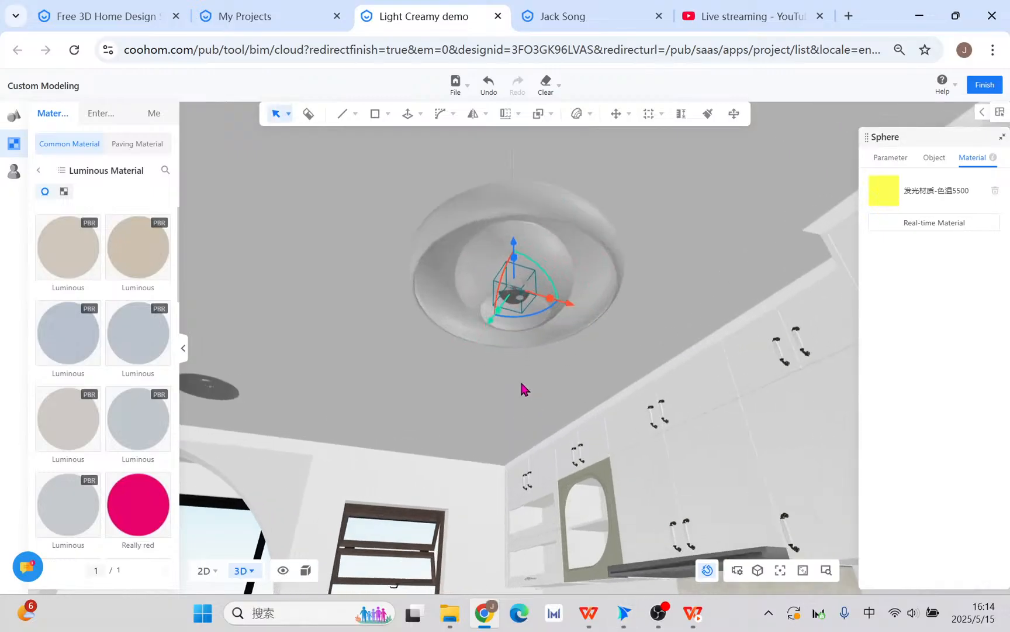
drag(655, 354, 683, 314)
drag(466, 304, 469, 297)
drag(686, 305, 566, 395)
drag(577, 451, 492, 429)
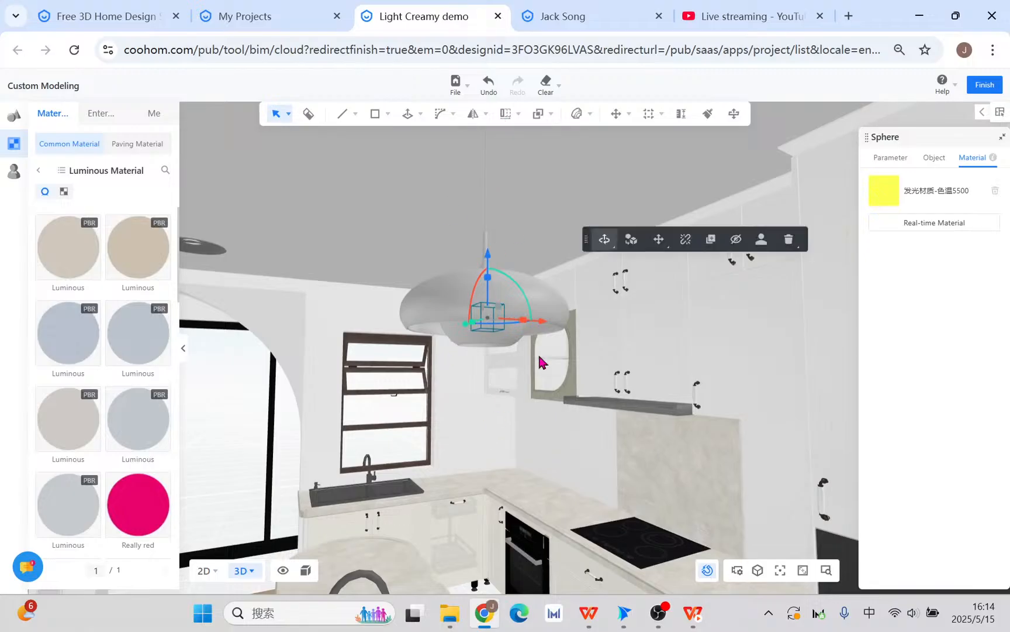
Step: Finish the custom modeling session and return to the room design
click(506, 114)
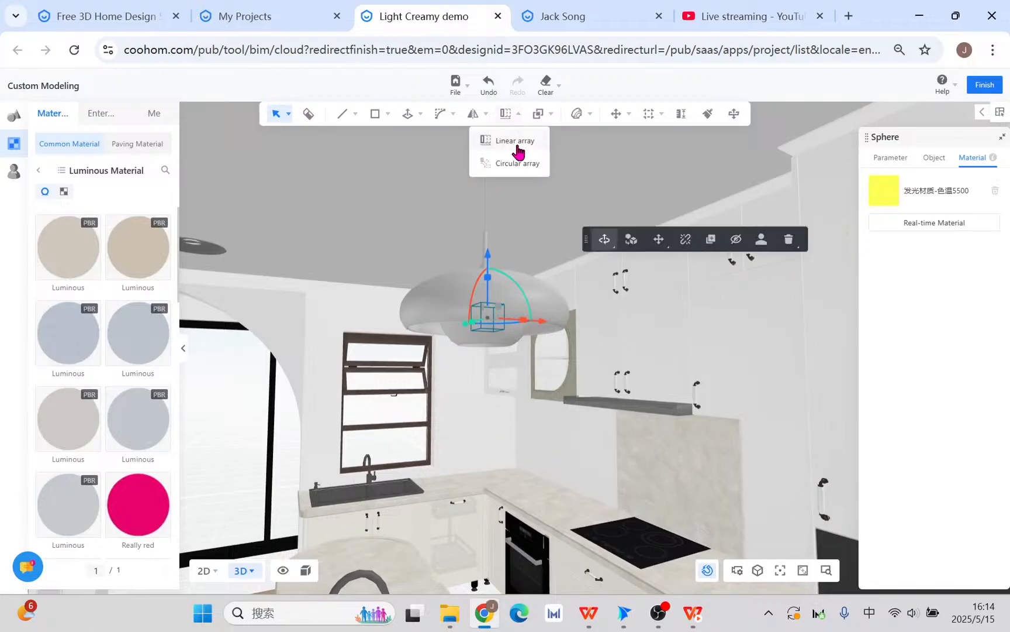
click(503, 138)
drag(655, 349, 632, 354)
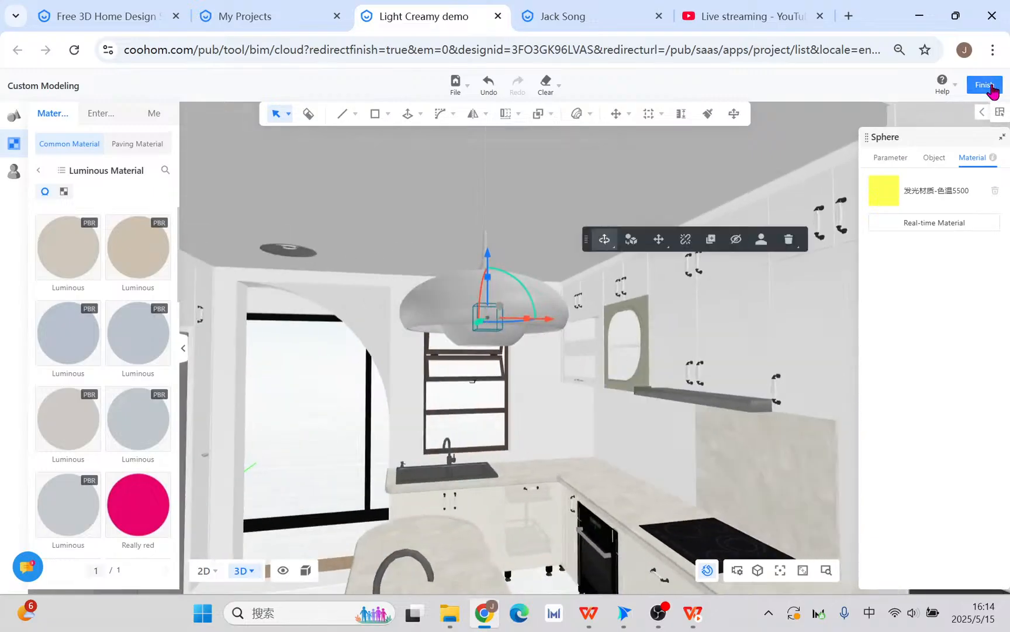
click(985, 84)
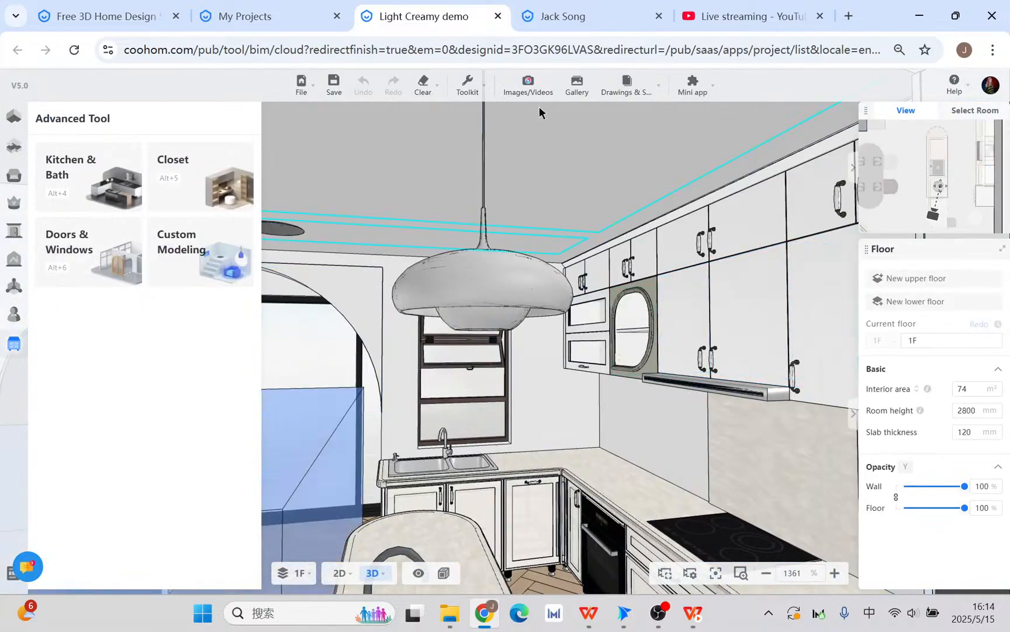
Step: Check the kitchen and pendant lamp framing in the perspective image view and return to the design
click(526, 86)
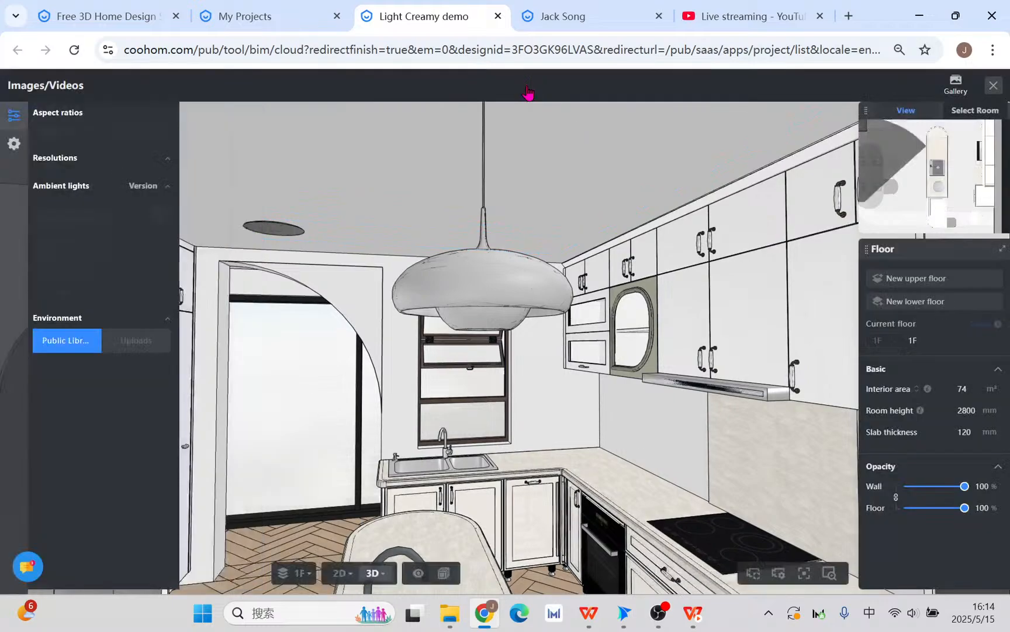
scroll(624, 363, down, 2)
drag(650, 347, 348, 350)
scroll(509, 331, down, 3)
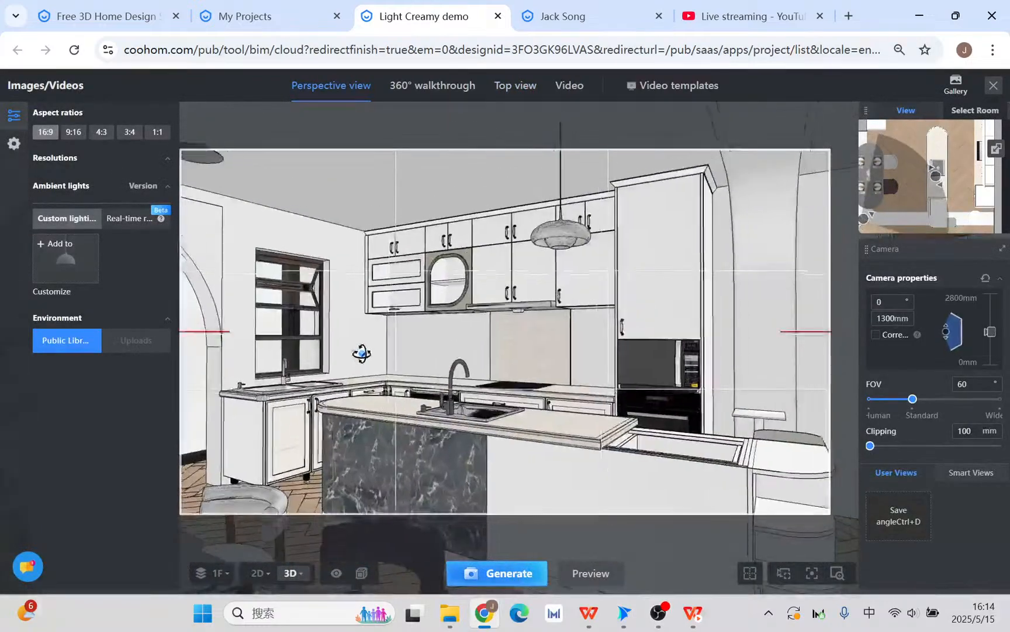
scroll(509, 332, up, 1)
drag(610, 299, 582, 329)
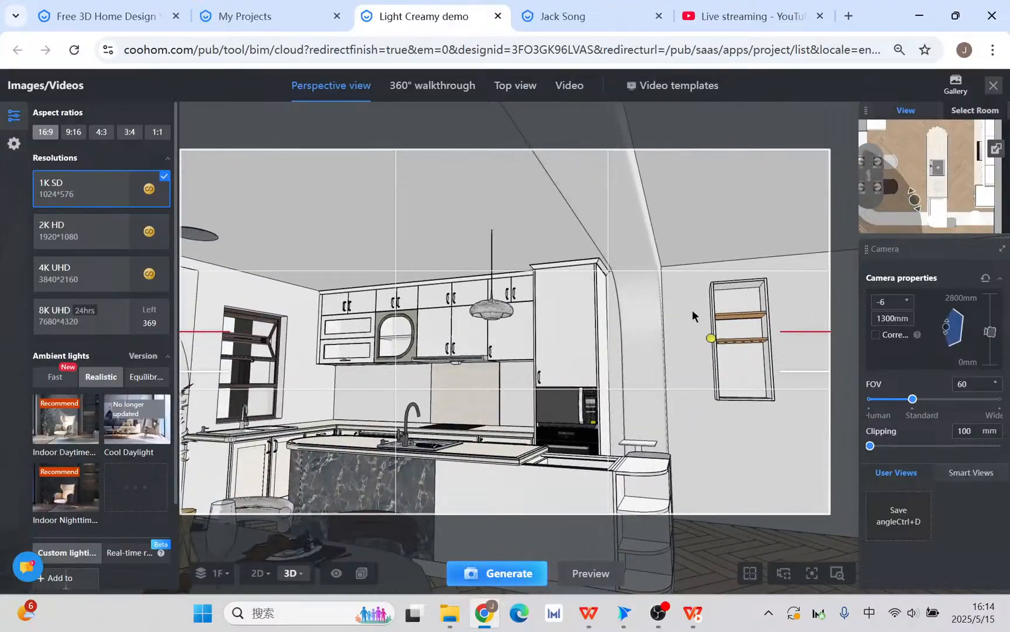
click(992, 85)
Step: Select the original yellow sphere left floating in the room and reopen it in Custom Modeling
drag(518, 374, 638, 361)
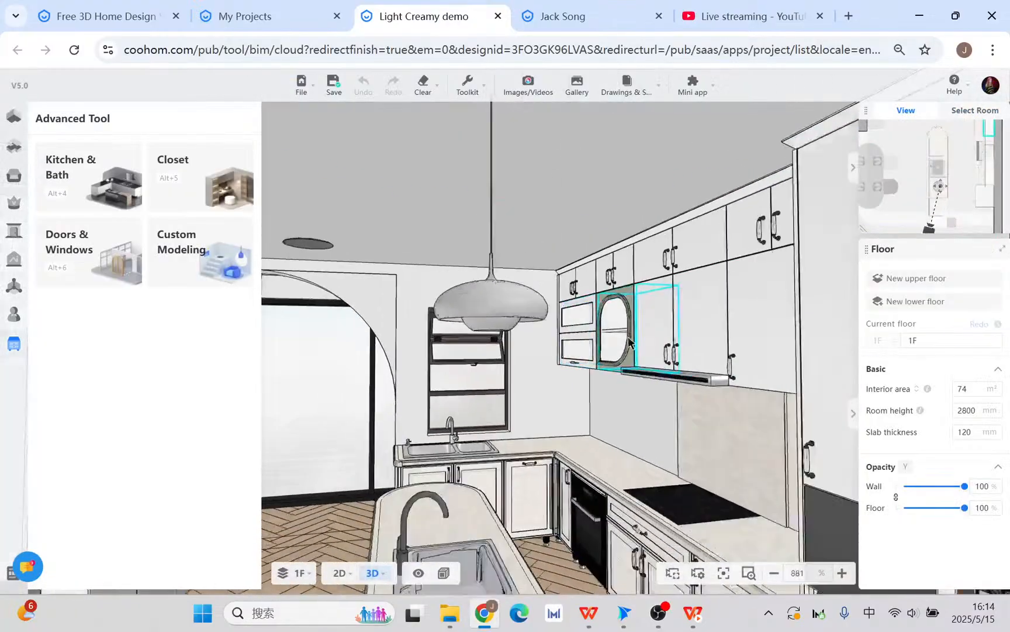
scroll(638, 362, down, 3)
click(520, 401)
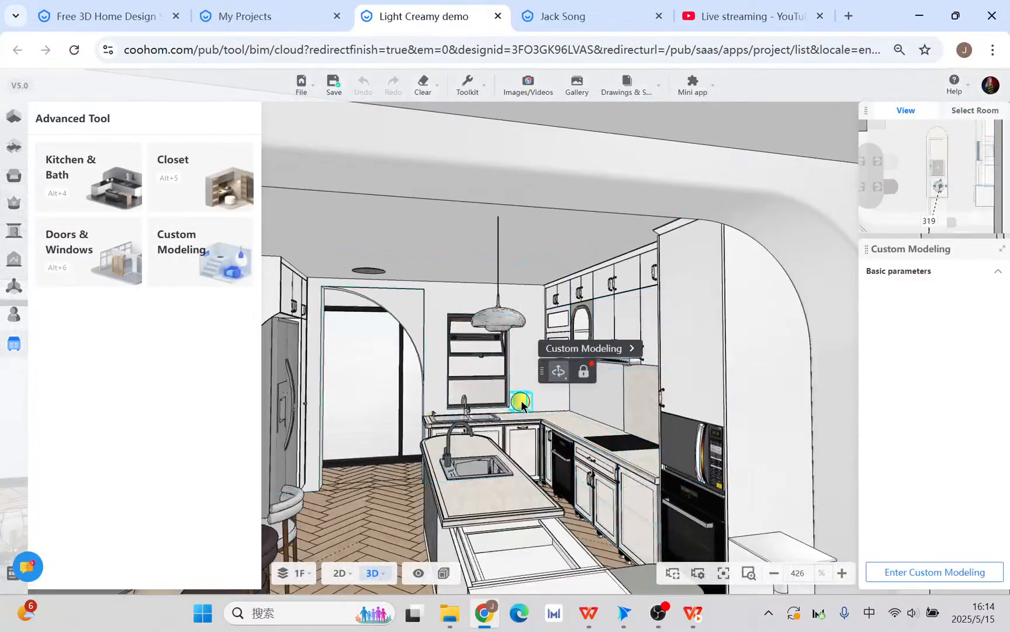
click(590, 349)
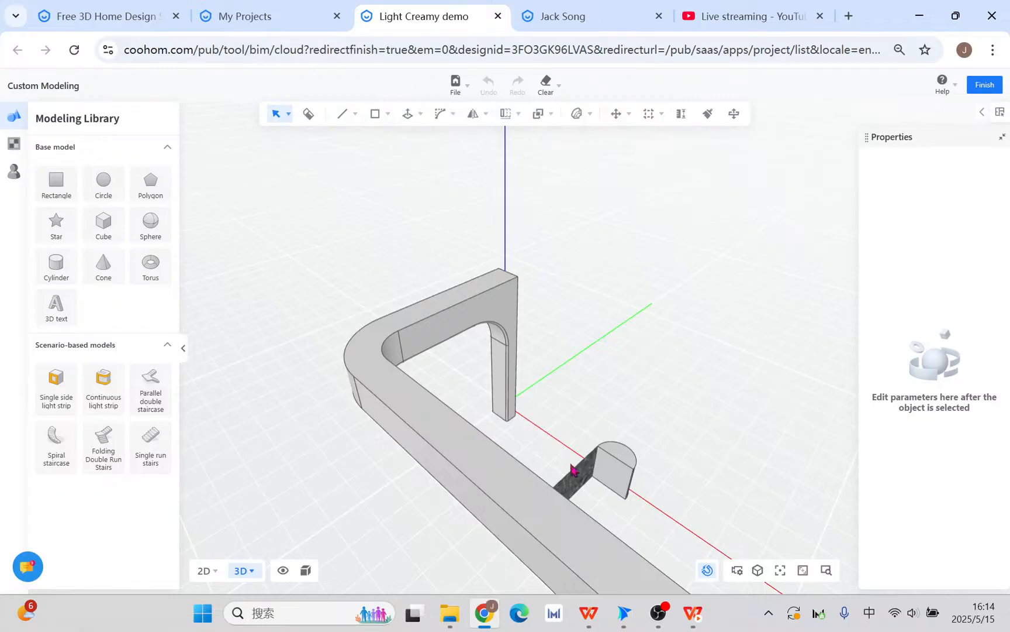
Step: Delete the original leftover sphere outside the pendant lamp and finish the custom modeling session
drag(421, 497, 539, 478)
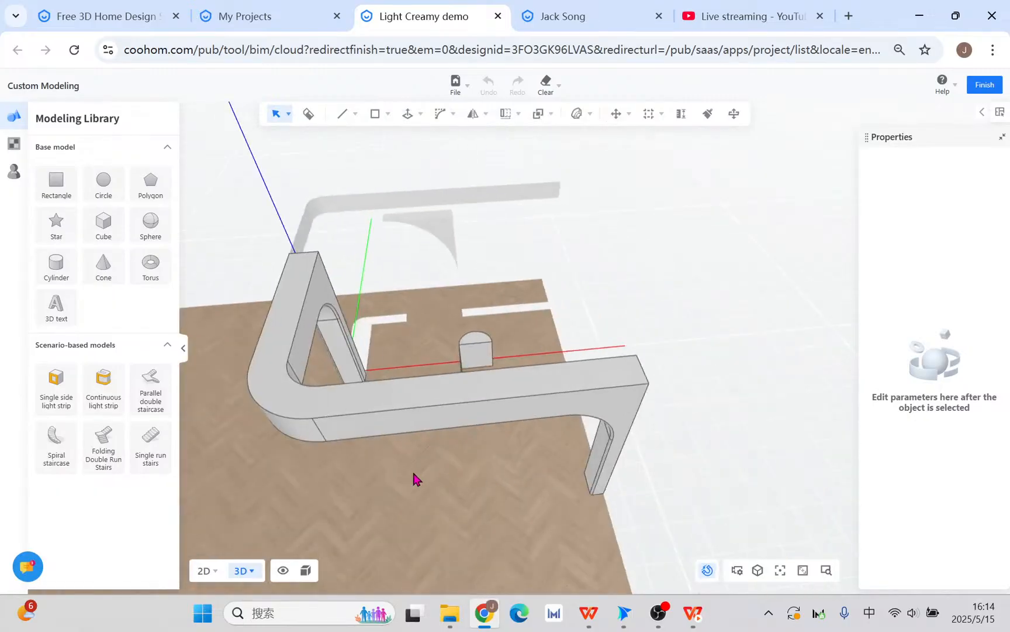
scroll(411, 481, up, 4)
drag(409, 483, 607, 413)
scroll(608, 412, down, 8)
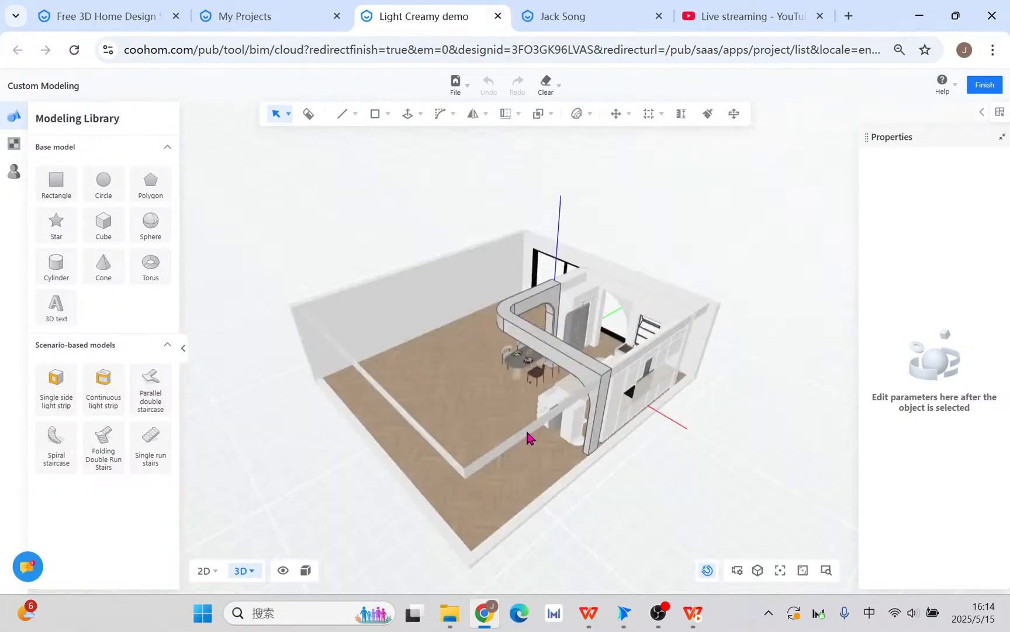
scroll(538, 418, up, 3)
click(549, 366)
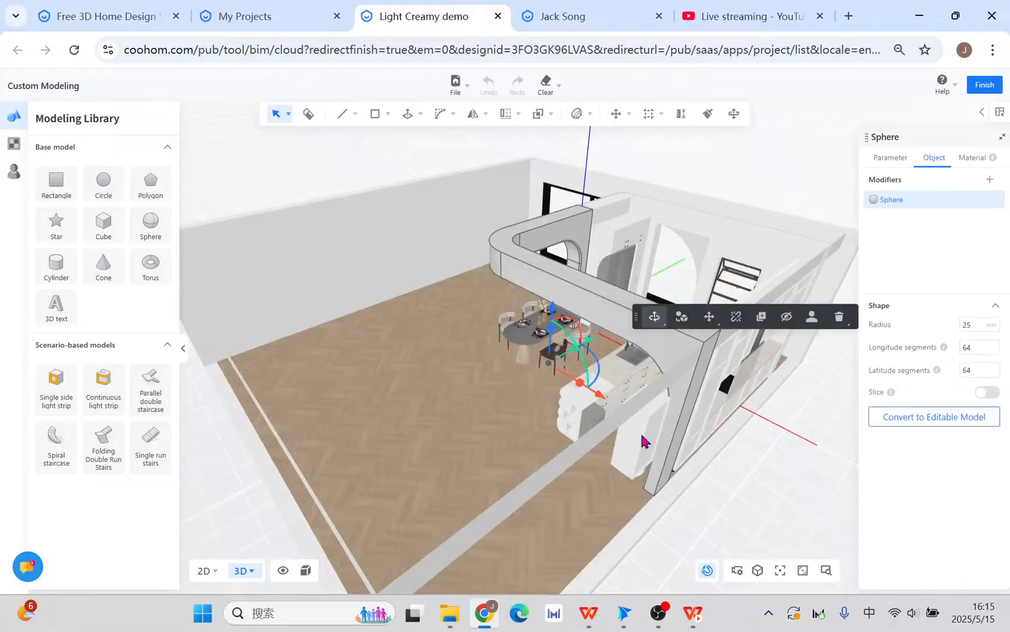
mouse_move(838, 319)
click(819, 356)
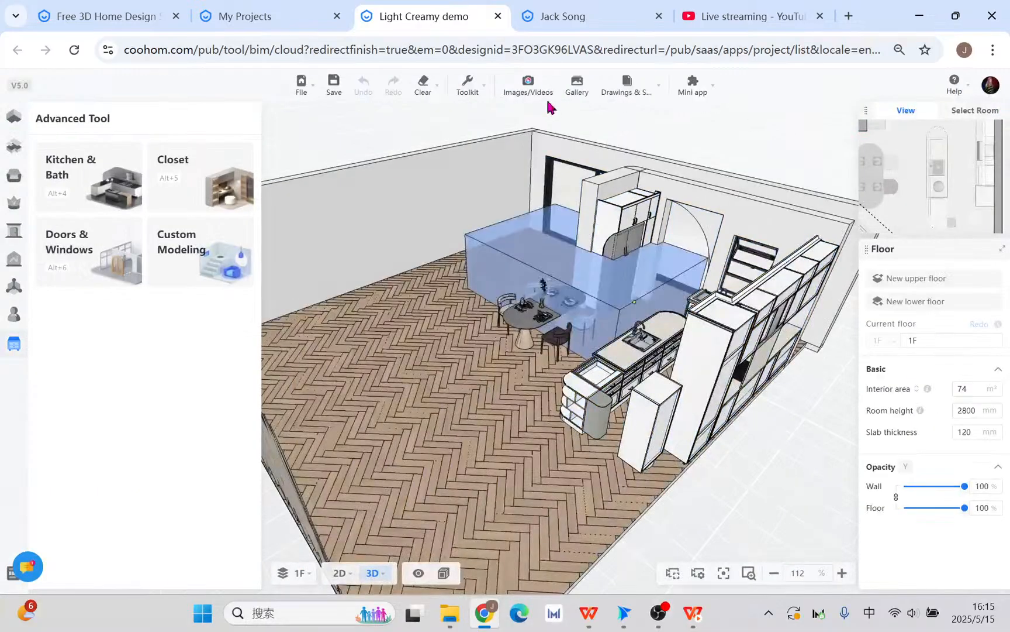
Step: Open the image rendering setup and move the perspective camera closer to the pendant lamp and kitchen cabinets
click(528, 83)
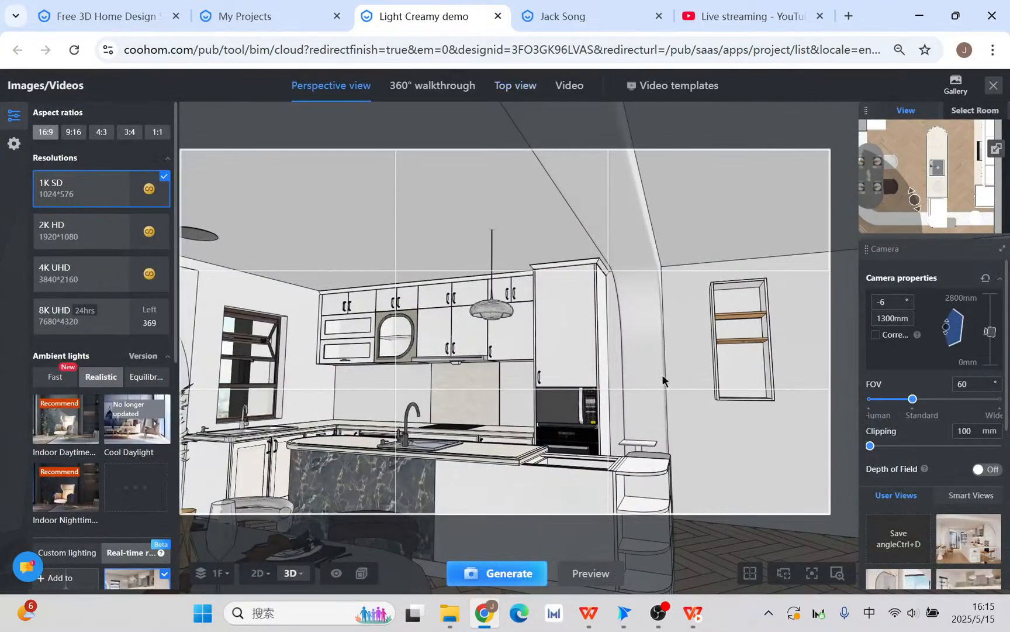
scroll(556, 314, up, 5)
scroll(576, 321, up, 4)
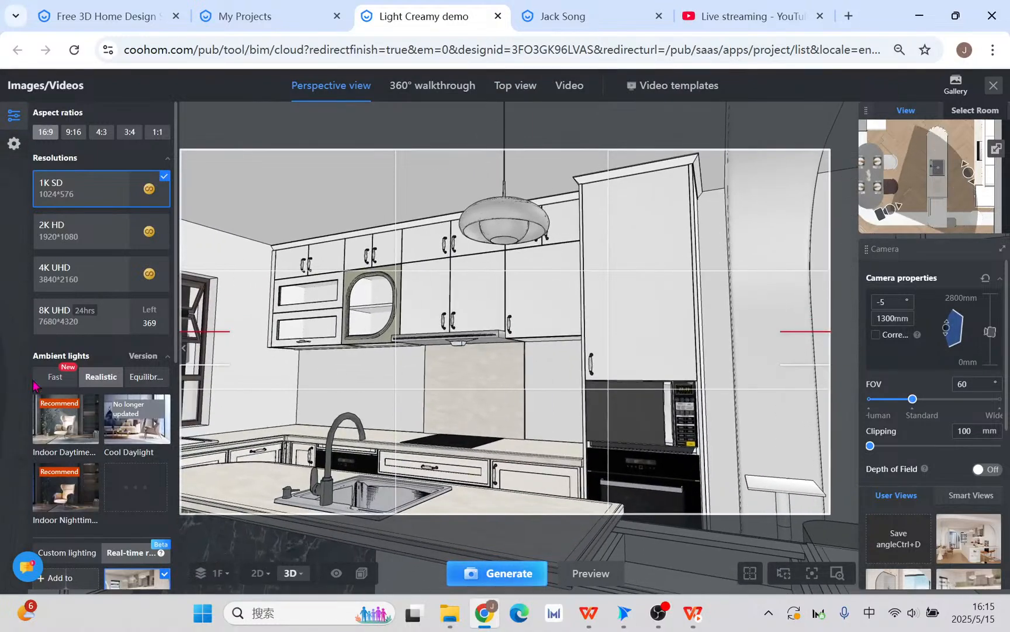
Step: Create a custom real-time lighting scheme named Indoor Daytime(2) from the Indoor Daytime 3.1 template
scroll(100, 351, down, 4)
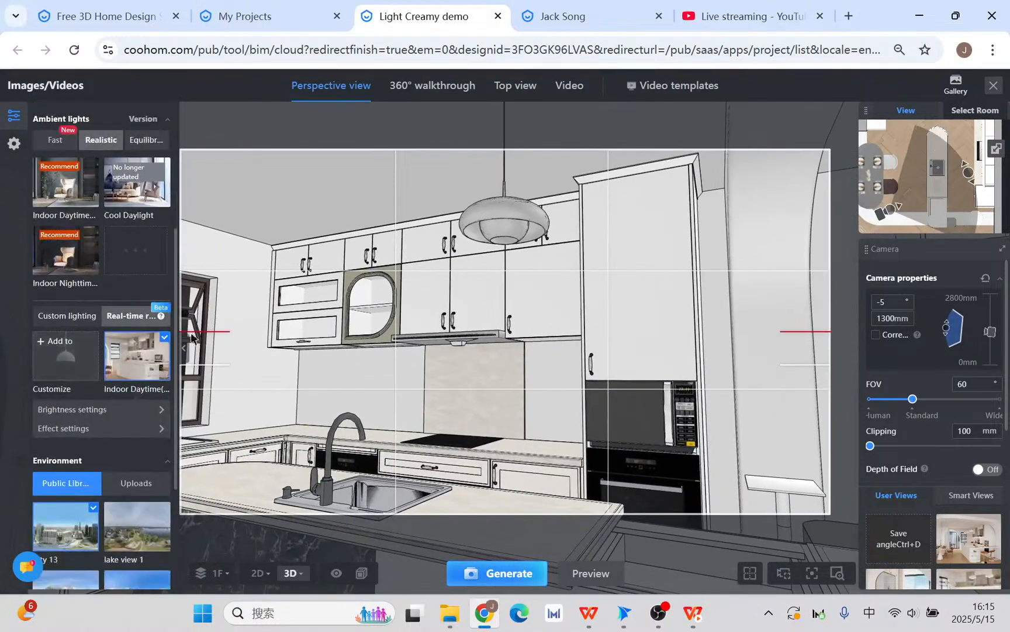
click(69, 360)
click(359, 335)
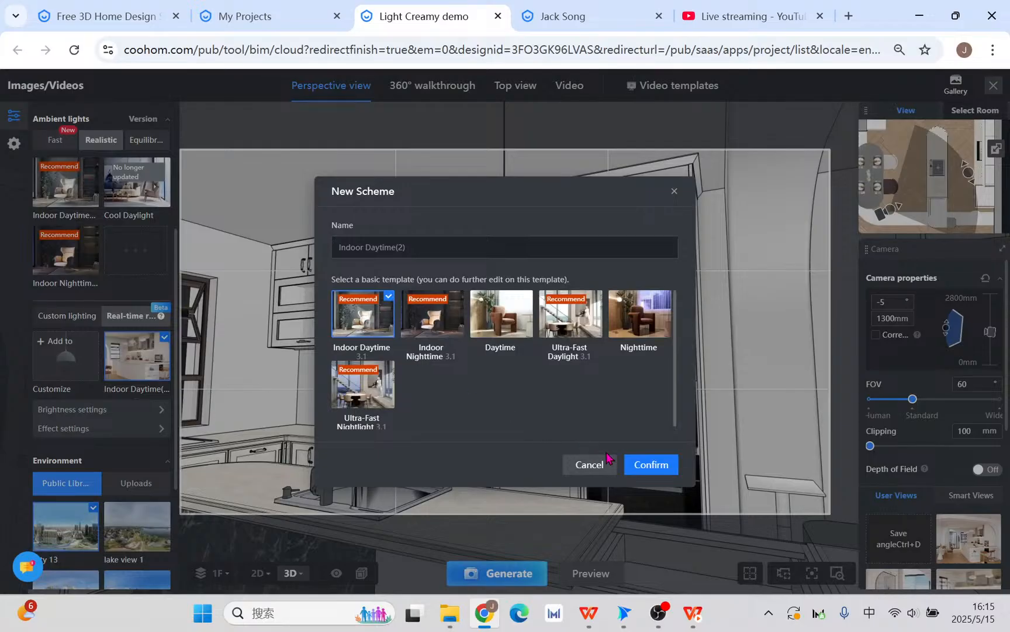
click(663, 466)
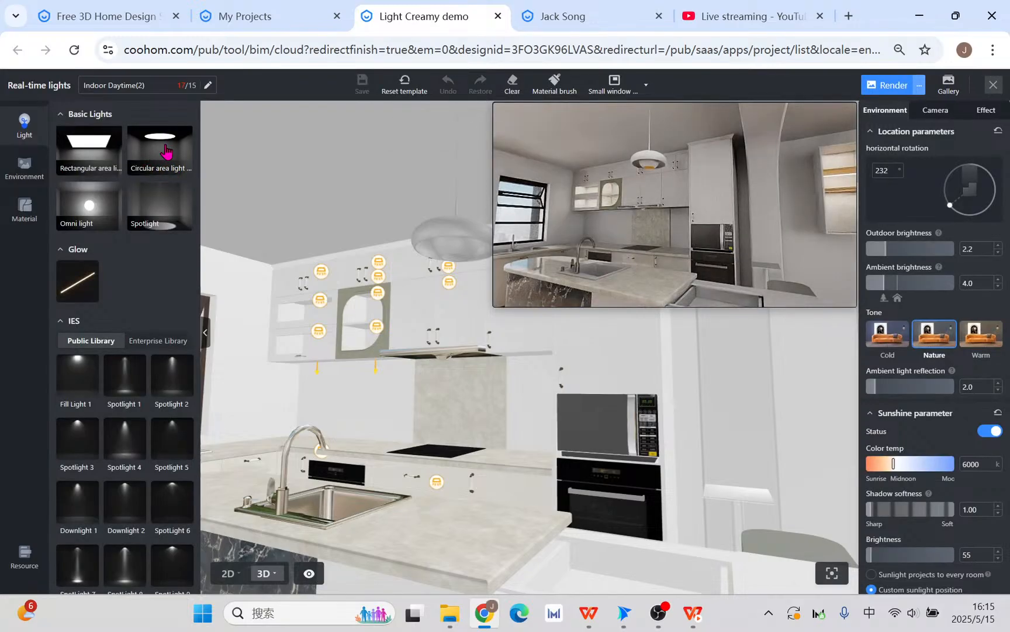
Step: In the flat 2D view, place a circular area light centered on the pendant lamp's glowing bulb
right_drag(309, 164, 244, 208)
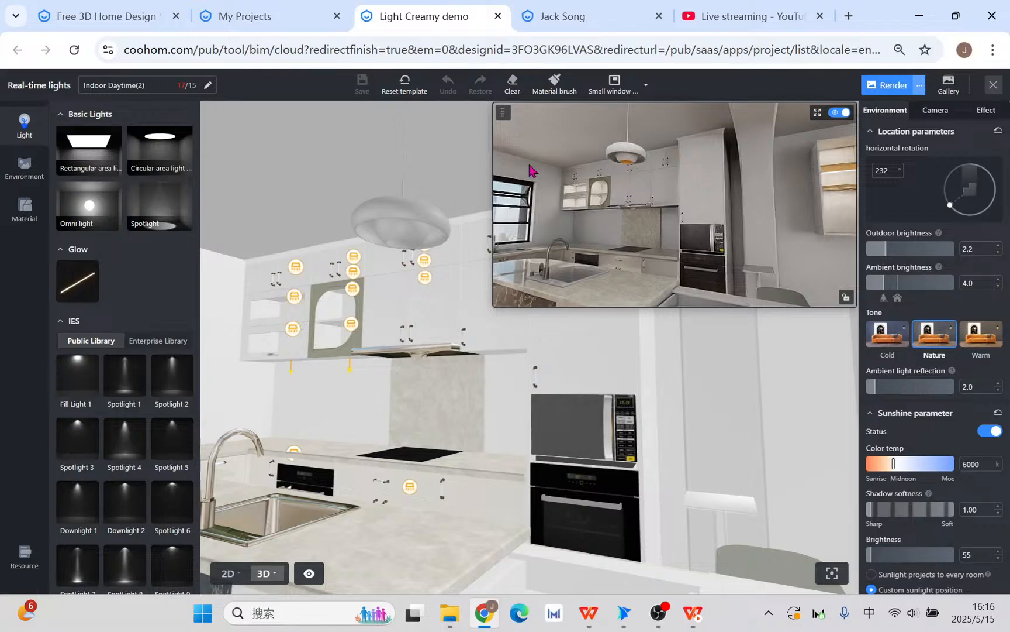
click(227, 573)
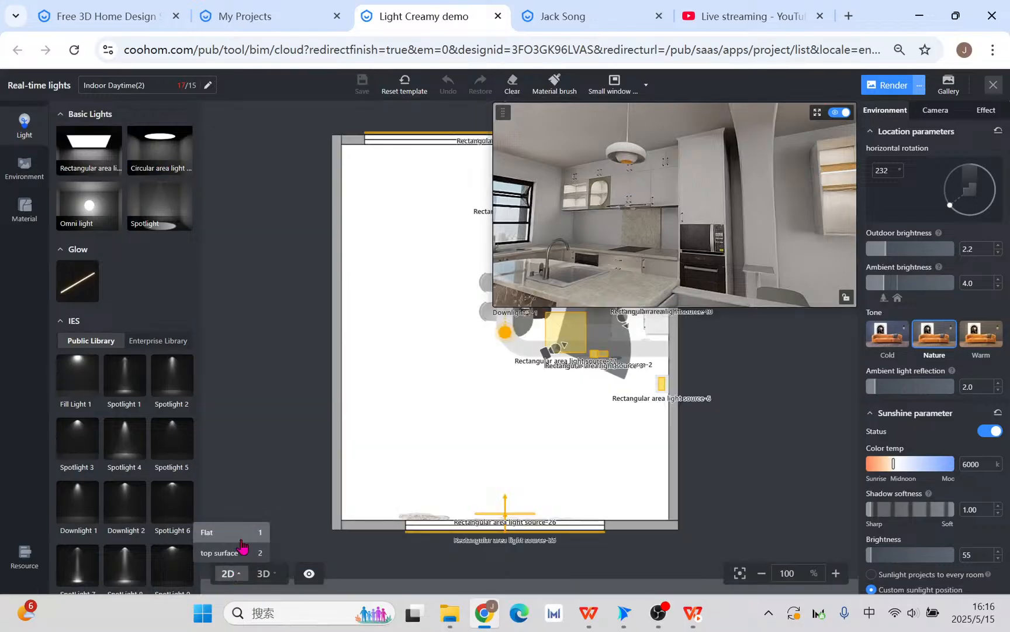
scroll(476, 374, up, 10)
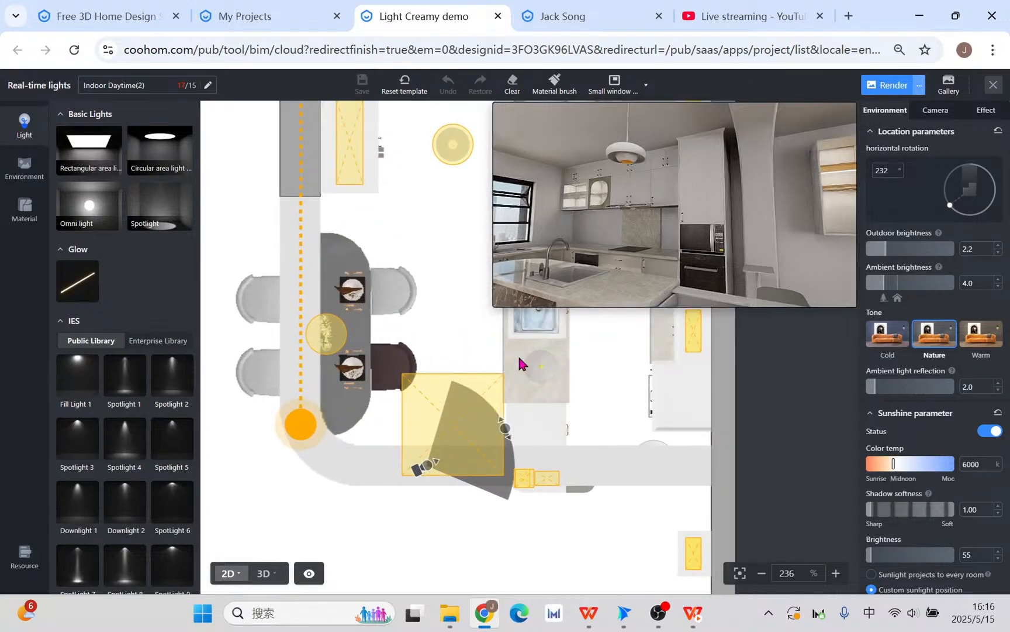
scroll(444, 383, up, 6)
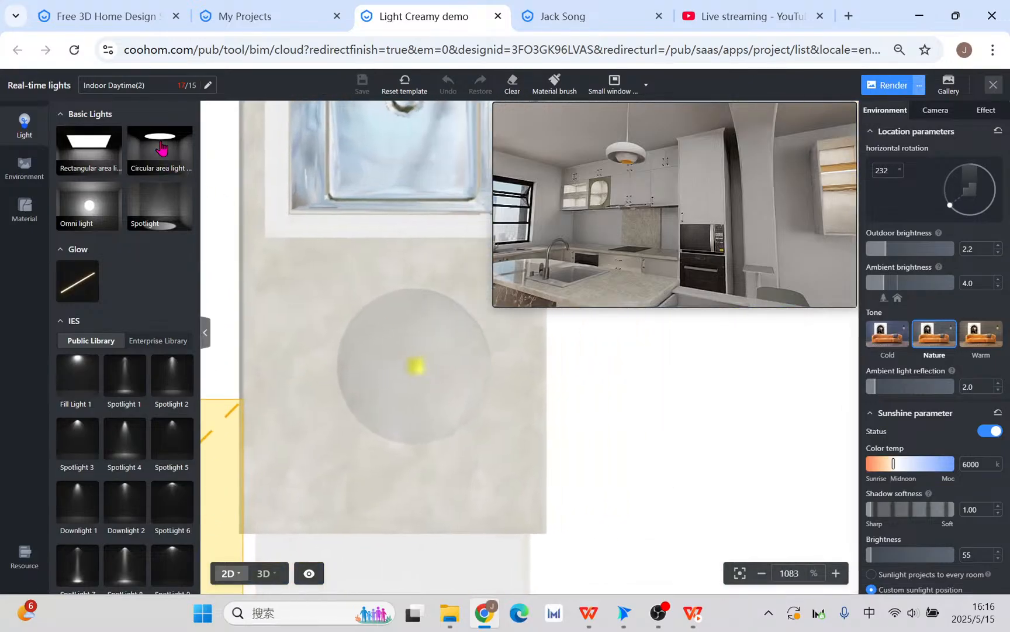
click(434, 384)
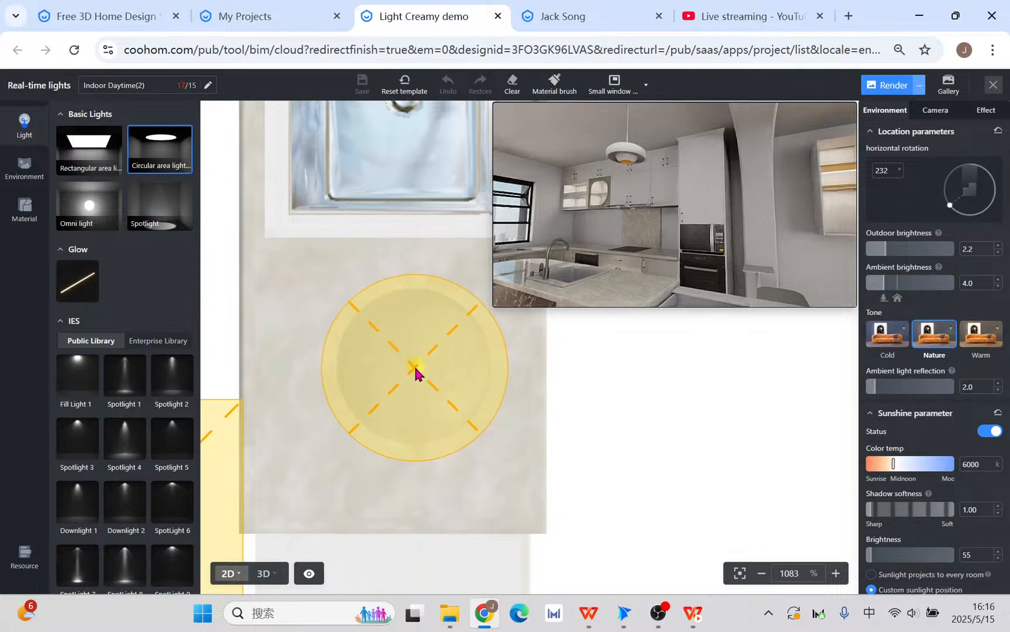
click(415, 370)
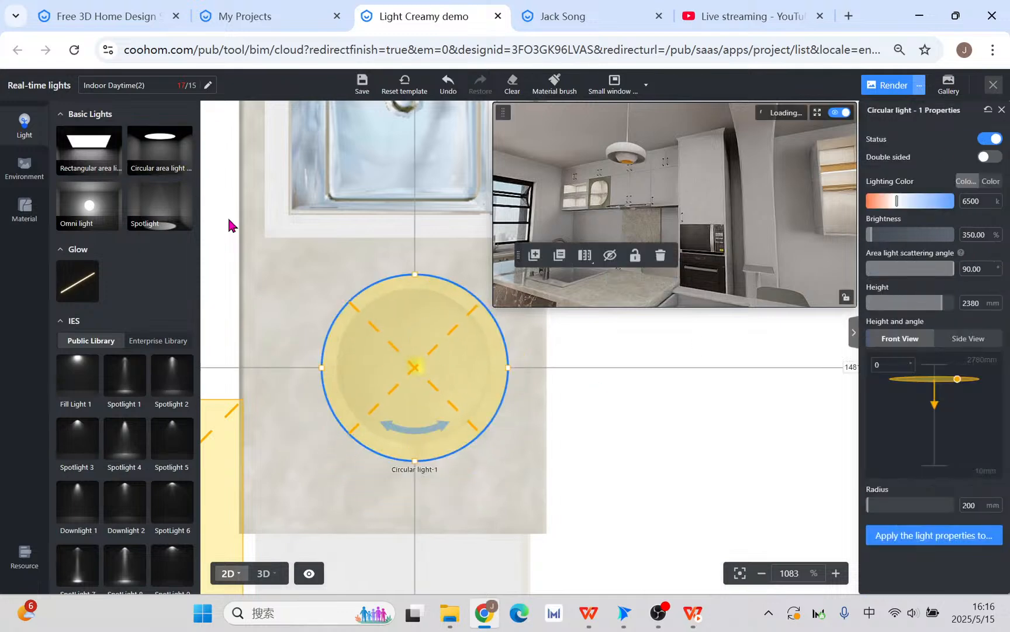
Step: Set the circular area light's color temperature to 3500 K and its brightness to 500%
click(973, 200)
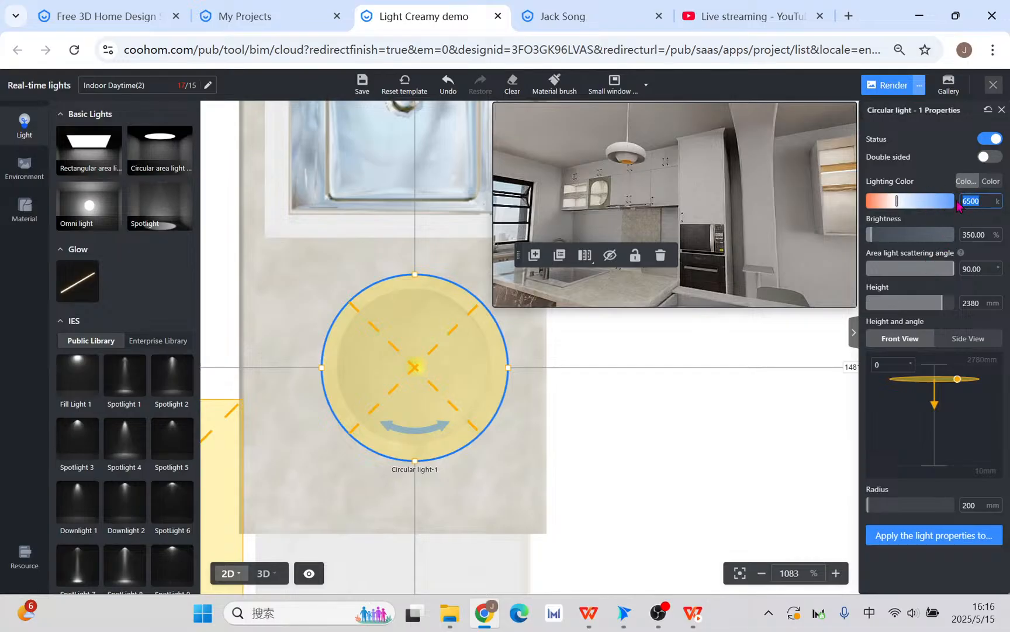
key(Return)
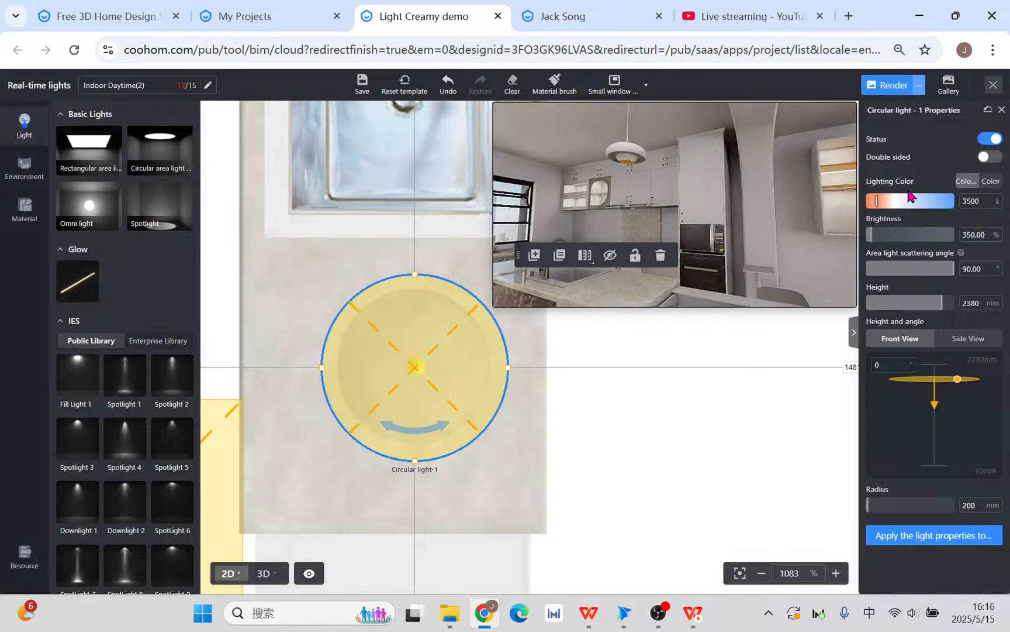
click(985, 233)
text(500)
key(Return)
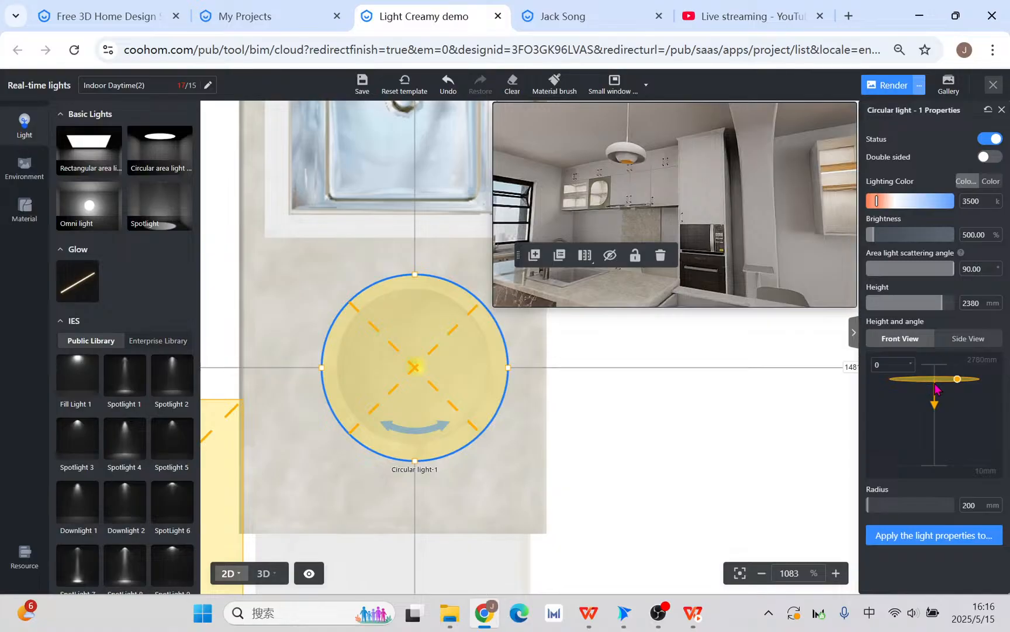
Step: Move the circular light vertically in the 3D view until it sits inside the pendant lampshade, at a height of about 1892 mm
drag(935, 386, 936, 422)
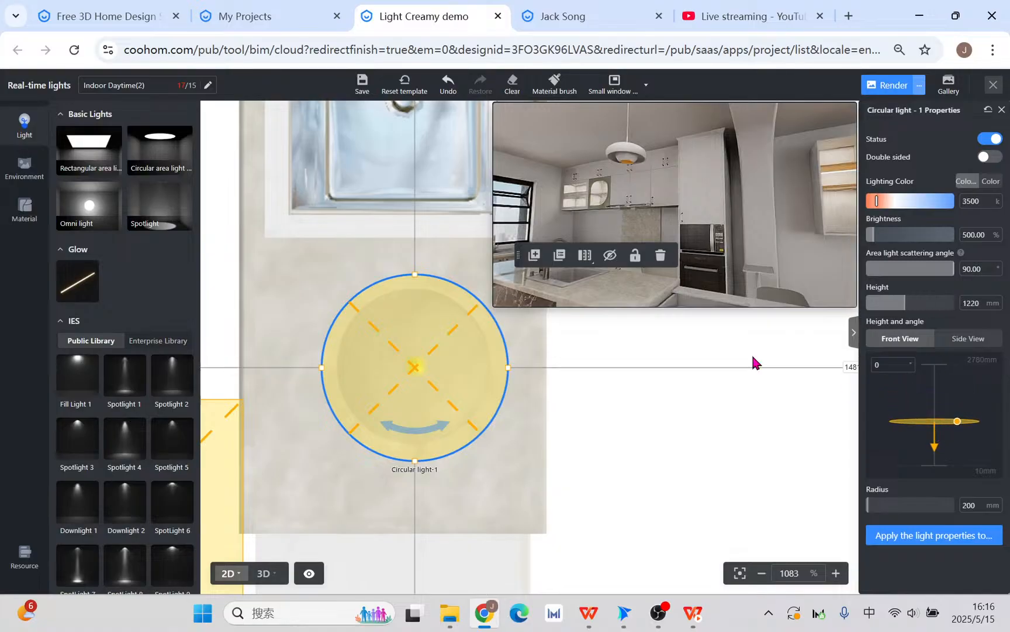
click(584, 255)
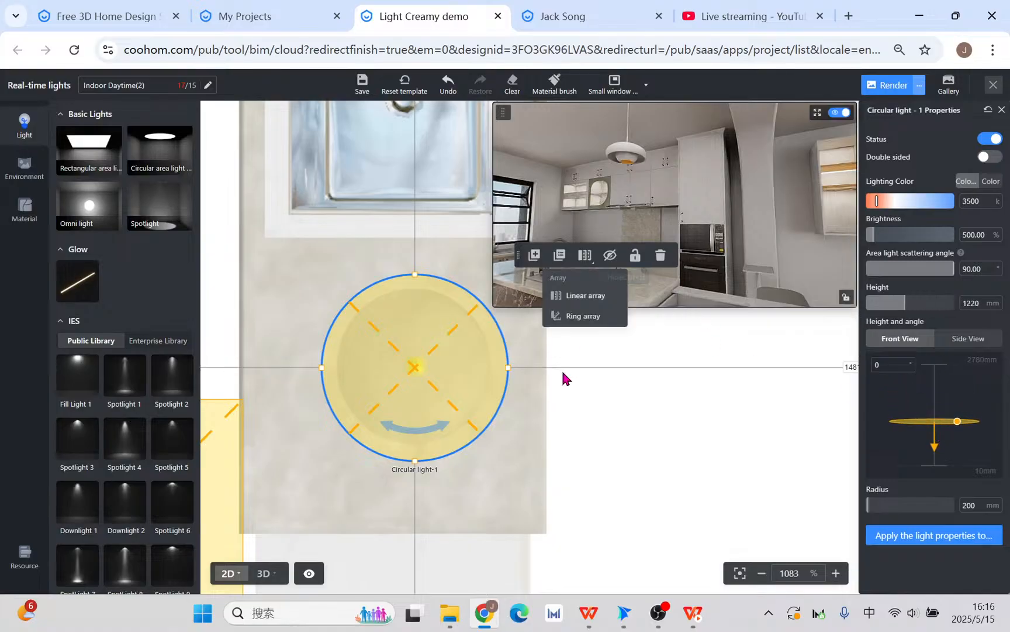
click(264, 573)
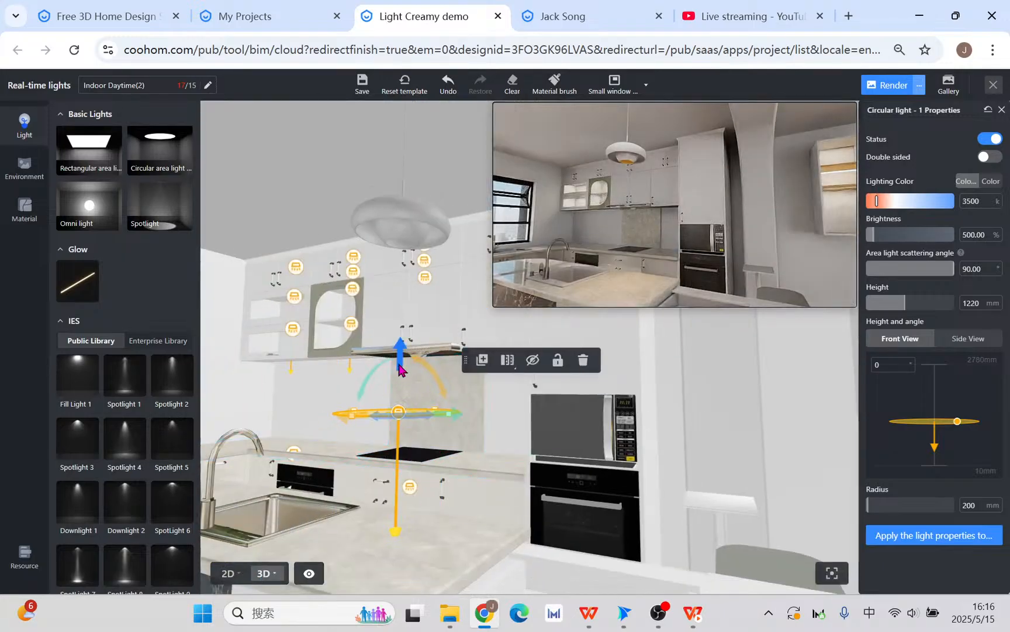
drag(400, 351, 408, 185)
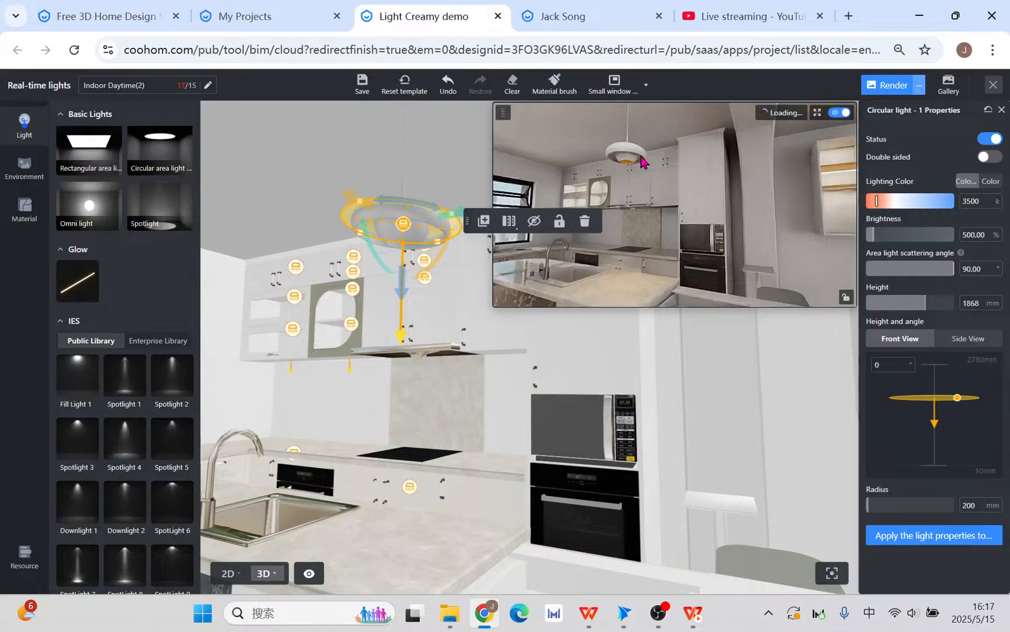
drag(402, 286, 402, 272)
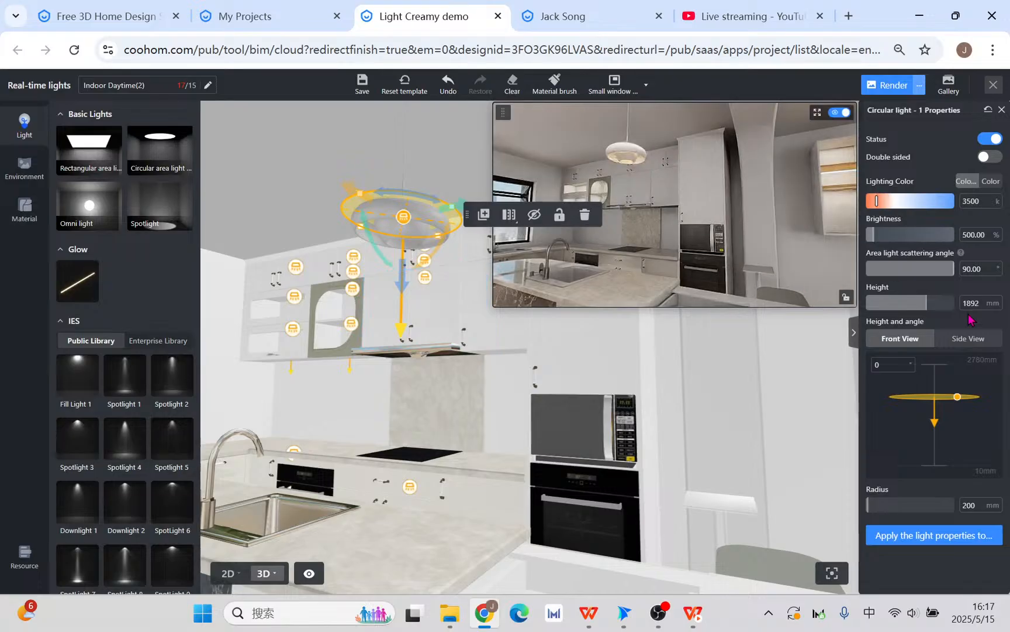
Step: Set the circular light's radius to 150 mm and deselect the light
double_click(974, 505)
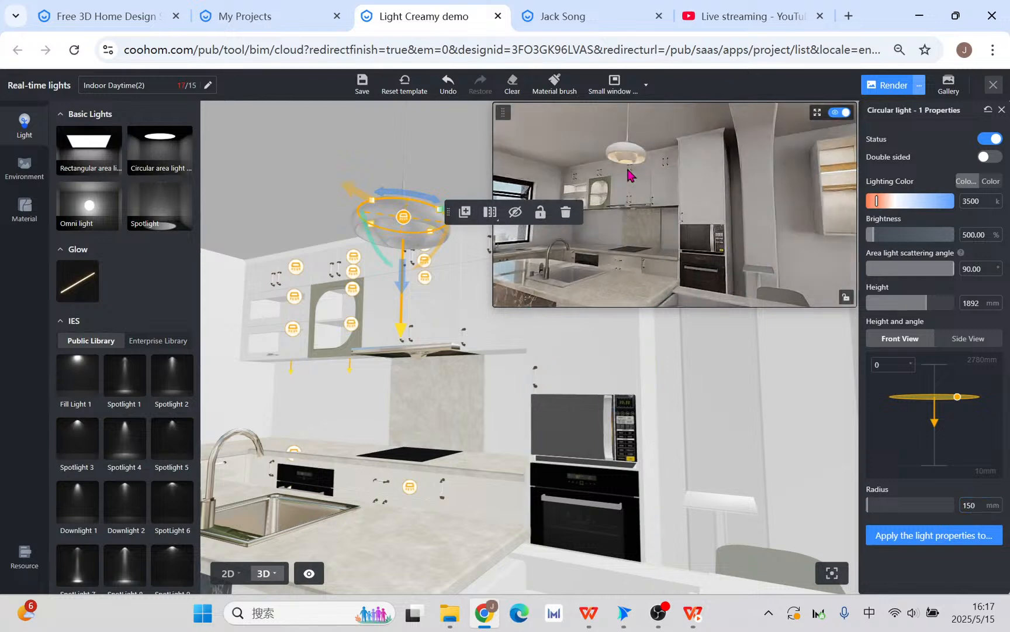
right_click(647, 217)
click(474, 323)
click(440, 311)
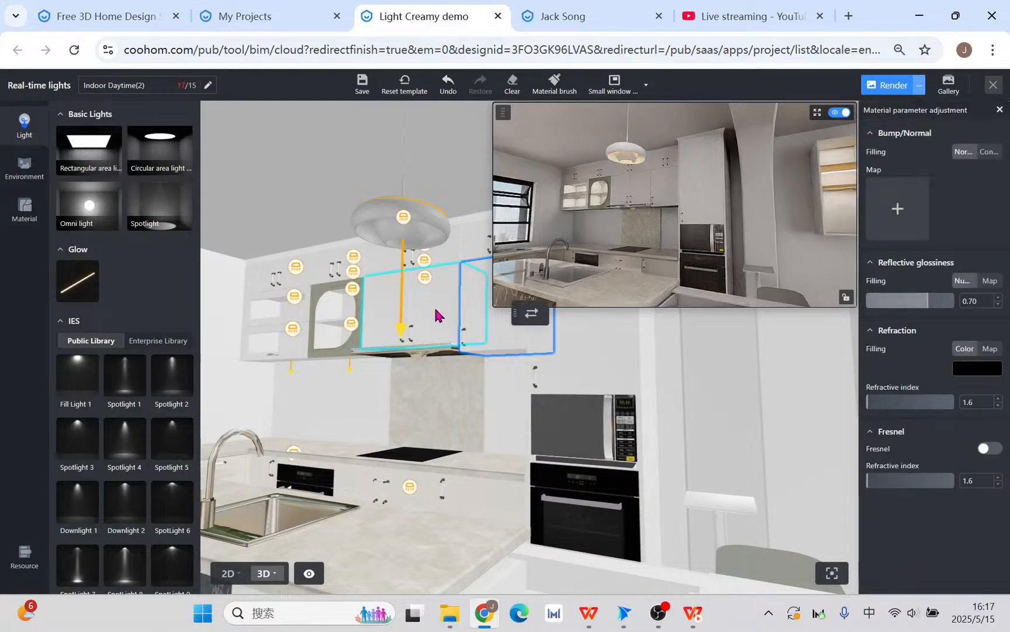
Step: Reselect the circular light inside the pendant lampshade and set its radius to 135 mm
scroll(437, 293, up, 5)
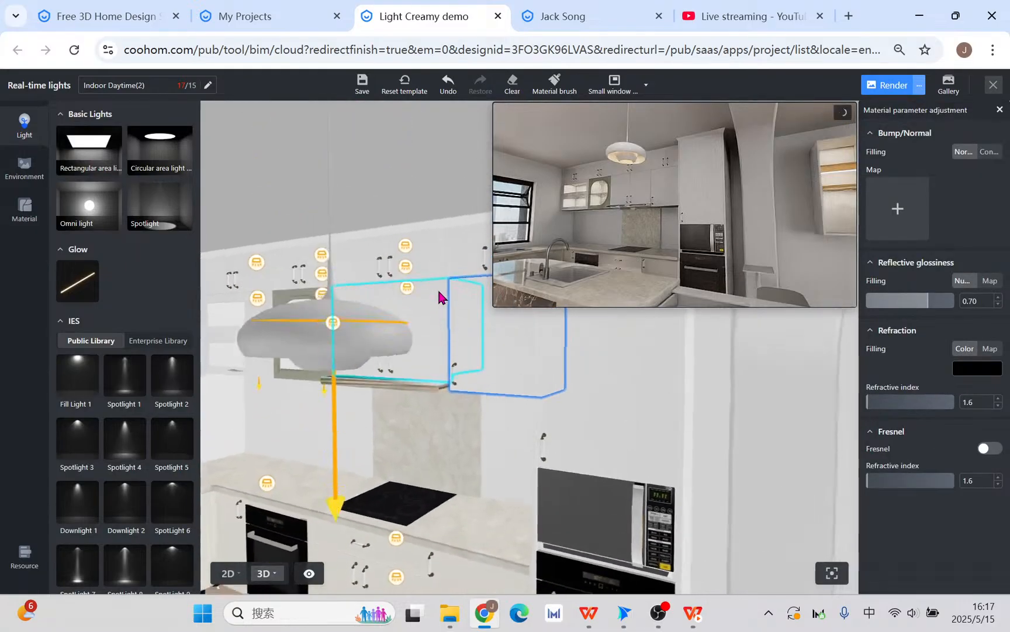
scroll(459, 275, up, 5)
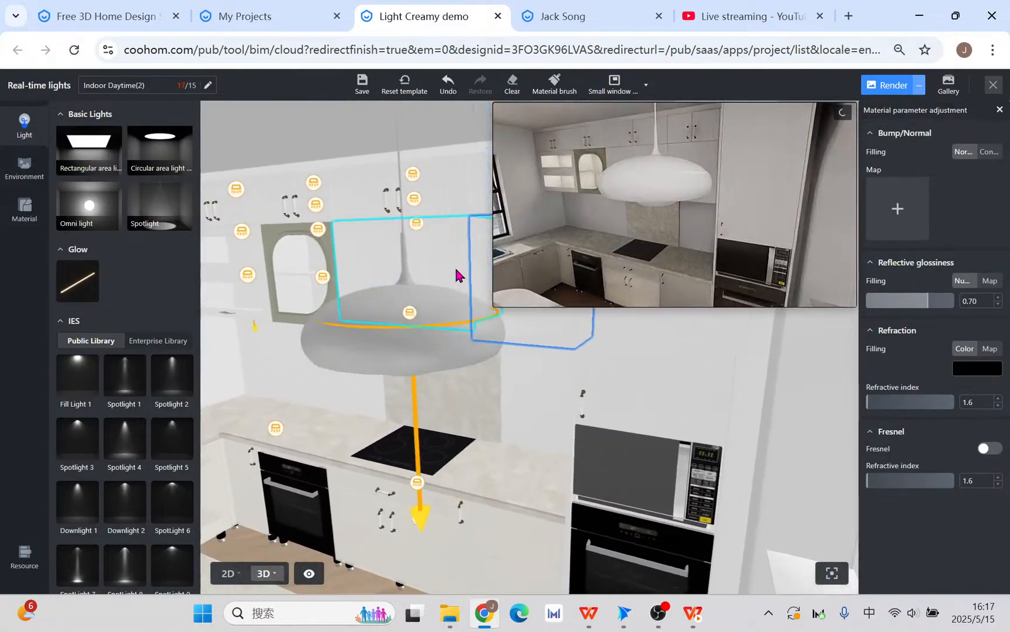
scroll(453, 263, up, 3)
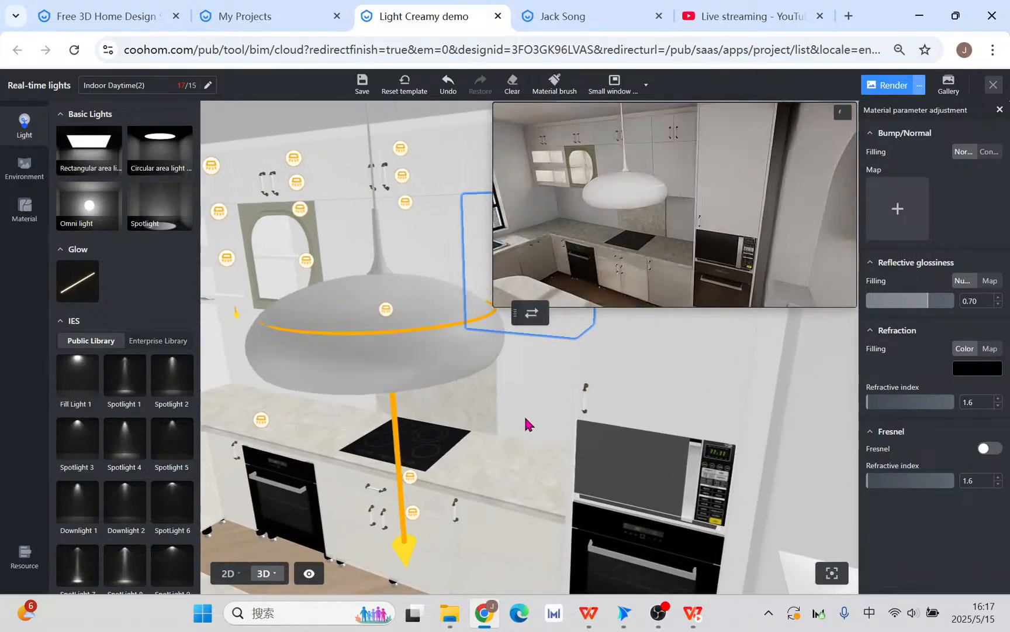
click(434, 329)
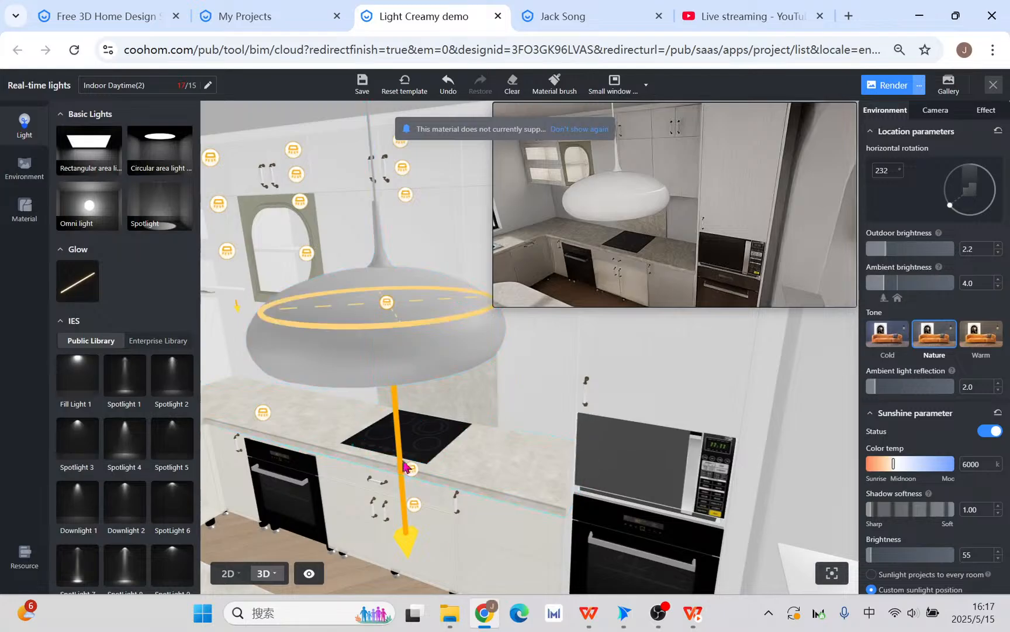
click(408, 541)
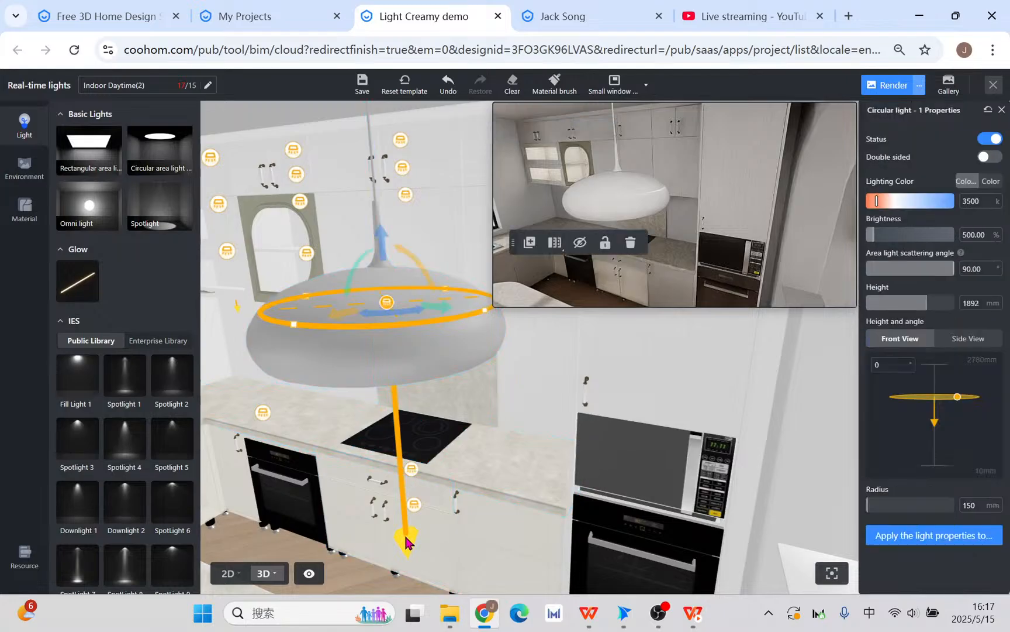
click(333, 319)
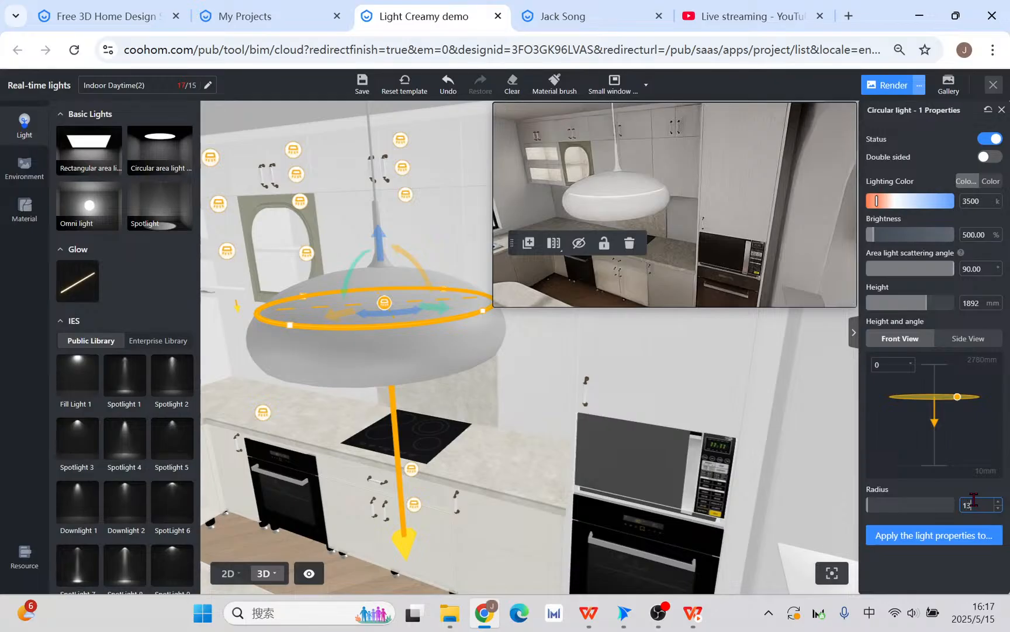
key(Return)
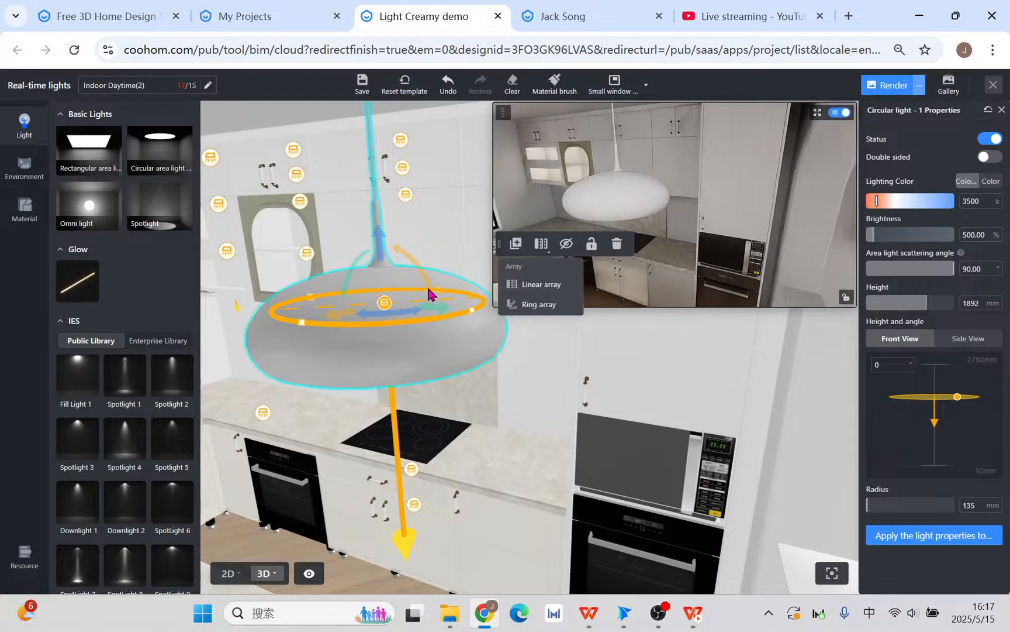
Step: Examine the circular light's effect on the pendant lamp from below and on the kitchen cabinets and countertop
drag(453, 206, 563, 327)
key(e)
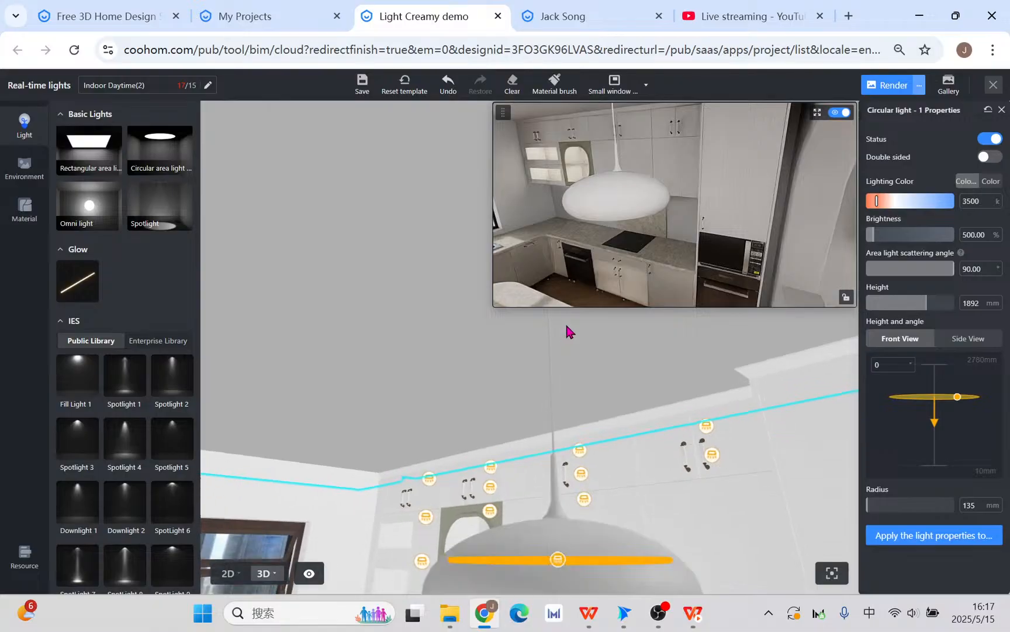
key(d)
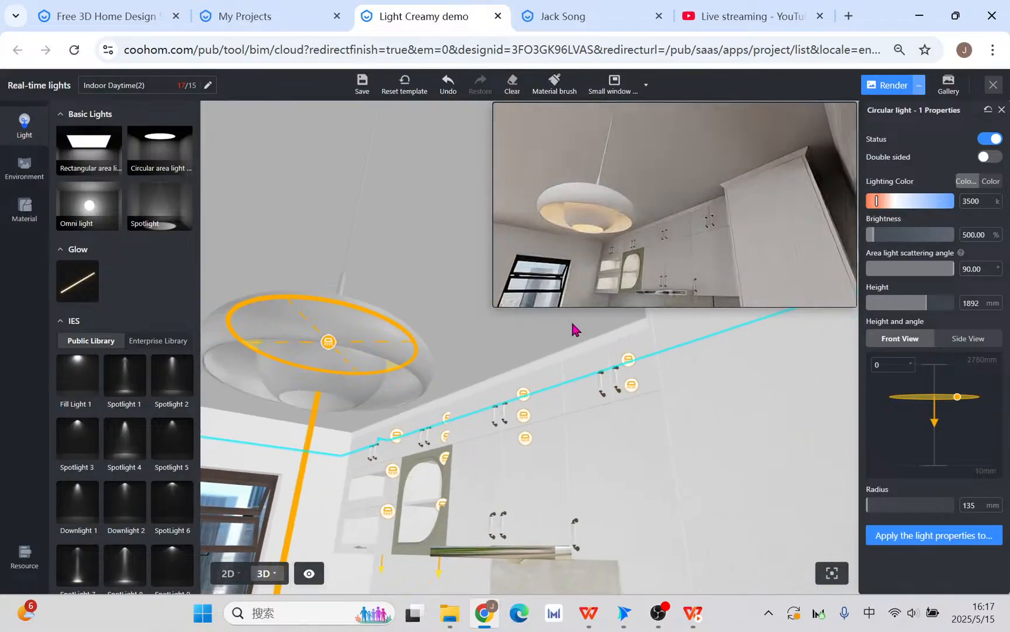
key(a)
key(e)
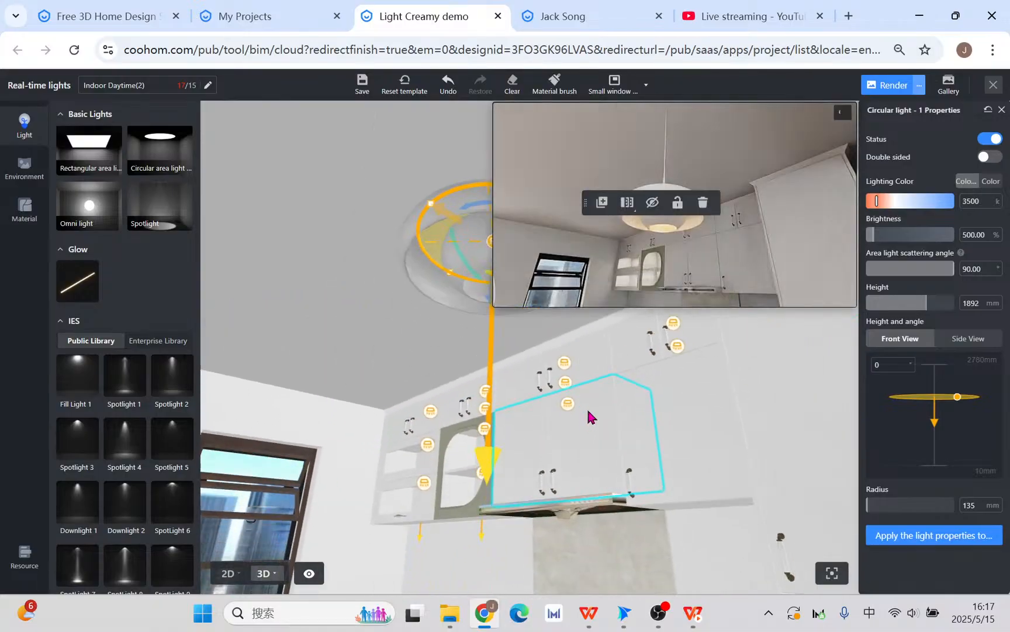
drag(601, 364, 584, 395)
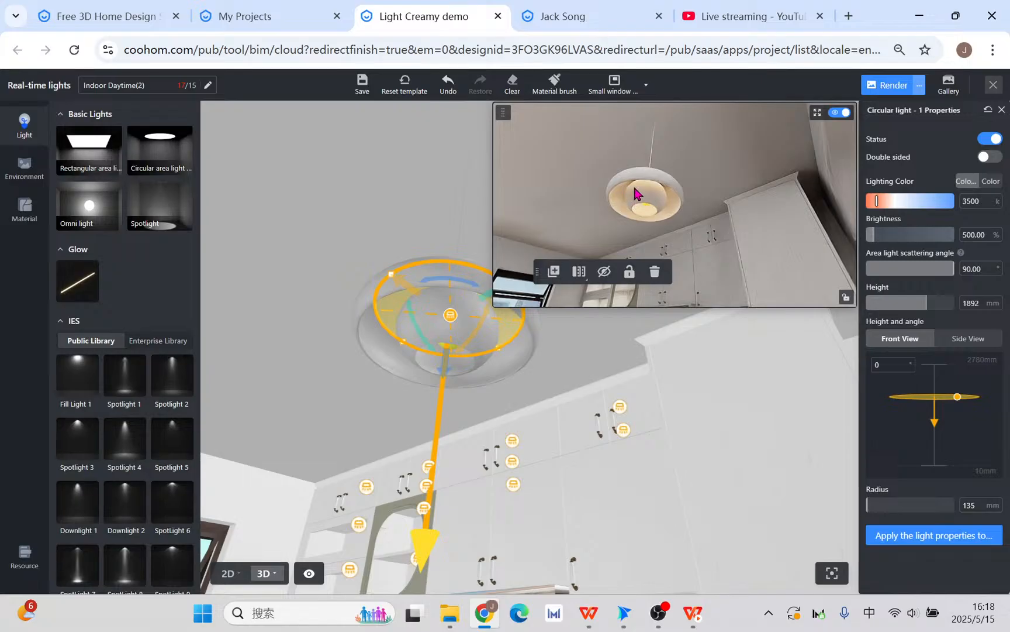
drag(509, 469, 515, 422)
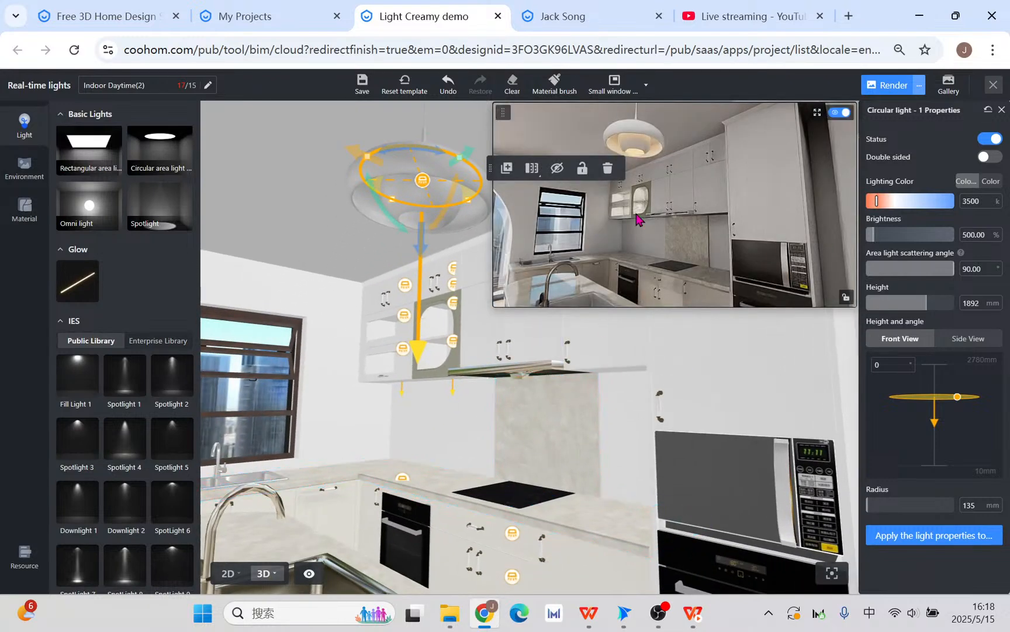
drag(566, 467, 566, 433)
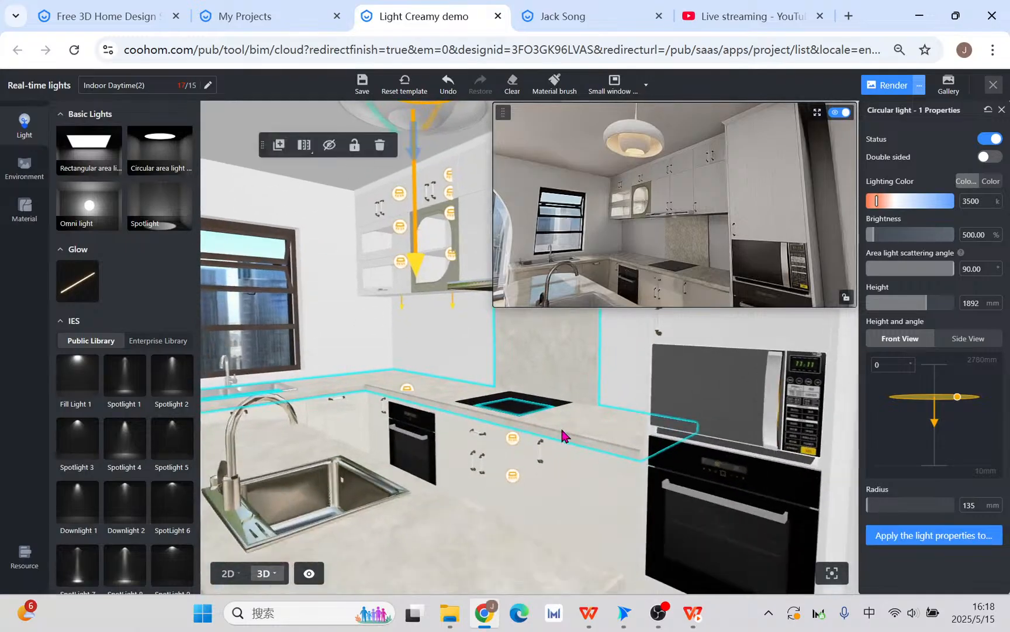
drag(551, 478, 539, 494)
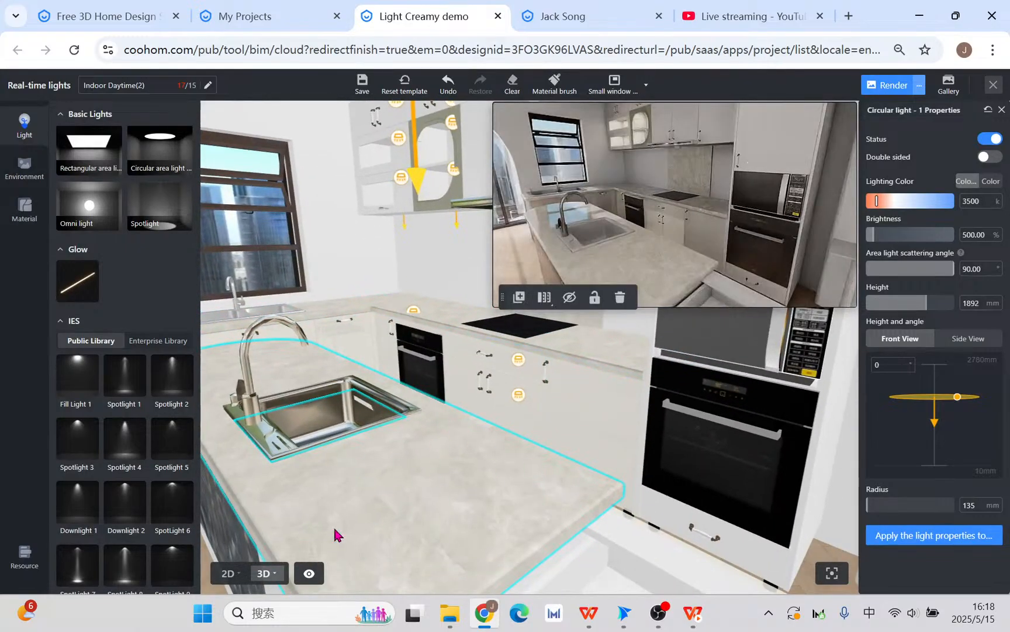
Step: In the flat 2D view, place a Downlight 1 IES light at the center of the pendant lamp's circular light
click(228, 573)
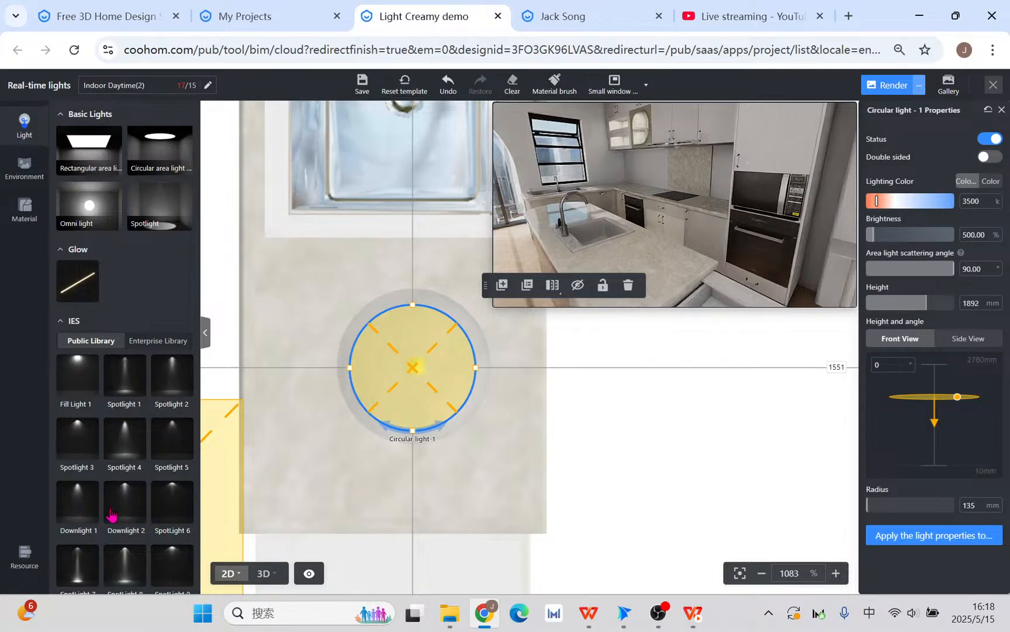
click(85, 509)
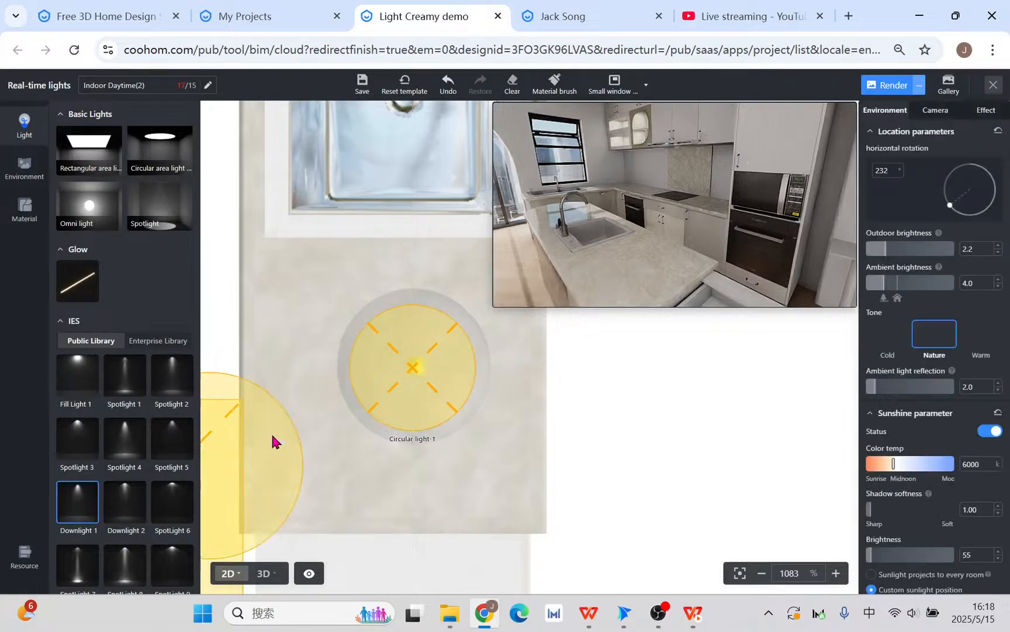
click(412, 368)
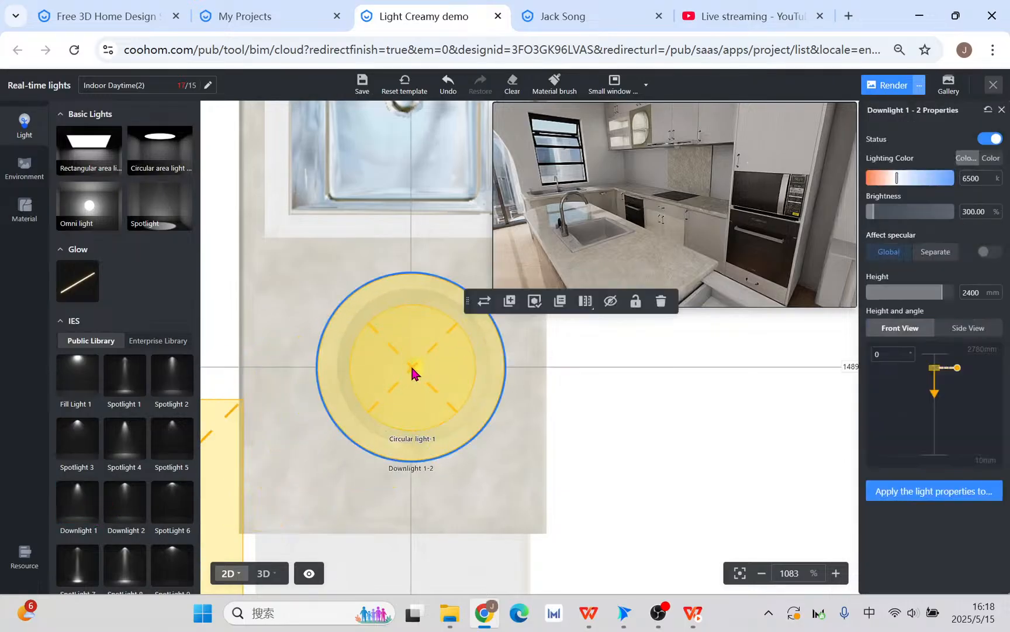
Step: In the 3D view, lower the new downlight to the pendant lamp and set its height to 1900 mm
click(271, 579)
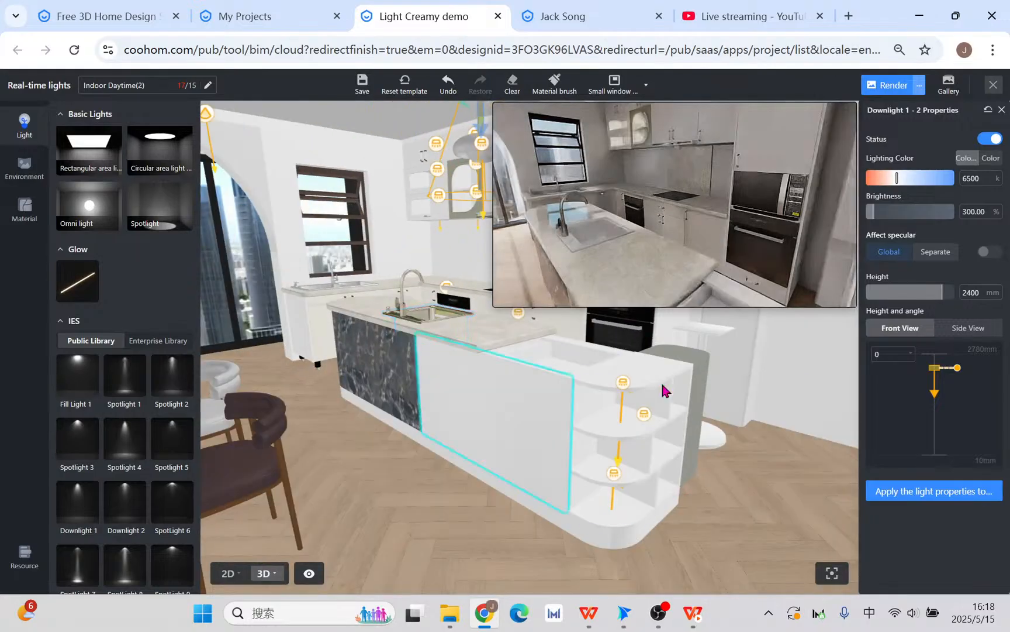
scroll(696, 429, up, 2)
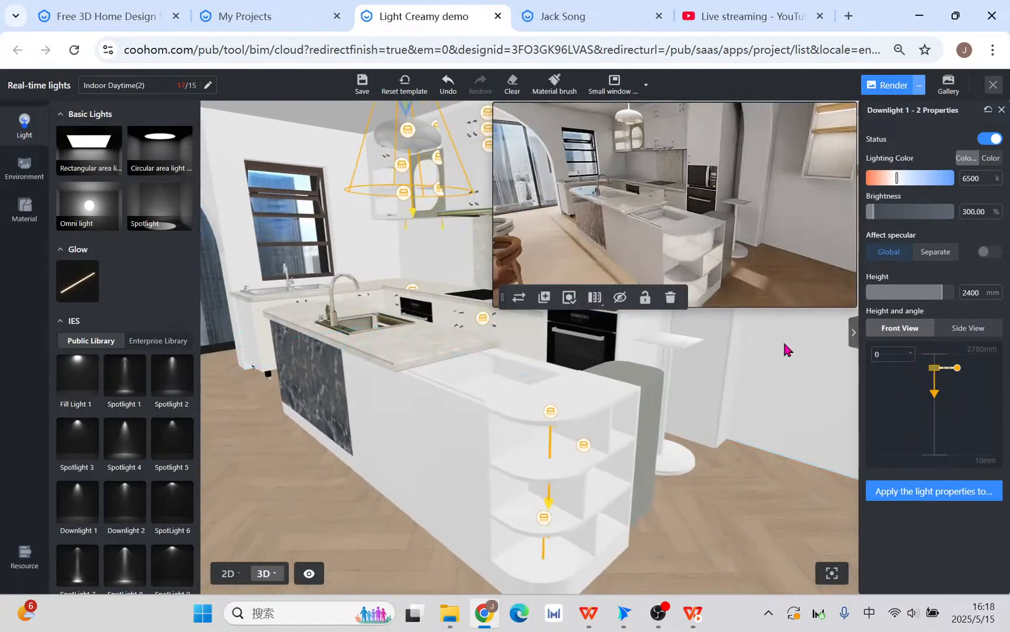
drag(409, 136, 407, 283)
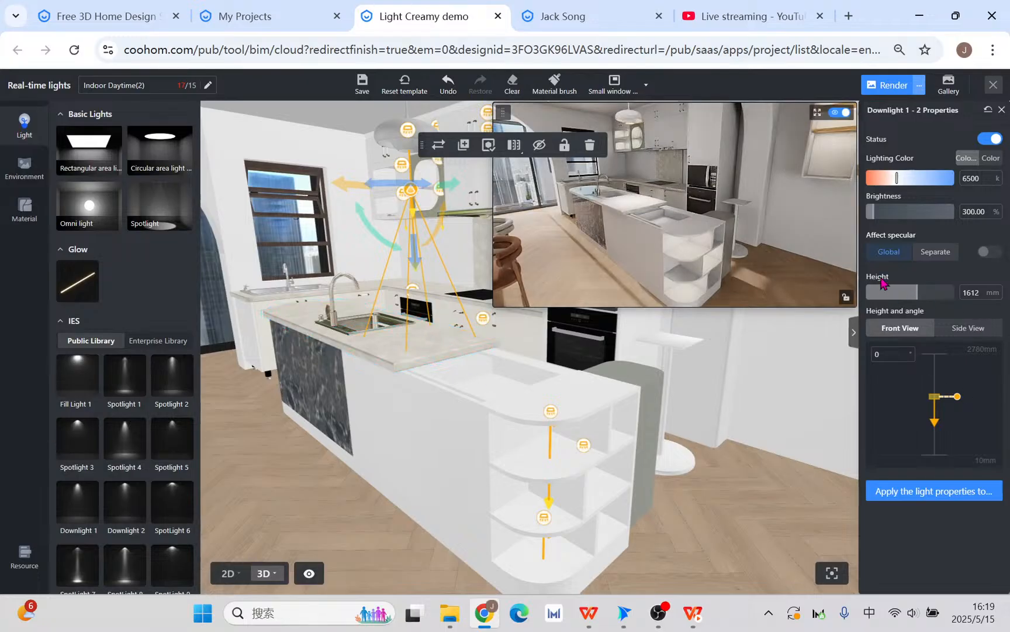
double_click(974, 291)
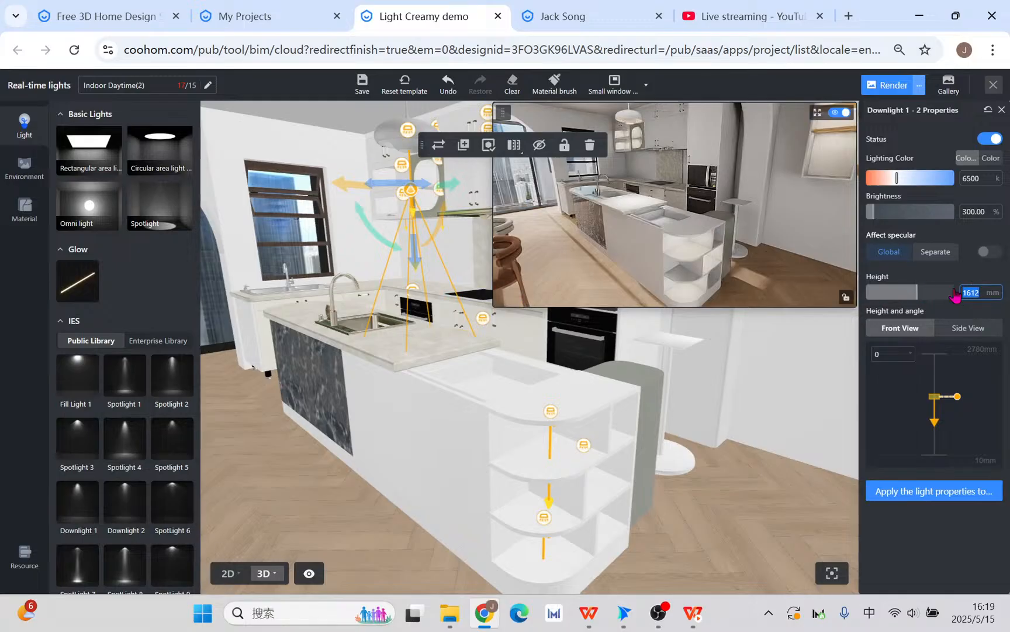
text(900)
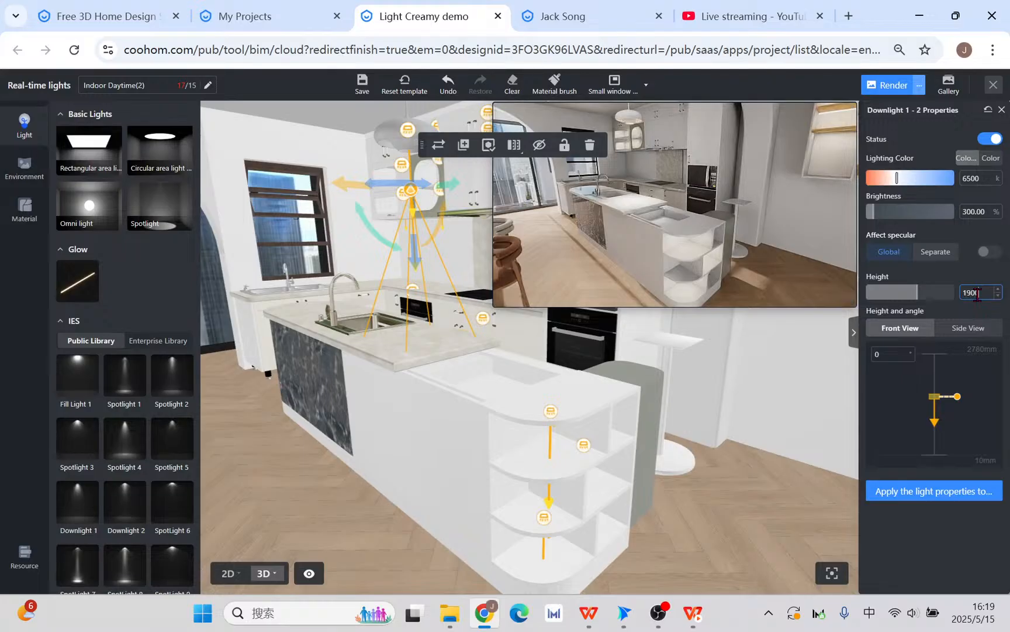
key(Return)
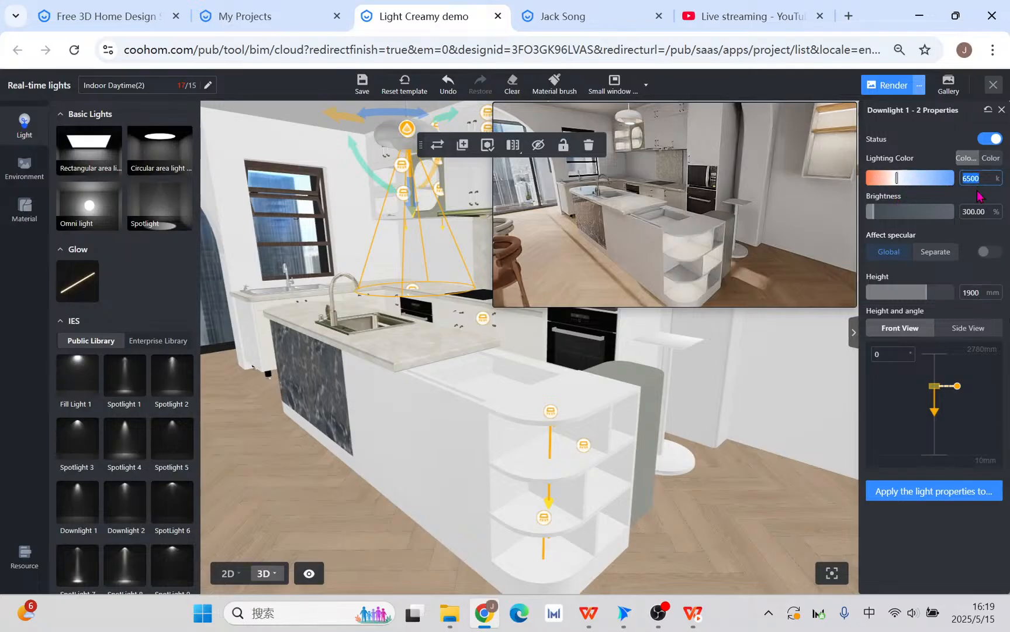
Step: Set the pendant downlight's color temperature to 4000 K and its brightness to 150%
key(Return)
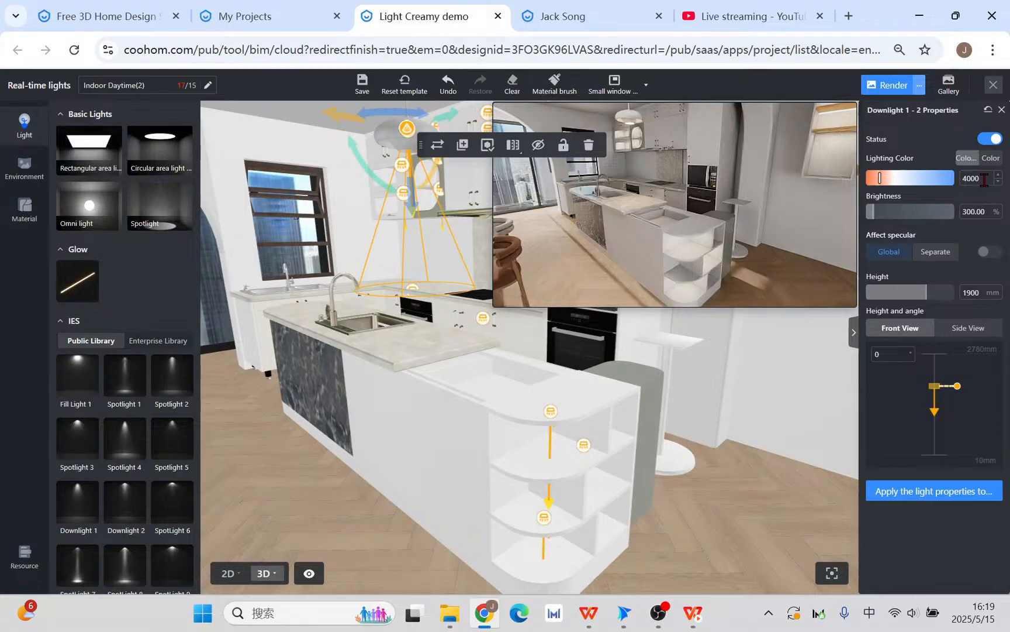
double_click(974, 211)
text(150)
key(Return)
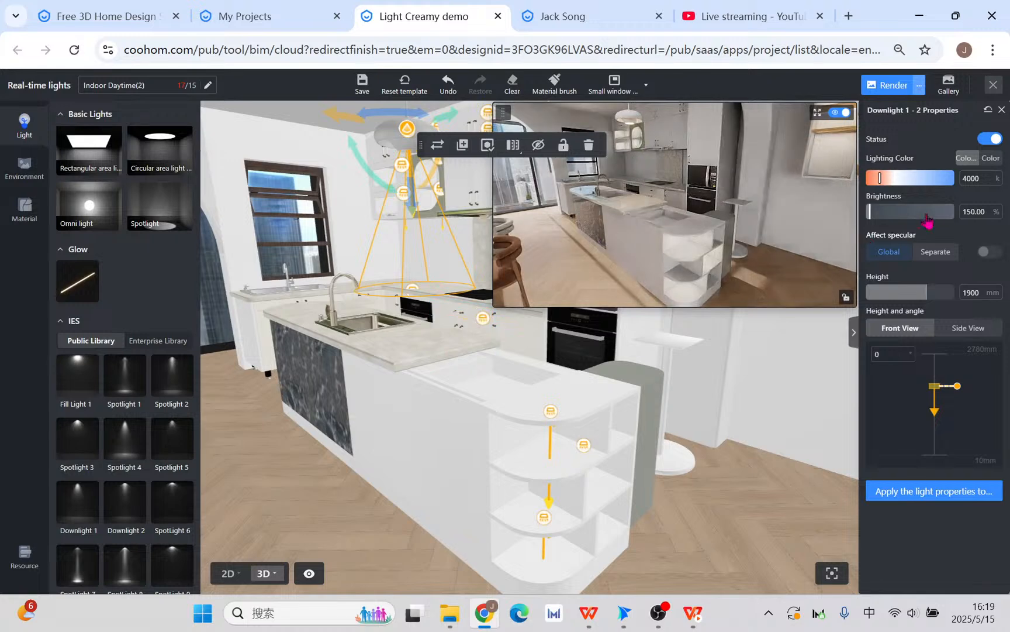
Step: Try a brightness of 100% on the pendant downlight and check its effect on the kitchen from several angles
drag(433, 308, 519, 438)
right_drag(518, 439, 519, 491)
right_drag(500, 409, 507, 444)
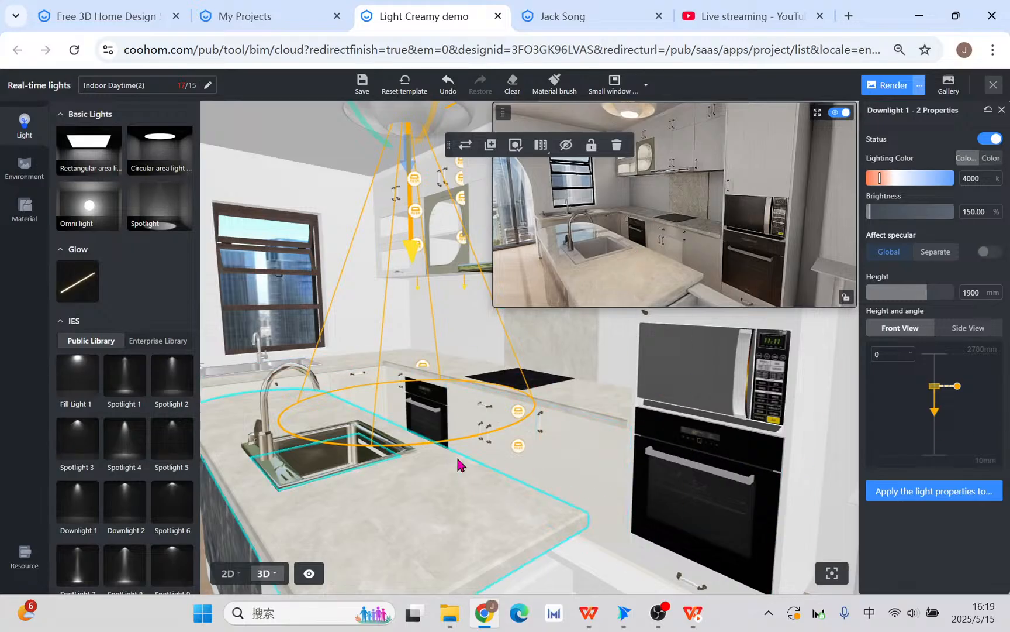
double_click(976, 212)
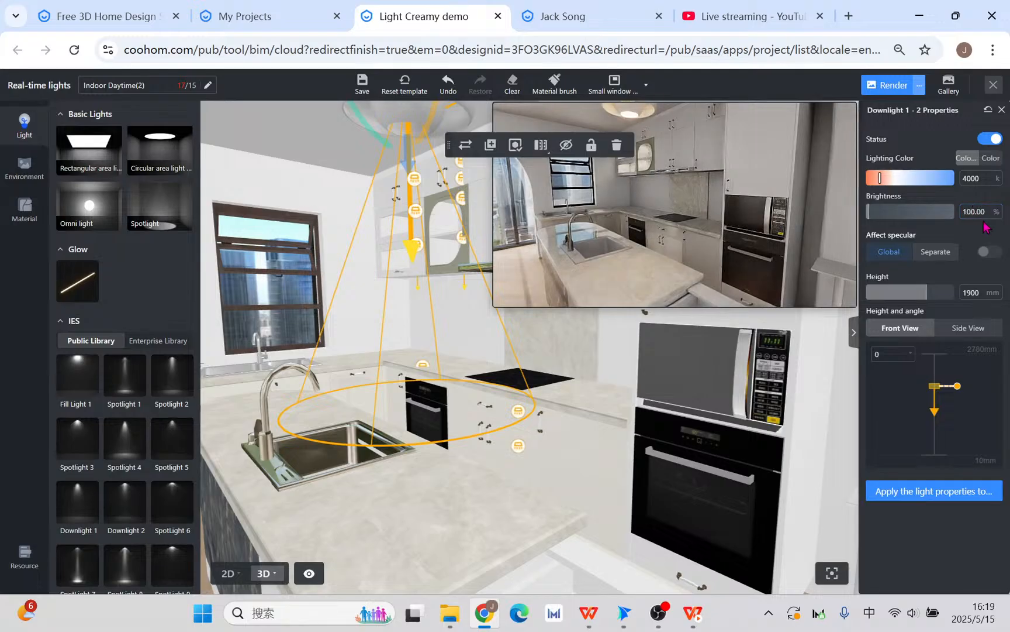
scroll(477, 378, down, 4)
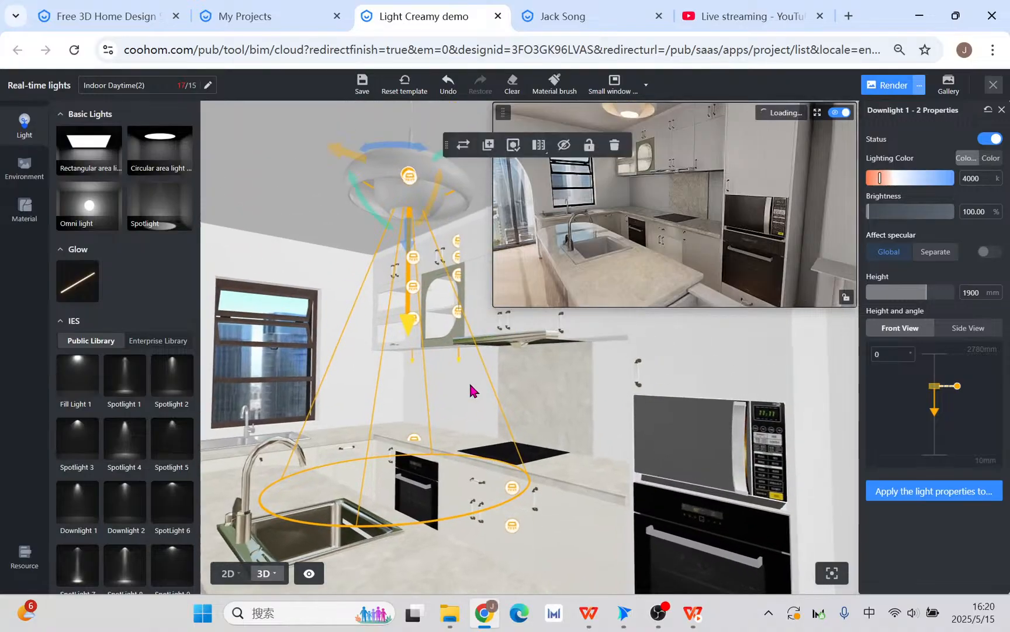
right_drag(461, 399, 518, 378)
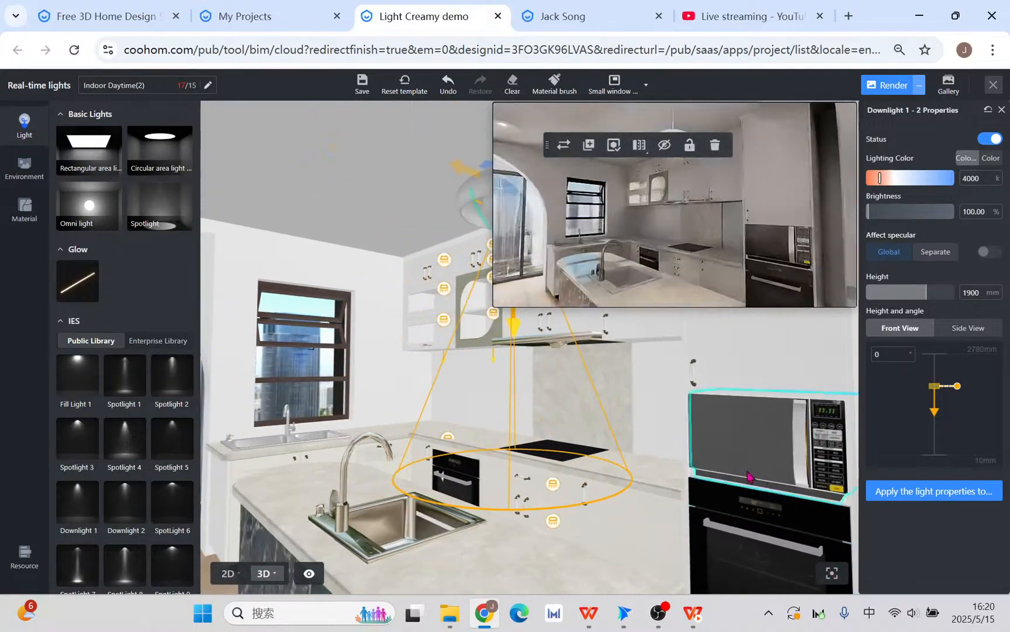
right_drag(592, 434, 554, 431)
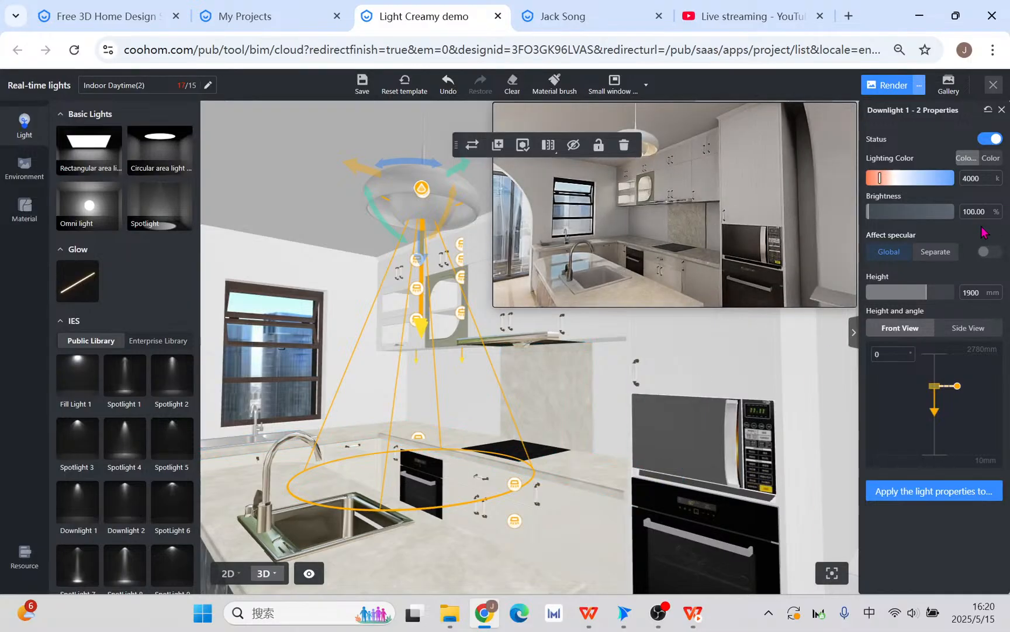
Step: Set the pendant downlight's brightness to 80%
click(979, 211)
text(80)
key(Return)
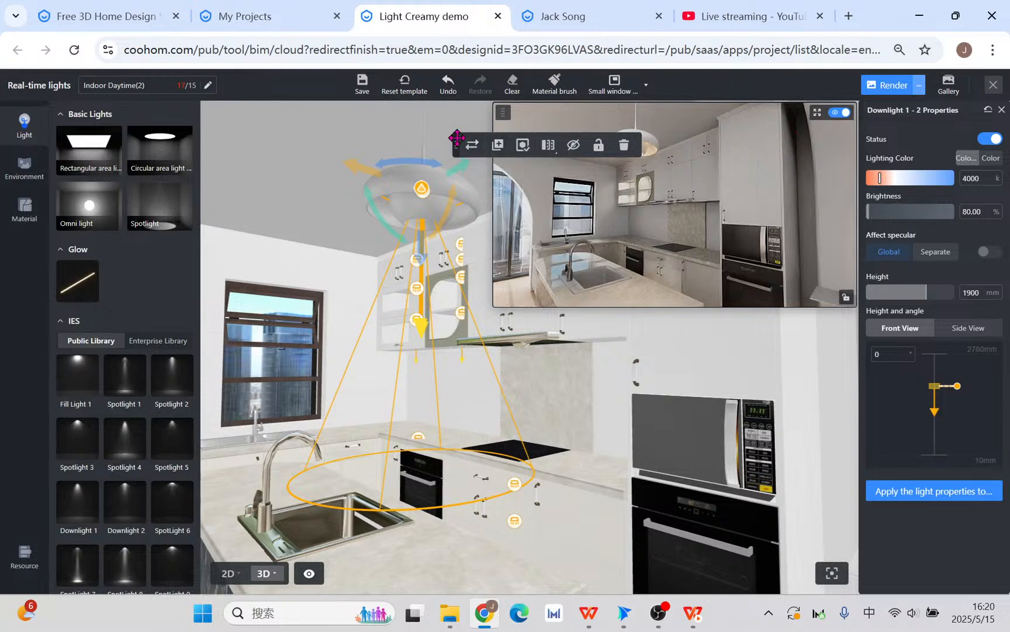
Step: Lower the downlight beneath the pendant lamp to a height of about 1724 mm, with the live render preview shown full screen
drag(456, 144, 342, 144)
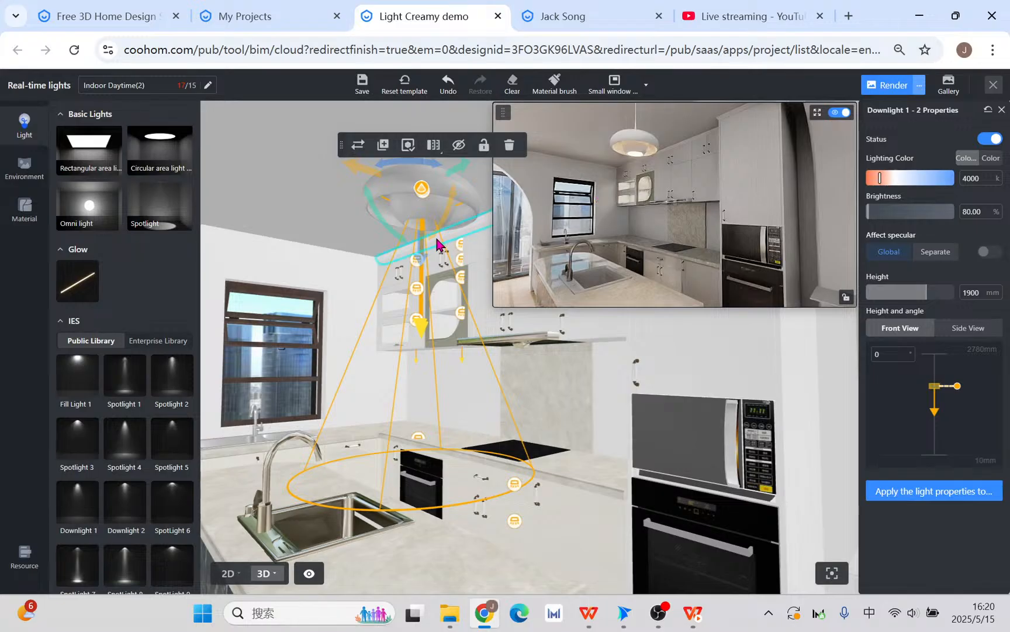
drag(423, 257, 423, 311)
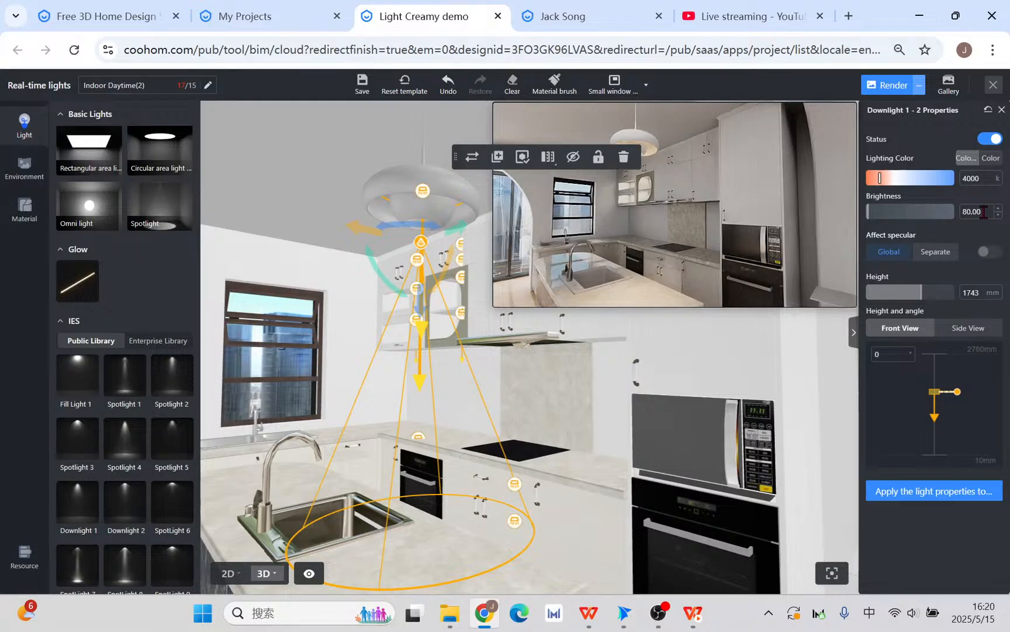
drag(455, 157, 289, 129)
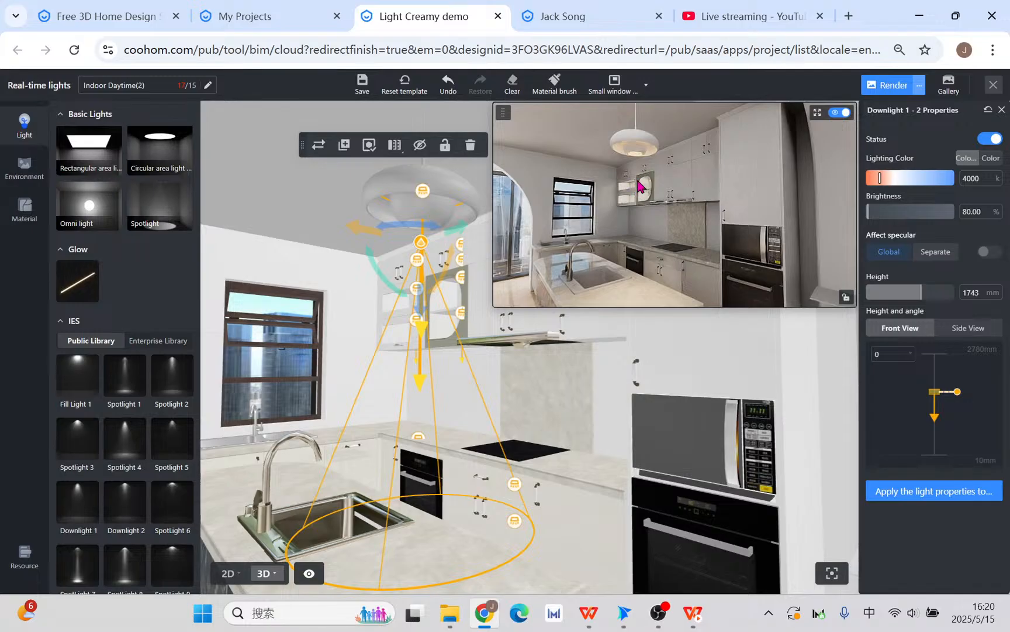
click(817, 111)
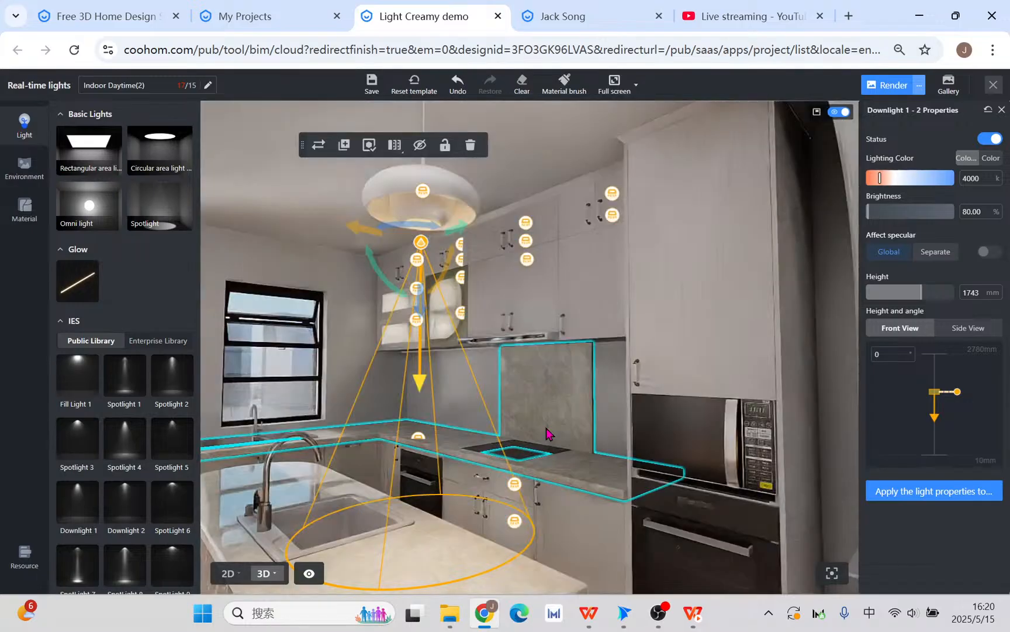
drag(549, 455, 577, 432)
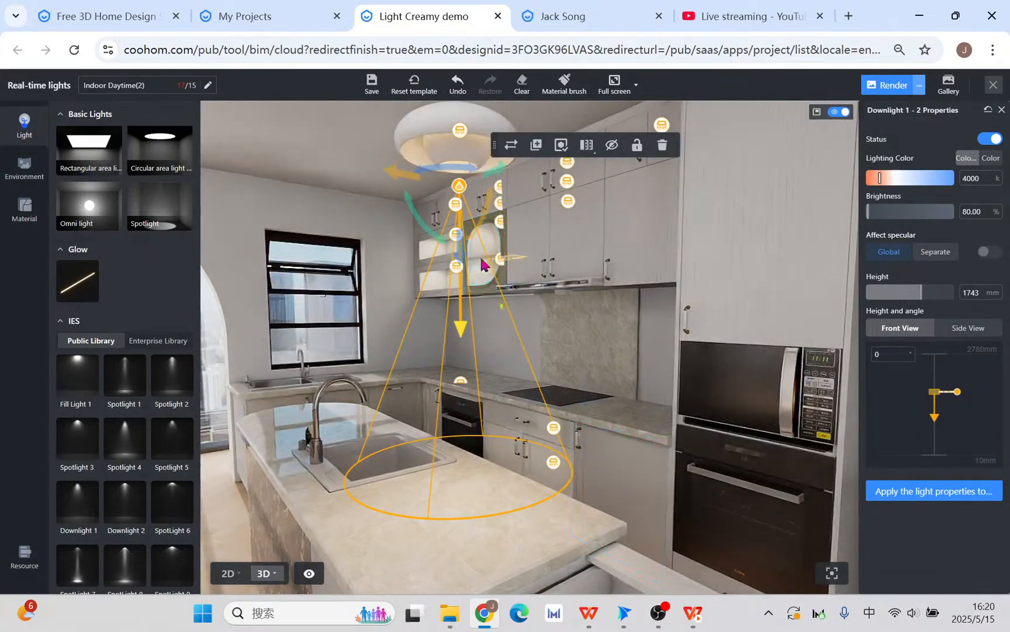
drag(458, 261, 456, 268)
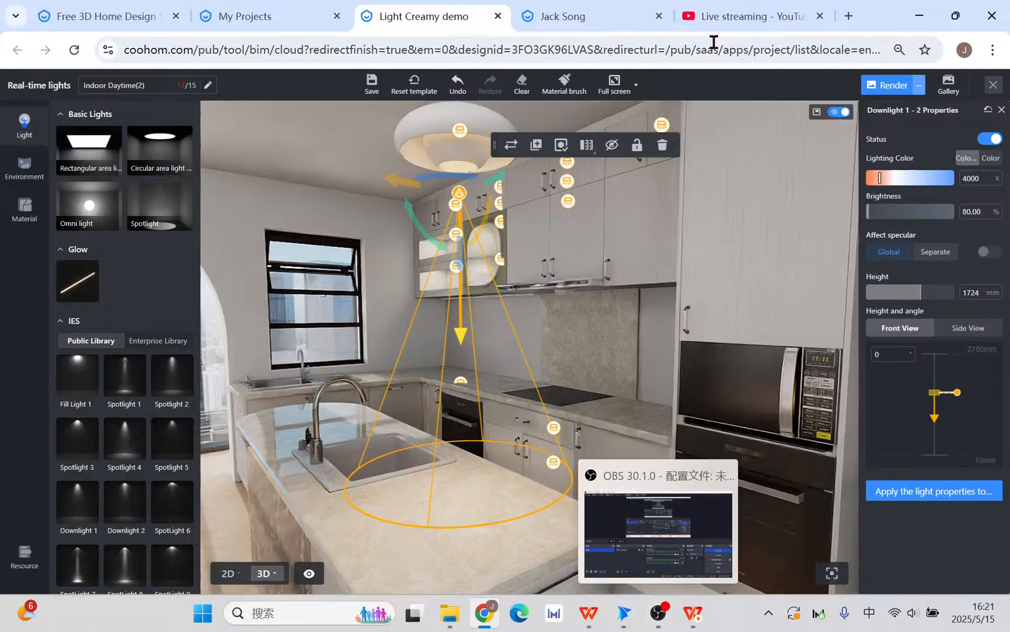
Step: Check the YouTube live stream's chat and dashboard, and return to the kitchen design
click(773, 17)
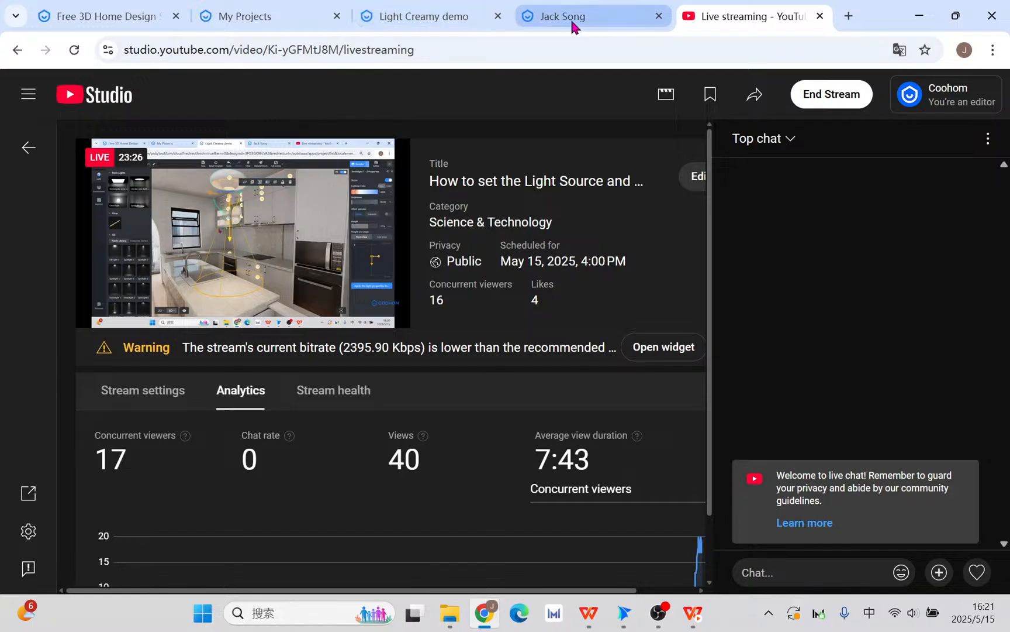
mouse_move(572, 24)
click(442, 18)
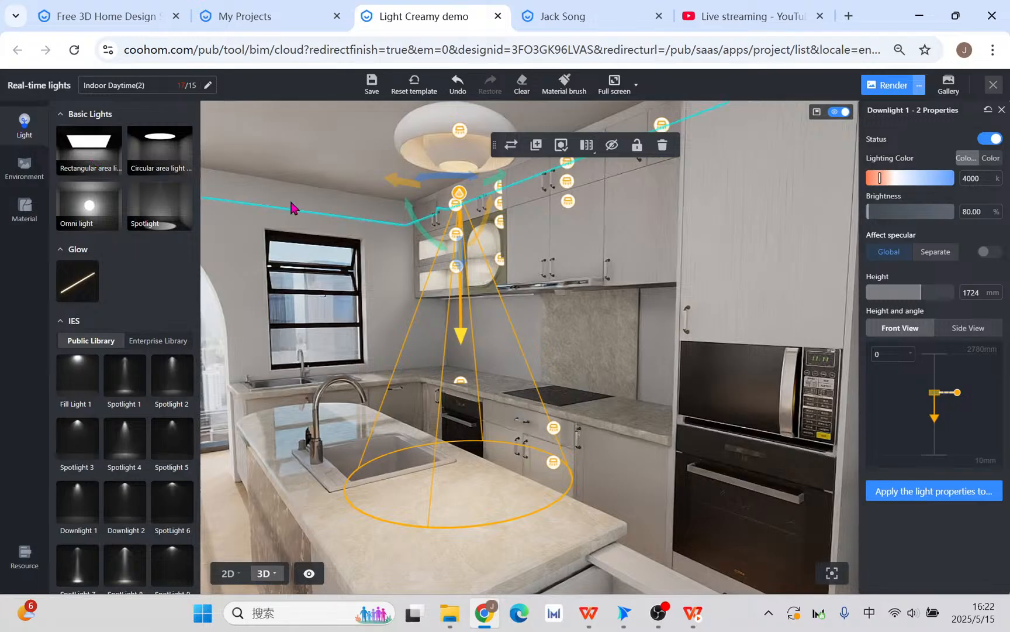
Step: Replace the pendant lampshade's material with the first beige material from the Luminous Material category
click(467, 157)
click(465, 151)
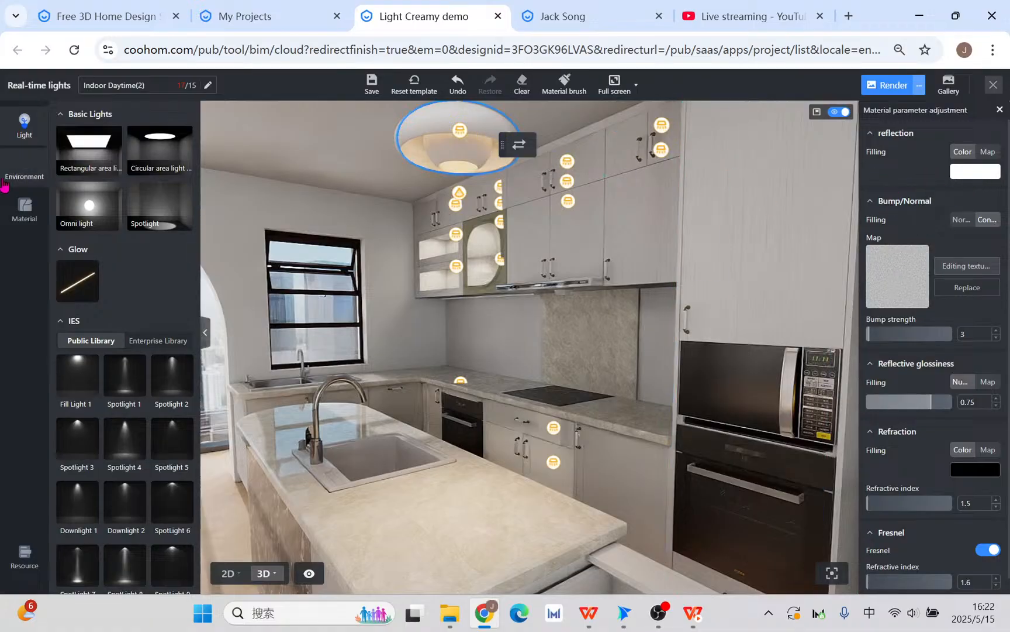
click(30, 220)
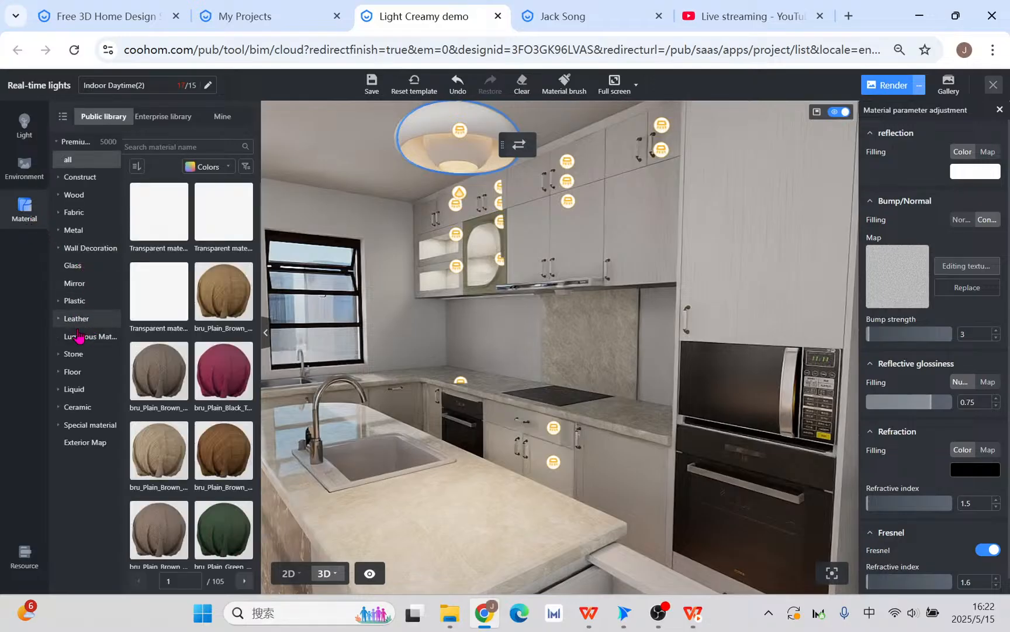
click(82, 339)
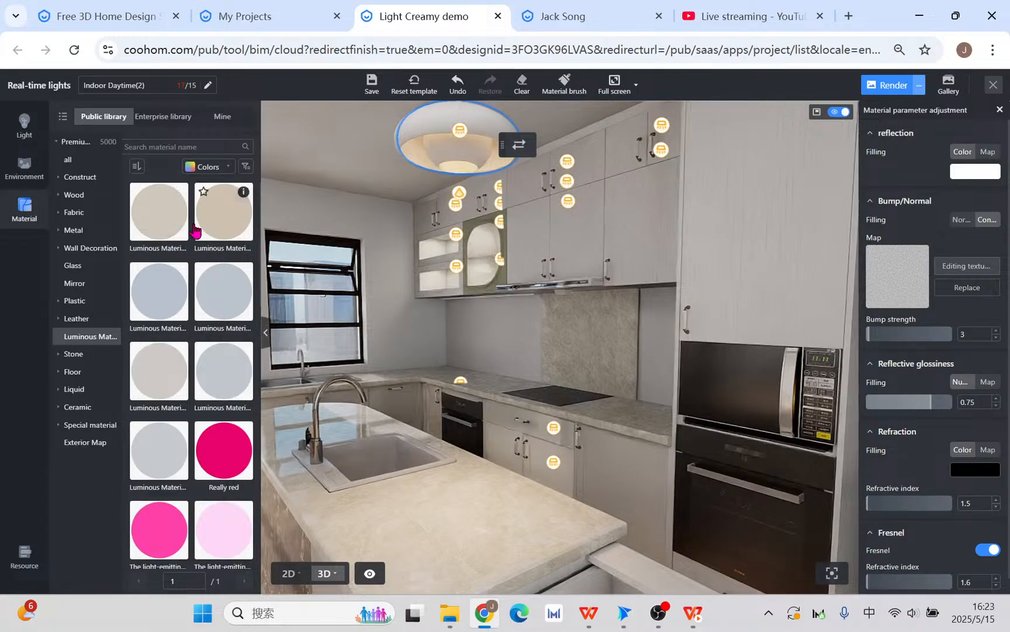
click(162, 226)
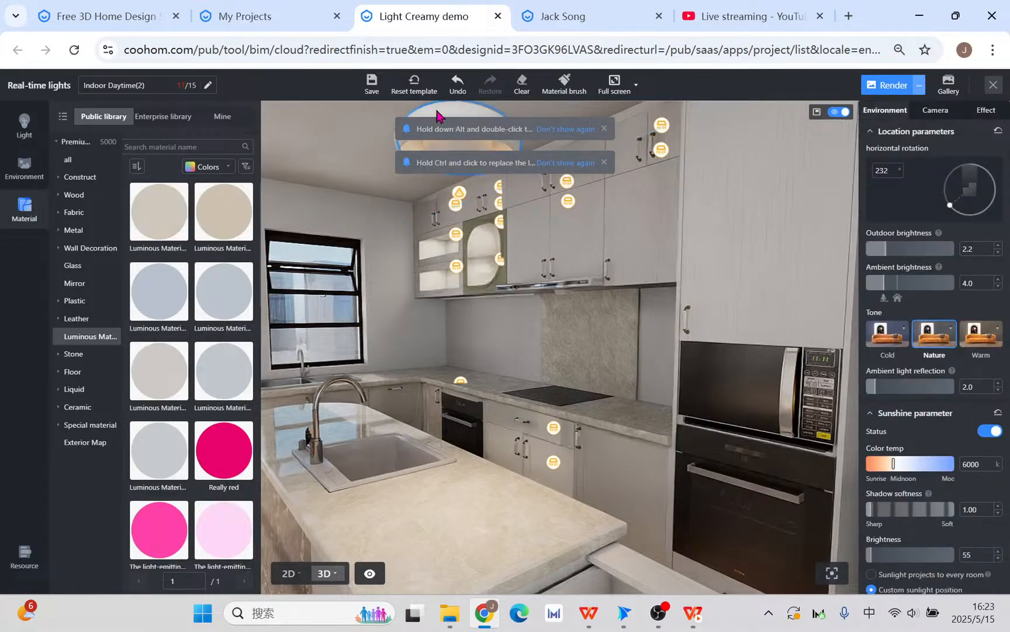
click(614, 182)
click(604, 129)
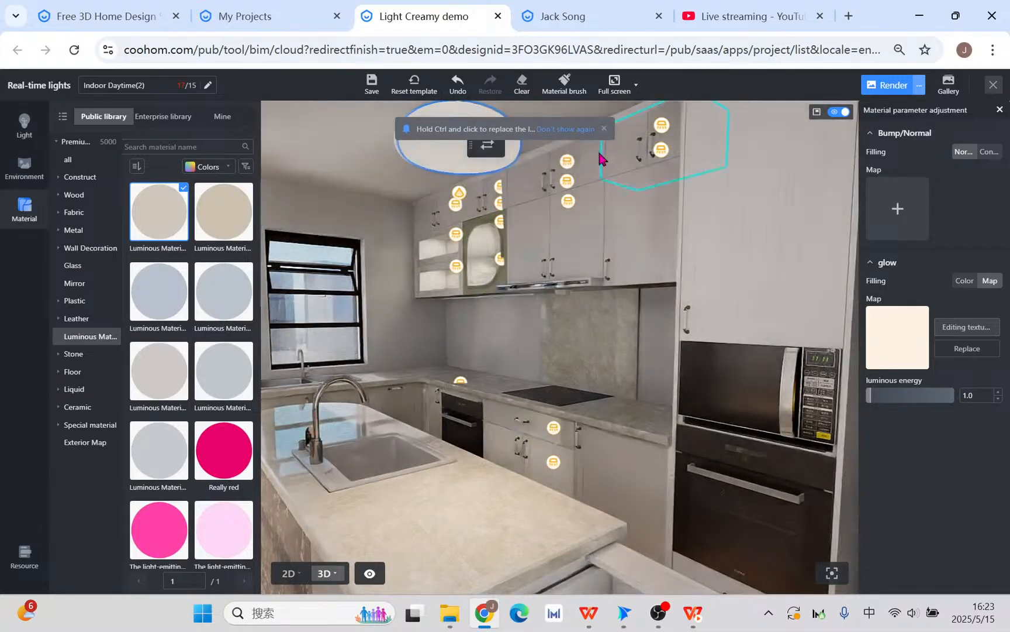
Step: Try a luminous energy of 5.4 on the pendant lampshade, and undo its luminous material
drag(457, 235, 476, 300)
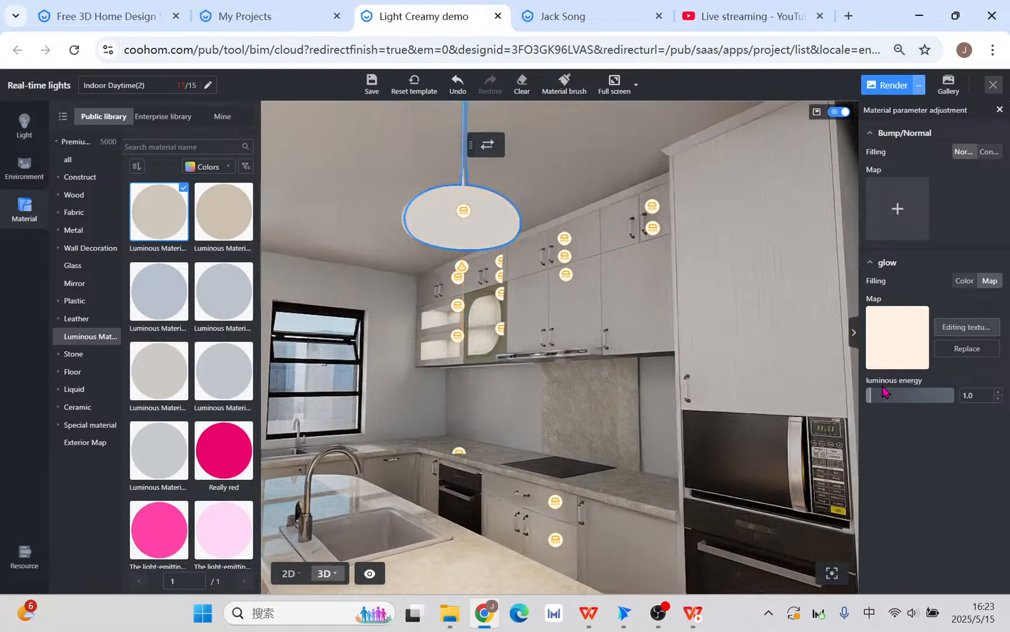
drag(872, 396, 891, 396)
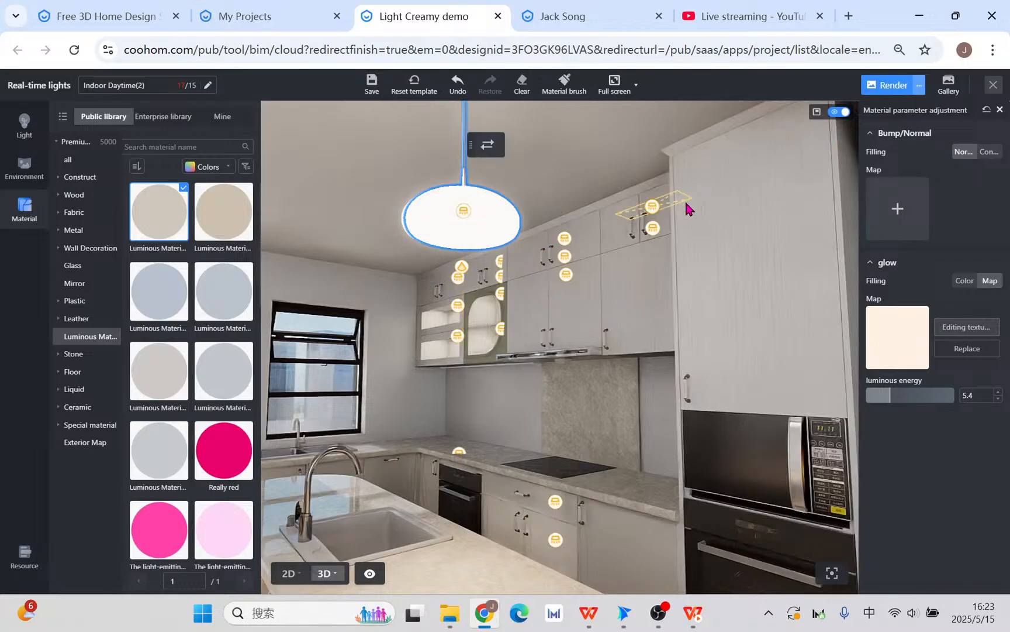
click(986, 112)
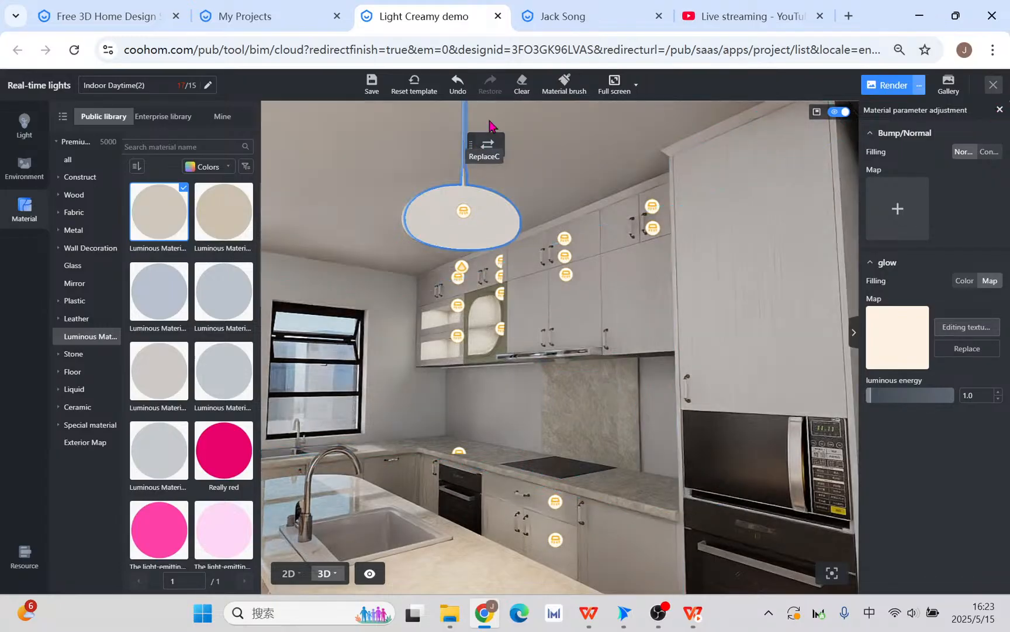
click(458, 85)
click(457, 85)
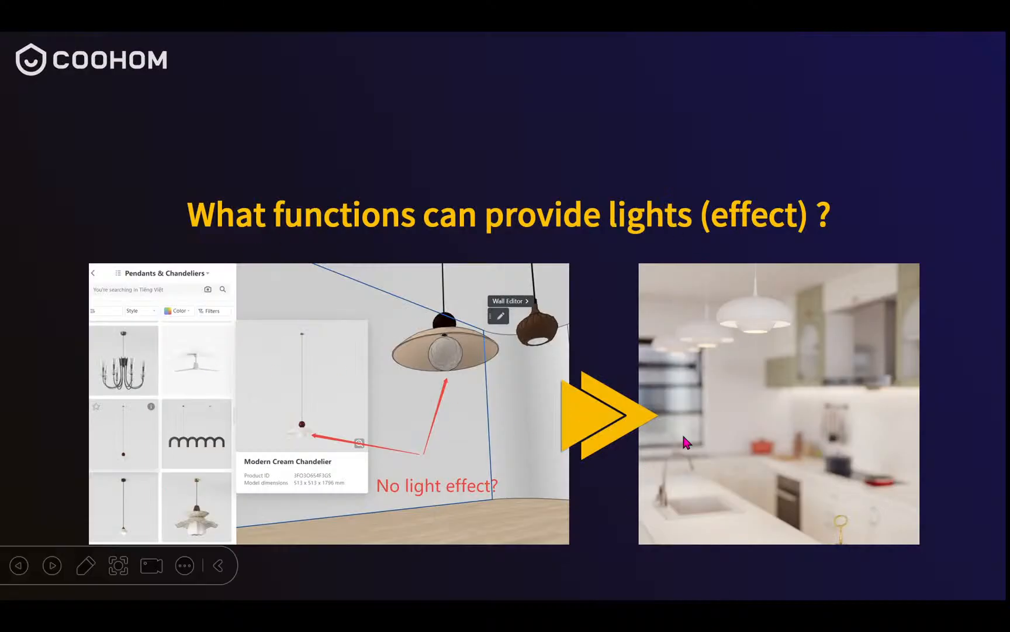
click(794, 427)
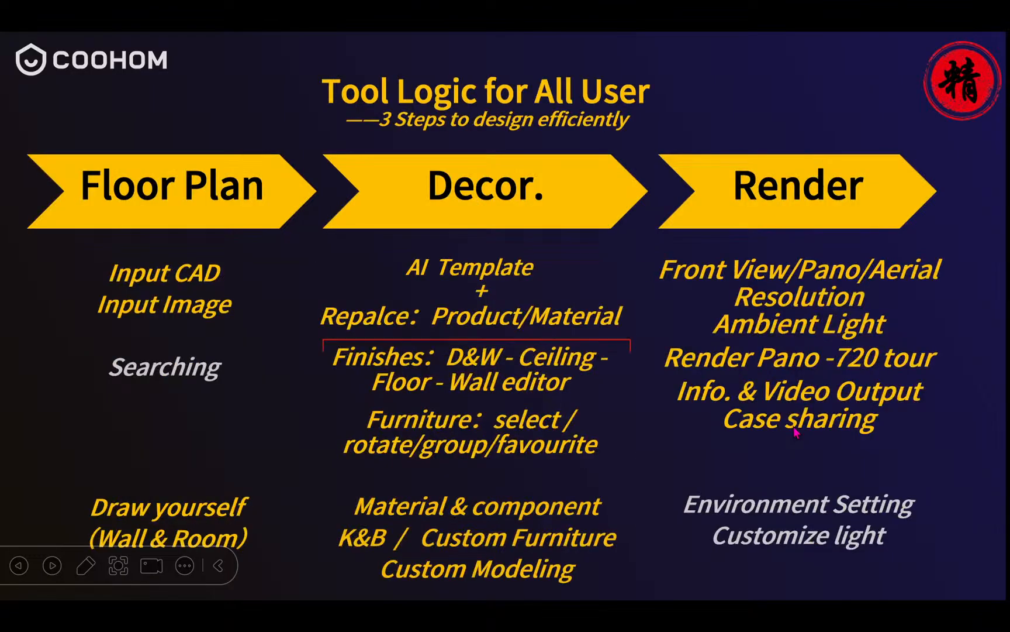
click(795, 432)
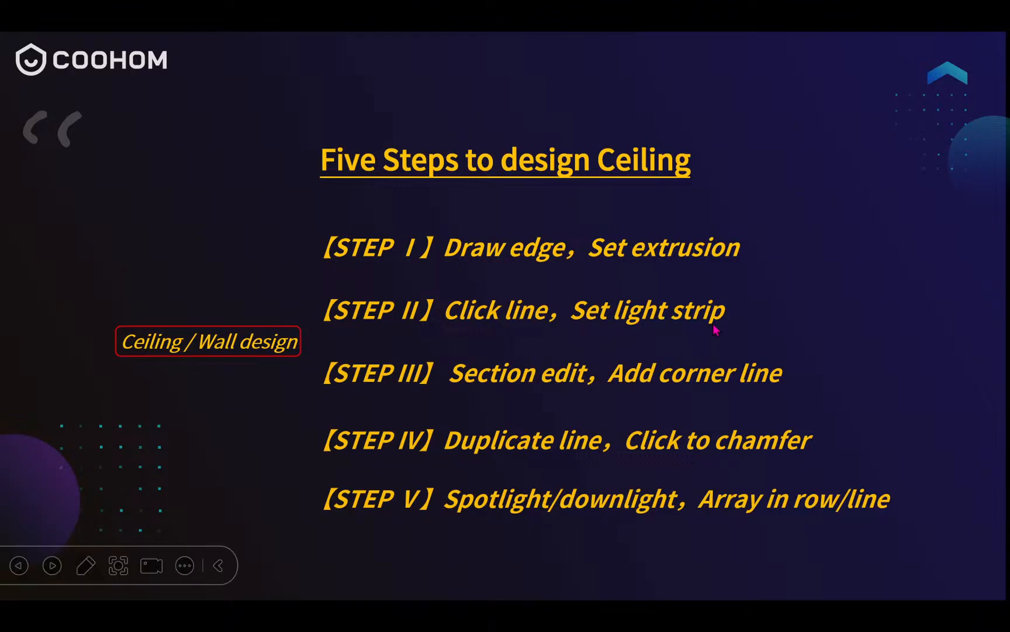
click(739, 361)
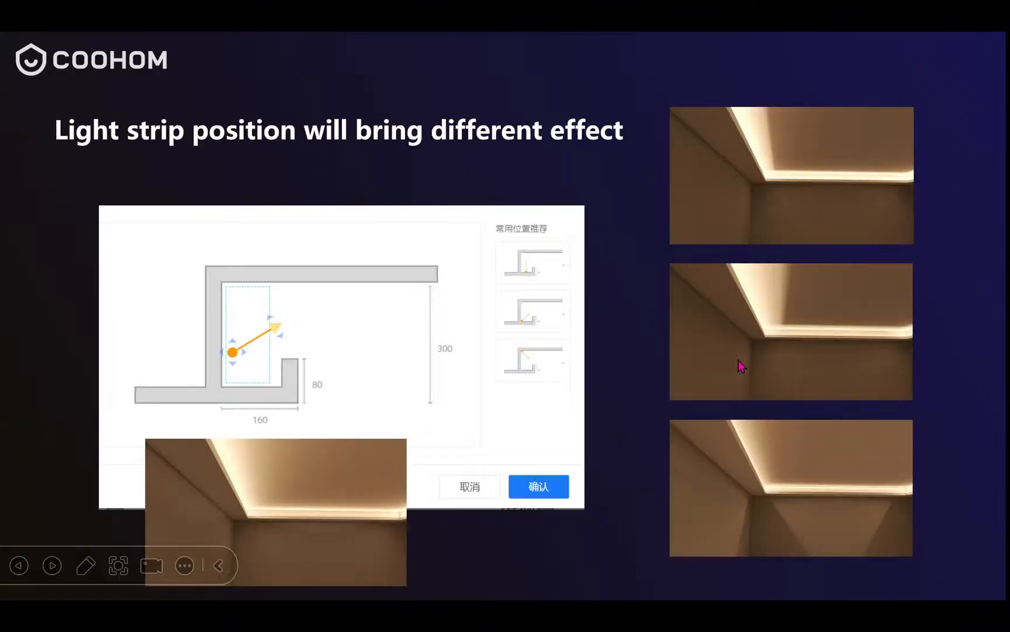
key(super+d)
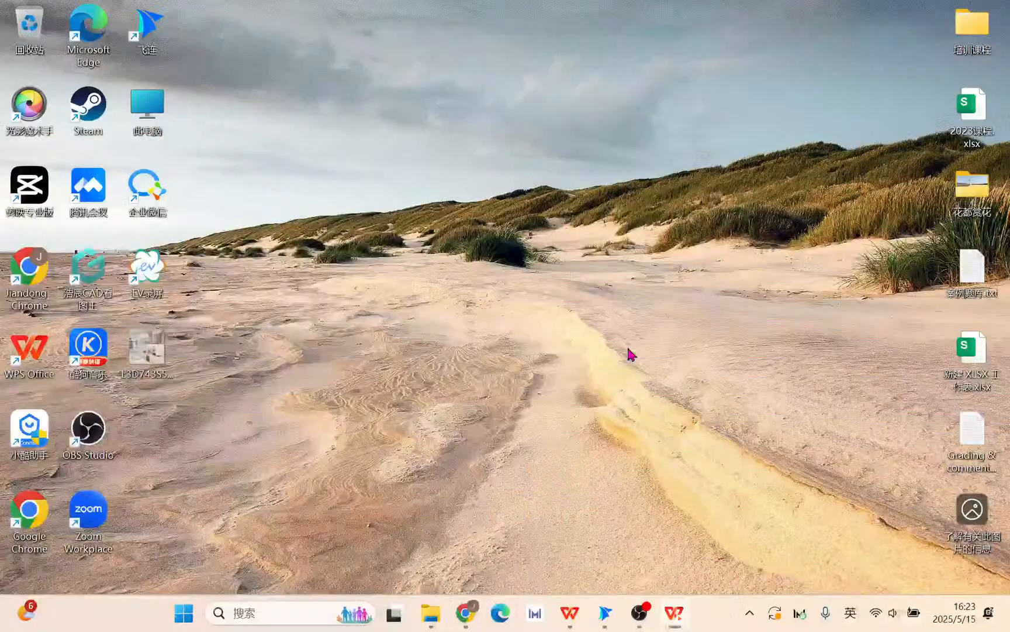
Step: Switch to the empty floor plan project and draw a rectangular room about 8073 × 6390 mm inside with 240 mm walls
click(485, 612)
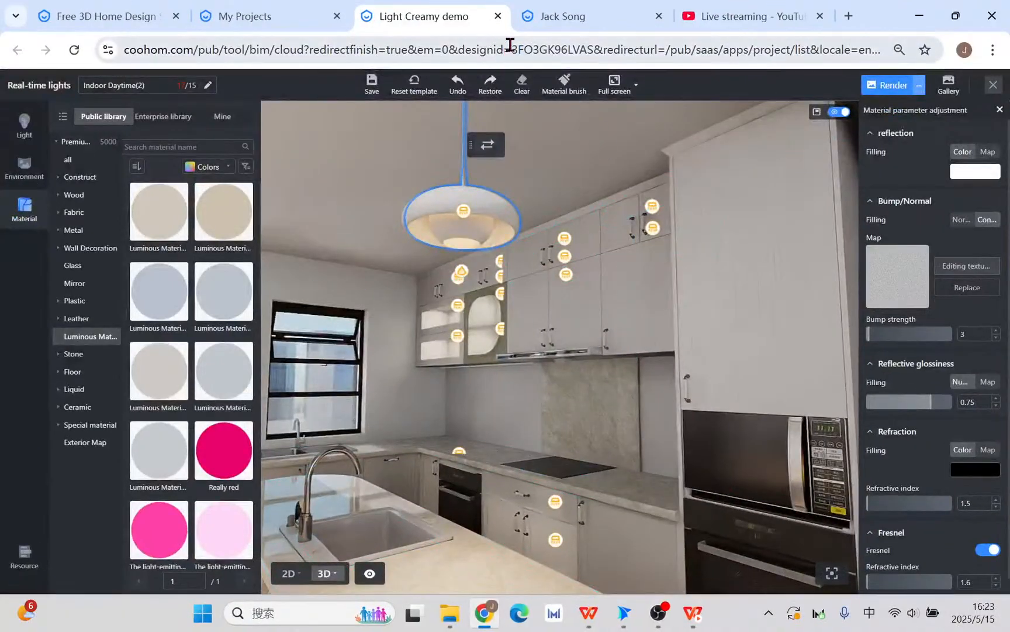
click(553, 17)
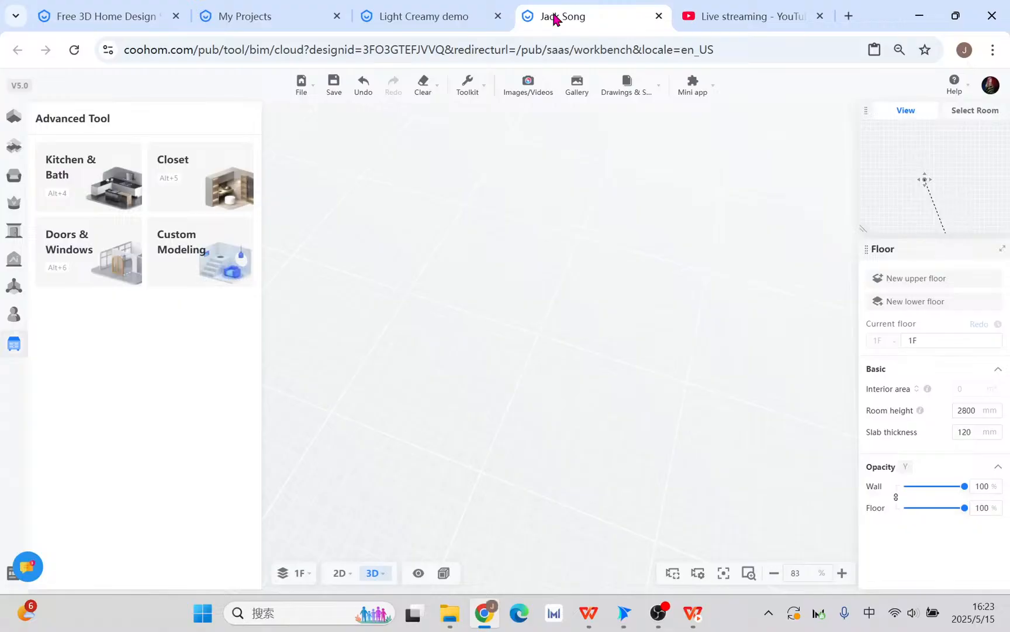
click(15, 117)
click(232, 302)
click(380, 245)
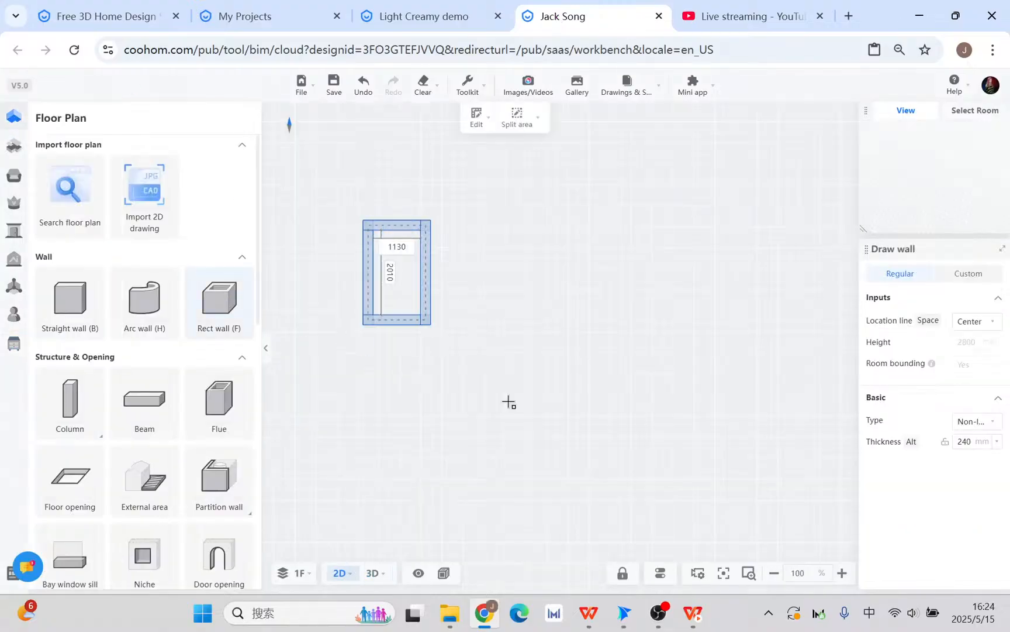
click(756, 508)
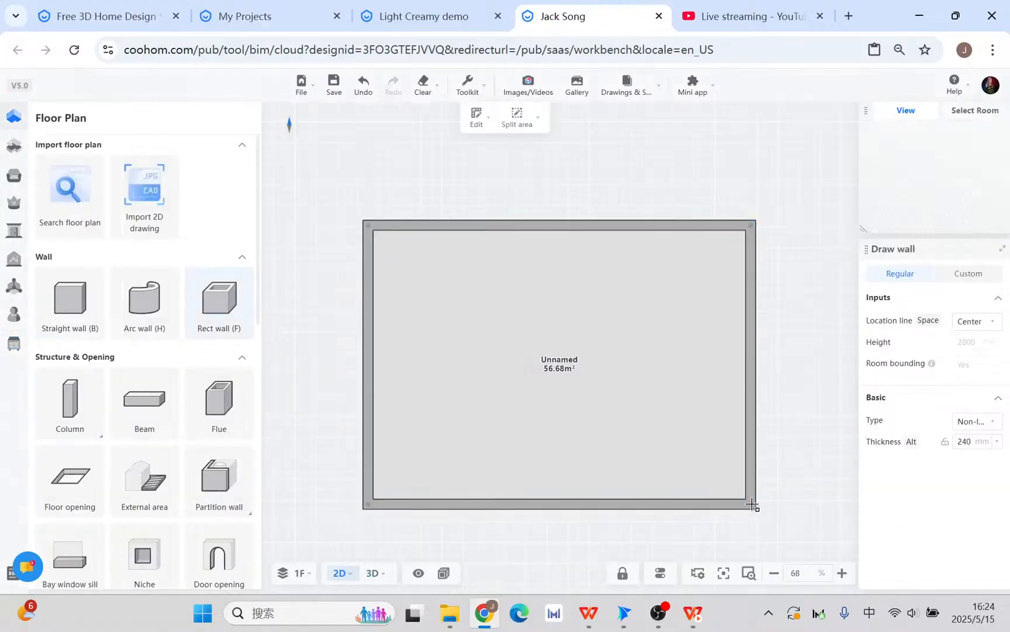
click(758, 314)
drag(758, 313, 715, 308)
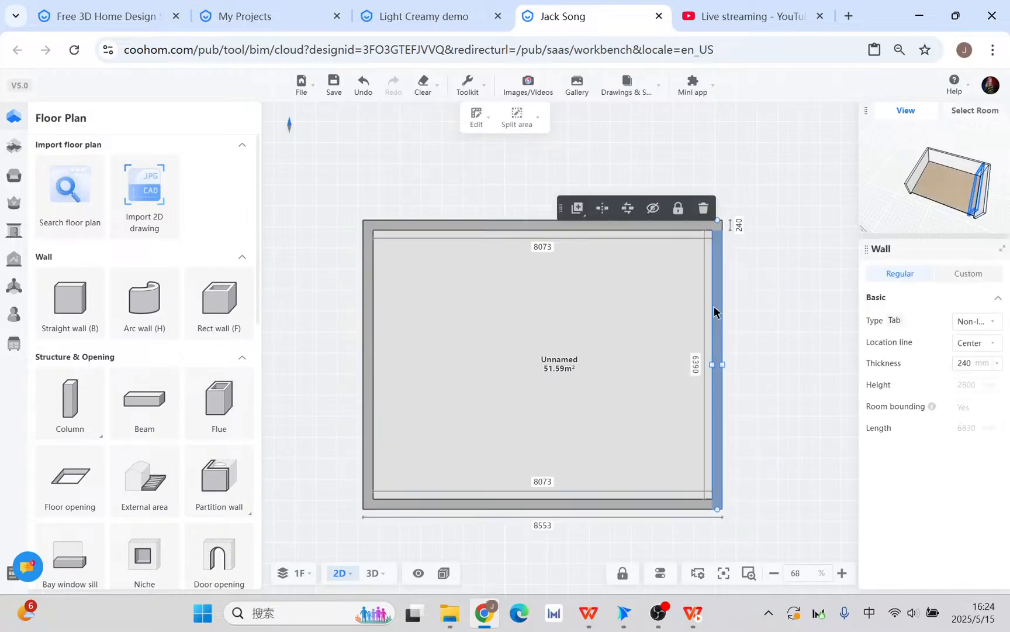
Step: View the room in 3D from below and open its ceiling in the Ceiling Editor
mouse_move(379, 576)
click(369, 523)
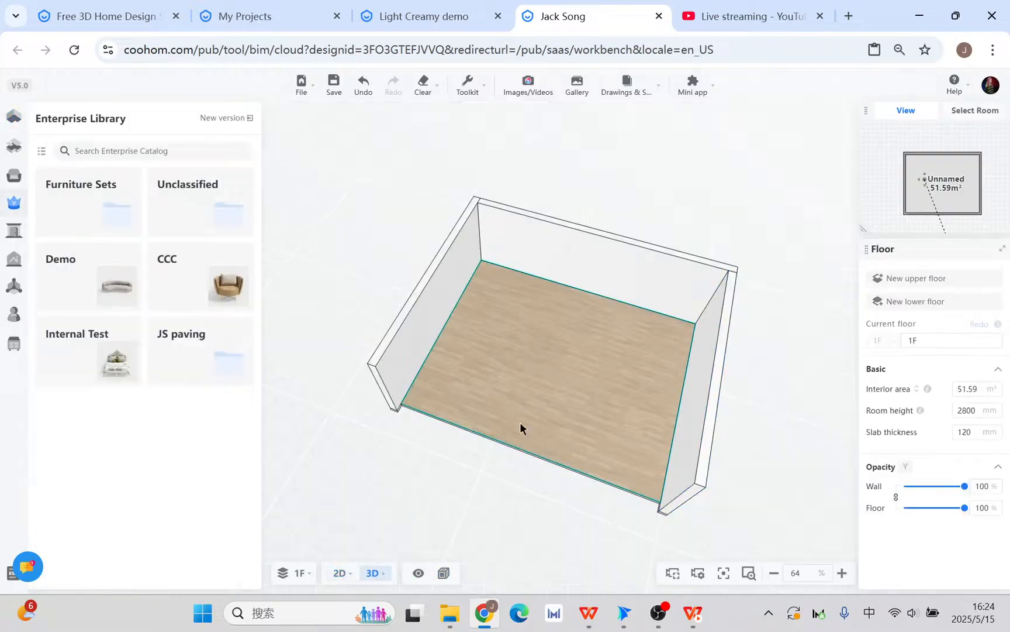
drag(521, 424, 506, 264)
click(515, 237)
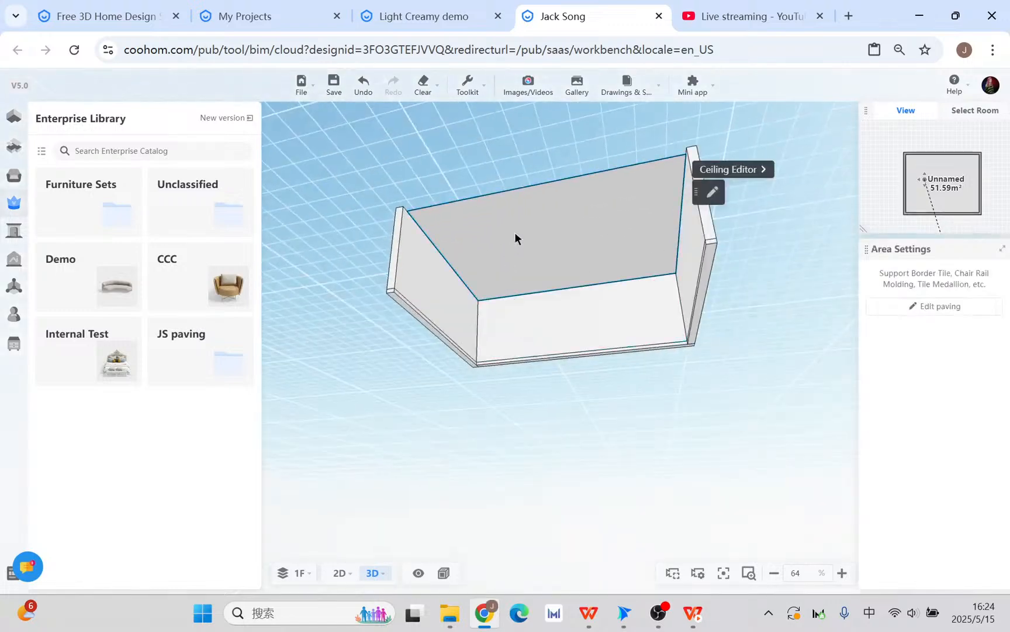
click(723, 169)
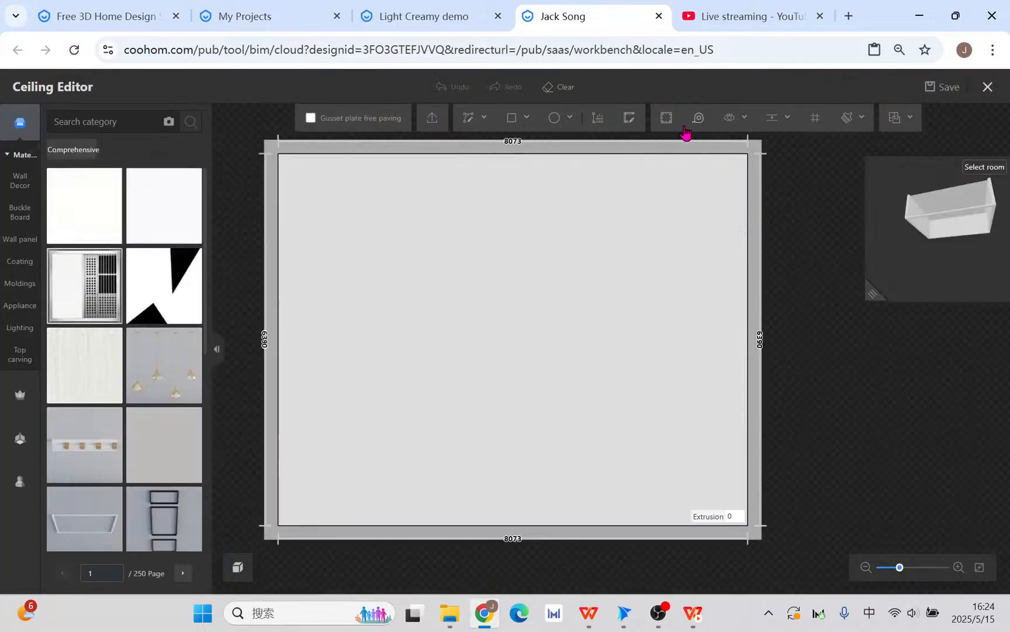
Step: Offset the ceiling outline inward by about 511 mm and set the outer border's extrusion to 300
click(666, 118)
click(395, 184)
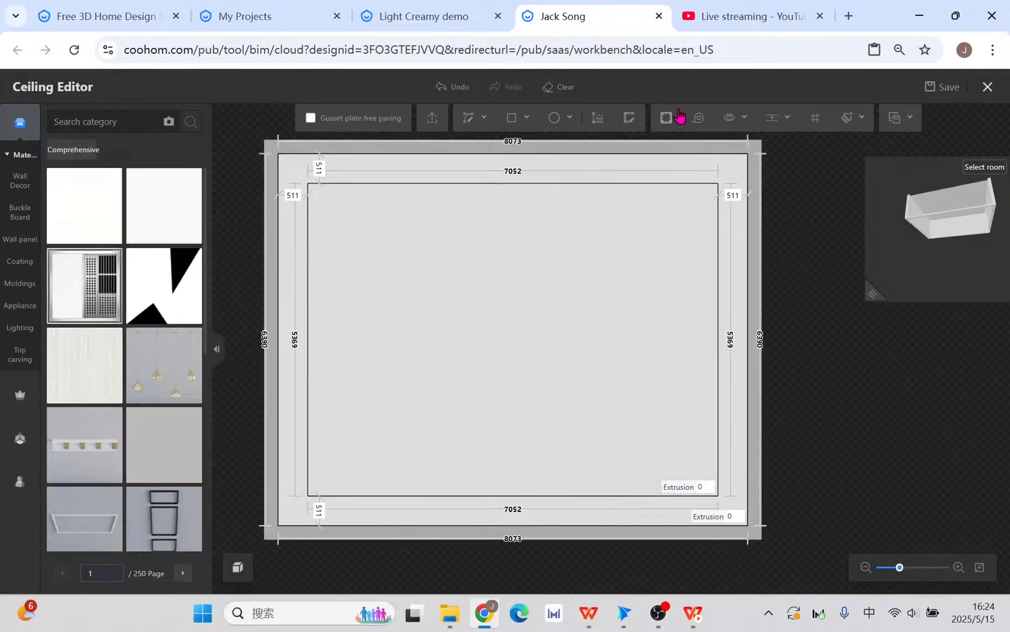
click(733, 516)
key(Return)
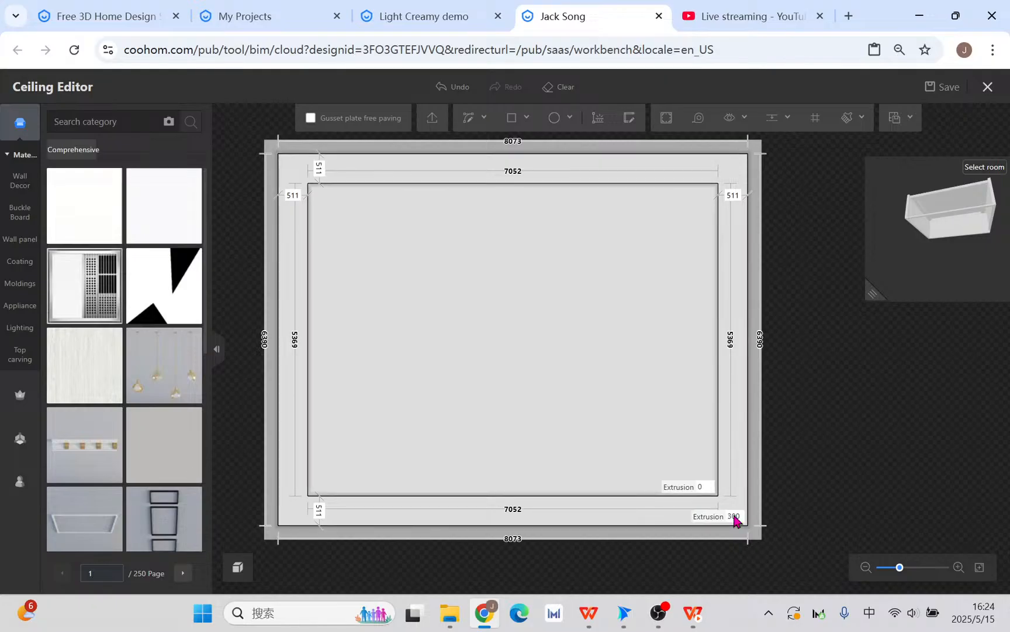
Step: Compare the indented and external belts on the upper line of the inner rectangle, and enable the indented lamp belt
click(485, 183)
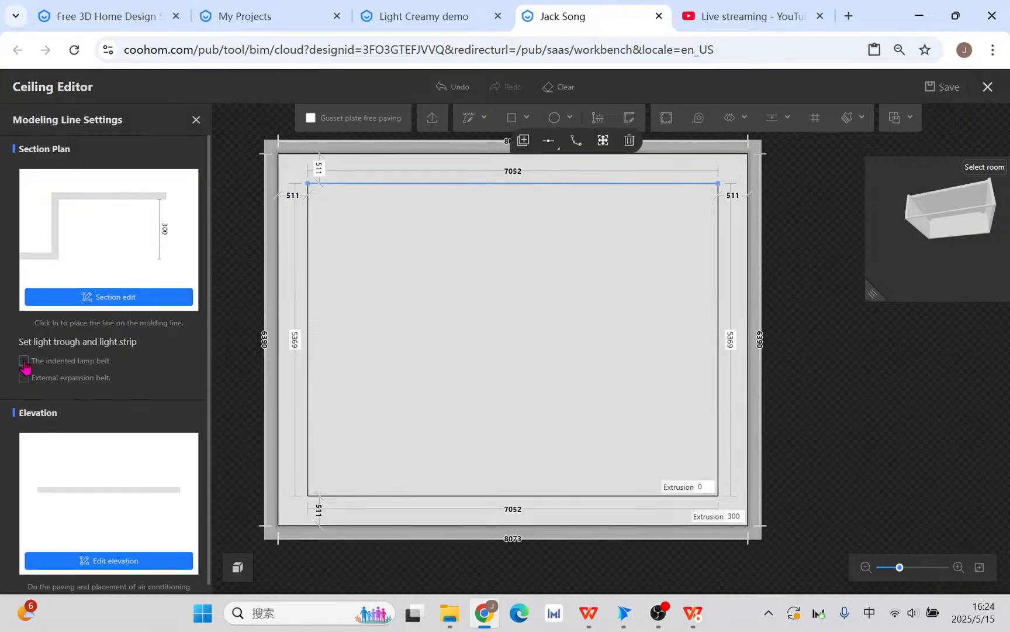
click(24, 361)
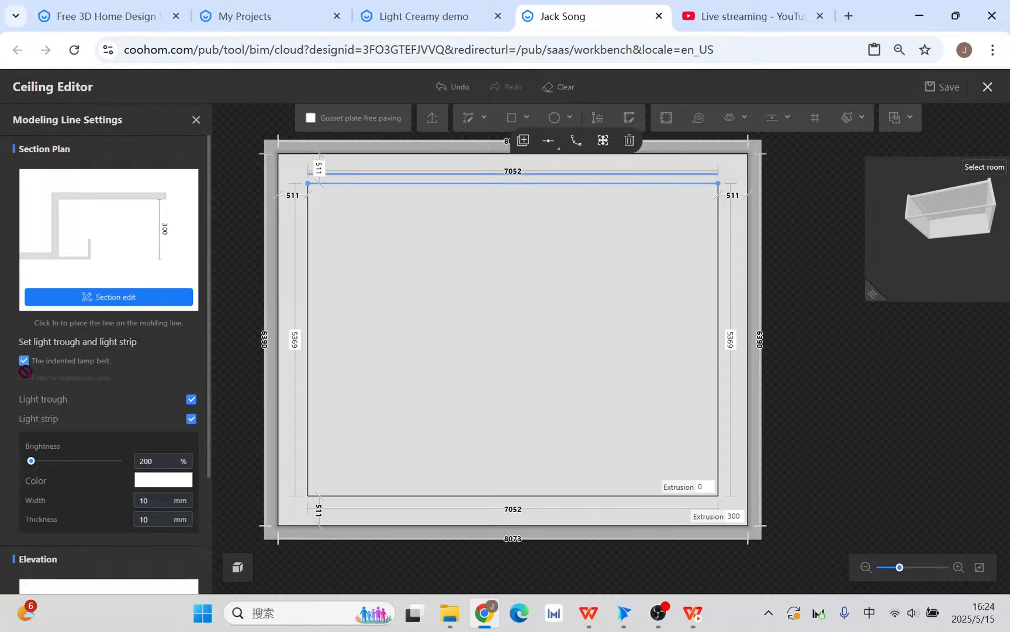
click(24, 361)
click(24, 378)
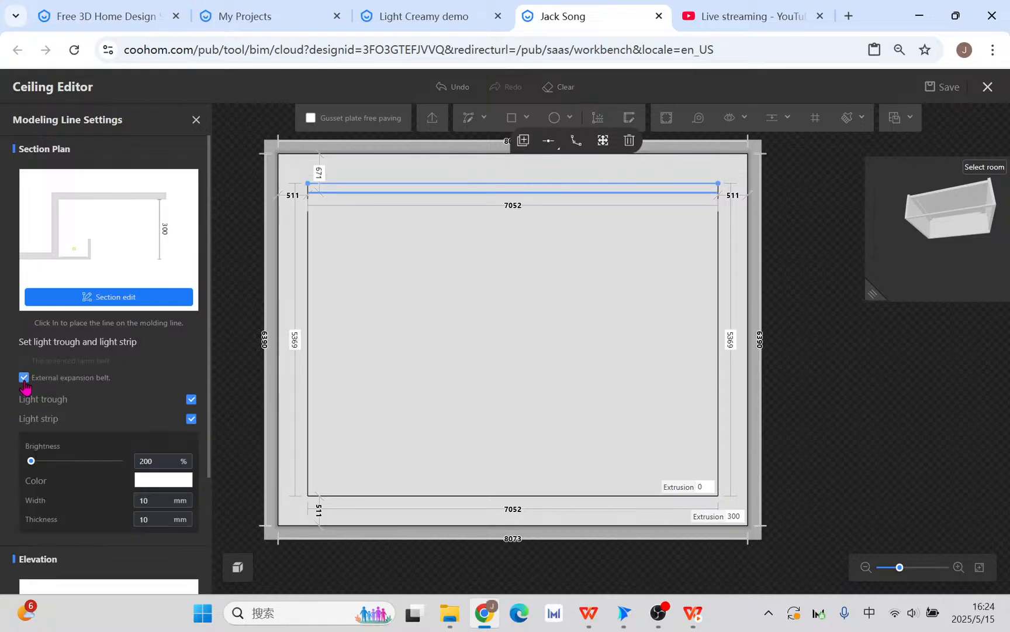
click(24, 377)
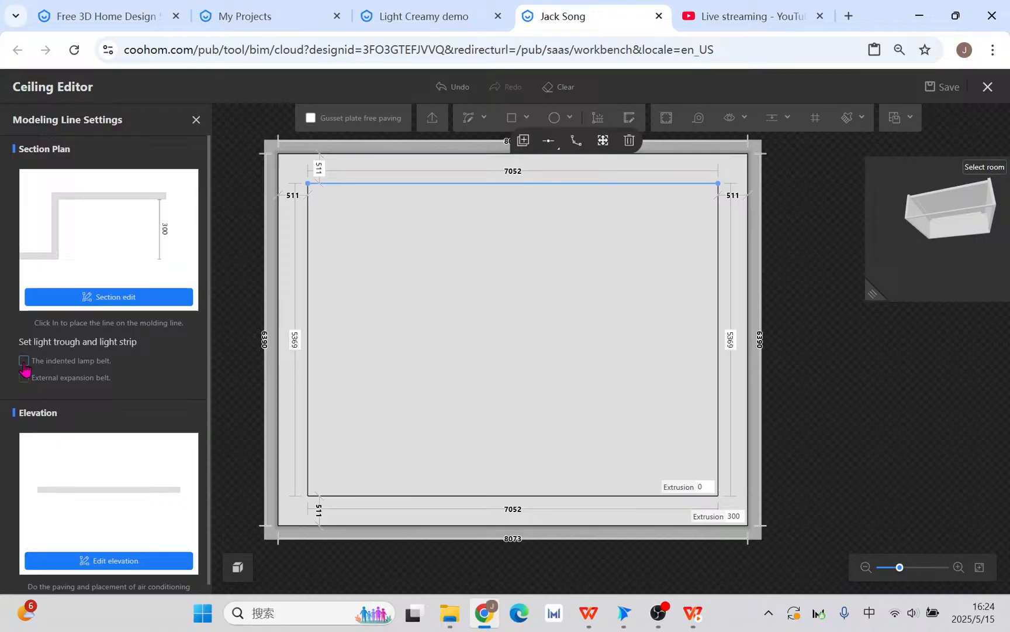
click(24, 361)
scroll(360, 178, up, 2)
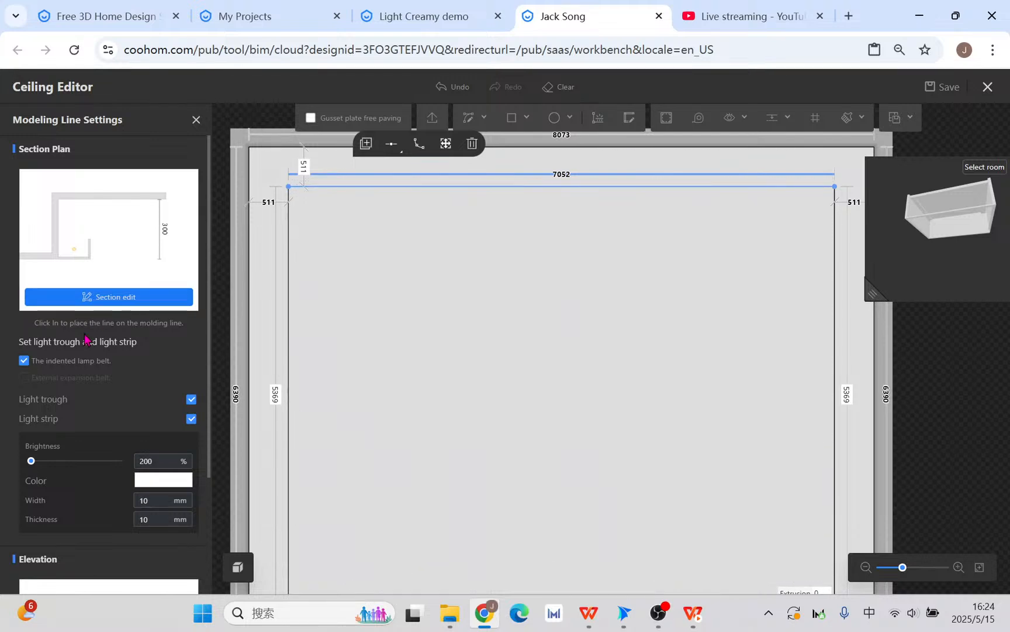
click(24, 360)
click(26, 379)
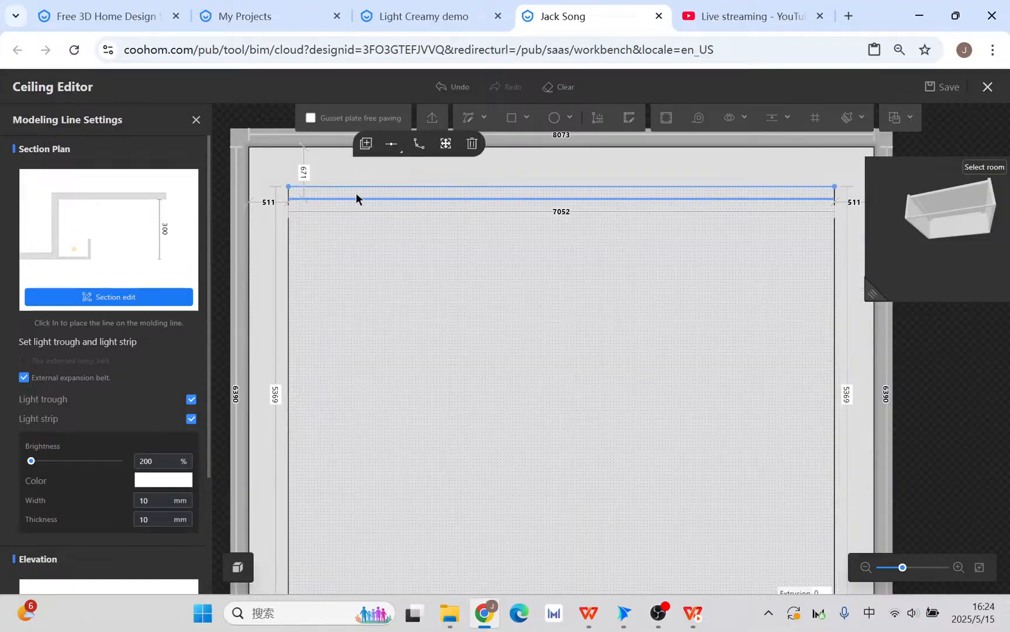
click(24, 377)
click(24, 360)
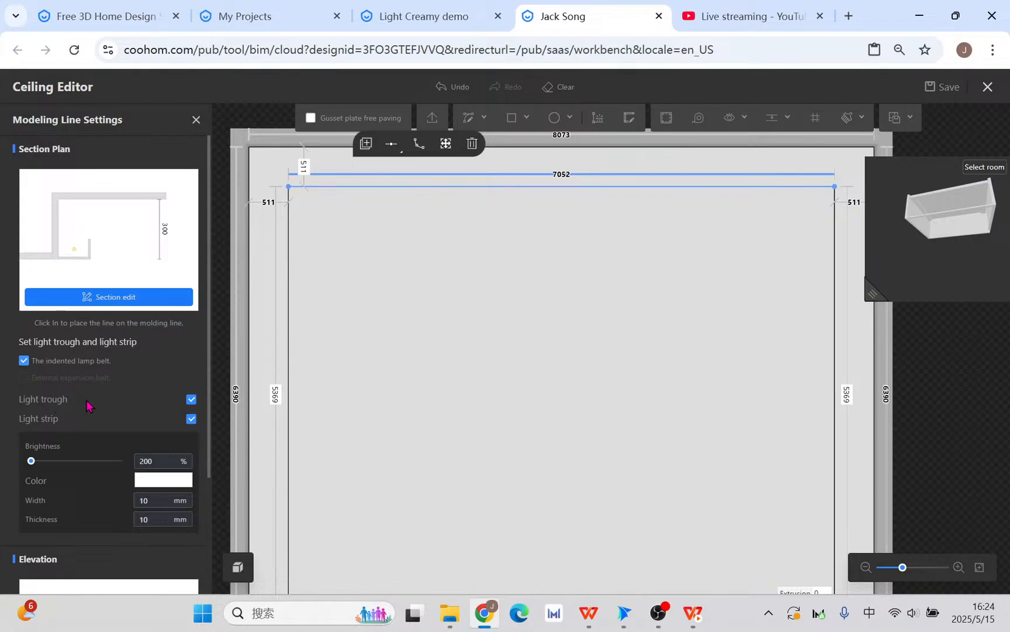
Step: Set the light strip's color to the light orange preset #FFCE87 and keep the upper inner line selected
click(161, 480)
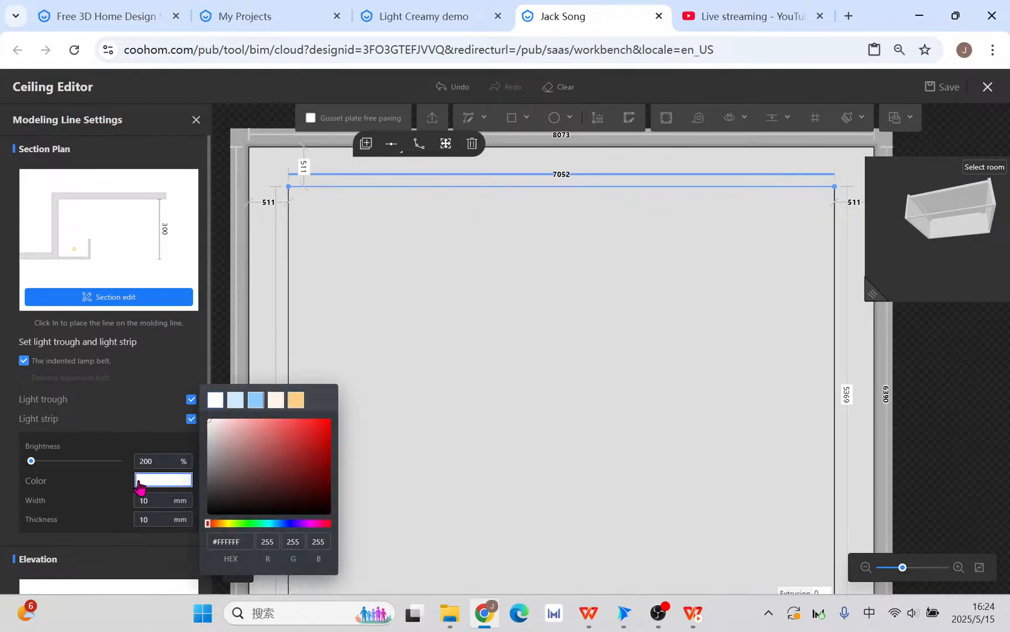
click(295, 403)
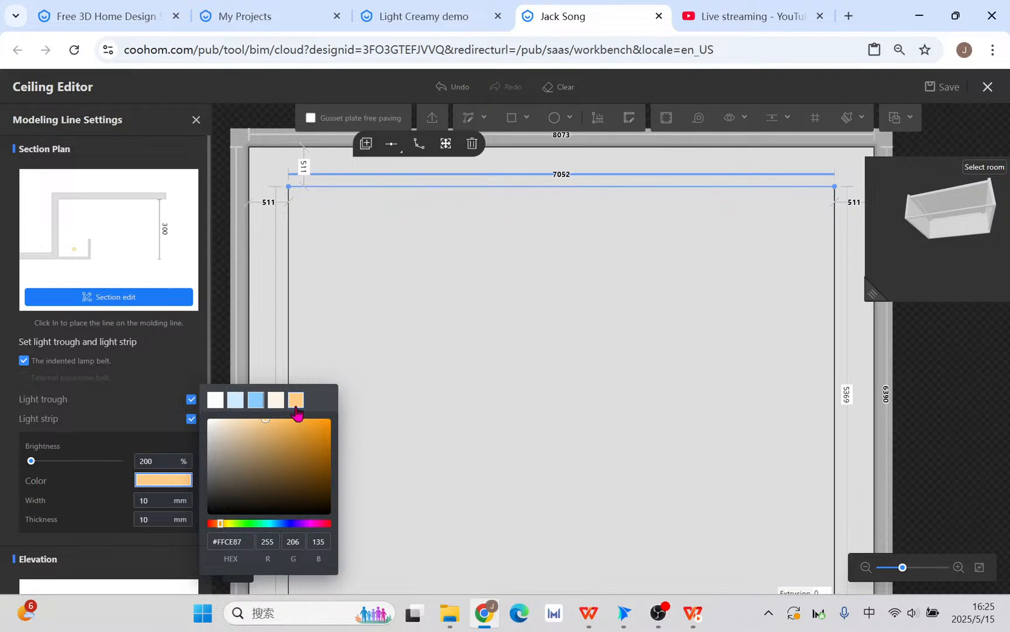
click(153, 459)
double_click(154, 459)
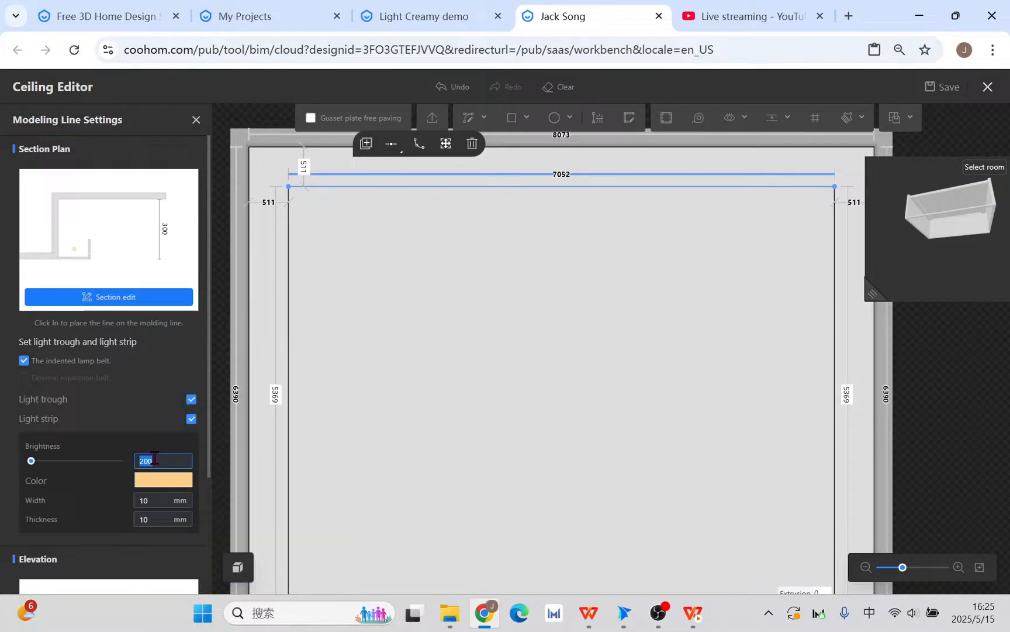
click(473, 259)
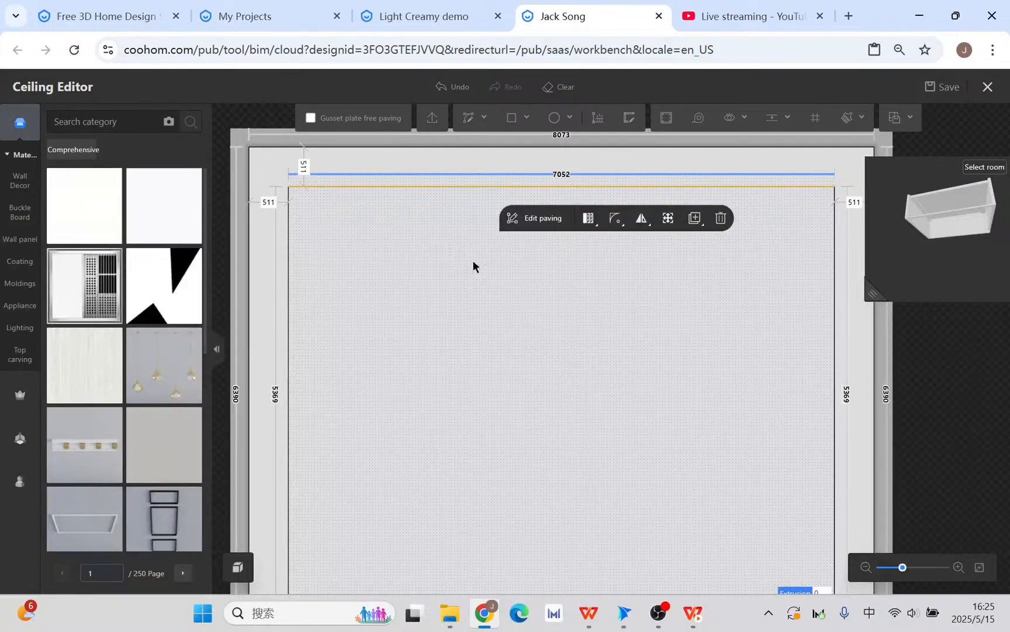
click(474, 186)
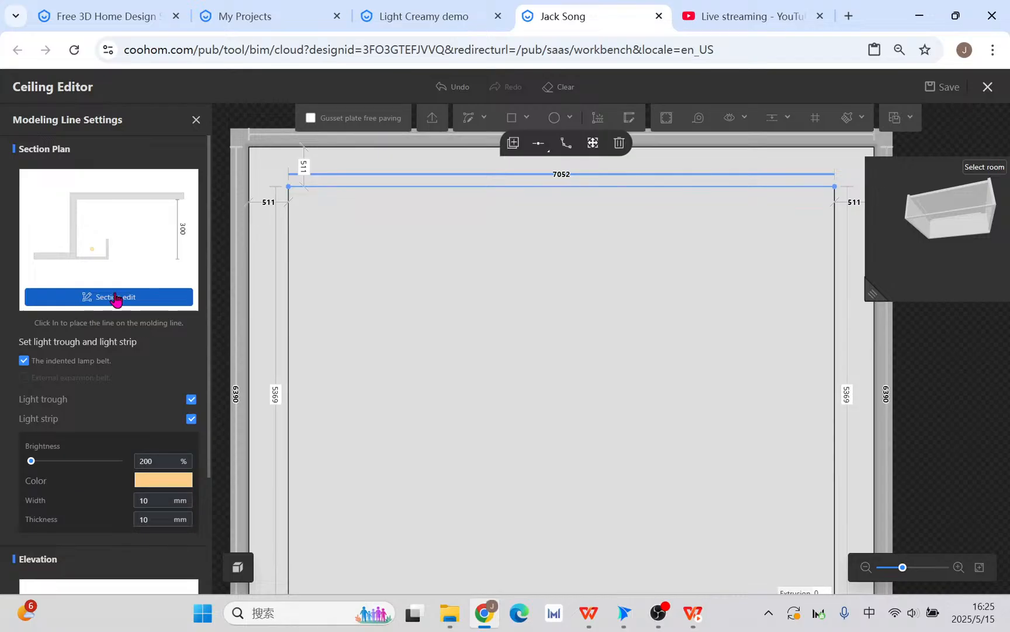
Step: Switch to the slideshow to view the Five Steps to design Ceiling slide, and return to Chrome
click(696, 623)
scroll(526, 479, up, 1)
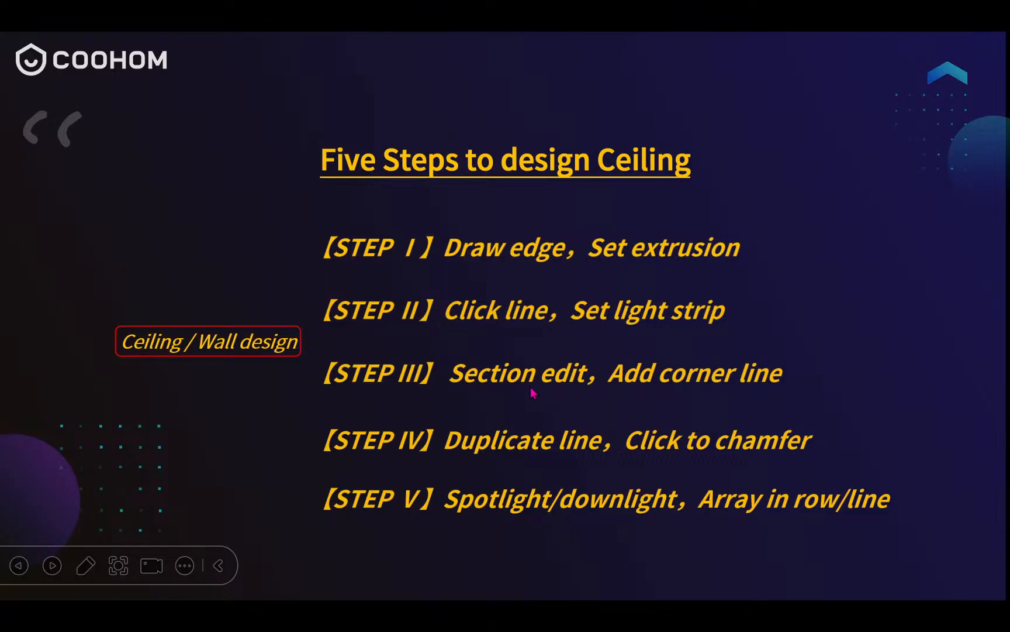
key(super+d)
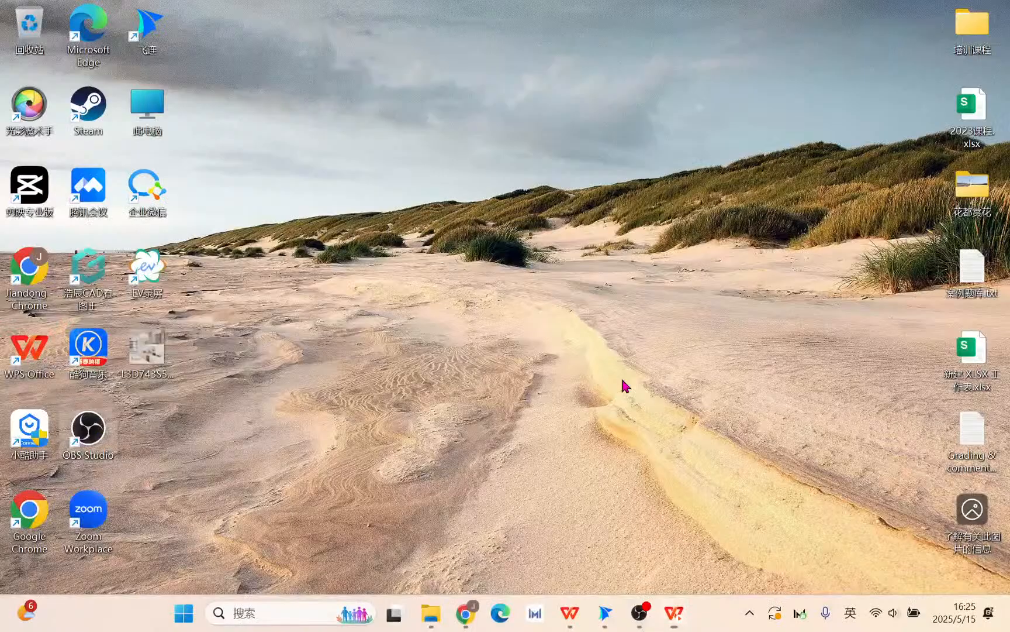
click(465, 614)
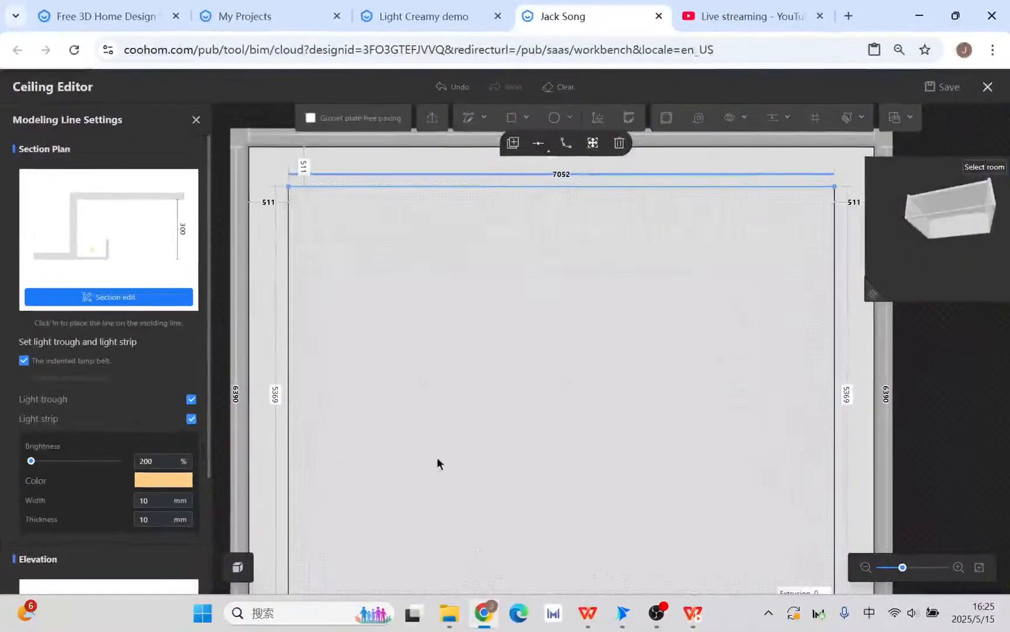
Step: Open the section editor for the upper inner line and inspect its light strip up close in the enlarged 3D preview
click(114, 297)
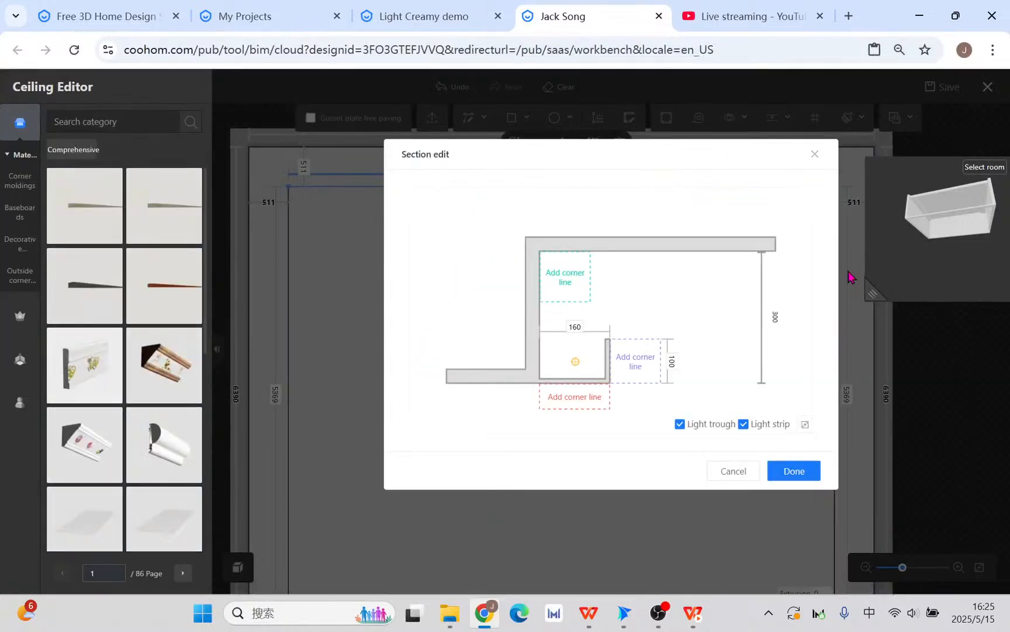
drag(884, 293, 804, 398)
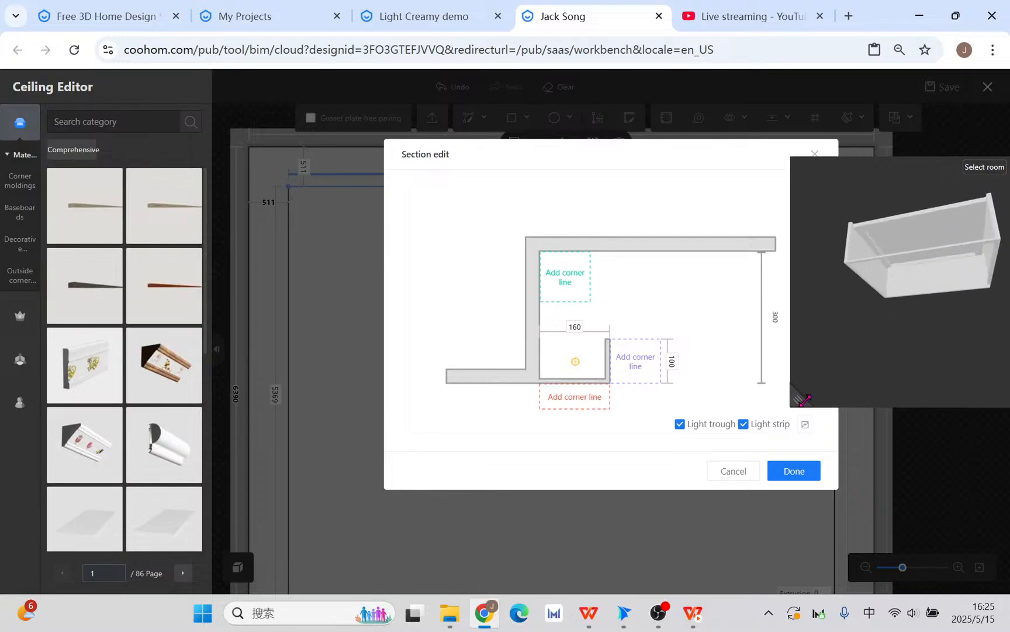
scroll(915, 307, up, 6)
drag(884, 277, 814, 253)
drag(795, 404, 317, 450)
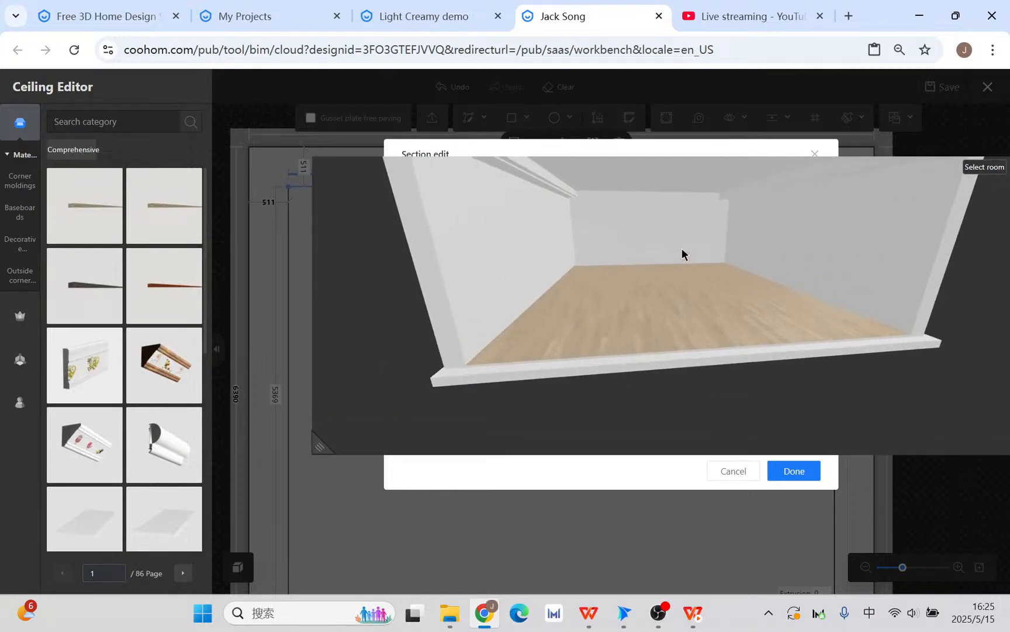
scroll(682, 248, up, 3)
drag(682, 248, 635, 316)
drag(332, 433, 814, 404)
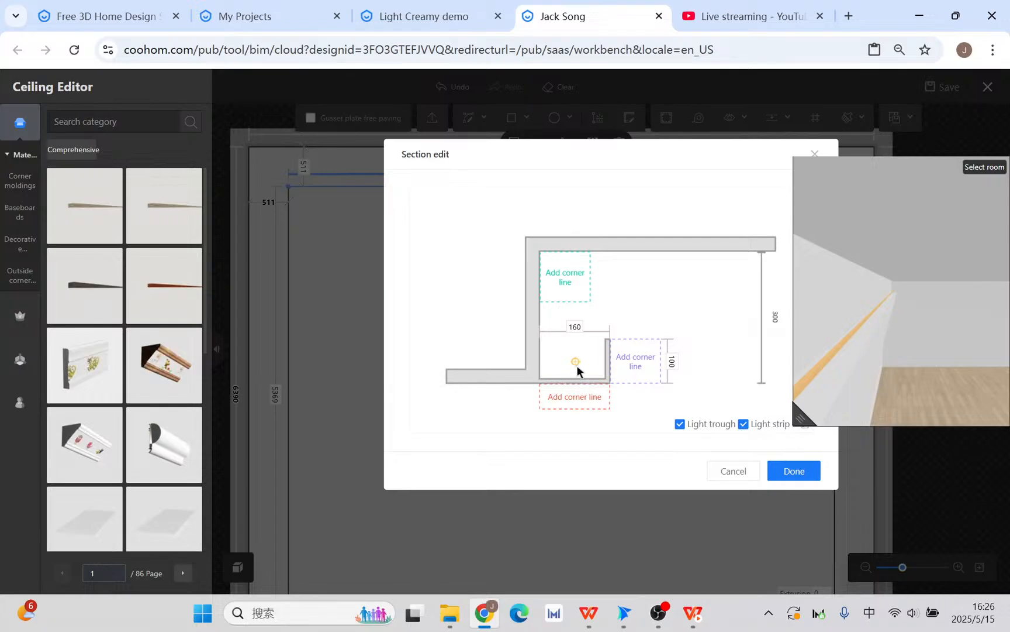
Step: Try the light strip higher in the section, settling about 18 mm from the vertical face and 211 mm below the ceiling
drag(577, 362, 558, 305)
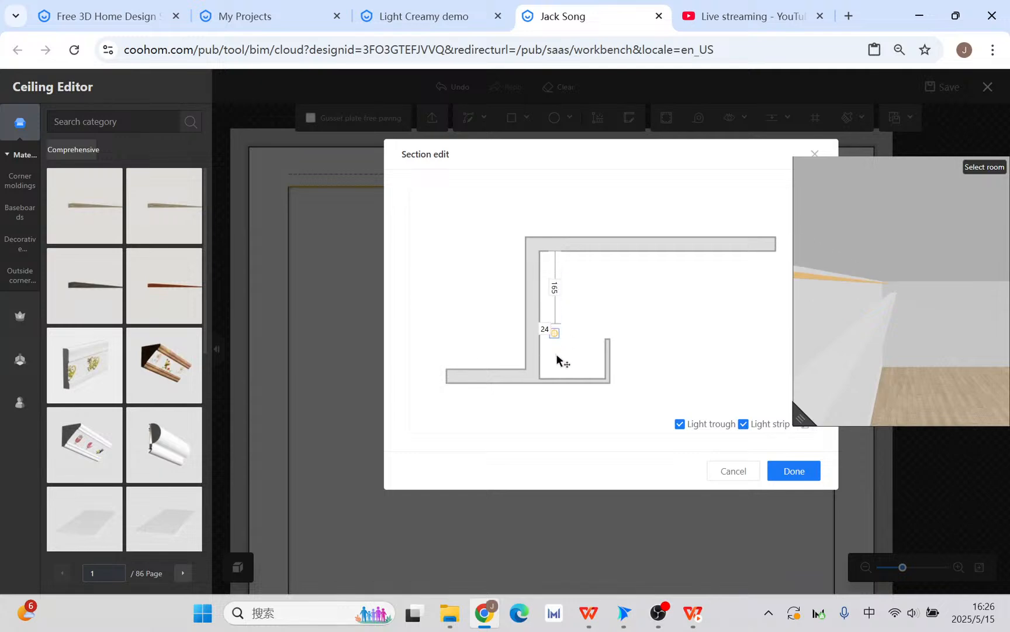
mouse_move(557, 355)
mouse_down()
mouse_move(556, 297)
mouse_move(555, 350)
mouse_up()
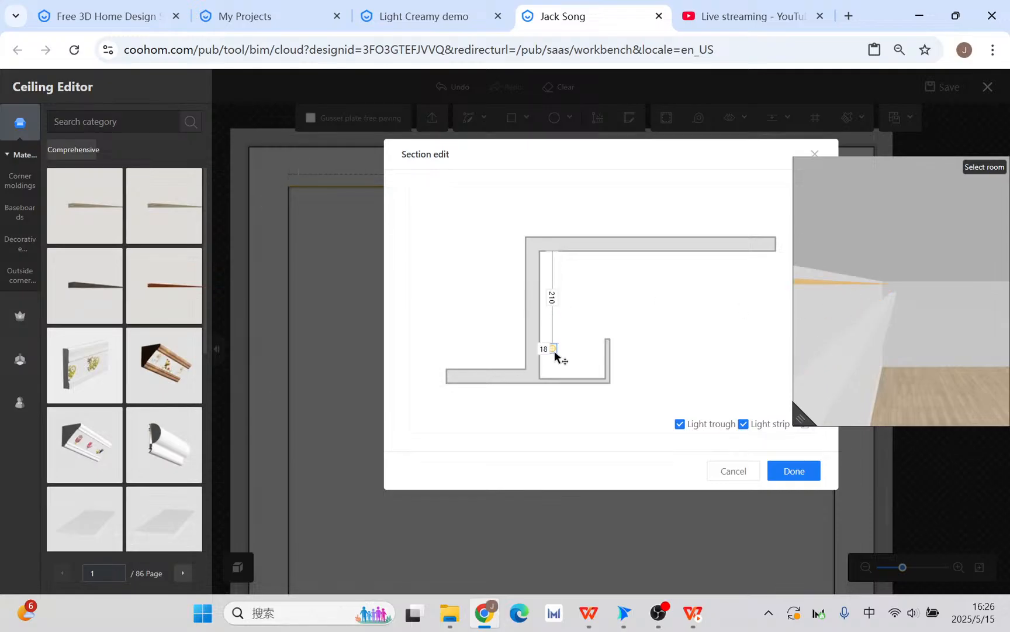
Step: Check the light strip position slide in the slideshow, and move the strip in Chrome to about 47 mm from the vertical face, 240 mm below the ceiling
click(694, 627)
click(677, 411)
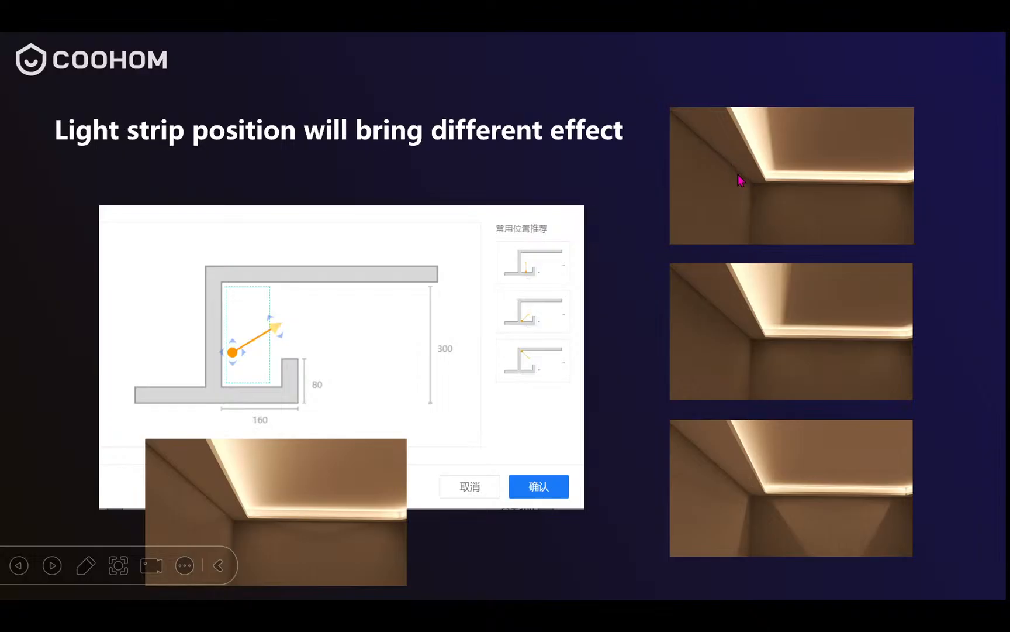
key(super+d)
click(469, 611)
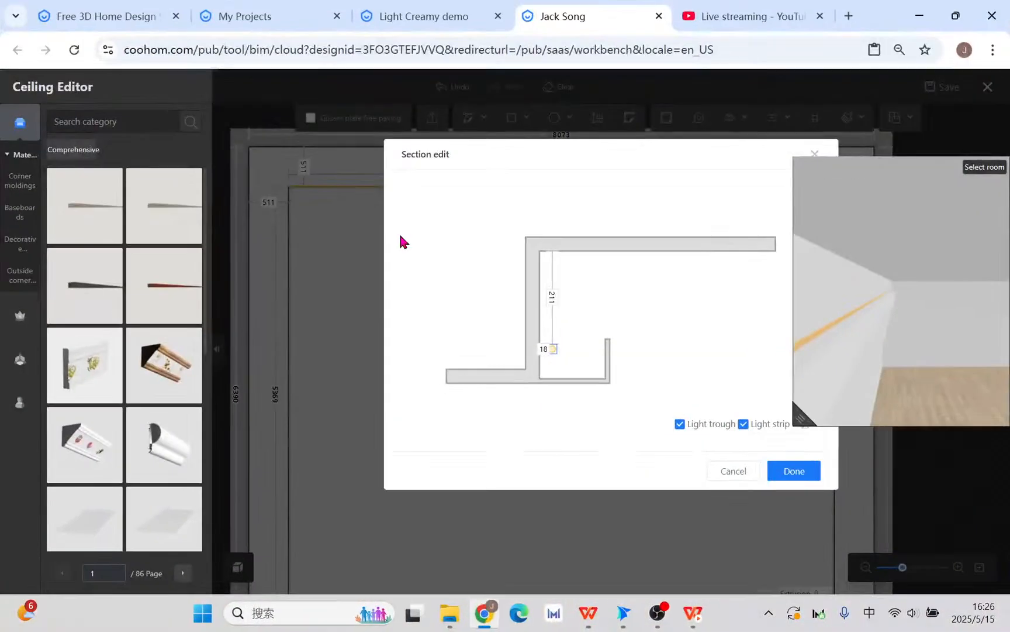
drag(551, 354, 523, 344)
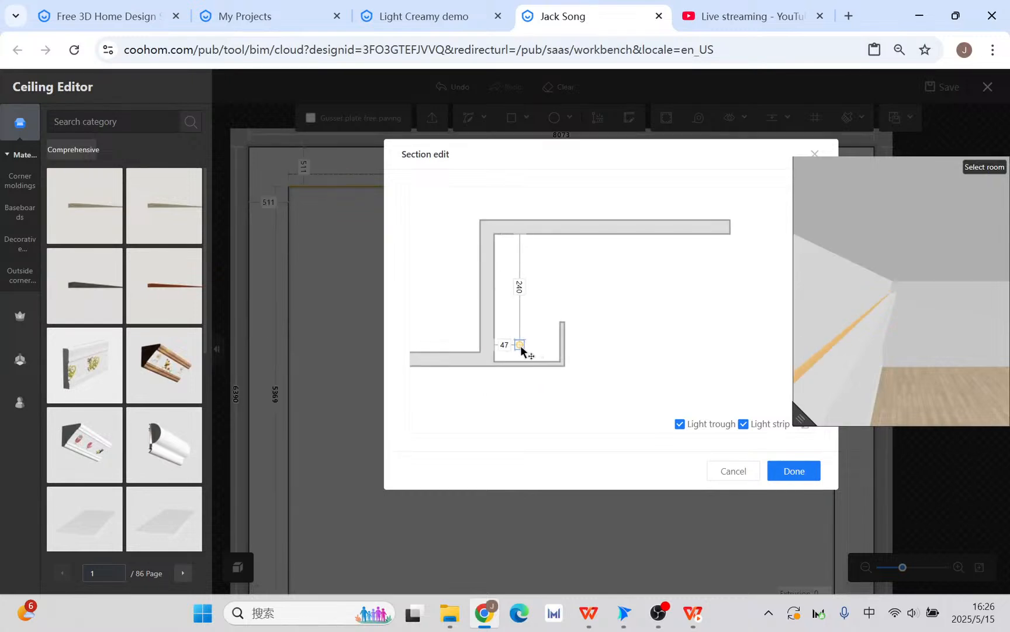
Step: Annotate a screenshot of the section with red light-ray arrows, a yellow box on the ceiling and a red cutoff line, and discard it
key(alt+a)
drag(393, 147, 767, 502)
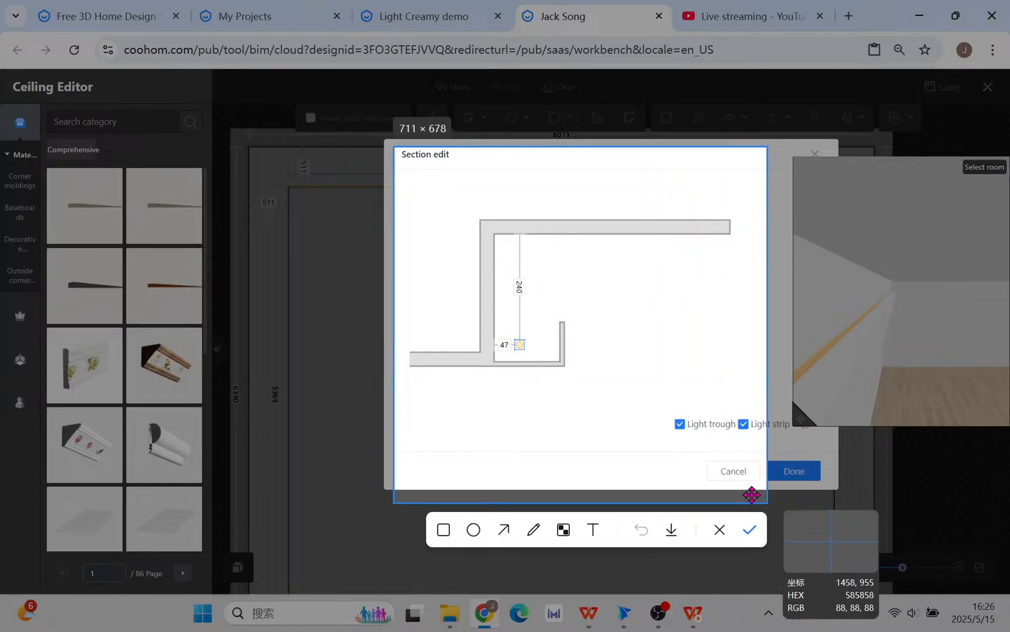
click(504, 529)
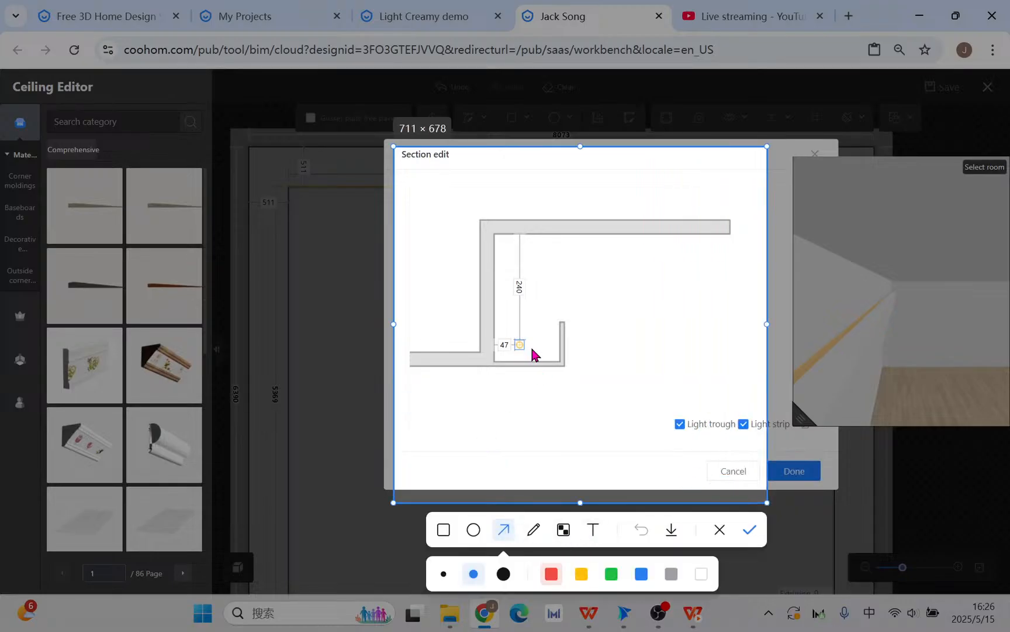
mouse_move(527, 345)
mouse_down()
mouse_move(556, 326)
mouse_move(592, 243)
mouse_move(612, 240)
mouse_up()
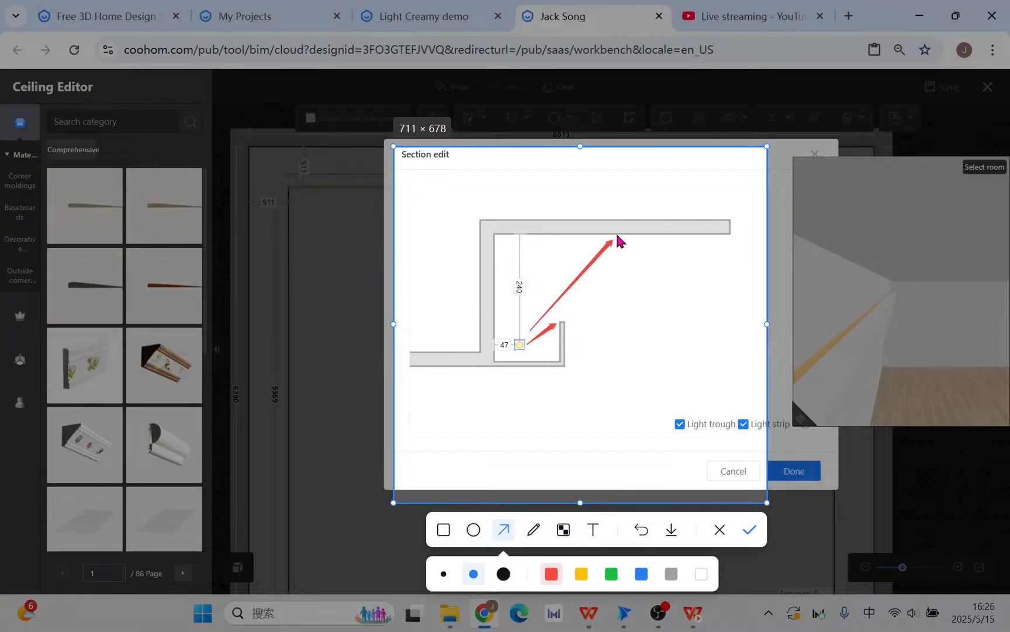
mouse_move(523, 329)
mouse_down()
mouse_move(560, 273)
mouse_move(567, 240)
mouse_up()
click(443, 530)
click(582, 574)
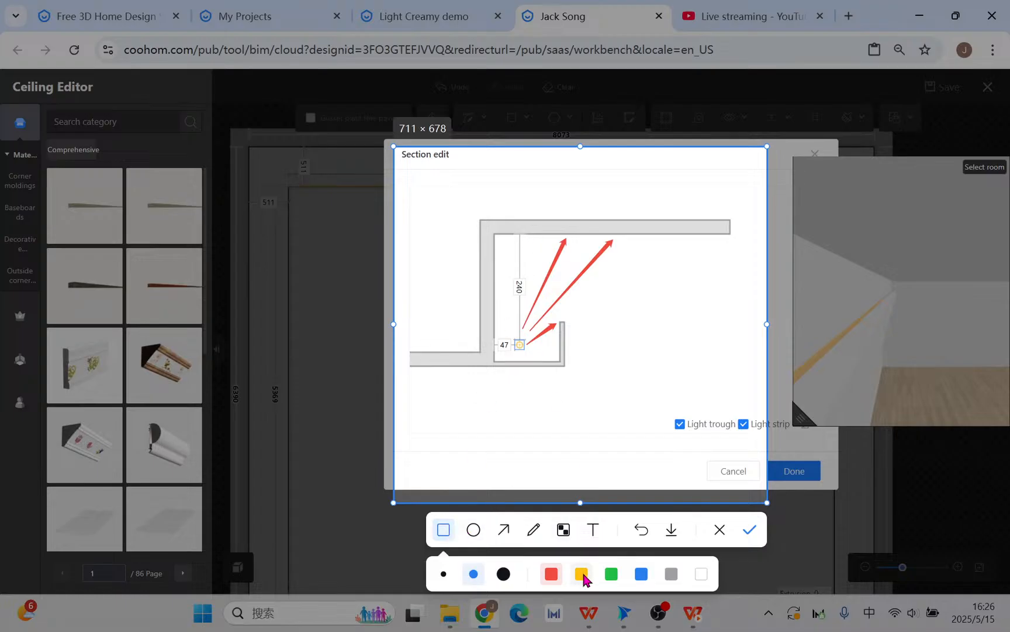
mouse_move(487, 222)
mouse_down()
mouse_move(555, 255)
mouse_move(615, 242)
mouse_up()
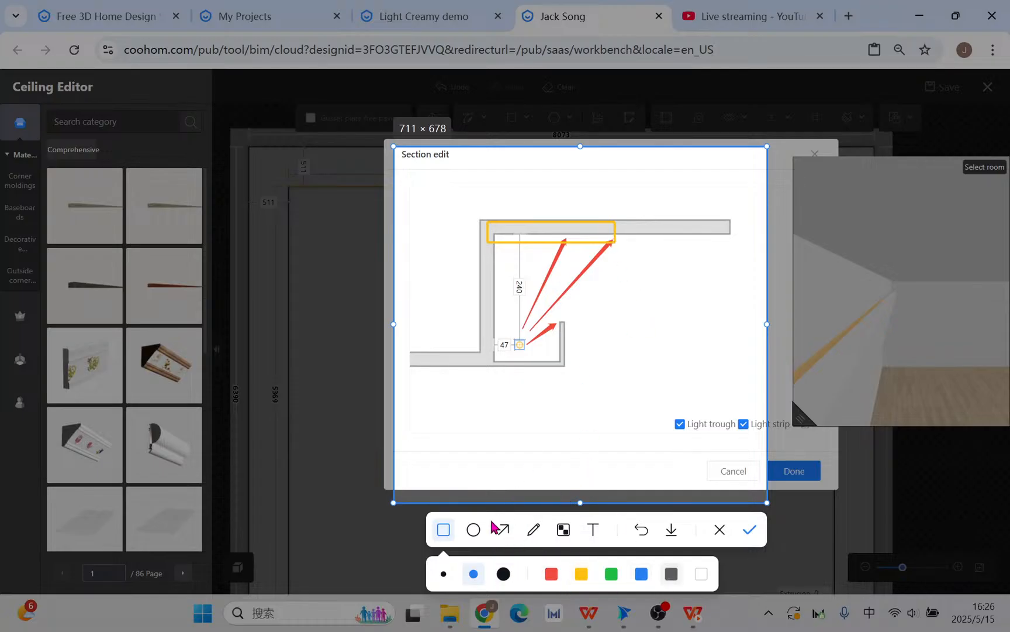
click(533, 529)
drag(613, 187, 615, 282)
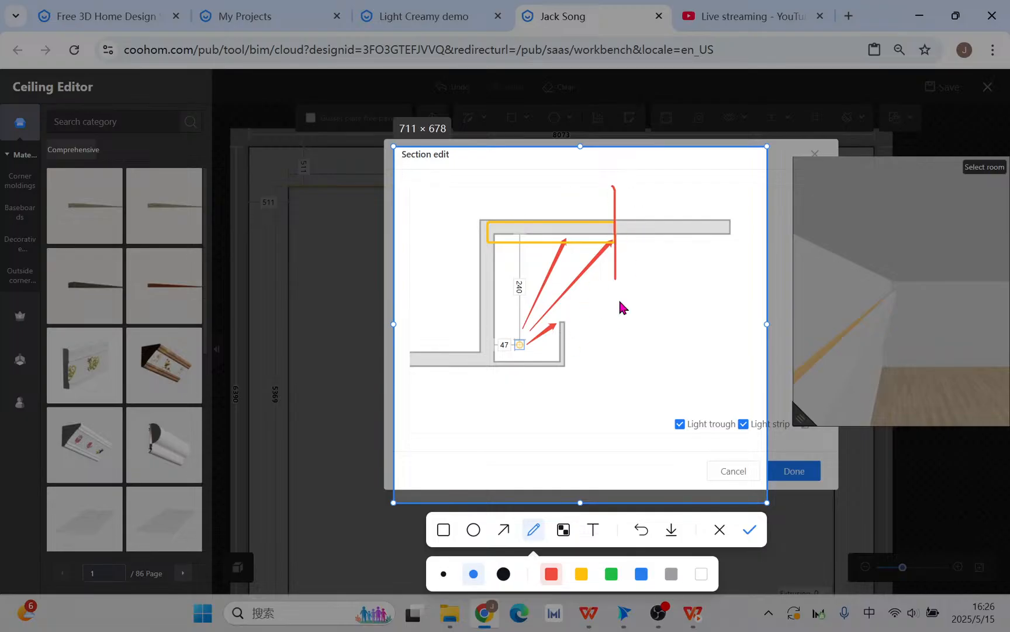
click(719, 530)
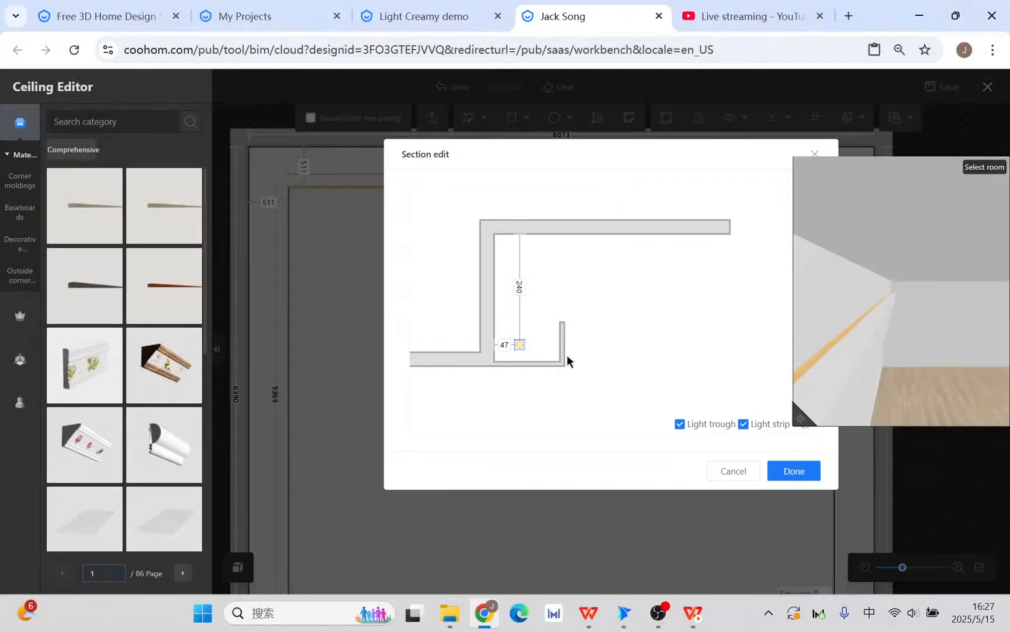
Step: Compare with the light strip position slide and move the strip in Chrome to about 19 mm from the vertical face, 195 mm below the ceiling
drag(522, 347, 513, 290)
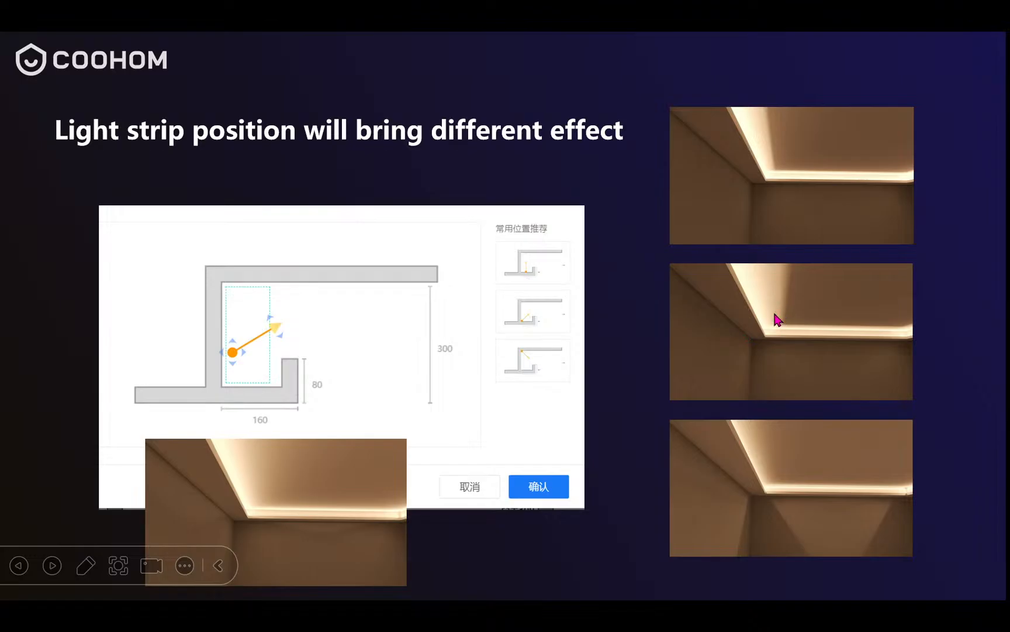
key(super+d)
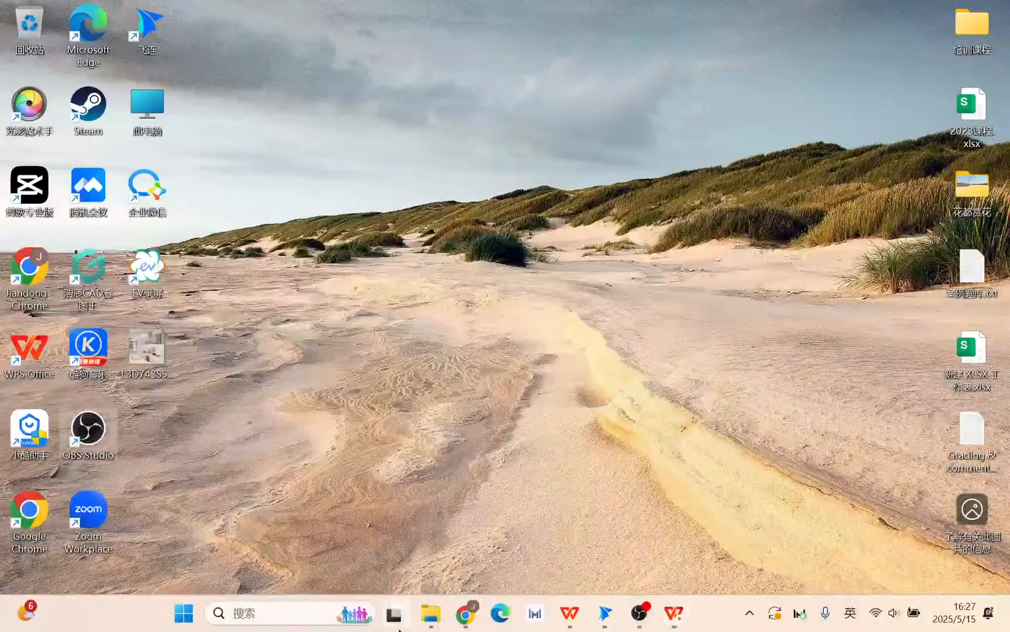
click(466, 624)
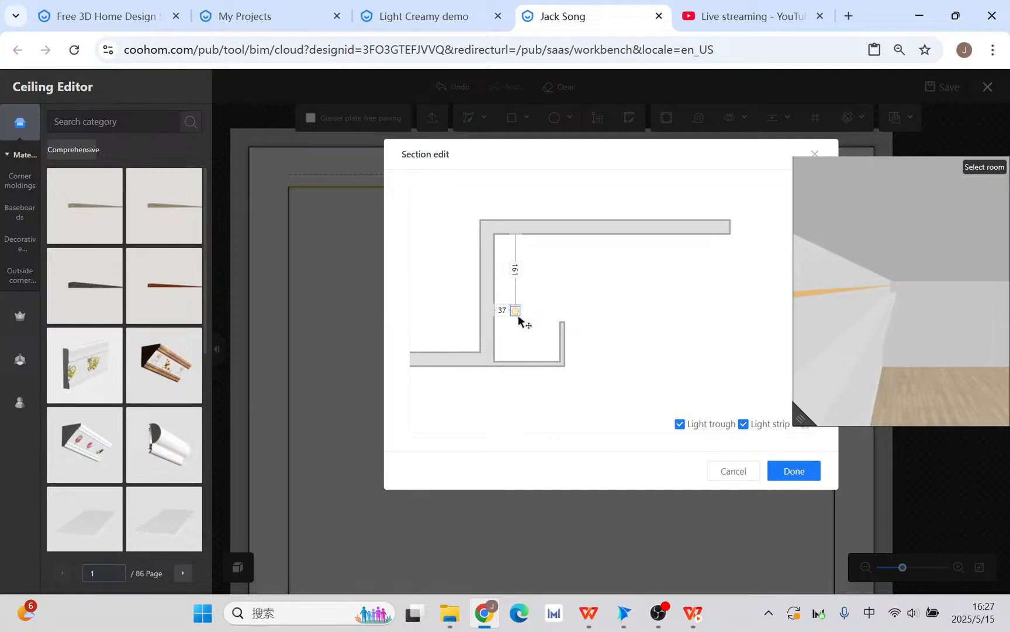
drag(519, 315, 510, 329)
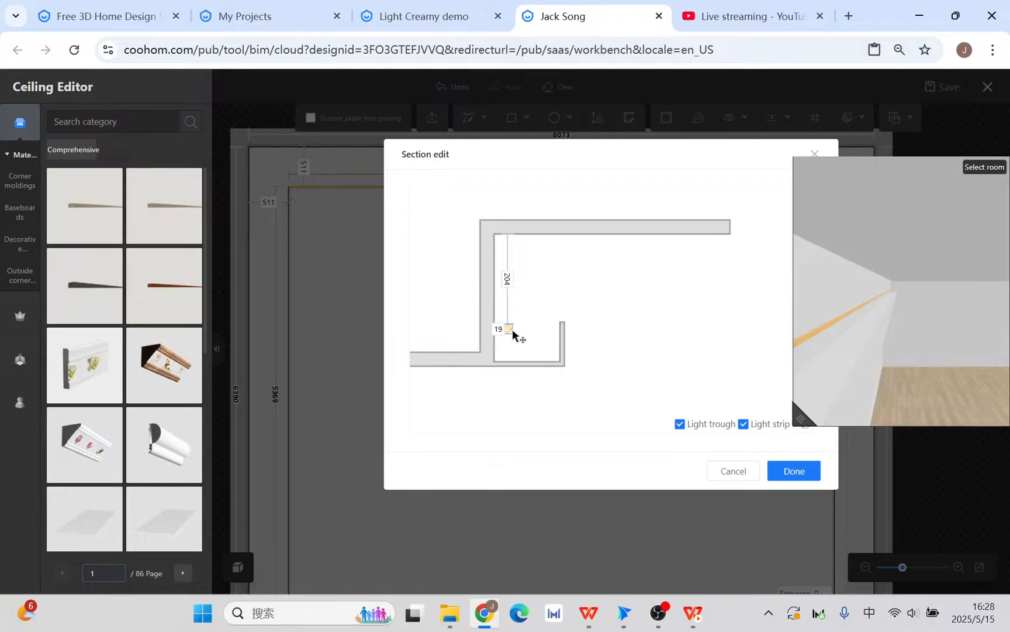
mouse_move(512, 328)
mouse_down()
mouse_move(508, 314)
mouse_move(509, 324)
mouse_up()
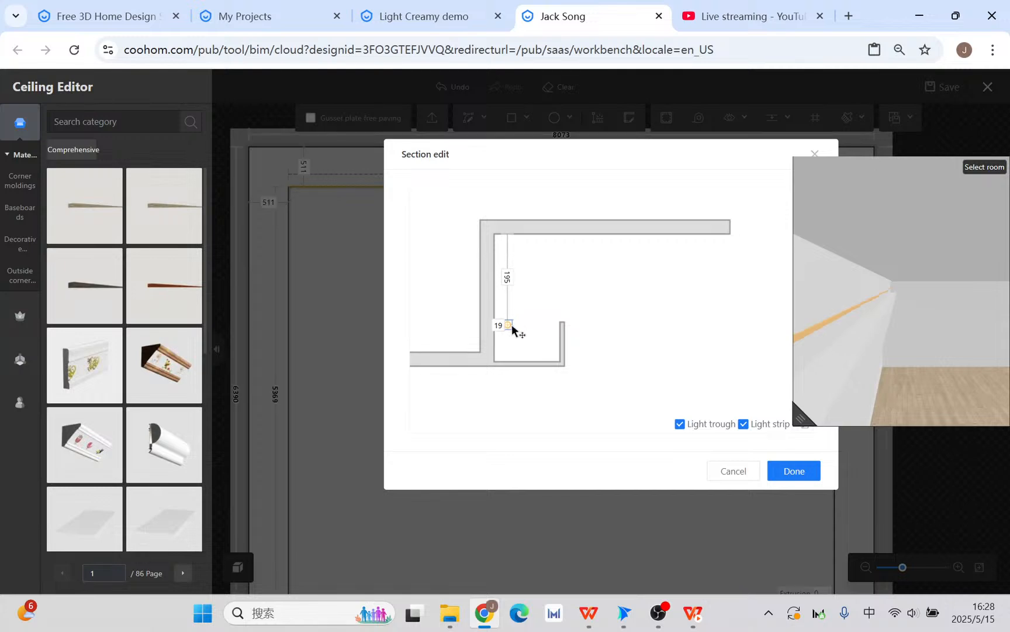
Step: Capture the section dialog, draw four red light-ray arrows from the strip side over the trough lip toward the ceiling, and confirm the capture
key(alt+a)
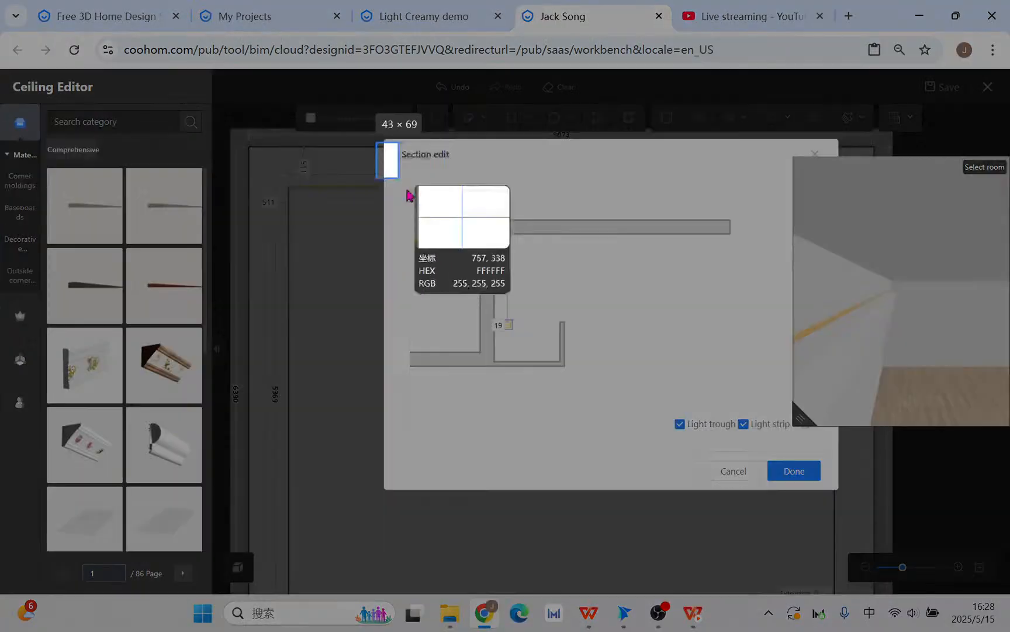
drag(376, 142, 789, 483)
click(524, 508)
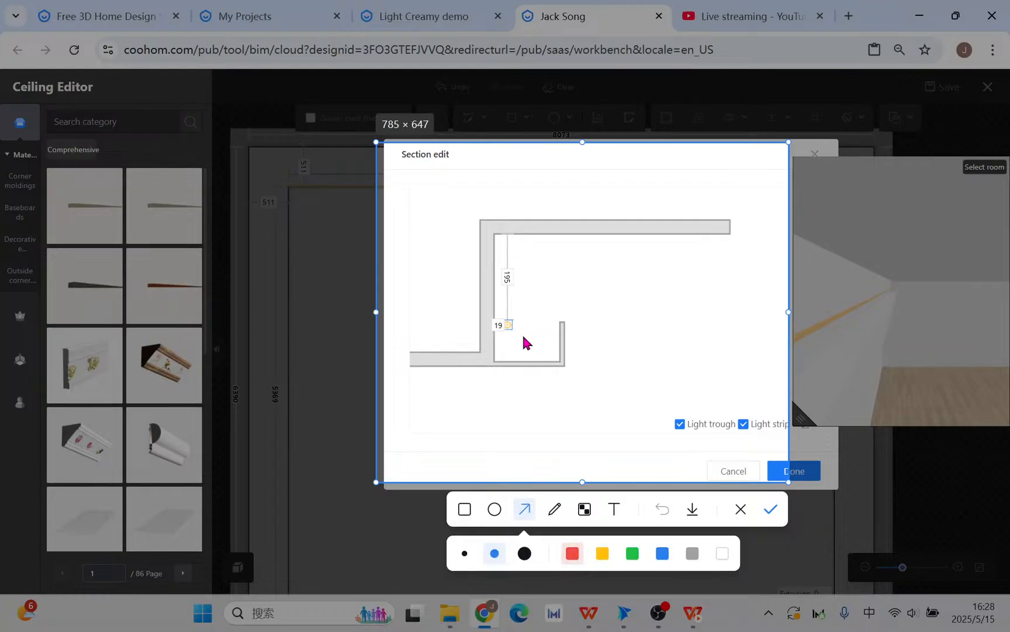
mouse_move(518, 322)
mouse_down()
mouse_move(746, 292)
mouse_move(609, 289)
mouse_move(769, 262)
mouse_up()
drag(508, 295, 754, 241)
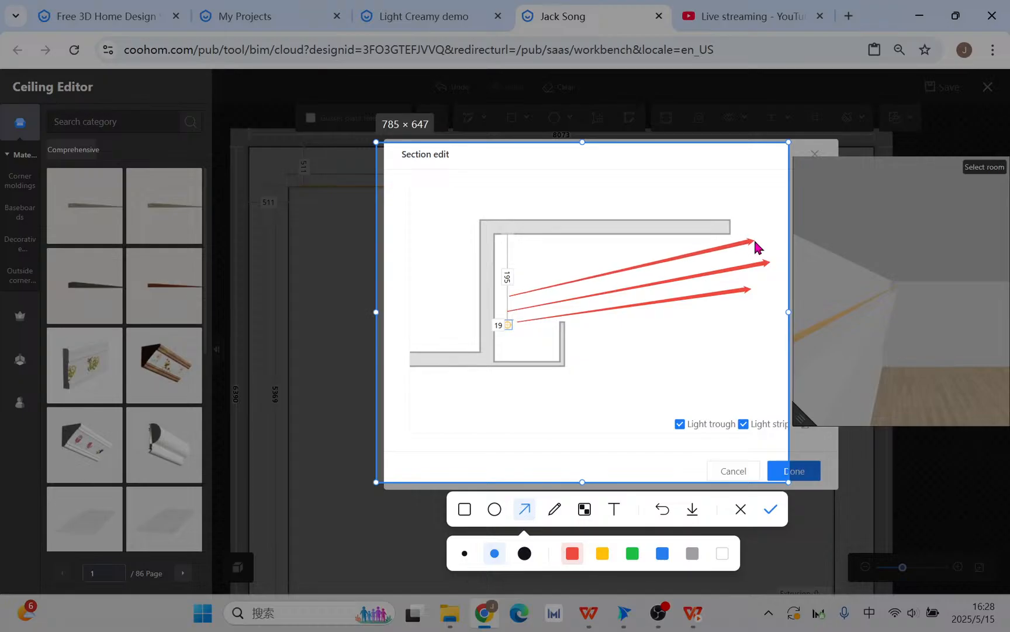
drag(510, 283, 642, 242)
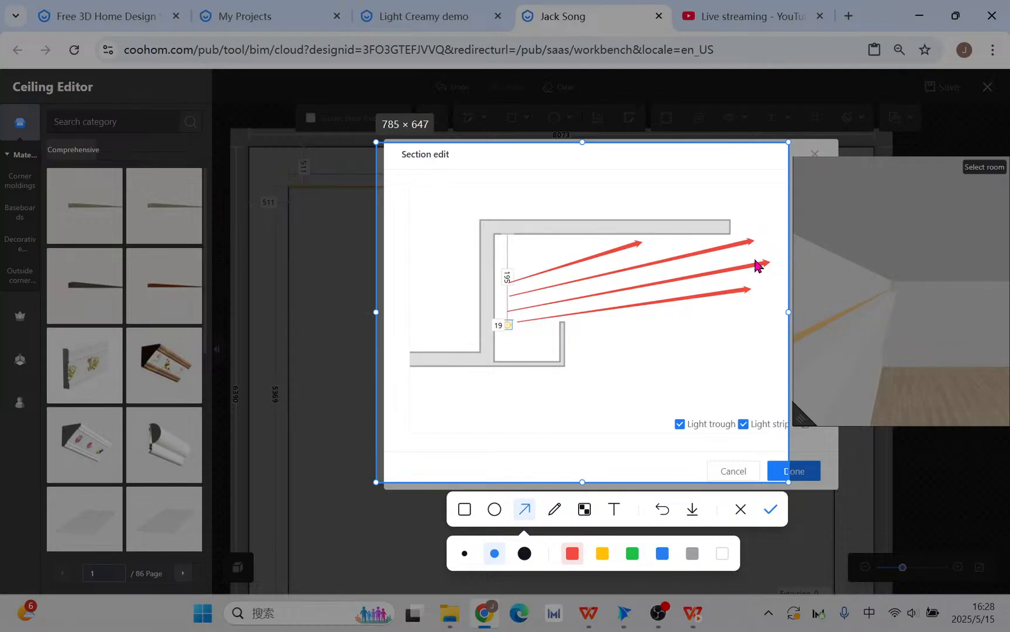
click(770, 507)
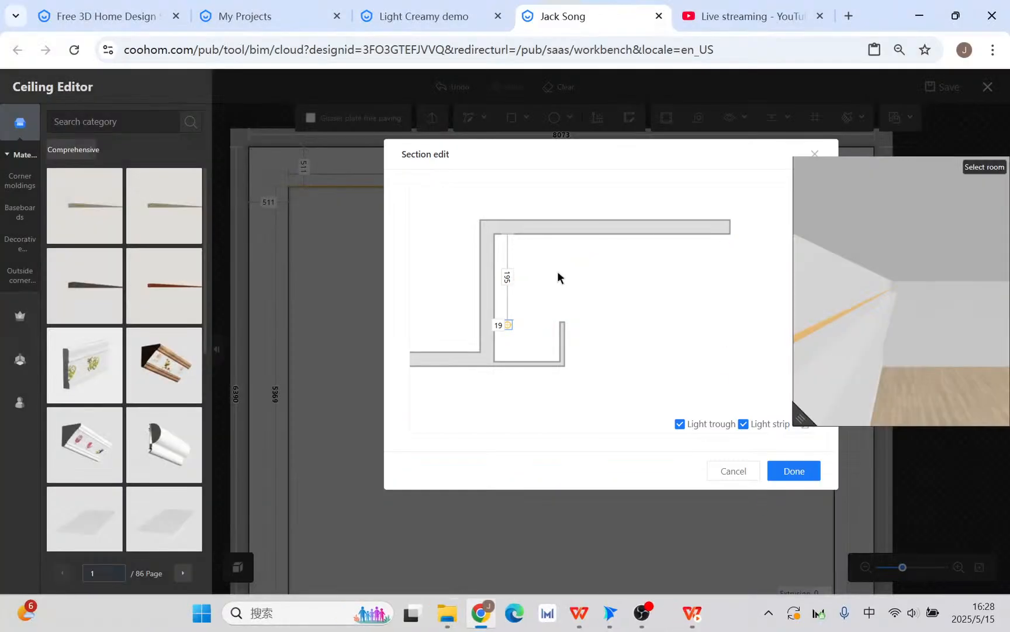
Step: Switch to the slideshow and review the slides on reversed suspended ceiling light strip control and the living room examples
click(695, 621)
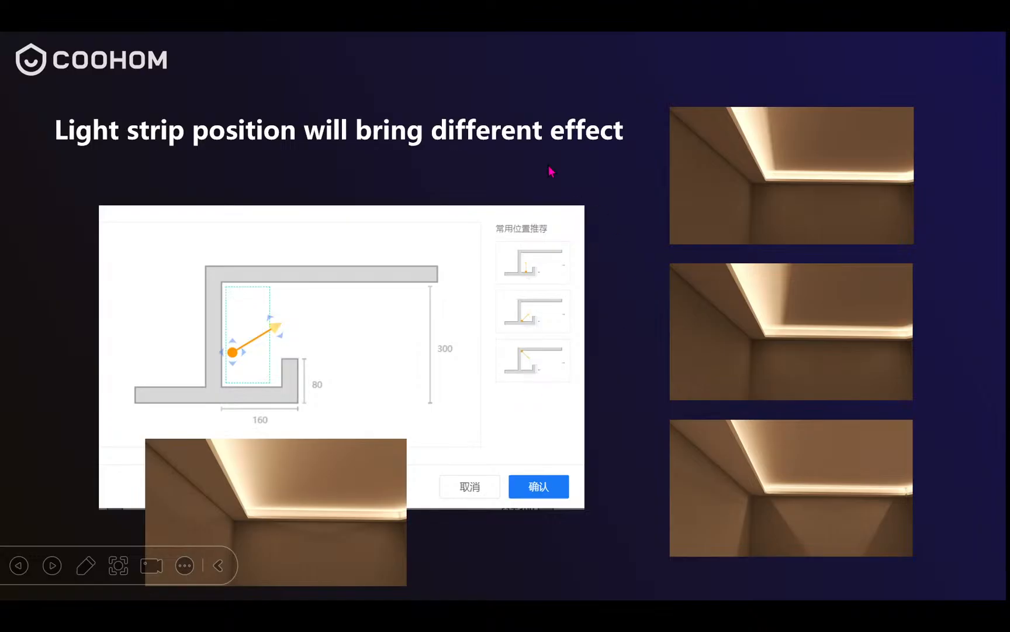
key(Right)
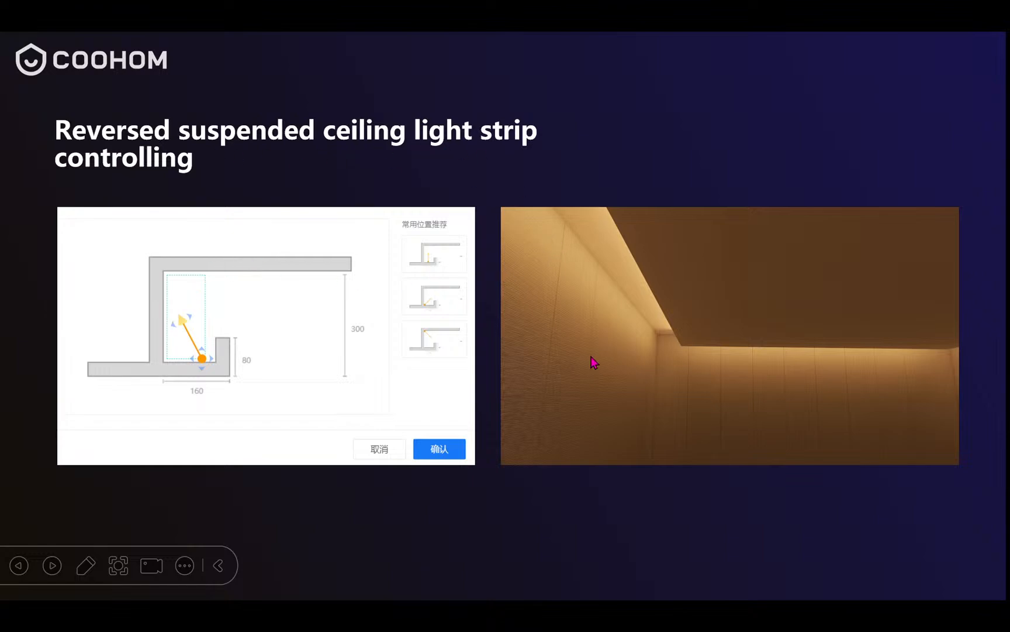
key(Right)
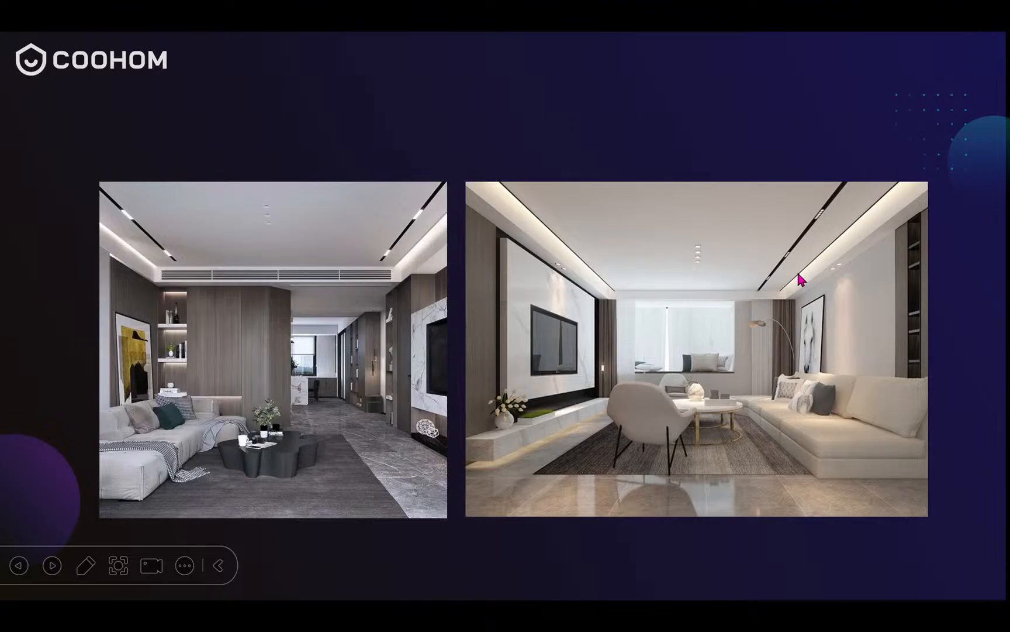
key(Right)
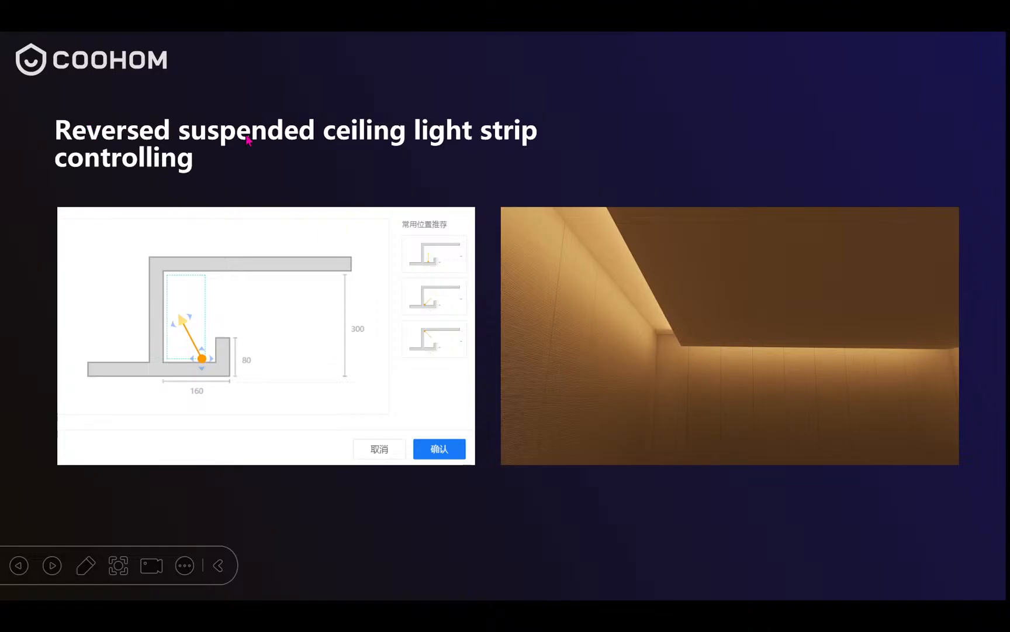
key(super+d)
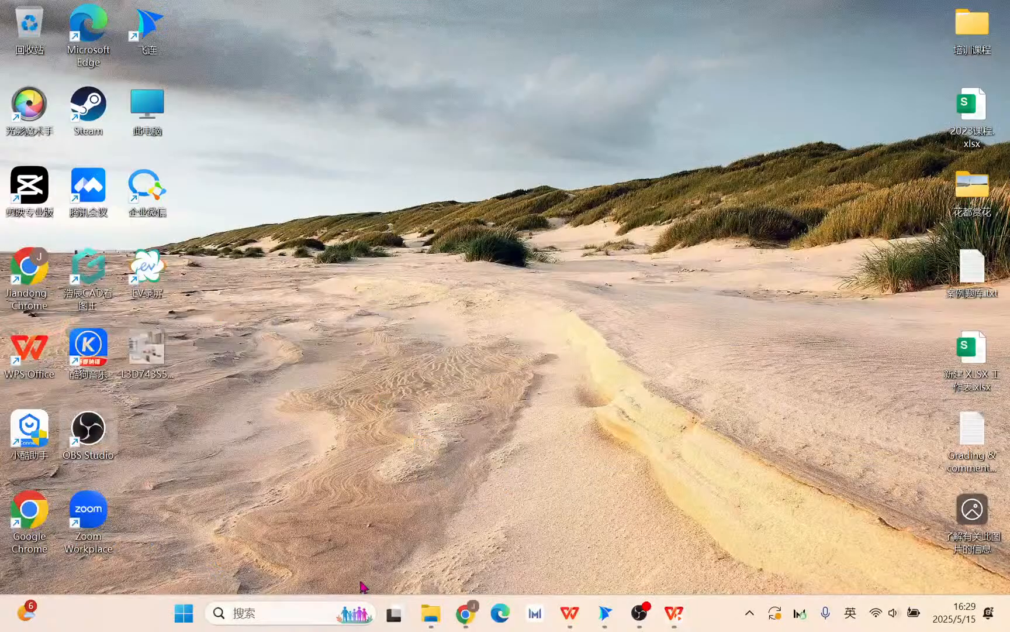
Step: Switch back to Chrome, accept the section edit and clear the existing ceiling design
click(466, 614)
click(794, 471)
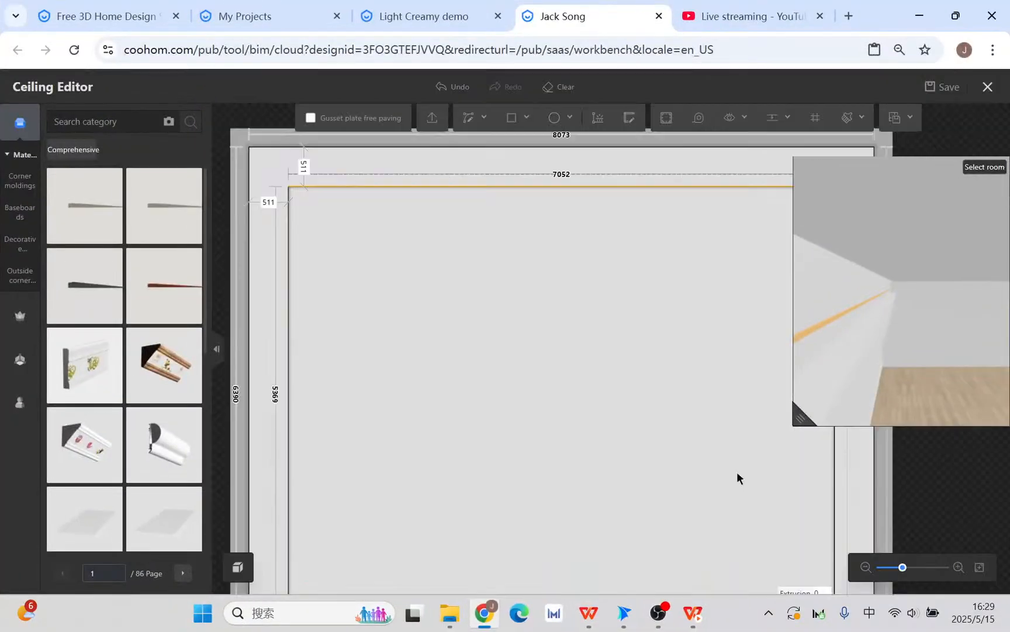
click(558, 97)
scroll(709, 363, down, 2)
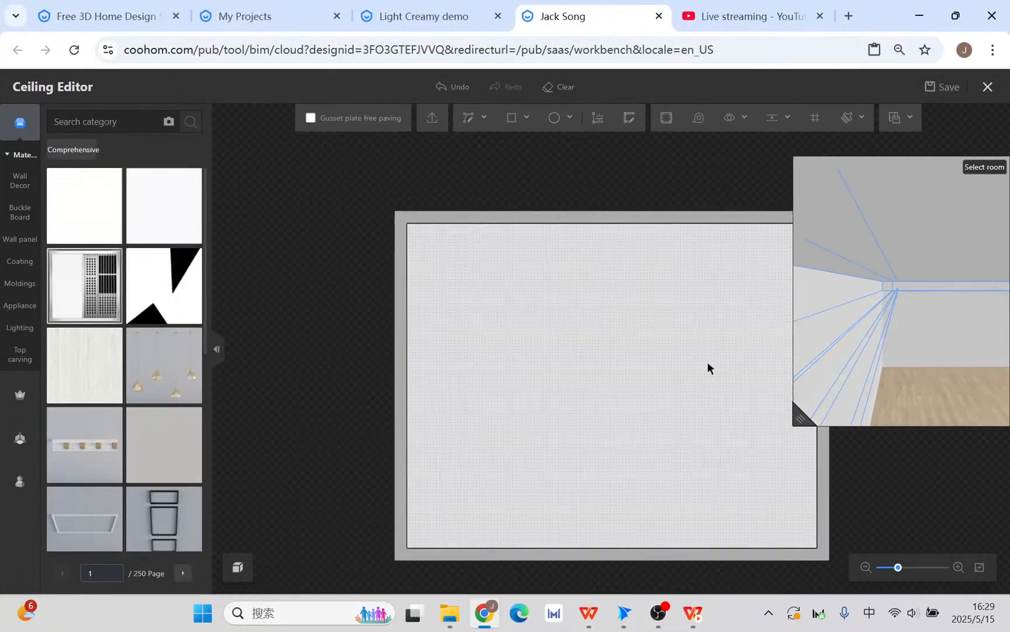
Step: Try an inner outline offset about 445 mm inward from the ceiling edges
drag(643, 479, 410, 389)
drag(468, 376, 544, 417)
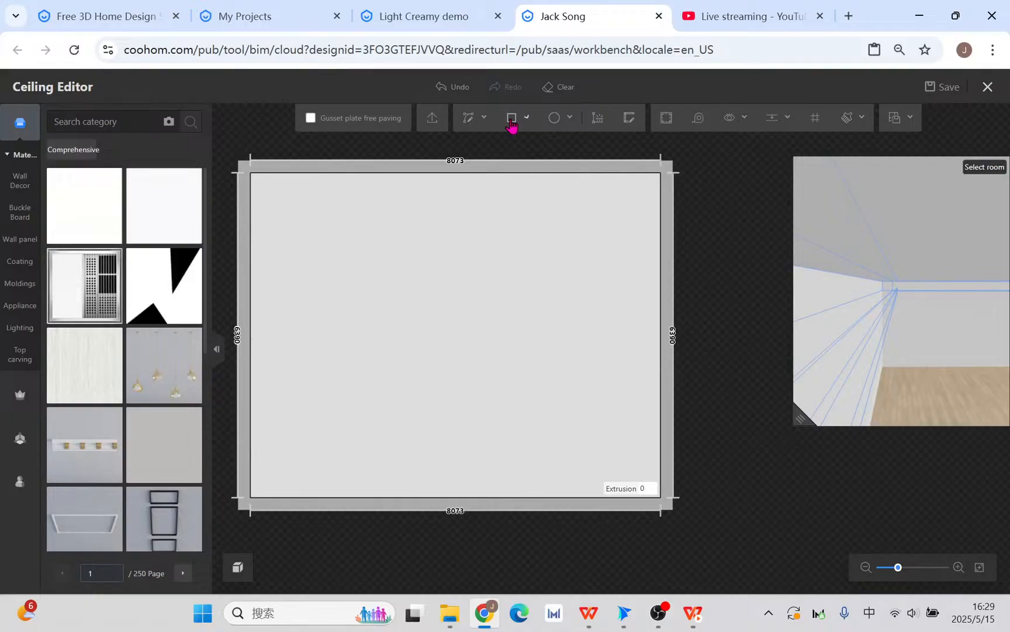
click(667, 117)
click(500, 332)
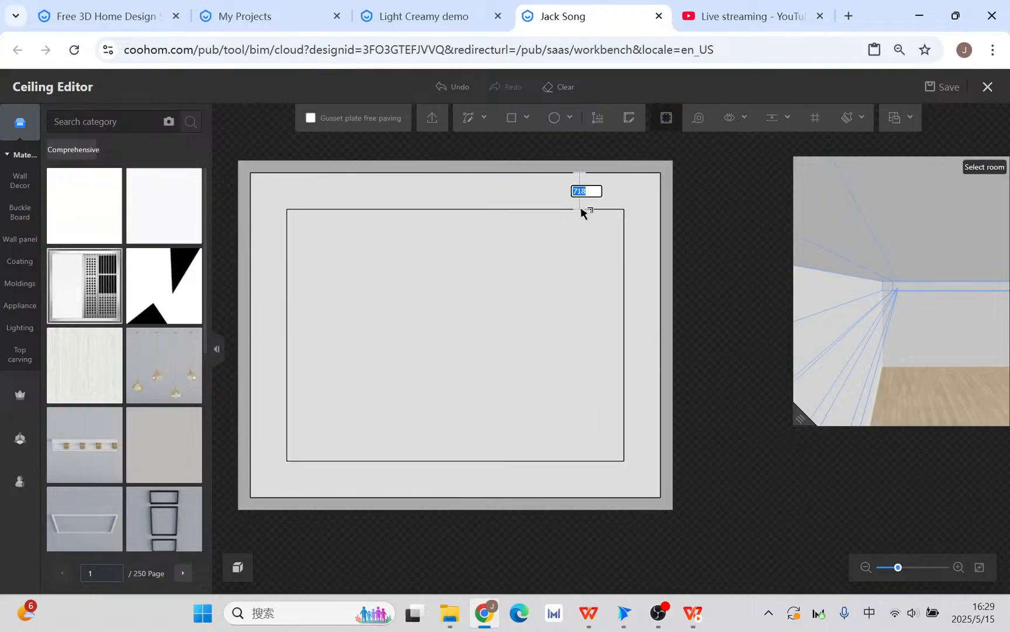
click(591, 196)
right_click(711, 283)
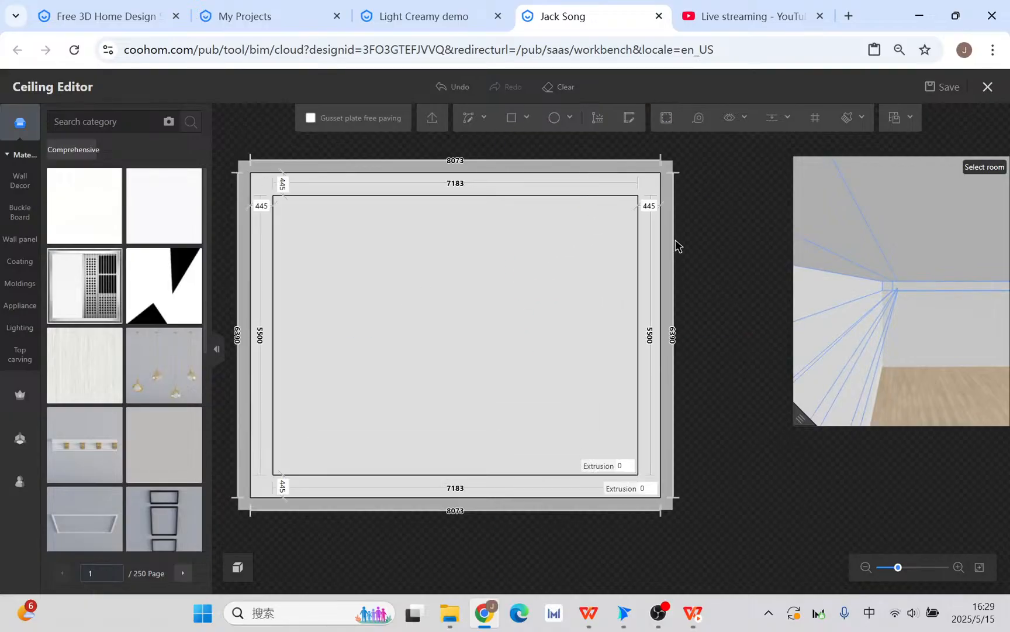
Step: Set the inner ceiling area's extrusion to 300 and enlarge the 3D preview
click(615, 440)
click(617, 467)
text(3)
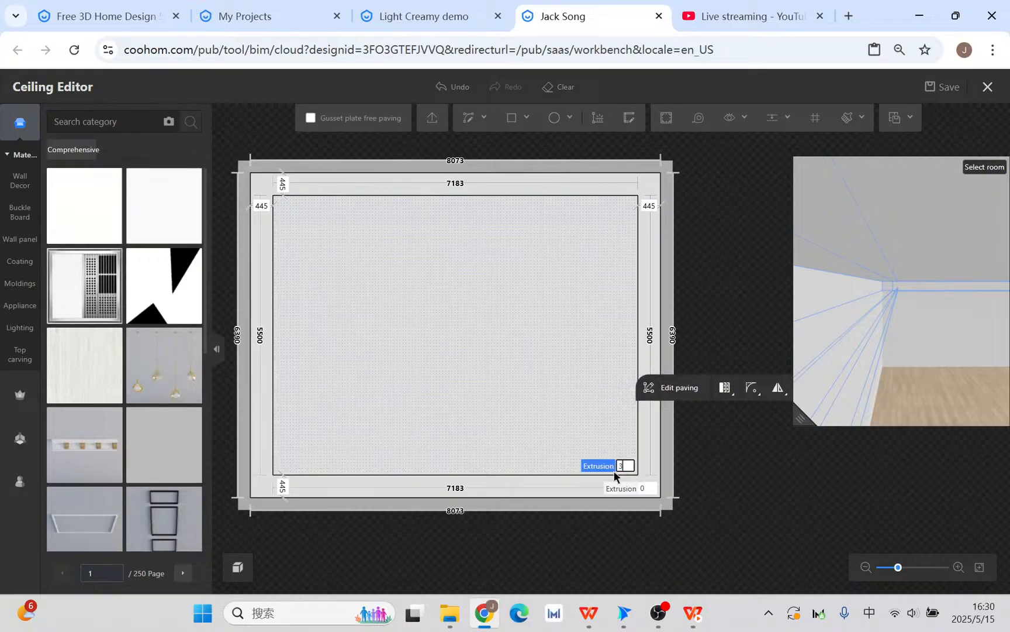
text(00)
key(Return)
drag(801, 419, 637, 505)
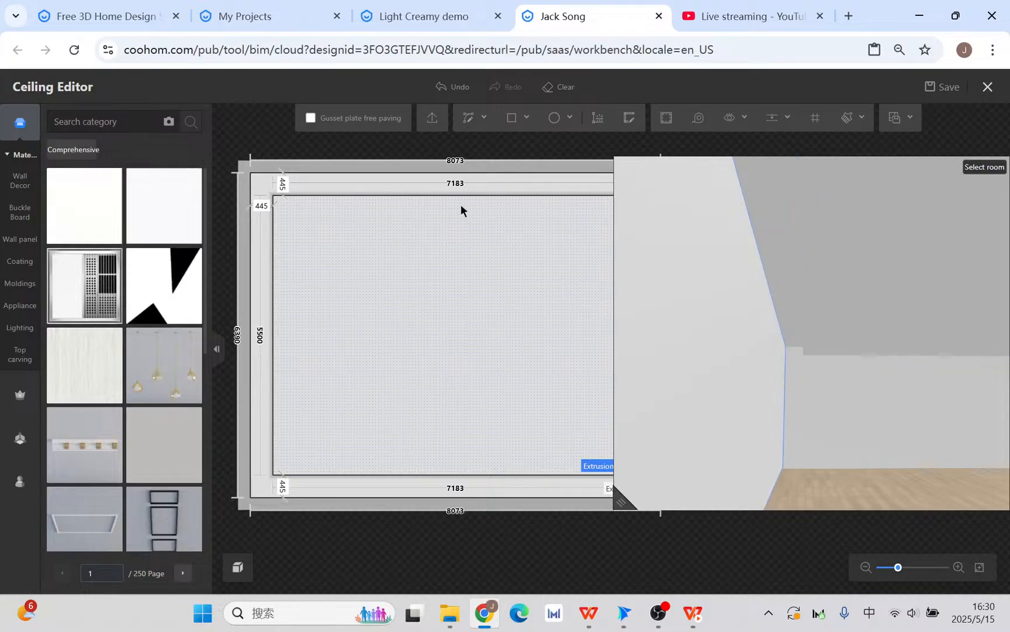
Step: Shrink the 3D preview and undo the inner area's extrusion and its offset outline
click(426, 192)
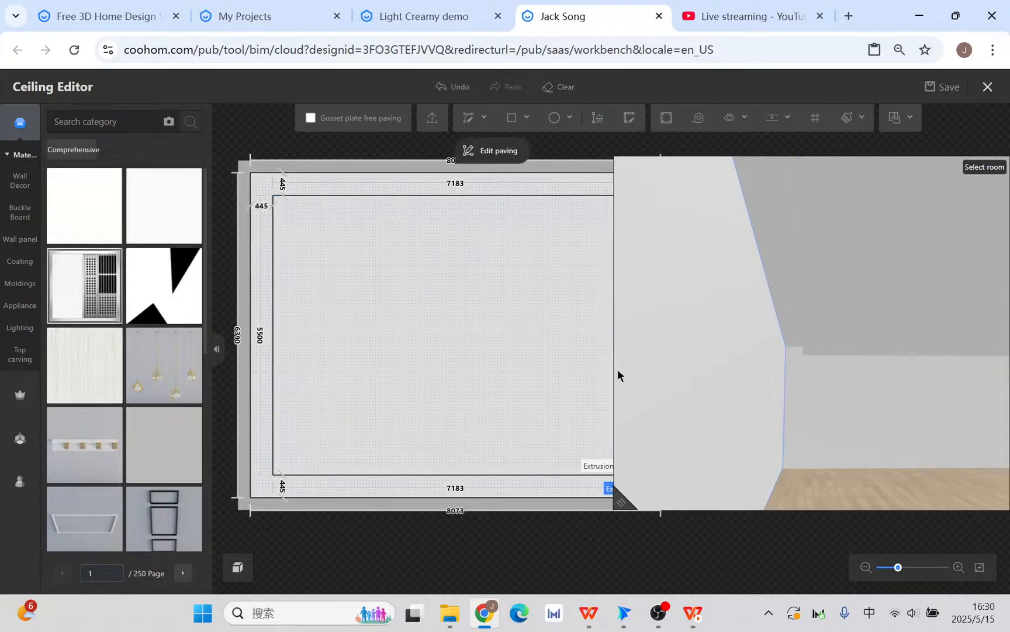
drag(629, 504, 729, 483)
click(459, 87)
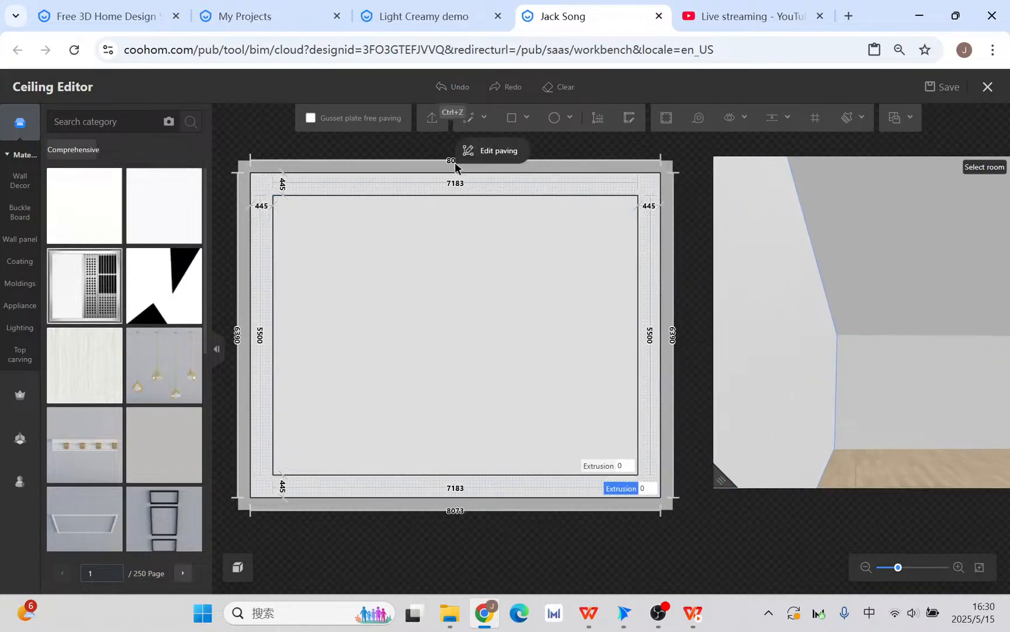
click(454, 86)
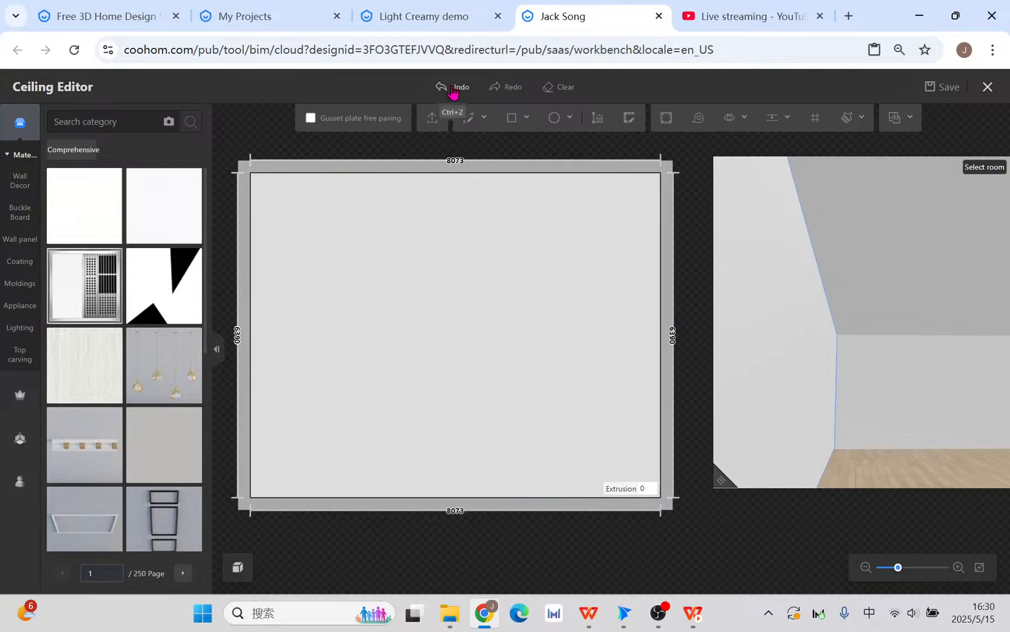
Step: Create an inner outline offset 200 mm inward from the ceiling edges
click(676, 119)
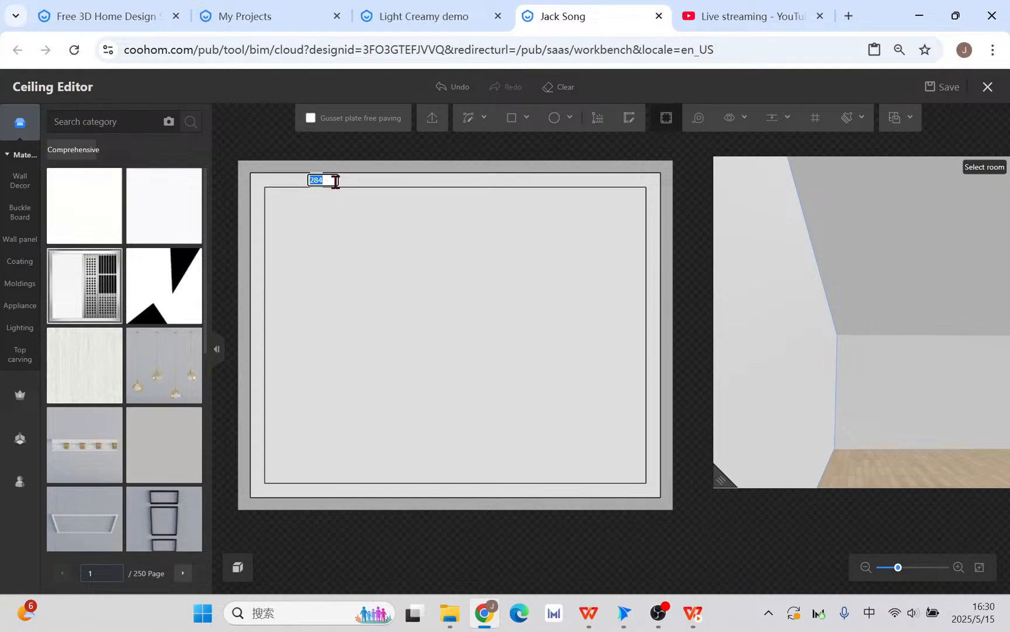
text(184)
key(Return)
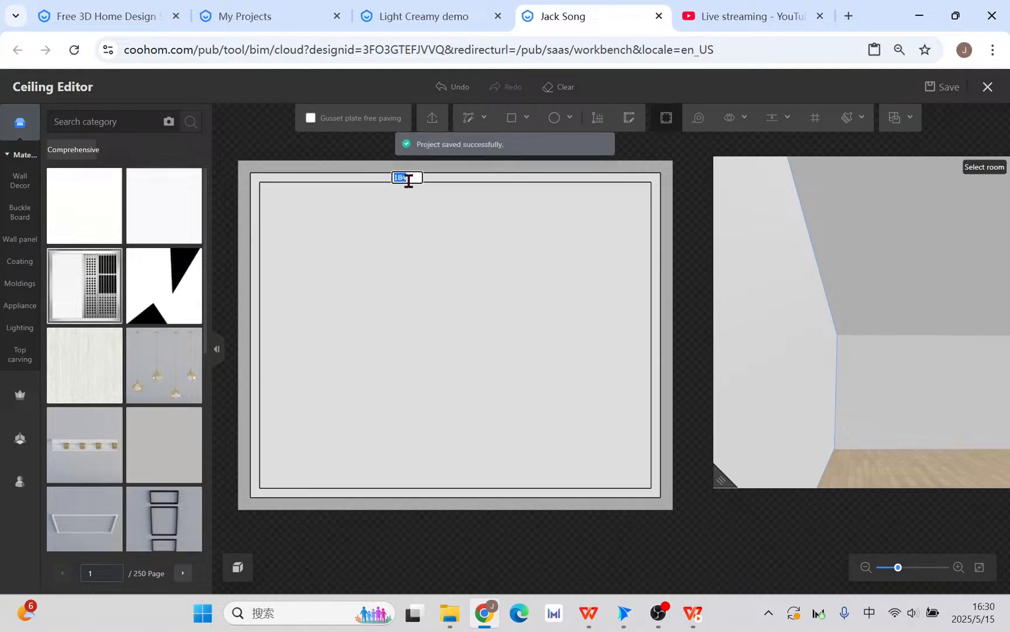
drag(408, 182, 386, 196)
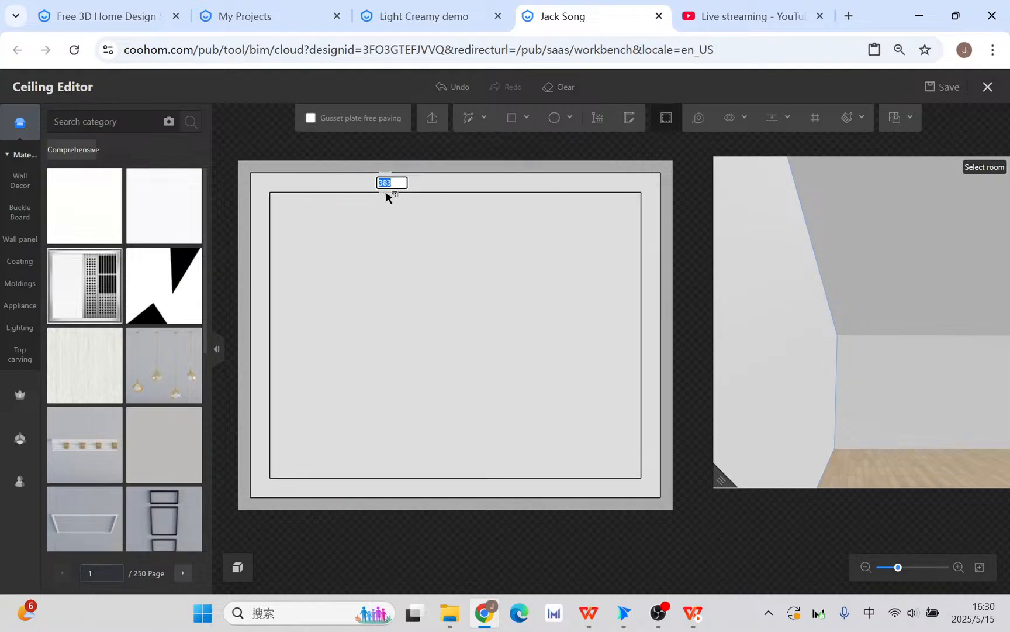
key(Return)
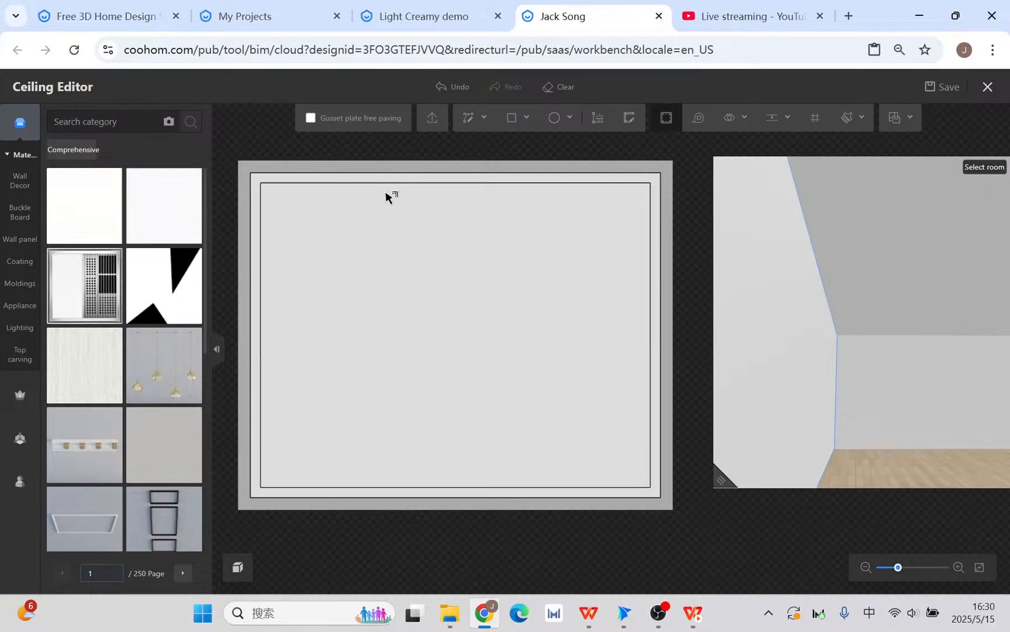
key(Escape)
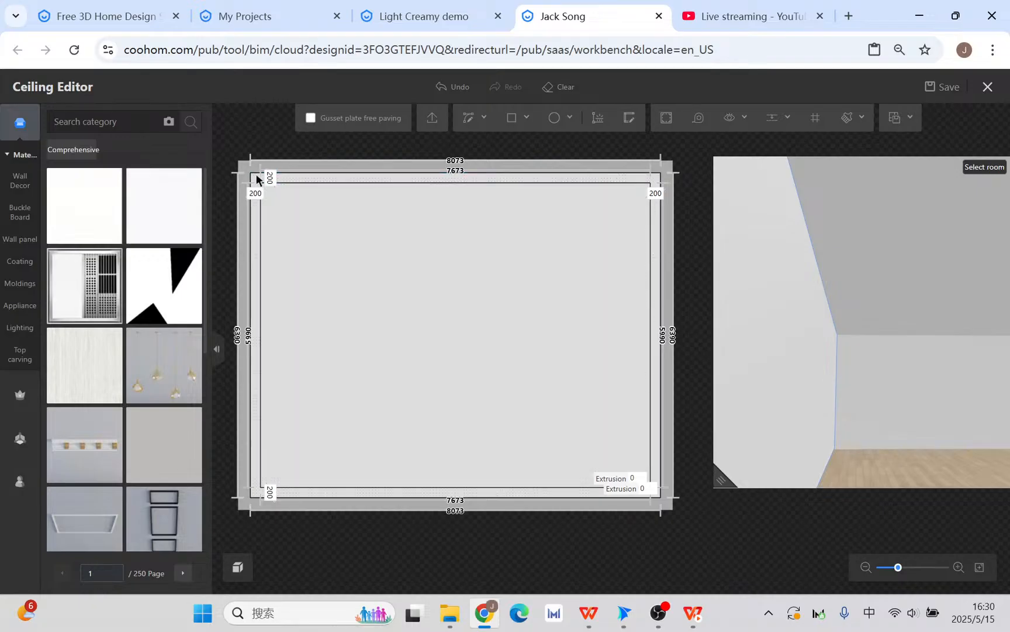
Step: Set the inner ceiling area's extrusion to 300
click(636, 479)
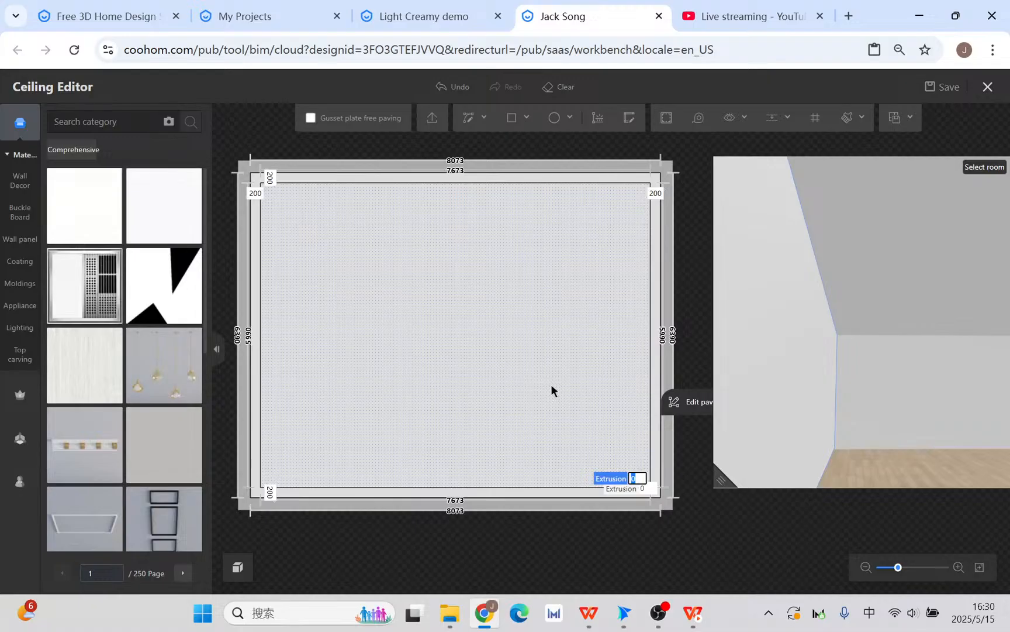
text(300)
key(Return)
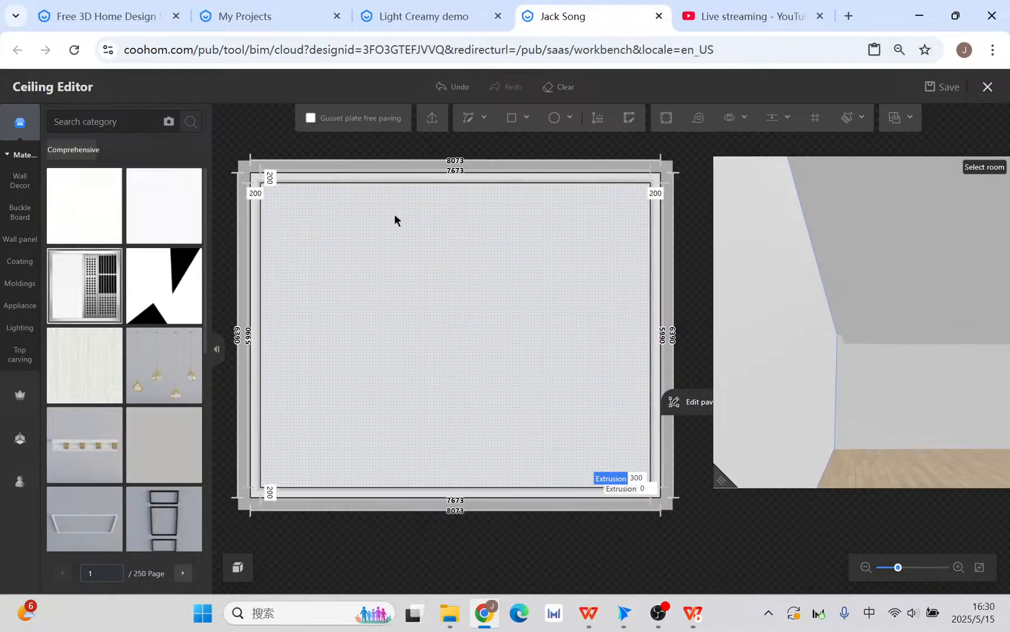
Step: Add an indented lamp belt with a warm orange light strip to the inner ceiling outline's upper edge
click(402, 182)
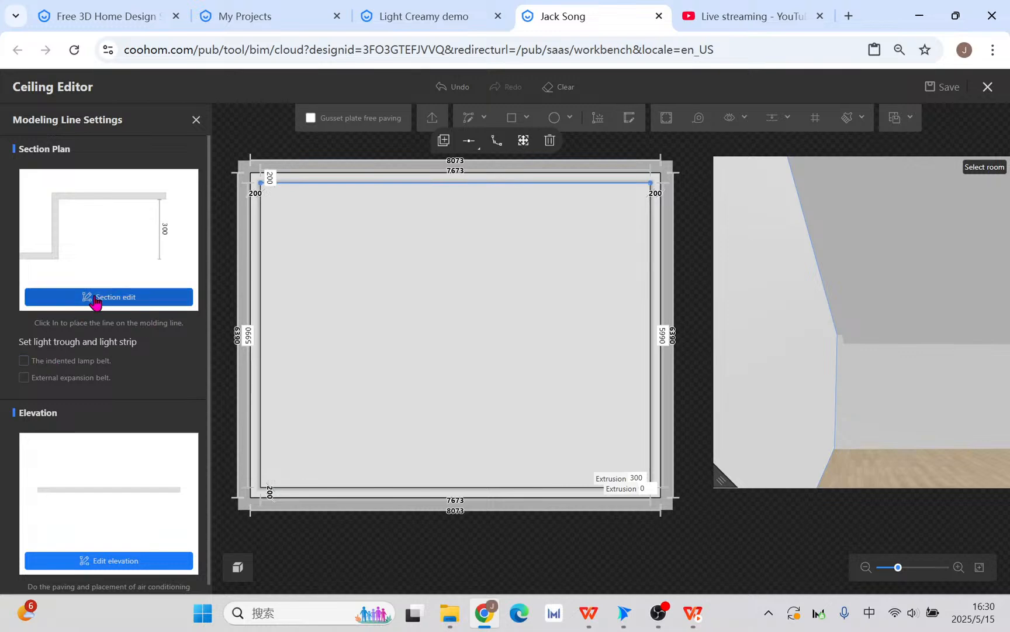
click(24, 361)
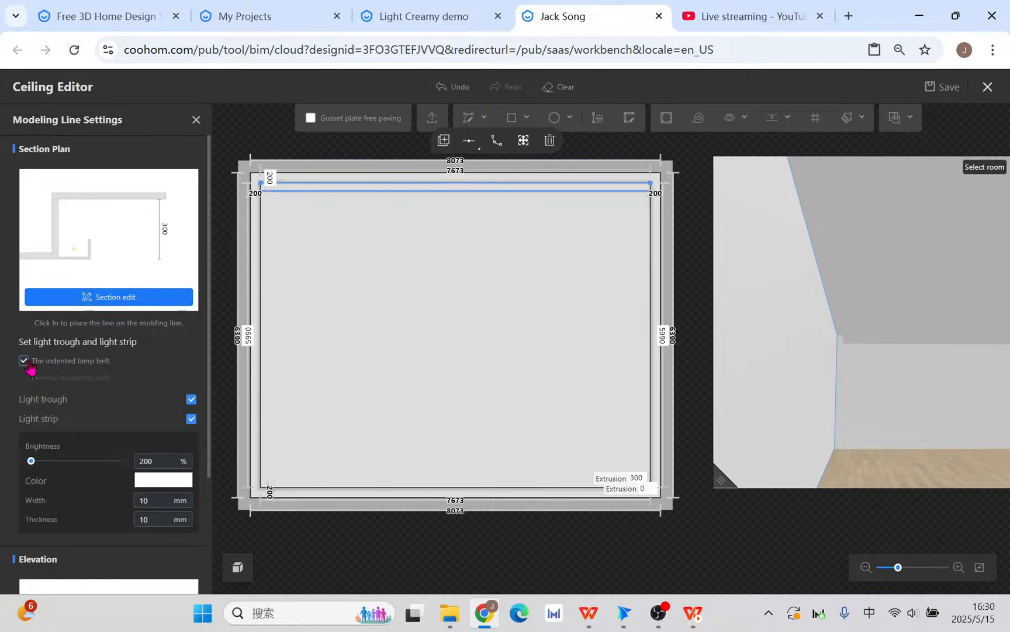
click(140, 480)
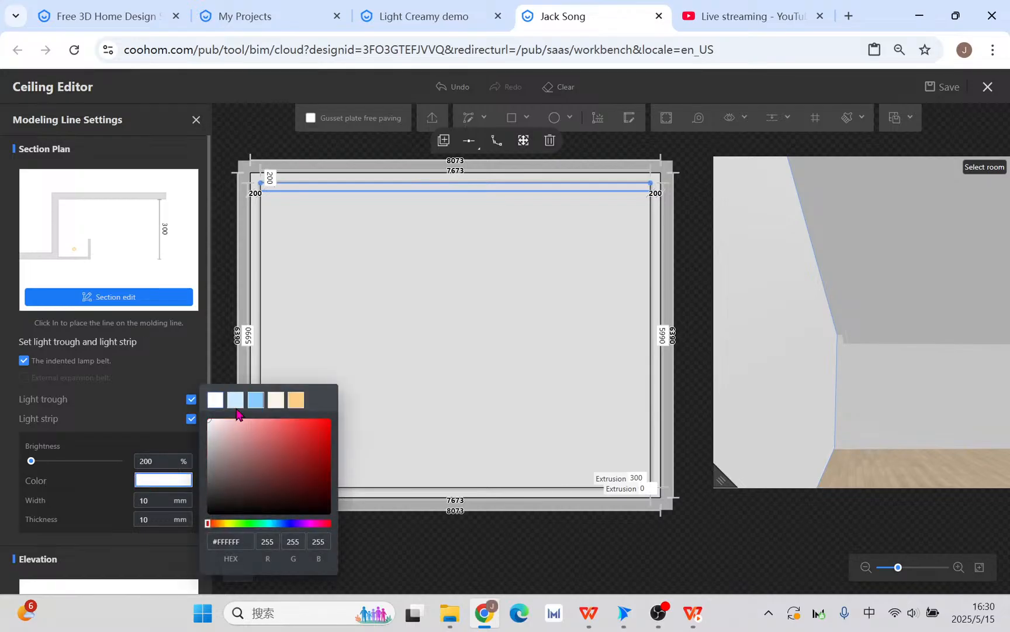
click(295, 400)
Step: Open the edge's section for editing, shift the light strip toward the trough's lip, and set the lip height to 60
click(107, 297)
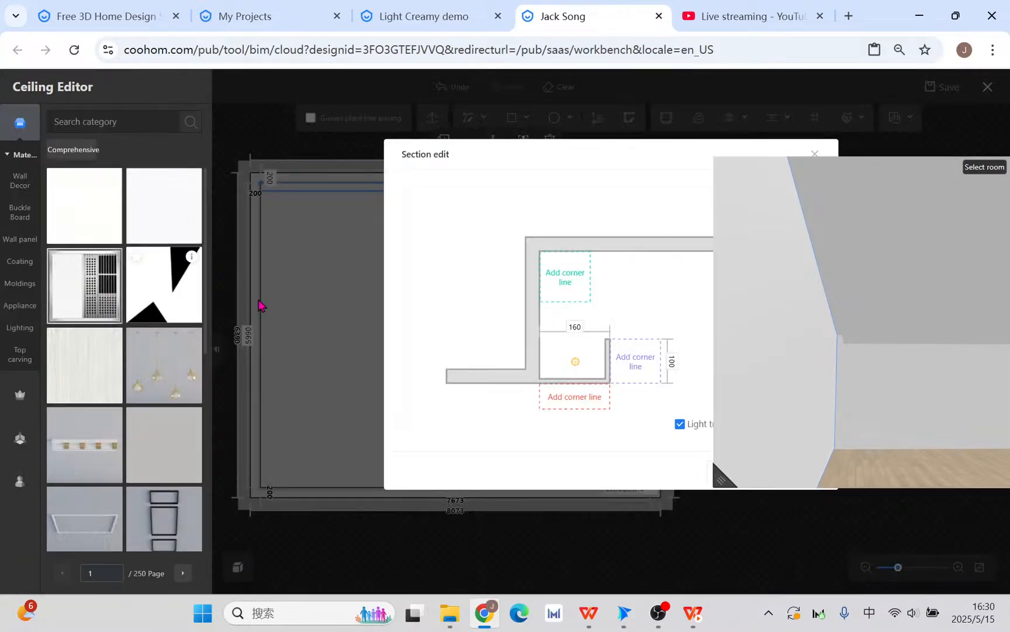
click(672, 362)
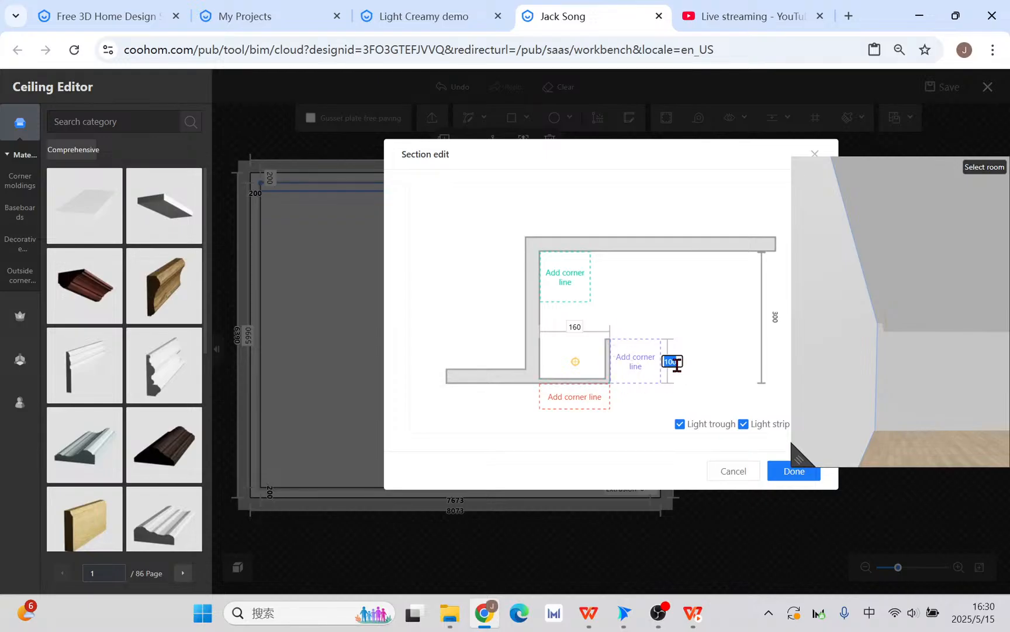
drag(576, 359, 598, 368)
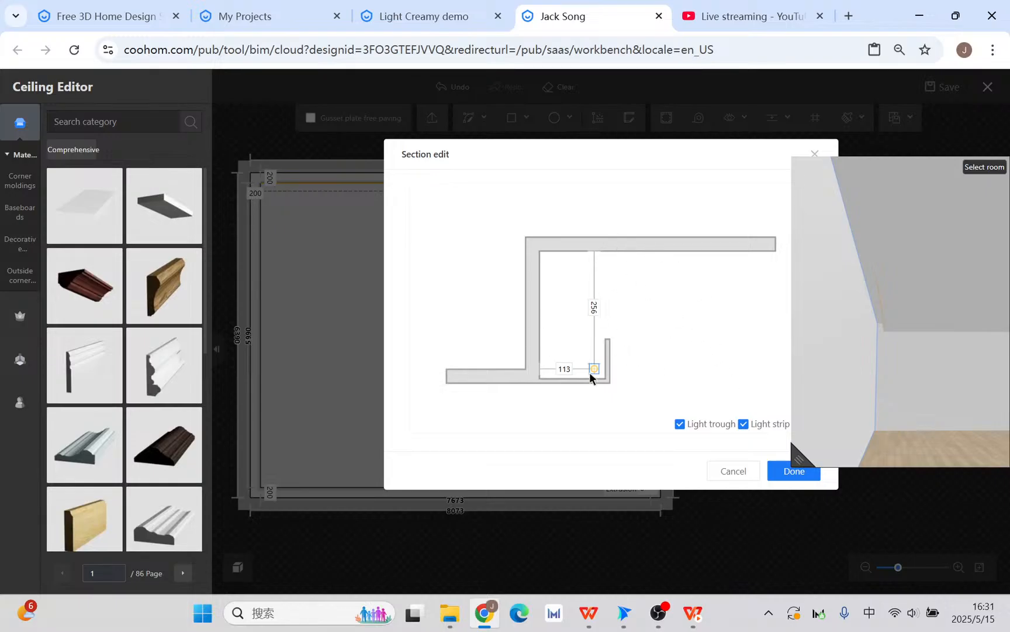
drag(592, 369, 591, 361)
click(635, 359)
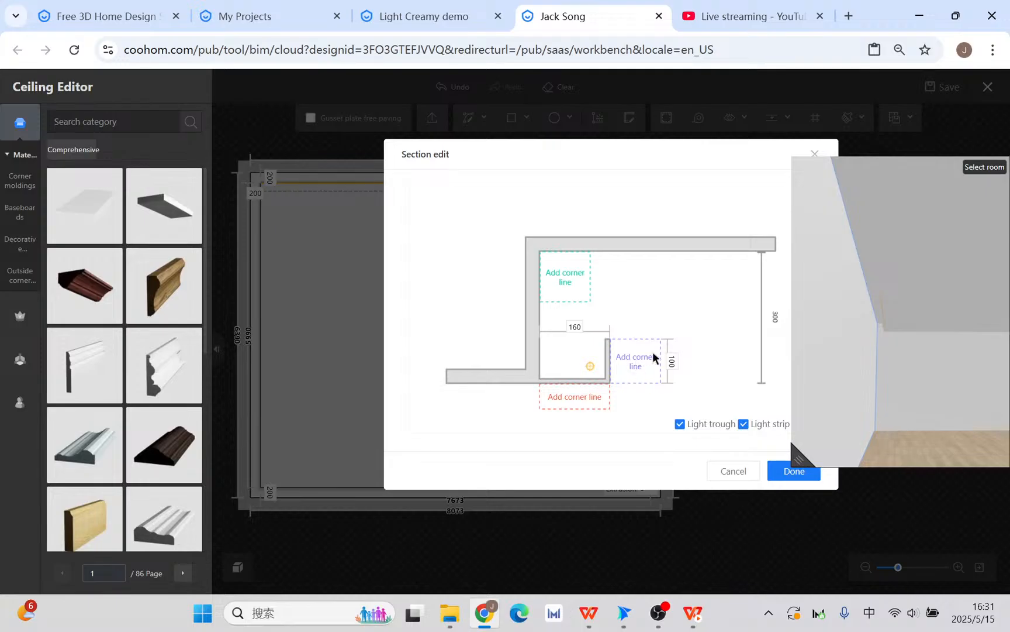
click(672, 361)
key(Return)
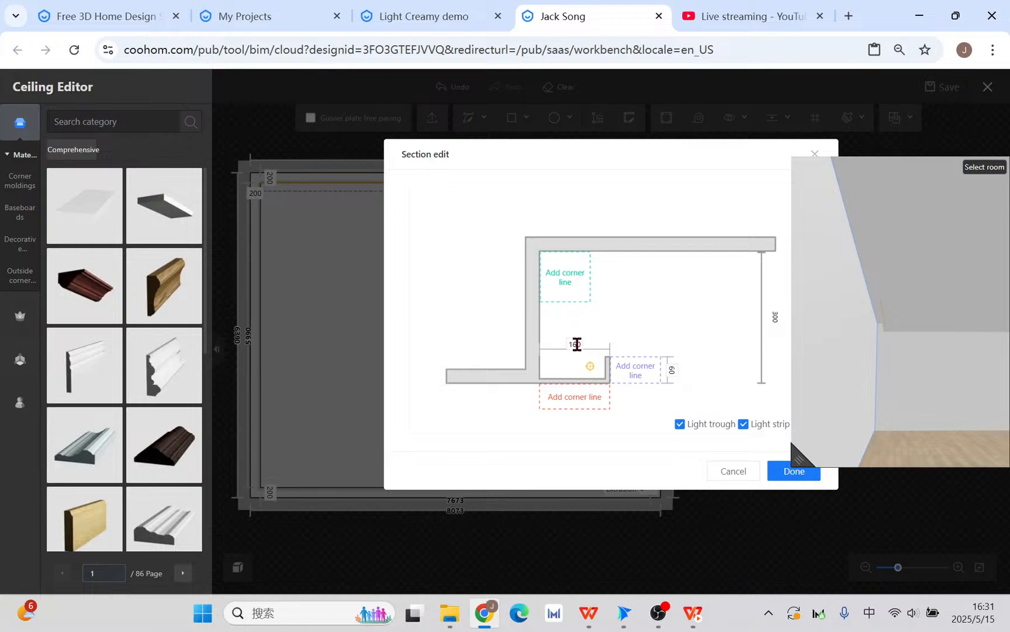
Step: Set the light trough's width to 120 and shift the light strip closer to the trough's lip
click(575, 344)
text(120)
key(Return)
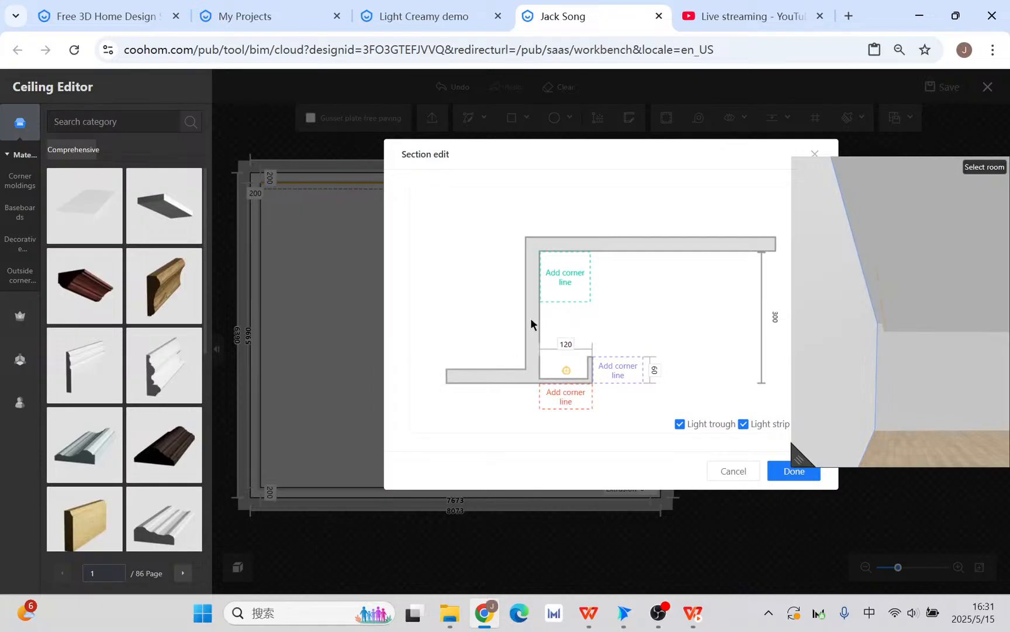
drag(570, 374, 579, 372)
Step: Browse the corner moldings for a curved profile that suits the recess's upper corner
click(23, 190)
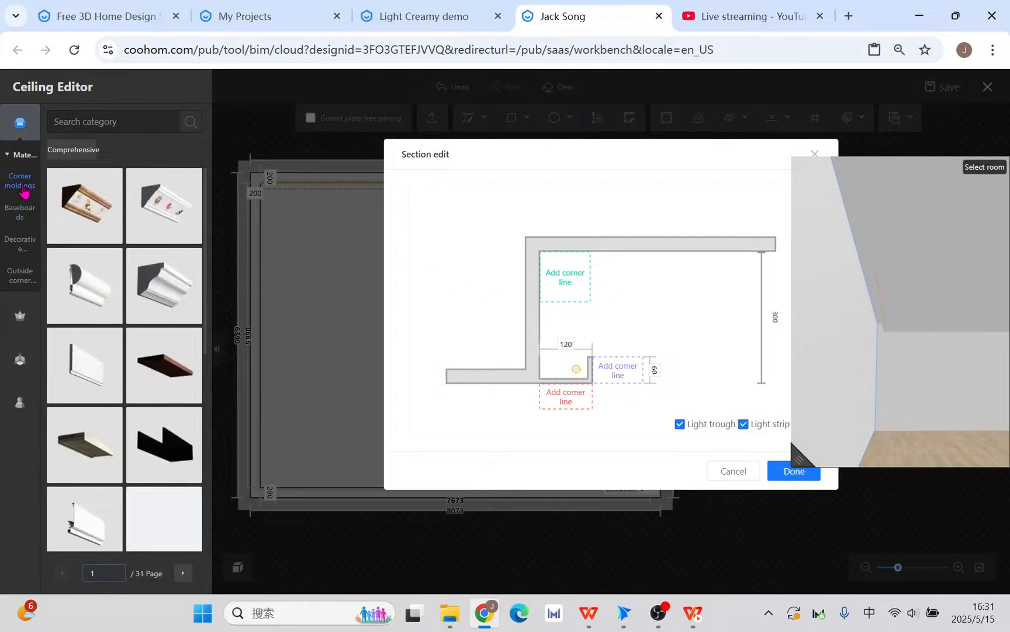
scroll(104, 405, down, 10)
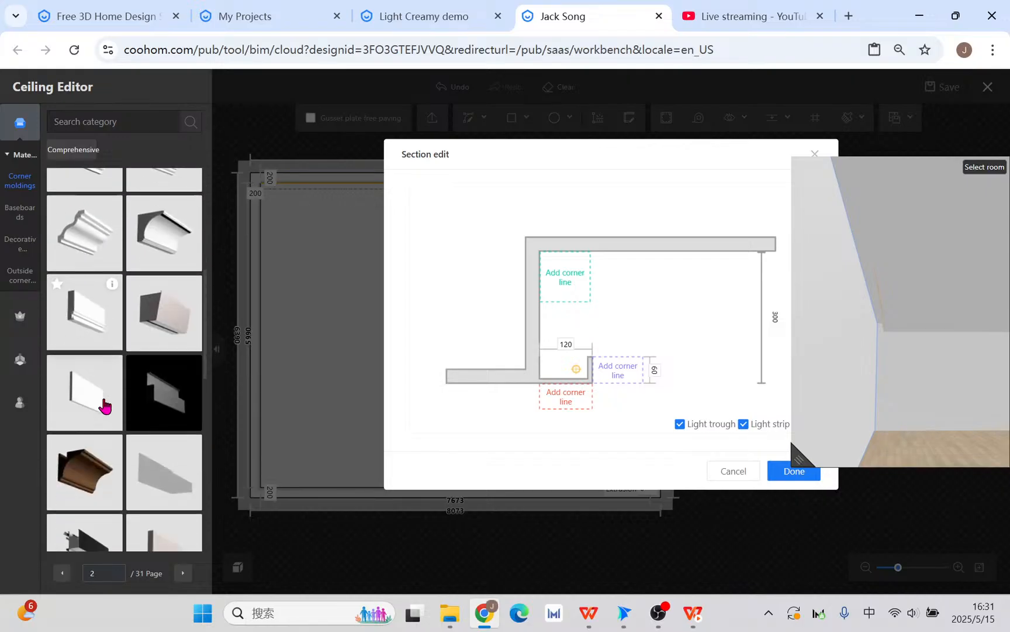
scroll(104, 404, down, 12)
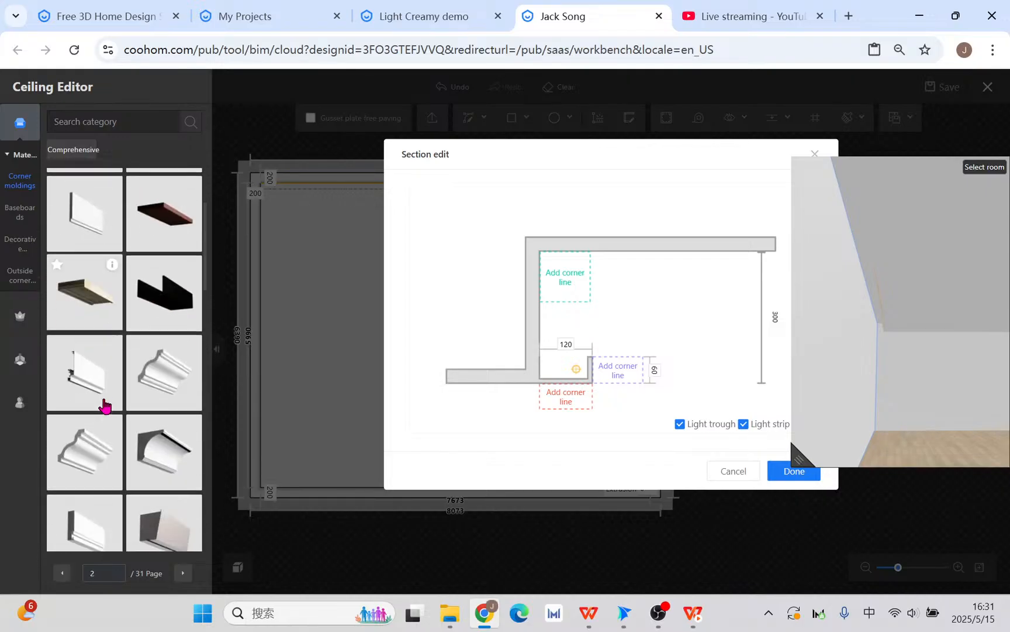
scroll(104, 404, down, 12)
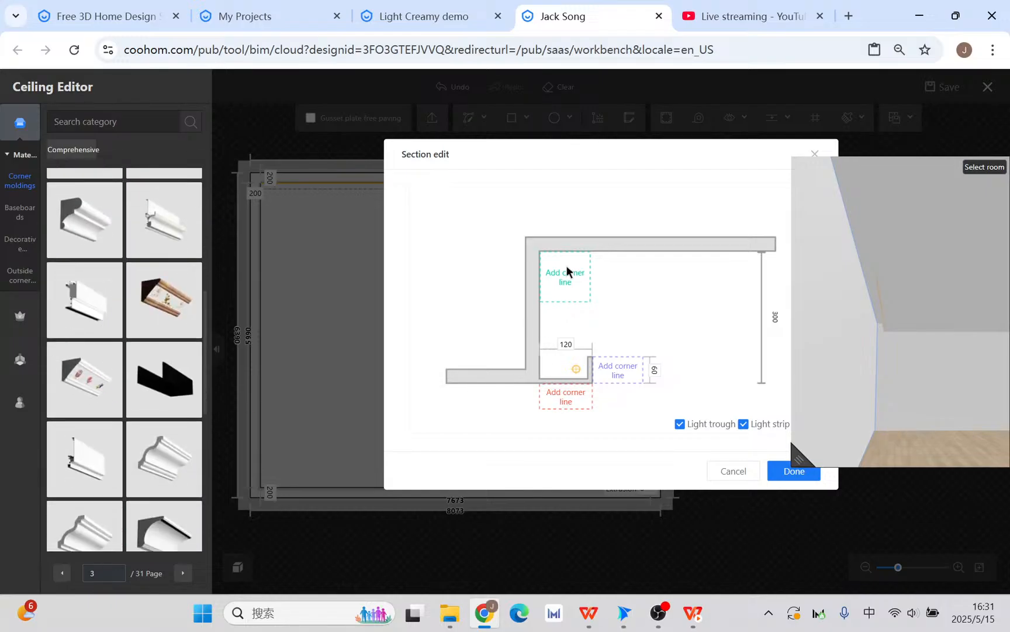
scroll(164, 476, down, 12)
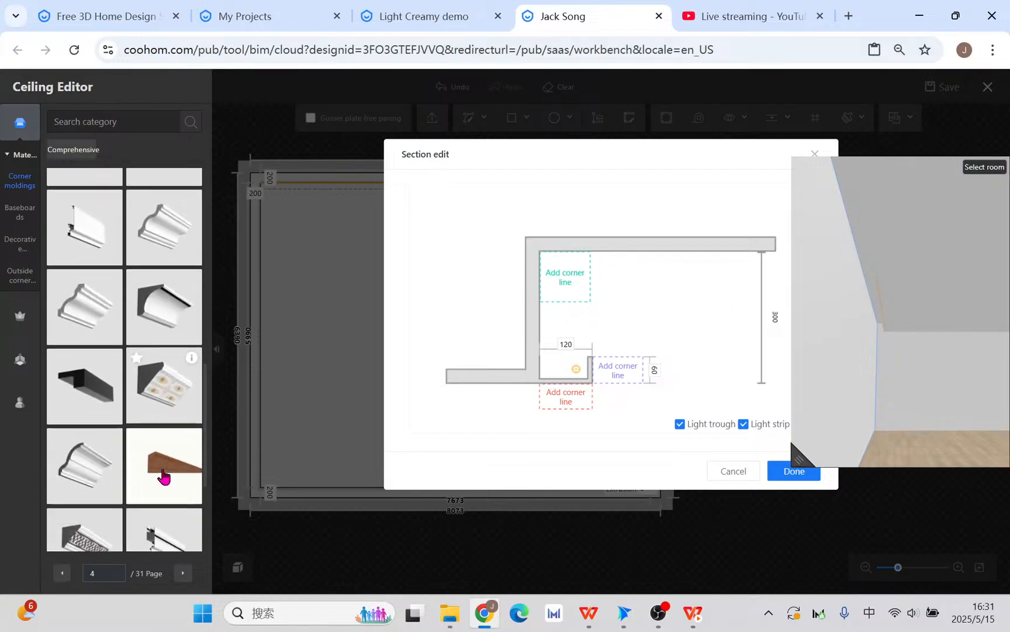
scroll(164, 477, down, 8)
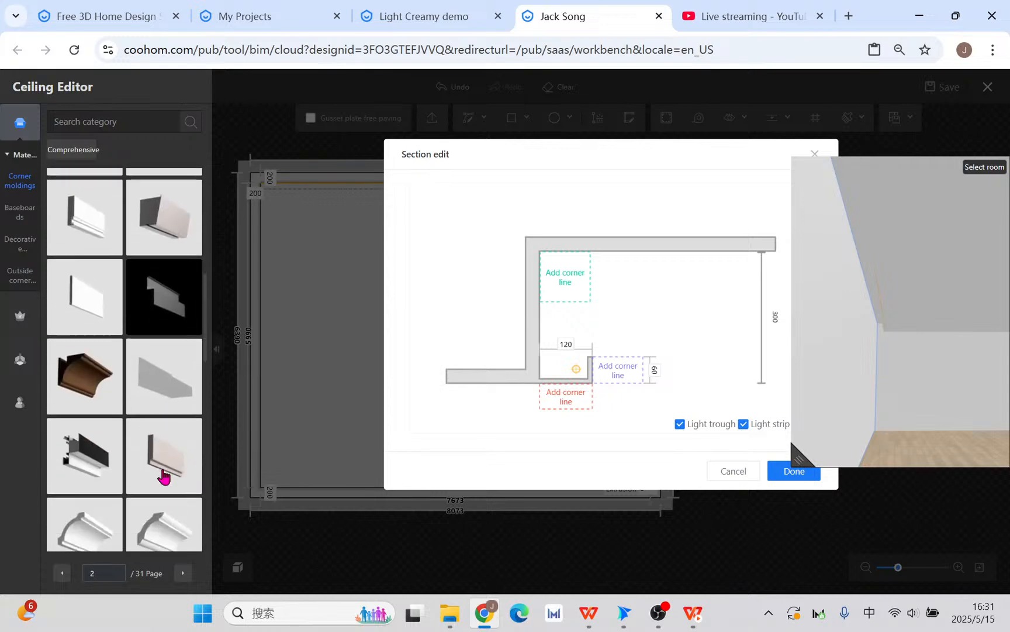
scroll(164, 476, down, 8)
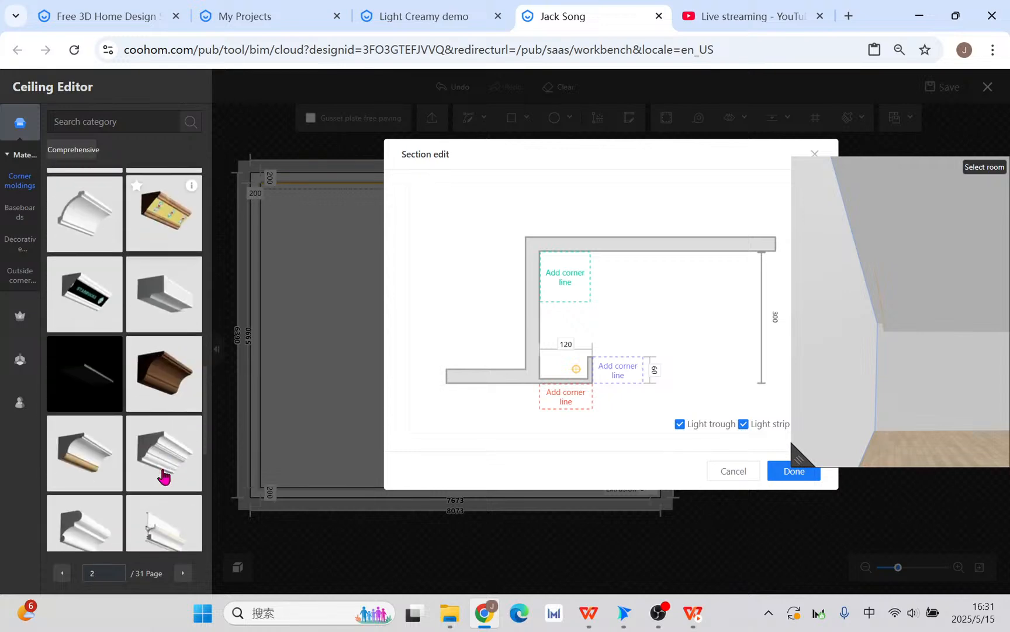
scroll(164, 477, down, 8)
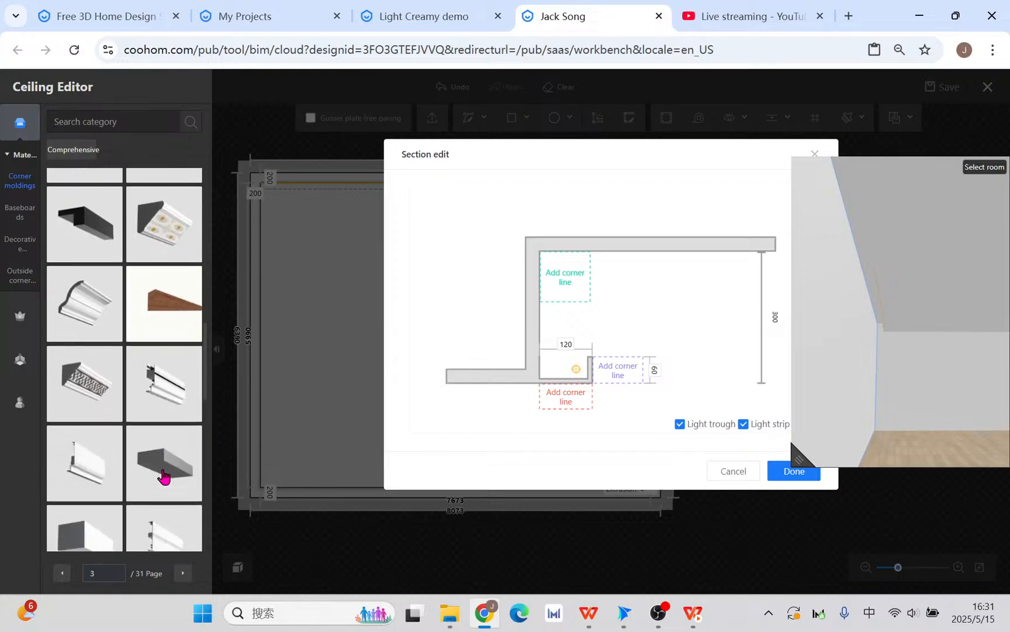
scroll(164, 477, down, 6)
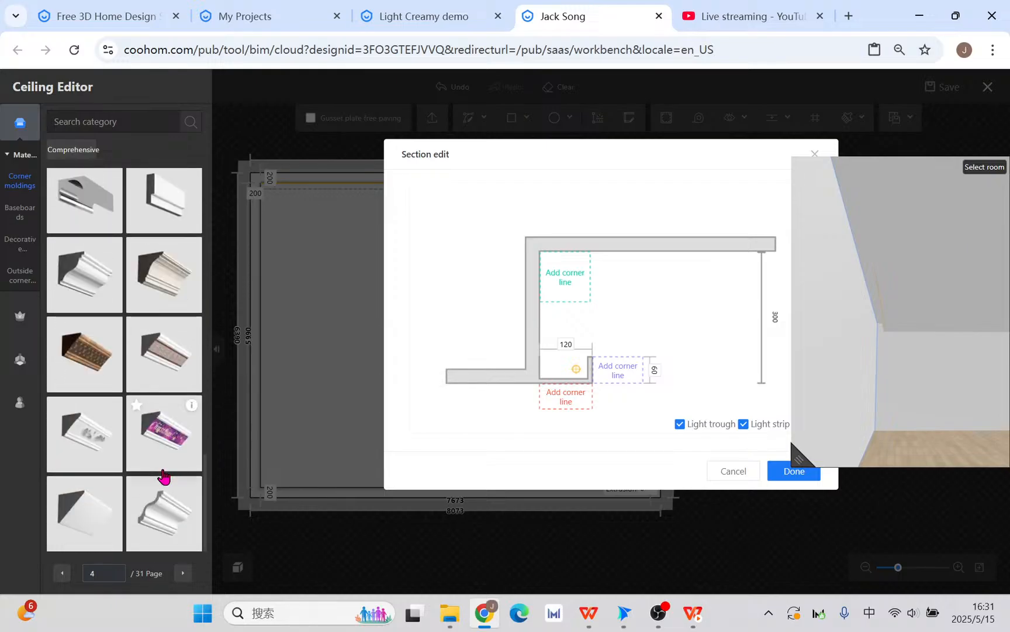
Step: Search the corner moldings for "arc" and add the concave arc molding to the recess's upper inner corner
click(19, 193)
click(101, 121)
text(arc)
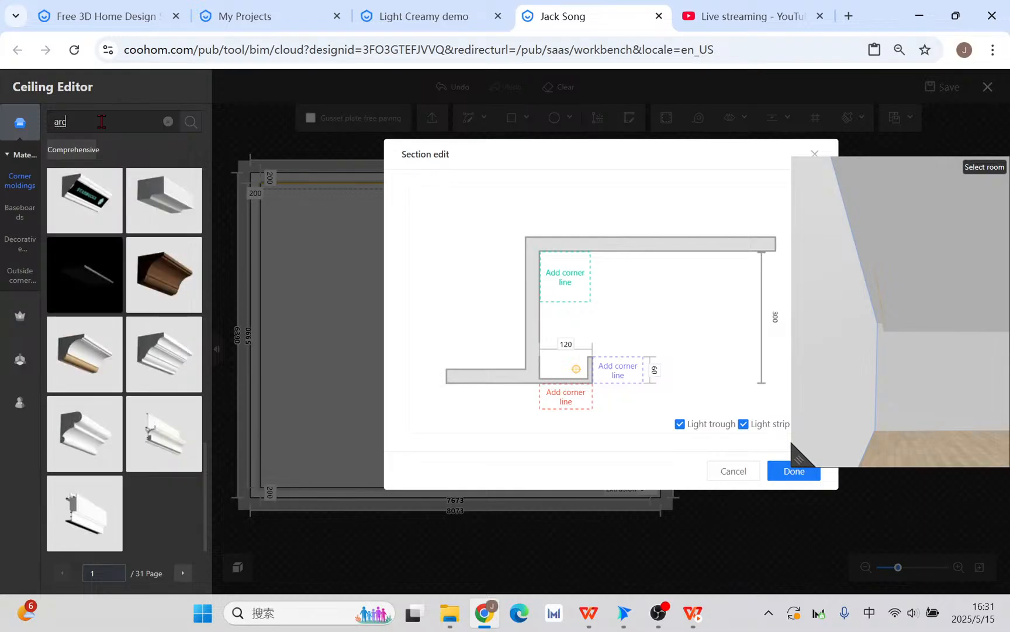
click(189, 123)
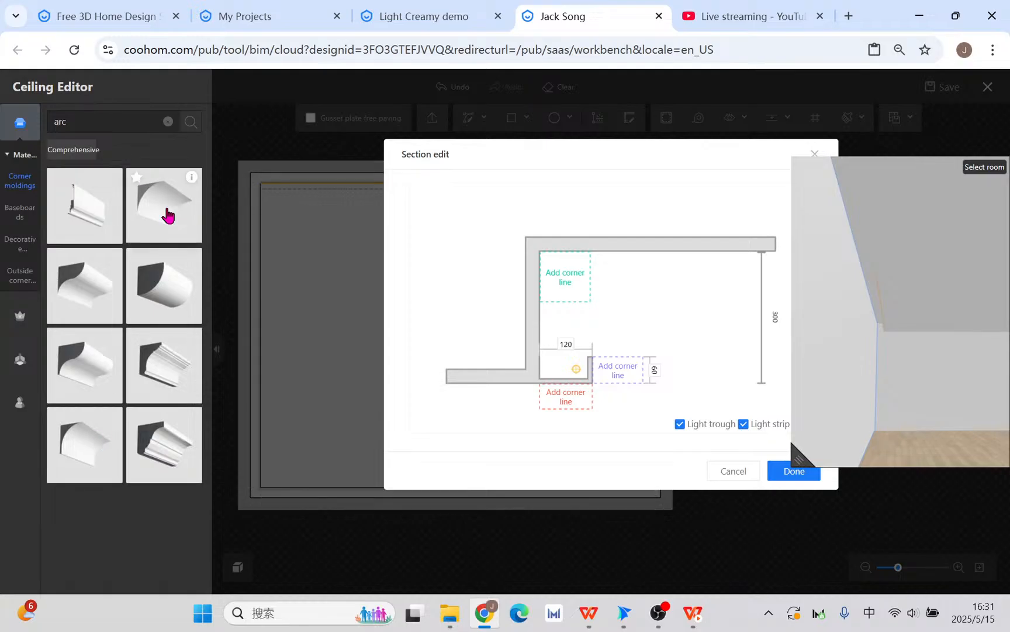
drag(168, 215, 560, 277)
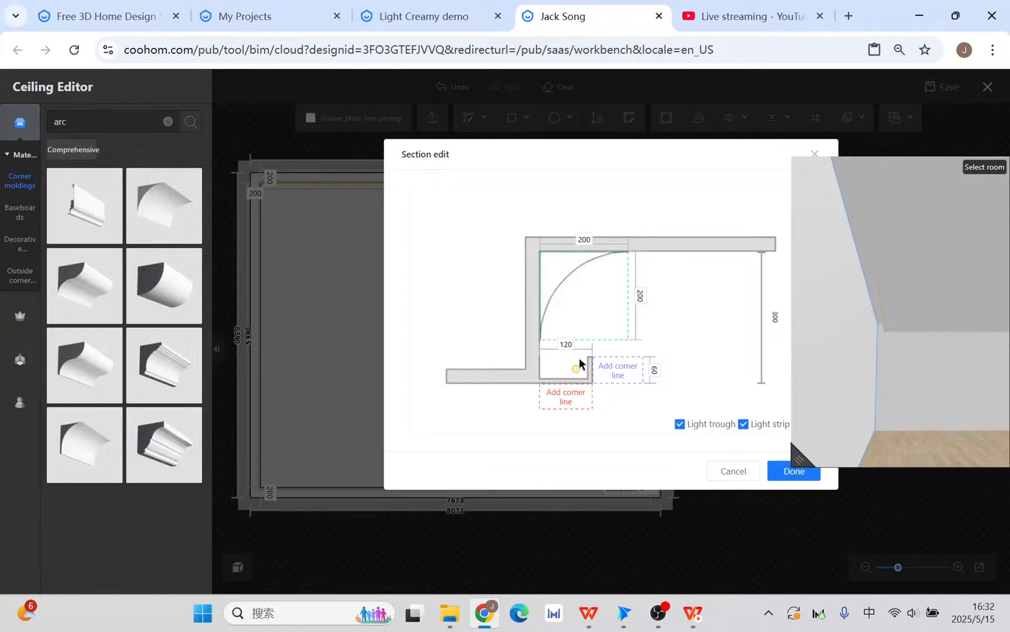
Step: Capture the section drawing and mark it with red arrows from the light strip to the arc and from the arc outward
key(alt+a)
drag(446, 175, 771, 464)
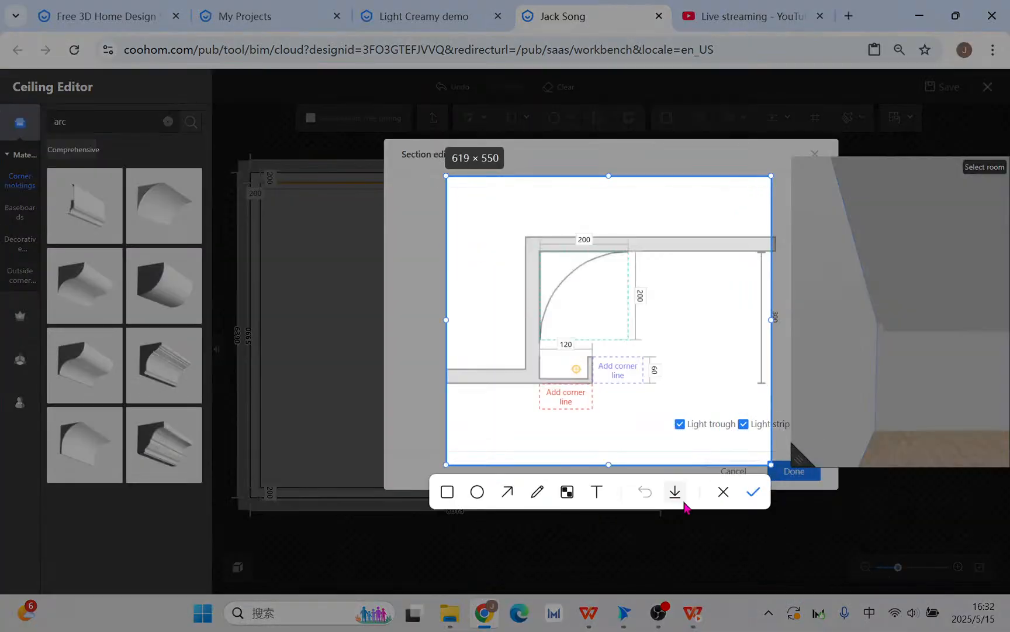
click(507, 492)
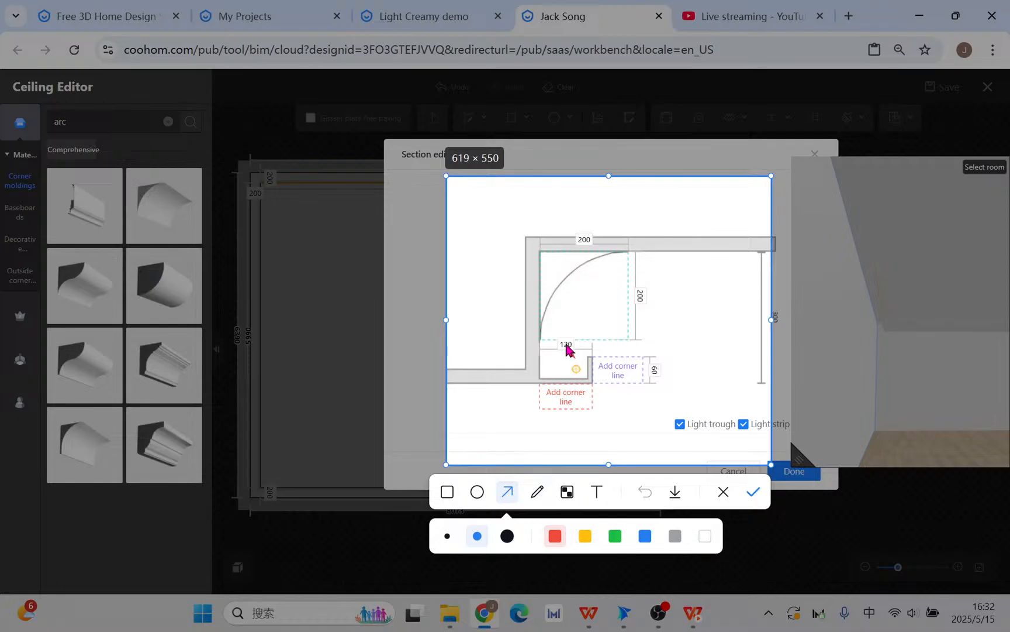
drag(578, 358, 552, 316)
drag(581, 356, 560, 293)
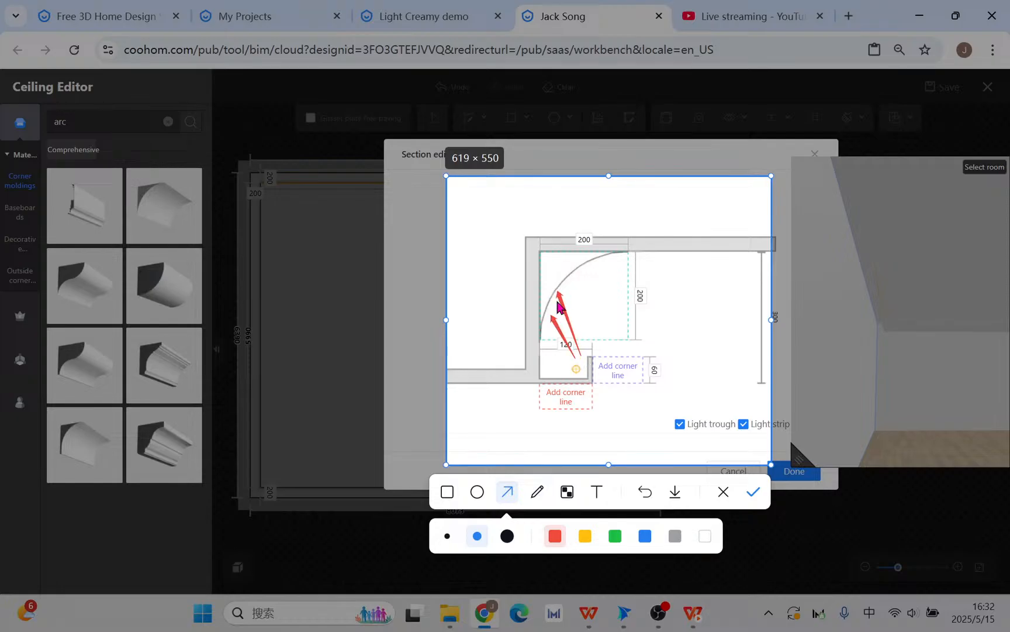
mouse_move(621, 282)
mouse_down()
mouse_move(650, 266)
mouse_move(648, 258)
mouse_up()
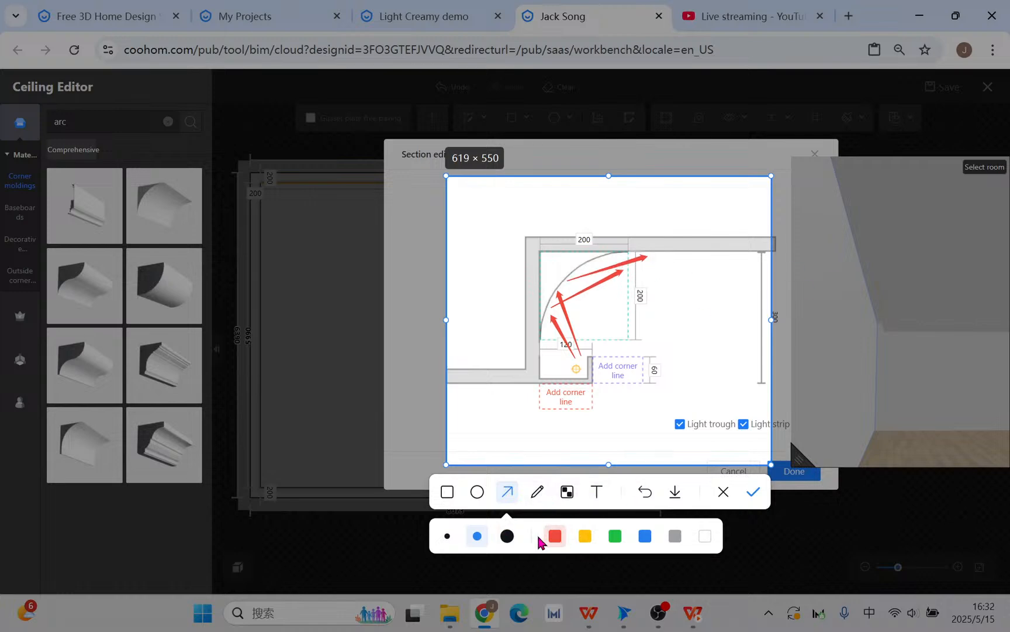
Step: Draw a red freehand vertical line through the captured section, just beyond the arc molding and light trough
click(673, 536)
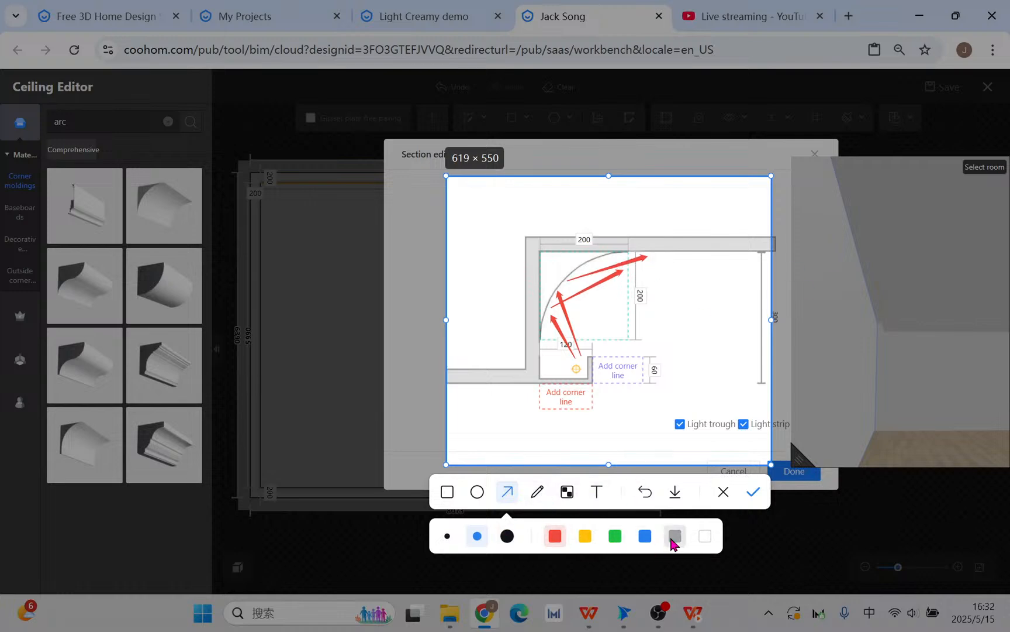
click(541, 496)
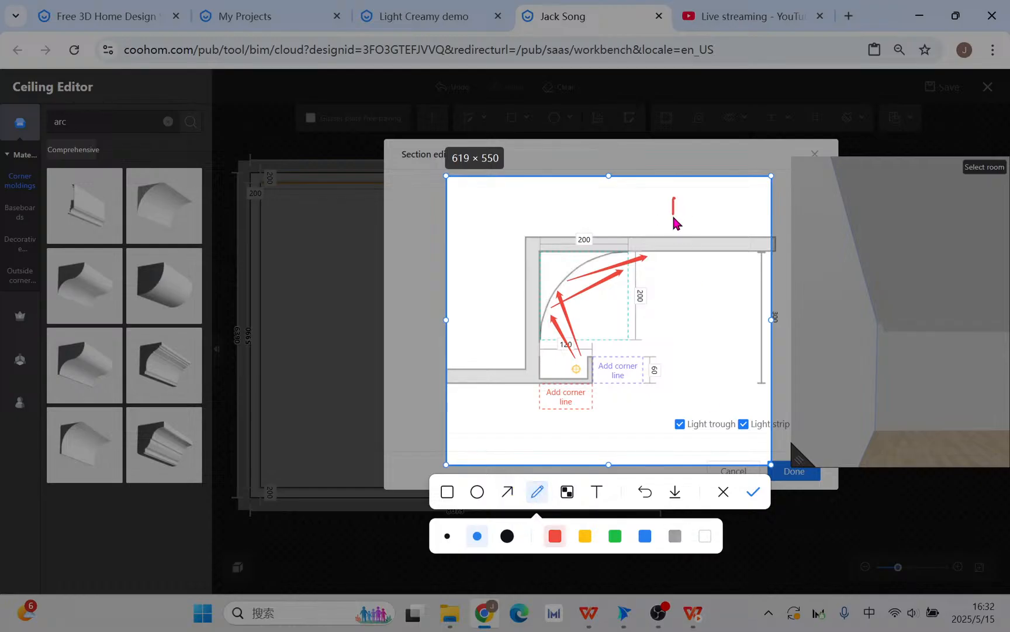
drag(670, 297, 667, 464)
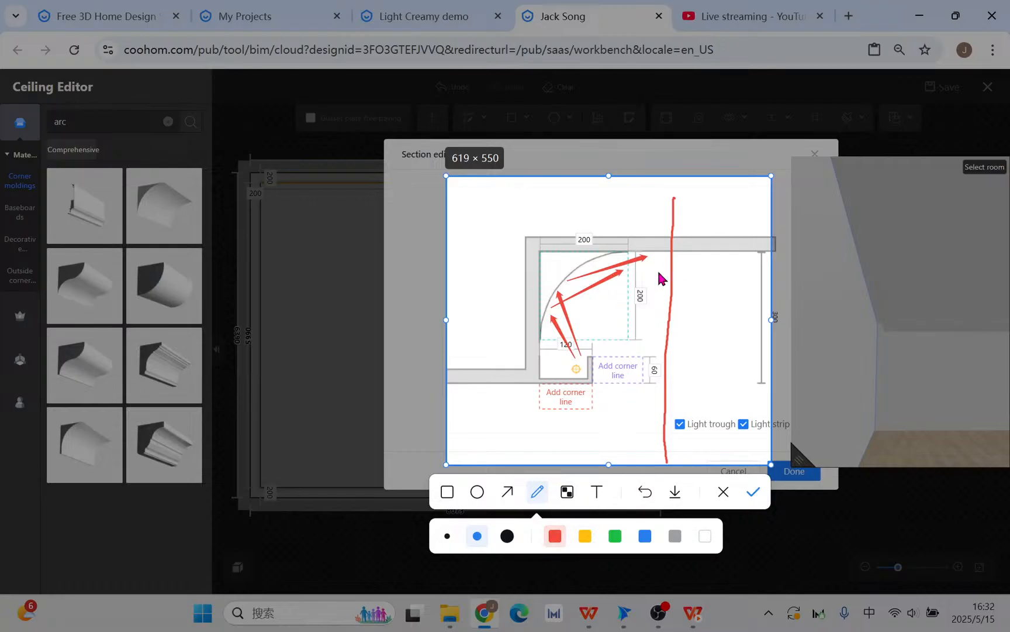
drag(659, 272, 633, 429)
click(645, 492)
Step: Draw two red arrows from the upper ceiling down past the light trough and finish the annotated capture
click(507, 491)
drag(653, 277, 631, 403)
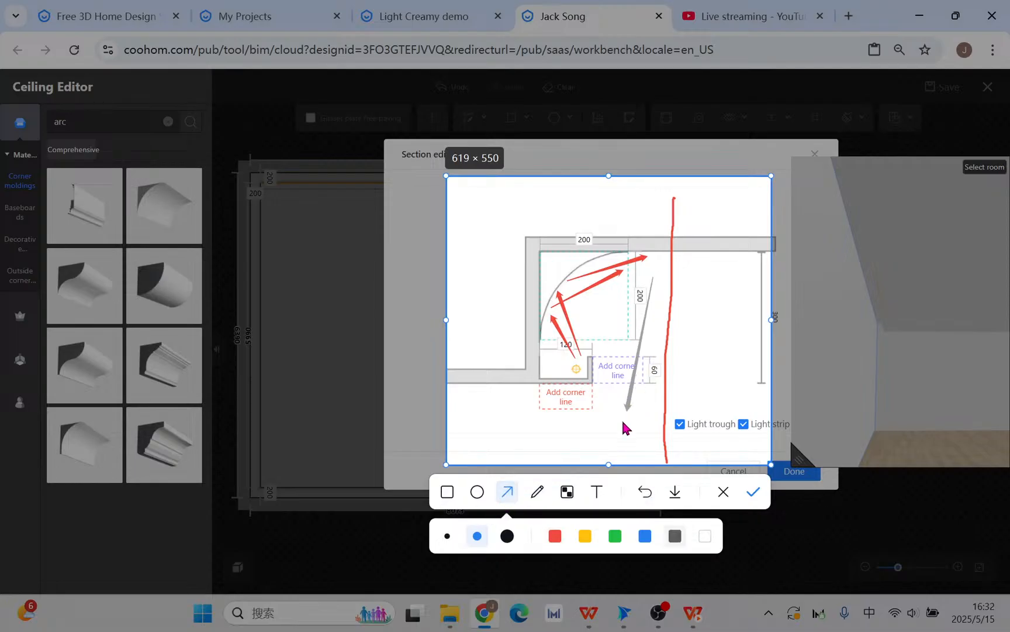
click(645, 492)
click(556, 541)
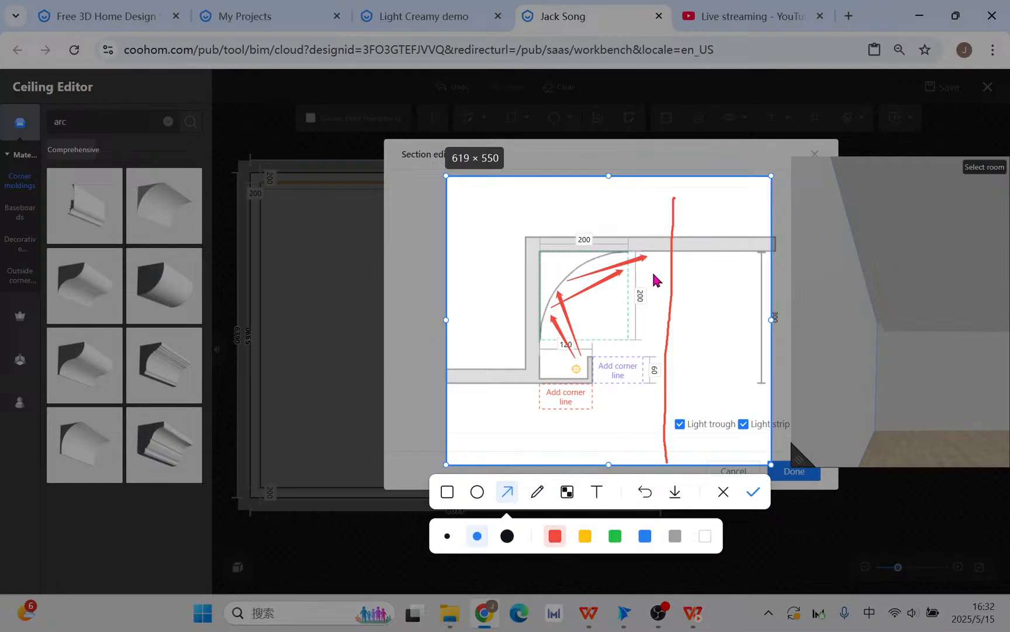
drag(653, 273, 621, 410)
drag(657, 297, 631, 429)
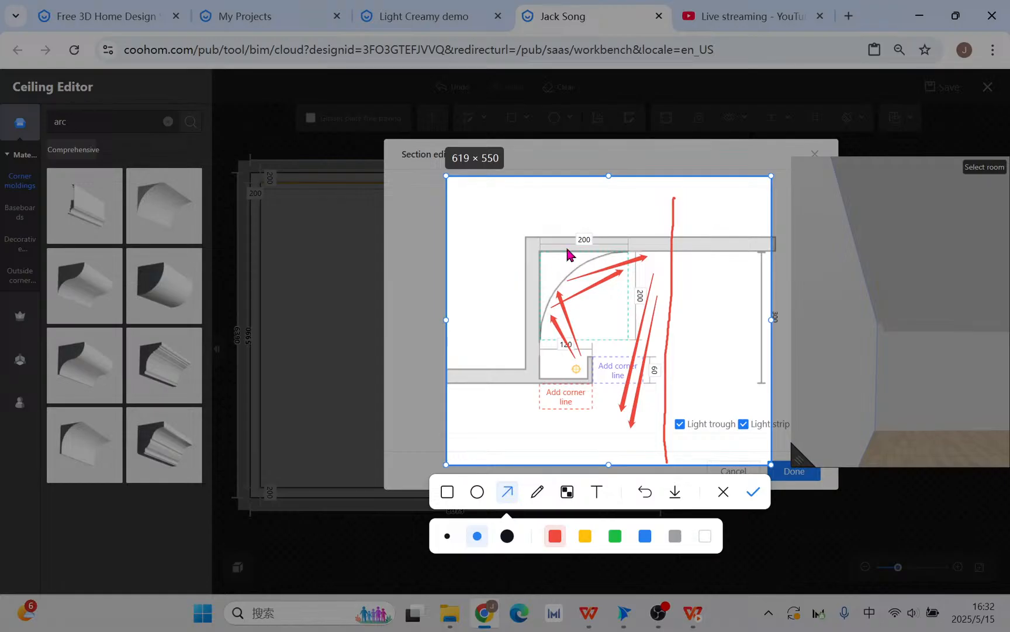
click(752, 496)
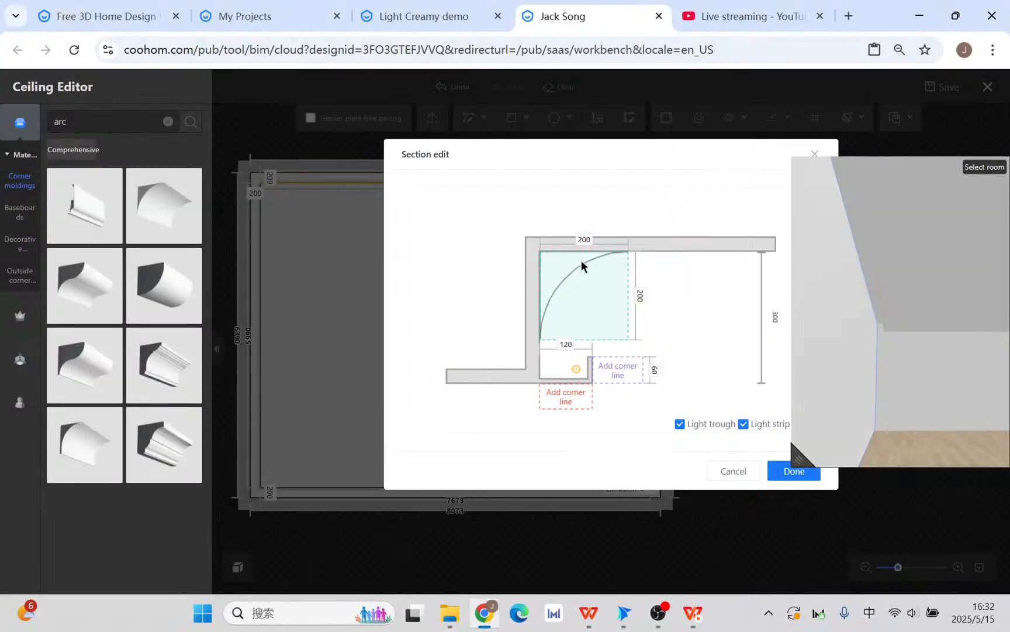
Step: Set the arc molding's width and height to 150 and apply the section changes
key(Return)
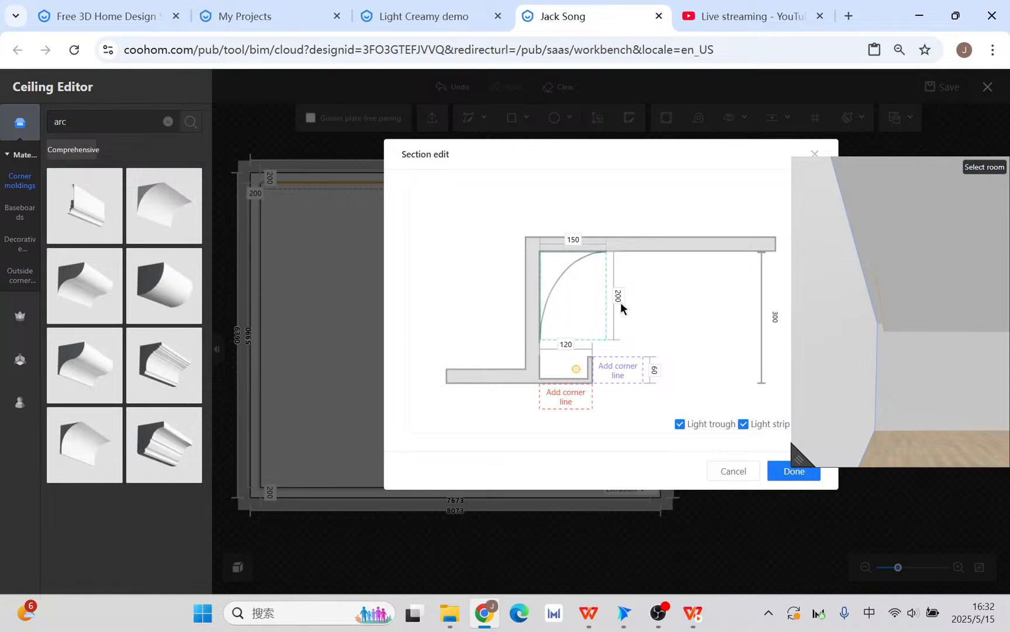
text(150)
key(Return)
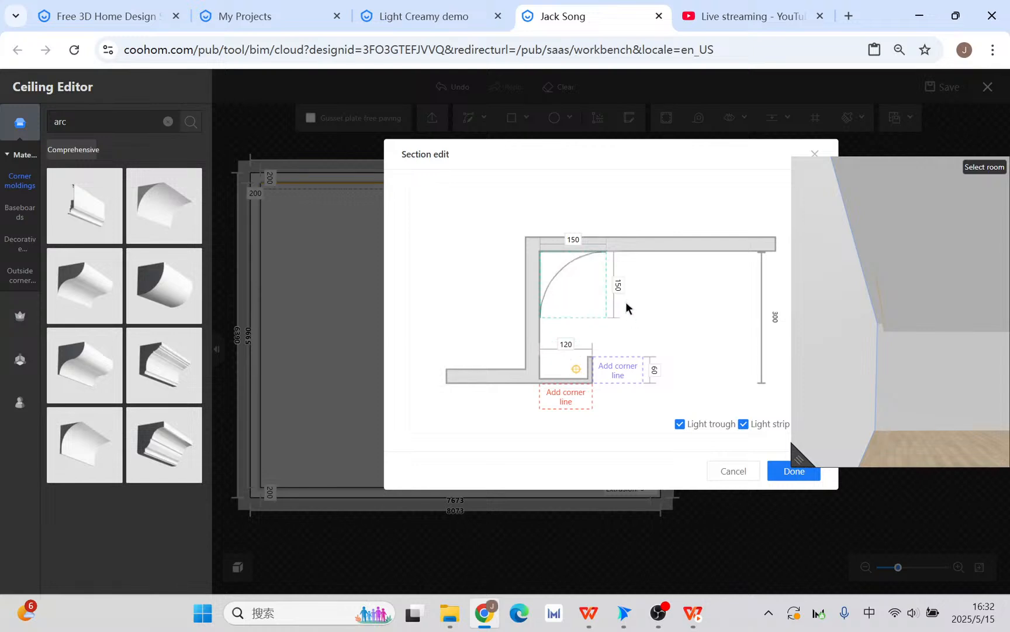
click(784, 475)
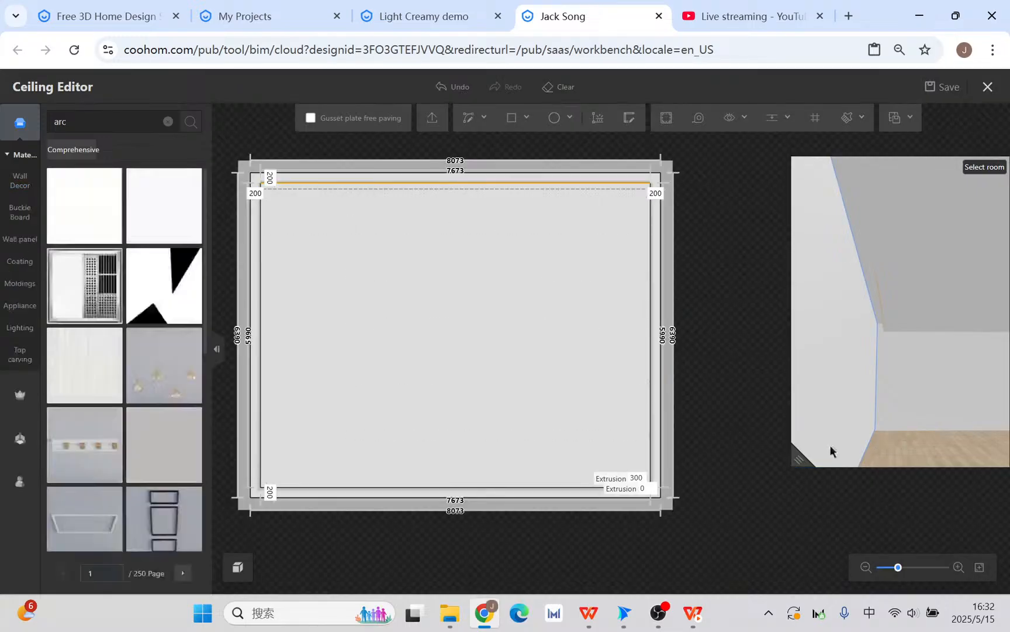
Step: Duplicate the finished ceiling edge's light trough and arc molding onto all edges of the inner ceiling area, and inspect them in the enlarged 3D preview
click(451, 184)
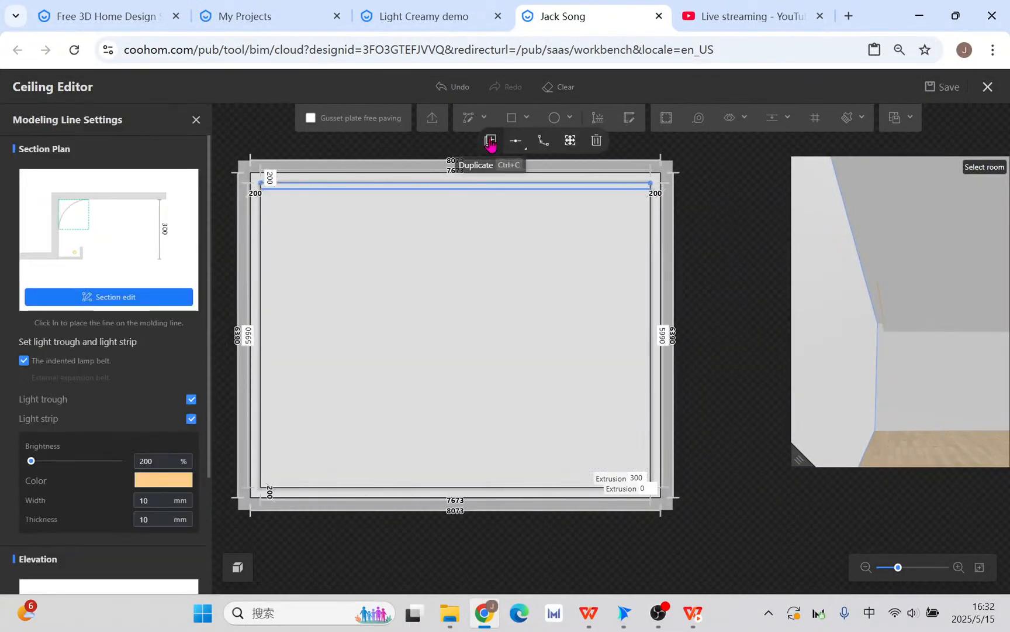
click(490, 142)
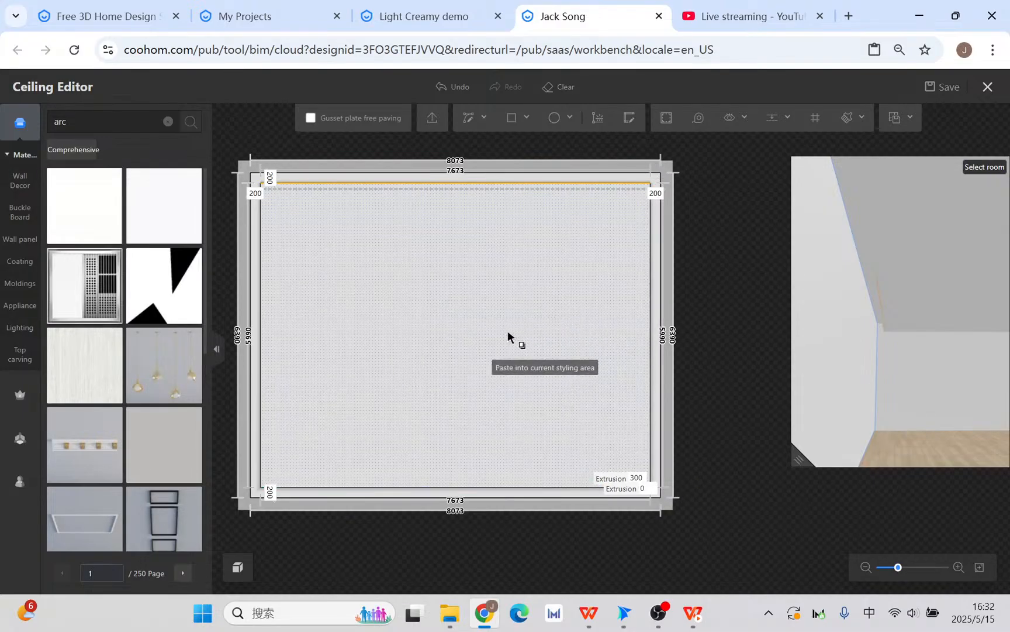
click(467, 319)
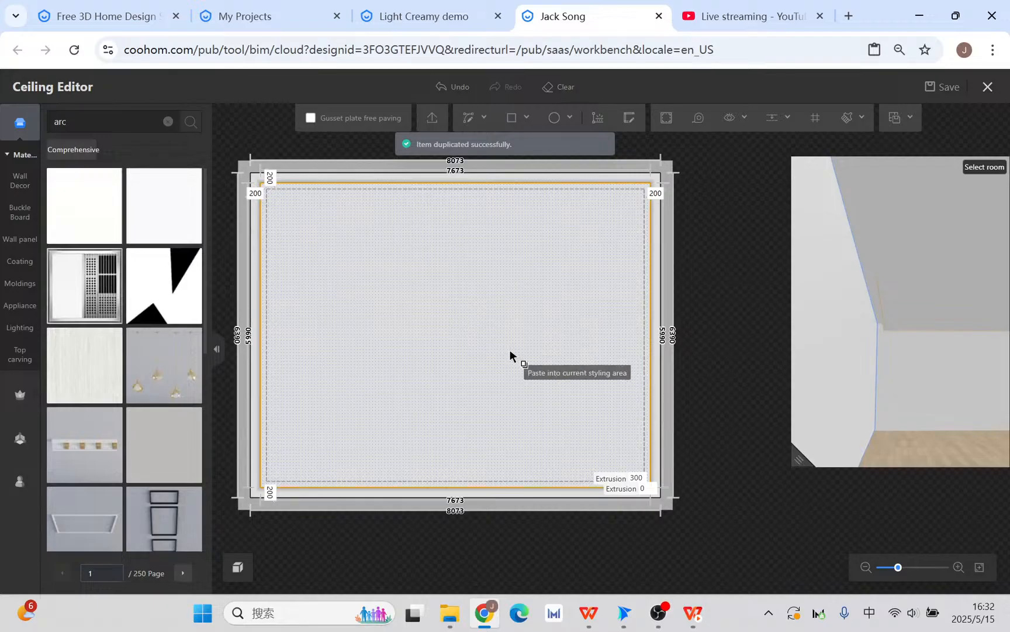
drag(807, 465, 386, 528)
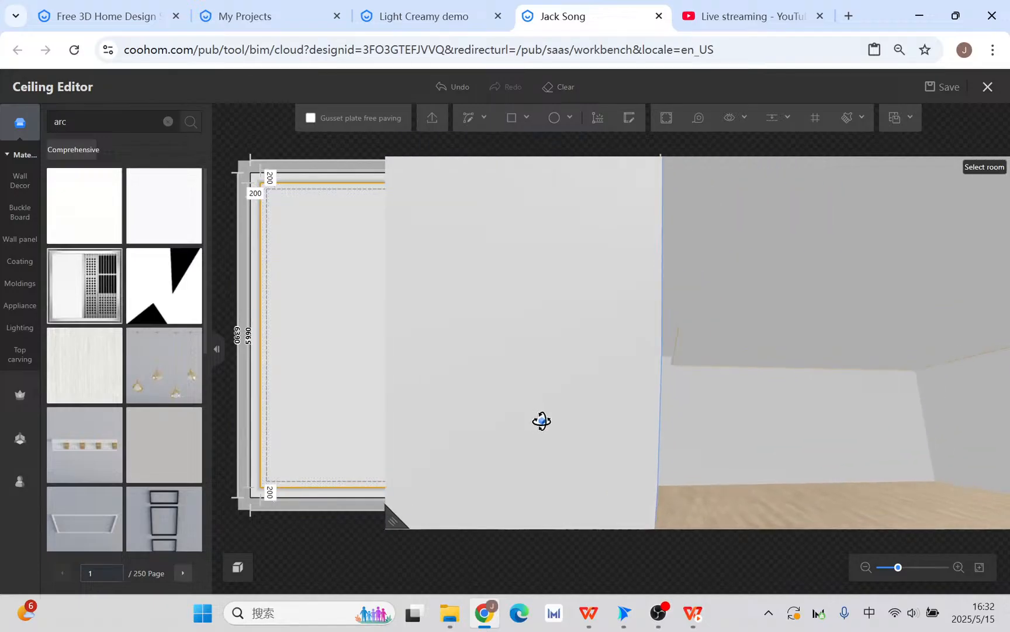
drag(534, 432, 424, 392)
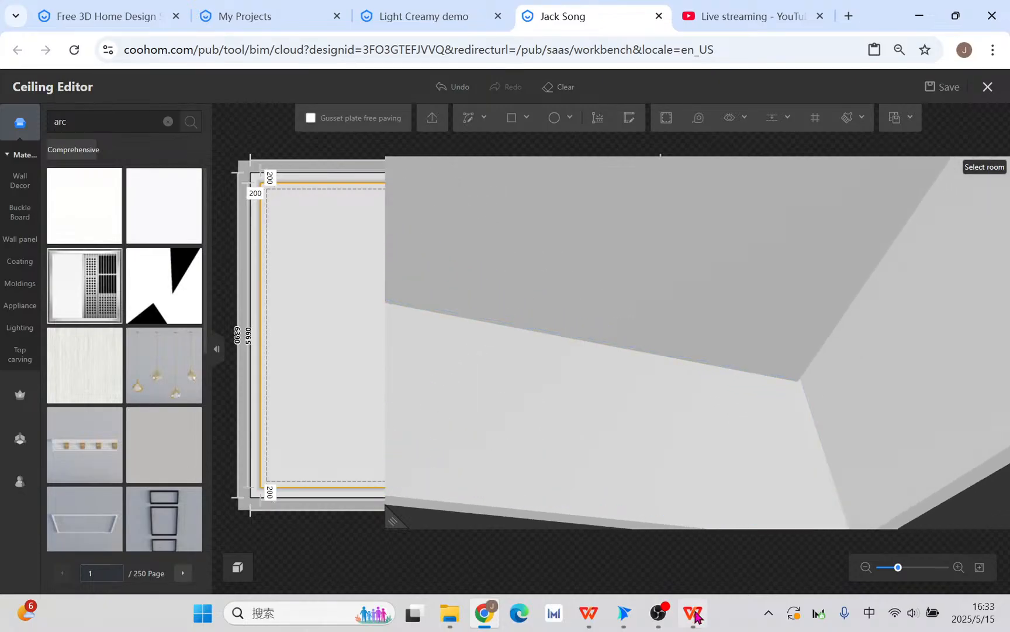
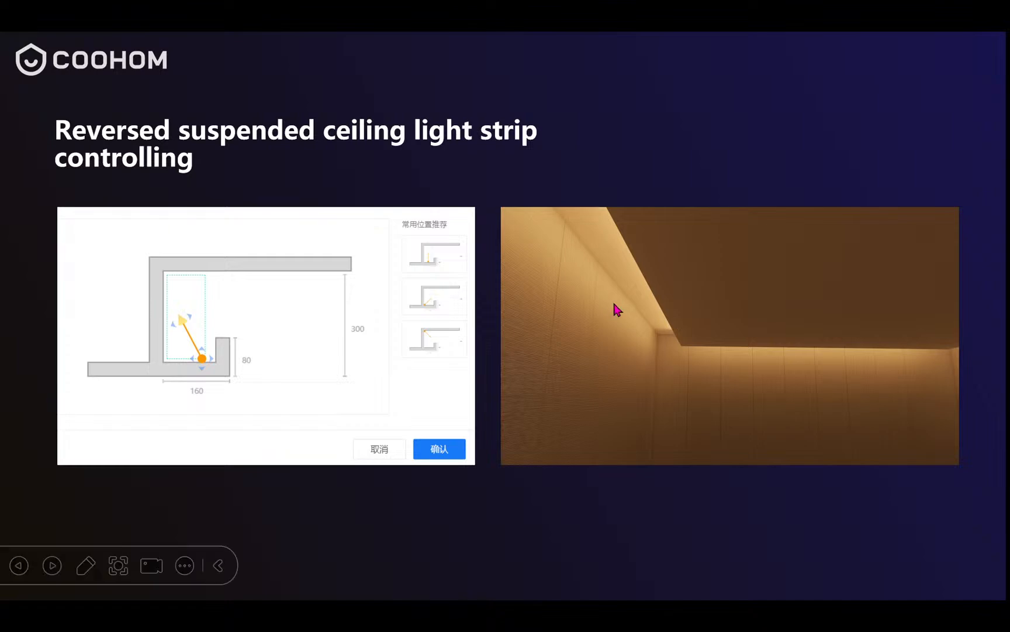
Step: Advance the presentation through the two slides of interior lighting examples and switch back to the ceiling design in Chrome
click(599, 421)
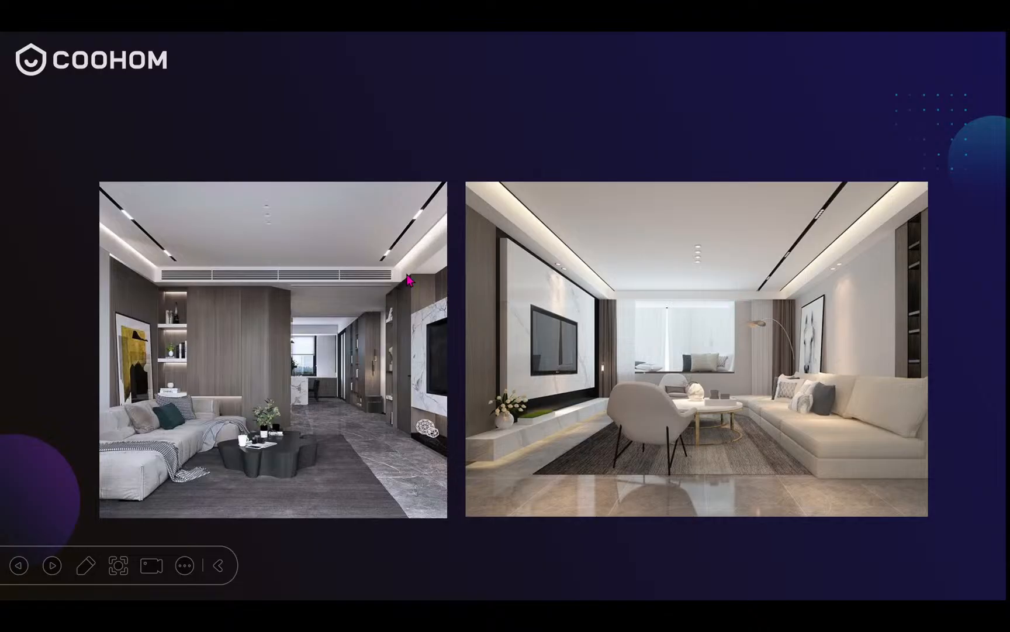
click(683, 423)
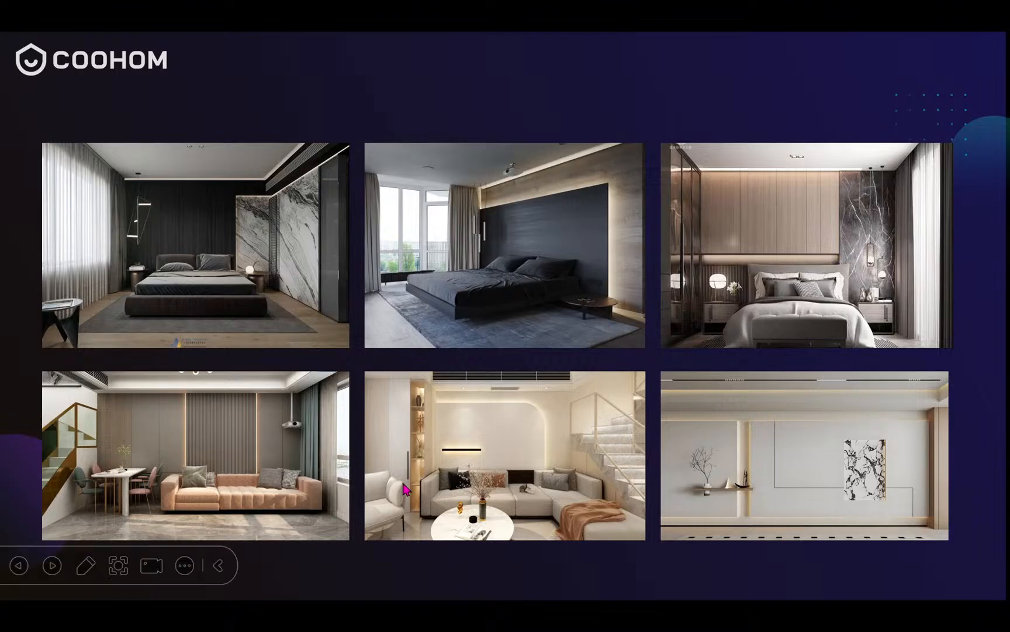
key(super+d)
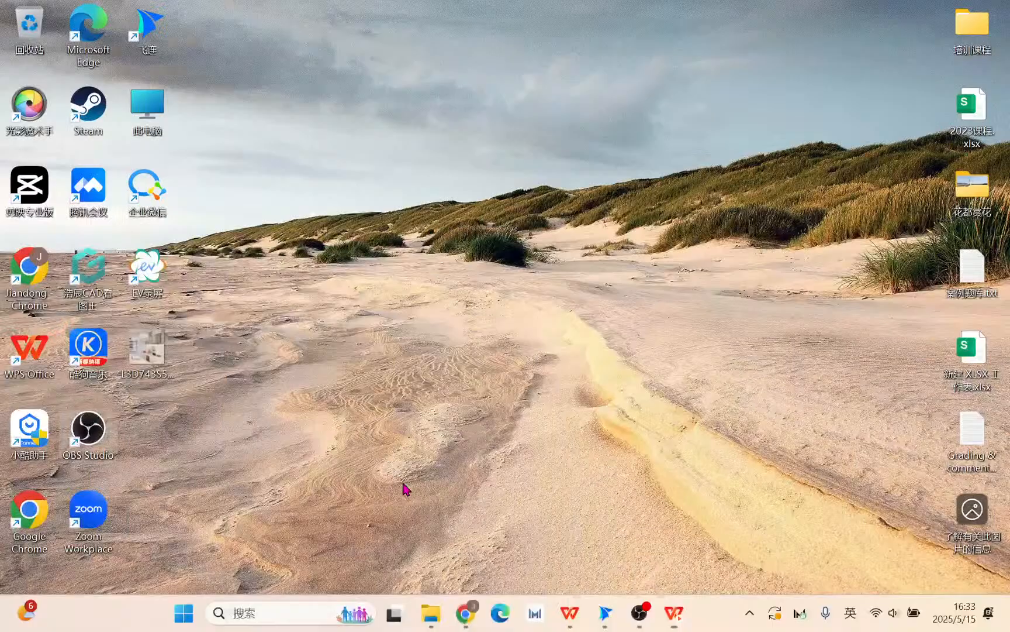
click(476, 615)
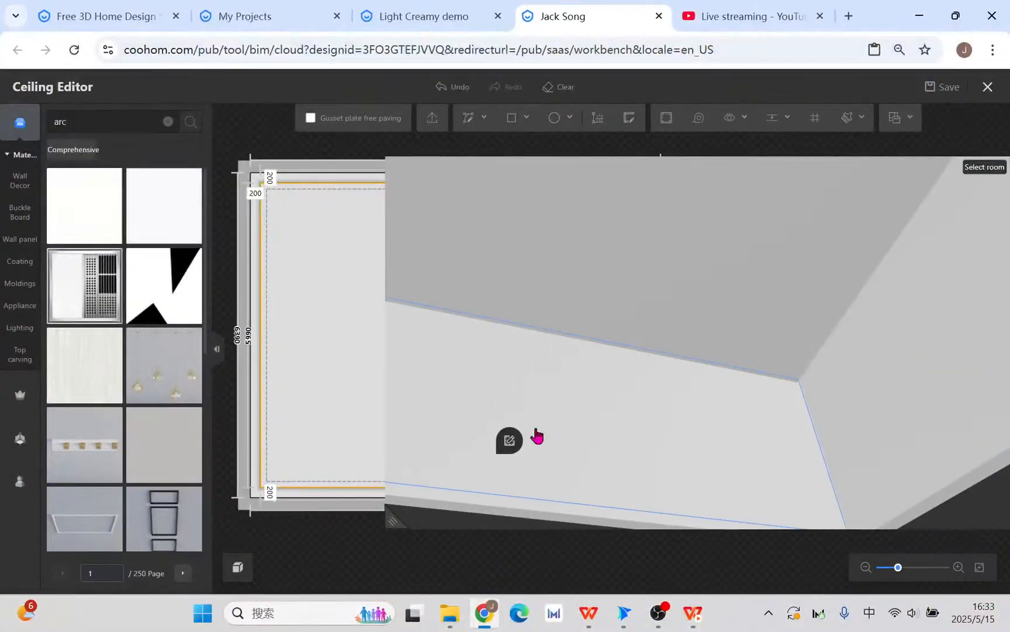
Step: Open the 6390 mm wide wall for editing and draw a rectangle about 5448 by 2454 mm down to its base, extruded 150
drag(537, 435, 638, 397)
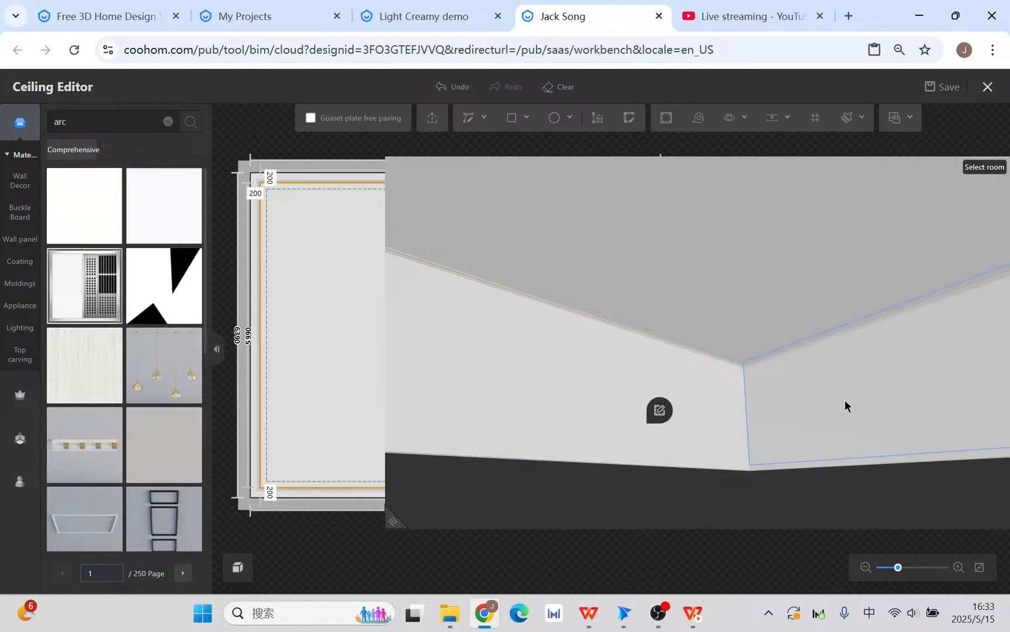
click(864, 413)
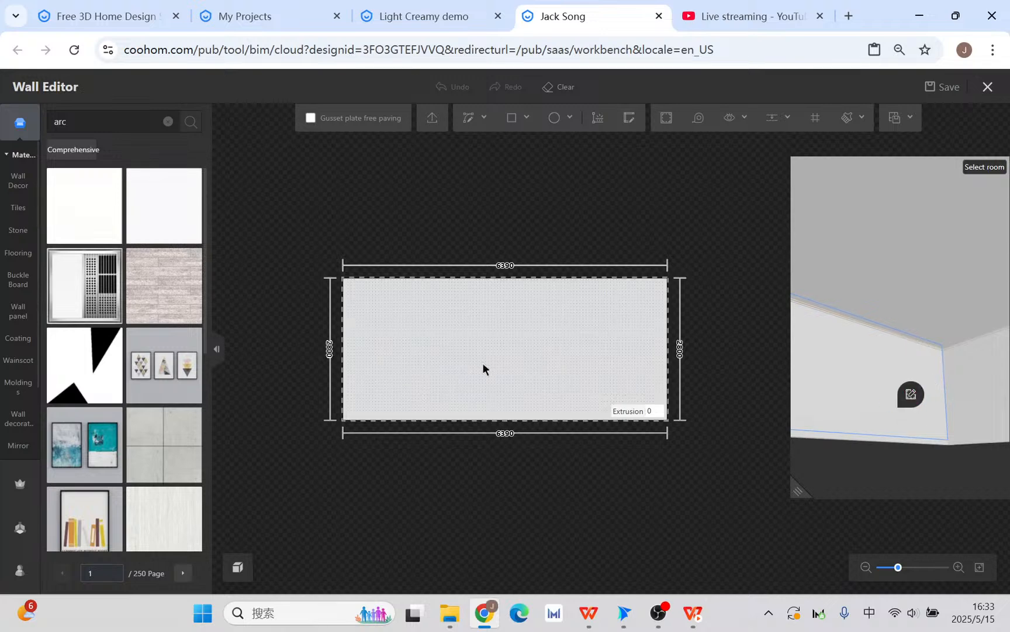
scroll(468, 351, up, 3)
click(587, 353)
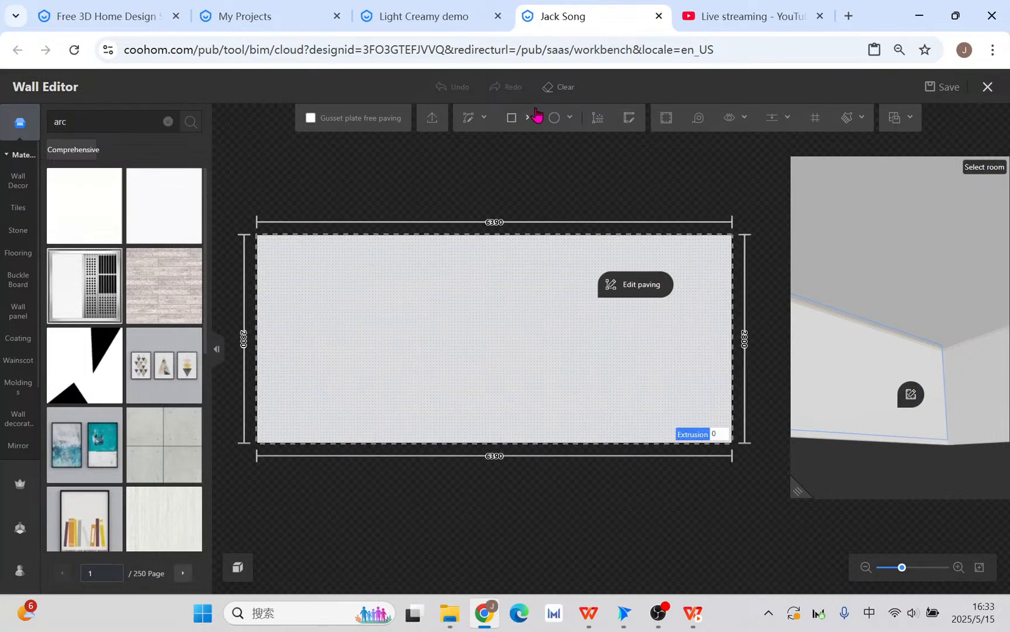
click(517, 119)
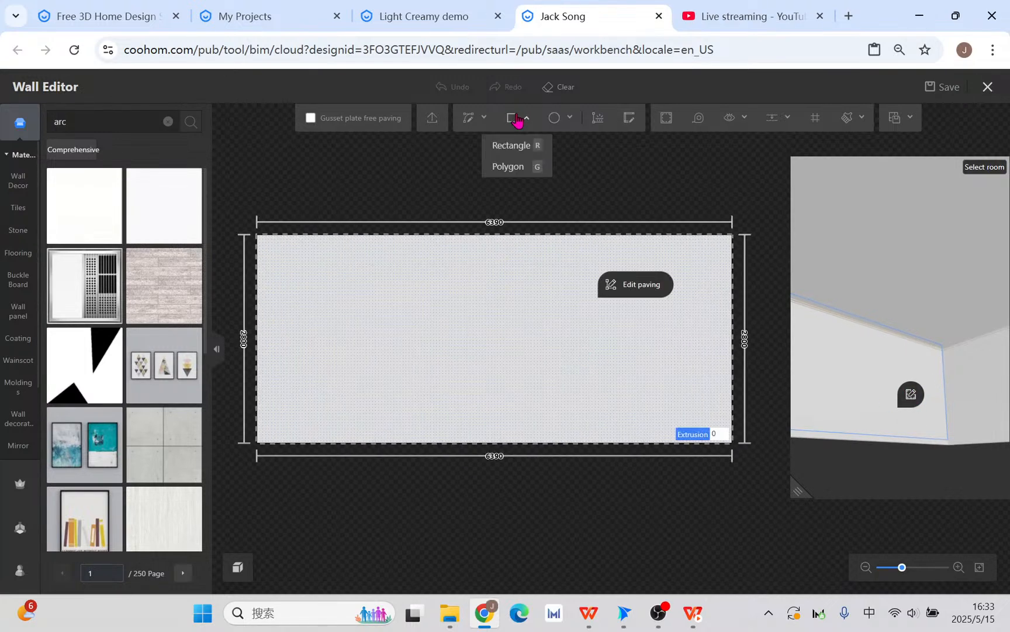
click(287, 260)
click(693, 443)
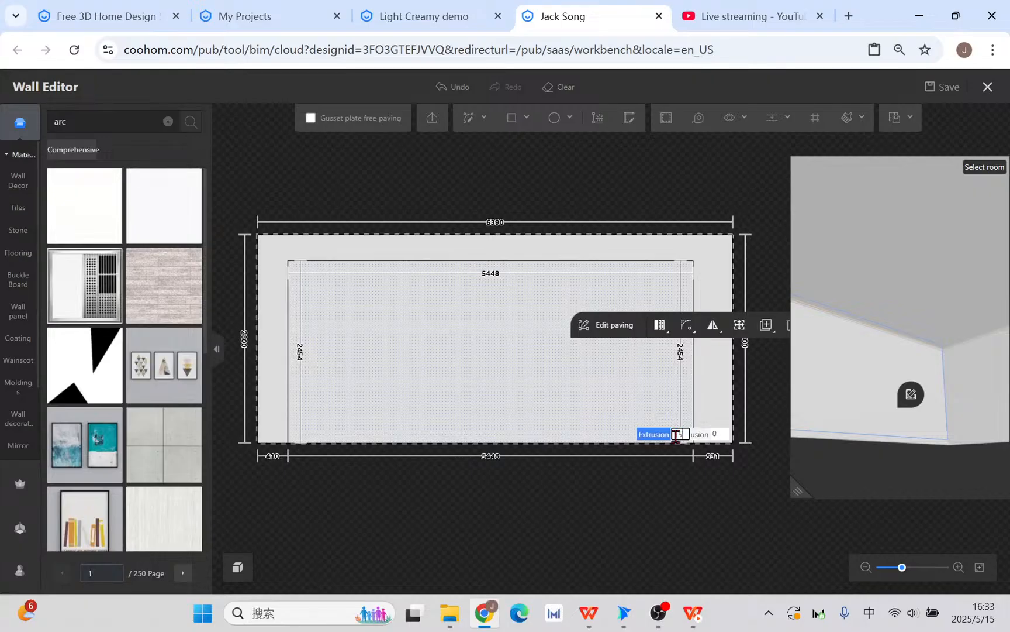
text(150)
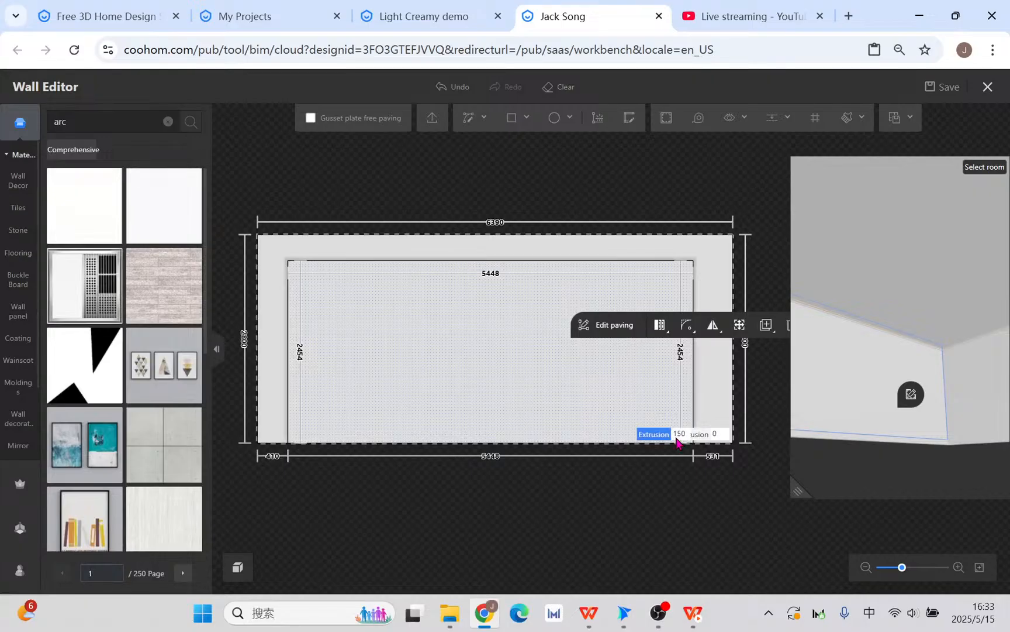
Step: Add an indented lamp belt to the panel's left vertical edge and set its light strip color to warm #FFCE87
click(288, 318)
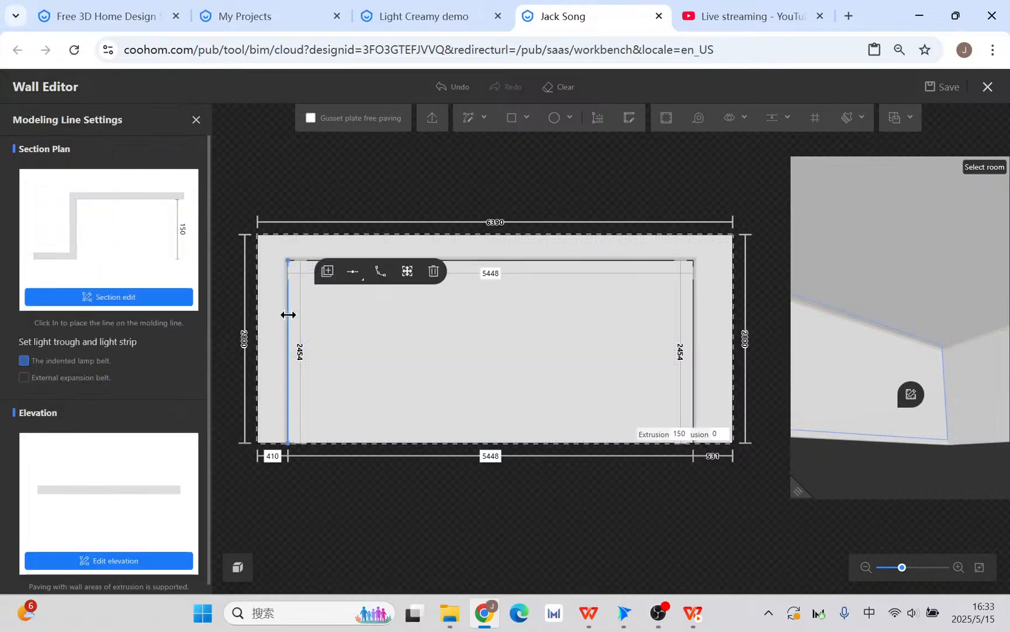
click(24, 361)
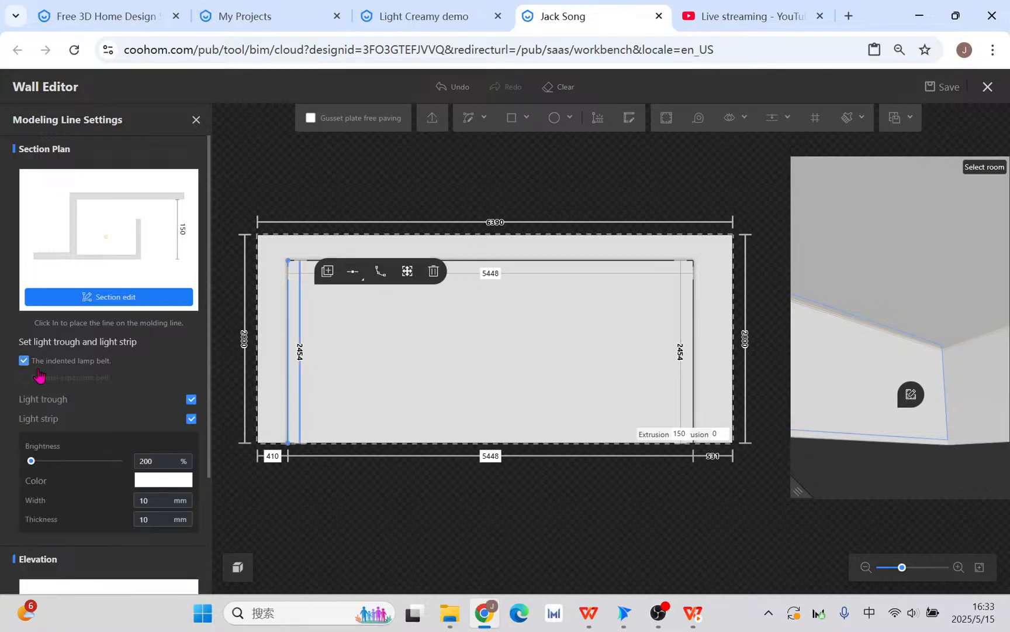
click(181, 483)
click(296, 401)
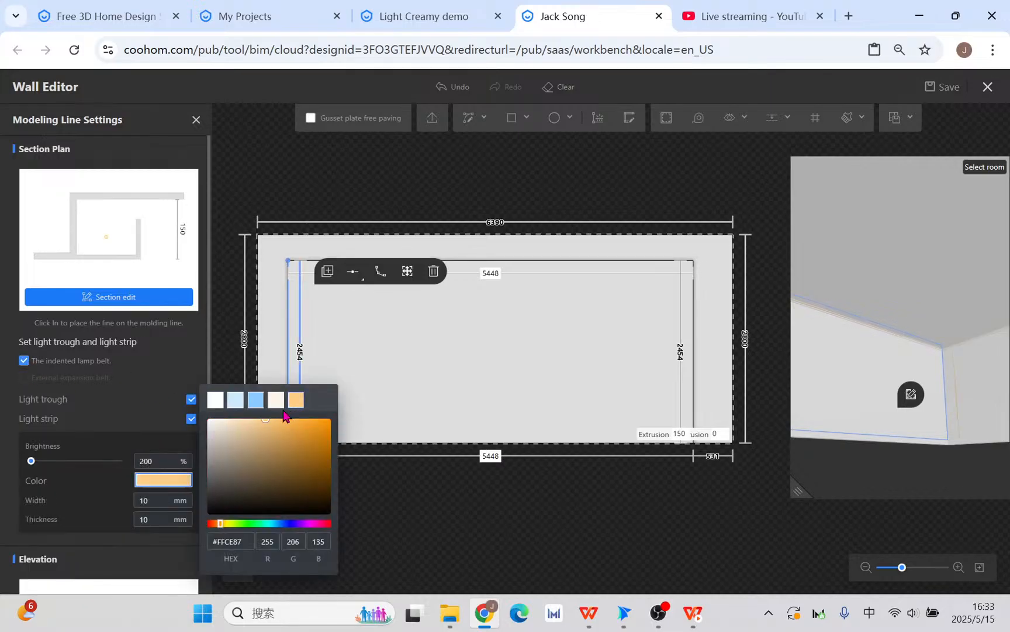
Step: Reposition the light strip in the edge's section to 46 horizontally and 47 vertically inside the trough, and apply the section
click(111, 296)
drag(605, 335, 585, 297)
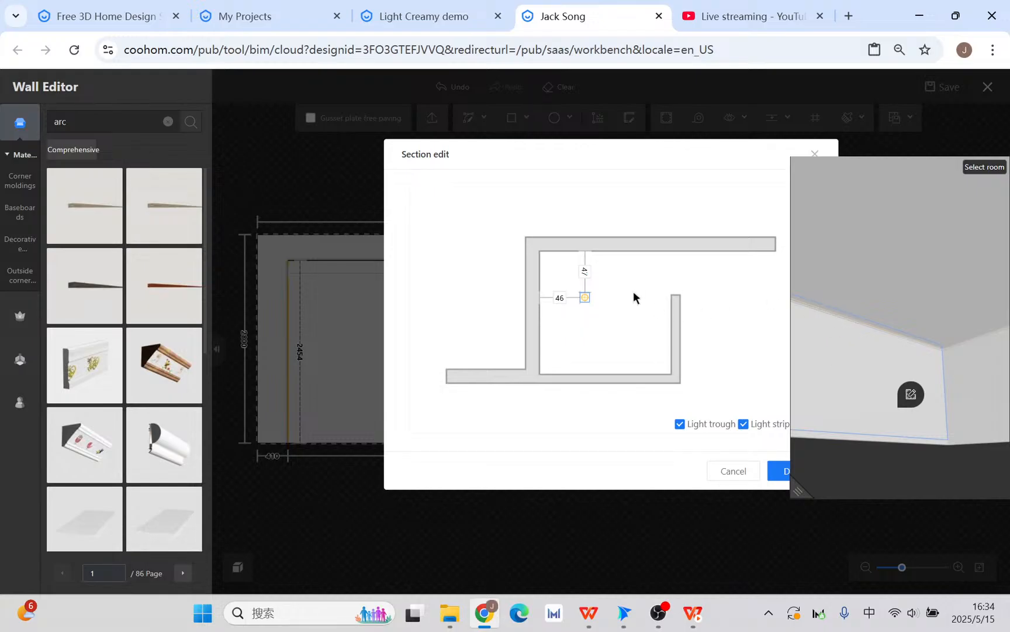
click(780, 471)
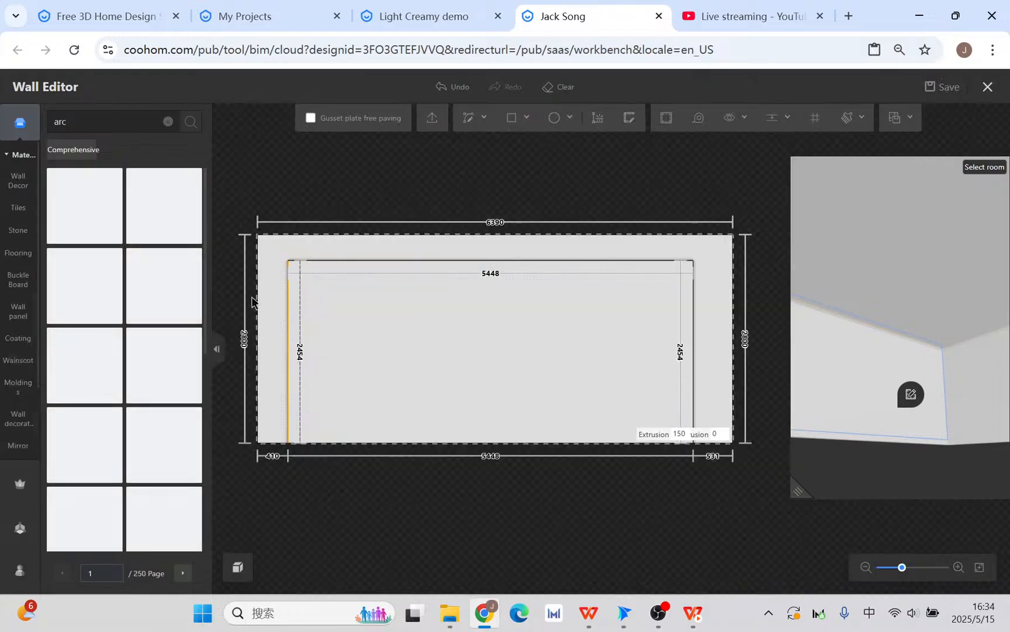
Step: Copy the lit edge's light trough to the panel's other free edges and apply the beige veined wall decor material to the panel
click(288, 294)
click(326, 250)
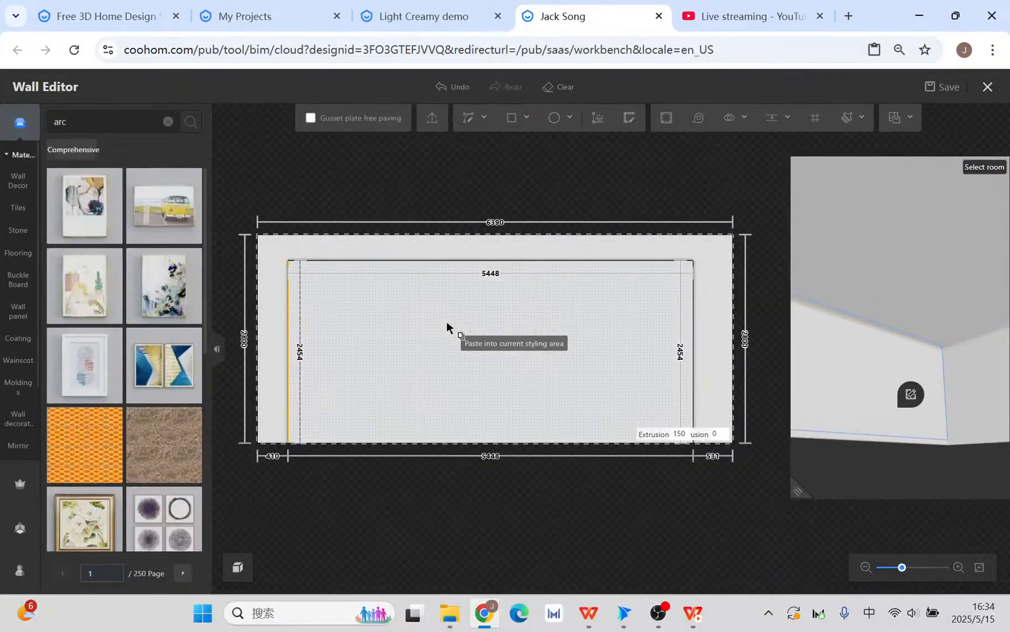
drag(796, 487, 760, 491)
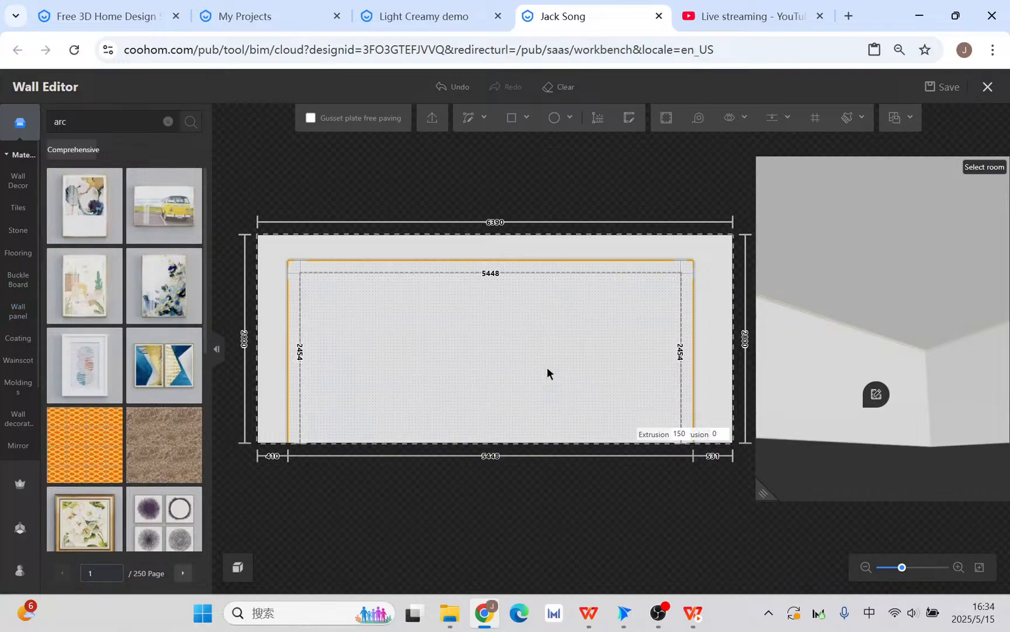
click(21, 183)
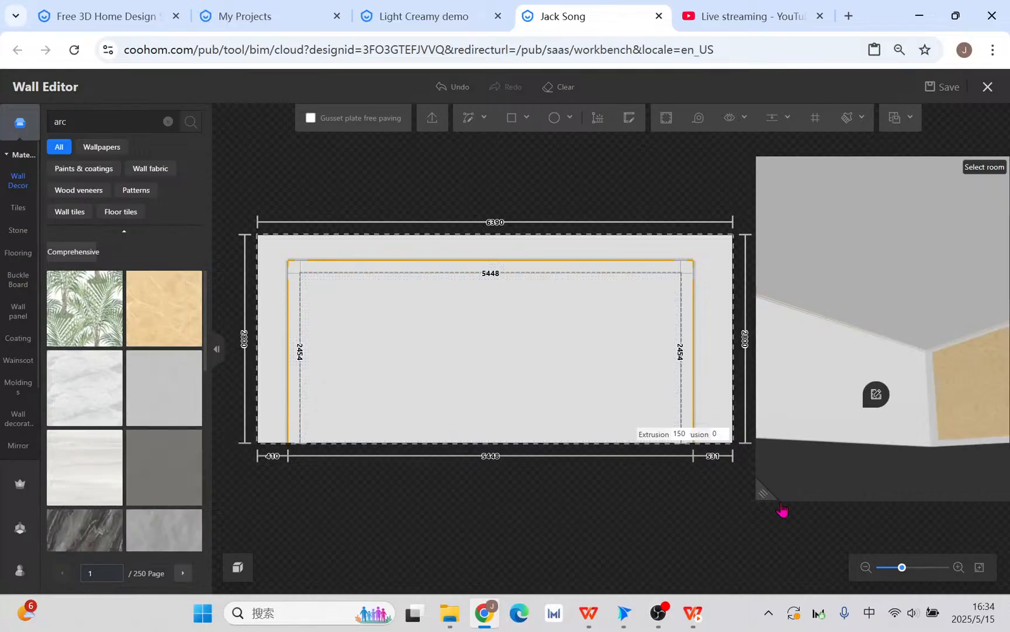
Step: Examine the extruded beige wall panel, its light trough edges and the adjoining ceiling border in an enlarged 3D preview
drag(782, 513, 427, 576)
drag(602, 430, 738, 510)
drag(653, 416, 702, 436)
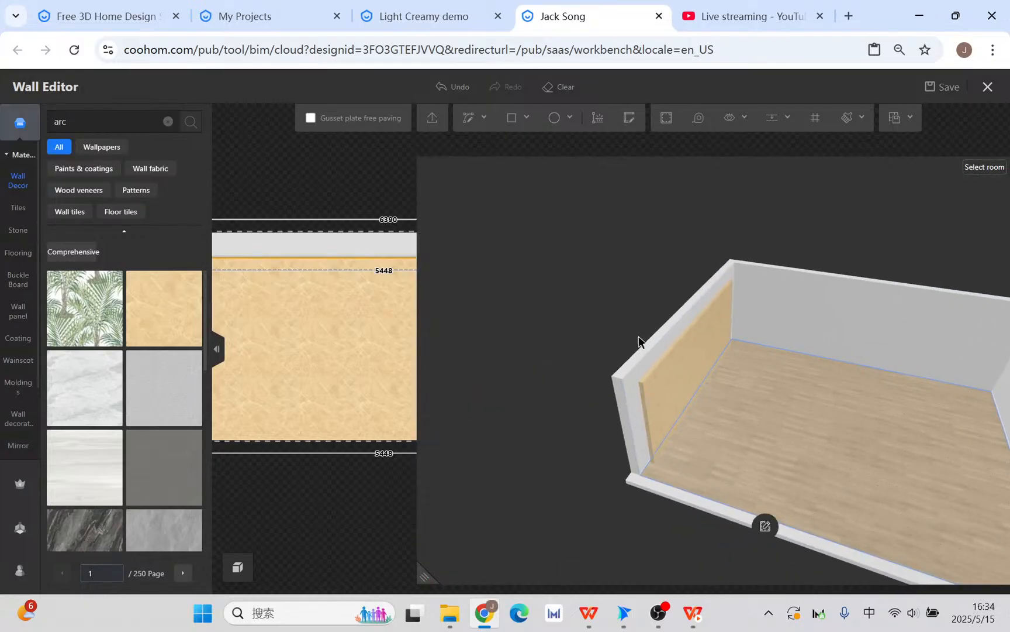
scroll(646, 349, up, 5)
drag(650, 352, 805, 444)
scroll(710, 454, up, 1)
drag(708, 454, 687, 452)
scroll(600, 445, up, 2)
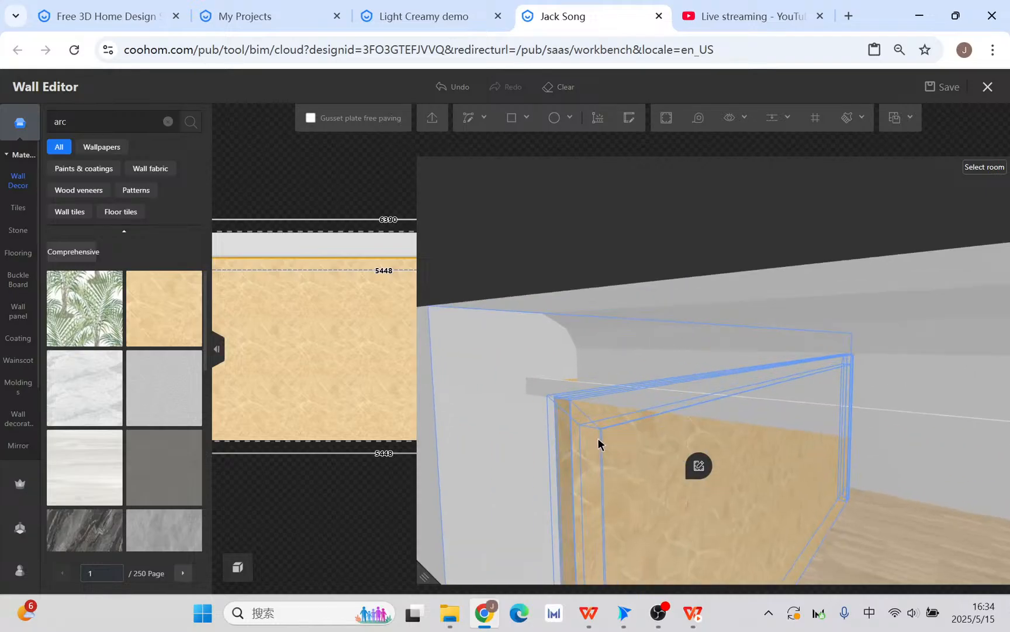
scroll(530, 471, up, 5)
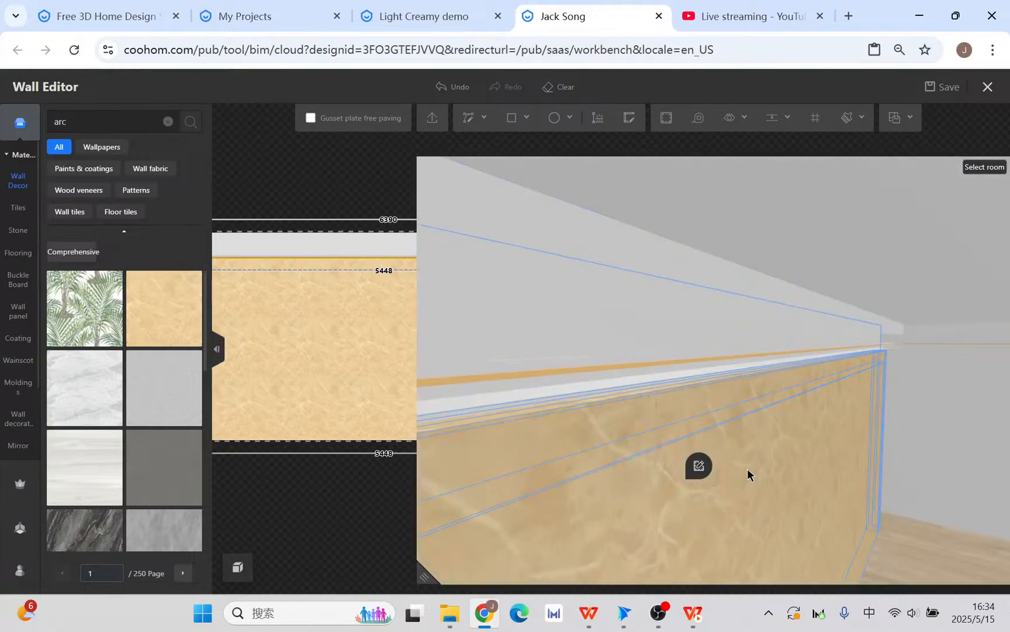
drag(652, 555, 693, 497)
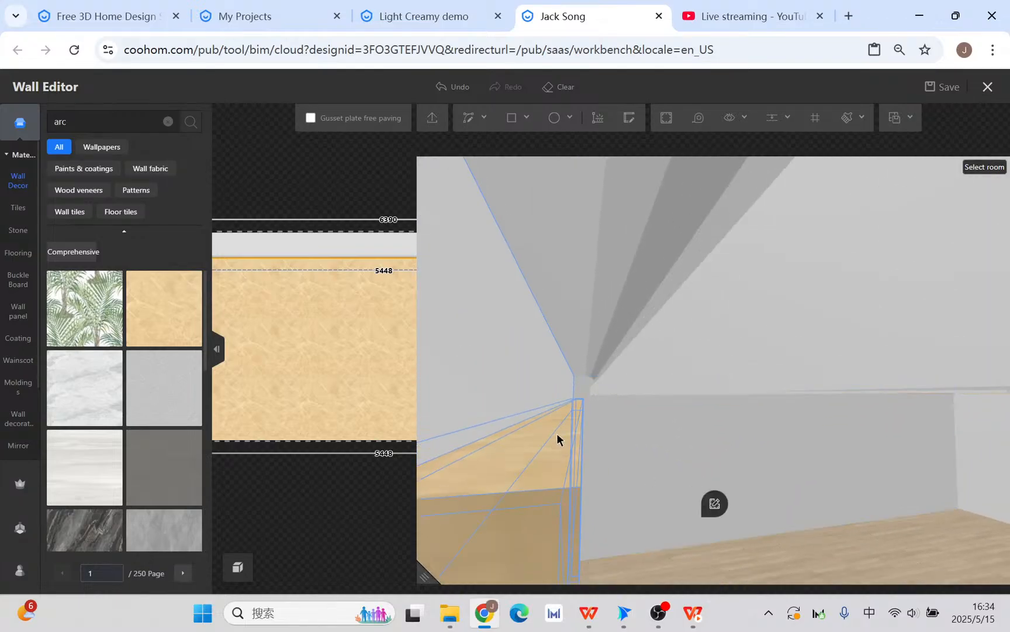
drag(549, 433, 625, 502)
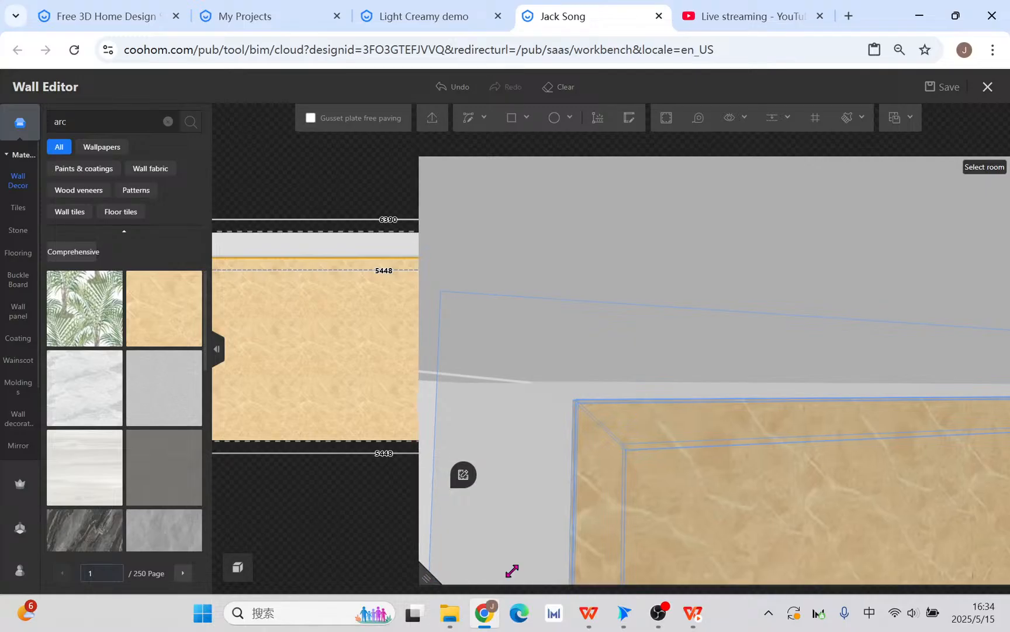
Step: Shrink the 3D preview and inspect the upper left corner of the panel and its light trough line in the wall elevation
click(426, 576)
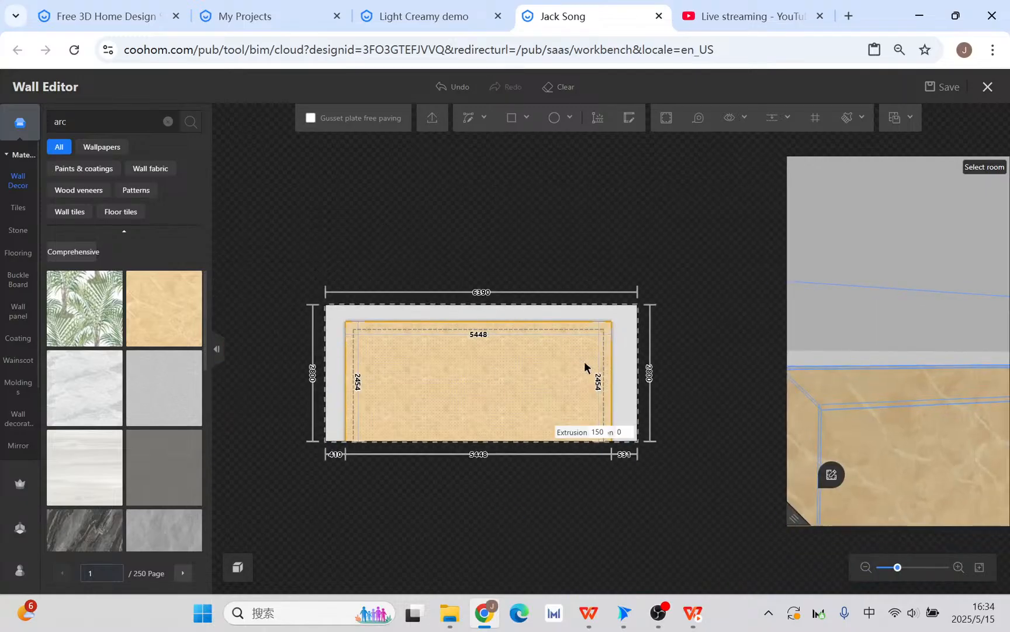
scroll(362, 326, up, 5)
scroll(258, 288, up, 4)
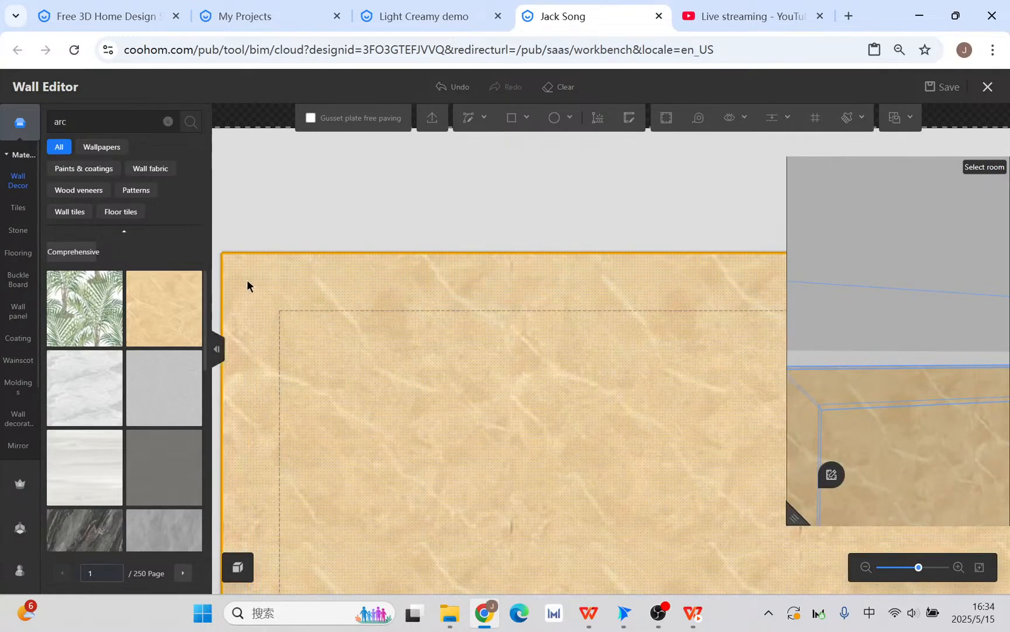
right_drag(247, 279, 536, 345)
scroll(536, 345, up, 6)
scroll(645, 435, down, 3)
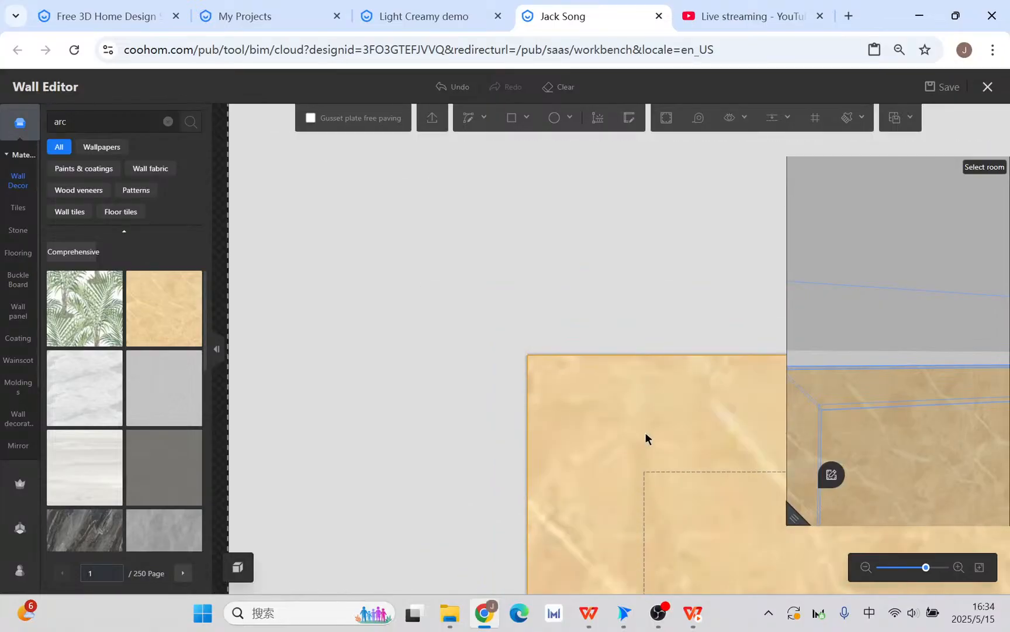
scroll(521, 357, up, 4)
scroll(521, 353, down, 2)
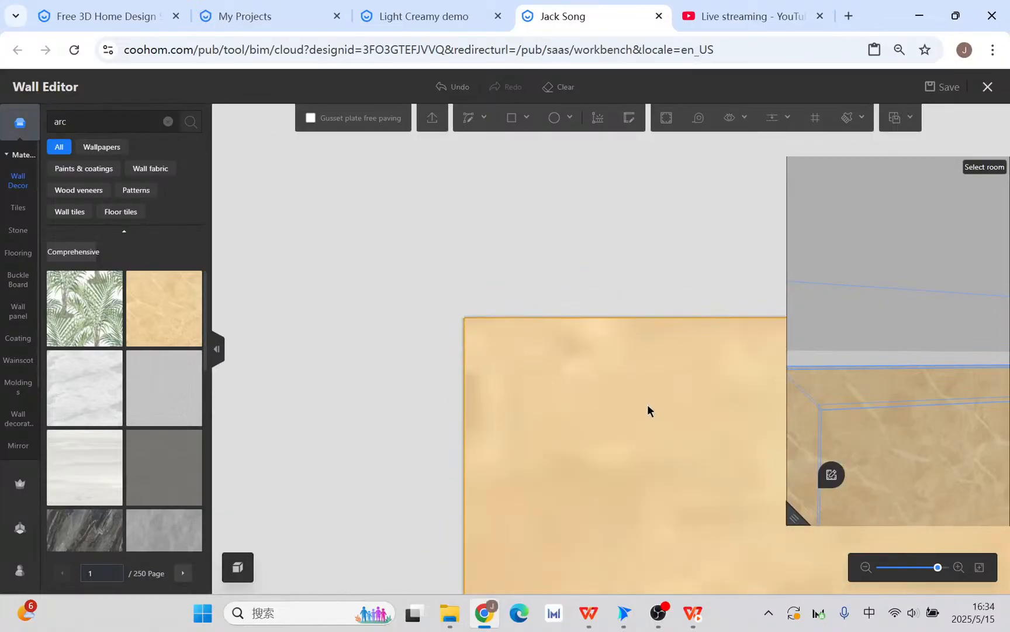
scroll(648, 406, down, 4)
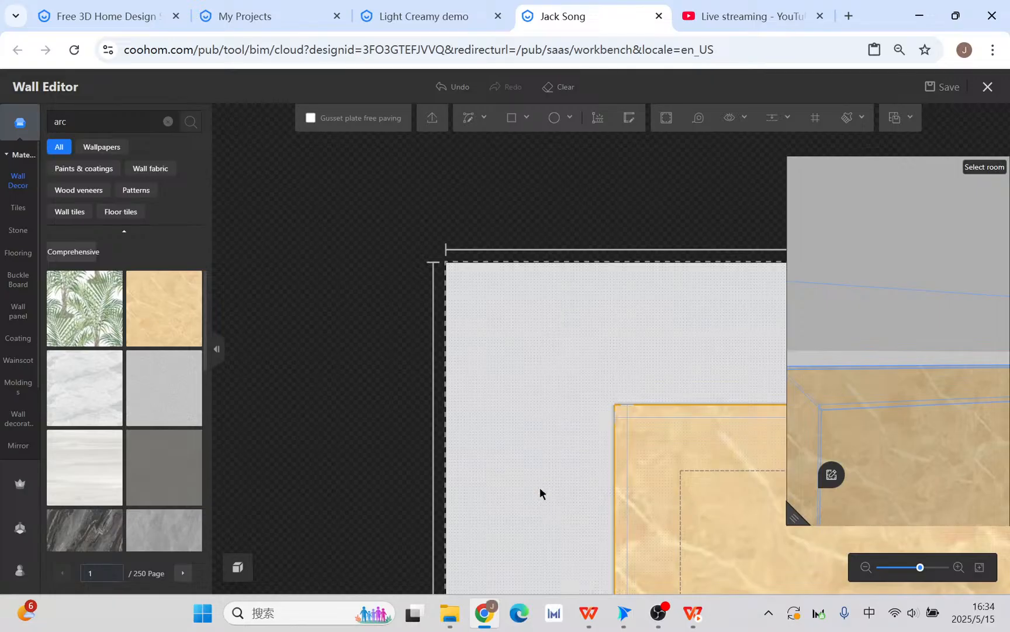
right_drag(540, 487, 444, 421)
scroll(552, 452, down, 4)
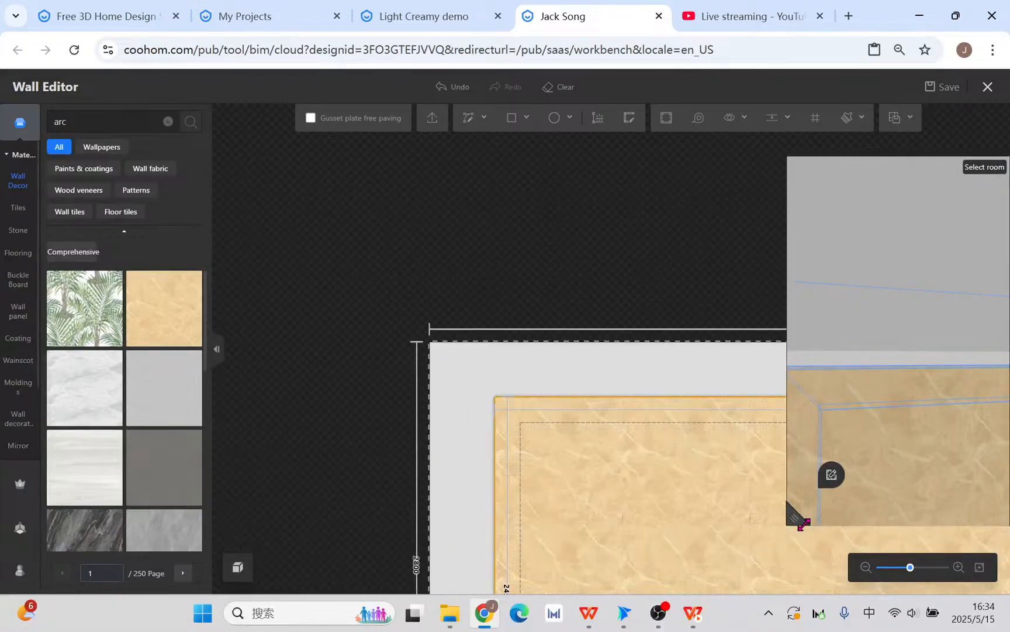
Step: Shrink the 3D preview and undo the beige wall decor material applied to the panel
drag(804, 524, 914, 566)
right_drag(673, 507, 404, 322)
scroll(438, 334, down, 4)
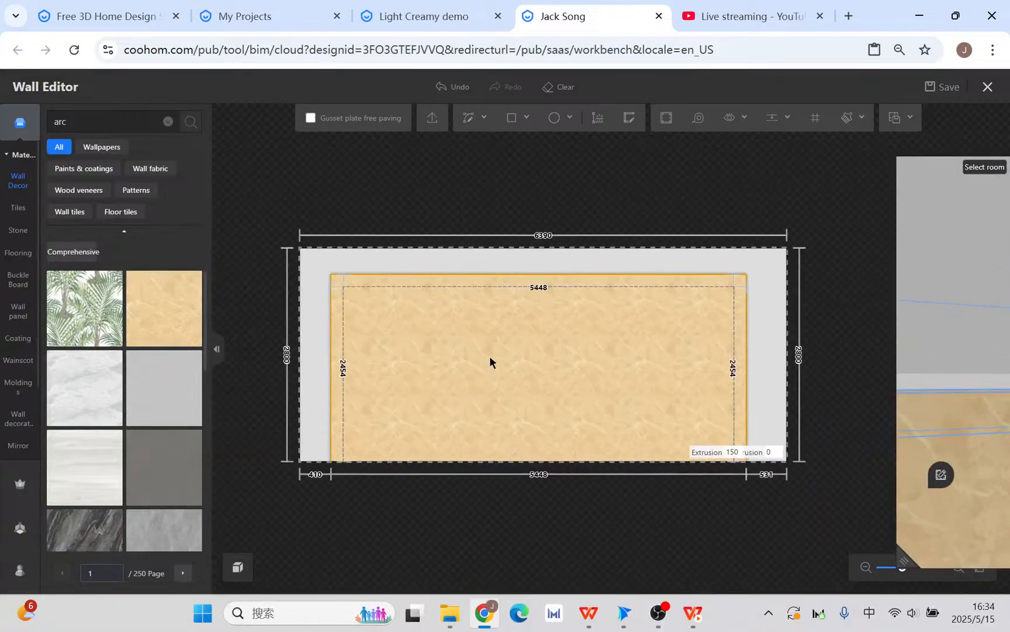
scroll(489, 355, up, 1)
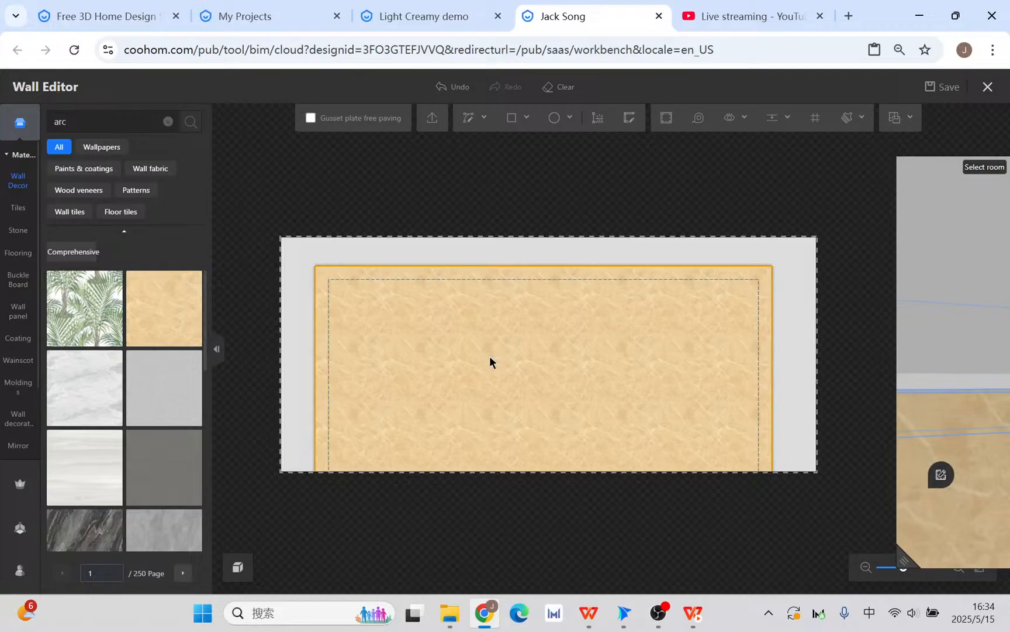
click(474, 89)
scroll(279, 279, up, 3)
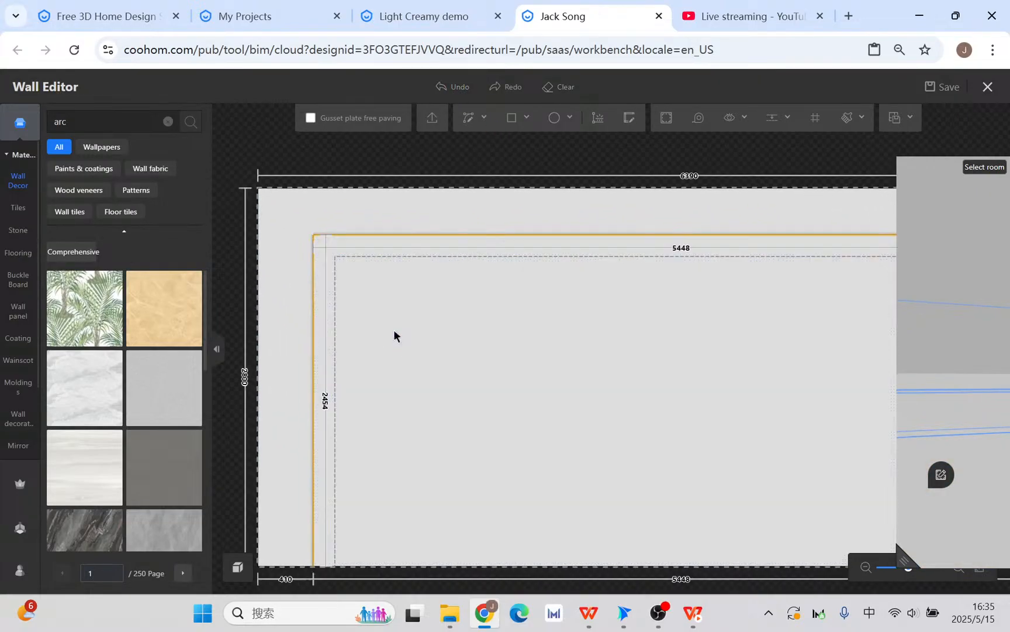
scroll(476, 352, down, 2)
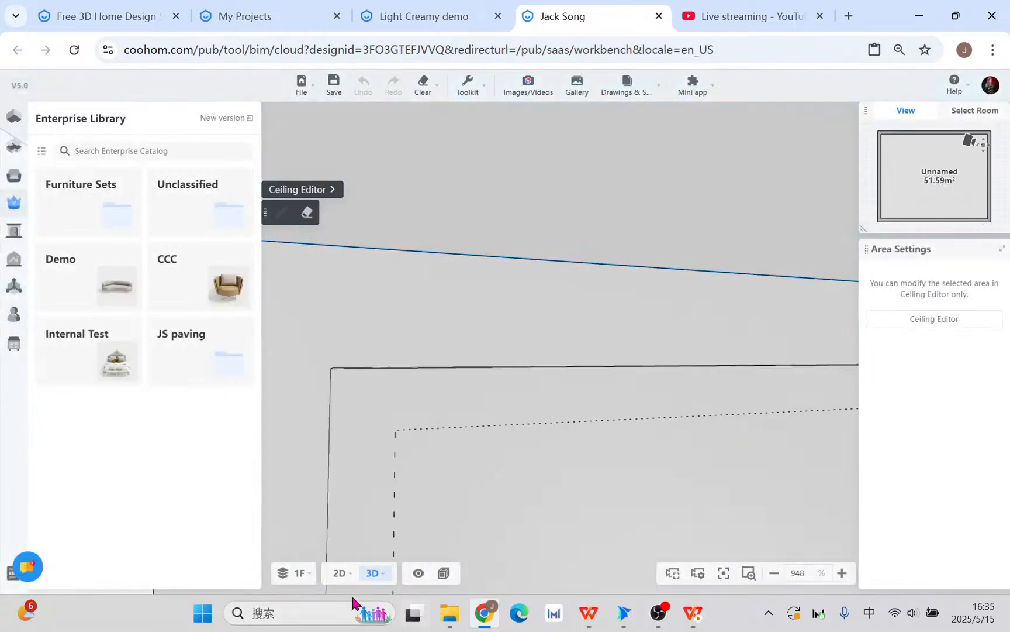
Step: Switch to the 2D floor plan and clear all items from the canvas
click(339, 572)
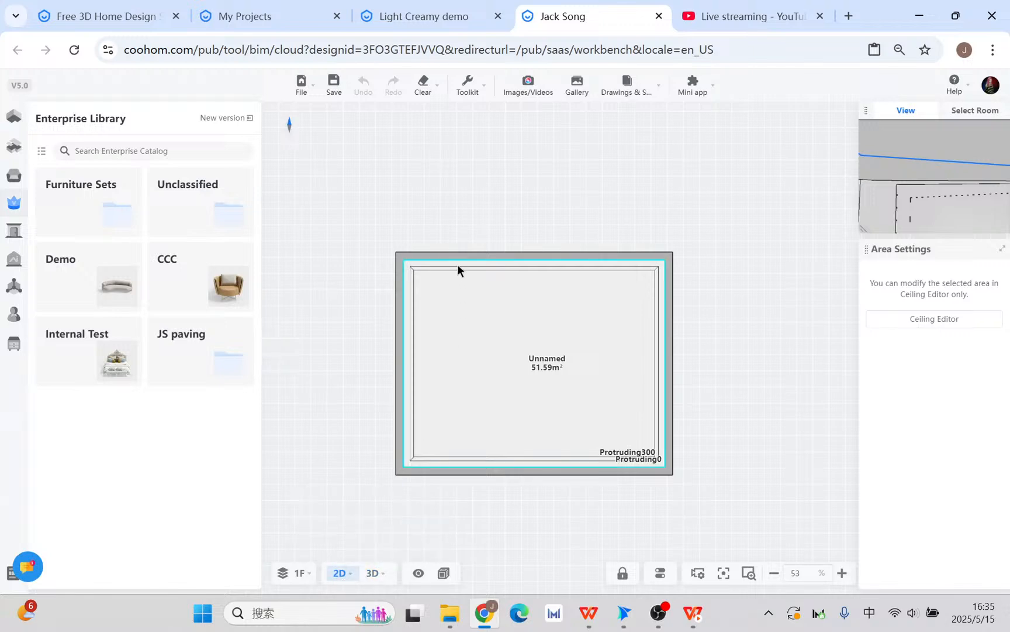
click(416, 112)
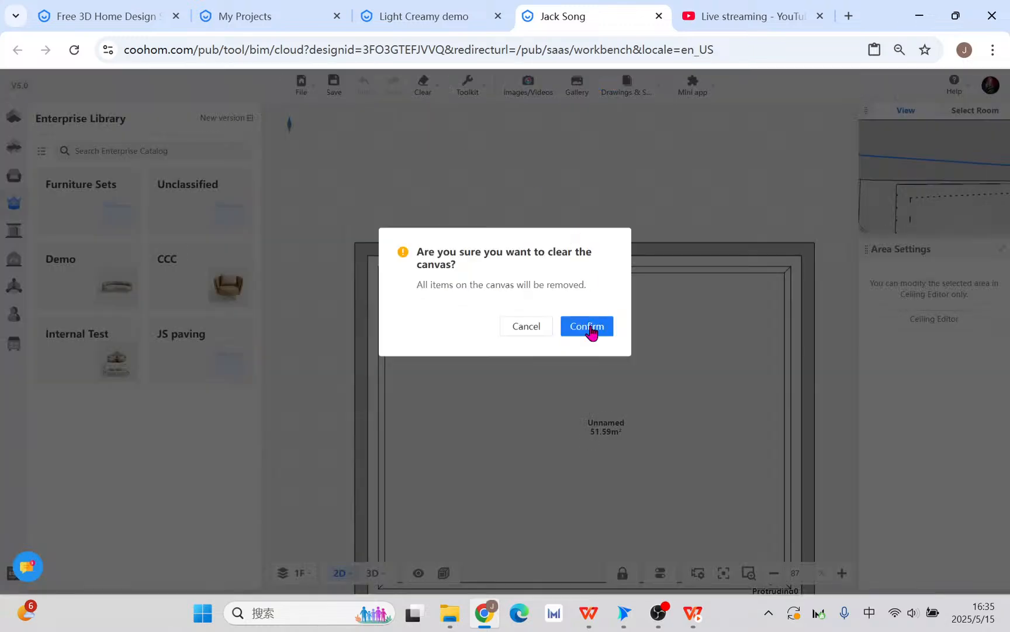
click(589, 326)
Step: Draw a rectangular room with interior dimensions of about 5640 by 5430 mm using Rect wall
click(10, 120)
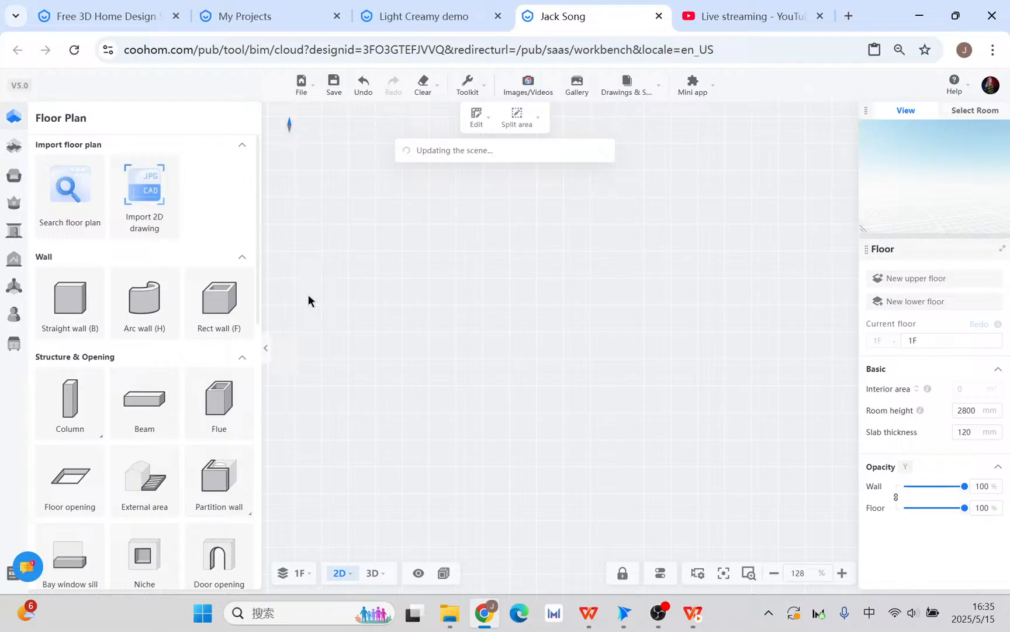
click(225, 316)
click(404, 239)
click(720, 544)
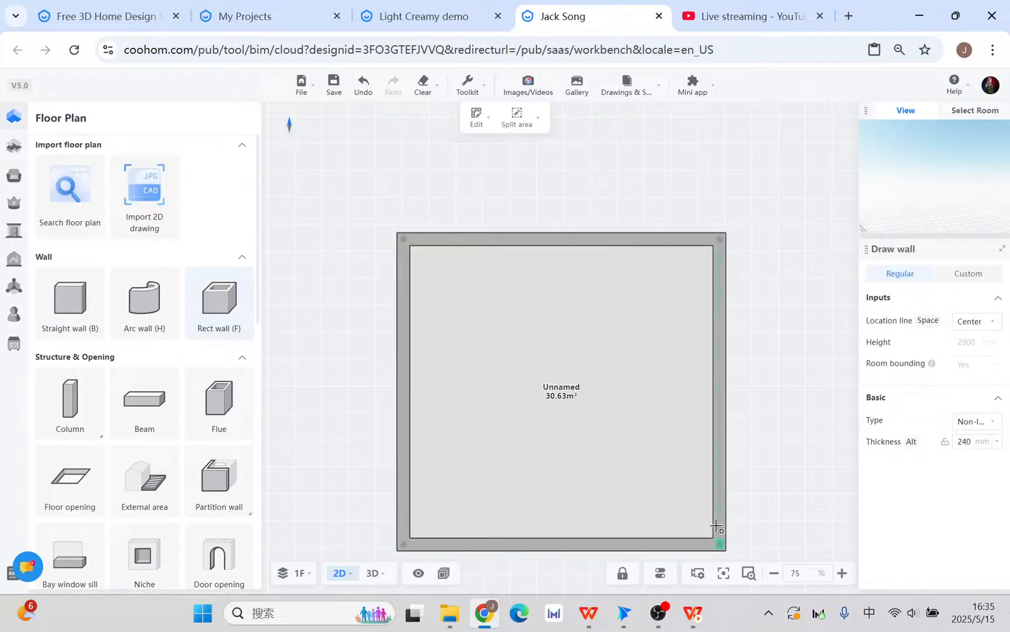
Step: Draw a smaller rectangular room, about 3600 by 2931 mm inside, in the upper right corner of the large room
click(512, 238)
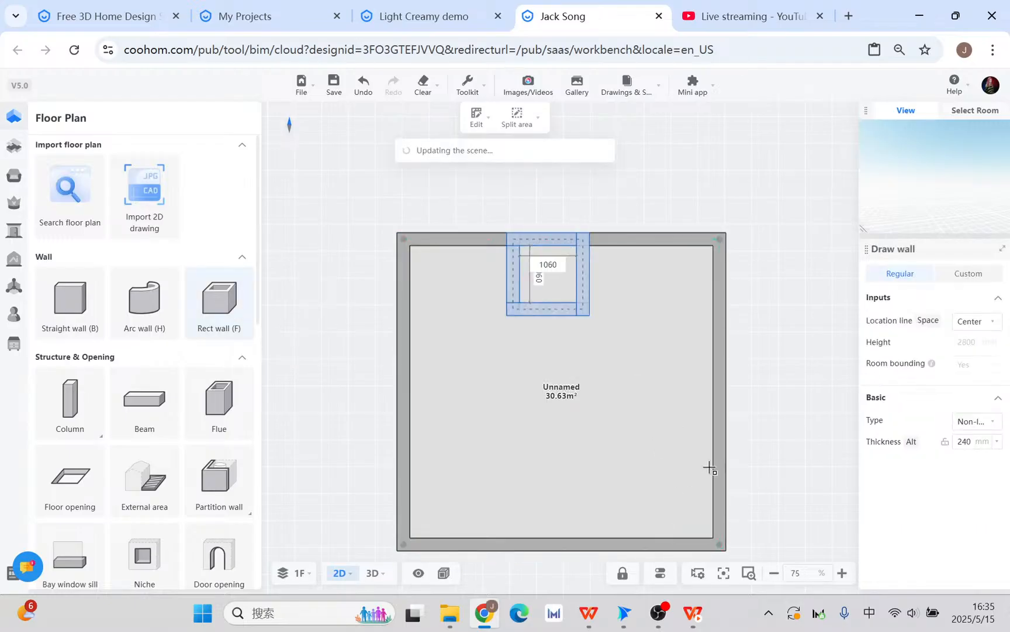
click(718, 410)
key(Escape)
scroll(765, 434, up, 3)
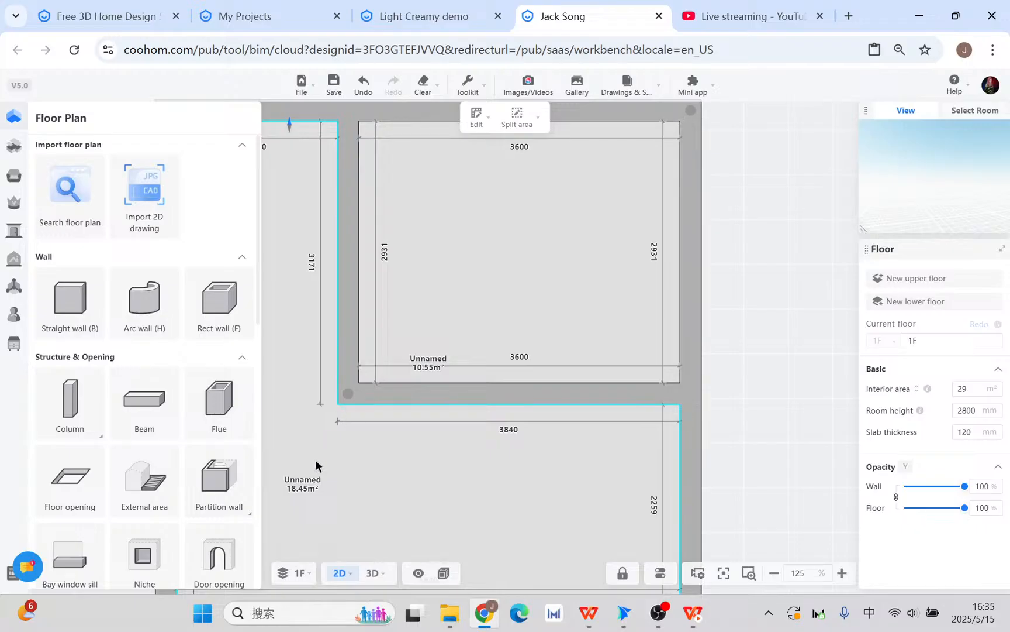
drag(341, 410, 452, 393)
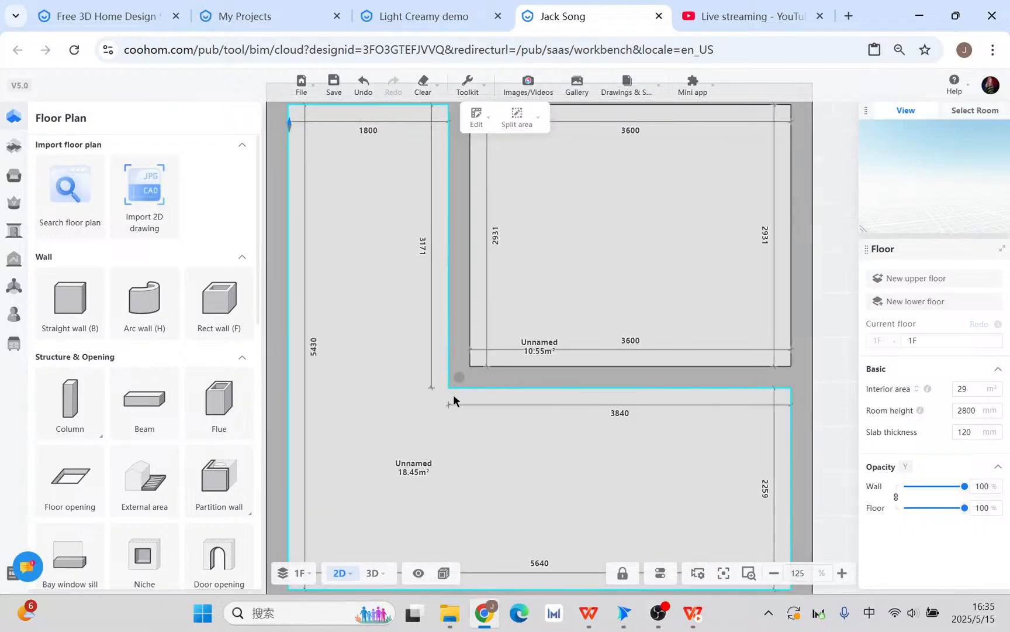
Step: Show the plan in 3D and open the Wall Editor for the long partition face towards the L-shaped room
click(372, 573)
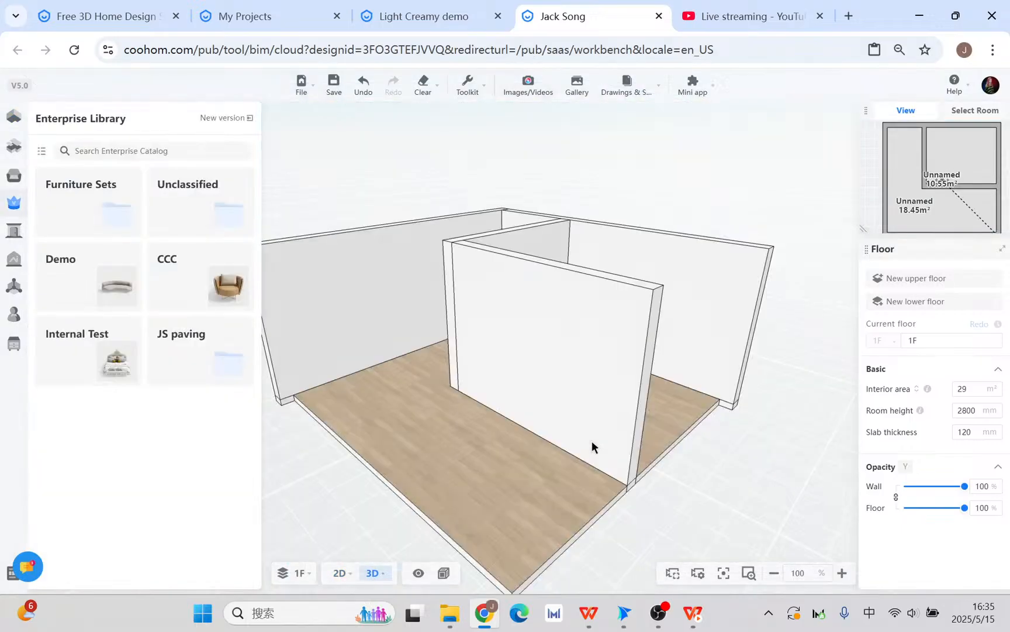
click(570, 309)
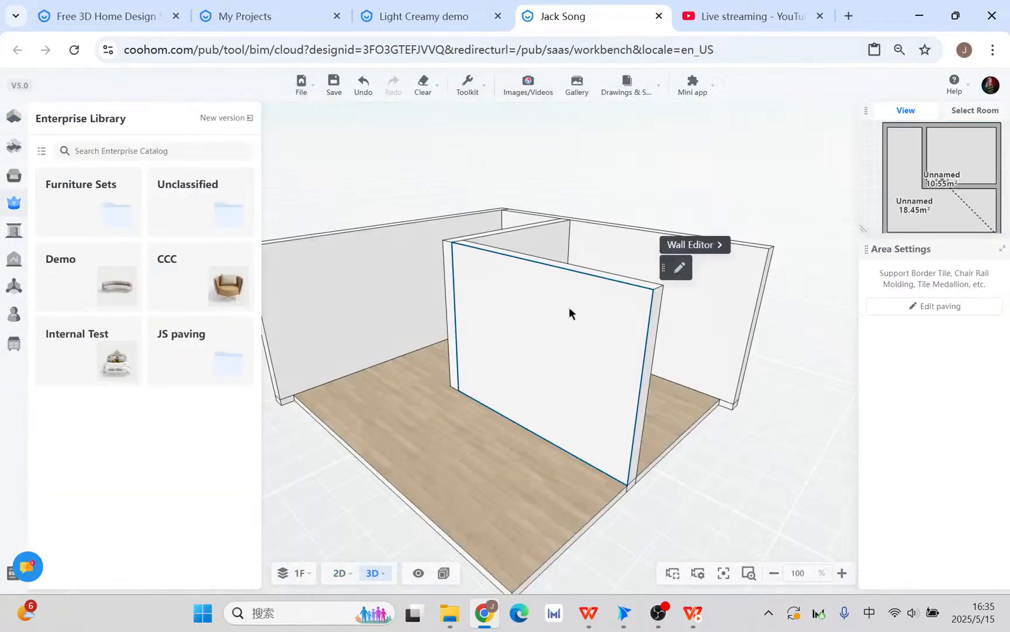
click(723, 246)
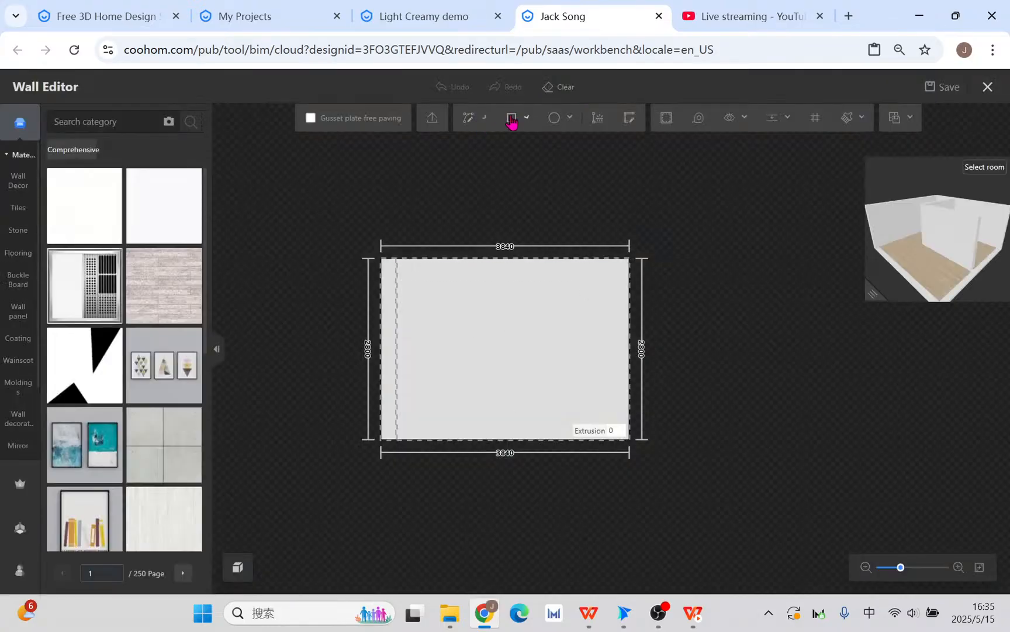
Step: Draw a rectangle about 3346 by 2302 mm on the wall, starting at its left edge and reaching the floor
click(511, 120)
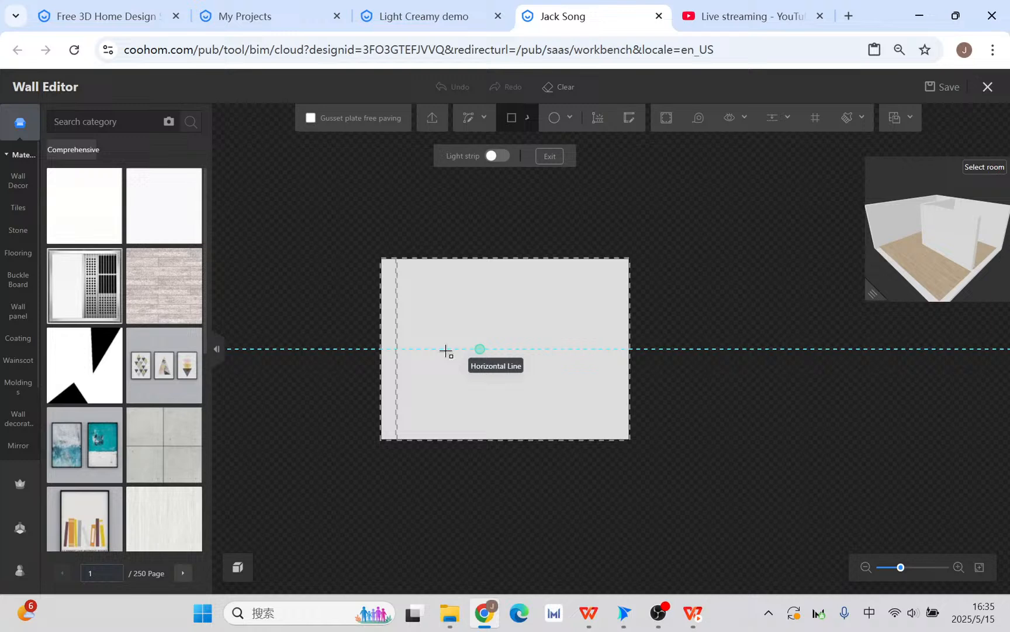
click(386, 291)
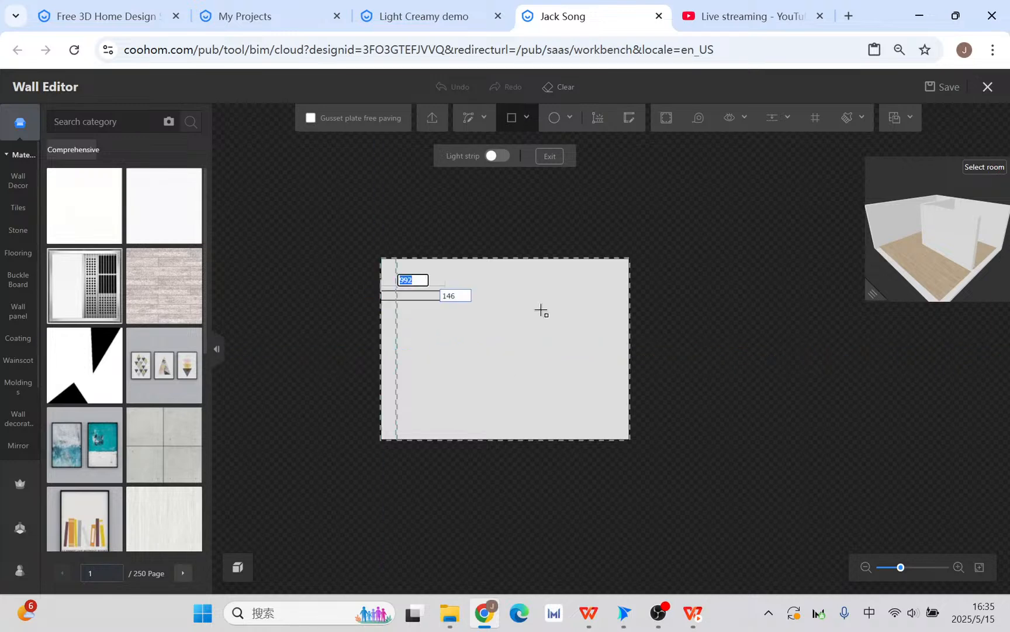
click(598, 439)
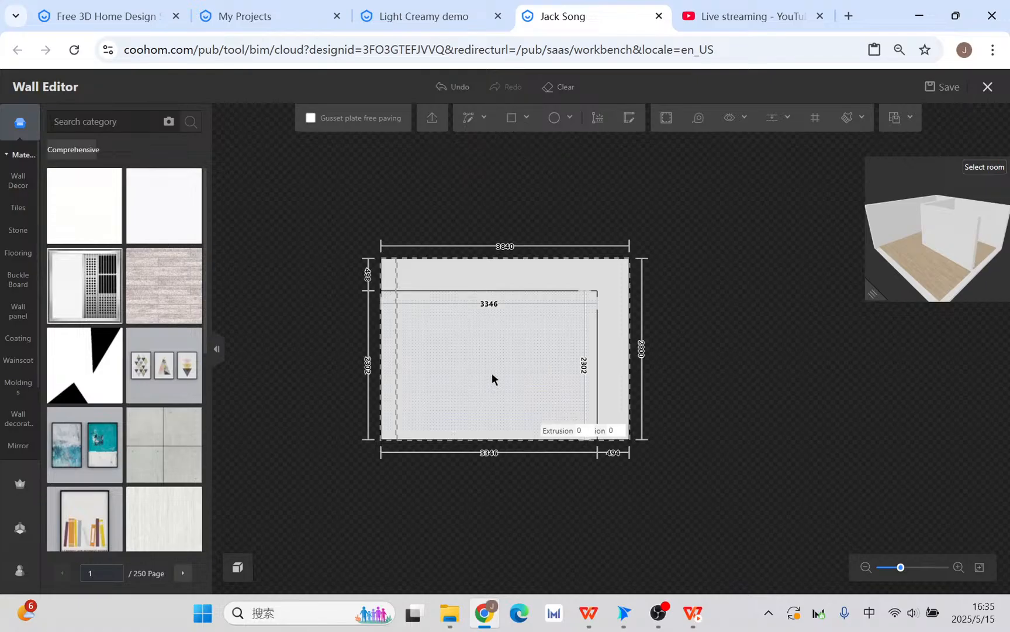
Step: Set the drawn rectangle's extrusion to 150 mm
click(577, 430)
key(Return)
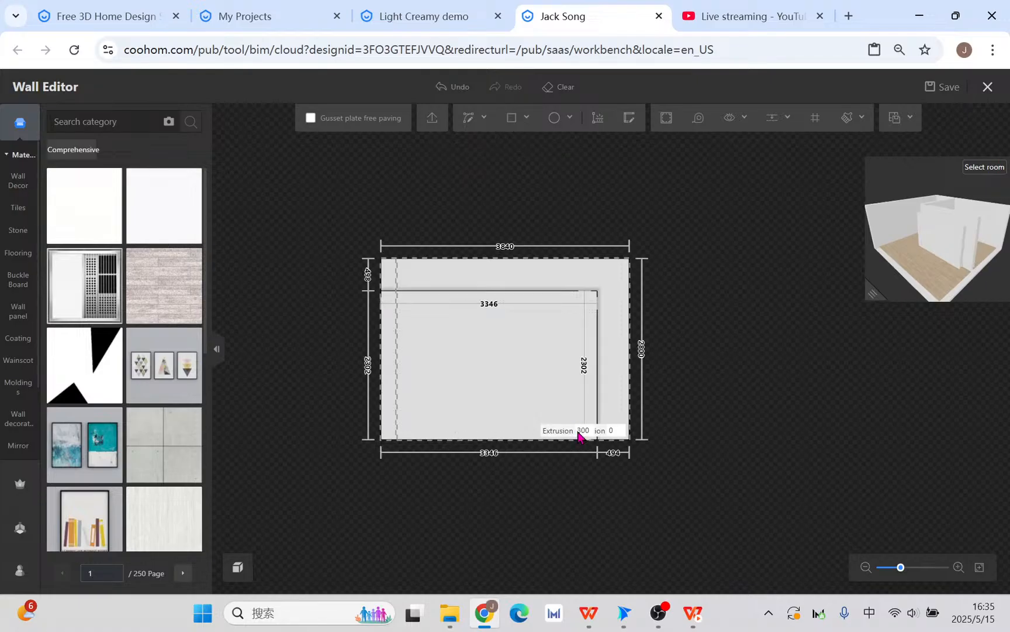
double_click(577, 432)
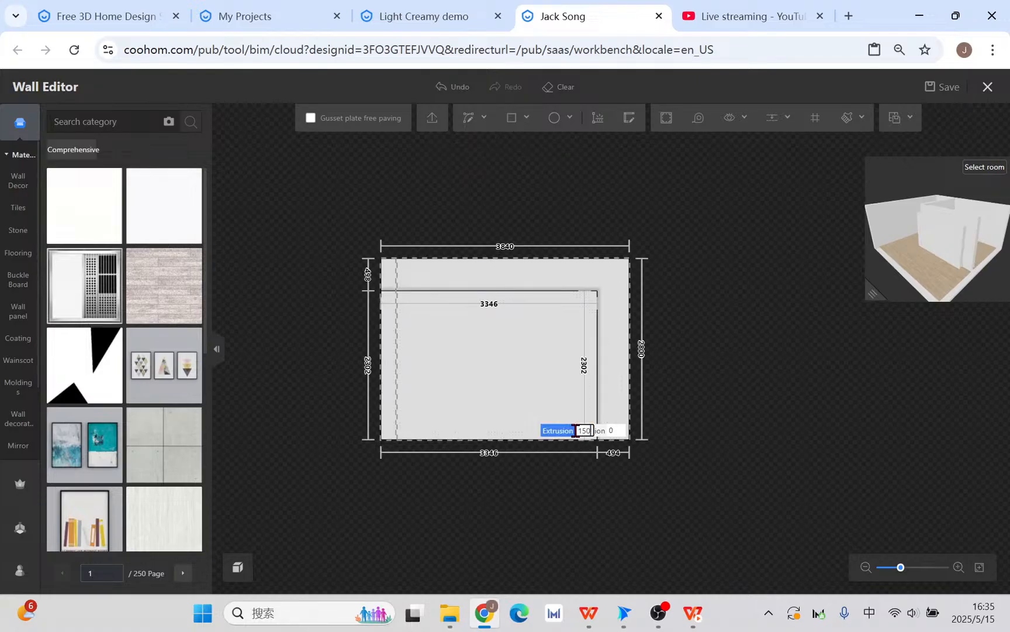
key(Return)
click(536, 358)
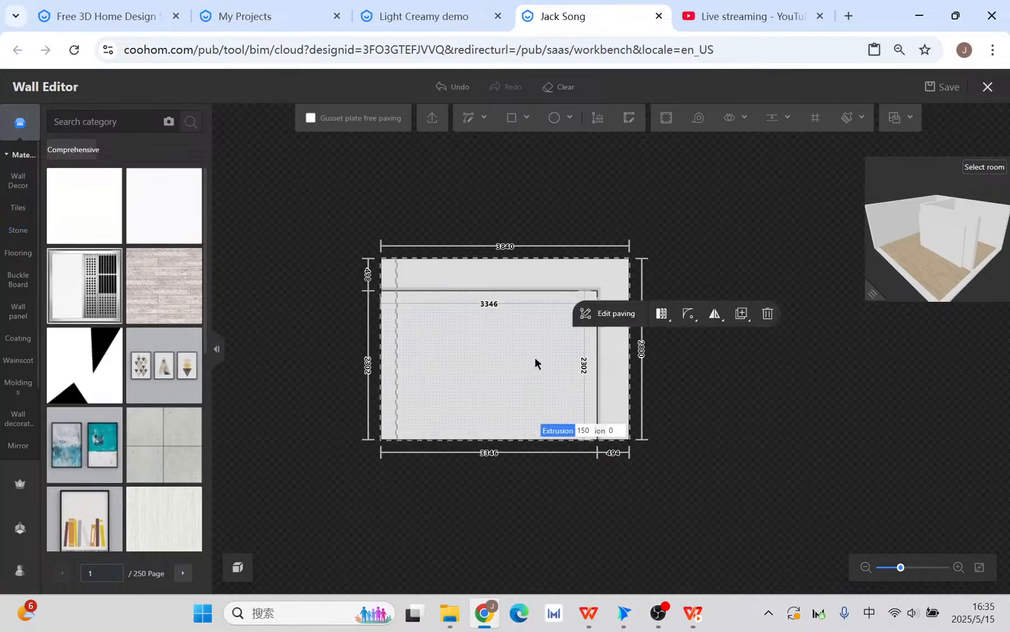
Step: Add an indented lamp belt to the panel's top edge and duplicate it onto the free vertical edge
click(462, 290)
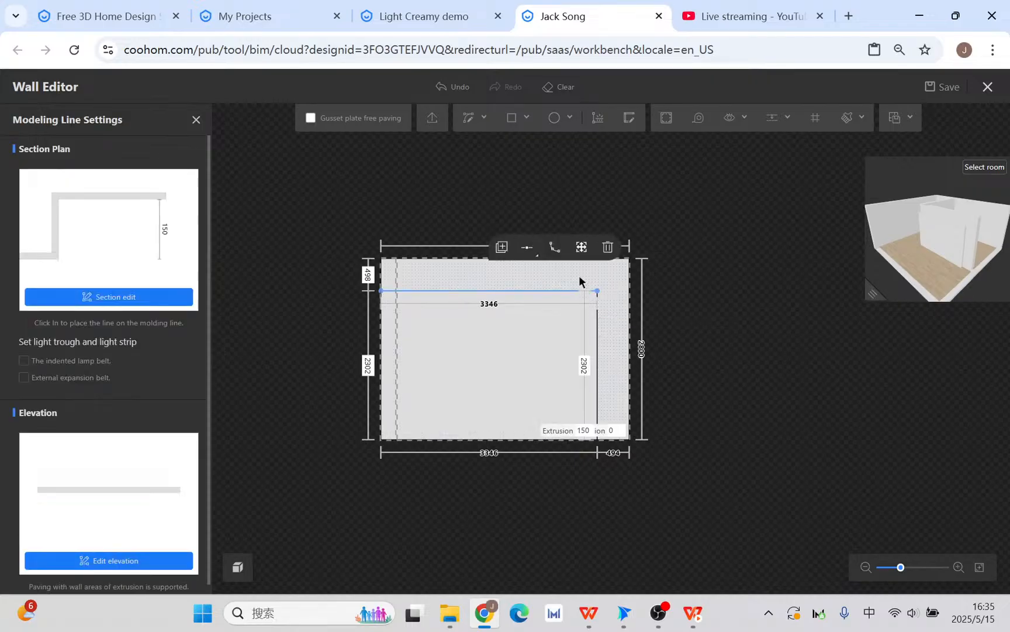
click(23, 360)
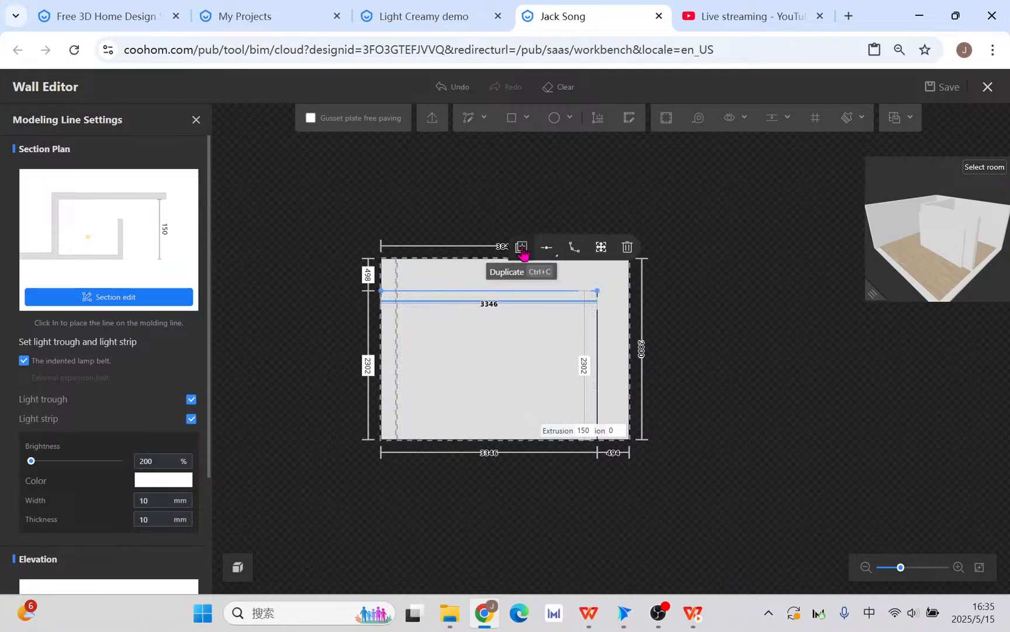
click(502, 247)
click(593, 346)
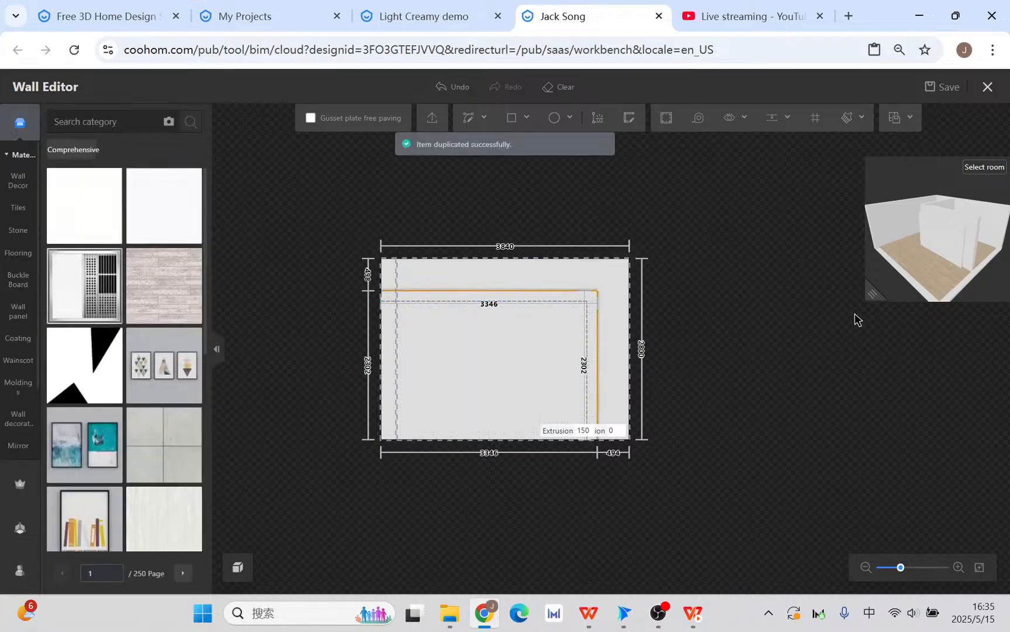
Step: Enlarge the 3D preview and examine the open end of the panel's light trough at the wall corner
drag(873, 294, 496, 504)
drag(597, 441, 766, 432)
scroll(770, 373, up, 3)
scroll(772, 370, up, 5)
drag(778, 372, 934, 396)
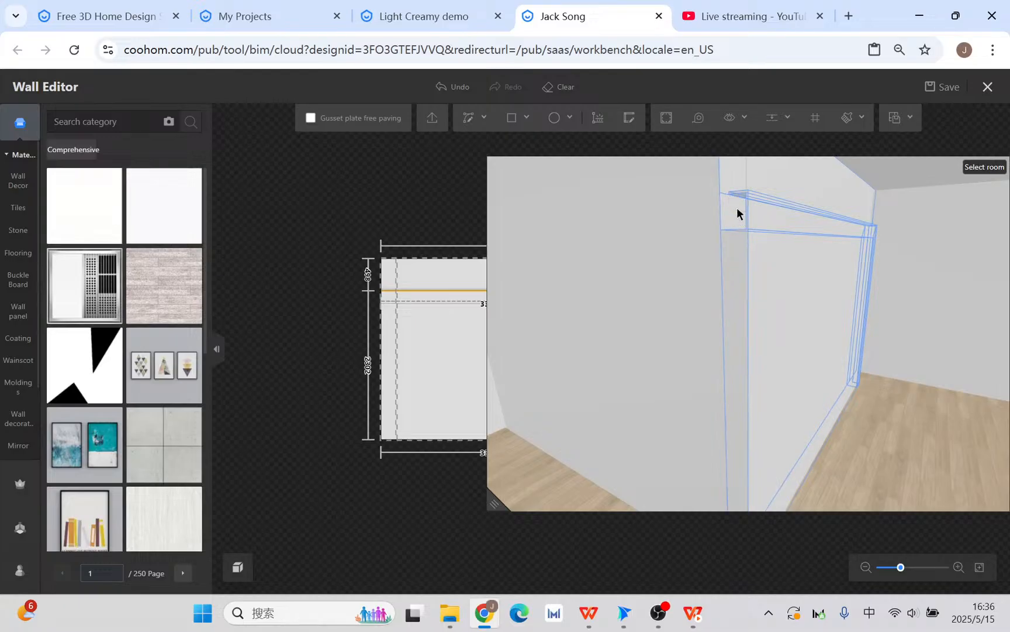
drag(745, 309, 687, 321)
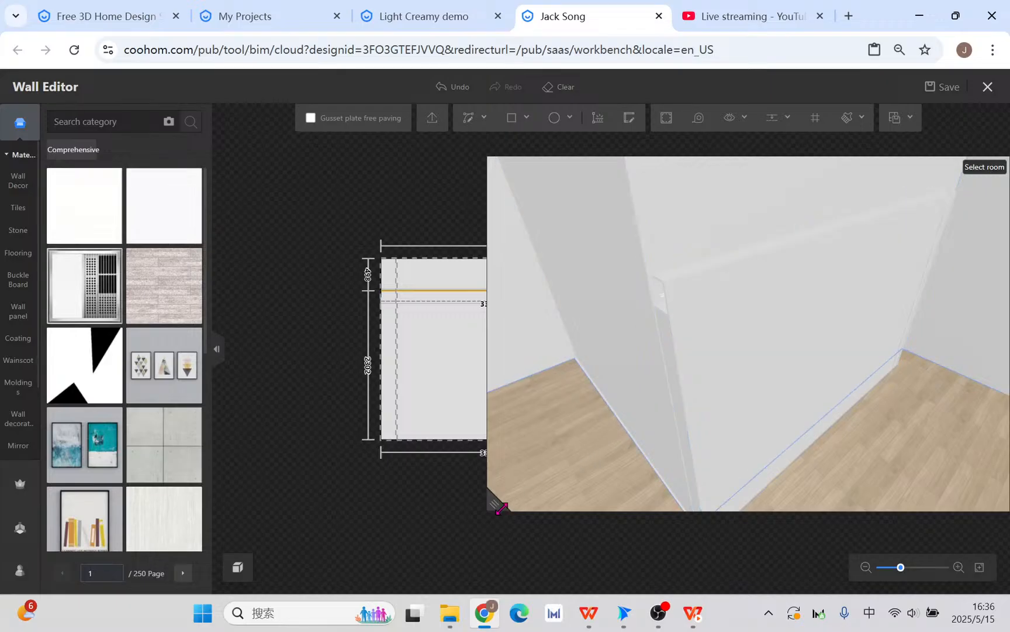
Step: Shrink the 3D preview and split the panel's top edge into two segments
drag(498, 506, 696, 497)
scroll(390, 310, up, 3)
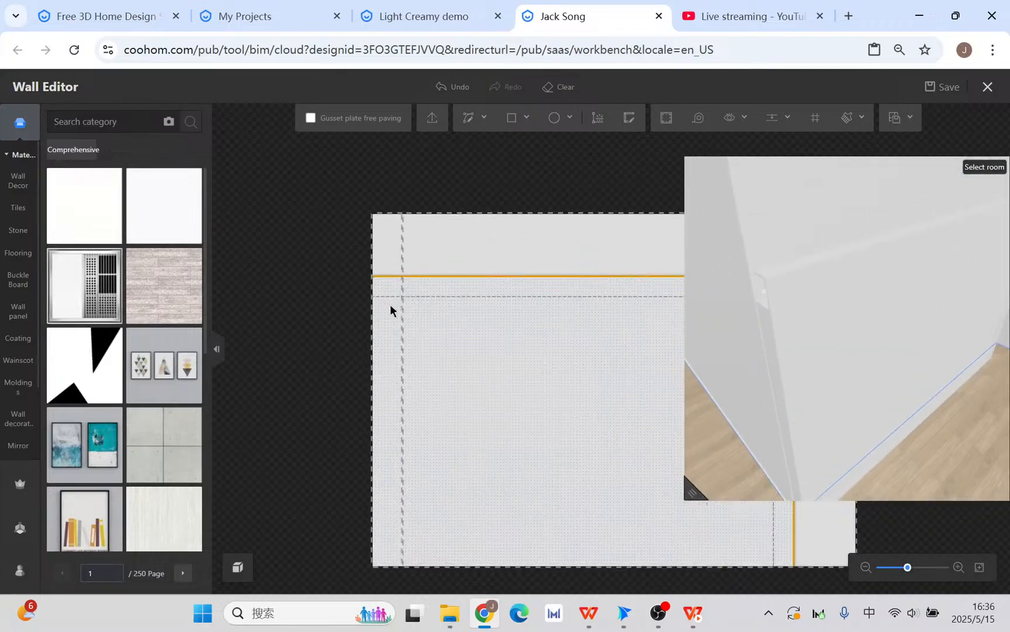
scroll(390, 305, up, 3)
right_drag(596, 370, 504, 317)
click(419, 221)
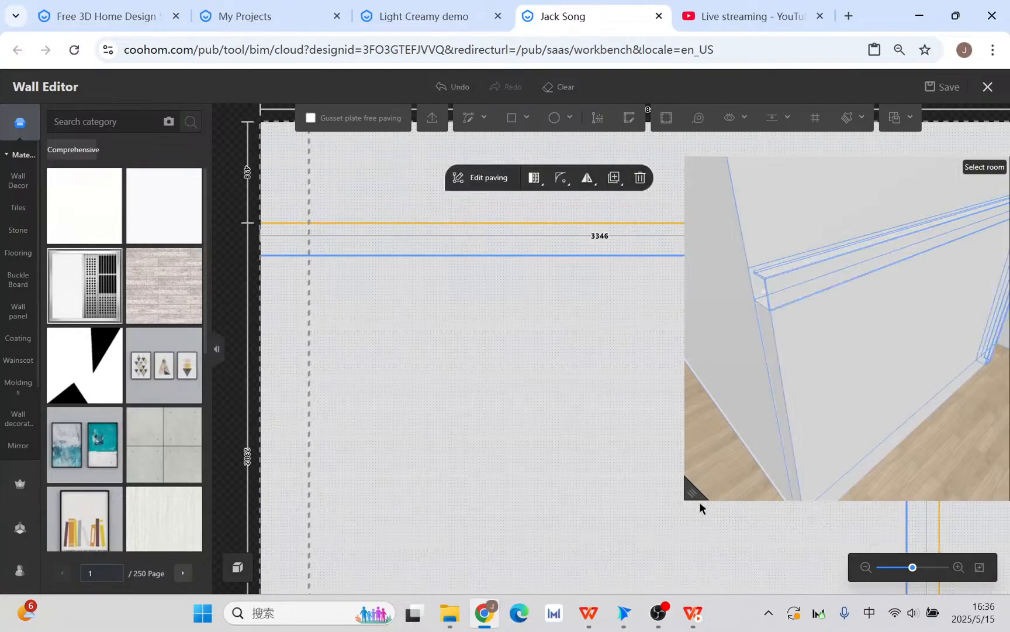
drag(699, 501, 909, 480)
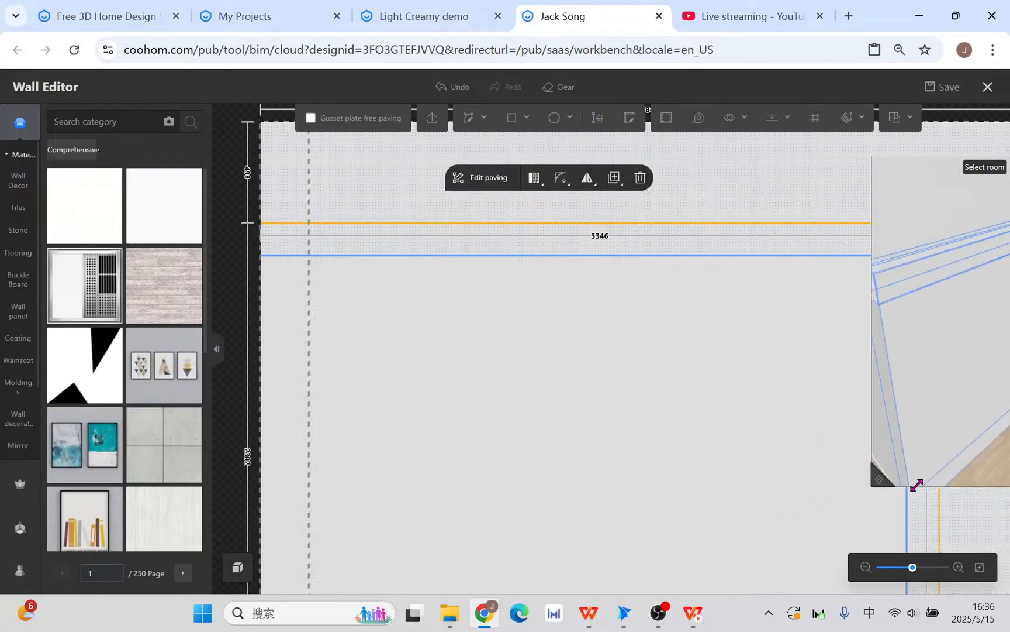
click(542, 224)
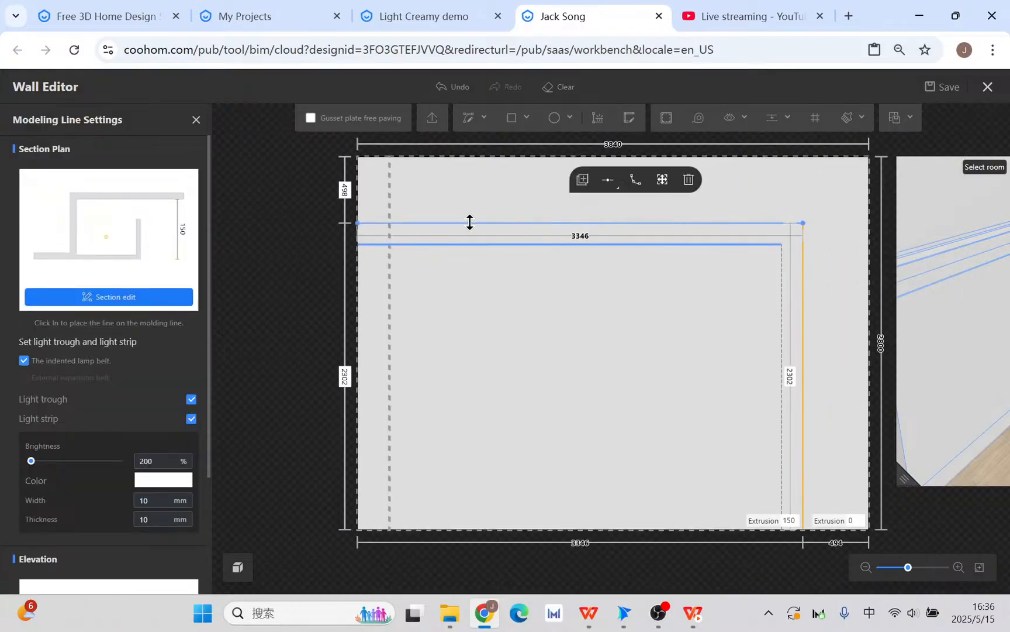
mouse_move(608, 182)
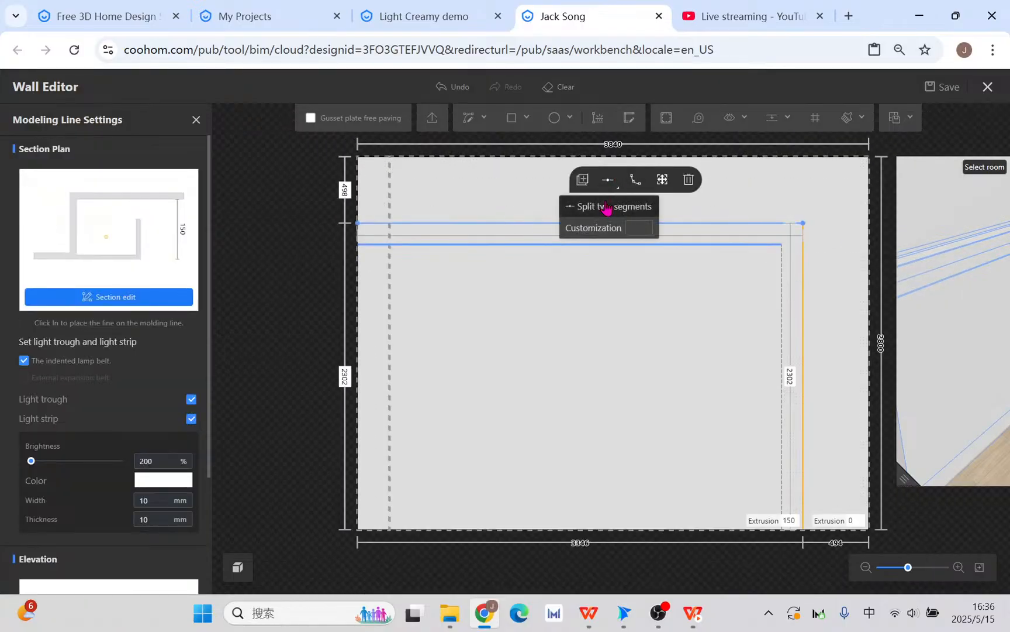
click(603, 206)
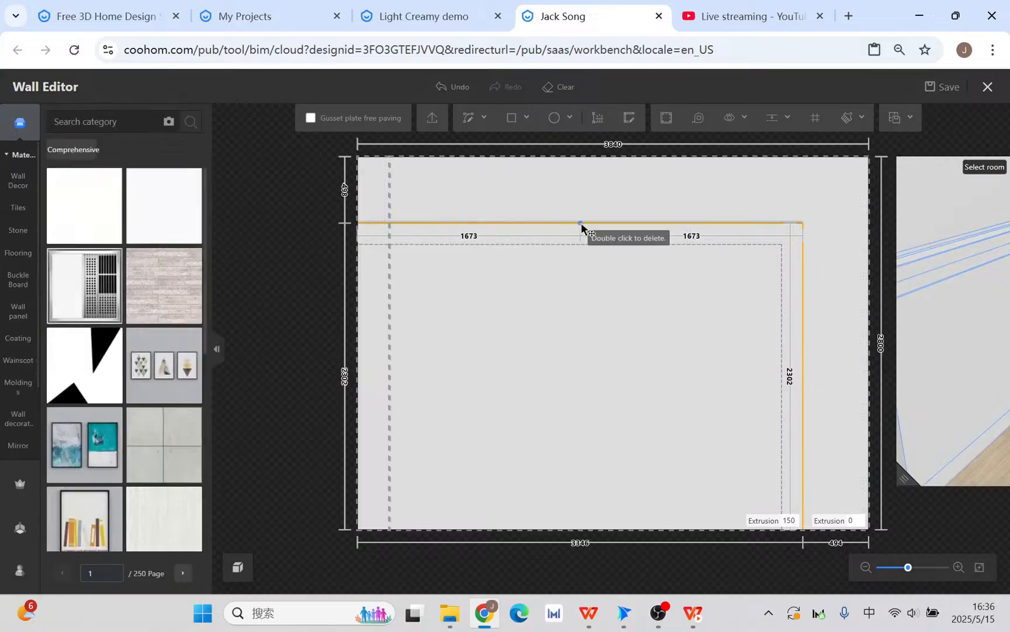
Step: Shorten the top edge's left segment by moving the split point, leaving 3336 mm for the right segment
click(582, 223)
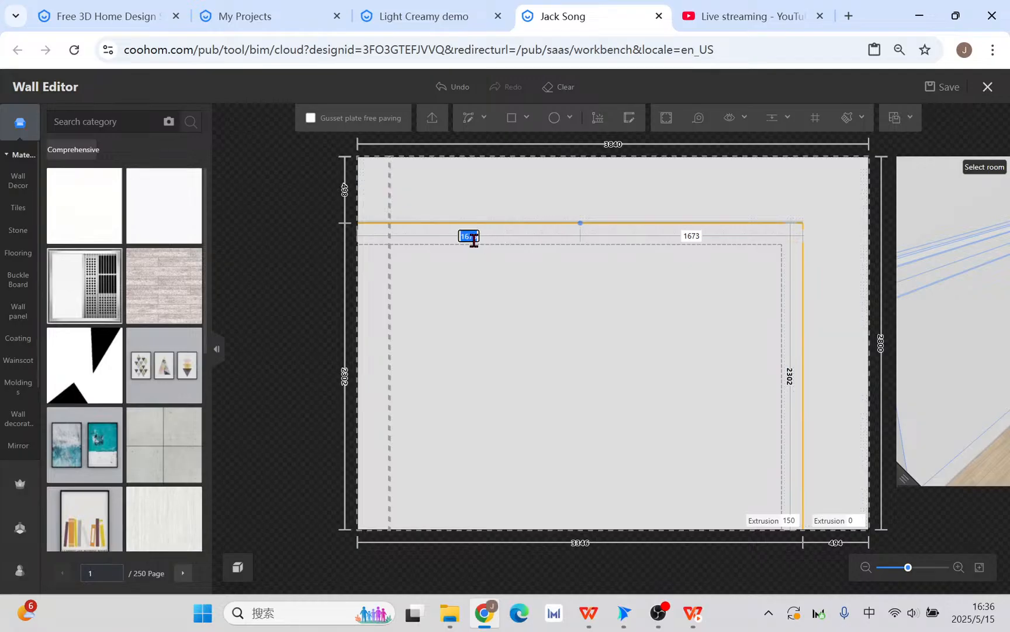
key(Return)
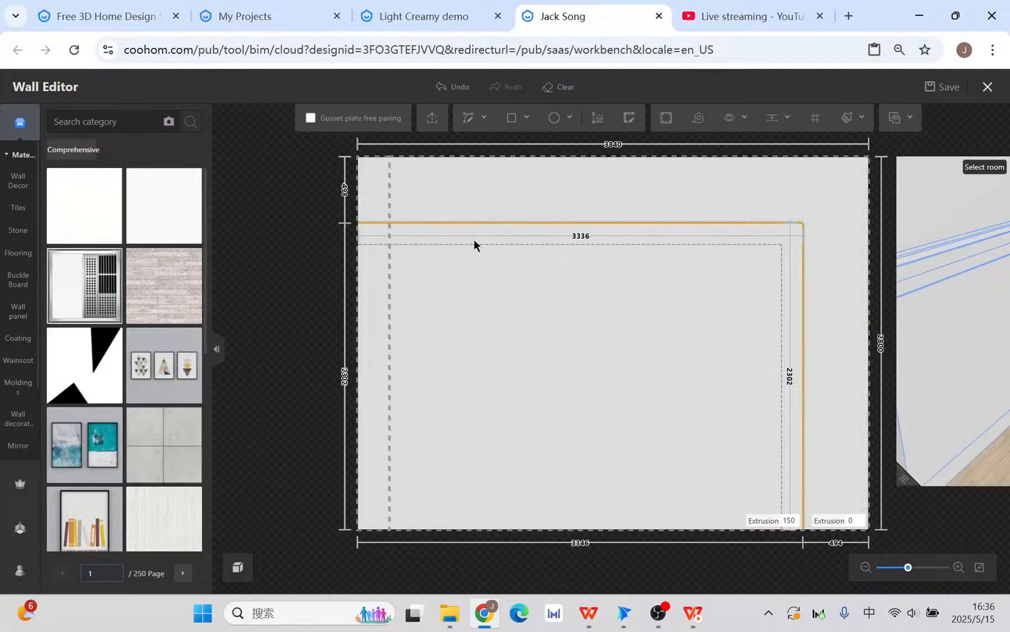
scroll(355, 225, up, 5)
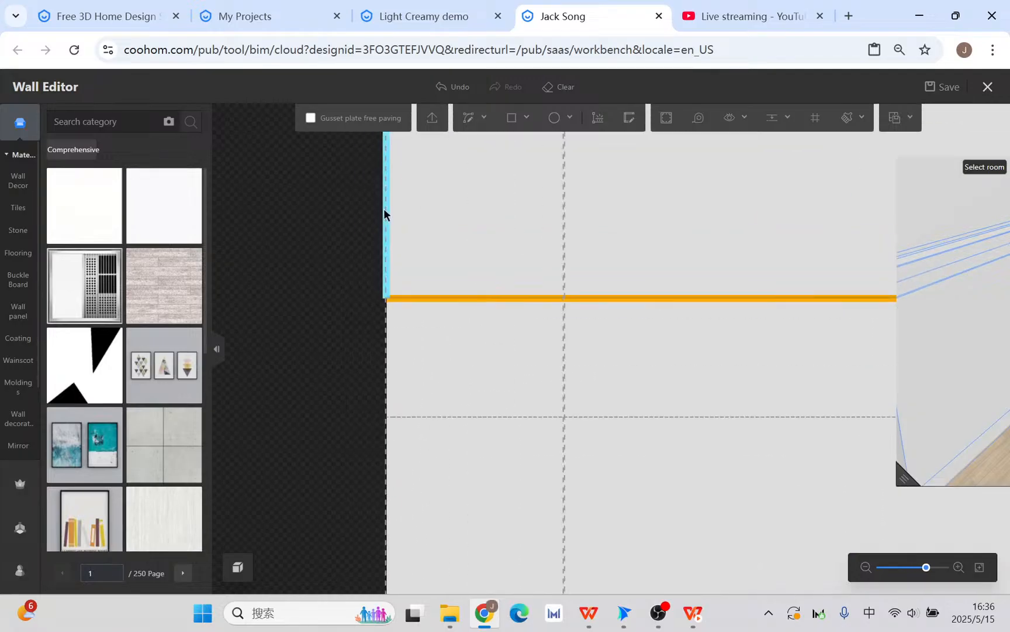
scroll(393, 340, up, 2)
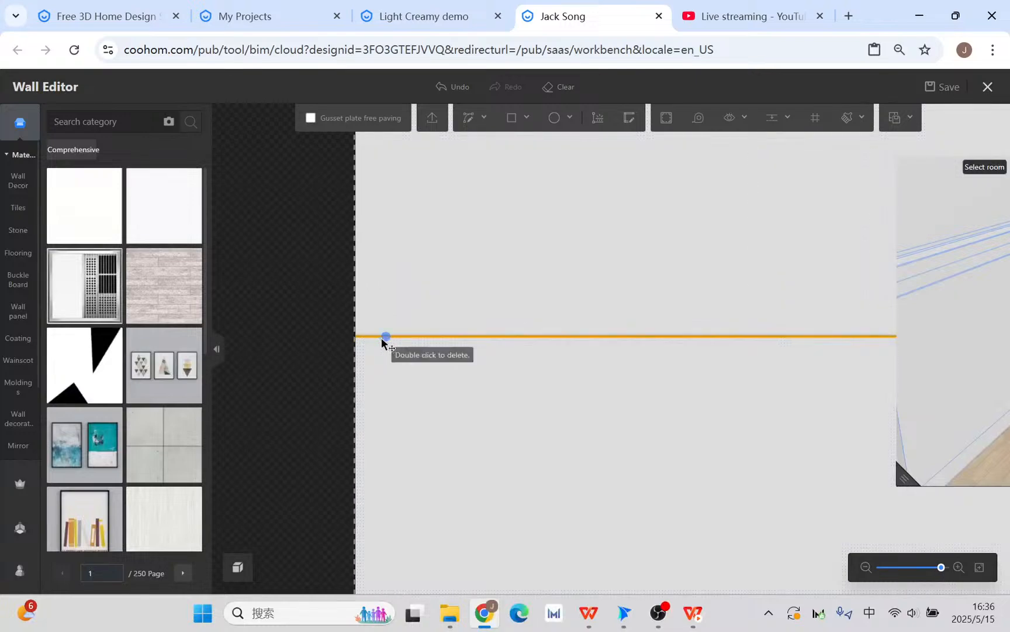
Step: Turn off the indented lamp belt on the short left segment of the panel's top edge and enlarge the 3D preview
click(373, 336)
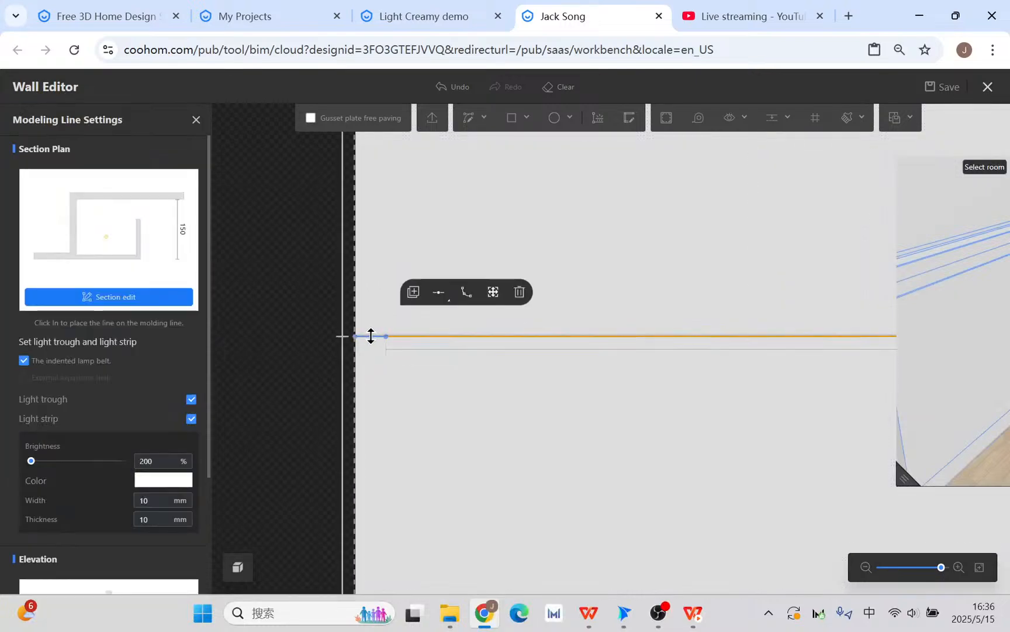
click(23, 361)
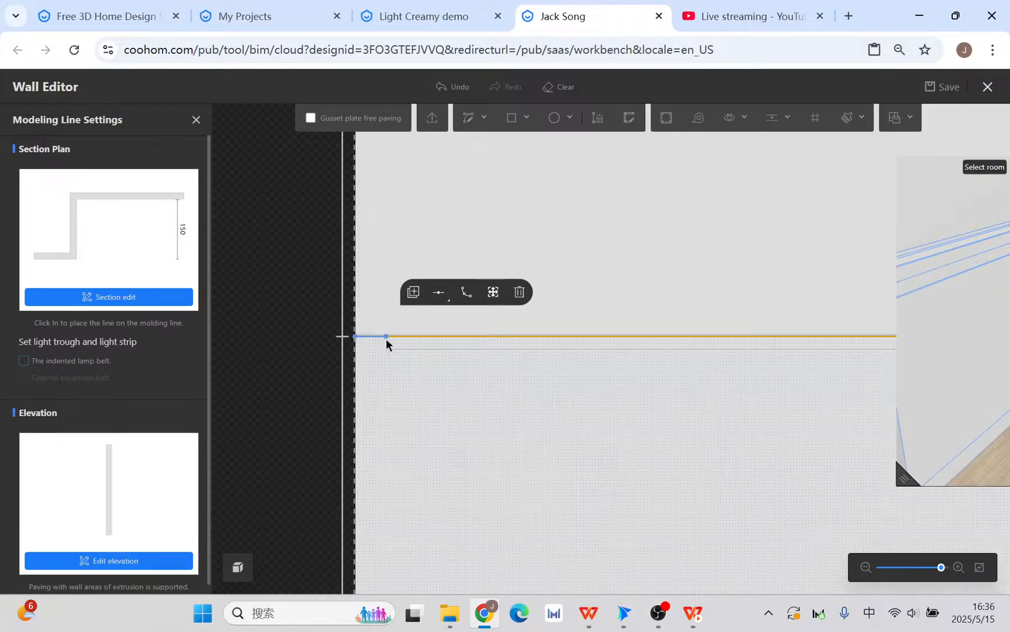
drag(922, 479, 408, 515)
drag(643, 414, 877, 447)
click(881, 439)
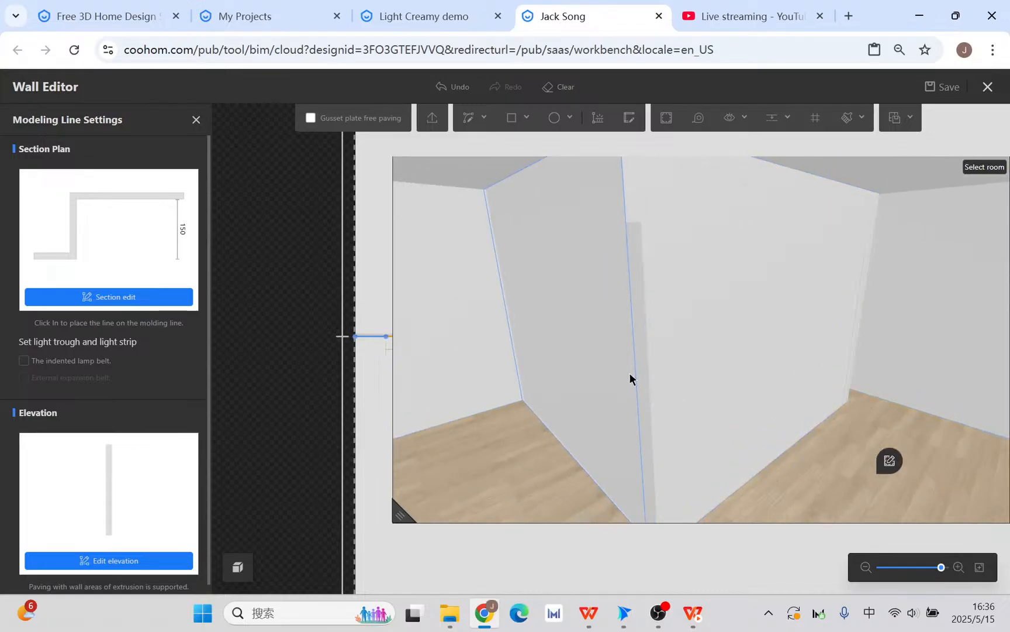
Step: Examine the end of the panel's light trough at the wall corner in the 3D preview from several angles
drag(630, 370, 631, 342)
drag(721, 356, 445, 363)
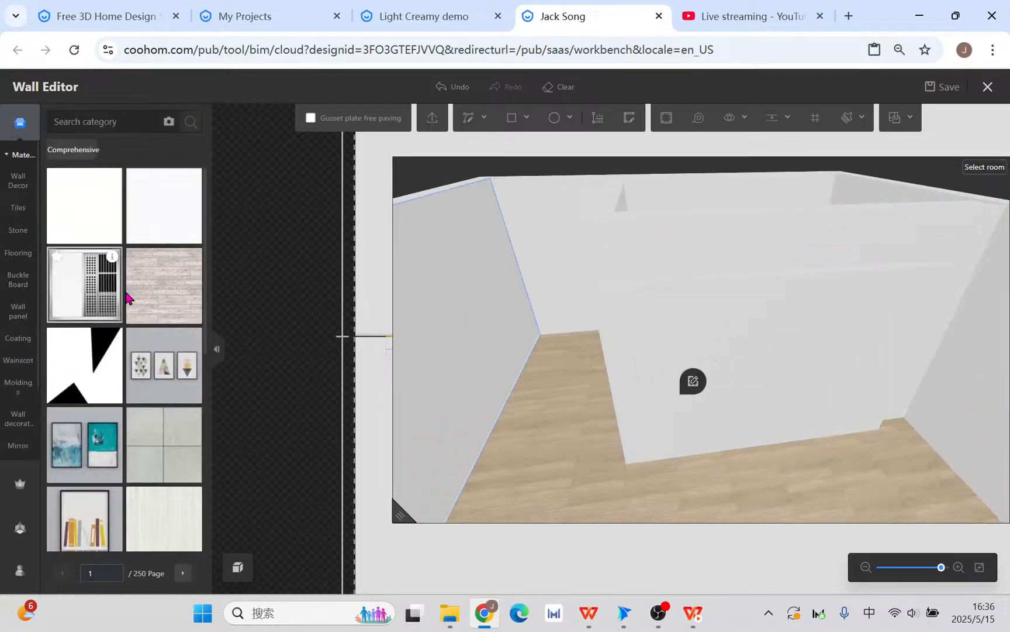
click(84, 293)
click(779, 356)
drag(778, 356, 796, 421)
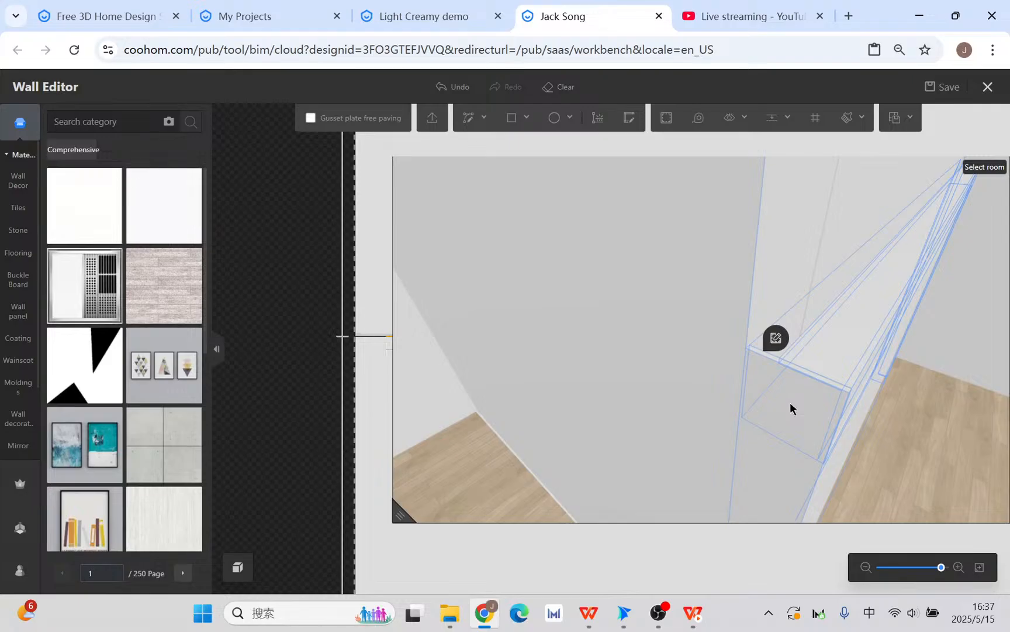
mouse_move(791, 403)
mouse_down()
mouse_move(830, 411)
mouse_move(801, 390)
mouse_up()
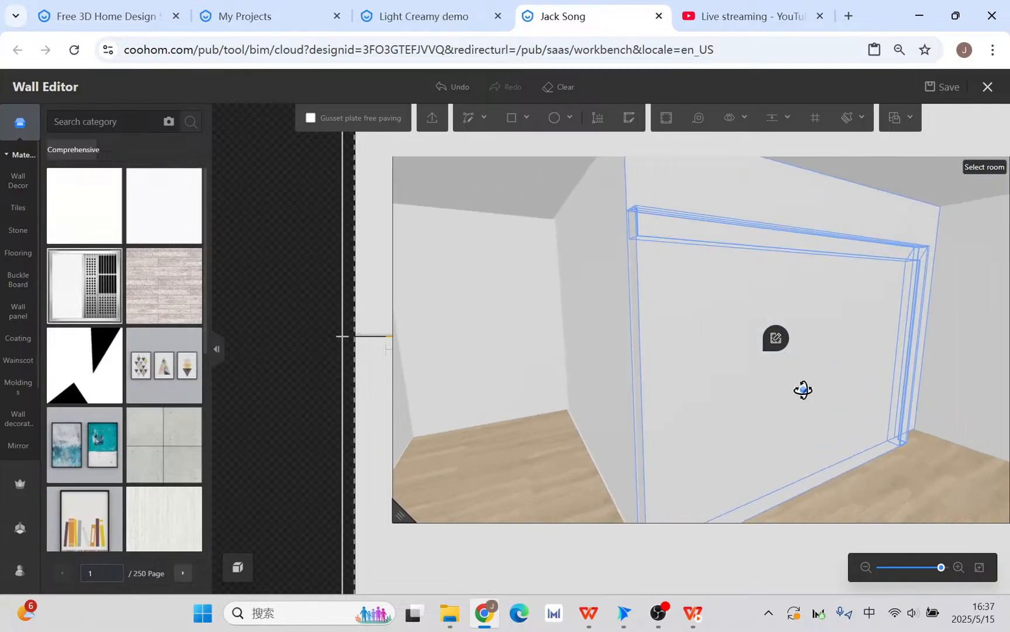
Step: Check the livestream chat in YouTube Studio, and return to Coohom to exit the Wall Editor
click(740, 13)
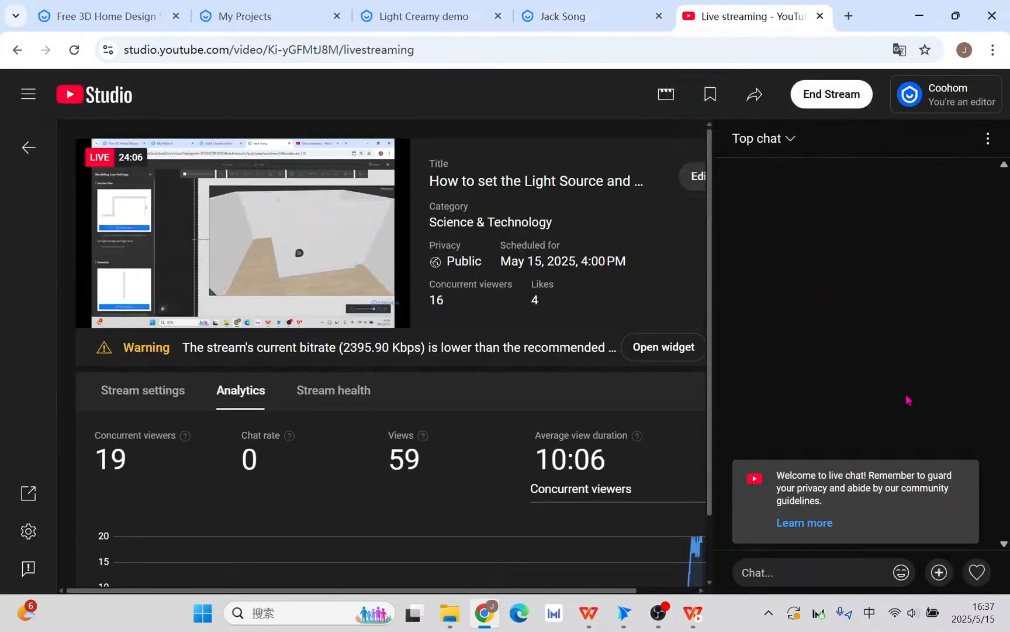
click(571, 8)
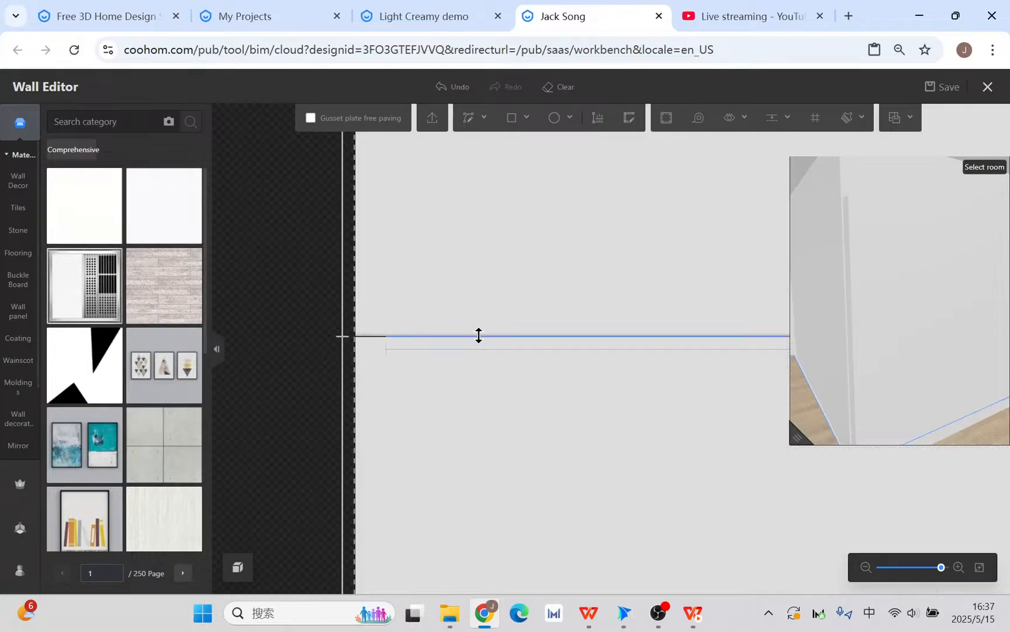
click(388, 335)
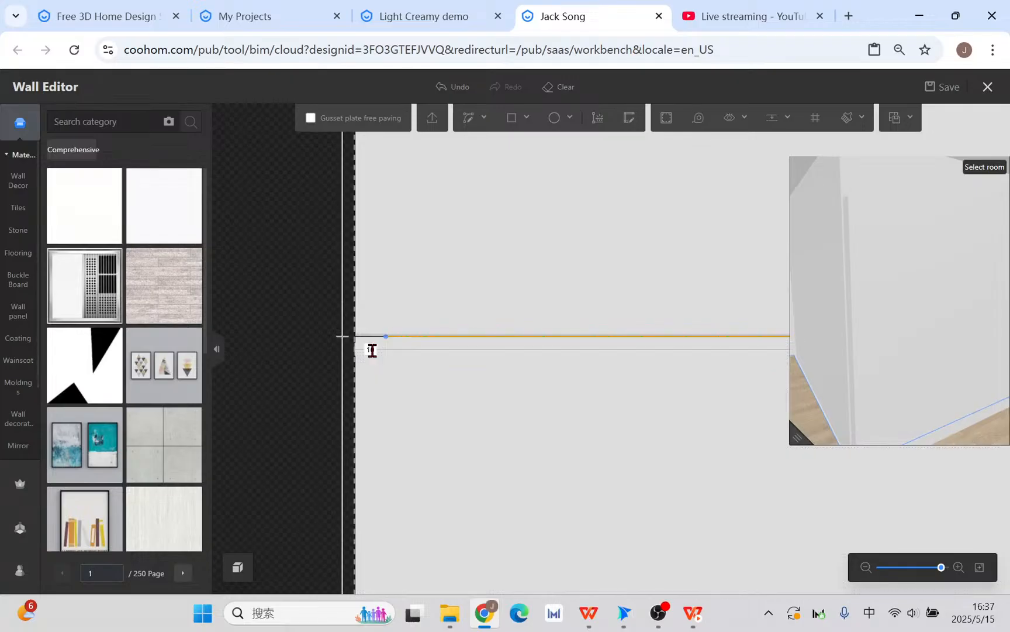
click(989, 87)
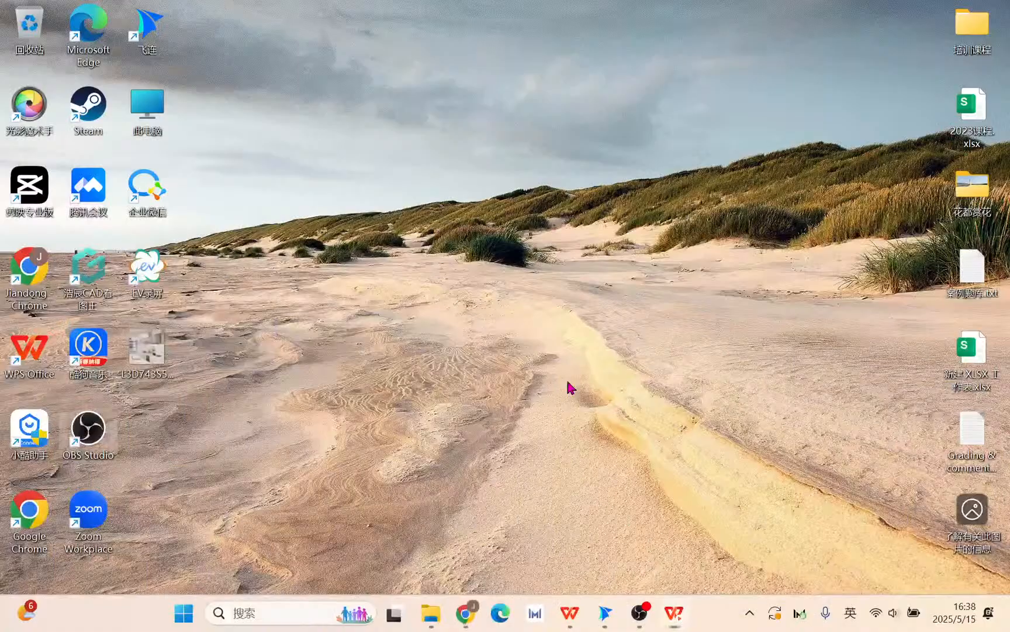
Step: Read the viewer's question in the YouTube Studio live chat and return to the Coohom project with the extruded panel
click(468, 614)
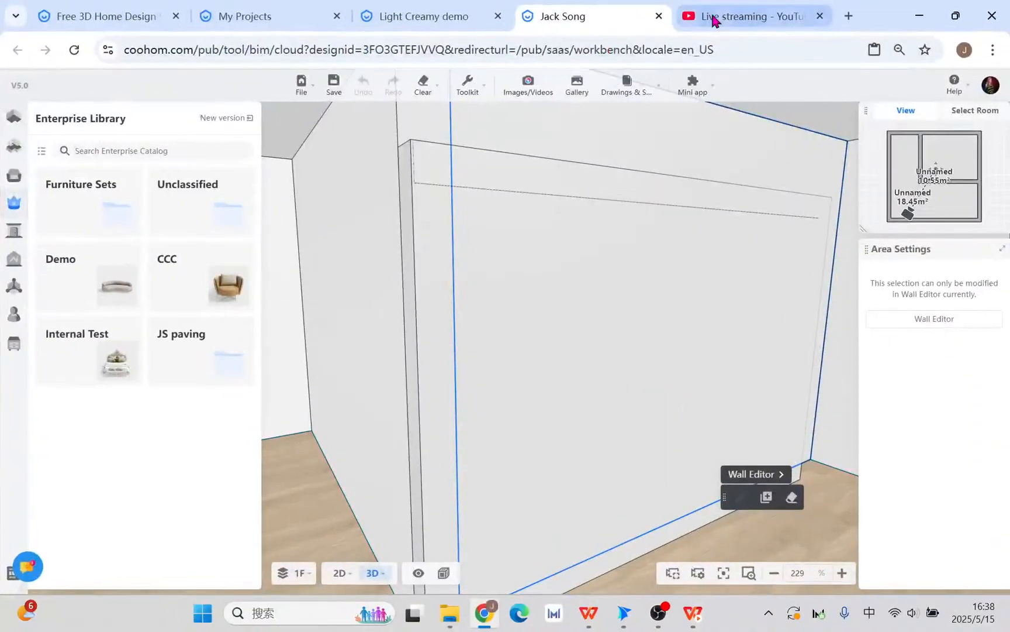
click(746, 15)
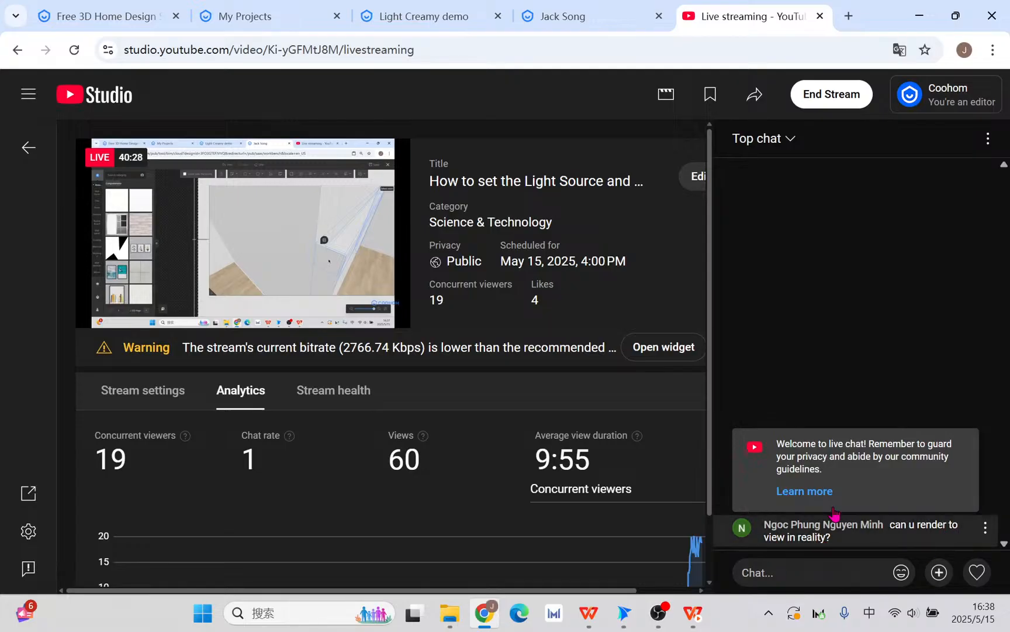
click(450, 18)
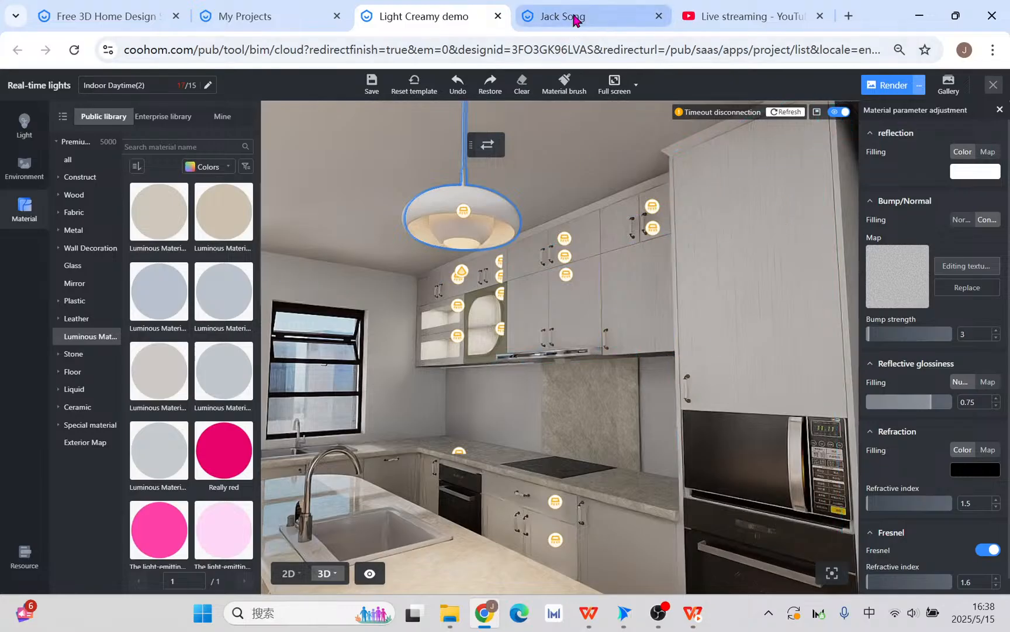
click(570, 16)
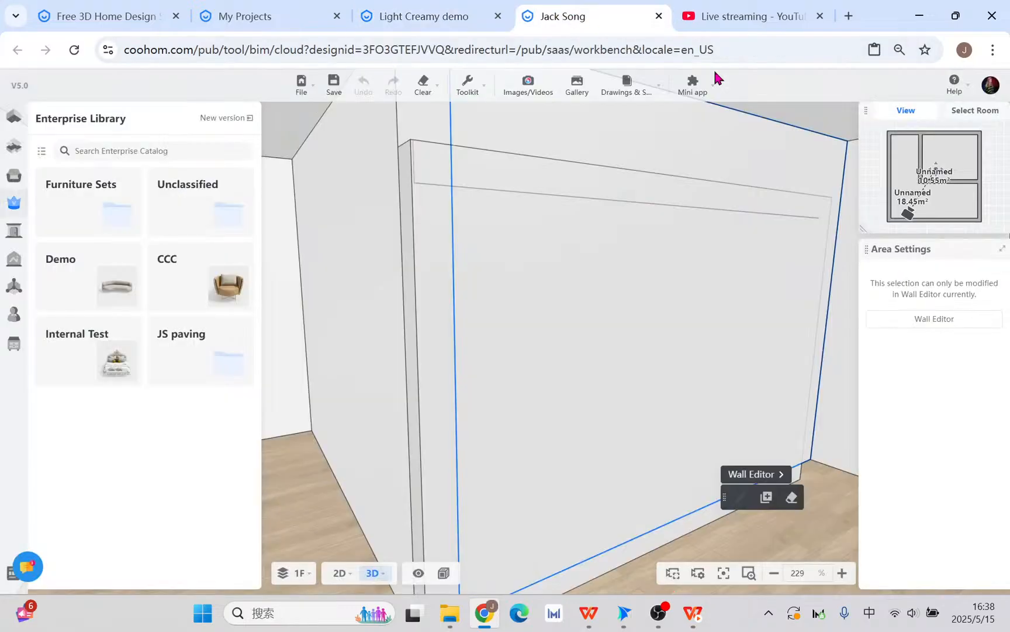
Step: Reopen the Wall Editor for the partition wall that carries the extruded panel
scroll(570, 281, down, 5)
drag(583, 343, 571, 282)
scroll(654, 358, up, 3)
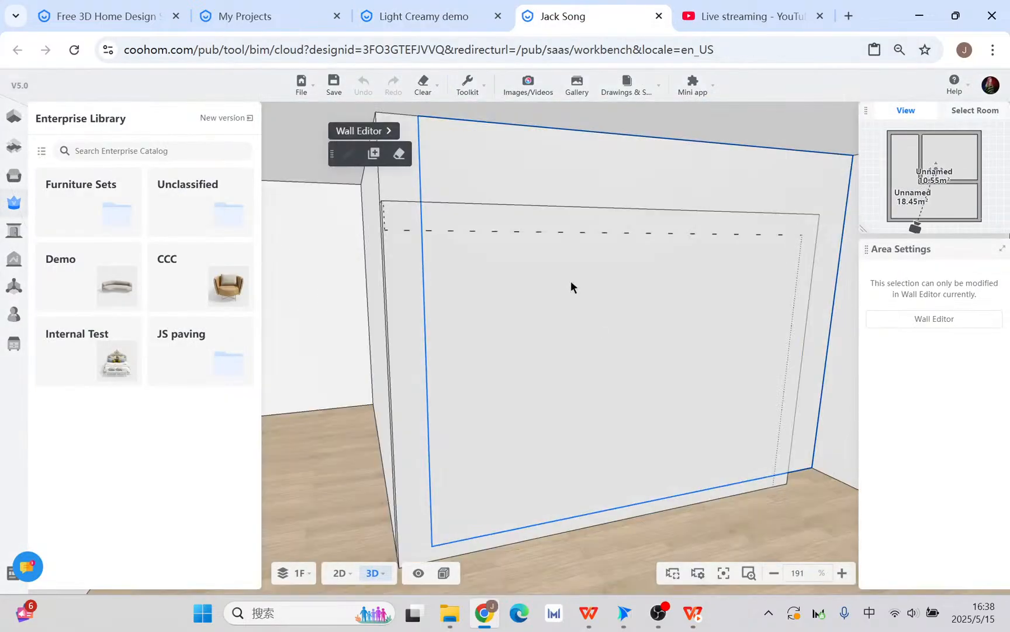
click(346, 131)
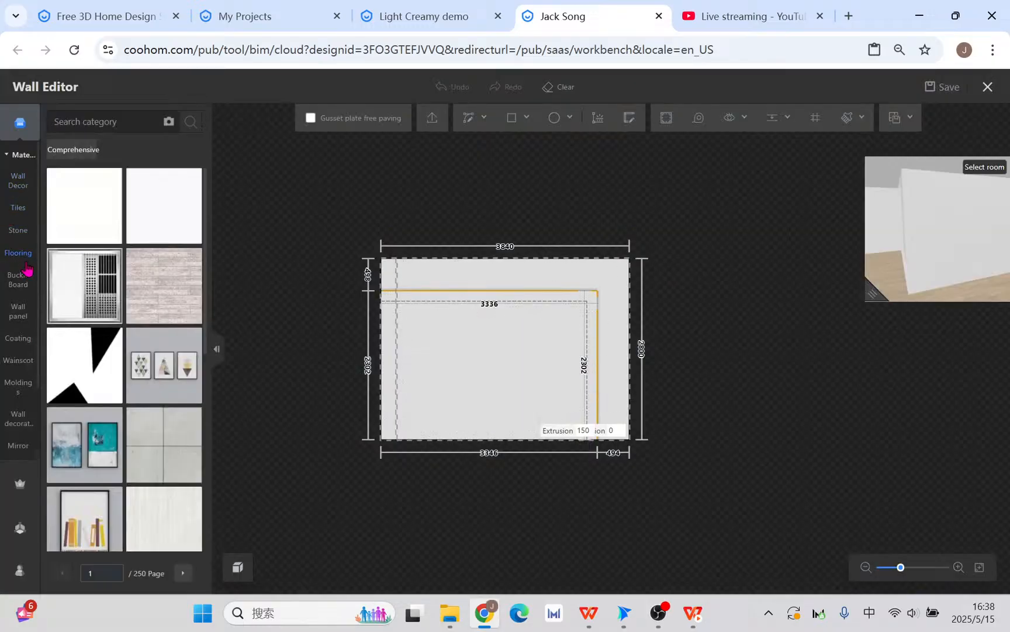
Step: Pave the extruded panel's front face with the grey-veined white marble from the Marbles category of the tile materials
click(19, 207)
scroll(130, 492, down, 3)
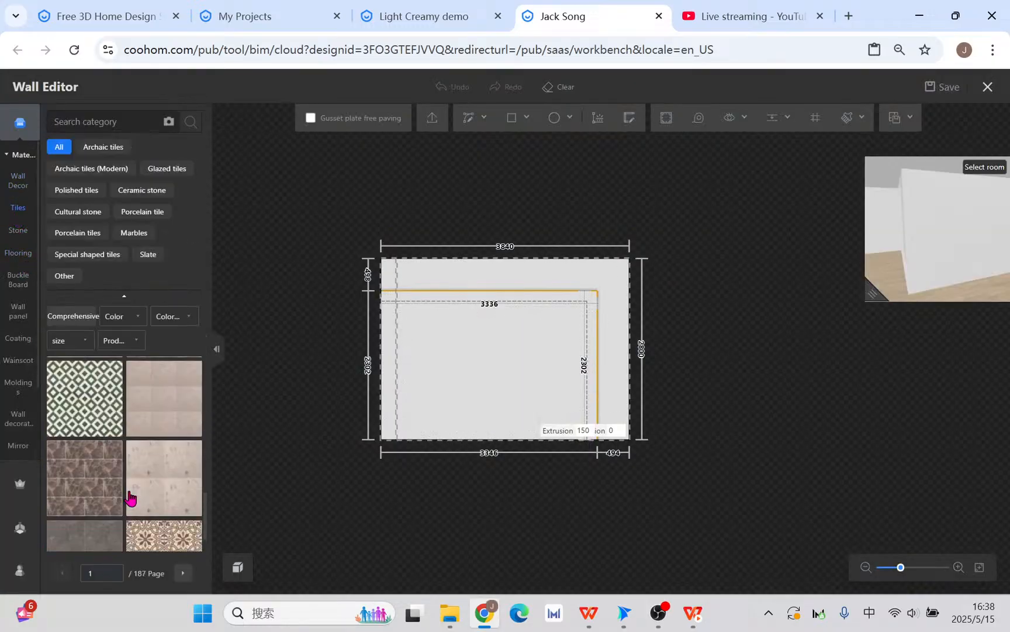
scroll(130, 498, down, 2)
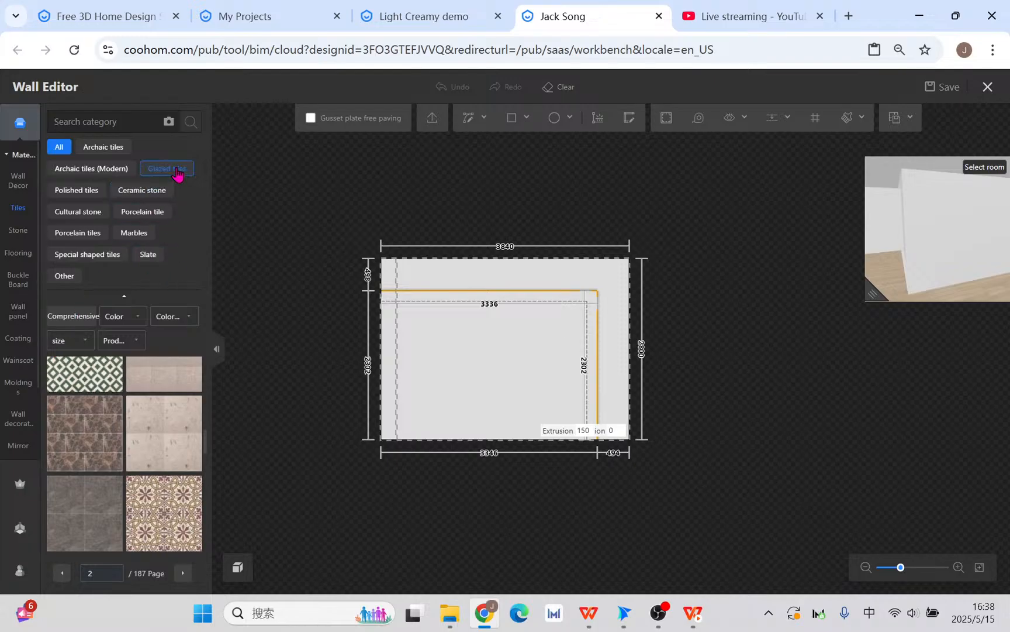
click(147, 234)
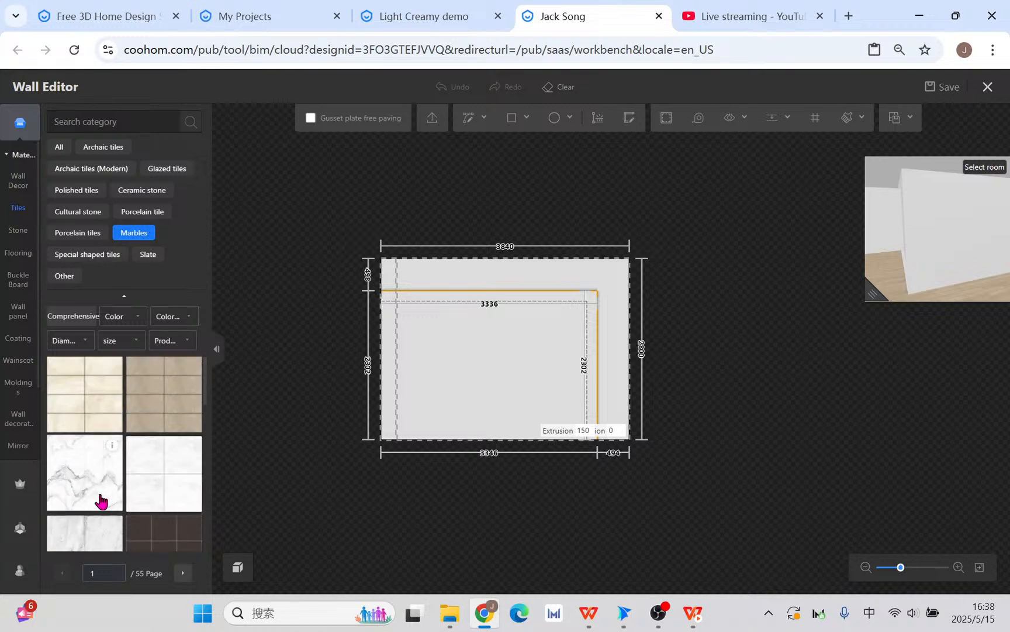
click(102, 501)
click(455, 339)
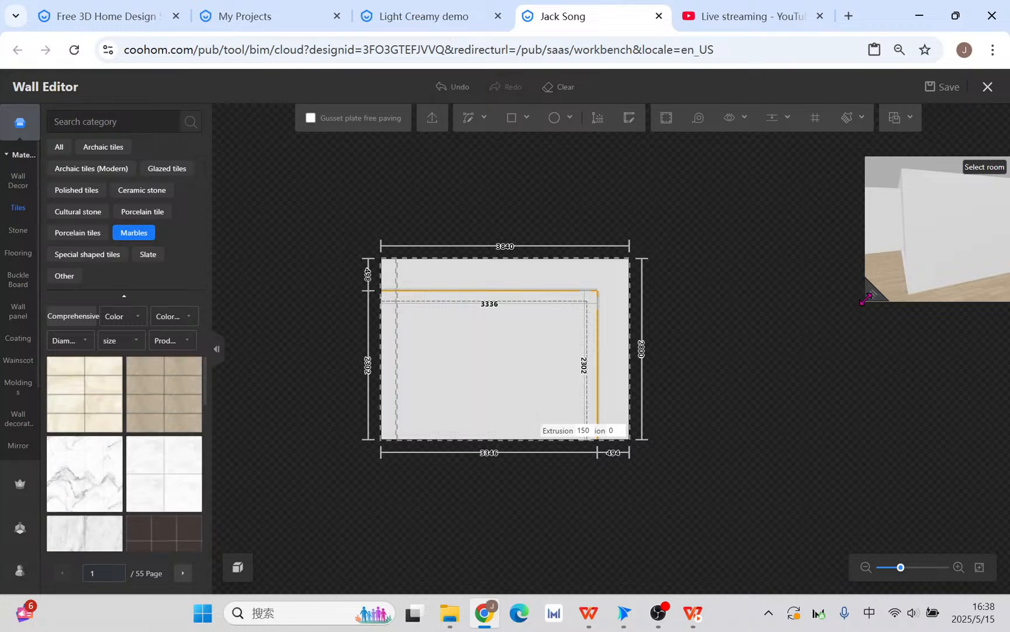
Step: Inspect the marble panel and its corner edge in the enlarged 3D preview and exit the Wall Editor
drag(876, 294, 786, 310)
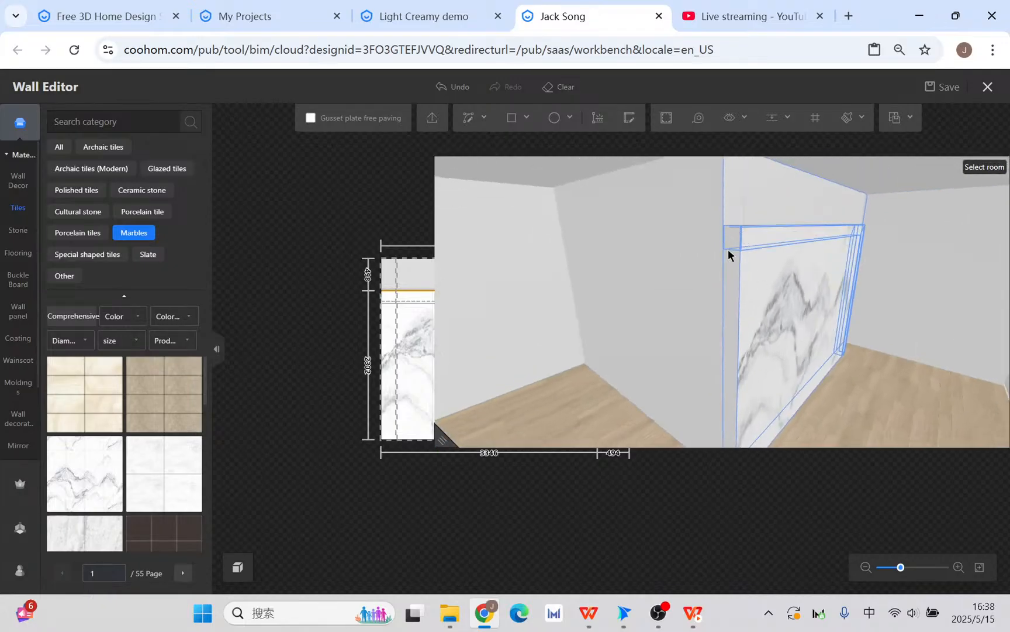
drag(728, 248, 778, 336)
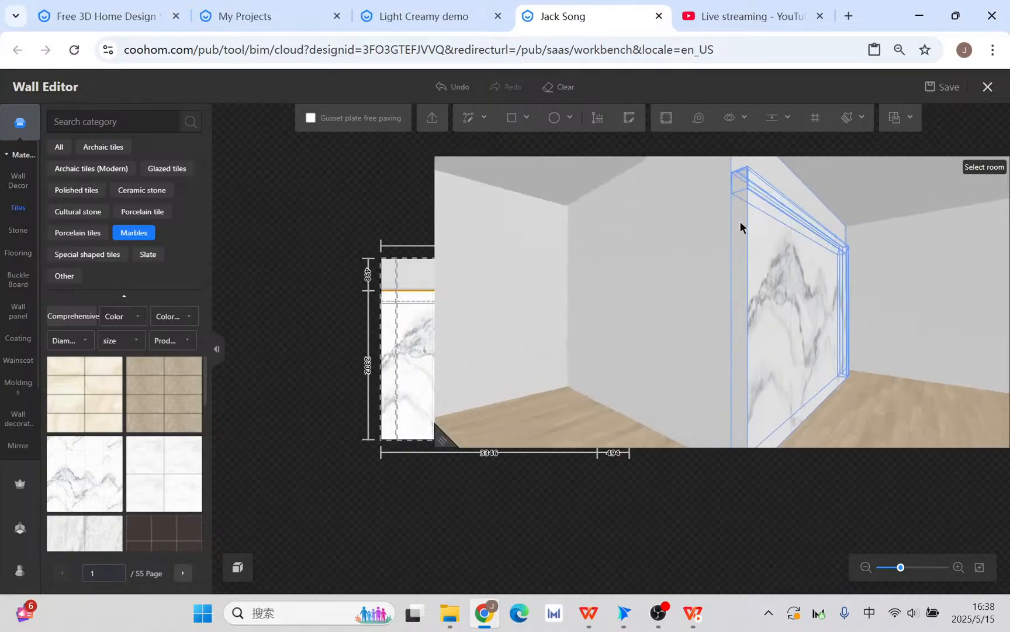
drag(443, 440, 548, 411)
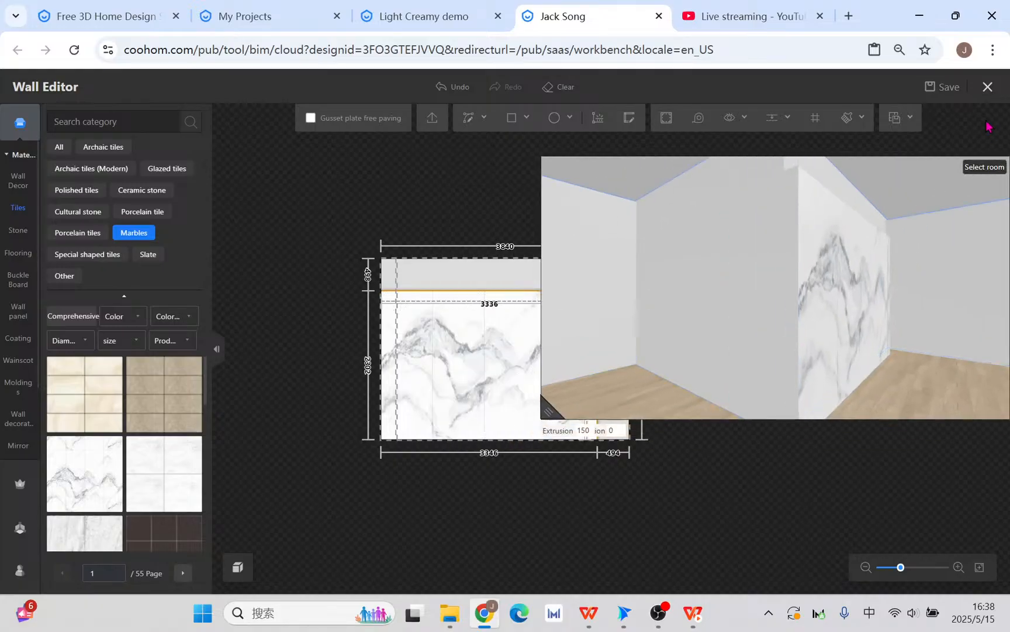
click(988, 87)
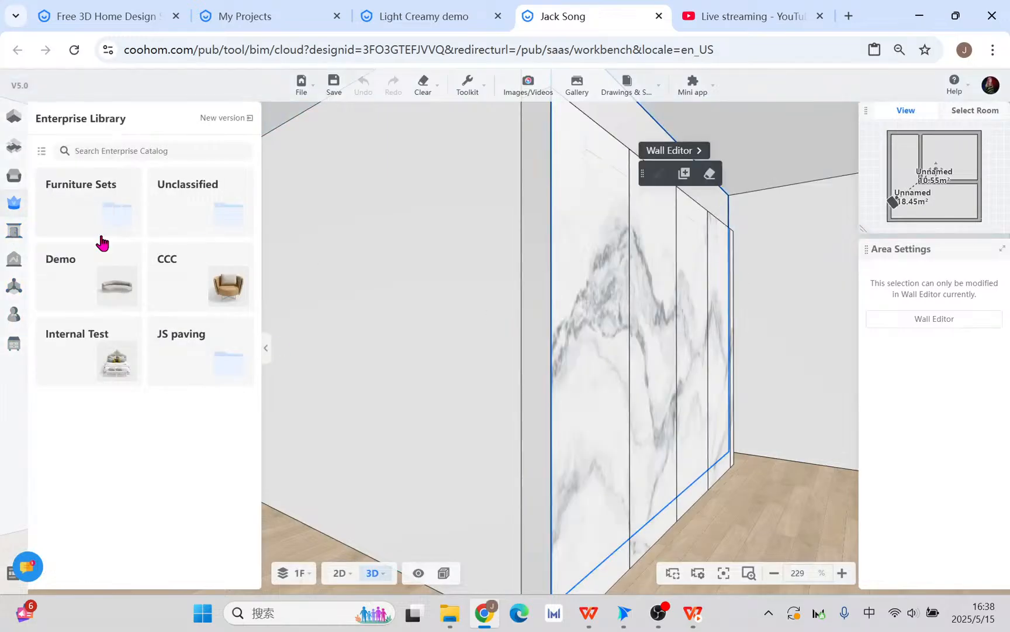
Step: Open the 3D modelling and paving environment for the rooms and bring the marble panel's outer corner into view
click(47, 229)
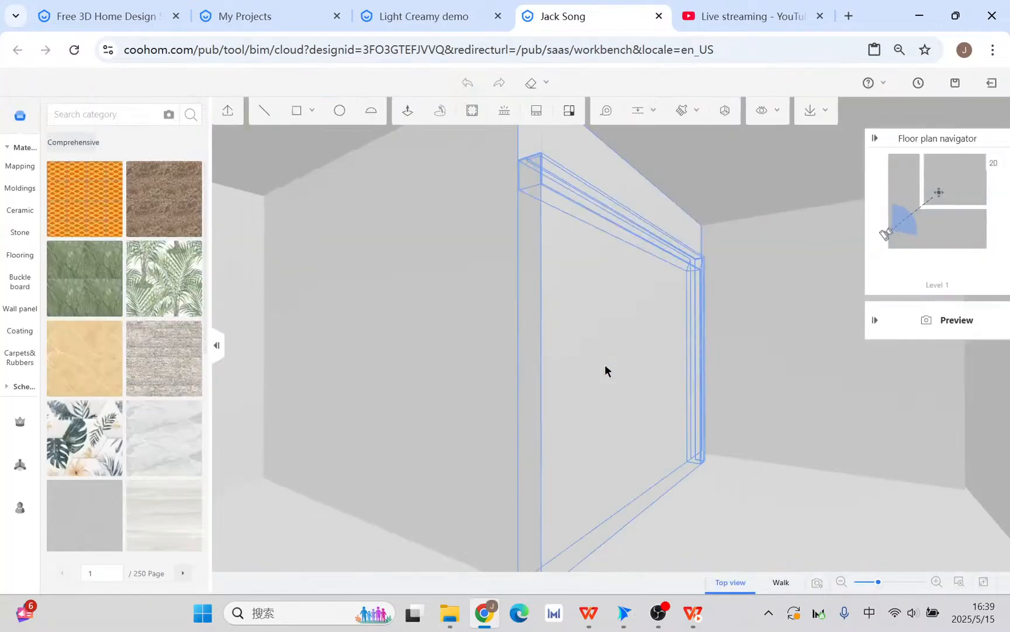
drag(605, 363, 604, 384)
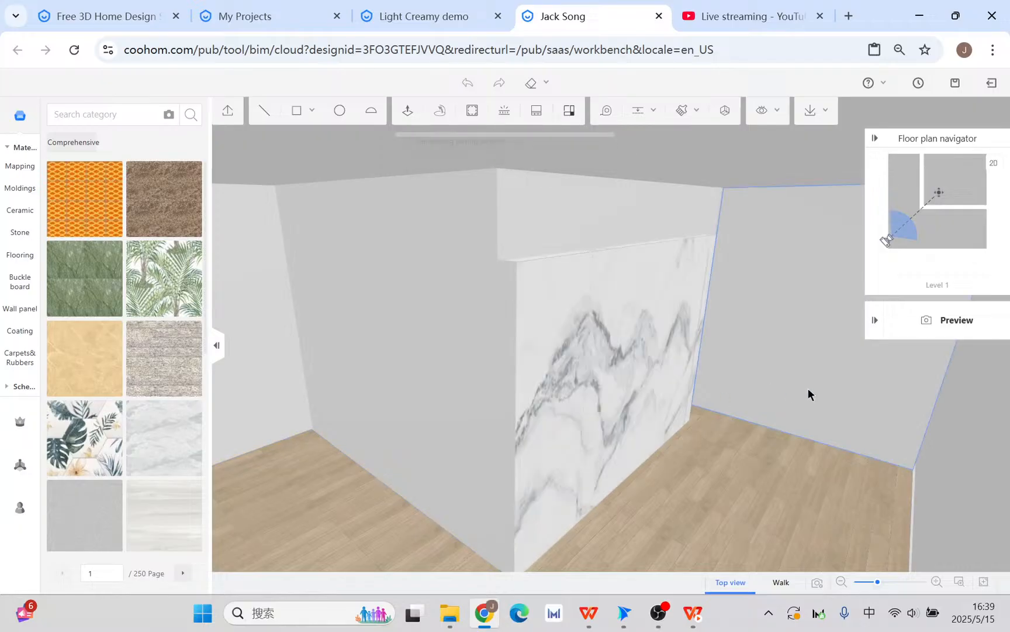
click(605, 374)
drag(605, 374, 545, 362)
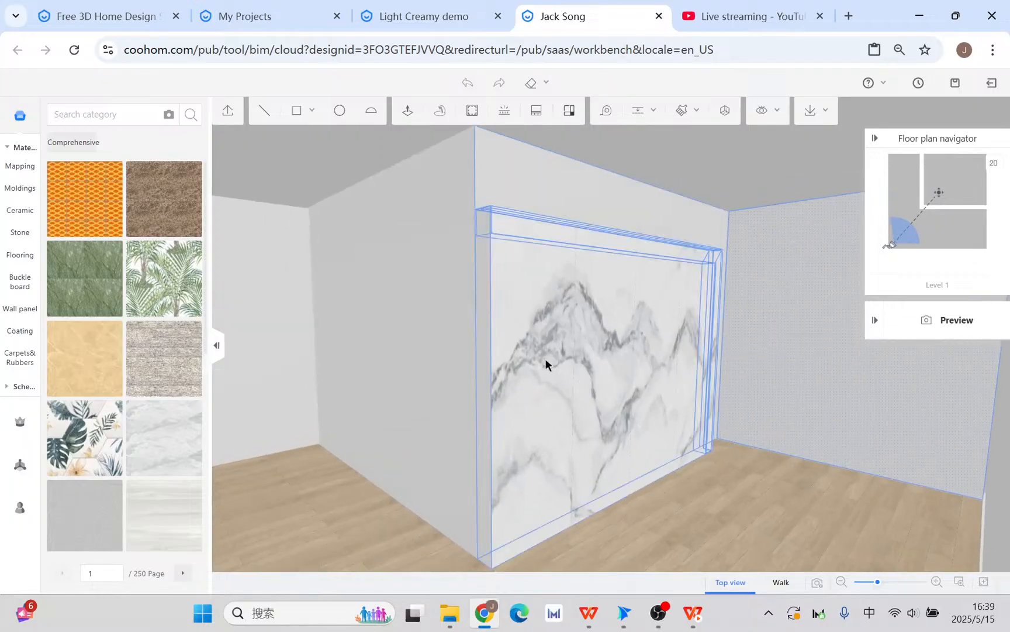
Step: Continue the marble paving from the panel's front face onto its narrow side face at the outer corner, and inspect it
click(546, 362)
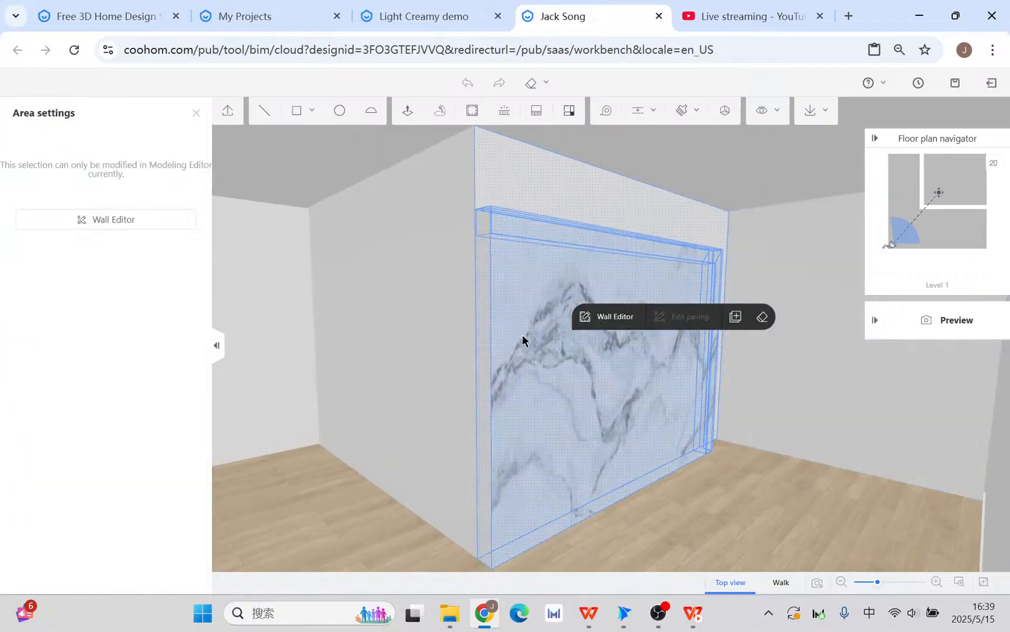
click(522, 334)
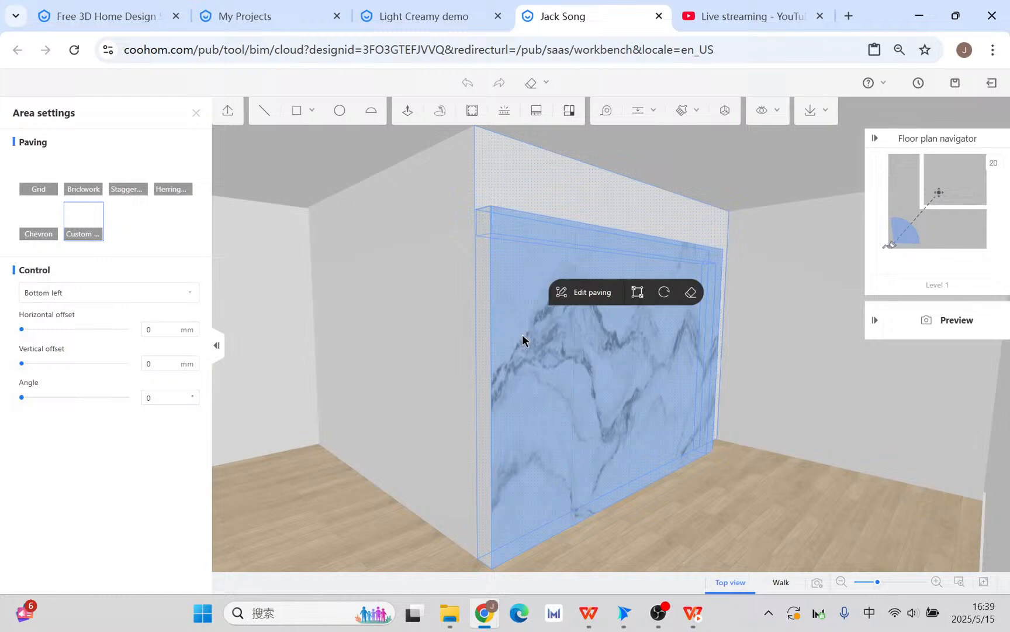
click(637, 292)
click(486, 262)
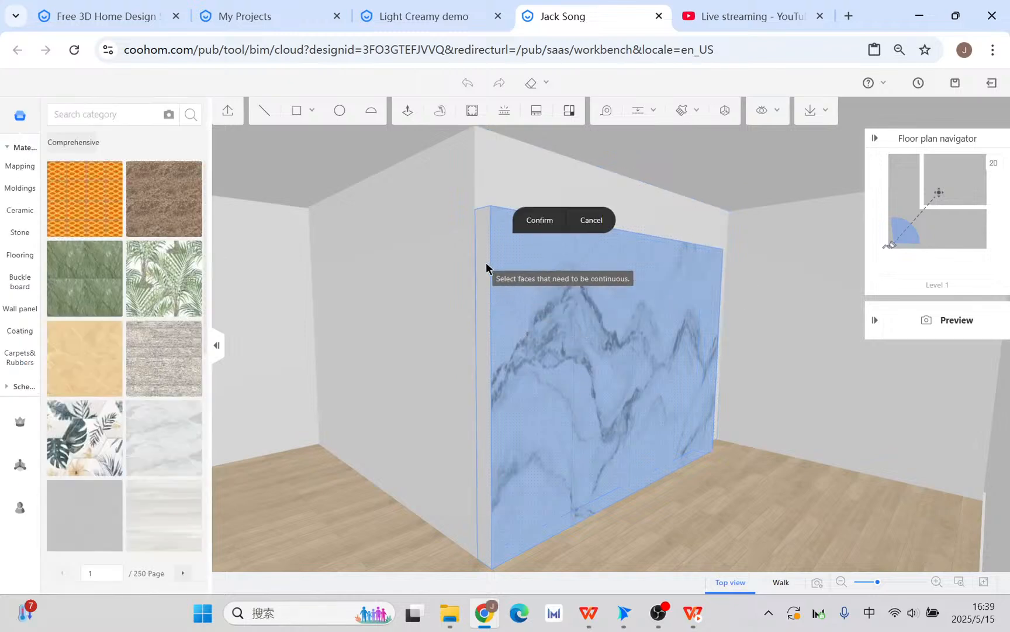
click(539, 221)
click(617, 407)
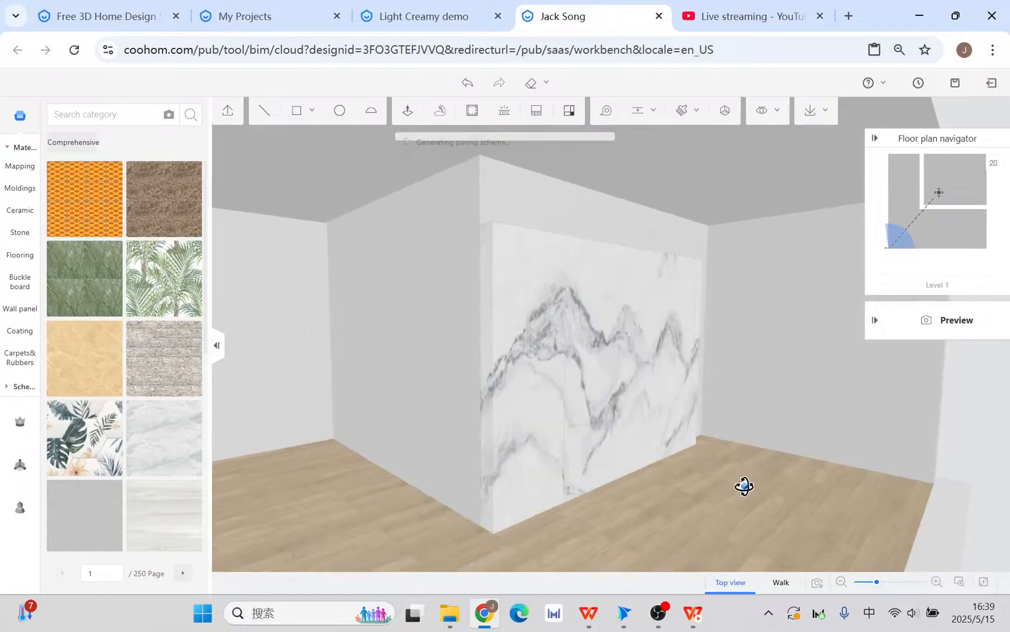
scroll(580, 424, up, 2)
drag(567, 494, 591, 463)
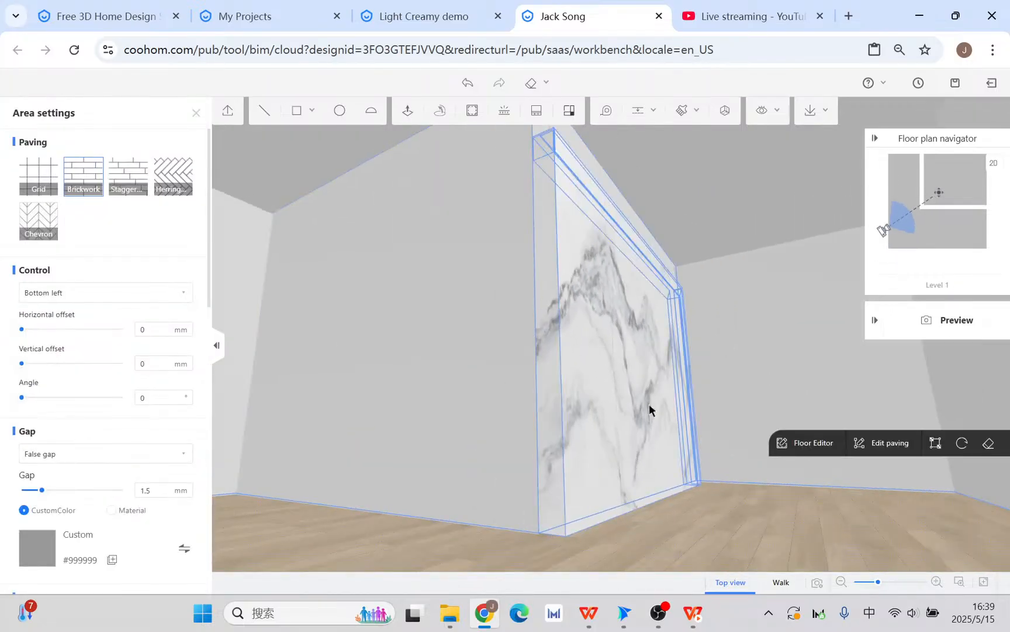
Step: Leave the floor and wall paving editor and open the image rendering setup
drag(649, 411, 614, 430)
click(992, 82)
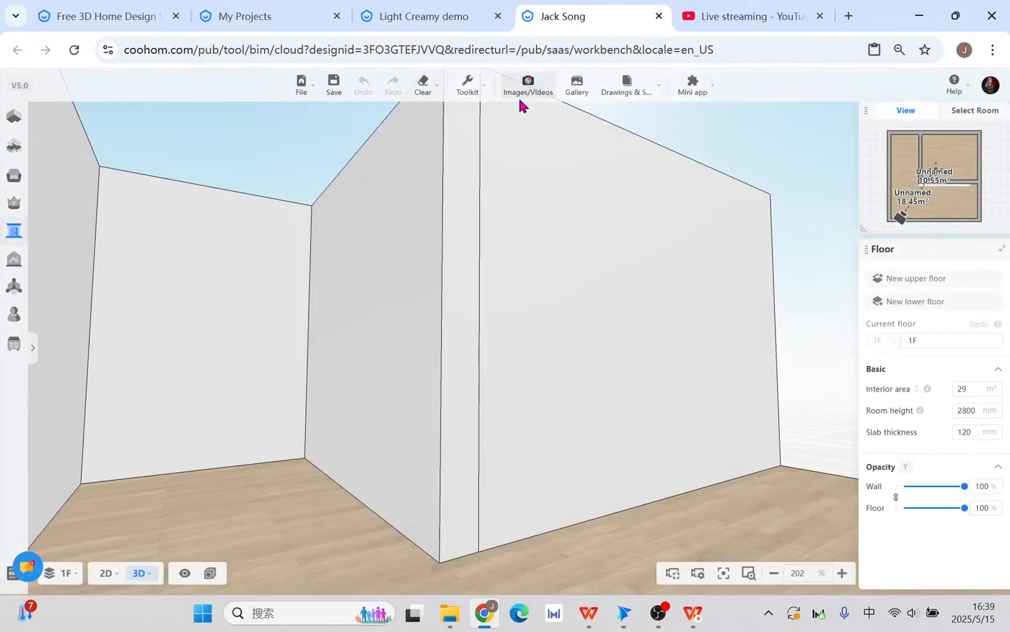
click(528, 89)
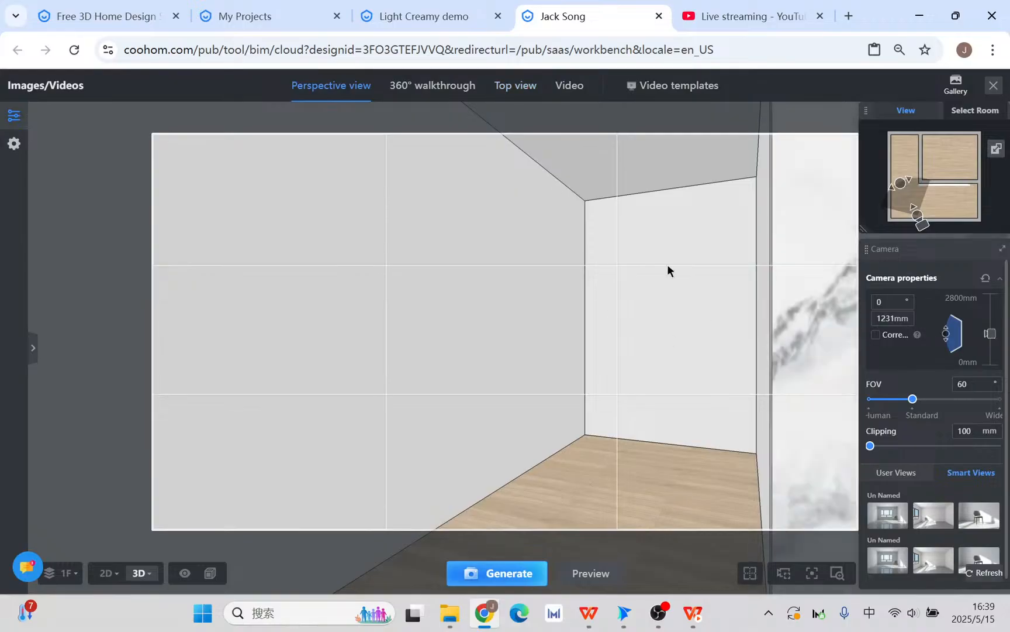
Step: Frame the marble-clad wall diagonally across the room in the perspective camera and set the FOV to 72°
scroll(611, 364, down, 1)
drag(611, 363, 354, 368)
scroll(615, 368, up, 1)
scroll(355, 367, down, 1)
right_drag(354, 368, 621, 383)
drag(571, 402, 571, 402)
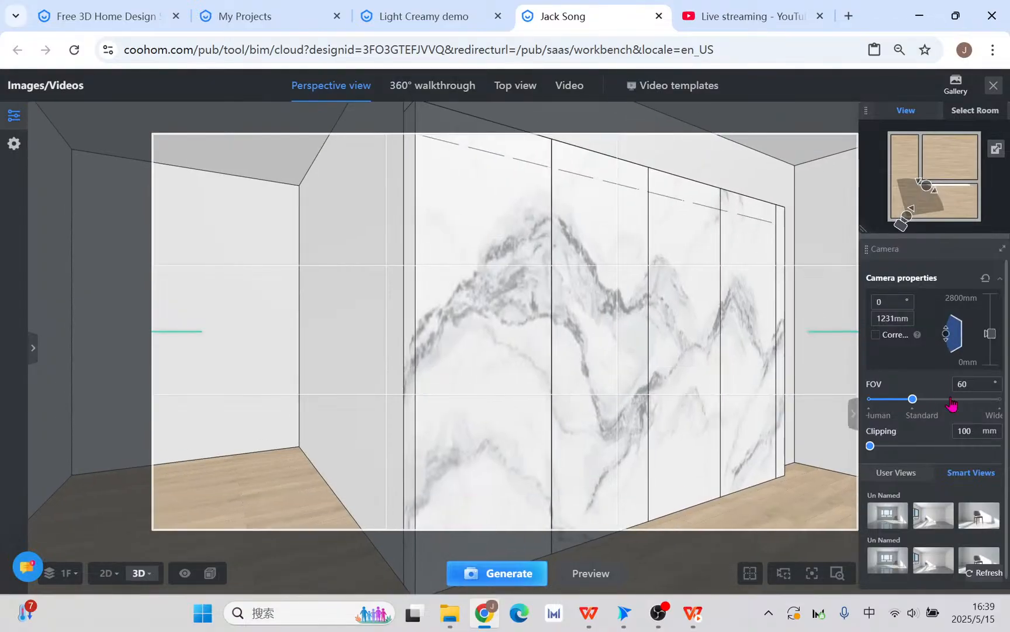
drag(913, 400, 931, 400)
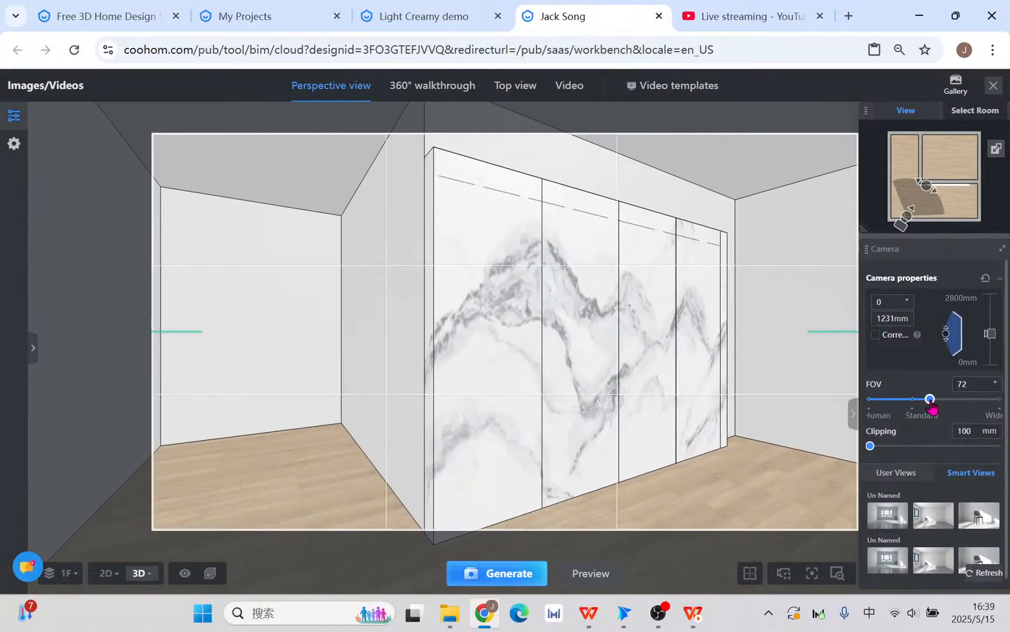
Step: Render the marble wall view at 2K HD resolution with the camera clipping set to 1808 mm
click(35, 356)
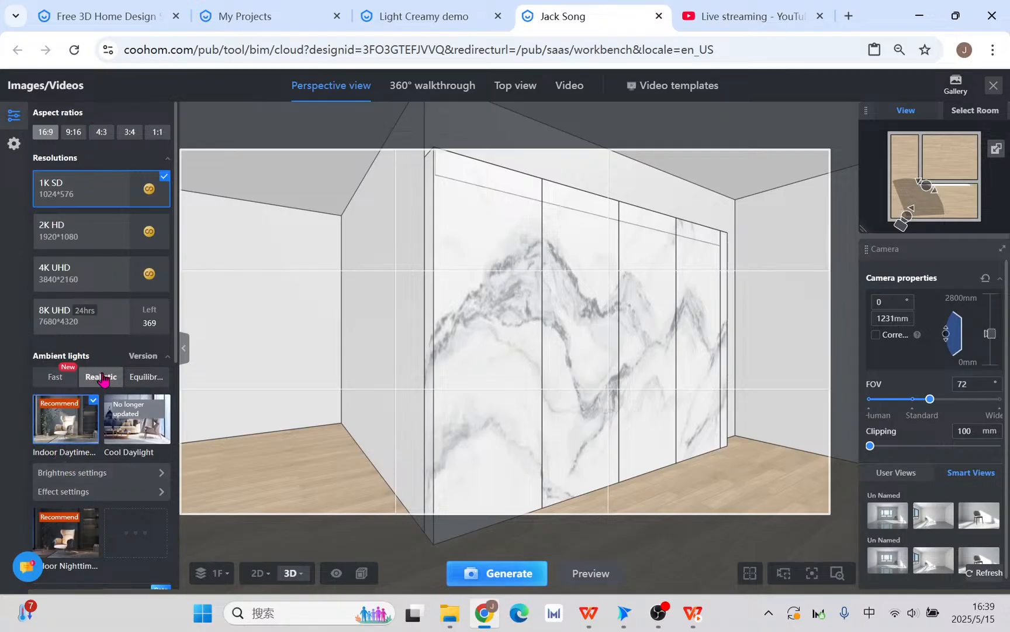
click(64, 234)
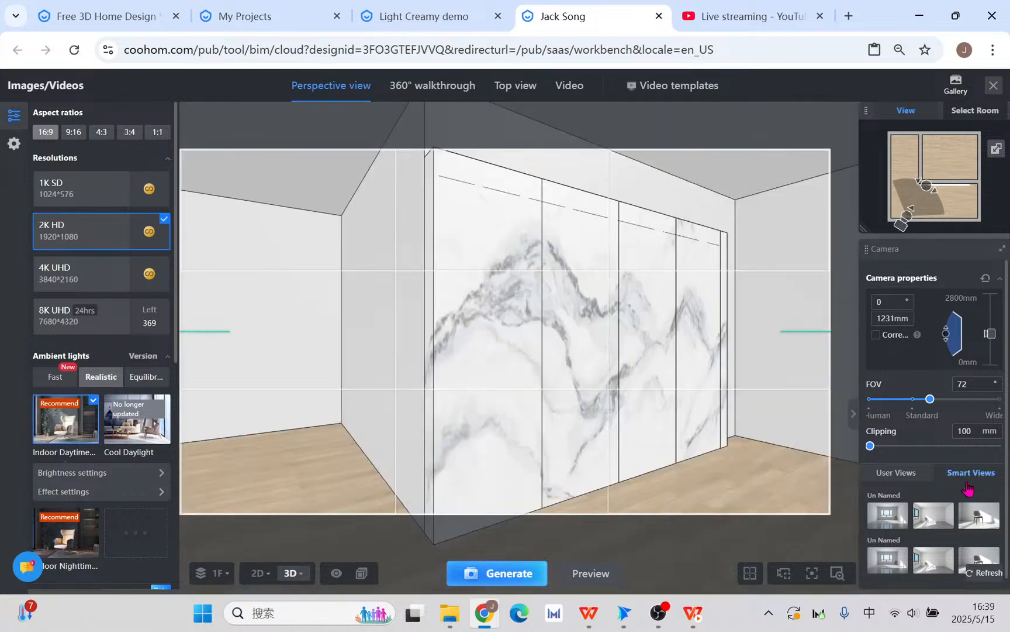
drag(872, 447, 887, 447)
drag(590, 477, 559, 313)
click(526, 571)
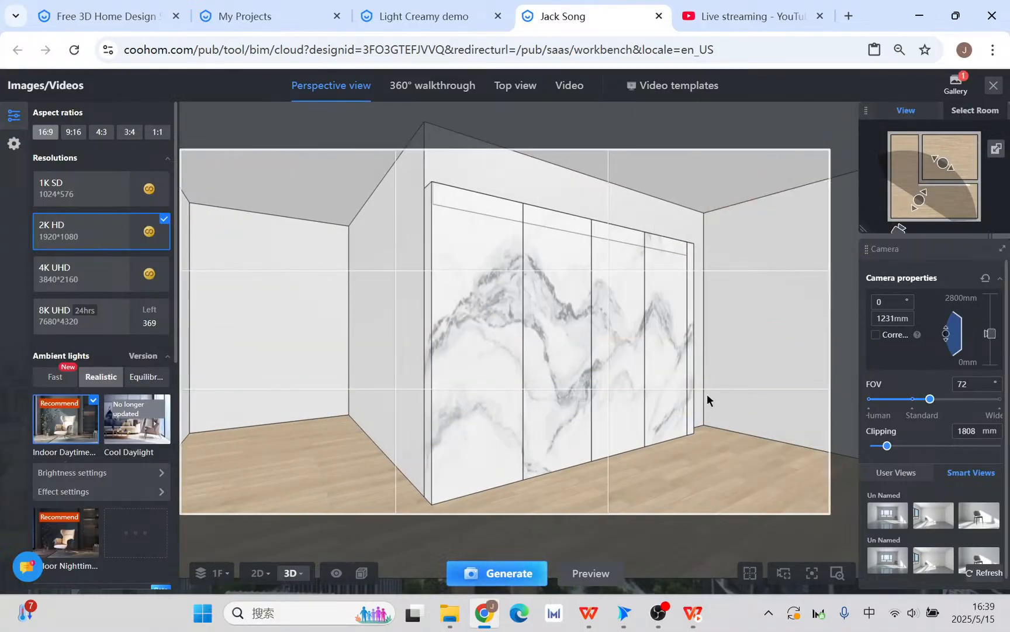
Step: Check the live chat in YouTube Studio and bring up the presentation slide with the reference interiors
mouse_move(964, 88)
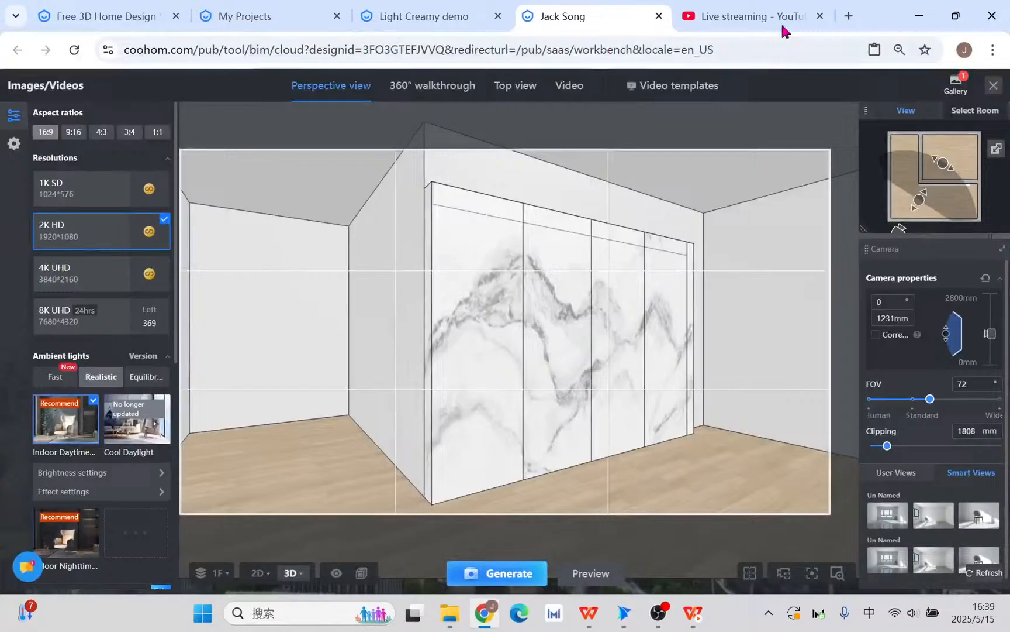
click(783, 27)
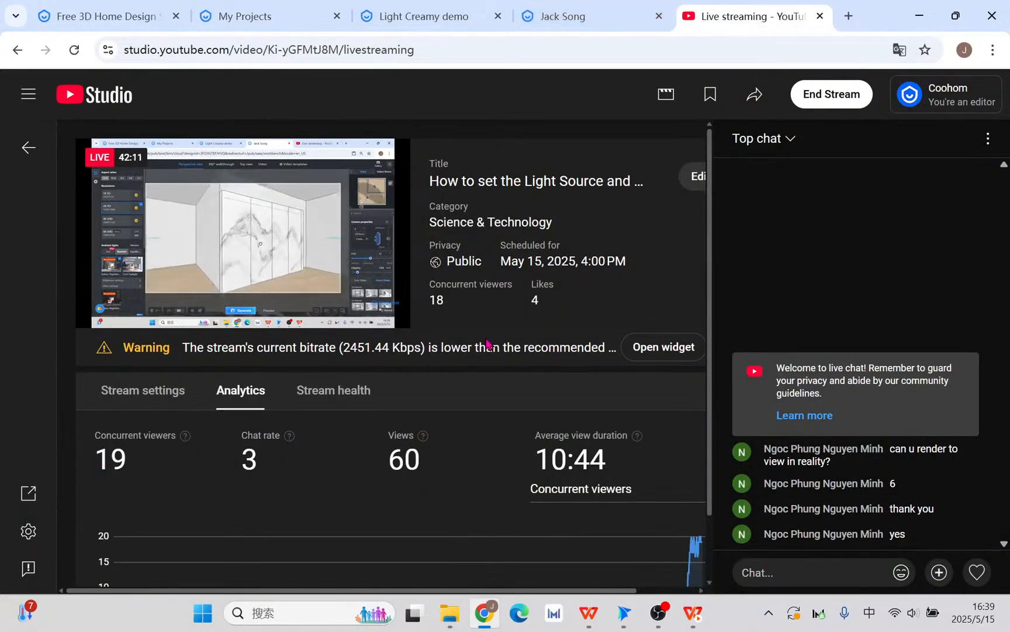
click(694, 621)
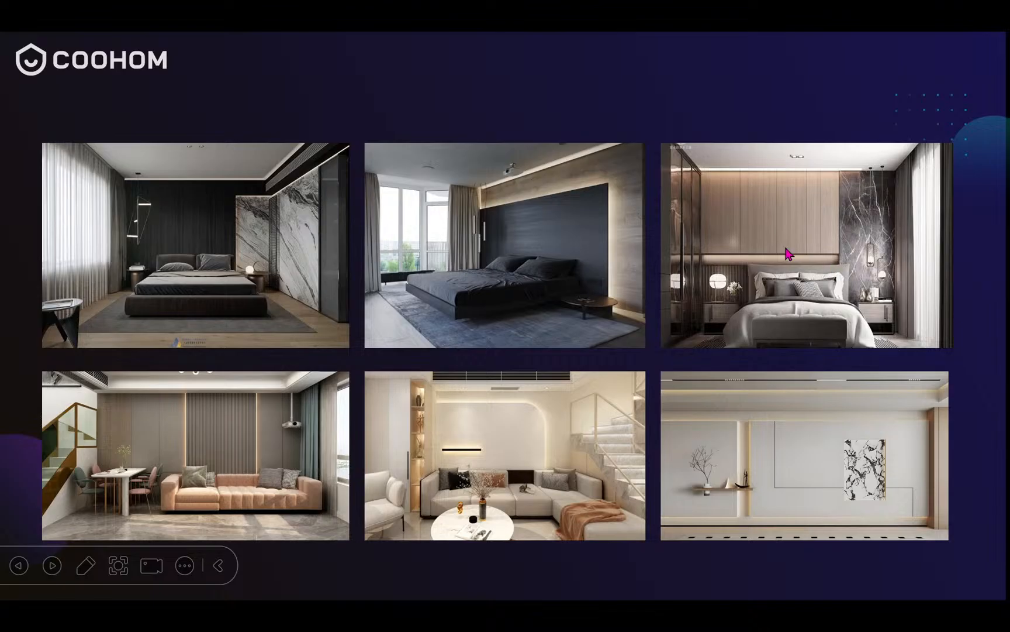
Step: Leave the slideshow and return to the room design in the browser
key(super+d)
key(super+d)
key(alt+Tab)
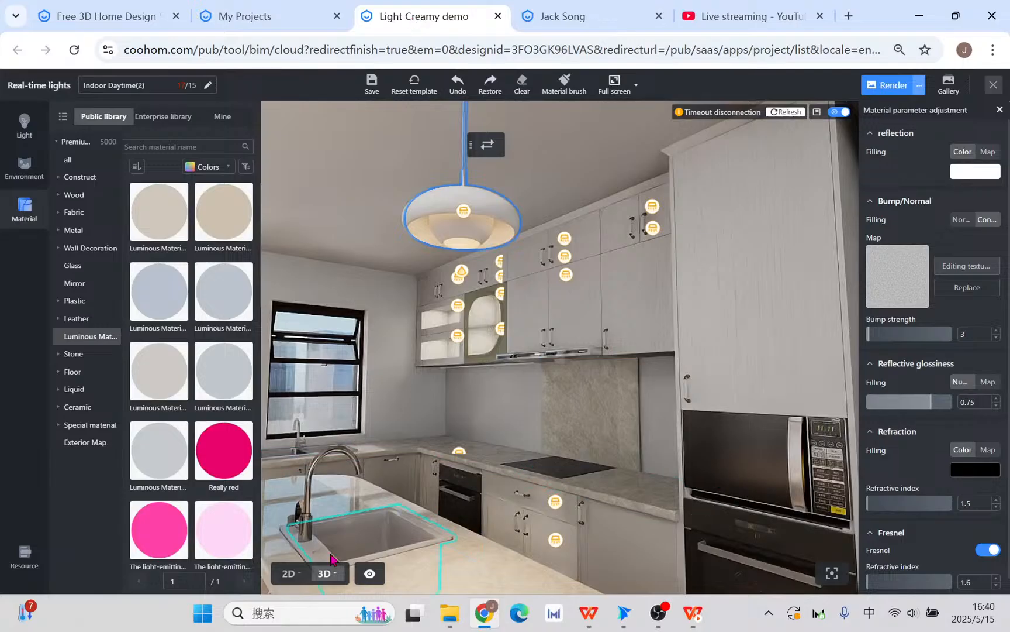
click(574, 16)
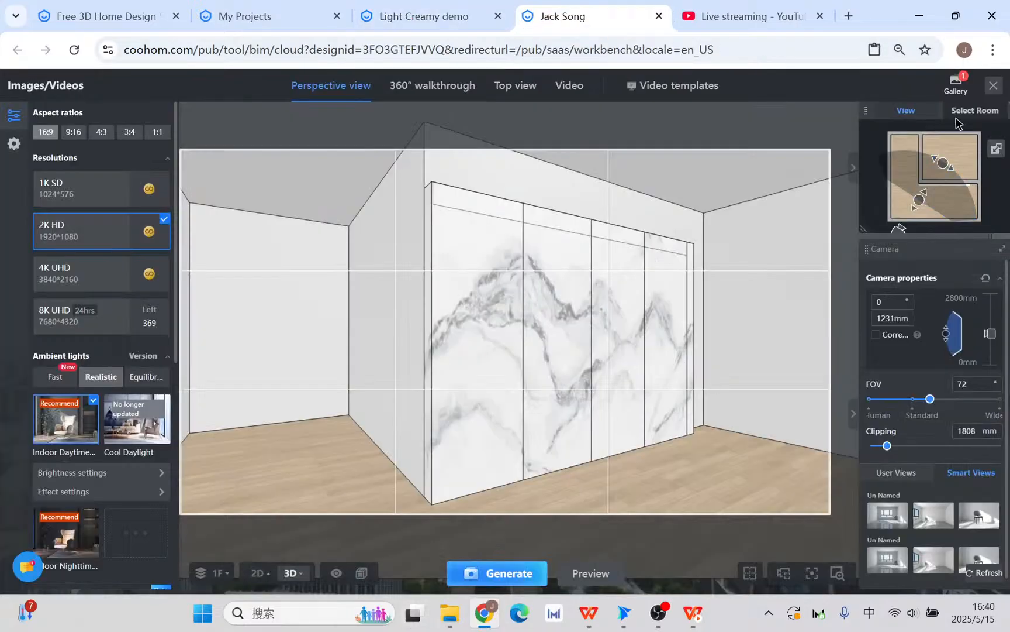
Step: Exit the rendering setup and show the whole floor plan in 2D
click(993, 86)
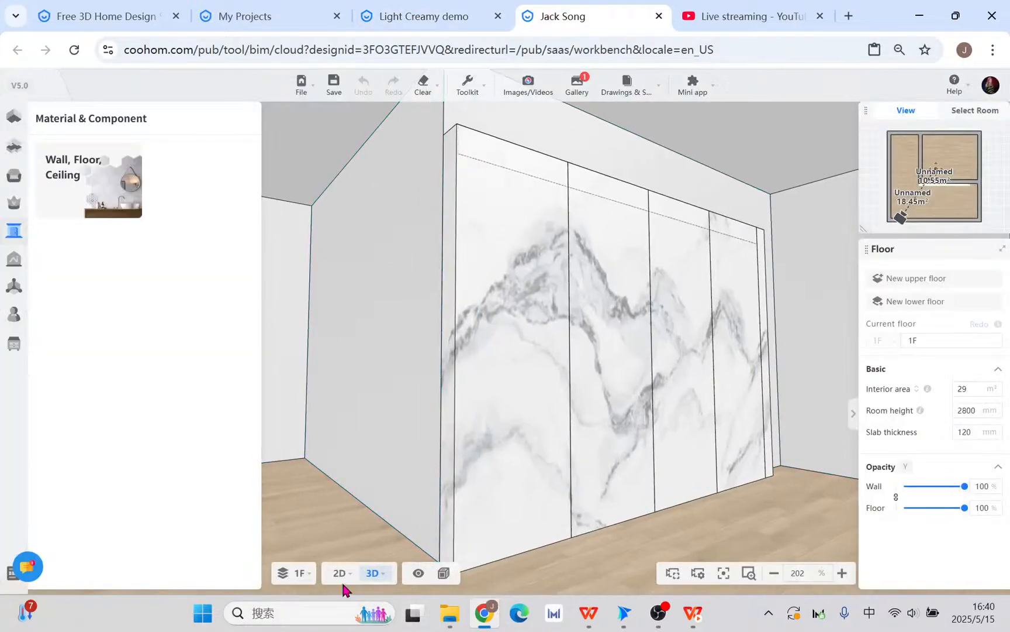
click(341, 574)
scroll(579, 324, down, 3)
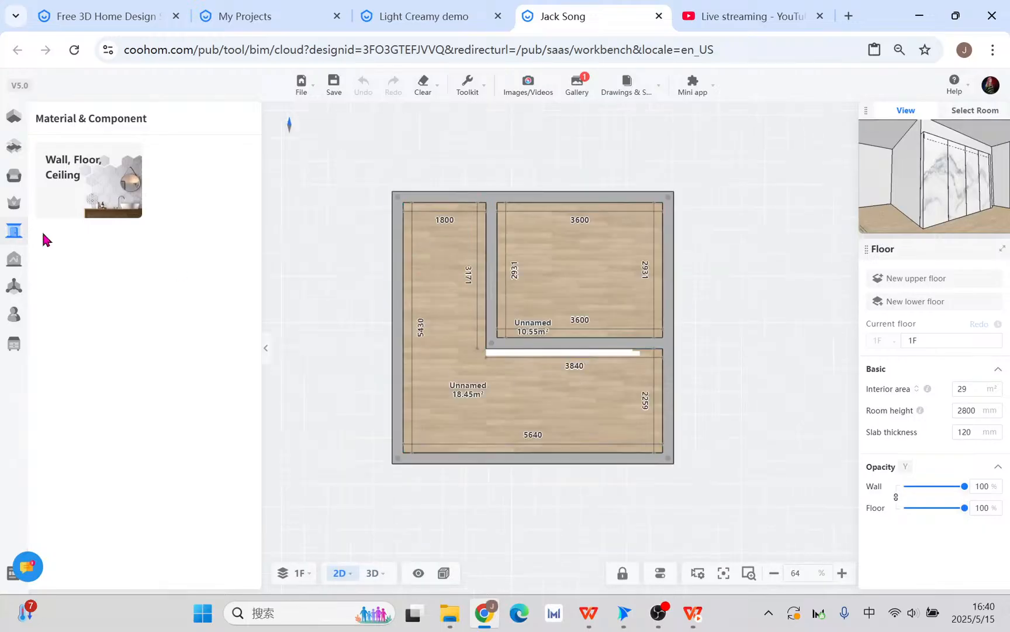
scroll(503, 395, up, 2)
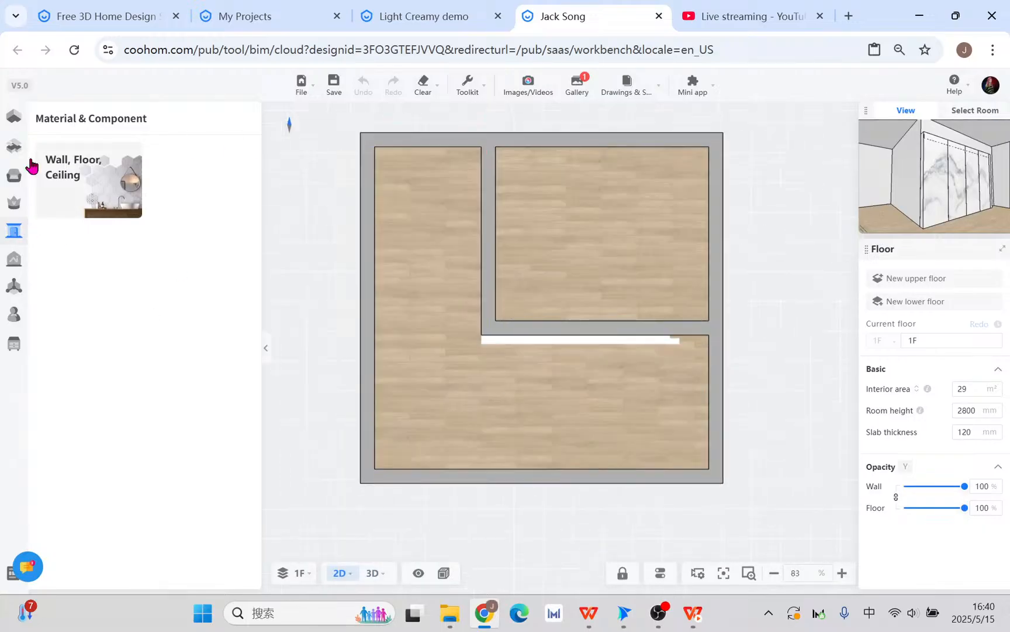
Step: Place a niche in the vertical wall between the two rooms and stretch its width to about 1914 mm
click(20, 123)
scroll(176, 351, down, 4)
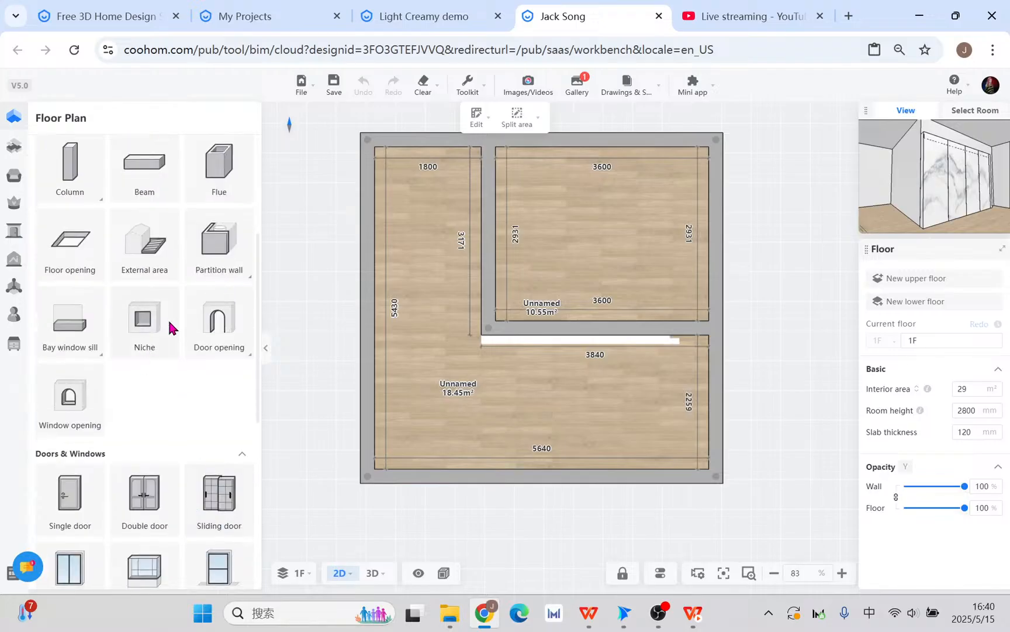
click(144, 320)
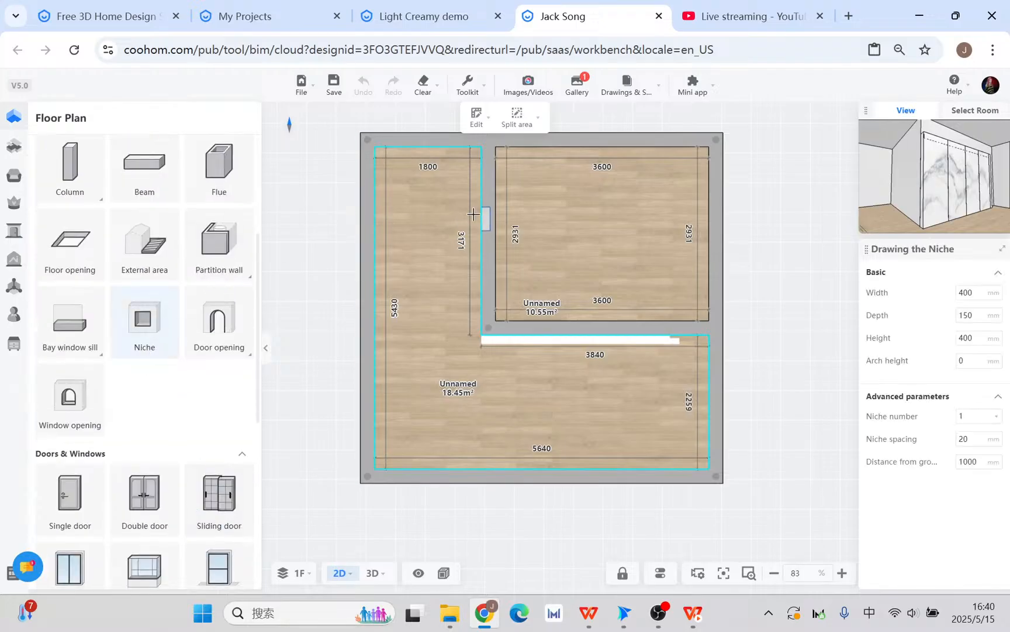
scroll(489, 206, up, 3)
click(489, 206)
click(489, 213)
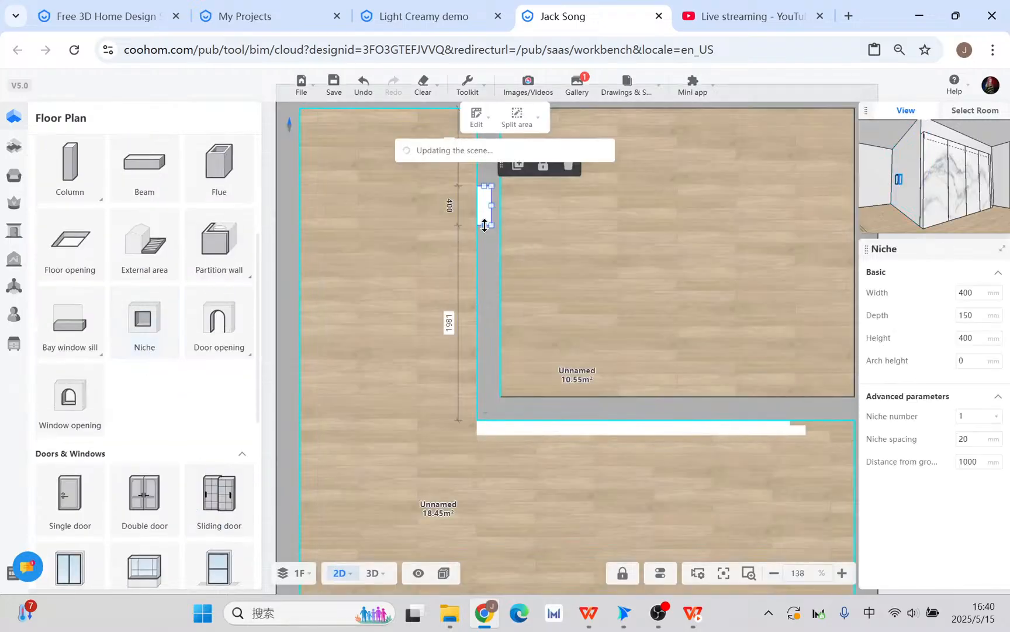
drag(485, 225, 486, 374)
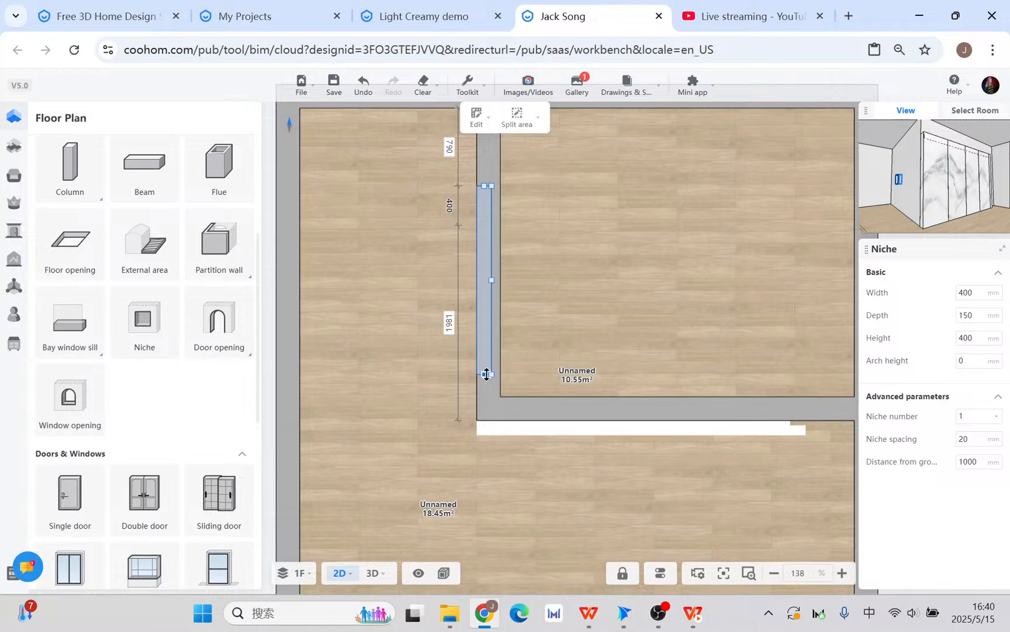
Step: Inspect the niche in 3D, selecting the surrounding wall face and the niche's back face in turn
click(374, 573)
drag(333, 422, 524, 351)
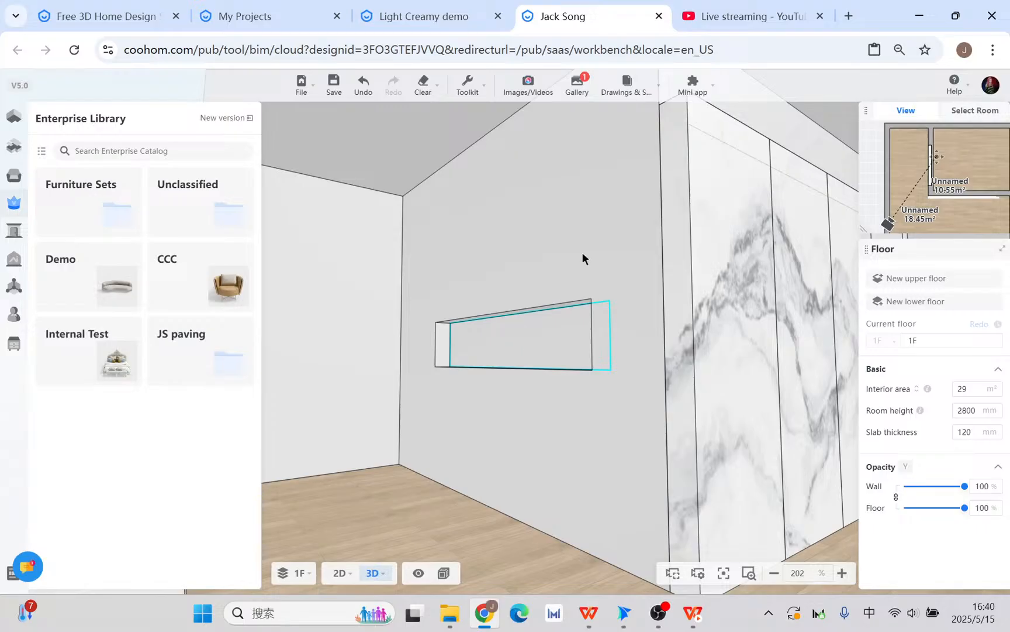
click(592, 208)
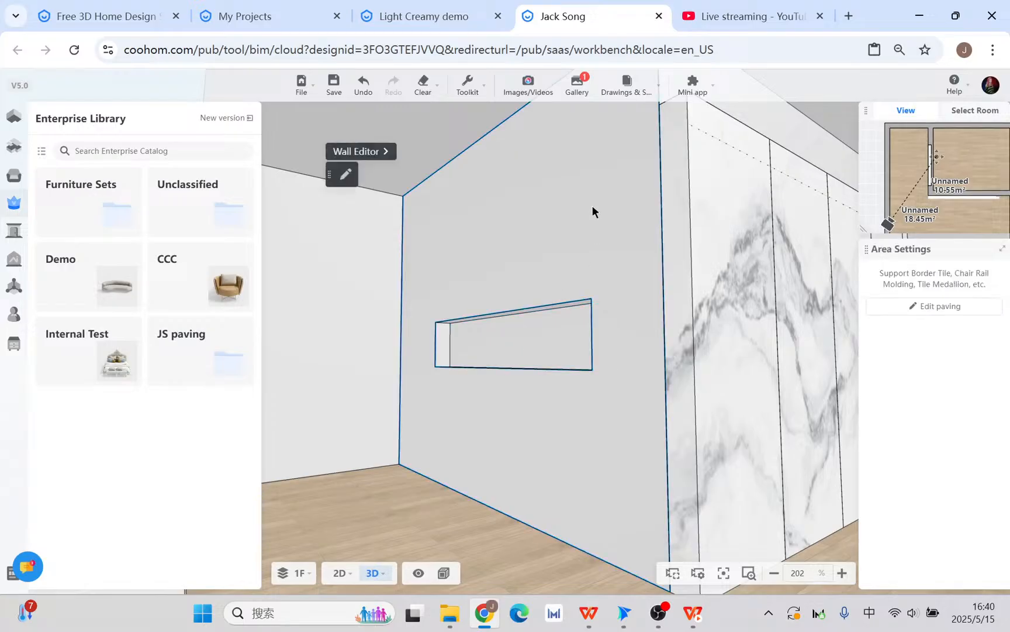
click(498, 339)
click(482, 288)
click(493, 335)
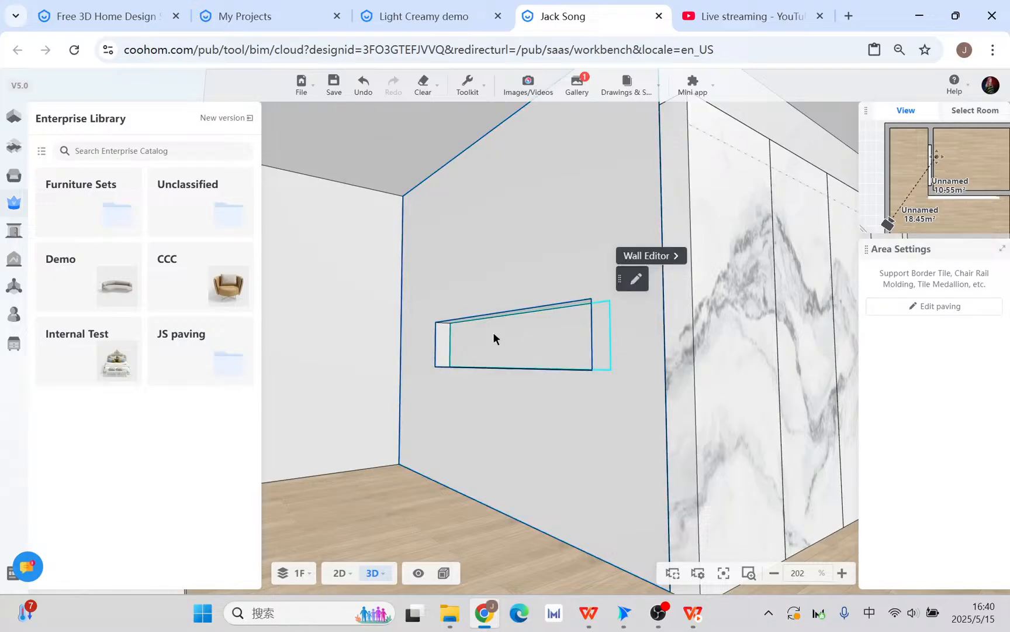
click(487, 280)
click(498, 332)
click(491, 277)
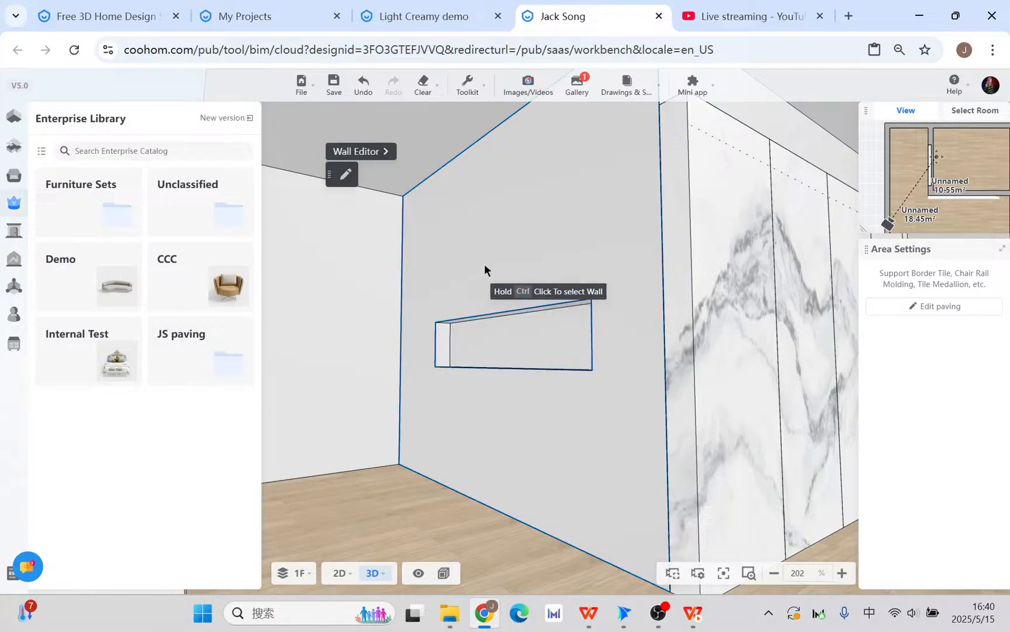
Step: Examine the niche wall's surface and its opening in the Wall Editor, and close it without edits
click(386, 159)
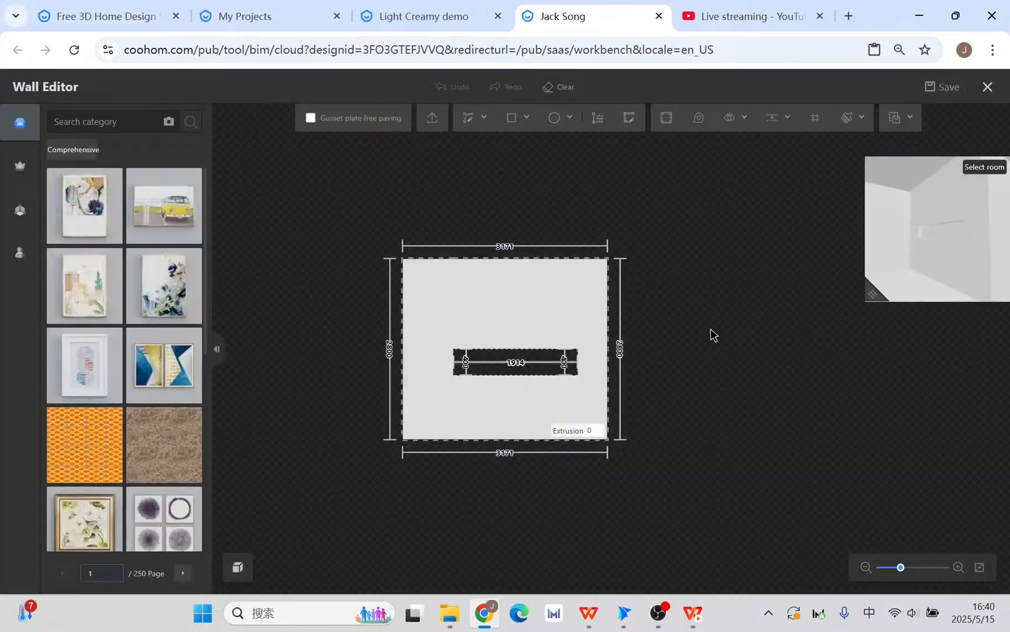
scroll(466, 363, up, 4)
click(548, 367)
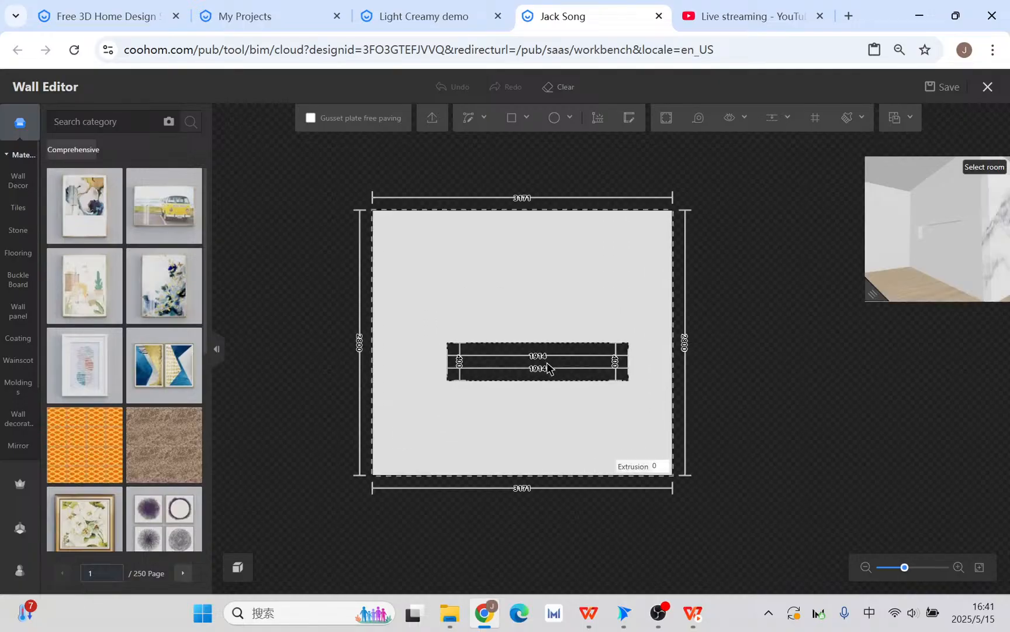
scroll(641, 345, up, 1)
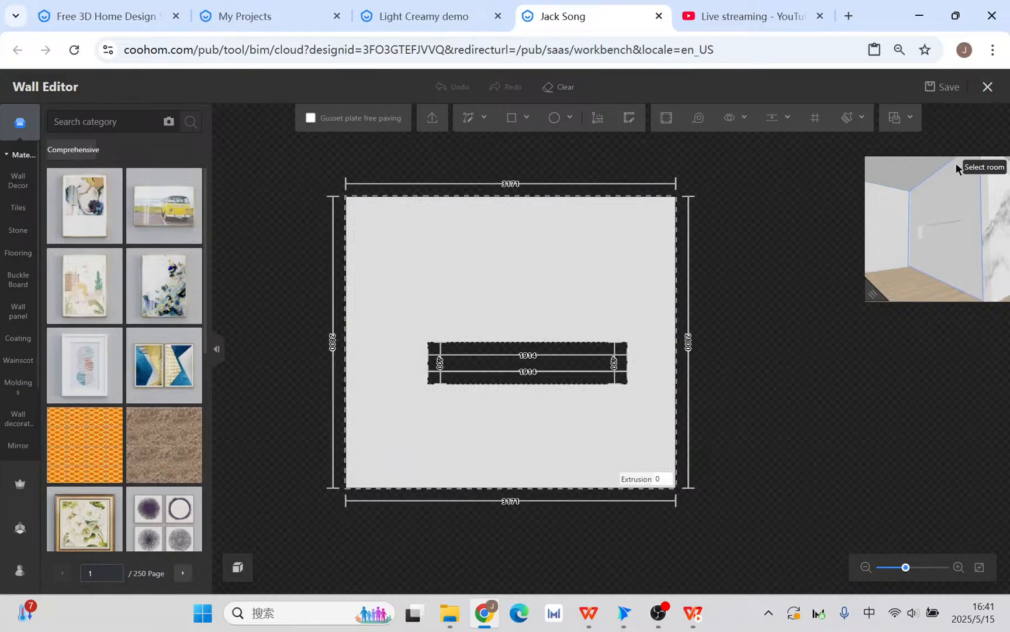
click(988, 87)
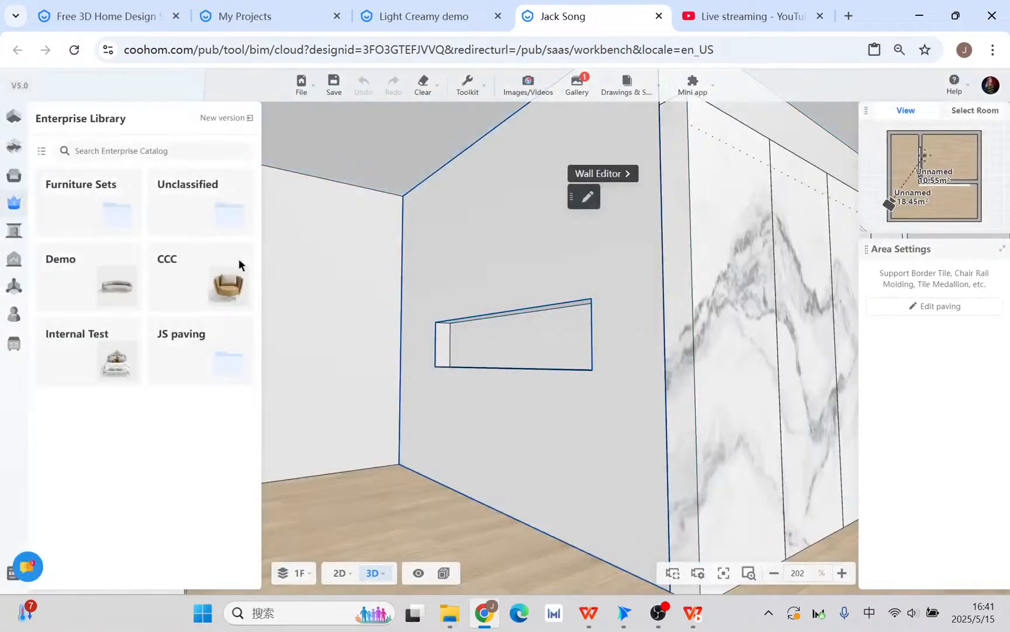
Step: Create a custom real-time lighting scheme named Indoor Daytime(1) from the Indoor Daytime 3.1 template
click(528, 84)
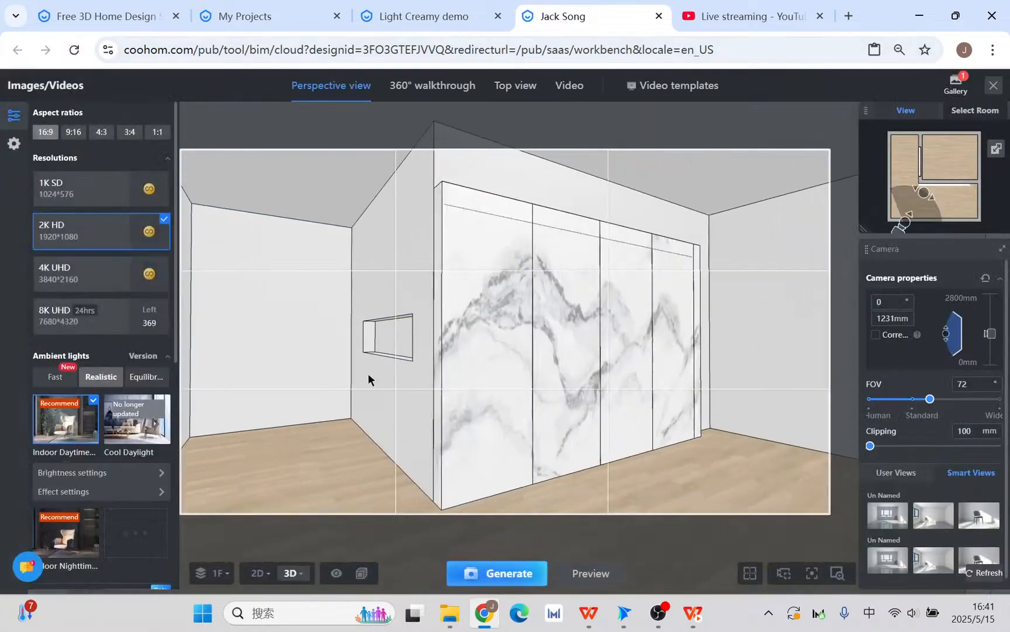
scroll(91, 409, down, 3)
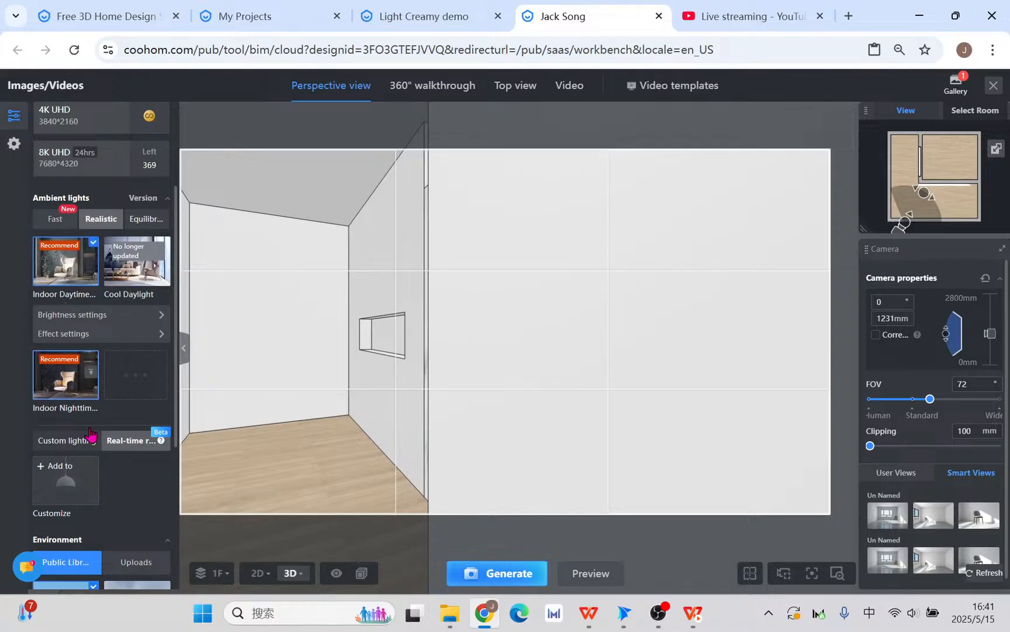
click(69, 466)
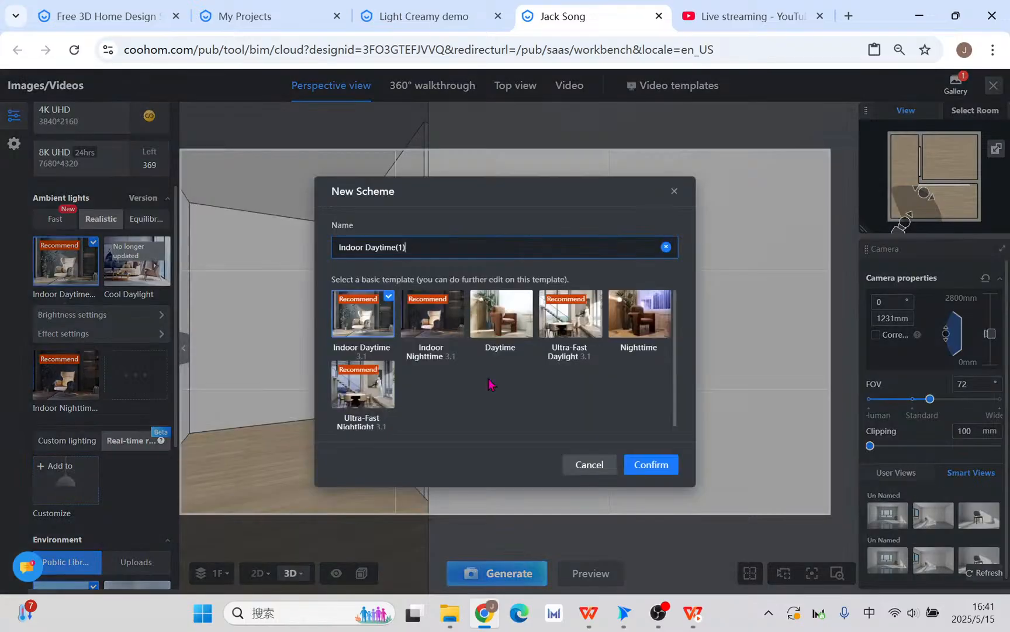
click(653, 464)
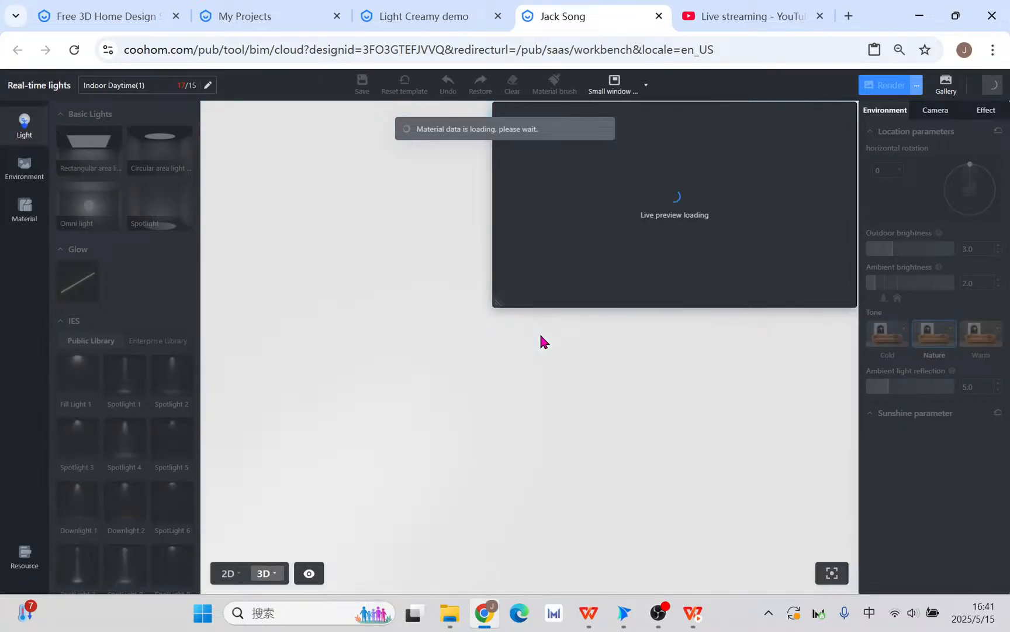
Step: Draw a rectangular area light about 1973 mm long and 199 mm wide over the niche in the 2D plan
click(241, 571)
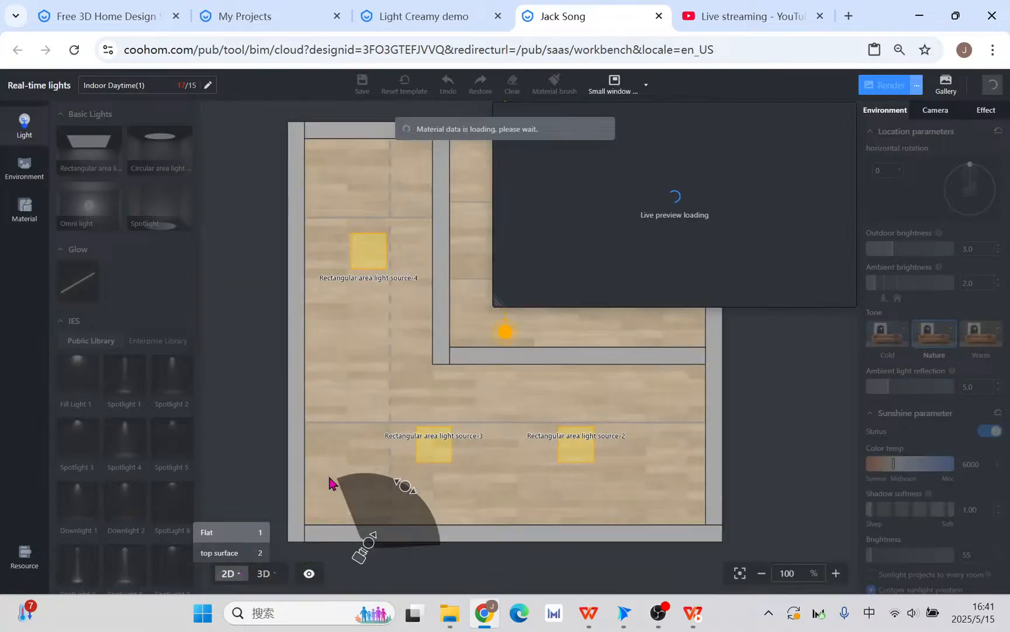
scroll(374, 302, up, 4)
drag(464, 247, 492, 353)
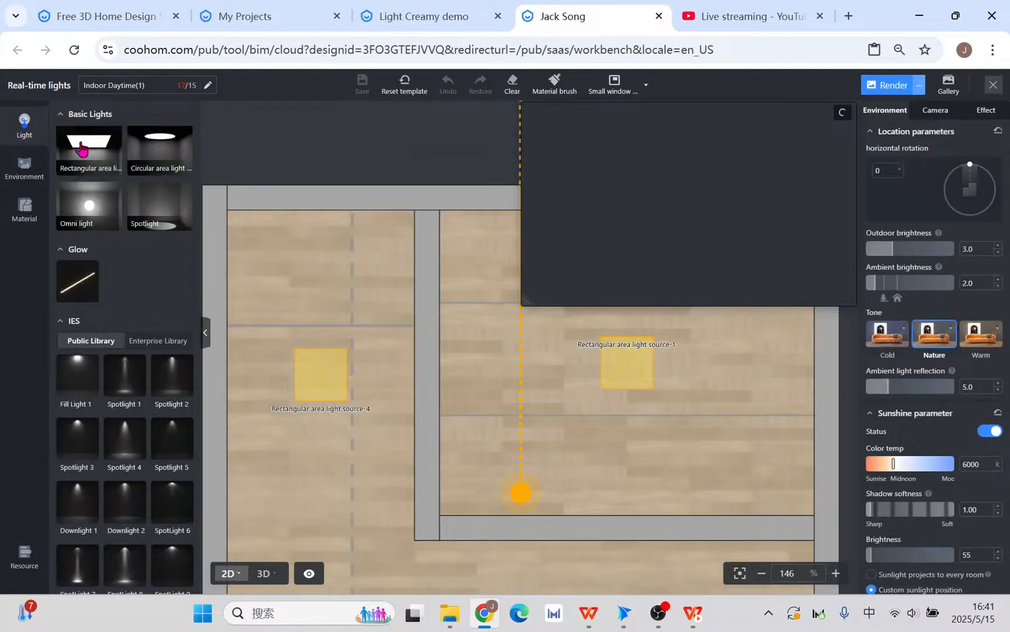
click(89, 149)
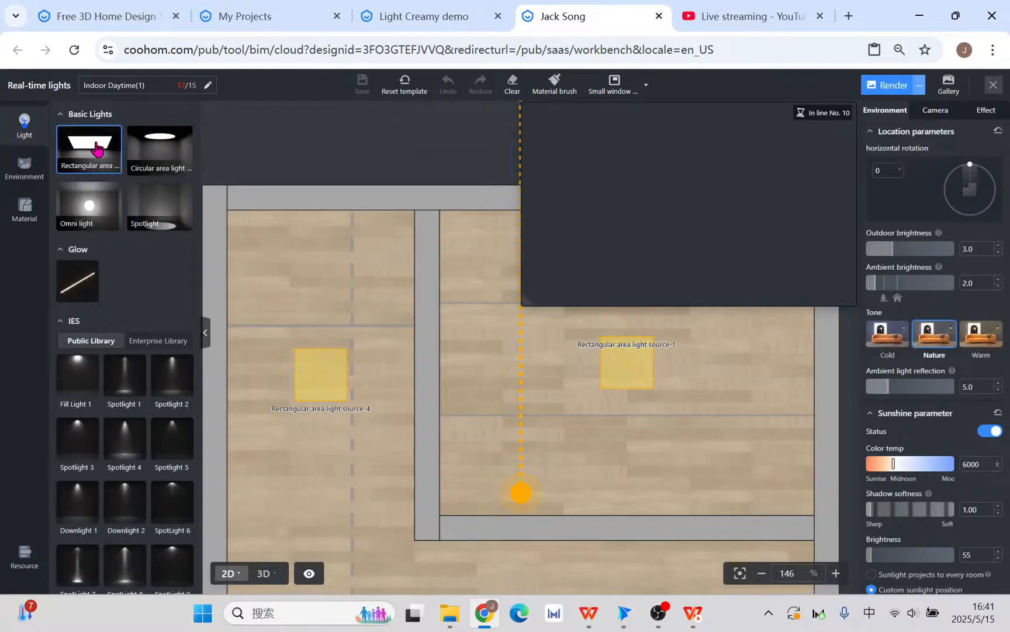
click(328, 399)
drag(224, 485, 411, 503)
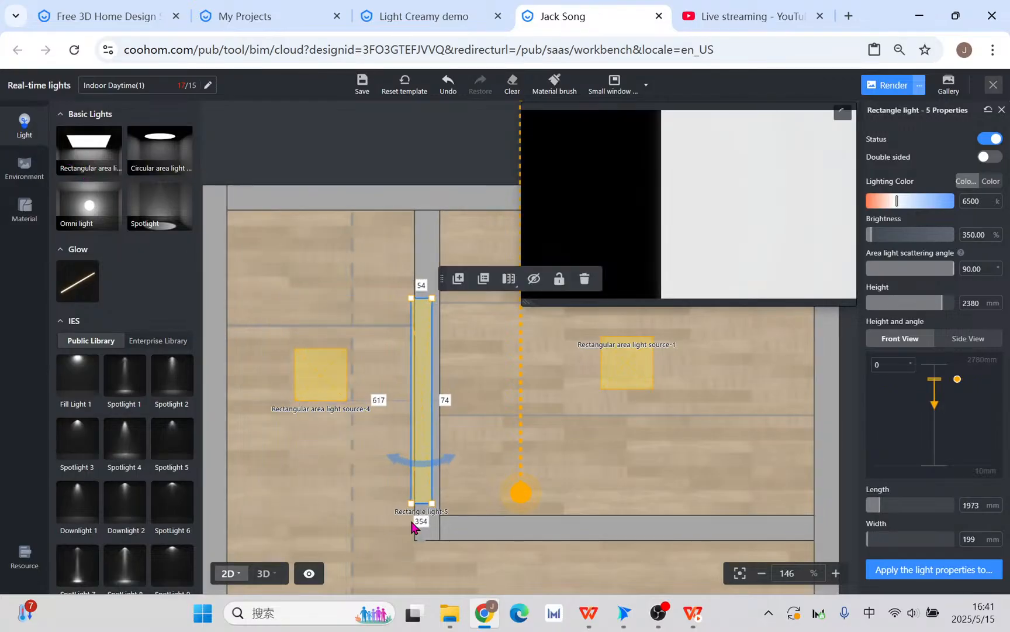
Step: Shrink the niche light to about 1919 mm long and 50 mm wide, with a 3200 K colour temperature and 1200% brightness
drag(411, 502, 426, 497)
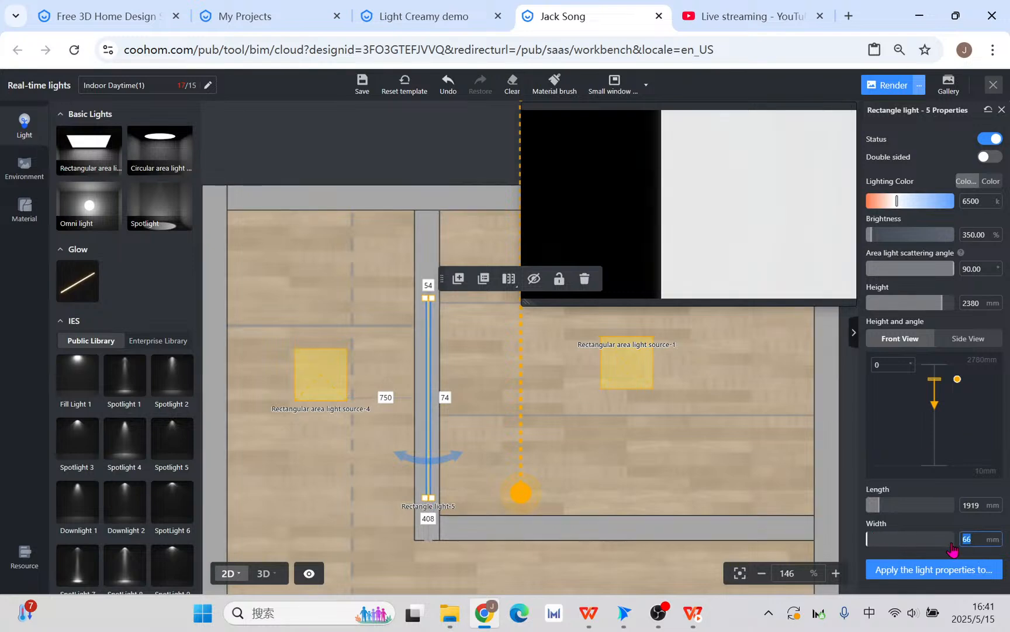
text(50)
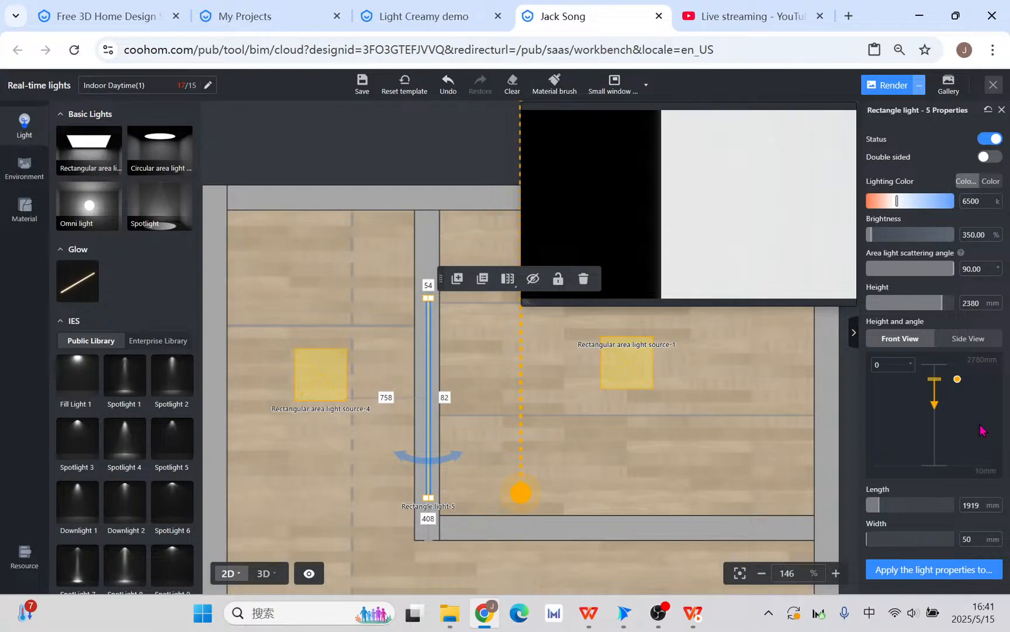
double_click(984, 200)
text(3200)
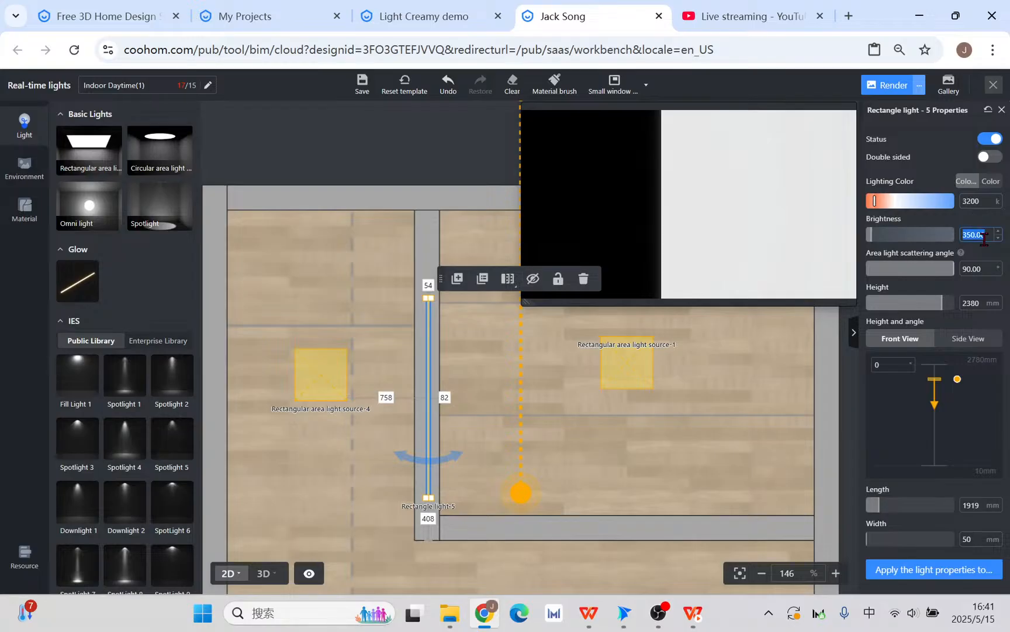
key(Return)
Step: Switch to the 3D view and lower the niche light into the wall opening, to a height of about 1353 mm
scroll(437, 399, up, 5)
drag(437, 400, 419, 390)
click(269, 574)
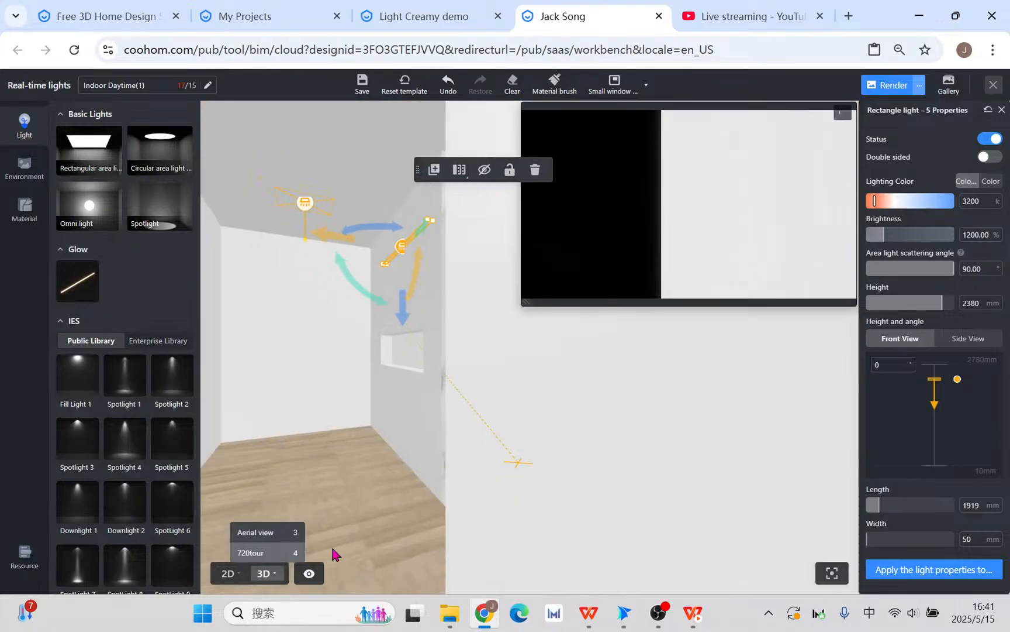
drag(443, 305, 445, 400)
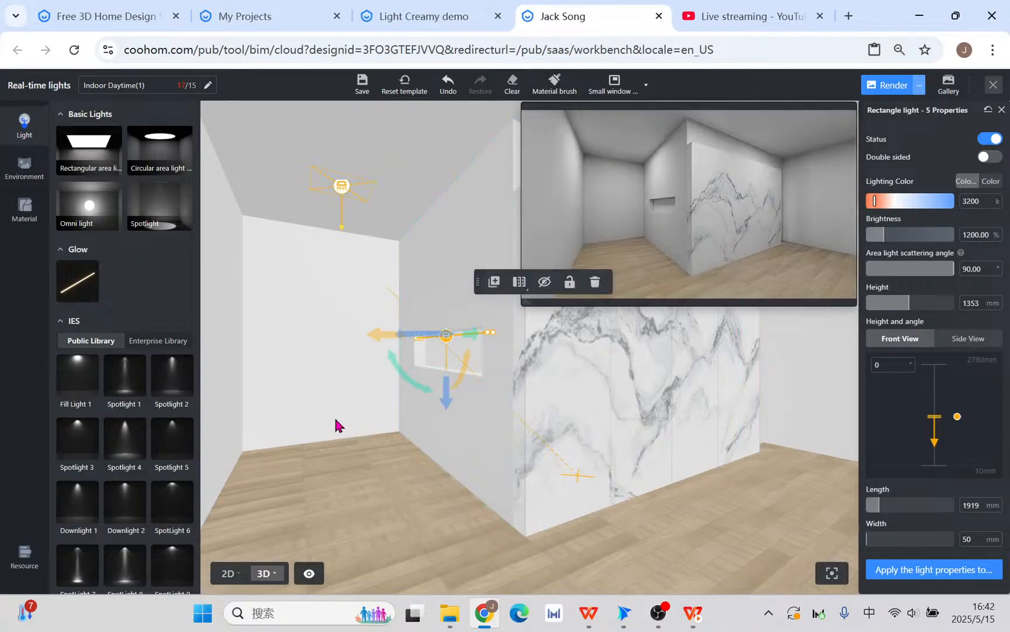
Step: Shorten the niche light to 1600 mm and readjust its length to 1700 mm to fit the opening
scroll(339, 424, up, 5)
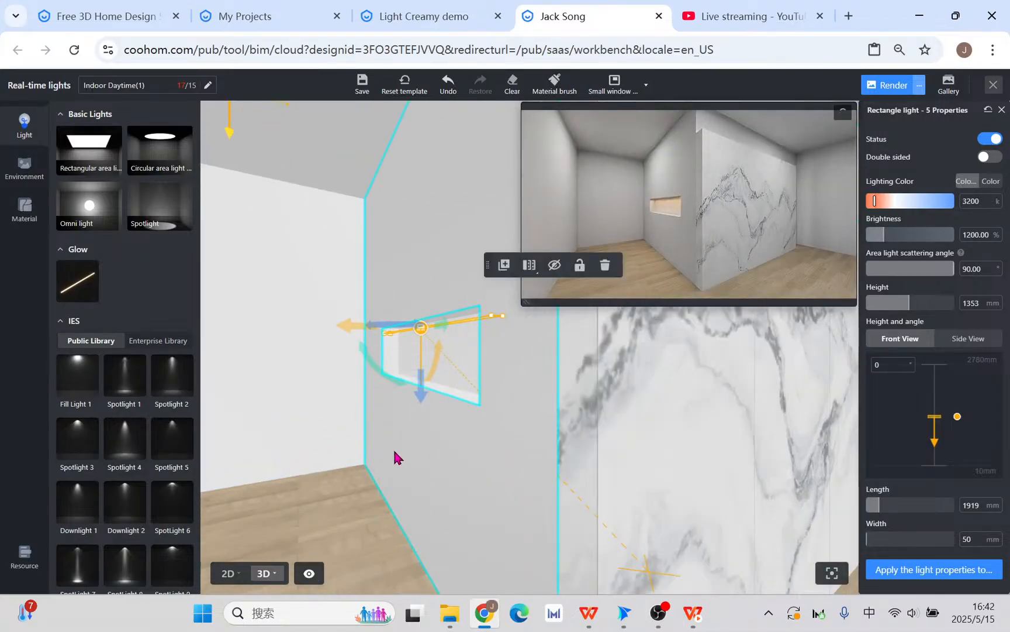
scroll(397, 456, up, 5)
drag(536, 468, 514, 487)
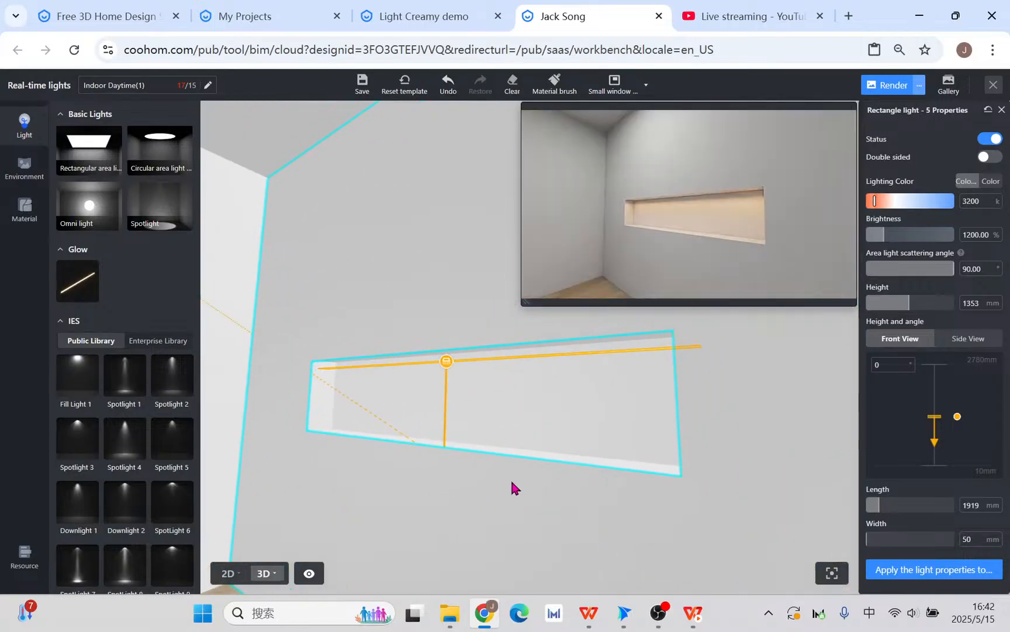
click(975, 510)
text(1600)
key(Return)
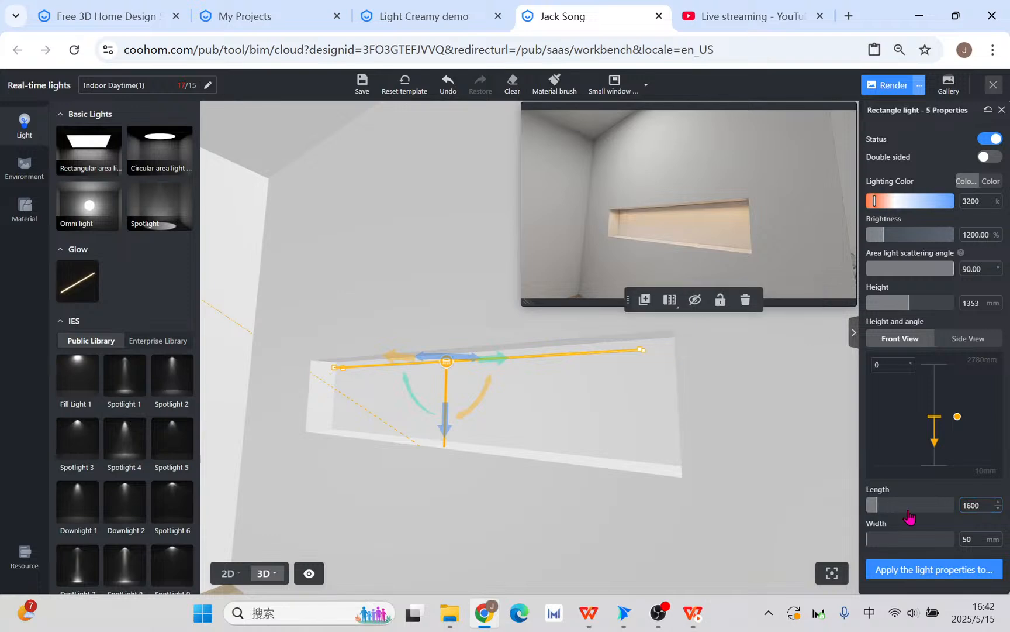
double_click(982, 506)
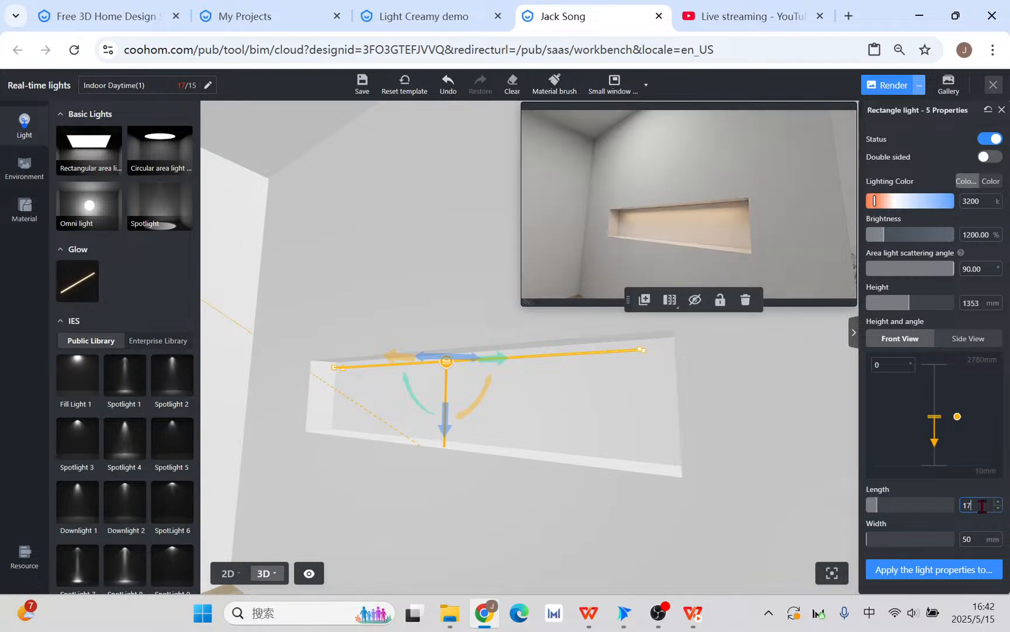
text(1700)
key(Return)
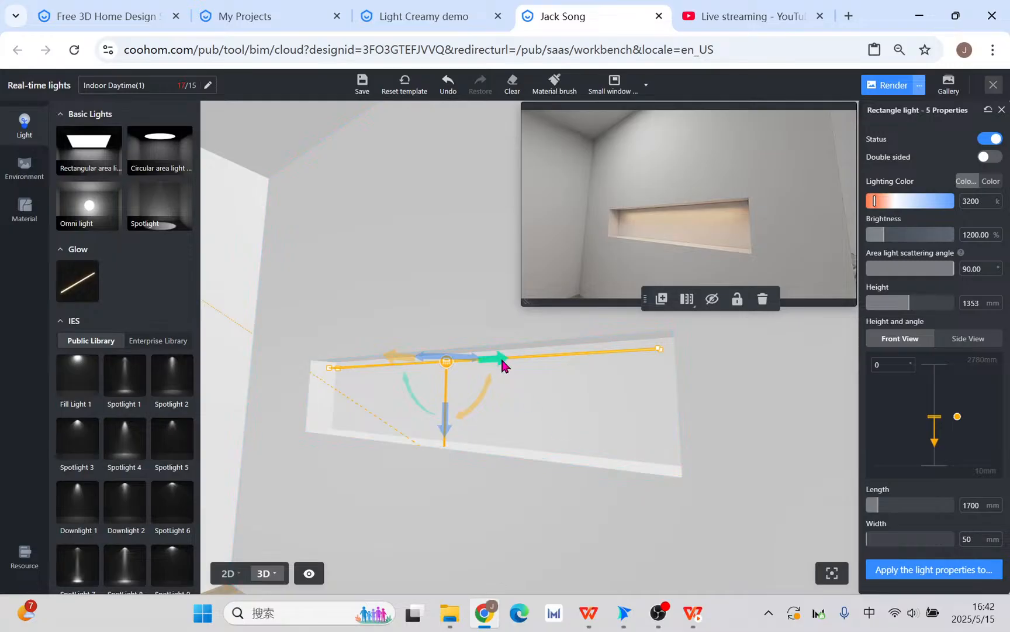
Step: Shift the light lengthwise within the niche and raise it against the niche's upper edge, to a height of about 1386 mm
drag(501, 357, 508, 358)
drag(450, 426, 450, 422)
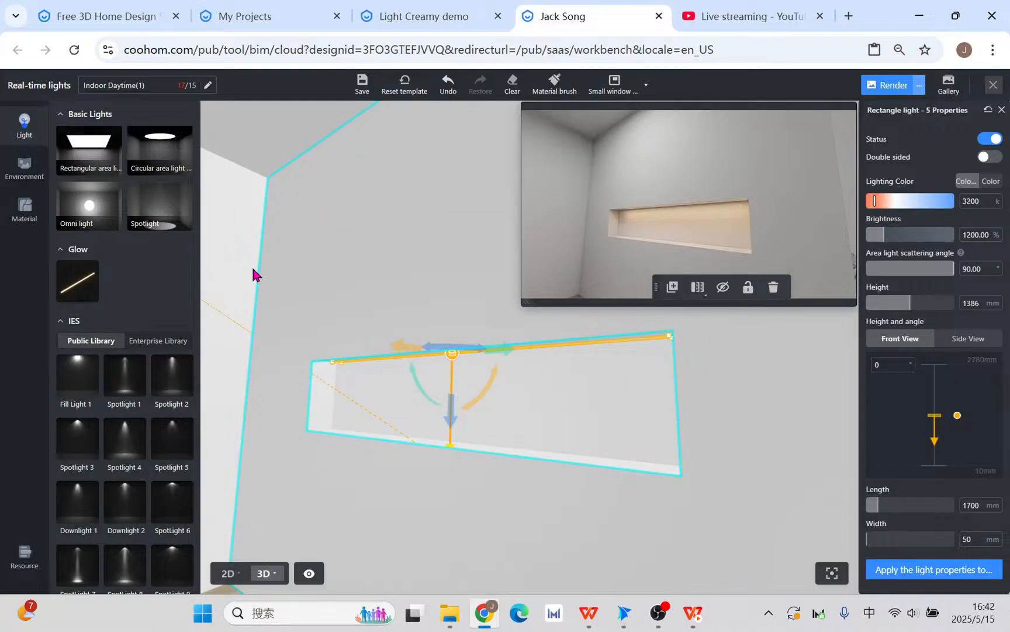
drag(646, 457, 528, 440)
click(528, 440)
scroll(728, 316, up, 3)
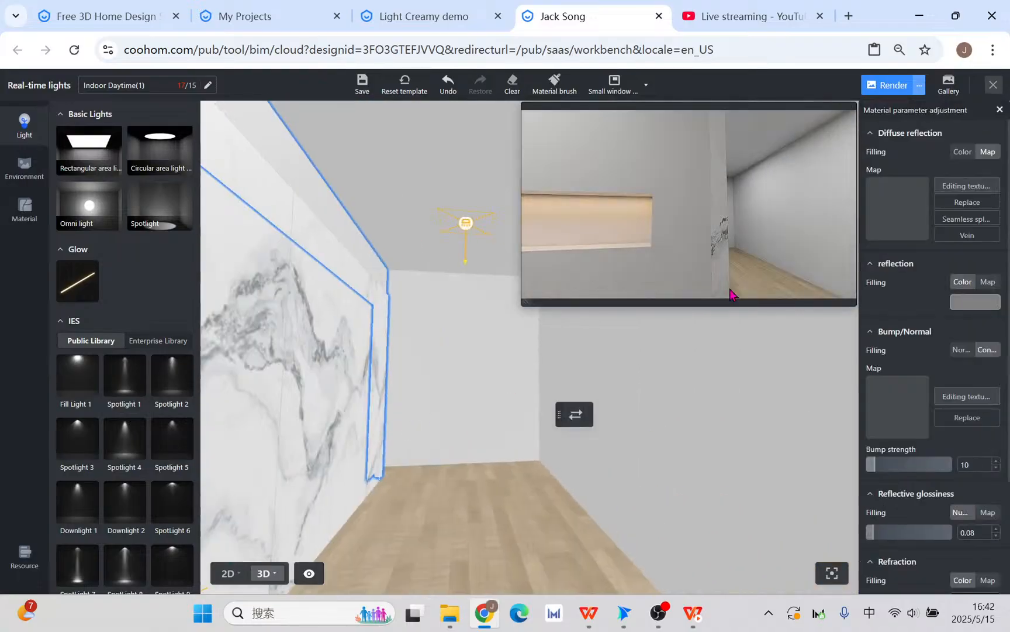
Step: Check the progress of the 2K HD marble wall render in the gallery and return to the lighting editor
click(949, 85)
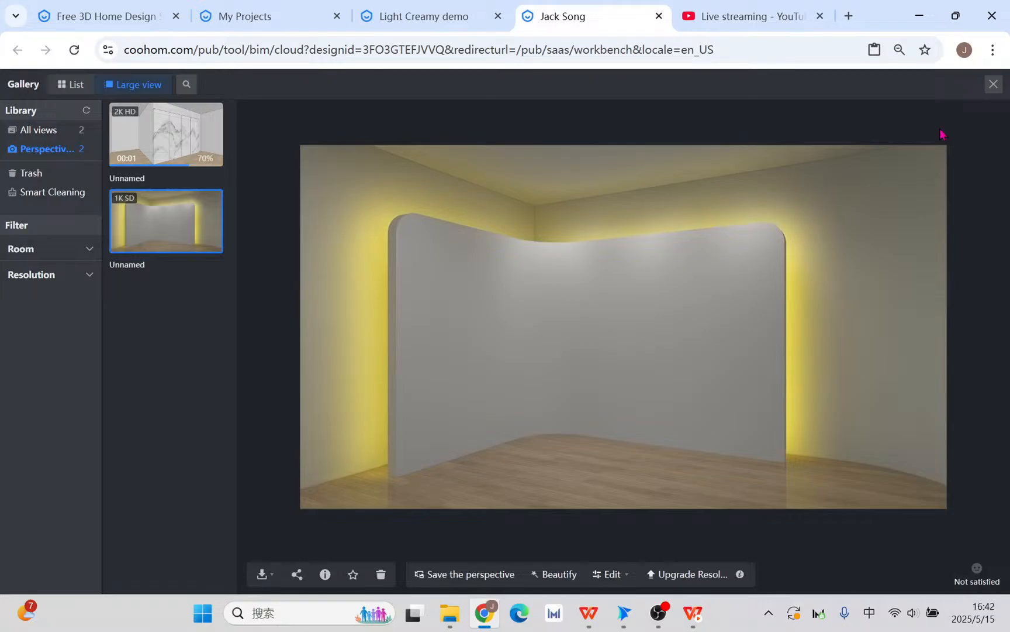
click(151, 140)
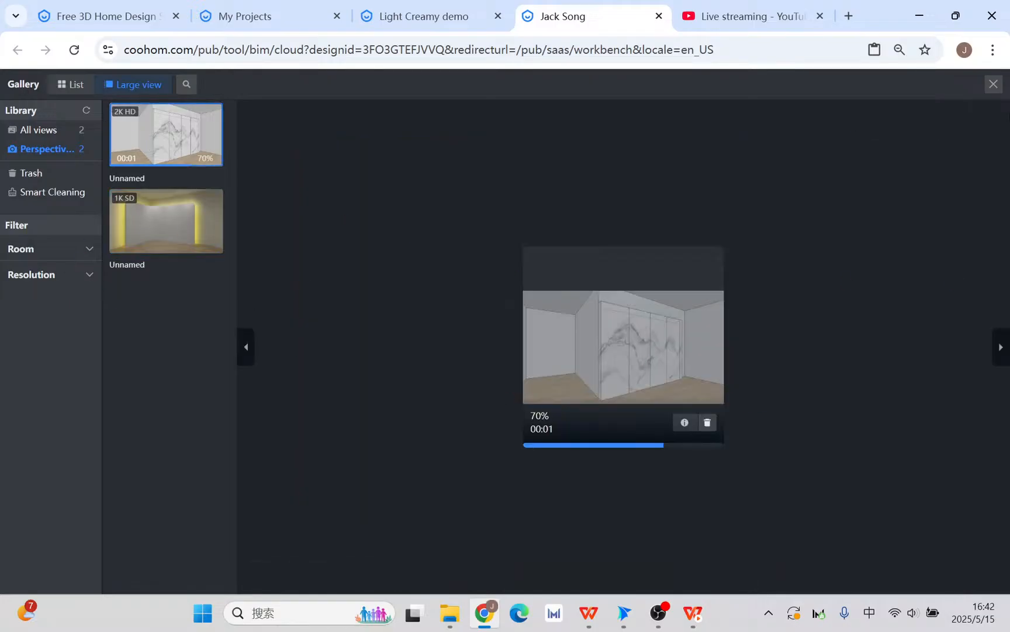
click(994, 86)
Step: Examine the marble-clad wall, its upper light gap and the lit niche in the real-time preview
drag(502, 343, 637, 447)
drag(567, 433, 405, 162)
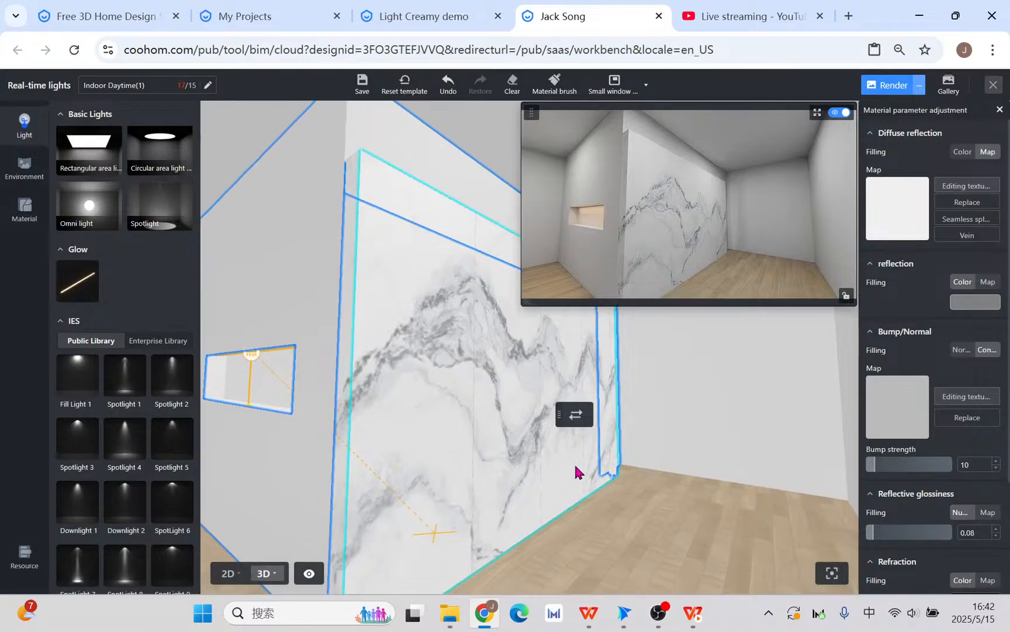
right_drag(465, 366, 451, 424)
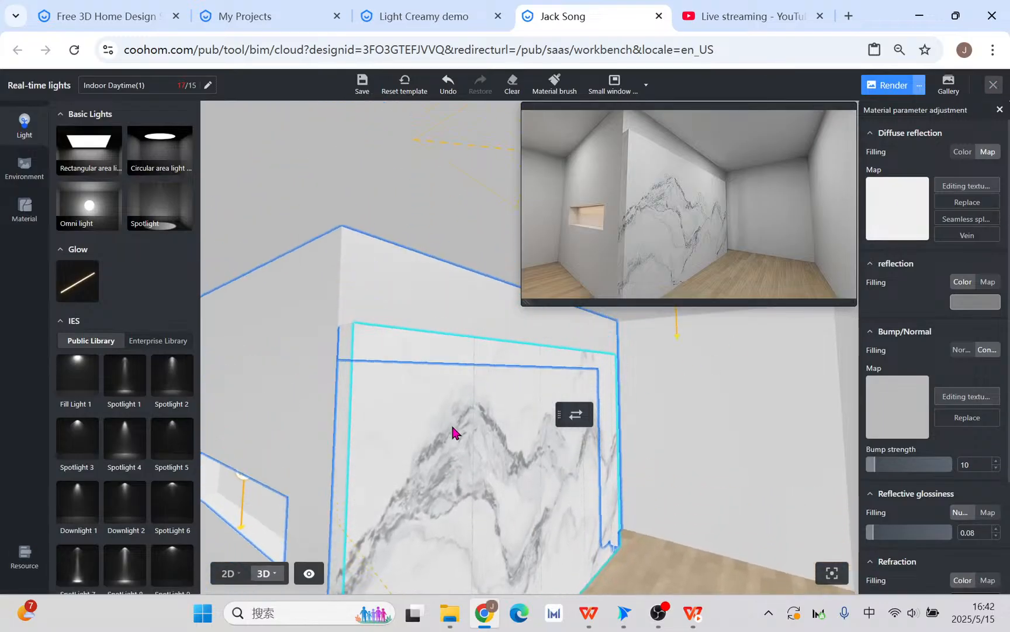
drag(459, 357, 462, 397)
scroll(465, 391, up, 4)
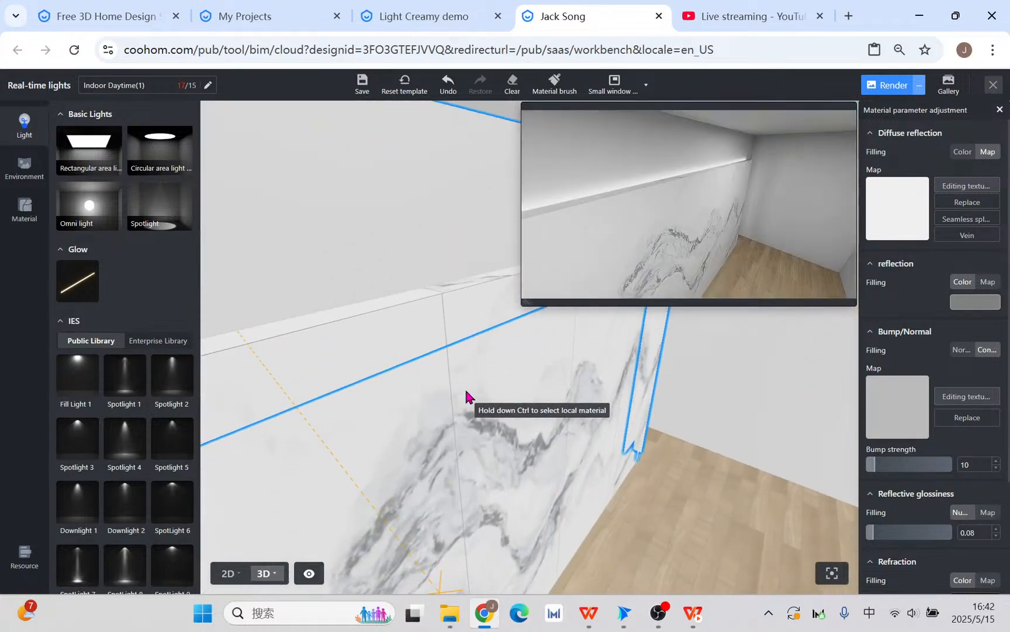
click(466, 395)
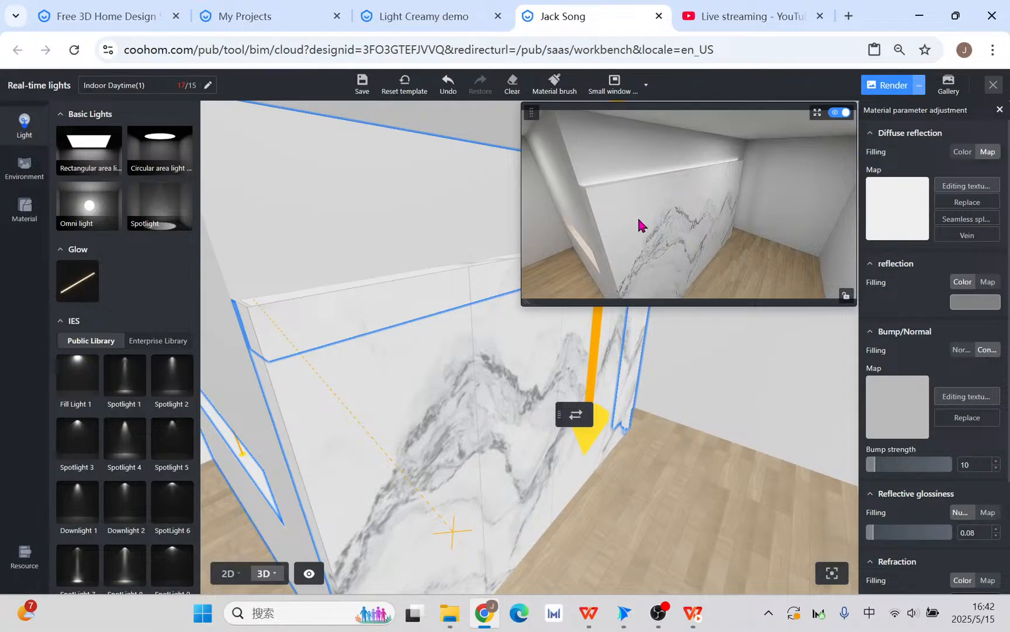
Step: Leave the real-time lighting editor and check the live chat in YouTube Studio before returning to the Coohom design
click(993, 83)
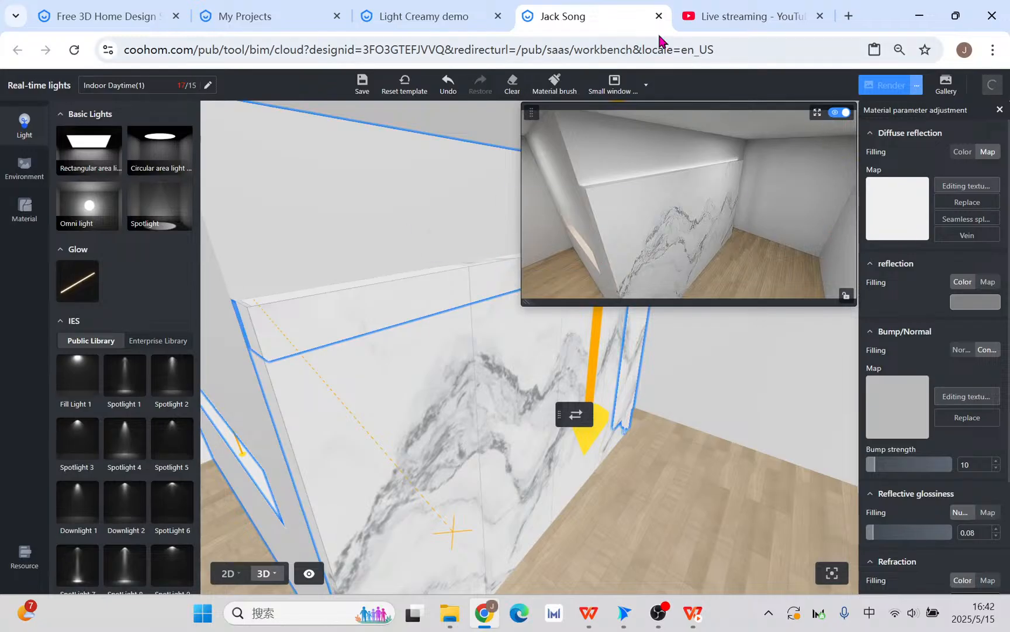
click(715, 18)
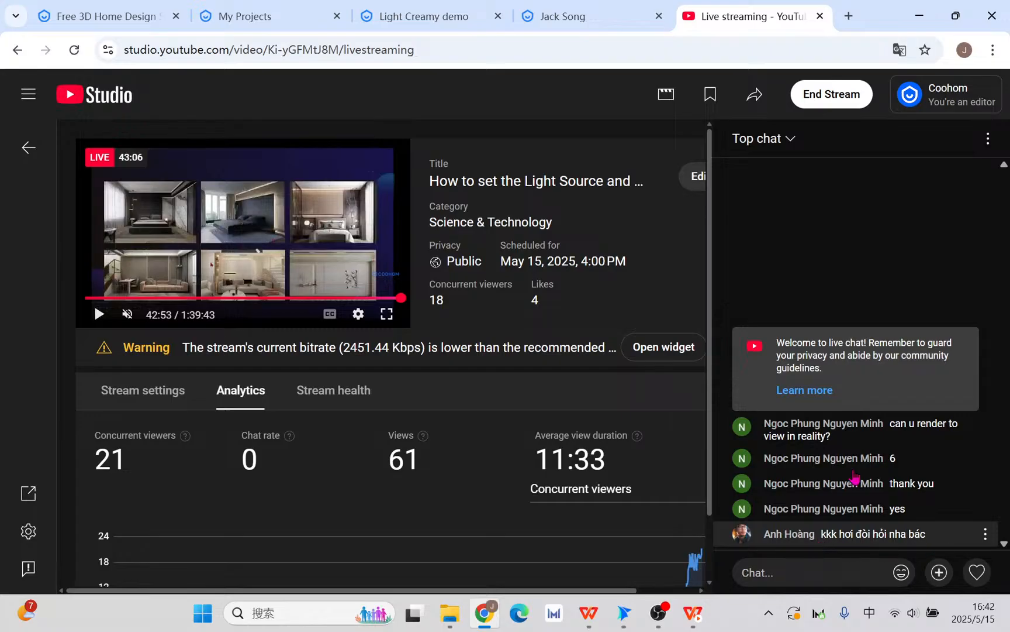
click(605, 21)
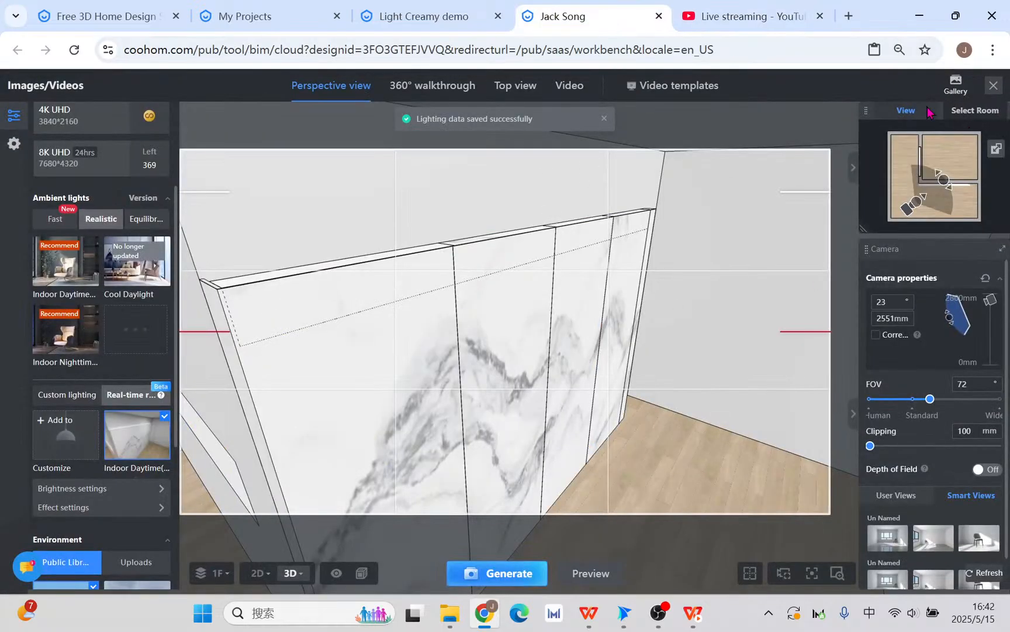
Step: View the 2K HD render of the marble wall in the gallery and return to the image rendering workspace
mouse_move(955, 85)
click(803, 134)
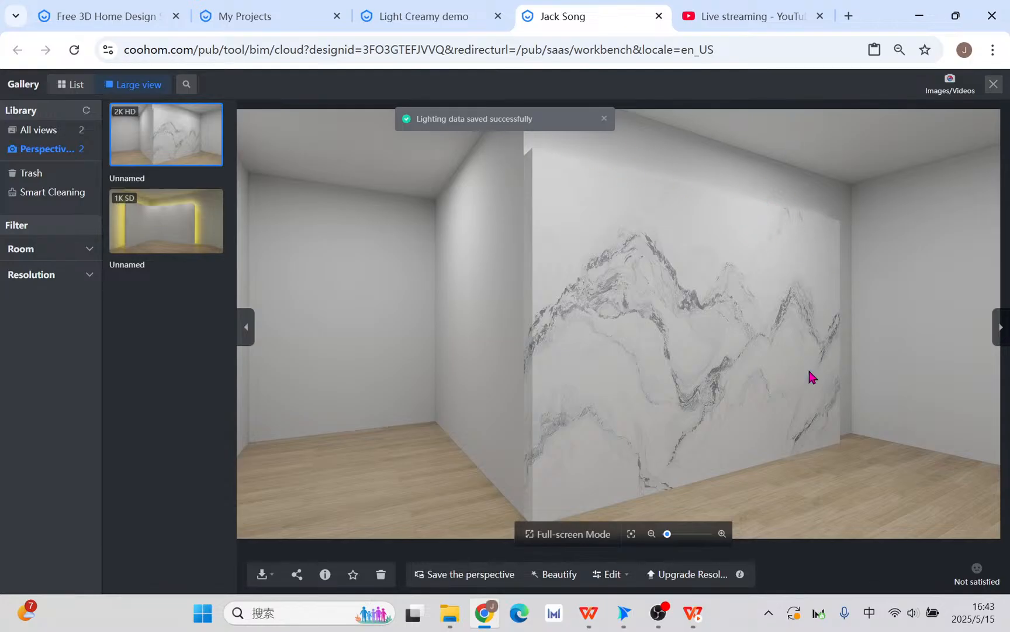
click(951, 83)
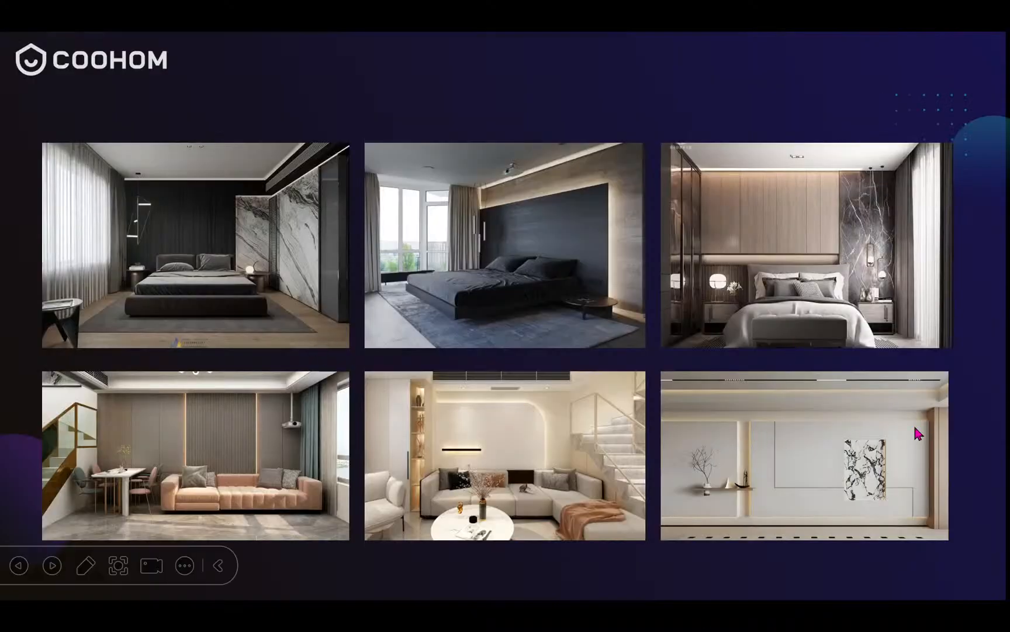
click(916, 428)
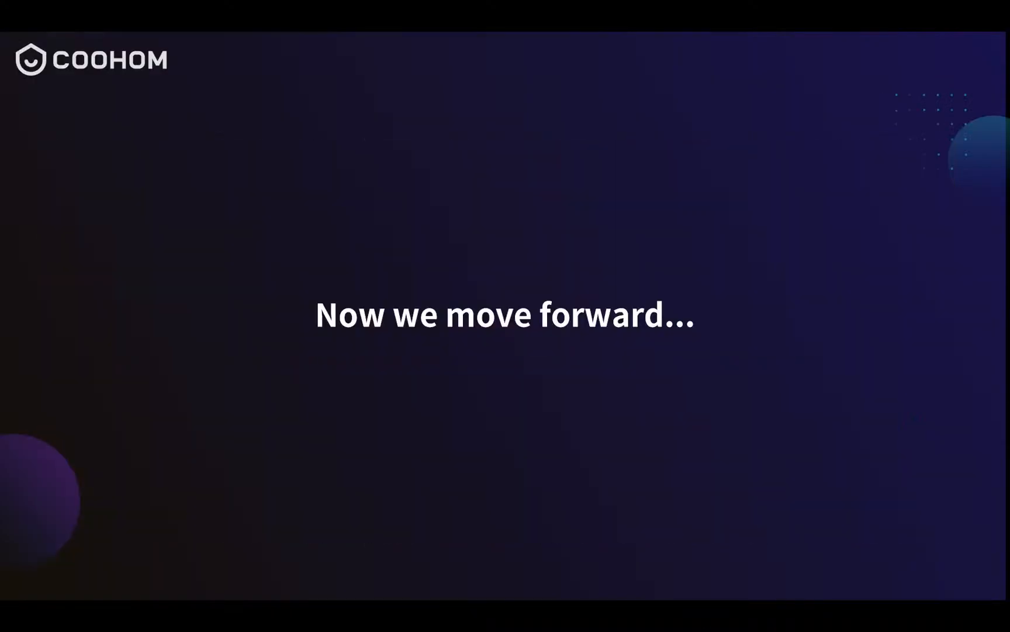
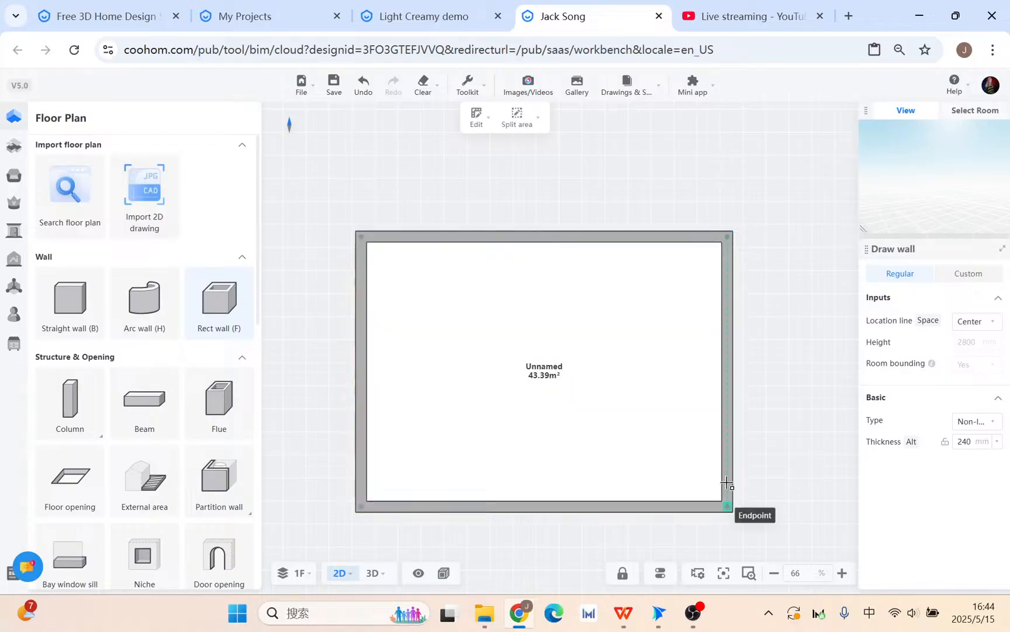
Step: Shrink the rectangular room in the 2D plan to about 6004 by 4028 mm by moving its right and lower walls inward
click(378, 574)
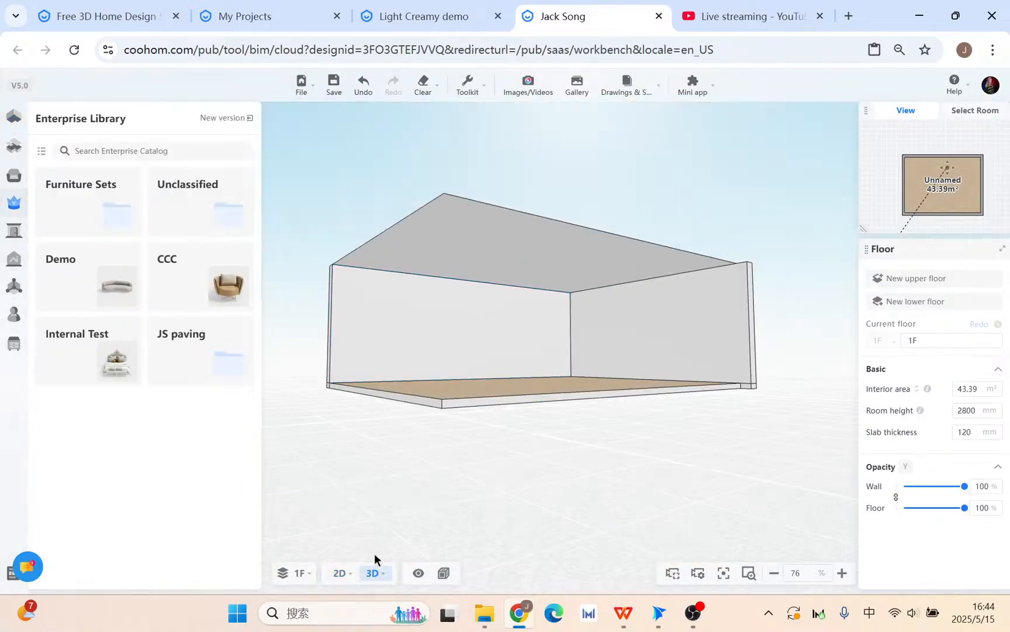
click(341, 573)
click(20, 120)
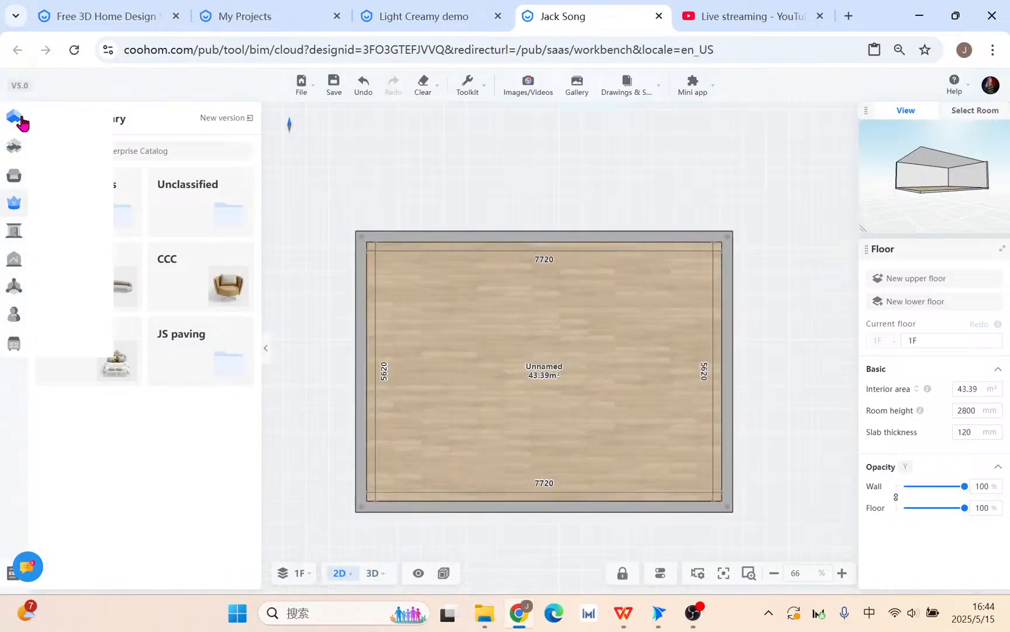
click(728, 325)
drag(733, 327, 648, 334)
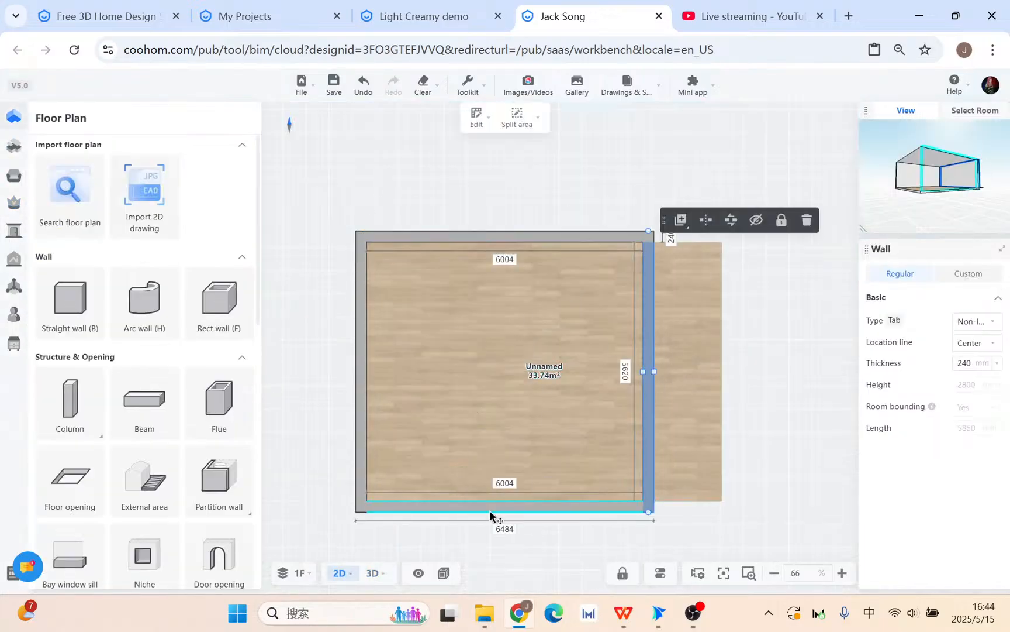
drag(501, 509, 495, 437)
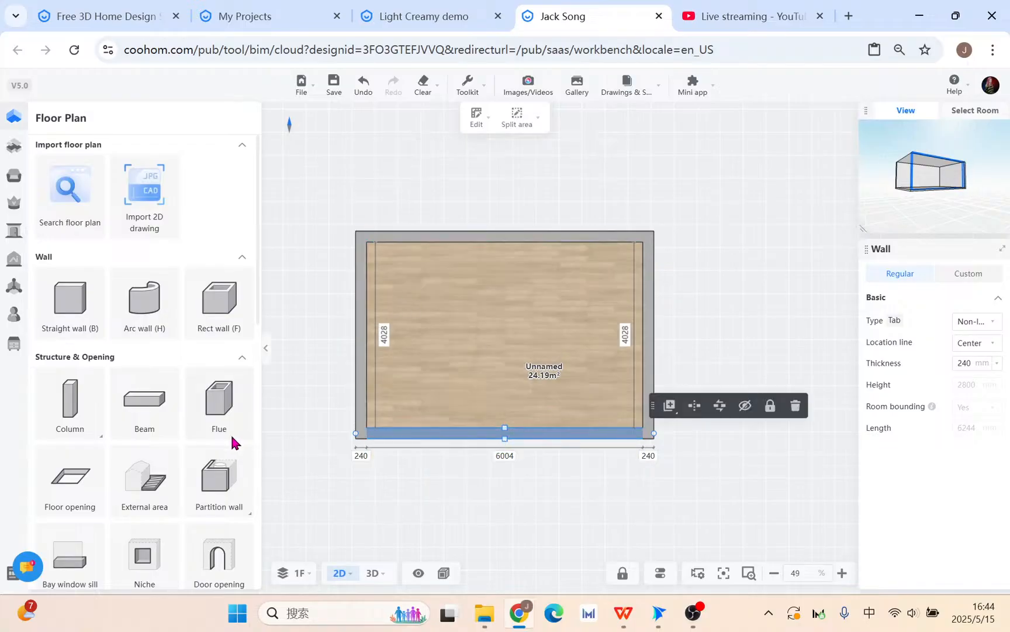
Step: Place a linear bay window on the room's left wall, about 1234 mm from the lower wall
scroll(232, 443, down, 5)
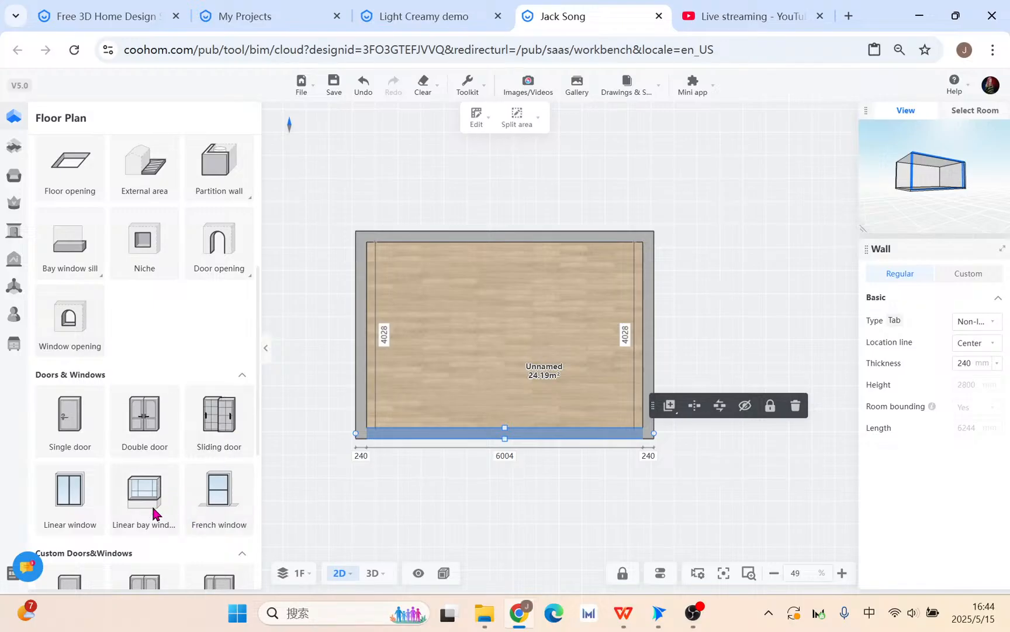
drag(154, 513, 350, 322)
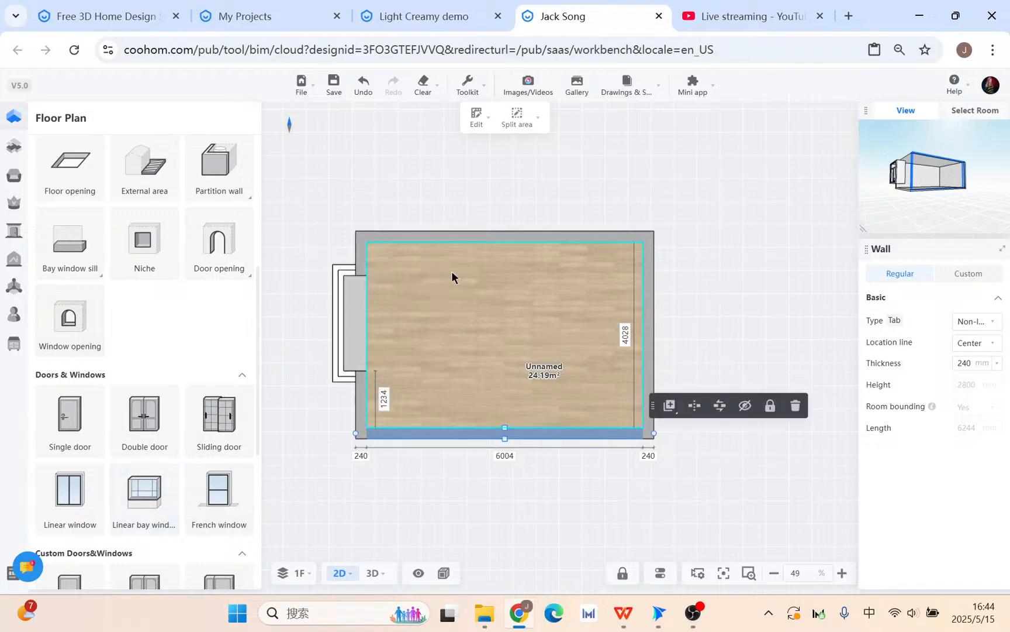
scroll(470, 360, up, 1)
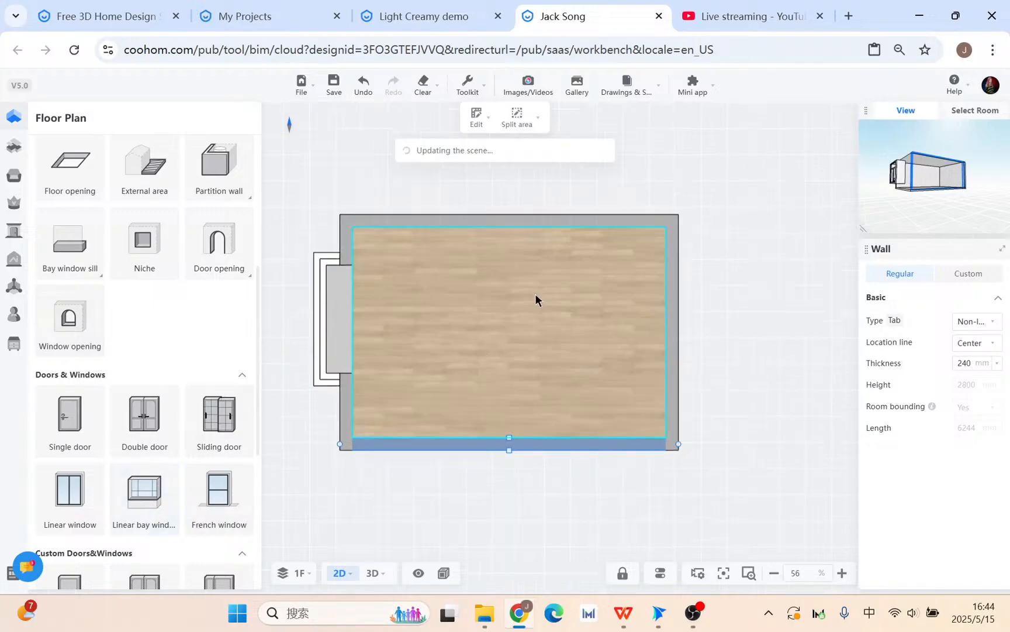
Step: Switch the room to the 3D view and open the custom modeling editor facing the blank wall
click(377, 575)
click(471, 334)
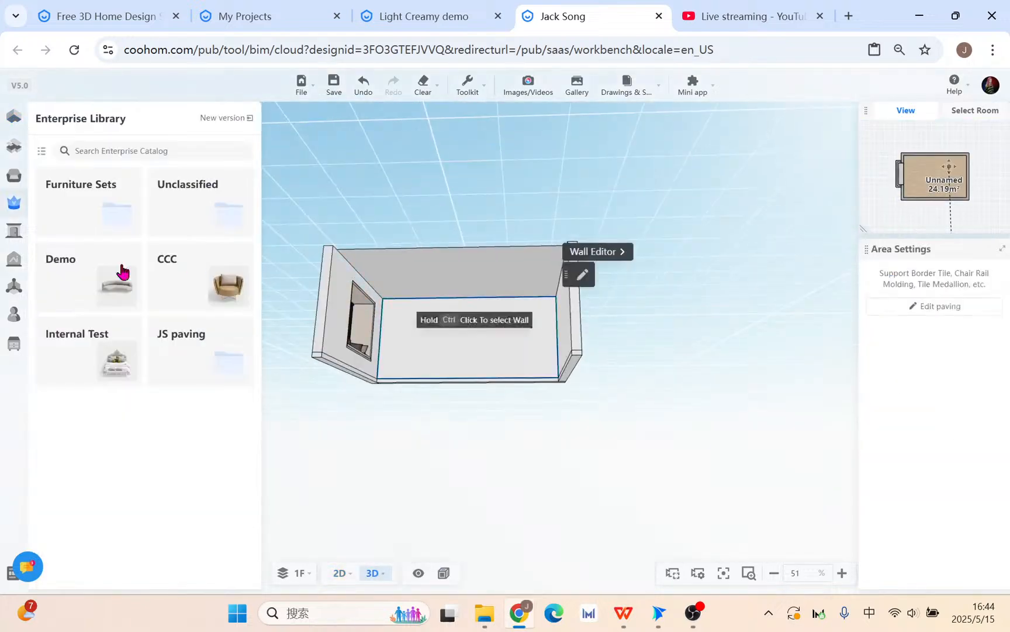
mouse_move(11, 346)
click(25, 234)
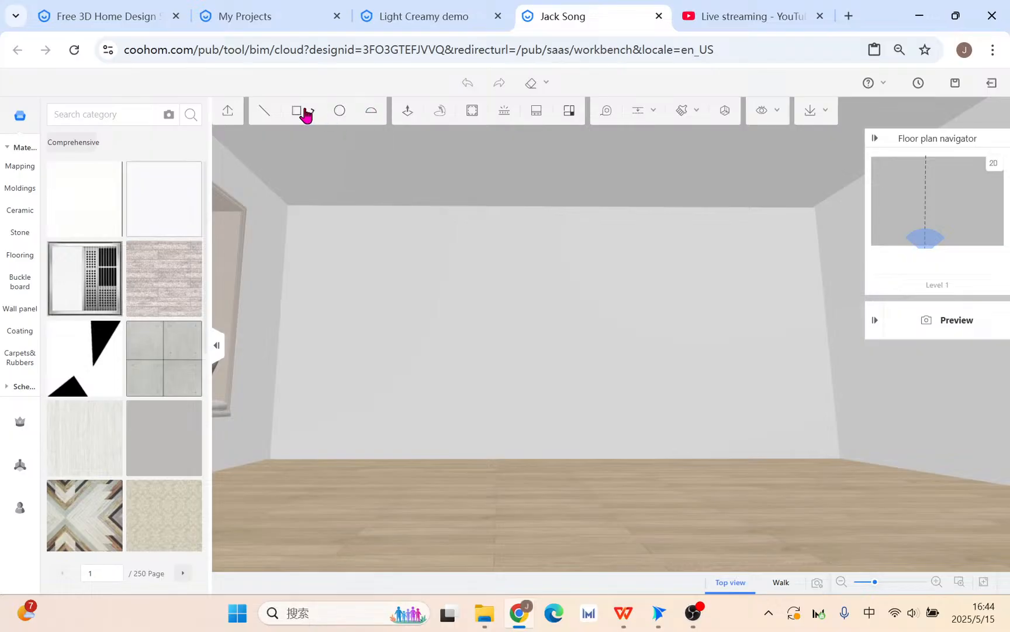
Step: Draw a small upright rectangle near the wall's upper-left corner and an adjoining strip about 237 mm high along the ceiling edge
mouse_move(306, 114)
click(305, 118)
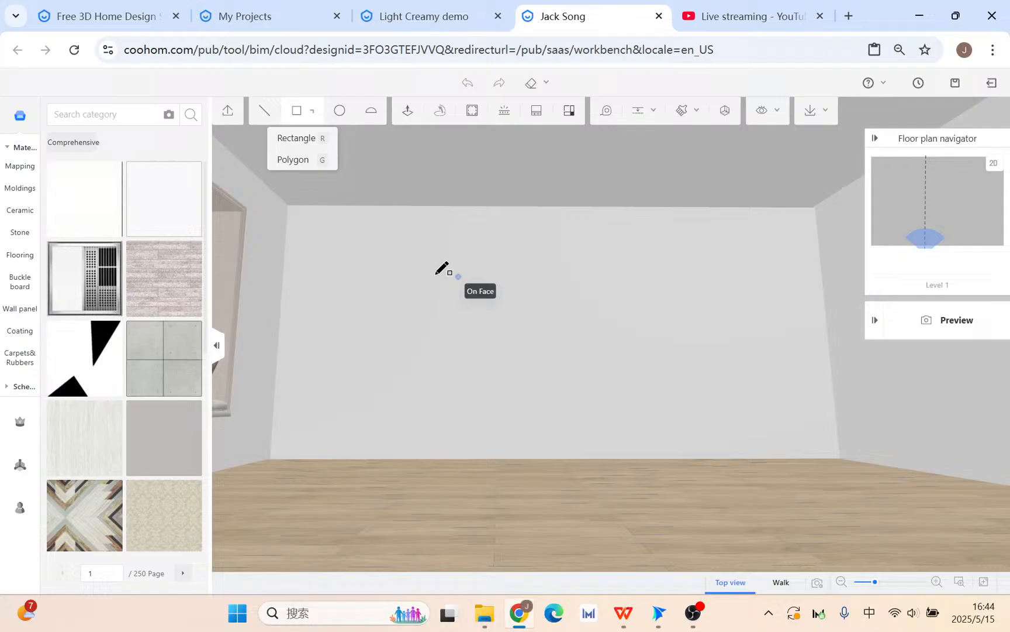
click(315, 205)
click(359, 271)
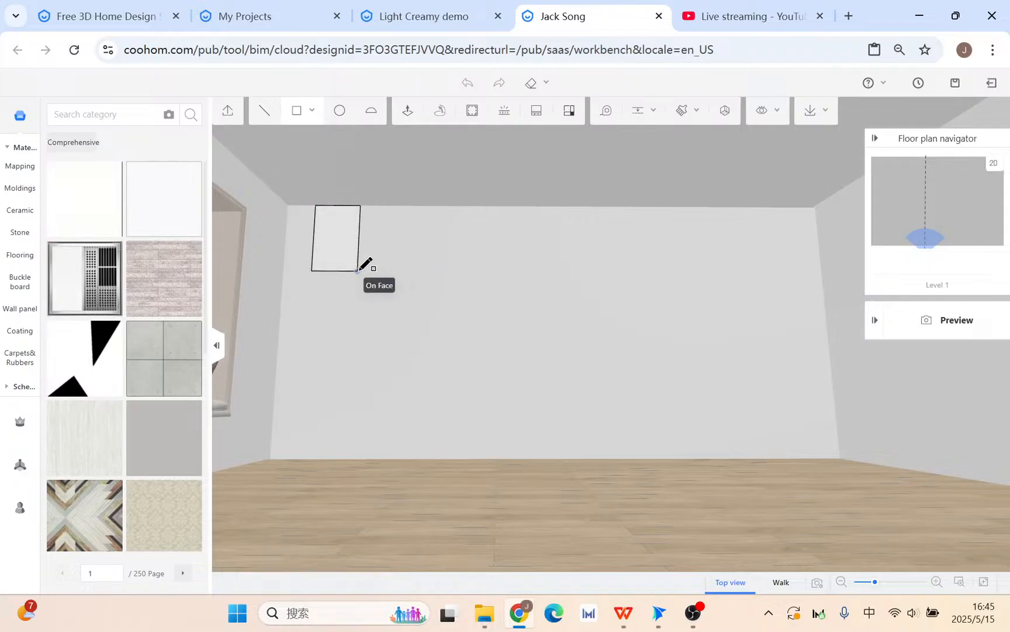
click(367, 205)
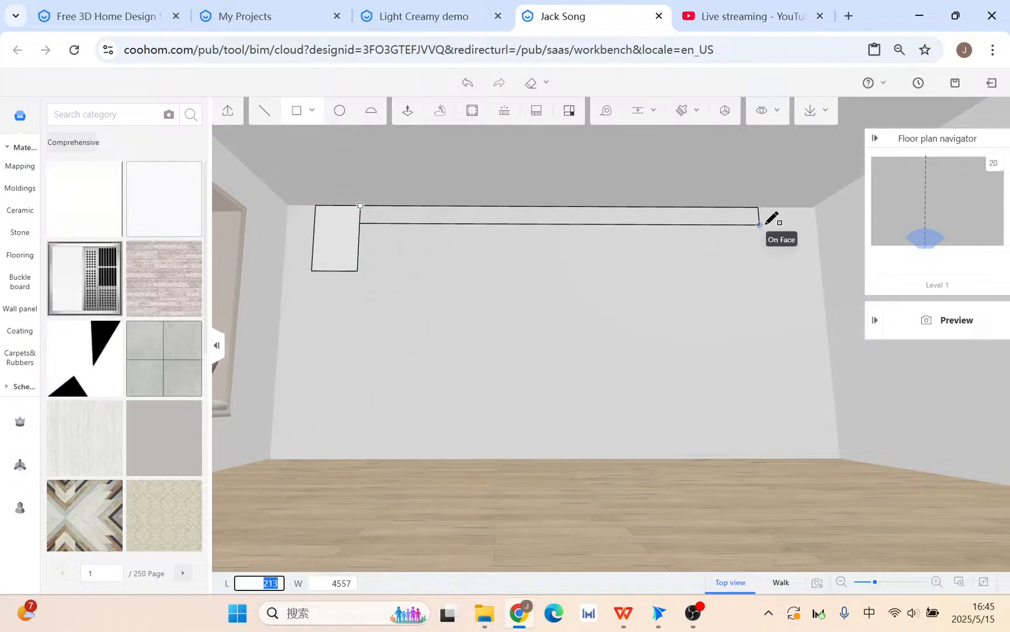
click(731, 226)
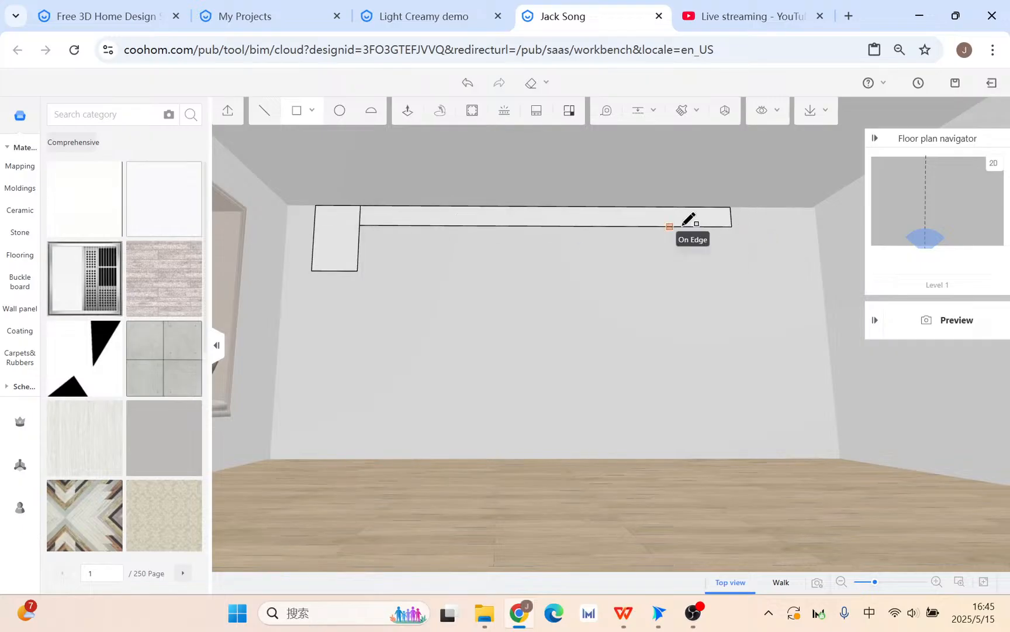
key(Escape)
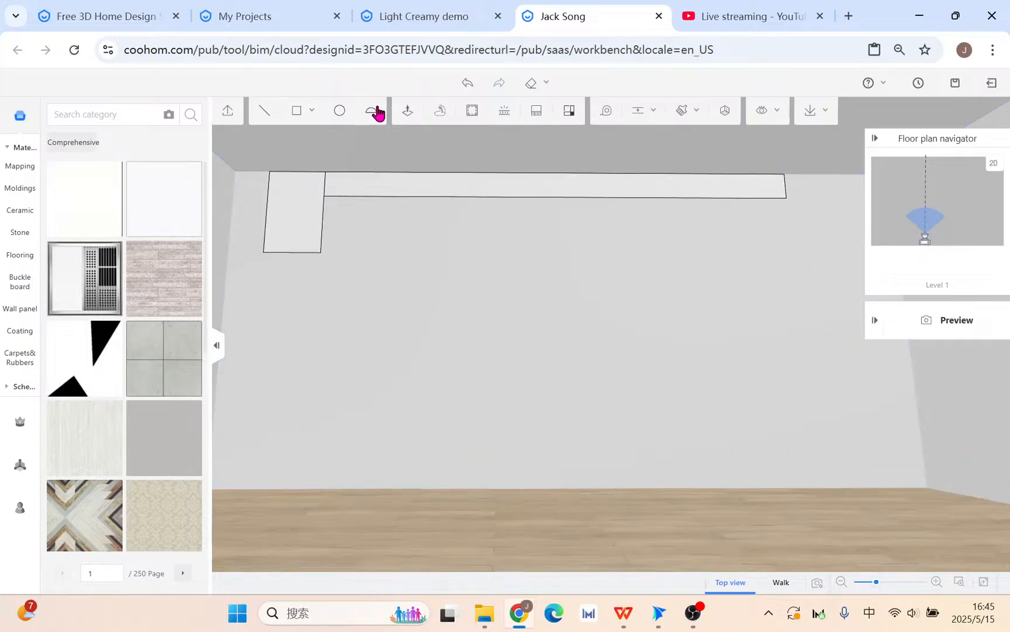
Step: Draw an arc from the small rectangle's lower inner corner to the strip's lower edge, about 922 mm along the strip
click(321, 251)
click(425, 196)
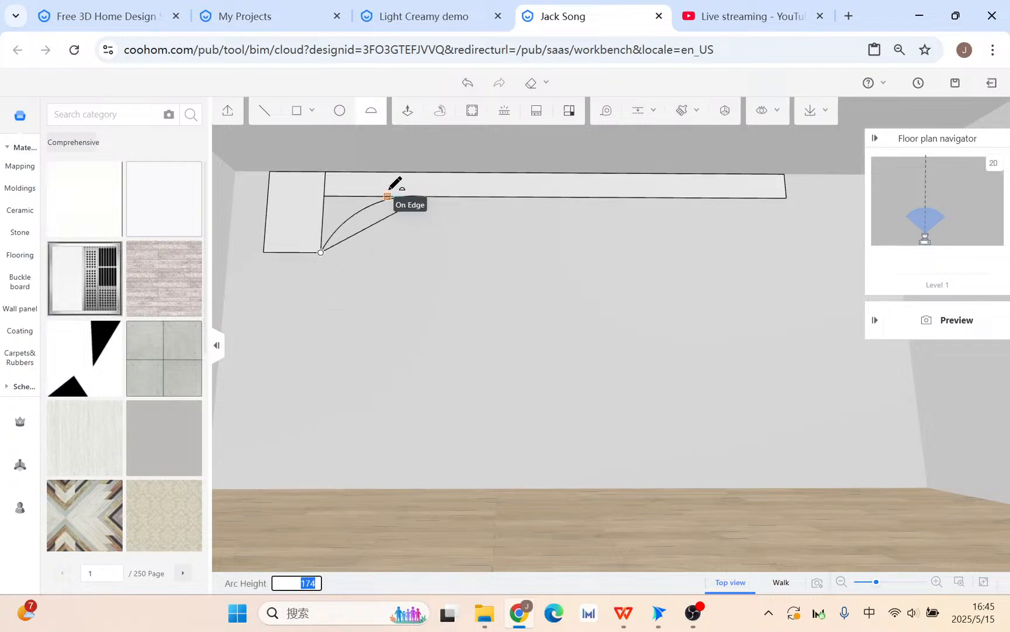
scroll(411, 189, up, 2)
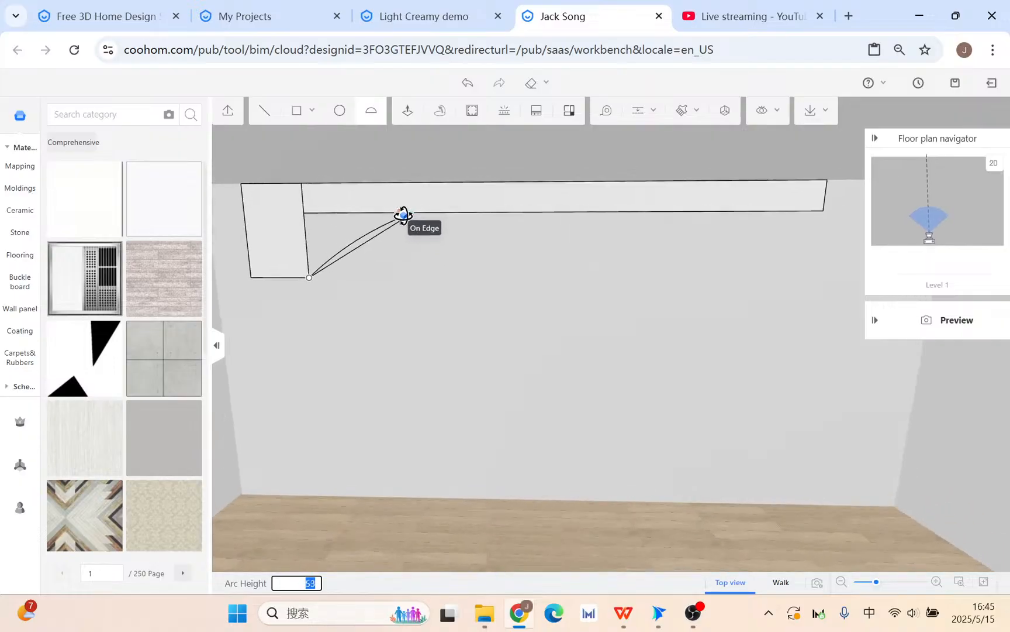
click(386, 213)
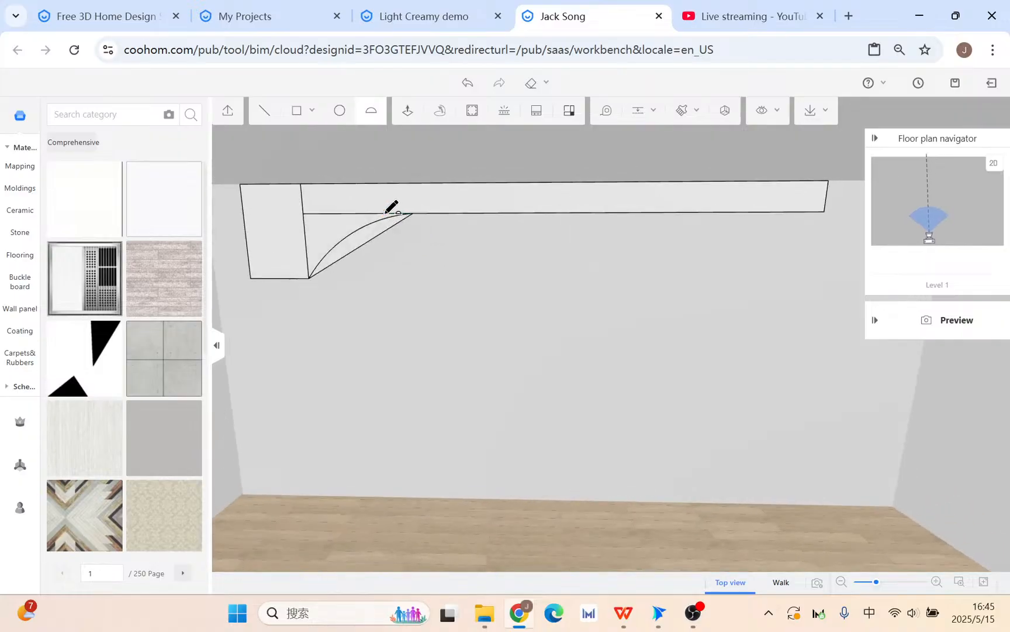
key(Escape)
Step: Delete the arc's chord and the inner dividing lines to merge the rectangle, arc and strip into one profile
click(342, 237)
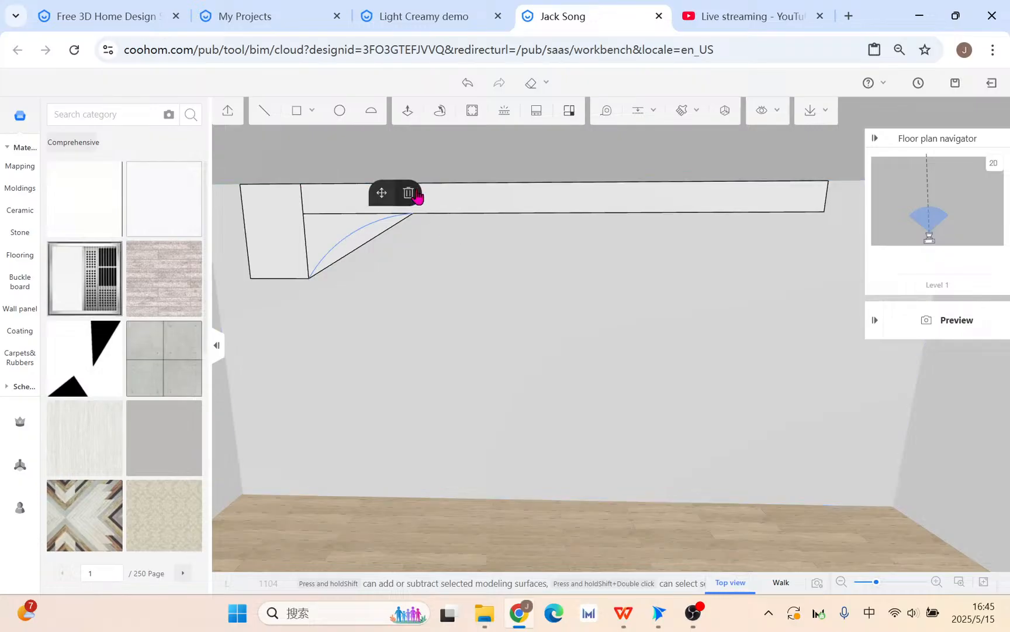
click(377, 231)
click(595, 186)
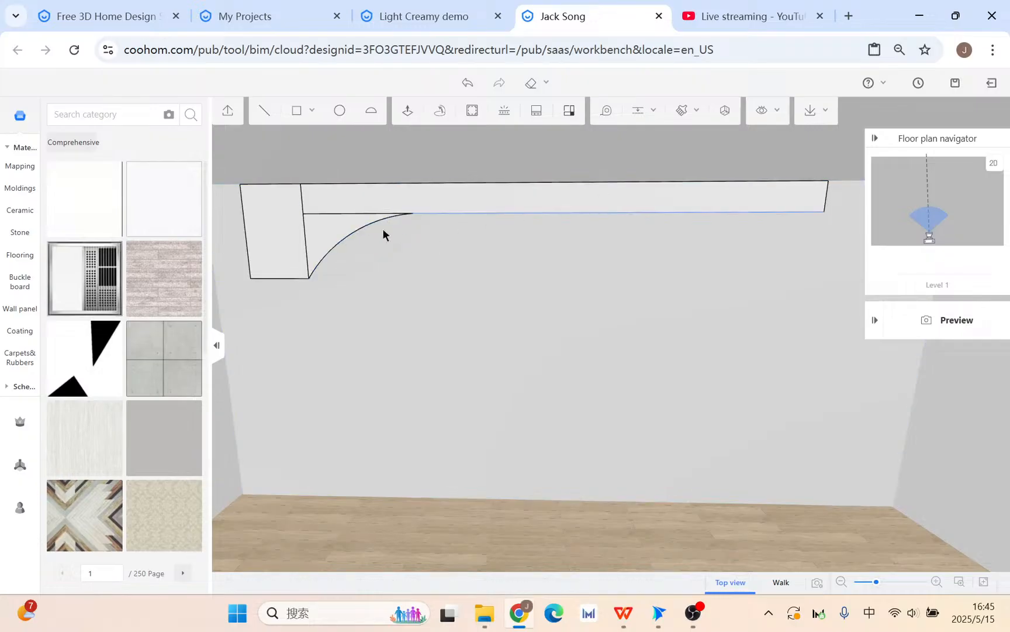
click(325, 214)
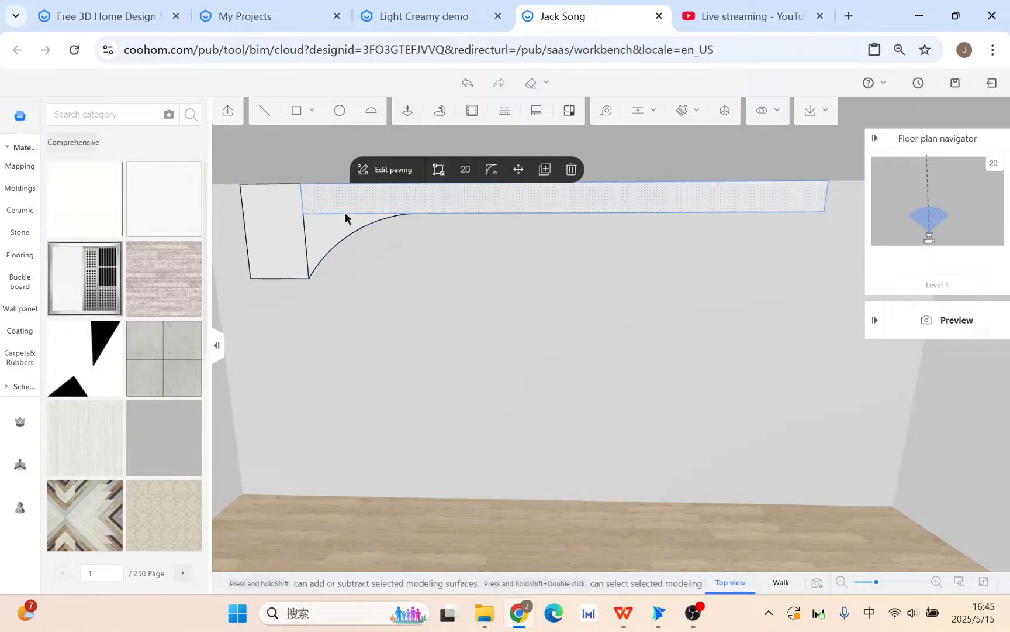
click(345, 213)
click(345, 215)
click(343, 213)
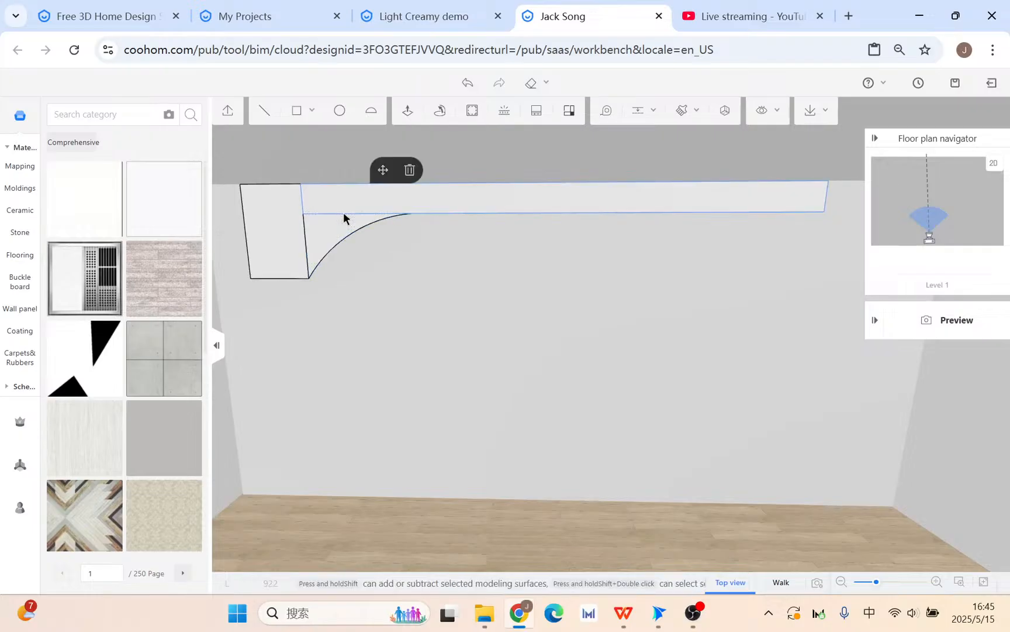
click(303, 225)
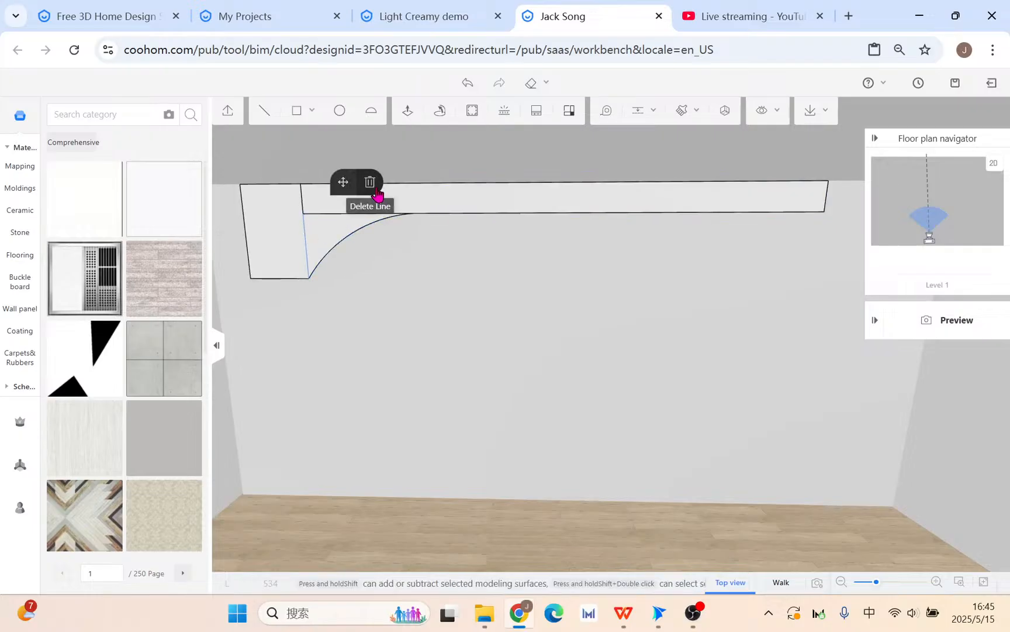
click(377, 195)
click(321, 213)
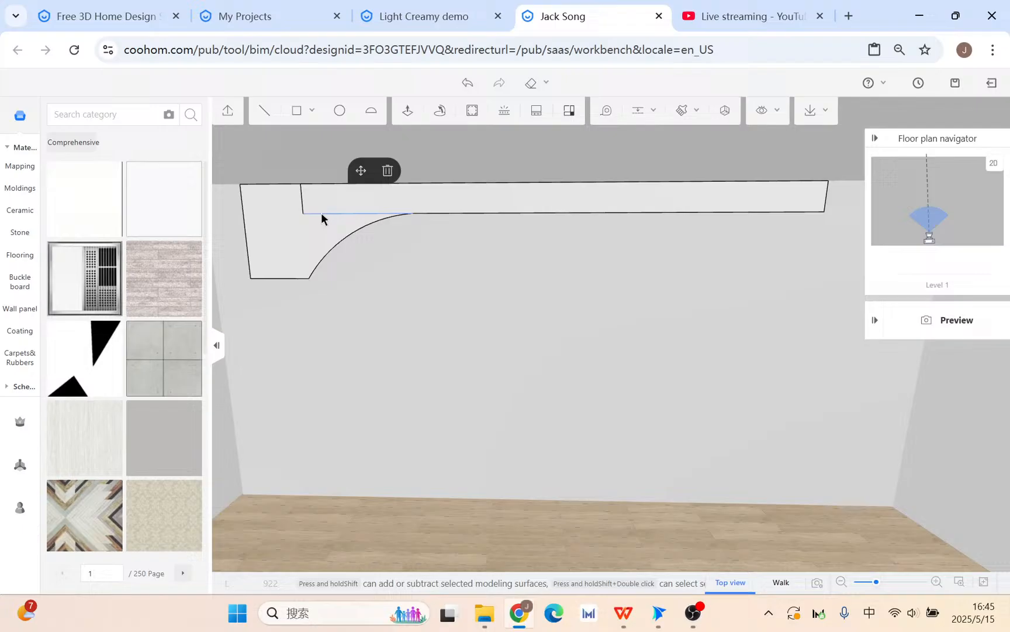
click(388, 171)
Step: Try extruding the curved profile about 3999 mm across the room, and undo the extrusion
drag(465, 259, 587, 312)
click(370, 111)
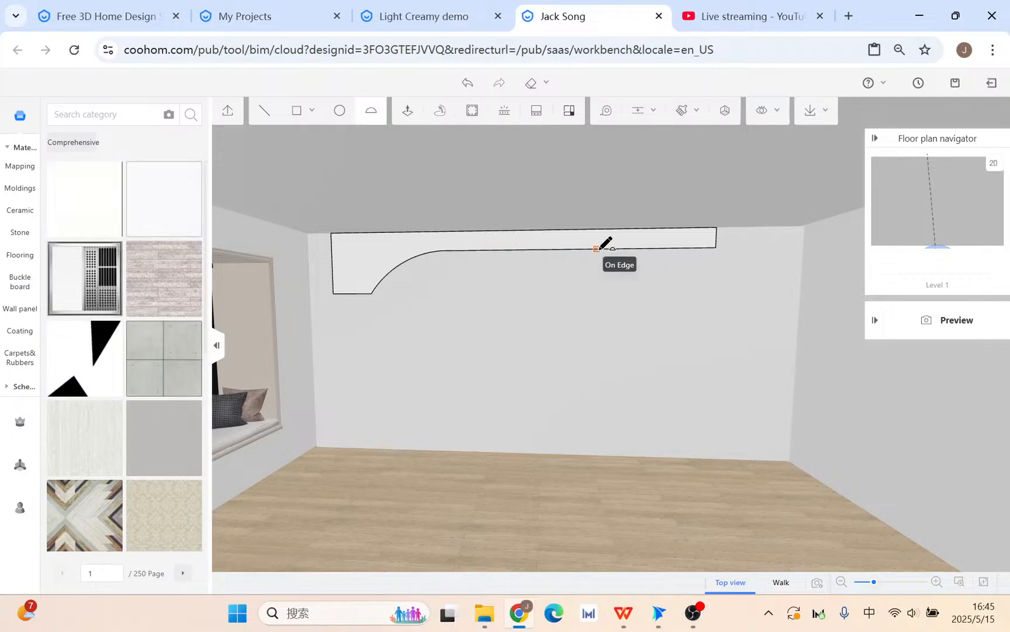
key(Escape)
drag(614, 327, 508, 329)
right_drag(508, 329, 692, 360)
scroll(693, 360, down, 1)
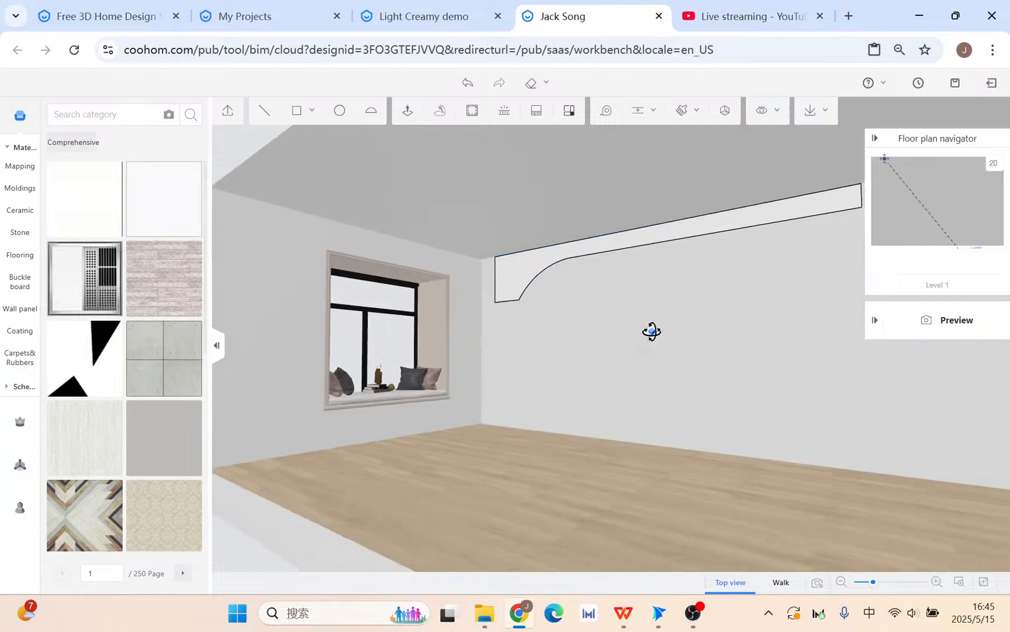
click(408, 110)
click(556, 275)
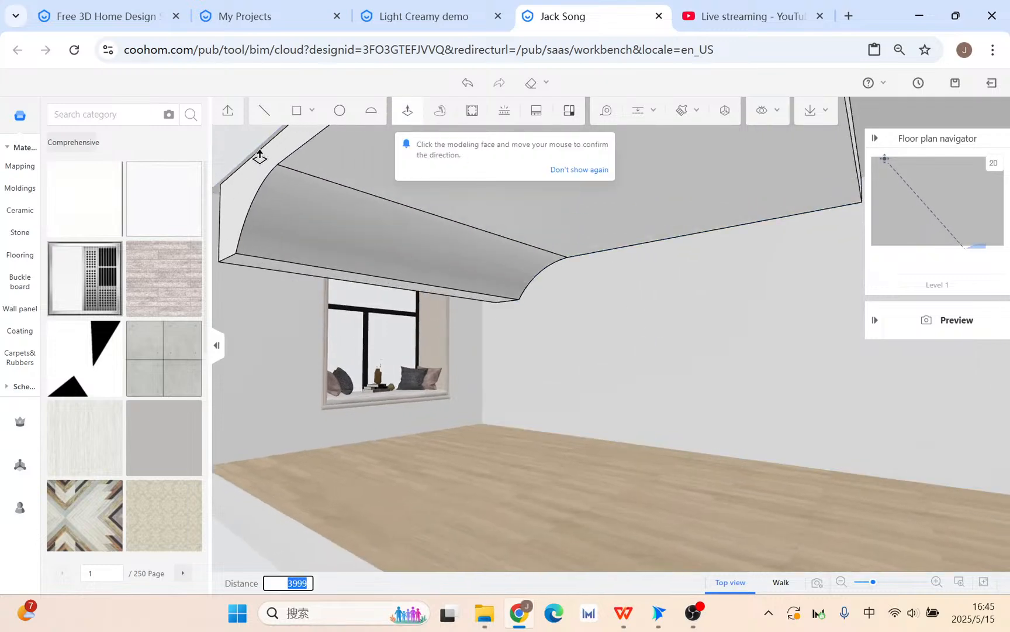
click(259, 149)
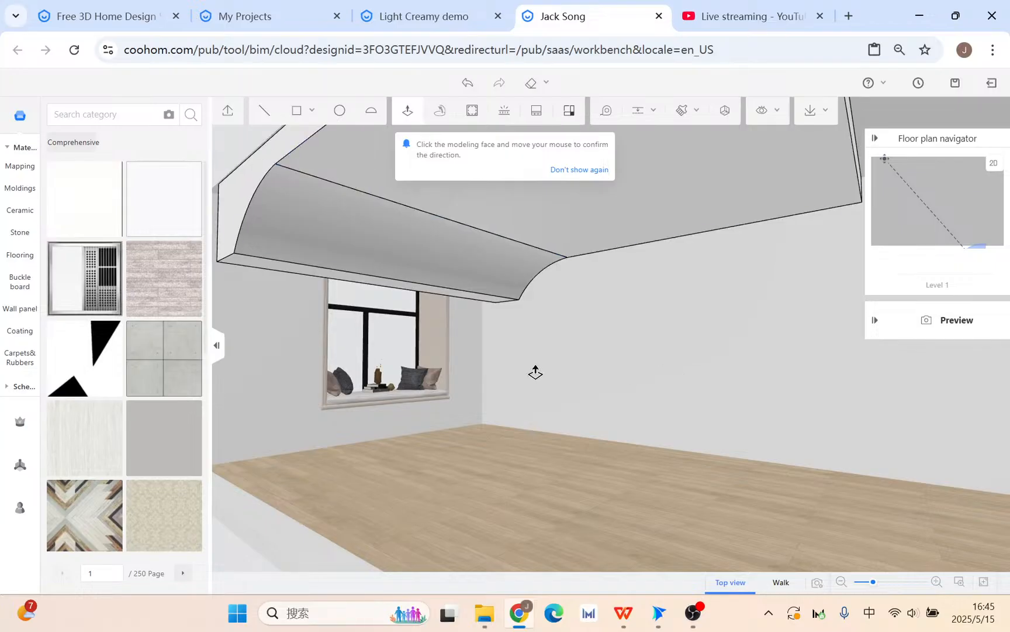
drag(534, 373, 641, 380)
key(Escape)
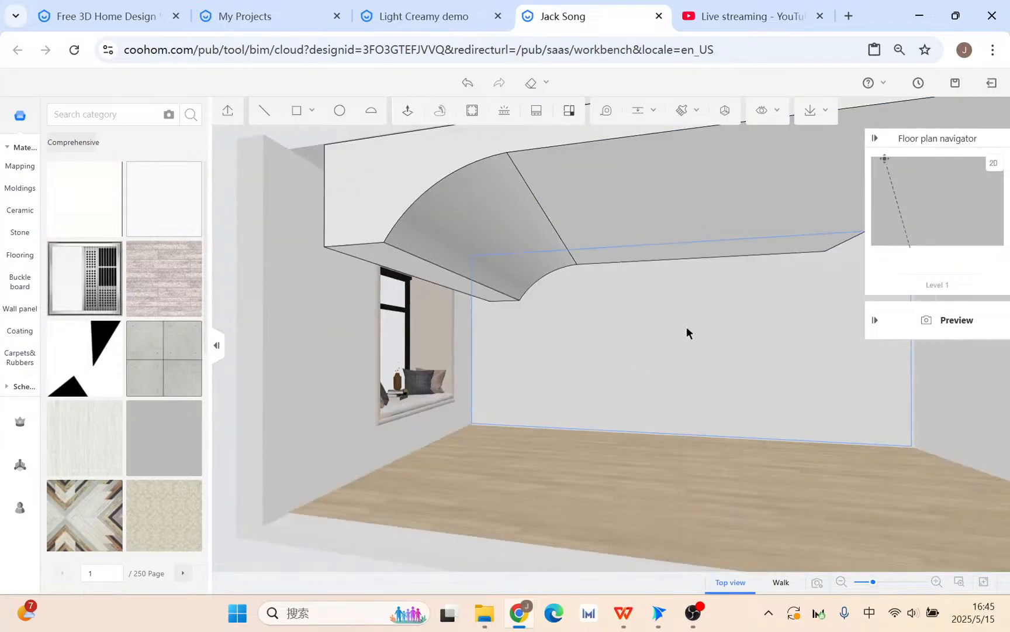
drag(687, 332, 668, 331)
click(466, 83)
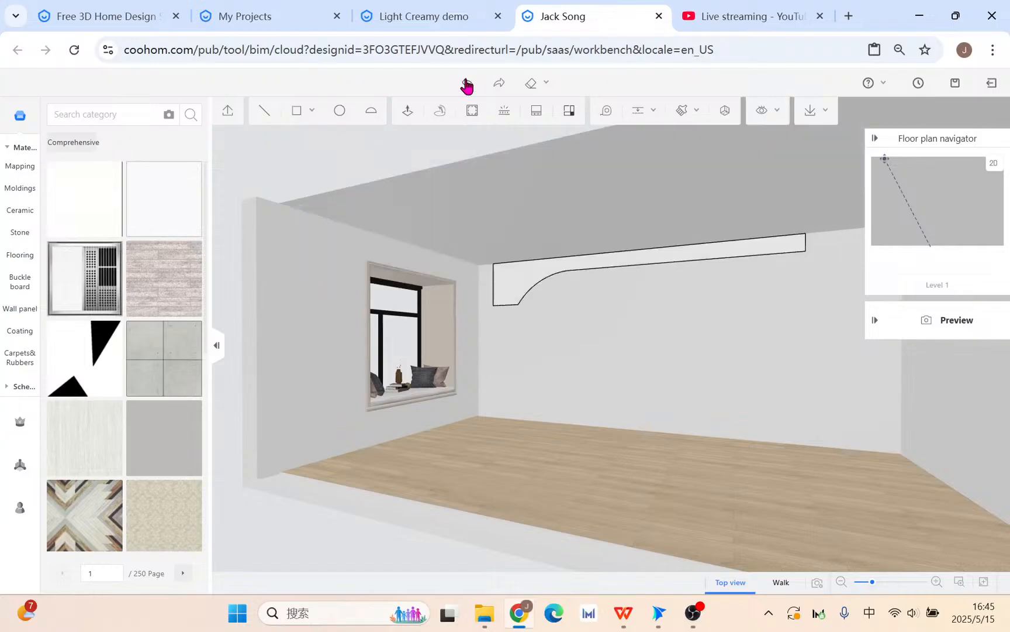
Step: Draw a rectangle of about 2350 by 237 mm over the strip's far end and delete it to shorten the profile
click(312, 111)
click(295, 138)
click(626, 250)
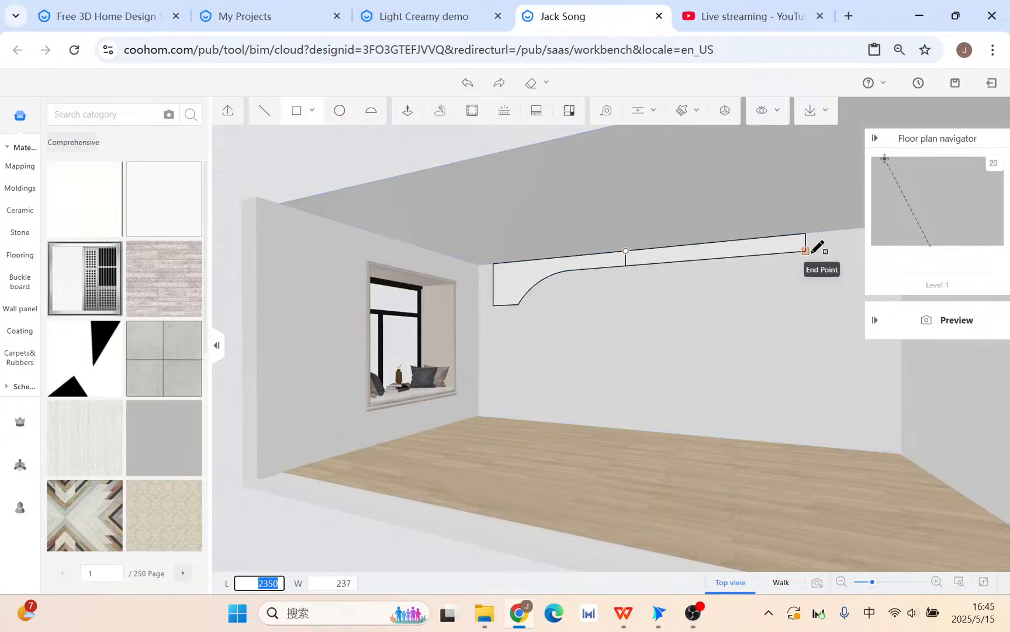
click(806, 251)
right_click(803, 251)
click(778, 239)
key(Delete)
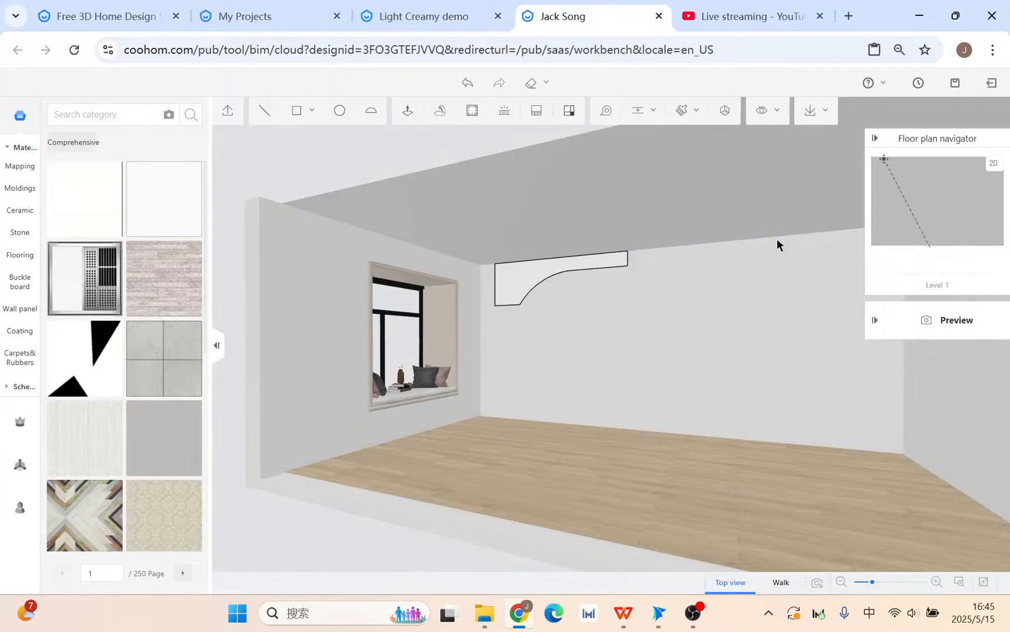
drag(773, 288, 589, 272)
scroll(591, 270, up, 3)
scroll(640, 284, up, 3)
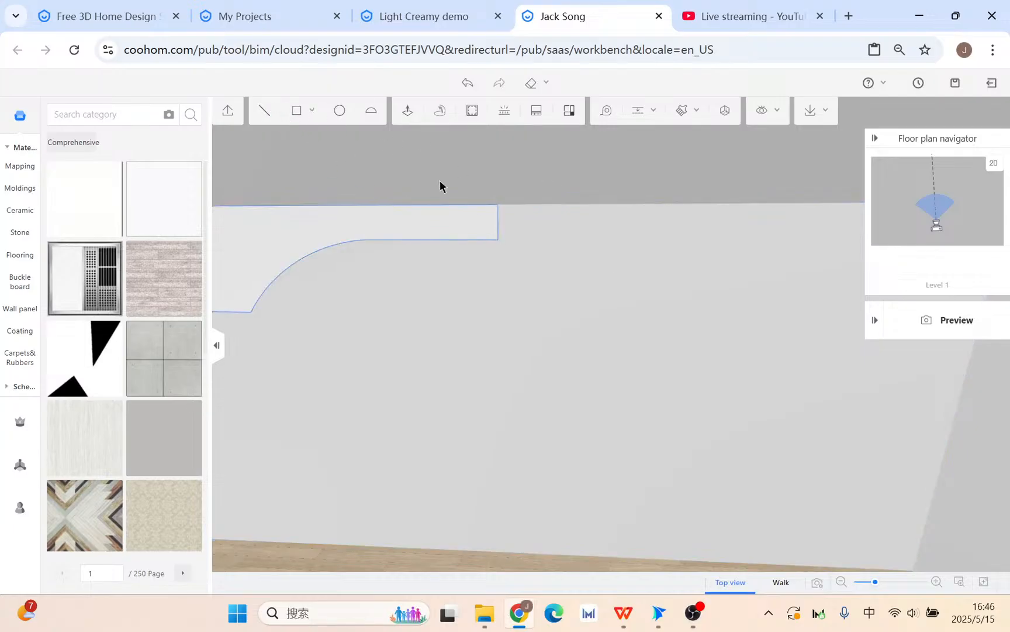
click(381, 116)
click(571, 259)
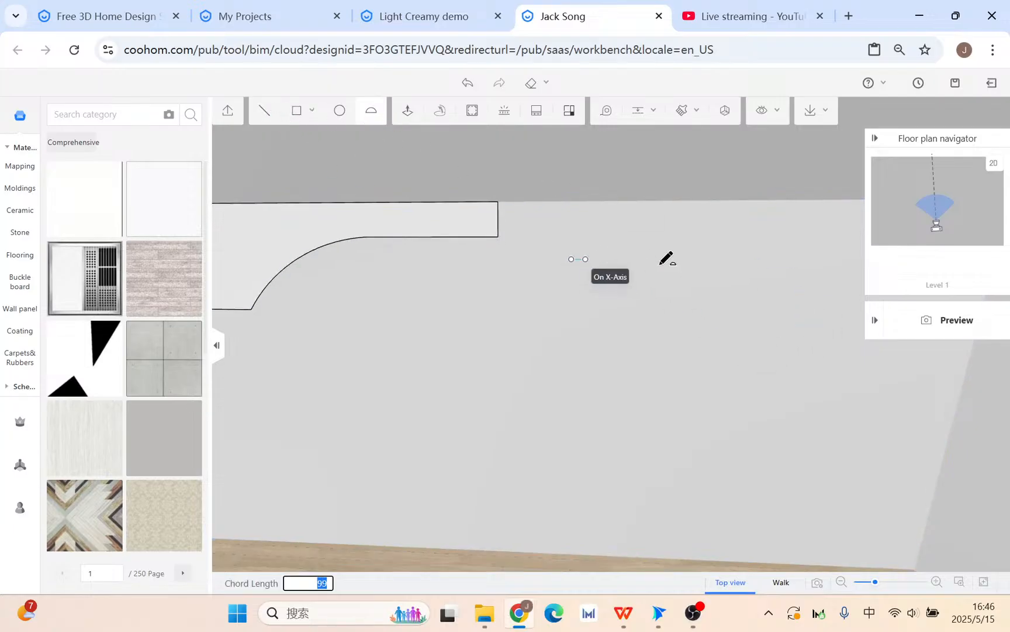
key(Escape)
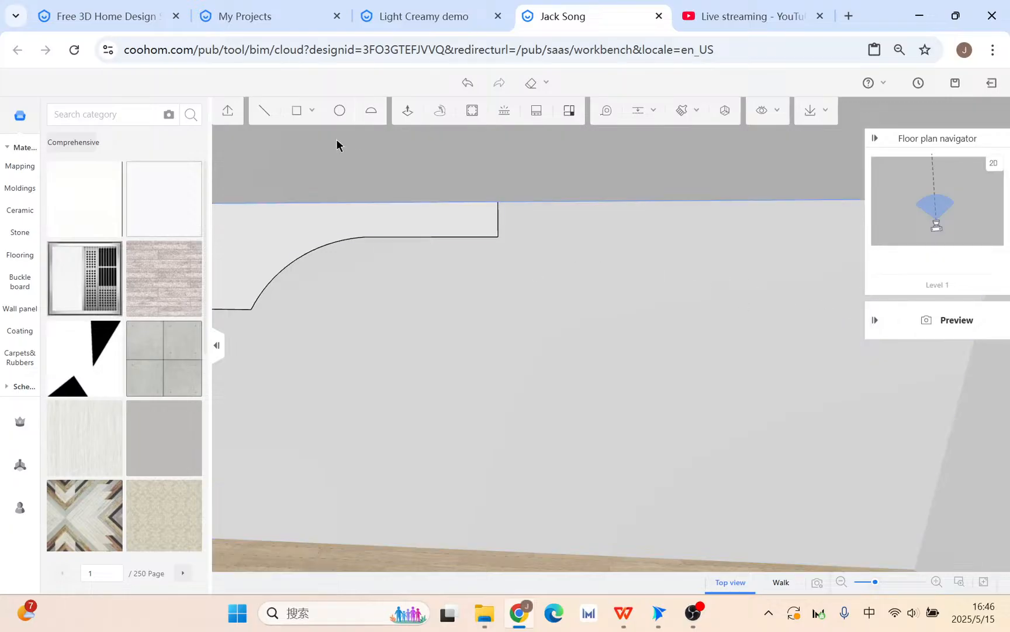
click(485, 246)
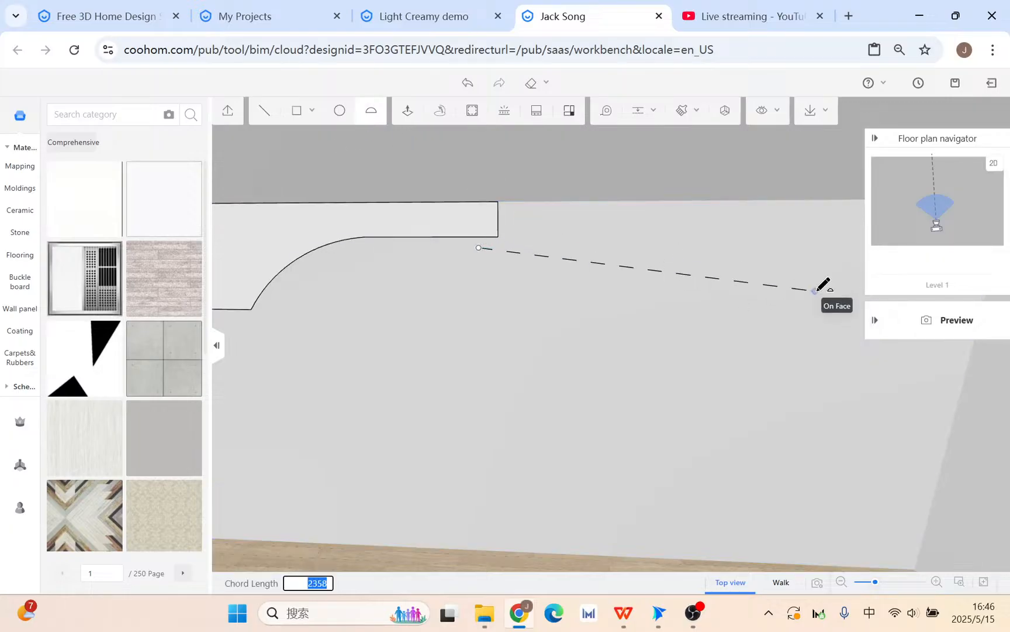
key(Escape)
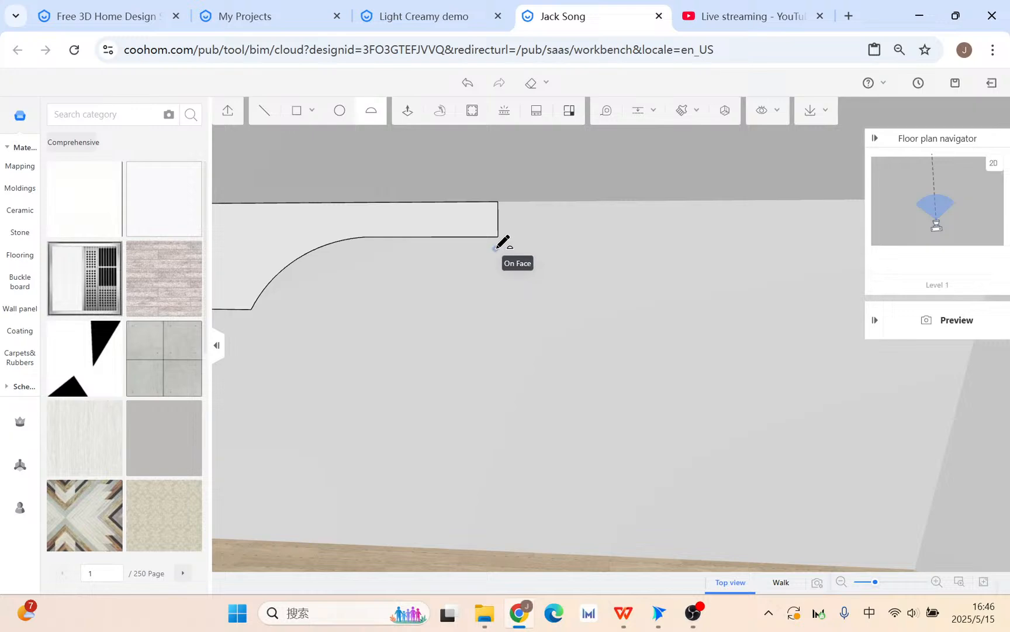
Step: Draw a shallow arc with a height of about 220 mm, from just below the profile's end sloping down across the wall
click(496, 248)
click(771, 308)
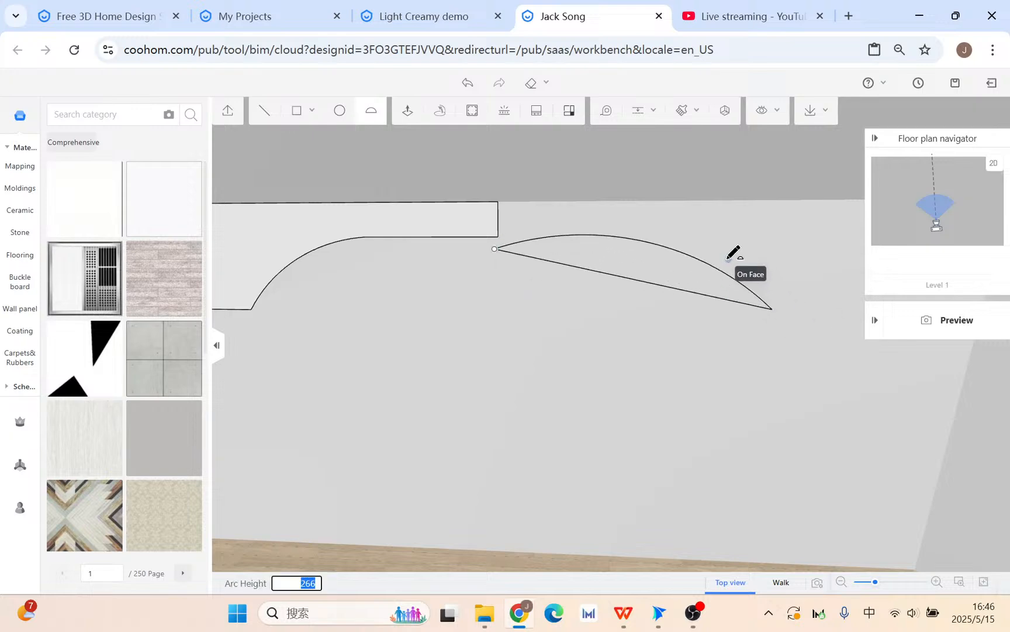
click(687, 258)
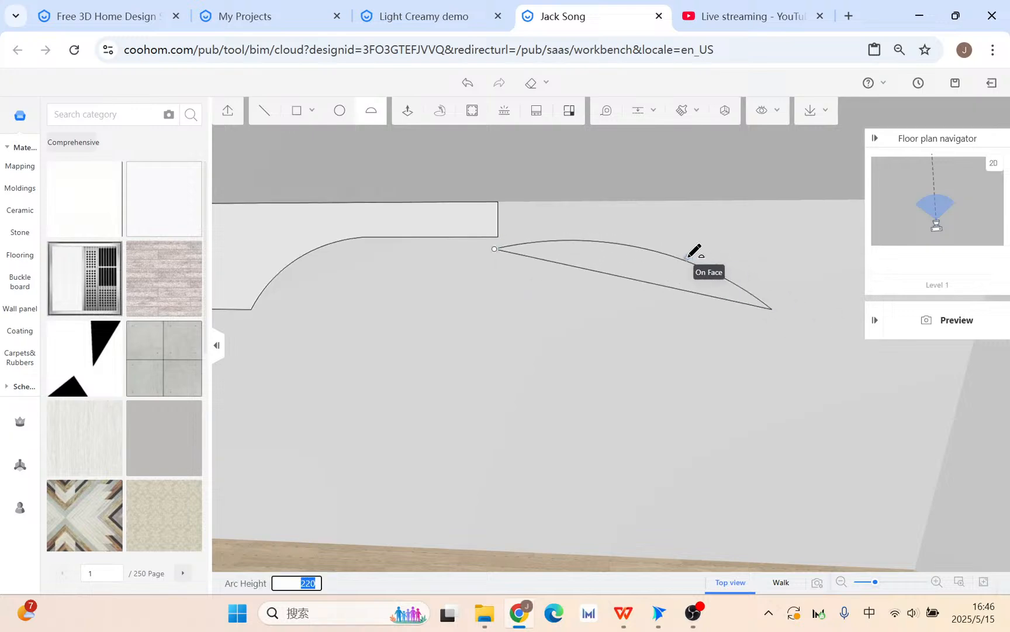
Step: Draw a vertical line about 285 mm long from the wall's top edge down to the new arc near its upper end
click(264, 112)
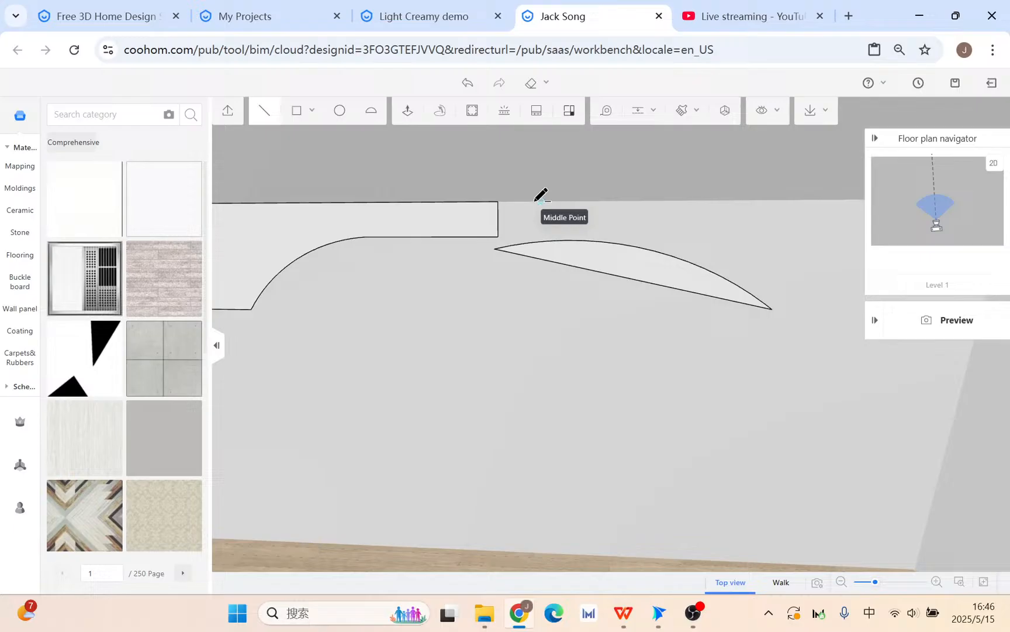
click(524, 243)
key(Escape)
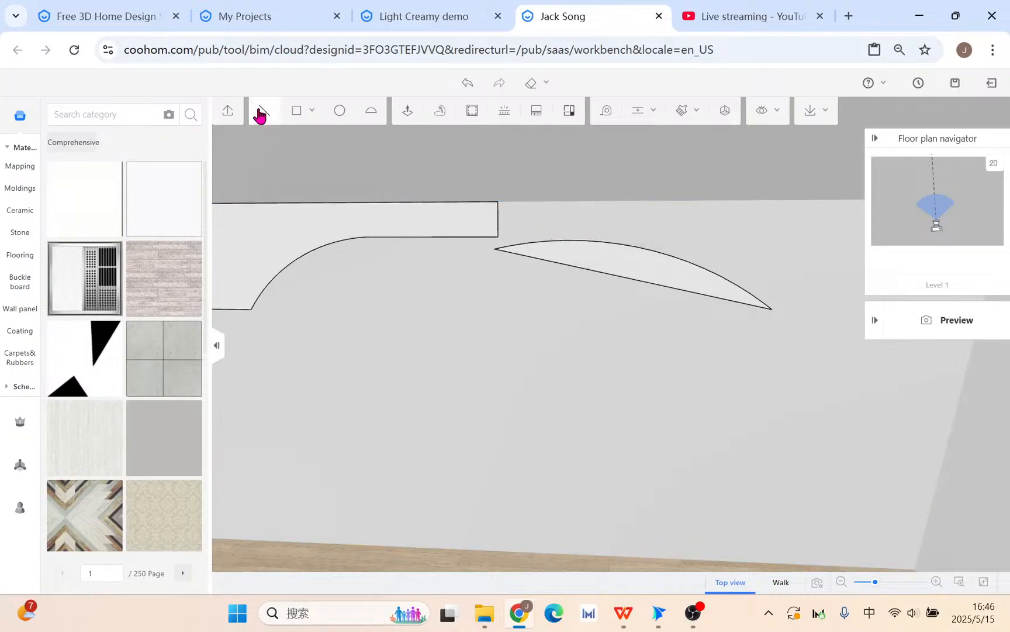
click(521, 201)
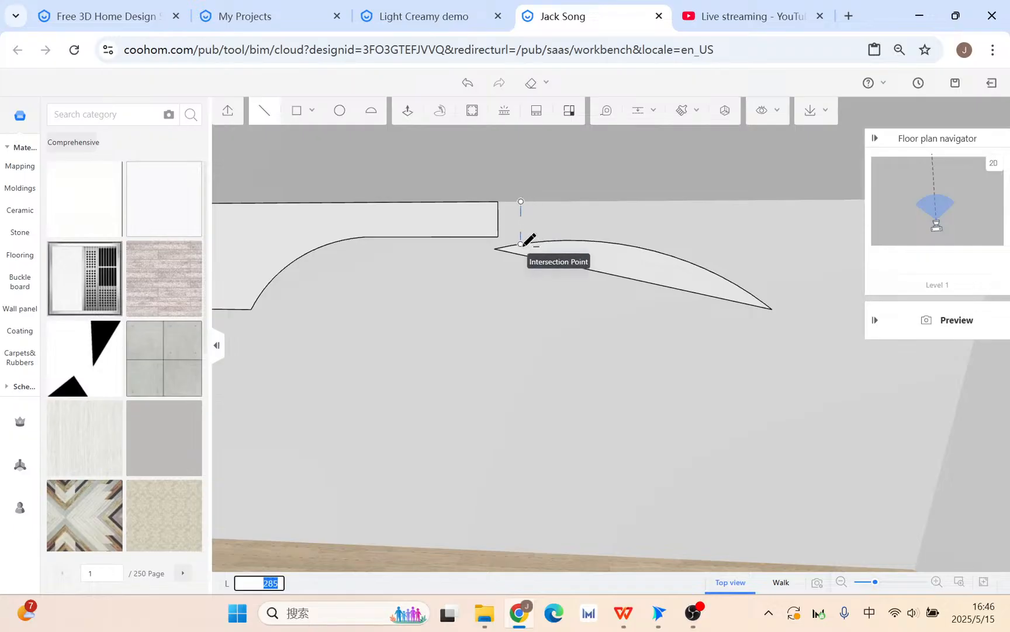
click(521, 243)
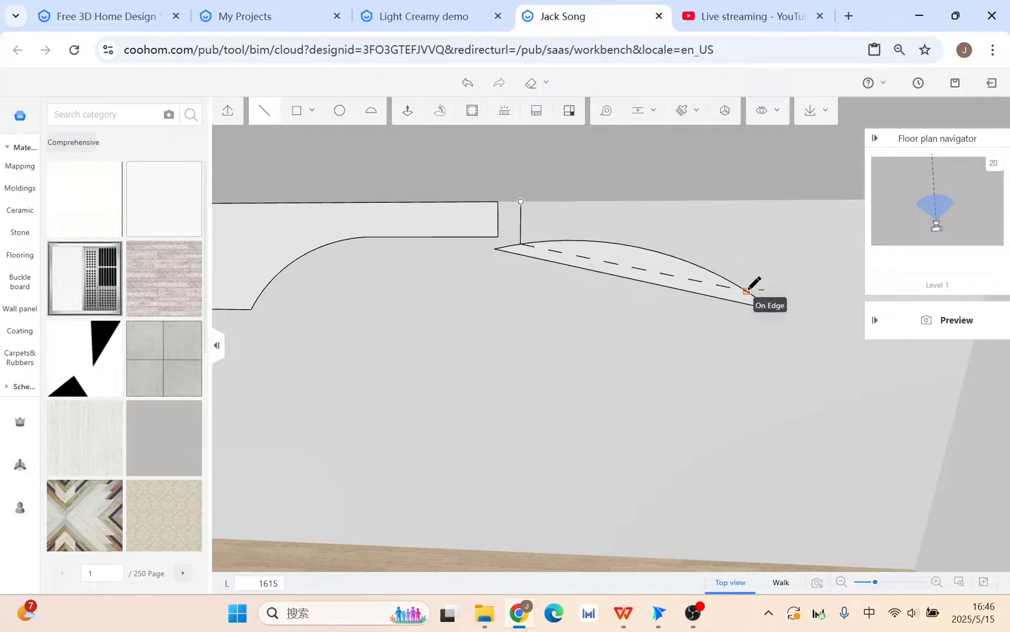
Step: Draw a chord about 1615 mm long across the new arc and a line from the wall's top edge down to its lower end
click(747, 290)
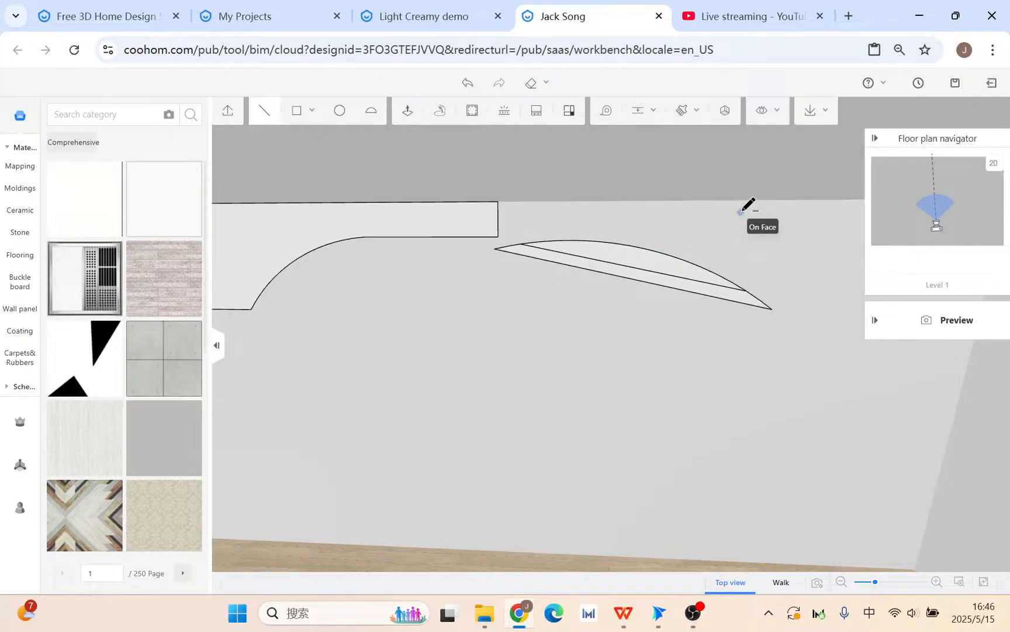
click(523, 244)
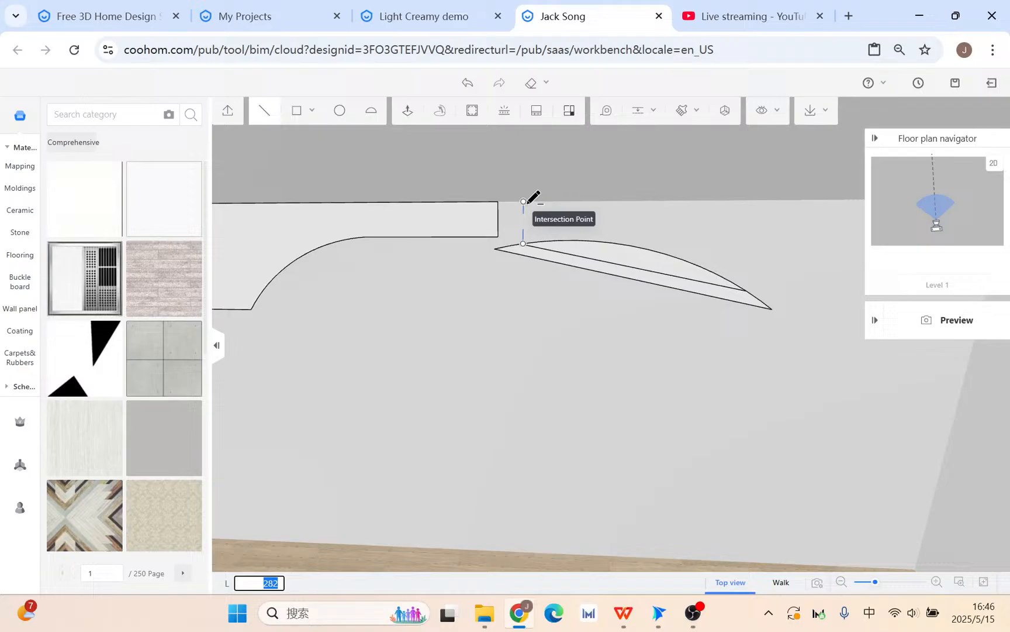
click(751, 200)
click(746, 290)
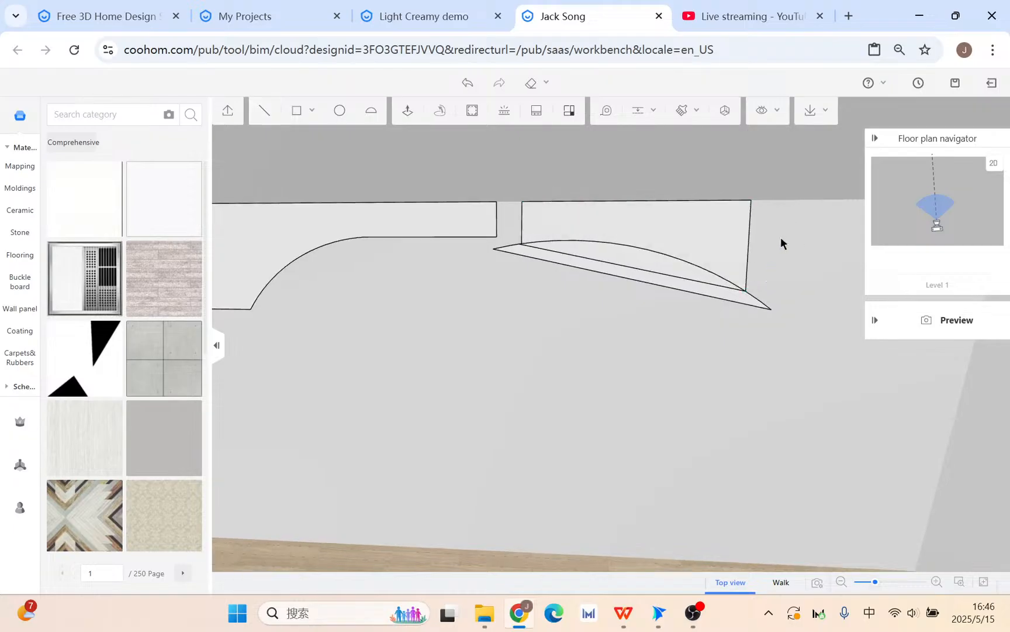
Step: Draw a slanted line from the chord's lower end up to the wall's top edge and delete the triangle it cuts off
click(746, 290)
click(710, 200)
click(764, 319)
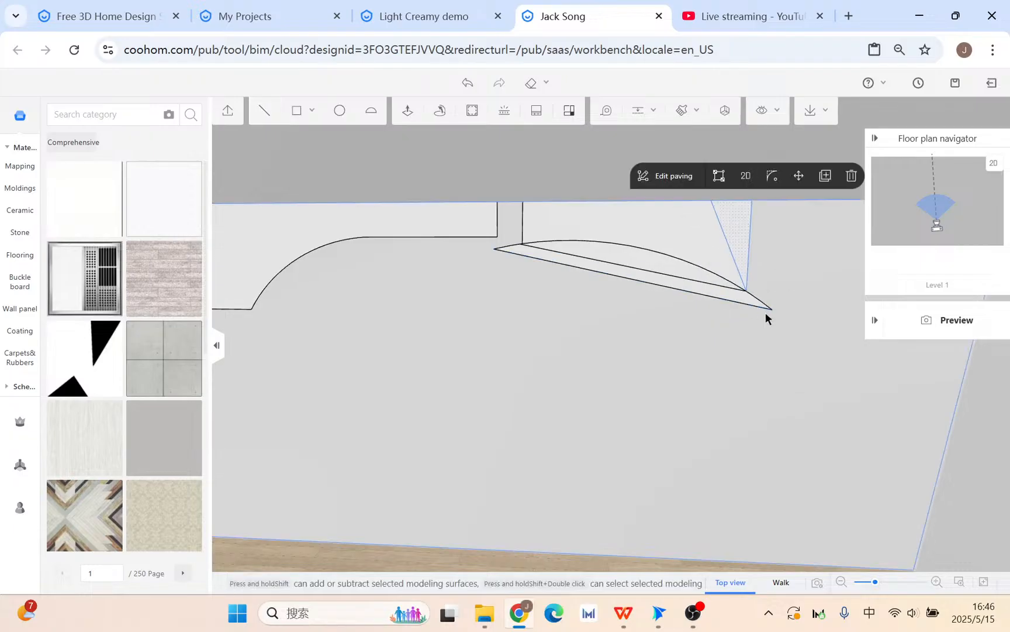
click(853, 176)
Step: Delete the arc line and the chord line to merge the second profile's regions into one face
click(650, 248)
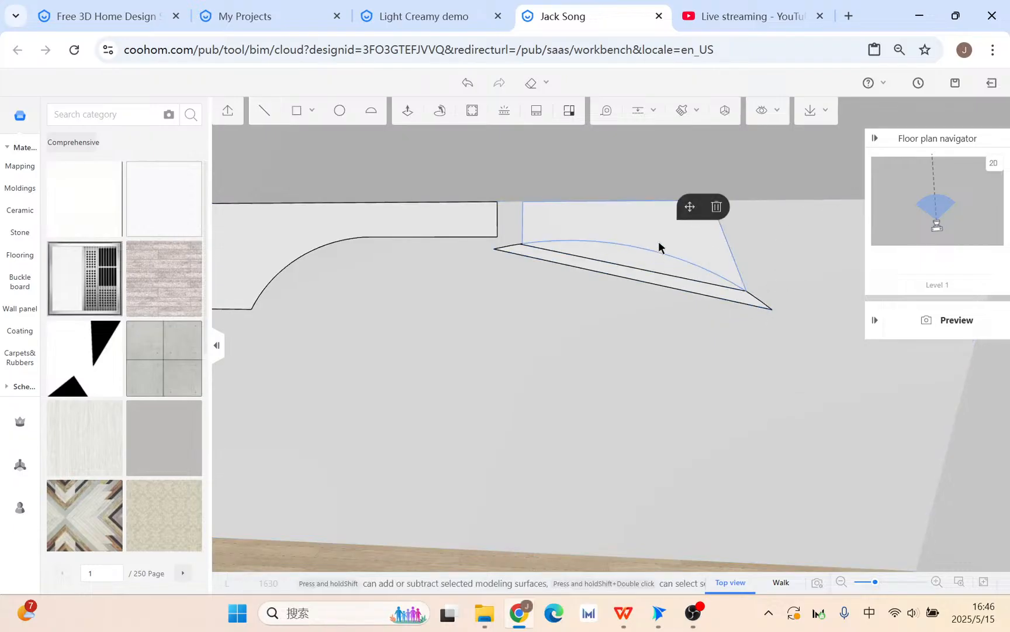
click(724, 211)
click(674, 274)
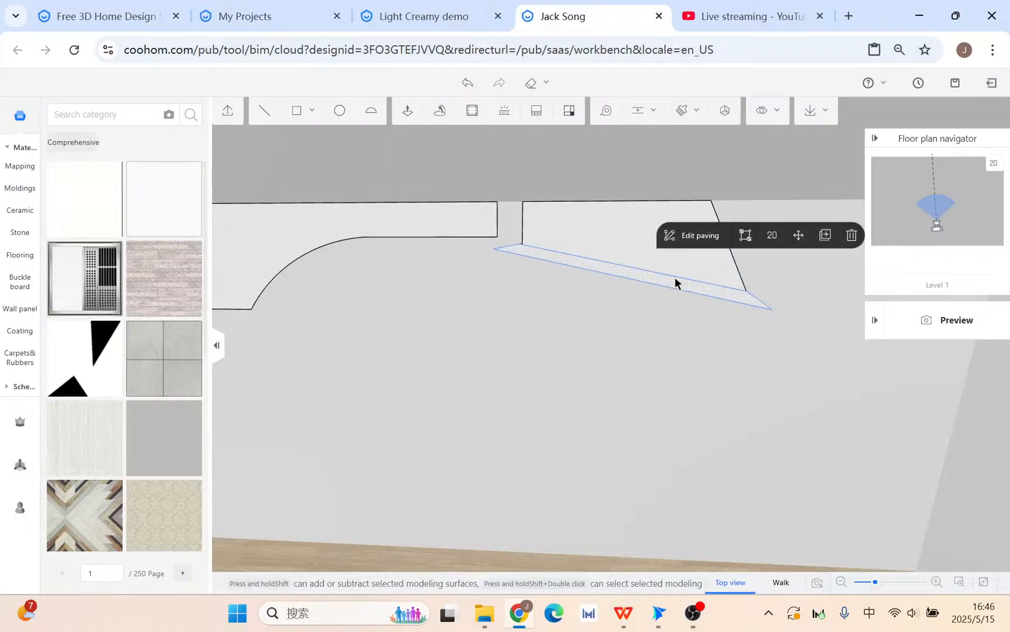
click(695, 232)
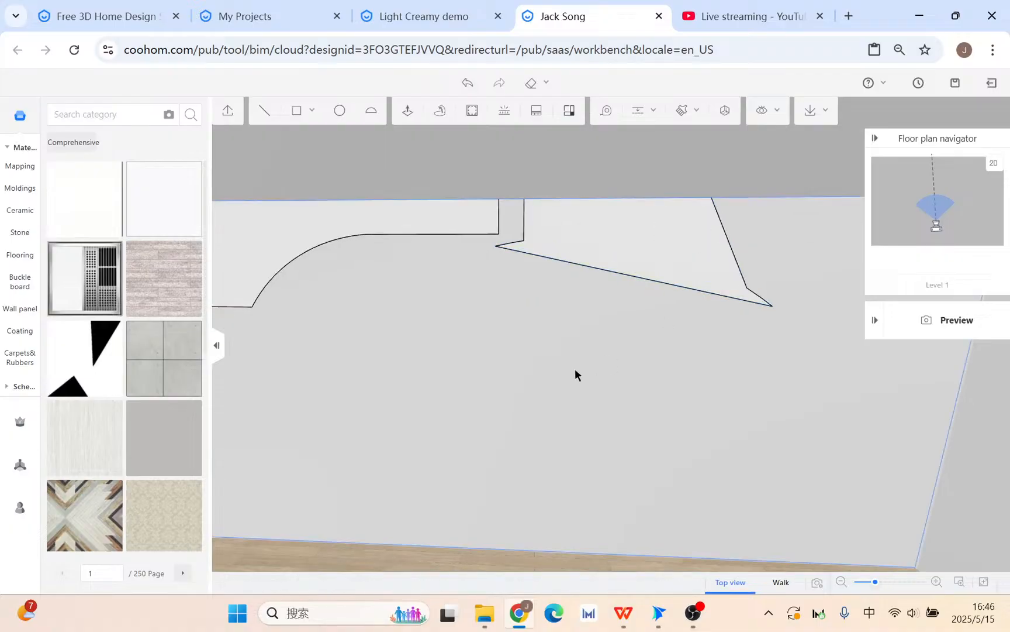
Step: Extrude both wall profiles out from the wall across the room
drag(574, 370, 506, 347)
scroll(474, 284, down, 3)
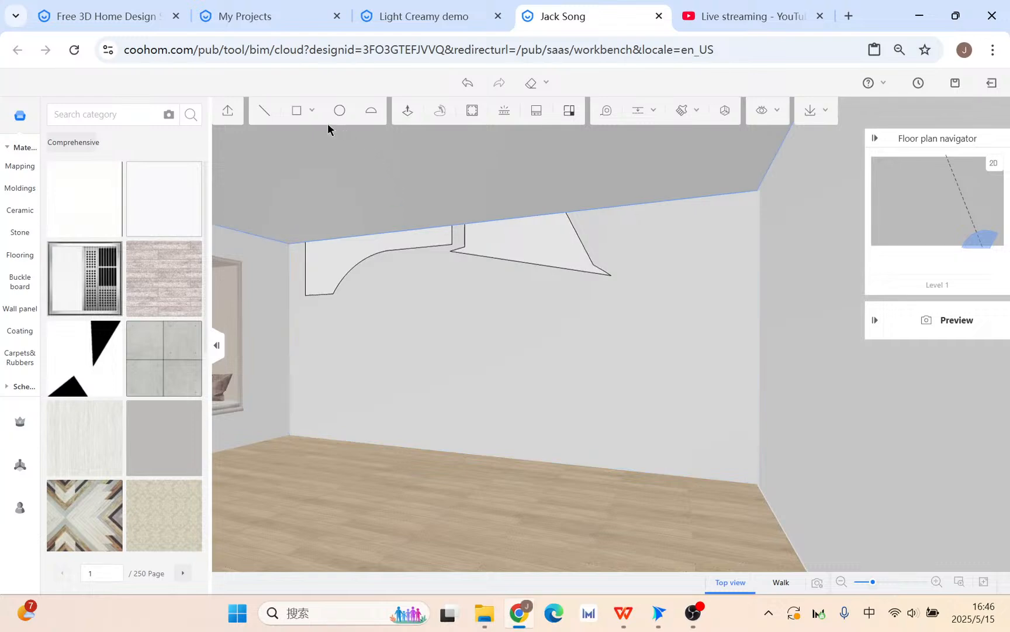
click(408, 111)
scroll(527, 288, down, 2)
click(527, 289)
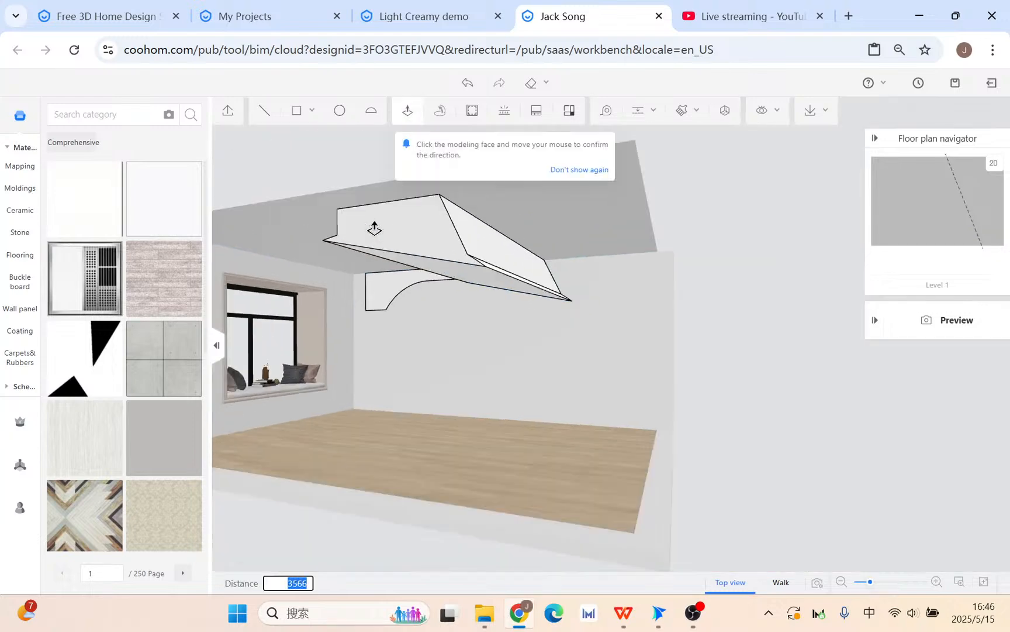
click(384, 299)
scroll(239, 142, down, 3)
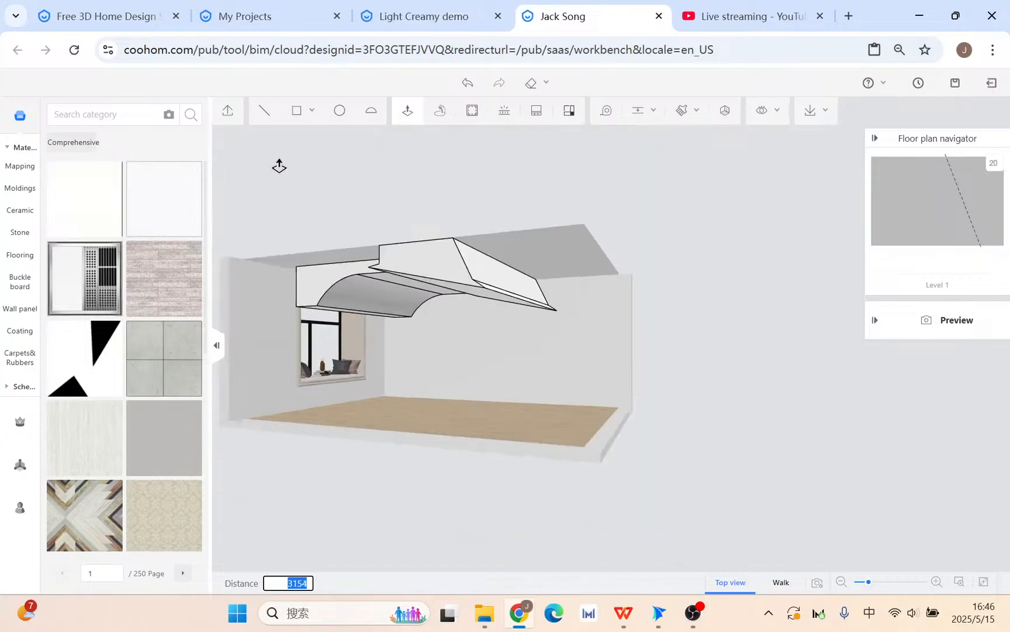
key(Escape)
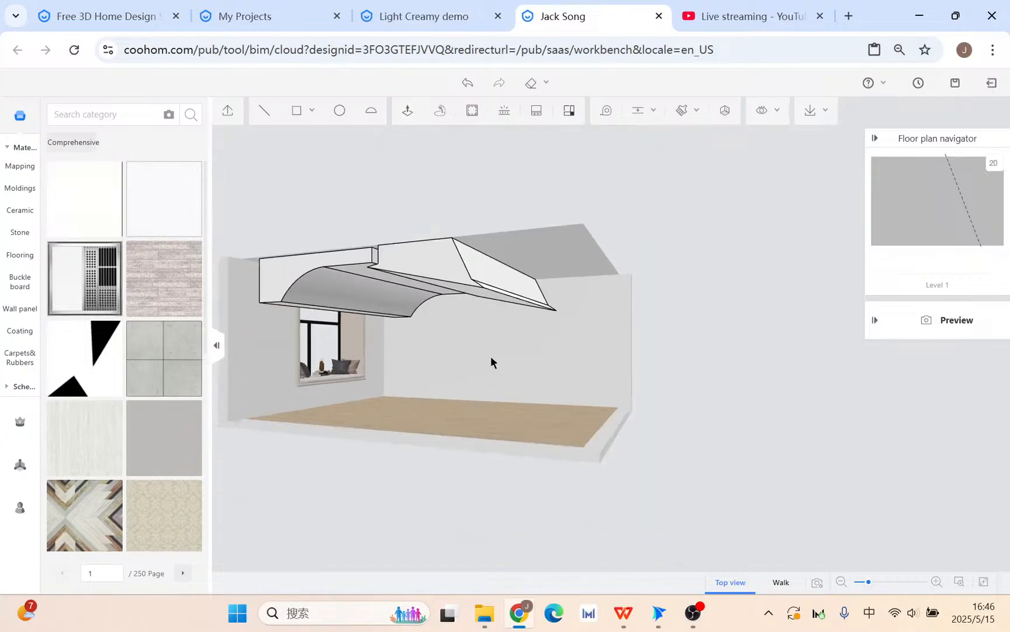
Step: Measure the floor edge along the side wall opposite the window
right_drag(490, 355, 453, 370)
scroll(479, 376, down, 1)
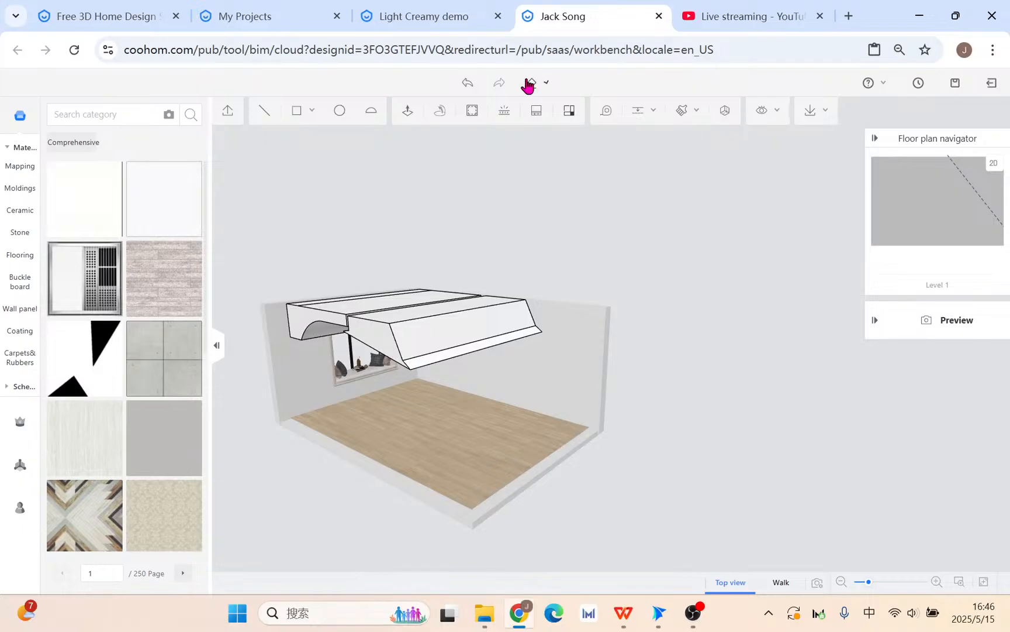
click(607, 111)
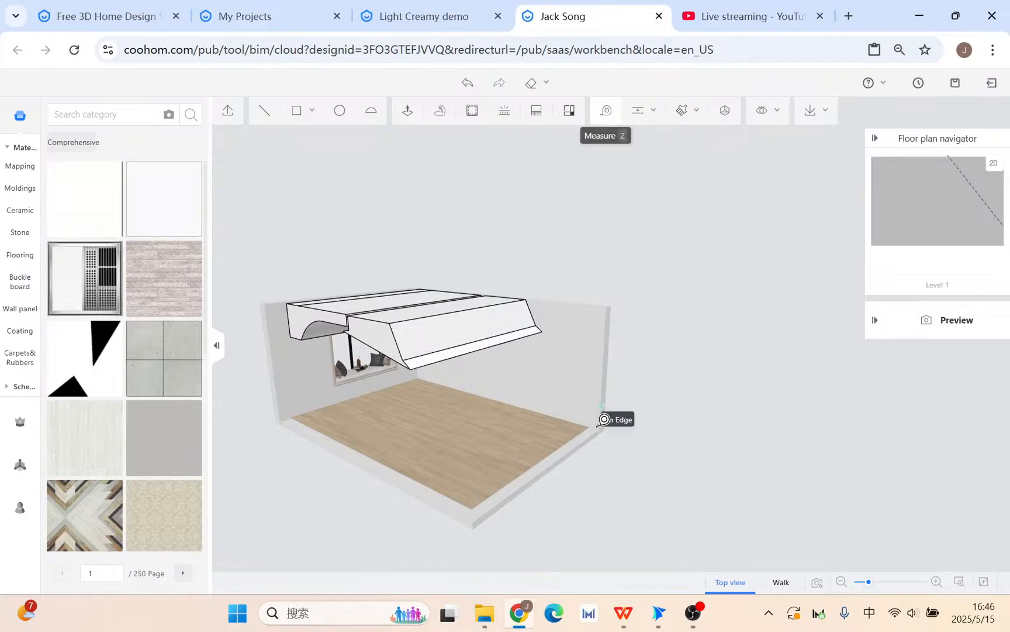
scroll(534, 462, up, 3)
right_drag(562, 461, 665, 405)
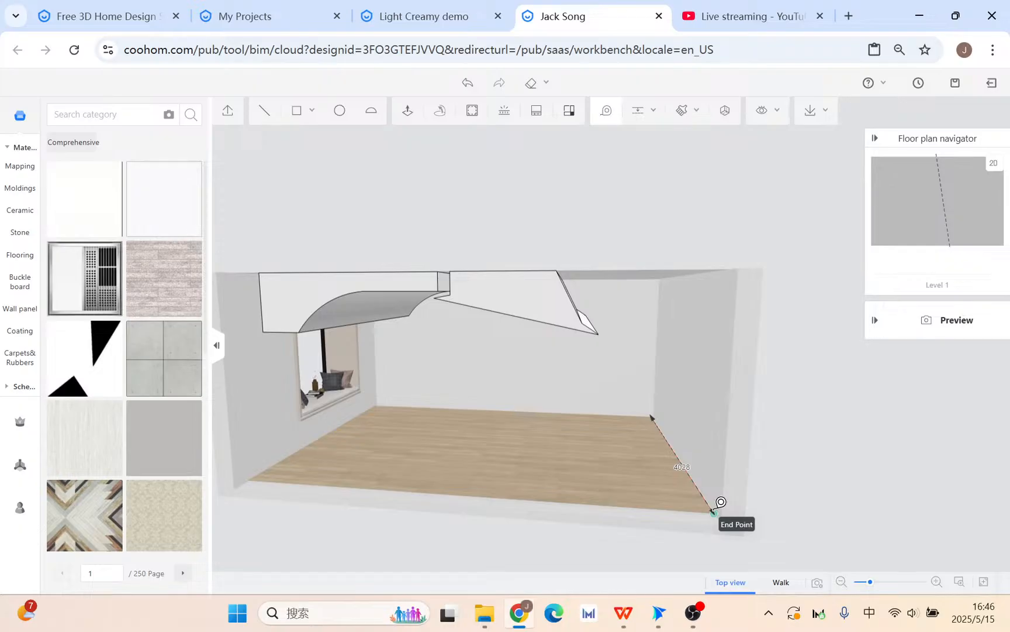
key(Escape)
Step: Undo both extrusions and restore the second profile's deleted arc and chord lines
scroll(678, 468, up, 5)
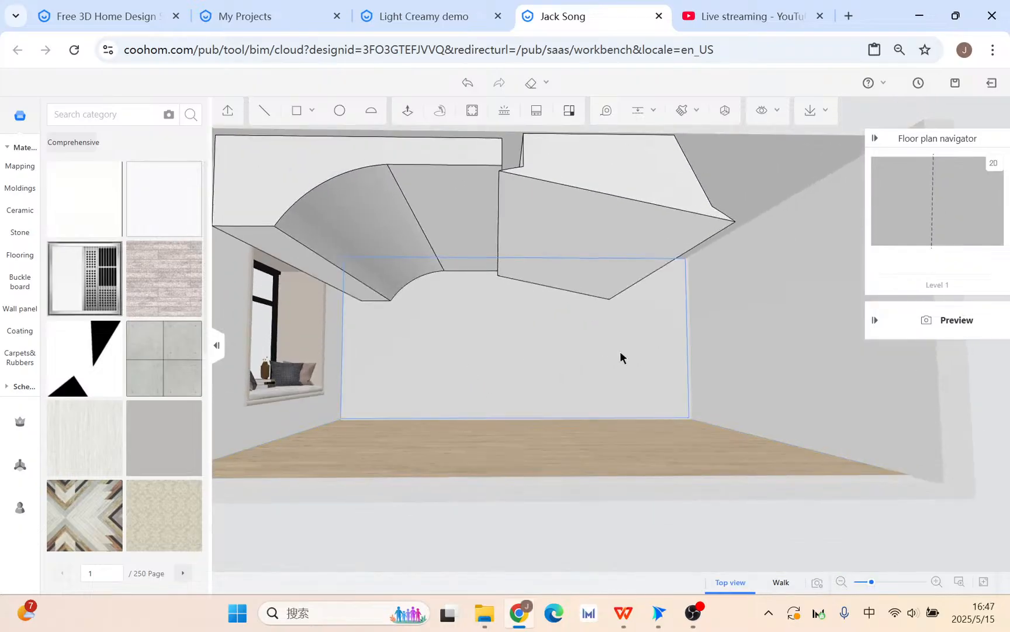
middle_drag(619, 351, 602, 364)
click(462, 84)
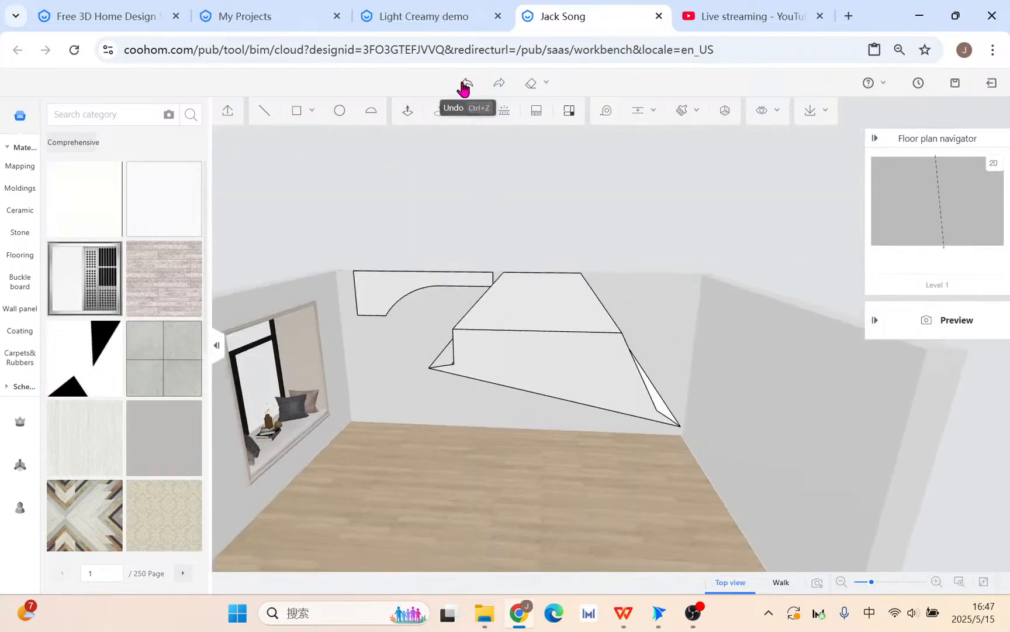
click(462, 84)
scroll(538, 319, up, 3)
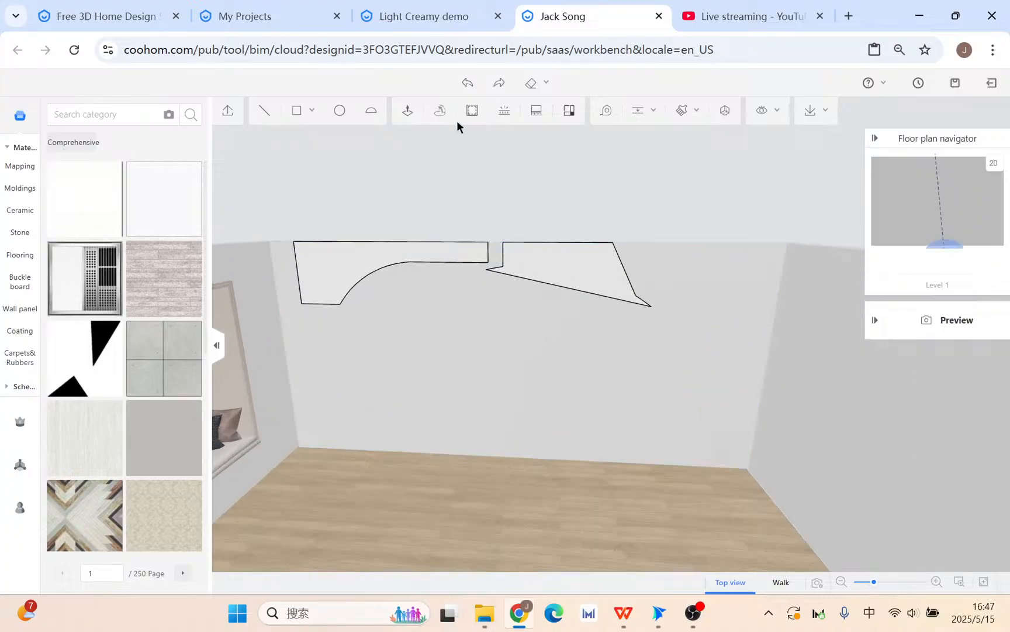
click(468, 83)
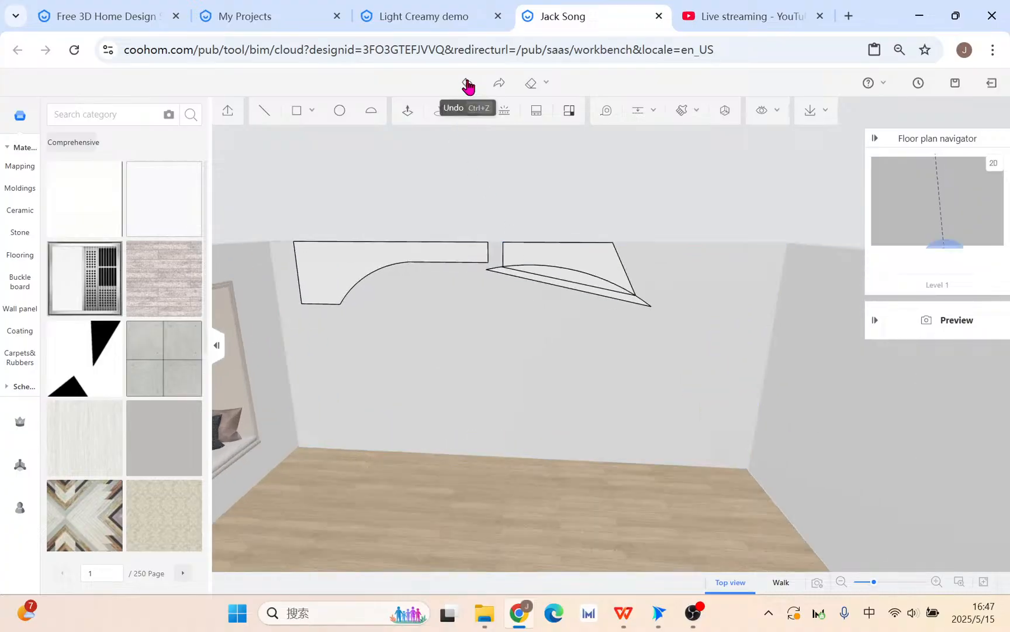
Step: Try deleting the narrow strip below the chord, and undo the deletion
click(583, 285)
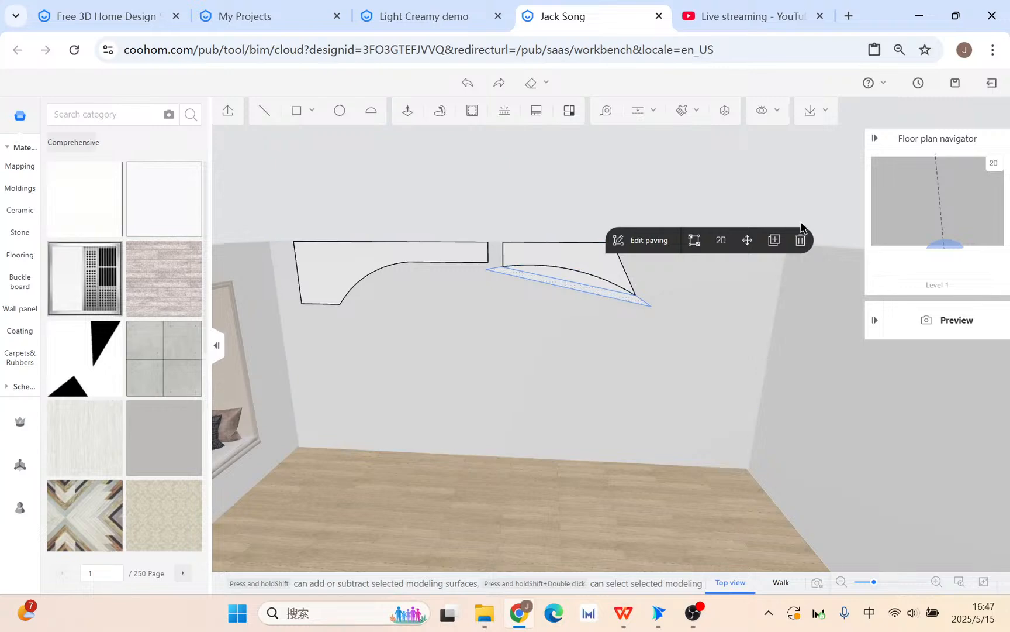
click(800, 236)
scroll(510, 270, up, 2)
click(464, 86)
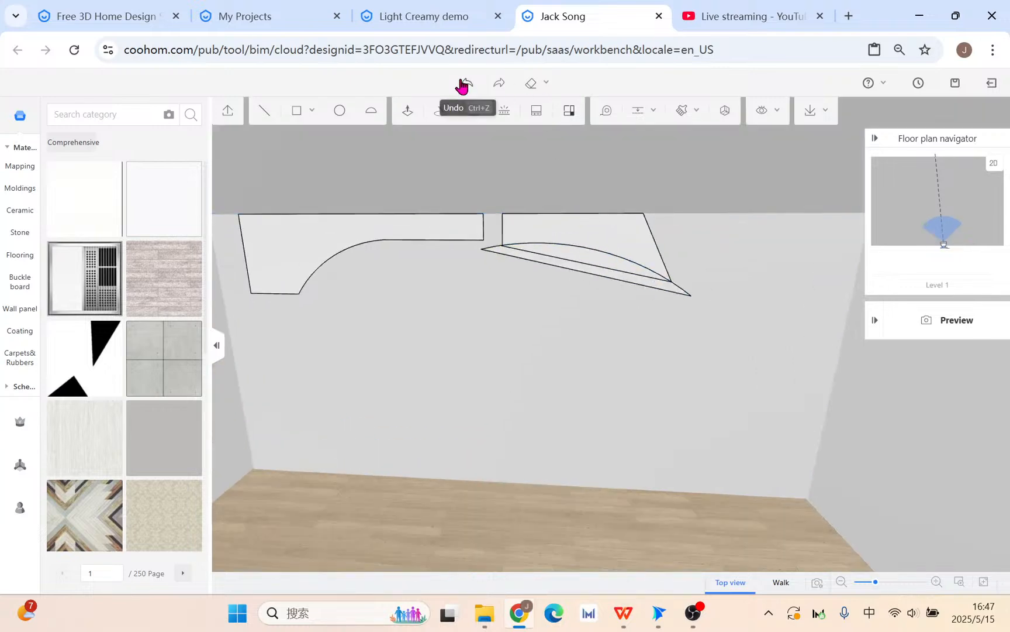
Step: Delete the inner chord line so the area under the arc becomes one lens-shaped face
scroll(532, 203, up, 3)
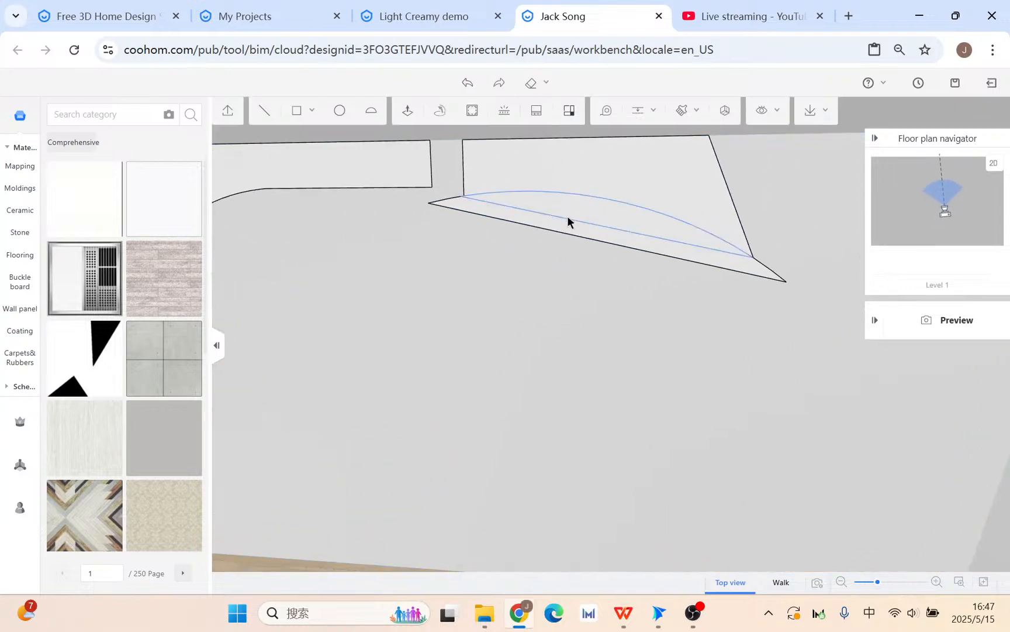
click(569, 220)
click(634, 177)
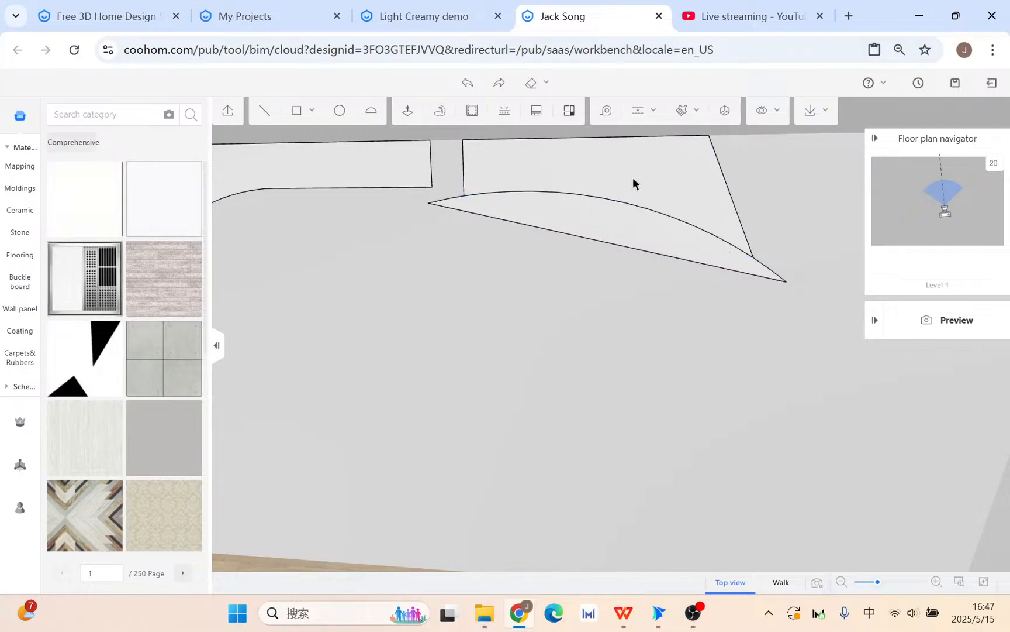
click(619, 211)
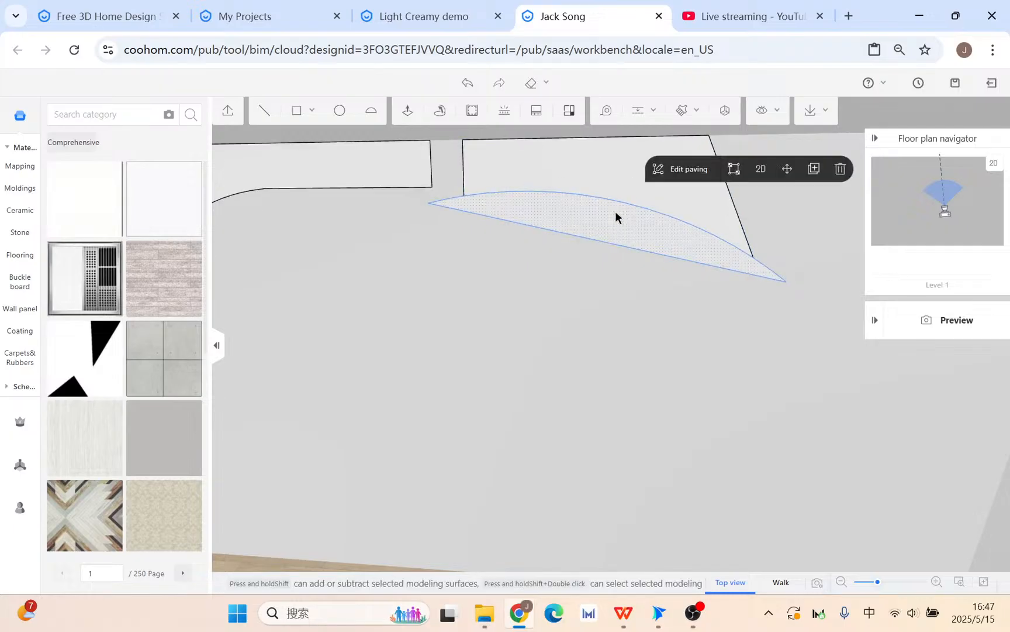
click(812, 167)
click(467, 83)
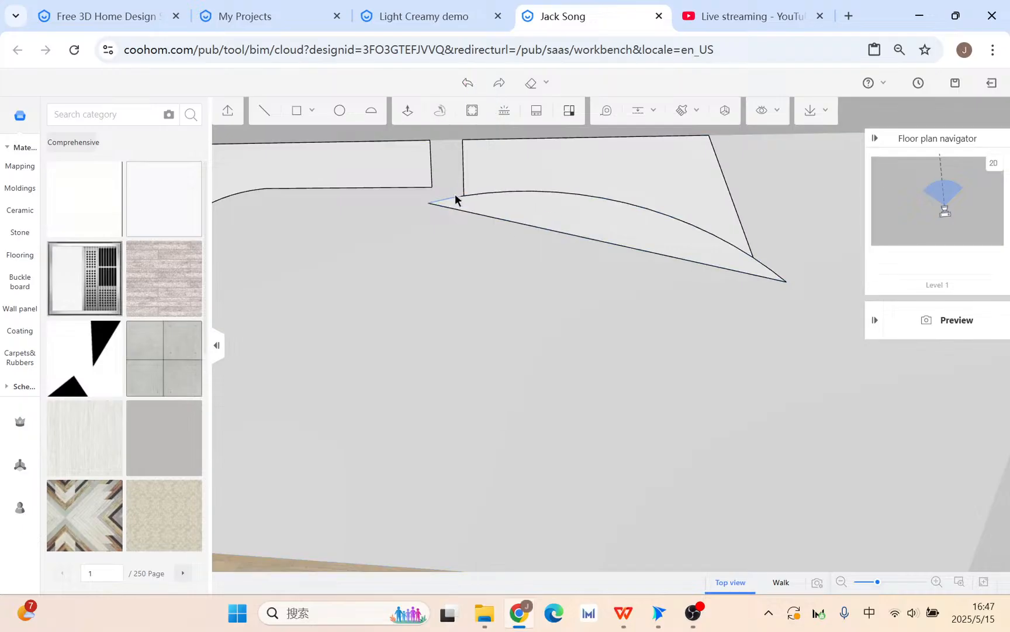
Step: Offset the lens-shaped face inward by 25 mm and connect the inner tips to the outer tips with short lines
click(265, 110)
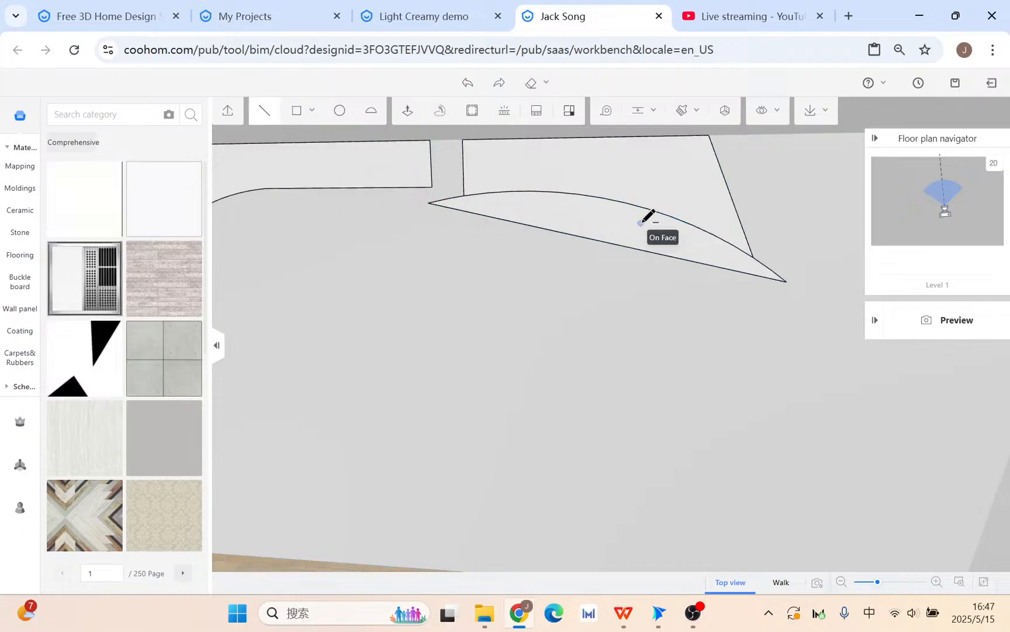
click(473, 110)
click(632, 240)
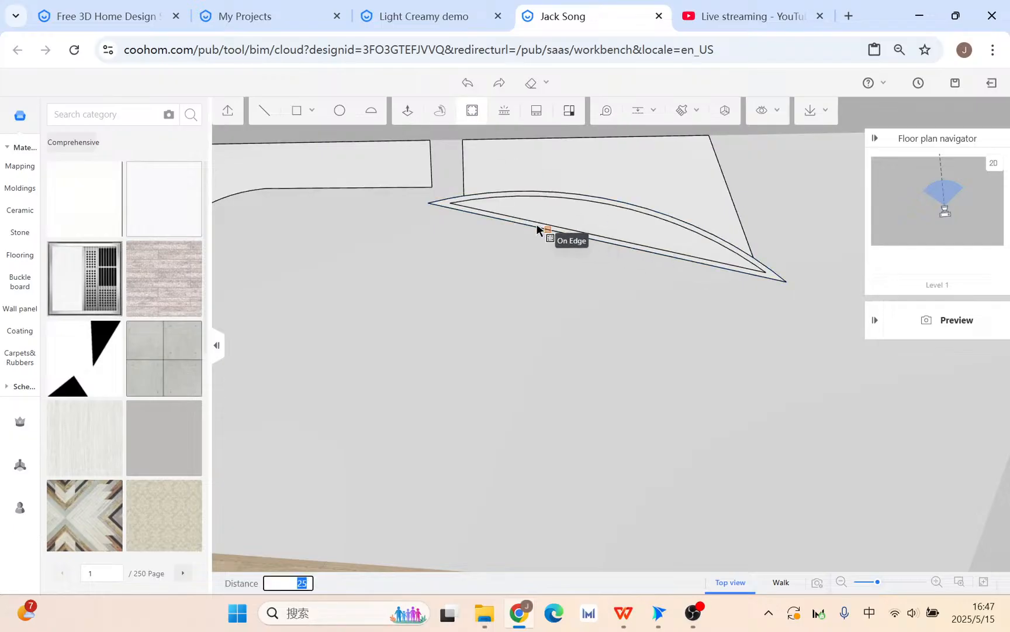
click(276, 114)
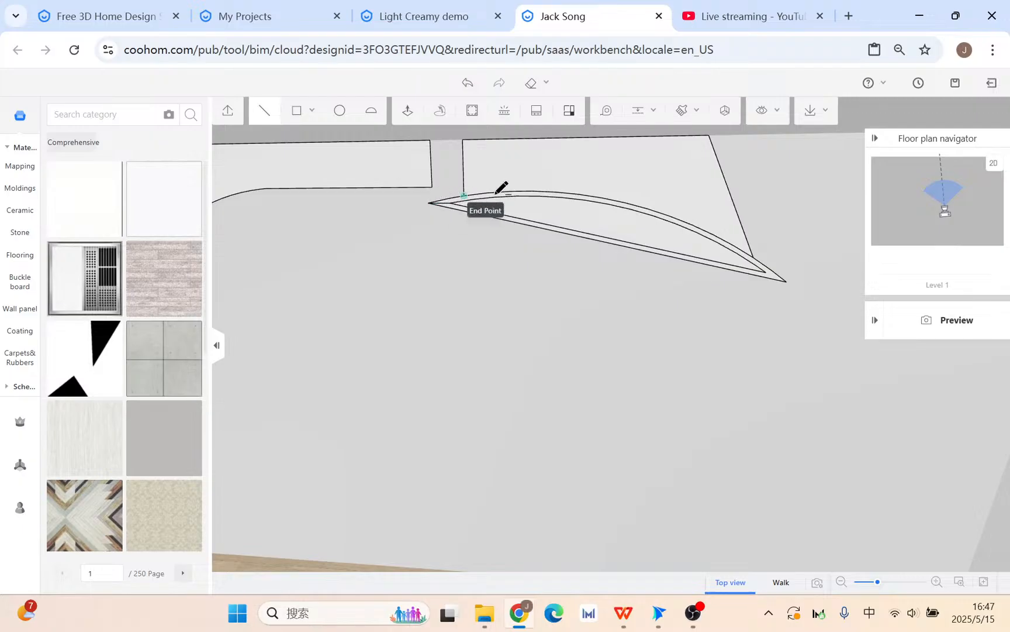
click(786, 280)
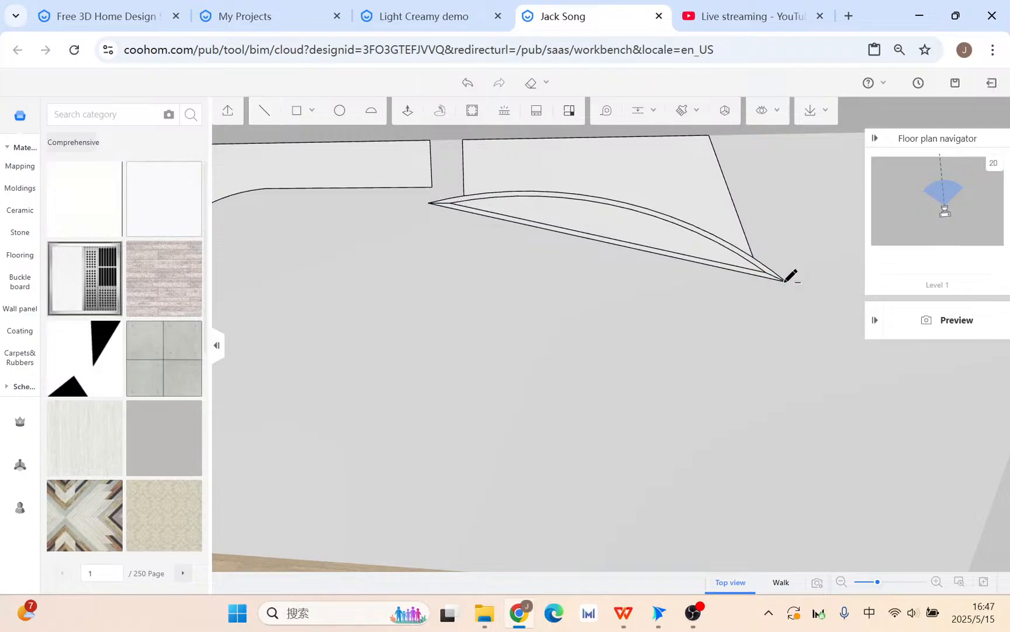
Step: Delete the inner lens face and the straight strip along its lower side, keeping only the thin curved band
click(700, 255)
click(928, 210)
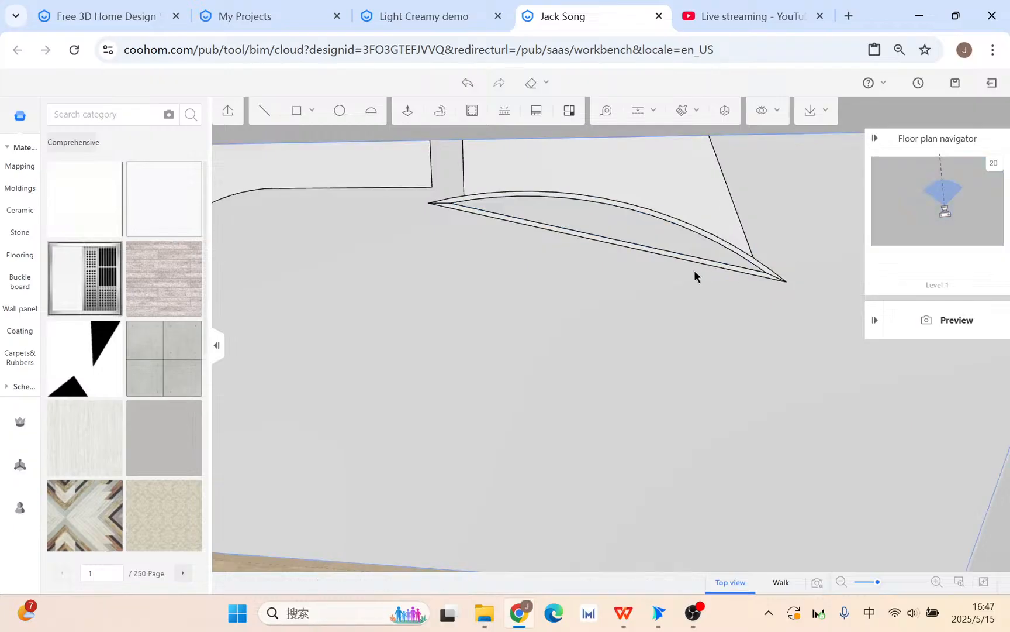
scroll(694, 247, up, 3)
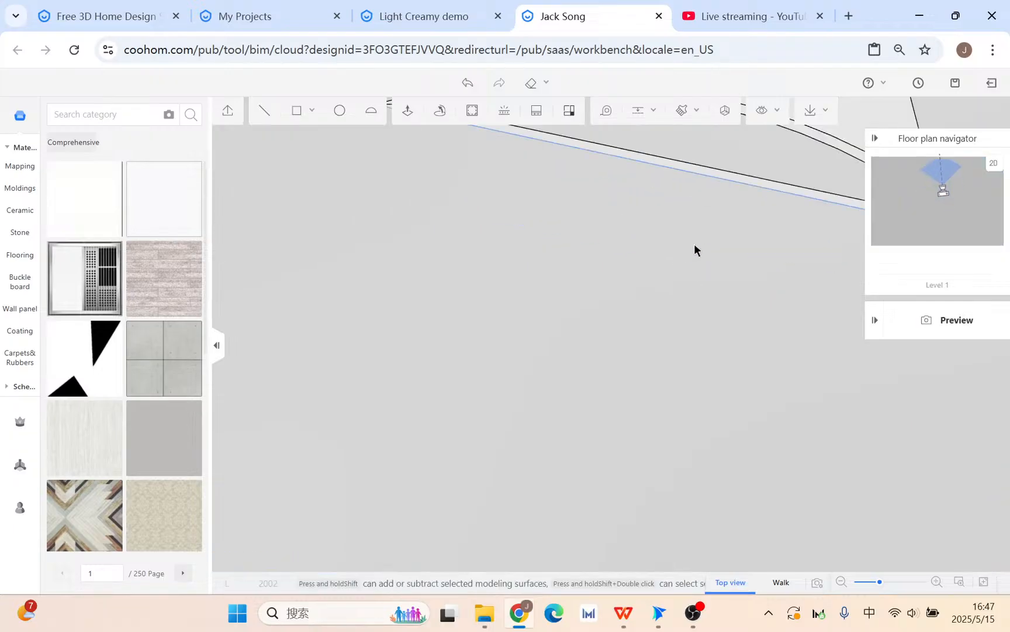
click(694, 168)
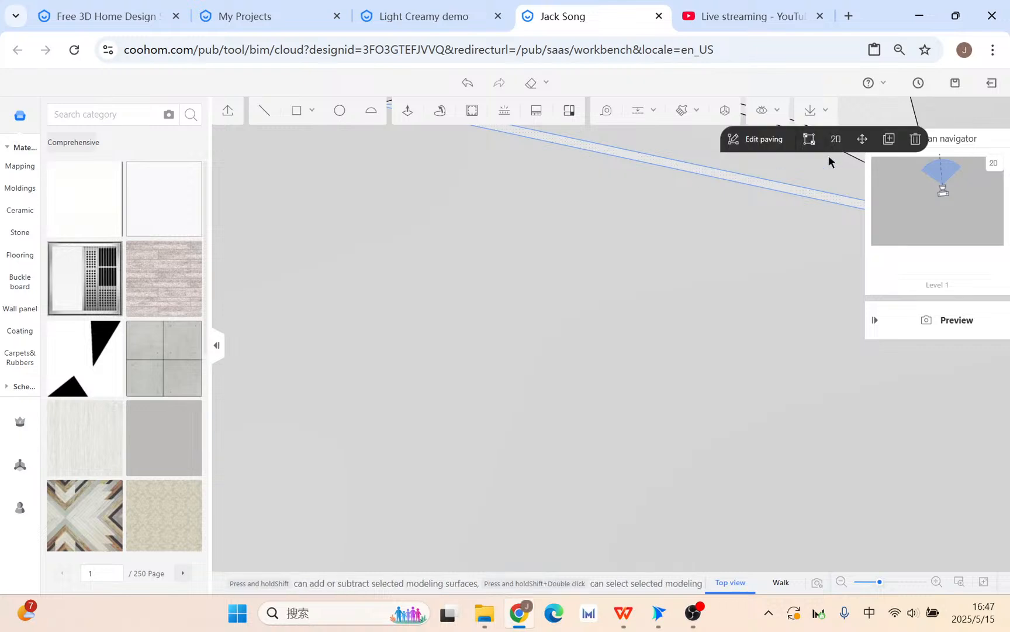
click(914, 140)
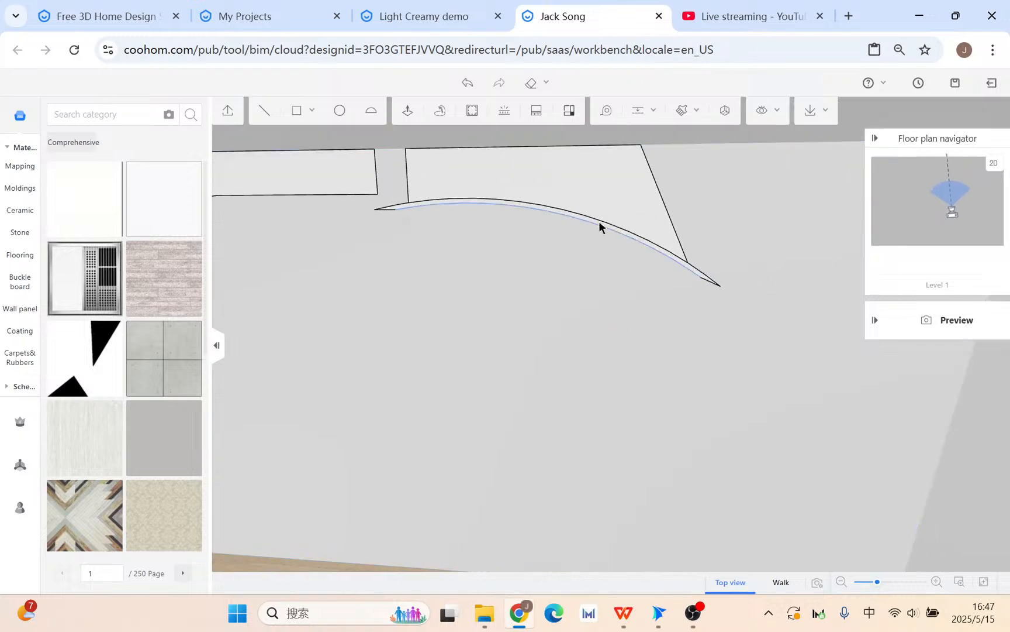
Step: Delete the arc line shared by the curved band and the profile above to merge them into one face
click(595, 218)
click(663, 175)
Step: Try extruding the slanted-end ceiling profile by 4028 mm across the room, and undo that extrusion
drag(439, 270, 433, 401)
click(408, 110)
click(505, 202)
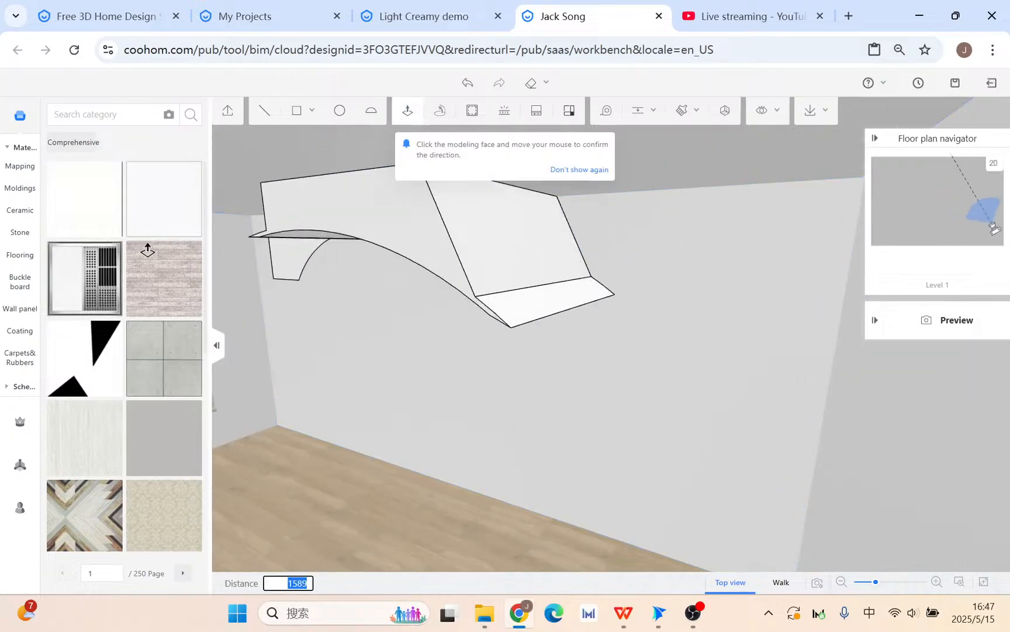
scroll(147, 250, down, 5)
drag(376, 324, 459, 284)
scroll(459, 285, down, 5)
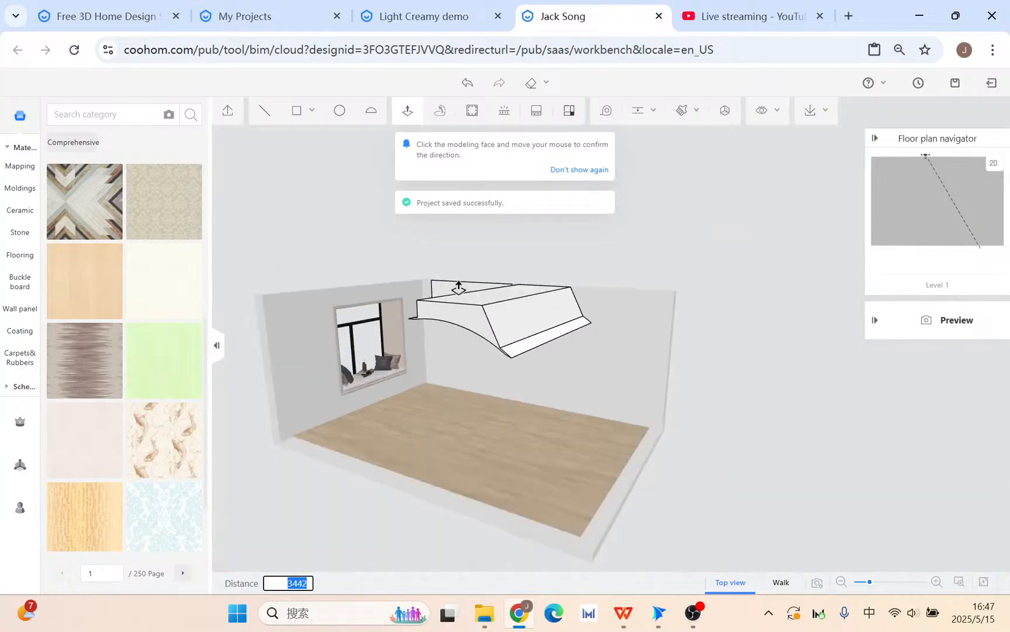
right_drag(350, 357, 314, 340)
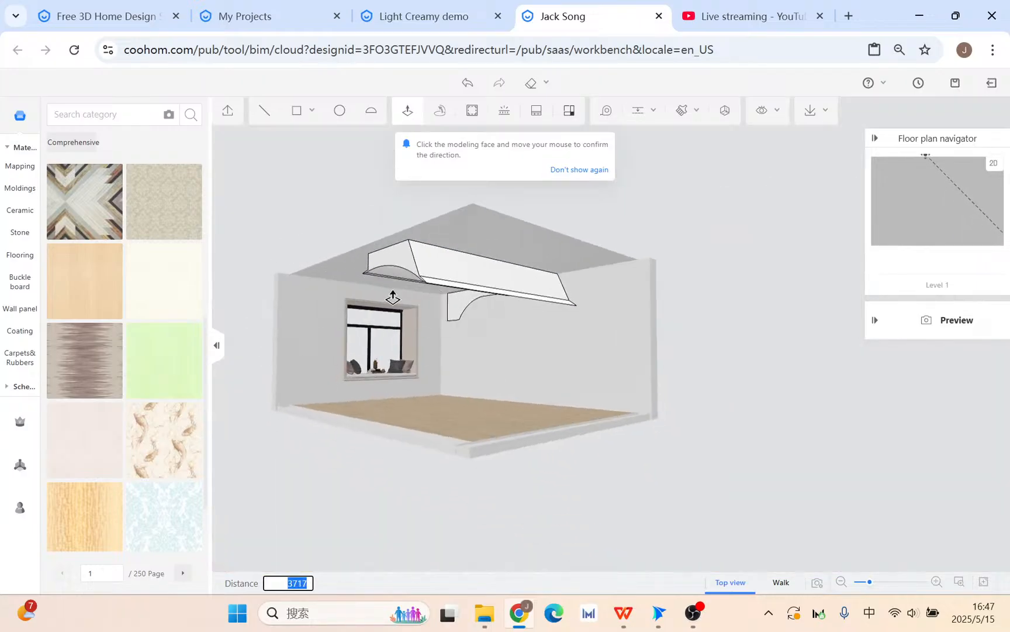
text(4028.)
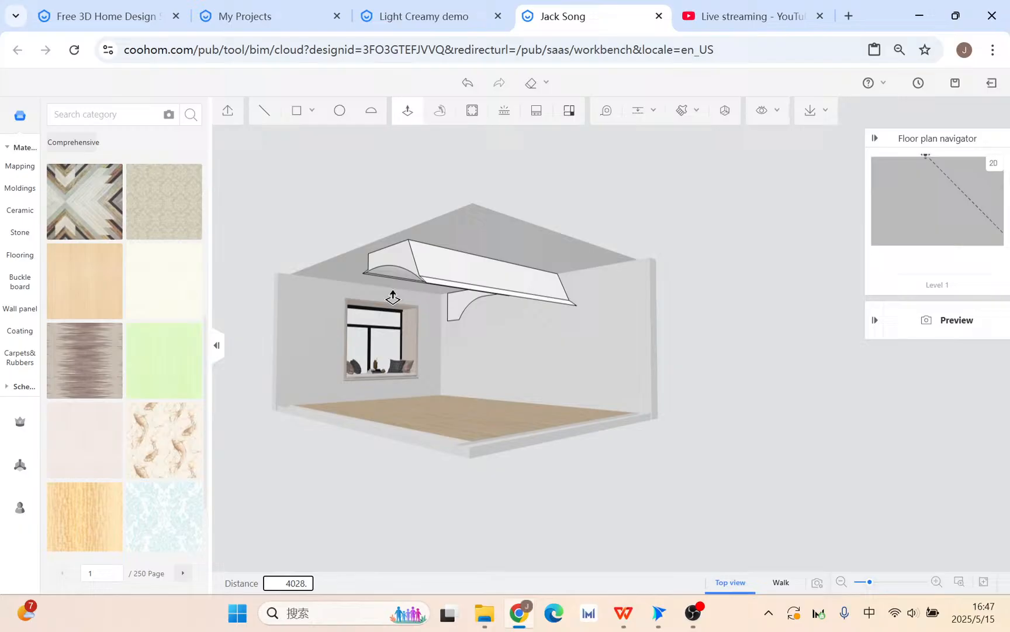
key(Return)
right_drag(393, 298, 444, 158)
click(401, 111)
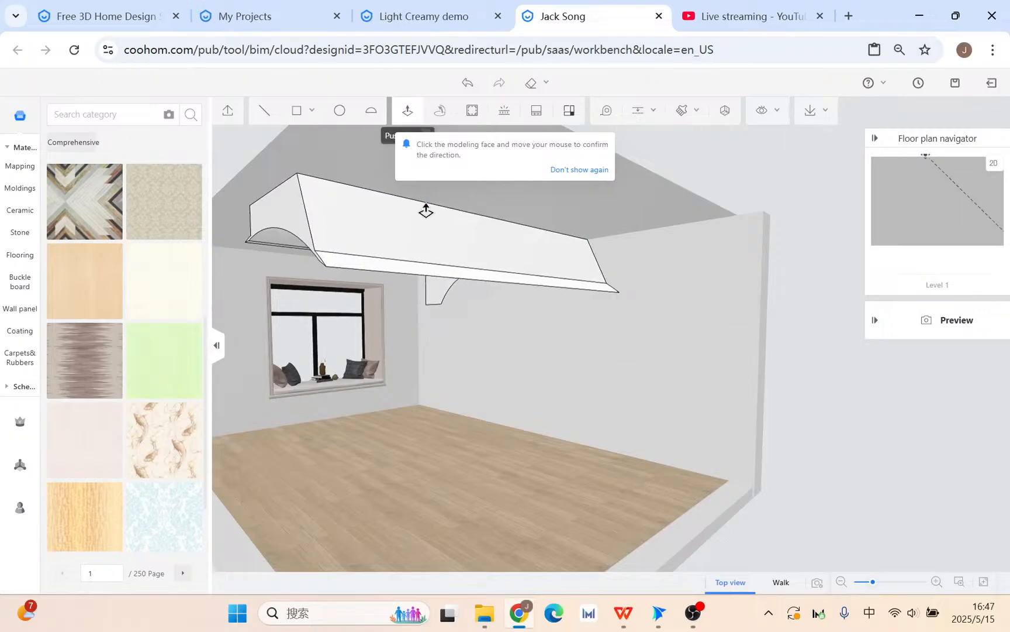
click(468, 84)
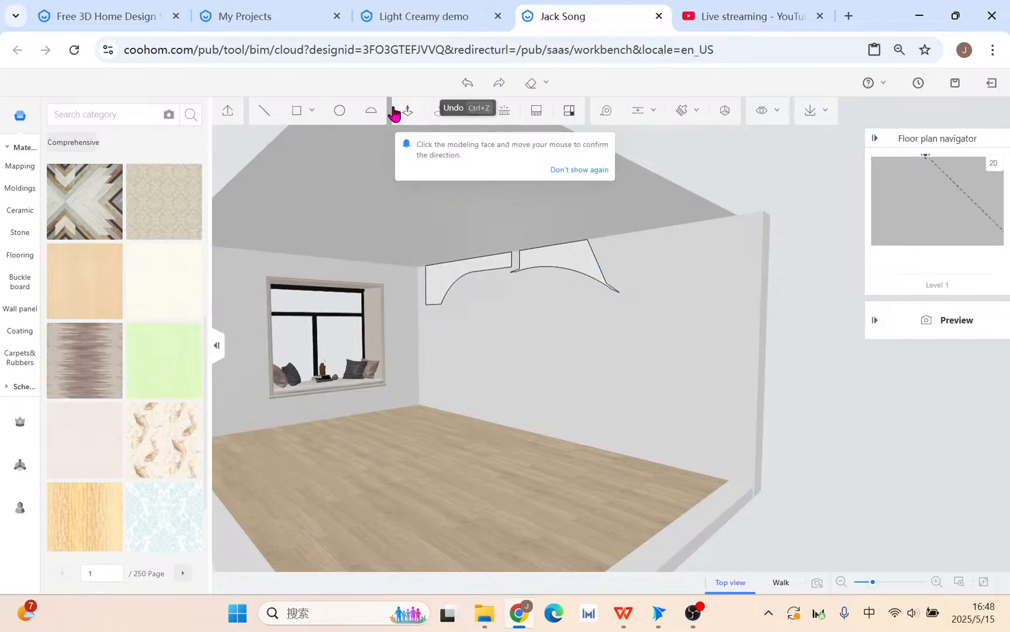
Step: Extrude the slanted-end ceiling profile by 4080 mm across the room
click(408, 110)
click(586, 266)
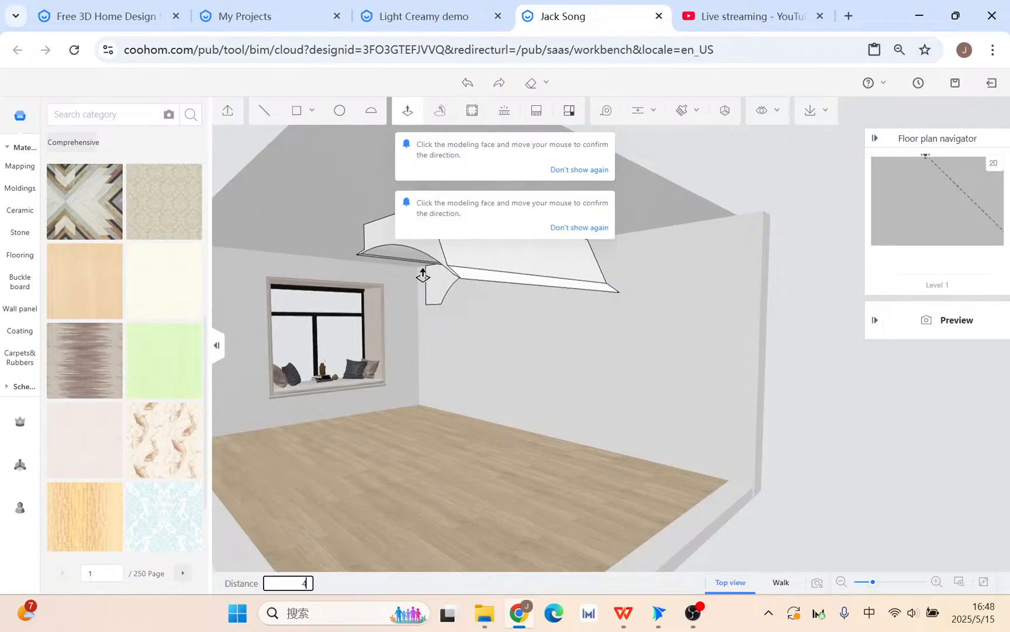
text(4080)
key(Return)
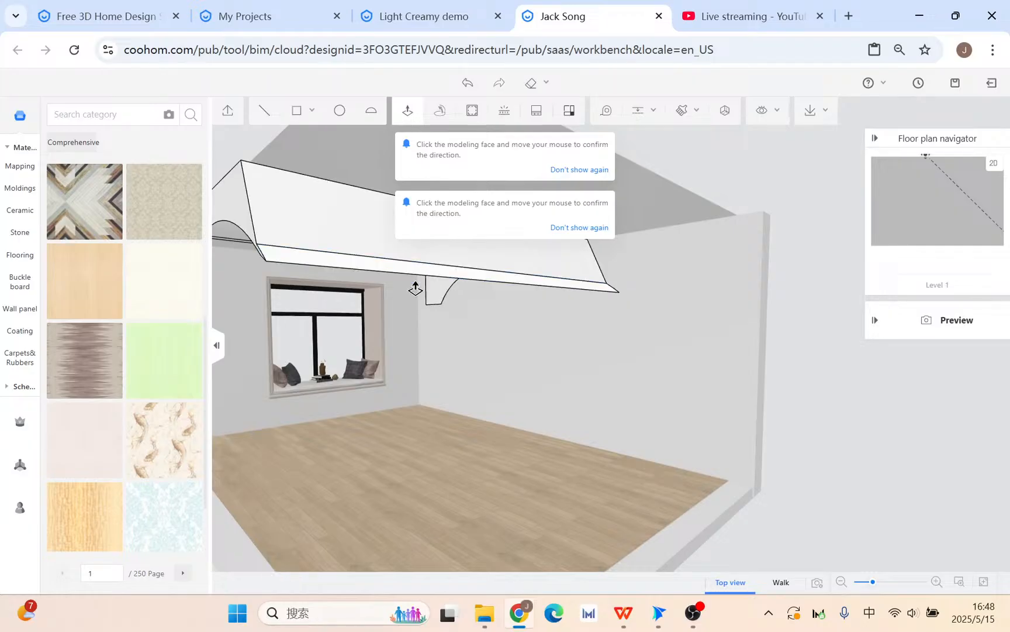
mouse_move(416, 286)
right_down()
mouse_move(426, 370)
mouse_move(751, 262)
mouse_move(636, 300)
mouse_move(670, 305)
mouse_move(634, 323)
mouse_move(591, 379)
mouse_move(462, 381)
mouse_move(430, 287)
right_up()
click(670, 305)
Step: Extrude the curved ceiling profile on the window side across the room
click(407, 111)
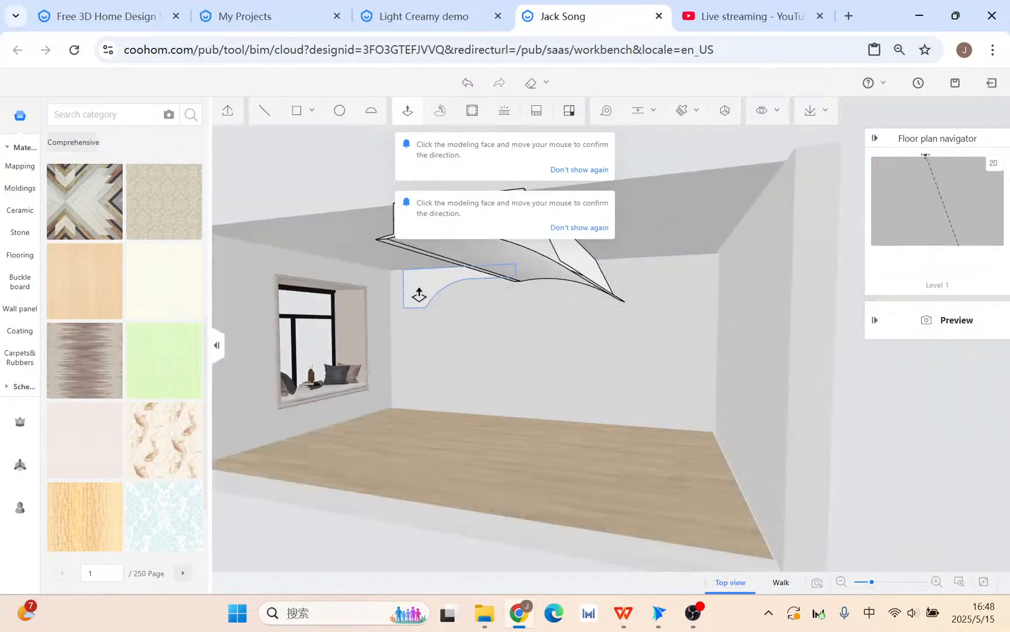
click(420, 293)
click(243, 203)
Step: Examine the gap between the two extruded ceiling profiles and the narrow strip face inside it
right_drag(425, 447, 542, 329)
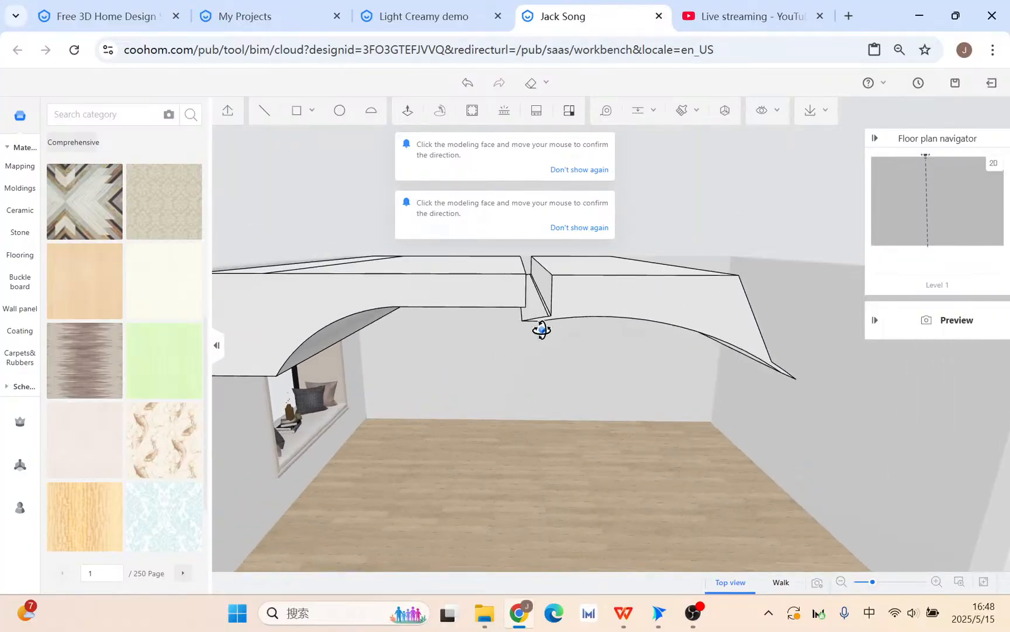
scroll(550, 293, up, 3)
right_drag(557, 459, 526, 410)
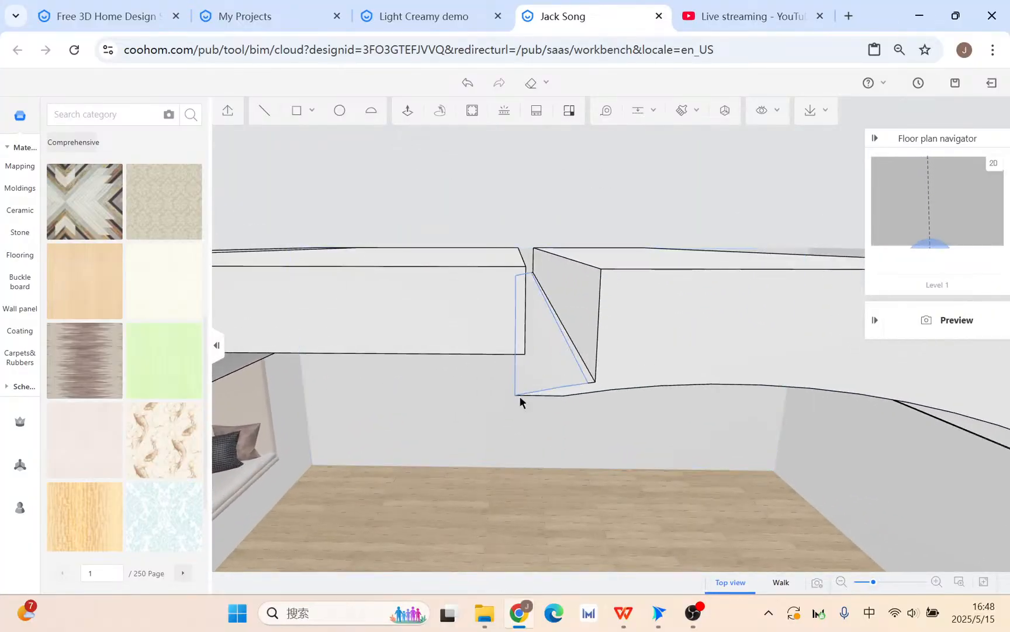
scroll(521, 397, up, 4)
scroll(564, 393, down, 4)
mouse_move(626, 410)
right_down()
mouse_move(598, 422)
mouse_move(621, 398)
right_up()
scroll(525, 335, up, 2)
scroll(585, 358, down, 1)
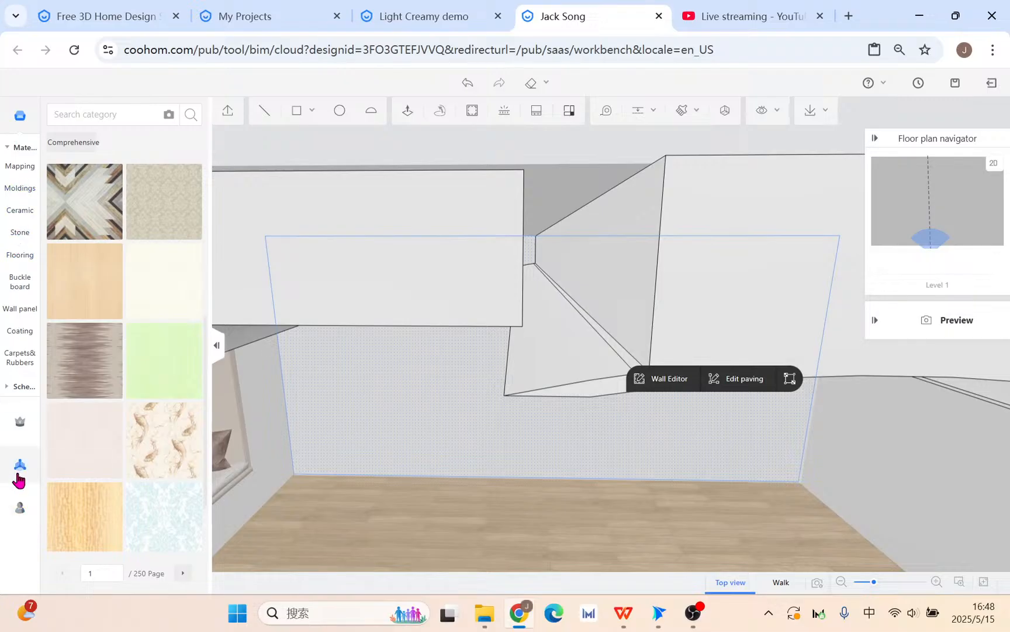
Step: Try searching the material library for "lumiou" and clear the query
click(13, 209)
click(84, 115)
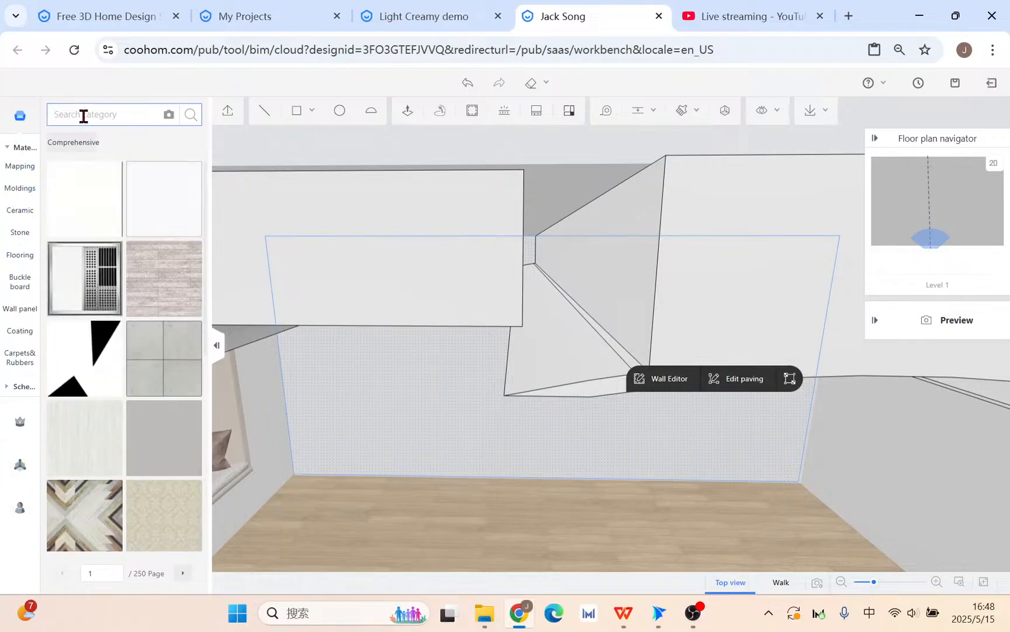
text(lumiou)
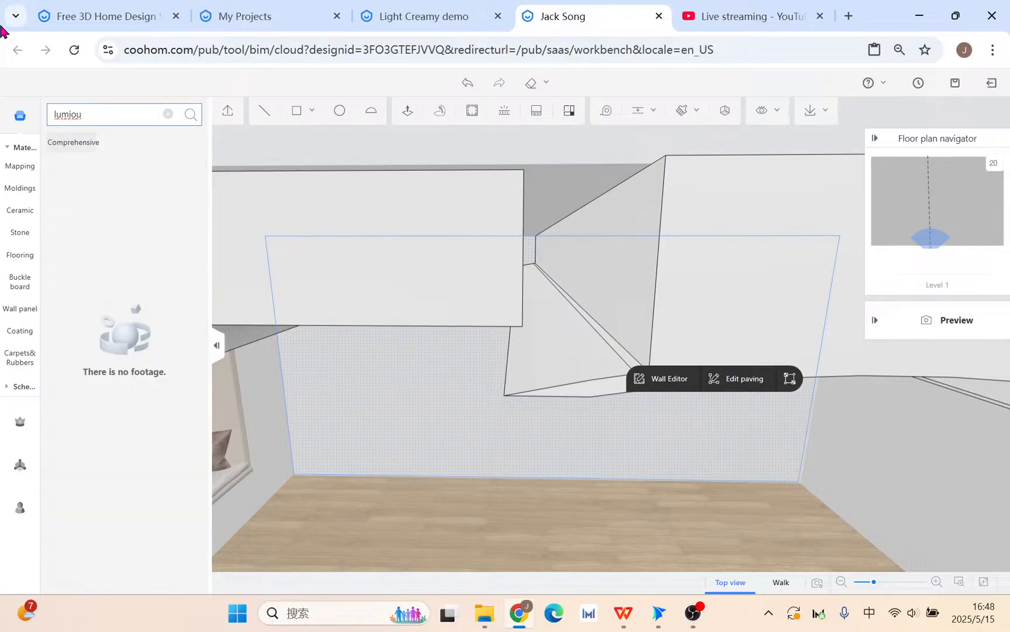
click(168, 114)
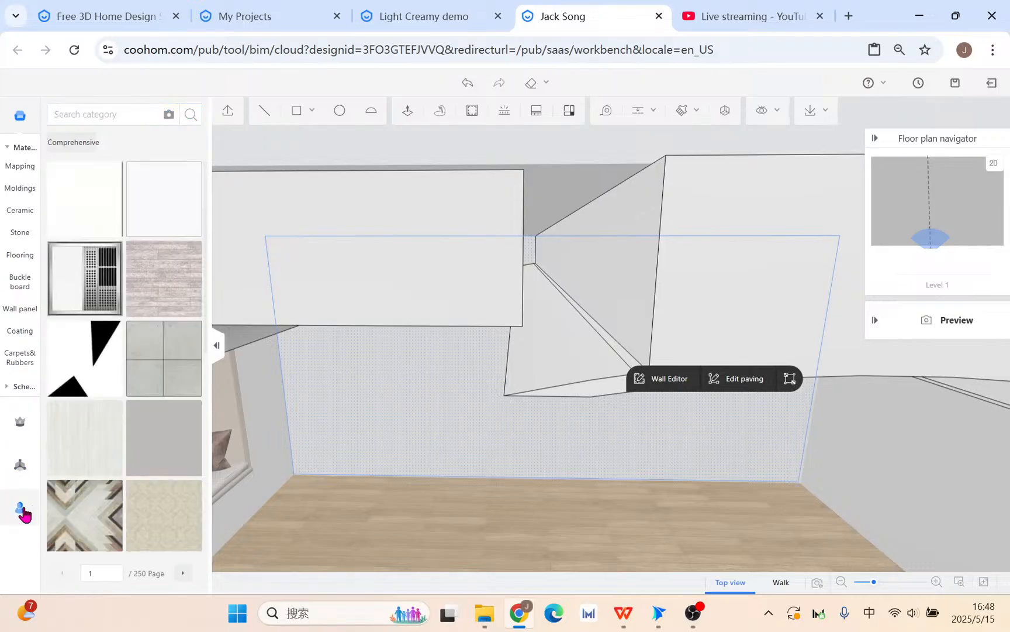
Step: Apply the pale cream uploaded material to the narrow strip face inside the gap between the ceiling profiles
click(20, 507)
click(21, 299)
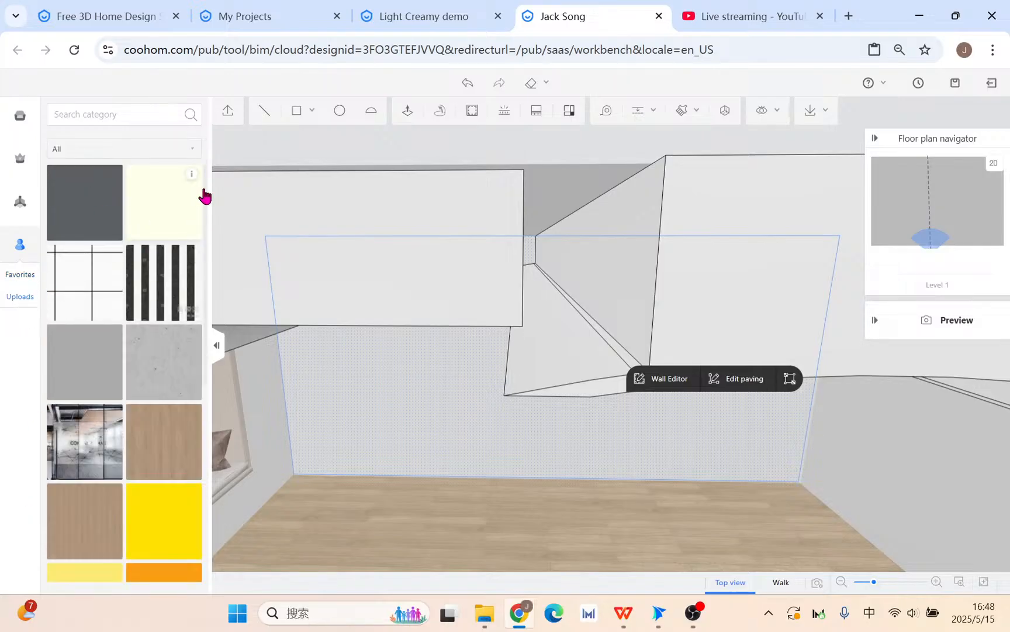
mouse_move(193, 177)
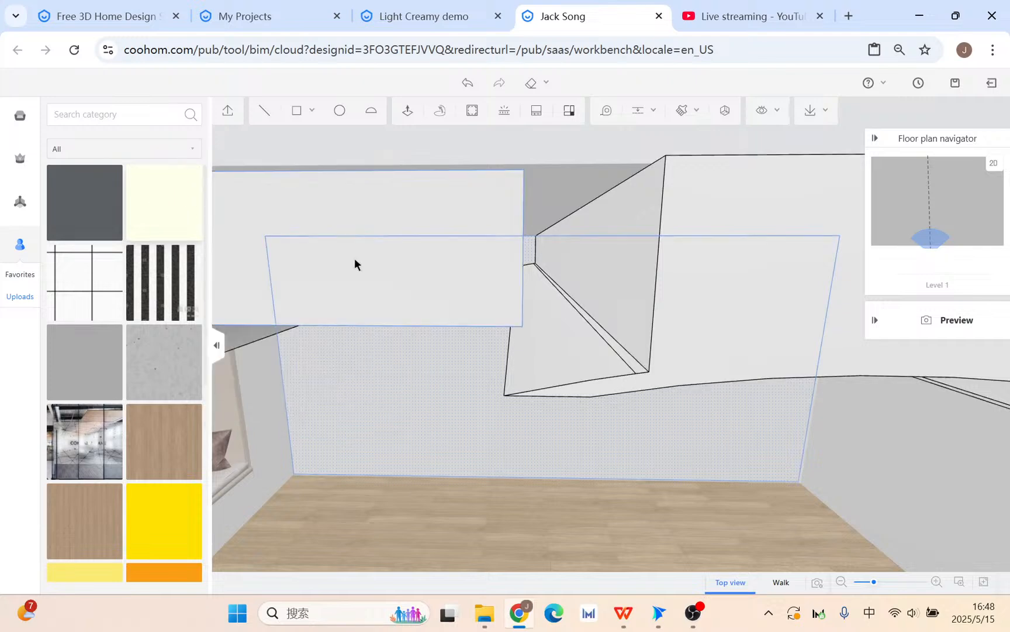
click(618, 347)
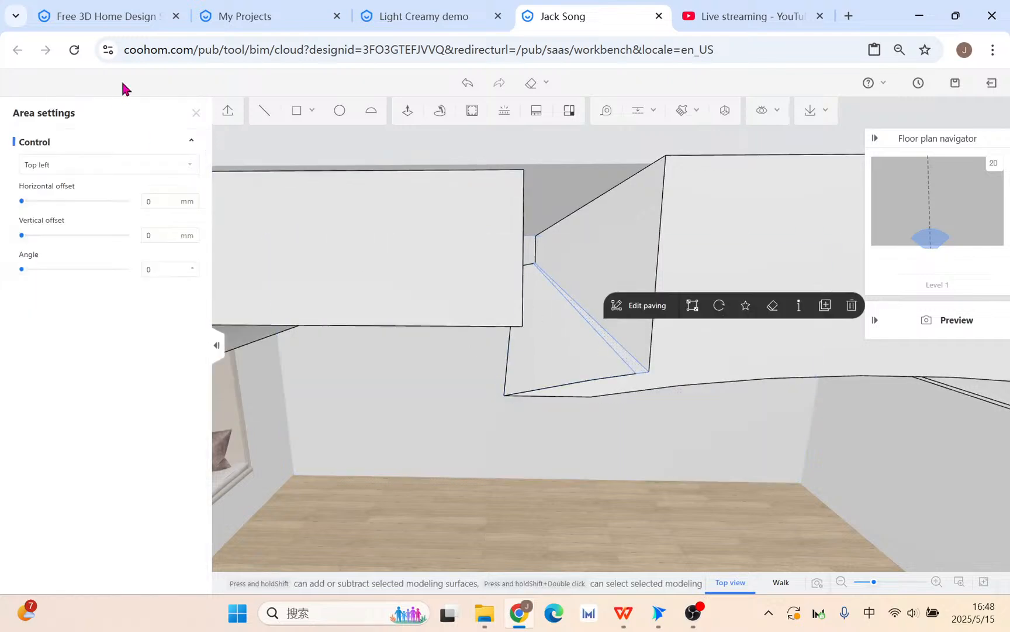
click(196, 113)
click(176, 206)
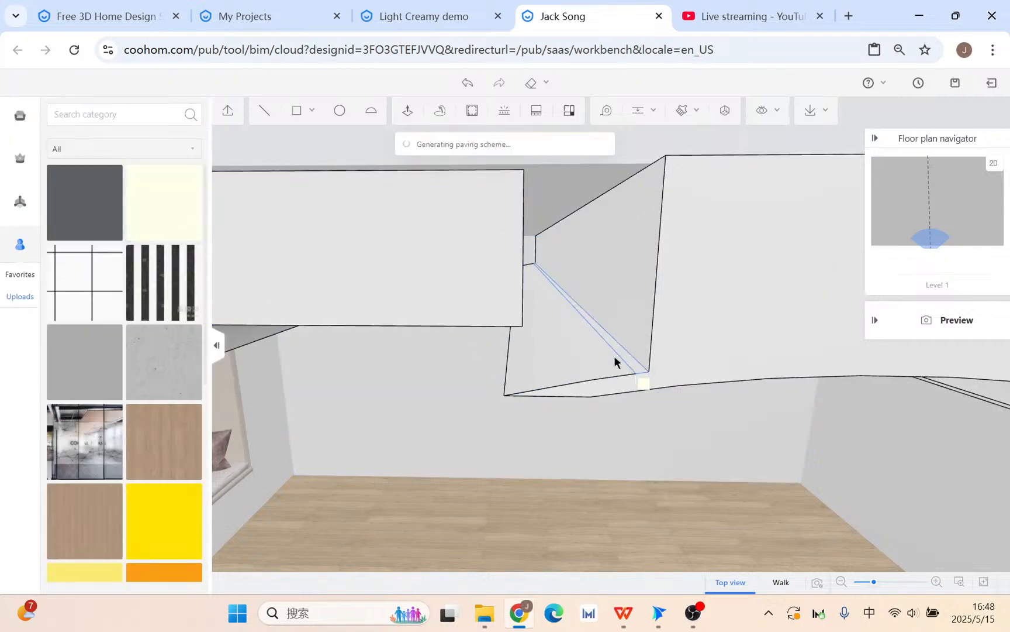
click(576, 345)
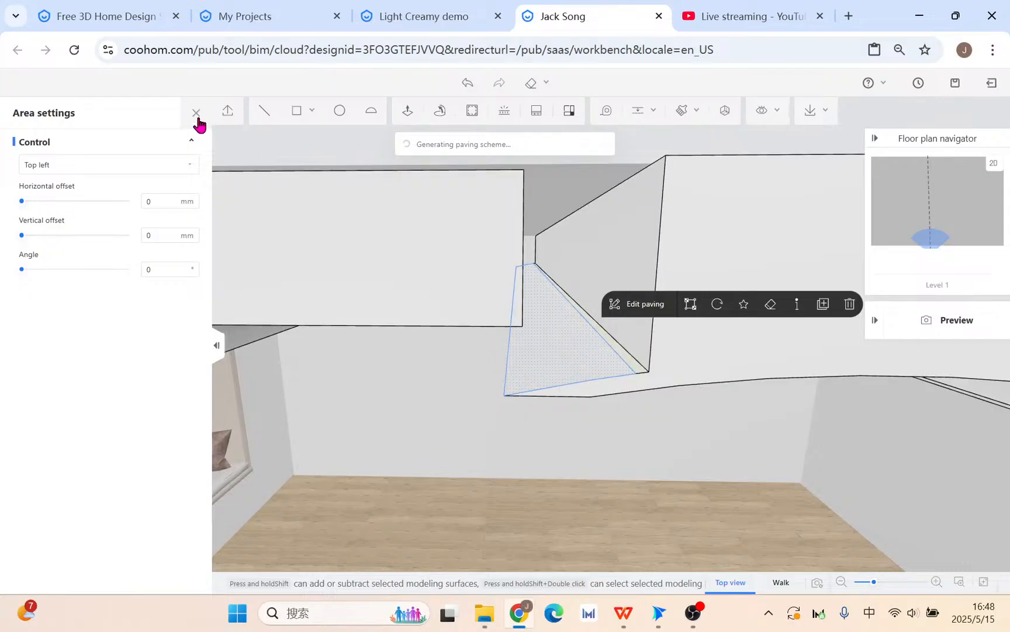
click(468, 83)
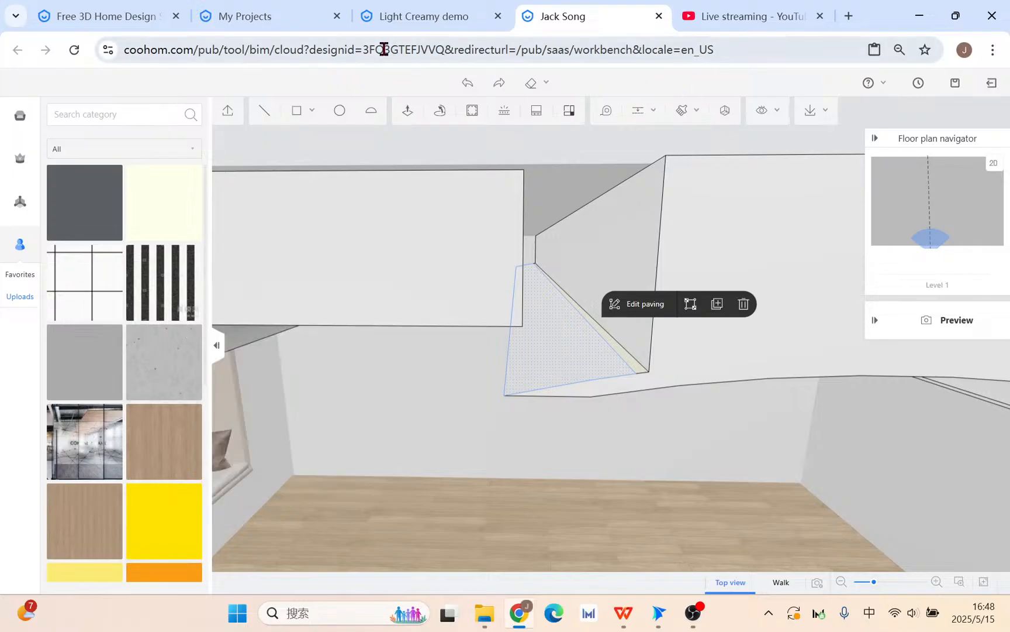
Step: Switch to the Coohom workbench and show the textures in the Personal Library
click(117, 15)
click(885, 100)
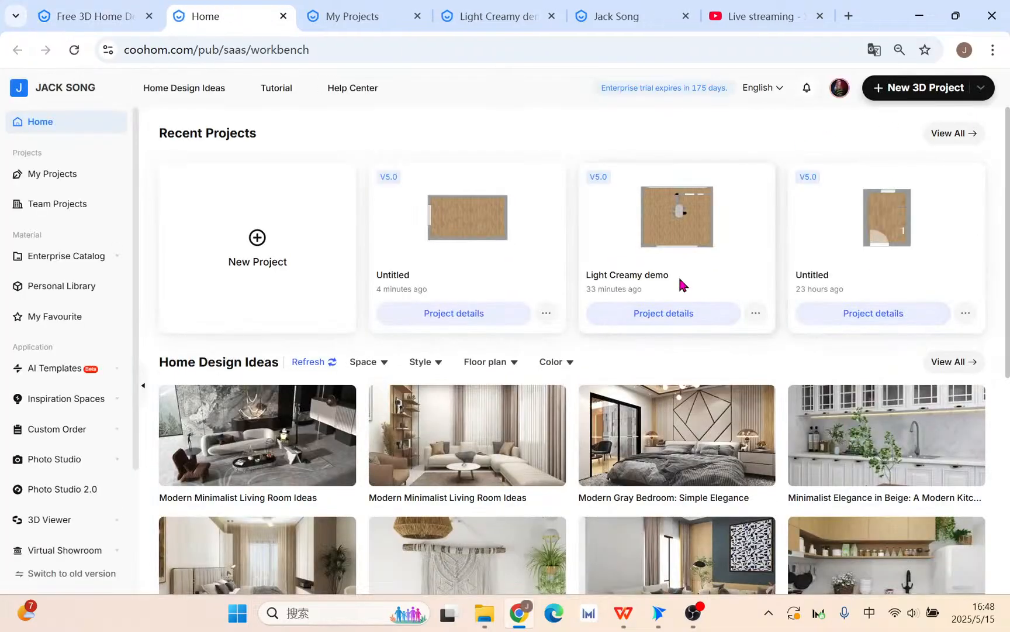
click(66, 292)
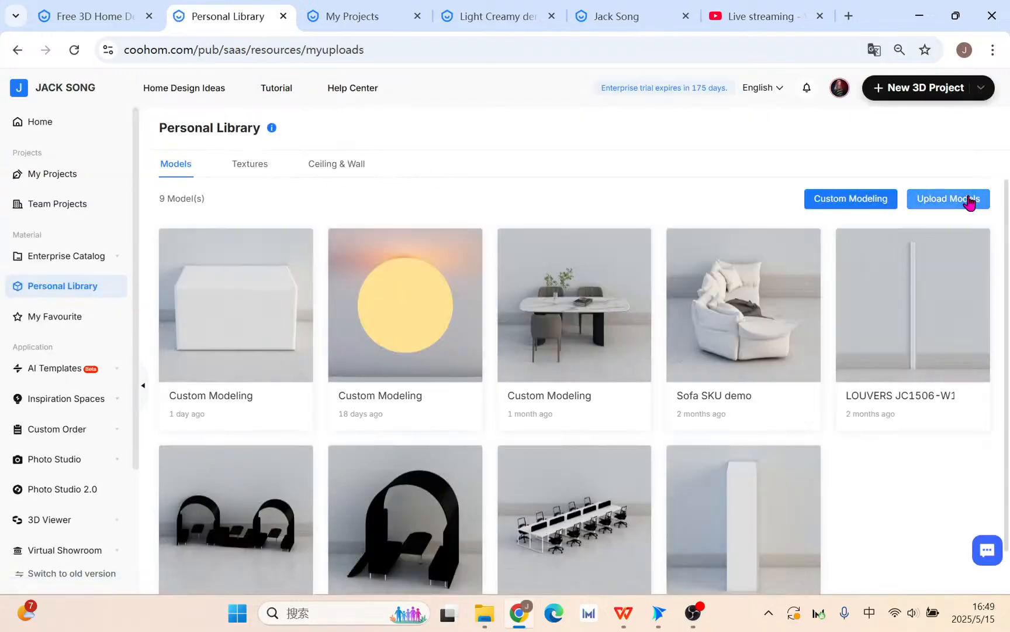
click(250, 164)
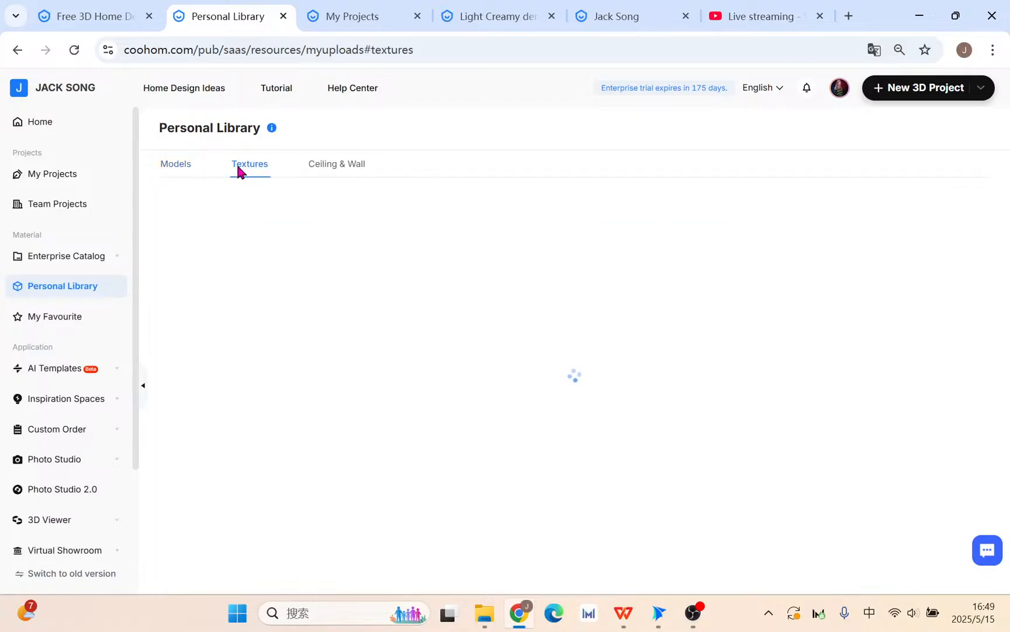
Step: Open the Real-time Material editor for a new texture and bookmark its page
click(949, 206)
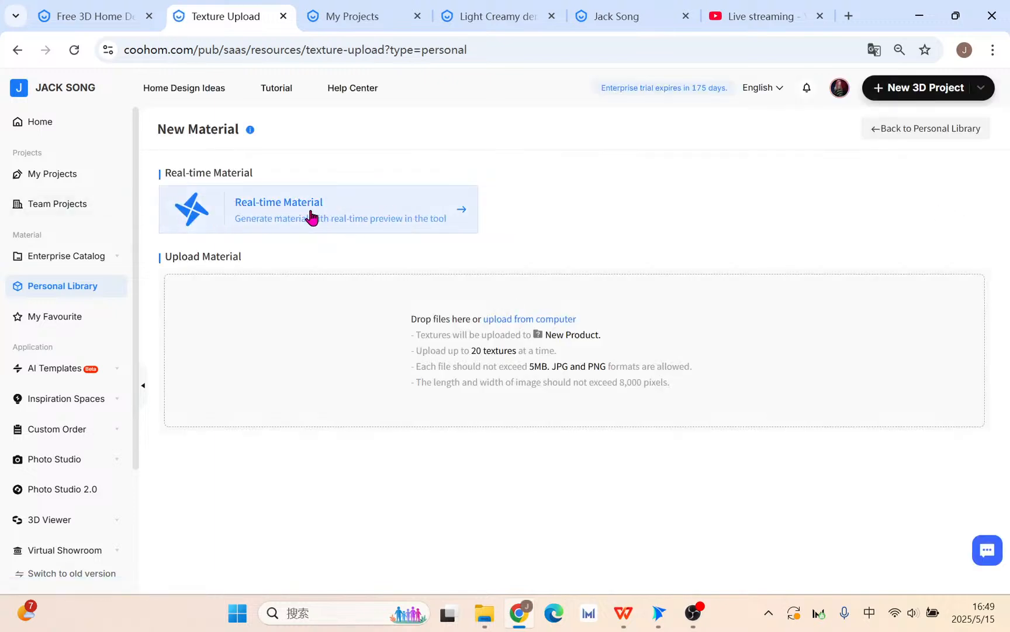
click(311, 215)
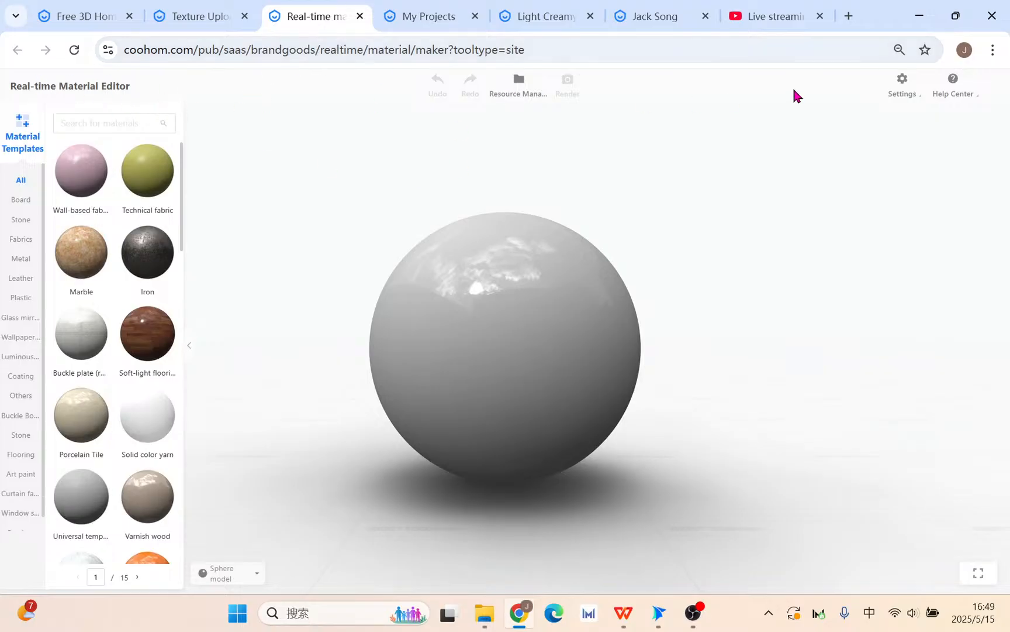
click(928, 51)
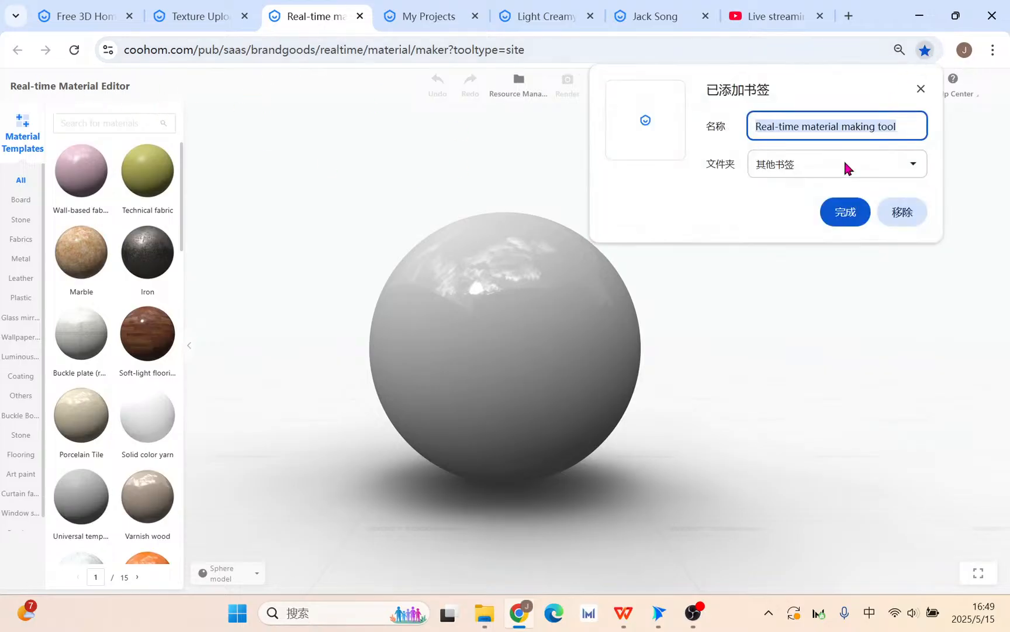
click(845, 210)
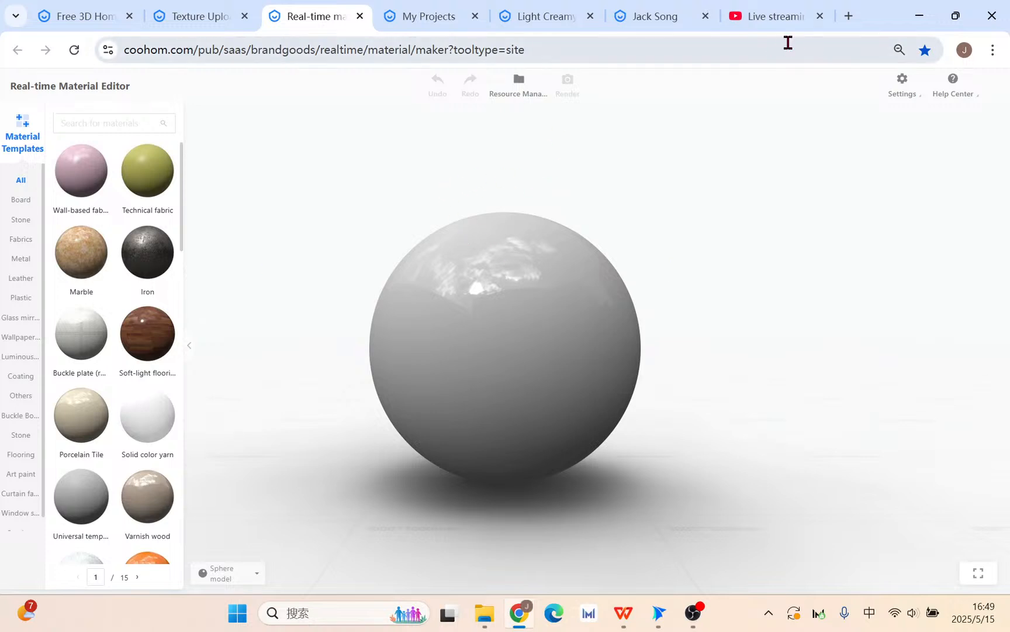
Step: Load the Luminous body template and set its self-illuminating effect to Color with orange #FFB82B
click(18, 359)
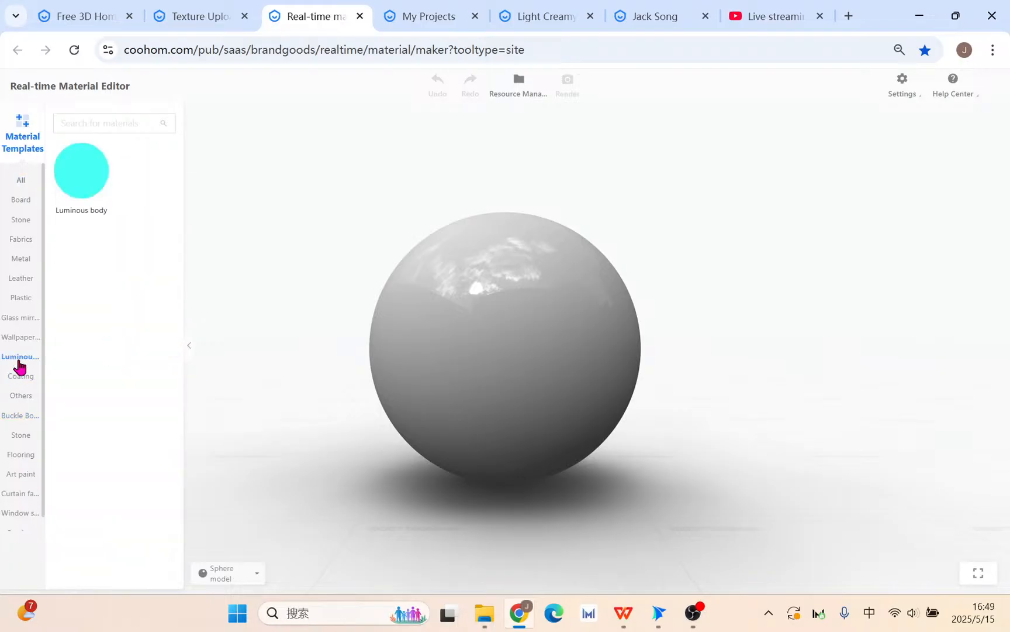
click(81, 185)
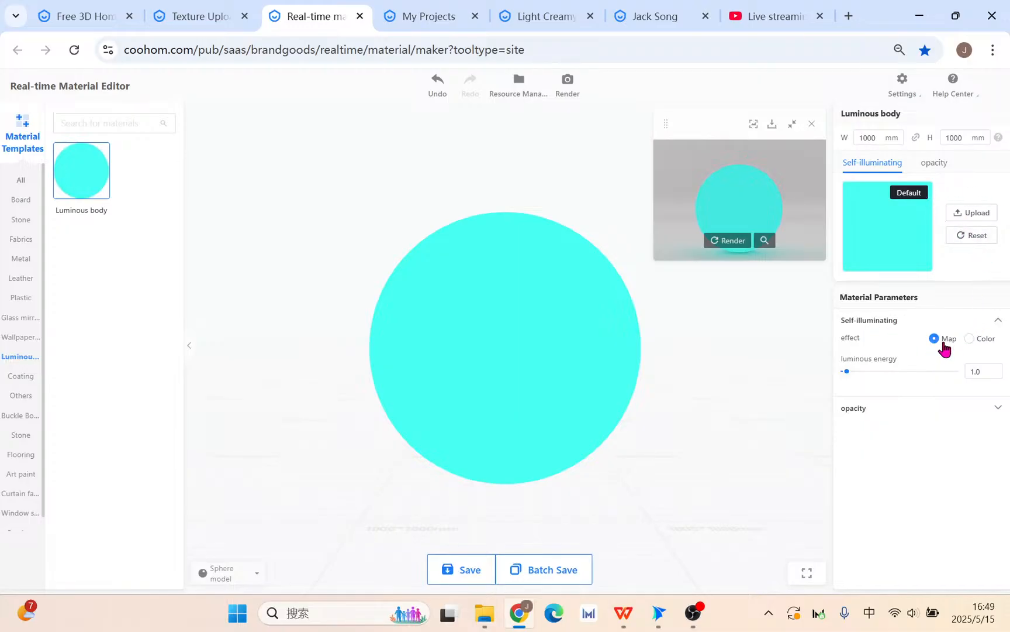
click(969, 338)
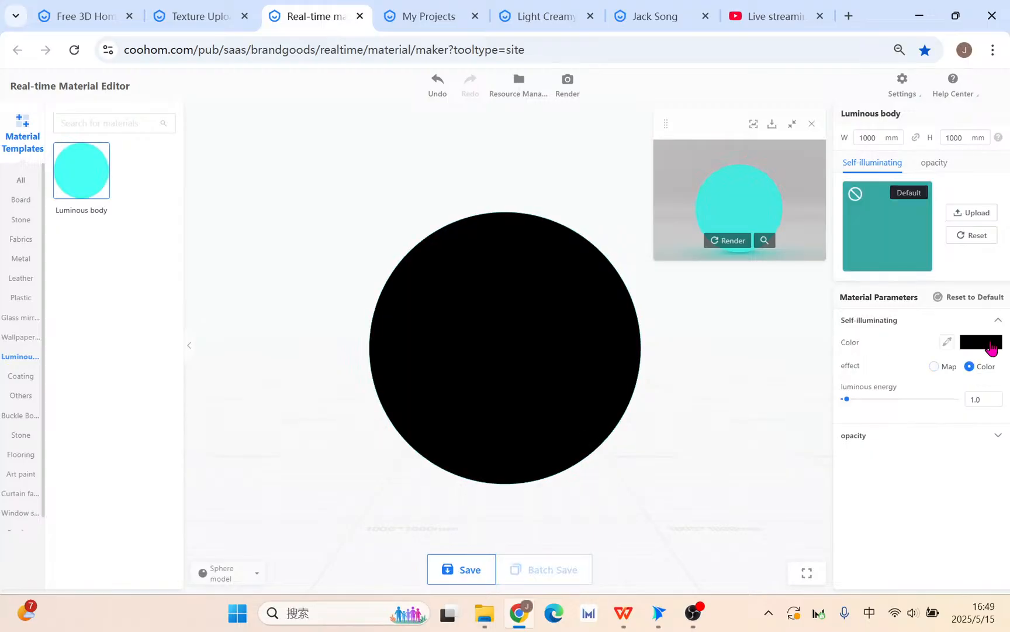
click(990, 345)
click(893, 275)
drag(959, 183, 982, 173)
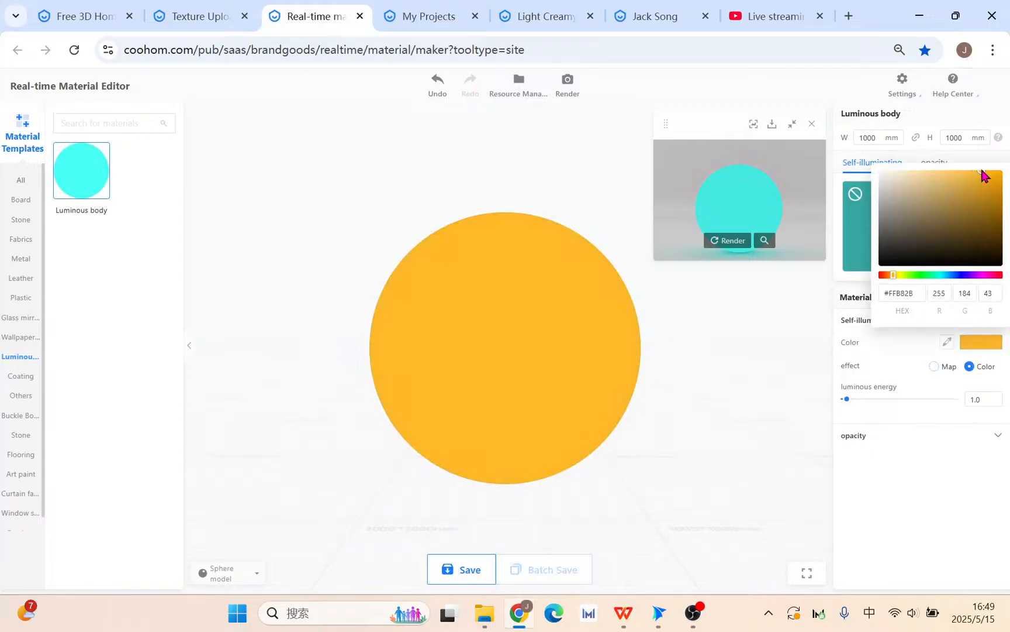
Step: Set the material's luminous energy to 3.0 and review its opacity parameters
double_click(976, 399)
text(3)
key(Return)
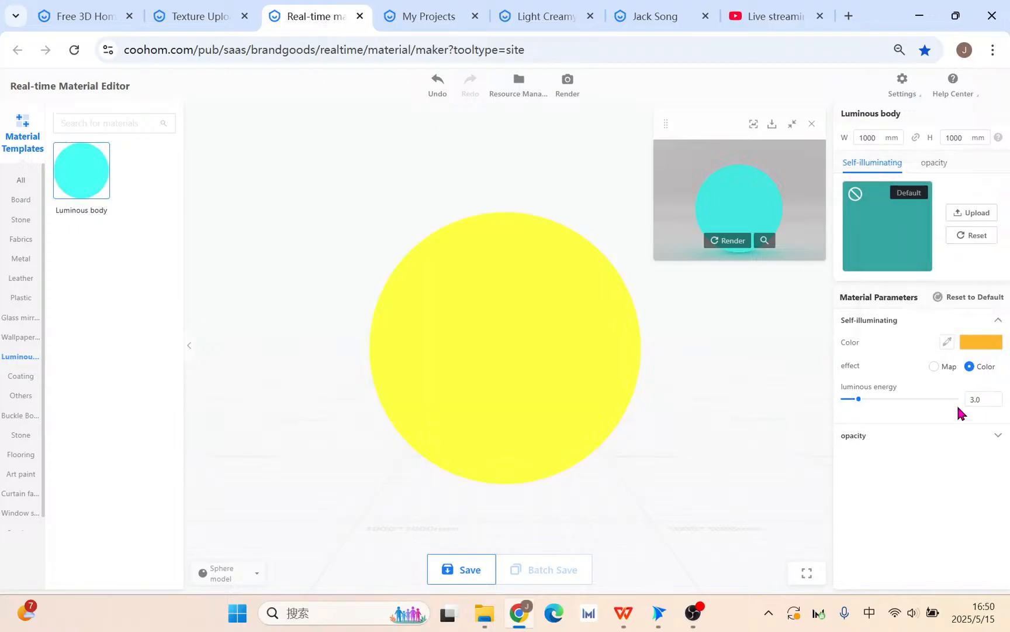
click(926, 438)
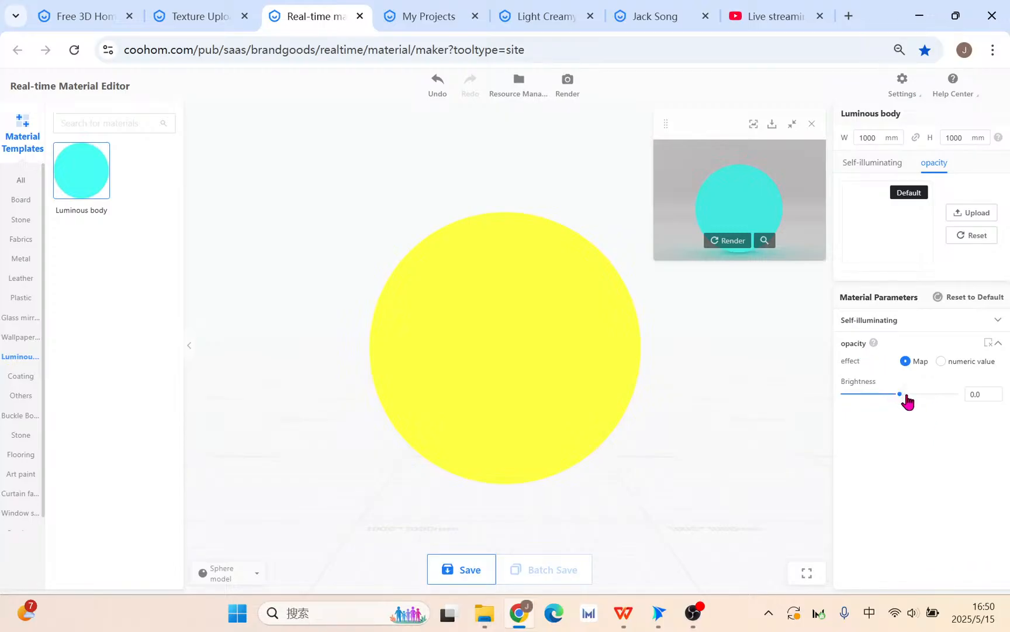
click(1001, 344)
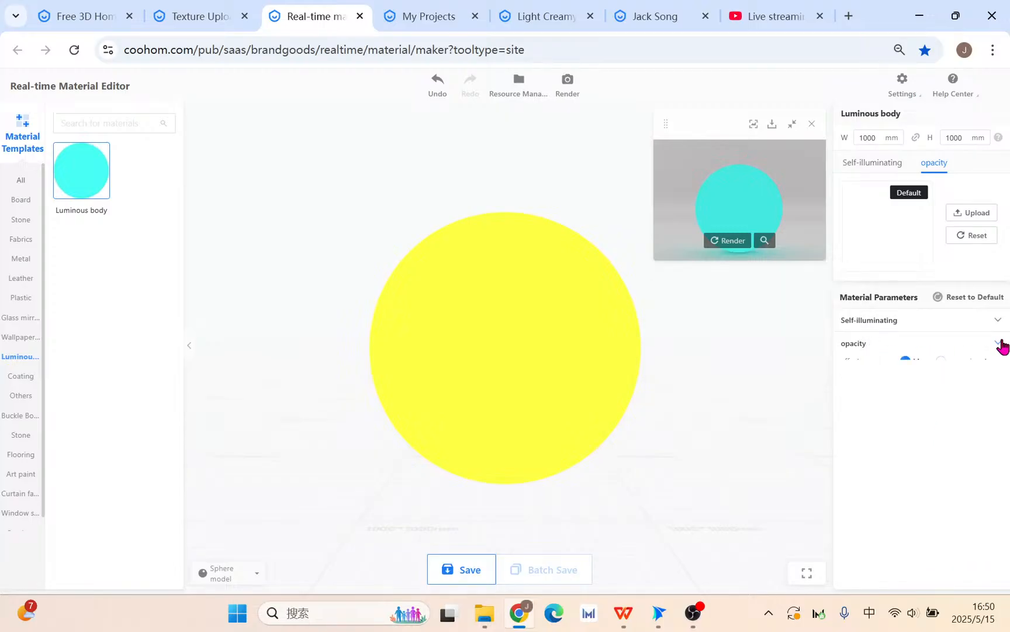
Step: Set the material's luminous energy to 3.5 and enter "warm light" as its name for saving
click(998, 321)
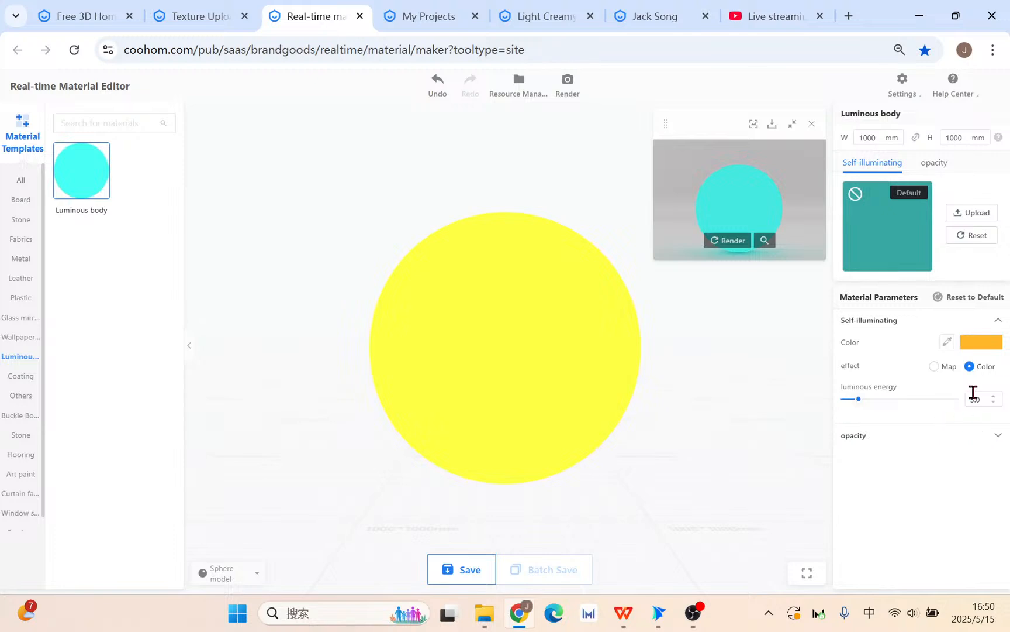
double_click(982, 394)
click(473, 572)
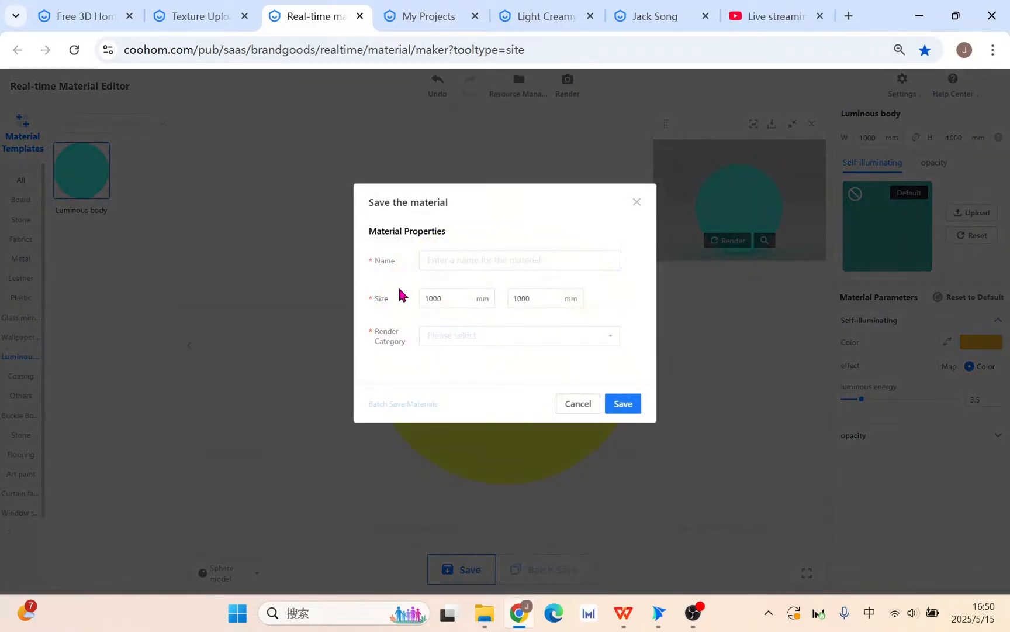
click(445, 257)
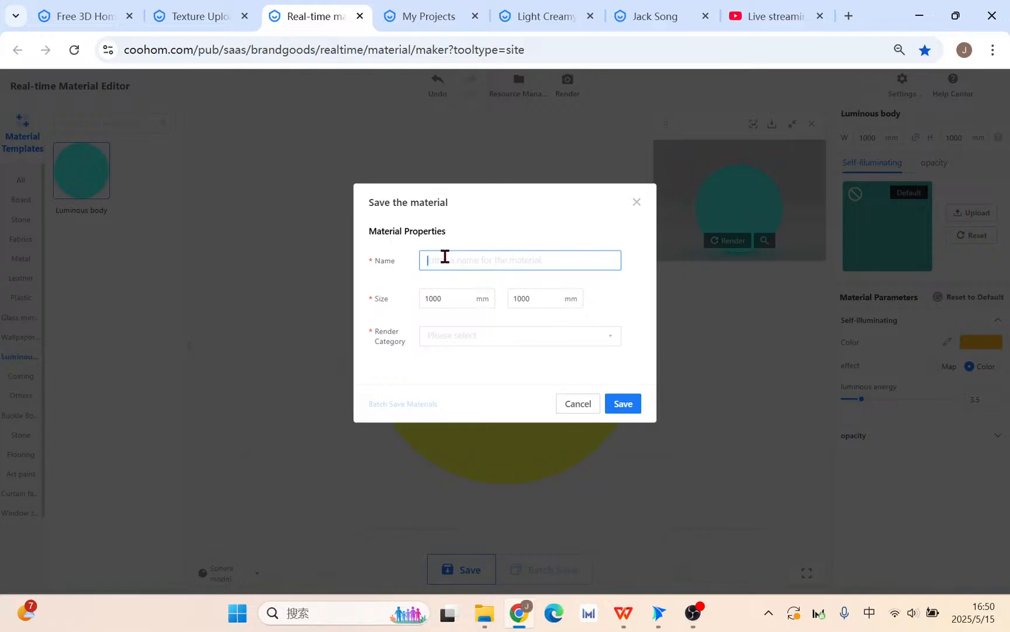
text(wal)
text(light)
key(Left)
key(Left)
key(Left)
key(Left)
key(Left)
Step: Choose Furnishing Material as the render category and save the warm light material
click(494, 339)
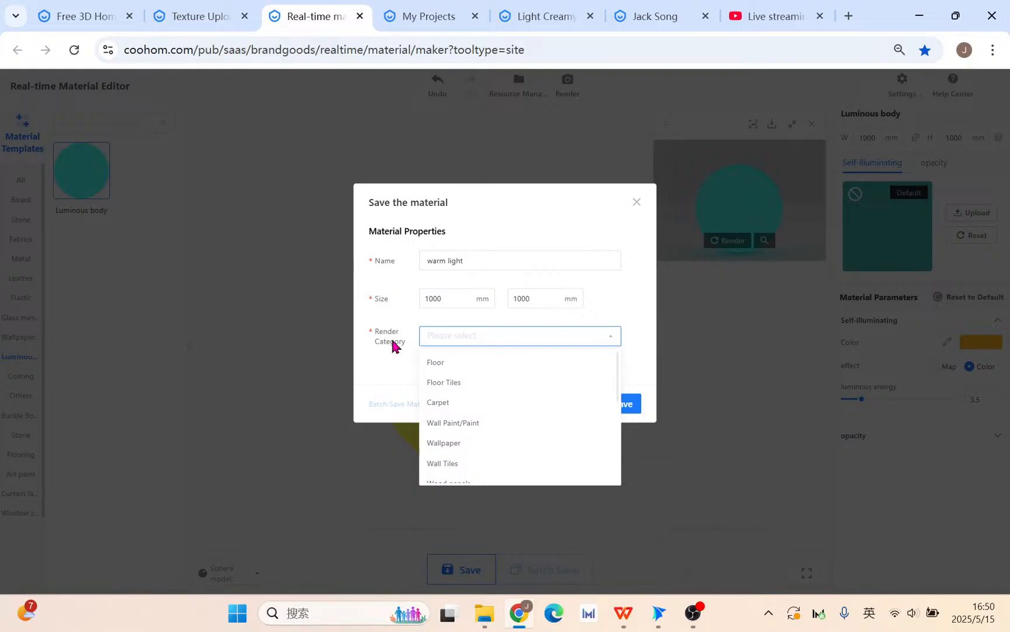
scroll(501, 389, down, 5)
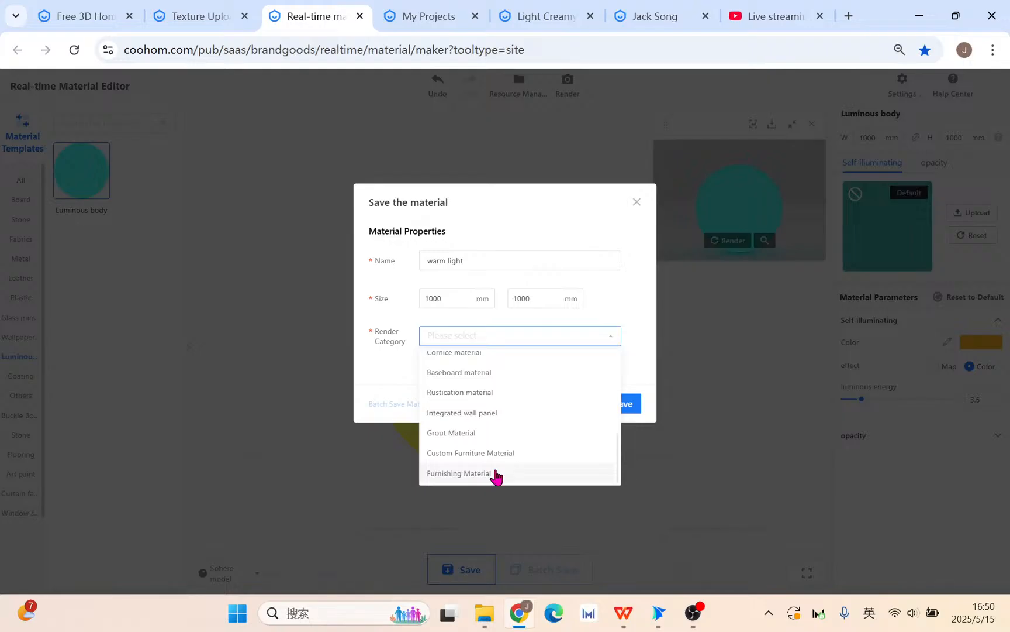
click(452, 474)
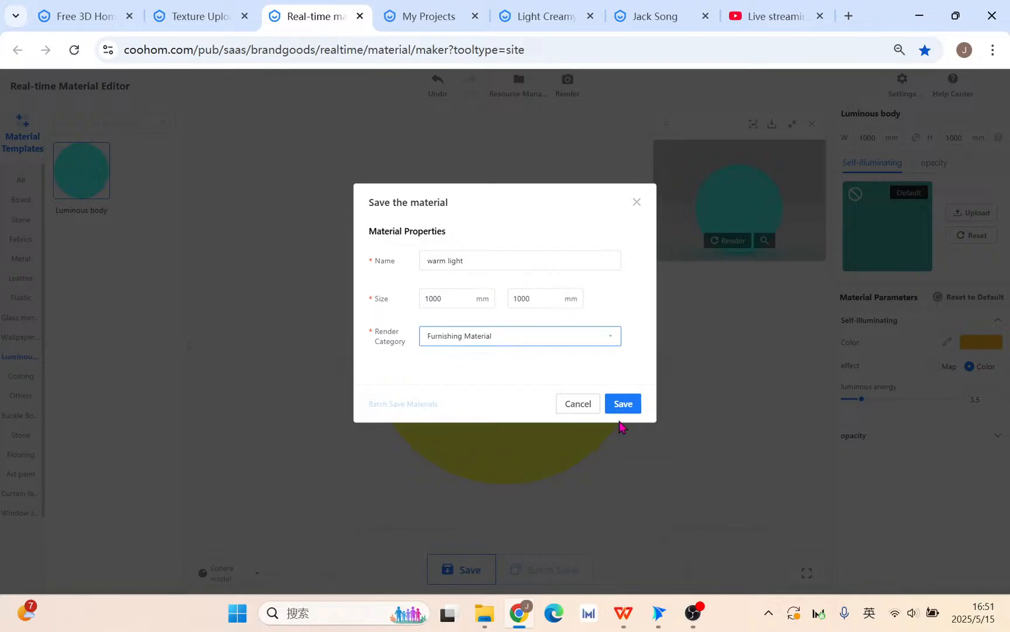
click(618, 409)
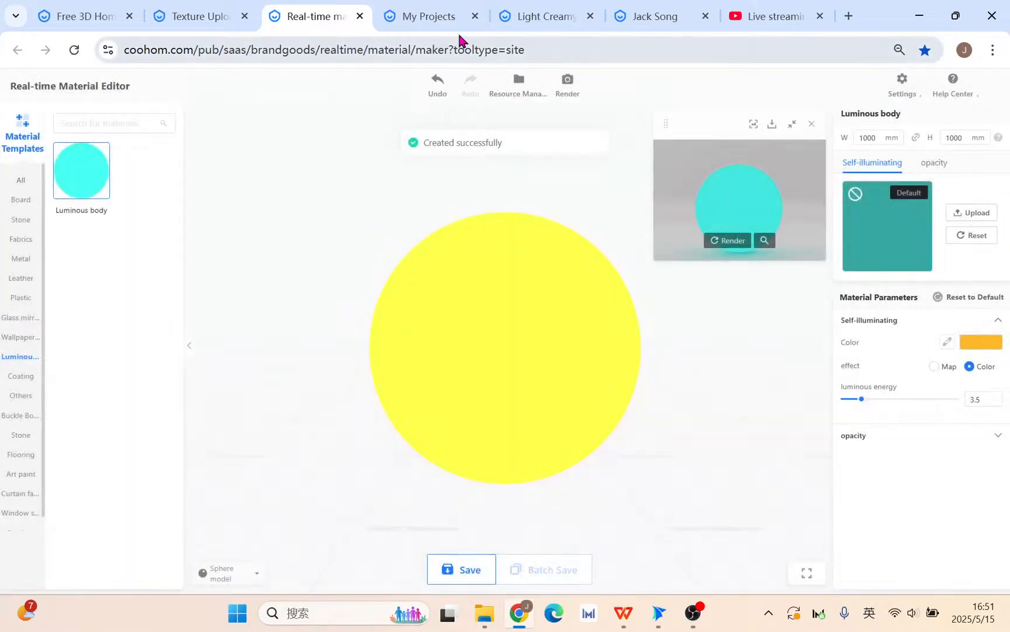
Step: Return to the ceiling modelling project, look through the favorite and uploaded materials, inspect the pale yellow material's details, and leave the modelling environment
click(453, 26)
click(534, 24)
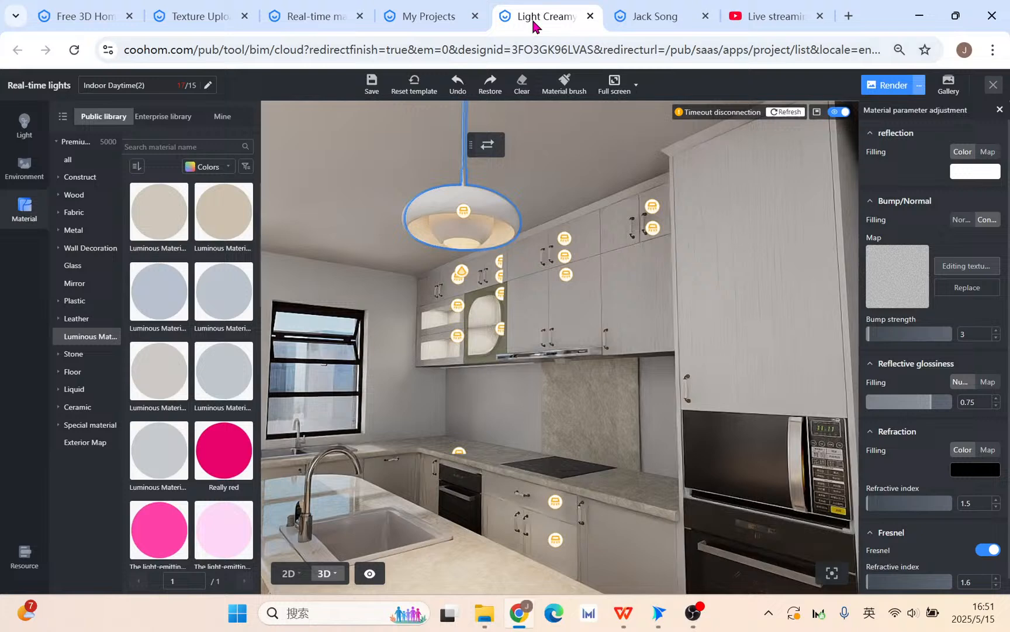
click(648, 24)
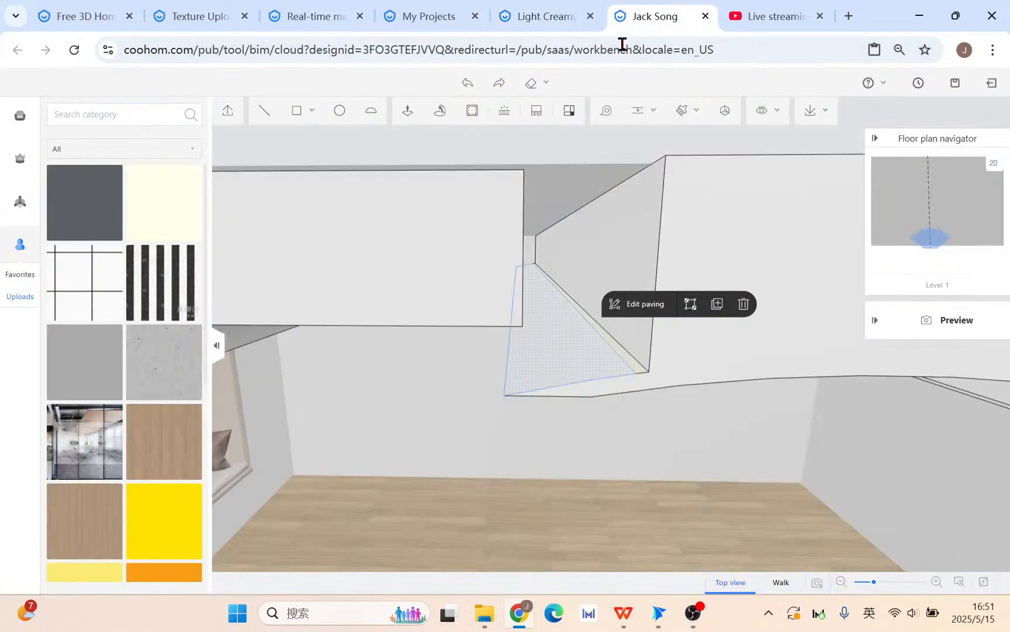
click(21, 247)
click(20, 298)
click(14, 276)
click(28, 296)
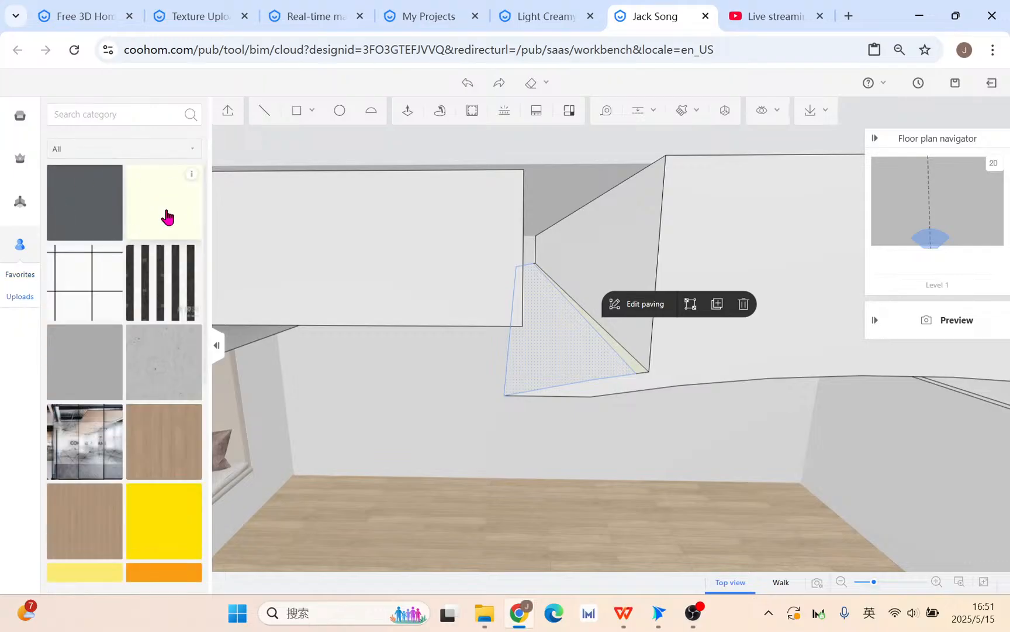
click(18, 280)
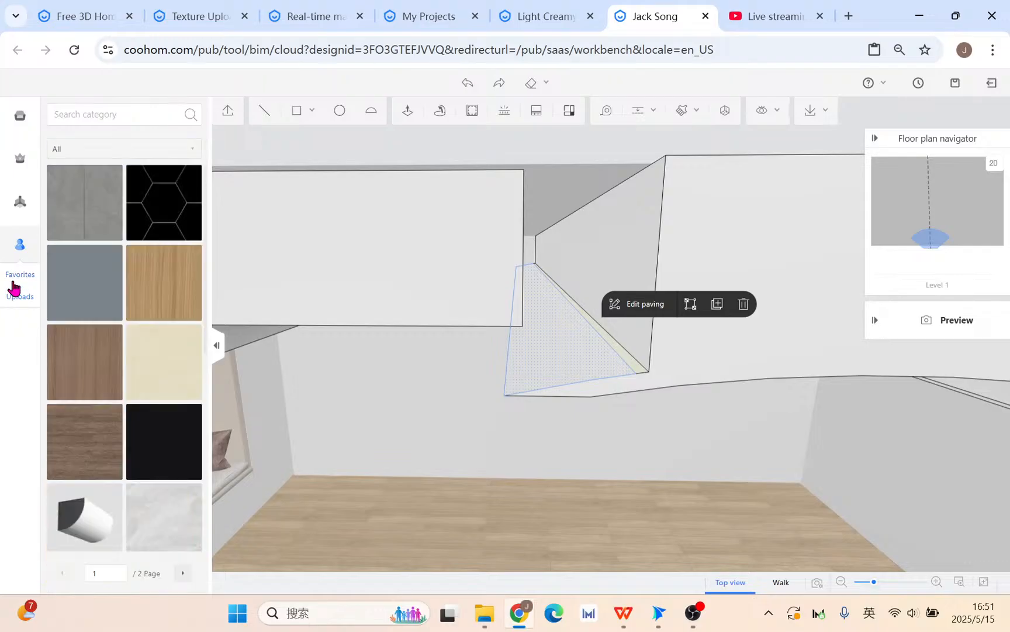
click(12, 296)
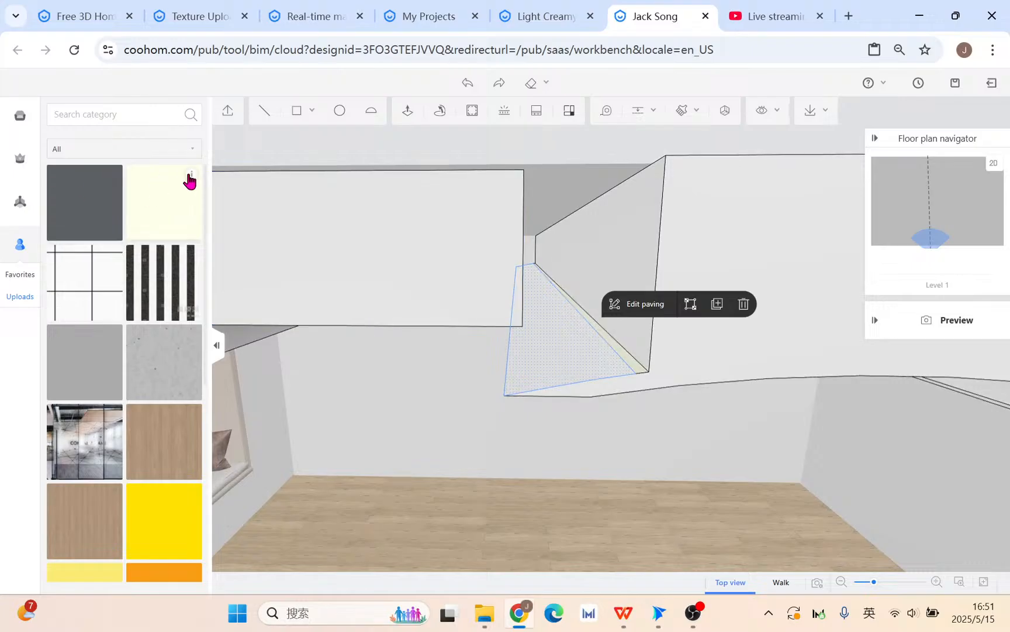
mouse_move(191, 179)
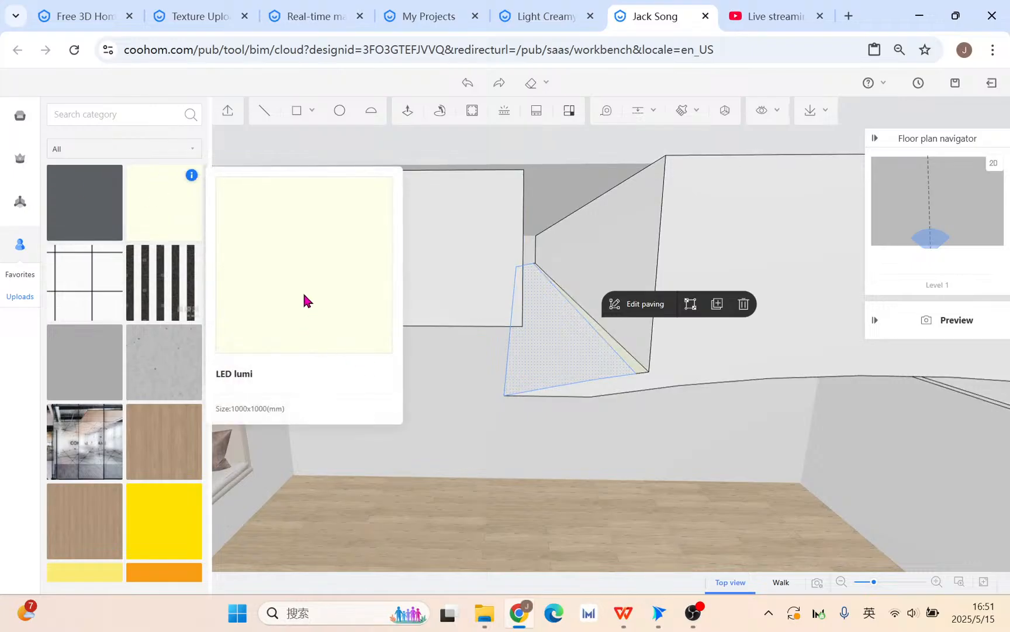
middle_drag(598, 462, 589, 439)
click(589, 440)
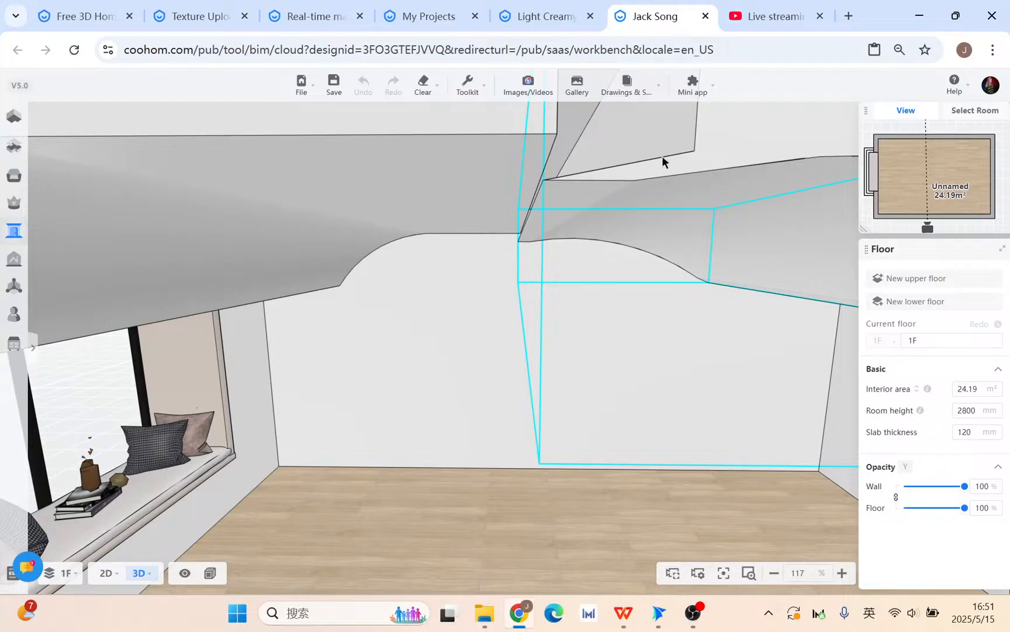
Step: Switch to the WPS presentation and play slide 12 about irregular ceilings with light strips
click(624, 613)
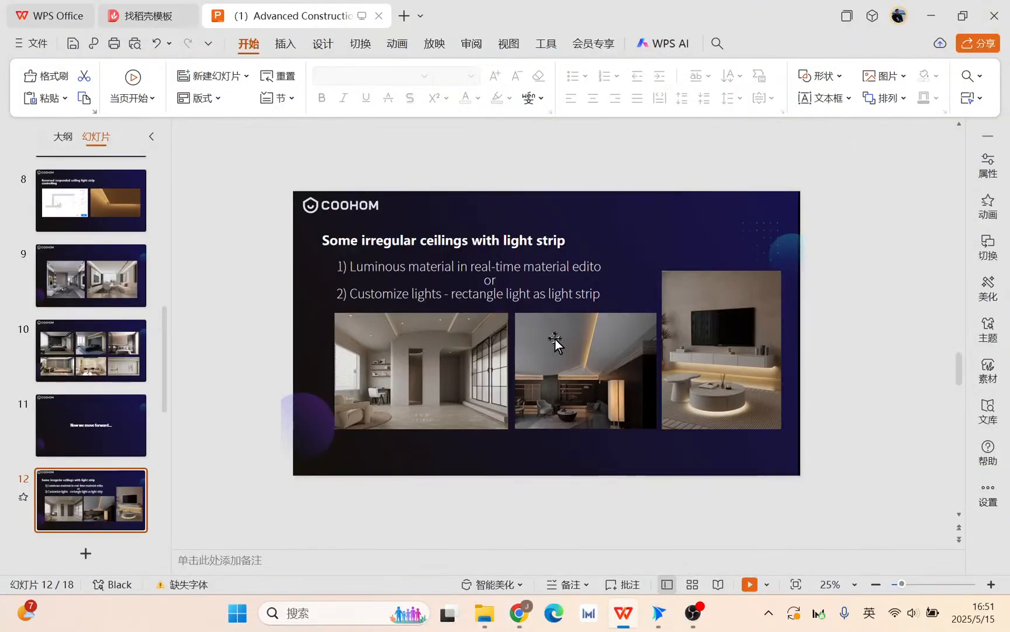
click(749, 584)
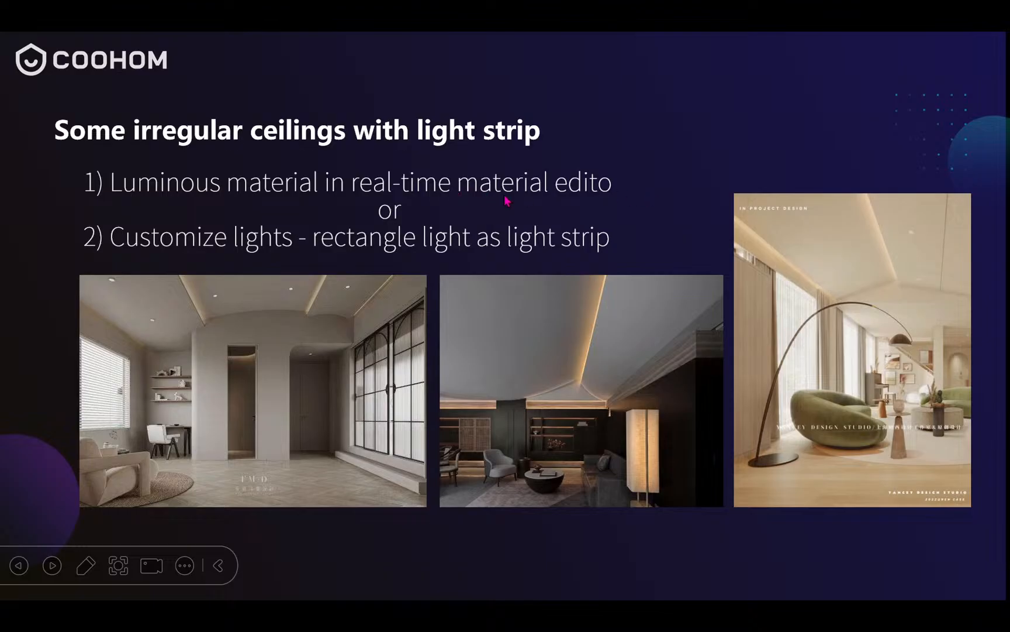
key(Escape)
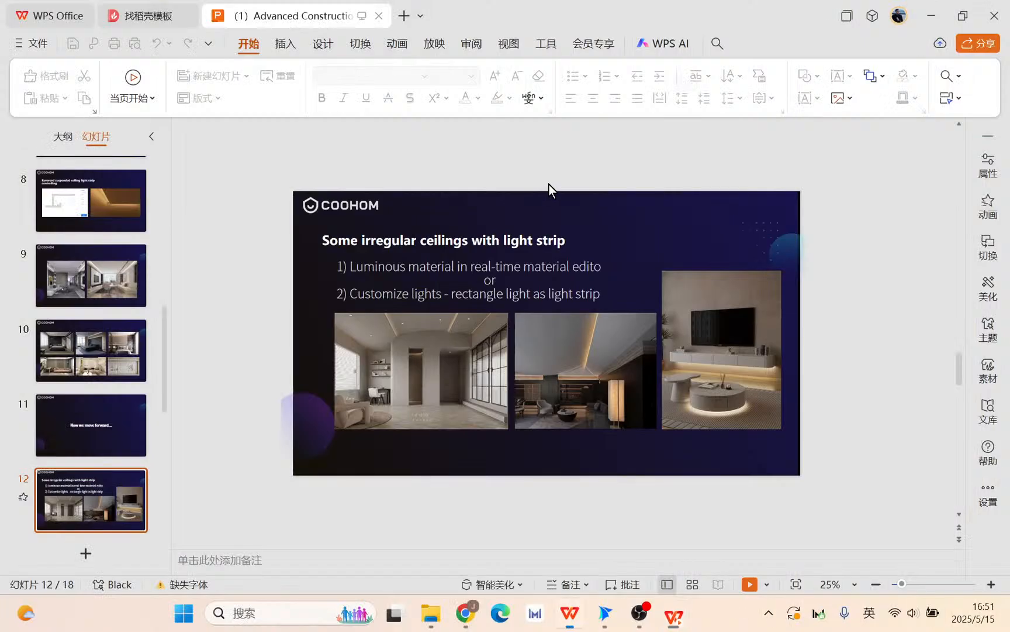
Step: Correct the last word of slide 12's first method to "editor" and replay the slide
click(600, 267)
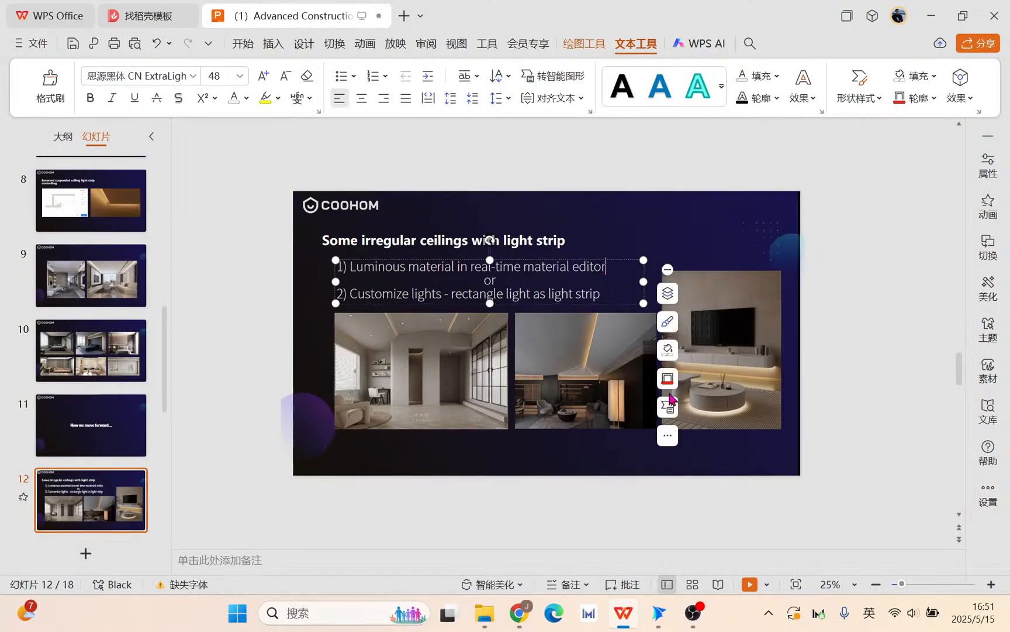
click(749, 584)
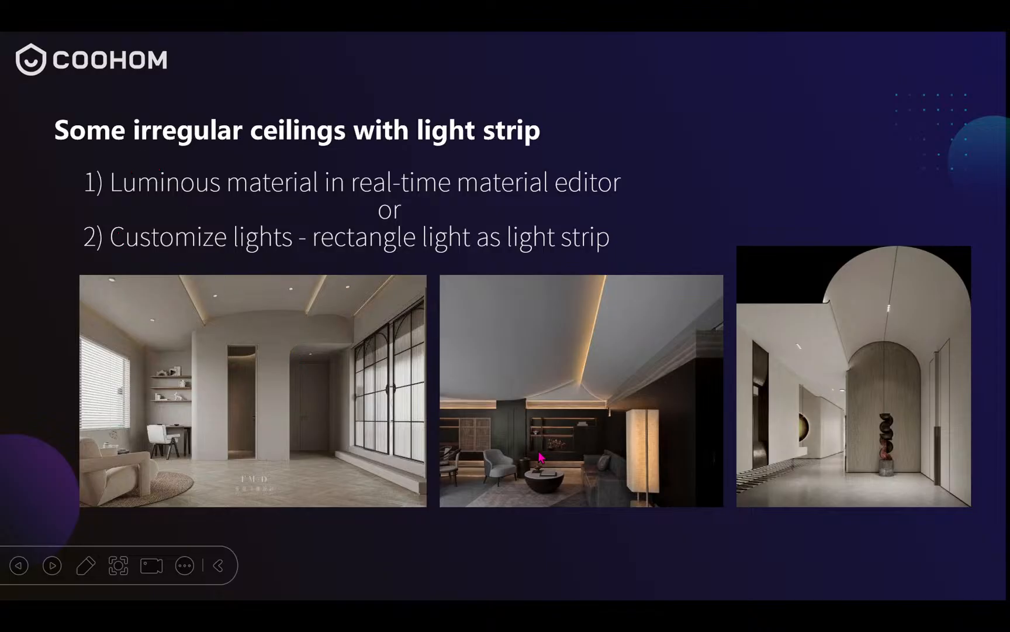
key(Escape)
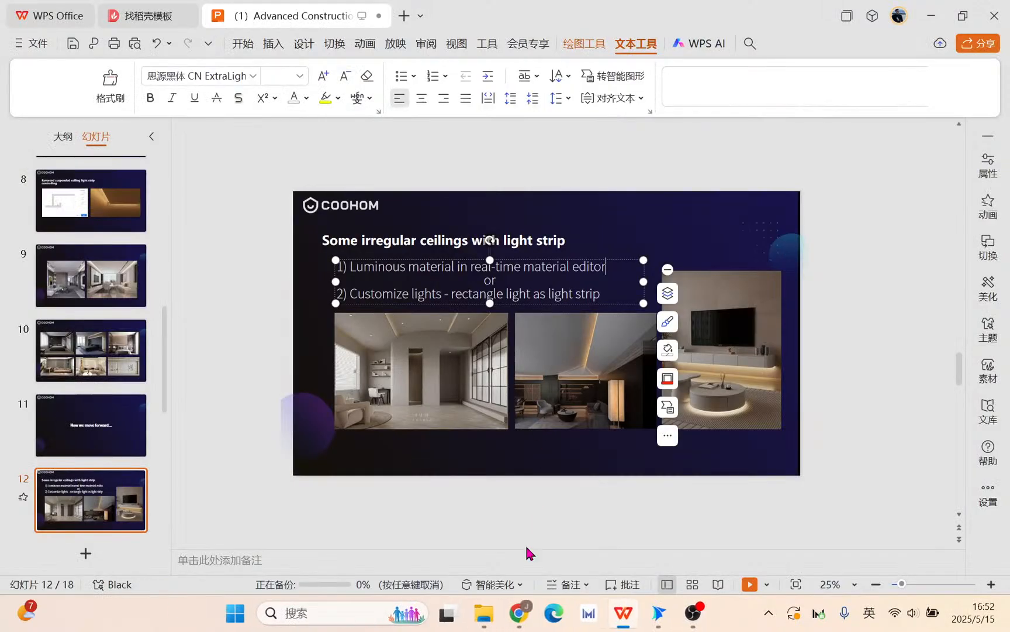
Step: Switch to the YouTube Studio live stream page and check its viewer analytics and chat
click(520, 613)
click(774, 17)
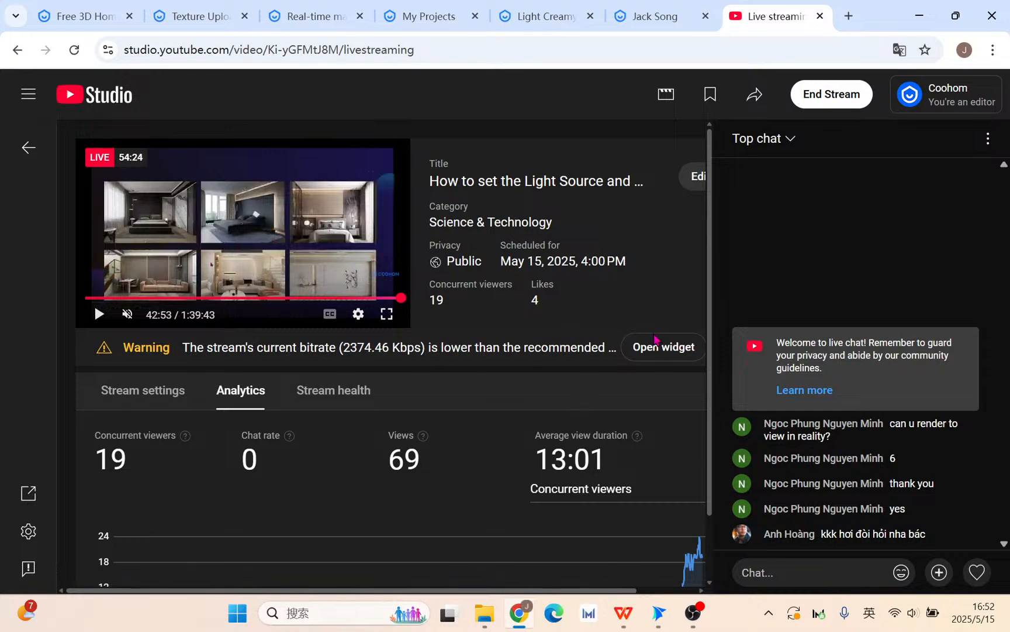
scroll(409, 526, down, 2)
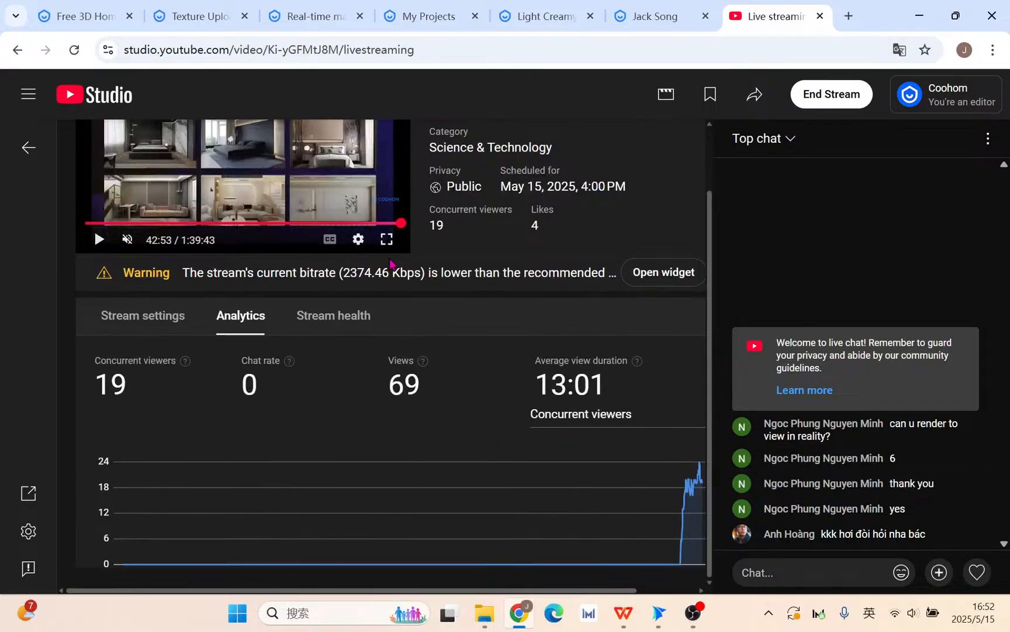
scroll(445, 293, up, 2)
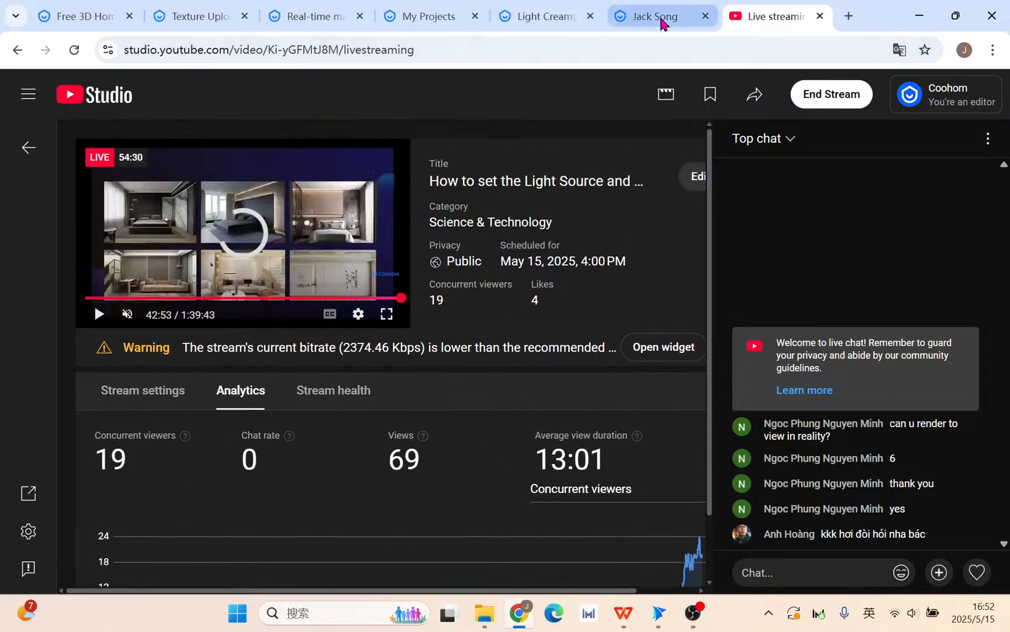
mouse_move(703, 621)
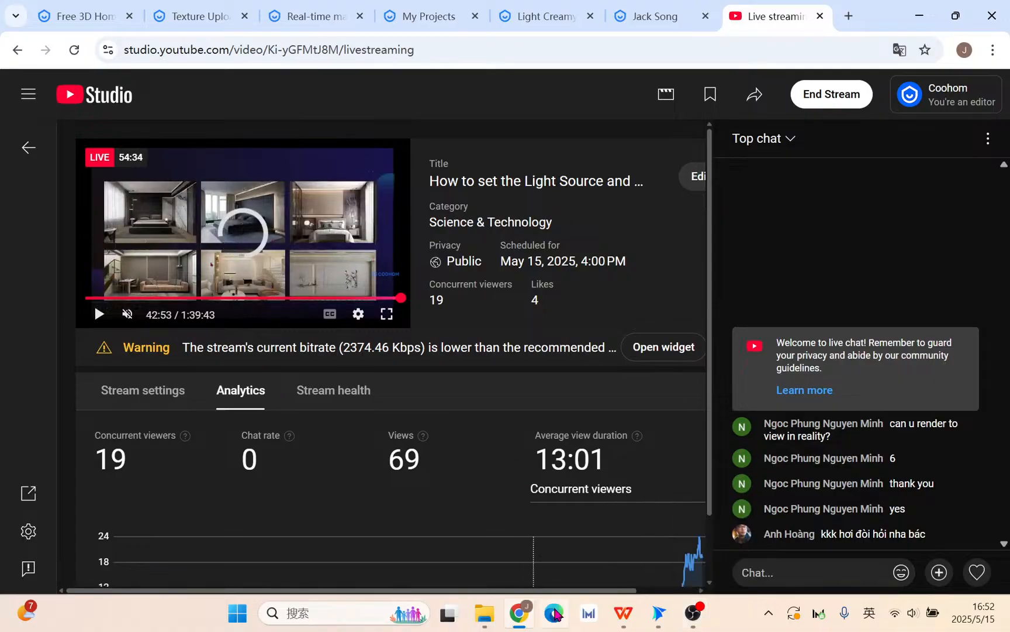
click(532, 618)
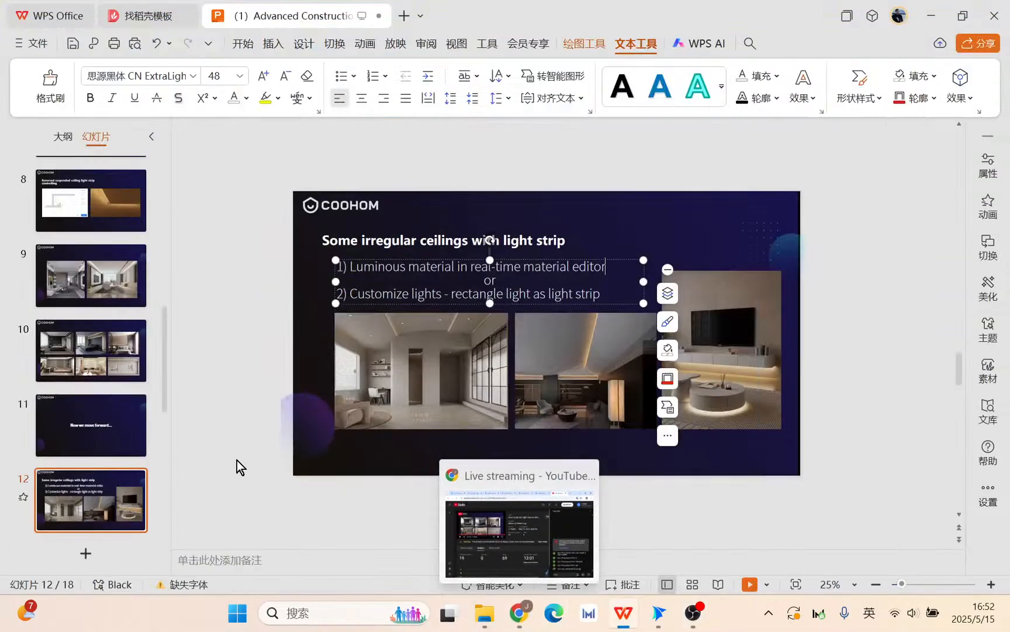
click(520, 612)
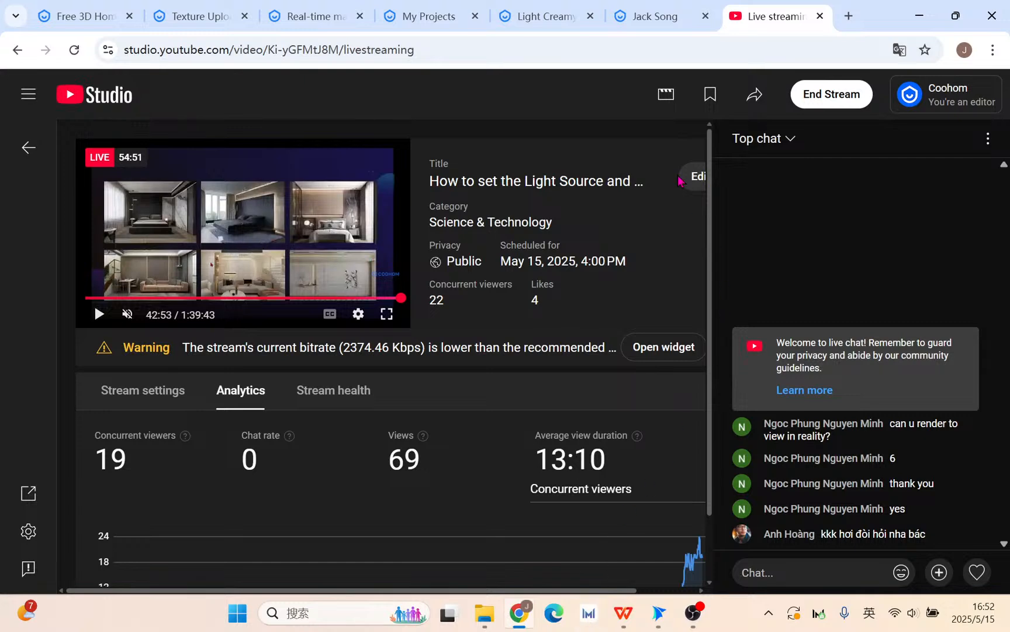
Step: Close the Light Creamy project's browser tab and return to the curved ceiling project
click(331, 23)
click(445, 16)
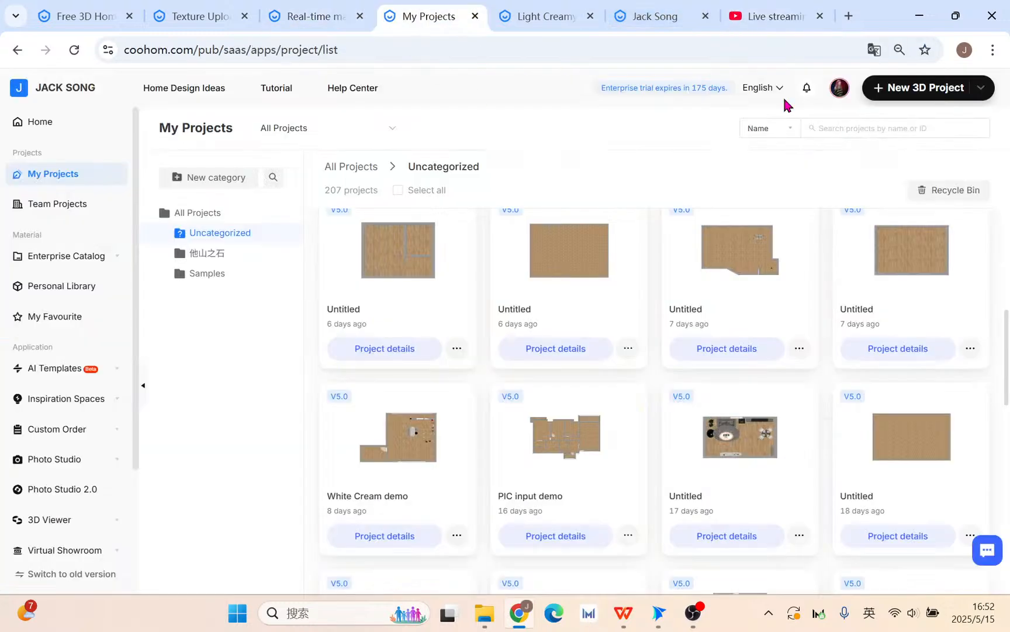
click(528, 17)
click(641, 21)
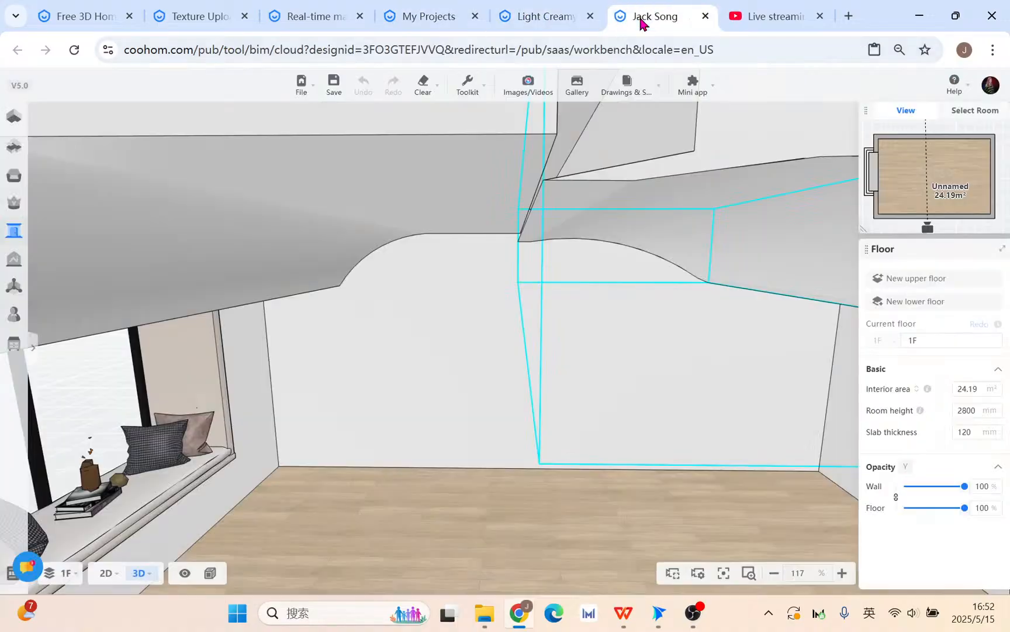
click(548, 18)
click(590, 16)
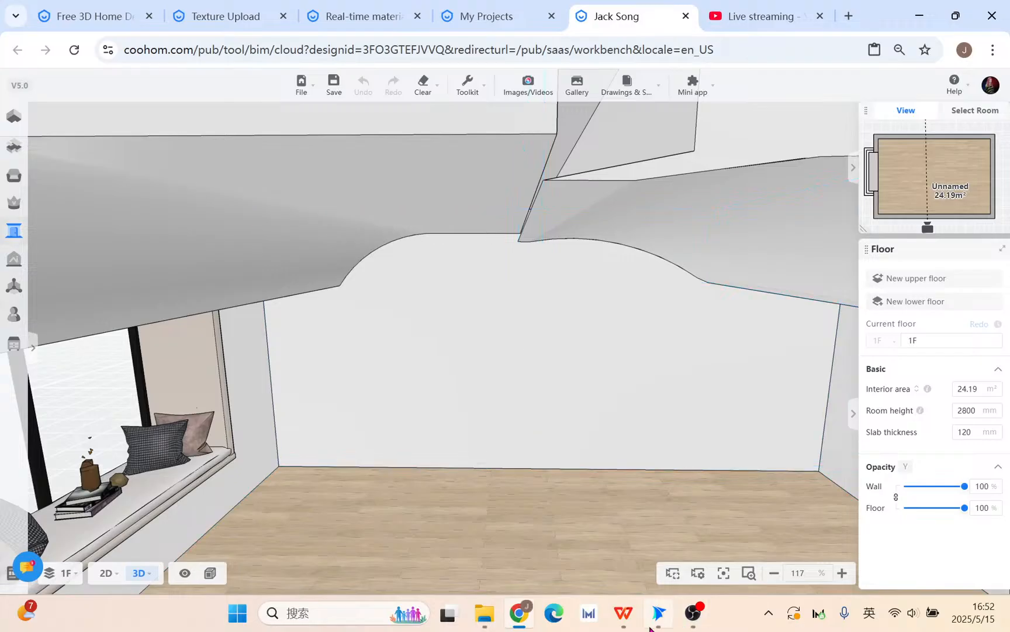
Step: Check the broadcast status in OBS and the viewers' chat replies in YouTube Studio
click(623, 624)
click(692, 624)
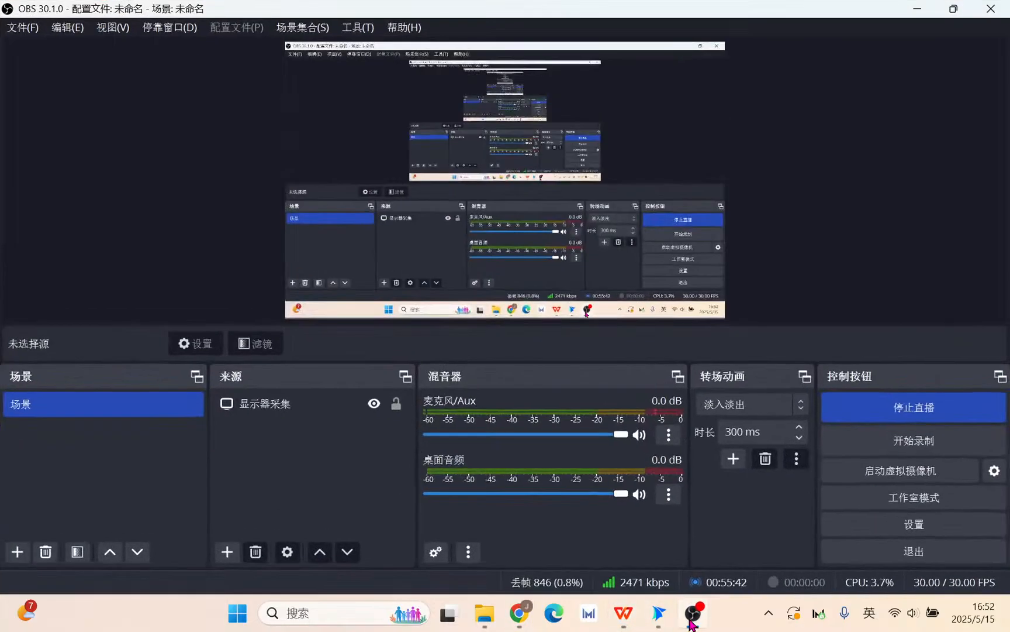
click(692, 624)
click(520, 613)
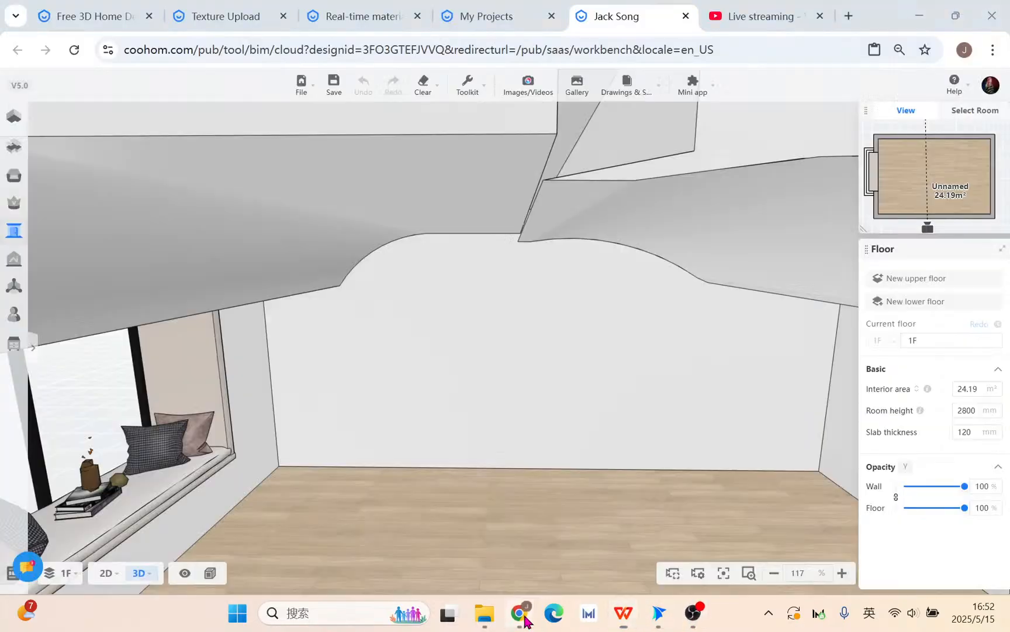
click(770, 12)
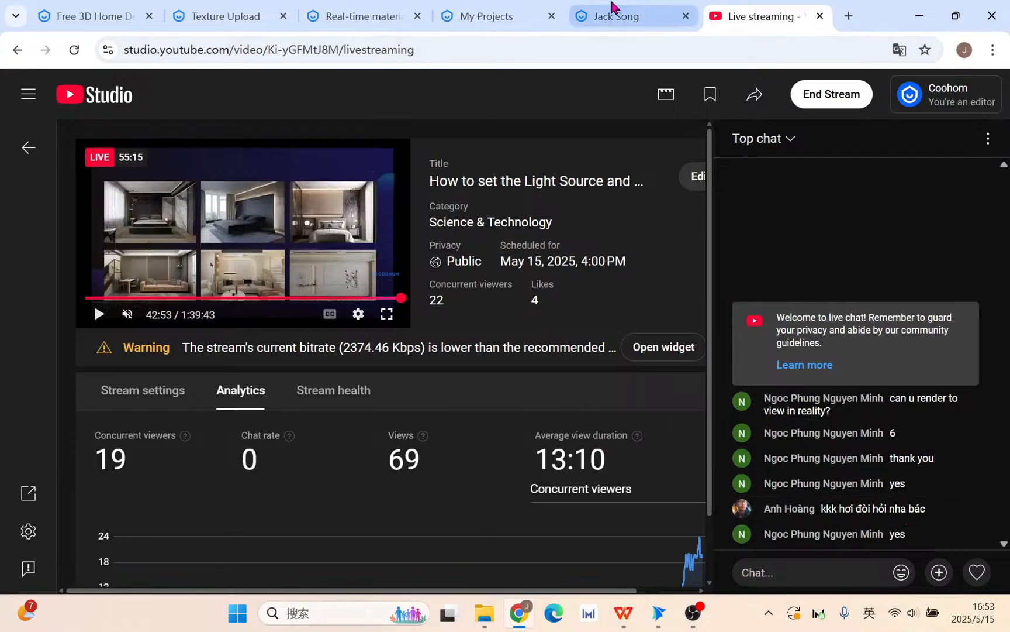
Step: Switch to the WPS presentation and play the slides from slide 13, Tile with LED strip
click(624, 613)
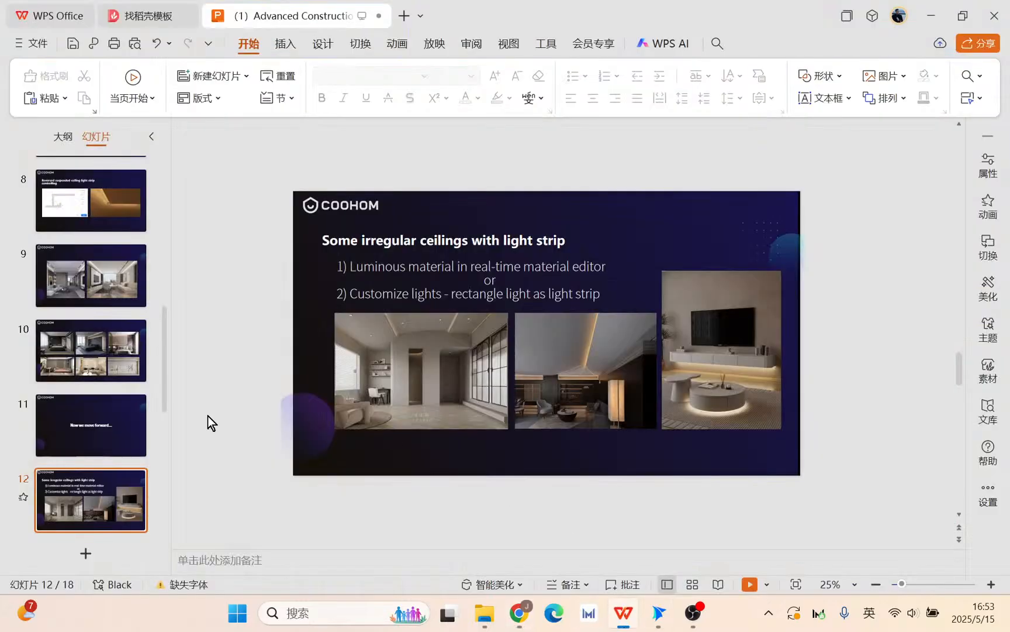
scroll(101, 467, down, 1)
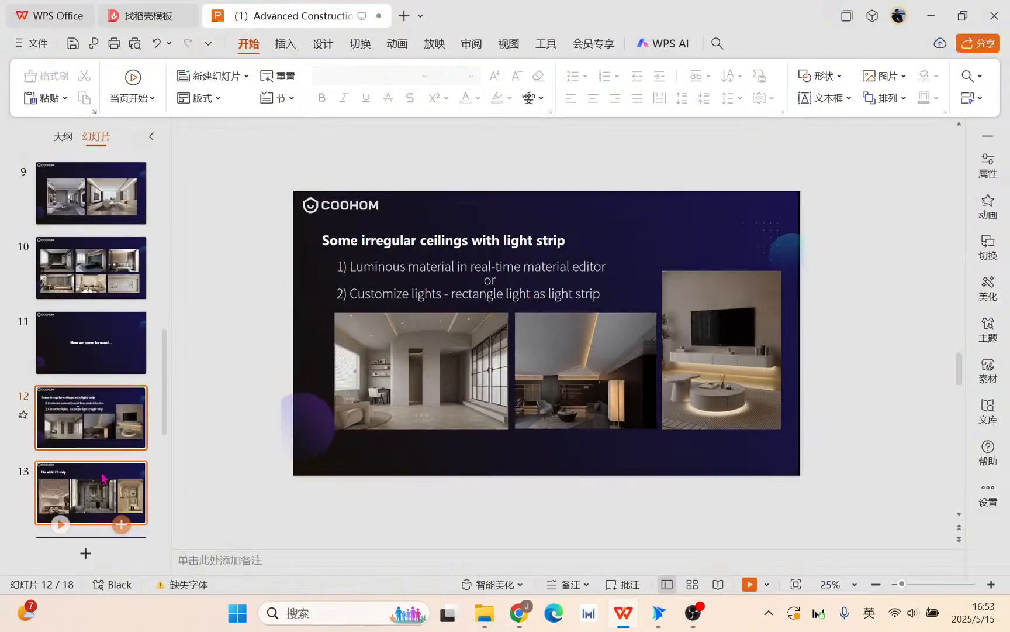
click(60, 522)
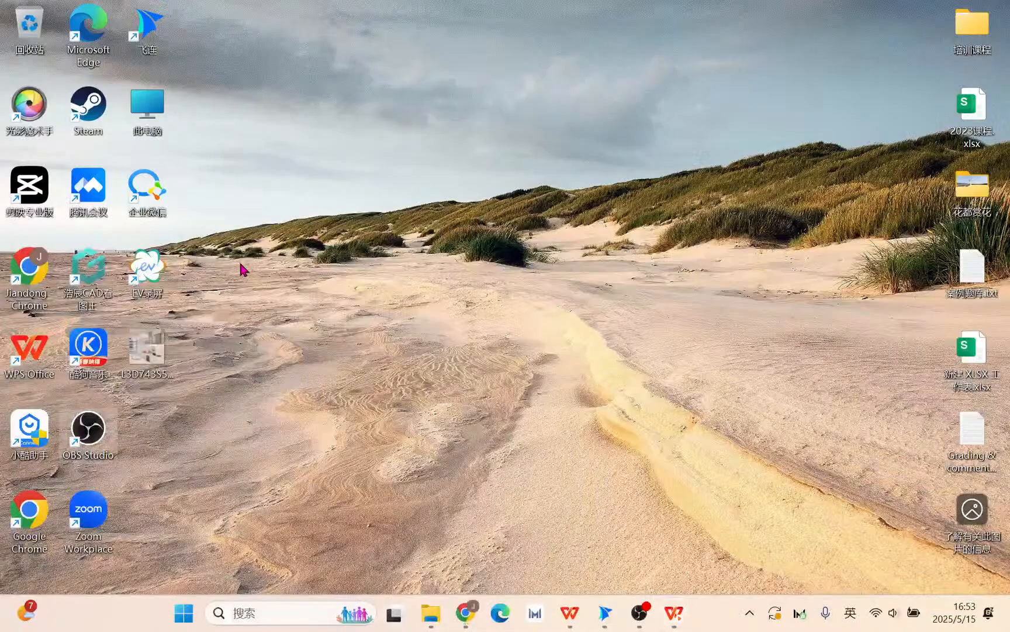
Step: Check the viewers' chat in YouTube Studio, return to the Tile with LED strip slide and end the slide show
click(466, 613)
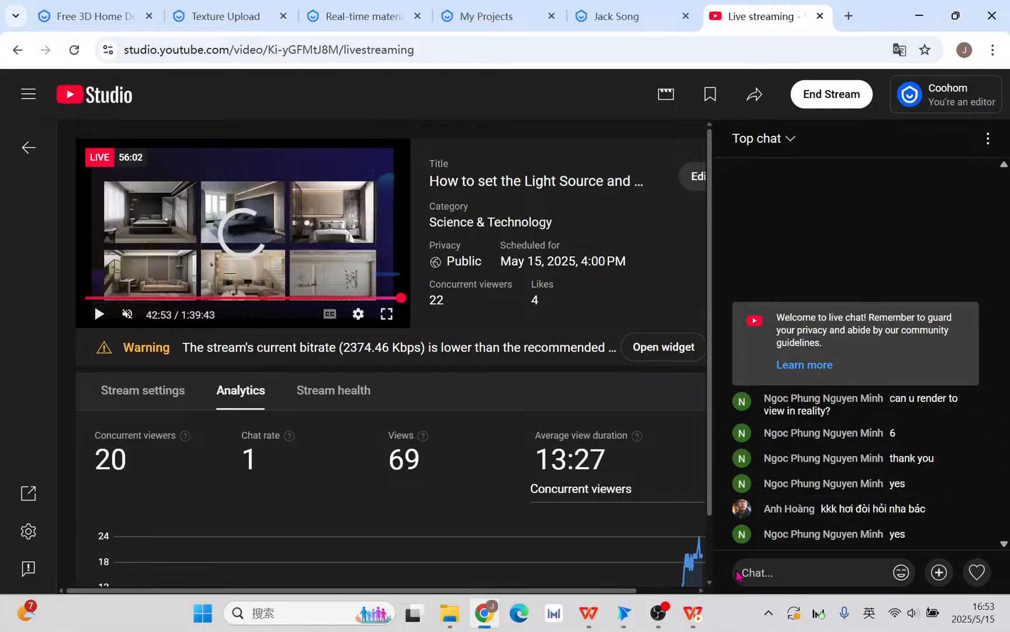
click(697, 614)
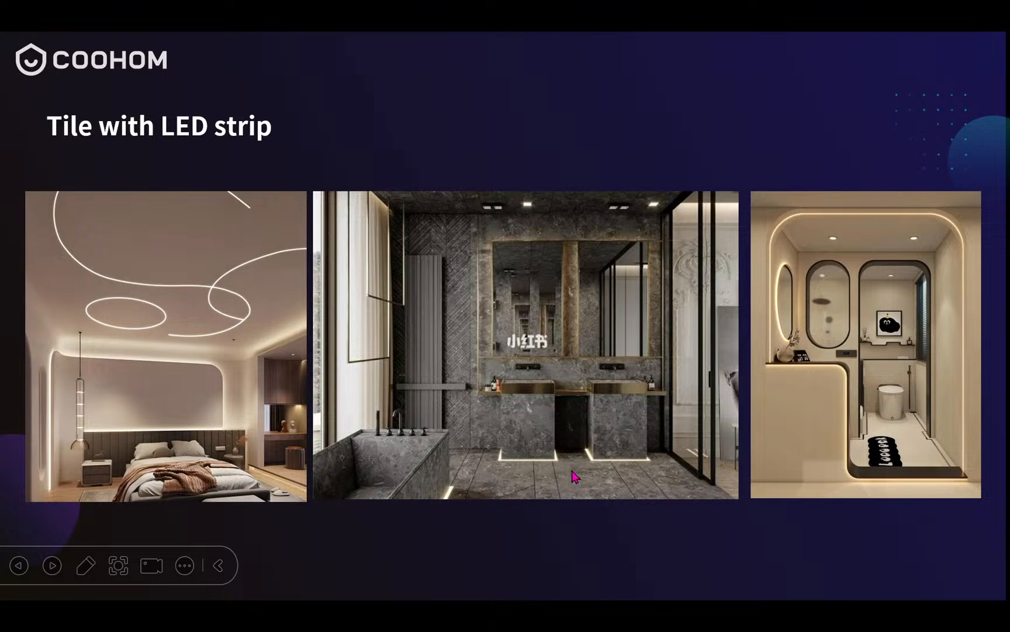
key(Escape)
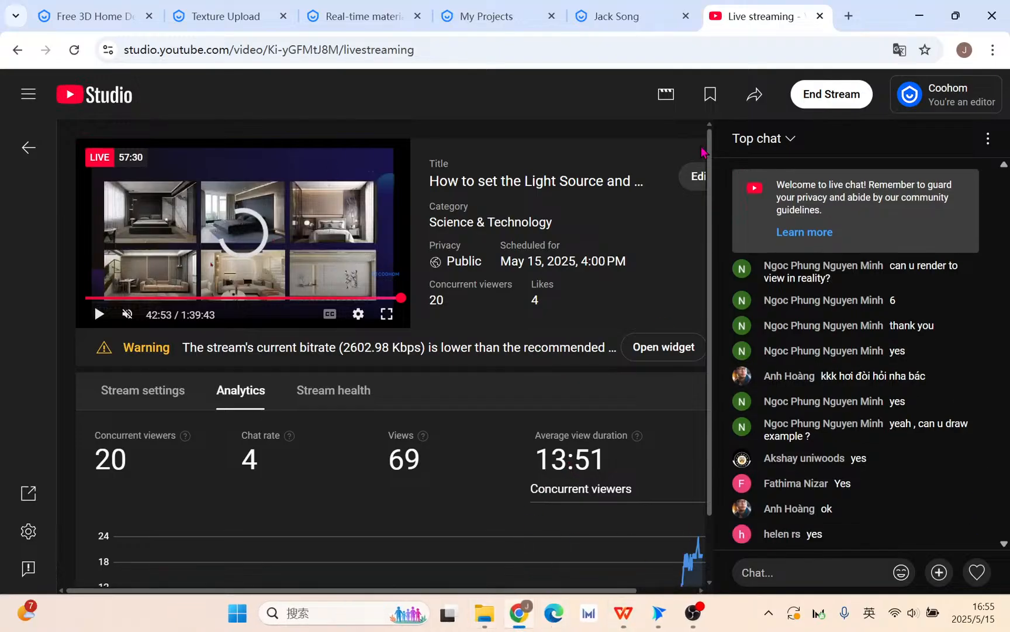
Step: Close the Real-time Material Editor's browser tab without saving its changes
click(377, 16)
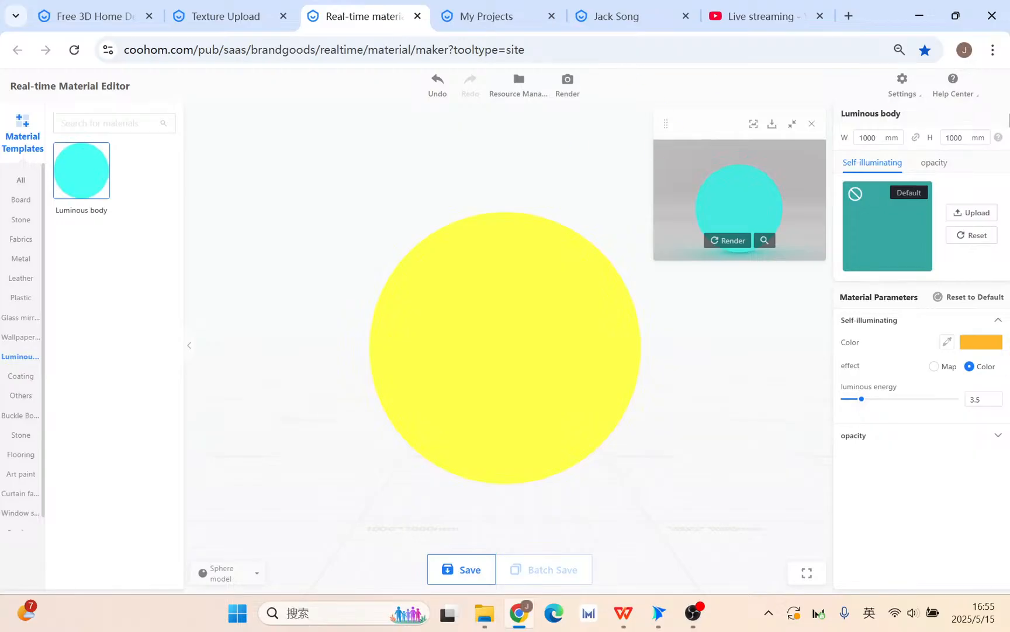
click(417, 17)
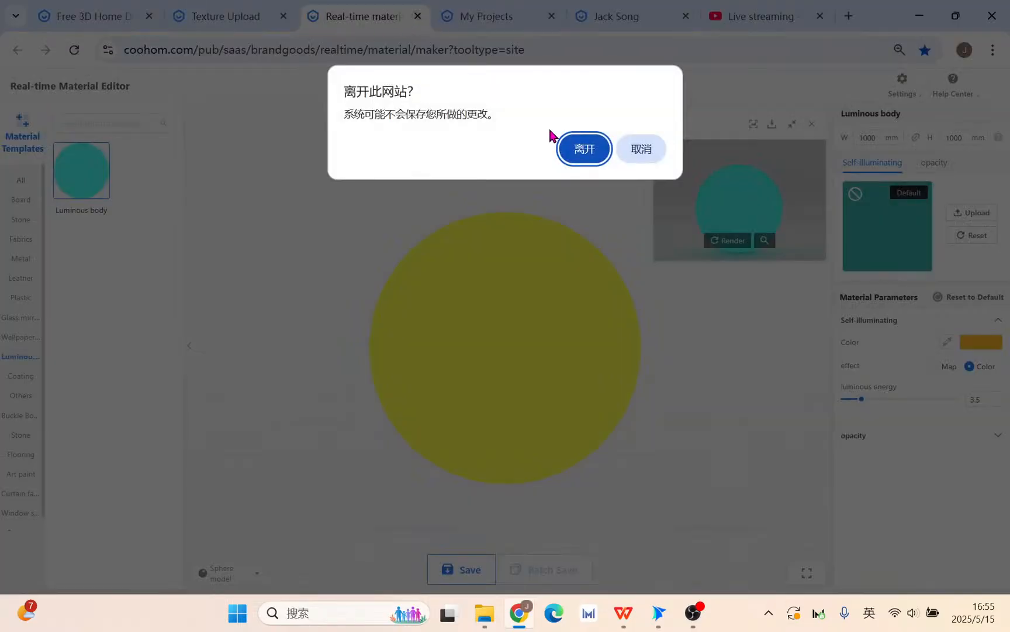
click(582, 149)
Step: Return to the curved ceiling project and clear everything from its canvas
click(566, 20)
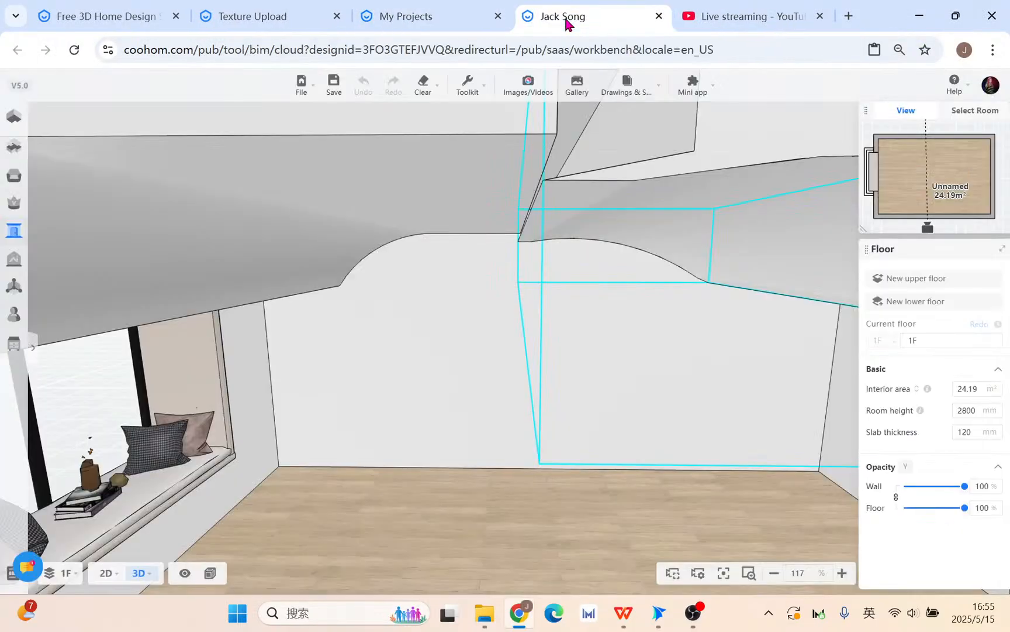
click(422, 83)
click(422, 110)
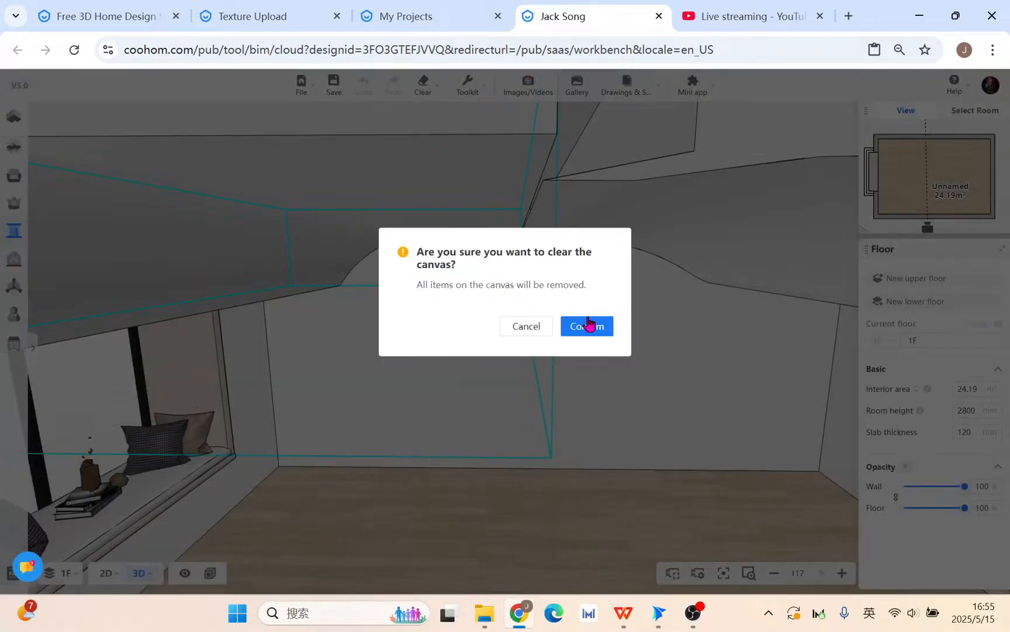
click(588, 326)
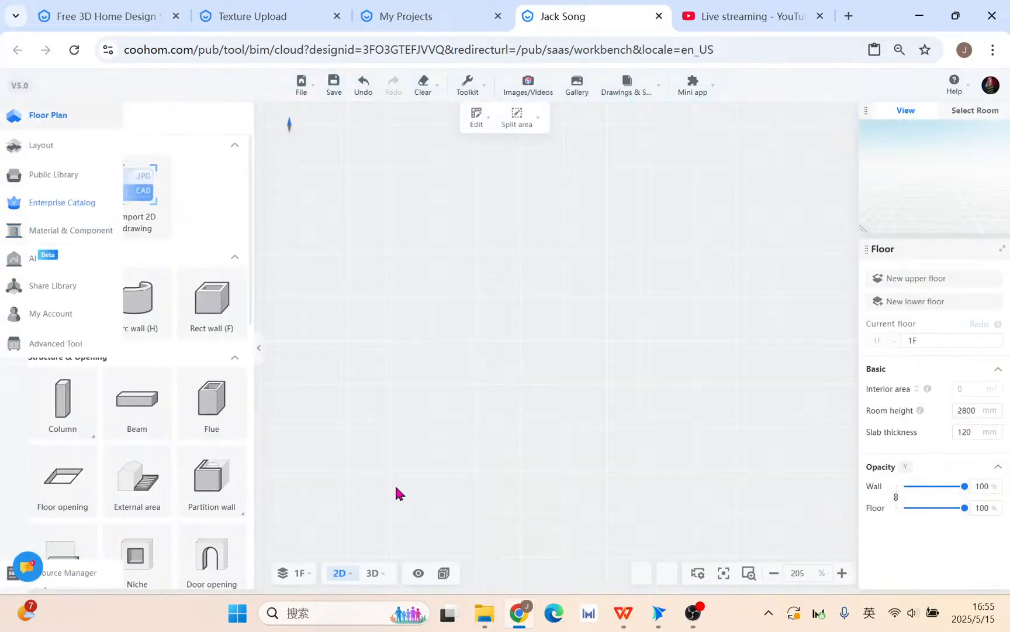
Step: Draw a rectangular room about 10490 by 8950 mm inside with the Rect wall tool
click(218, 319)
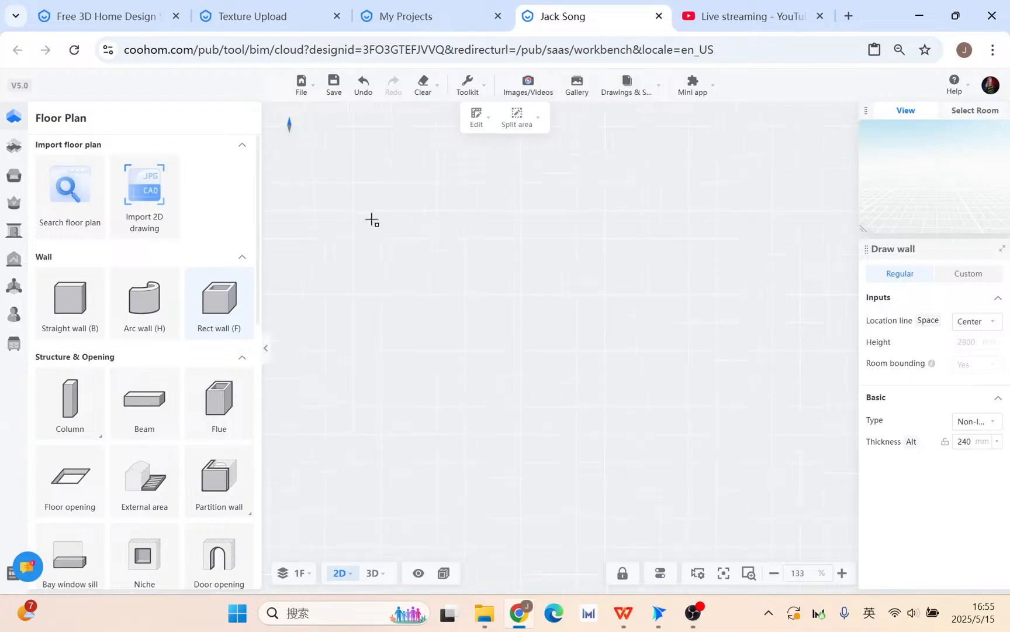
click(348, 207)
click(642, 459)
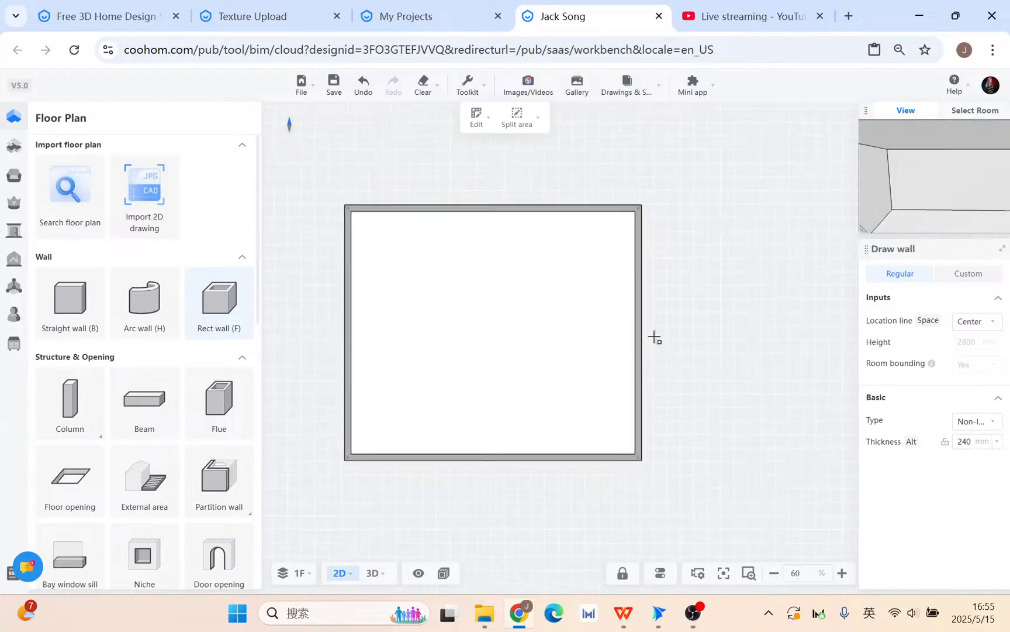
Step: Show the new room in 3D and open its floor in the Floor Editor
click(375, 573)
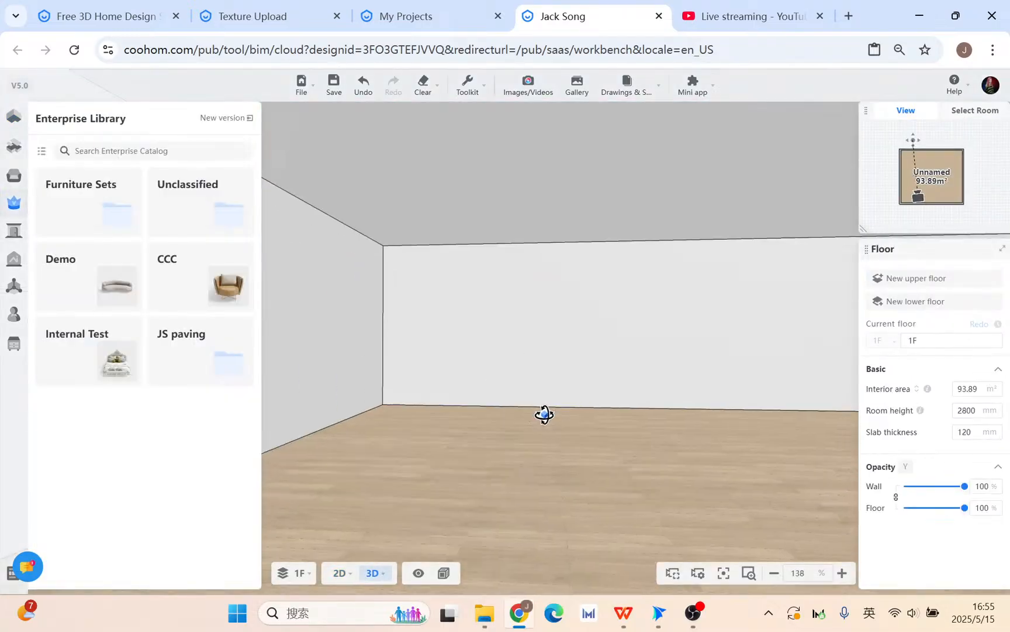
click(513, 221)
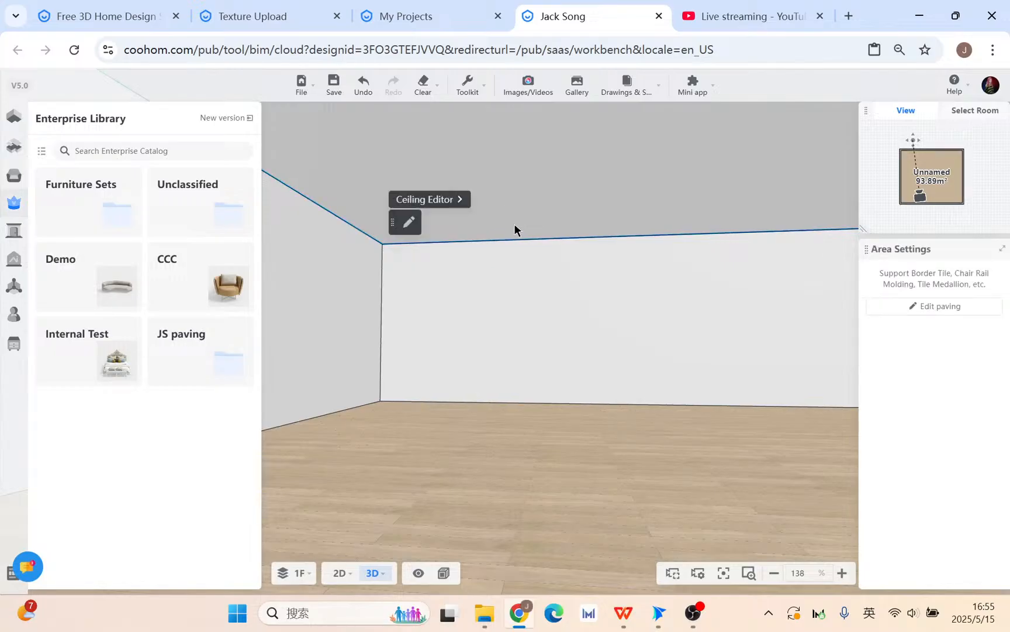
drag(559, 358, 560, 392)
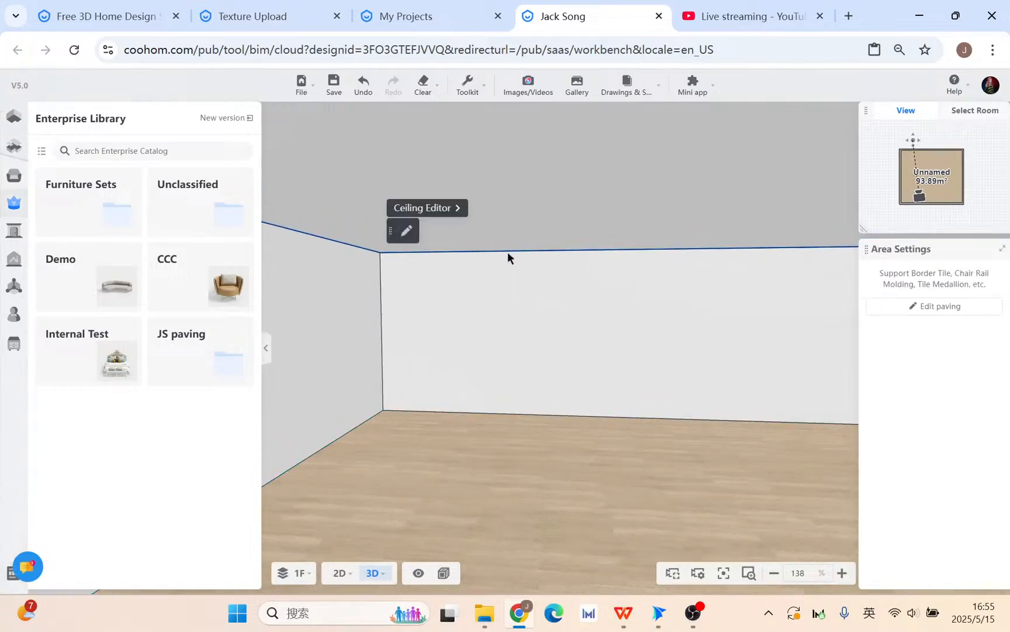
drag(640, 334, 537, 462)
click(536, 463)
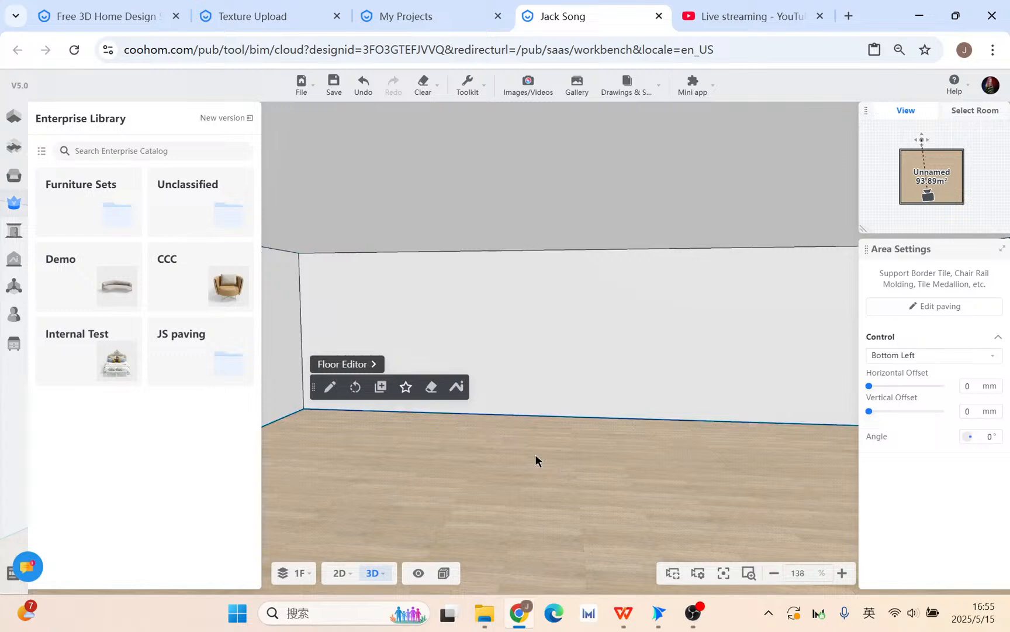
click(359, 369)
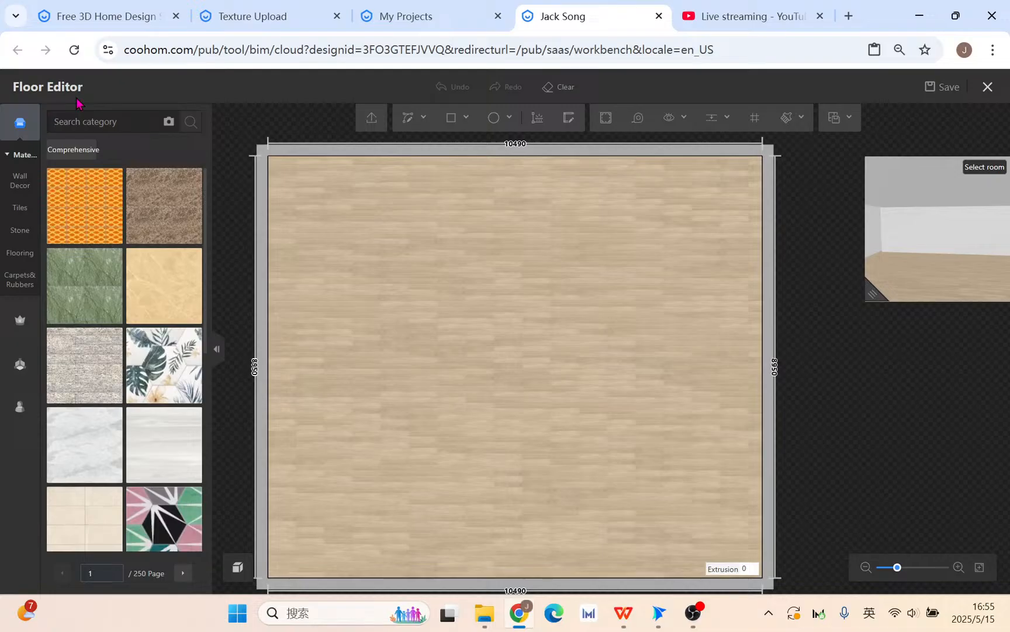
Step: Start a linear light on the floor's upper edge and draw its first segment 400 mm straight into the room
click(539, 120)
scroll(503, 181, up, 1)
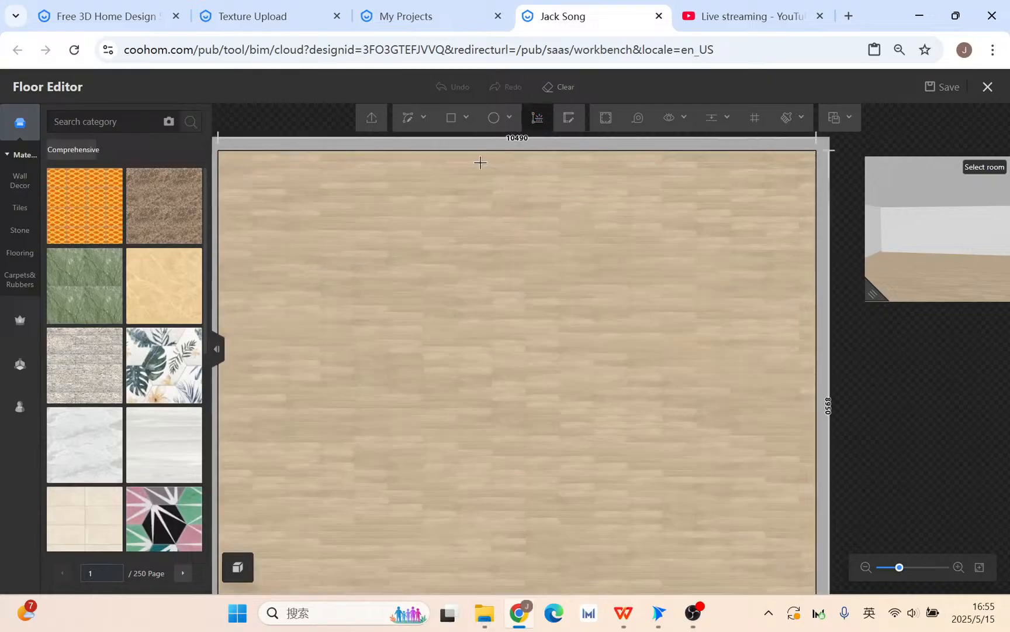
click(421, 151)
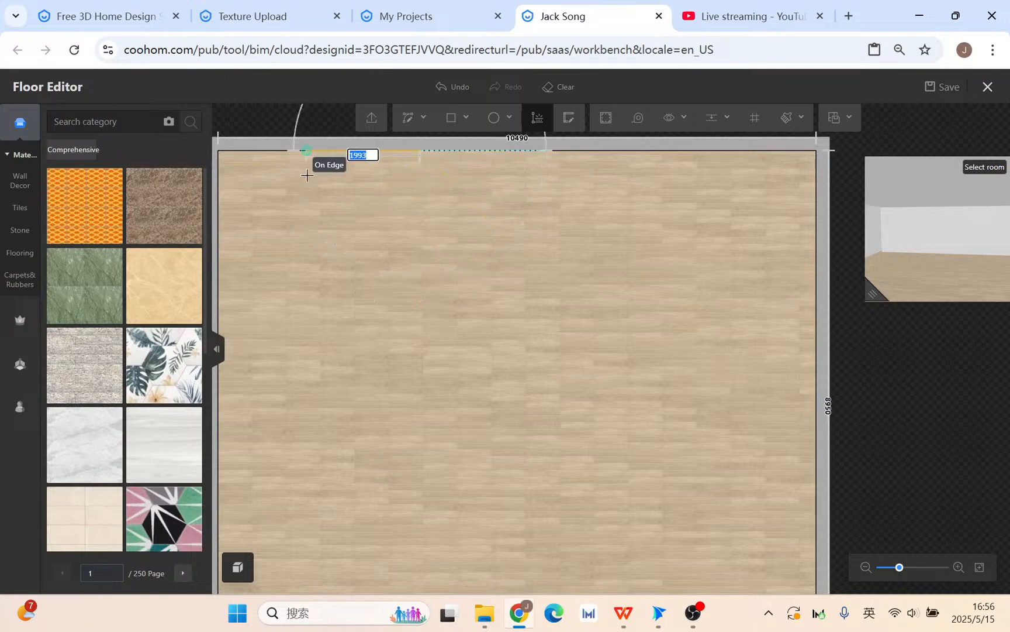
click(557, 188)
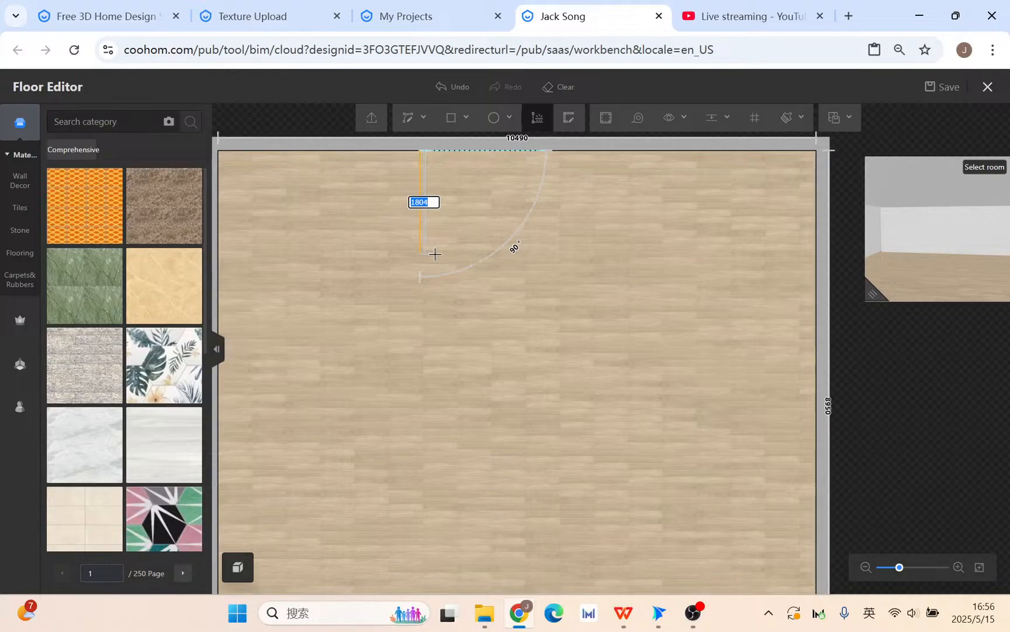
text(400)
key(Return)
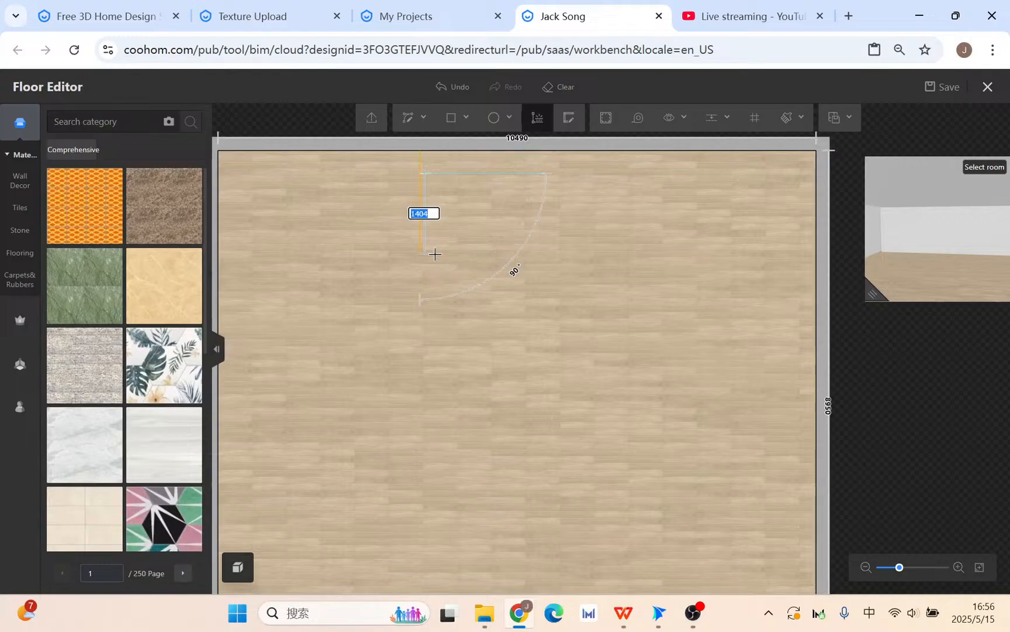
Step: Continue the linear light 400 mm parallel to the wall and finish it straight back at the floor's upper edge
scroll(472, 169, up, 1)
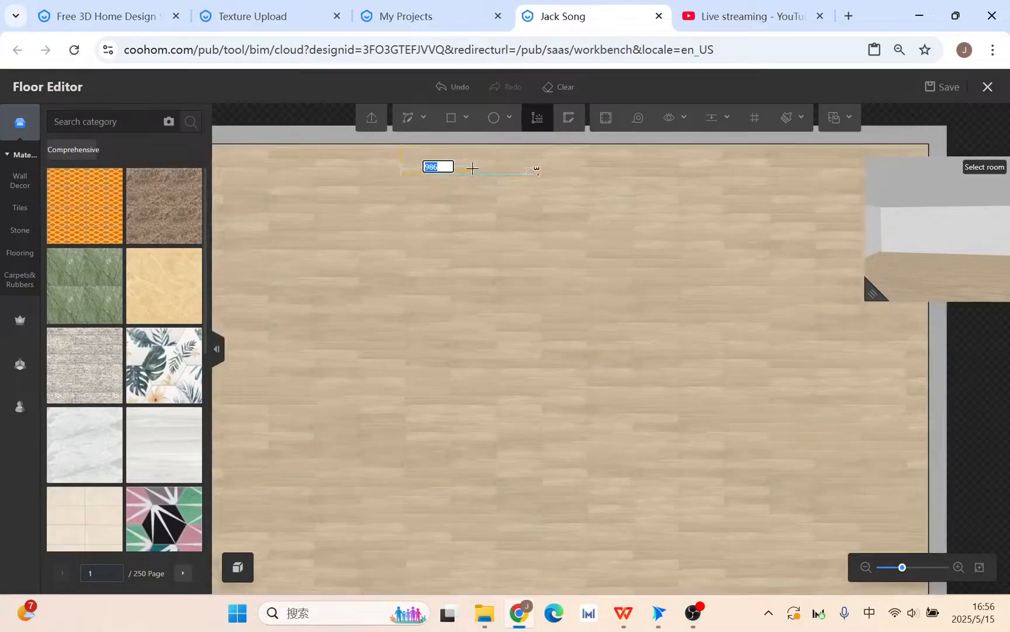
scroll(472, 169, up, 2)
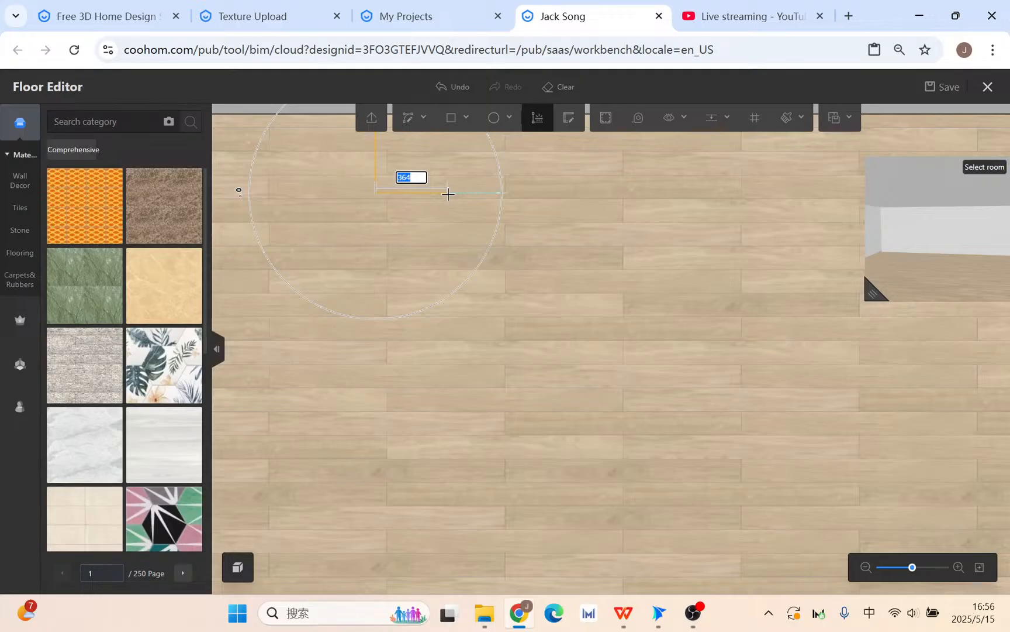
key(Return)
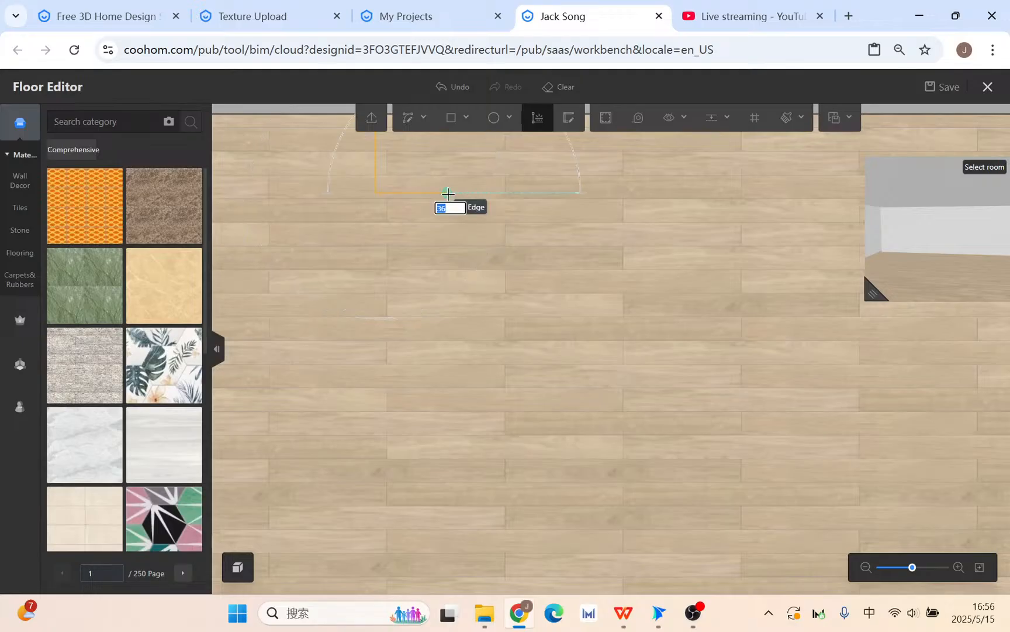
middle_drag(520, 158, 516, 231)
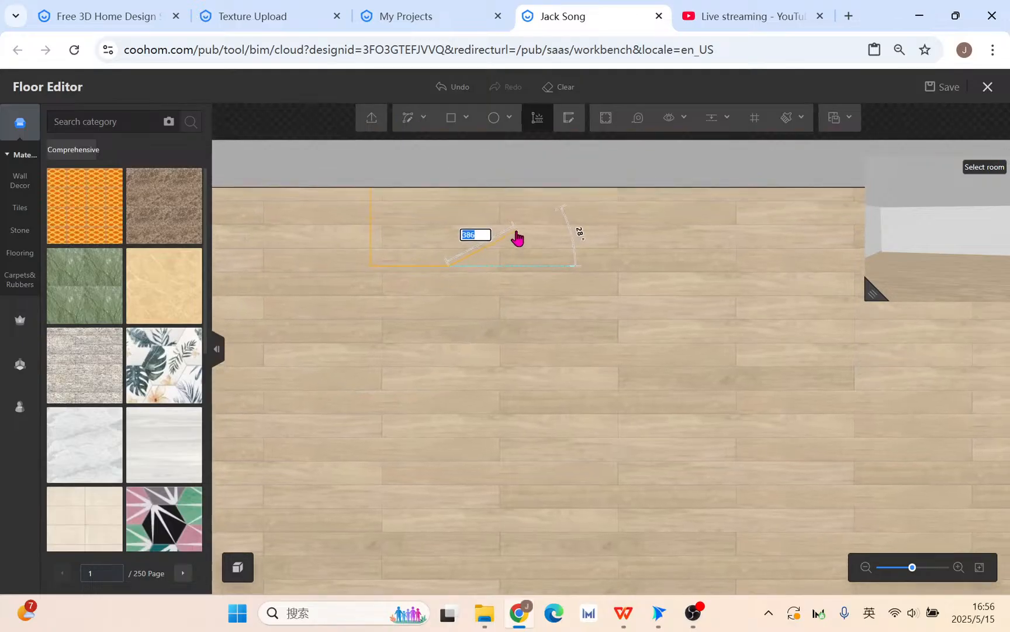
click(449, 188)
key(Escape)
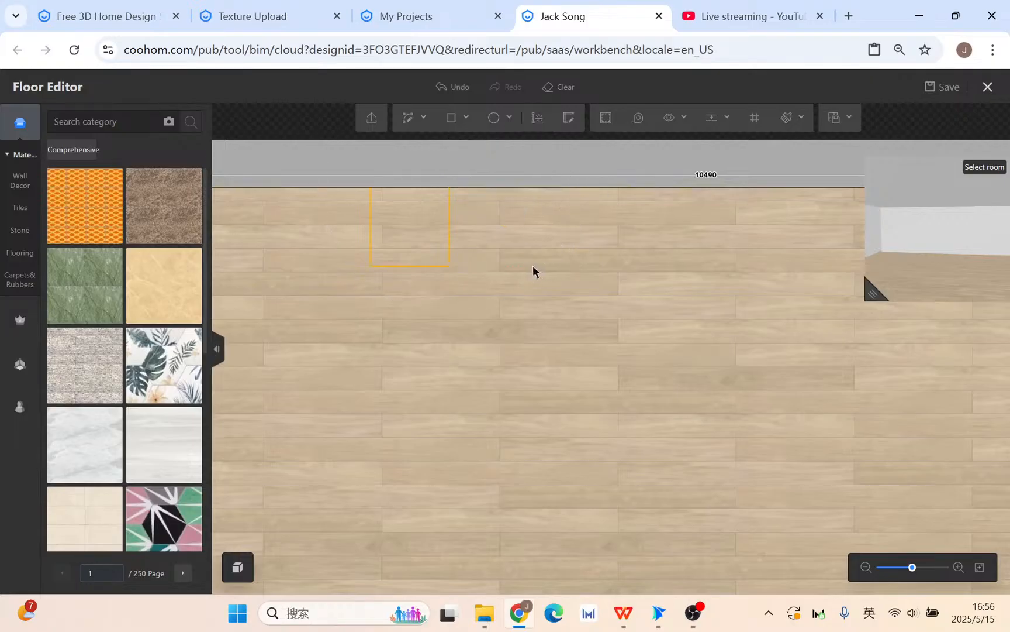
Step: Enlarge the 3D preview and set the U-shaped linear light to Embedded, color #FFCE87 and width 15 mm
click(372, 218)
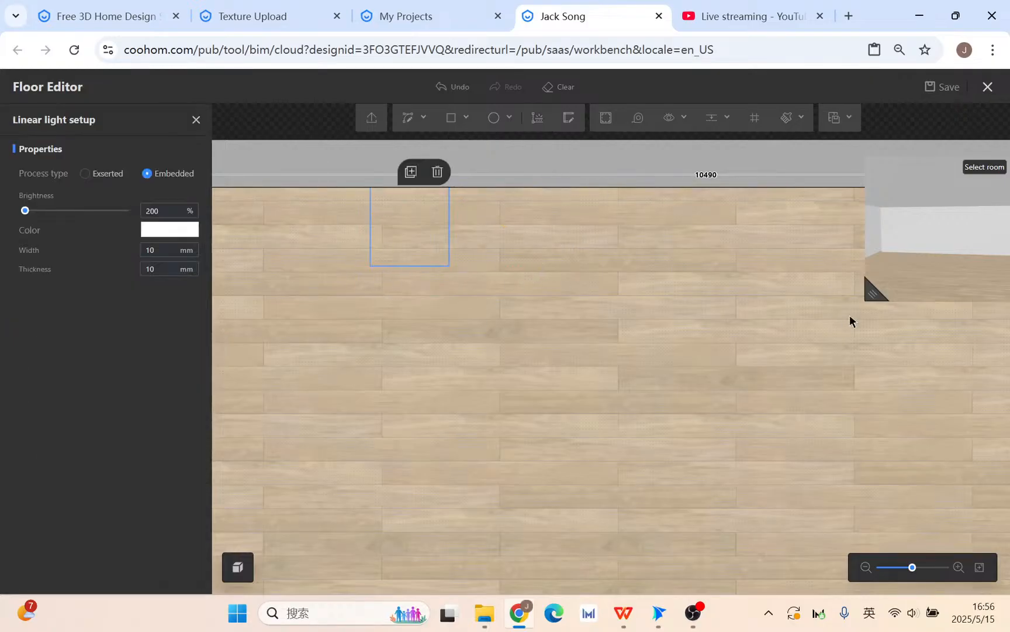
drag(873, 294, 575, 455)
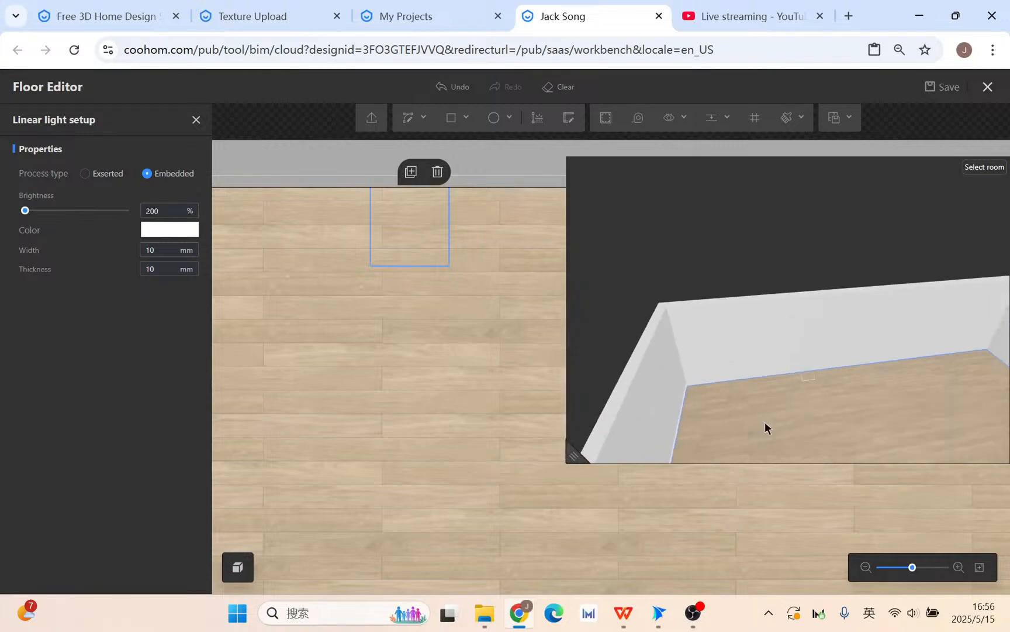
scroll(831, 384, up, 4)
right_drag(832, 384, 827, 332)
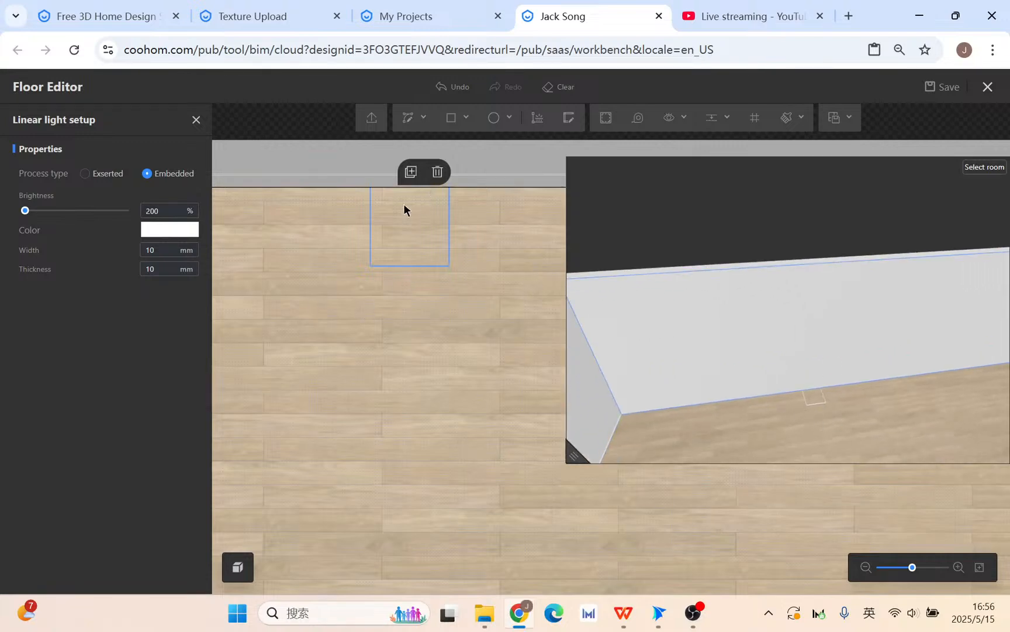
click(85, 174)
click(147, 174)
click(175, 231)
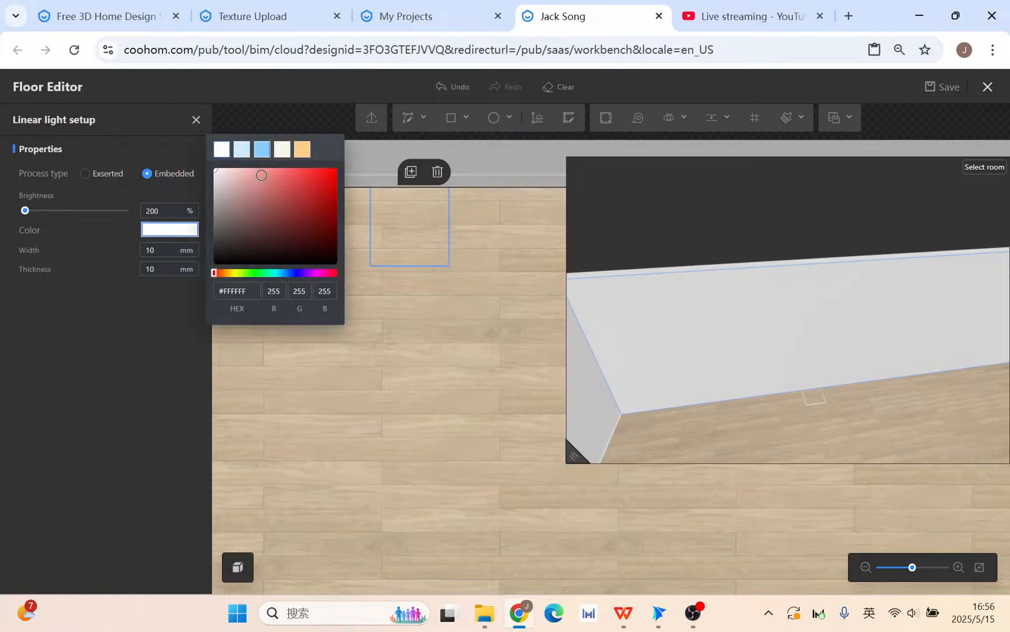
click(302, 150)
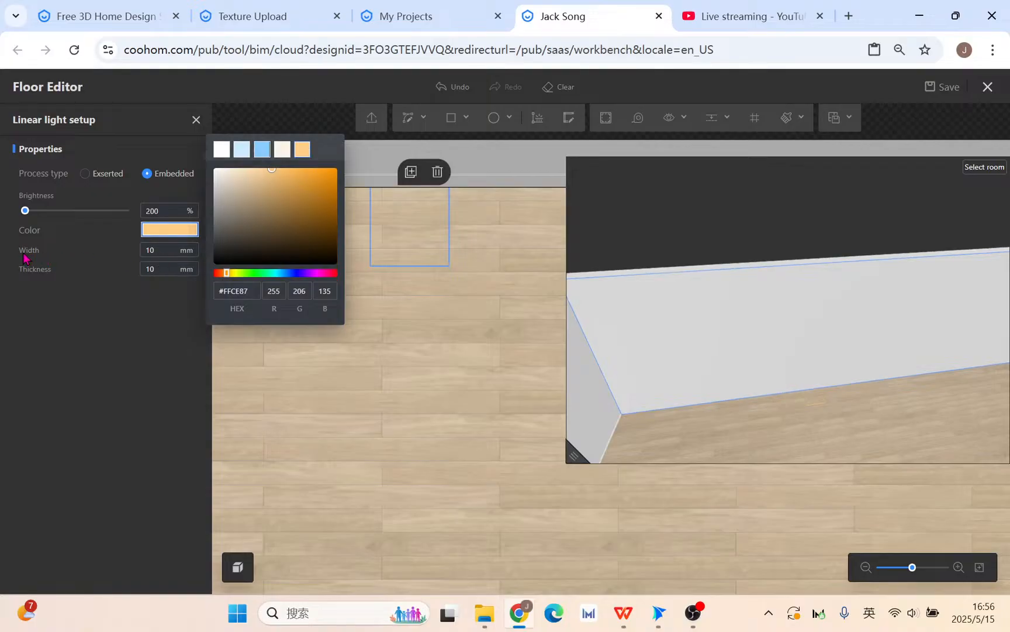
click(162, 250)
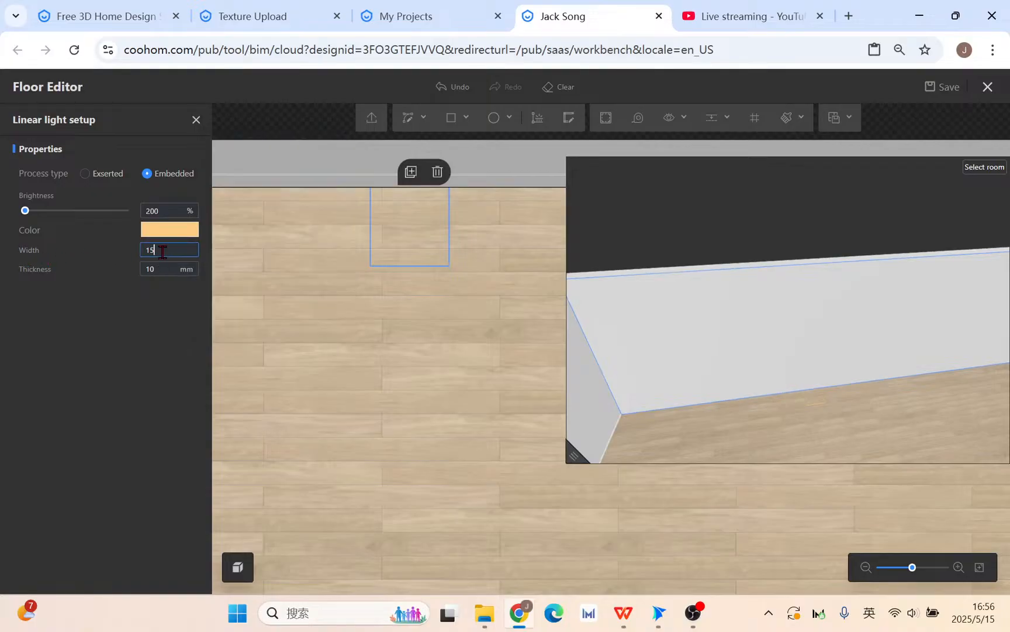
key(Return)
drag(630, 356, 809, 379)
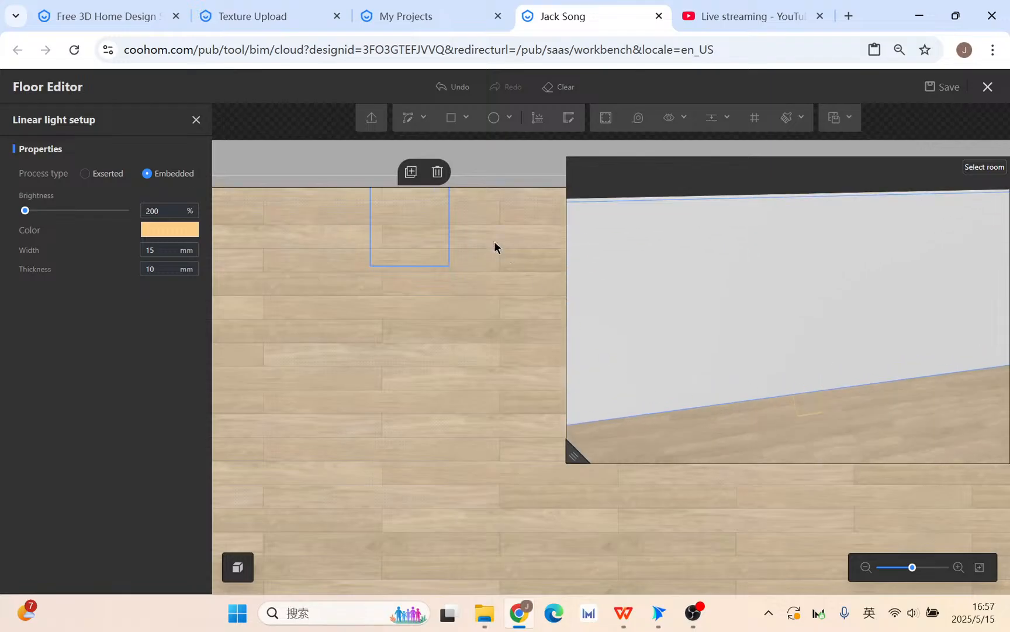
Step: Shrink the 3D preview and compare the floor light with the Tile with LED strip slide in WPS
click(410, 170)
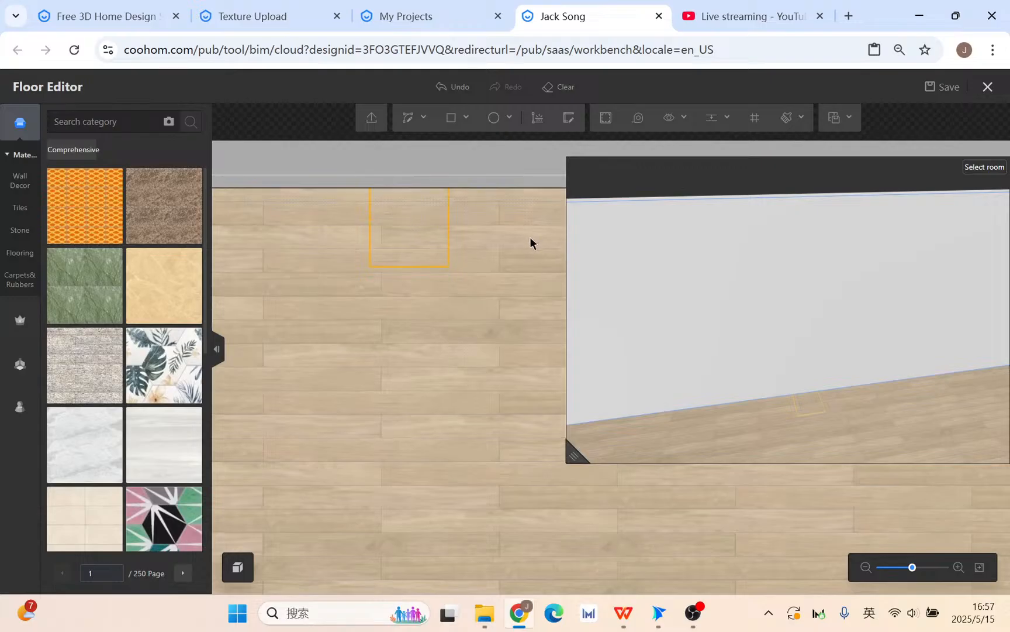
drag(600, 453, 709, 438)
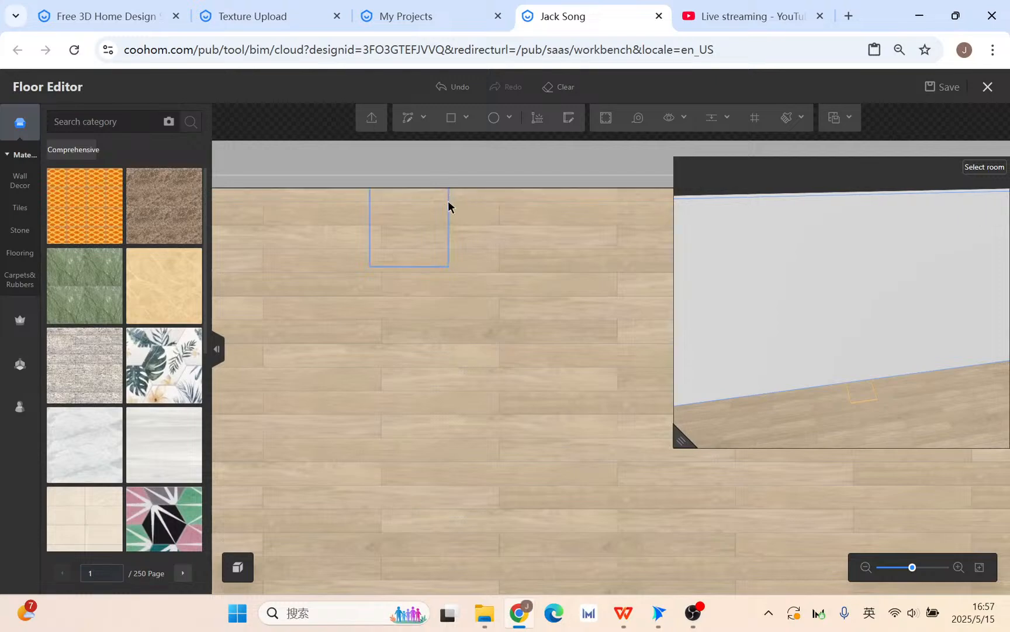
click(621, 625)
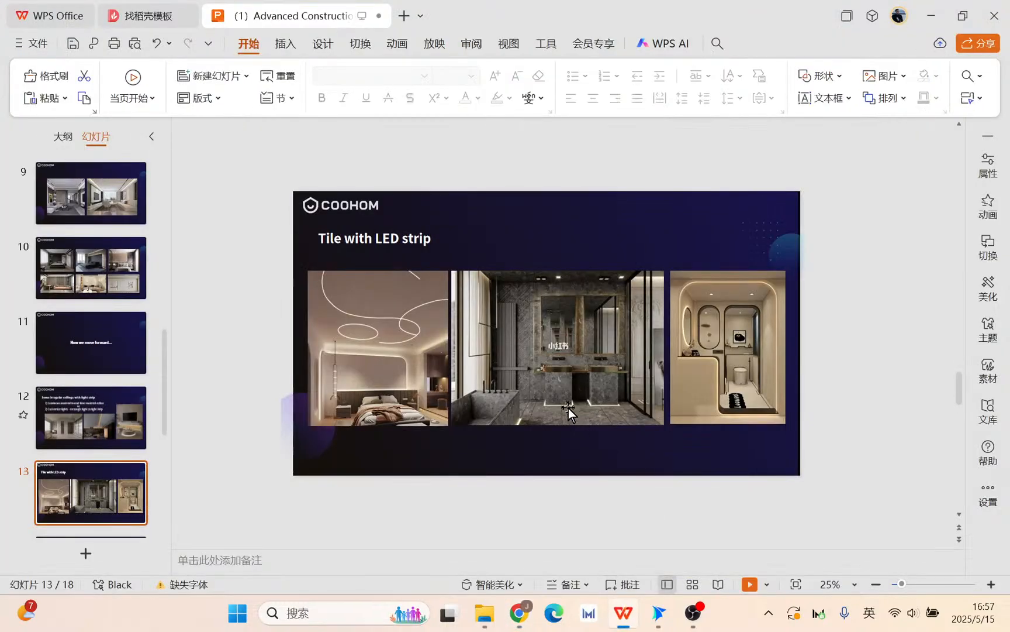
click(519, 612)
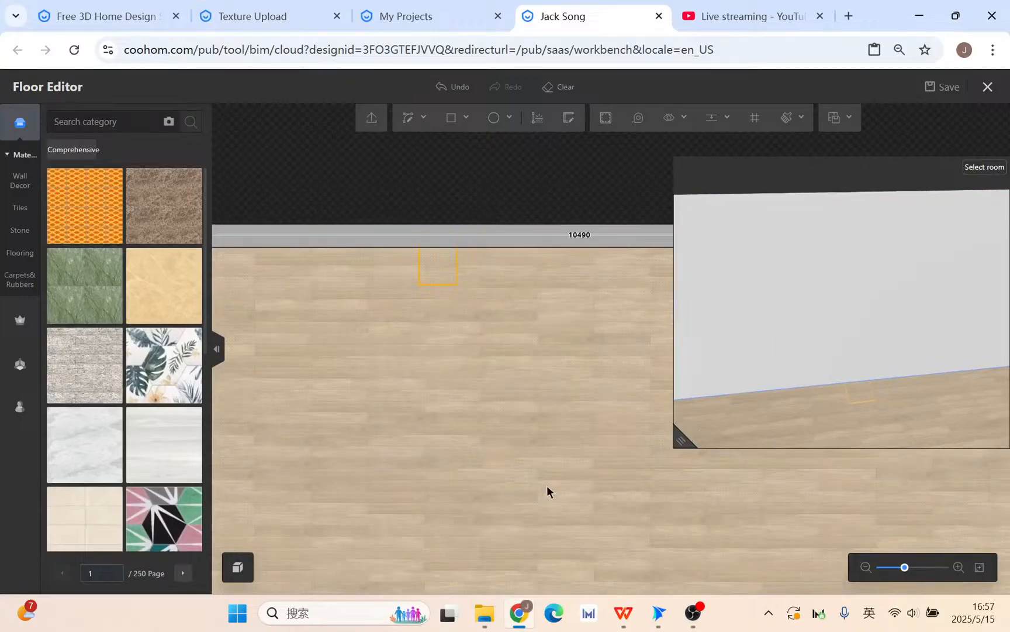
click(569, 118)
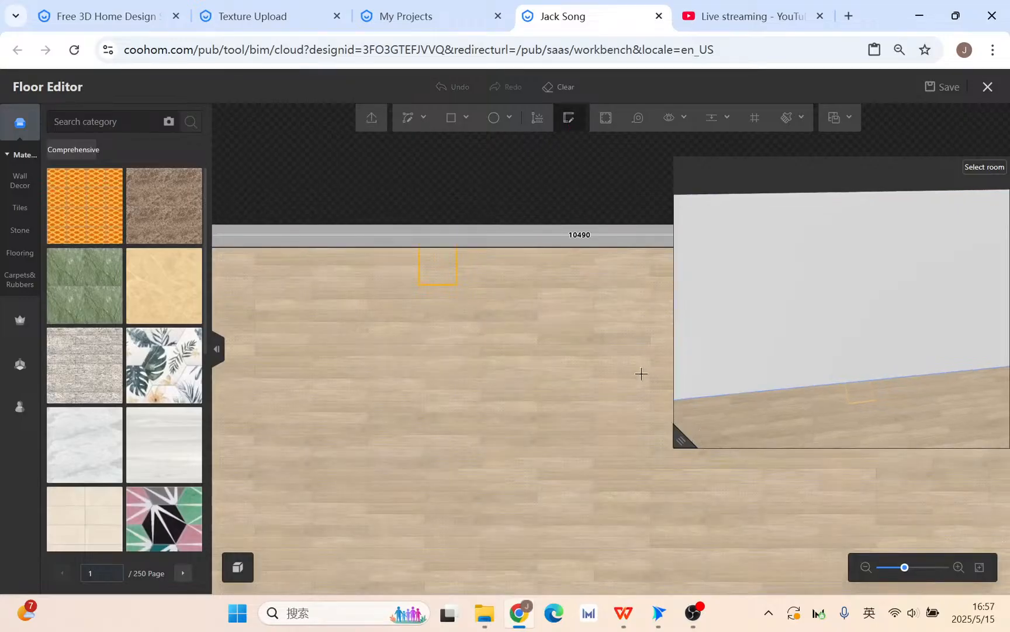
click(542, 294)
scroll(550, 437, up, 3)
key(Escape)
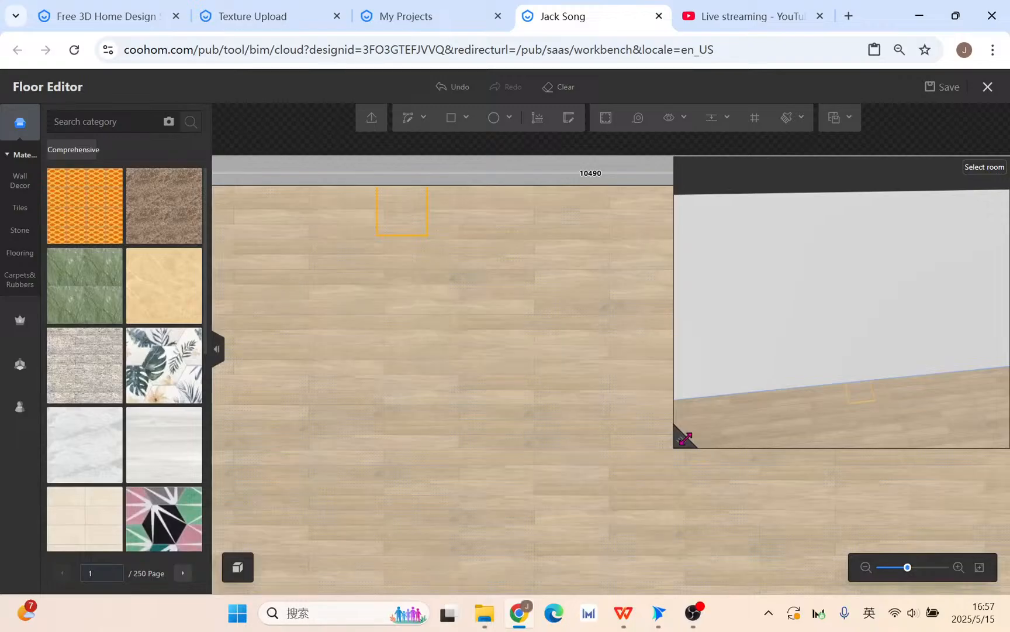
Step: Enlarge the 3D preview, turn its view towards the room's ceiling and open the ceiling for editing
drag(685, 437, 625, 496)
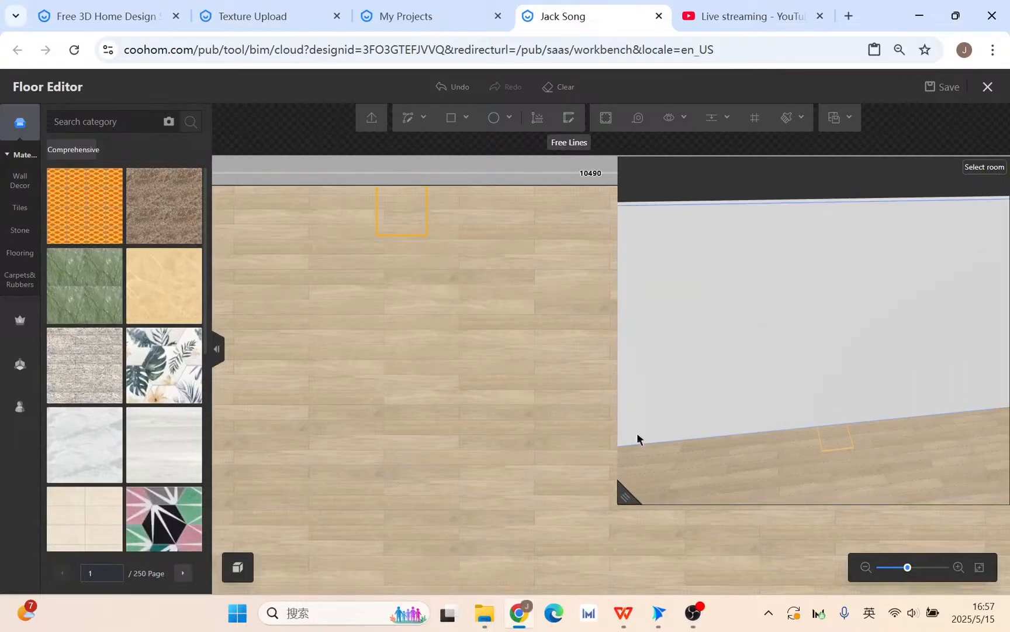
drag(638, 439, 667, 358)
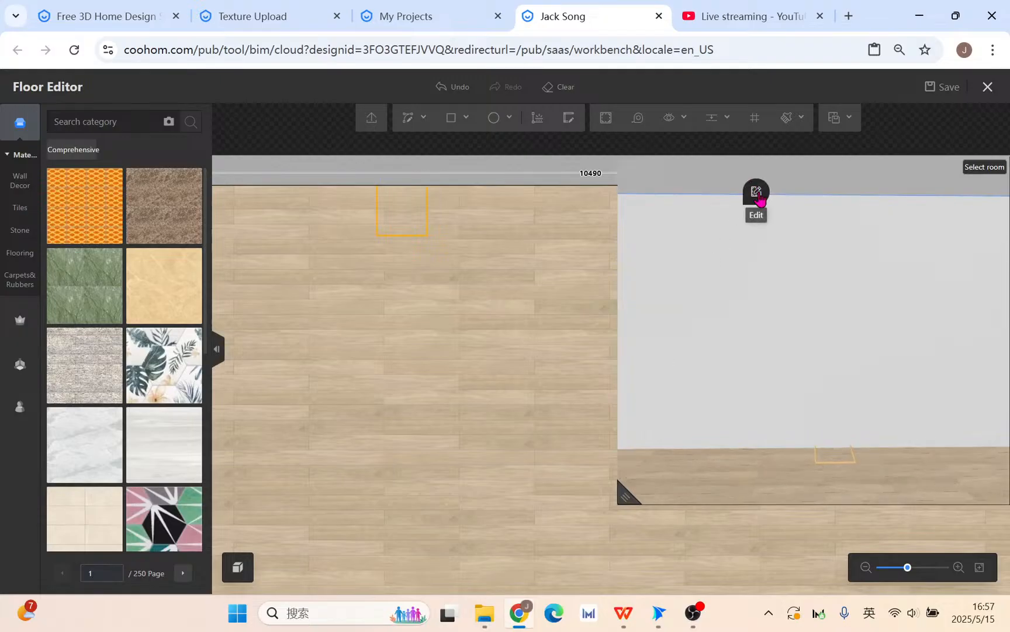
click(757, 189)
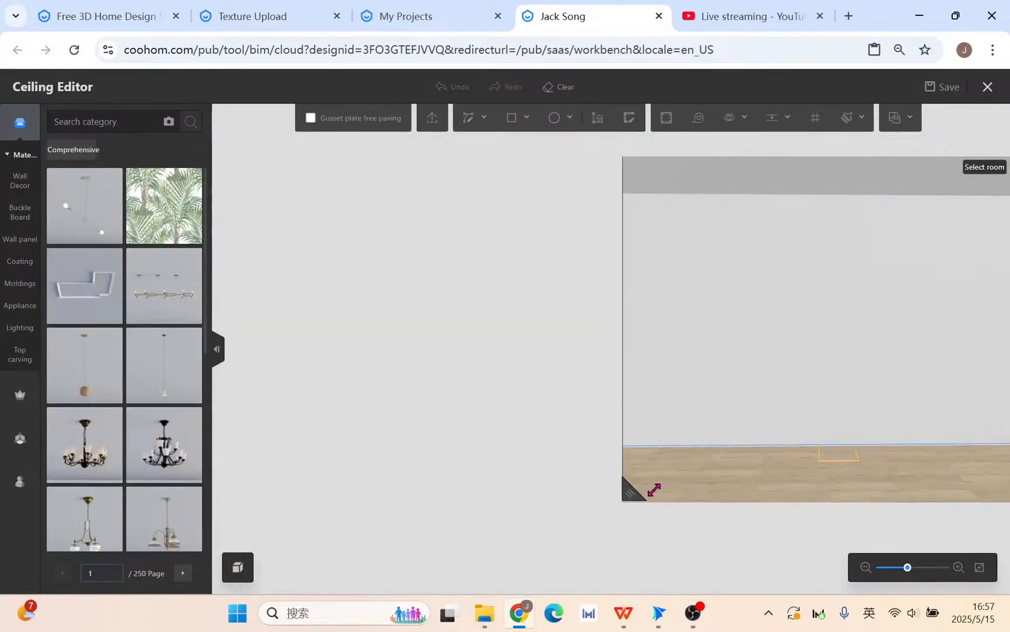
scroll(490, 262, up, 4)
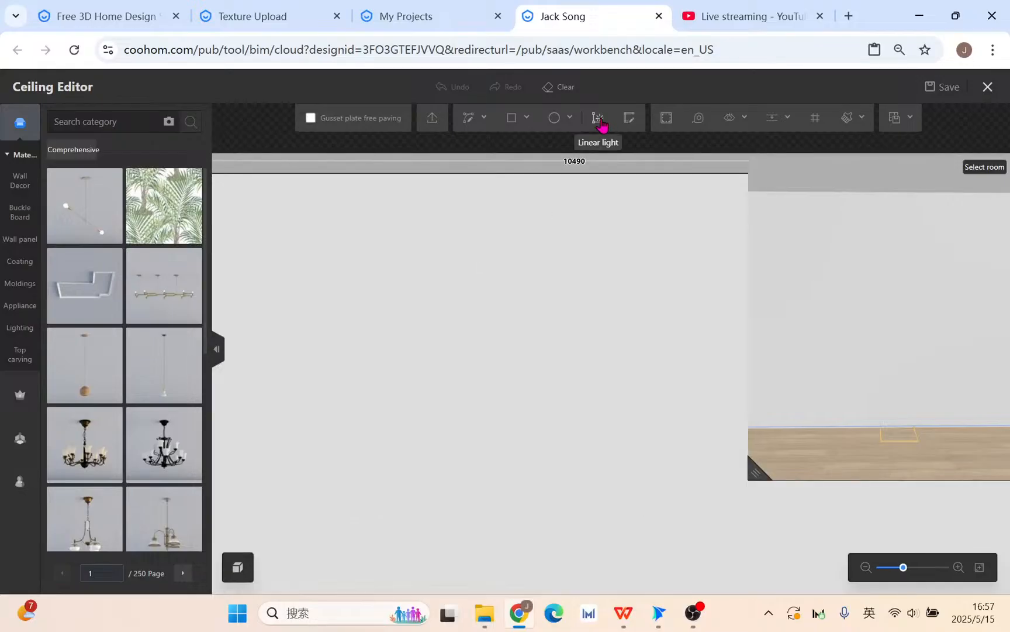
Step: Try a three-segment free line that starts and ends on the ceiling's upper edge, and discard it without a corner line
click(629, 119)
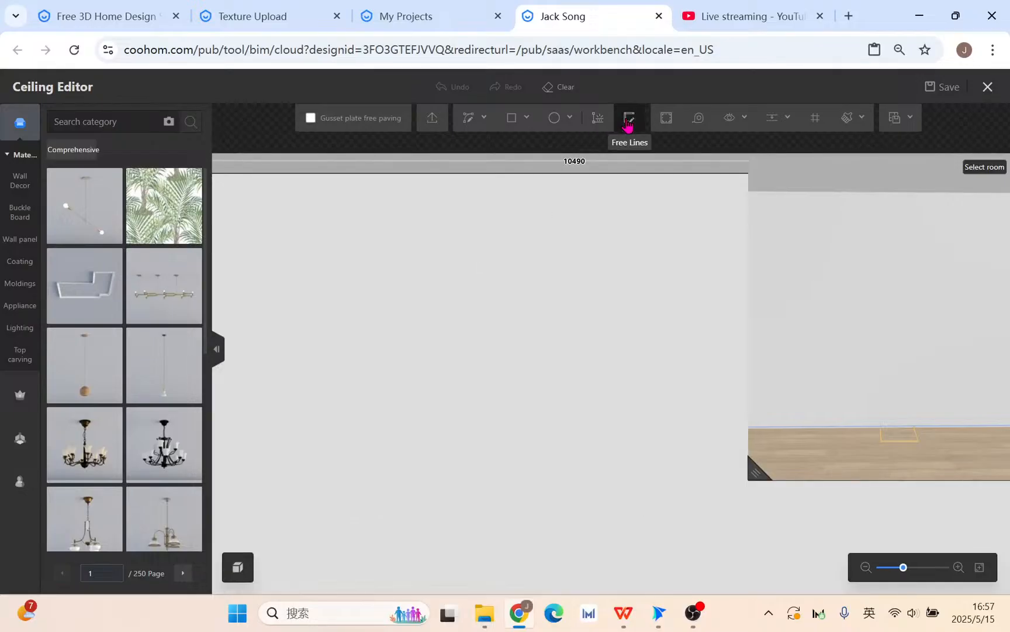
click(468, 172)
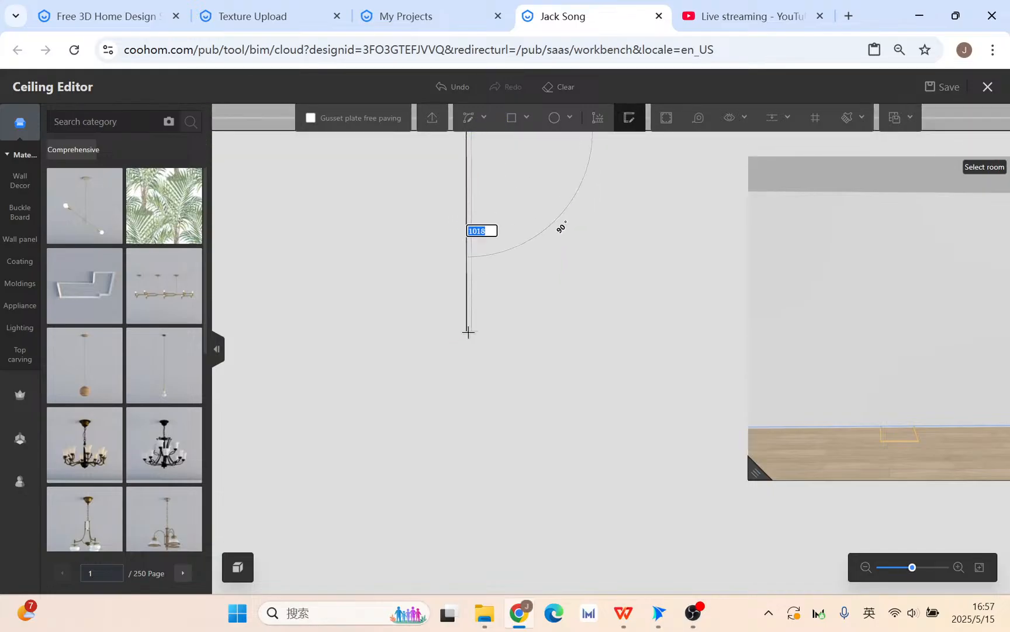
click(455, 403)
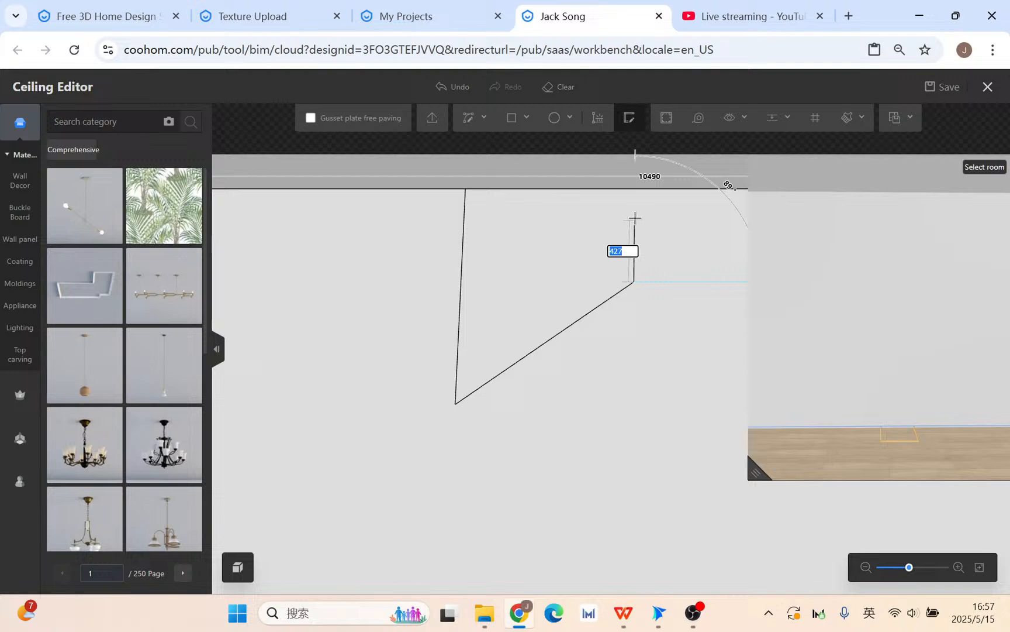
click(635, 189)
right_click(619, 204)
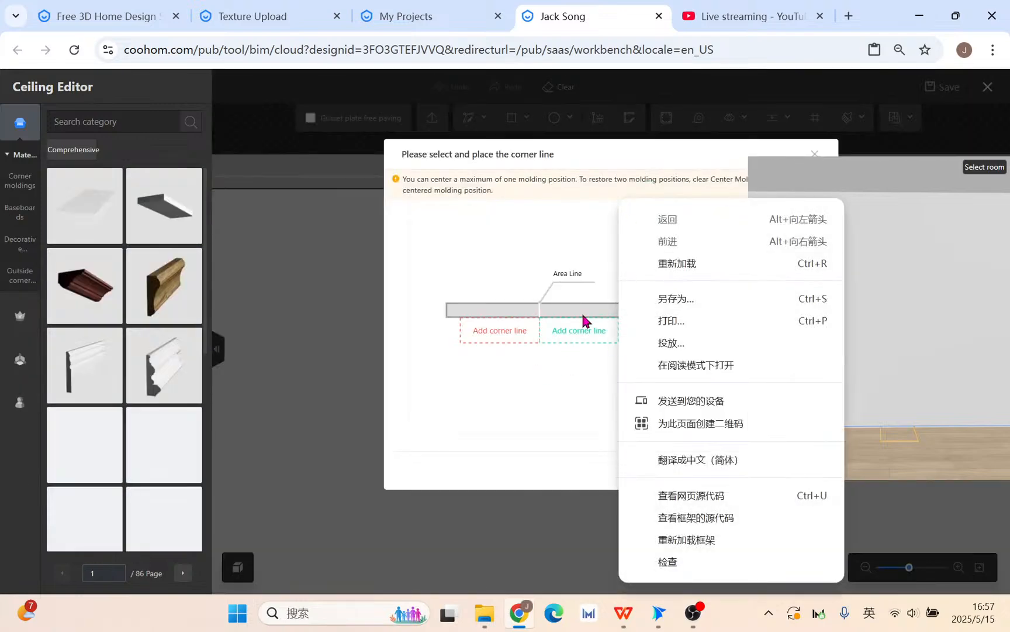
click(420, 182)
drag(763, 467, 887, 446)
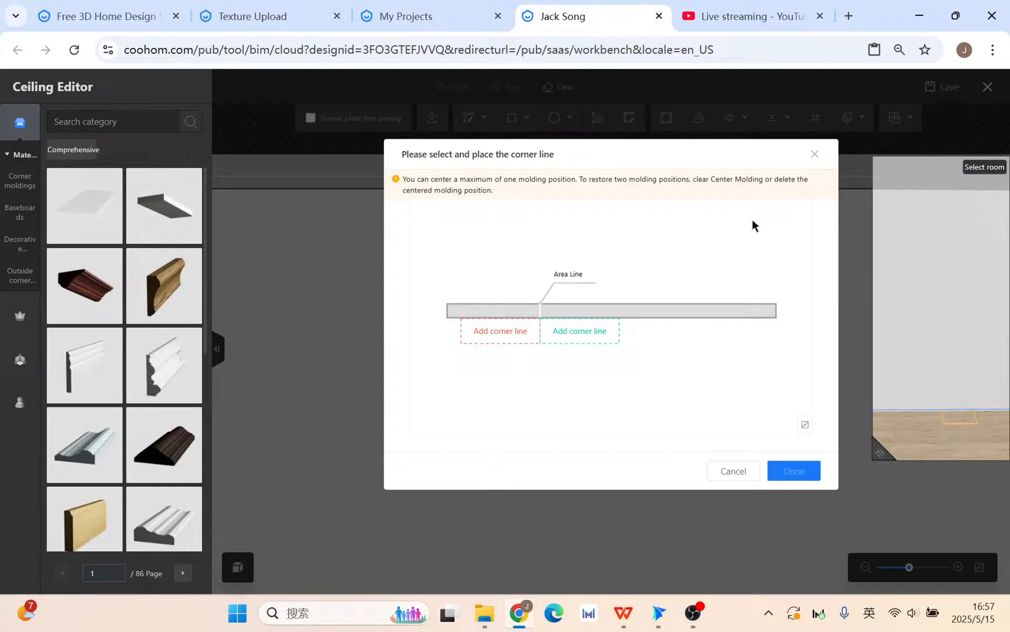
click(816, 155)
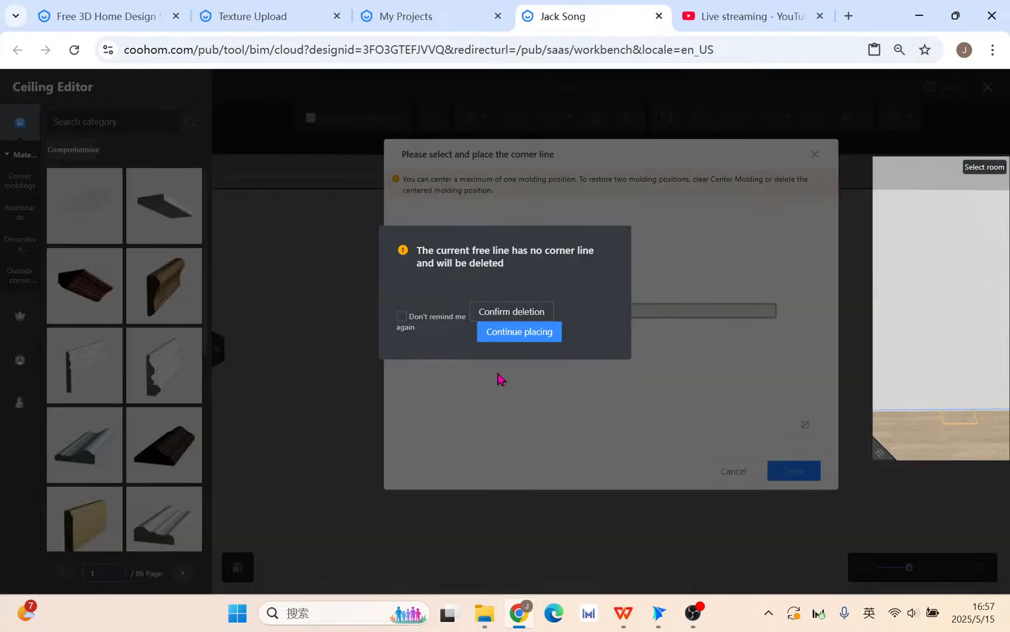
click(511, 312)
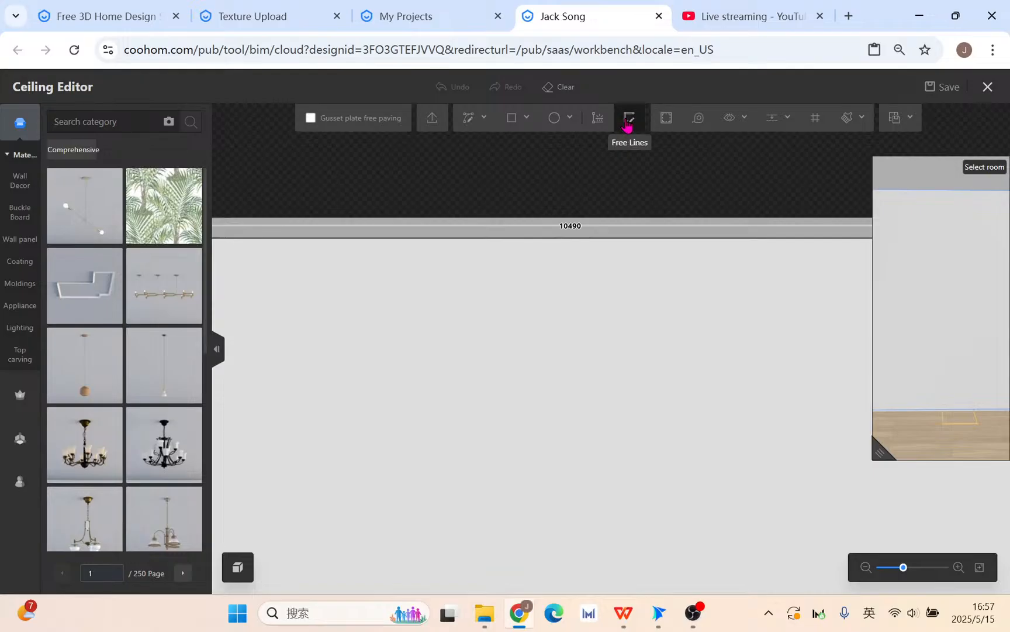
Step: Redraw the three-segment free line across the ceiling's upper part and bring up its corner line selection
click(628, 123)
click(378, 237)
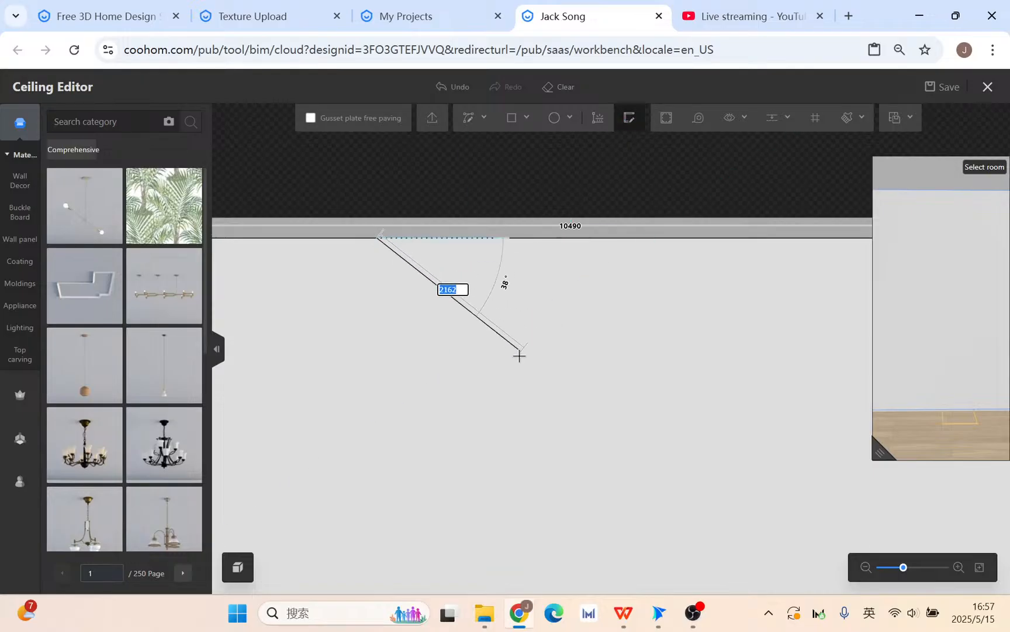
click(473, 414)
click(725, 370)
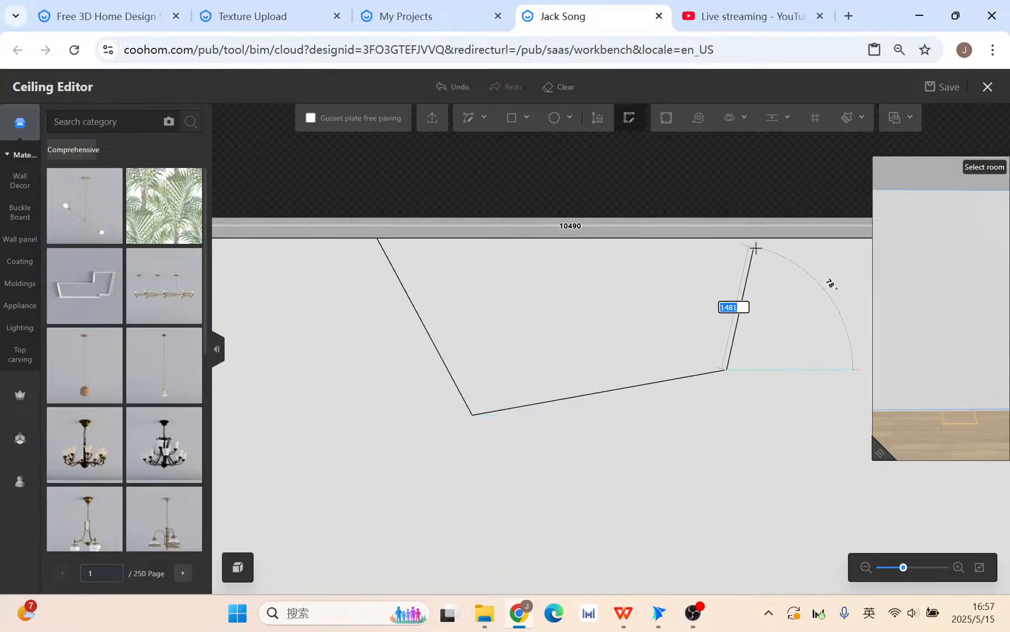
click(755, 246)
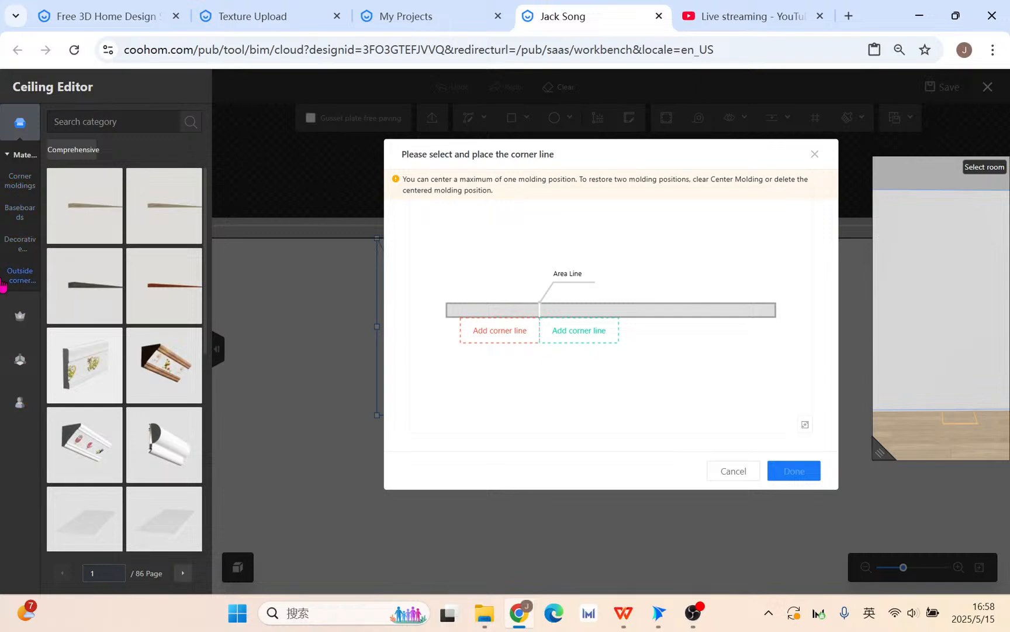
Step: Leave the corner line selection without placing a molding and delete the free line
click(746, 475)
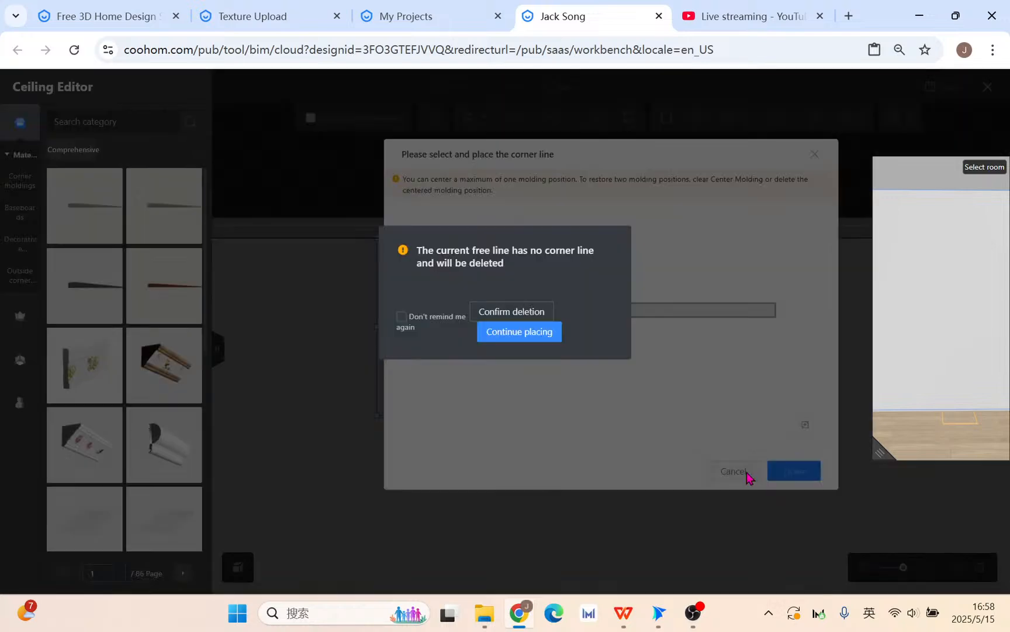
click(525, 331)
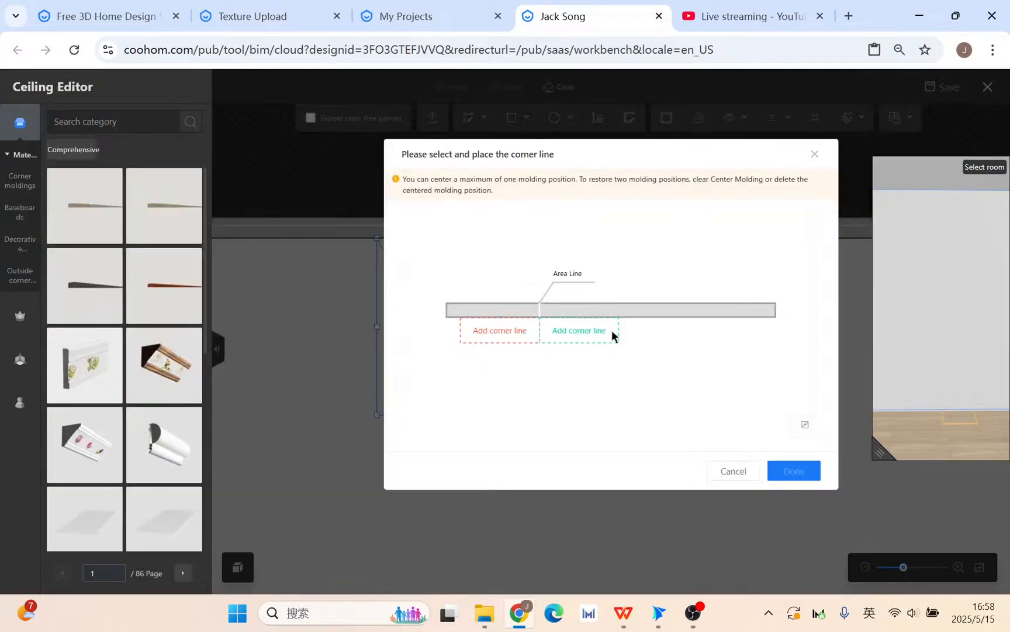
click(816, 155)
click(516, 310)
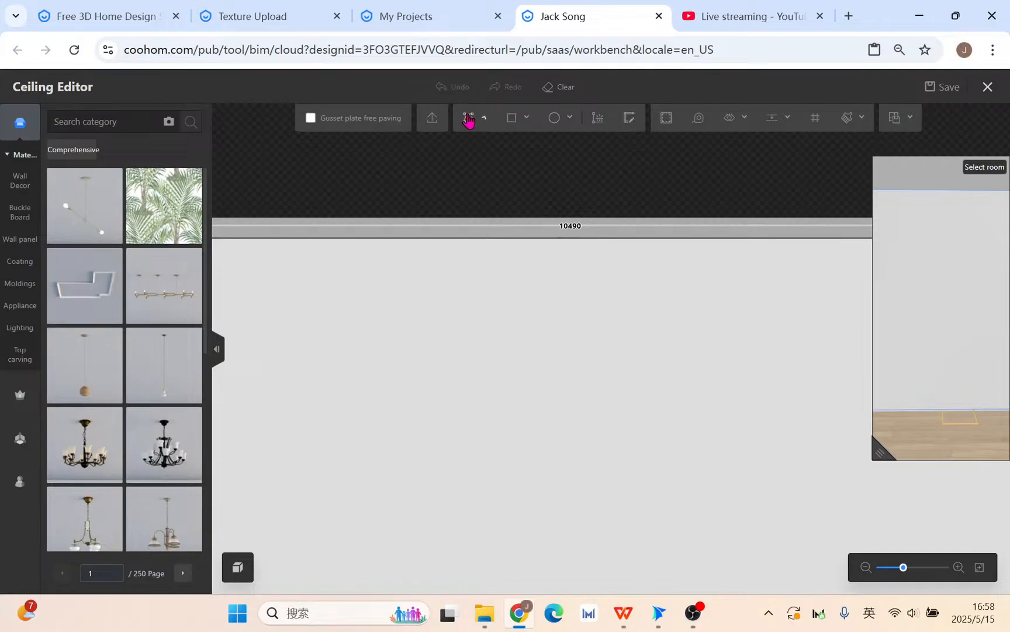
Step: Start a double line on the ceiling's upper edge and set its width to 50 mm
mouse_move(468, 120)
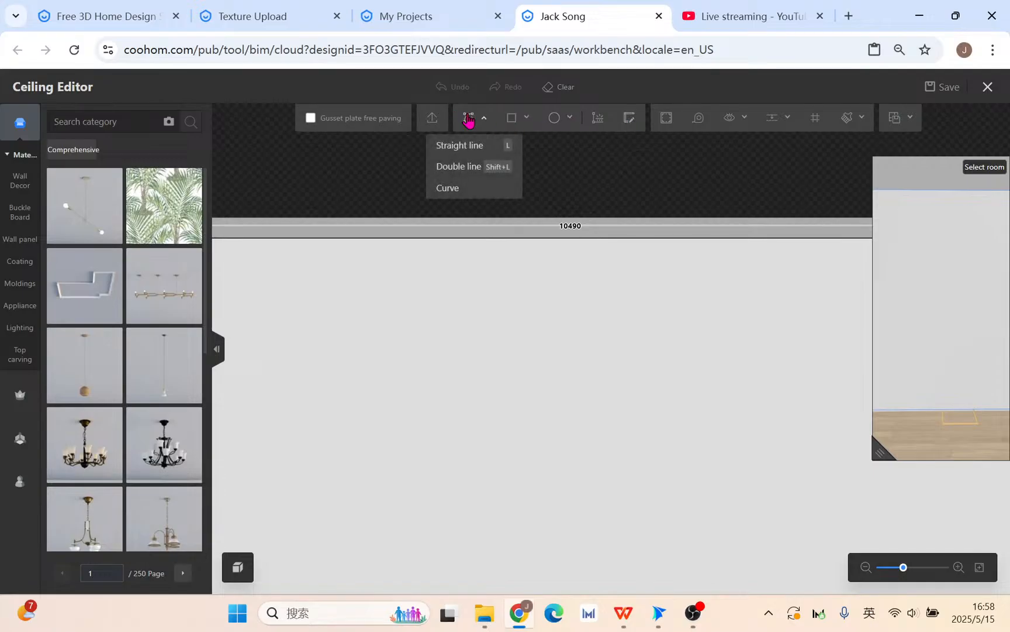
click(461, 193)
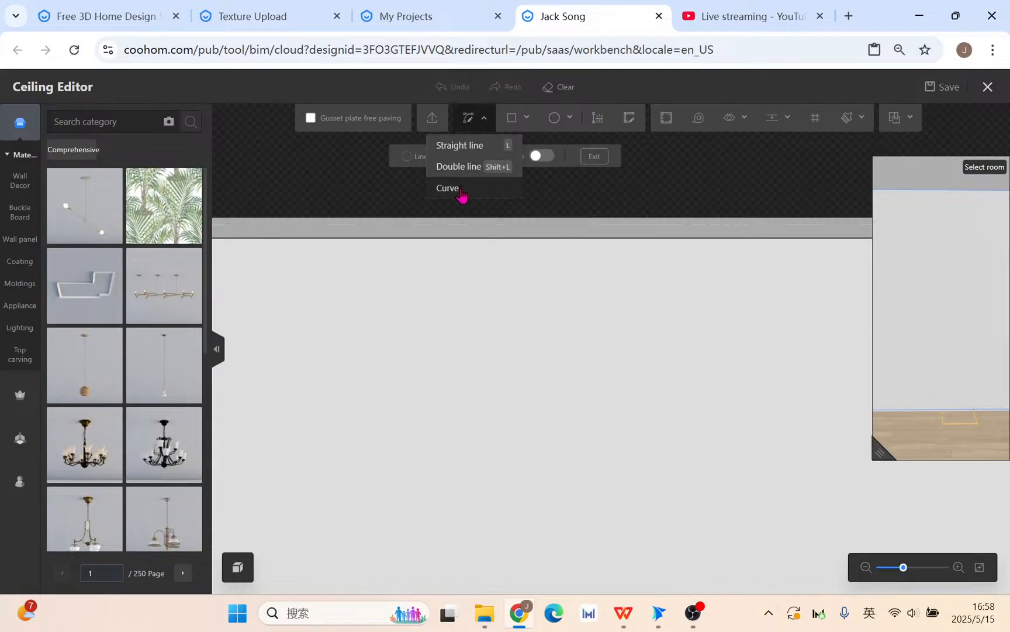
click(478, 167)
click(481, 238)
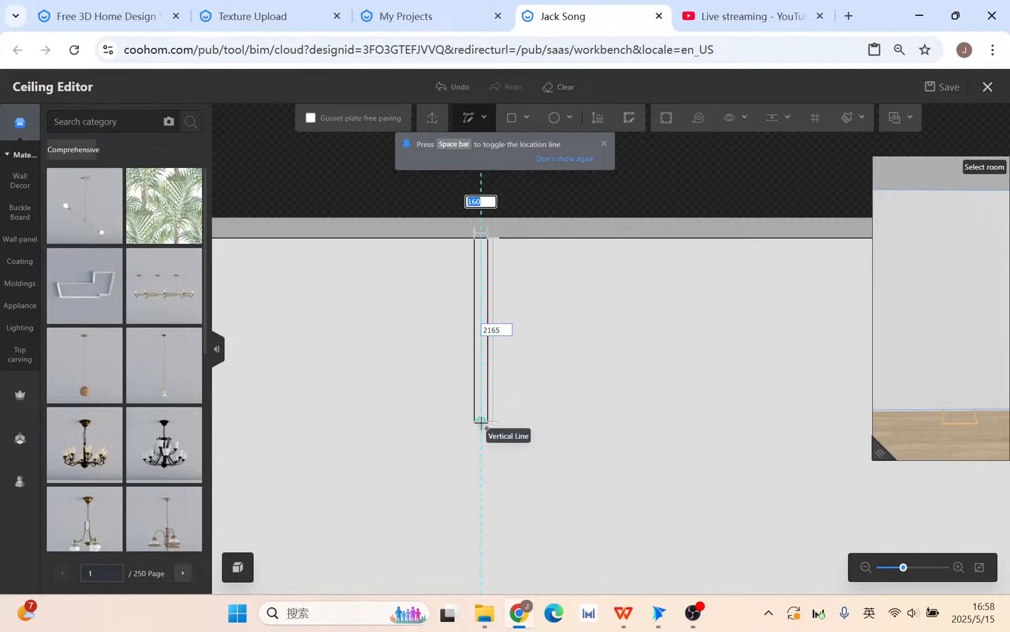
scroll(481, 421, down, 1)
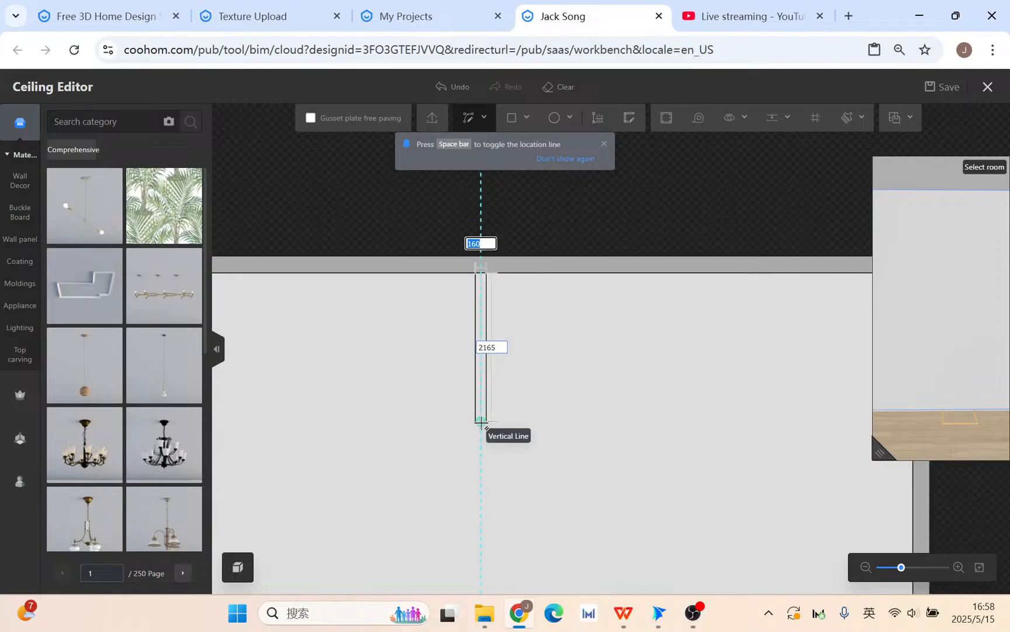
key(Tab)
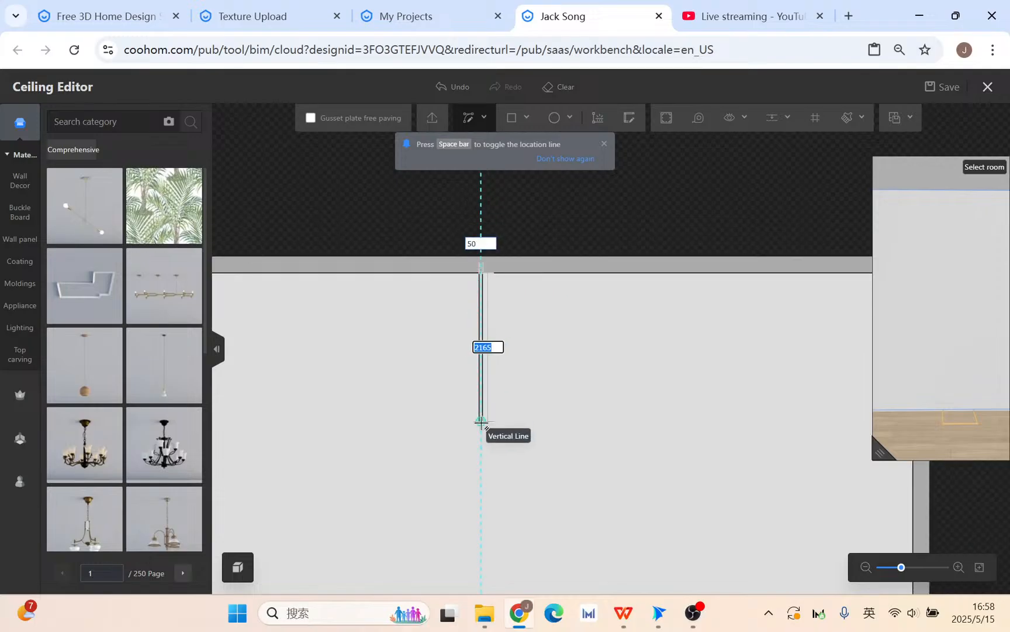
scroll(481, 422, down, 1)
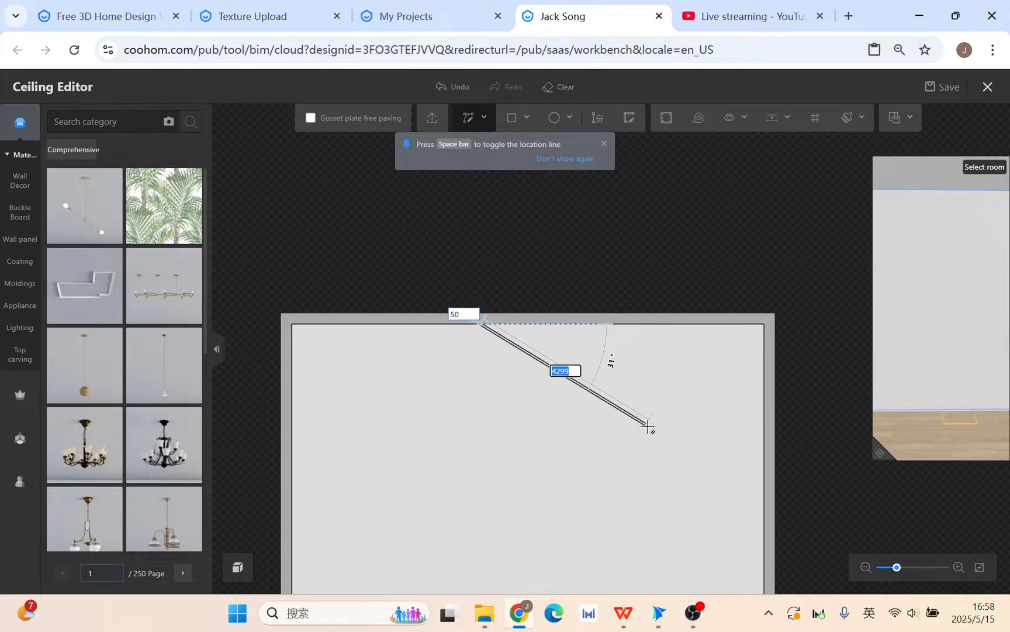
Step: Continue the double line in three zigzag segments of about 4300, 2070 and 1570 mm, ending on the ceiling's right edge
click(647, 425)
click(722, 369)
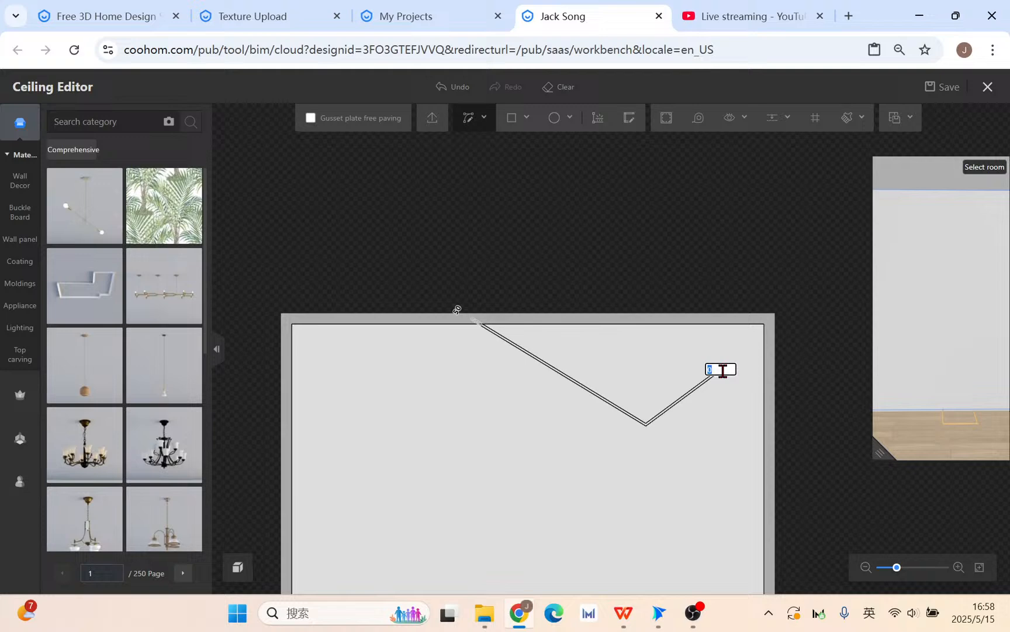
click(764, 430)
scroll(753, 360, up, 3)
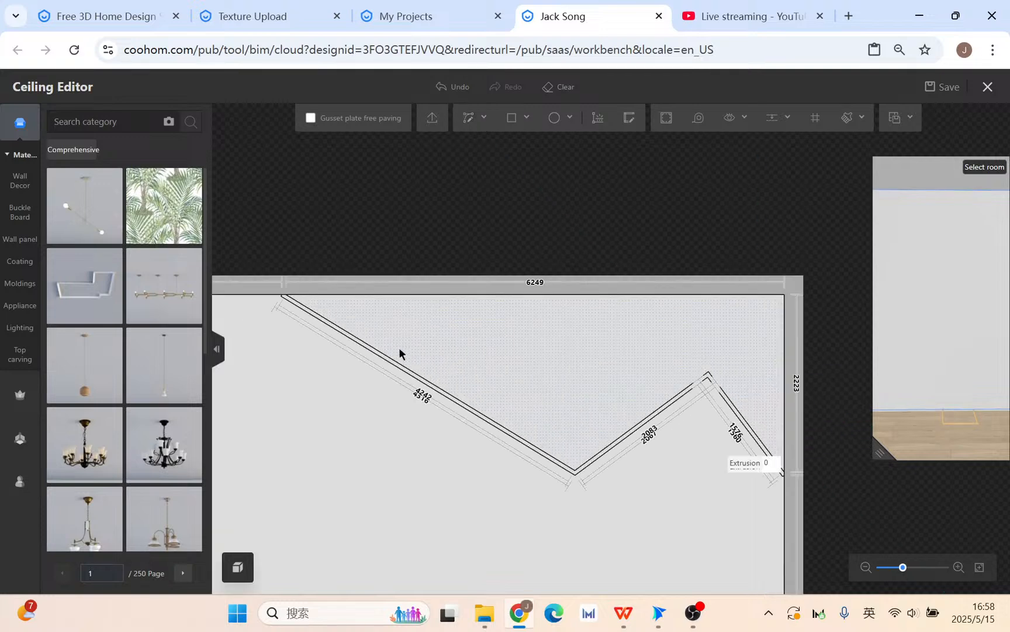
Step: Apply the uploaded yellow warm light material to the narrow zigzag strip on the ceiling
click(19, 481)
click(28, 304)
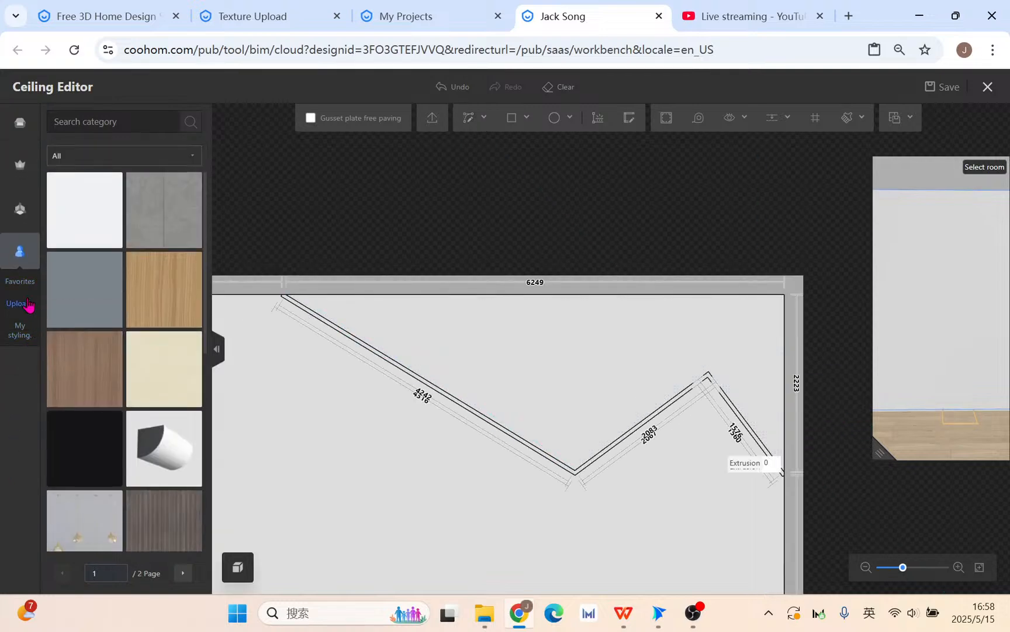
mouse_move(110, 185)
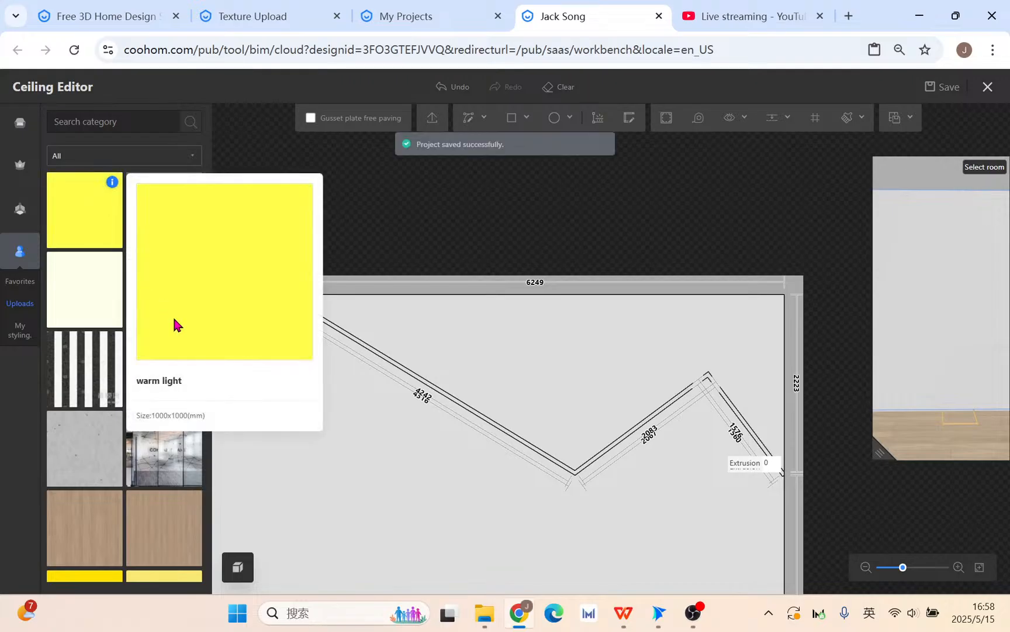
scroll(433, 410, up, 3)
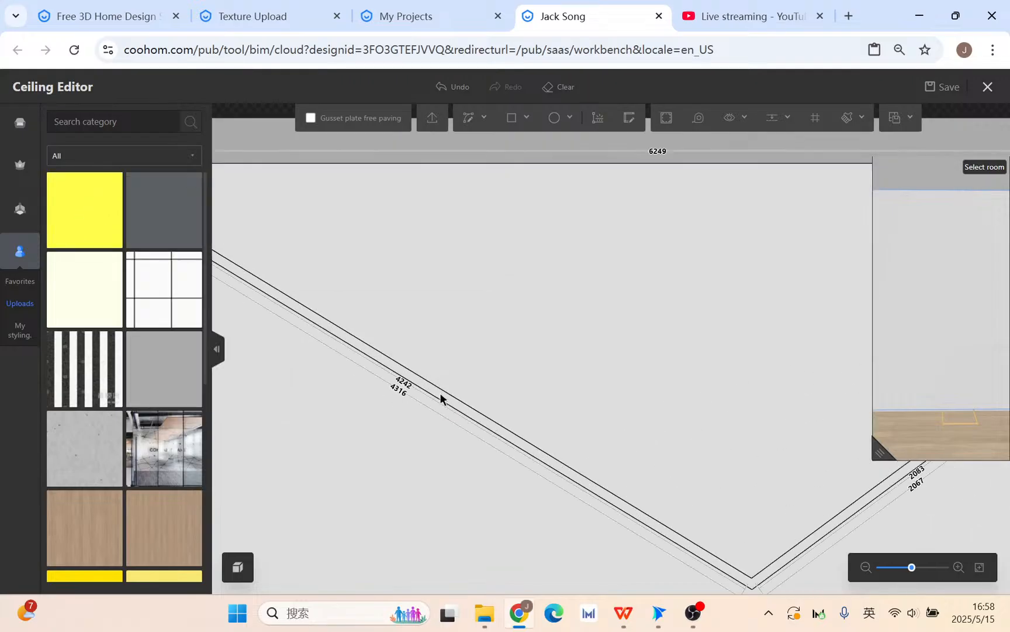
scroll(684, 468, down, 3)
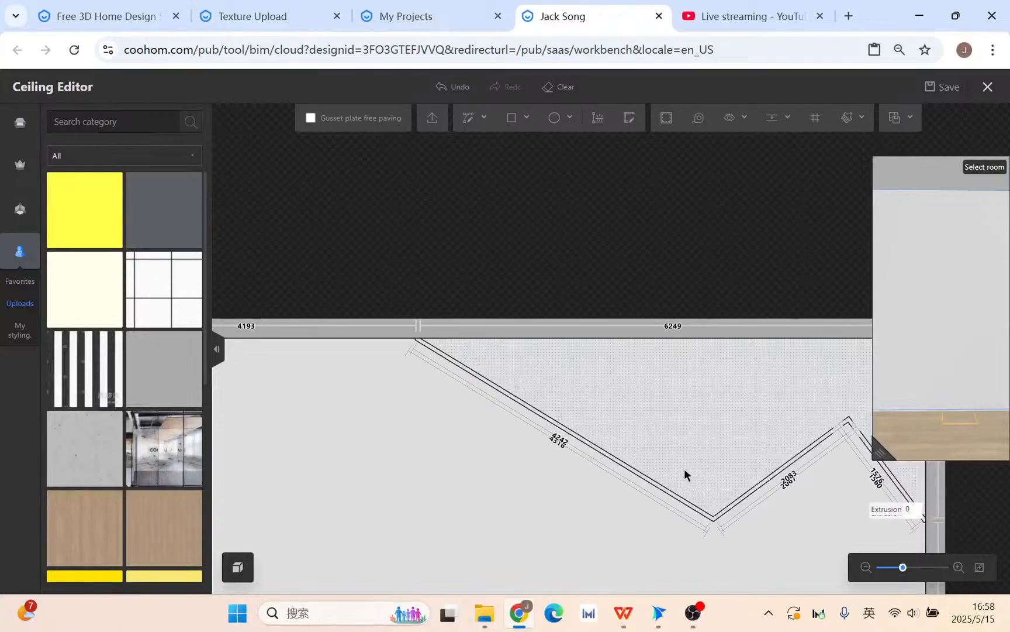
scroll(684, 468, up, 2)
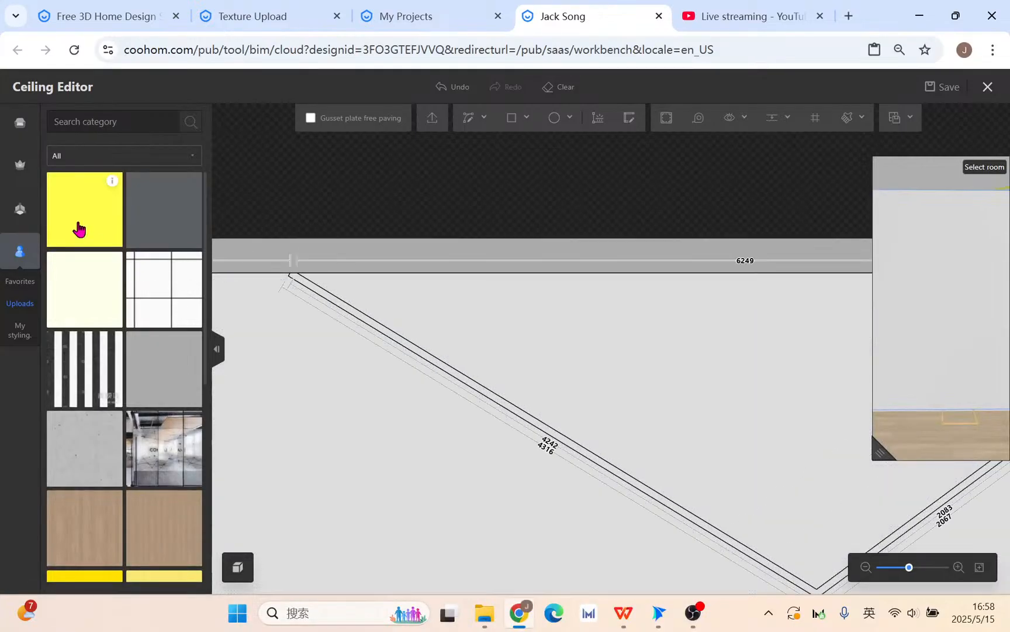
drag(79, 226, 296, 279)
scroll(610, 416, down, 3)
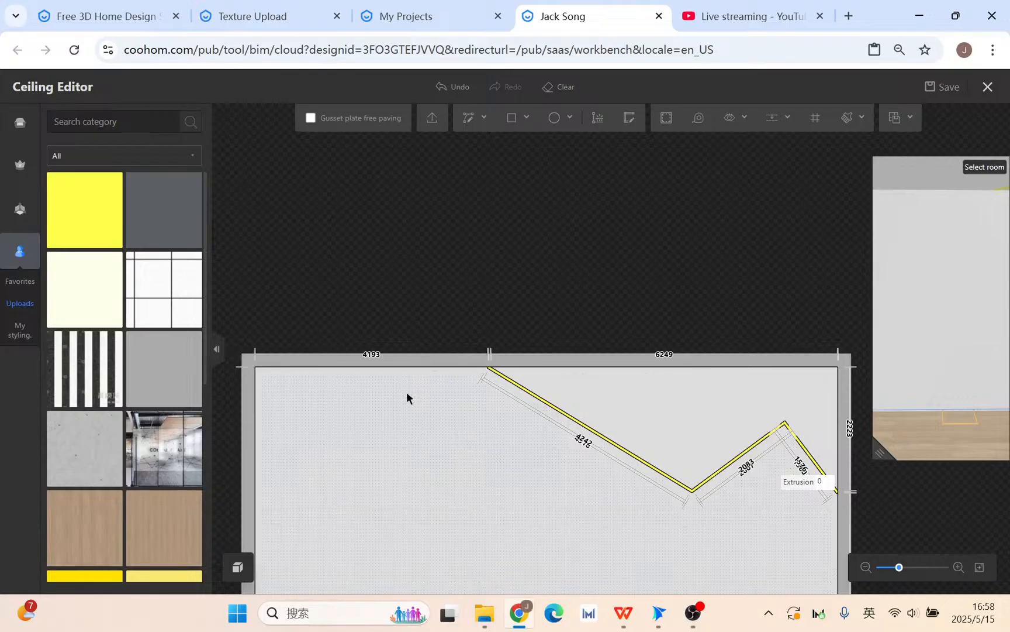
drag(891, 456, 875, 453)
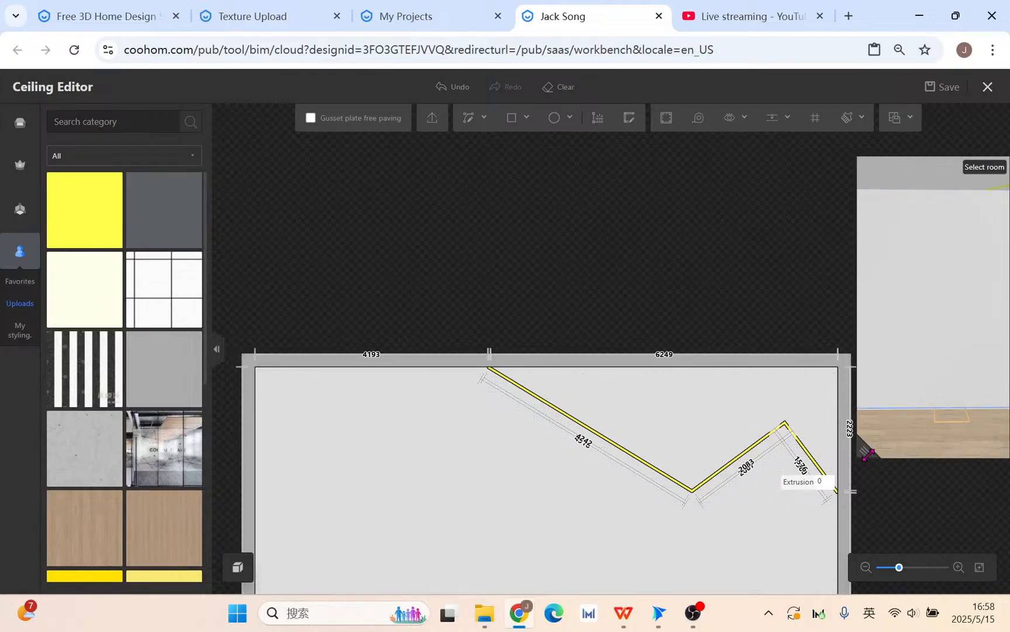
drag(762, 442, 690, 408)
scroll(359, 353, up, 5)
drag(387, 341, 583, 359)
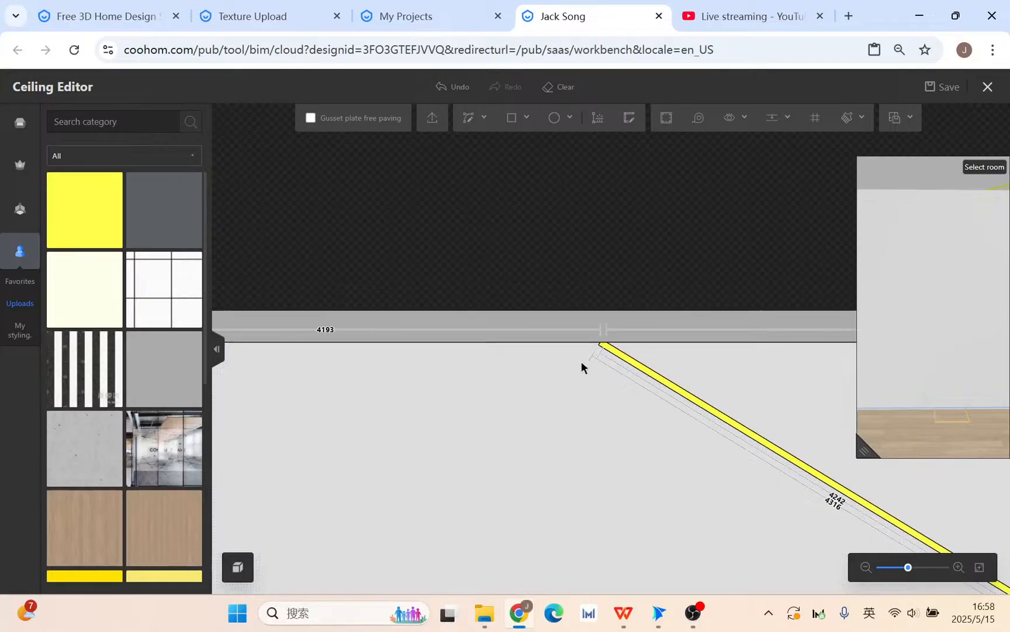
Step: Open the wall that meets the start of the ceiling's zigzag strip in the Wall Editor
scroll(597, 341, up, 5)
scroll(585, 332, down, 2)
scroll(573, 331, down, 3)
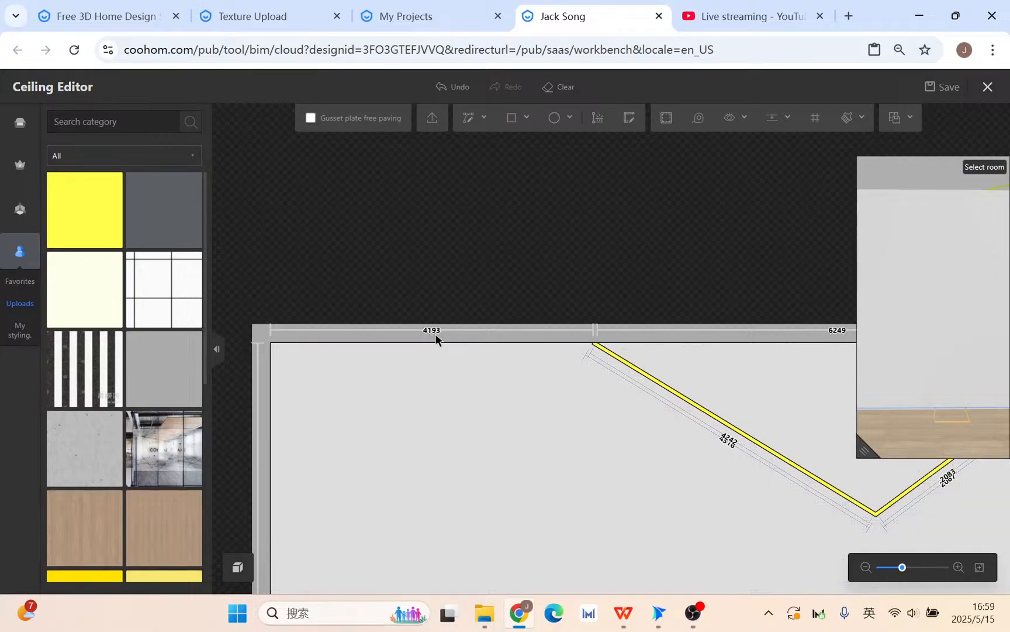
drag(864, 434, 636, 443)
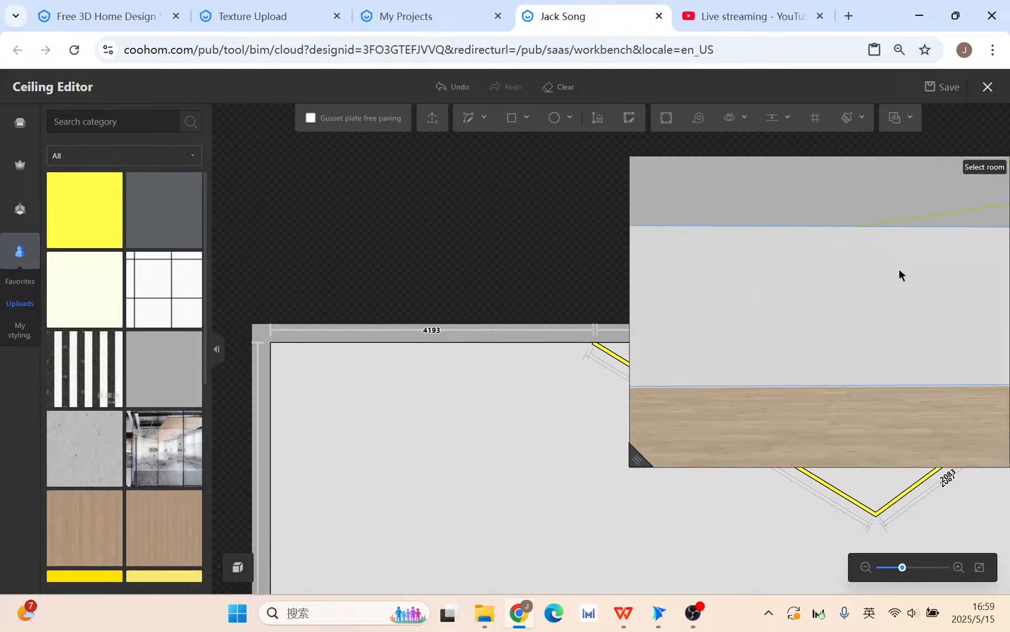
click(773, 292)
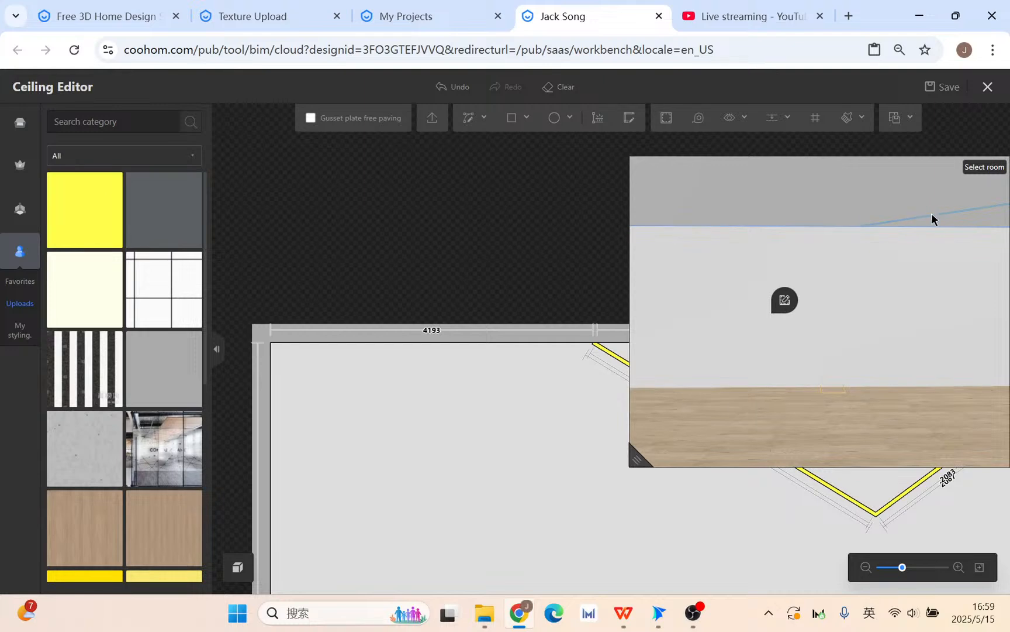
click(791, 303)
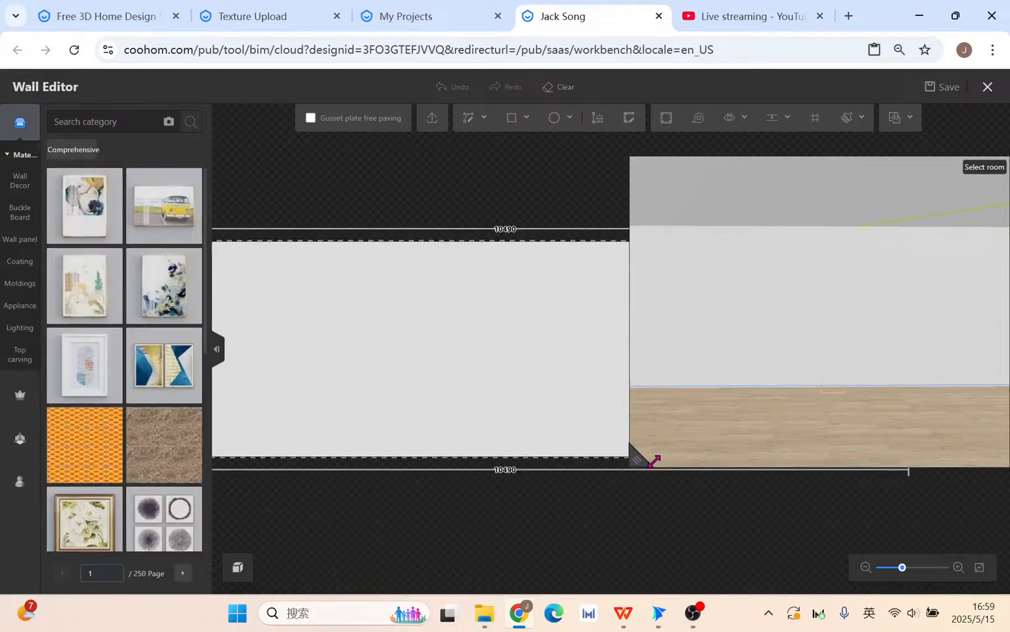
Step: Add a vertical guide on the wall 4193 mm from its left edge
drag(651, 457, 754, 455)
mouse_move(773, 125)
click(777, 149)
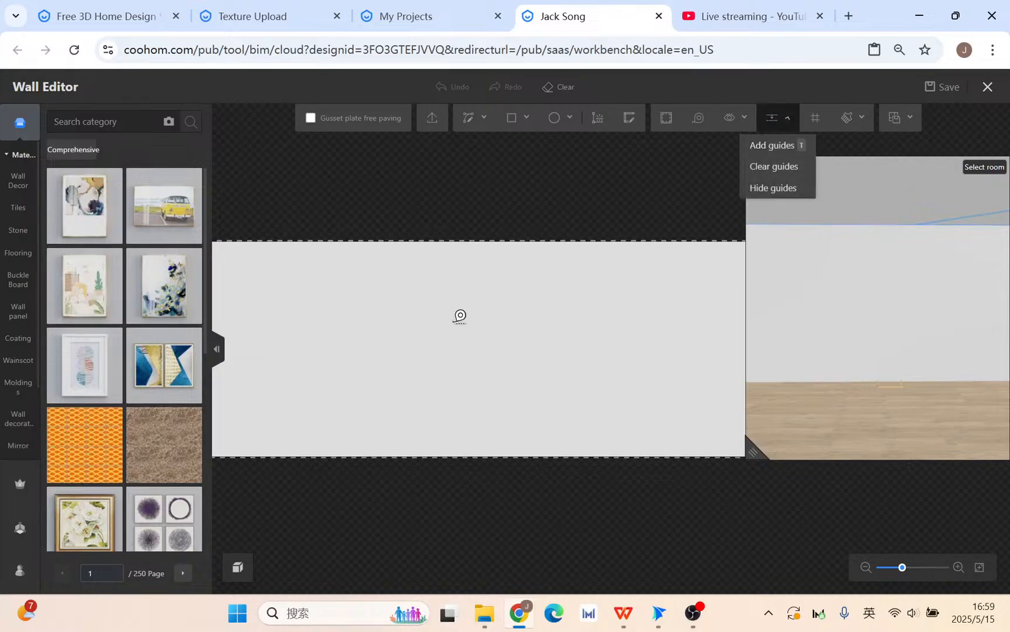
click(220, 272)
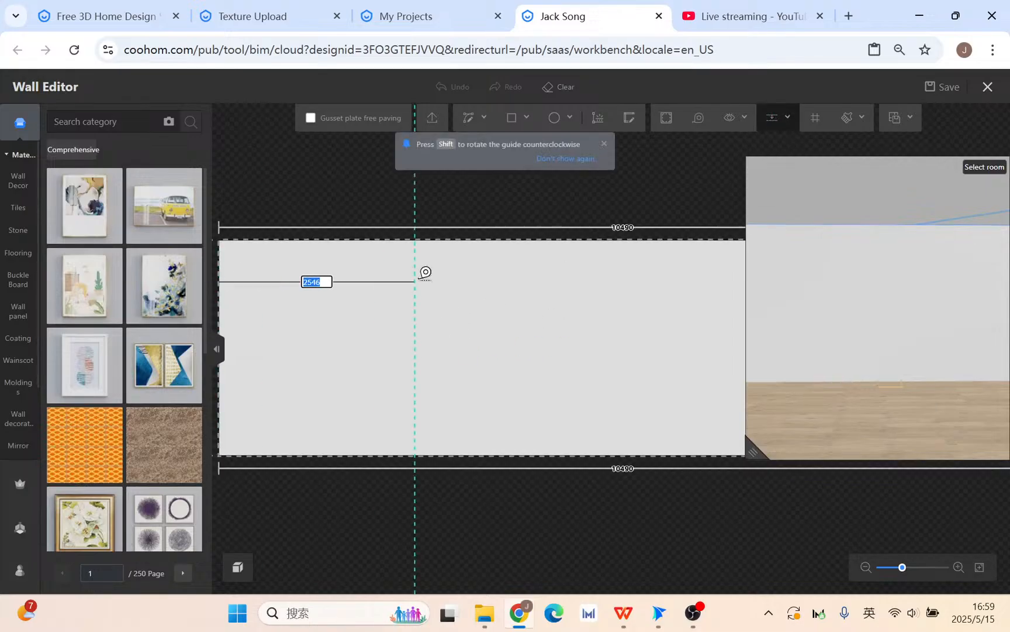
text(4200)
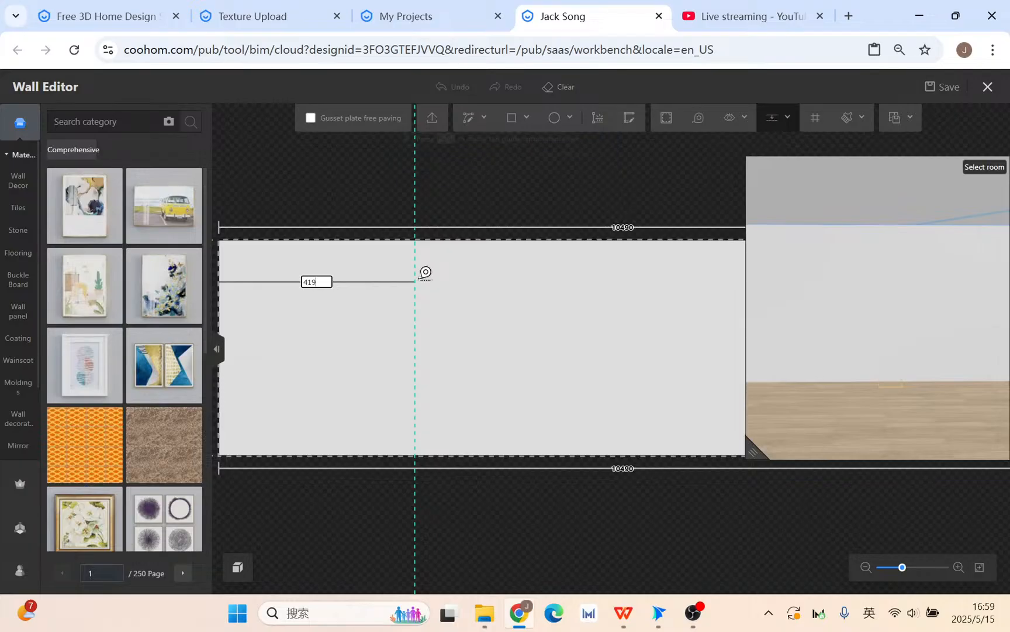
key(Return)
scroll(643, 228, up, 1)
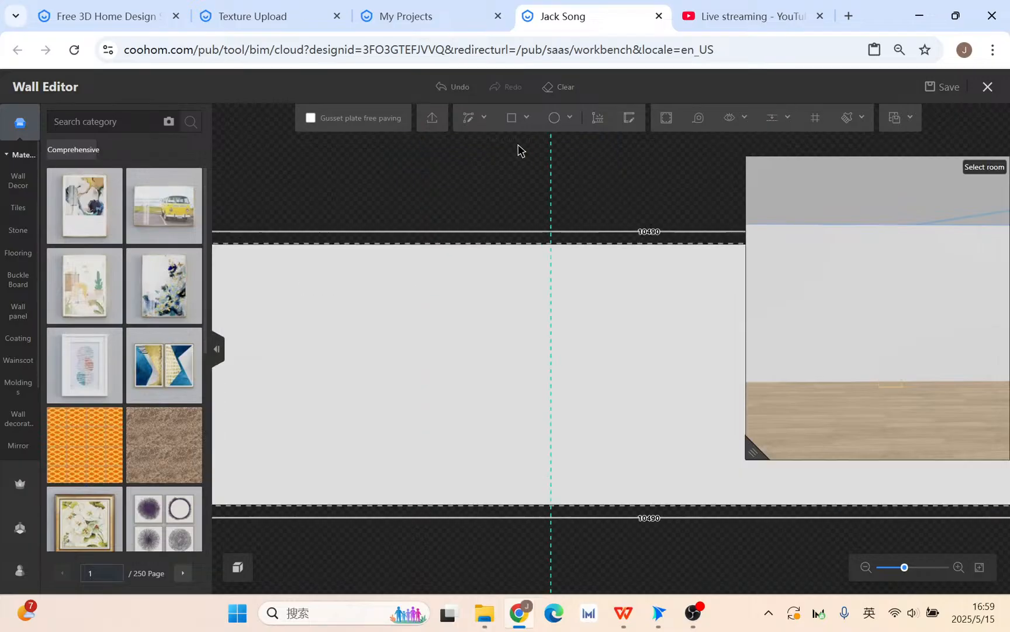
Step: Draw a 50 mm wide double line along the guide over the wall's full 2800 mm height
click(481, 123)
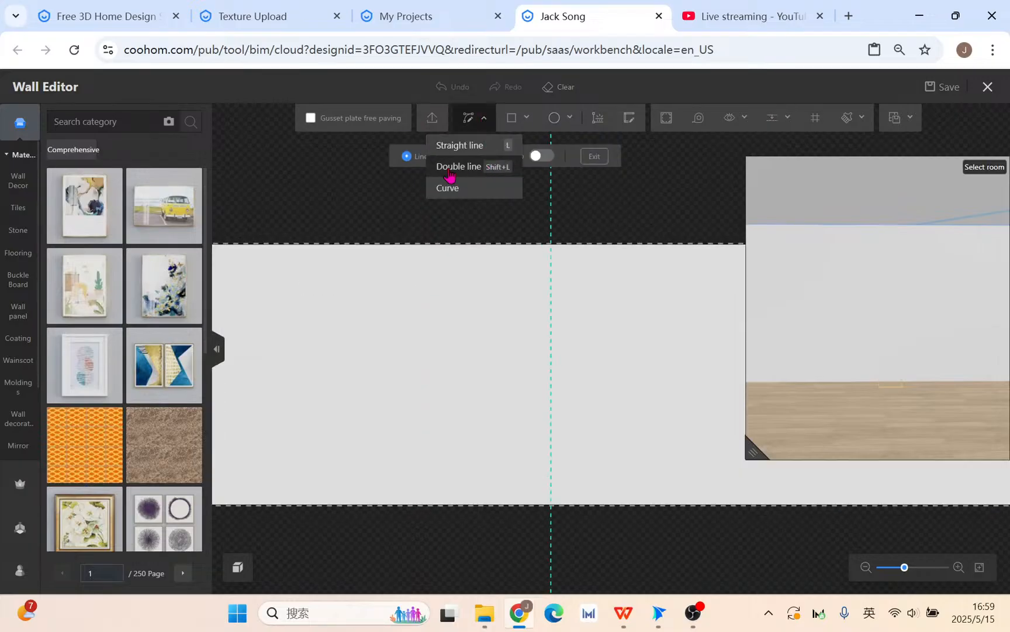
click(471, 167)
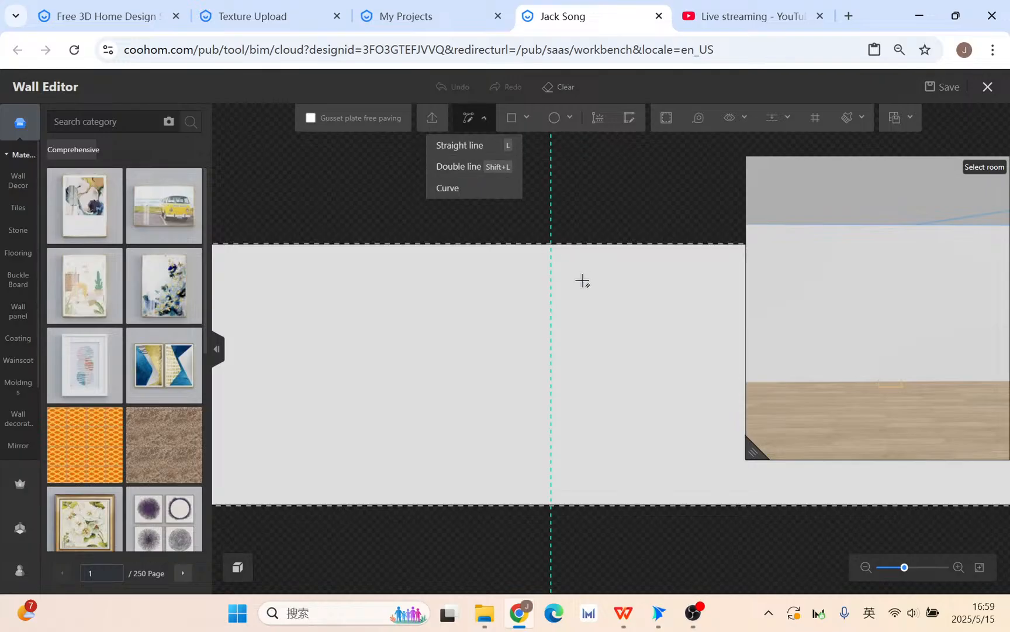
click(551, 239)
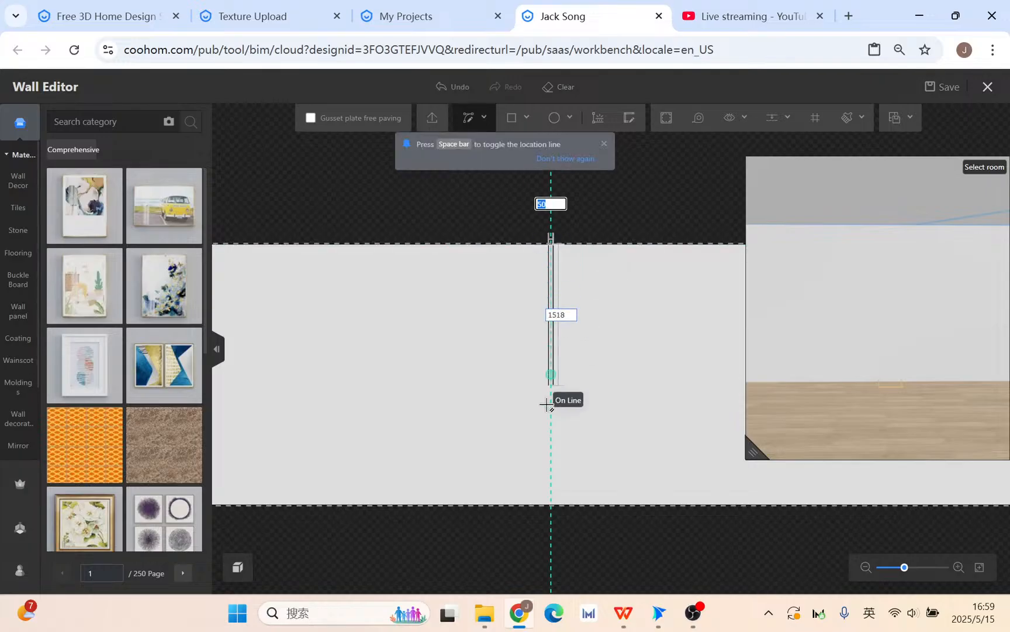
click(551, 504)
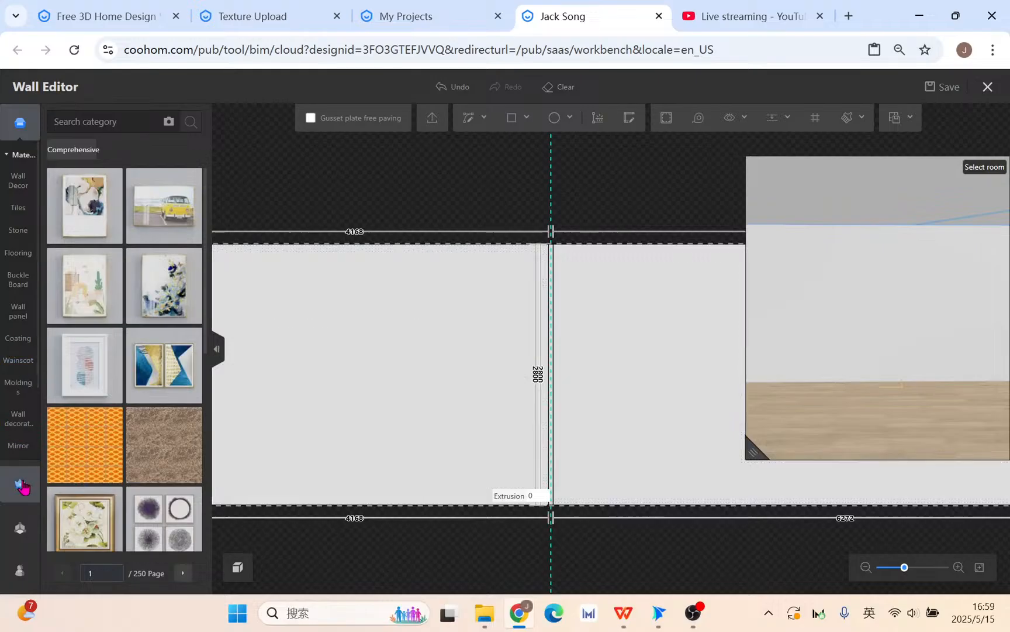
Step: Apply the uploaded yellow warm light material to the narrow vertical strip on the wall
click(20, 570)
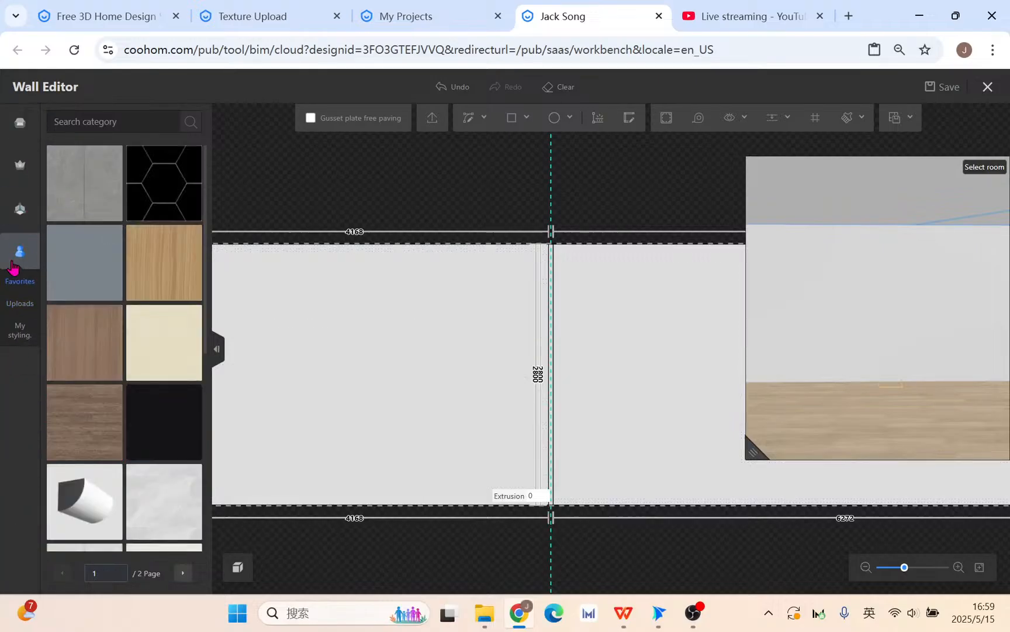
click(19, 306)
drag(73, 209, 523, 281)
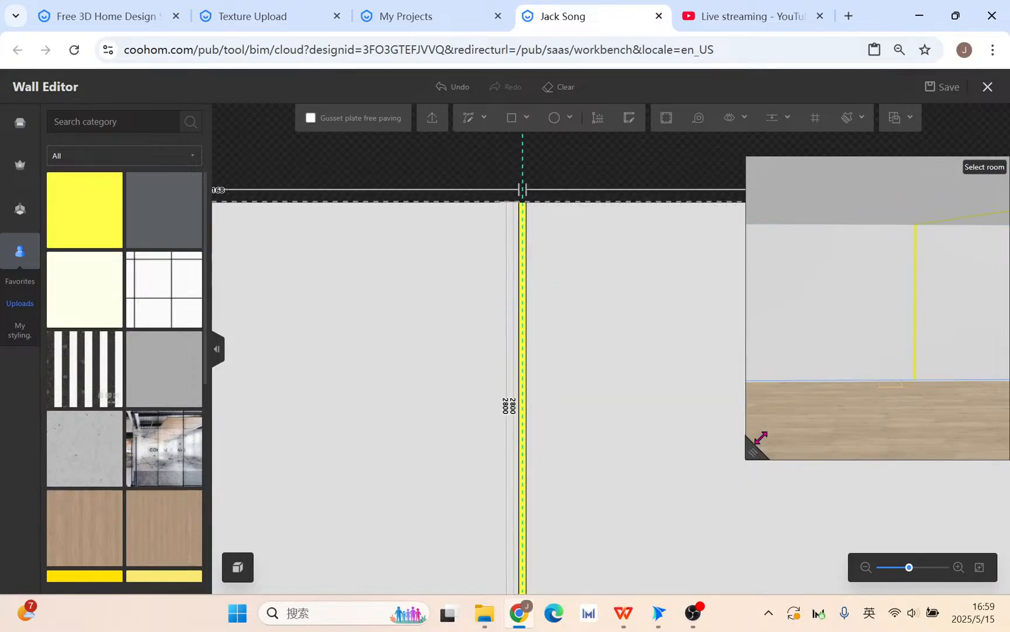
Step: Examine how the wall and ceiling light strips meet in an enlarged 3D preview, and switch to the WPS presentation
drag(756, 447, 306, 500)
drag(731, 471, 721, 225)
drag(909, 292, 645, 288)
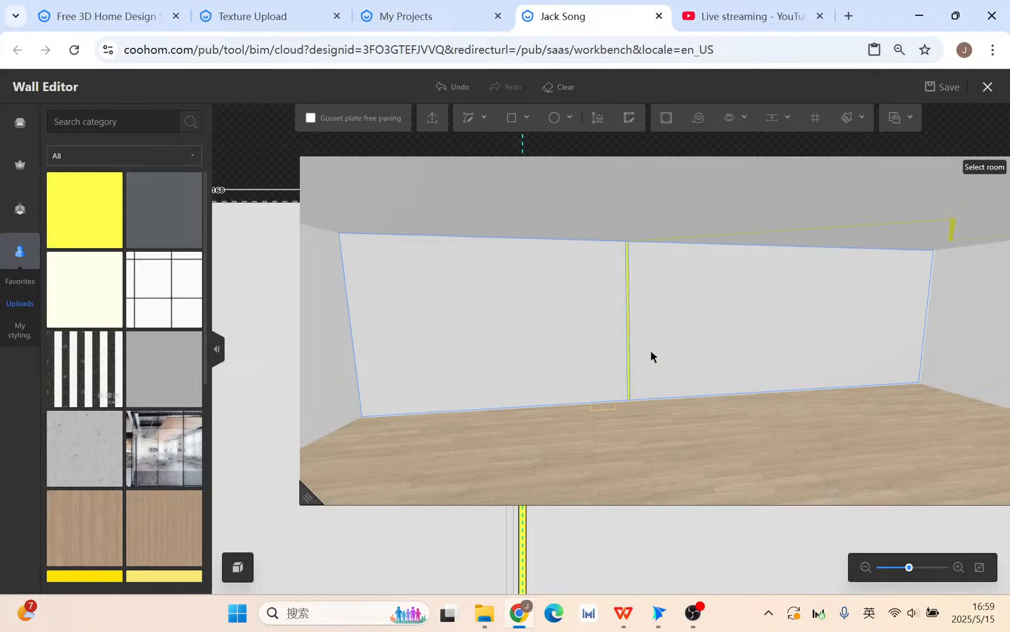
drag(651, 356, 646, 262)
drag(729, 300, 665, 526)
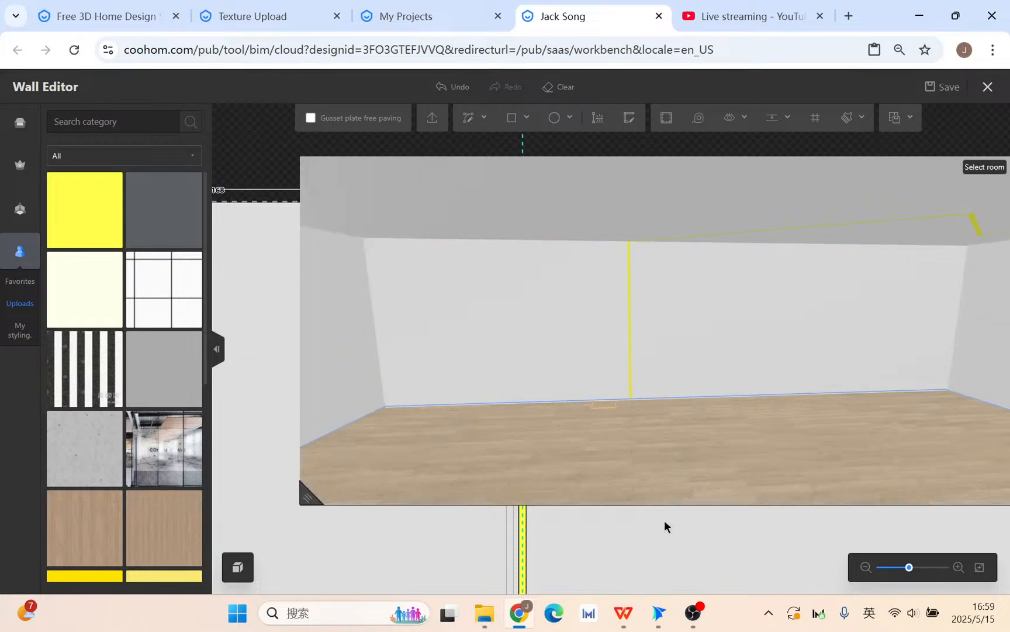
click(624, 613)
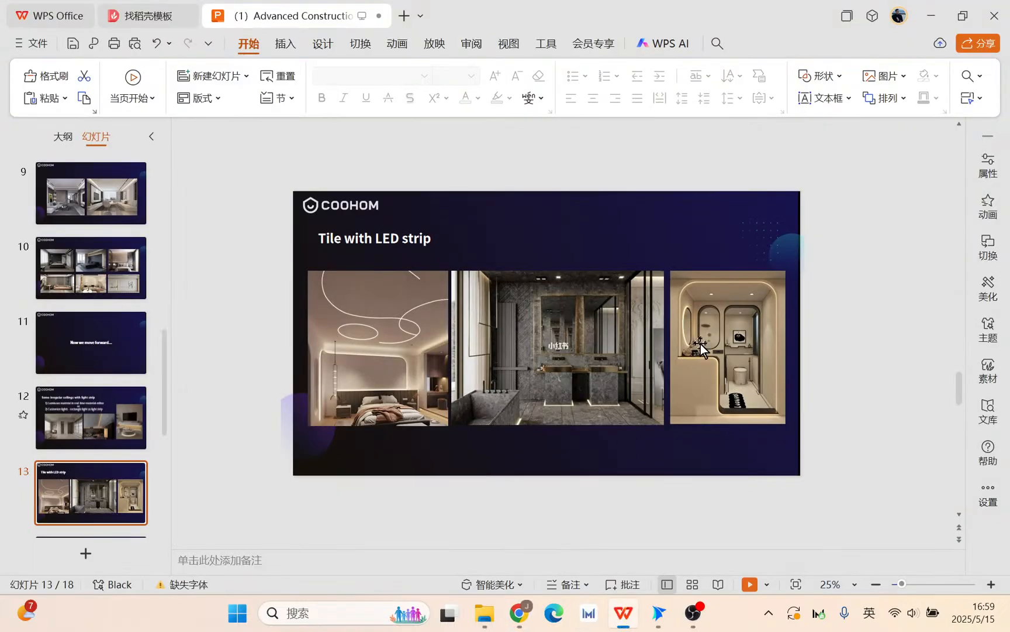
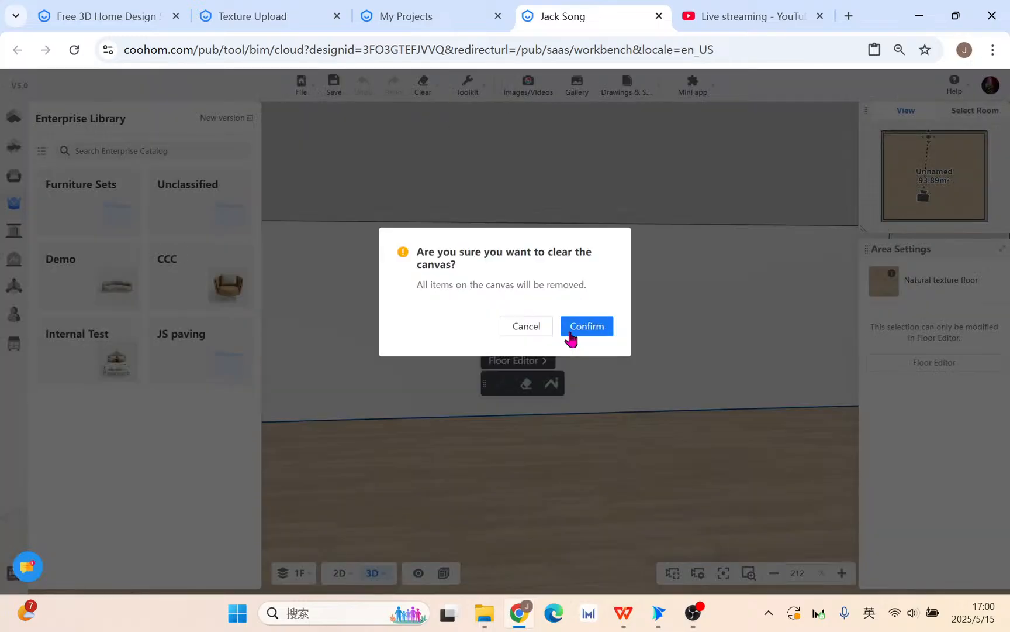
Step: Clear the canvas and draw a new rectangular walled room of about 6880 by 5170 mm inside
click(582, 325)
click(14, 117)
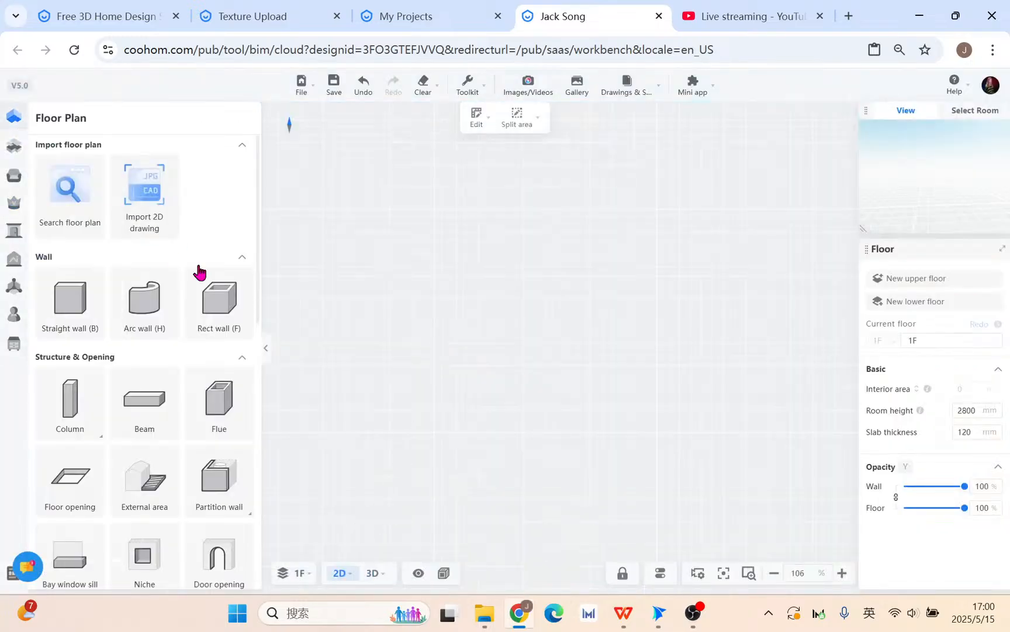
click(202, 312)
click(332, 233)
scroll(751, 524, down, 3)
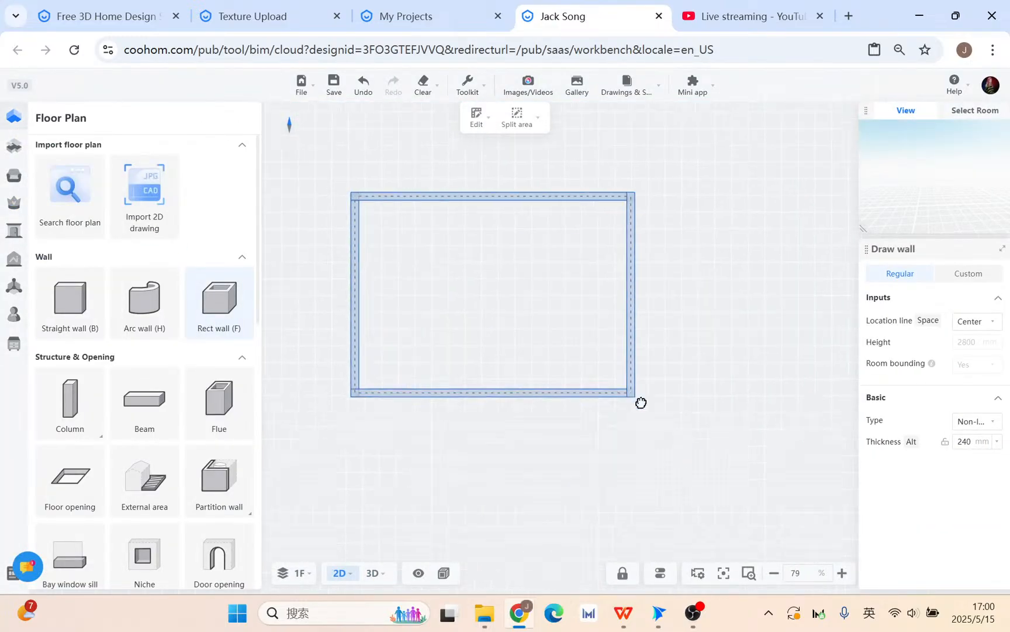
click(617, 373)
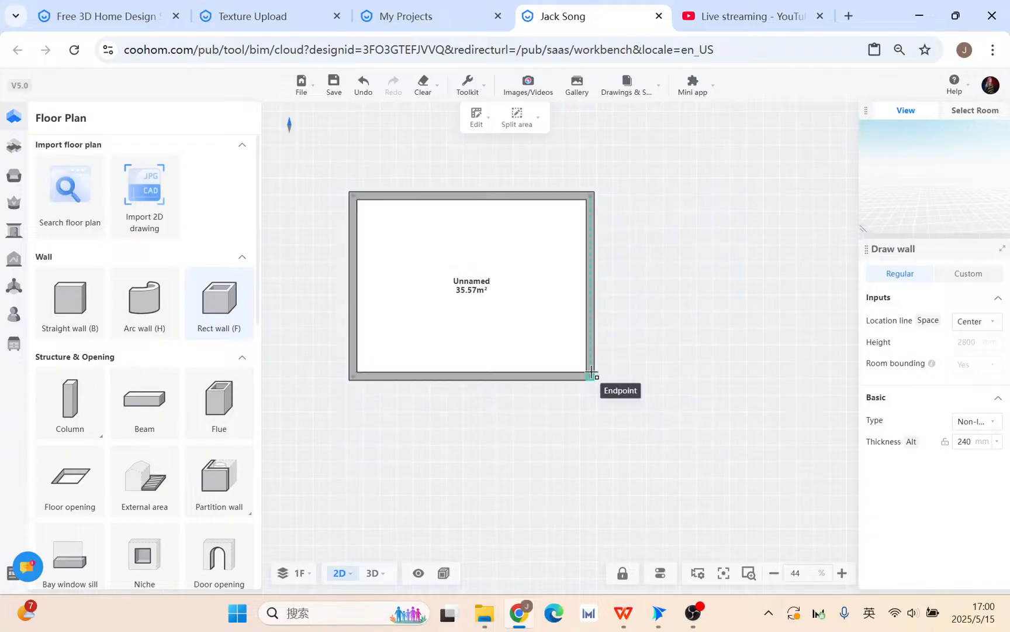
Step: Open Custom Modeling for the new room and set the display mode to Material + Wireframe
click(10, 338)
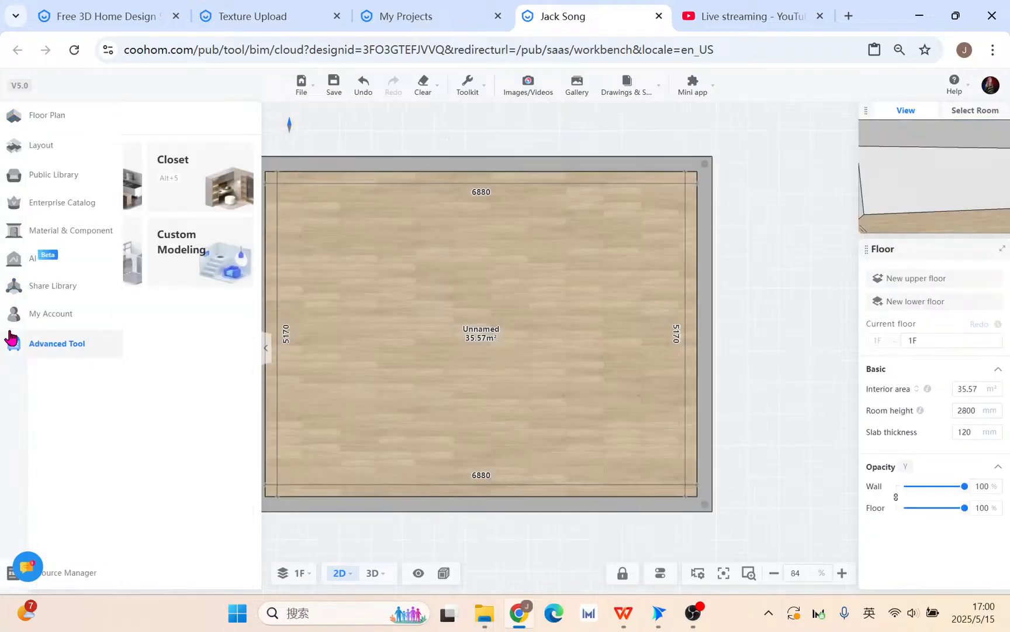
click(210, 253)
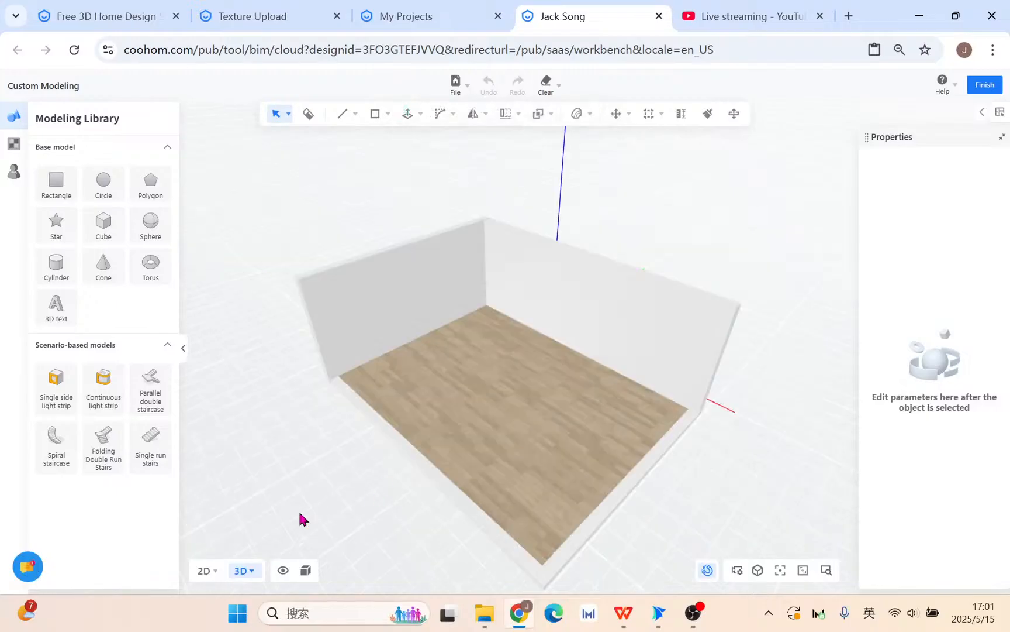
mouse_move(191, 581)
mouse_move(304, 571)
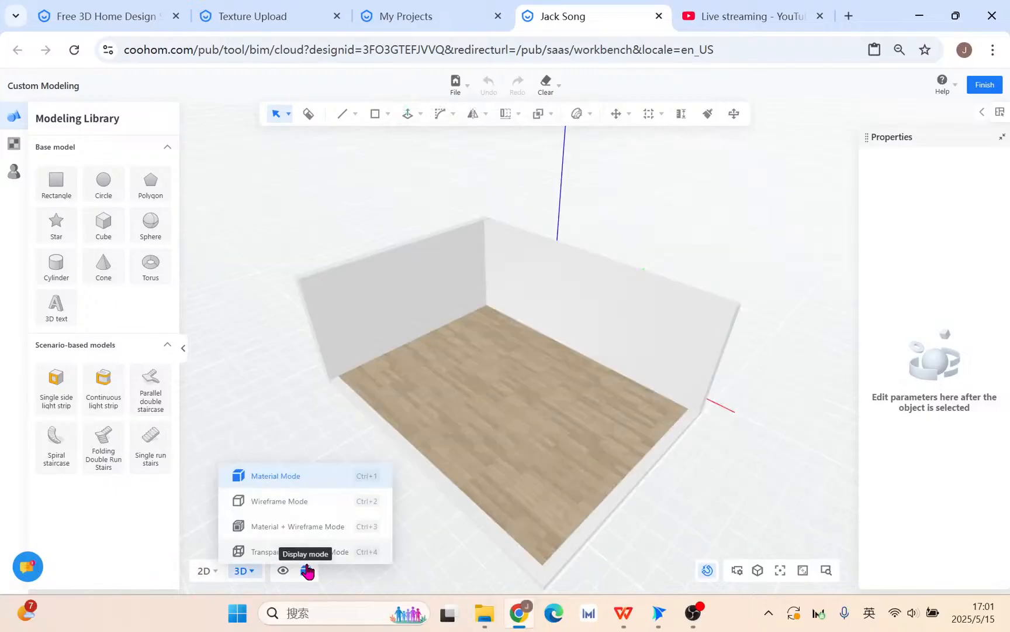
click(306, 528)
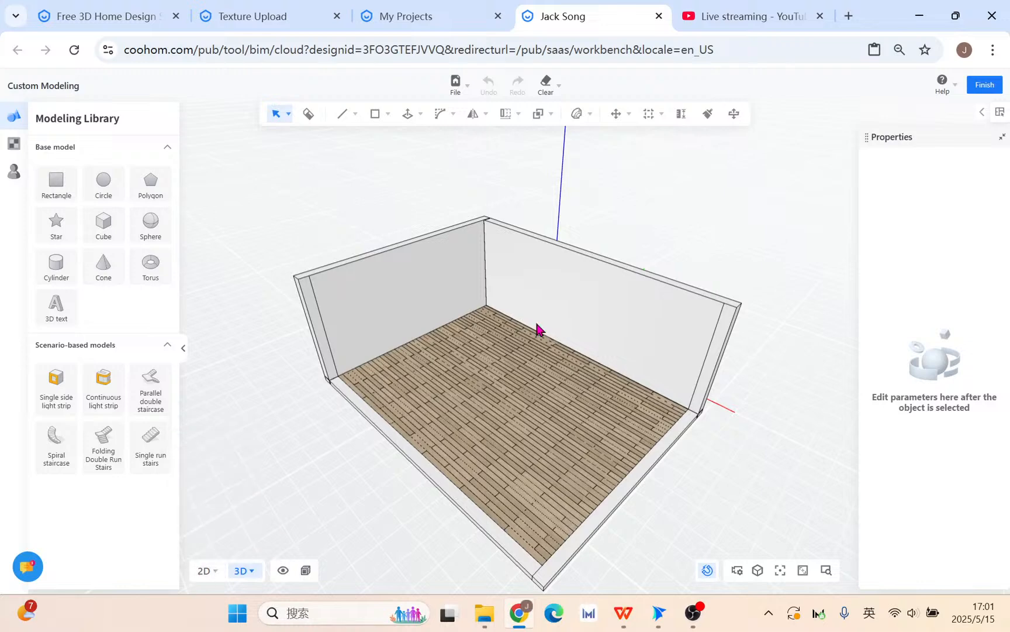
Step: Draw a rectangle of about 5426 by 3619 mm on the XY plane in top view from the room's upper-left inner corner
click(202, 570)
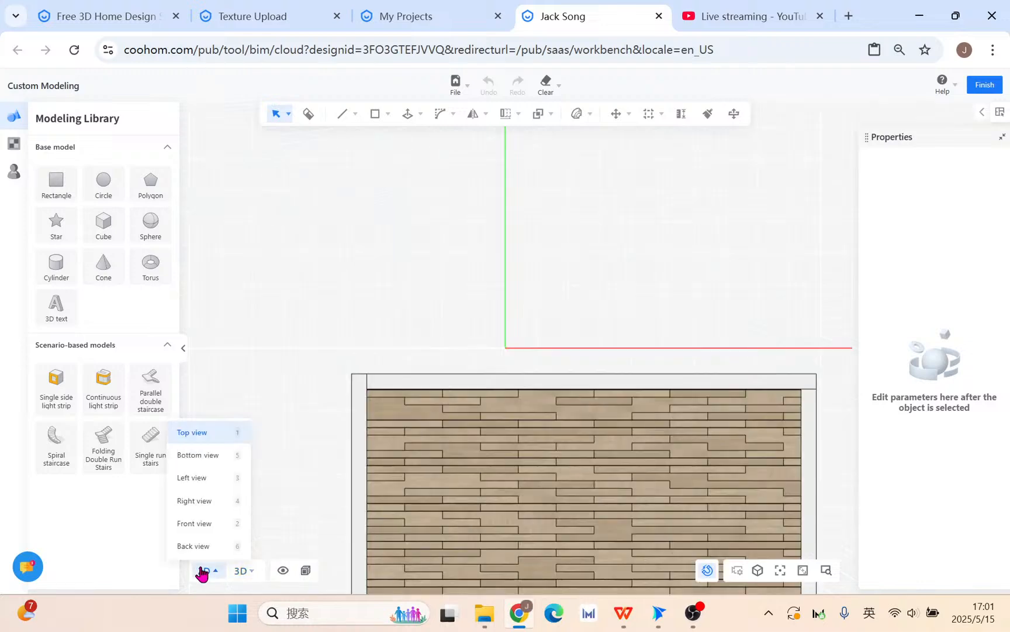
right_drag(462, 496, 466, 331)
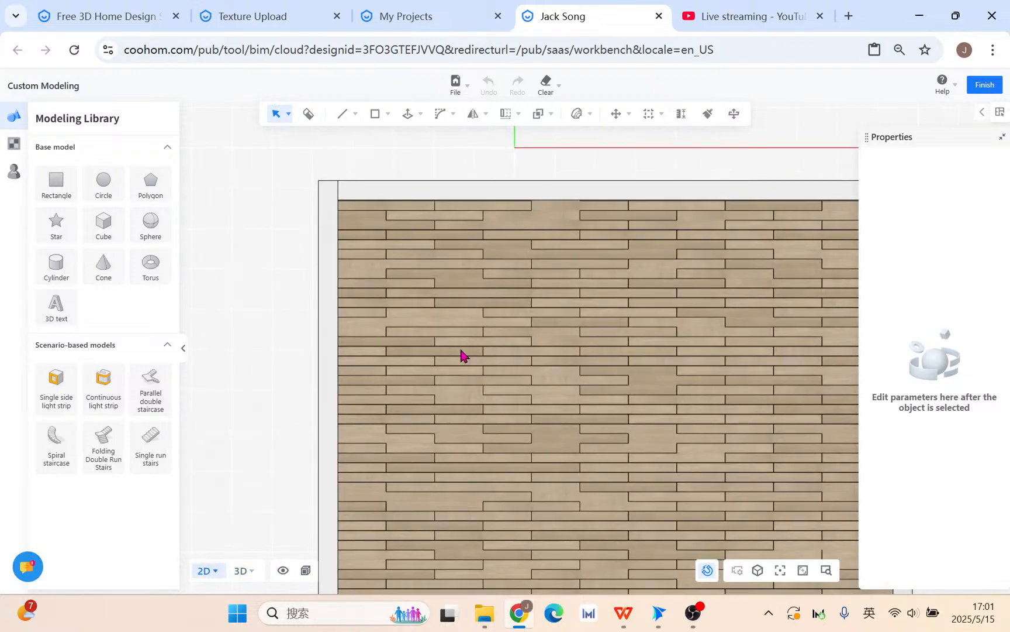
click(388, 114)
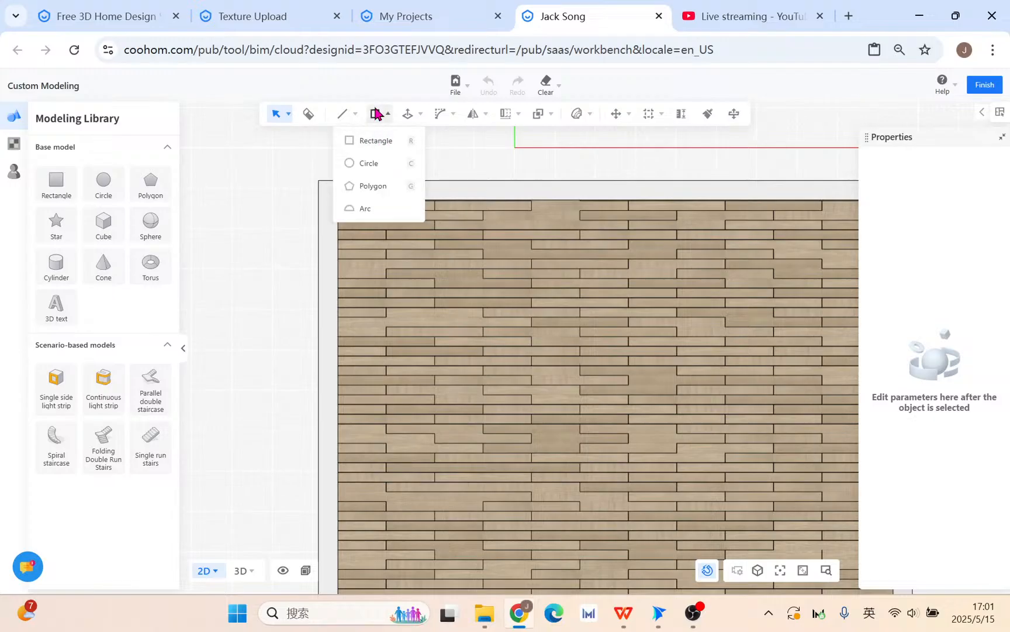
click(375, 143)
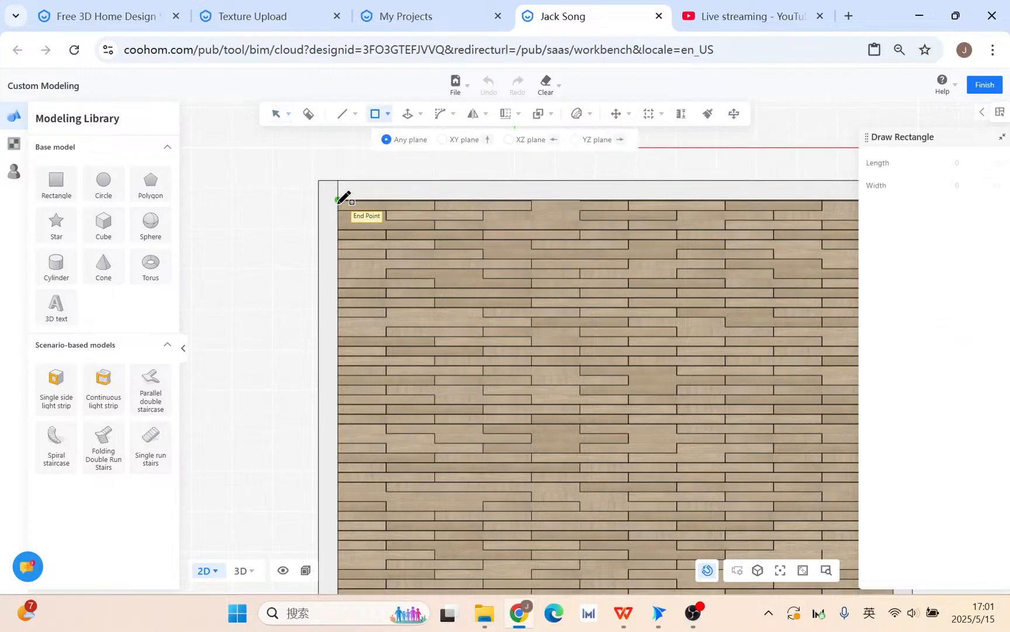
click(338, 200)
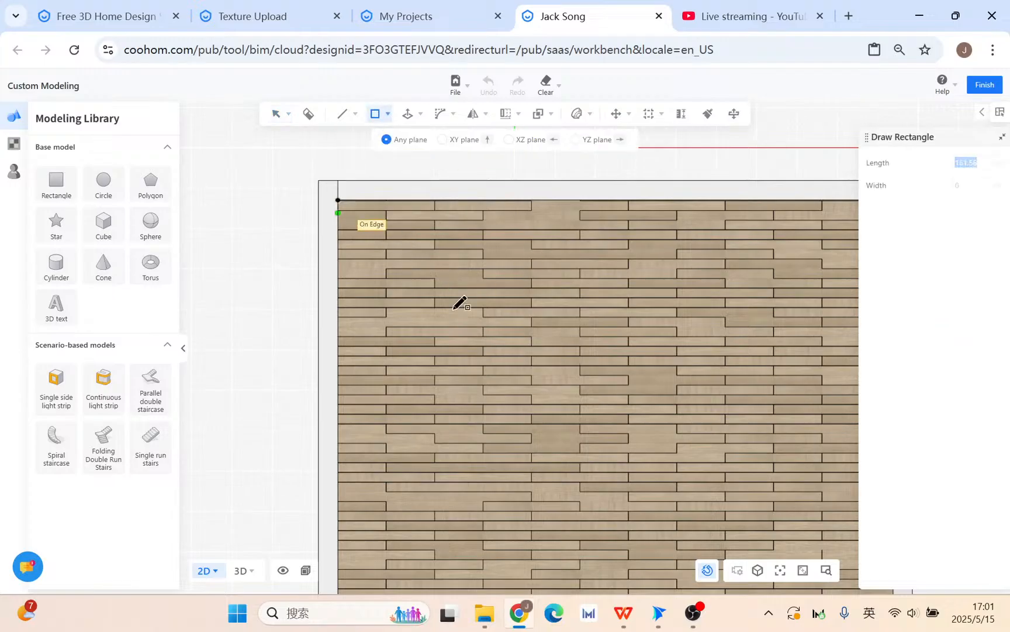
click(443, 140)
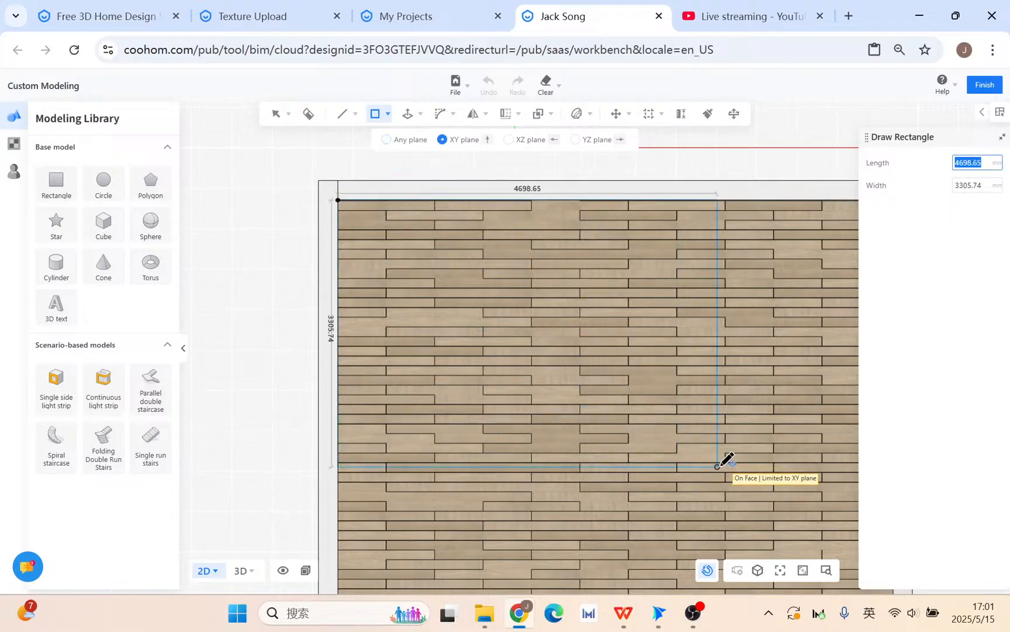
click(776, 491)
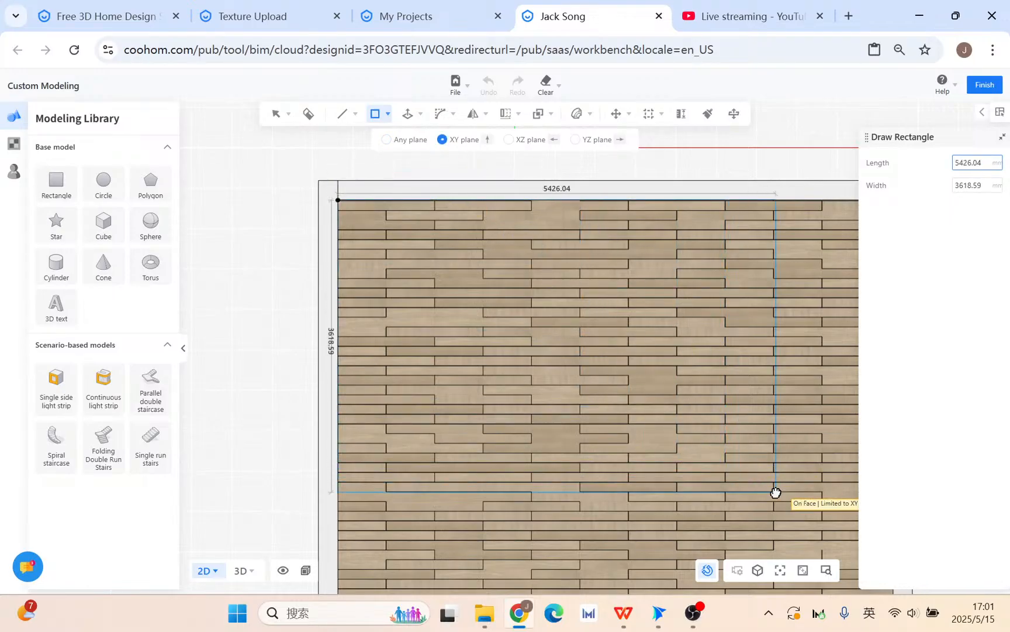
key(Escape)
Step: Offset the rectangle's outline 120 mm inward
scroll(632, 335, up, 3)
scroll(541, 235, down, 2)
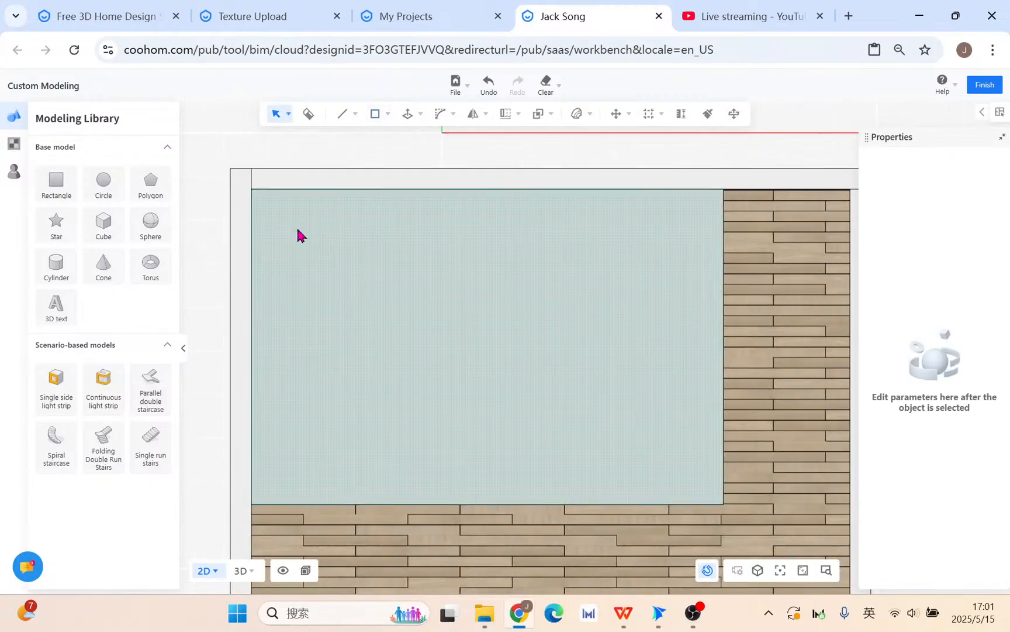
mouse_move(409, 119)
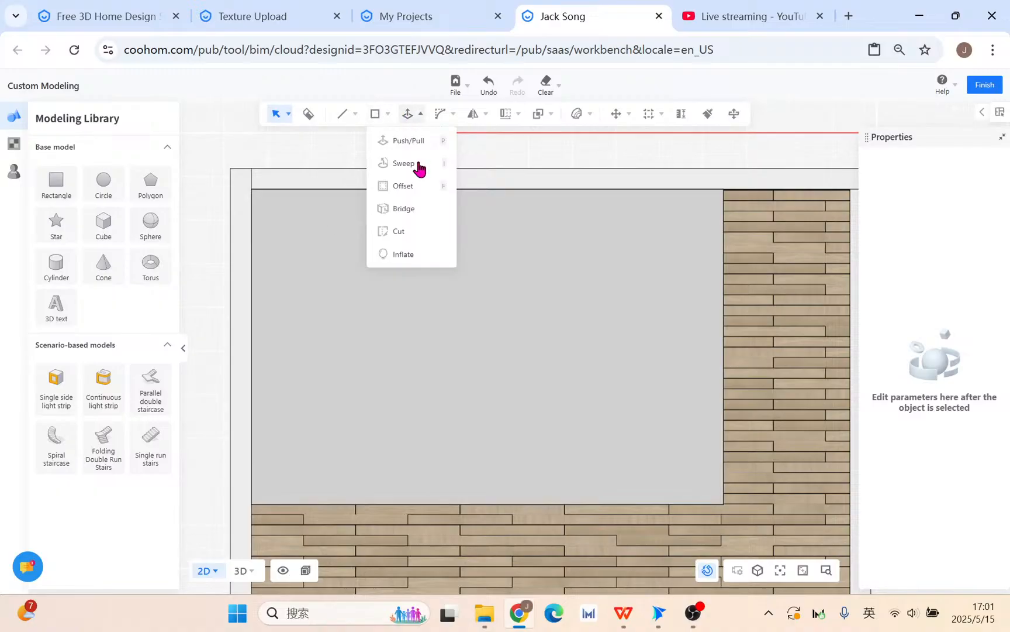
click(420, 186)
click(530, 366)
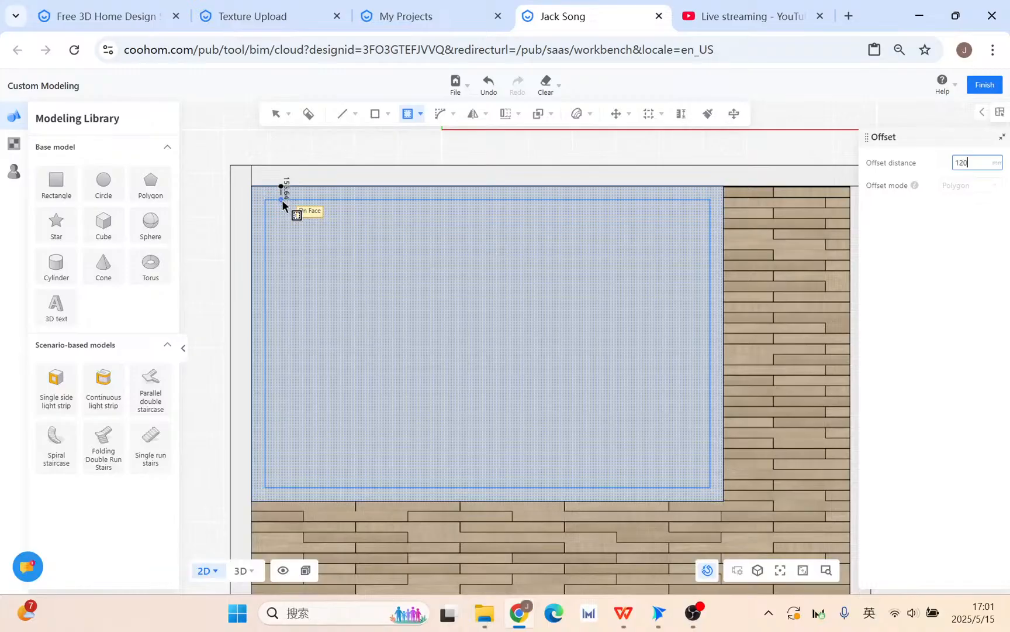
key(Return)
key(Escape)
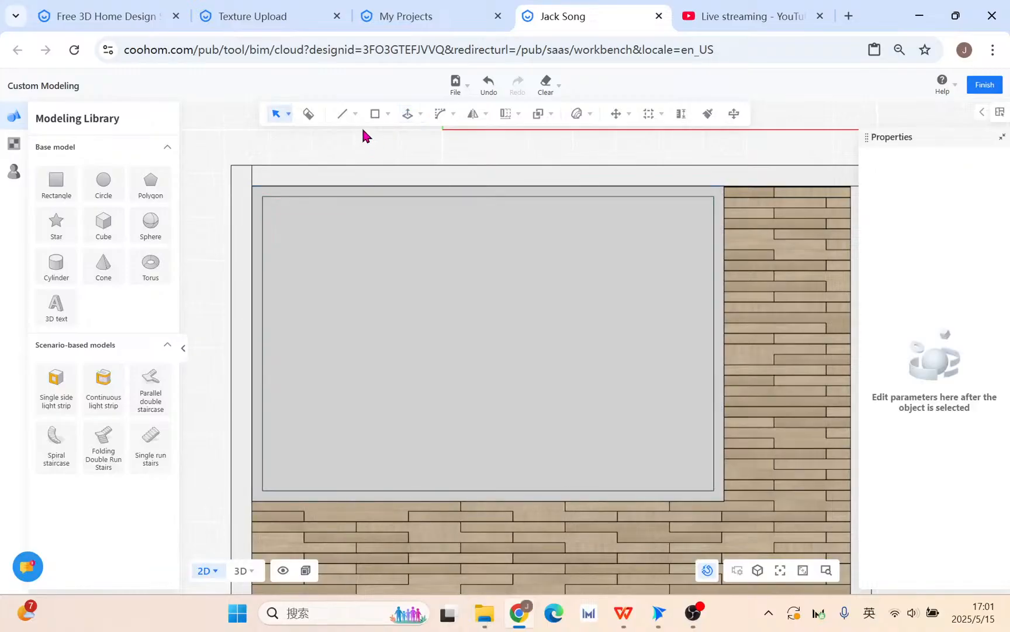
Step: Draw 120 mm lines joining the inner outline's lower-left and upper-right corners to the outer rectangle's left and upper edges
click(351, 138)
click(253, 490)
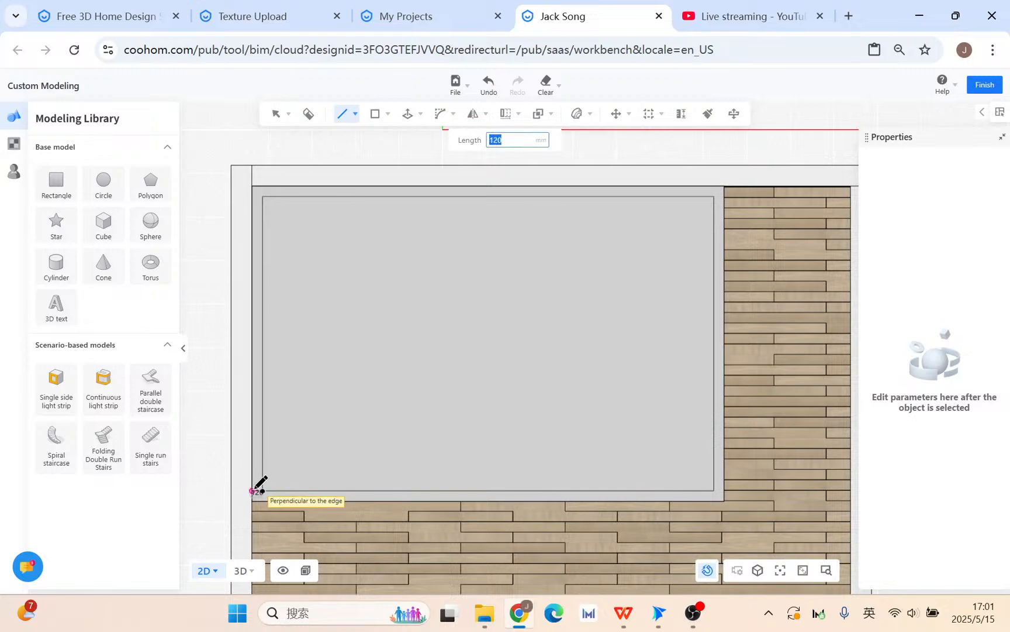
click(256, 490)
click(714, 196)
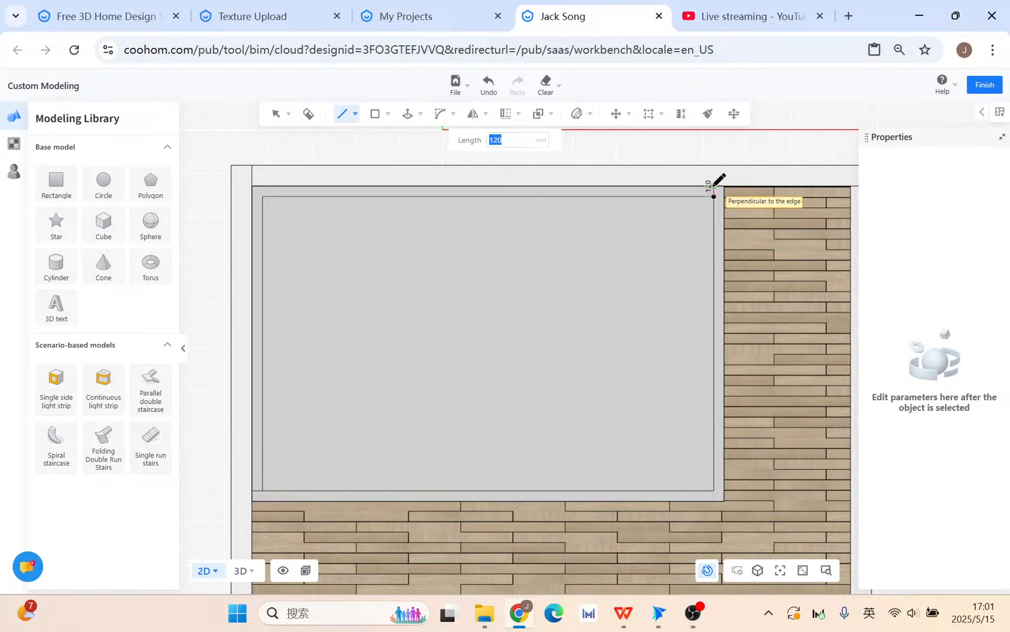
key(Escape)
key(Escape)
Step: Delete the inner face and the right and lower border strip, leaving an L-shaped strip along the upper and left walls
click(692, 264)
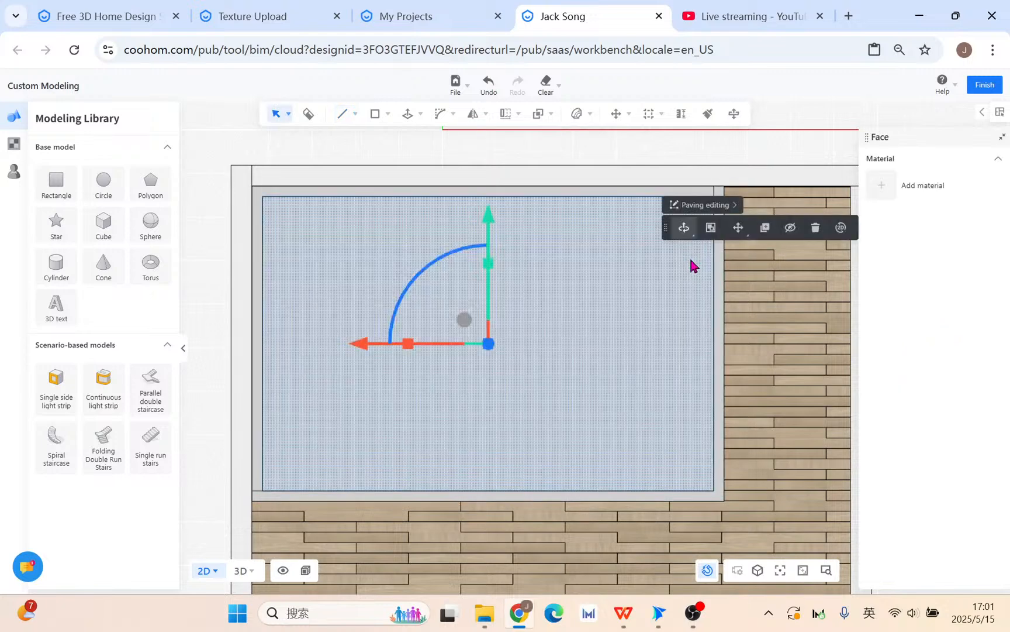
key(Escape)
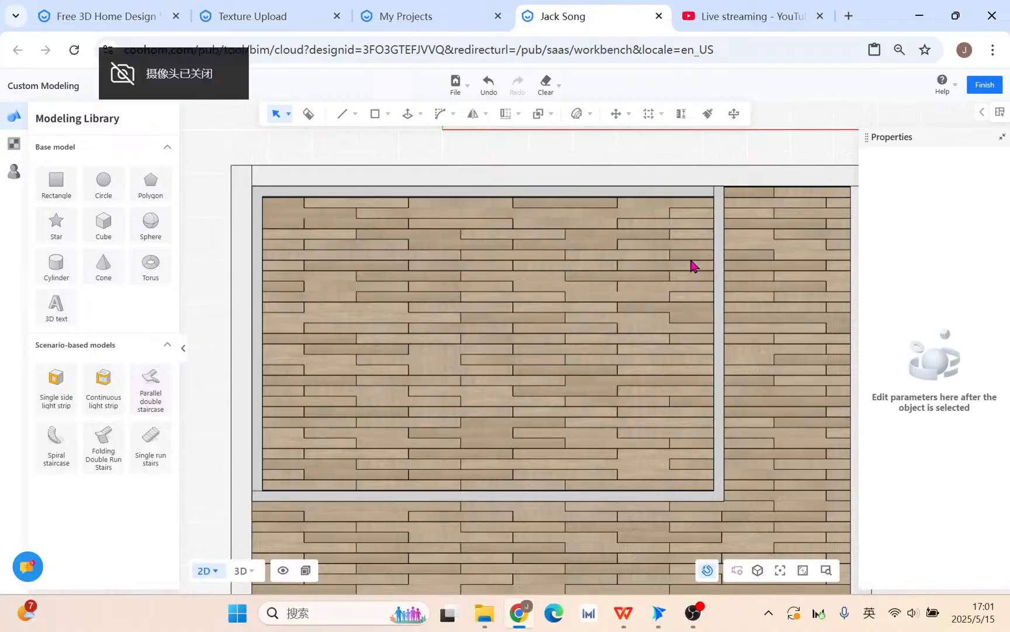
click(720, 229)
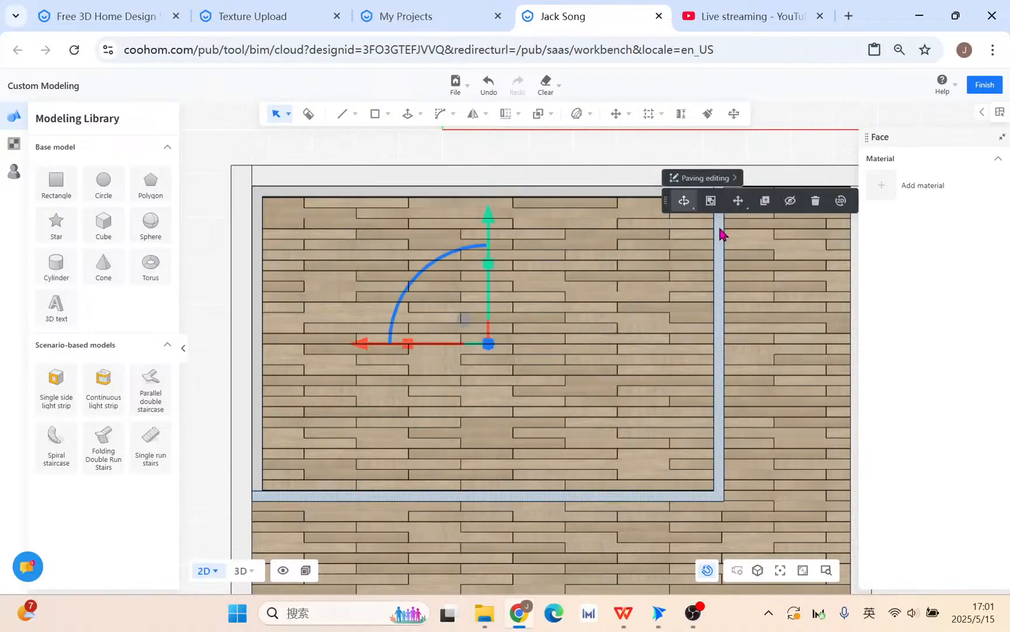
key(Delete)
Step: Round the inner corner of the L-shaped strip with Bevel 2D, using a 500 mm chamfer radius and 30 edges
scroll(347, 207, up, 6)
middle_drag(336, 205, 533, 373)
mouse_move(425, 107)
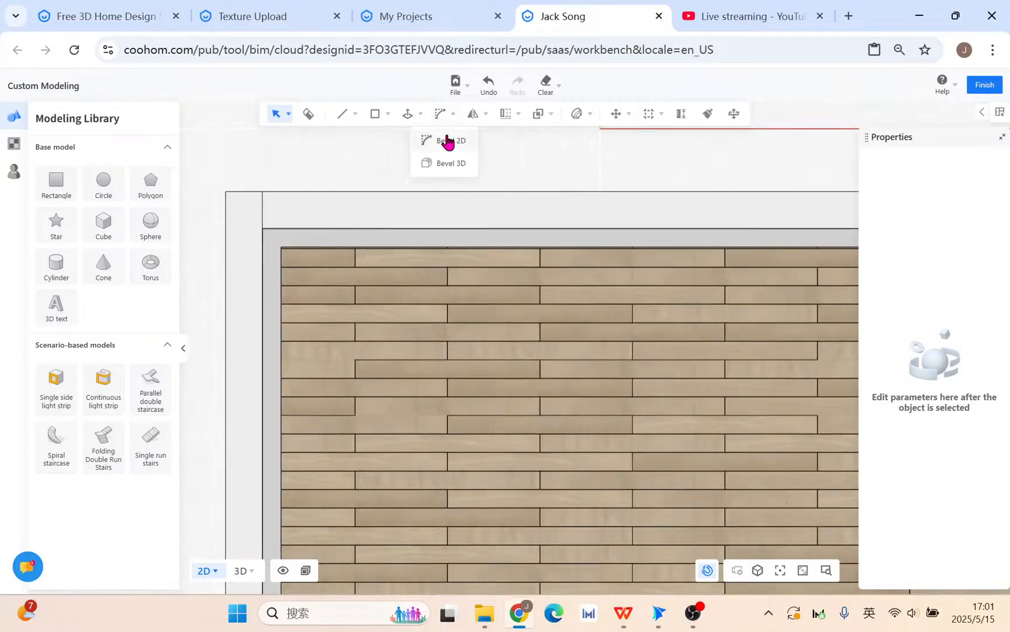
click(447, 138)
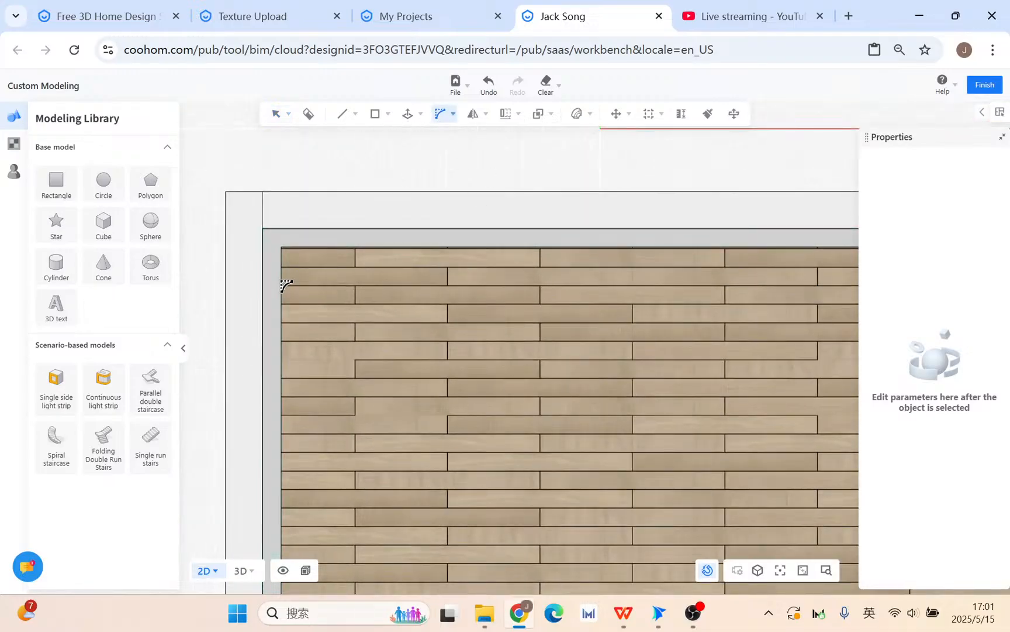
click(282, 320)
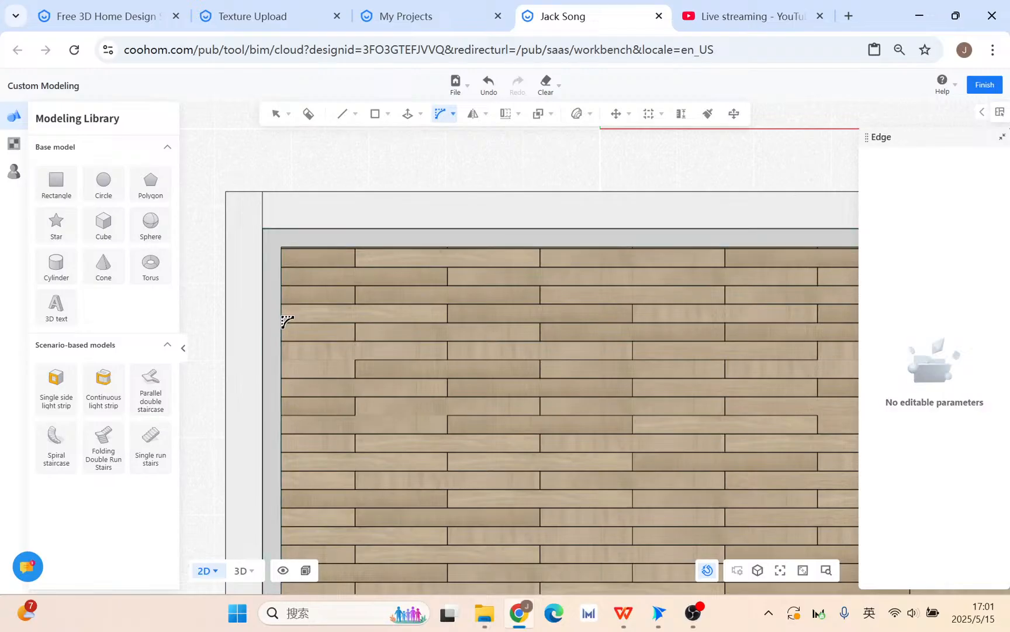
scroll(303, 271, up, 2)
click(246, 570)
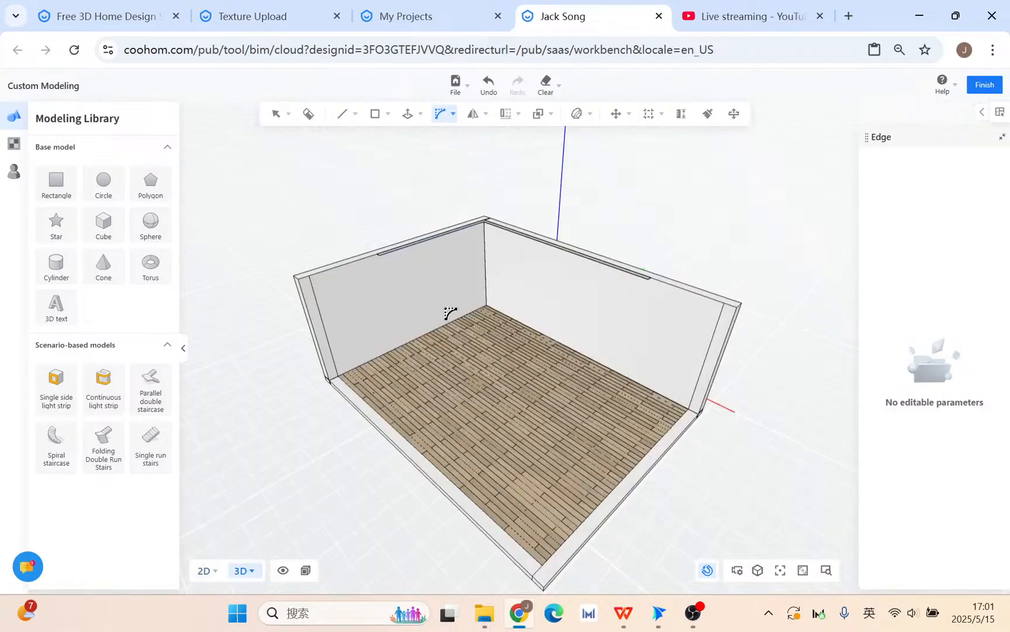
right_drag(470, 269, 459, 373)
scroll(459, 373, up, 5)
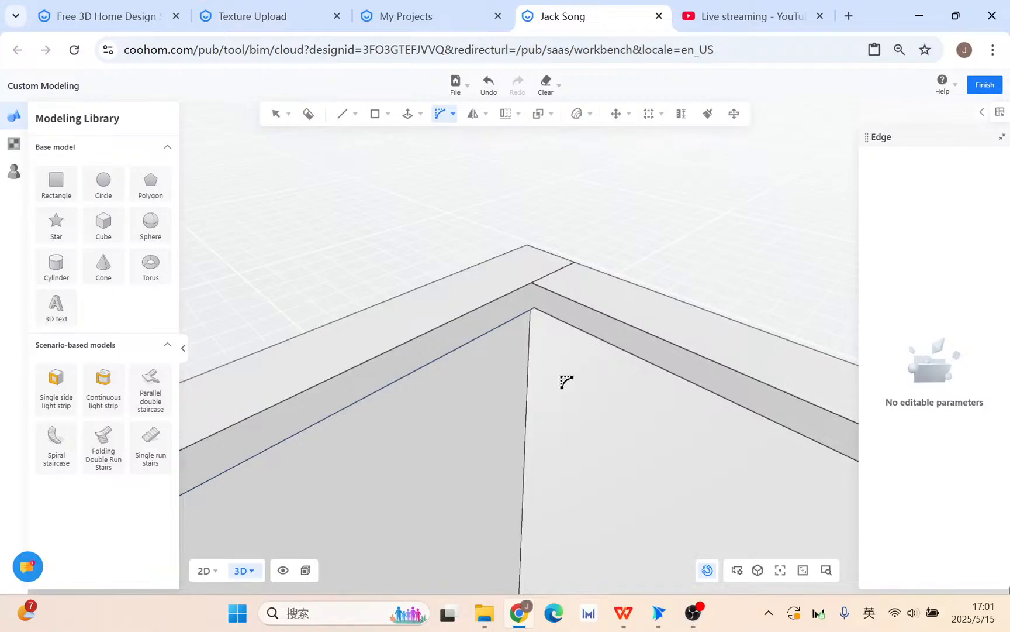
scroll(564, 381, down, 2)
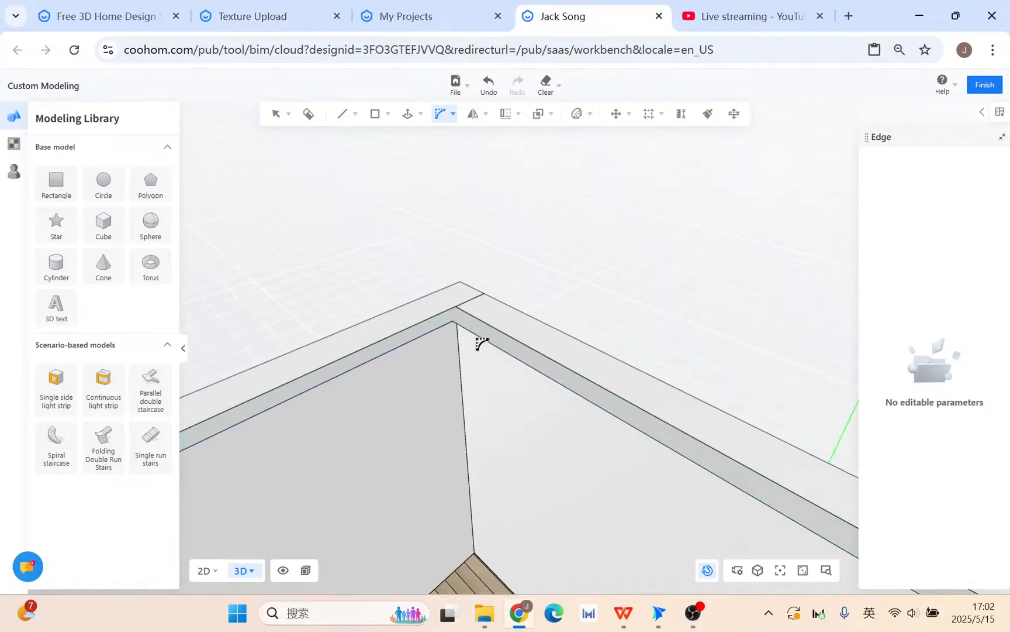
click(481, 344)
scroll(474, 397, down, 2)
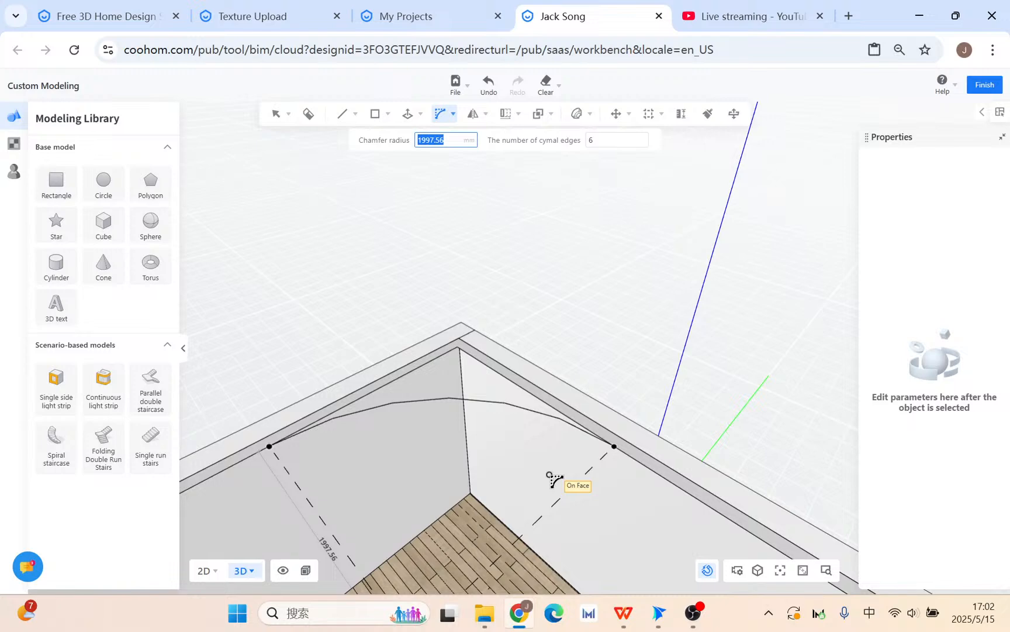
text(500)
key(Tab)
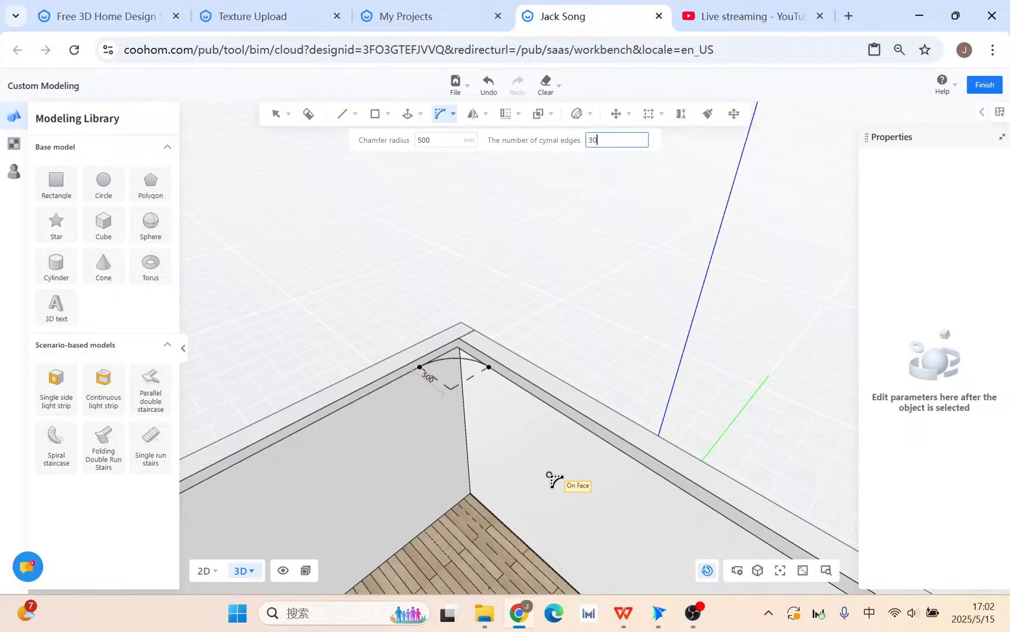
key(Tab)
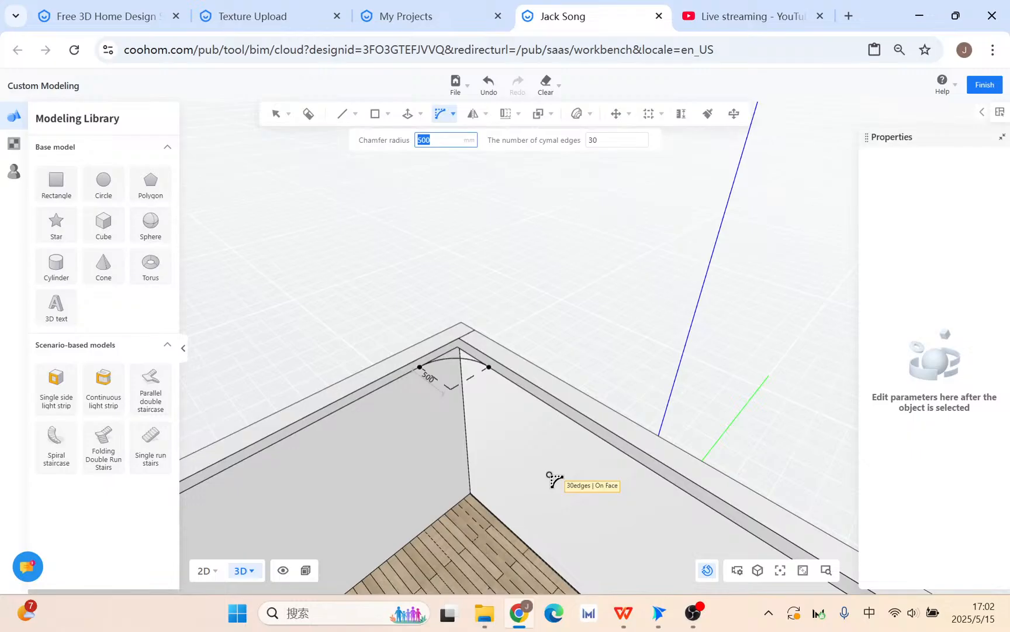
key(Return)
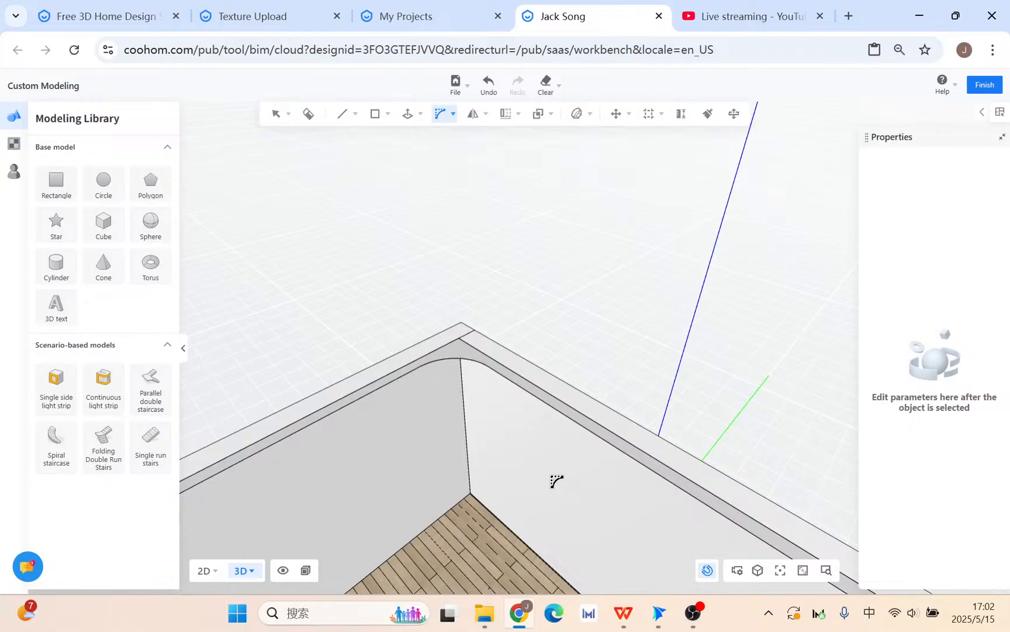
Step: Try to round the outer corner of the L-shaped strip with a 30-edge 2D bevel
click(479, 351)
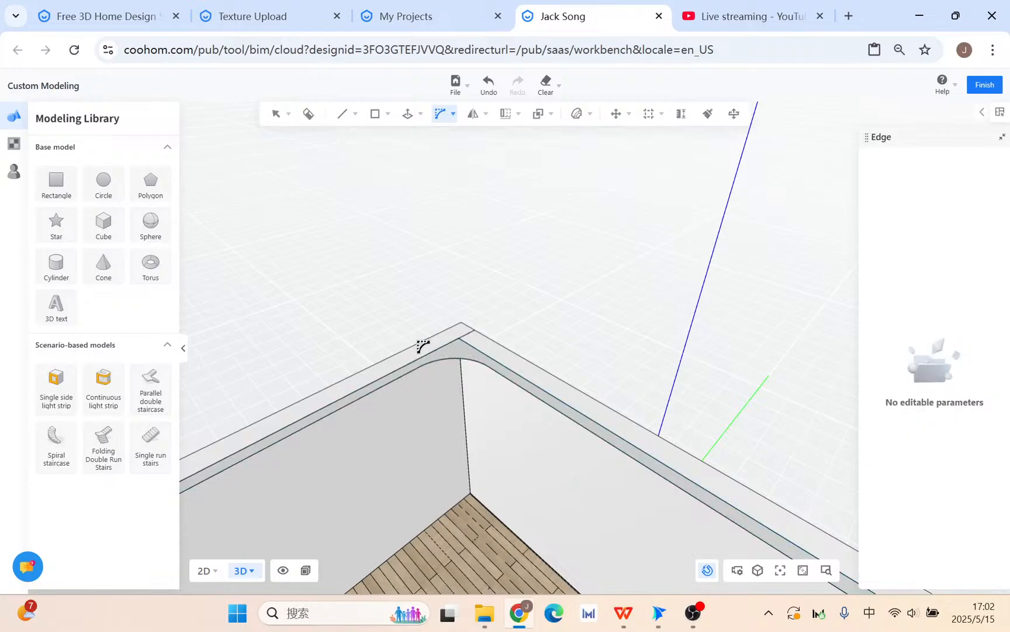
click(445, 355)
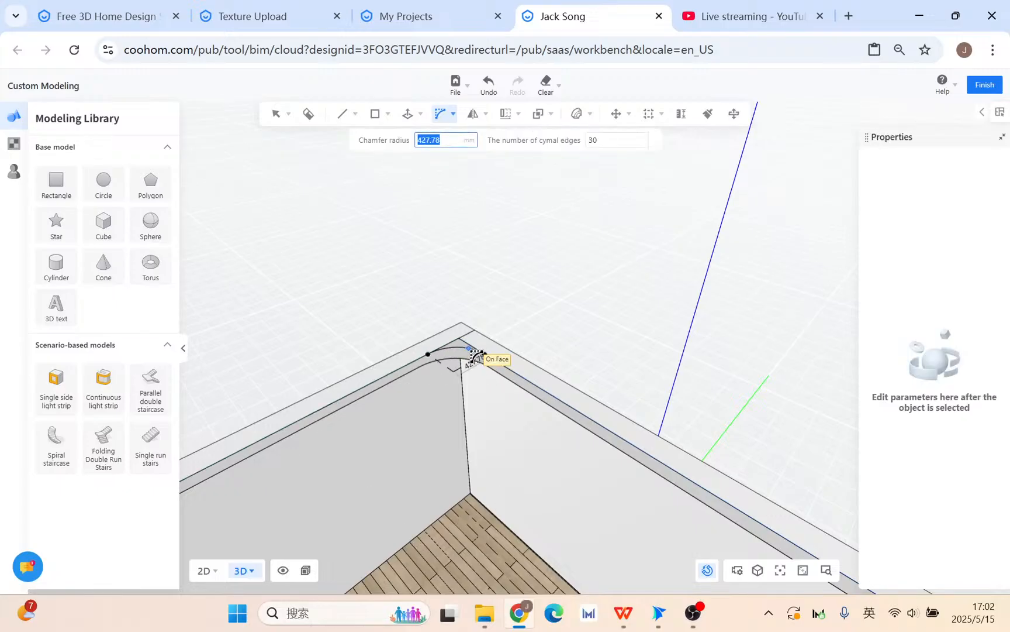
scroll(465, 351, up, 5)
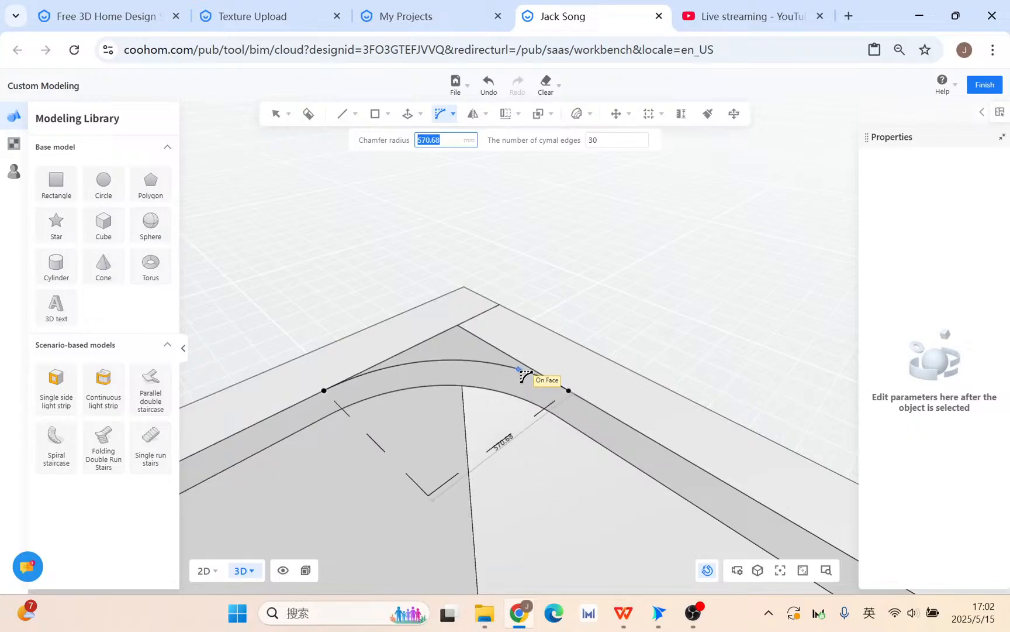
key(Return)
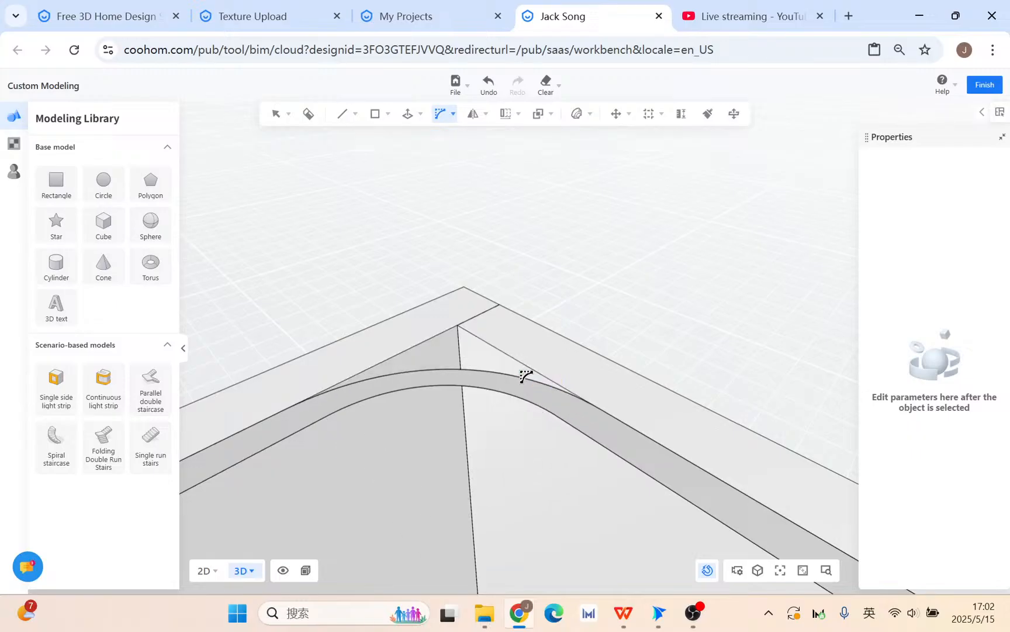
middle_drag(517, 474, 547, 481)
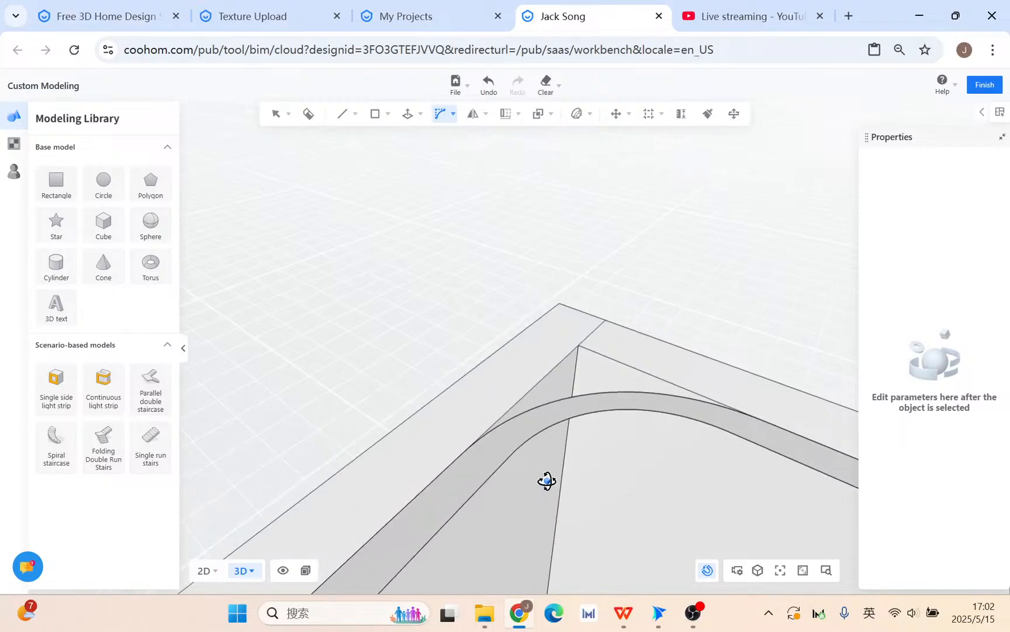
key(ctrl+z)
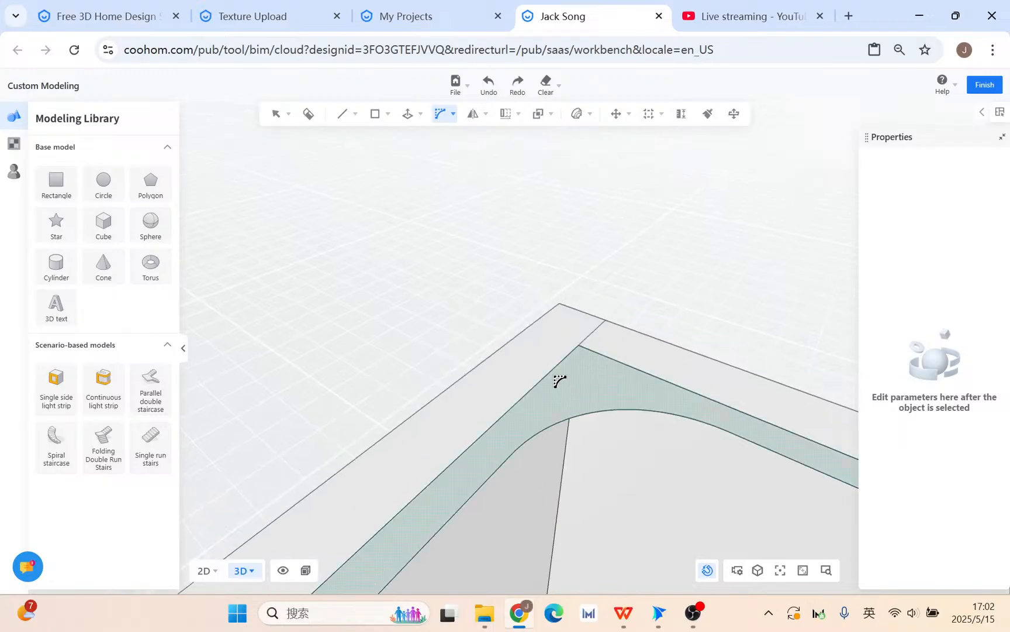
Step: Round the strip's outer corner with a 2D bevel of 620 mm radius and 30 edges
click(615, 365)
click(622, 367)
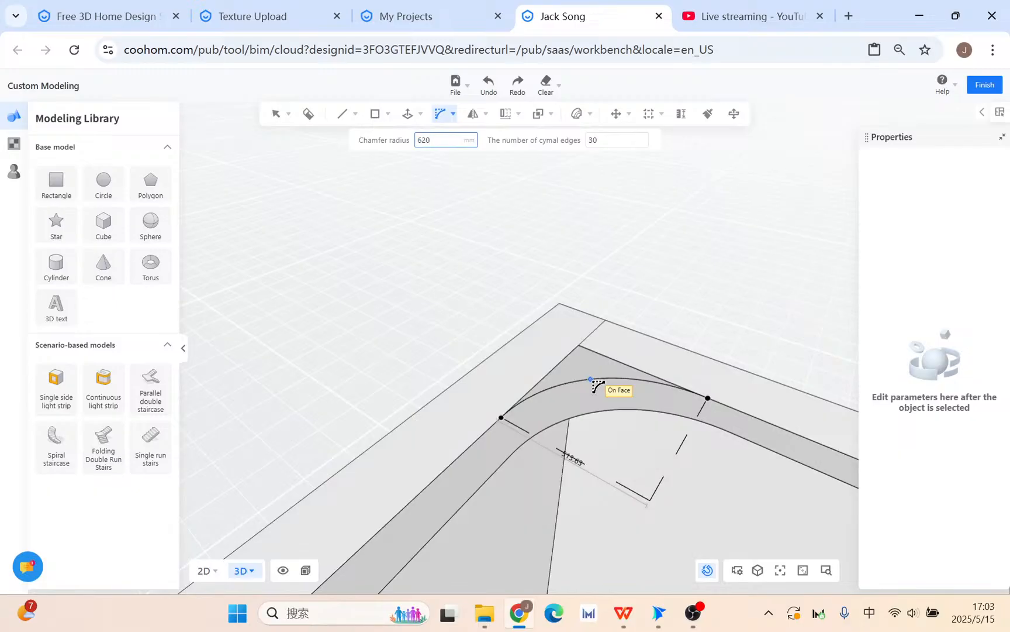
key(Return)
scroll(622, 395, down, 5)
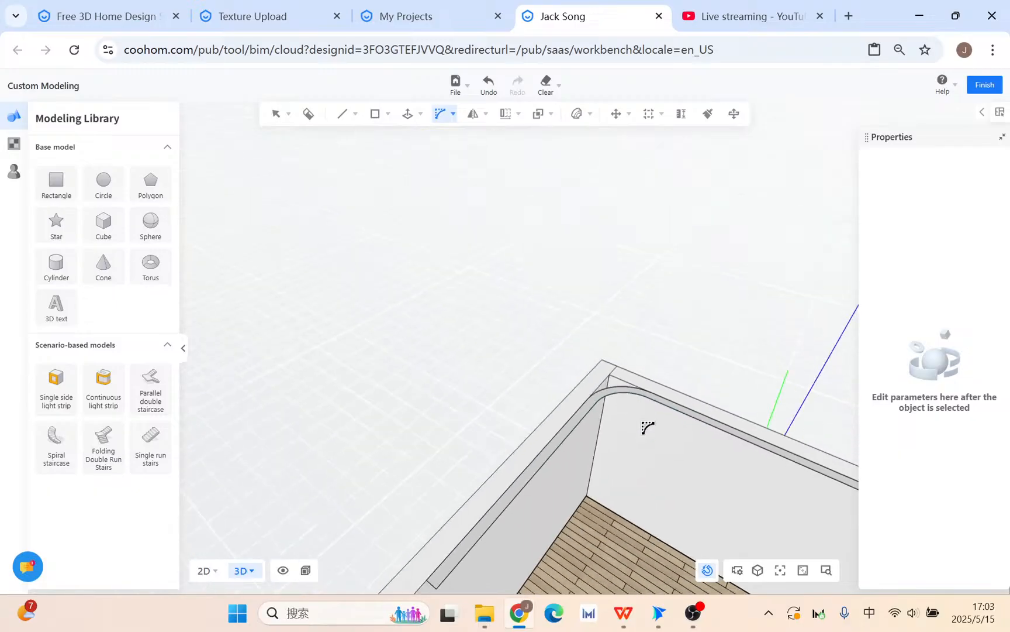
key(Escape)
Step: Extrude the rounded L-shaped strip 2800 mm down to the floor with Push/Pull
middle_drag(683, 490, 611, 458)
right_drag(615, 472, 631, 456)
click(419, 114)
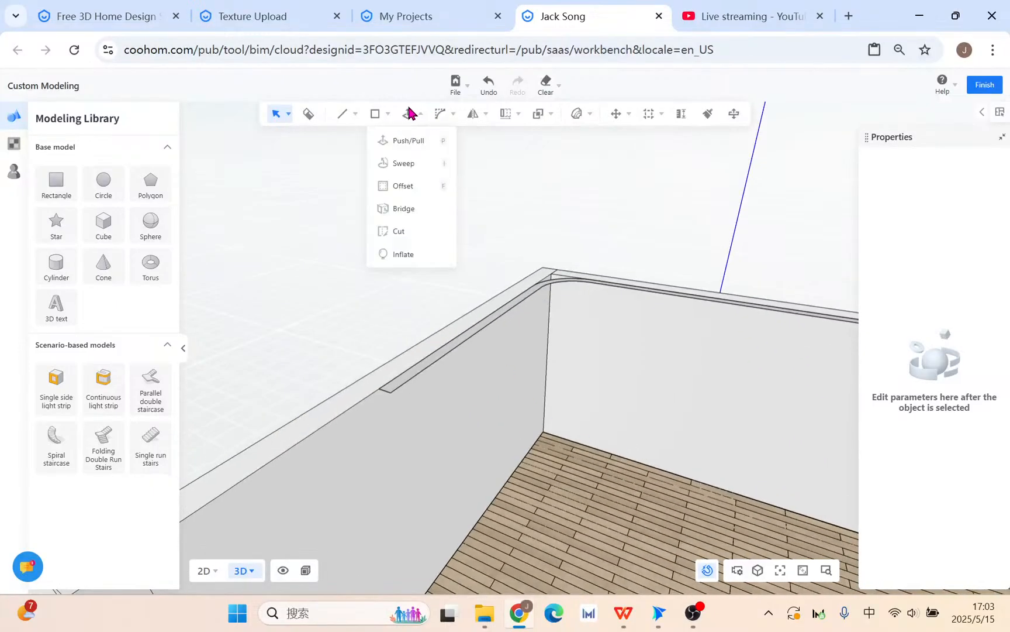
click(406, 138)
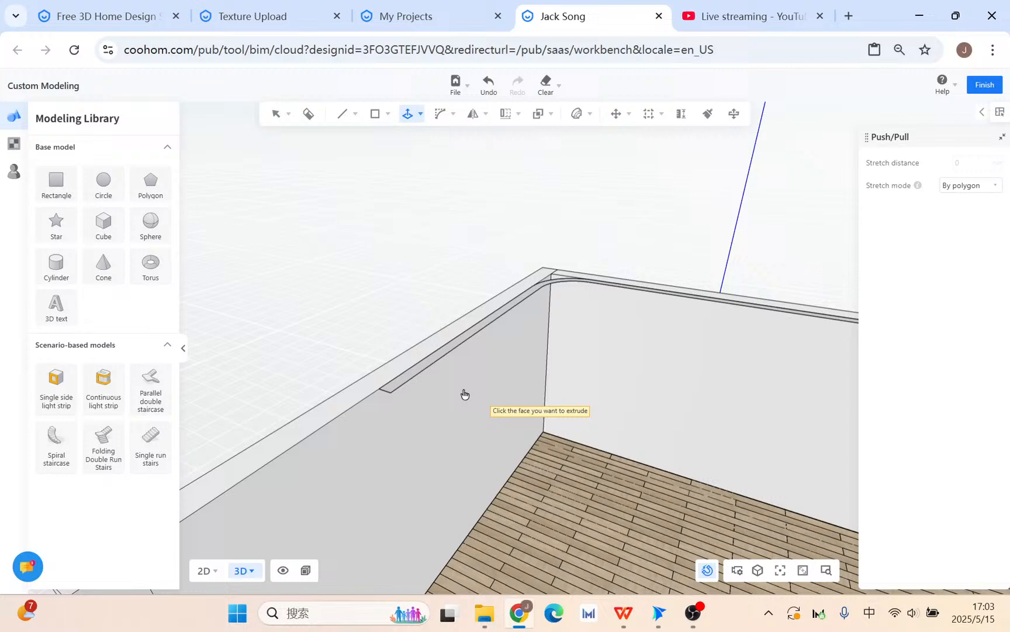
click(428, 378)
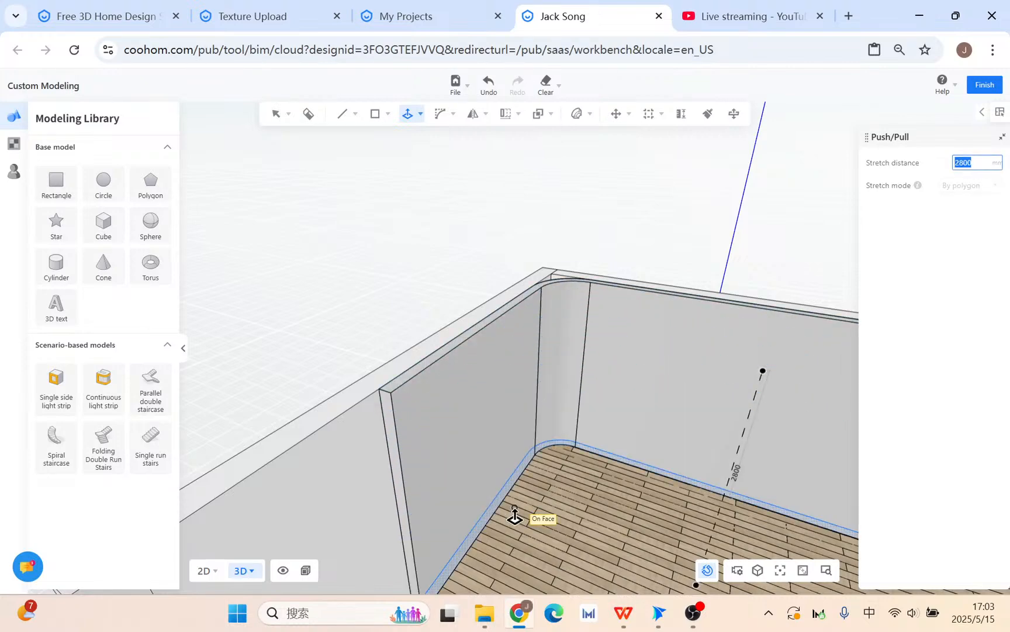
click(509, 514)
Step: Lower the top face of the curved wall below the top of the room walls with Push/Pull
scroll(400, 369, up, 3)
scroll(492, 406, down, 3)
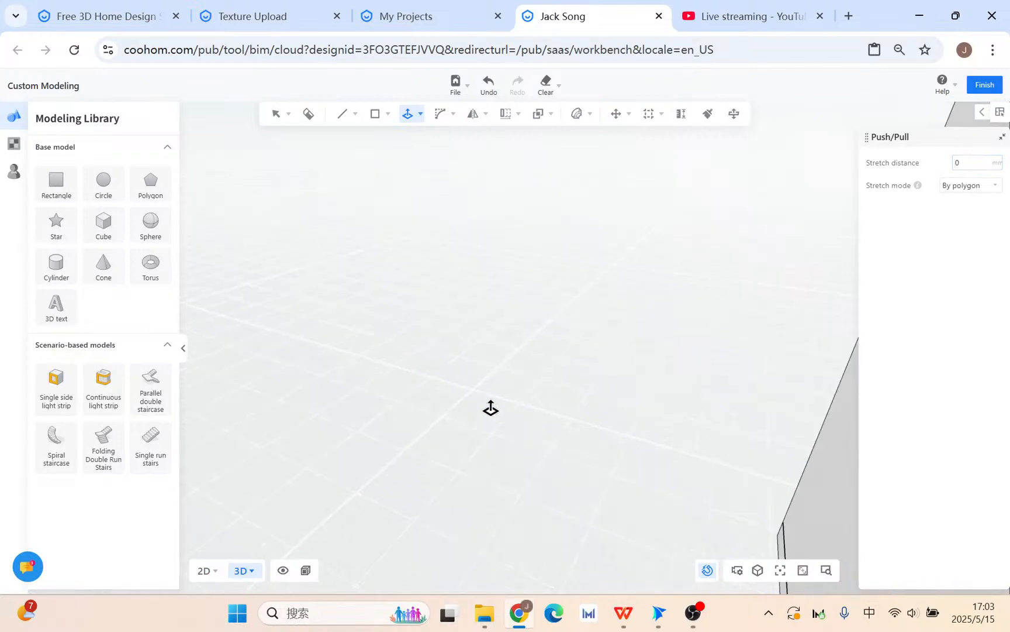
click(530, 422)
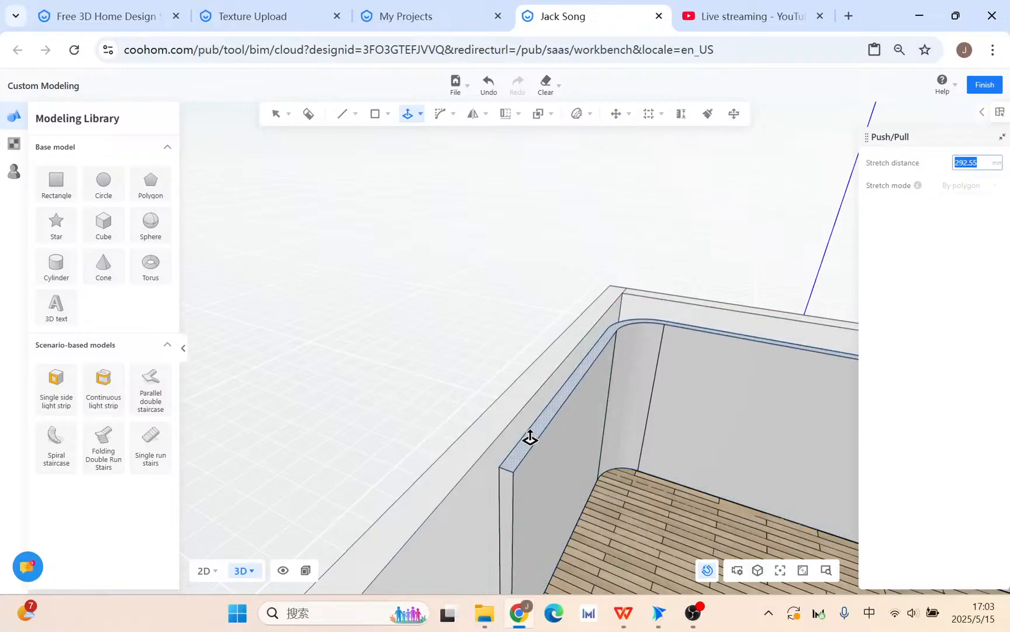
click(541, 458)
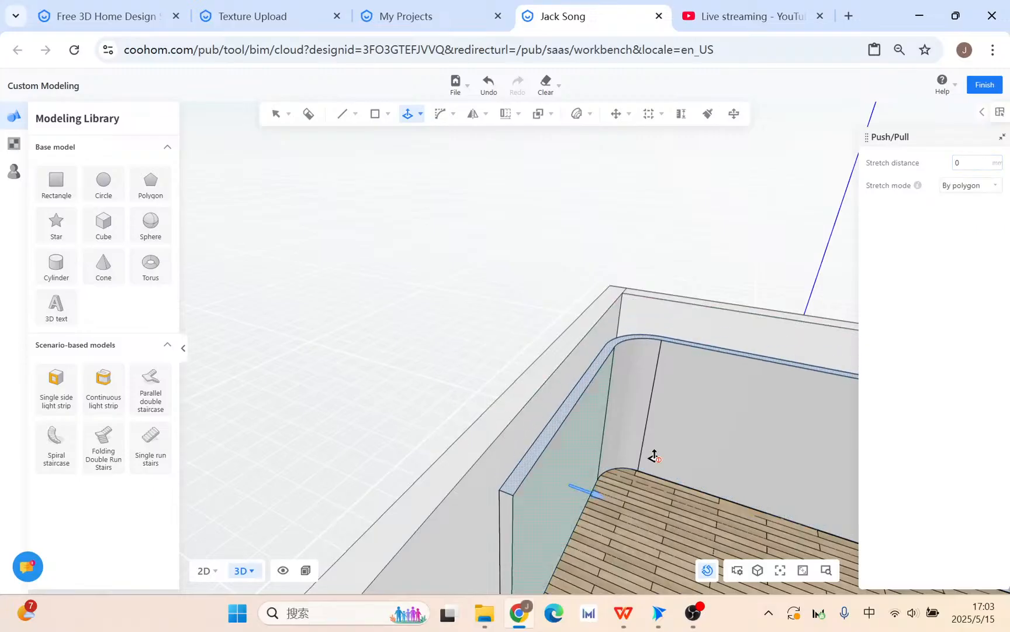
key(Escape)
Step: Round the top edge at one free end of the curved wall with a 3D bevel of 300 mm radius and 30 edges
middle_drag(665, 454, 592, 518)
scroll(583, 393, up, 3)
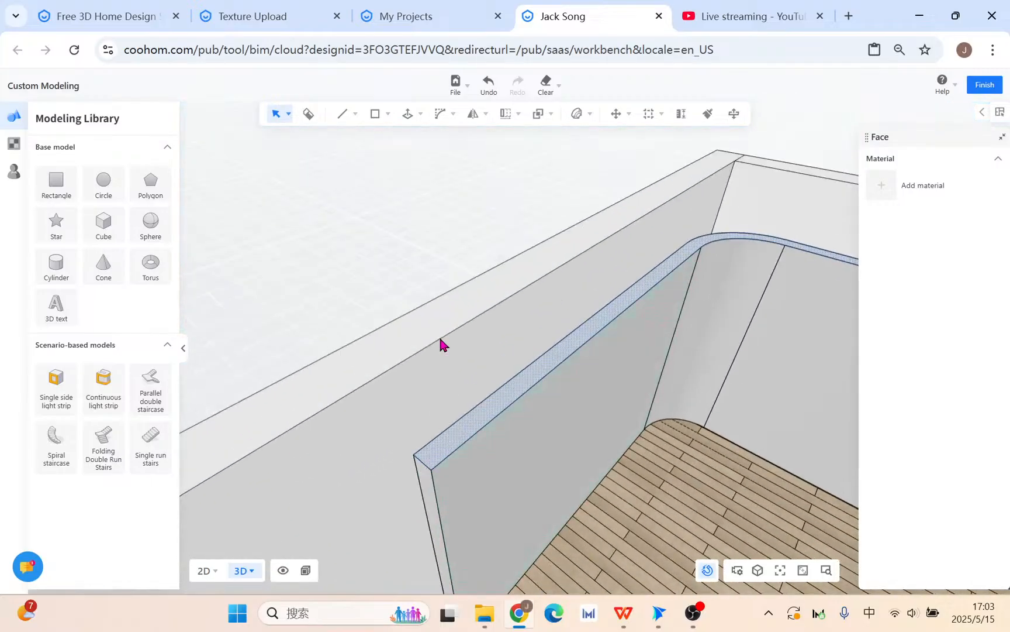
click(440, 338)
mouse_move(442, 115)
click(448, 167)
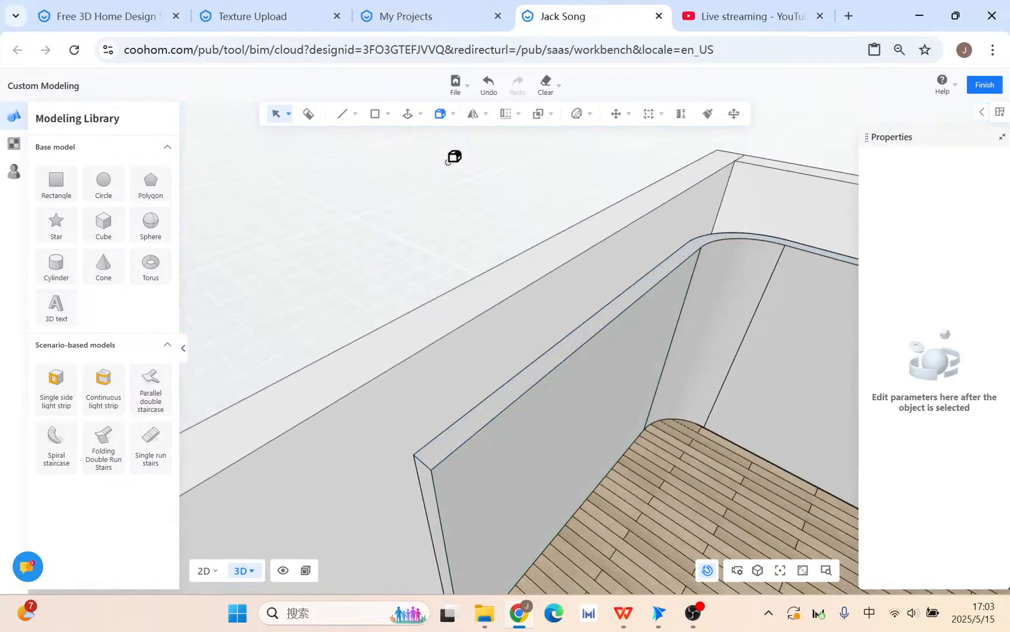
click(433, 458)
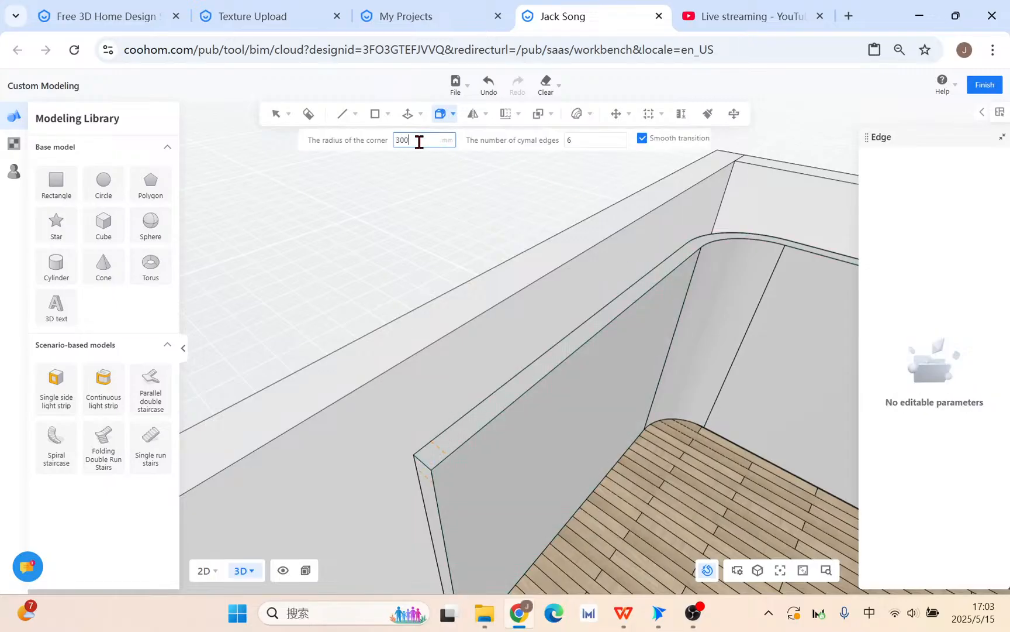
click(578, 141)
key(Return)
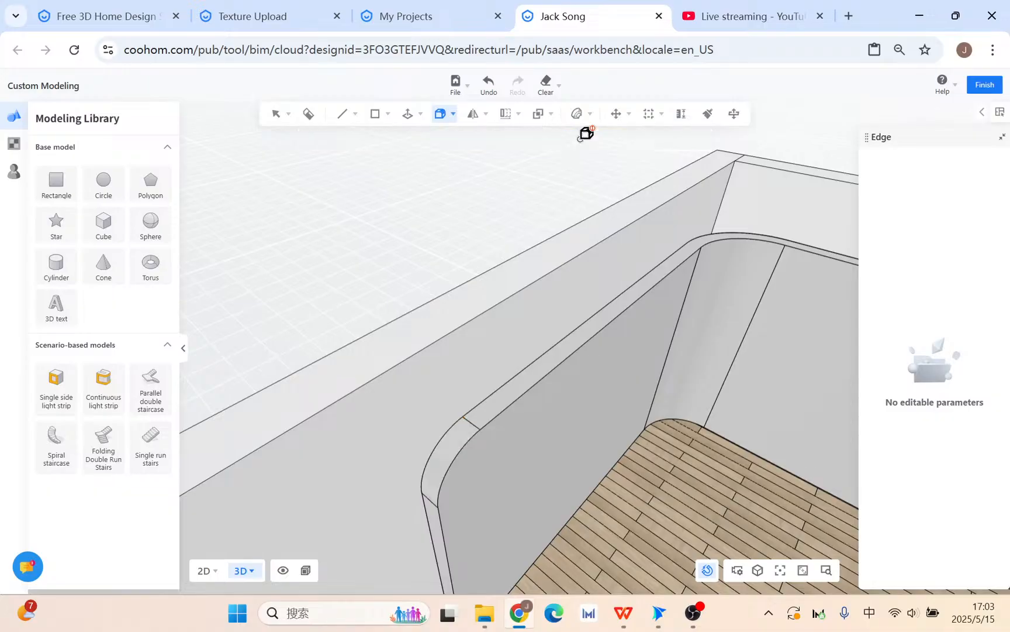
Step: Round the top edge at the wall's other free end with a 300 mm radius, 30-edge 3D bevel
scroll(671, 406, up, 5)
middle_drag(693, 456, 572, 422)
click(525, 380)
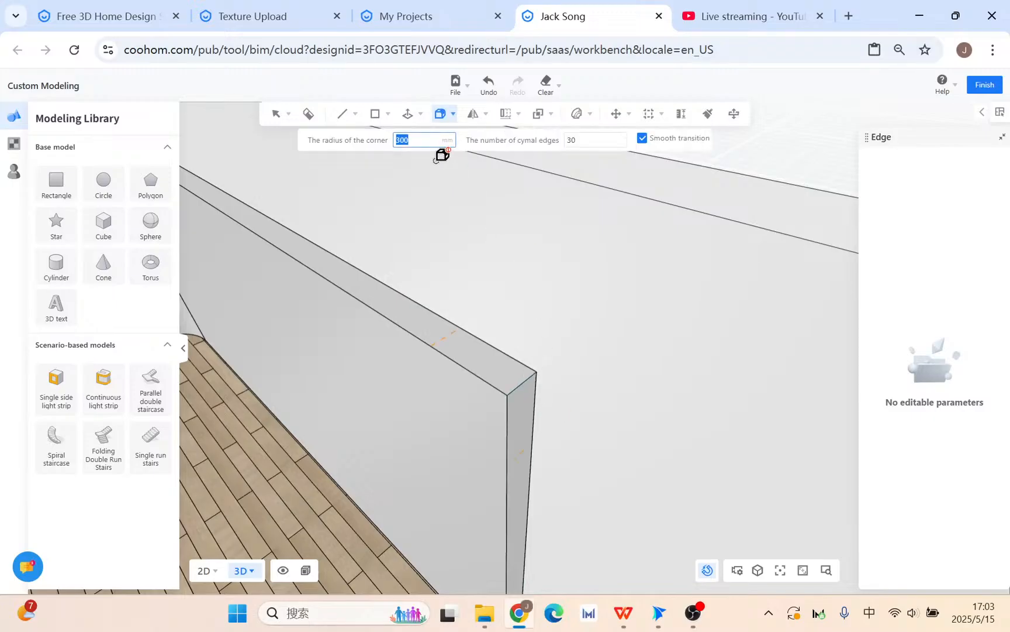
key(Return)
scroll(469, 241, down, 7)
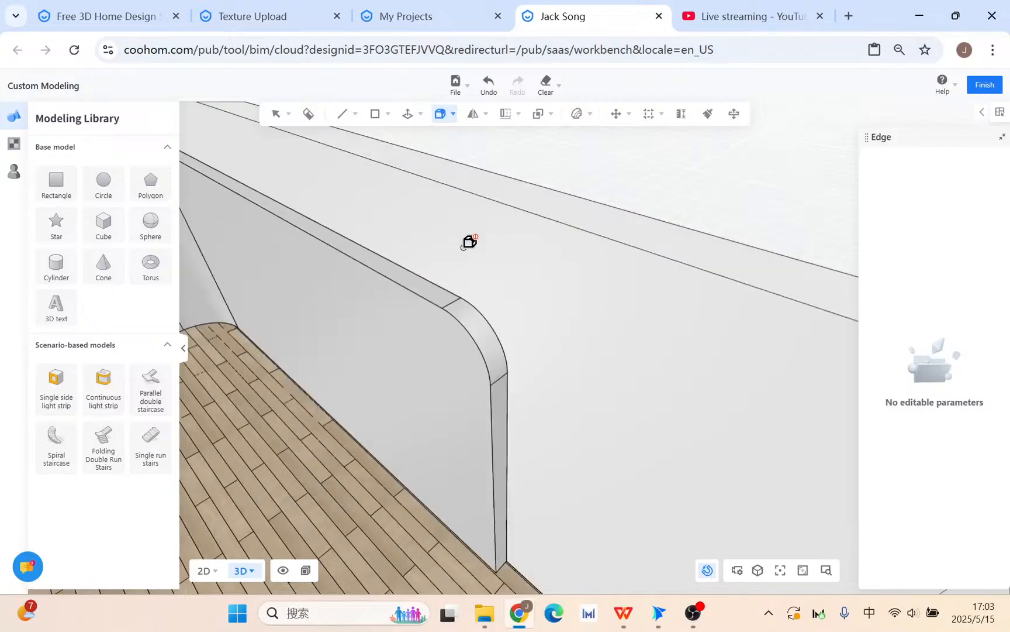
Step: Select the entire curved wall and move it away from both adjoining room walls toward the middle of the floor
click(354, 383)
middle_drag(354, 383, 545, 395)
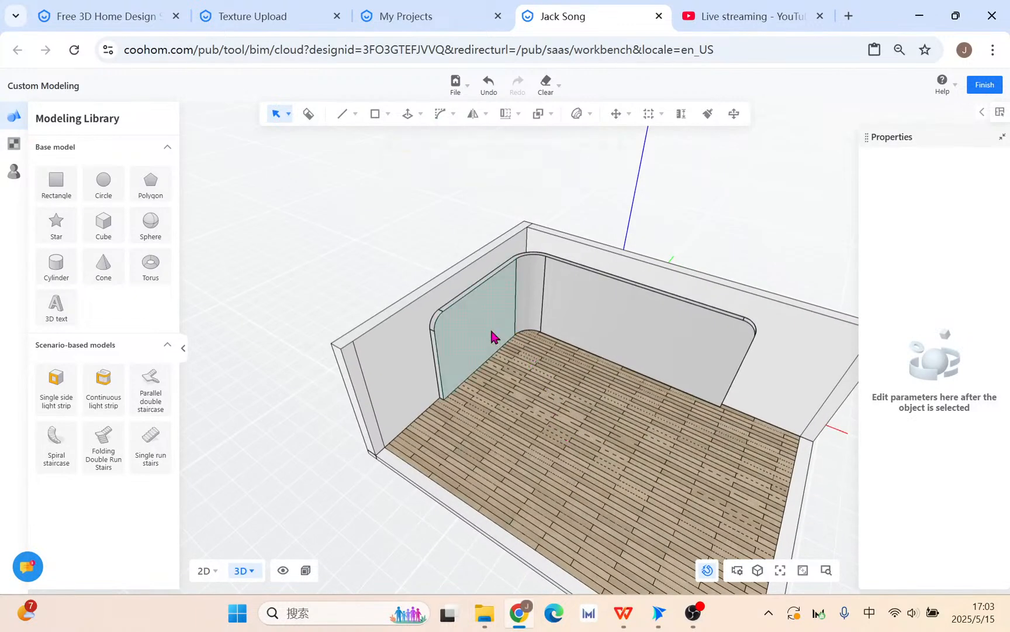
shift+click(452, 331)
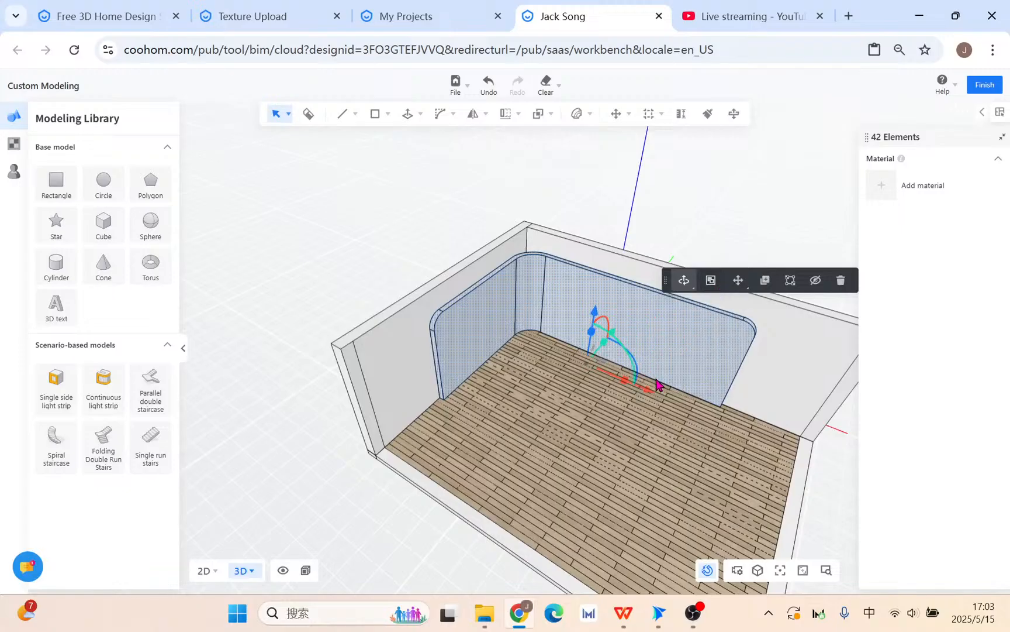
drag(655, 381, 661, 397)
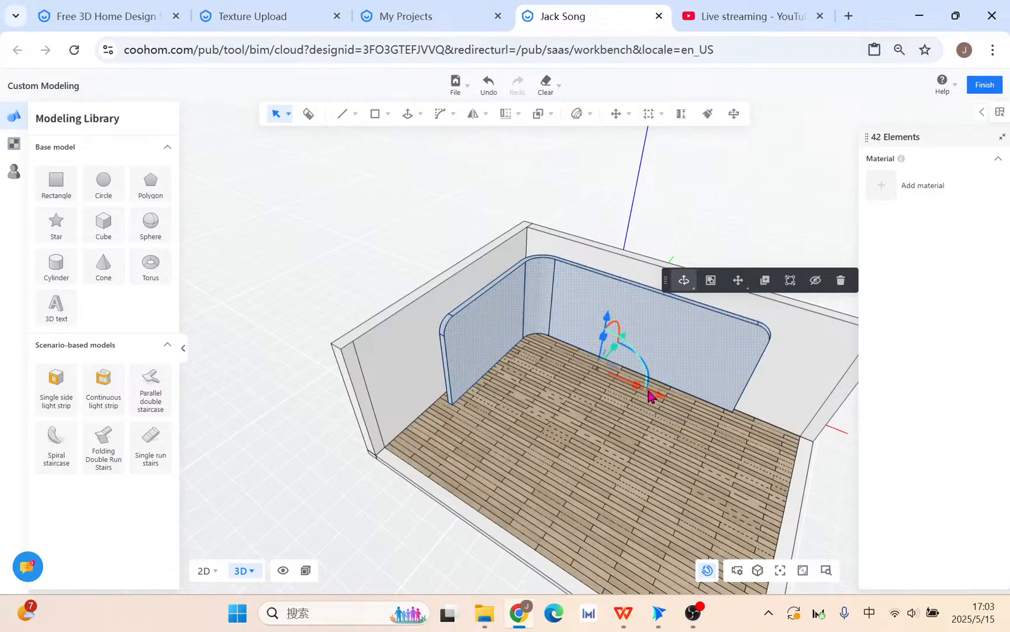
drag(641, 393, 701, 406)
right_drag(689, 456, 636, 449)
drag(670, 358, 638, 377)
key(Escape)
Step: Place a continuous light strip around the three connected outer faces of the curved wall, including the rounded corner
right_drag(357, 430, 564, 331)
scroll(563, 330, up, 5)
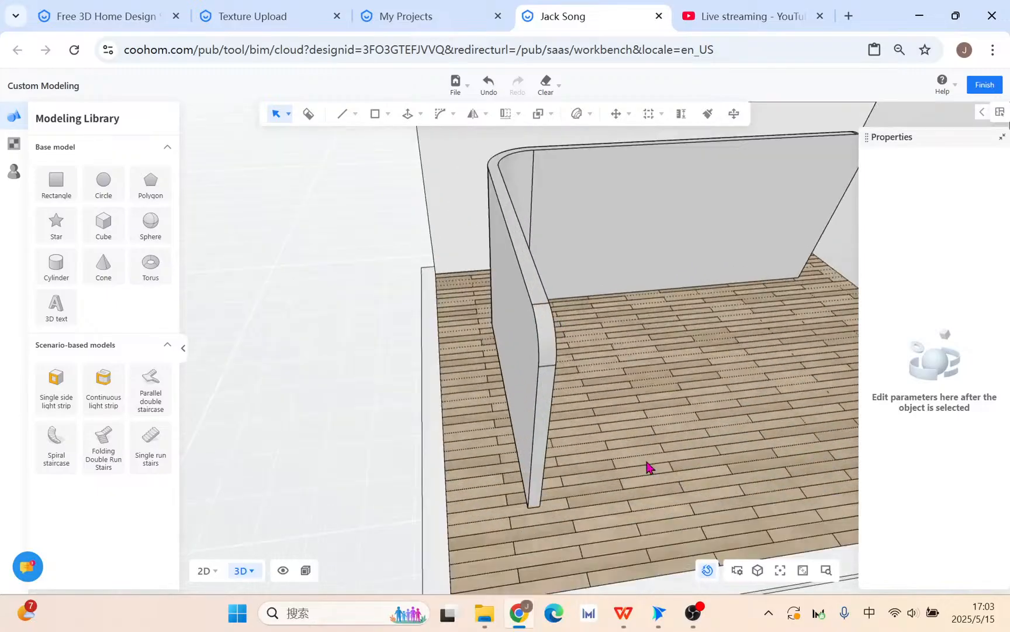
right_drag(650, 469, 789, 489)
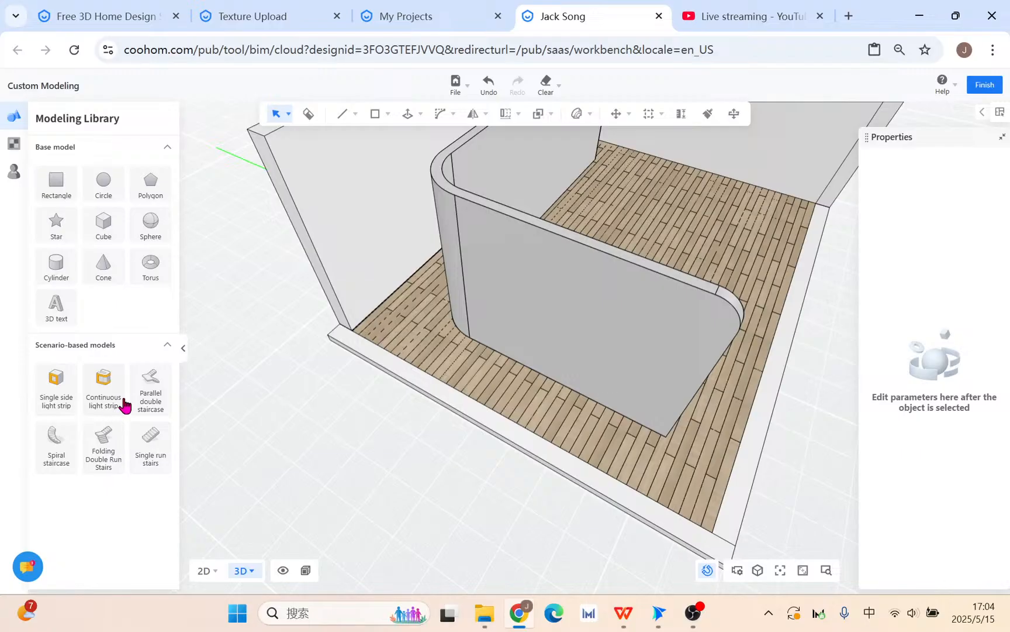
click(103, 397)
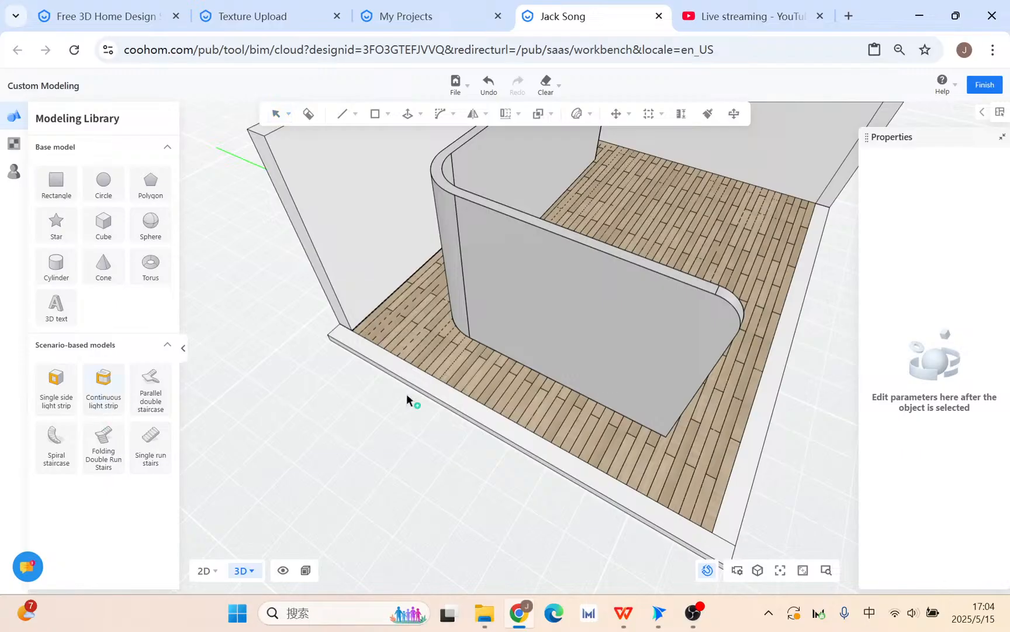
click(677, 329)
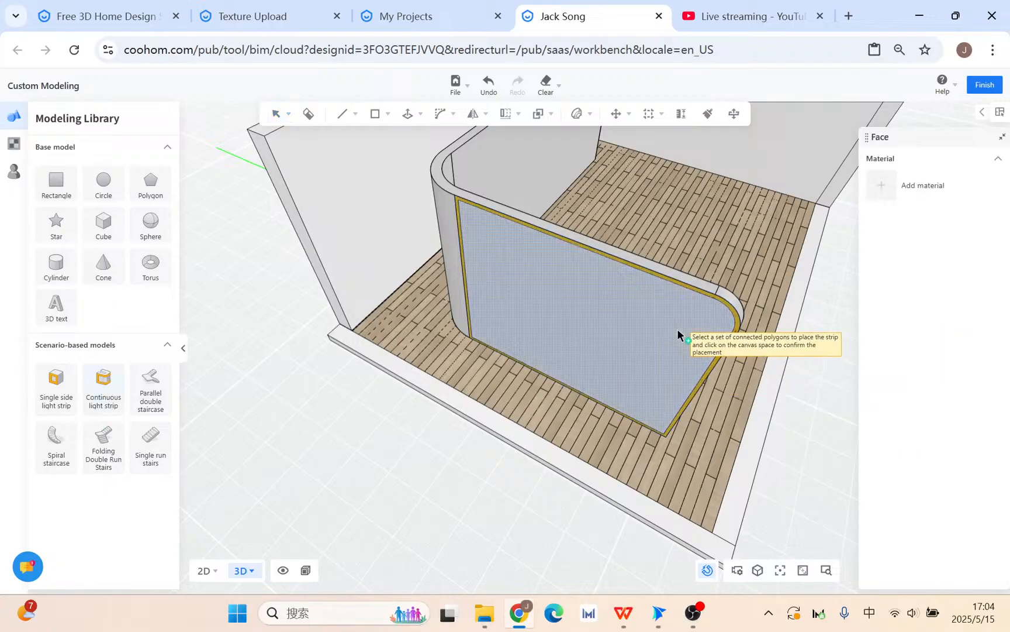
click(446, 229)
right_drag(360, 266, 659, 265)
click(362, 265)
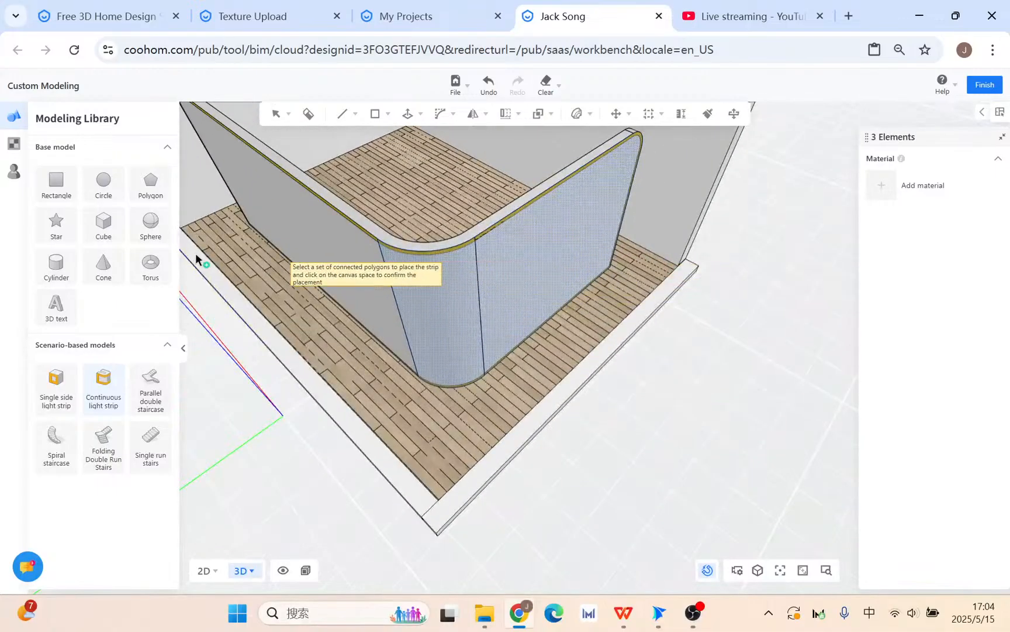
right_drag(195, 254, 371, 255)
middle_drag(287, 351, 686, 367)
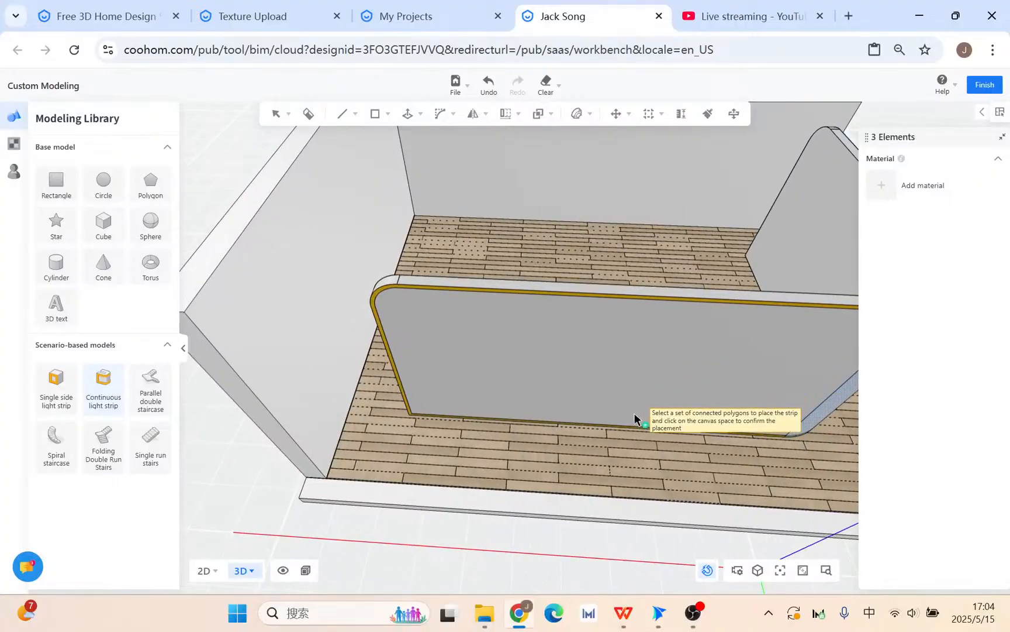
mouse_move(710, 440)
right_down()
mouse_move(652, 418)
mouse_move(475, 393)
right_up()
middle_drag(720, 413, 472, 456)
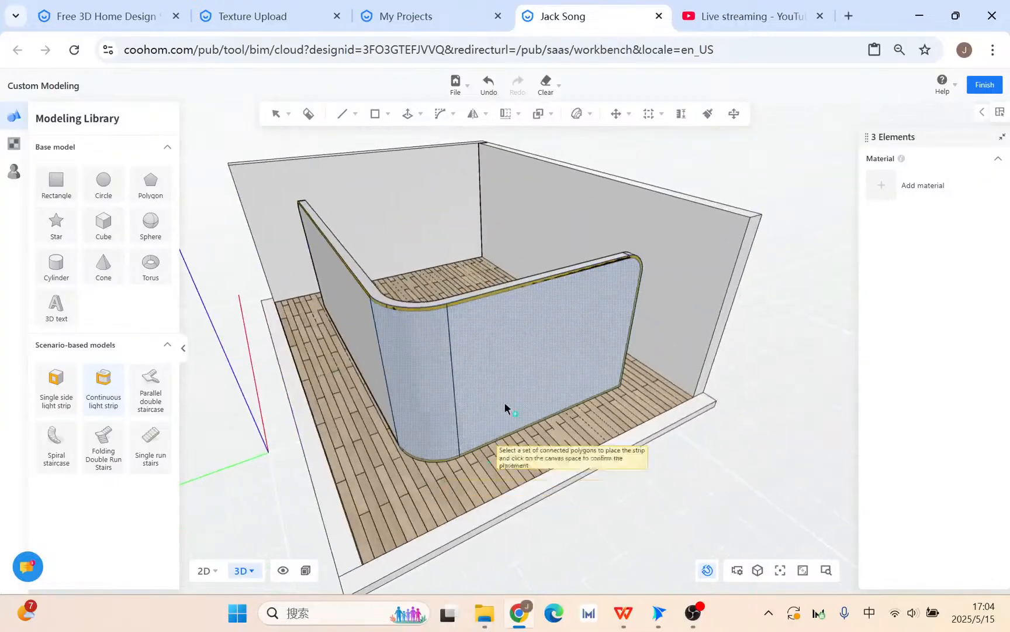
click(575, 210)
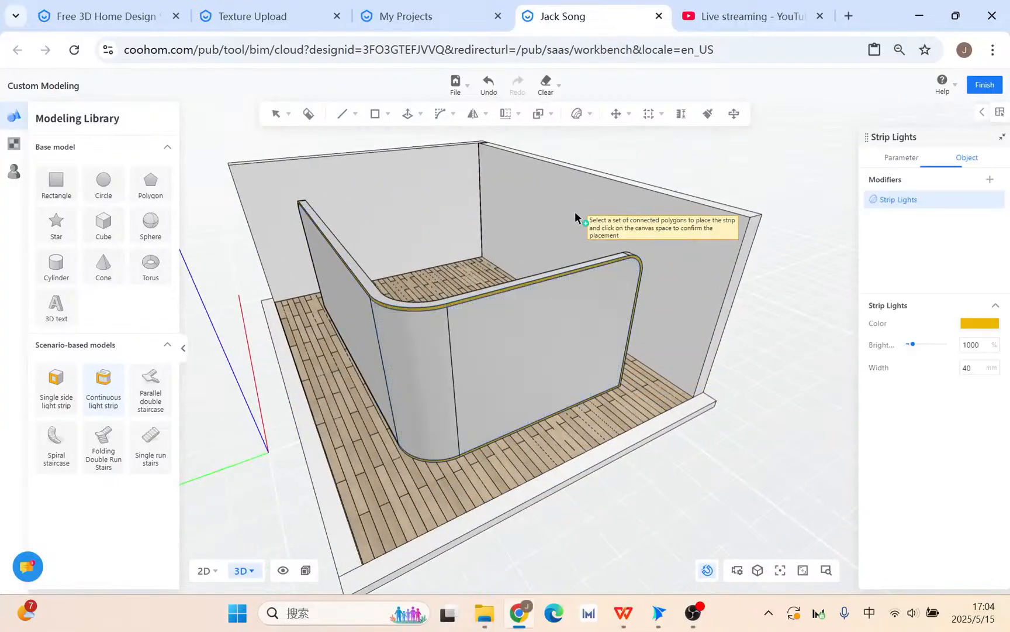
click(651, 369)
Step: Examine how the light strip follows the curved wall's outer edges, rounded corner and beveled ends
scroll(638, 361, up, 1)
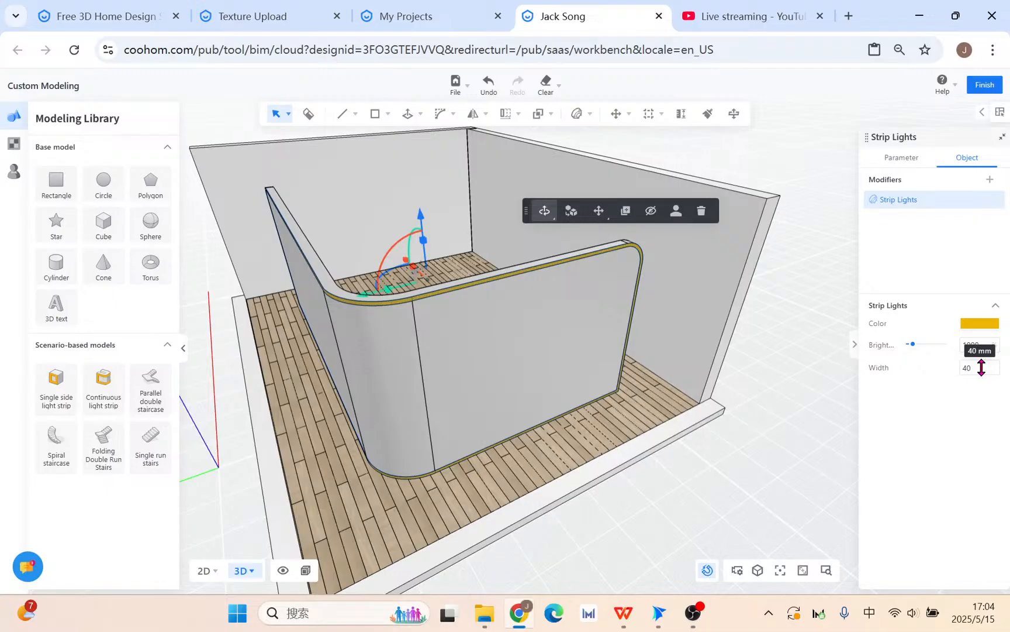
middle_drag(670, 419, 438, 403)
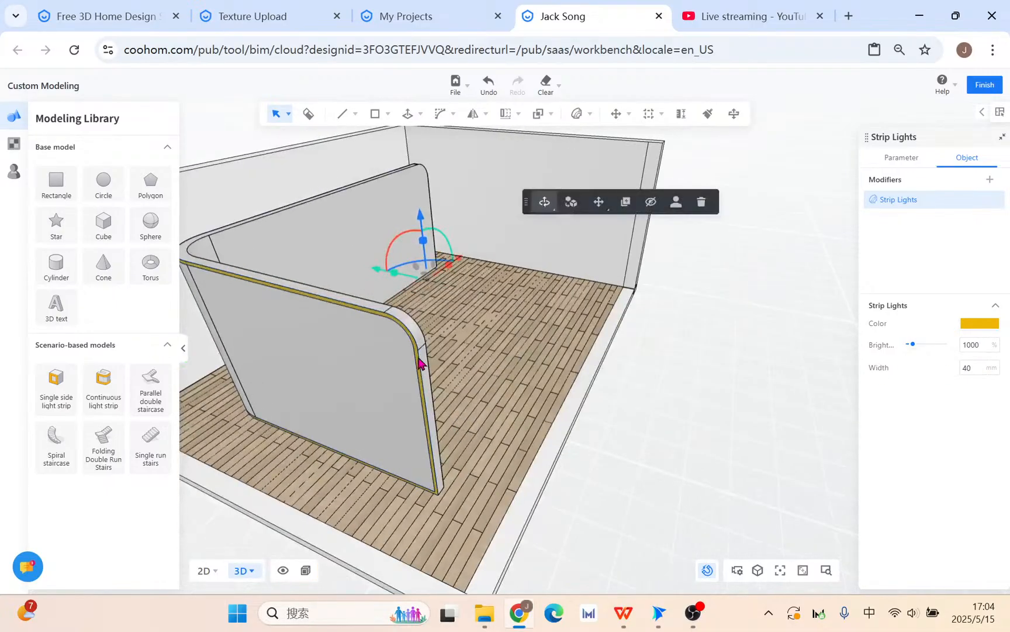
middle_drag(406, 524, 315, 354)
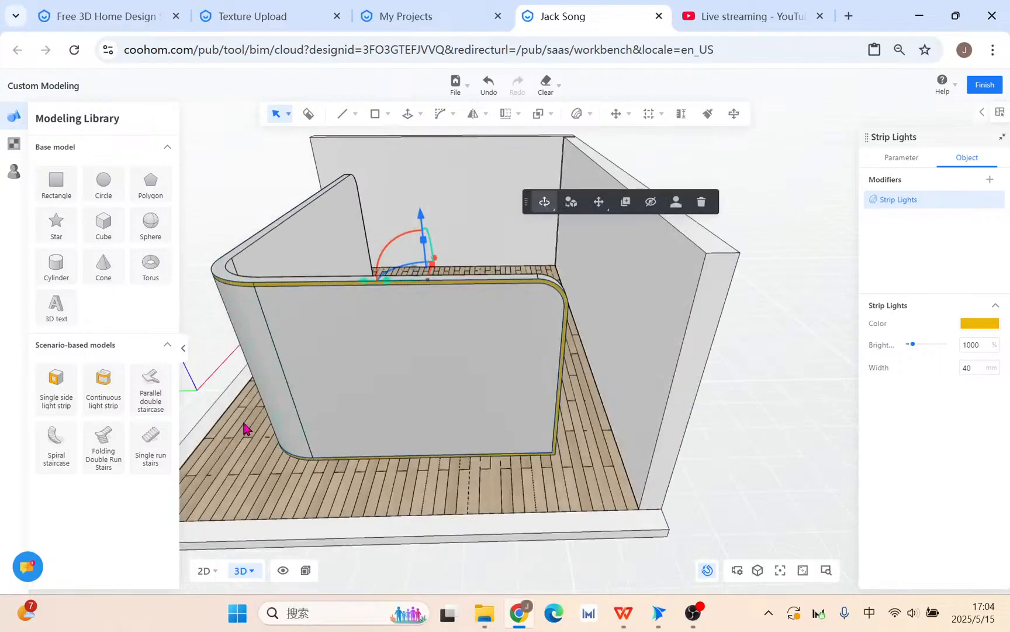
middle_drag(248, 426, 494, 449)
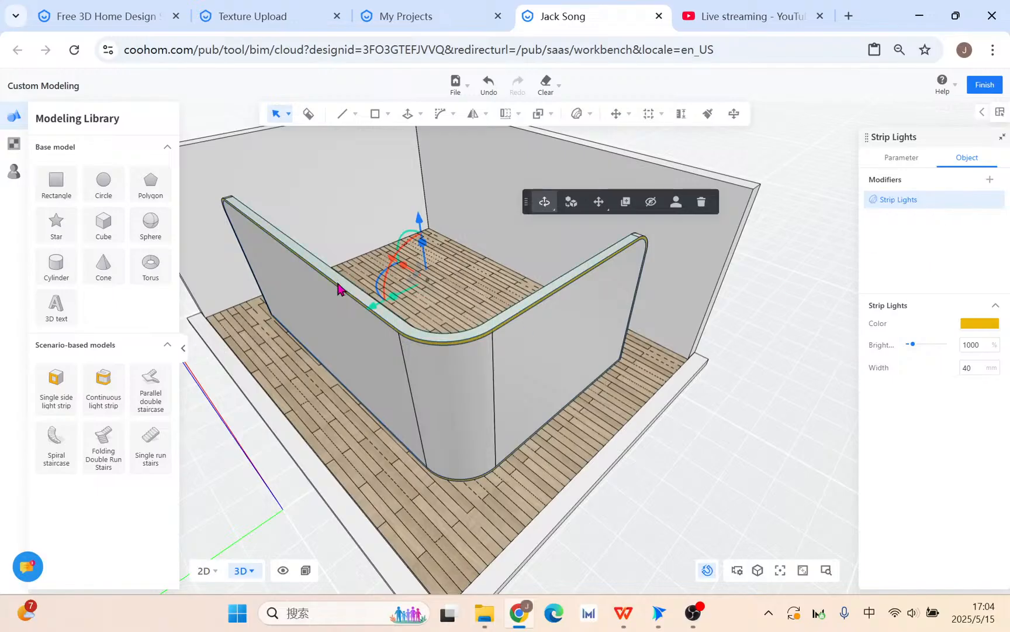
scroll(565, 354, up, 2)
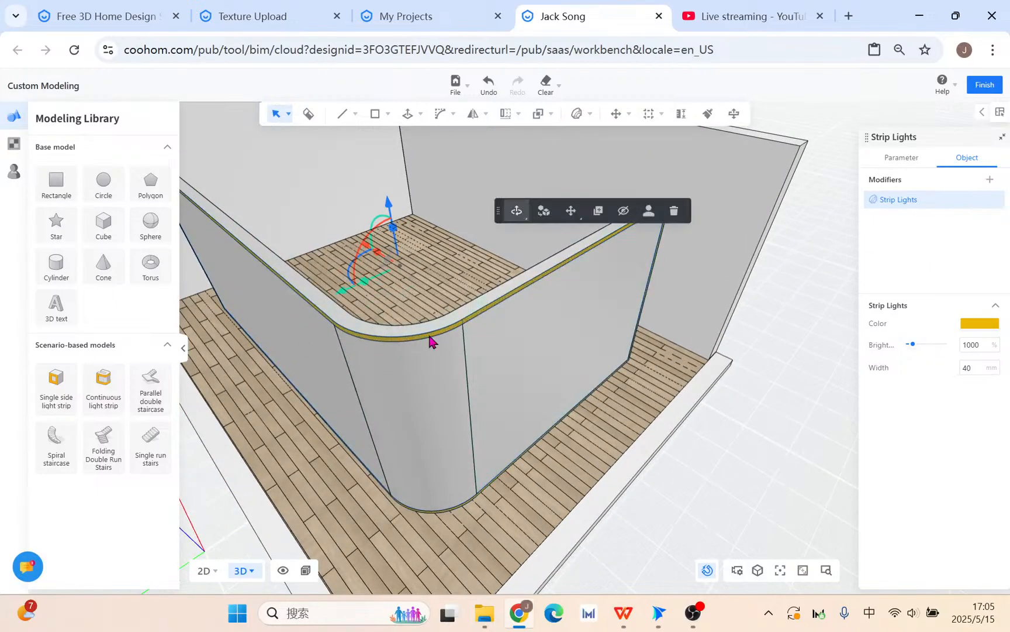
middle_drag(675, 387, 533, 299)
scroll(531, 293, up, 2)
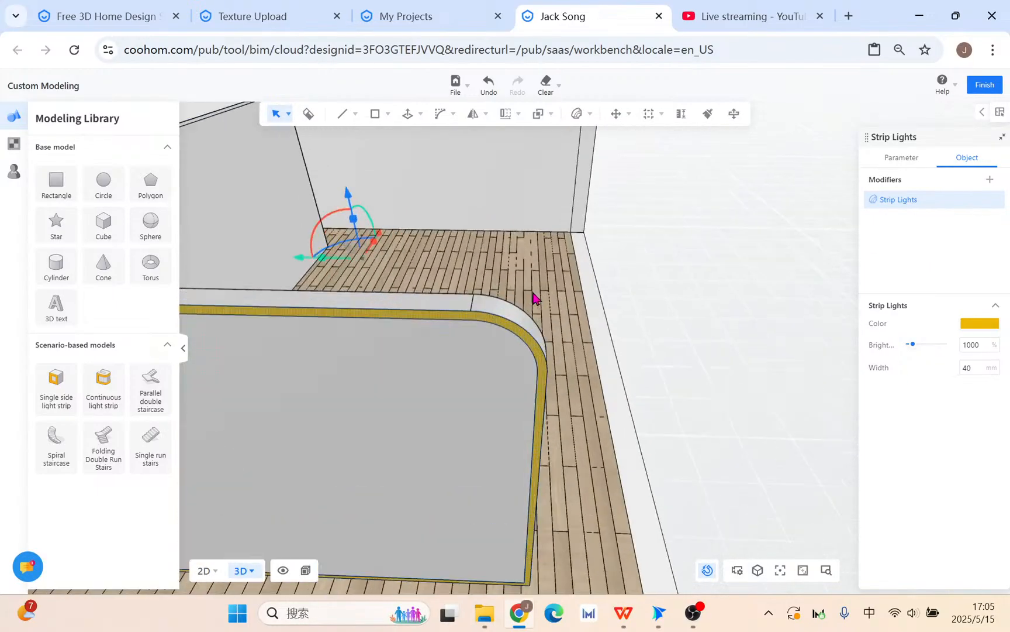
scroll(531, 324, up, 1)
middle_click(520, 334)
scroll(521, 338, down, 5)
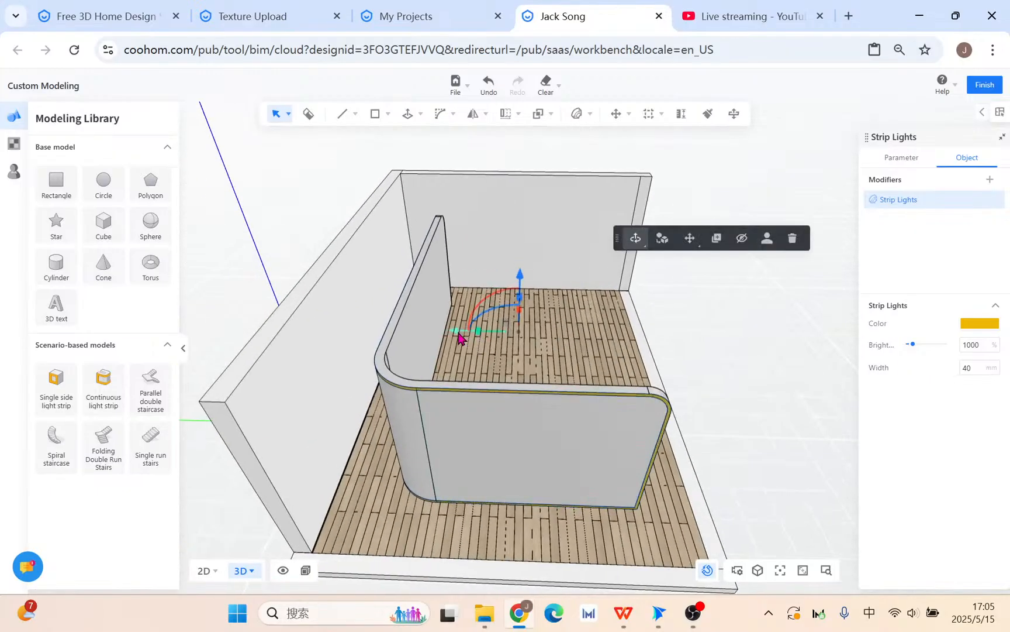
Step: Move the light strip slightly off the curved wall's outer faces and adjust its height so it stays hidden behind the wall
drag(458, 331, 453, 331)
middle_drag(524, 322, 582, 300)
drag(565, 312, 555, 303)
middle_drag(555, 303, 561, 362)
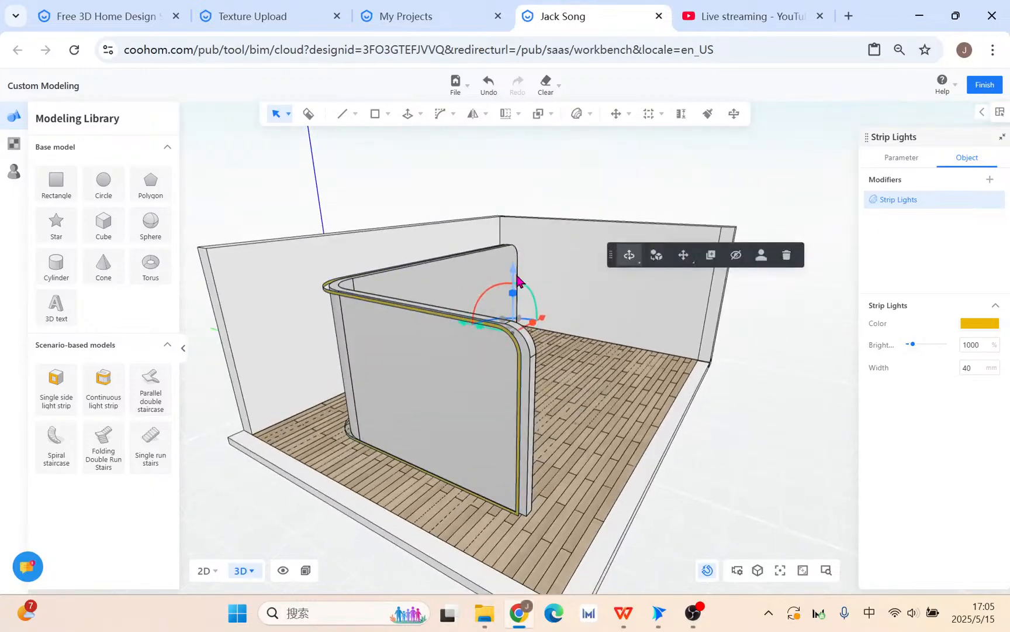
drag(517, 276, 516, 273)
middle_drag(547, 323, 536, 342)
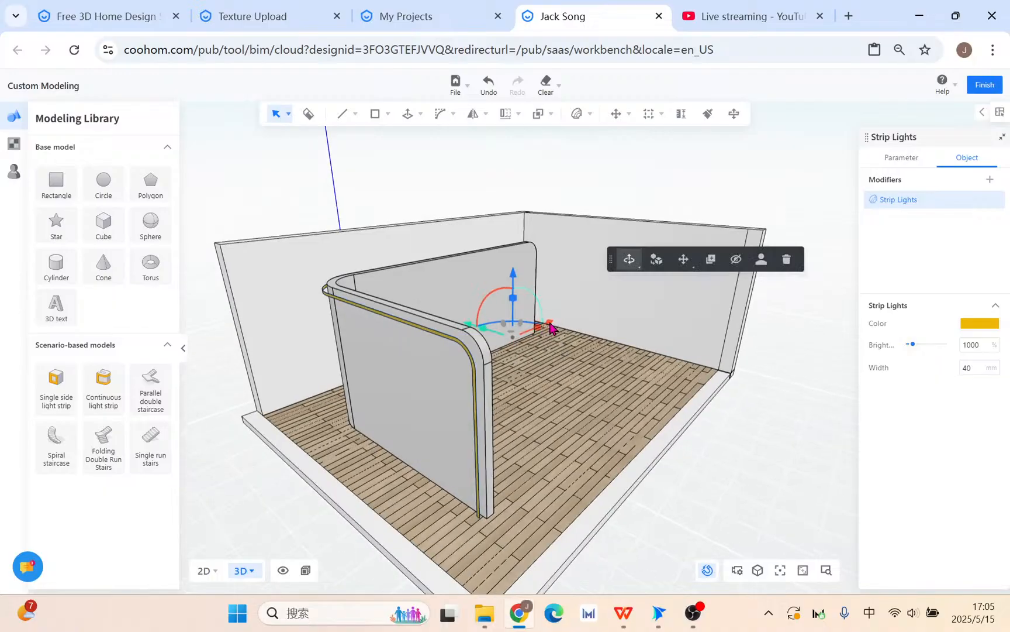
mouse_move(547, 322)
mouse_down()
mouse_move(555, 323)
mouse_move(530, 330)
mouse_up()
middle_drag(564, 383, 719, 418)
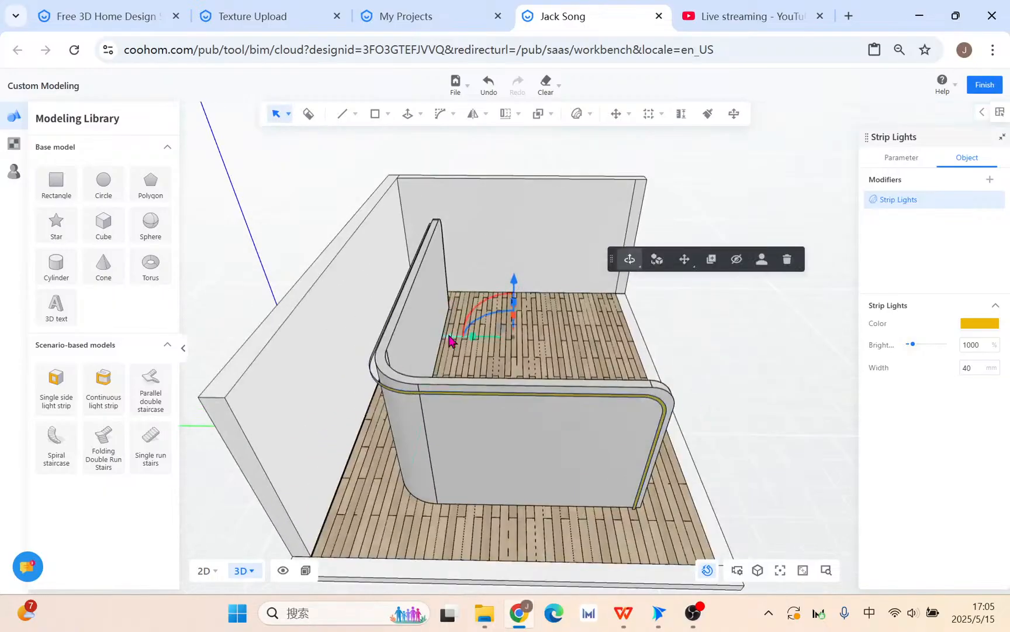
drag(448, 338, 453, 335)
middle_drag(747, 442, 459, 403)
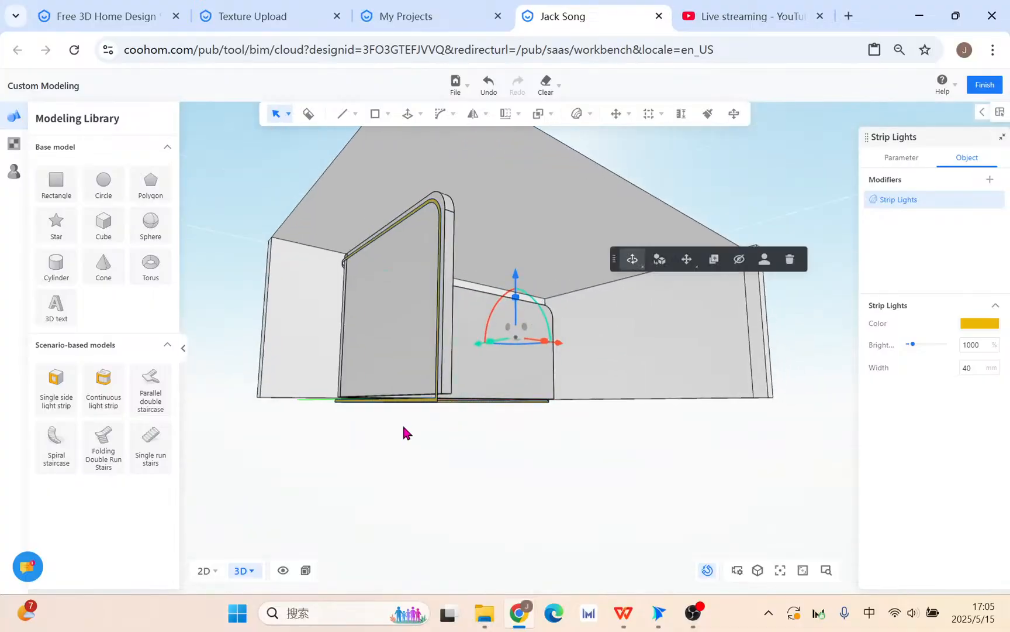
middle_drag(404, 431, 326, 449)
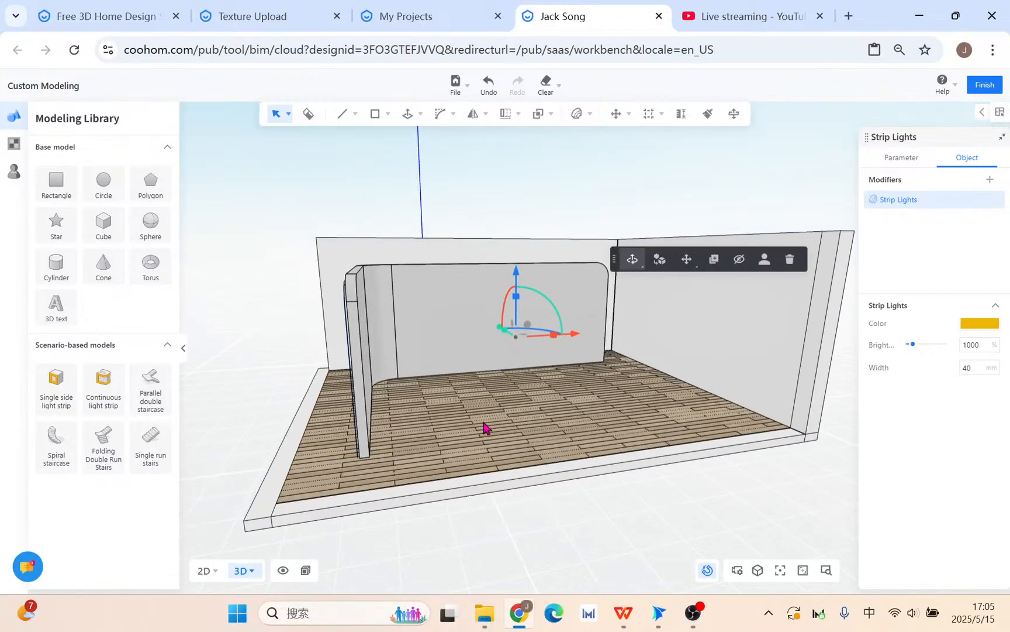
middle_drag(579, 427, 470, 436)
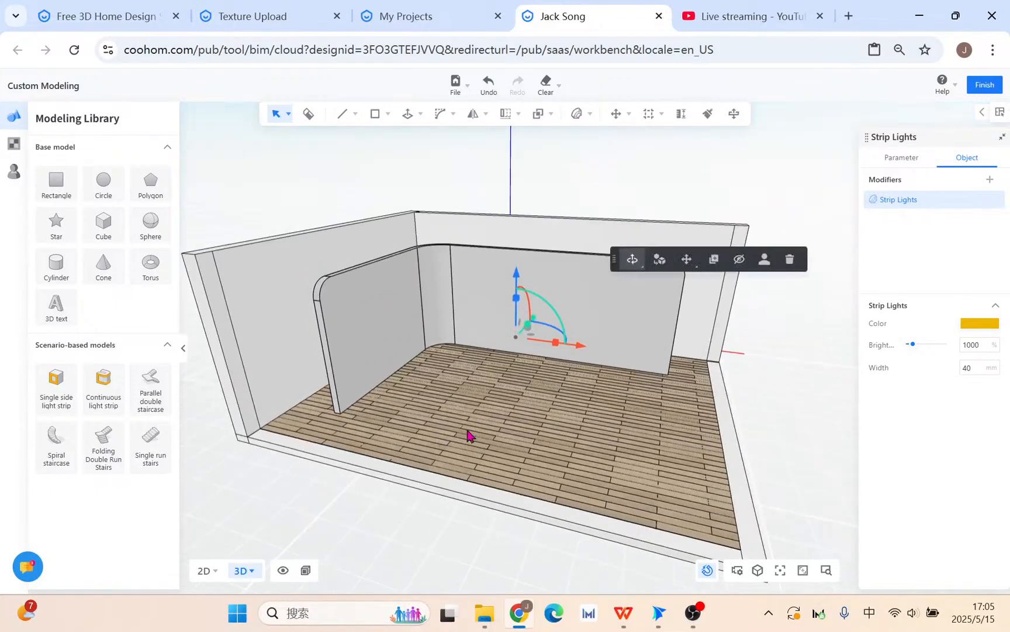
Step: Select every element of the curved wall panel, including its light strips, and combine them into one group
scroll(537, 412, down, 3)
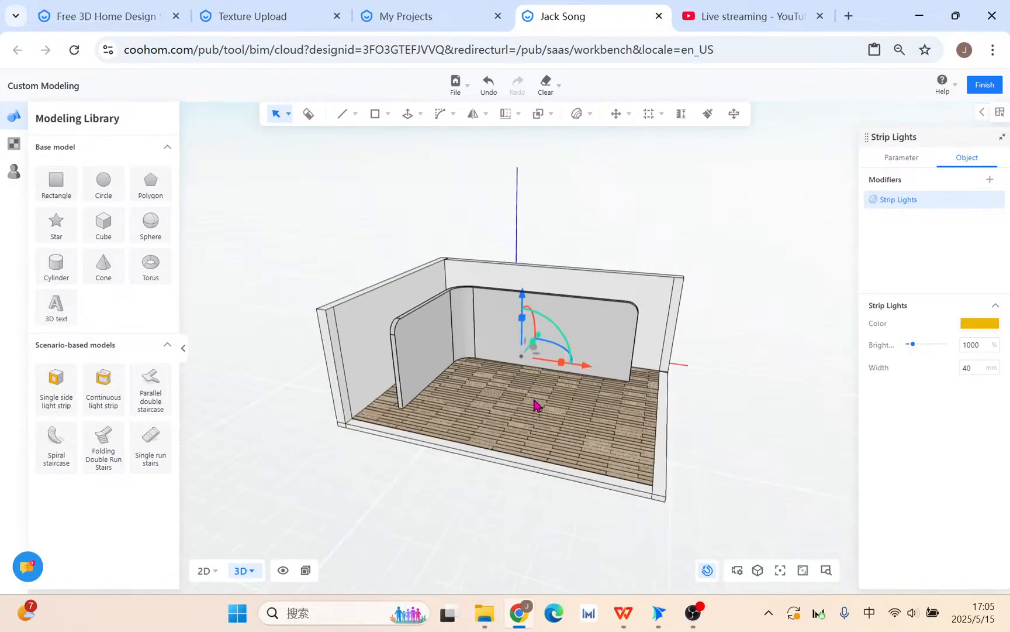
click(420, 341)
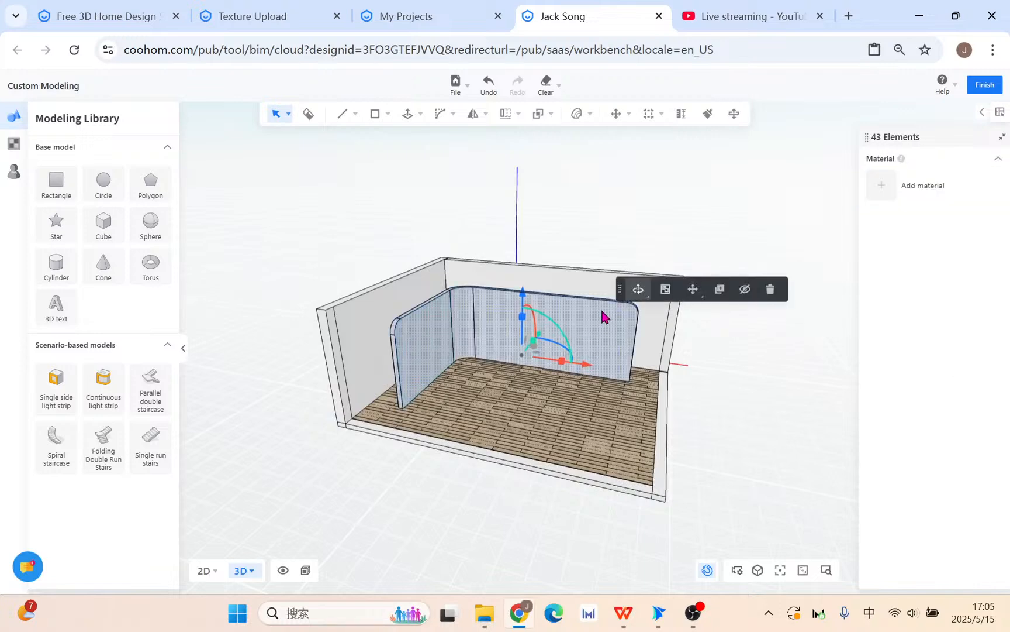
middle_drag(419, 266, 379, 284)
click(665, 276)
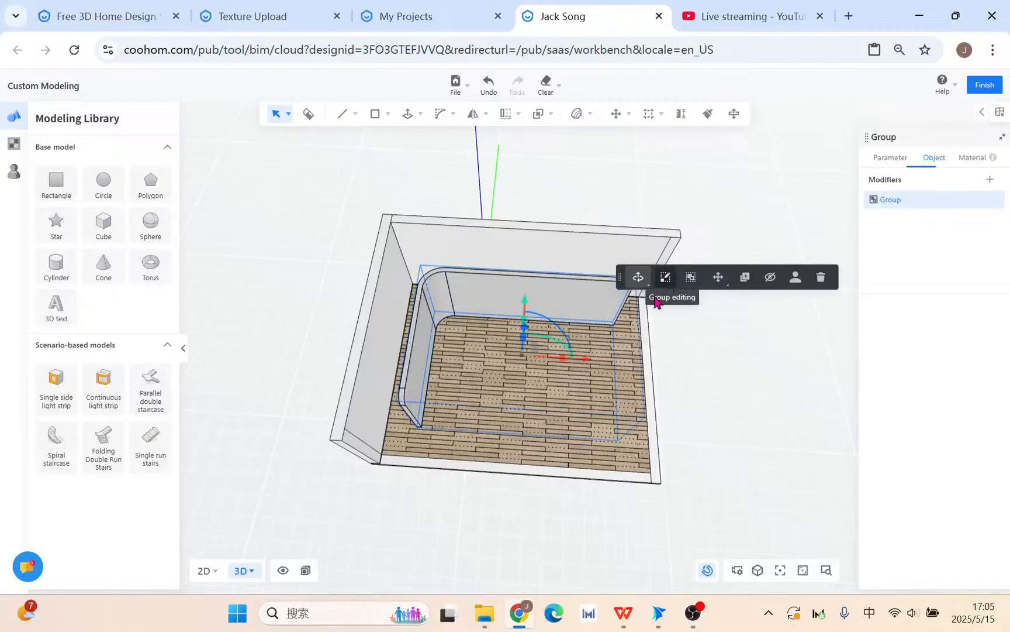
Step: Move the grouped curved panel along both horizontal axes closer to the room's corner walls and check its placement
drag(581, 360, 559, 361)
middle_drag(510, 486, 431, 433)
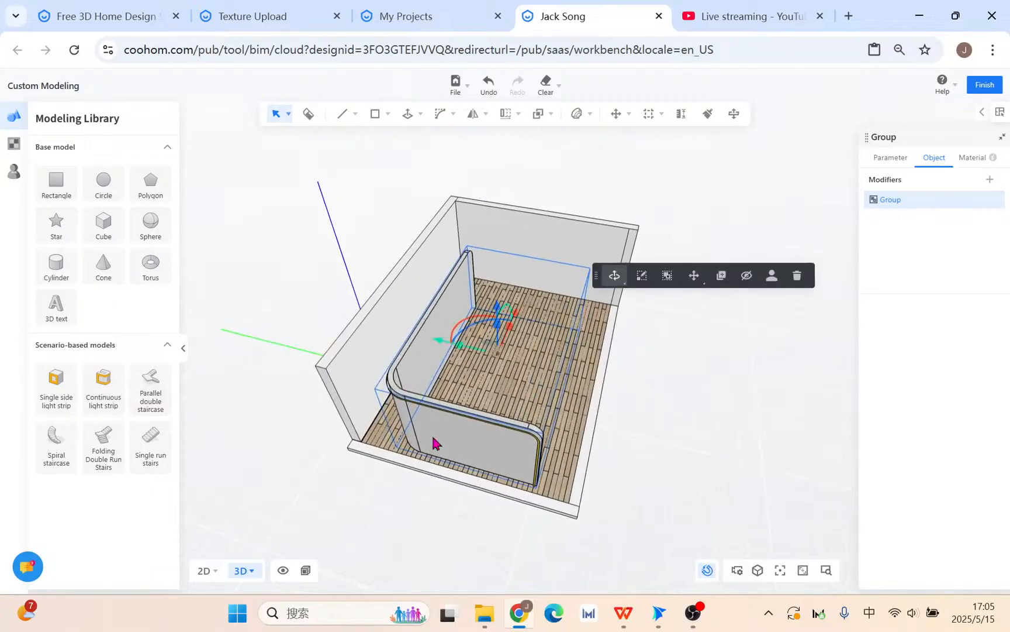
drag(442, 348, 412, 344)
middle_drag(582, 424, 512, 342)
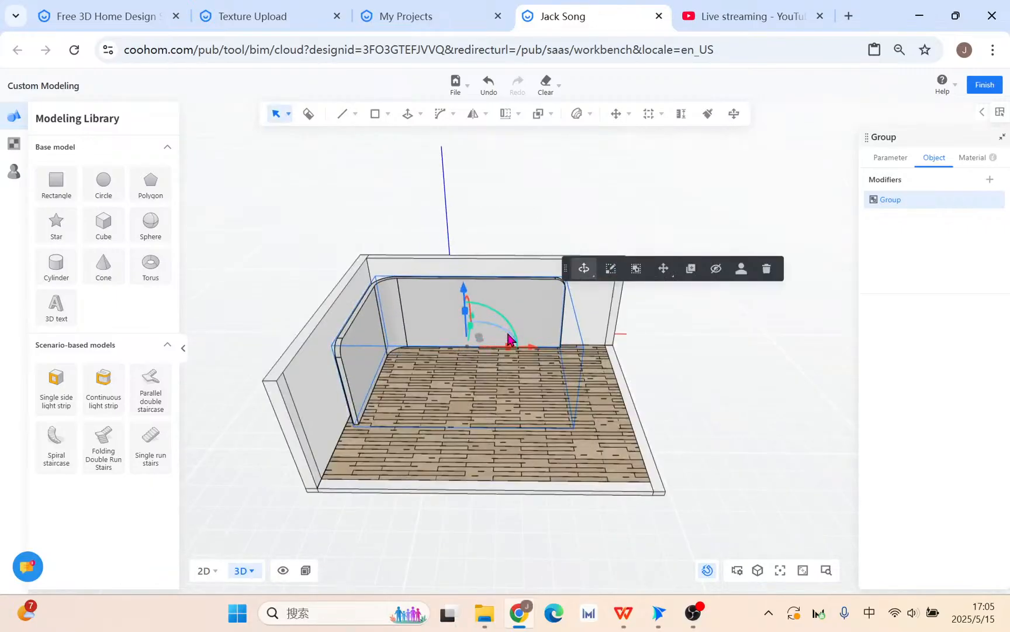
drag(533, 347, 530, 347)
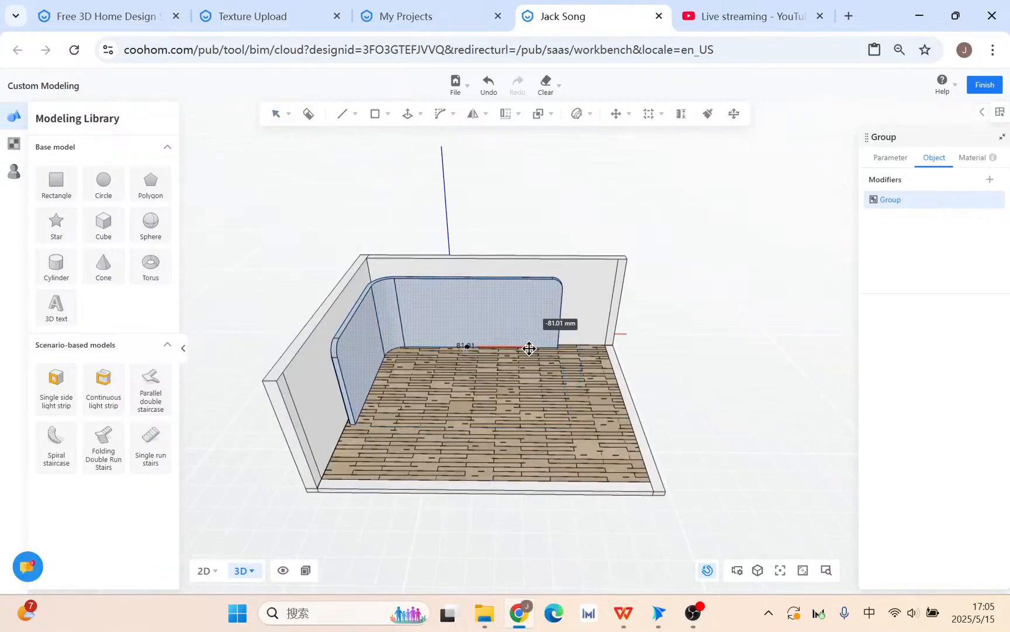
middle_drag(455, 494, 382, 332)
scroll(342, 382, up, 3)
middle_drag(403, 463, 408, 549)
middle_drag(471, 476, 698, 492)
middle_drag(443, 459, 412, 292)
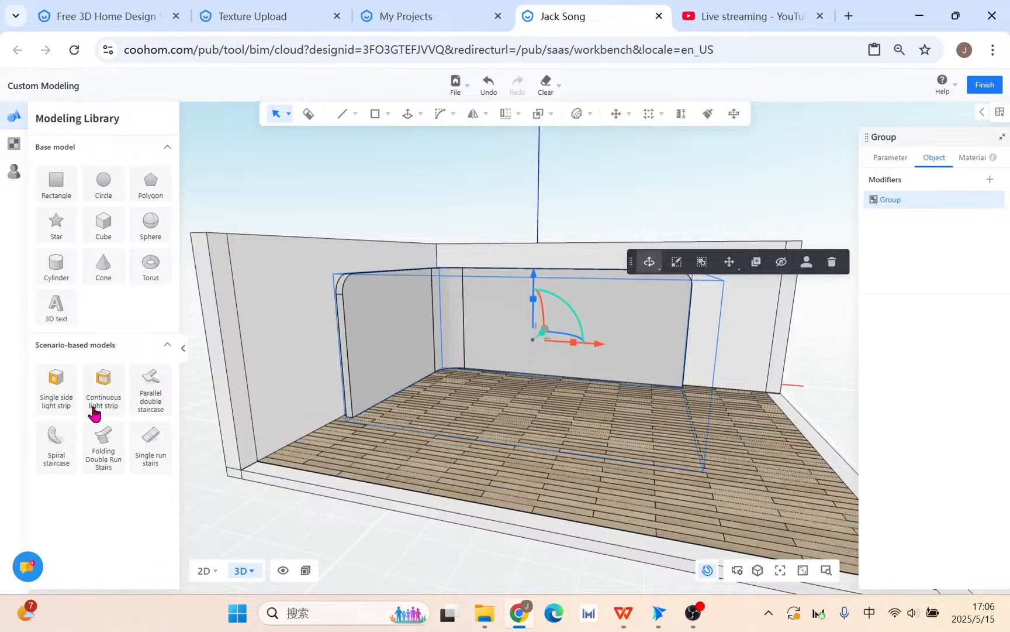
Step: Check the live stream's chat in YouTube Studio, then return to the Coohom model and deselect the panel group
click(623, 613)
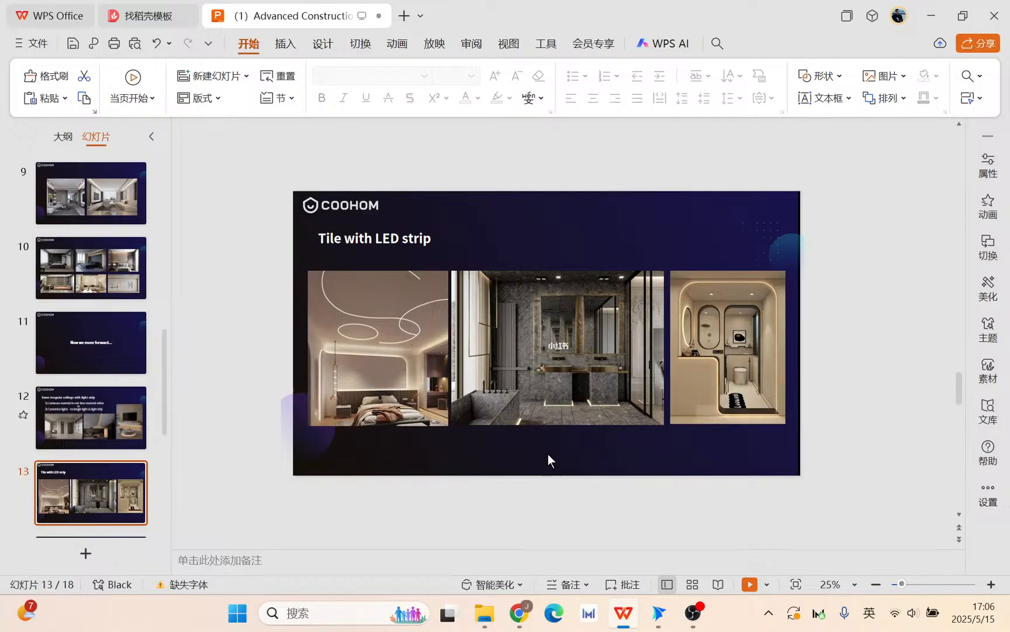
click(522, 612)
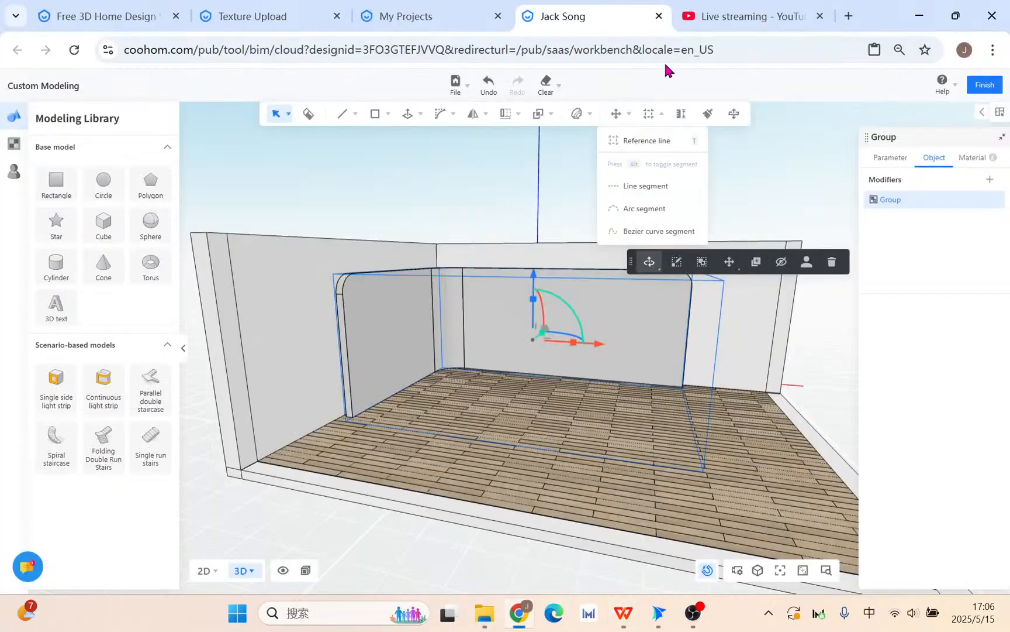
click(721, 17)
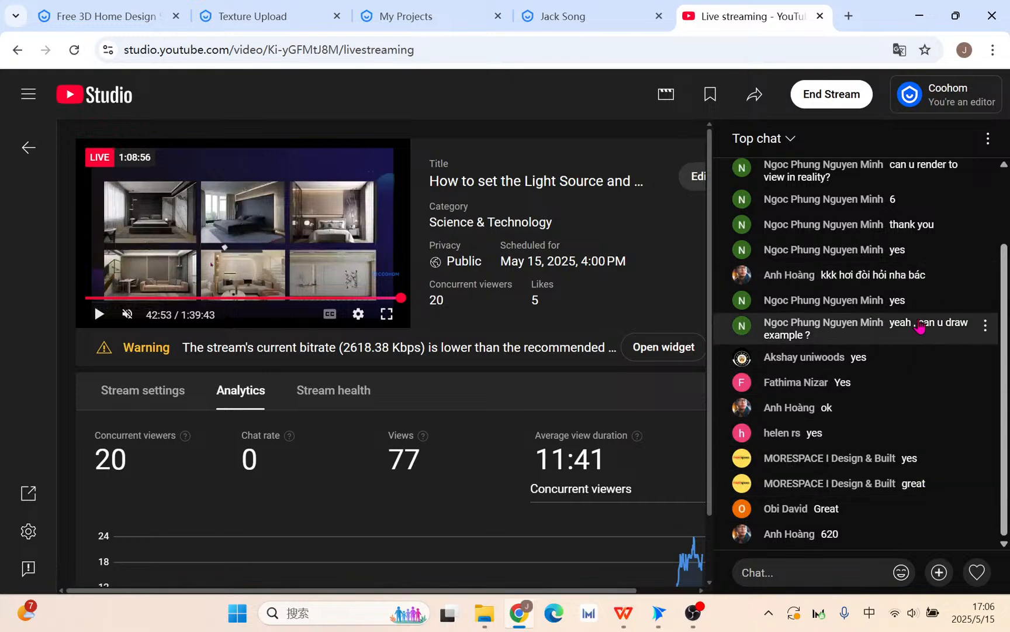
click(592, 30)
middle_drag(444, 458, 469, 505)
click(556, 510)
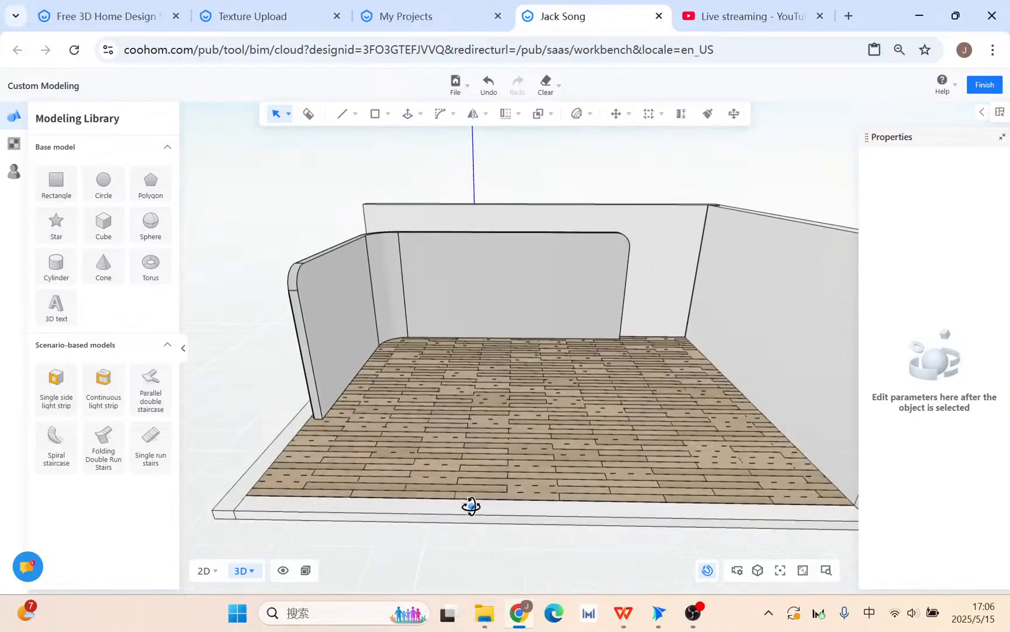
Step: Switch to WPS Office, present the "Tile with LED strip" slide full screen, and return to the browser
click(625, 613)
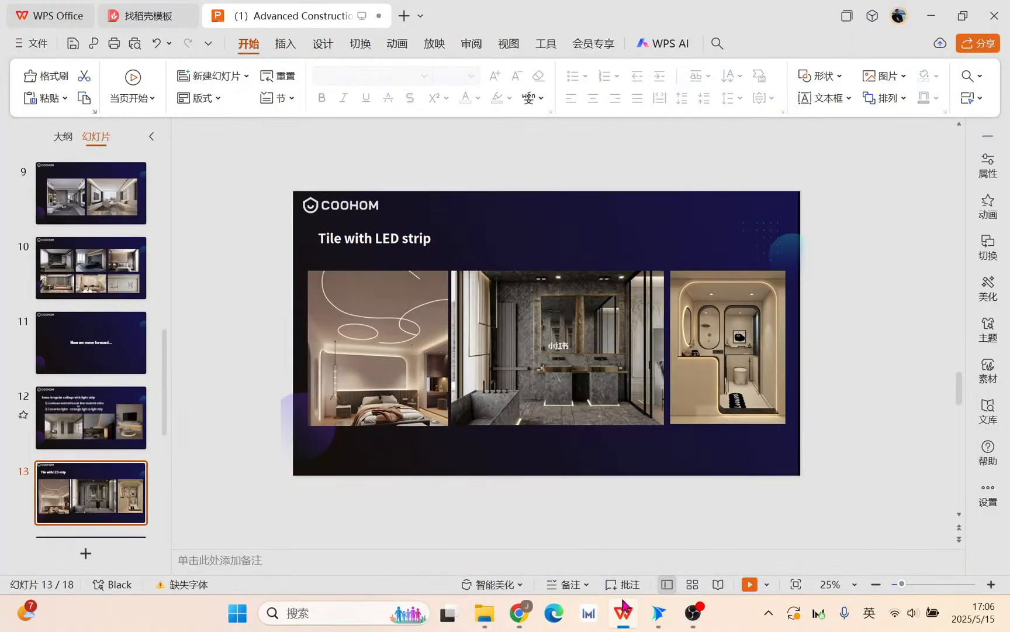
double_click(109, 486)
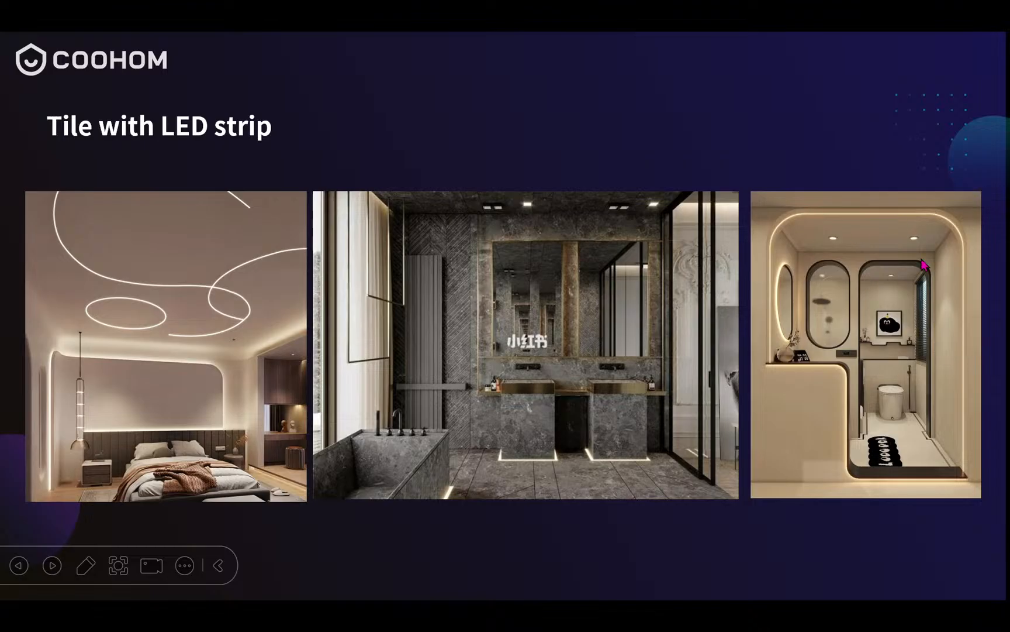
key(Escape)
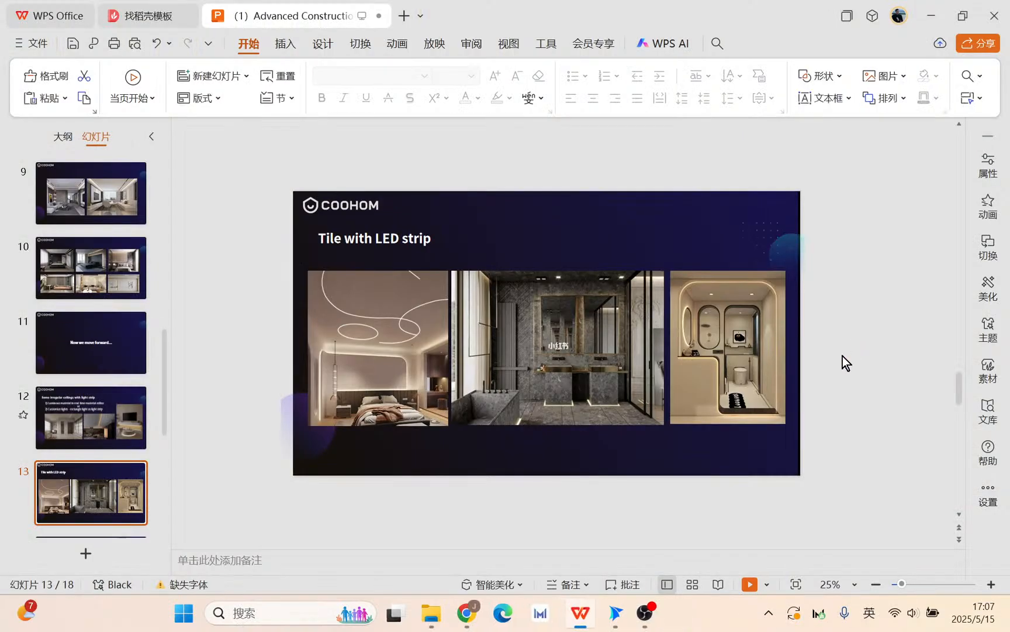
click(518, 612)
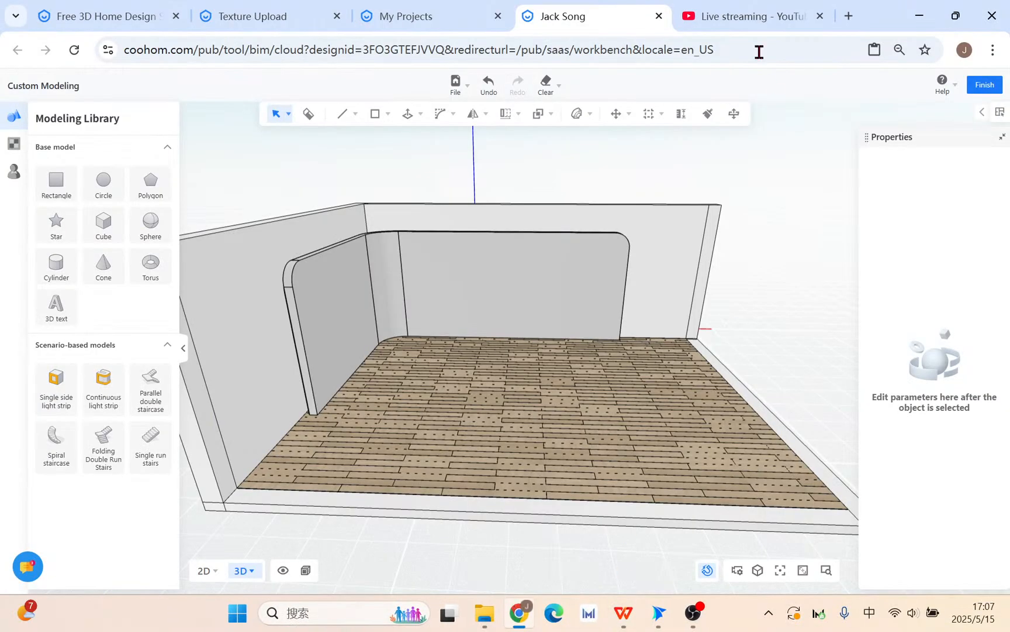
Step: Read through the viewers' chat messages in YouTube Studio and return to the Coohom model
click(746, 16)
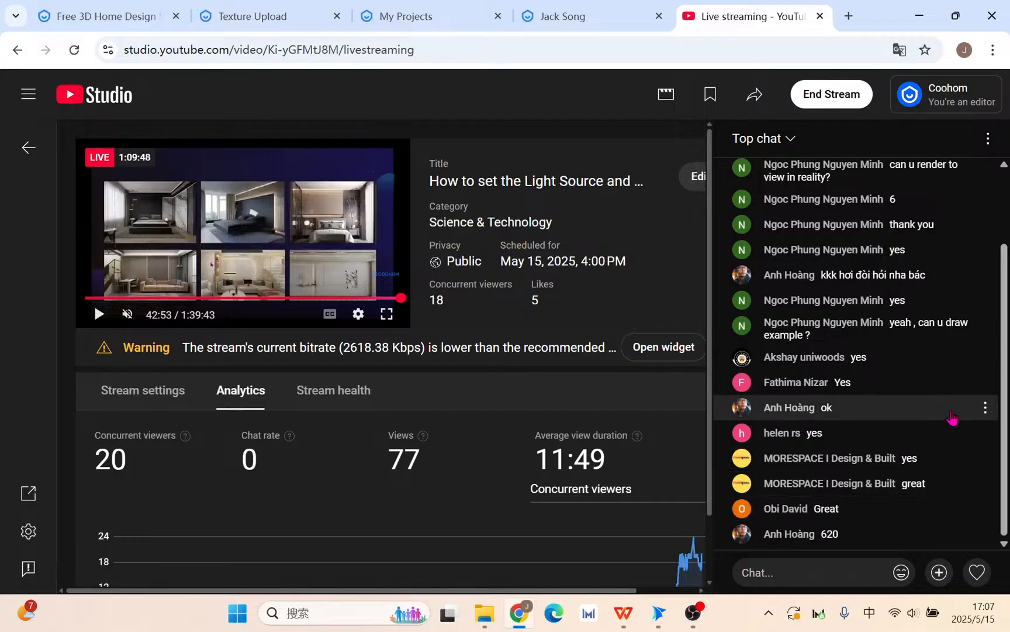
scroll(952, 414, up, 2)
scroll(952, 414, down, 2)
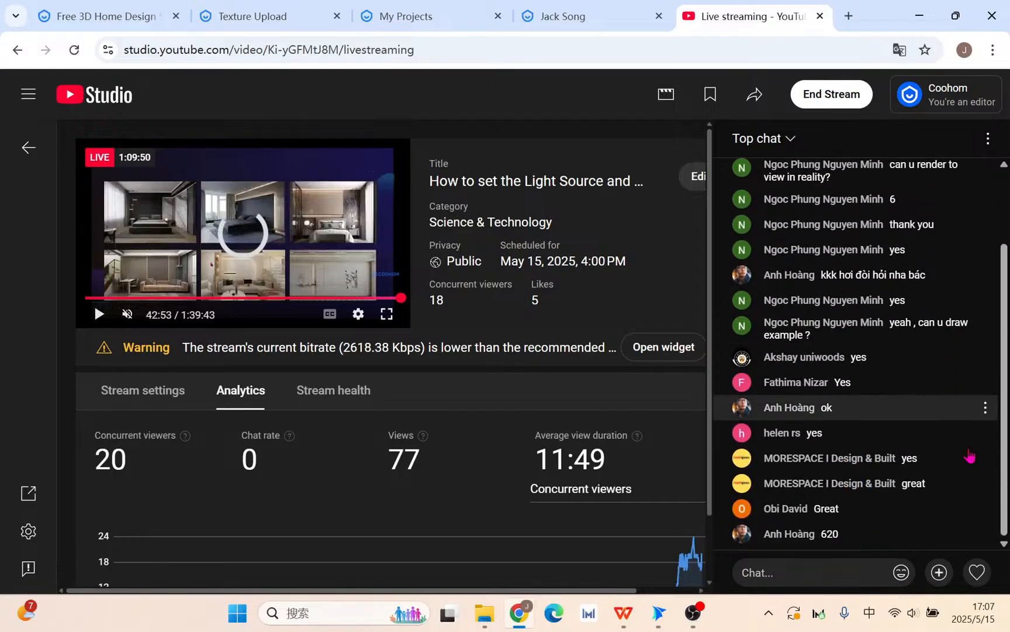
click(569, 18)
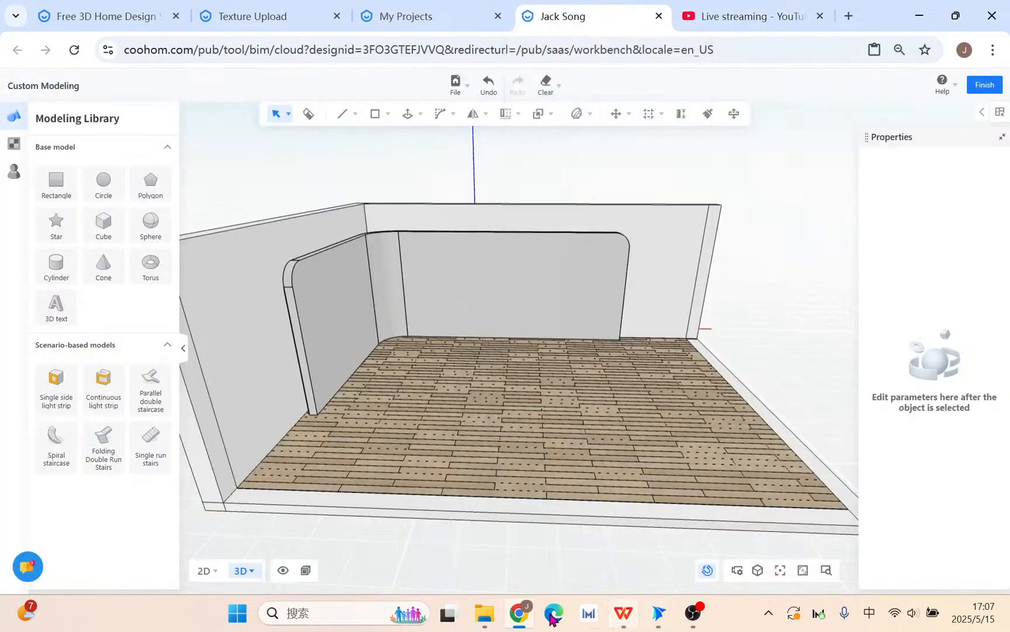
Step: Show the "Tile with LED strip" reference images again as a WPS slideshow, then go back to the Coohom model
click(621, 616)
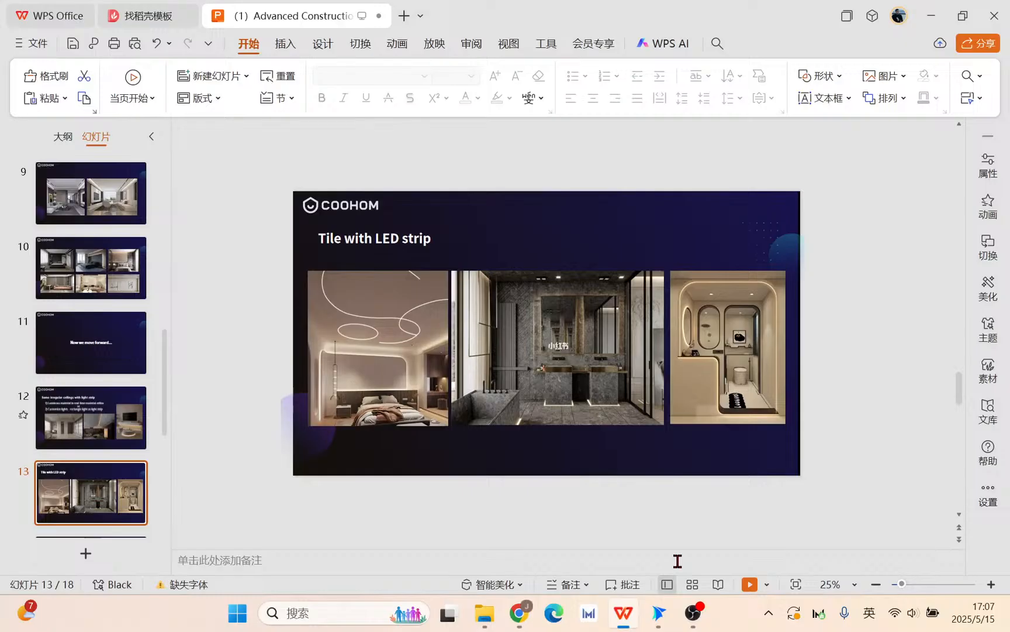
click(744, 585)
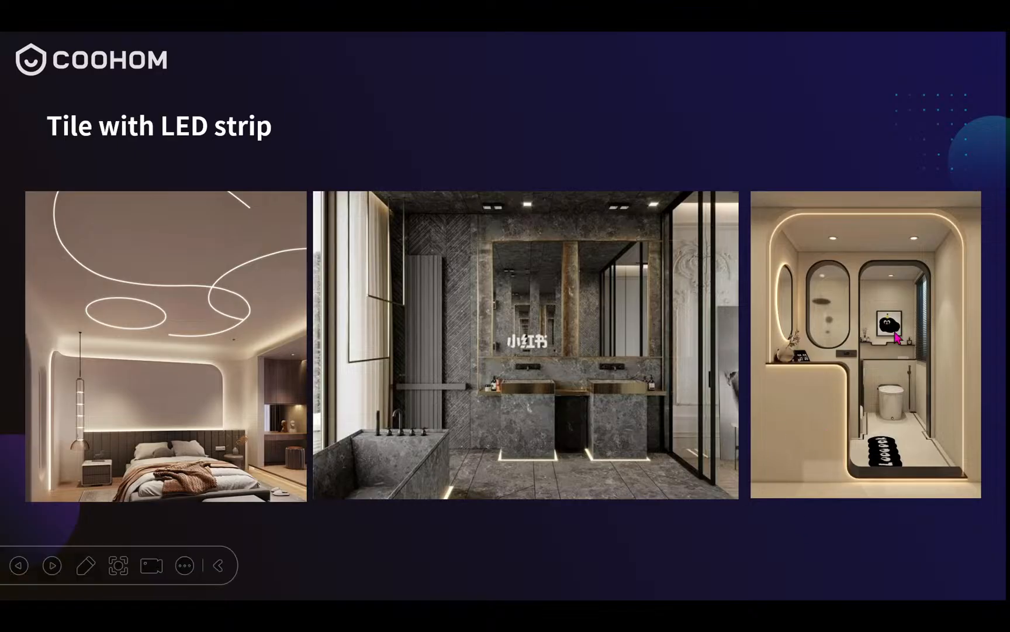
key(Escape)
click(520, 611)
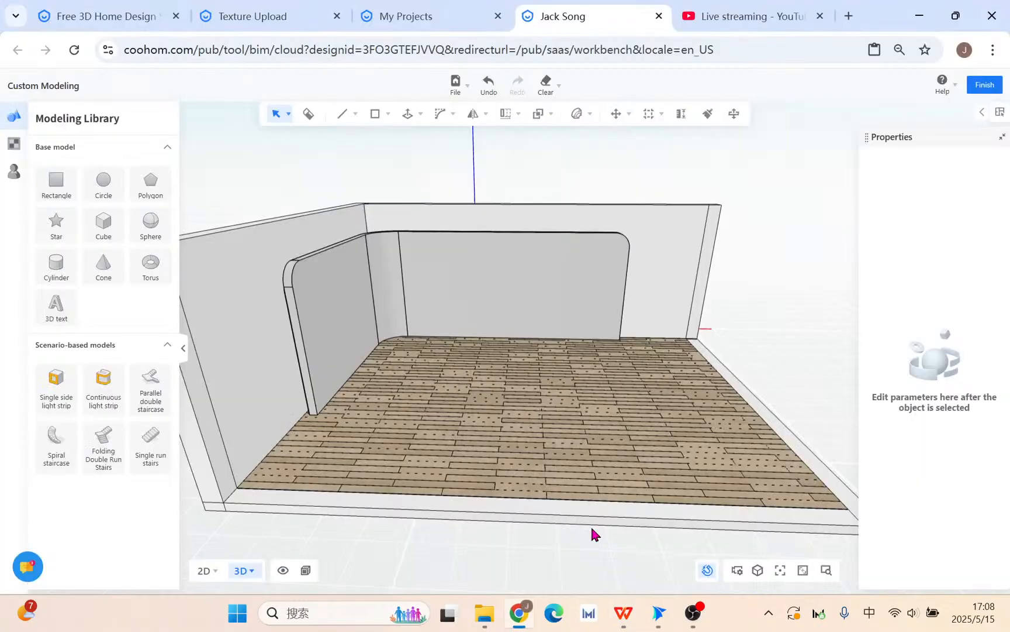
Step: Look for new viewer replies in the YouTube Studio live chat and return to the Coohom model
click(790, 24)
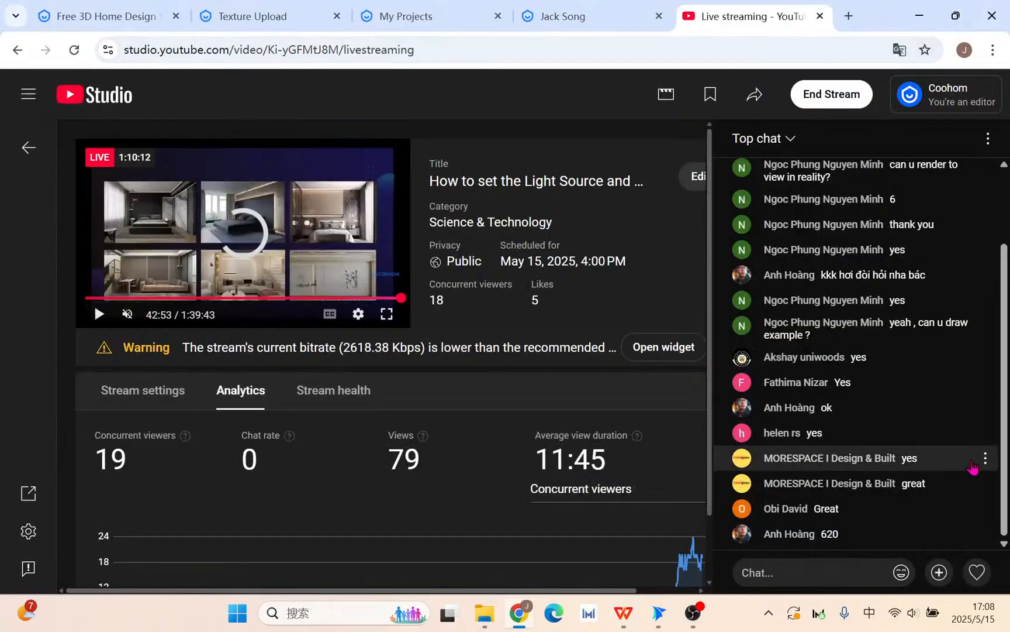
scroll(982, 427, up, 2)
click(861, 531)
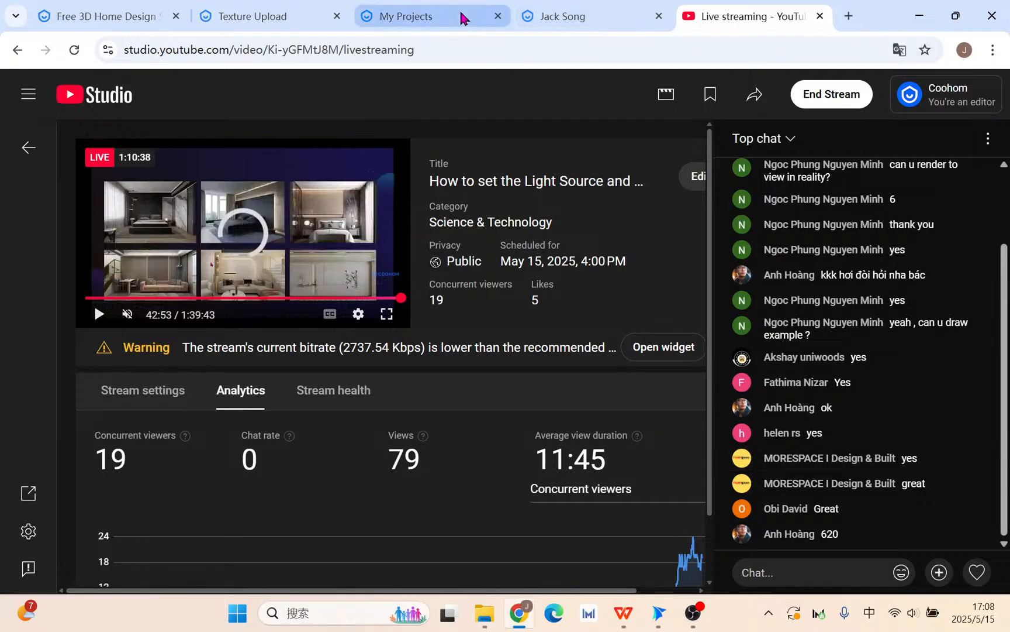
click(556, 16)
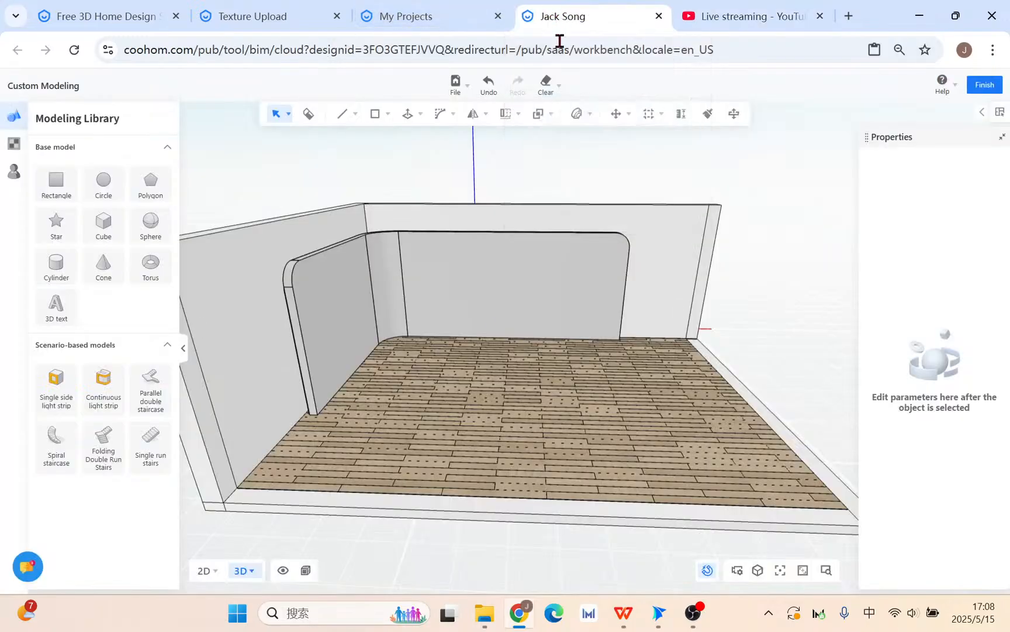
Step: Clear all models from the custom modeling scene and finish custom modeling to return to the floor plan
mouse_move(546, 83)
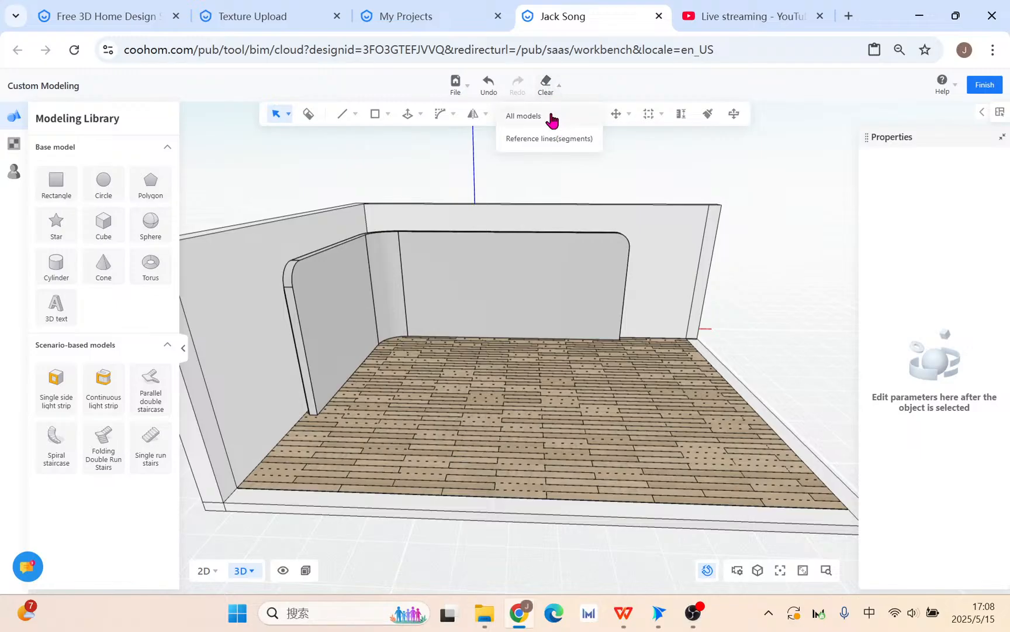
click(550, 116)
click(620, 320)
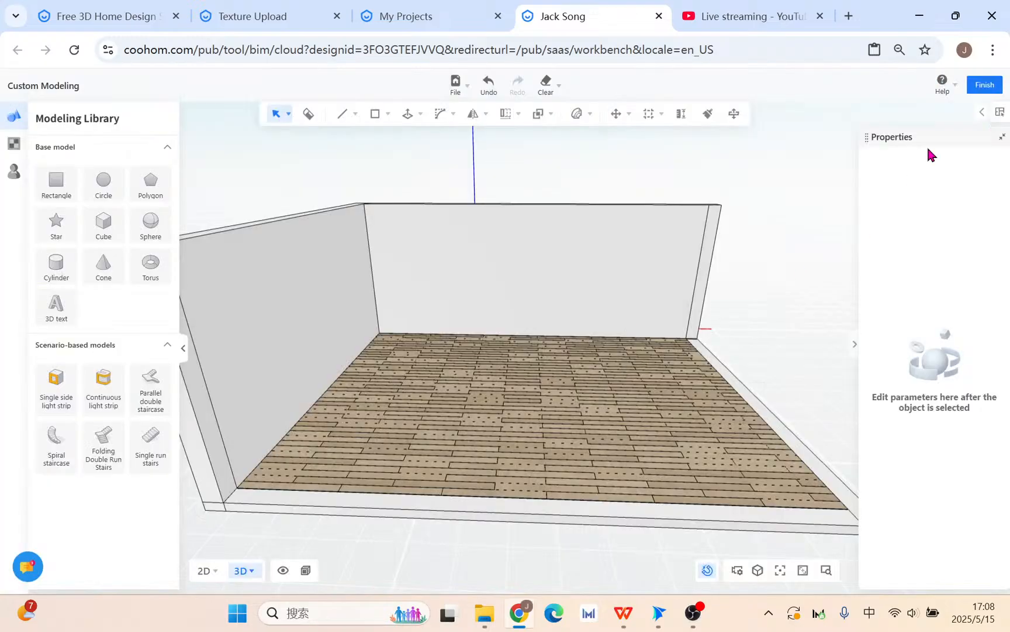
click(987, 85)
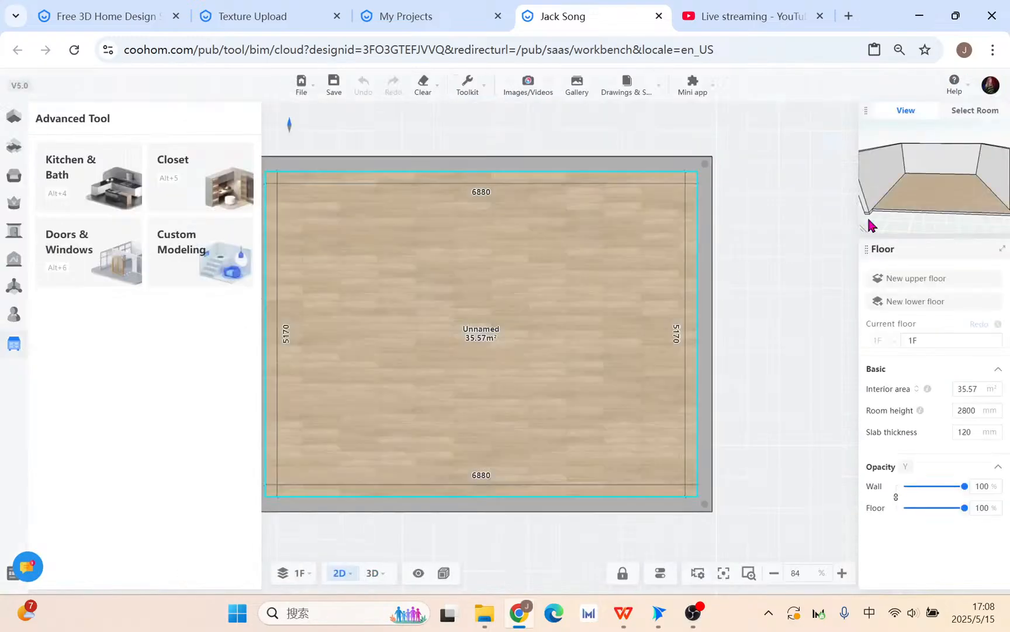
Step: Draw two straight 240 mm walls enclosing a small room of about 2420 by 2666 mm in the plan's upper-right corner
scroll(526, 311, down, 2)
click(26, 114)
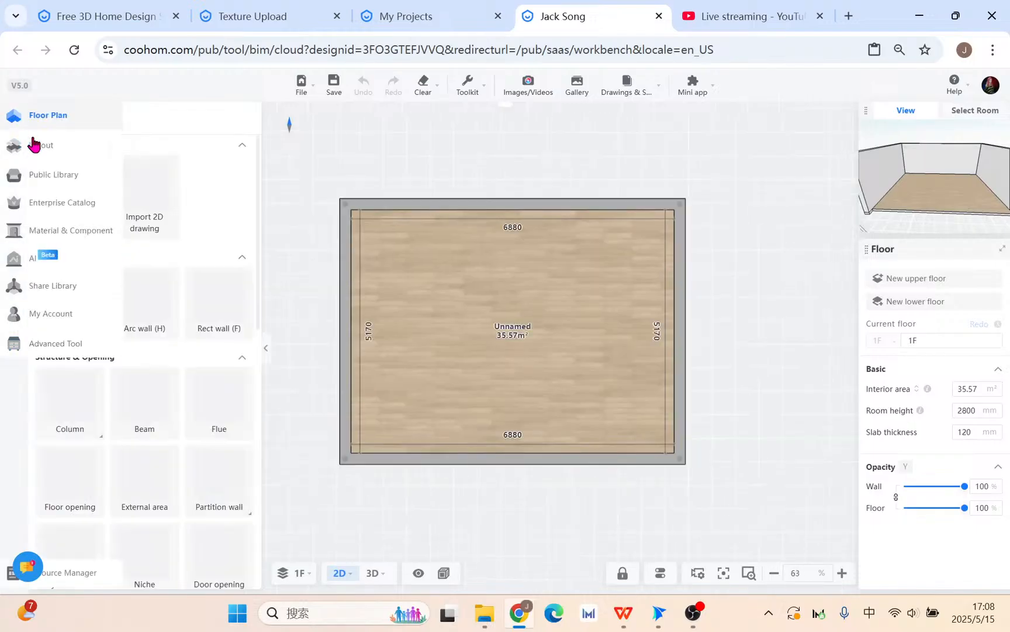
click(66, 305)
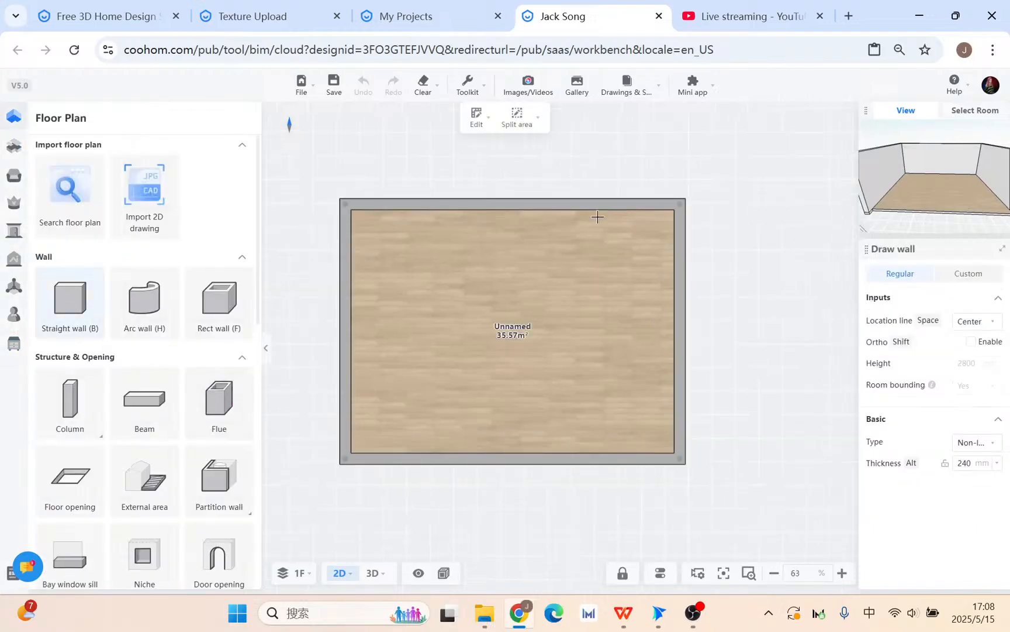
click(554, 206)
click(554, 340)
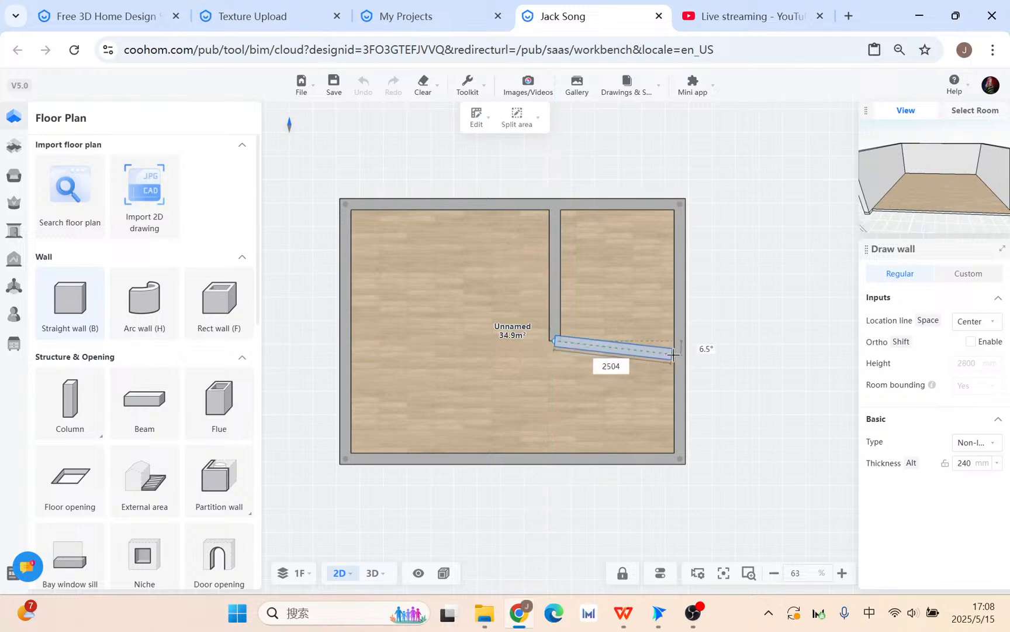
click(676, 344)
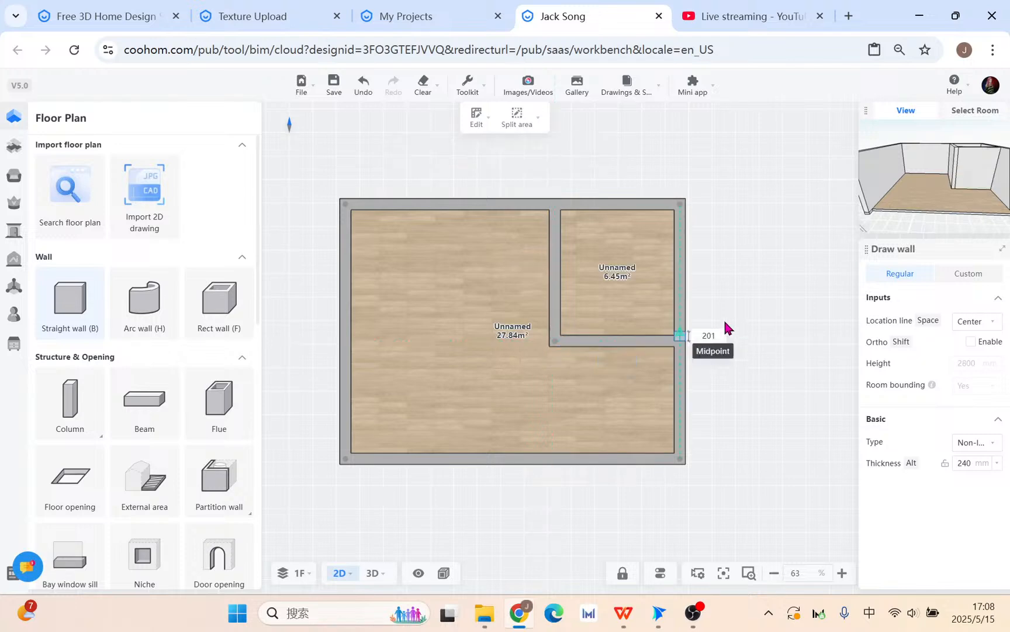
scroll(727, 320, up, 2)
key(Escape)
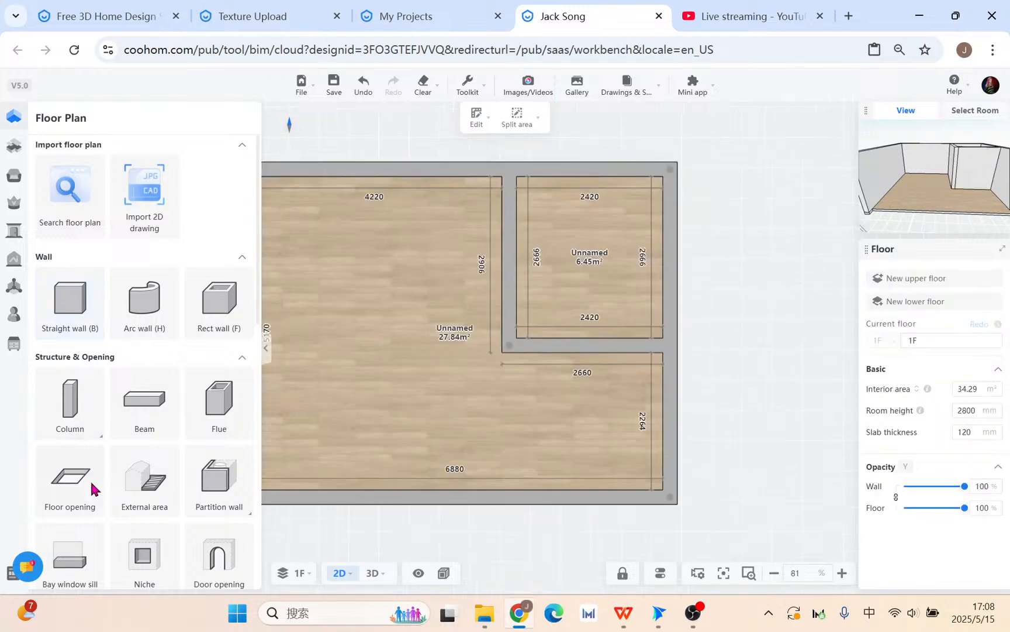
Step: Place a door opening in the horizontal wall between the small room and the main room
scroll(111, 483, down, 2)
scroll(144, 559, down, 4)
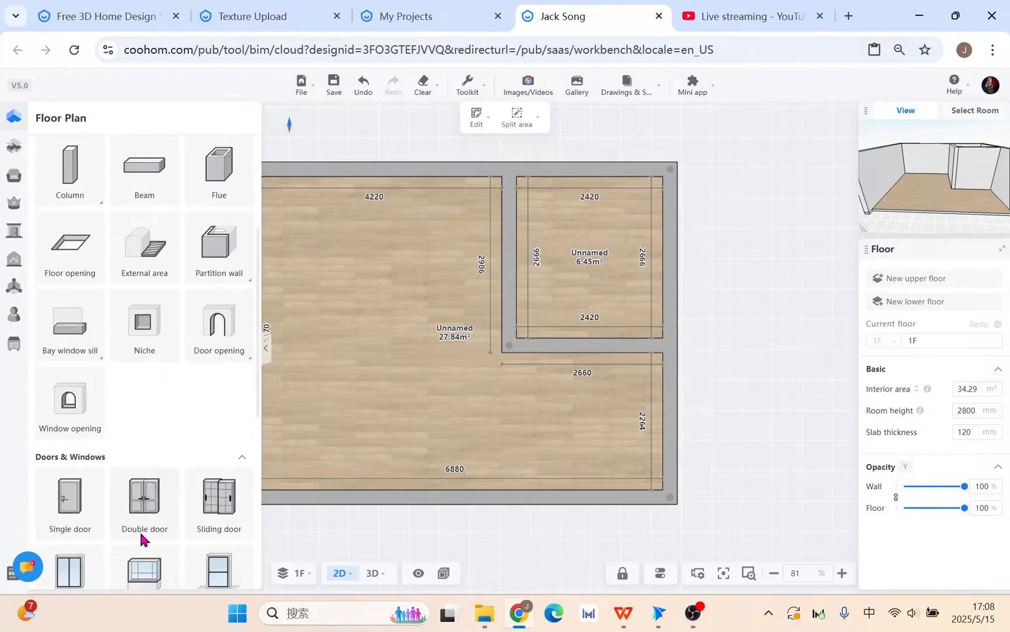
click(219, 322)
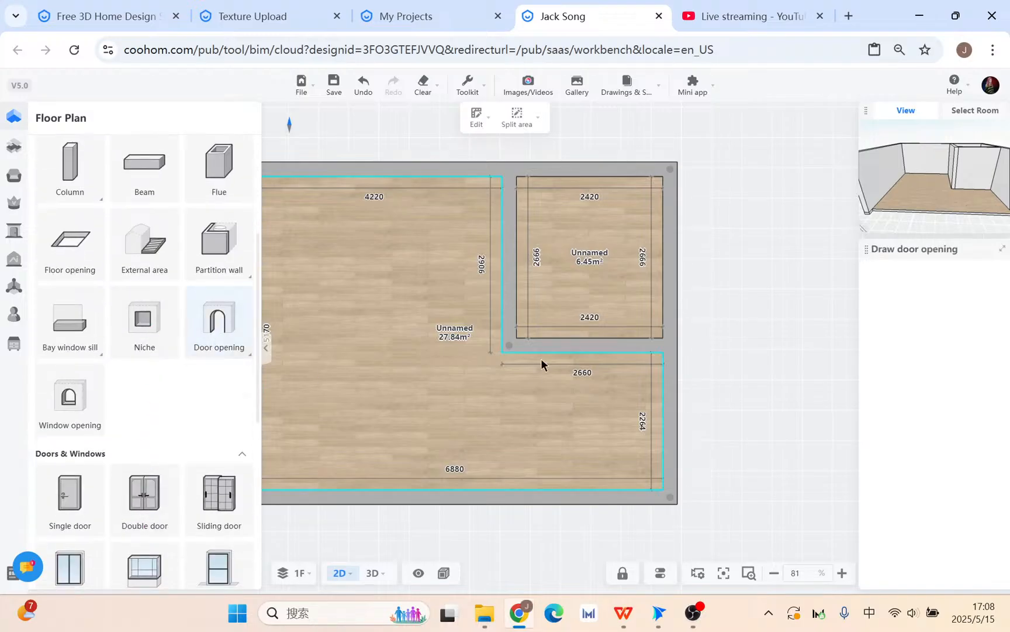
click(583, 339)
scroll(580, 342, up, 5)
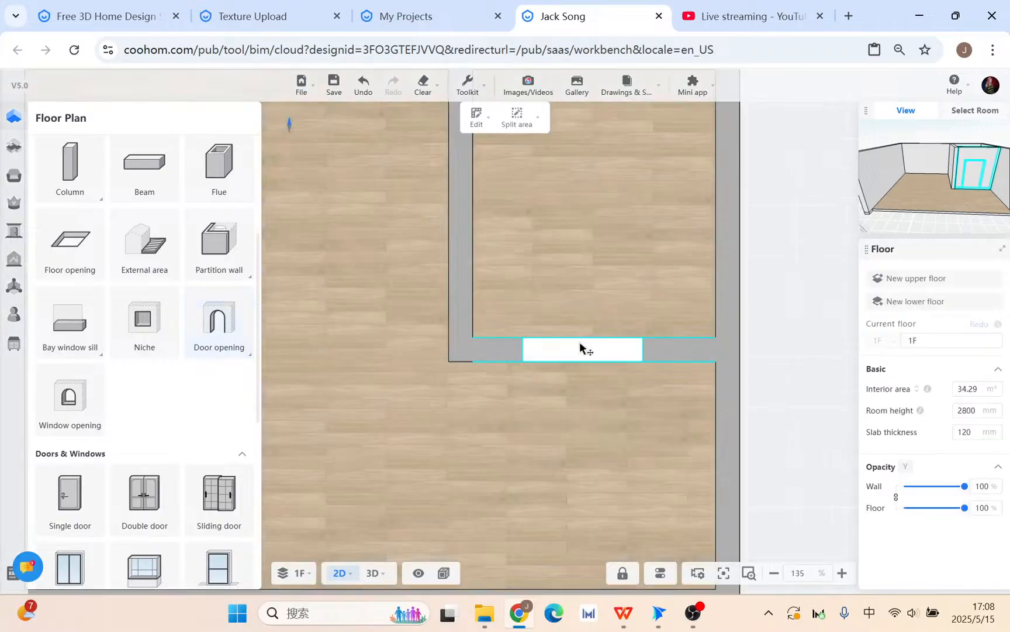
Step: Make the door opening 1600 mm wide and position it 200 mm from the small room's left wall
click(584, 353)
drag(584, 354, 550, 352)
drag(612, 350, 656, 350)
double_click(984, 328)
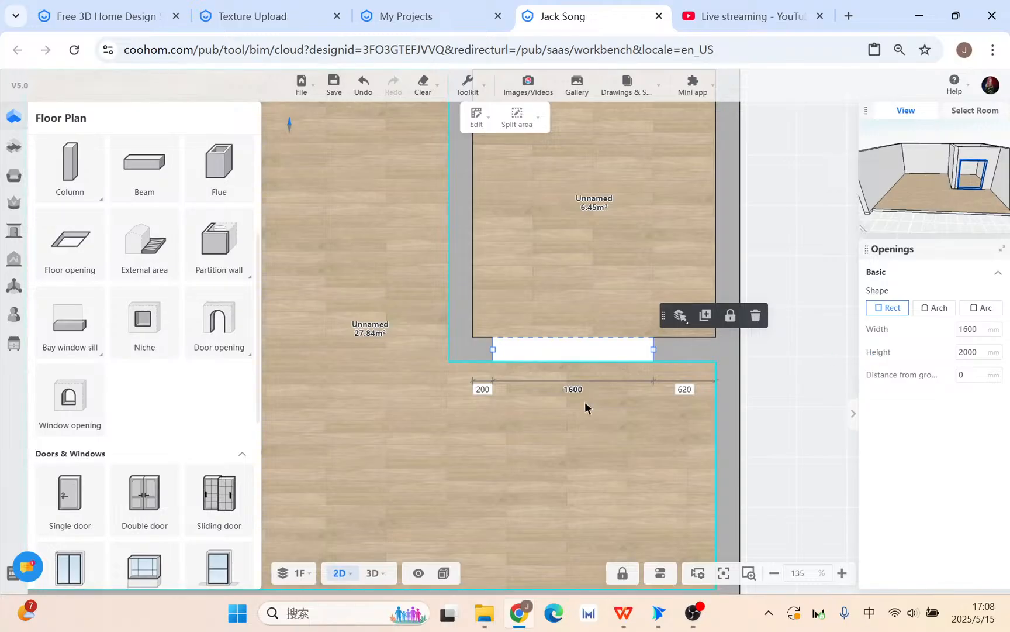
click(598, 349)
click(584, 362)
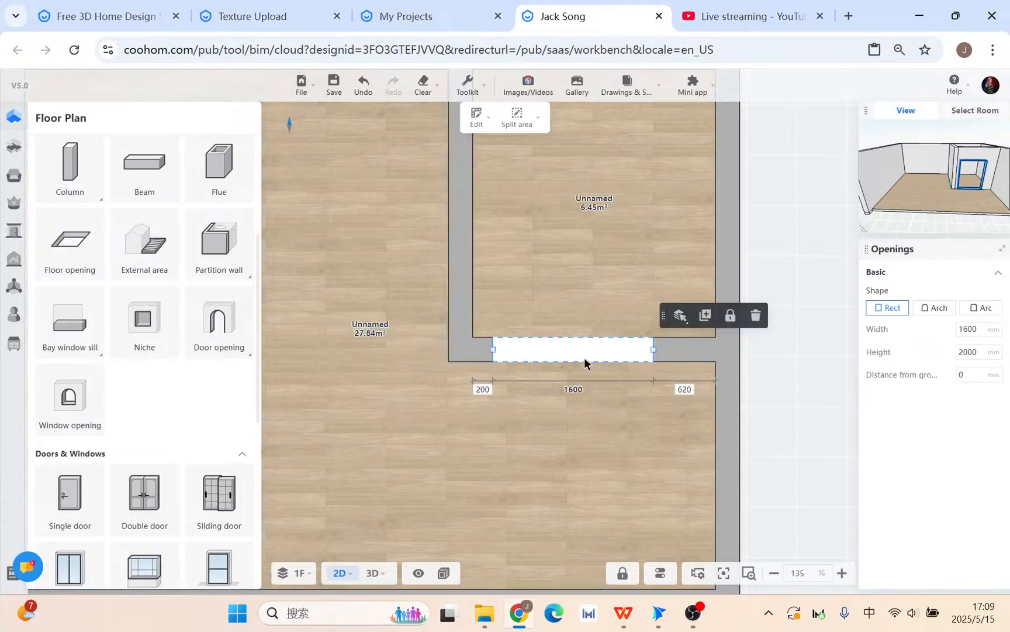
Step: Set the door opening's height to 2400 mm
click(374, 575)
drag(690, 370, 672, 447)
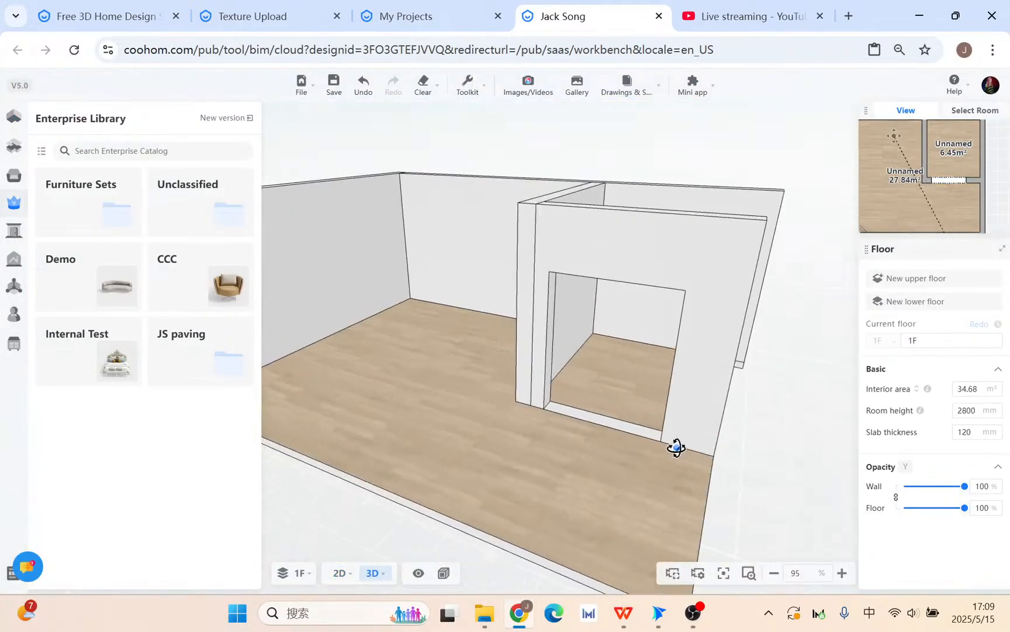
click(338, 576)
click(624, 356)
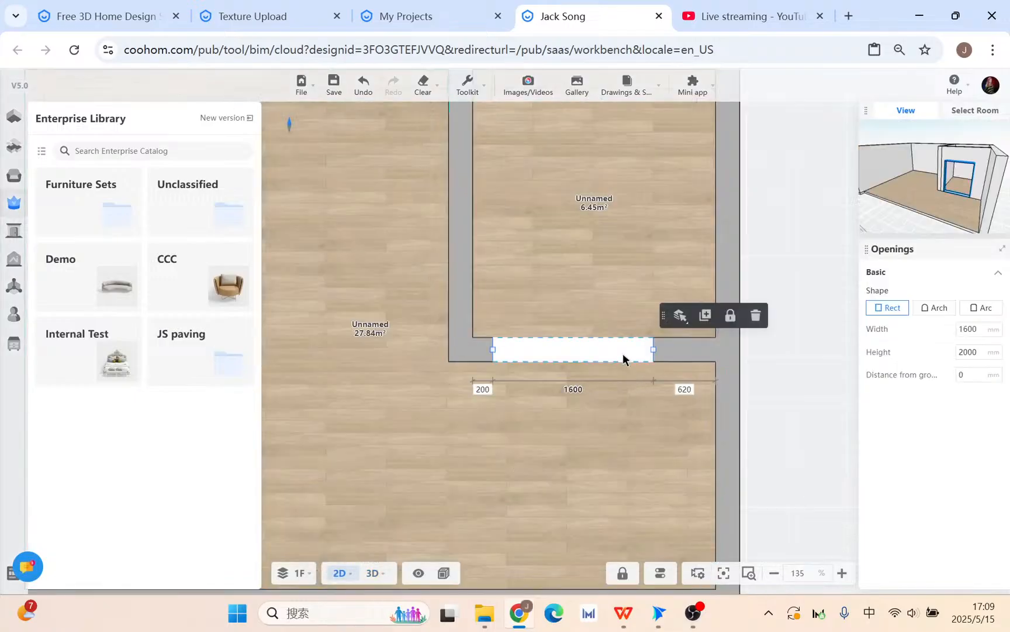
double_click(971, 353)
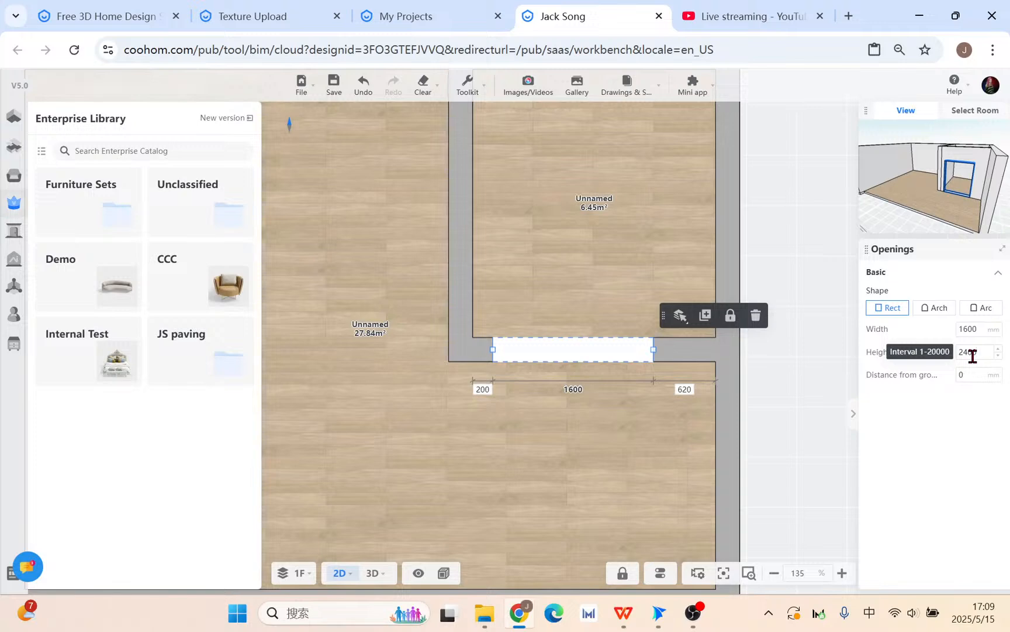
Step: Examine the enlarged opening in 3D and compare it with the bathroom image on the "Tile with LED strip" slide
click(373, 572)
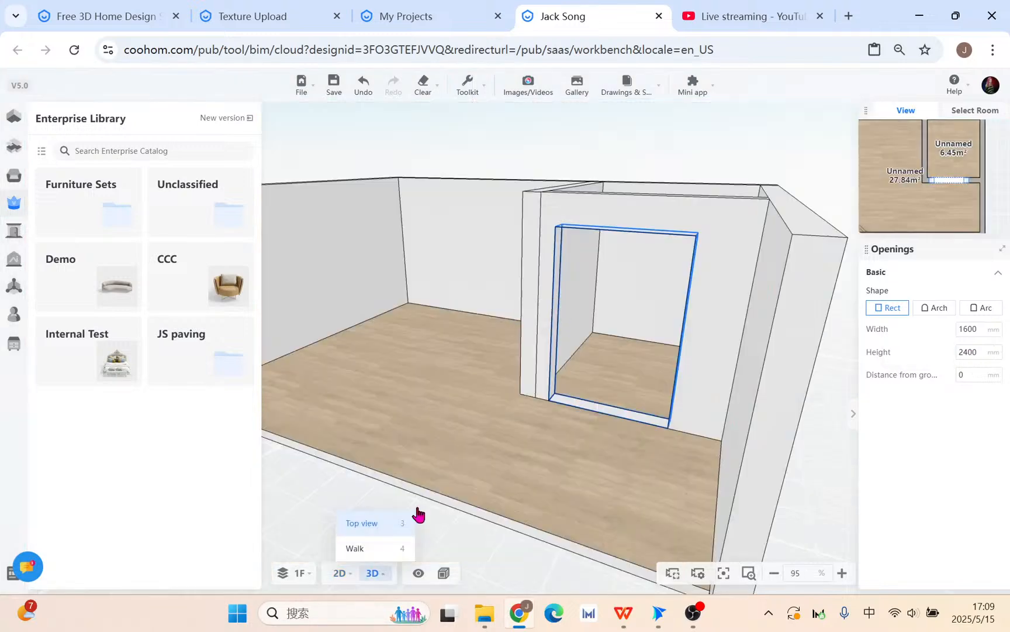
right_drag(550, 434, 616, 465)
drag(616, 465, 550, 468)
scroll(585, 473, up, 4)
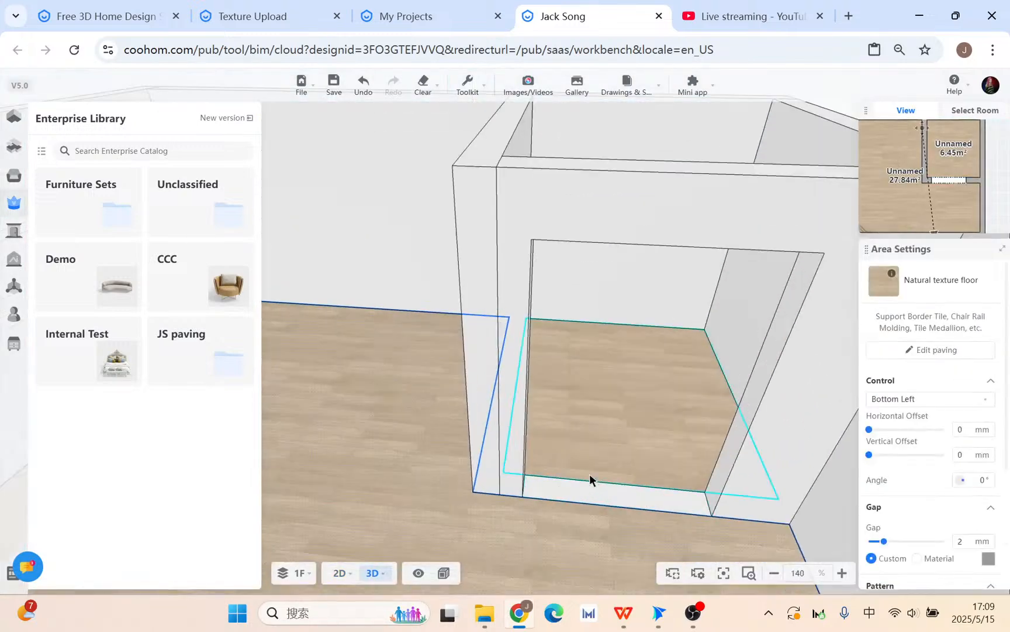
right_drag(590, 475, 599, 471)
click(624, 618)
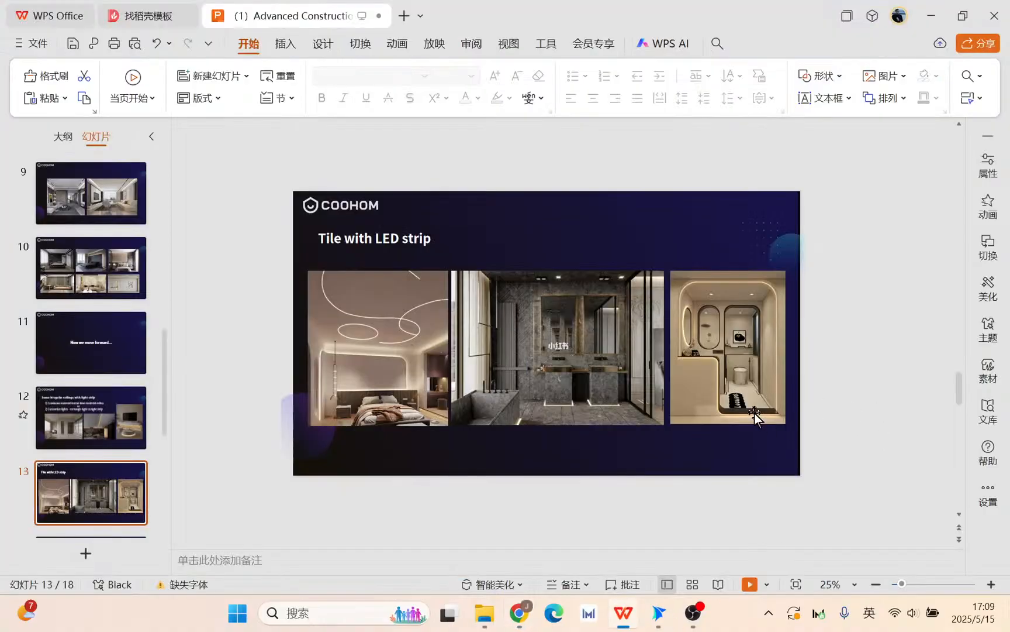
click(932, 17)
drag(609, 252, 607, 264)
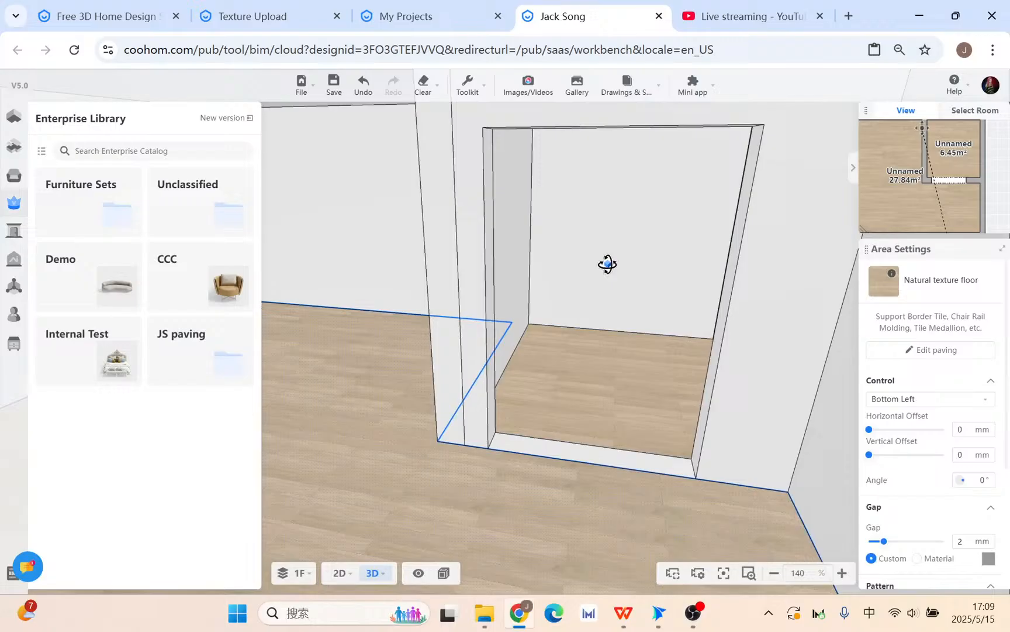
Step: Enter custom modeling for the current floor plan to build inside the door opening
click(14, 344)
click(210, 260)
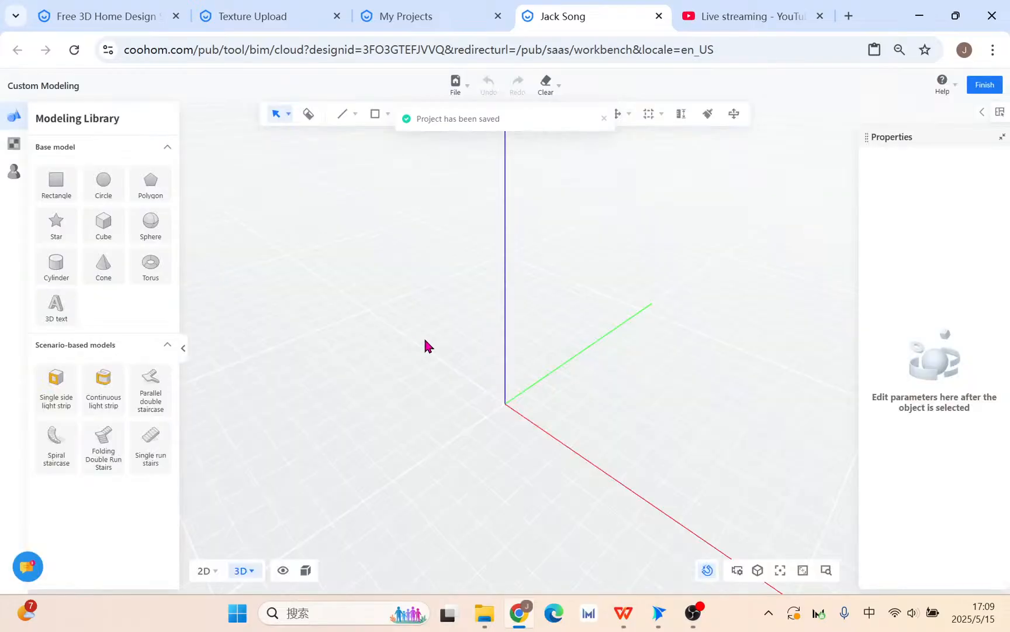
right_drag(540, 448, 627, 431)
scroll(496, 427, up, 3)
scroll(562, 355, up, 3)
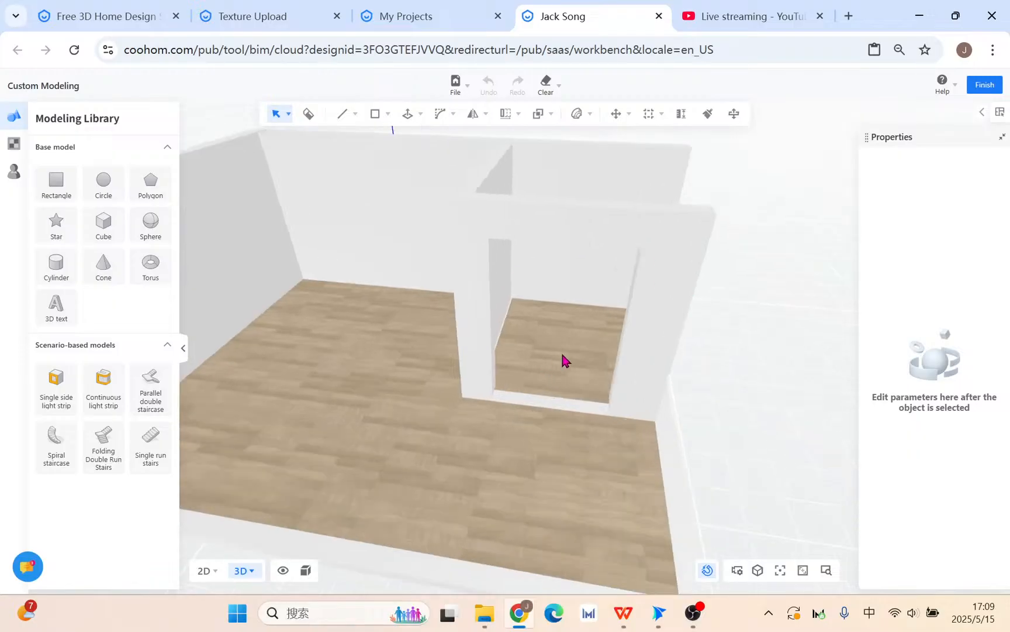
middle_drag(562, 354, 583, 400)
scroll(563, 445, up, 3)
right_drag(563, 447, 567, 418)
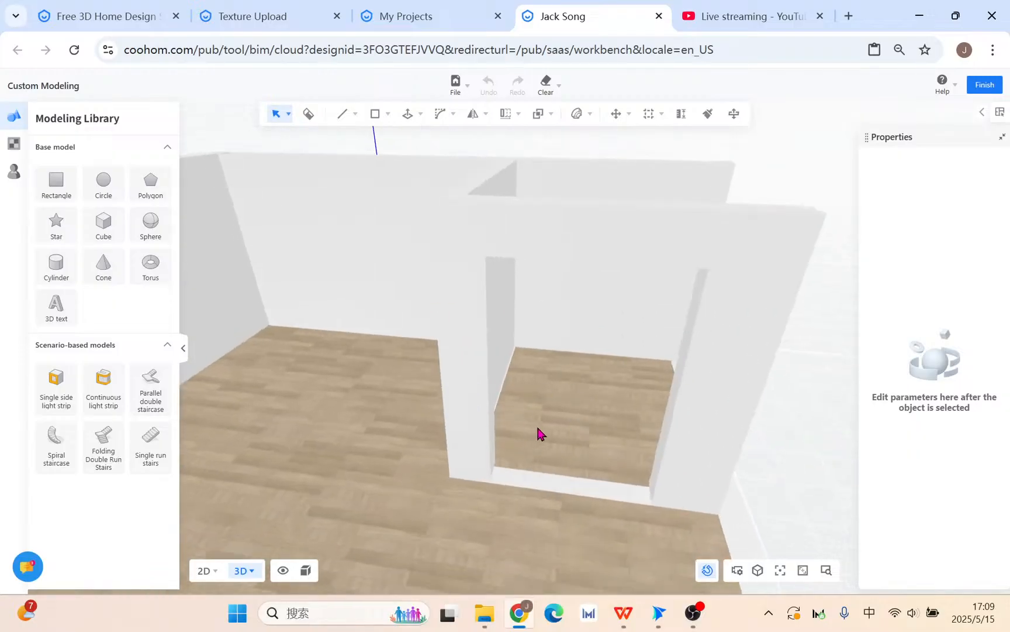
scroll(537, 433, up, 1)
Step: Draw a vertical rectangle on the front plane of the door opening, from the threshold up along its left jamb, following the reference slide
click(377, 115)
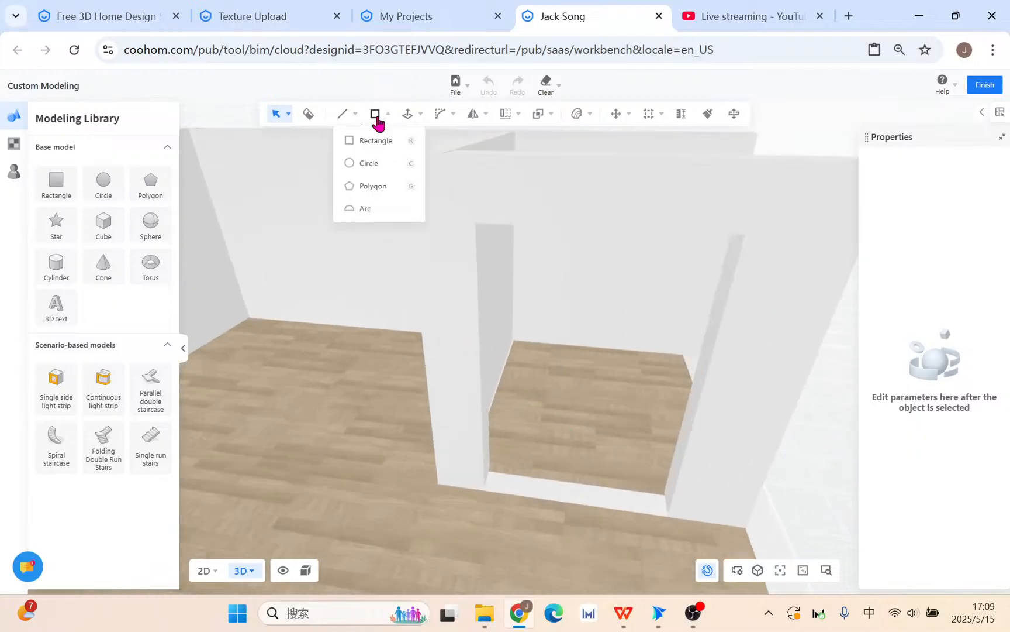
click(362, 142)
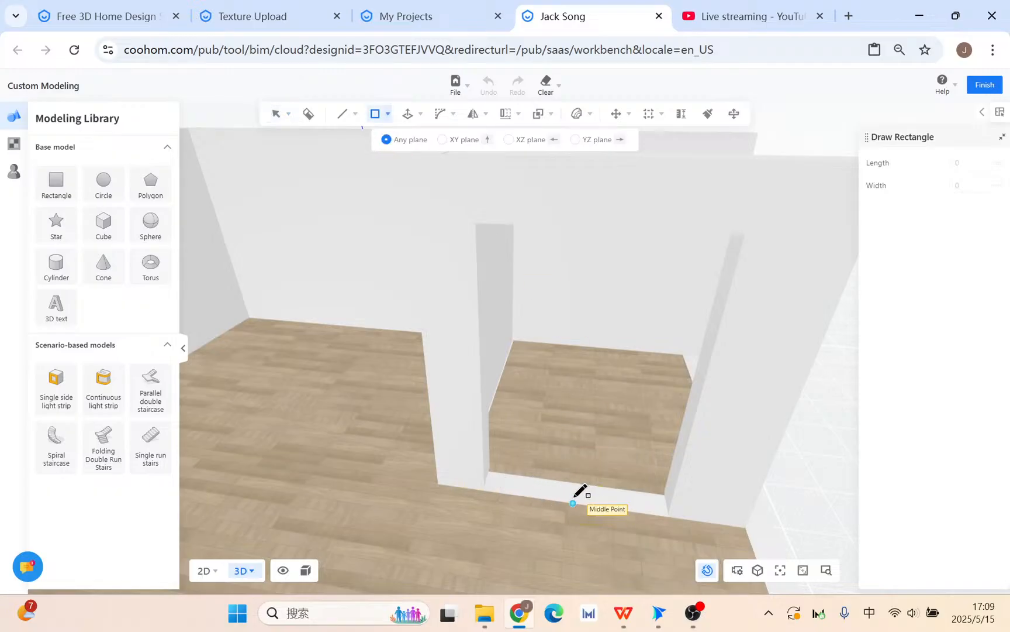
click(623, 612)
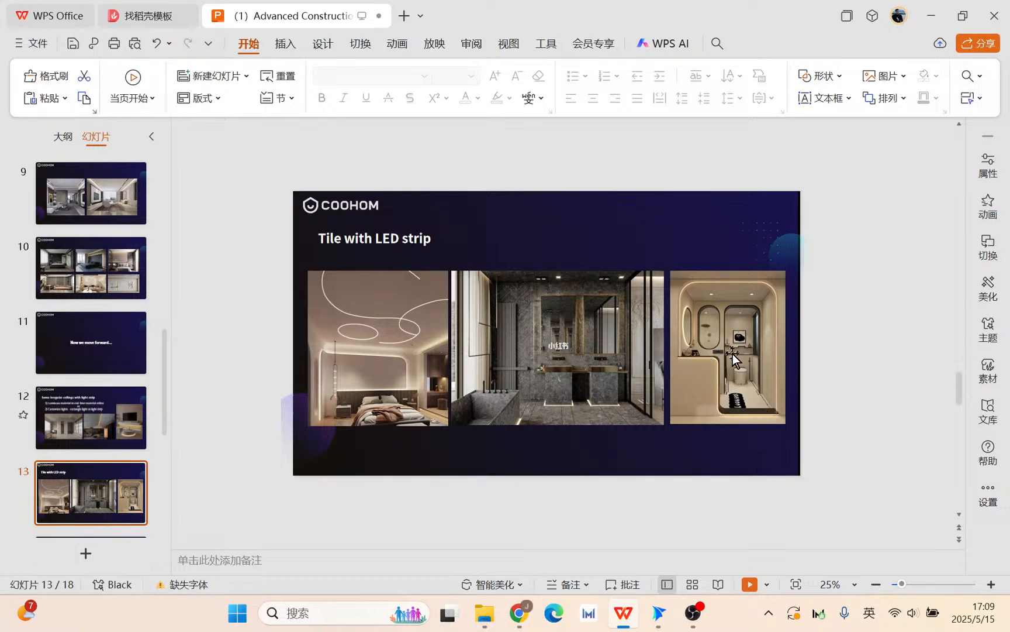
click(931, 15)
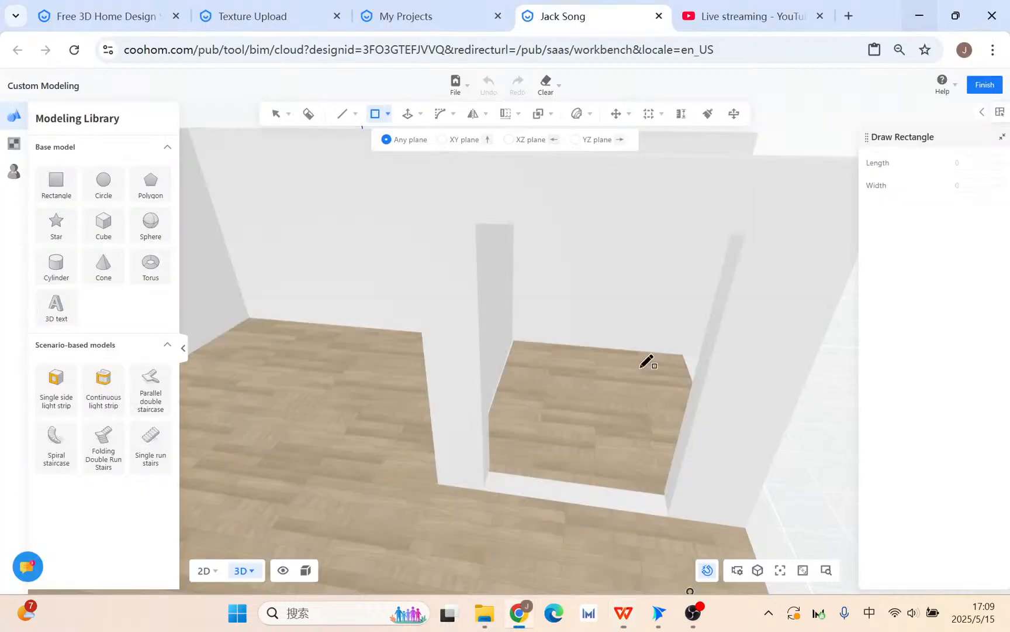
click(554, 500)
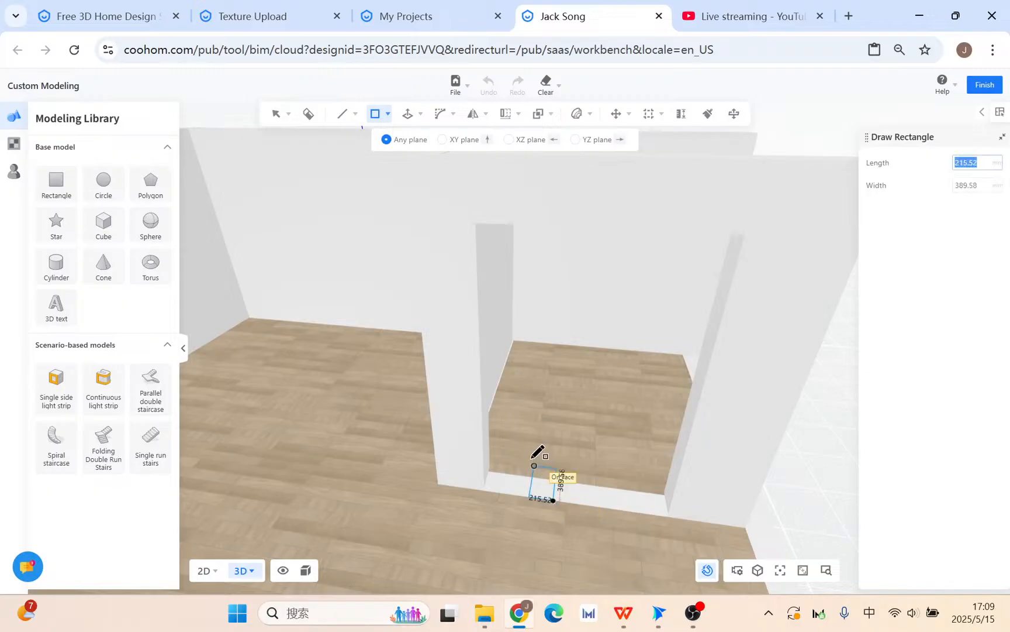
click(481, 379)
scroll(471, 524, up, 5)
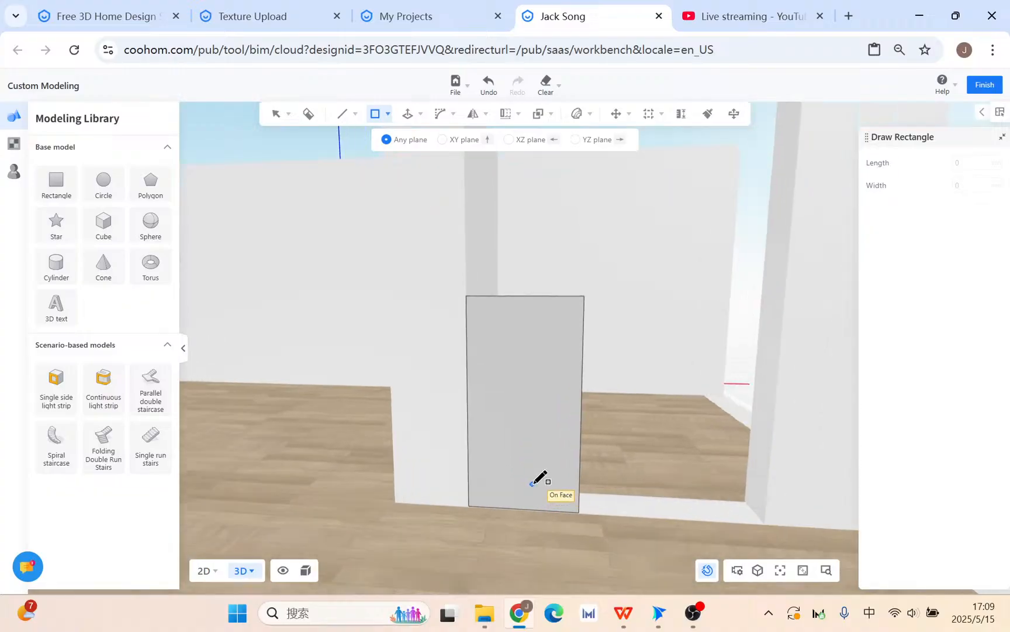
scroll(533, 485, up, 1)
key(Escape)
Step: Move the rectangle's top edge down slightly to shorten the face
right_drag(589, 431, 552, 408)
click(526, 304)
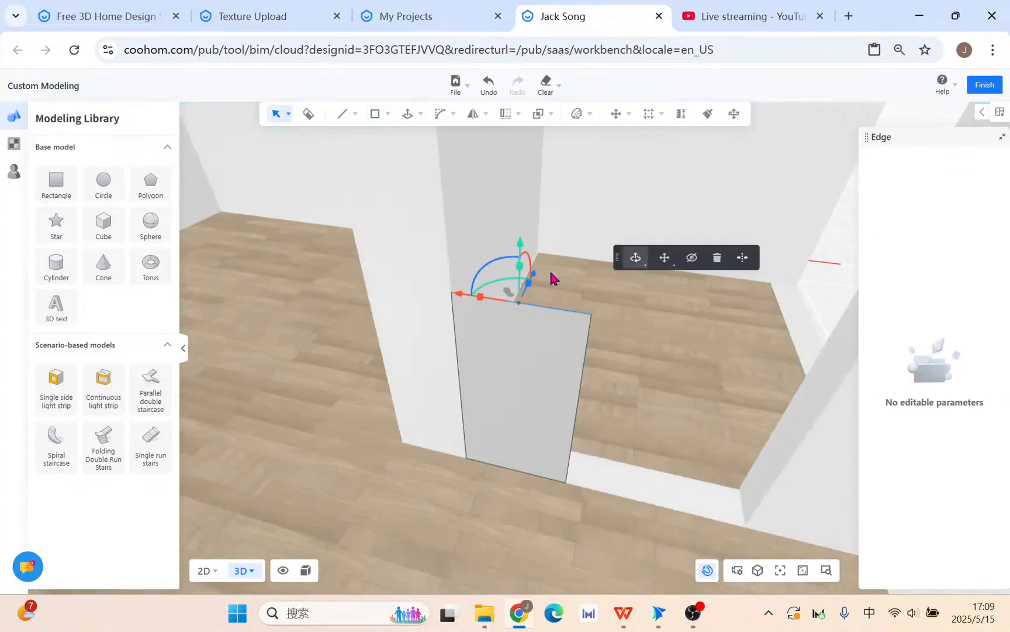
drag(522, 247, 522, 271)
right_drag(732, 539, 590, 534)
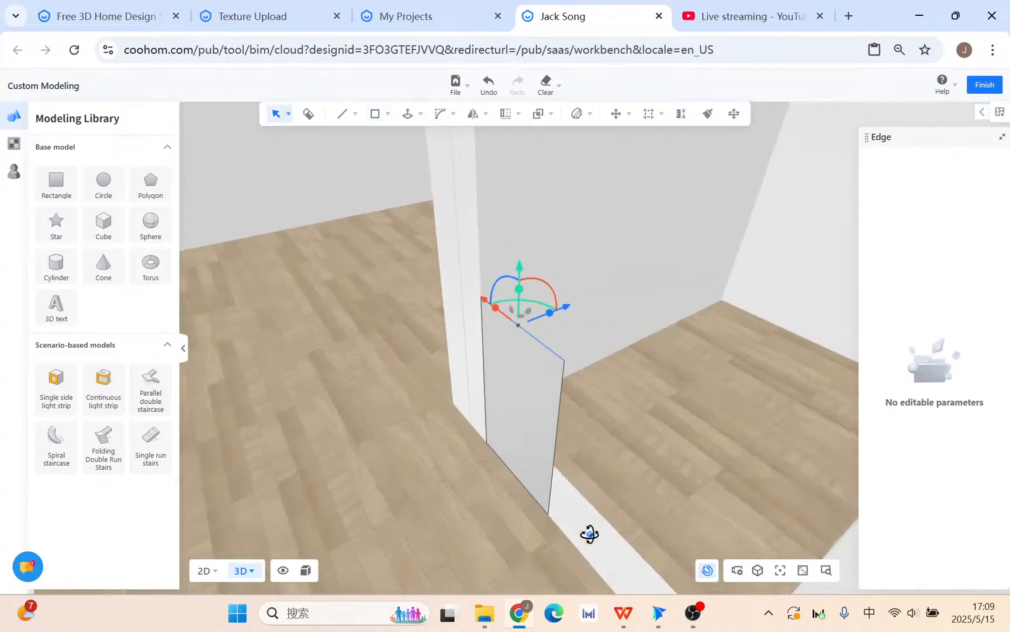
click(409, 118)
click(527, 398)
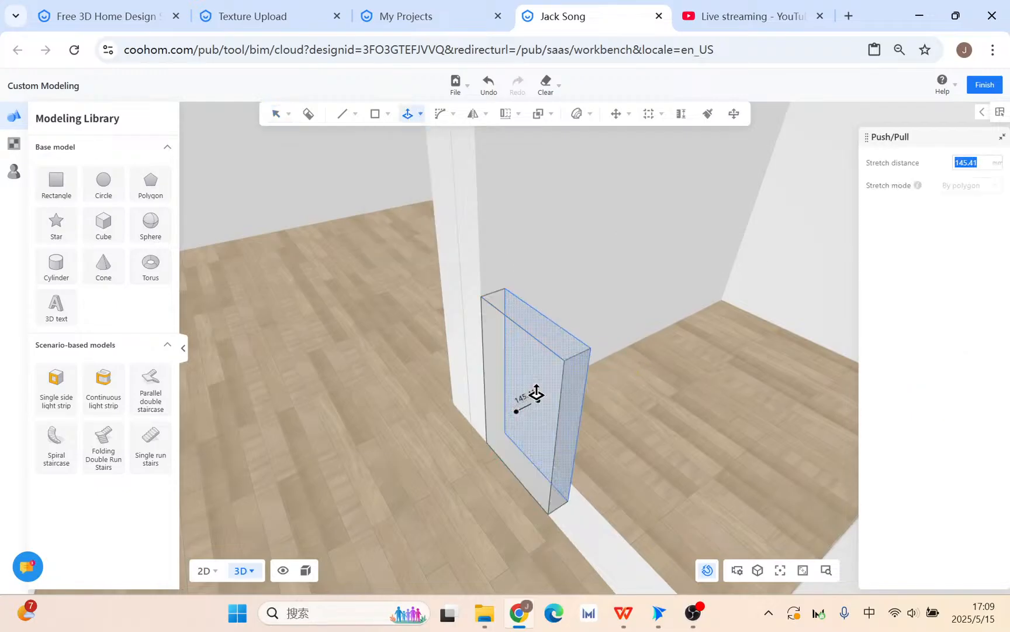
click(584, 380)
key(Escape)
Step: Round the rectangle's upper-right corner with Bevel 2D using 30 edges, matching the reference slide
right_drag(584, 381, 726, 442)
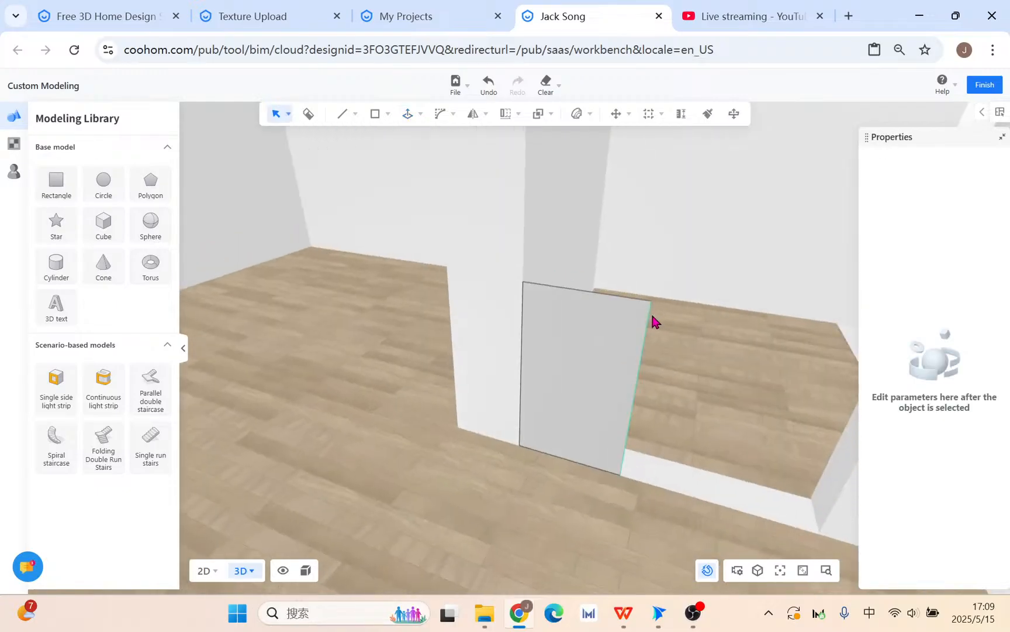
right_drag(654, 322, 687, 390)
click(453, 114)
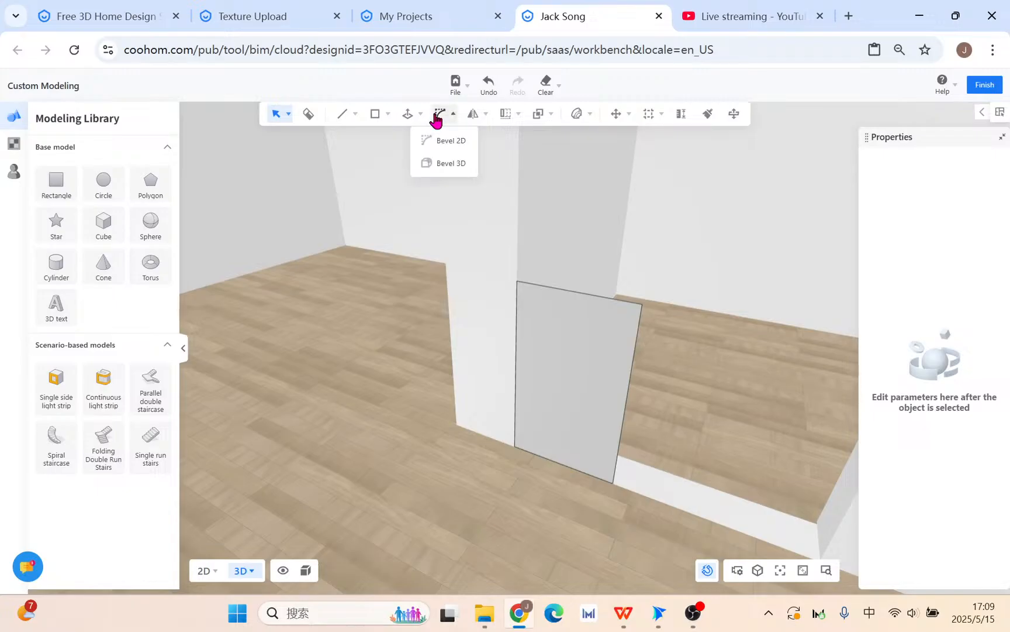
click(454, 136)
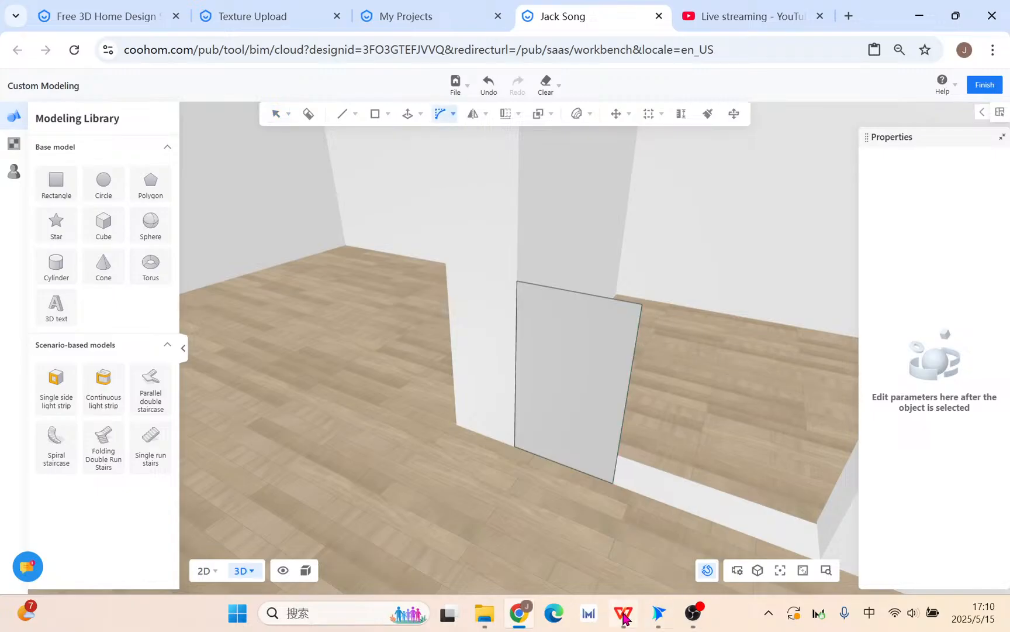
click(624, 612)
click(932, 15)
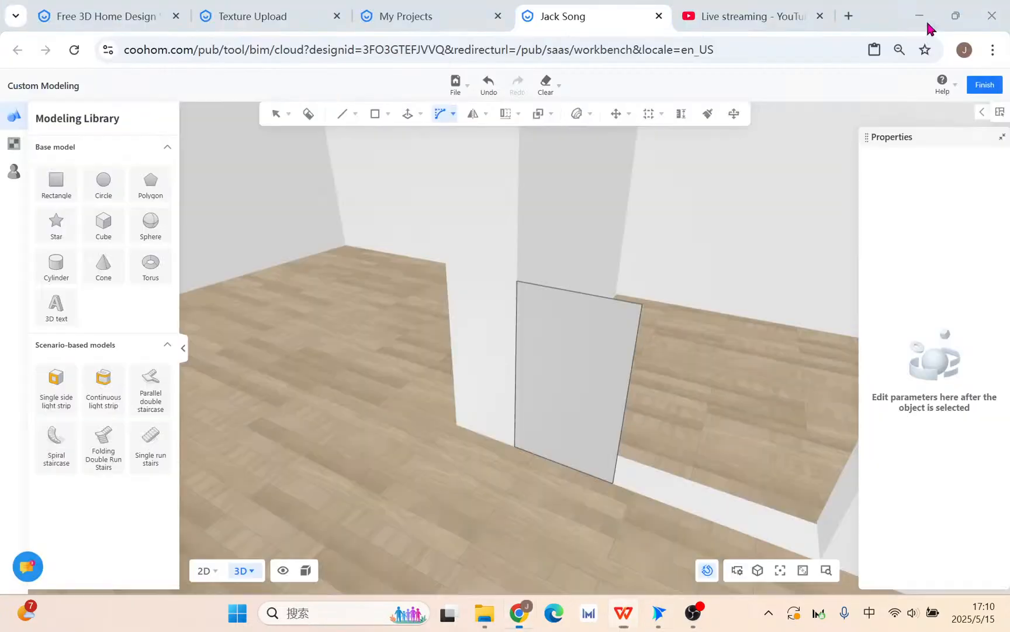
click(642, 322)
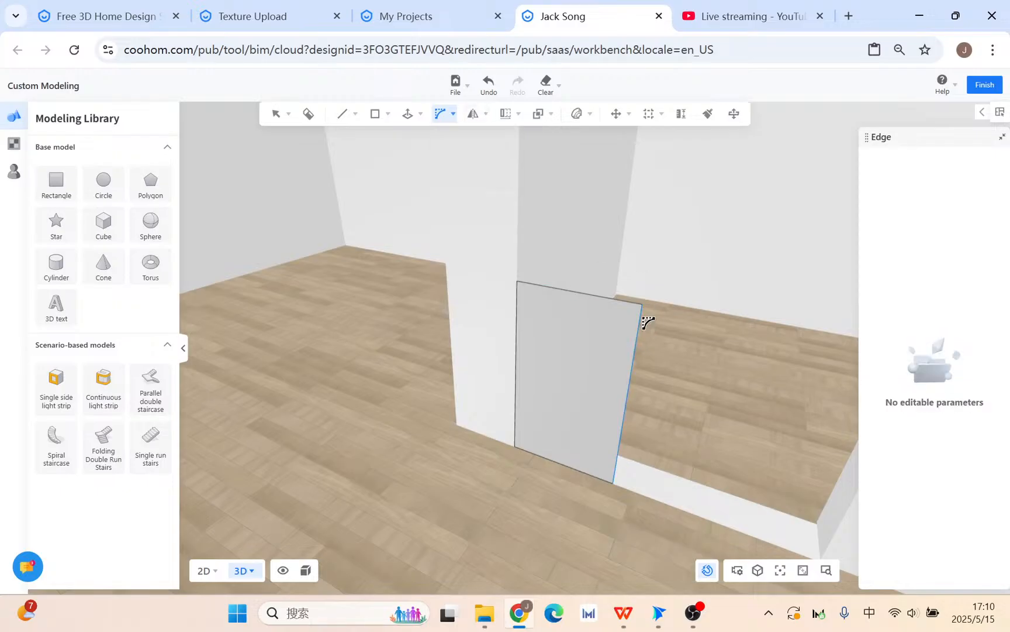
click(618, 304)
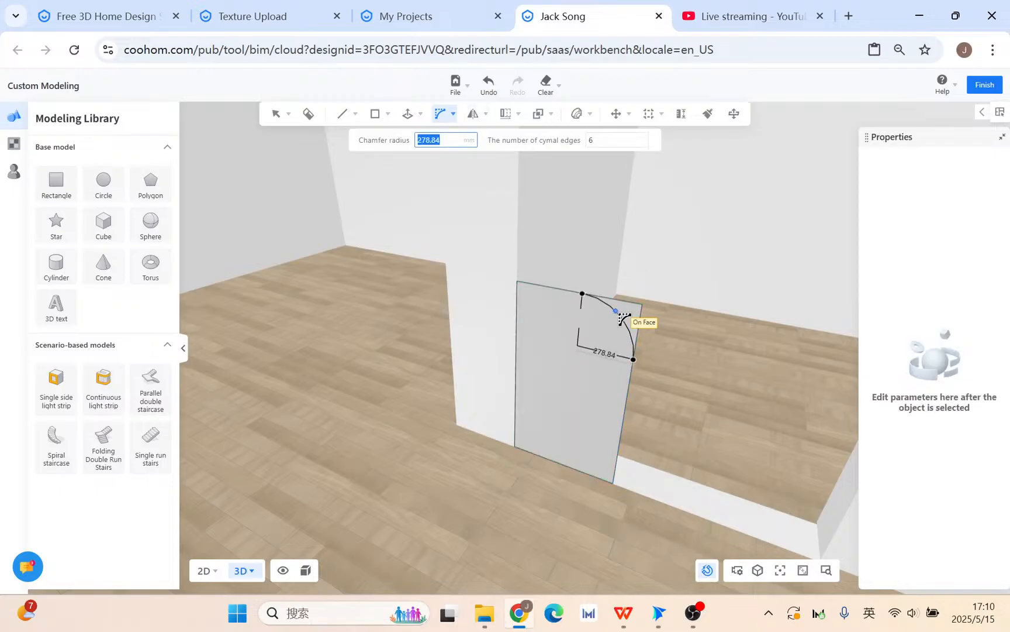
key(Tab)
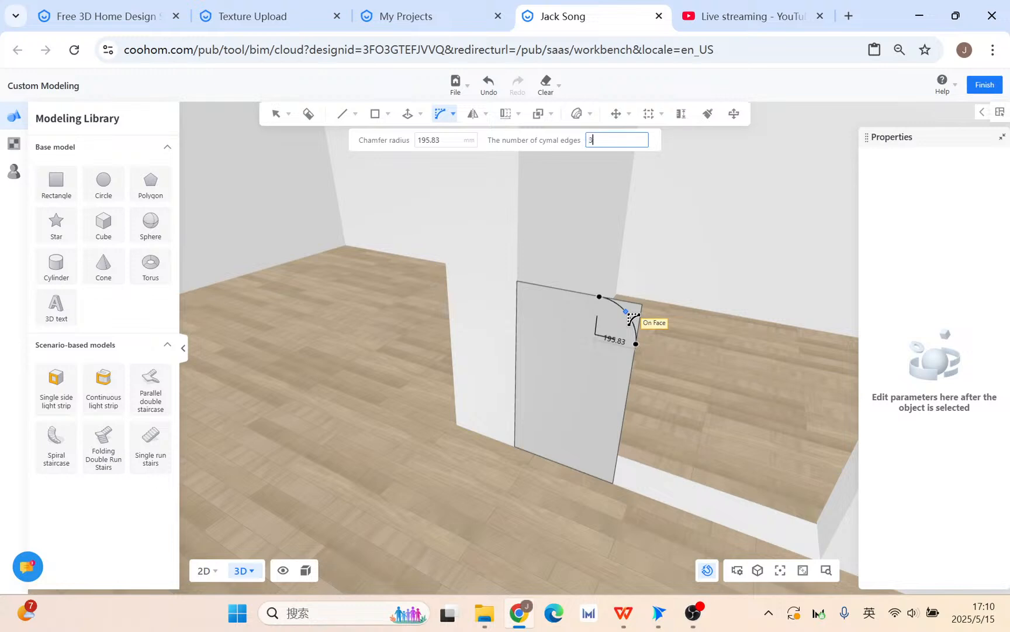
key(Tab)
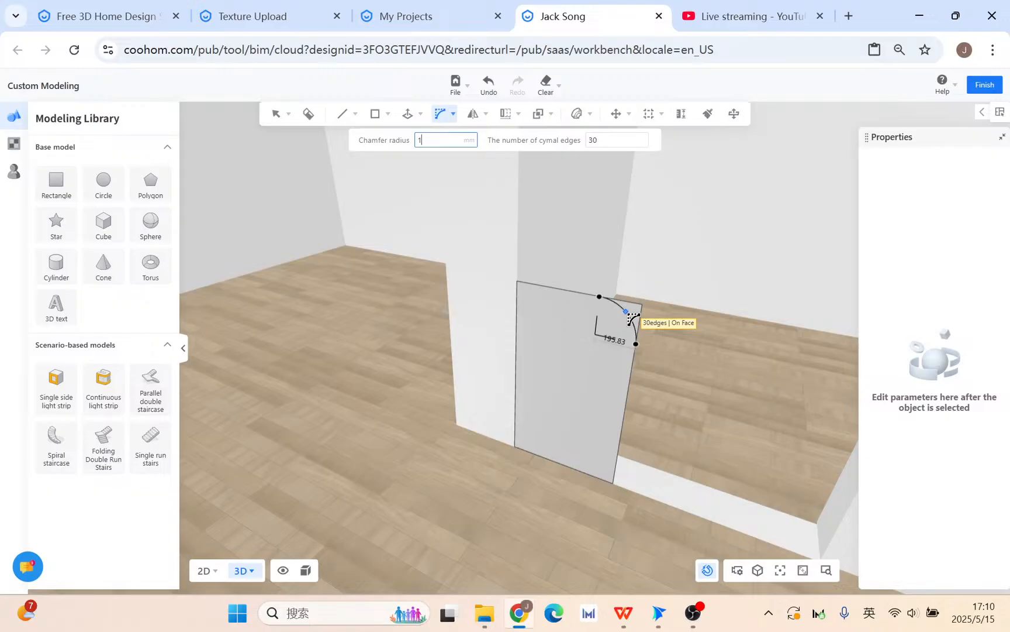
key(Return)
key(Escape)
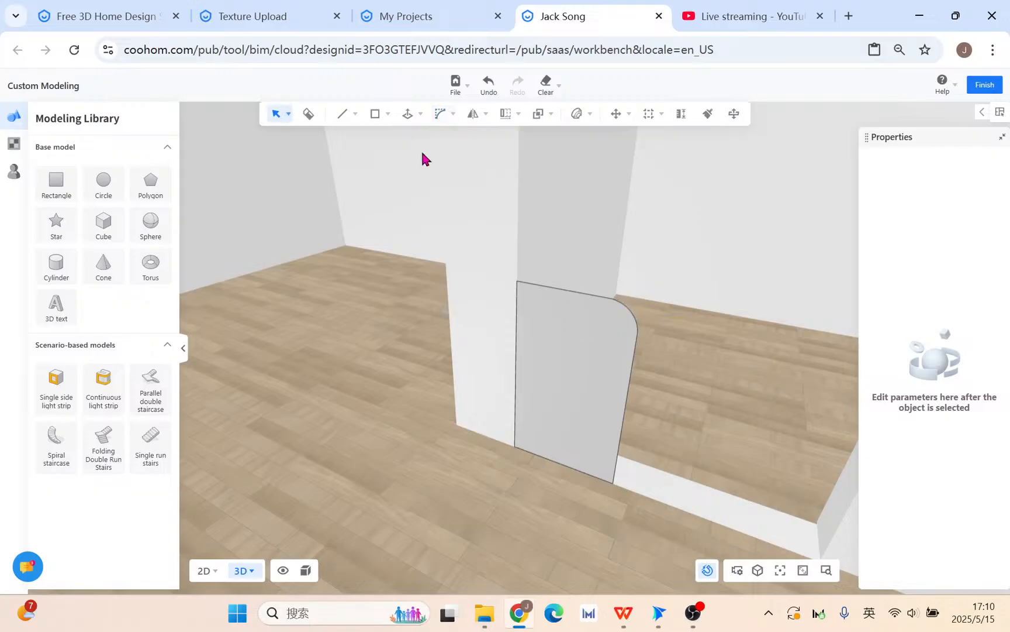
Step: Push/Pull the rounded face inward to form a solid panel about as deep as the wall
click(412, 113)
click(623, 612)
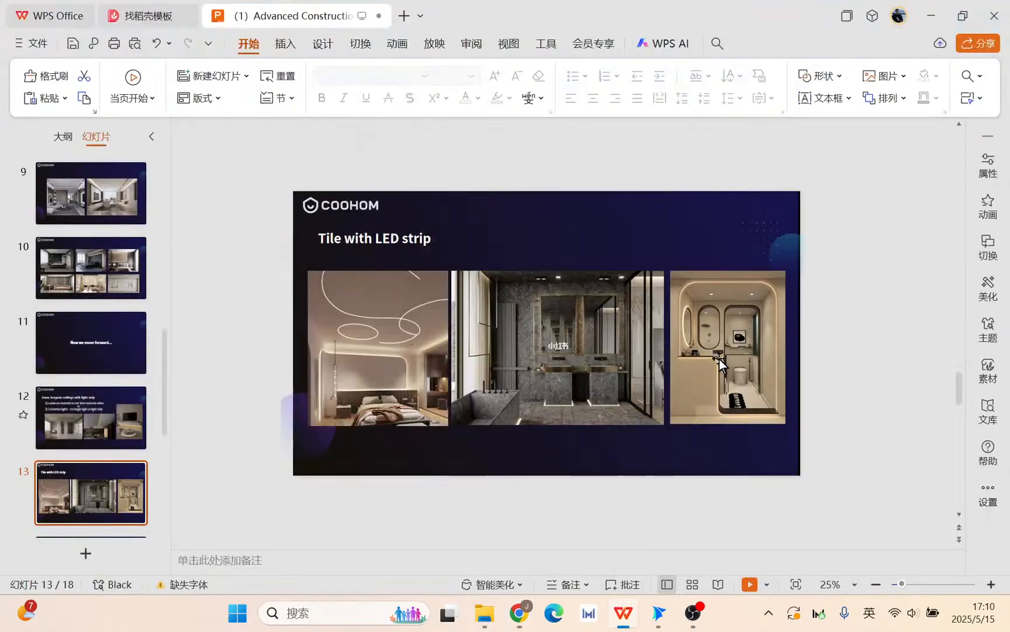
click(931, 16)
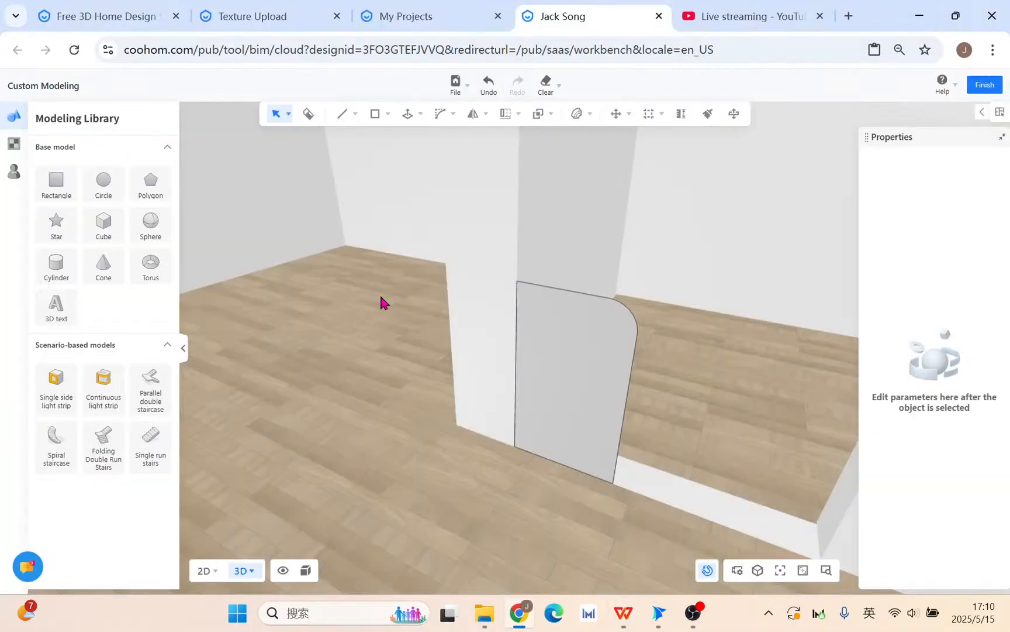
click(408, 114)
click(594, 417)
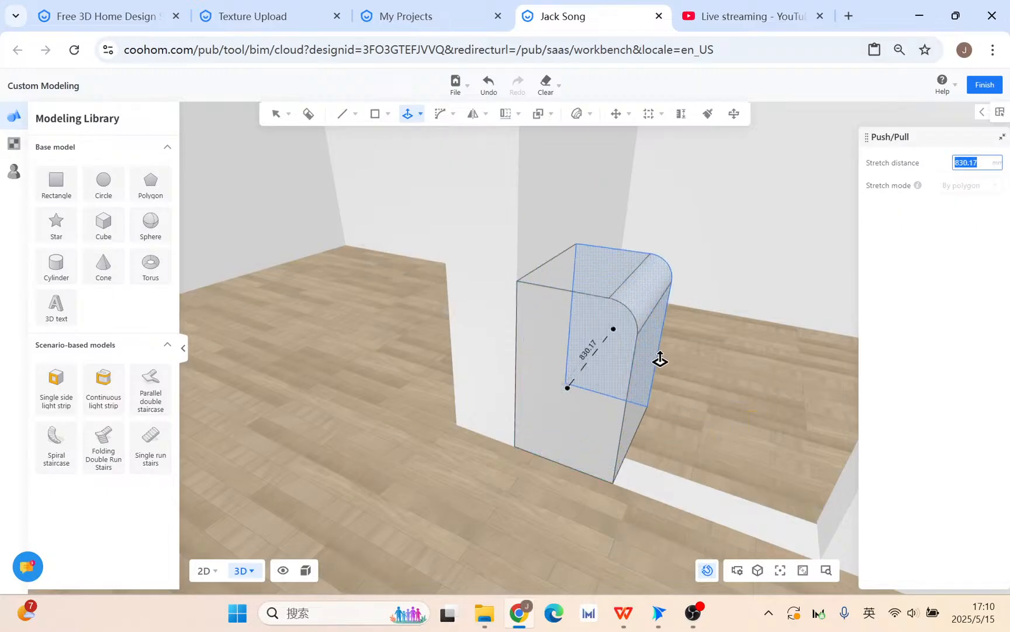
key(Return)
key(Escape)
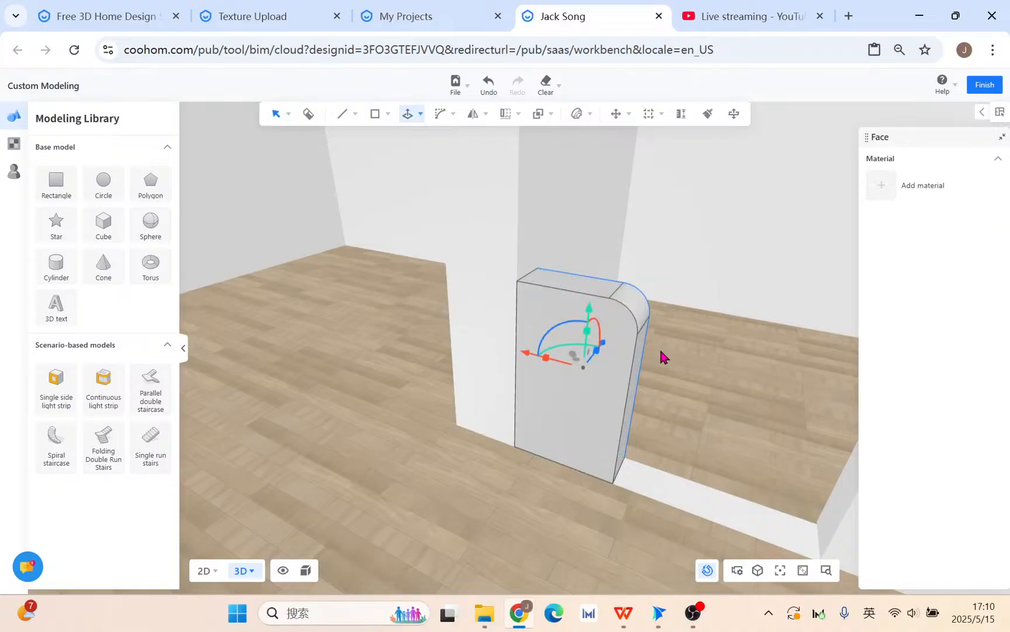
Step: Draw a 1600 by 2400 mm rectangle on the front plane, covering the whole door opening from head to threshold
right_drag(702, 503, 802, 447)
scroll(743, 390, down, 3)
right_drag(742, 389, 671, 395)
click(378, 114)
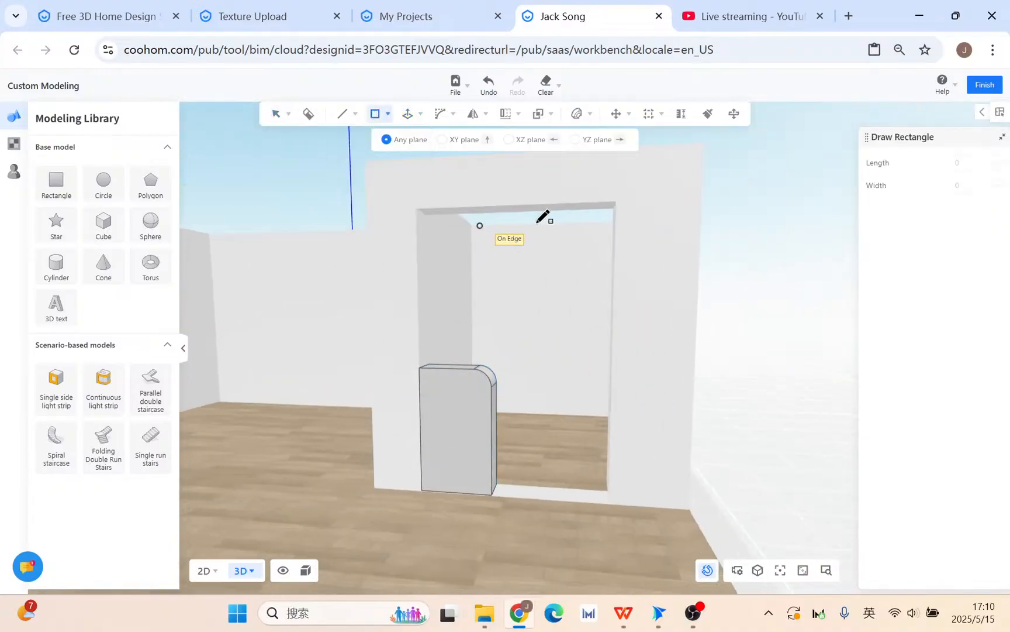
click(416, 209)
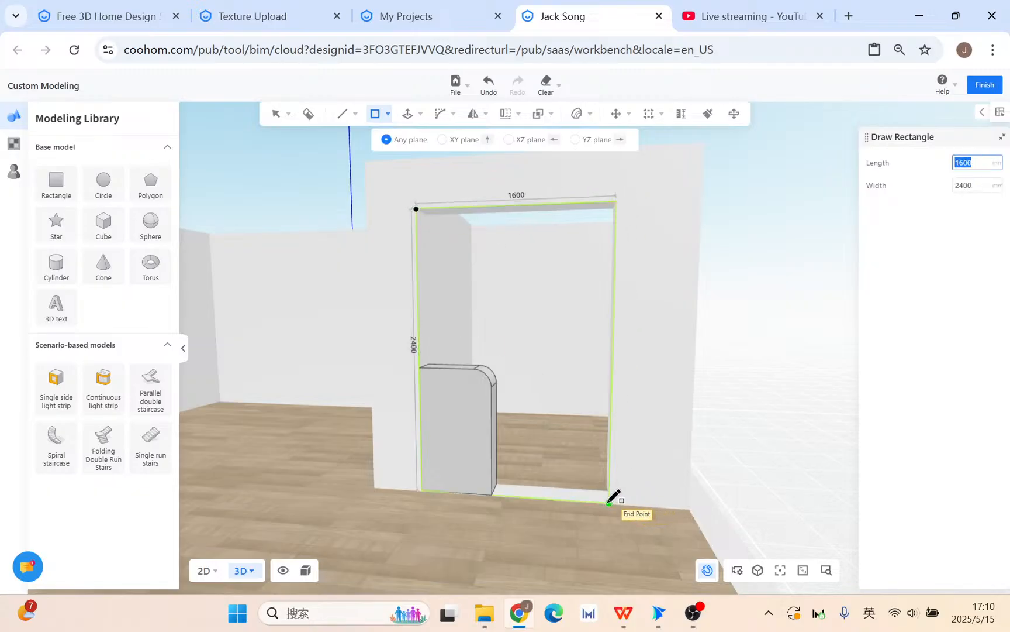
click(610, 501)
right_click(474, 527)
right_drag(474, 527, 475, 269)
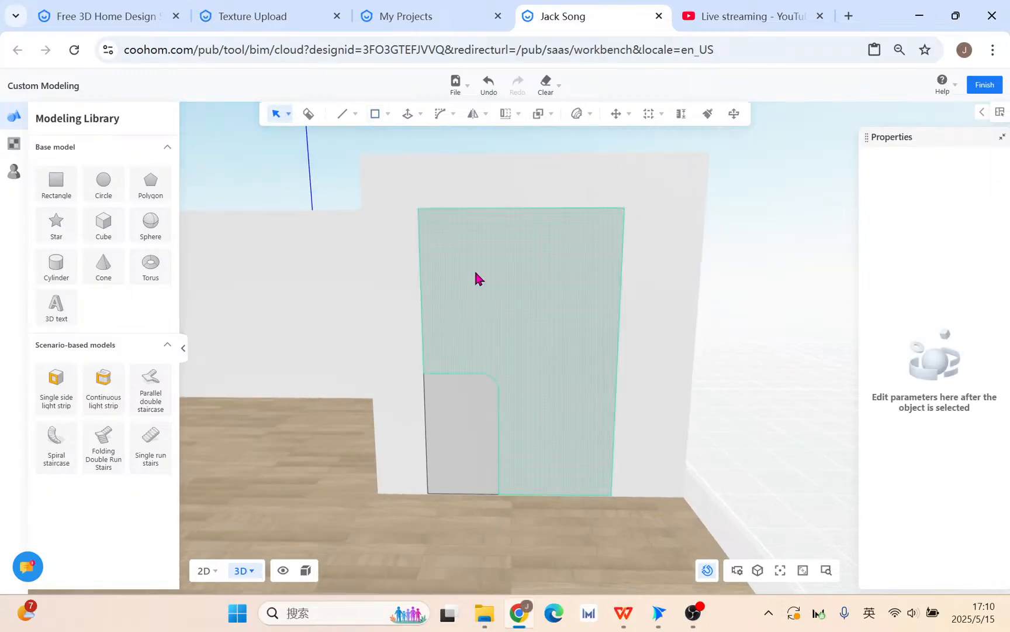
Step: Round both upper corners of the door opening face with Bevel 2D, using a 300 mm radius and 30 edges
mouse_move(442, 117)
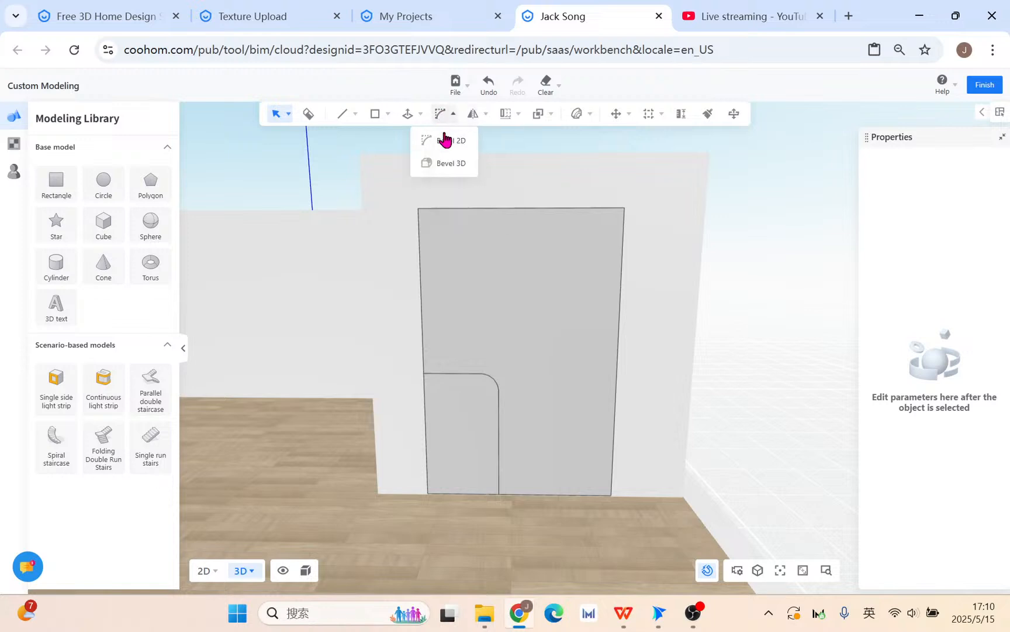
click(430, 140)
click(428, 235)
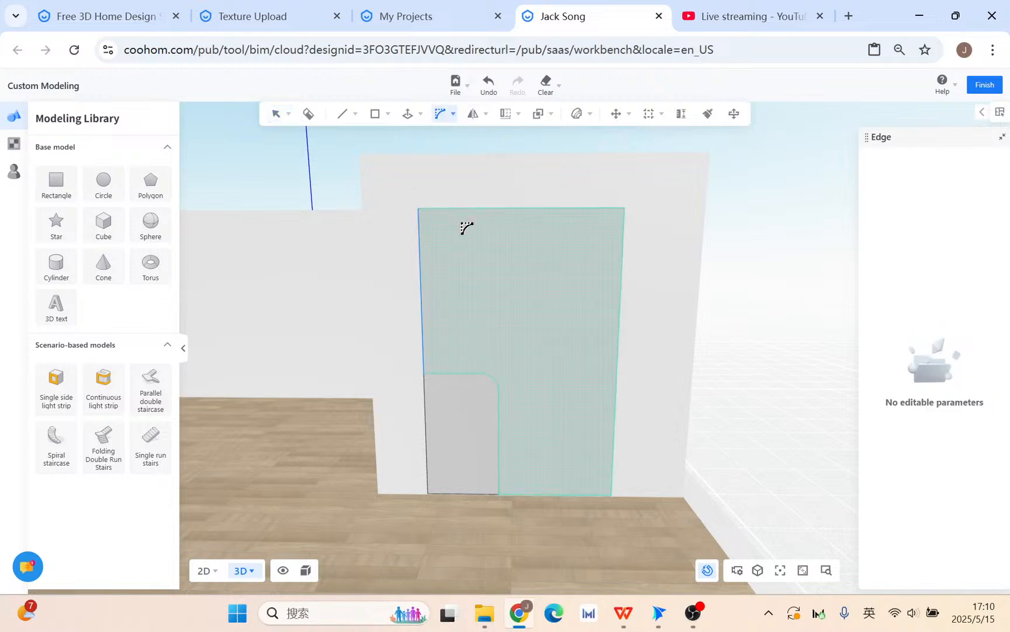
click(472, 210)
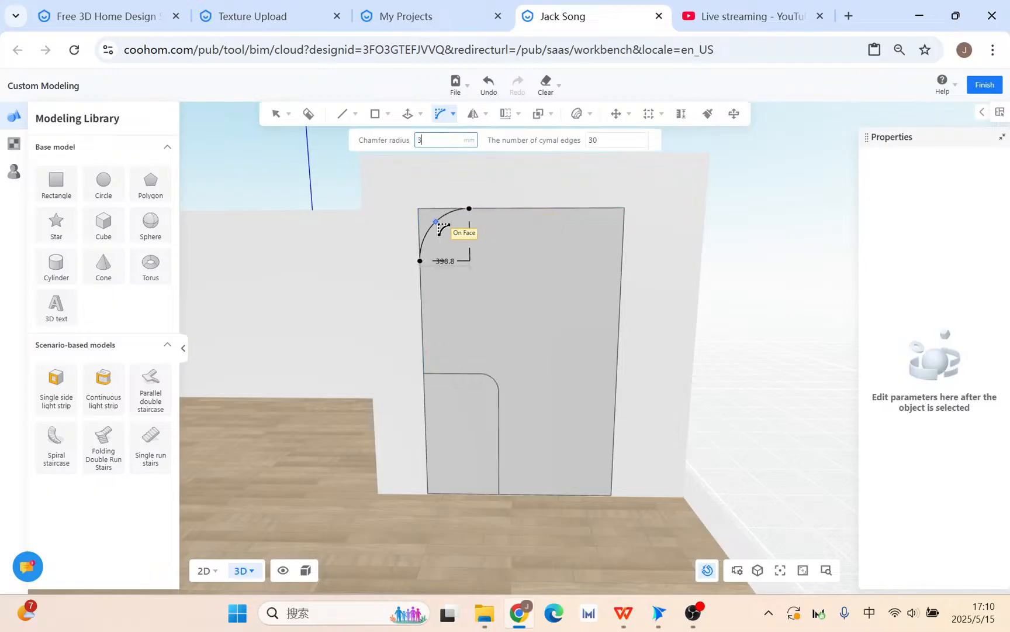
text(300)
key(Return)
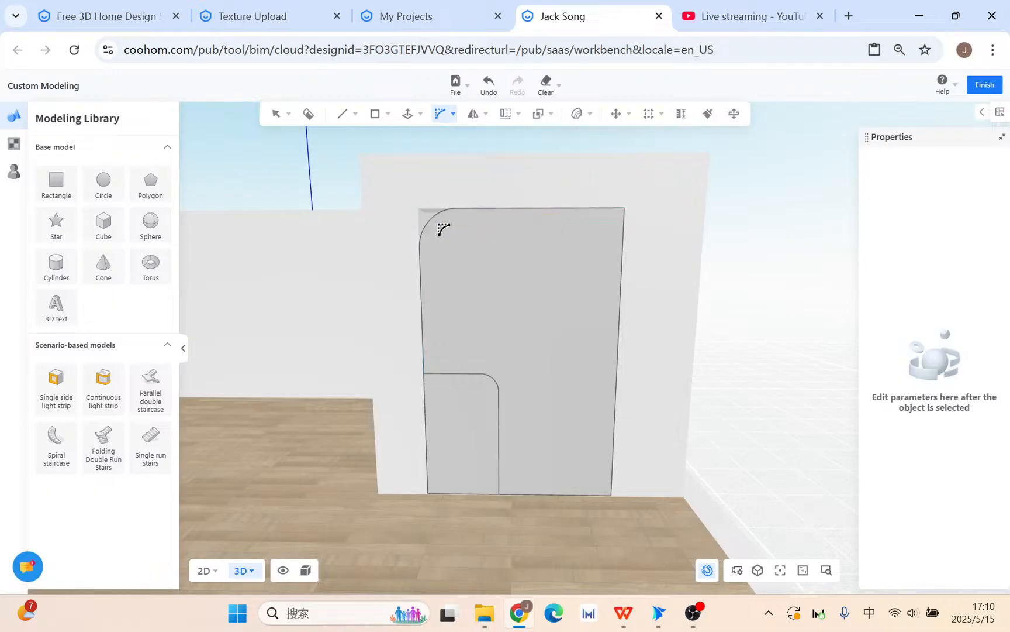
click(625, 251)
click(605, 212)
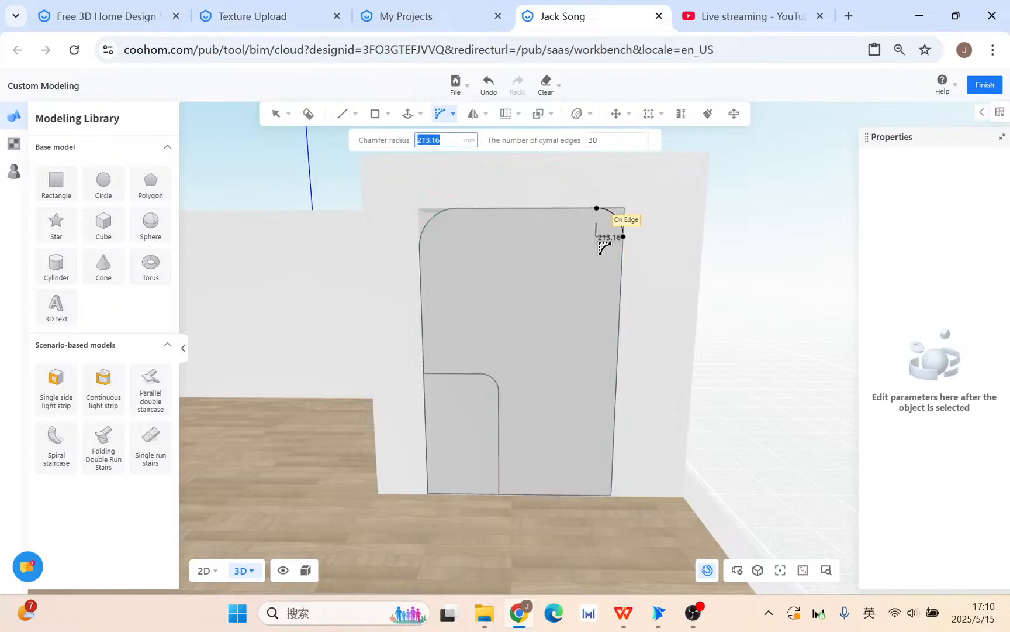
text(30)
key(Return)
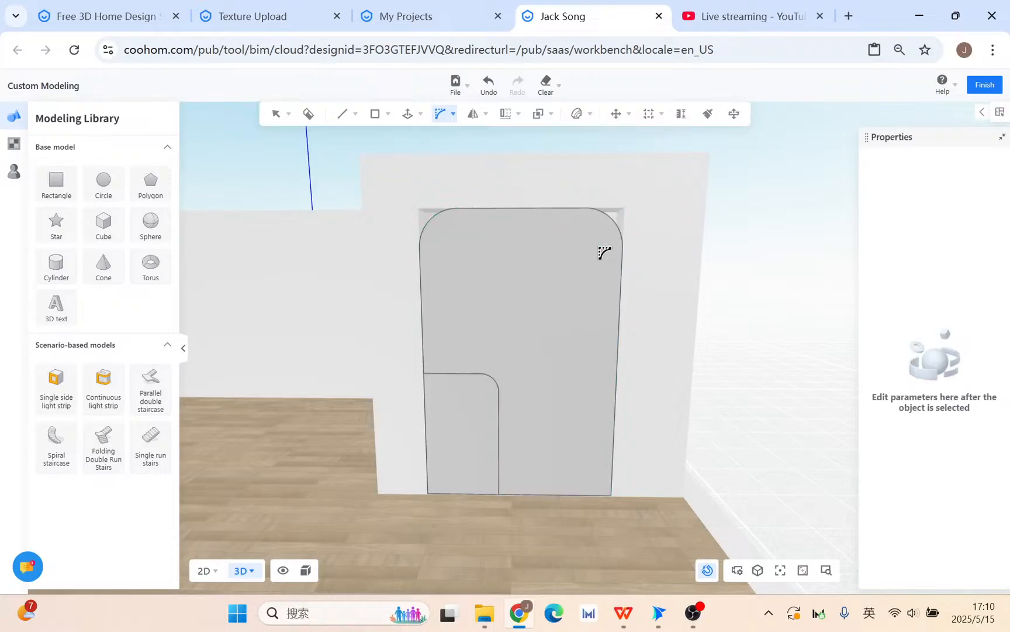
Step: Draw a rectangle over the full door opening and remove the arched face, leaving only the two curved corner faces
click(374, 138)
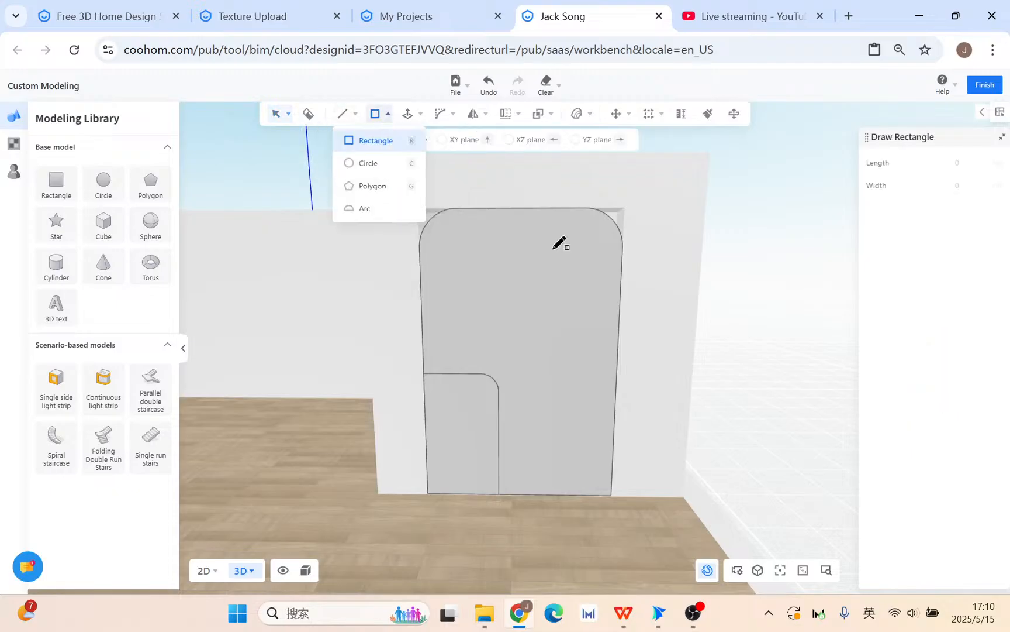
click(430, 218)
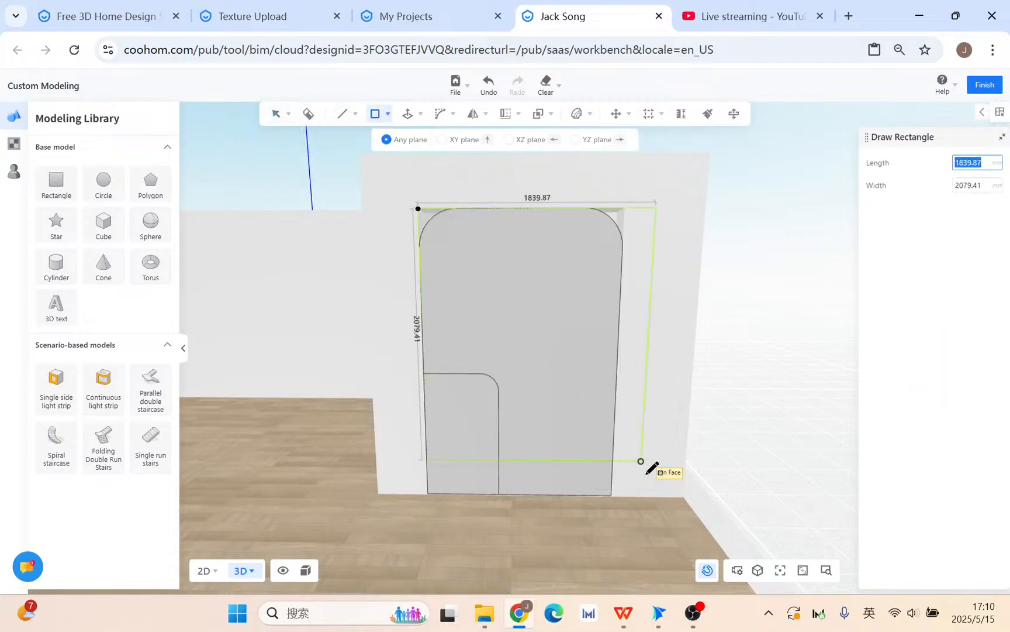
click(619, 490)
key(Escape)
click(770, 272)
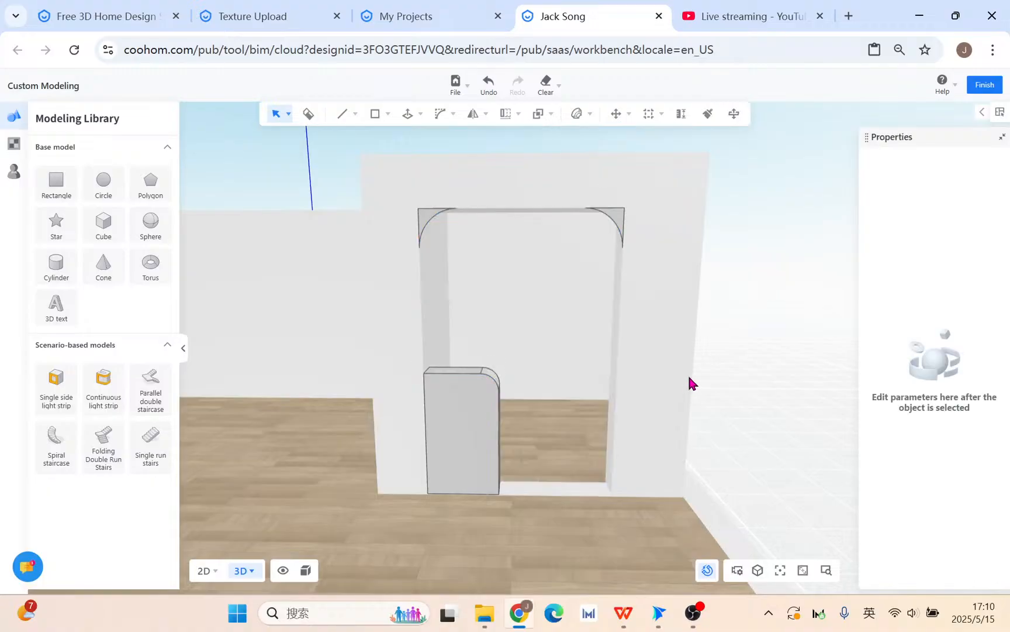
Step: Push/Pull the two curved corner faces 240 mm into the opening to match the wall depth
middle_drag(688, 383, 403, 130)
click(409, 114)
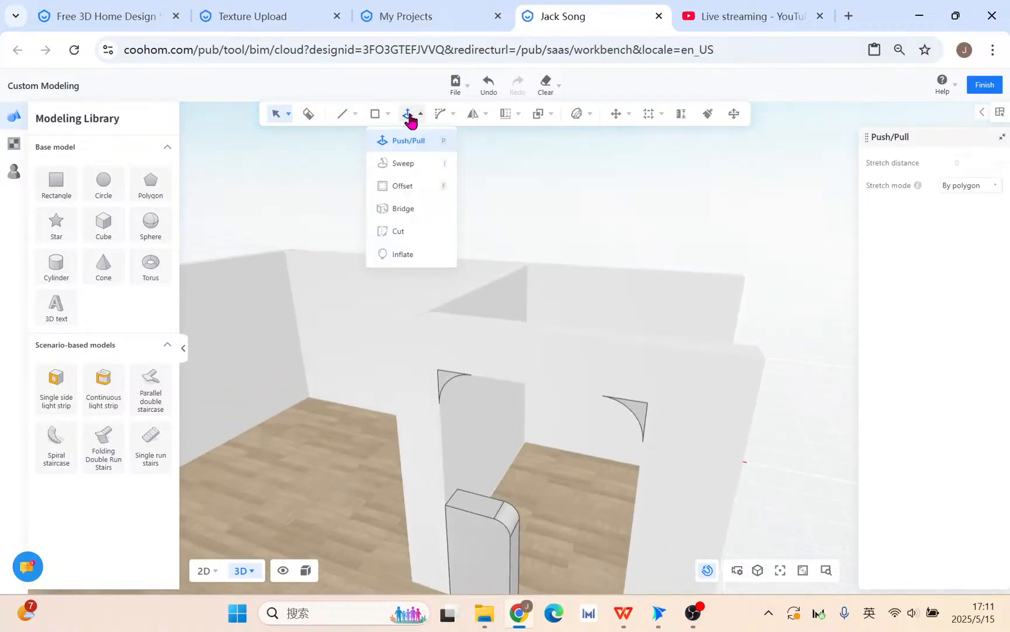
scroll(444, 390, up, 1)
click(451, 390)
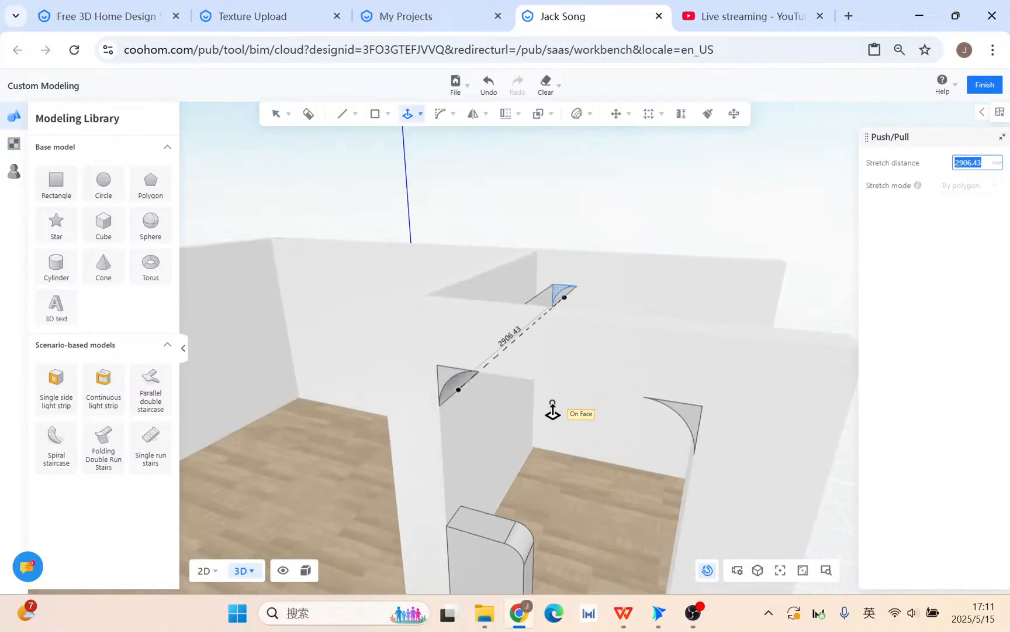
text(240)
key(Return)
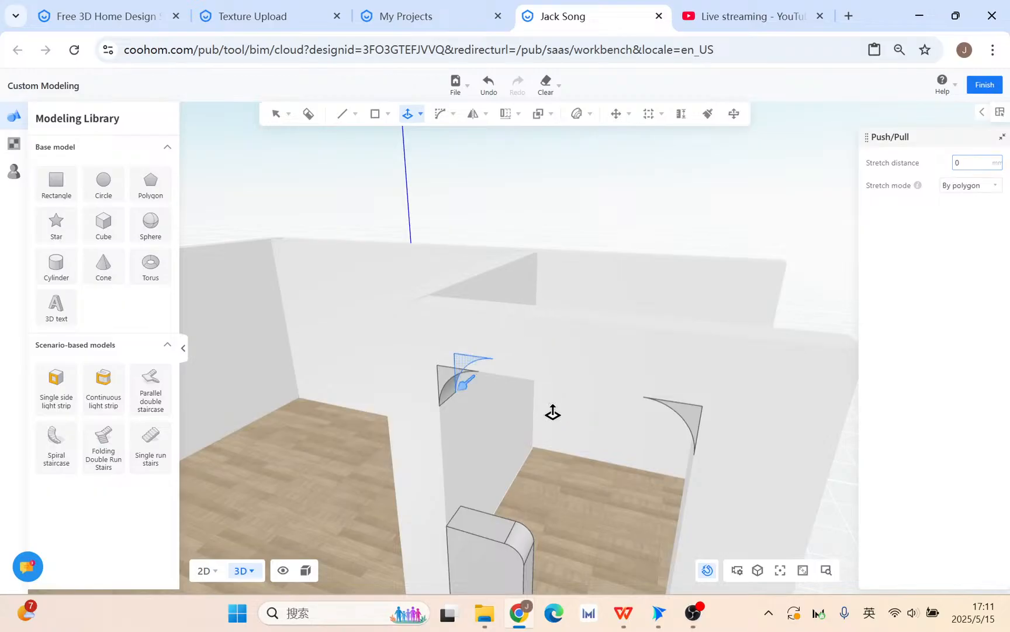
click(693, 422)
text(240)
key(Return)
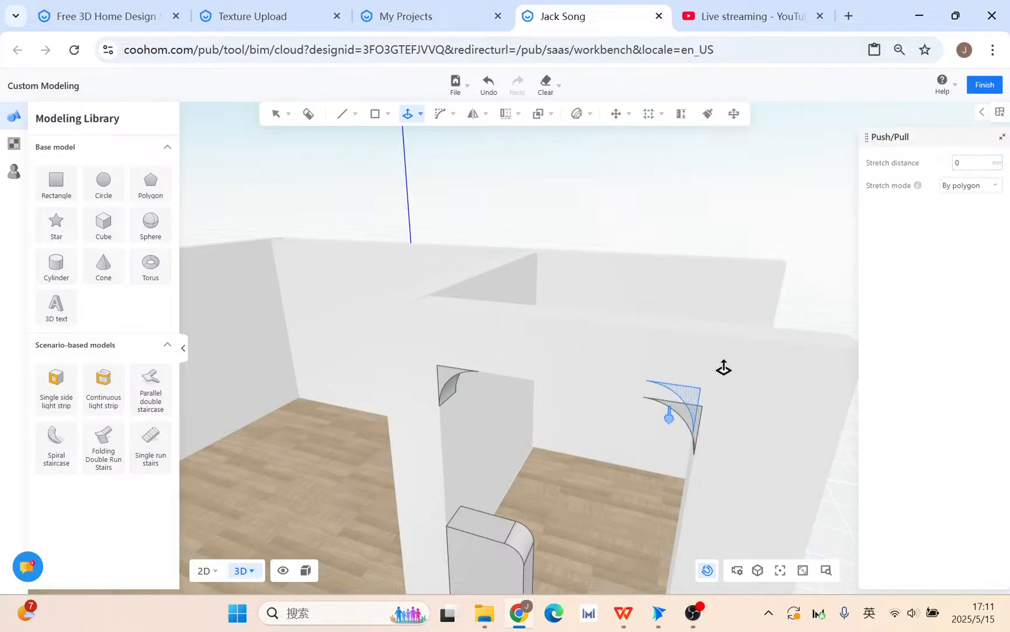
Step: Draw 240 mm deep rectangles lining the door head between the corner pieces and the left jamb down to the rounded panel
mouse_move(676, 427)
middle_down()
mouse_move(446, 440)
mouse_move(404, 220)
middle_up()
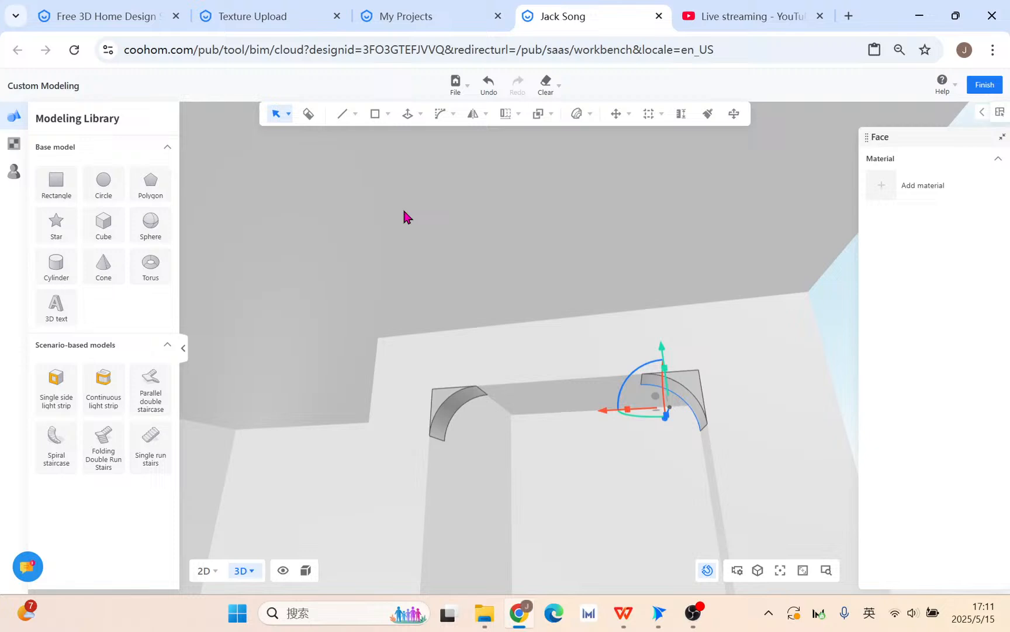
click(378, 115)
click(491, 396)
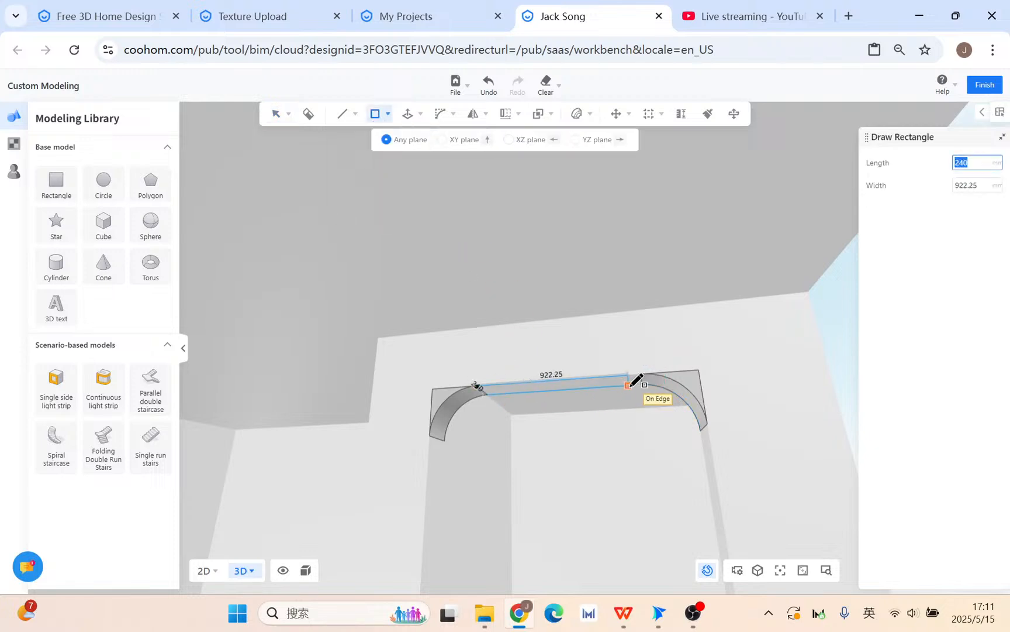
click(643, 386)
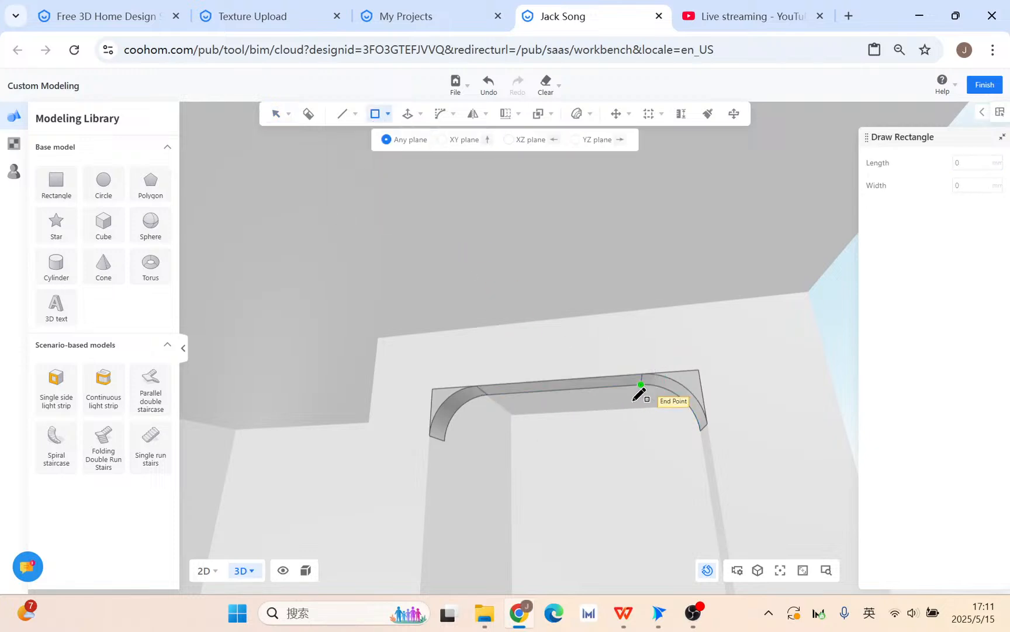
middle_drag(641, 393, 440, 472)
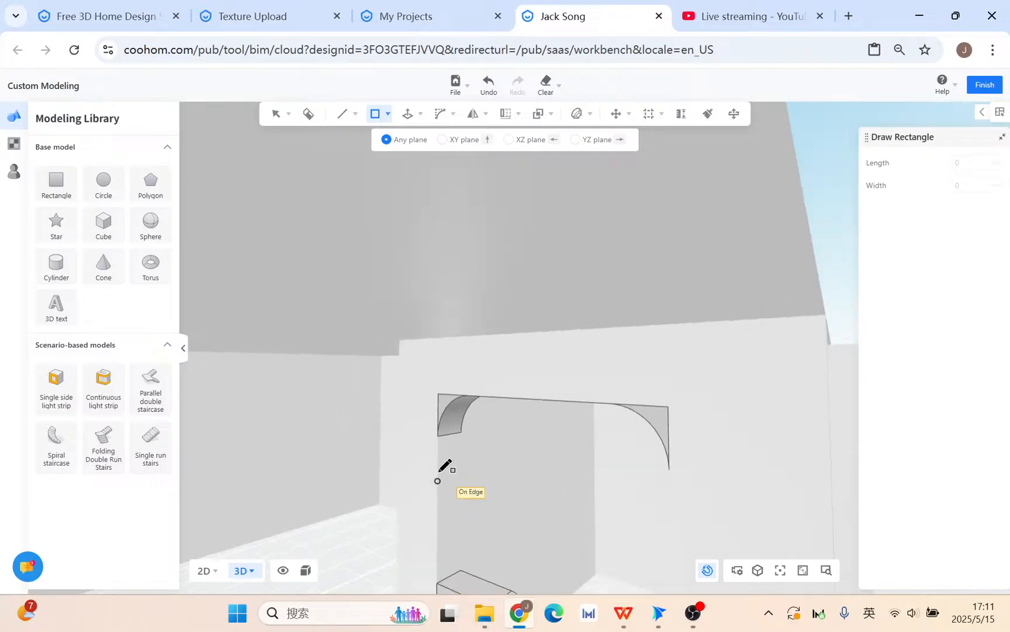
click(442, 438)
click(469, 564)
middle_drag(469, 564, 596, 434)
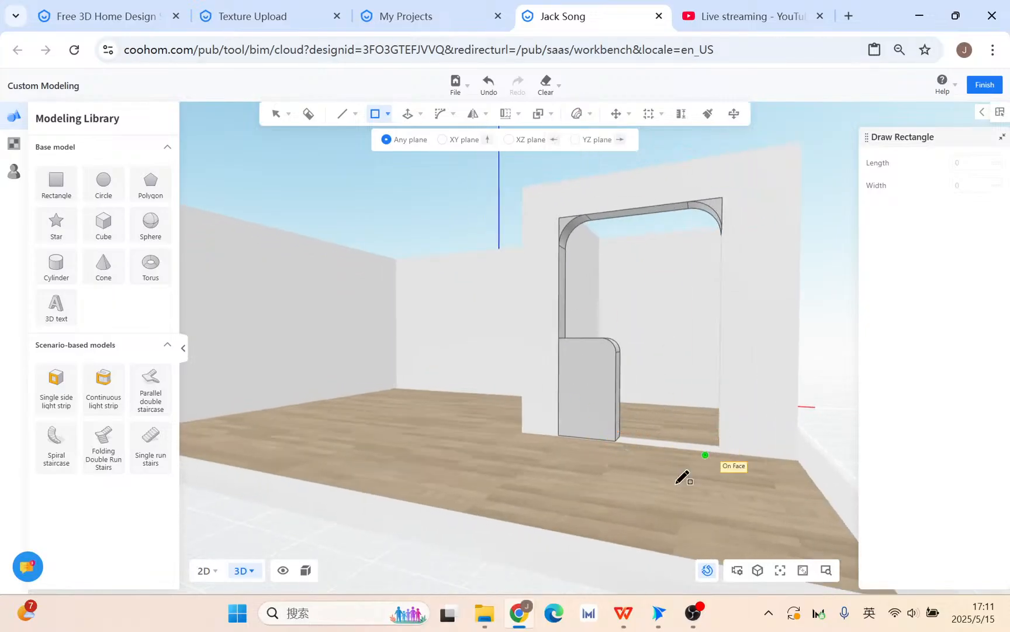
Step: Check the Tile with LED strip slide, and line the right jamb with a 240 by 2100 mm rectangle down to the threshold
click(747, 22)
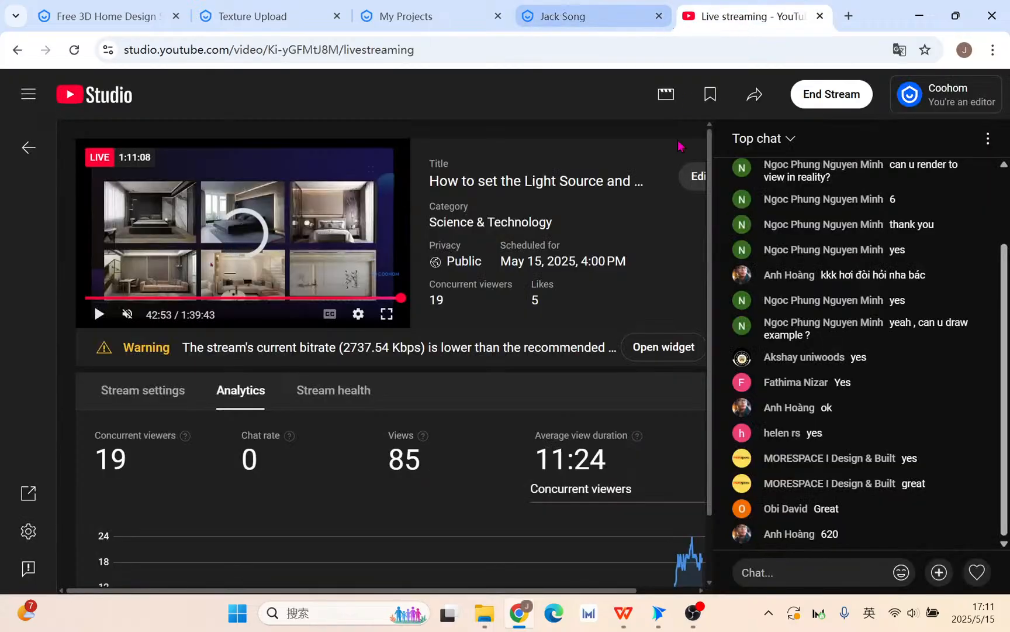
click(585, 9)
click(618, 623)
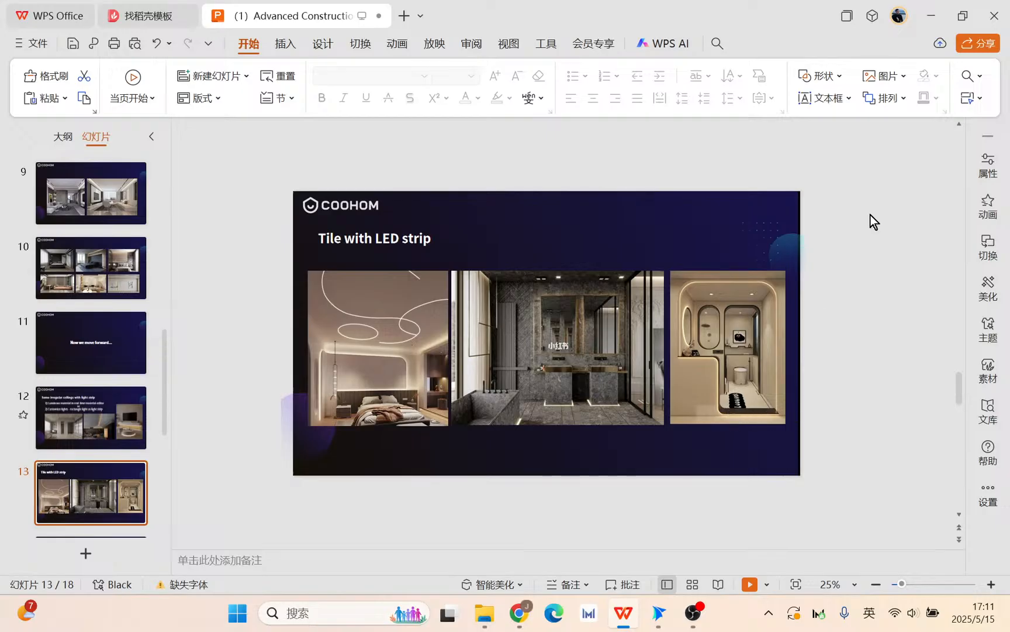
click(940, 16)
scroll(715, 398, up, 2)
mouse_move(713, 361)
middle_down()
mouse_move(793, 385)
mouse_move(777, 377)
middle_up()
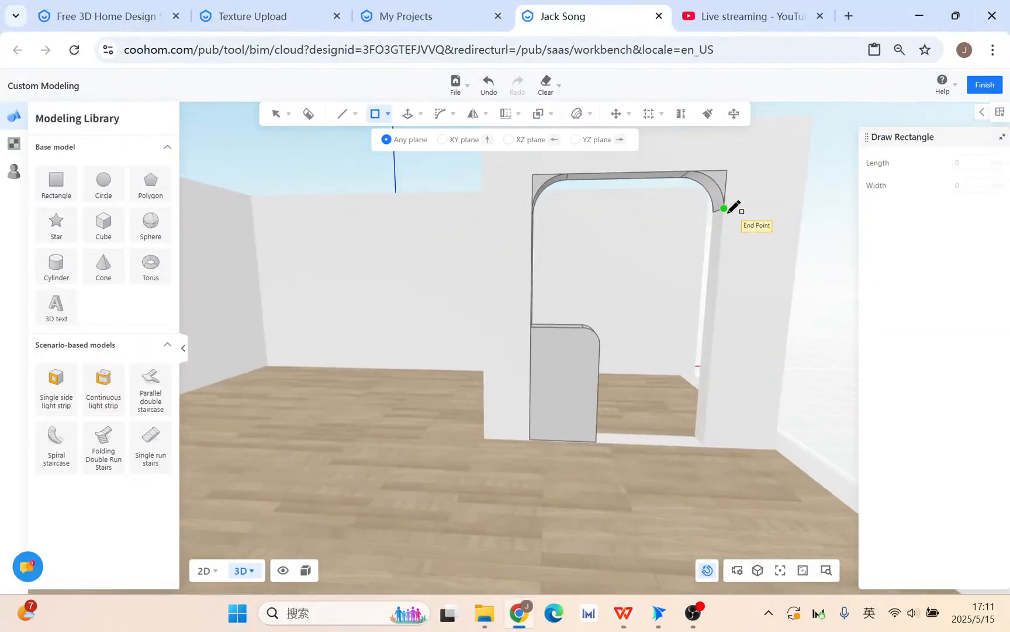
click(724, 209)
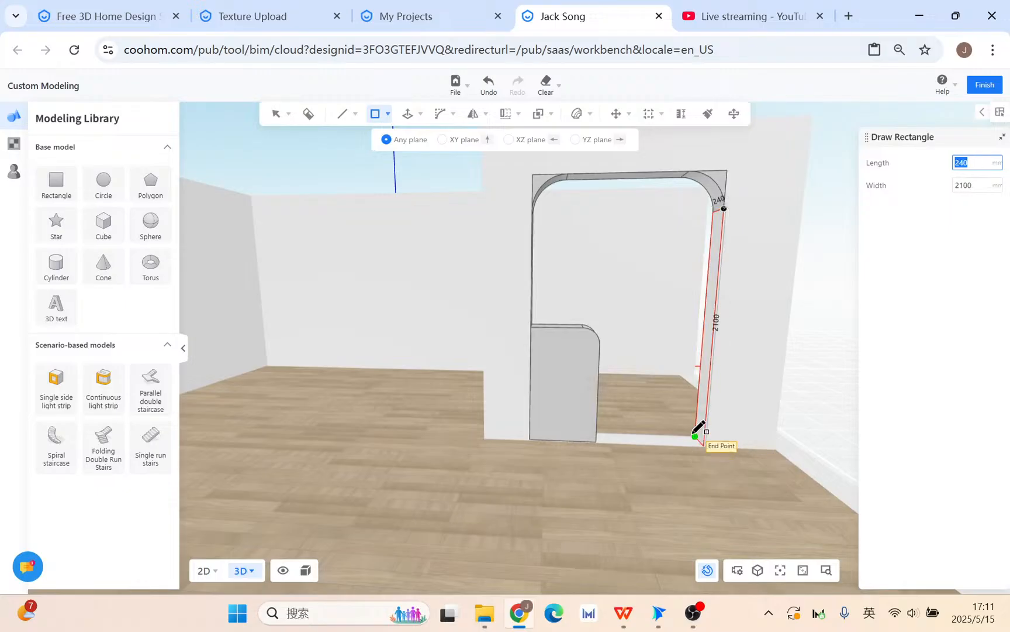
click(696, 435)
Step: Cover the threshold with a 240 mm deep rectangle from the rounded panel to the right jamb
scroll(700, 429, up, 5)
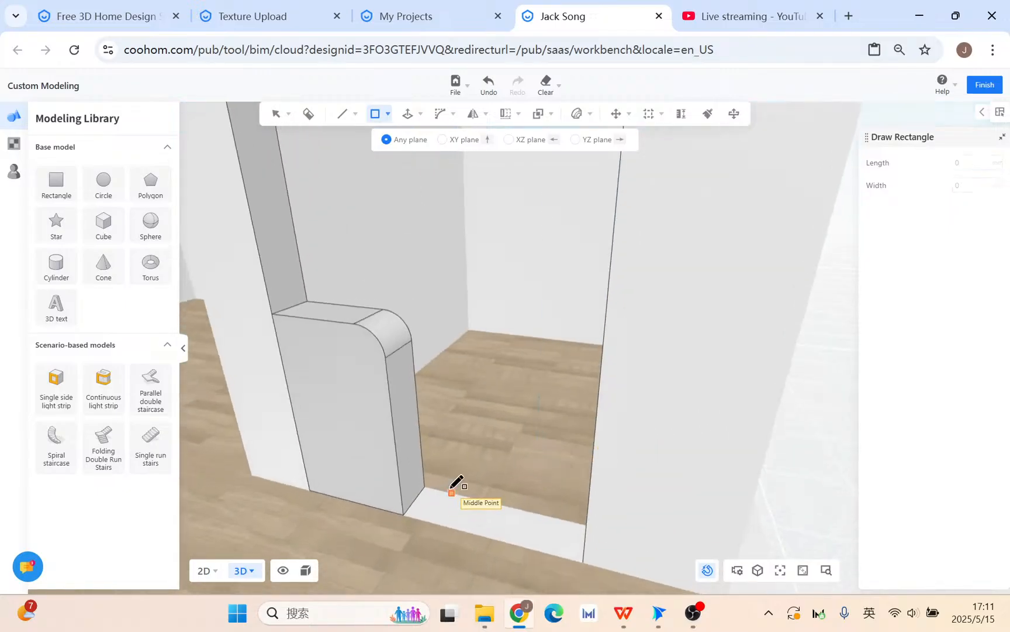
click(425, 485)
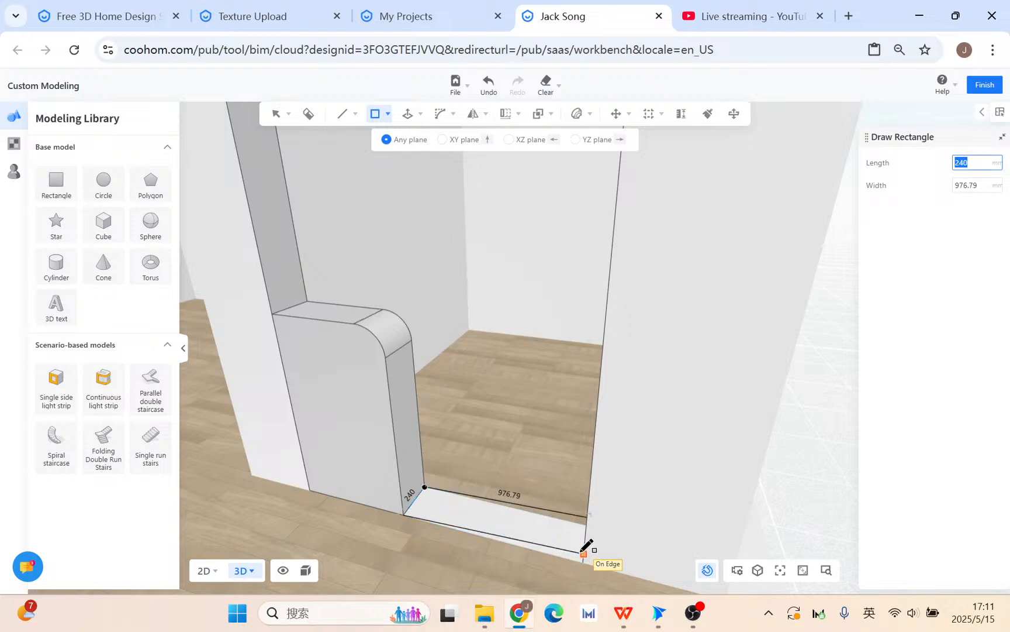
click(591, 552)
middle_drag(592, 552, 498, 538)
key(Escape)
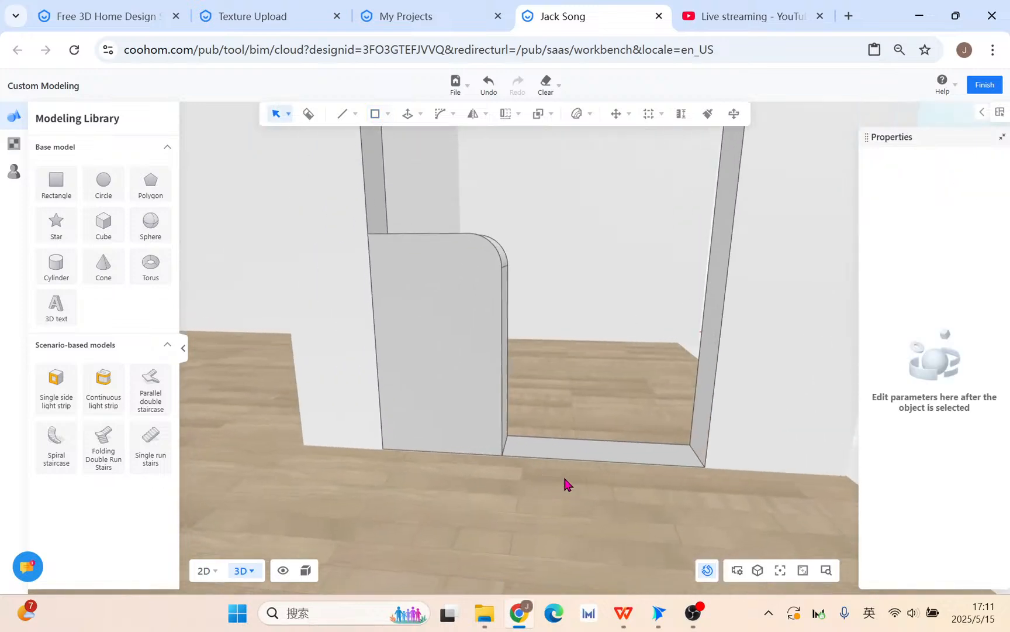
Step: Draw a low upright rectangle strip along the threshold's front edge, from the rounded panel to the right jamb
scroll(565, 481, up, 2)
middle_drag(565, 481, 548, 485)
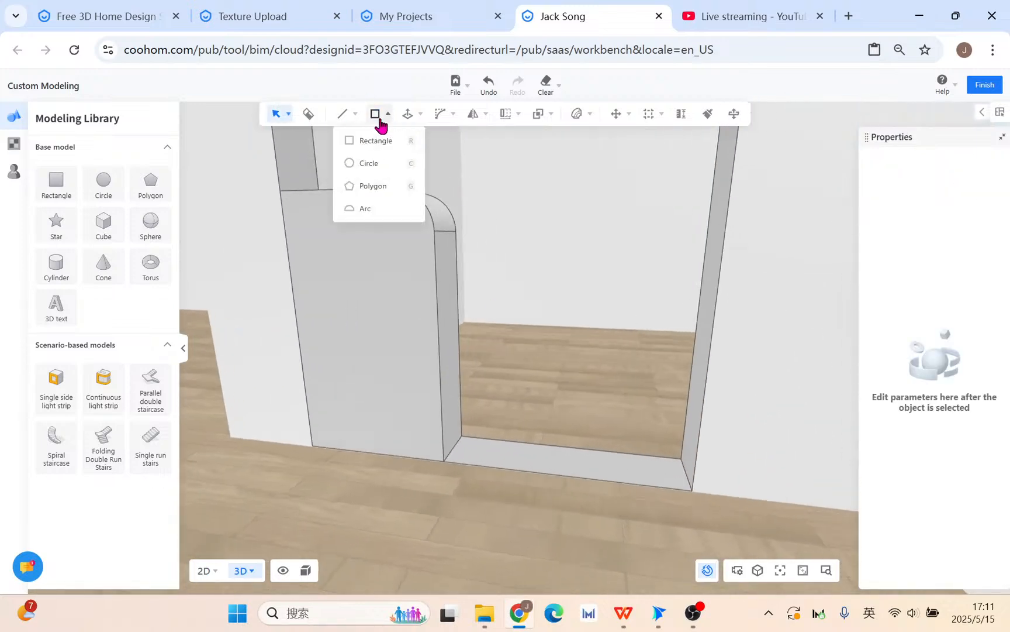
click(367, 140)
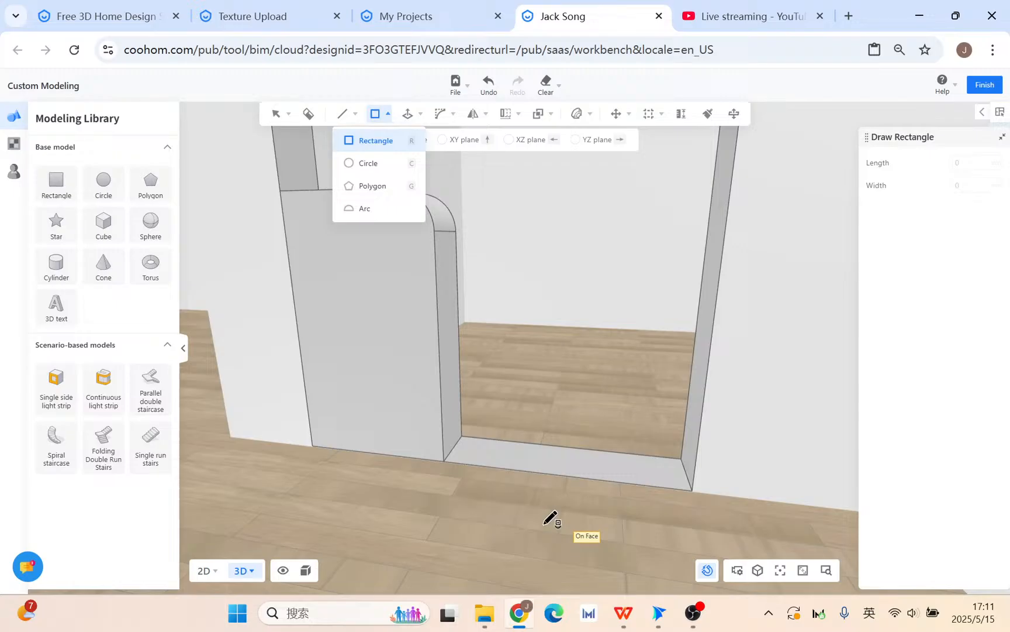
click(444, 461)
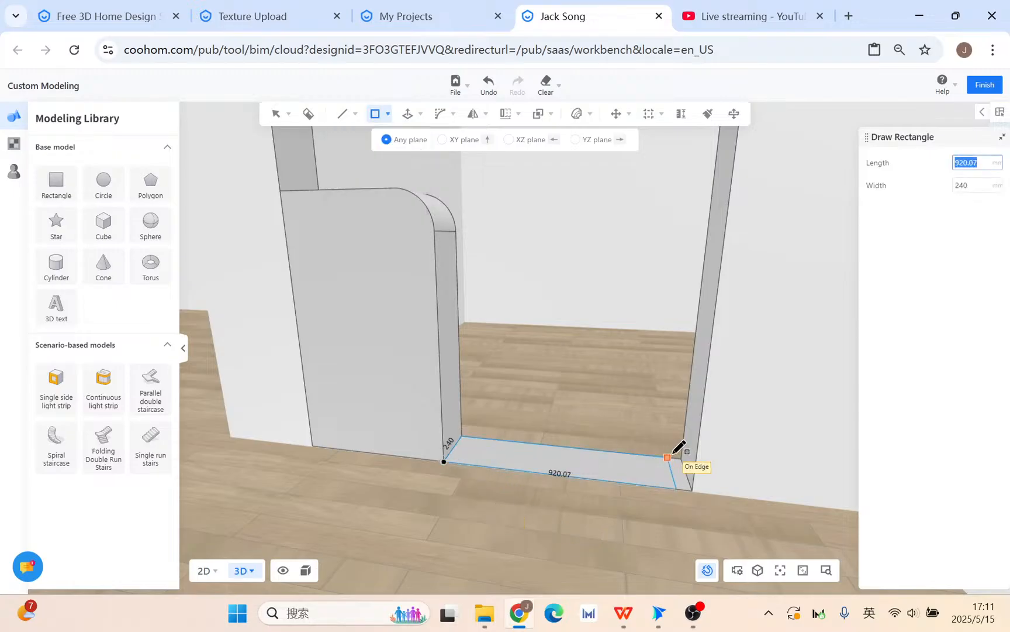
click(694, 474)
key(Escape)
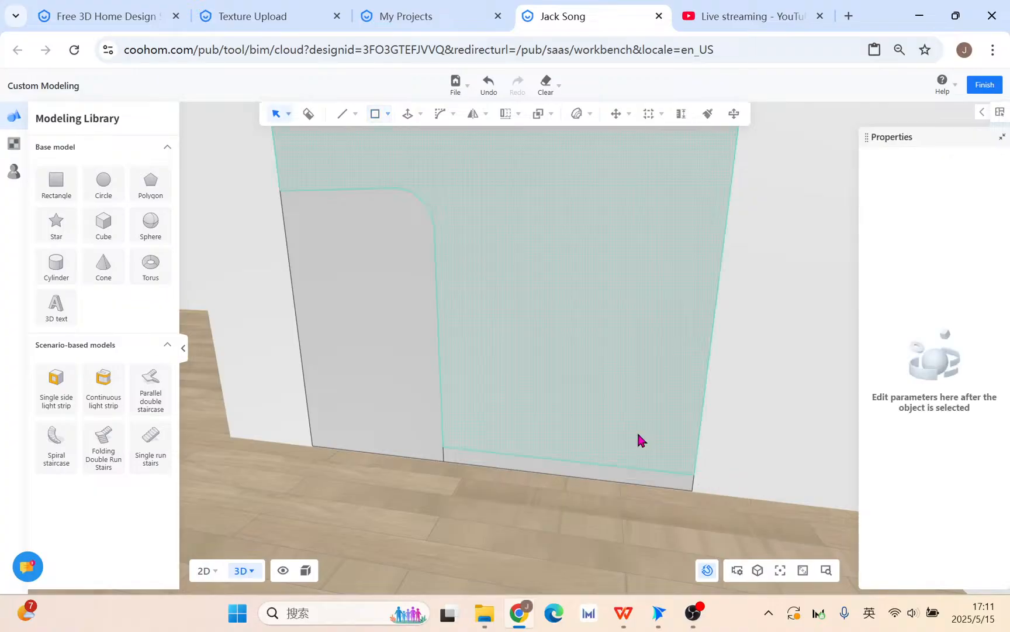
Step: Copy the face filling the door opening from its lower right corner to about 257 mm away, in front of the wall
scroll(545, 439, up, 1)
scroll(545, 445, up, 1)
click(588, 406)
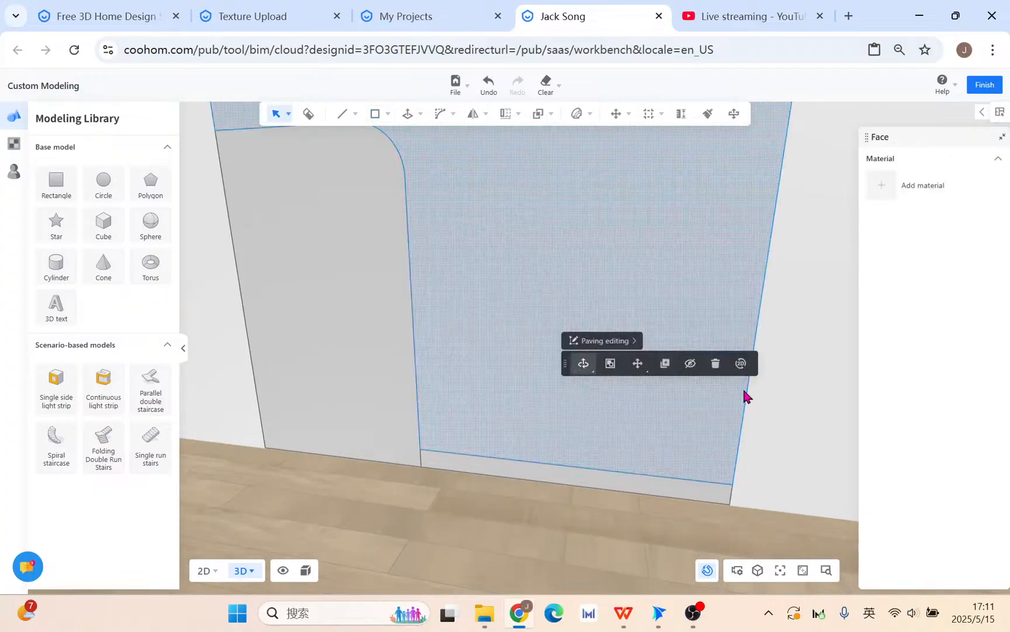
scroll(520, 437, down, 5)
right_drag(551, 467, 457, 474)
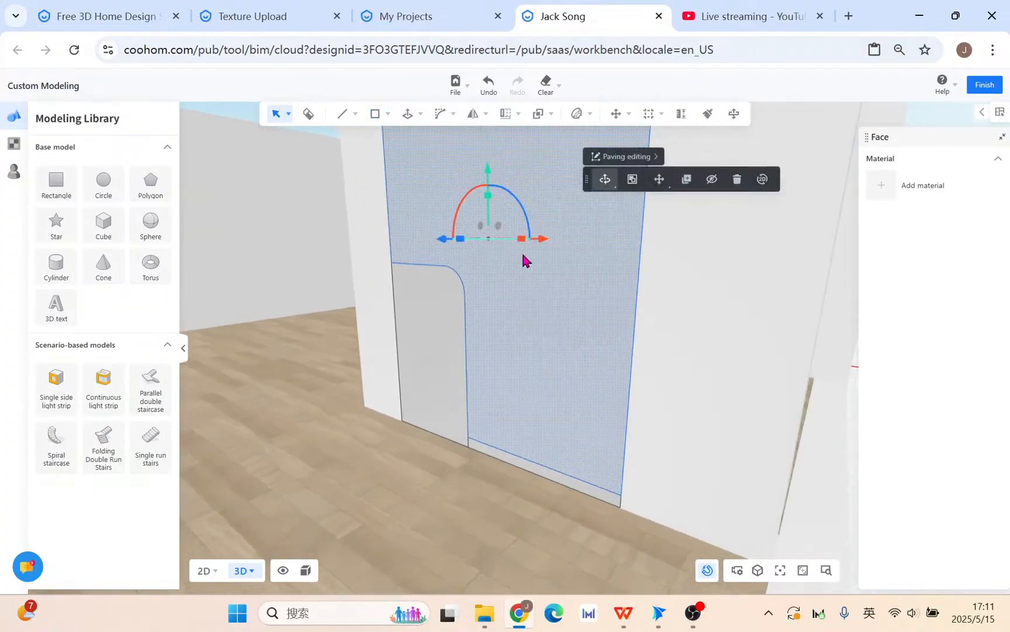
click(687, 185)
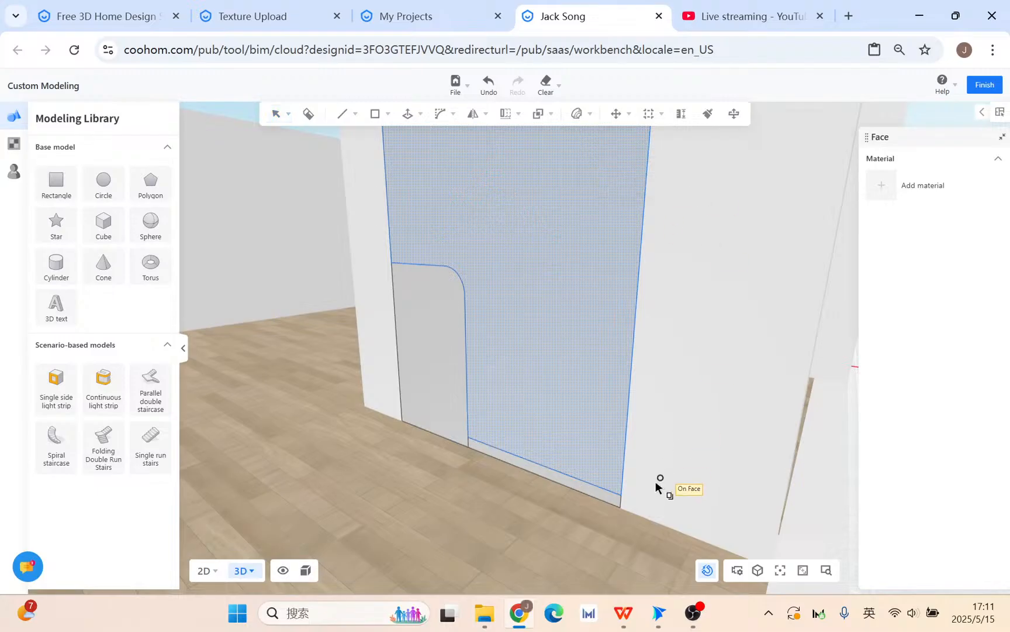
click(623, 494)
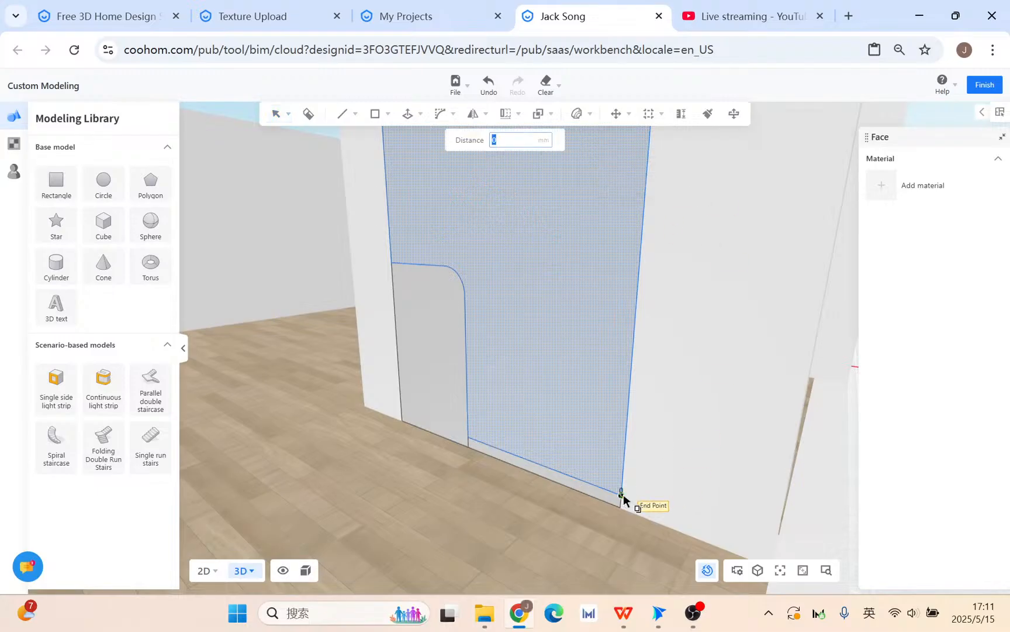
click(593, 524)
scroll(383, 524, down, 3)
scroll(607, 450, up, 4)
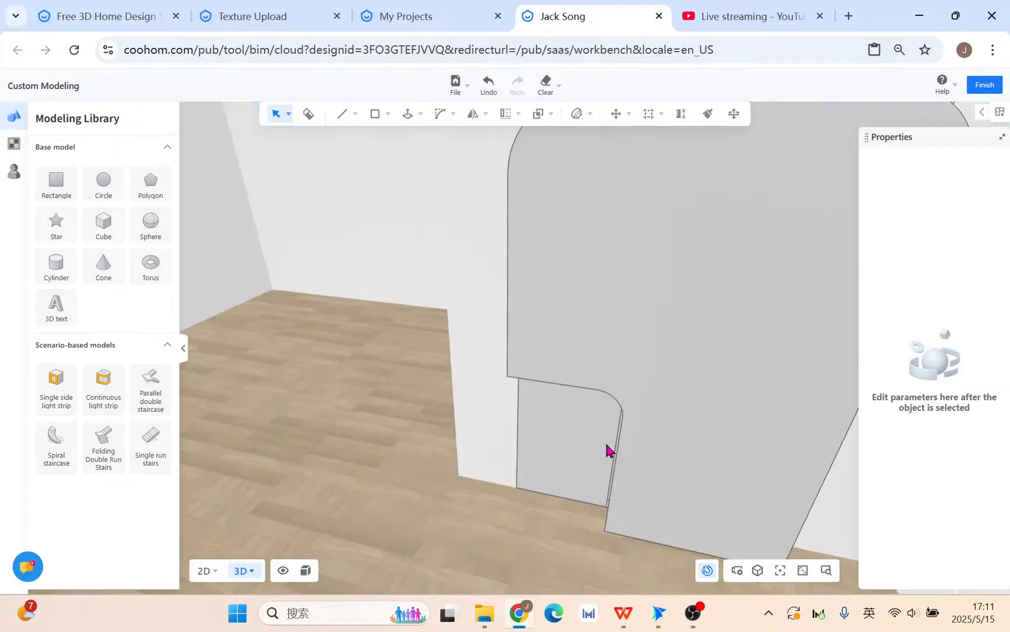
Step: Fillet the copied face's lower left corner with a 150 mm radius and 30 edges
mouse_move(439, 118)
click(442, 138)
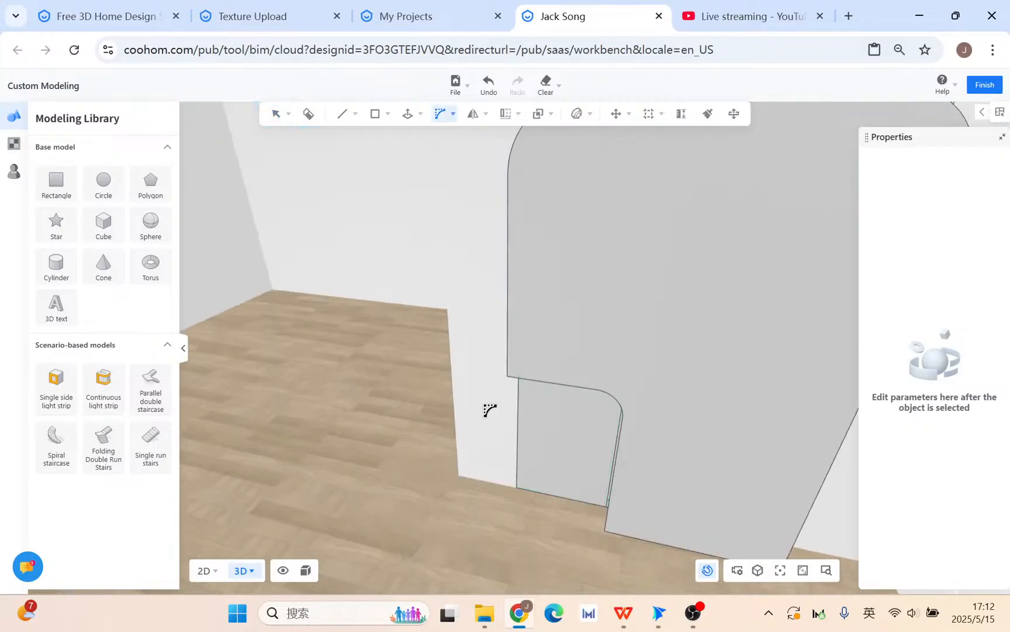
right_drag(490, 411, 473, 400)
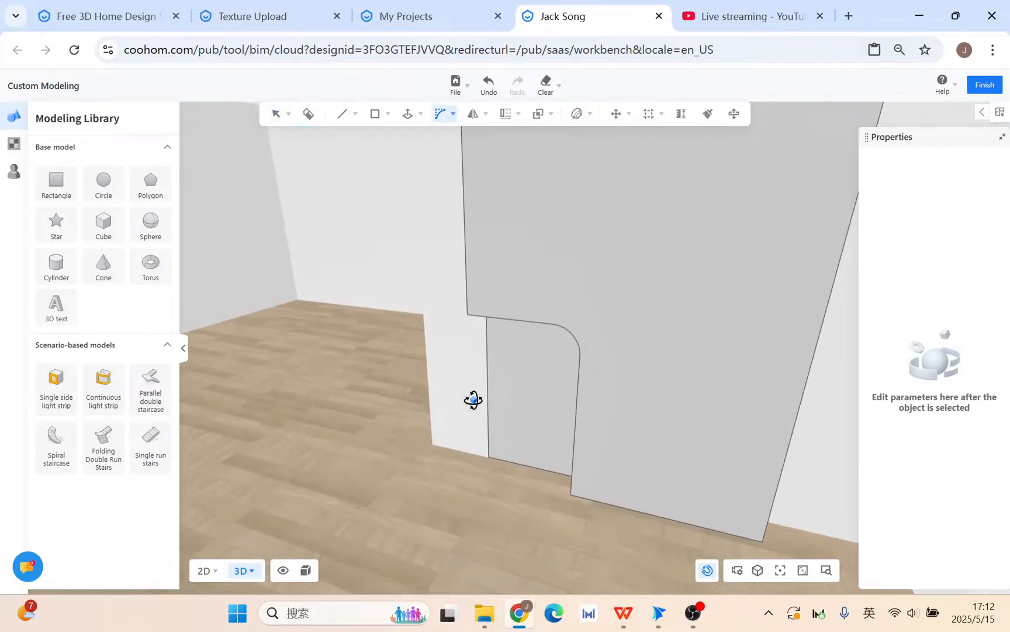
click(571, 483)
click(598, 508)
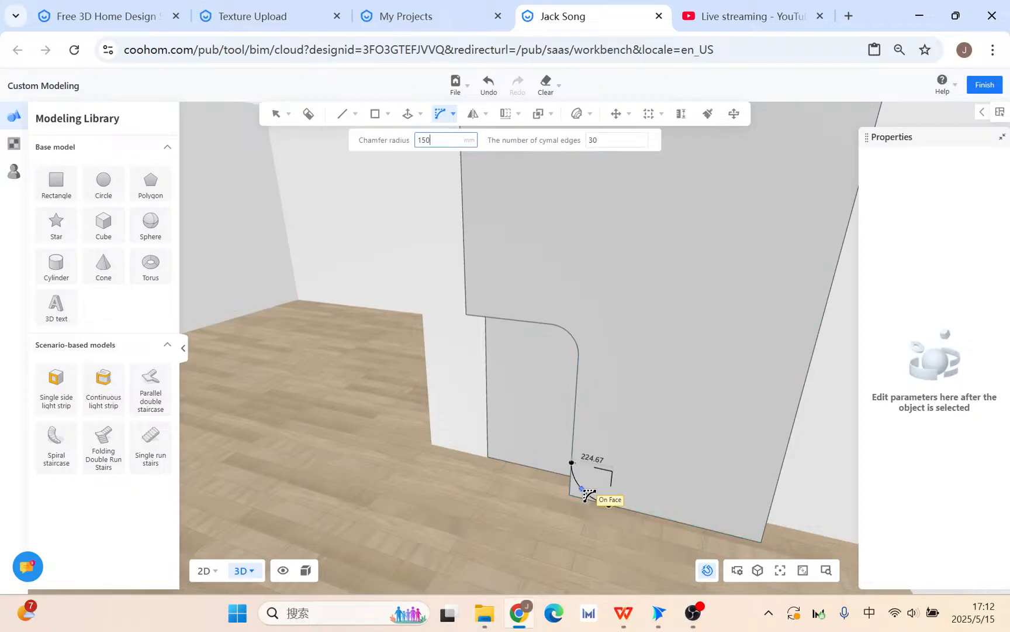
key(Return)
key(Escape)
Step: Copy the rounded face back into the door opening, snapping its lower right corner to the opening's matching corner
middle_drag(654, 466, 587, 499)
click(299, 478)
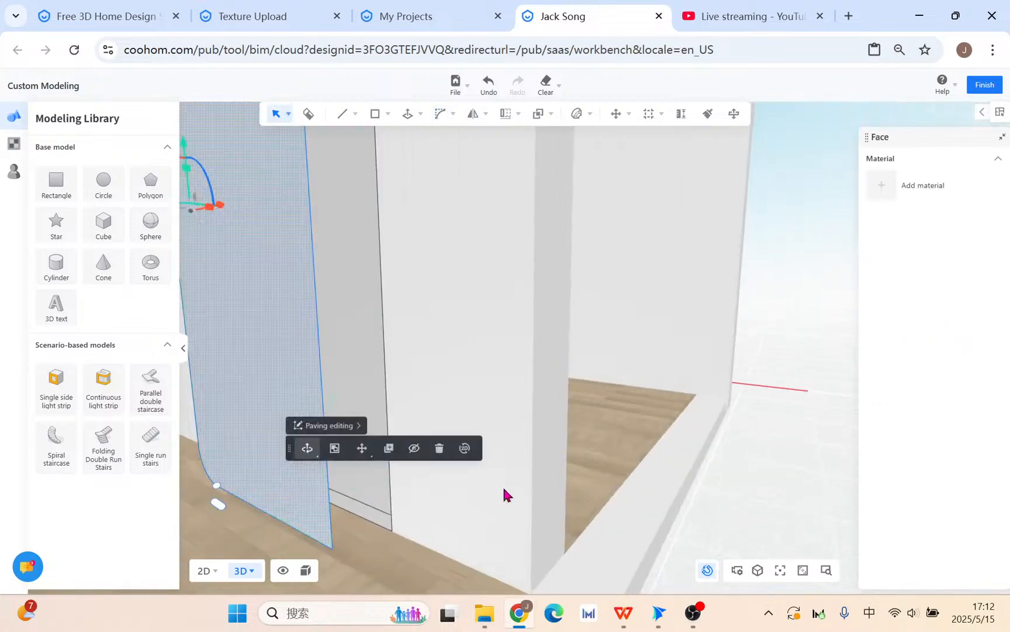
click(388, 457)
click(332, 549)
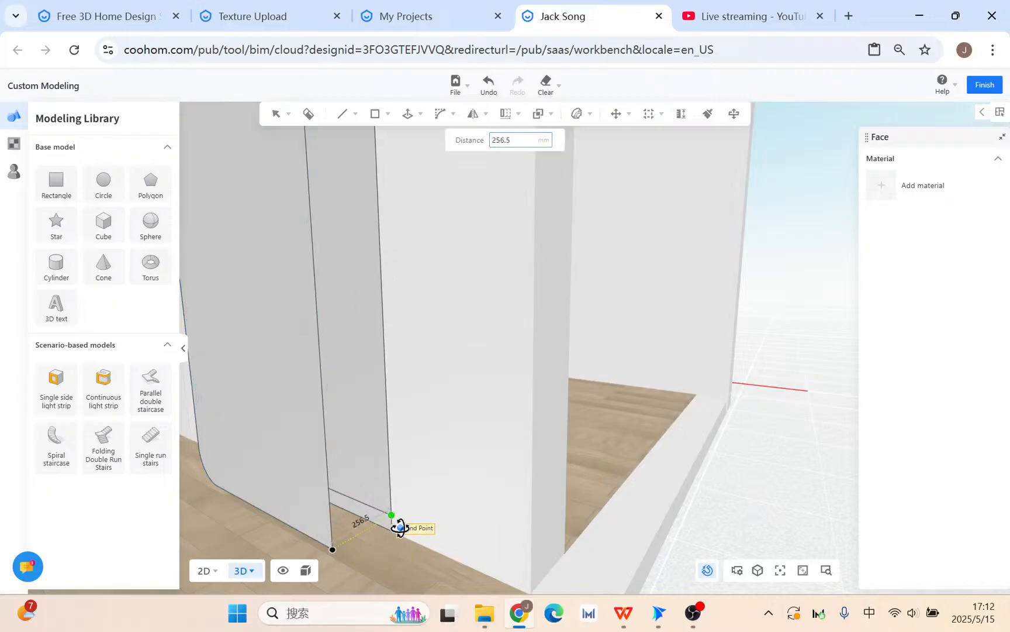
click(392, 516)
Step: Delete the offset face in front of the wall and the face filling the door opening
click(295, 437)
click(450, 408)
middle_drag(372, 474, 484, 504)
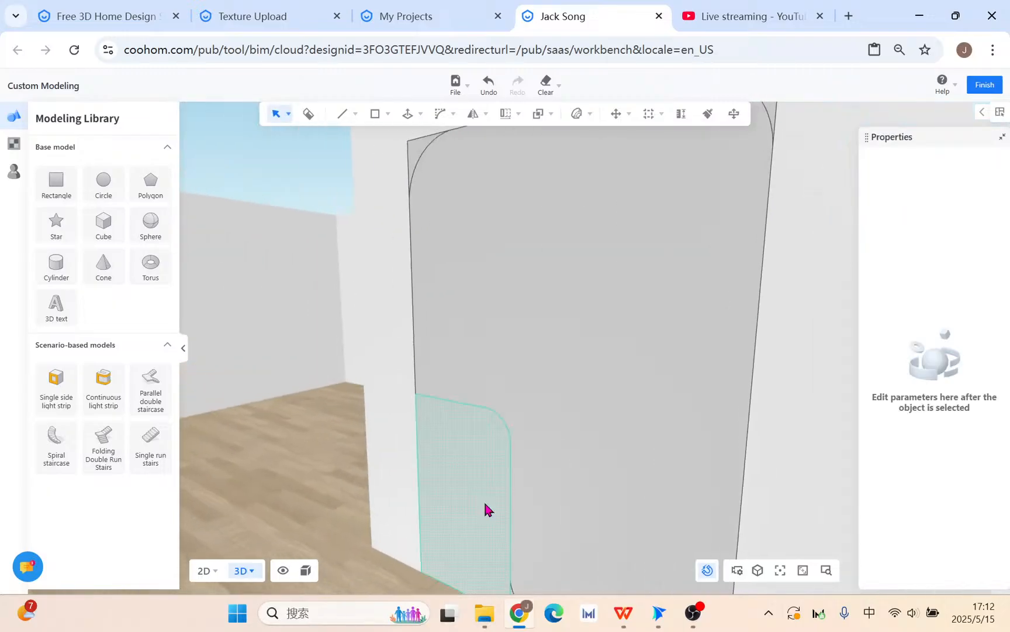
click(581, 445)
key(Delete)
Step: Push/pull the small curved corner face at the rounded panel's foot 240 mm through the wall
scroll(587, 441, down, 5)
middle_drag(622, 449, 679, 416)
scroll(568, 482, up, 9)
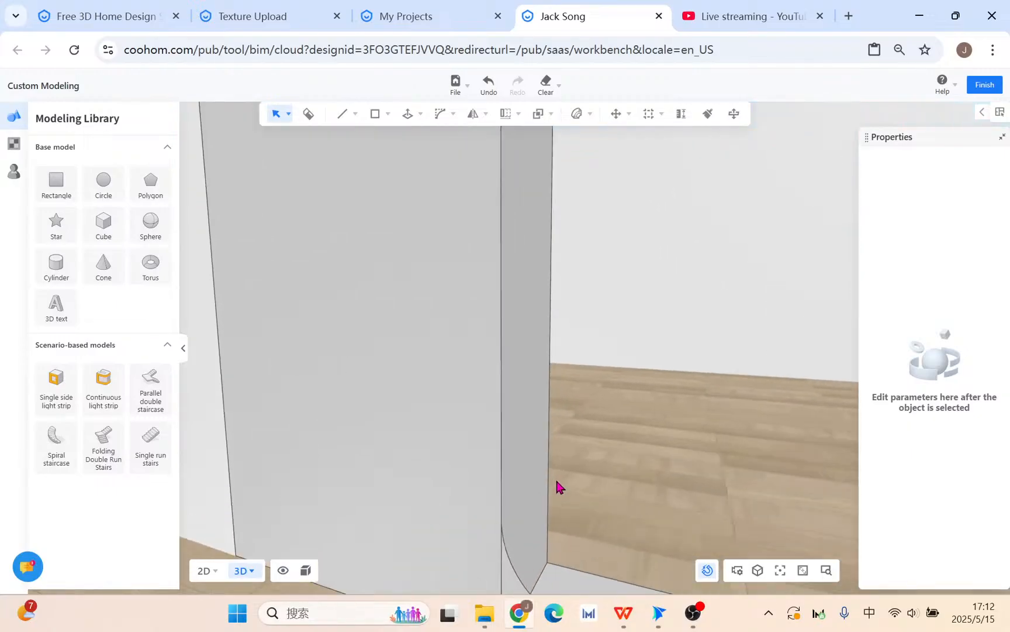
middle_drag(556, 482, 471, 422)
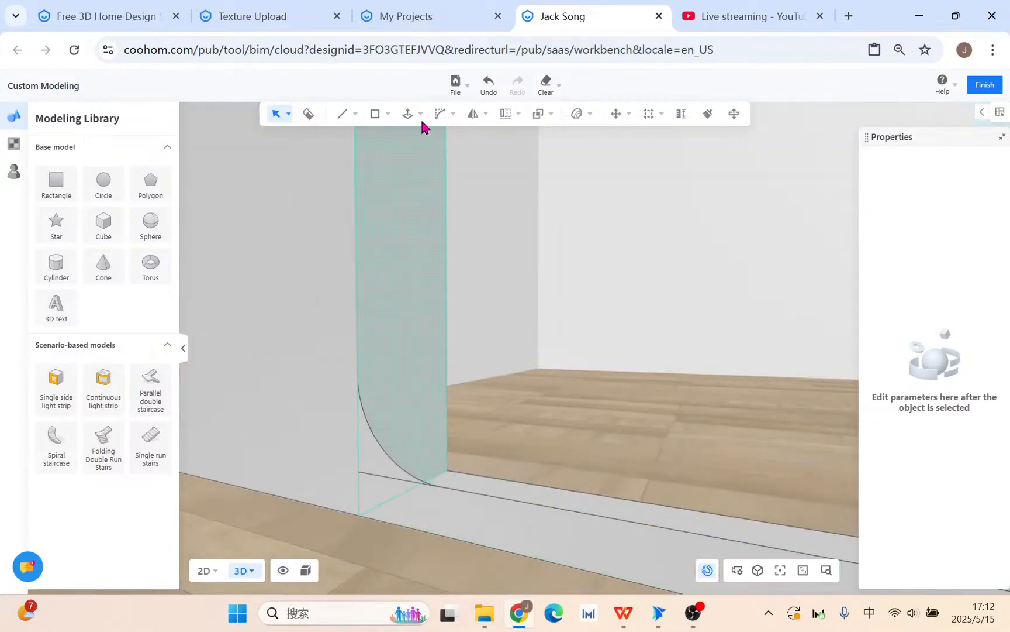
click(408, 113)
click(365, 459)
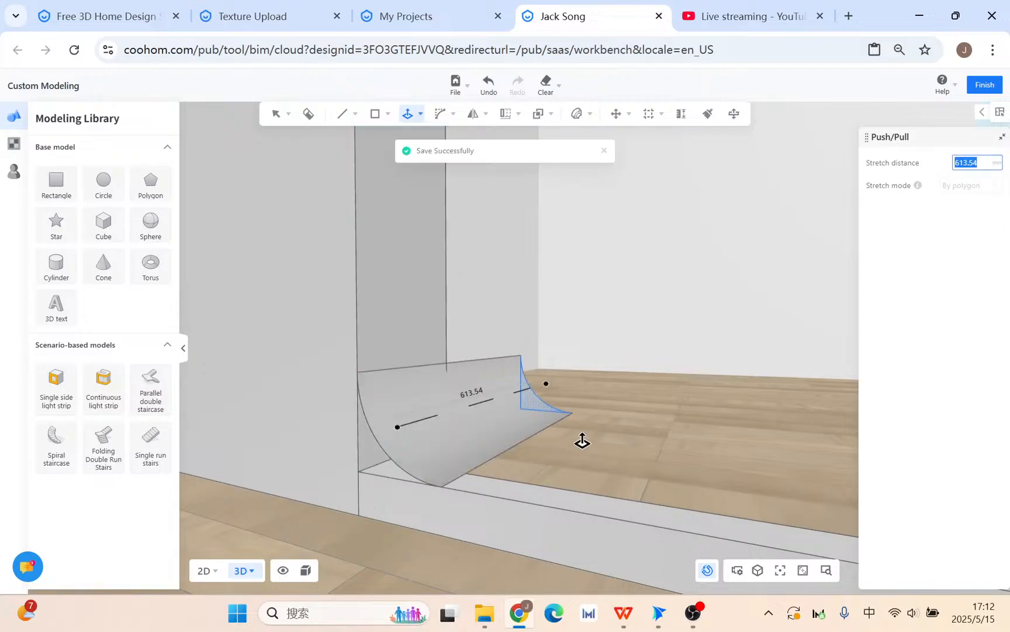
text(240)
key(Return)
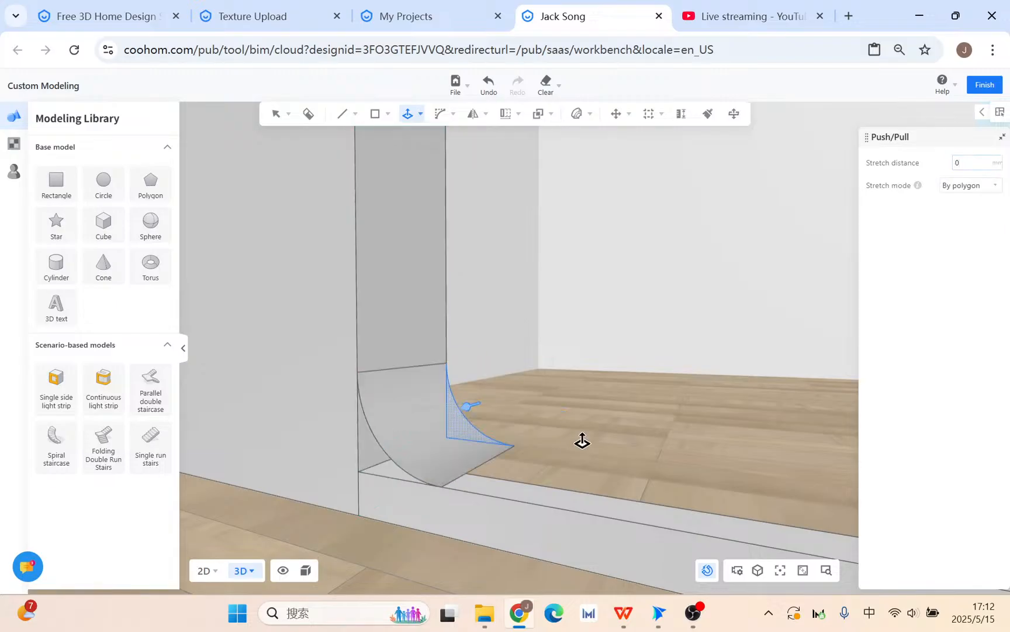
Step: Draw a vertical line down the jamb edge to close the front face beside the curved bottom corner
middle_drag(579, 428, 586, 474)
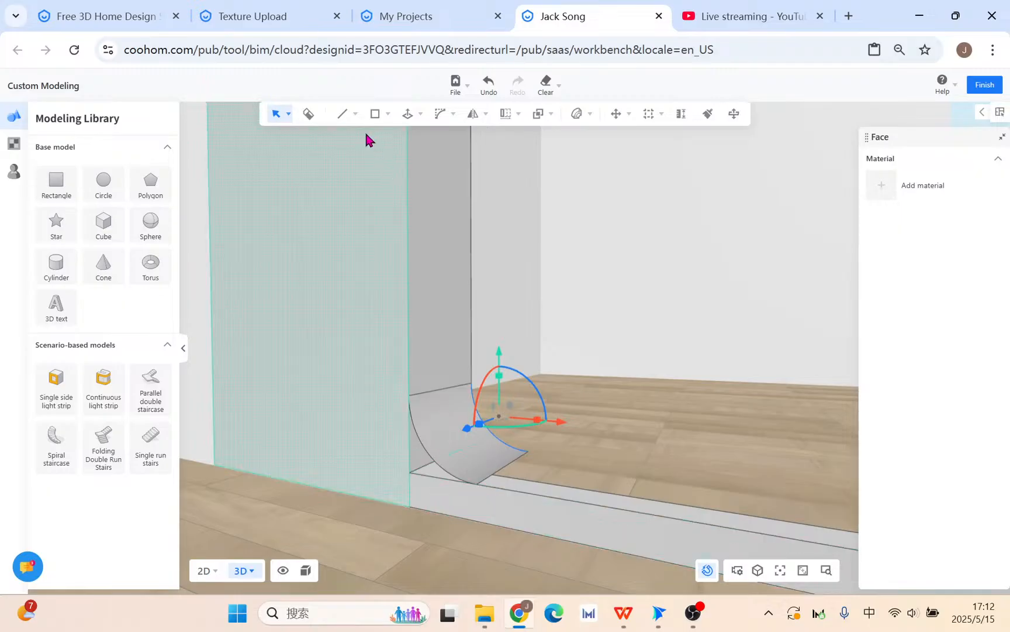
click(344, 115)
click(409, 397)
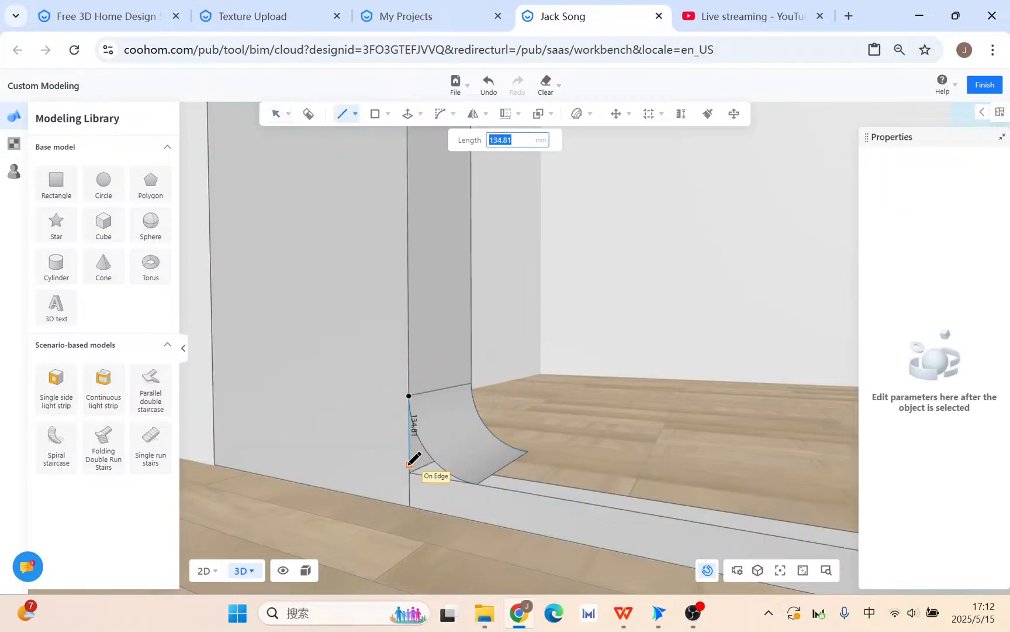
click(416, 481)
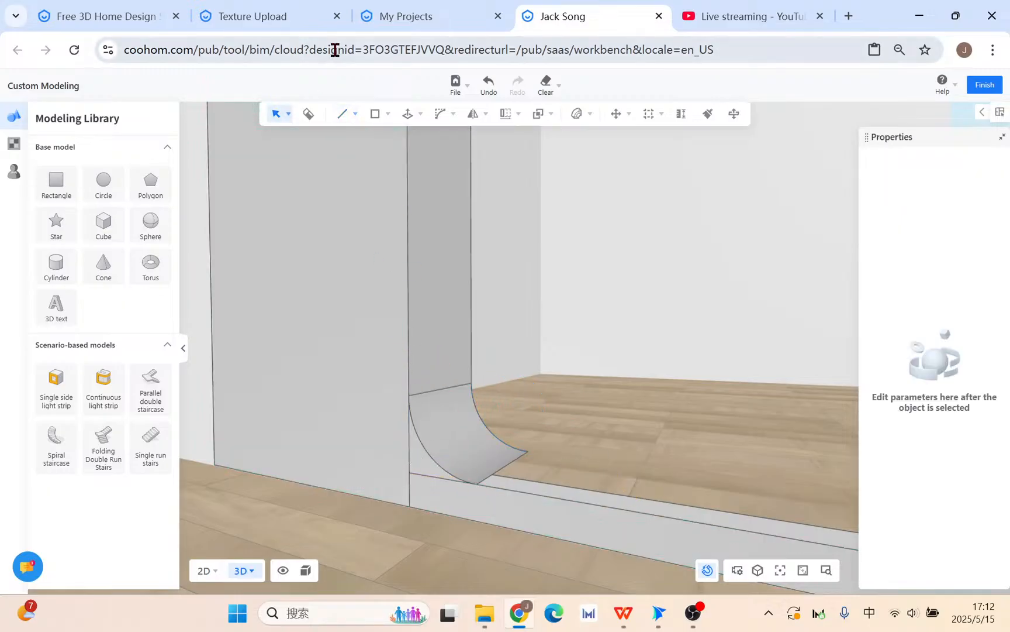
click(375, 114)
click(528, 451)
scroll(661, 494, down, 1)
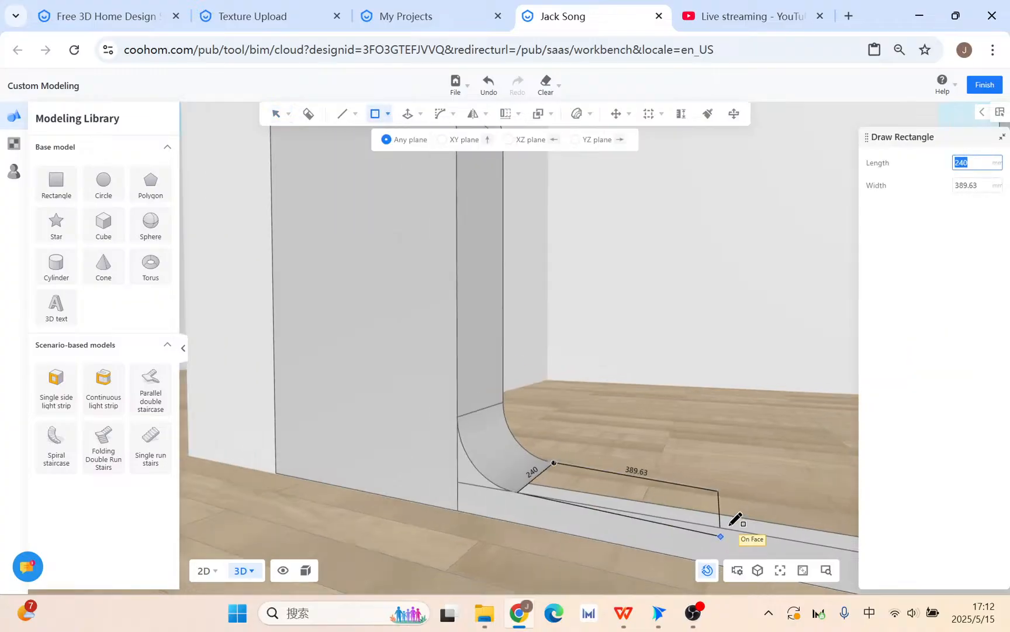
key(Escape)
key(Escape)
Step: Draw a 240 mm deep rectangle over the threshold from the curved bottom corner to the right jamb
middle_drag(694, 469, 717, 517)
middle_drag(751, 469, 793, 470)
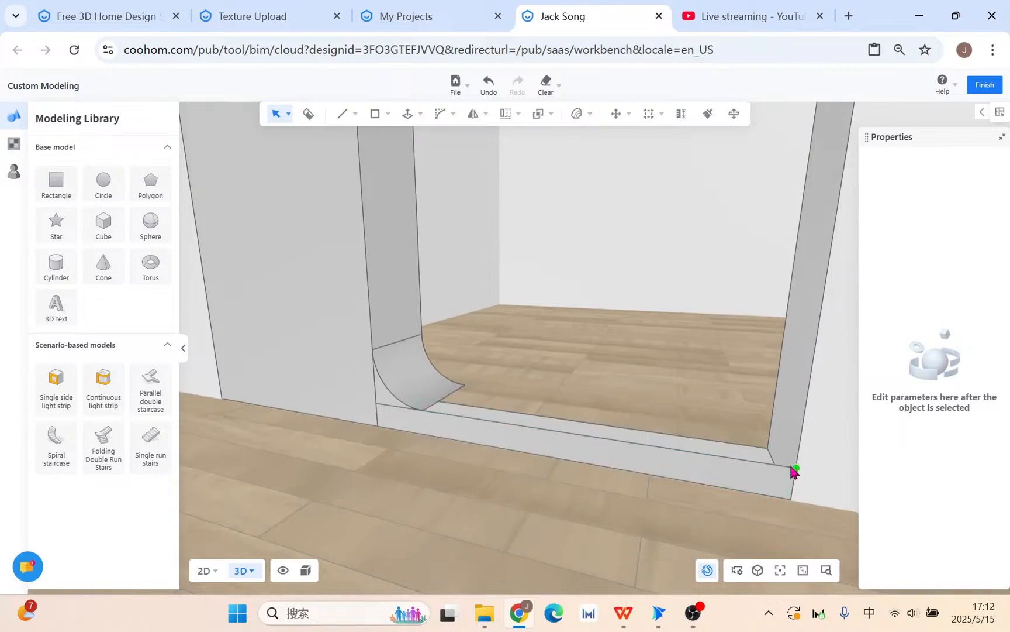
click(388, 113)
click(364, 140)
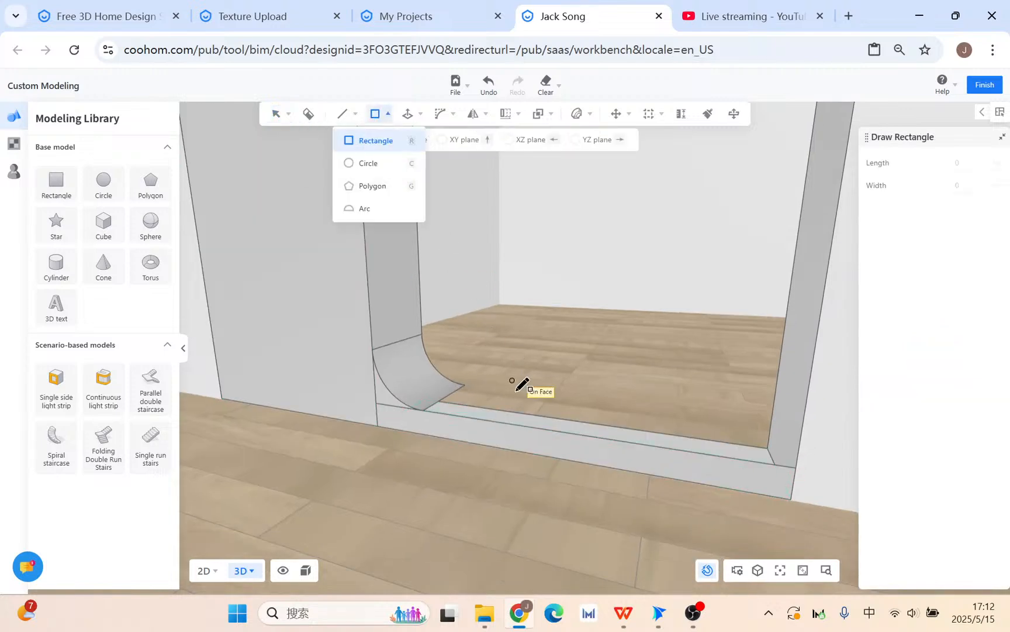
click(465, 384)
click(796, 468)
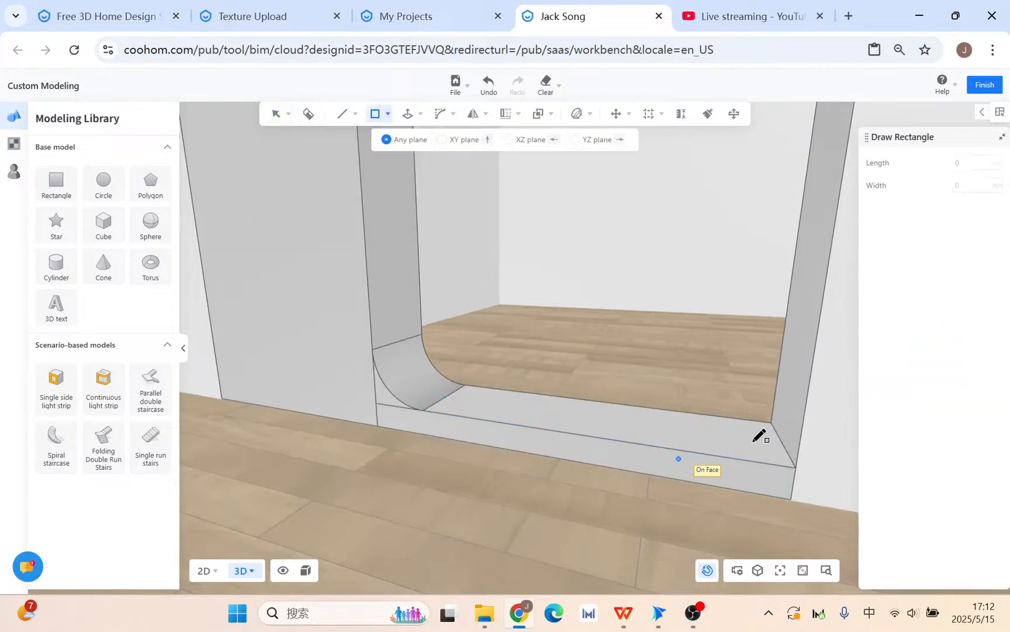
mouse_move(749, 441)
middle_down()
mouse_move(501, 455)
mouse_move(411, 399)
middle_up()
right_drag(372, 358, 481, 374)
scroll(464, 356, up, 3)
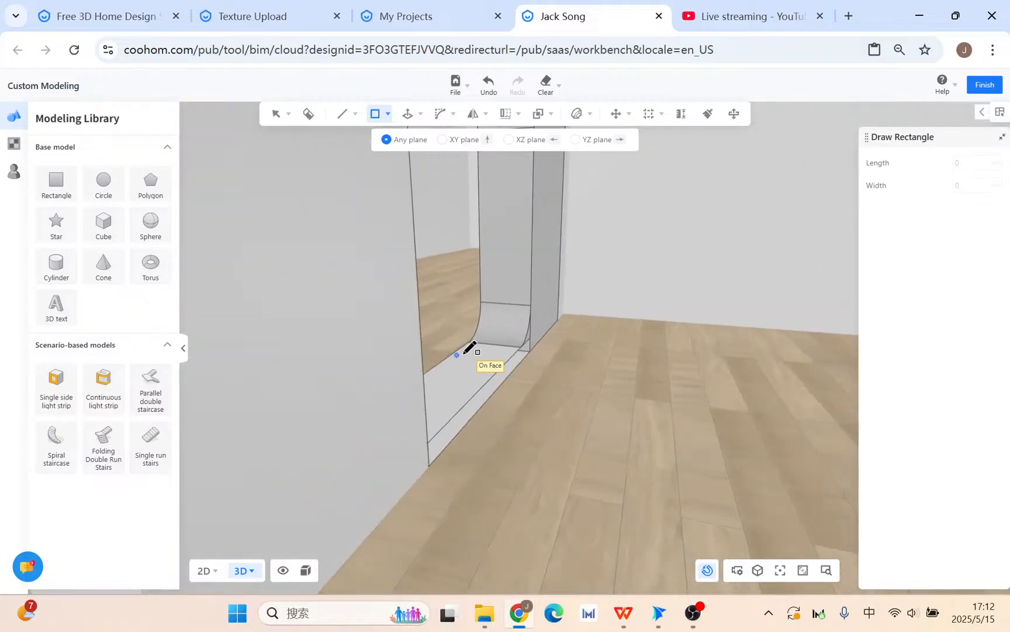
key(Escape)
Step: Draw an upright rectangle of about 975 by 67 mm along the threshold's front, from the right jamb to the panel
middle_drag(496, 436, 384, 436)
click(383, 114)
click(364, 139)
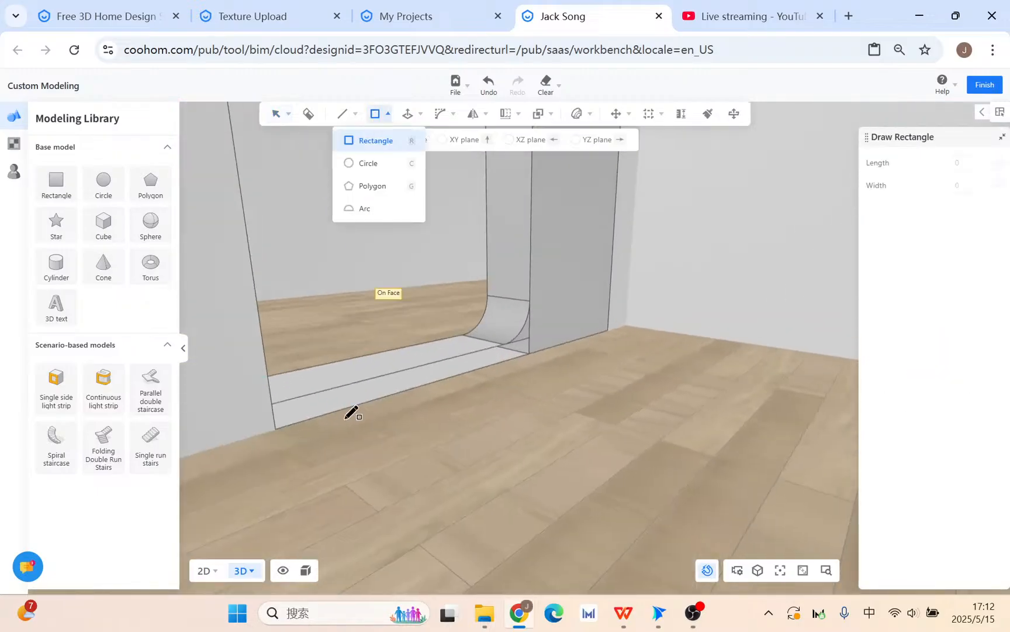
click(272, 403)
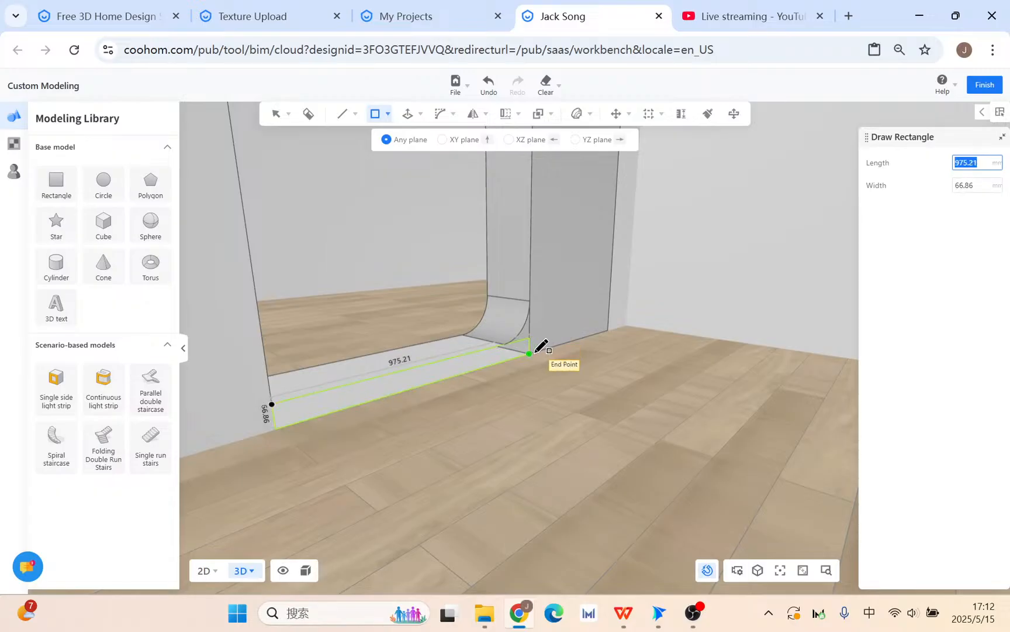
click(529, 353)
scroll(532, 351, up, 2)
key(Escape)
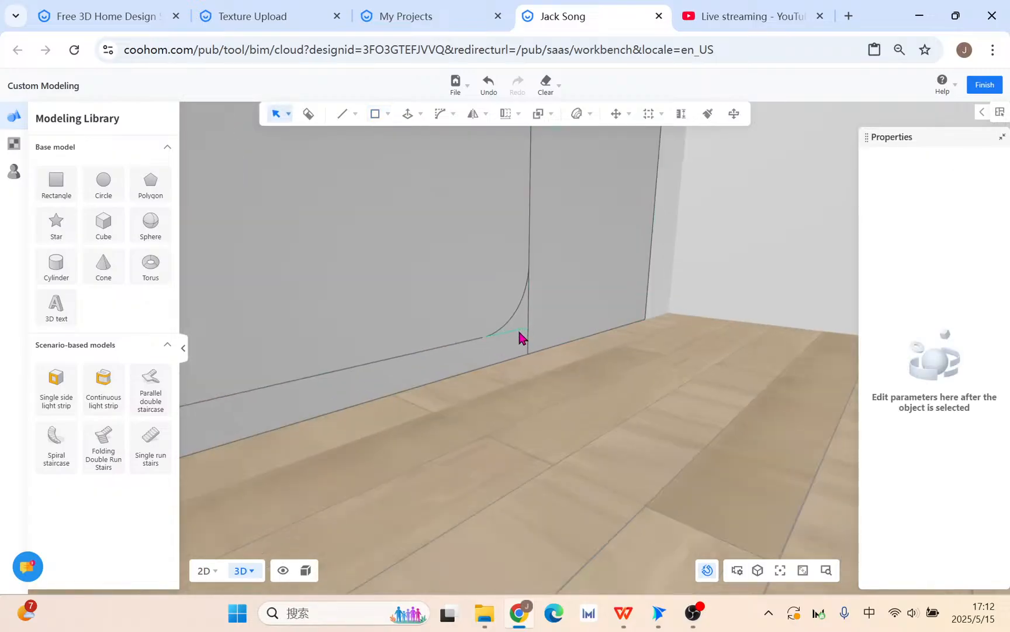
Step: Delete the short leftover edge beside the curved corner and the face that fills the door opening
click(520, 337)
click(703, 286)
click(460, 298)
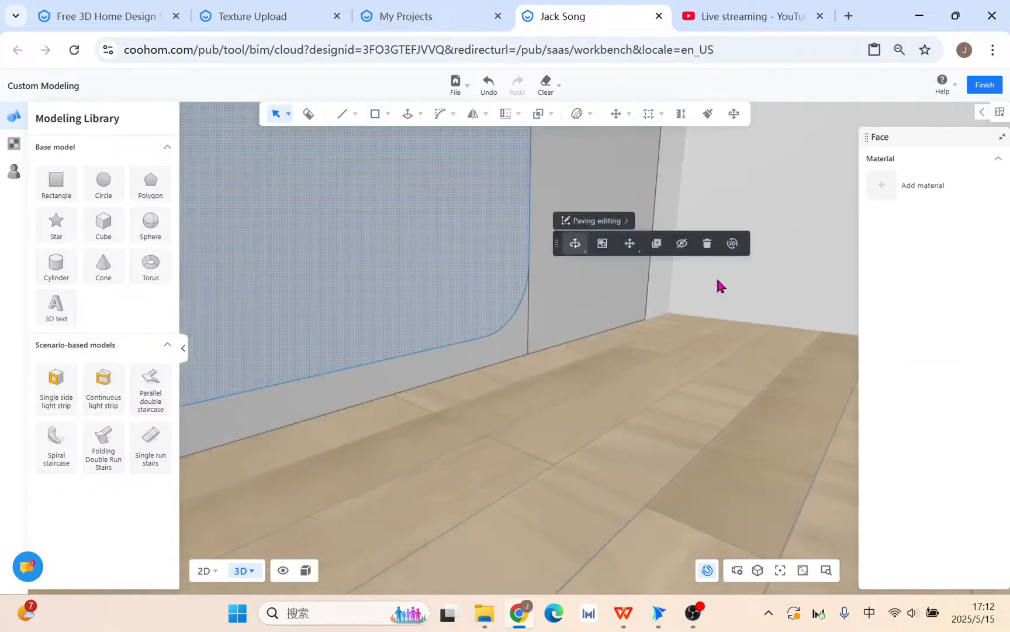
click(714, 247)
Step: Delete the leftover horizontal and vertical edges in front of the curved corner, between the panel and the threshold strip
right_drag(492, 403, 743, 453)
right_drag(670, 449, 569, 350)
click(570, 351)
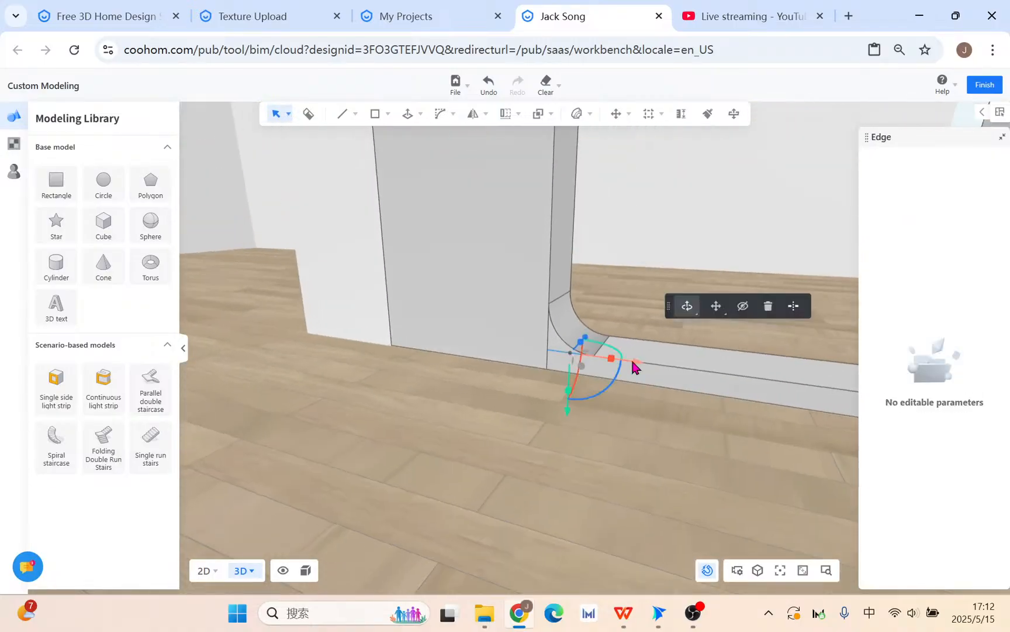
click(767, 305)
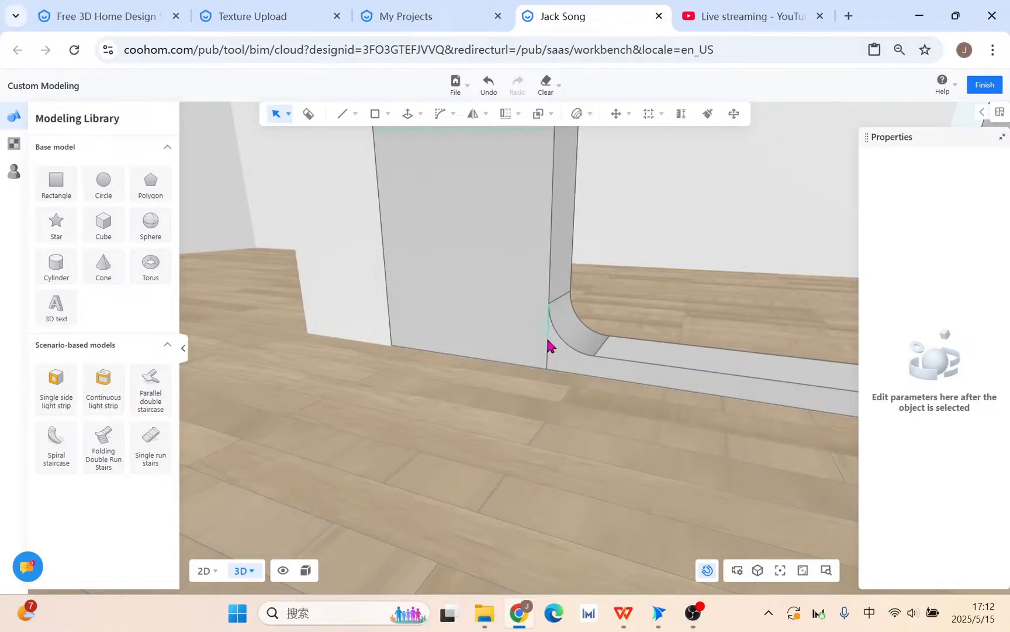
click(548, 336)
click(746, 293)
click(548, 360)
click(745, 311)
Step: Draw a thin 240 mm long rectangle on the left jamb, directly above the rounded panel's top
right_drag(748, 318, 686, 572)
scroll(434, 317, up, 2)
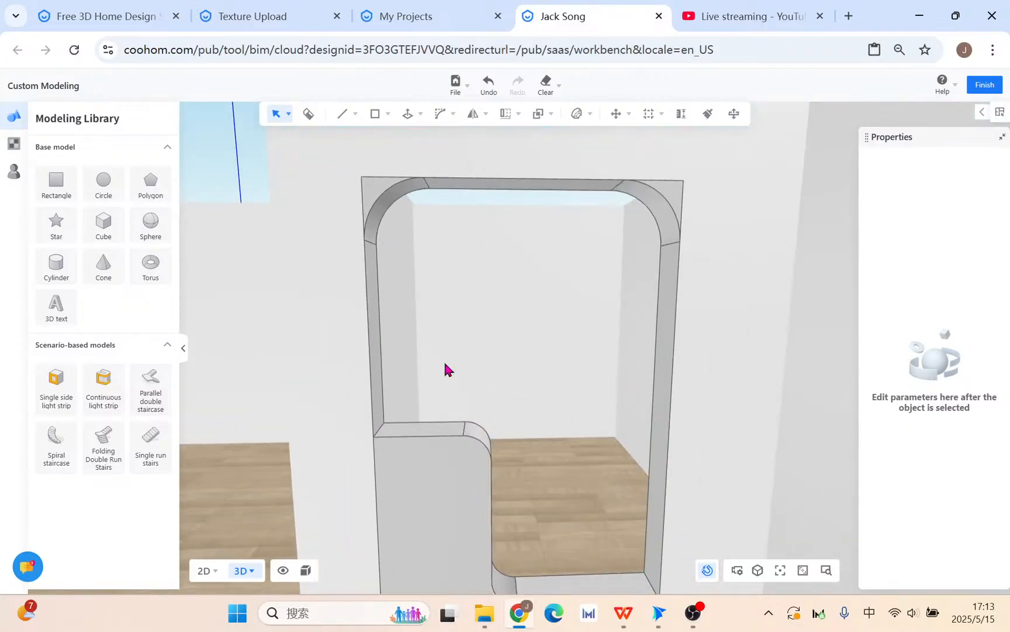
right_drag(445, 371, 314, 423)
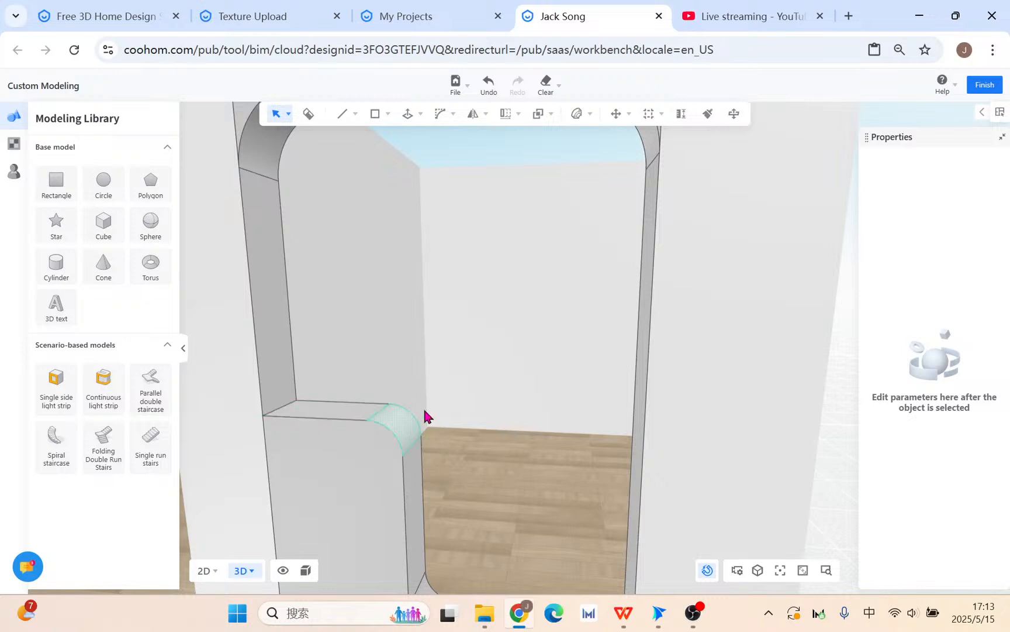
right_drag(425, 416, 335, 345)
click(377, 114)
scroll(361, 297, up, 3)
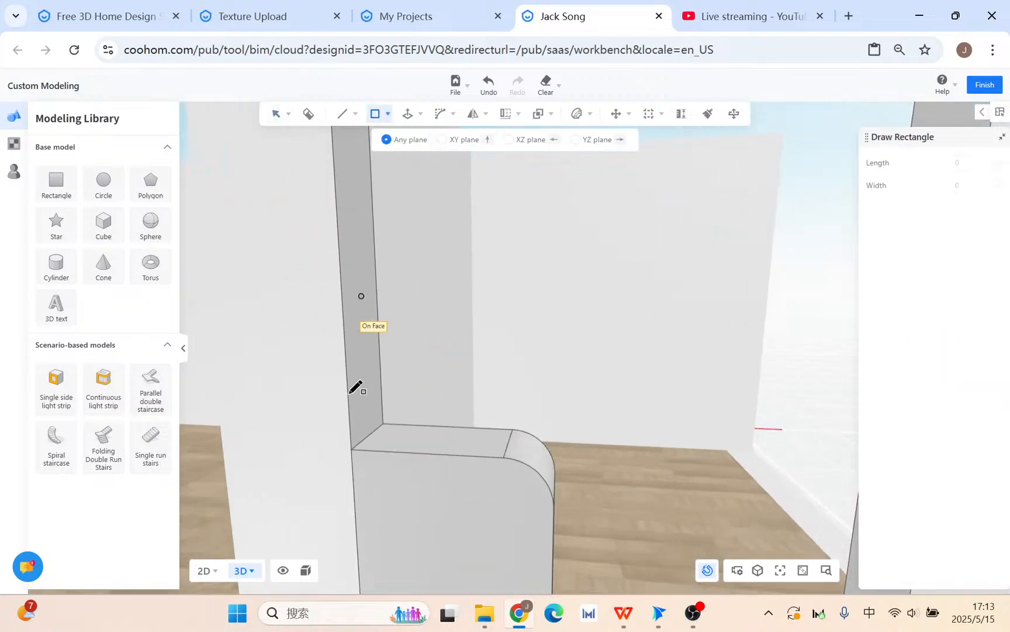
mouse_move(462, 435)
right_down()
mouse_move(293, 392)
mouse_move(400, 402)
right_up()
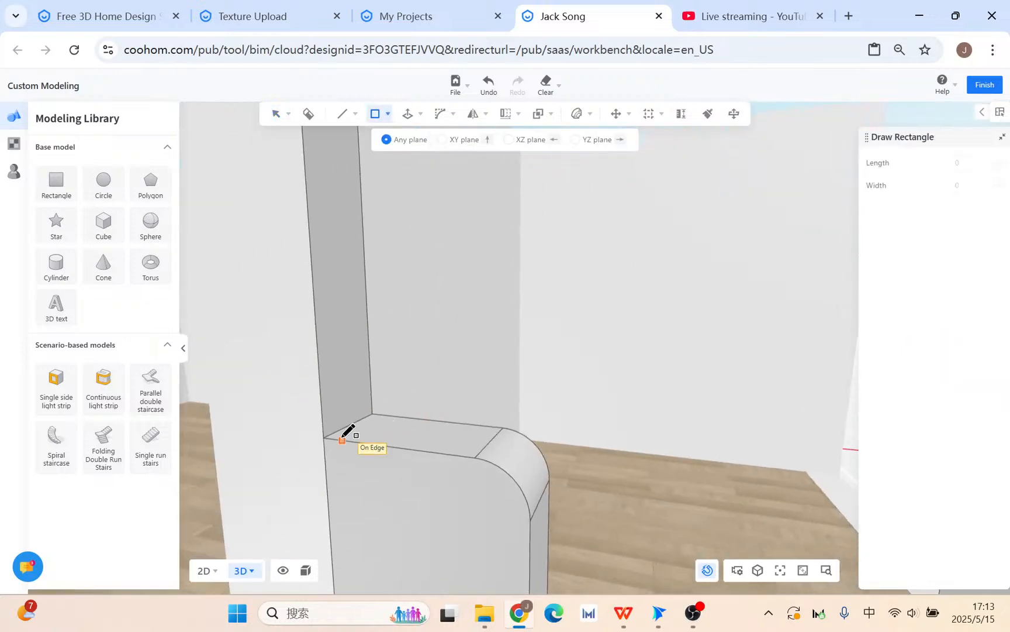
click(324, 437)
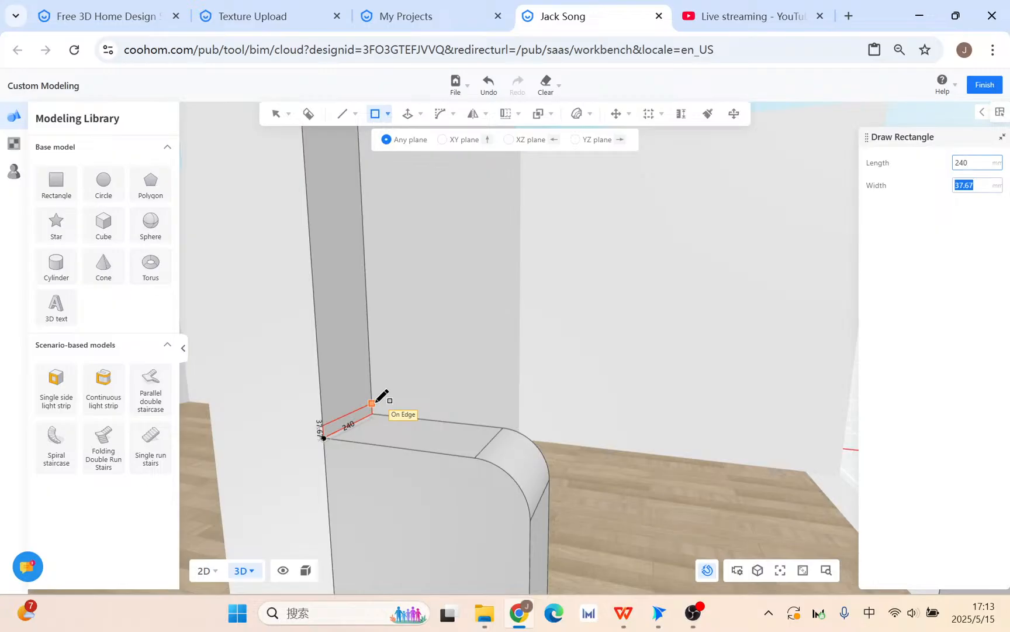
key(Return)
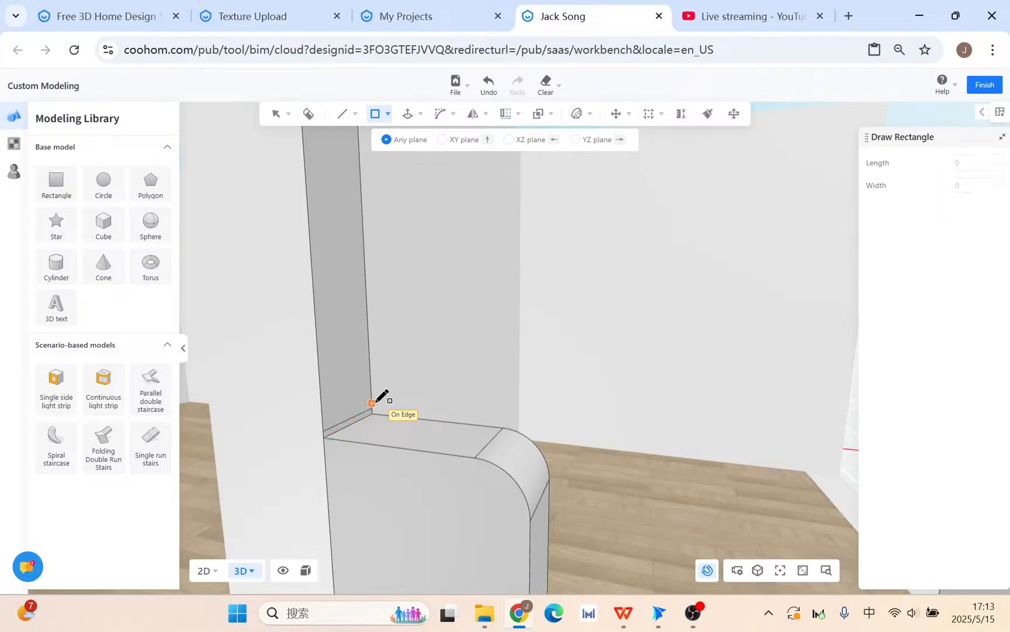
scroll(375, 403, up, 1)
key(Escape)
middle_drag(262, 435, 339, 410)
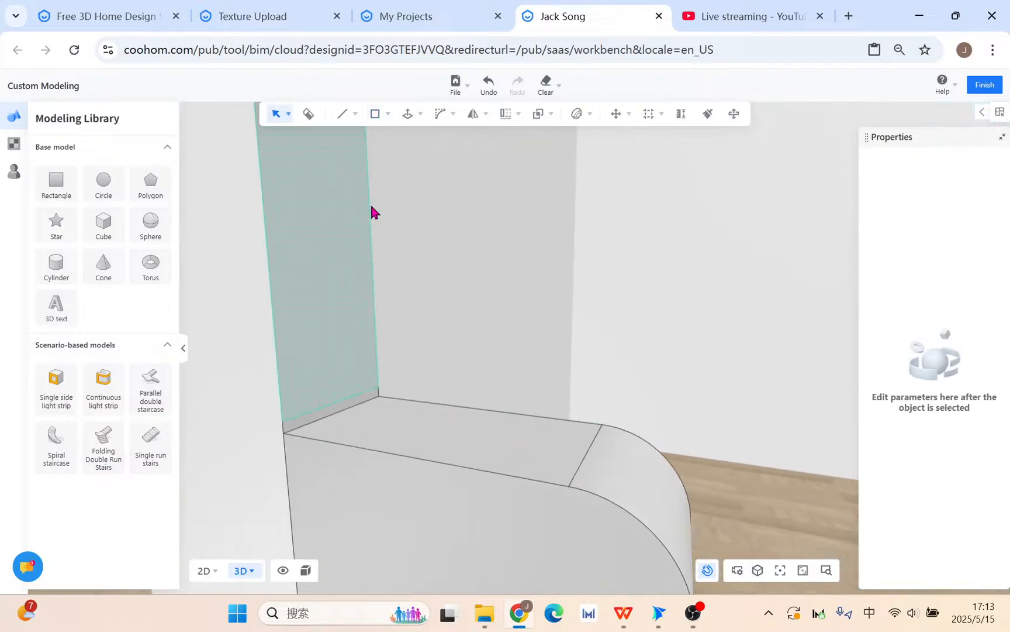
click(388, 113)
click(360, 140)
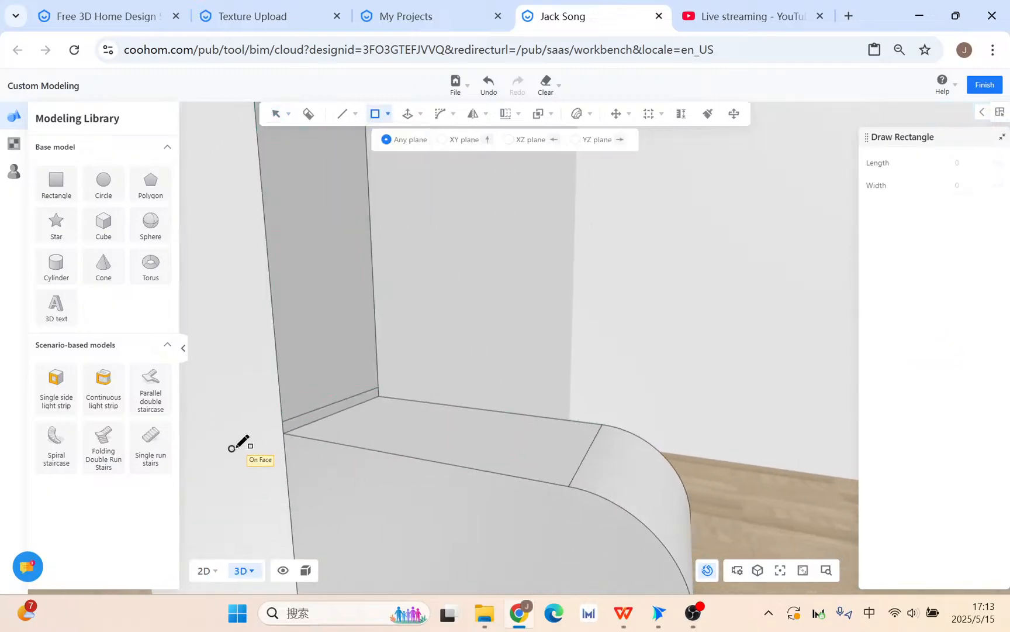
click(284, 433)
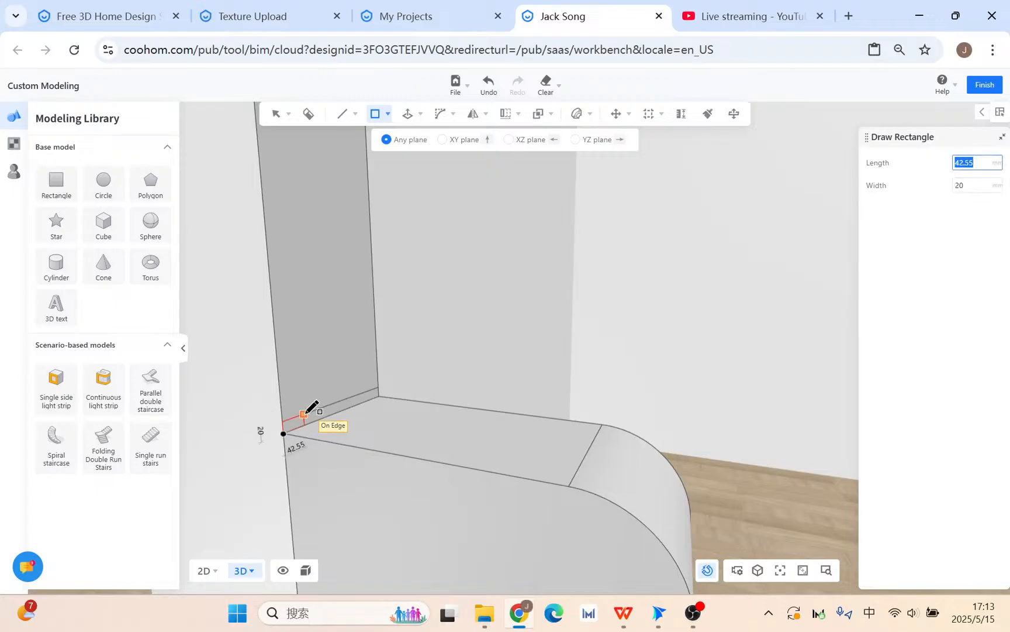
key(Escape)
Step: Place a reference line along the upper edge of the thin strip on the left jamb, just above the panel's top
click(651, 114)
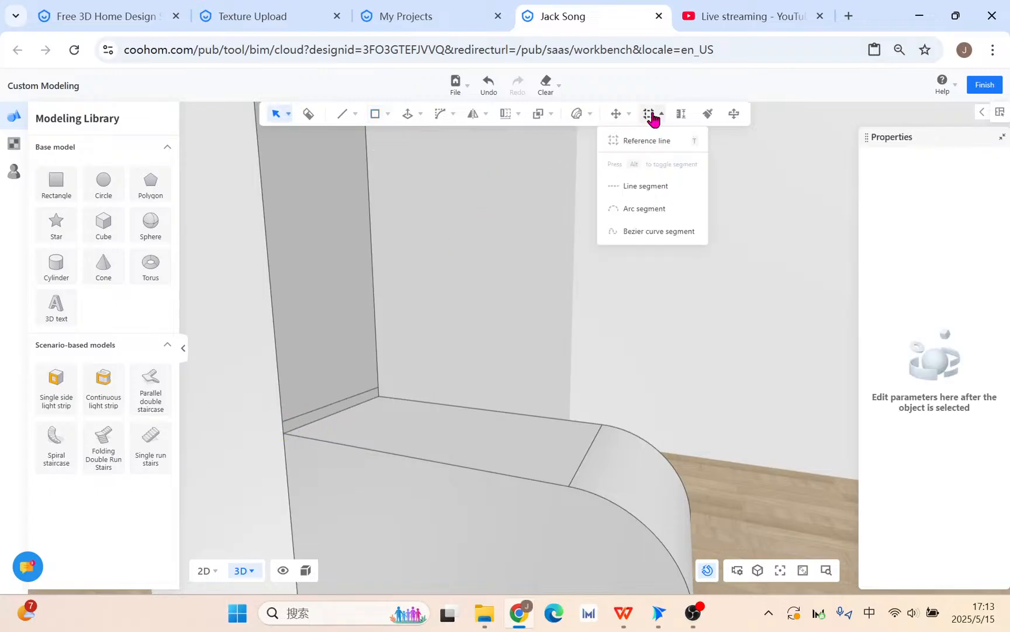
click(646, 140)
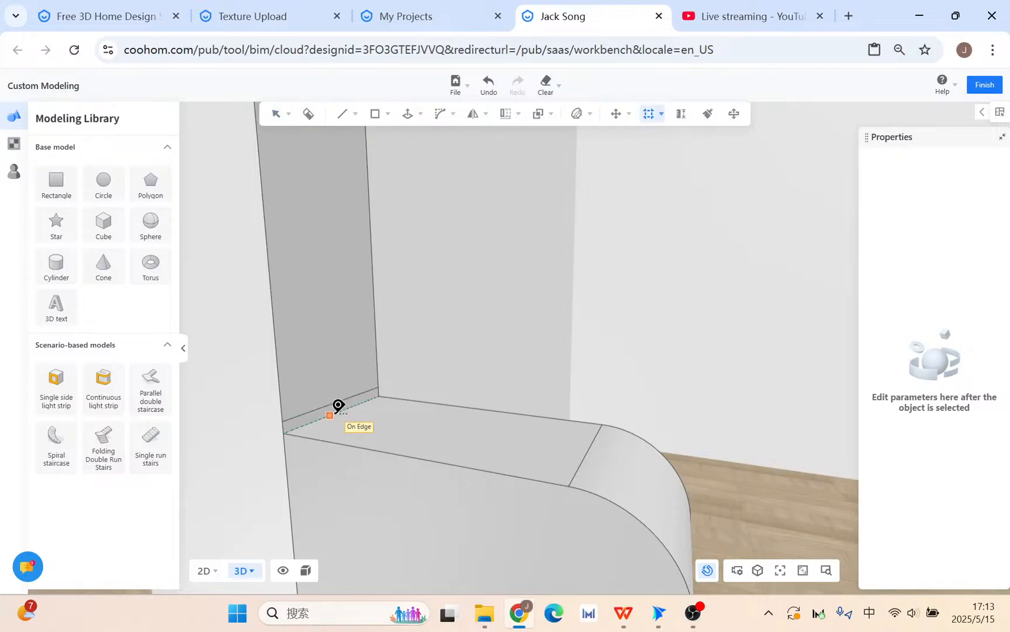
click(338, 405)
Step: Draw a 20 by 20 mm square at the thin strip's front end, extending outward from the jamb up to the reference line
click(387, 113)
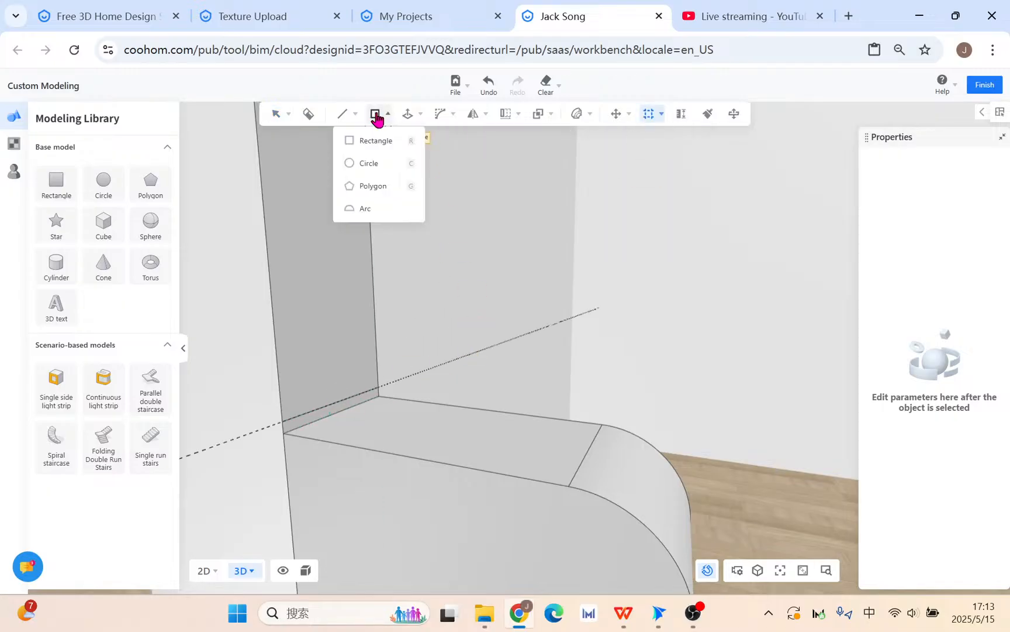
click(367, 140)
click(284, 434)
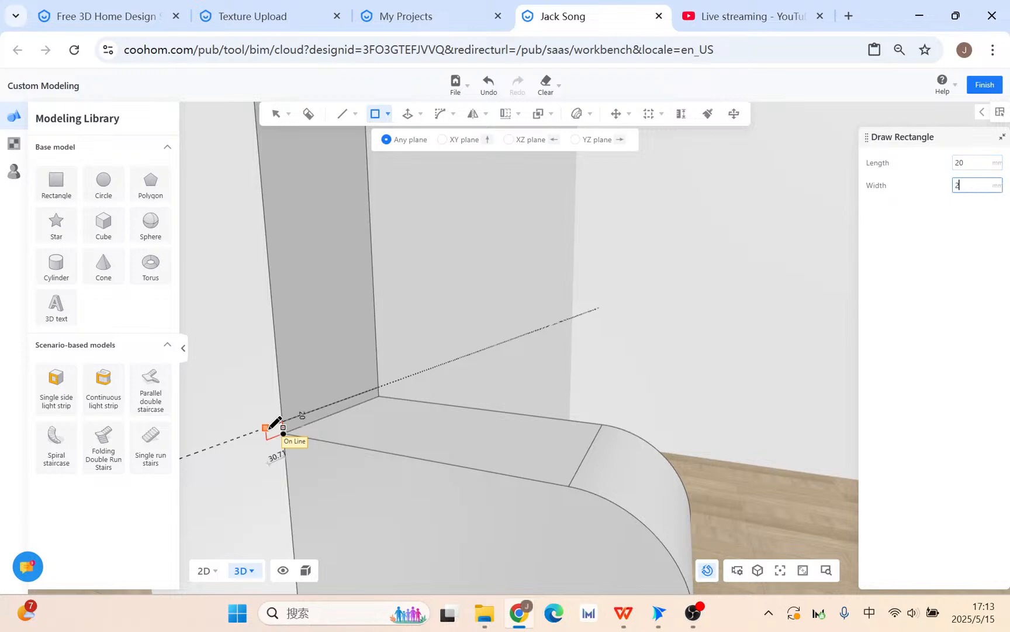
click(380, 395)
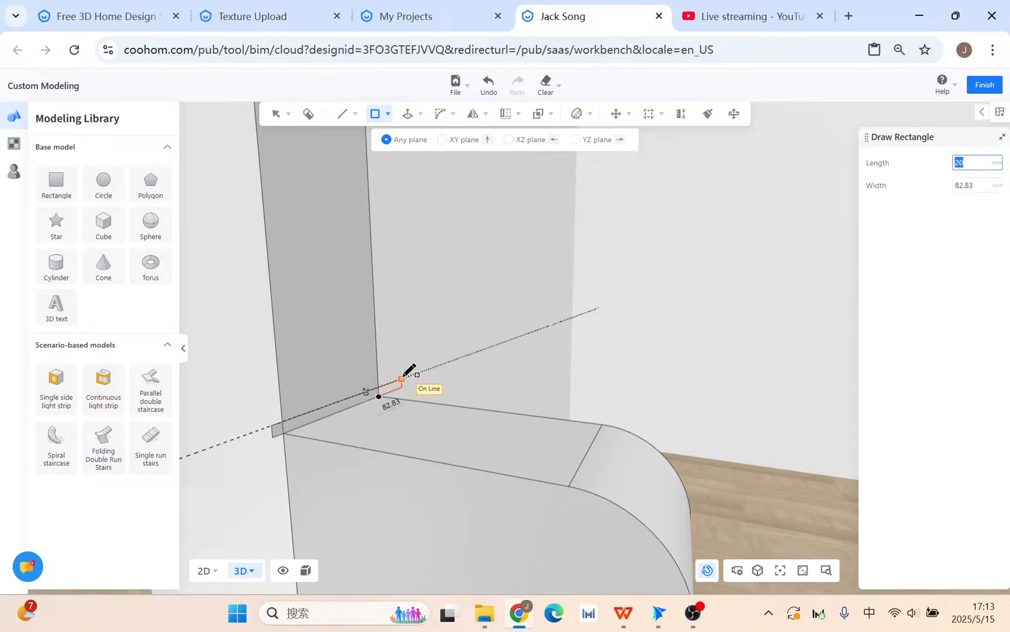
key(Return)
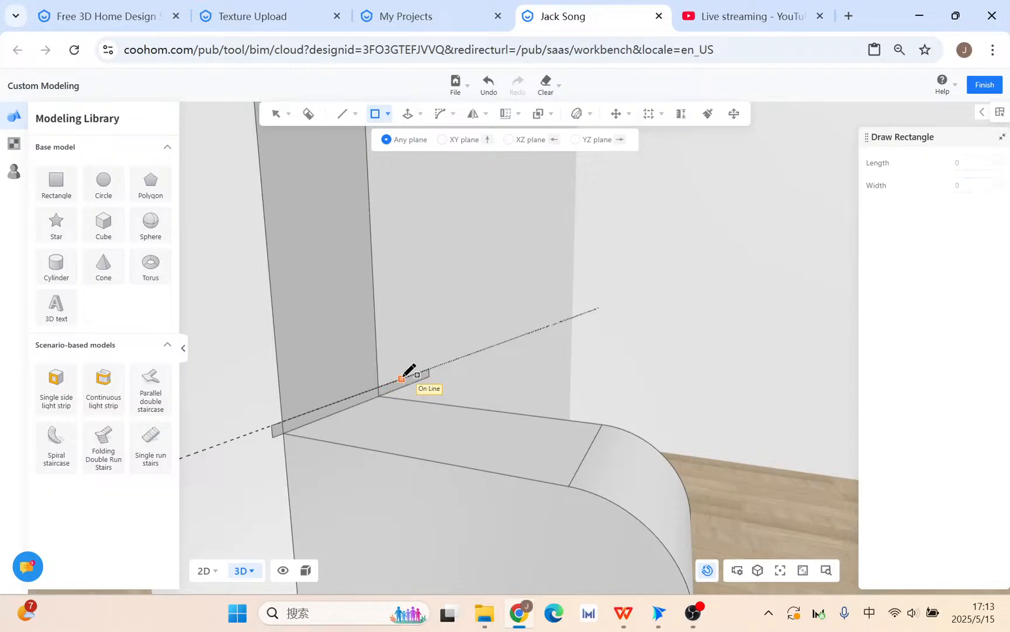
click(487, 86)
Step: Draw a 20 by 20 mm square at the thin strip's rear end, extending past the jamb's back corner
click(379, 396)
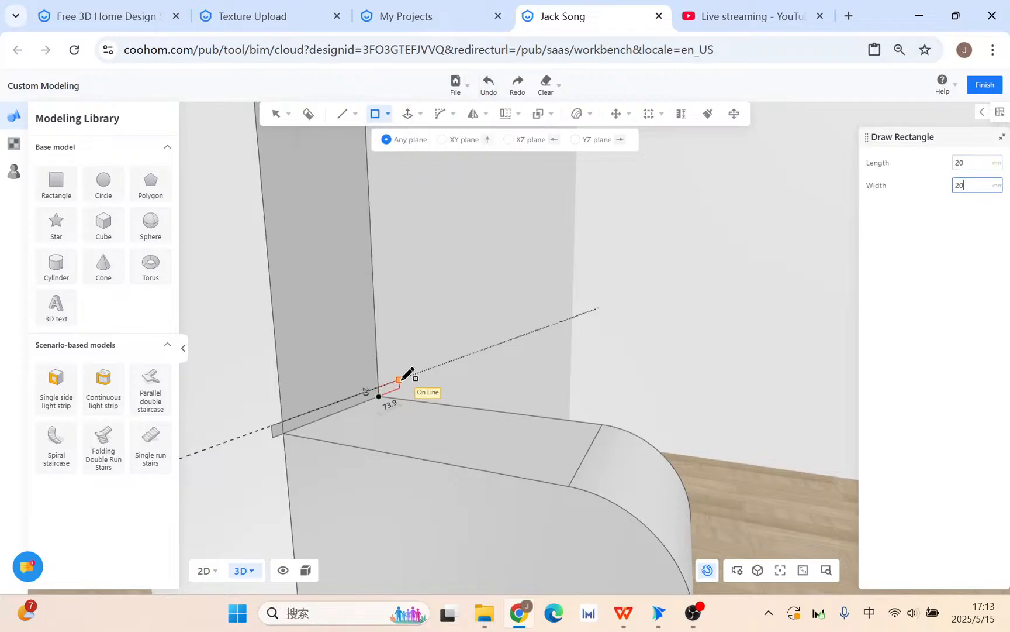
key(Escape)
Step: Delete the short dividing edges between the thin strip and its two end squares to merge them into one profile face
scroll(281, 442, up, 3)
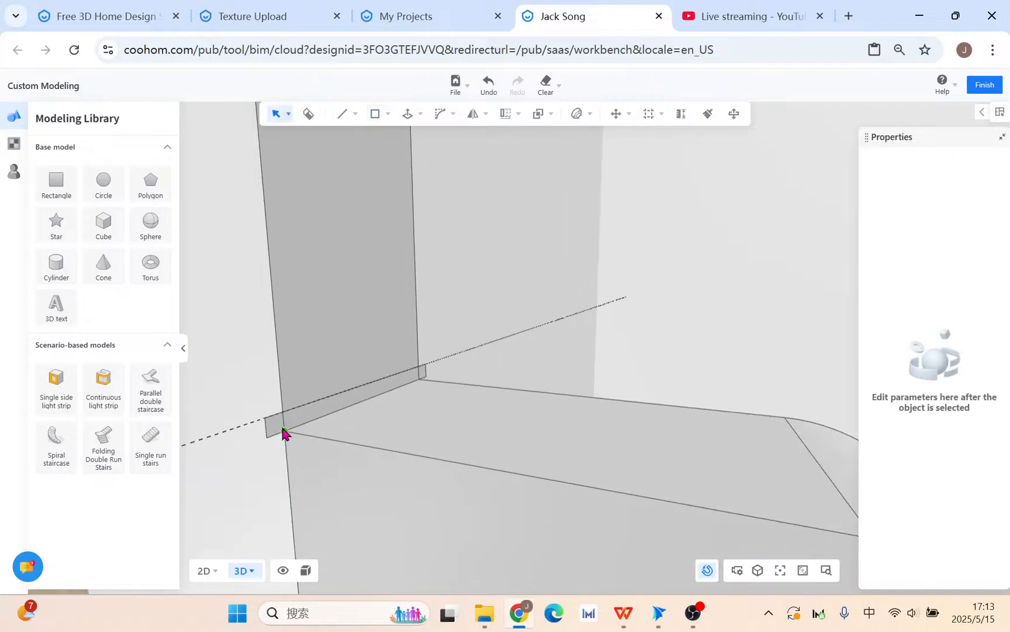
click(286, 424)
click(479, 380)
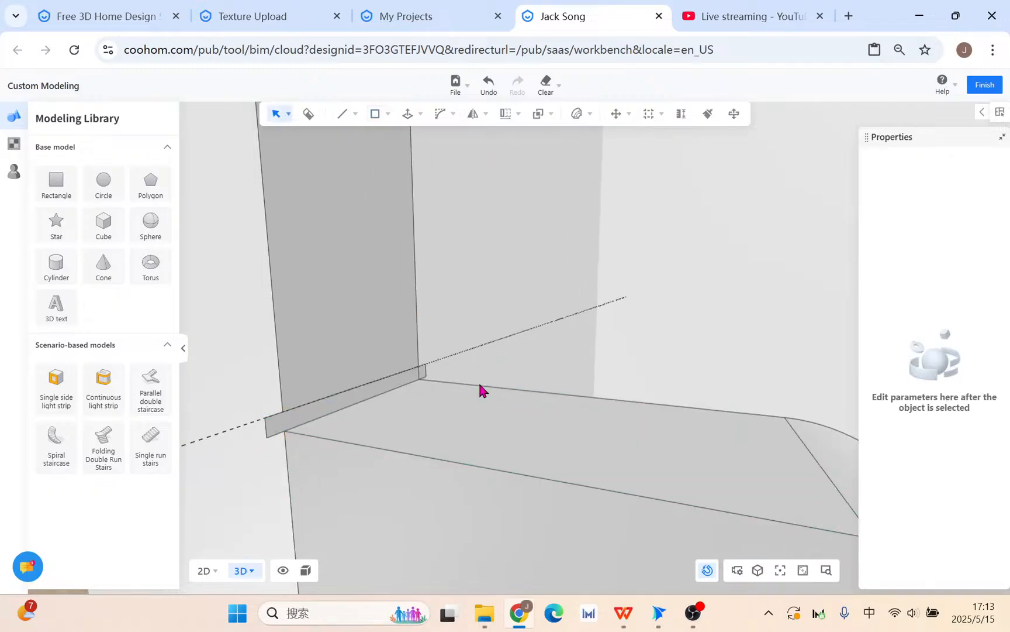
scroll(421, 376, up, 3)
click(420, 376)
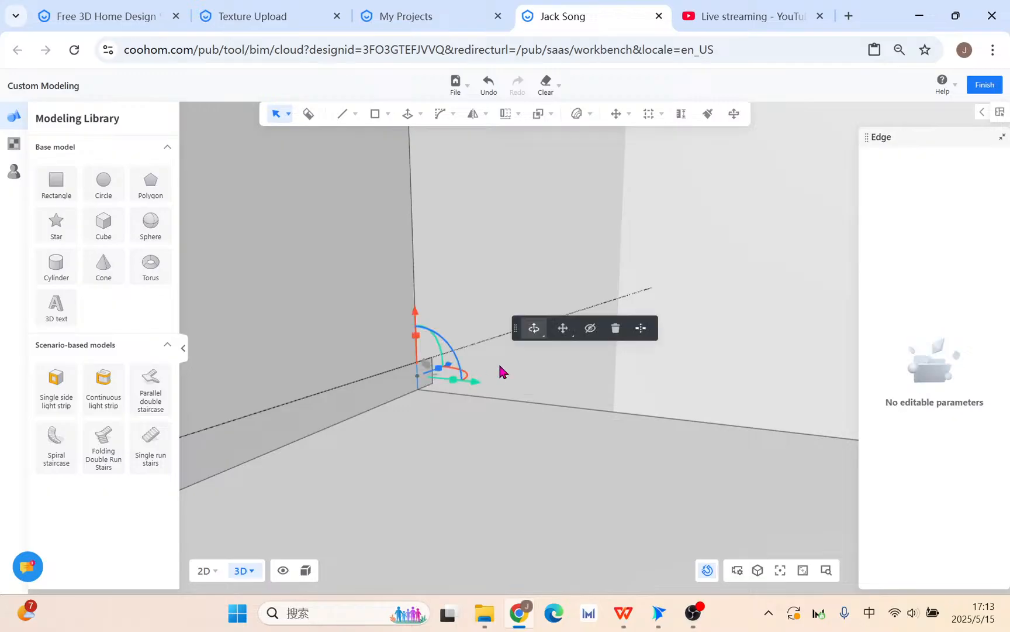
click(624, 333)
drag(502, 433, 539, 465)
scroll(488, 438, down, 5)
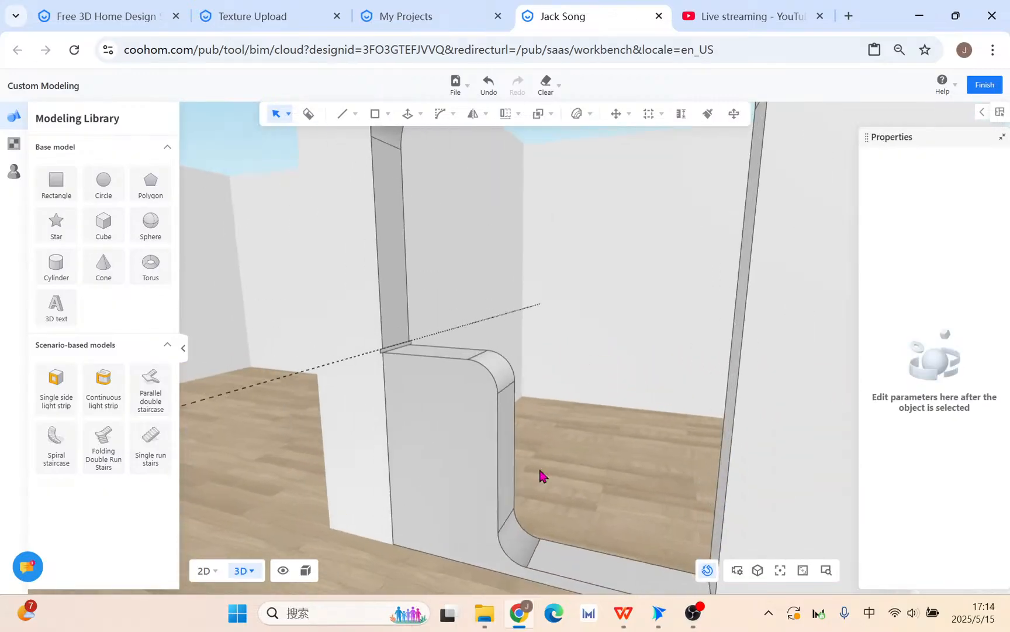
Step: Try to sweep the thin strip profile along the front edges of the rounded panel and the threshold
right_drag(587, 490, 563, 467)
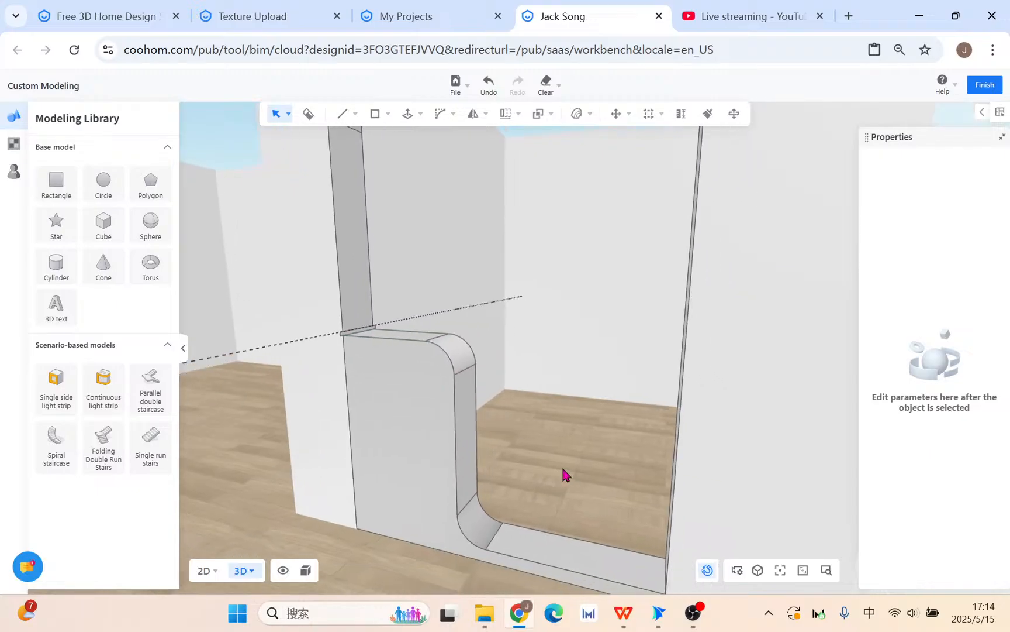
middle_drag(410, 347, 413, 349)
click(402, 337)
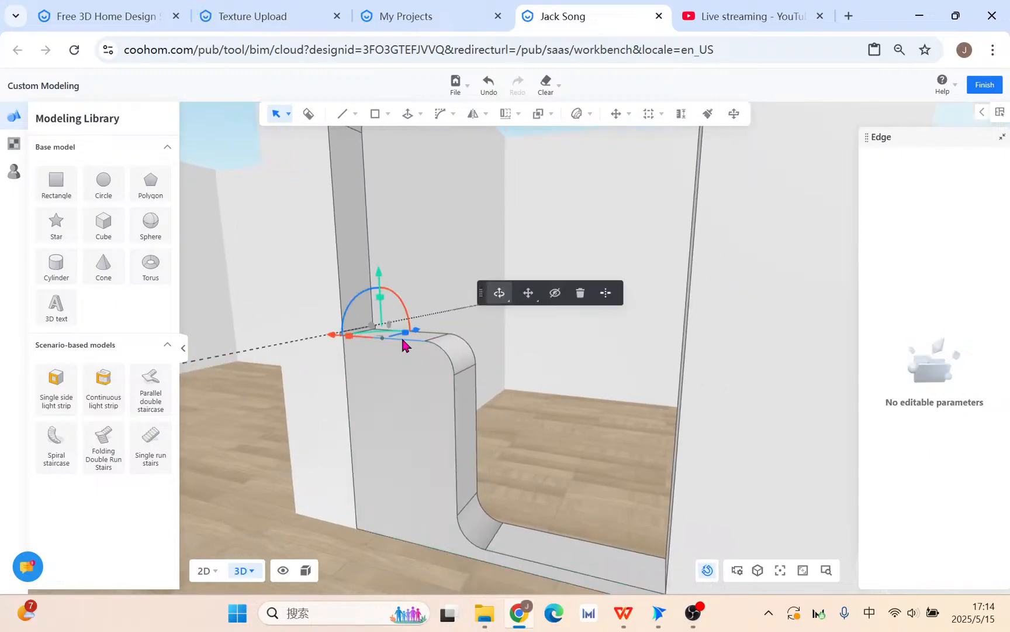
shift+click(448, 355)
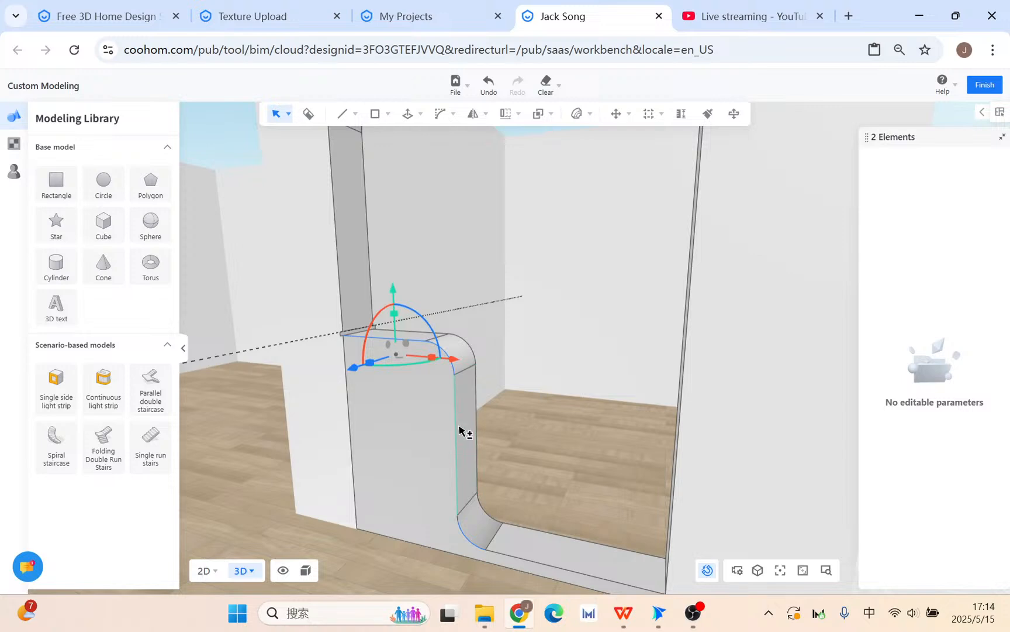
shift+click(468, 531)
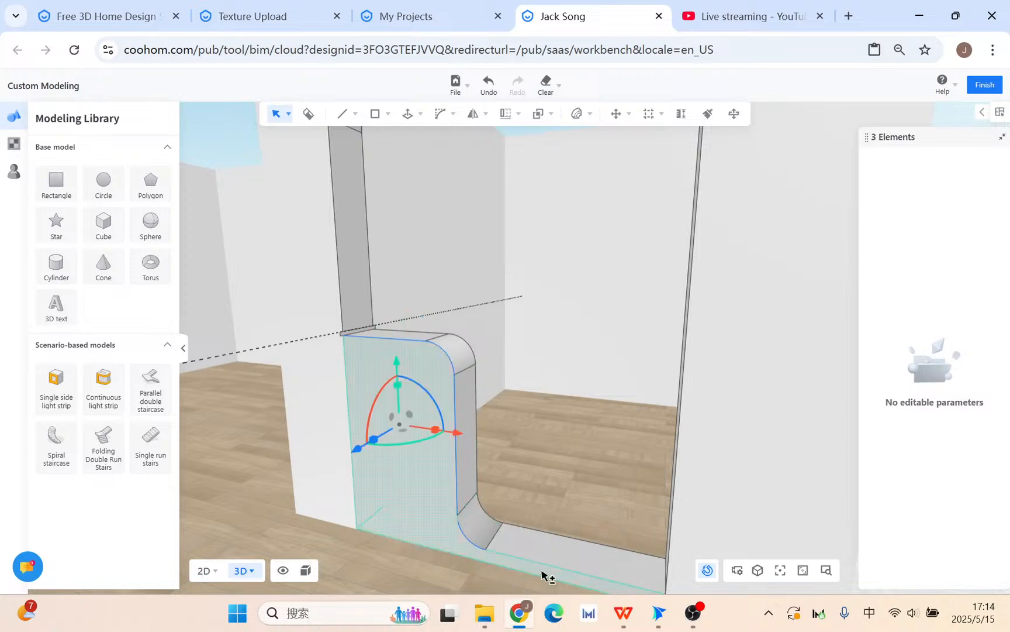
shift+click(511, 562)
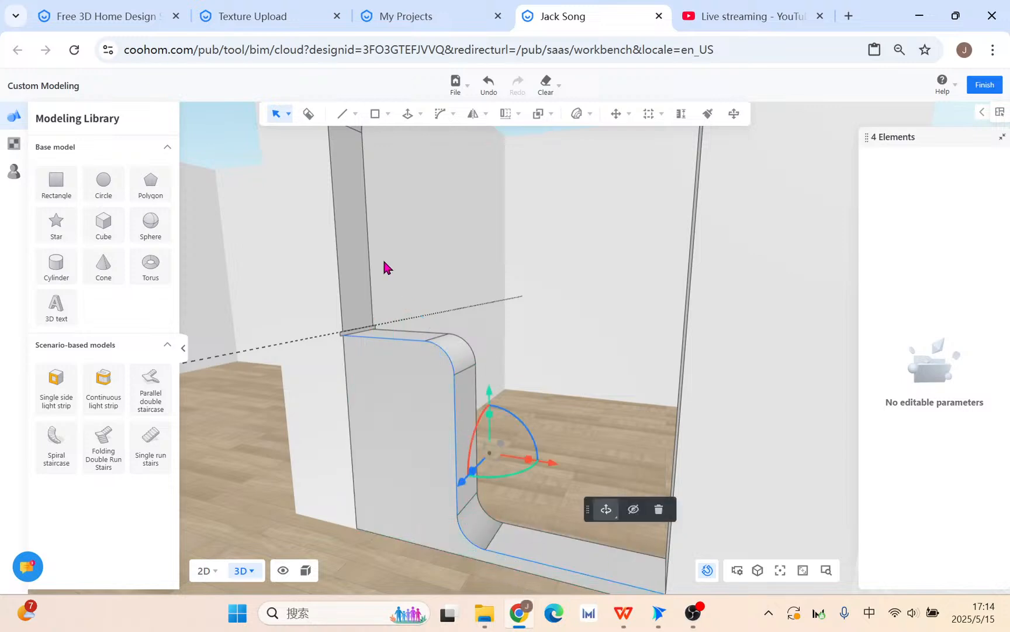
scroll(392, 155, up, 3)
mouse_move(417, 111)
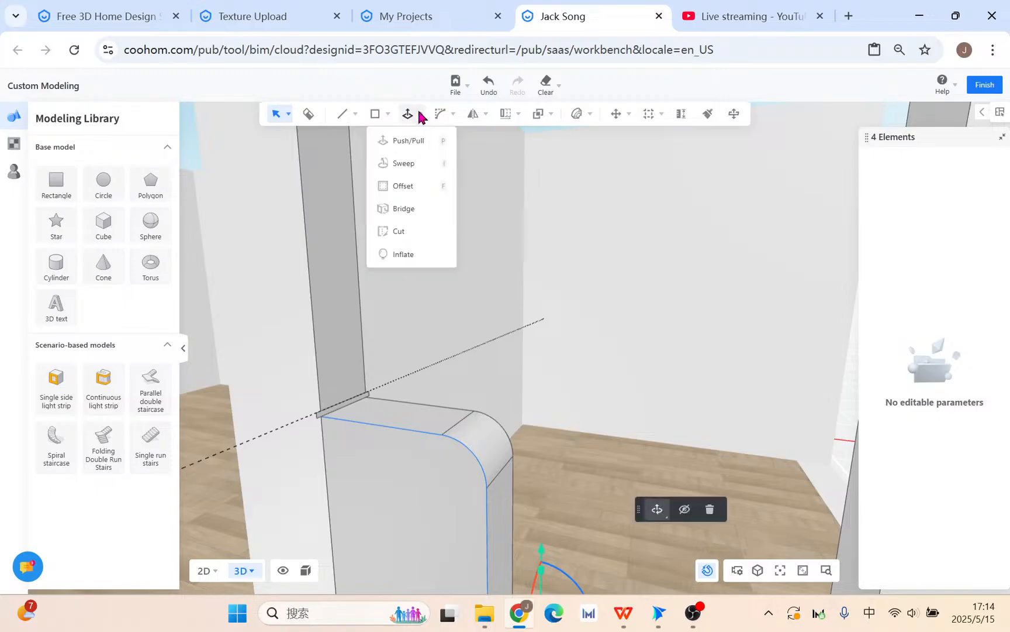
click(406, 164)
scroll(316, 430, up, 3)
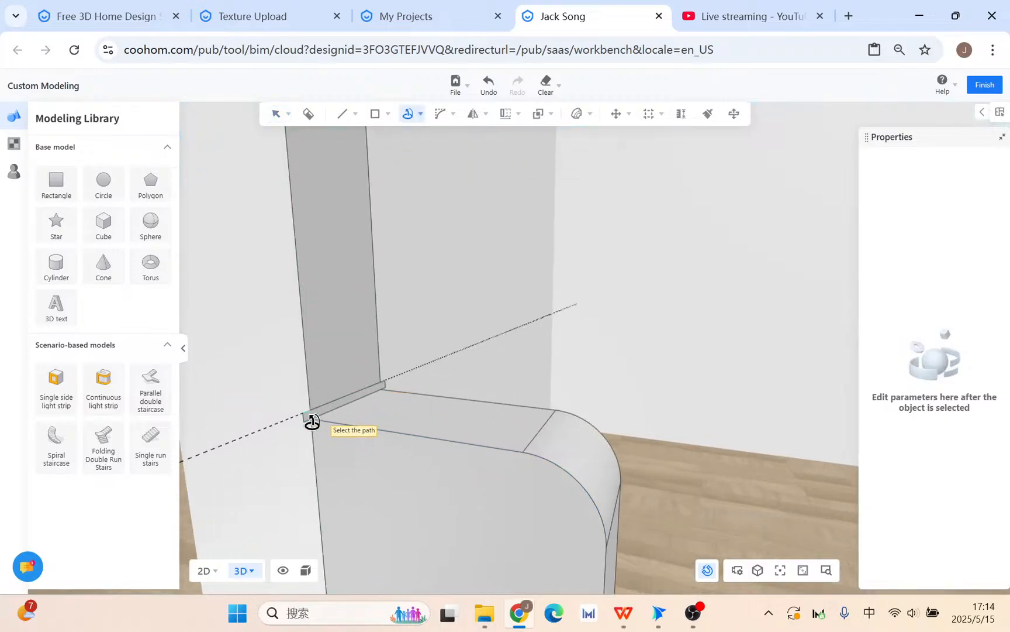
click(316, 420)
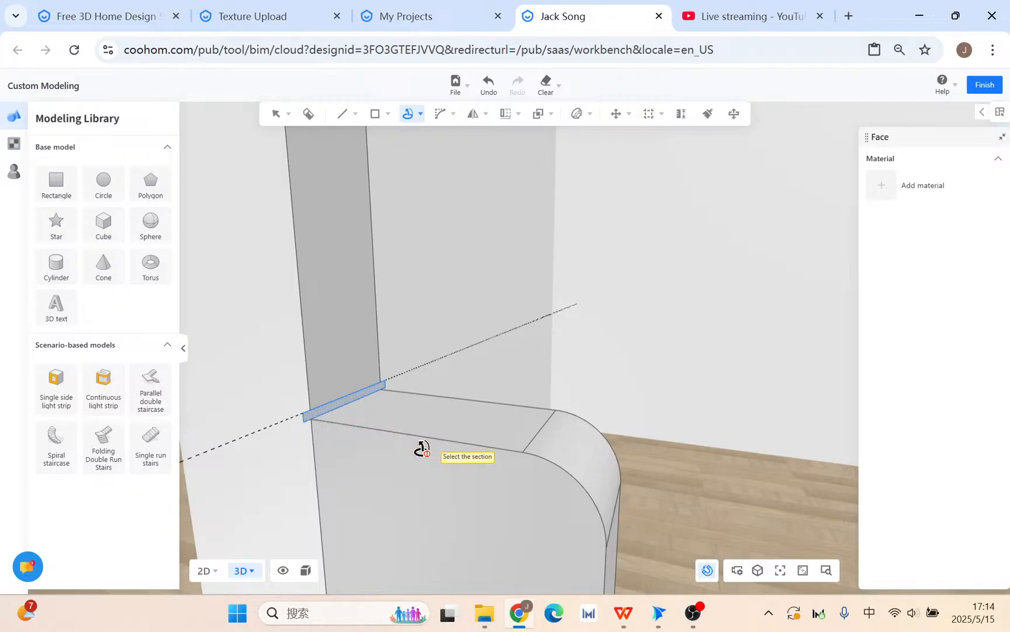
key(Escape)
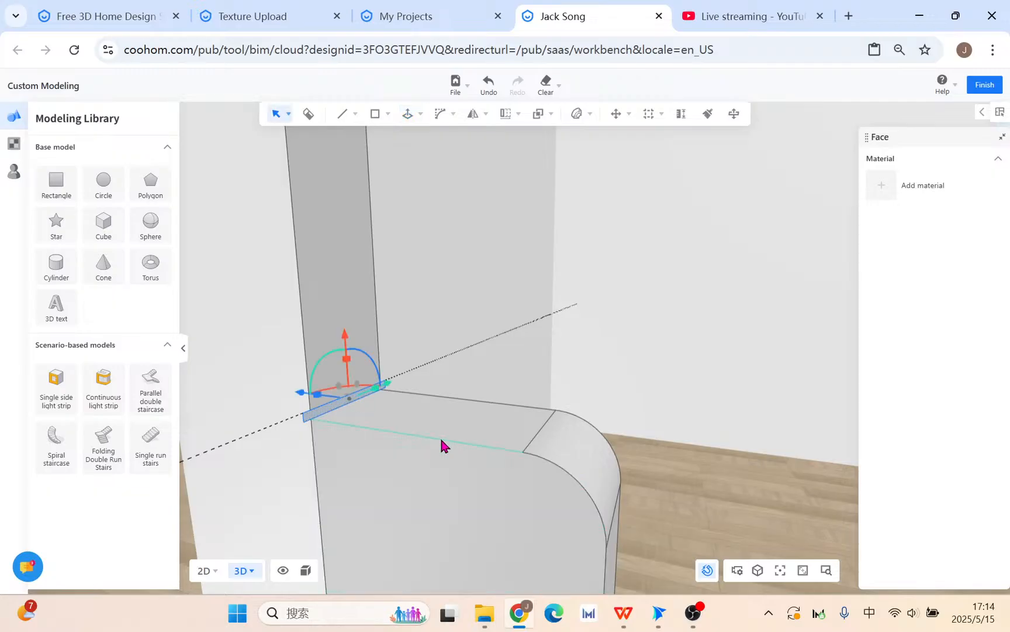
Step: Try to sweep the thin strip profile along the panel's straight top front edge and its rounded corner edges
click(441, 440)
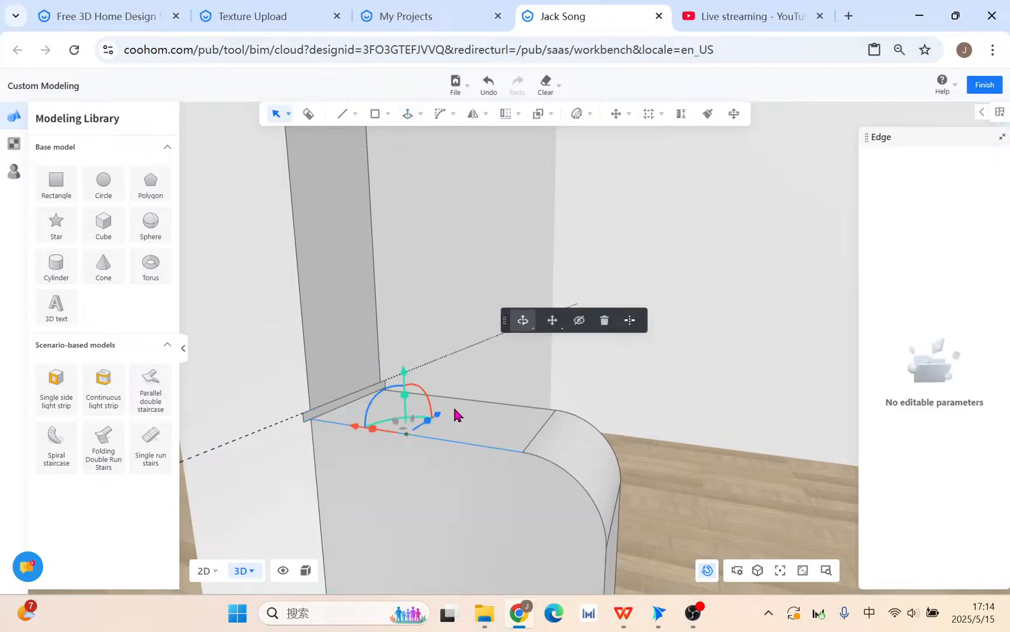
shift+click(569, 475)
right_drag(570, 476, 564, 510)
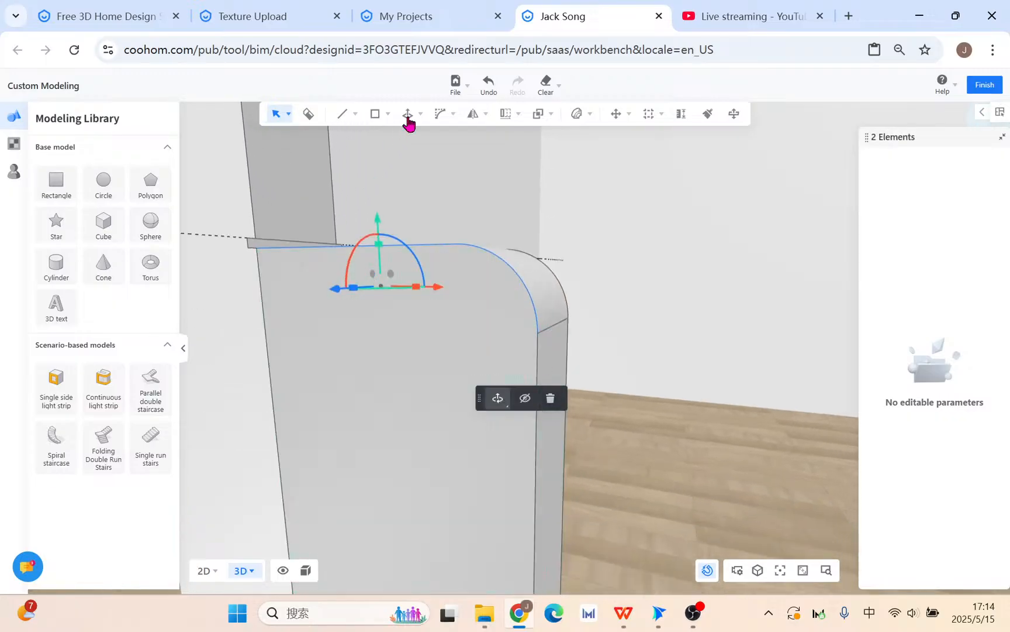
mouse_move(409, 123)
click(404, 164)
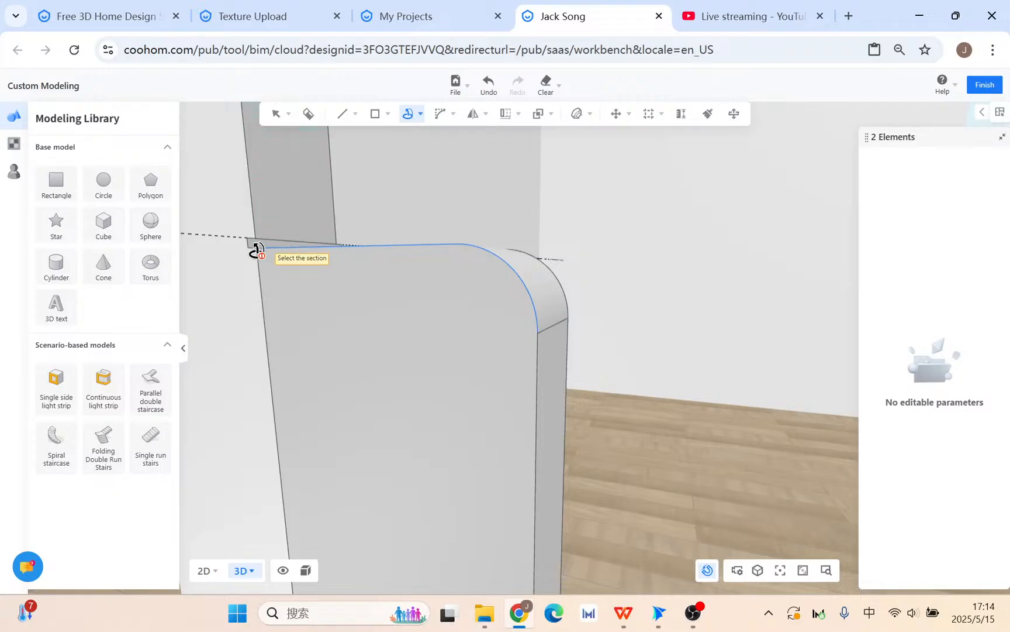
right_drag(255, 263, 266, 316)
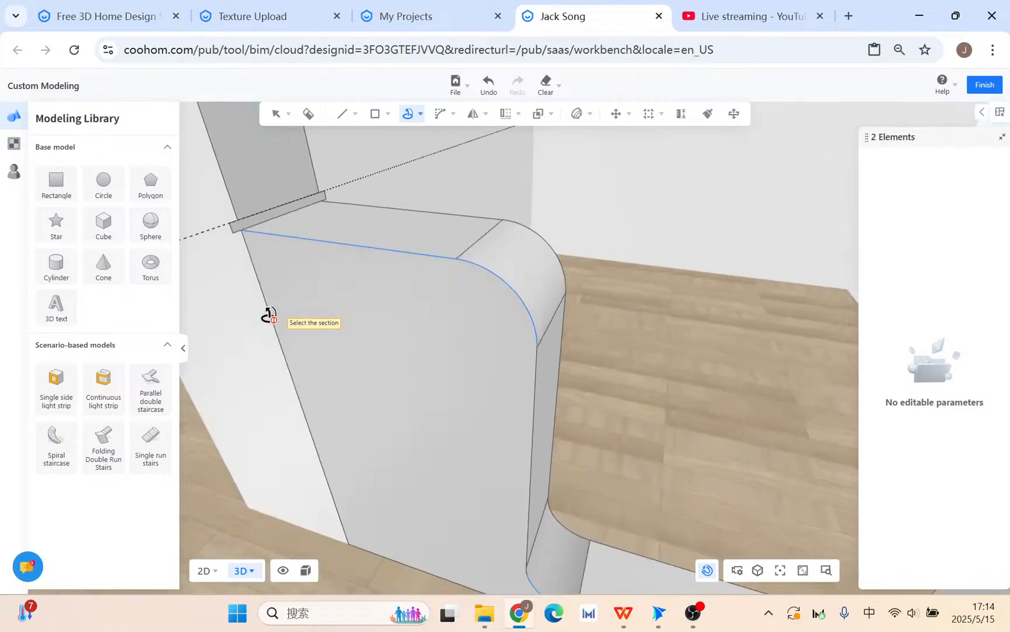
click(242, 234)
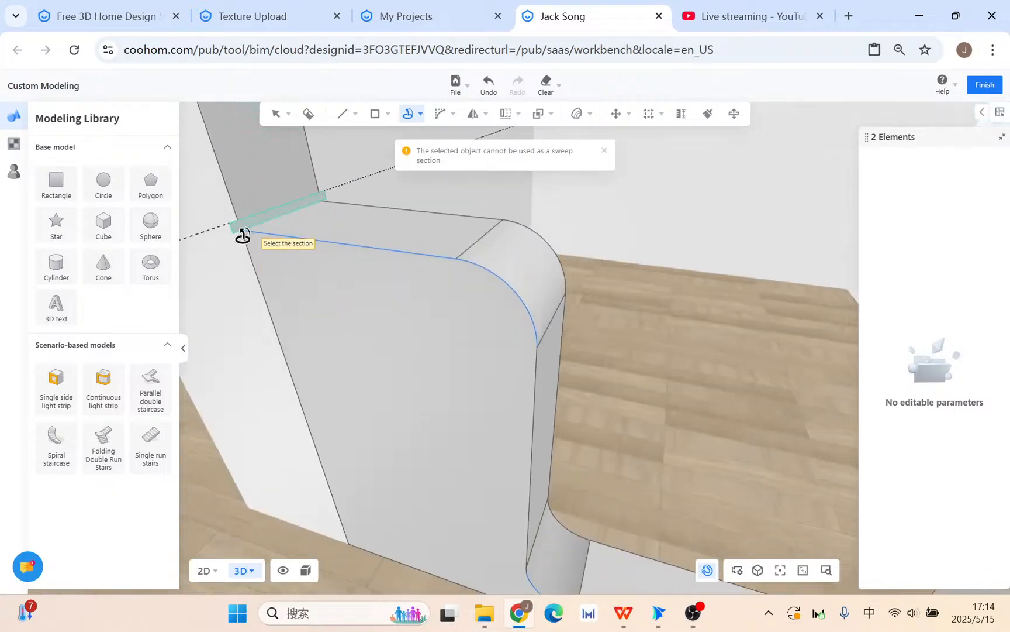
click(310, 216)
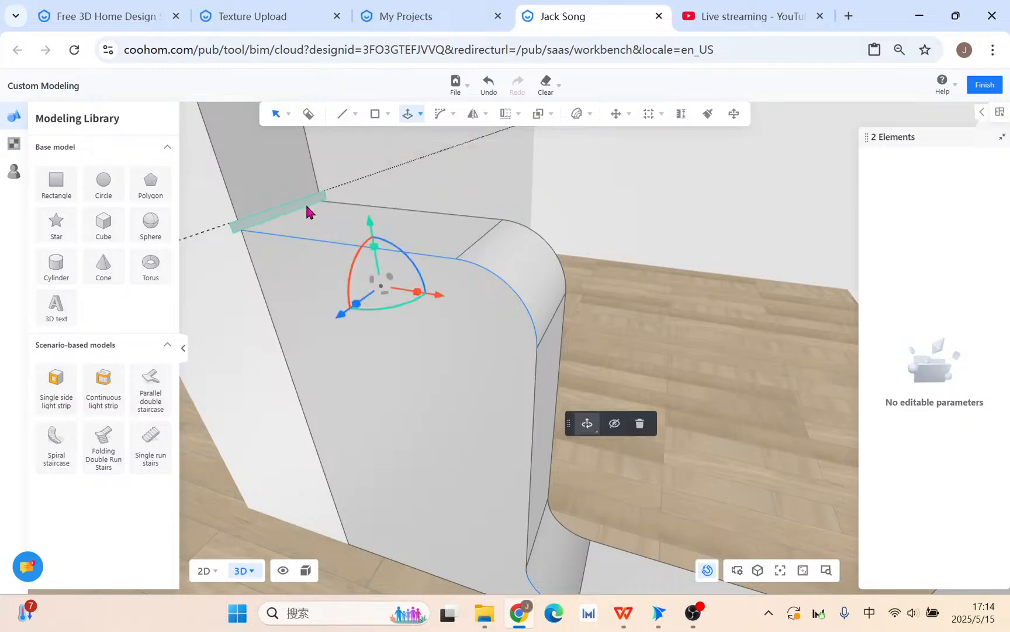
Step: Copy the thin strip profile along the panel's top front edge, a short distance away from the jamb
right_drag(305, 210, 361, 289)
scroll(458, 345, up, 3)
scroll(462, 354, down, 4)
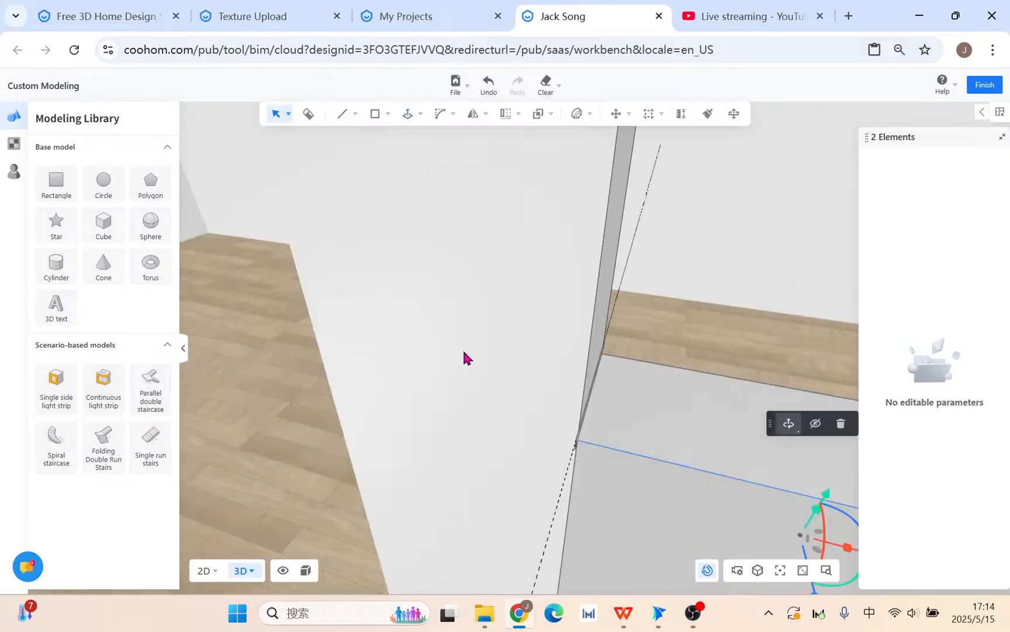
scroll(439, 351, up, 2)
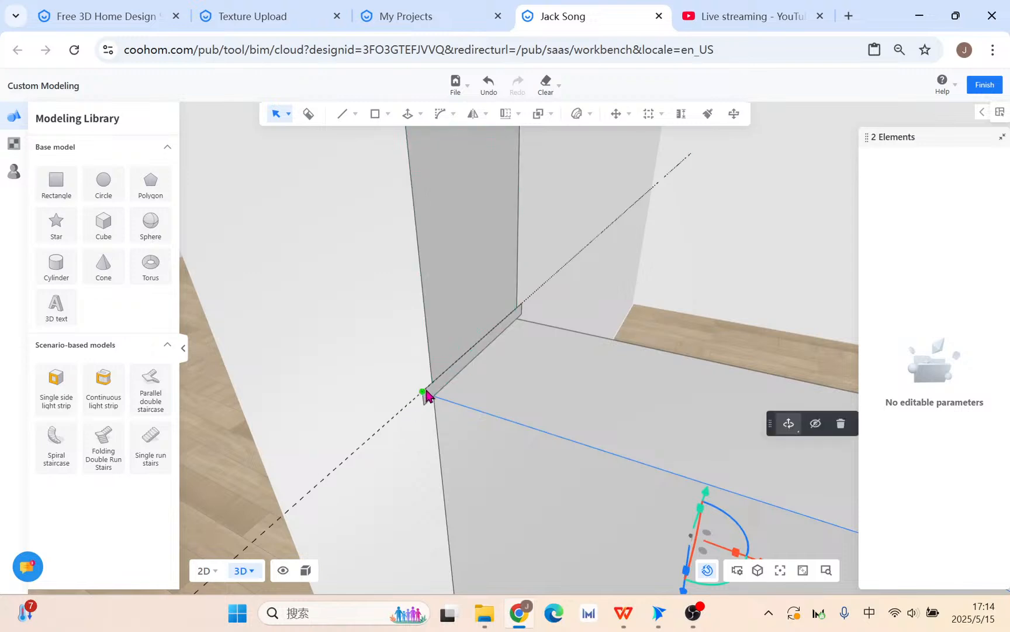
click(433, 396)
click(770, 478)
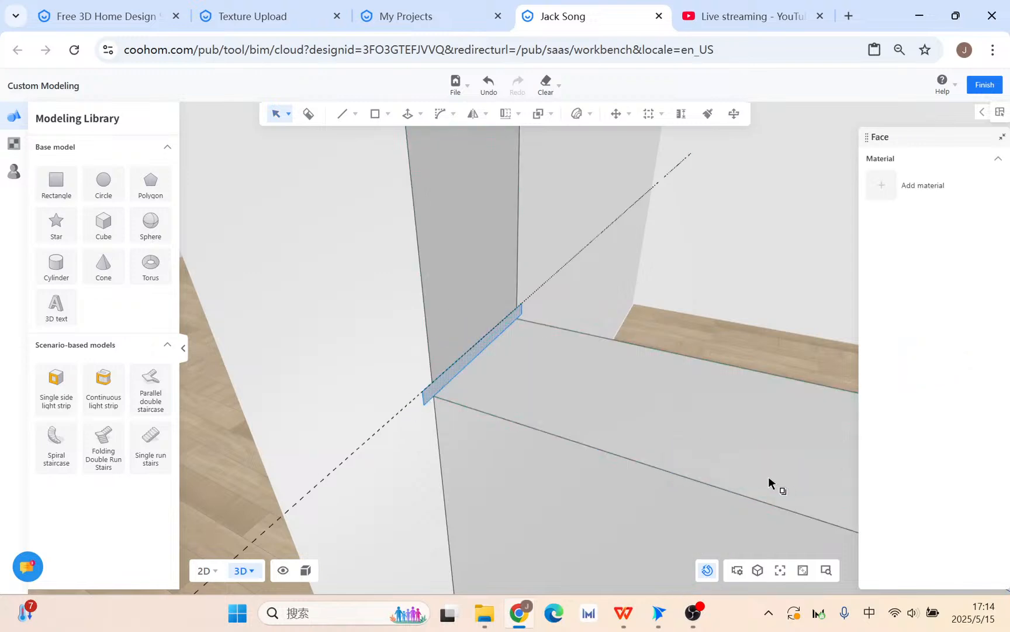
click(439, 398)
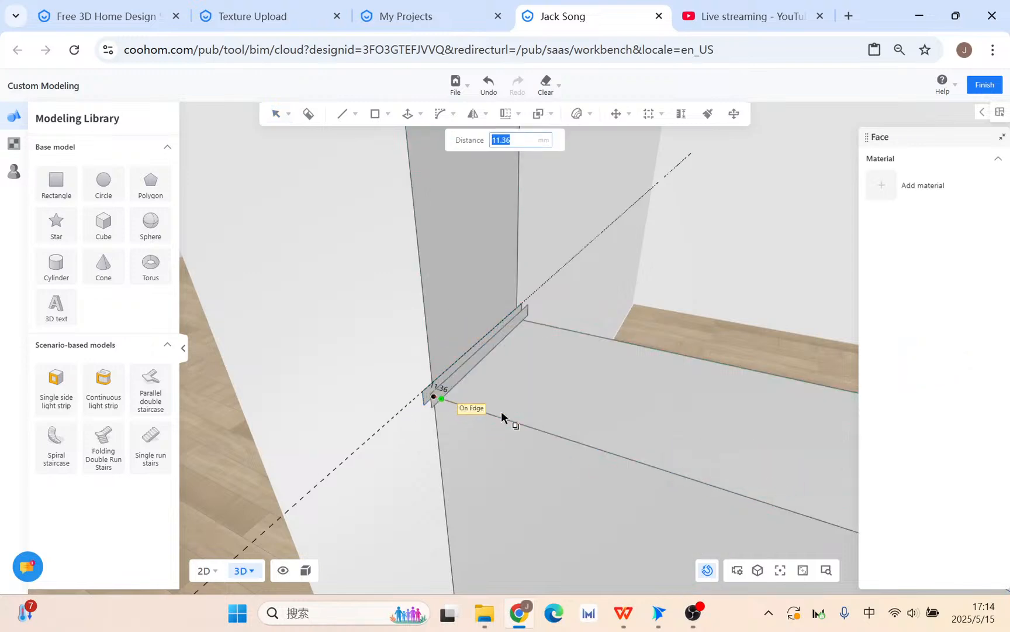
click(534, 432)
Step: Try to sweep the copied thin strip profile along the panel's straight top front edge
click(549, 437)
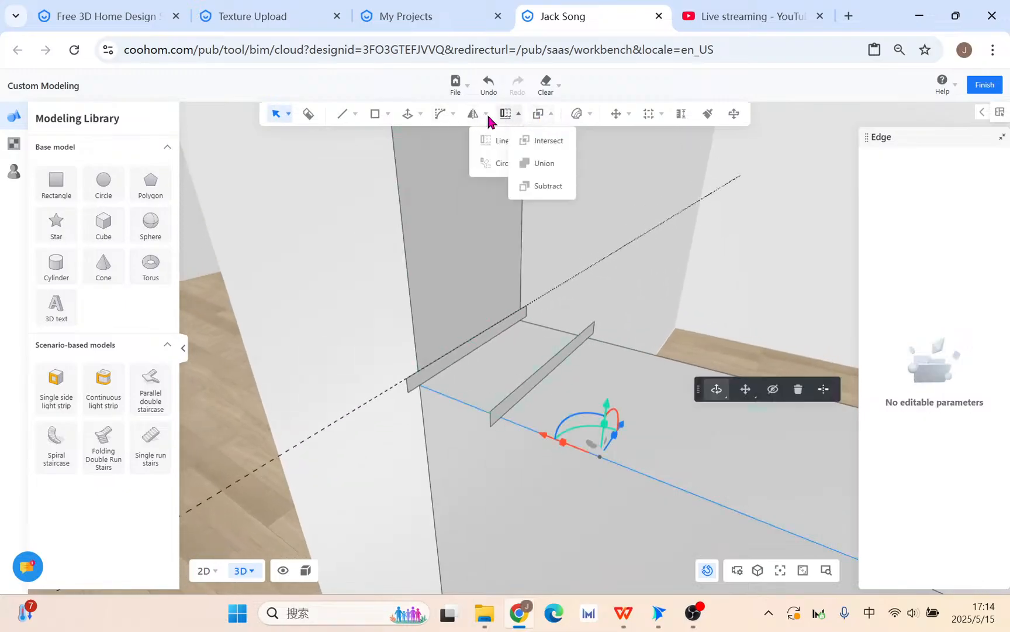
mouse_move(444, 120)
mouse_move(418, 138)
click(418, 164)
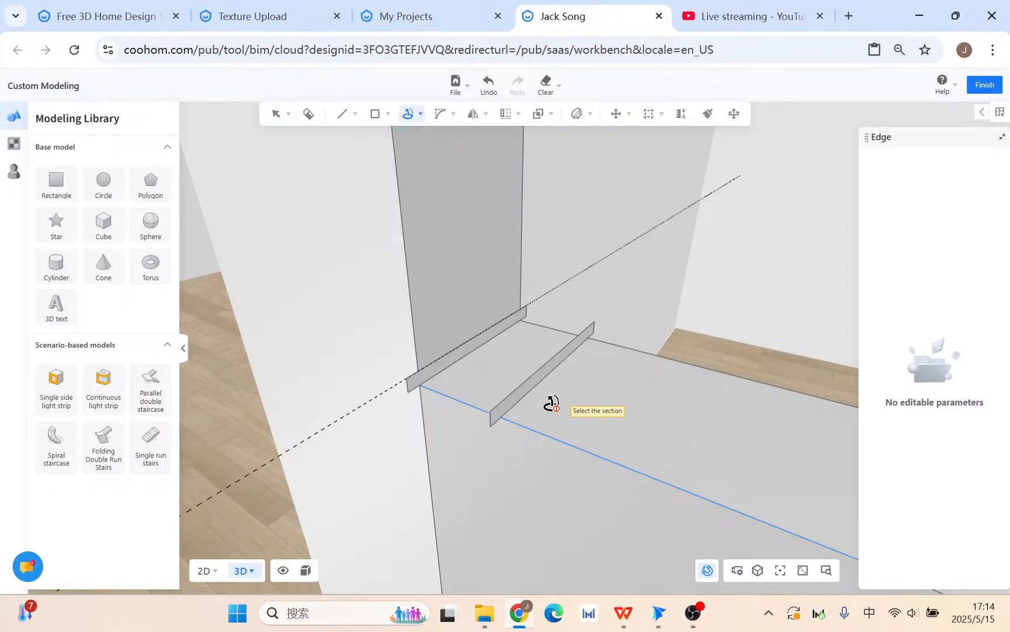
click(532, 397)
scroll(528, 396, down, 1)
click(643, 450)
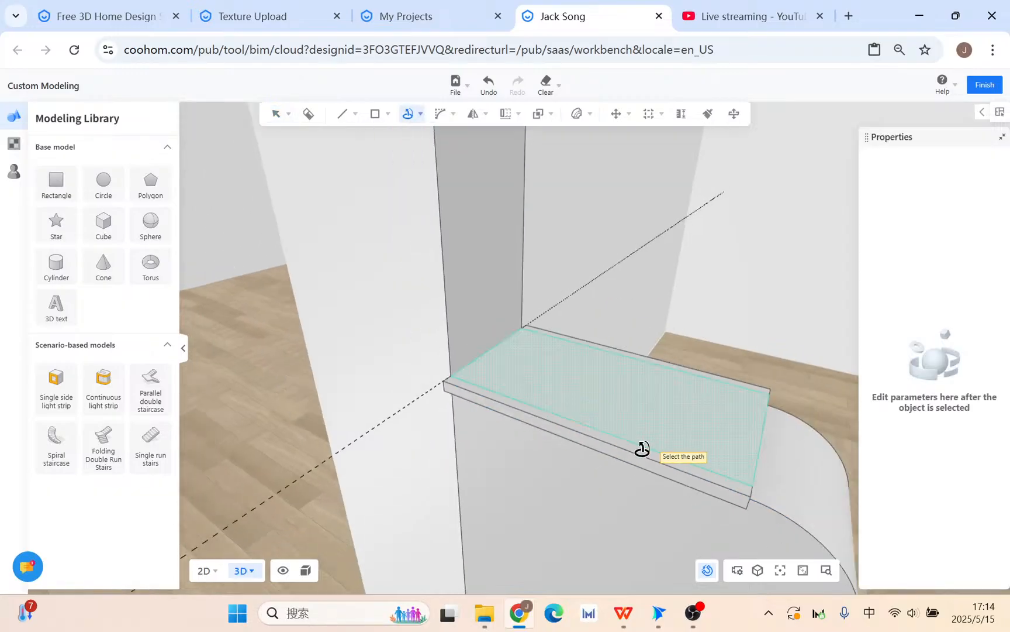
key(ctrl+z)
key(Escape)
drag(679, 481, 591, 422)
shift+click(517, 193)
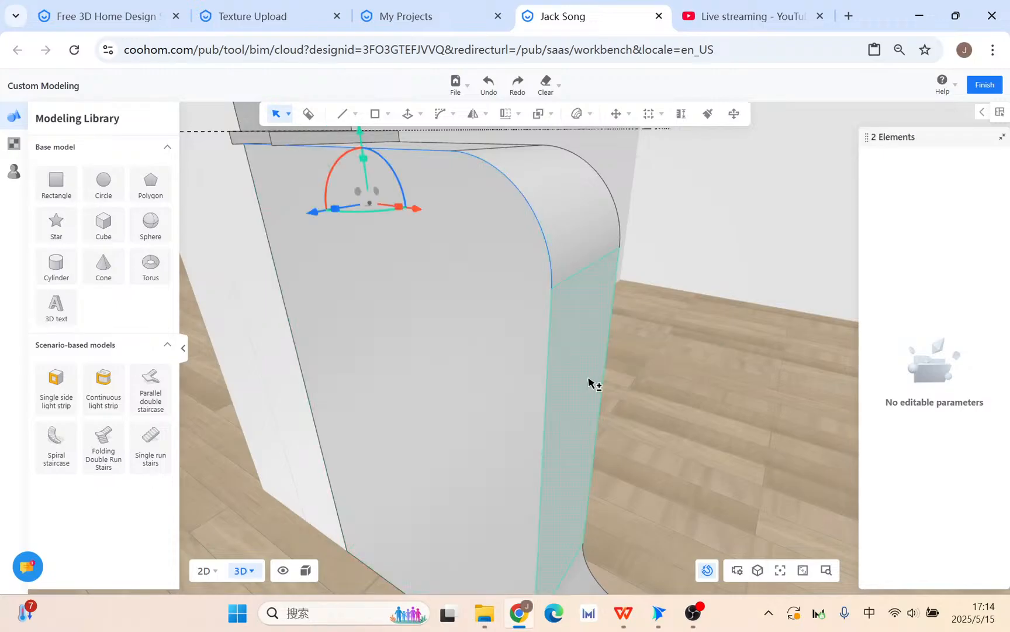
drag(552, 357, 485, 433)
shift+click(480, 435)
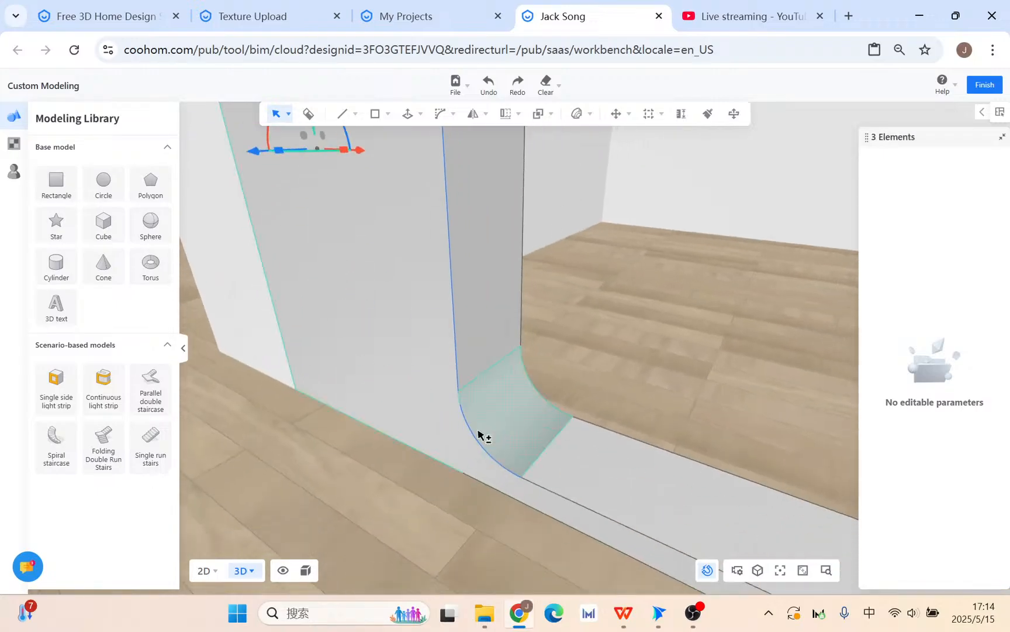
shift+click(461, 401)
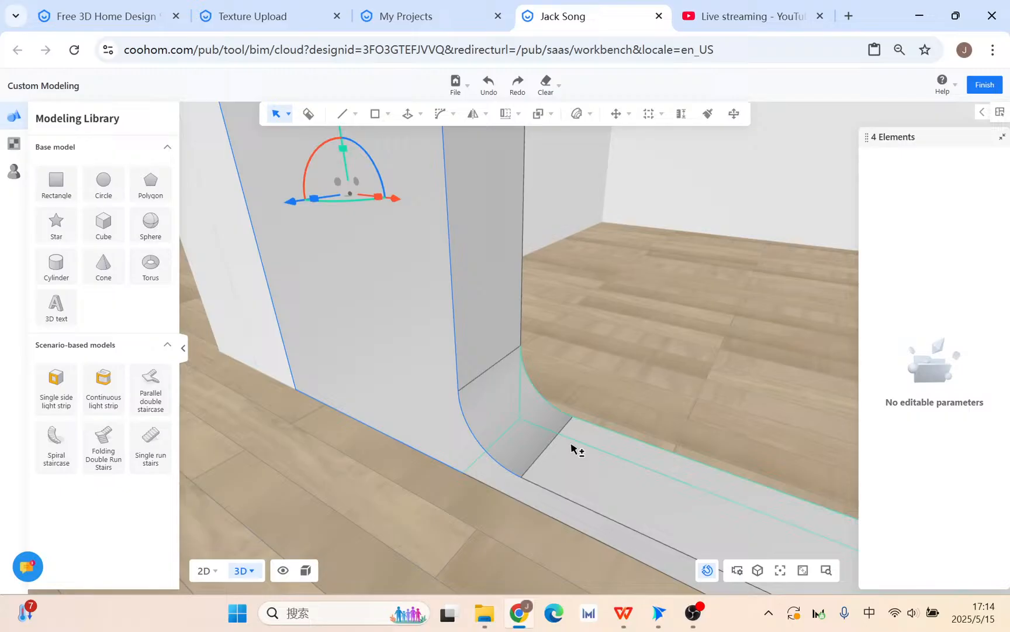
shift+click(554, 496)
drag(553, 492, 632, 503)
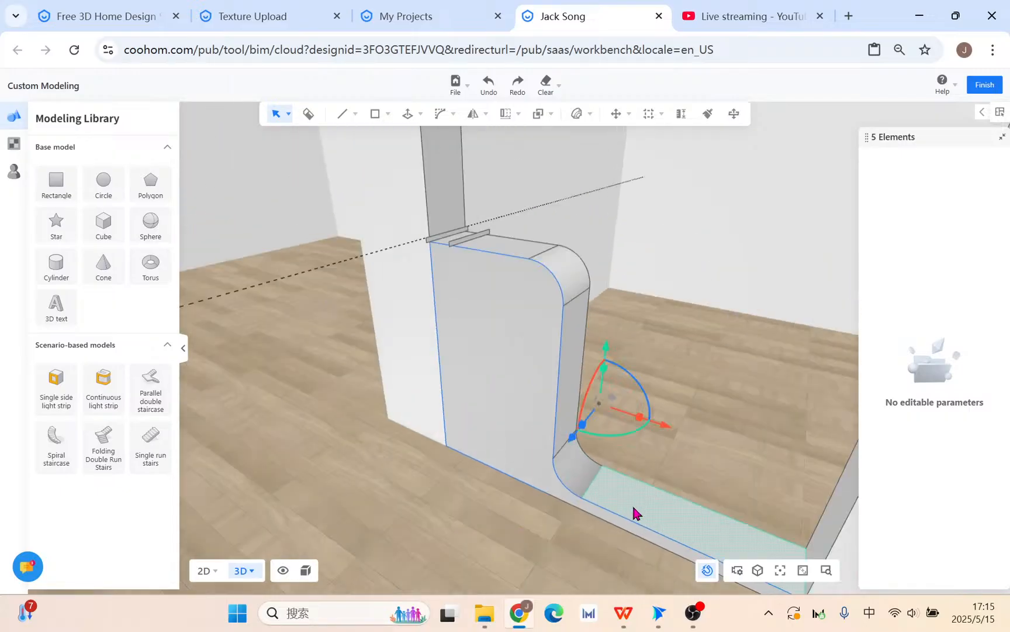
scroll(602, 527, up, 1)
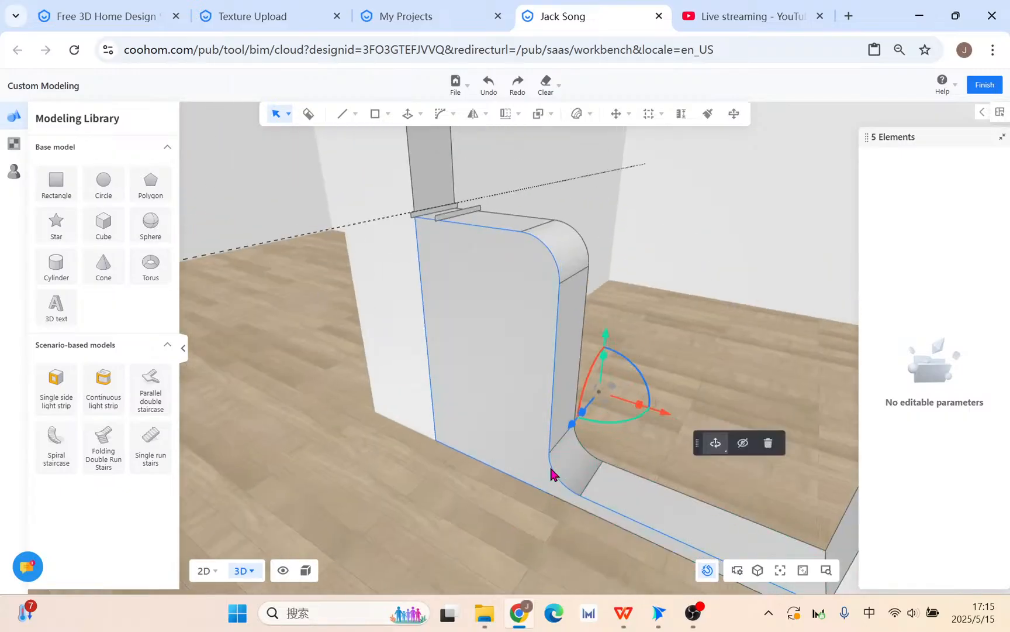
Step: Split the rounded panel's vertical front edge into 2 equal segments
click(550, 469)
scroll(554, 444, up, 3)
drag(550, 280, 535, 330)
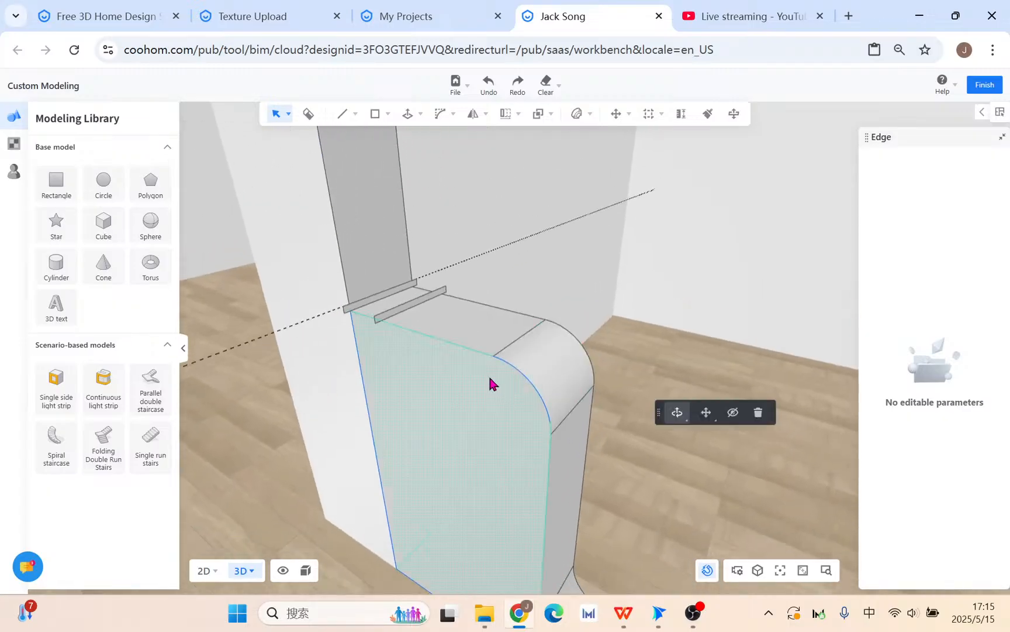
click(468, 351)
click(550, 485)
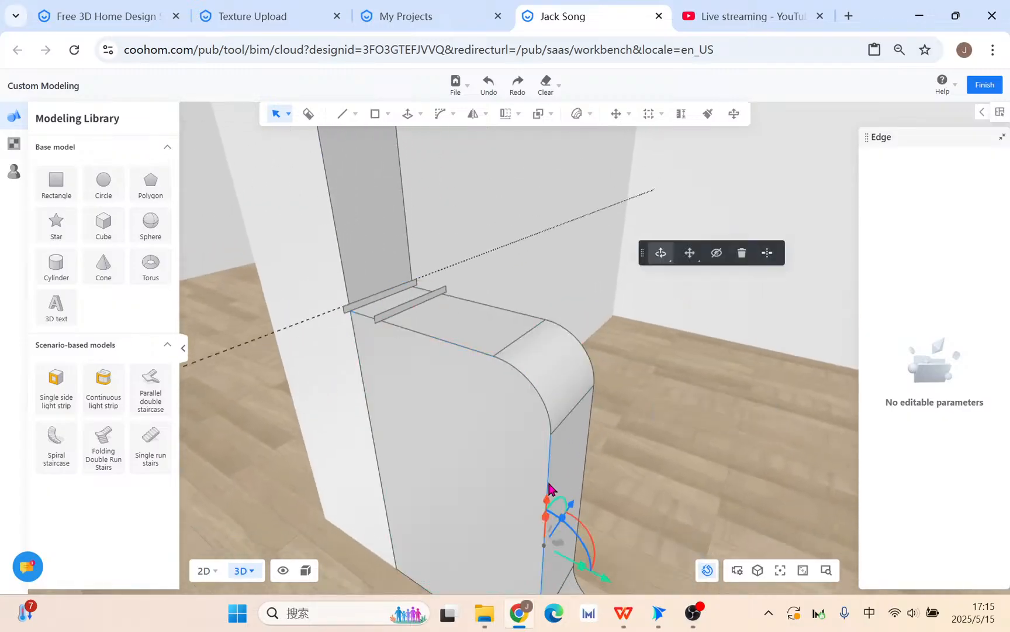
click(771, 255)
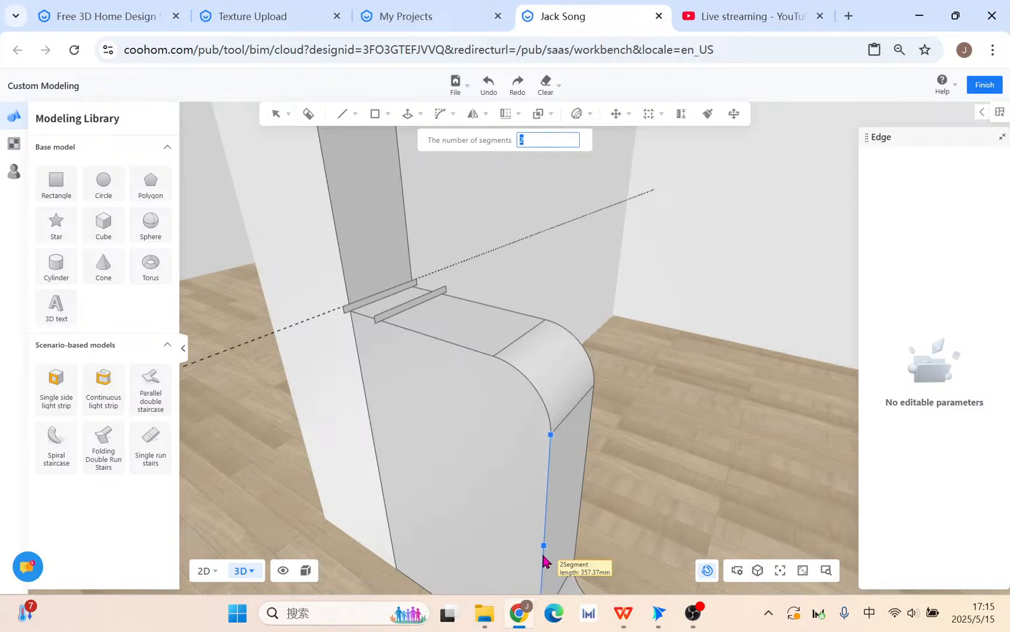
key(Return)
Step: Sweep the copied thin strip profile along the panel's top front edge, upper rounded corner and upper half of the vertical edge
click(552, 444)
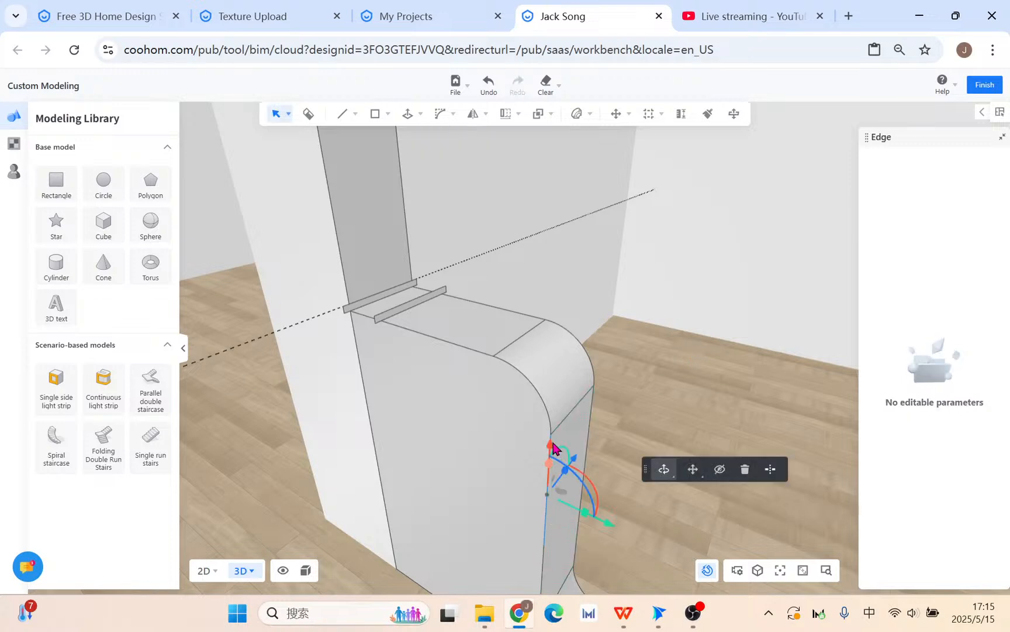
shift+click(542, 403)
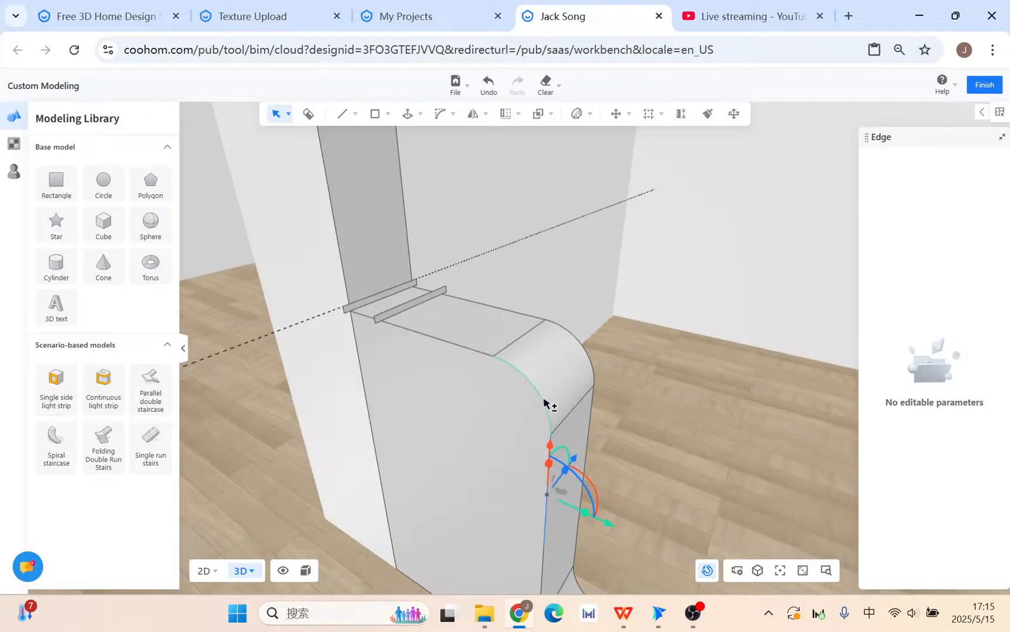
shift+click(484, 355)
mouse_move(444, 116)
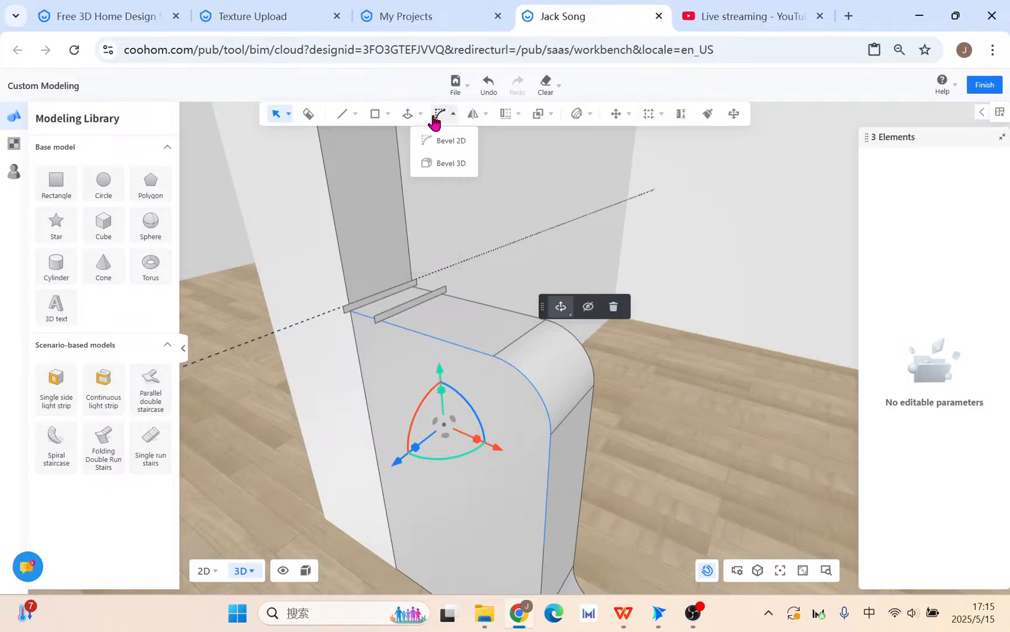
mouse_move(410, 121)
click(404, 163)
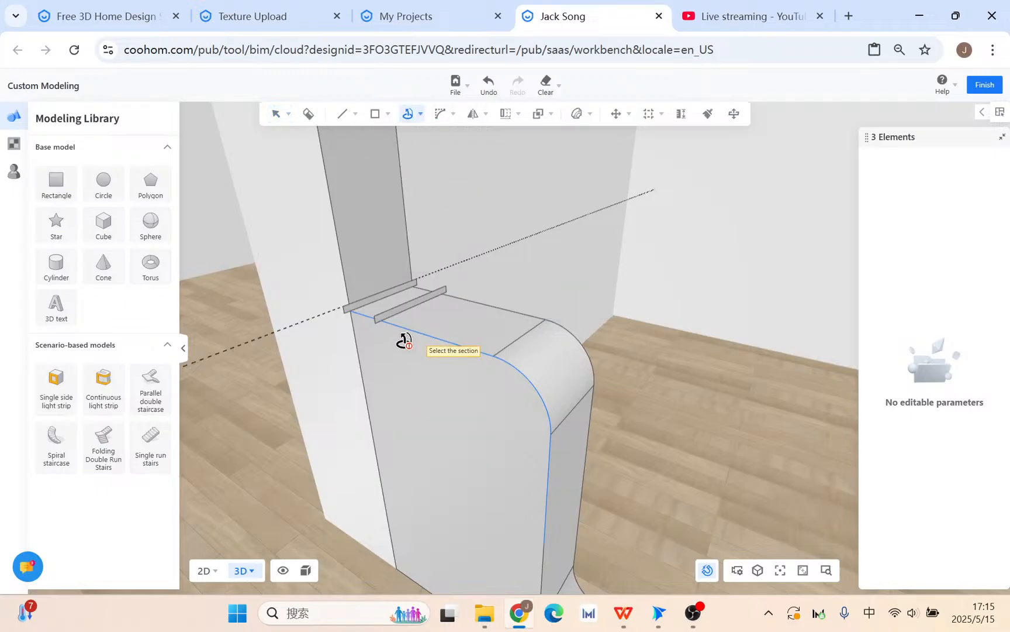
scroll(390, 318, up, 5)
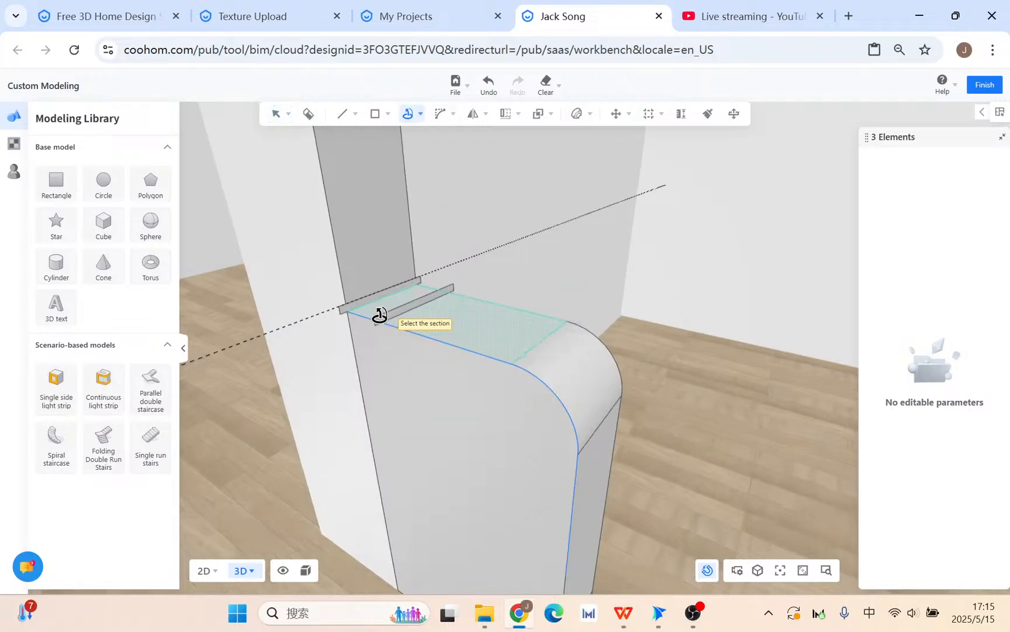
click(392, 331)
scroll(391, 331, down, 4)
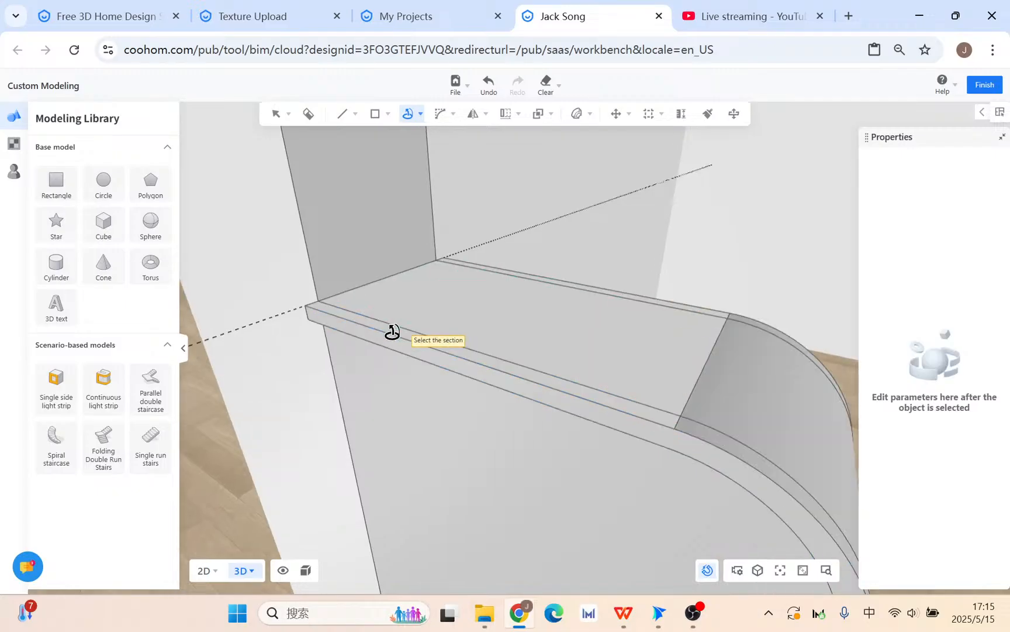
Step: Sweep the trim's lower end face down the remaining half of the panel's vertical front edge
middle_drag(678, 505, 626, 397)
middle_drag(555, 331, 606, 398)
click(486, 337)
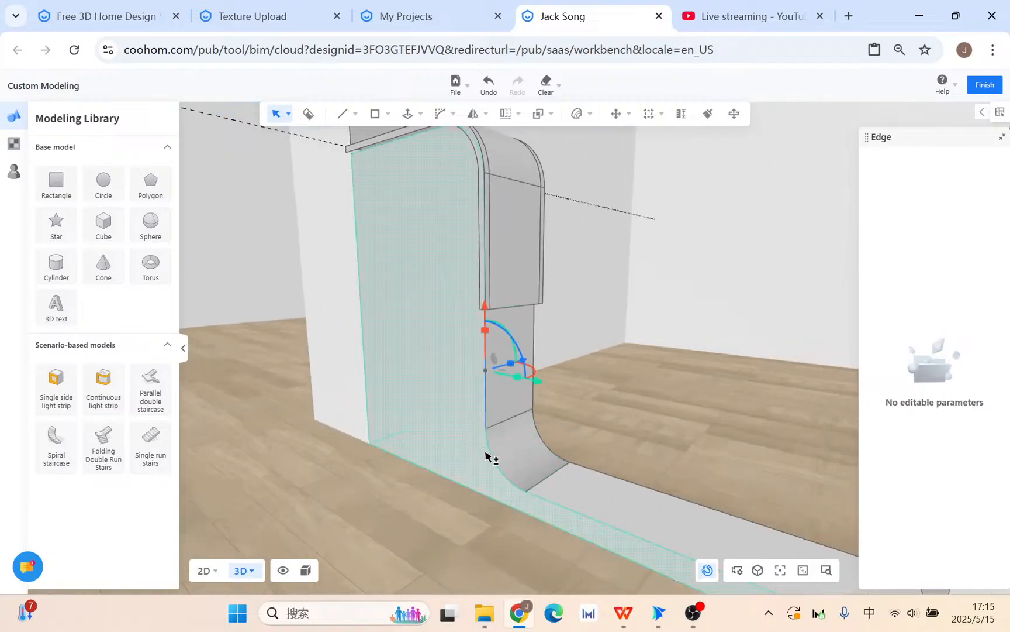
scroll(587, 409, up, 3)
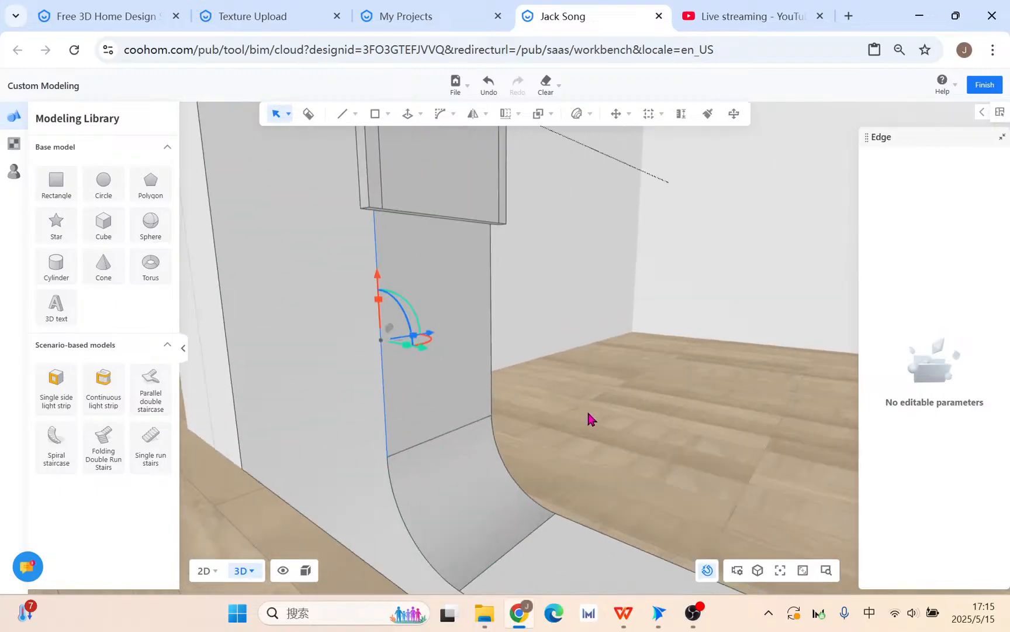
shift+click(390, 477)
middle_drag(540, 546, 561, 338)
click(418, 344)
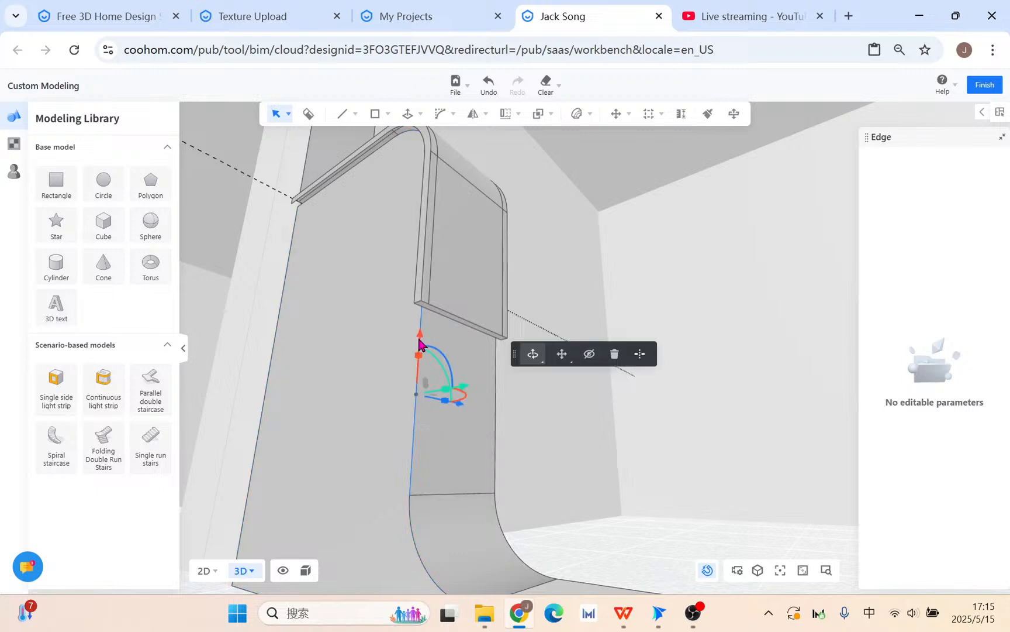
click(421, 114)
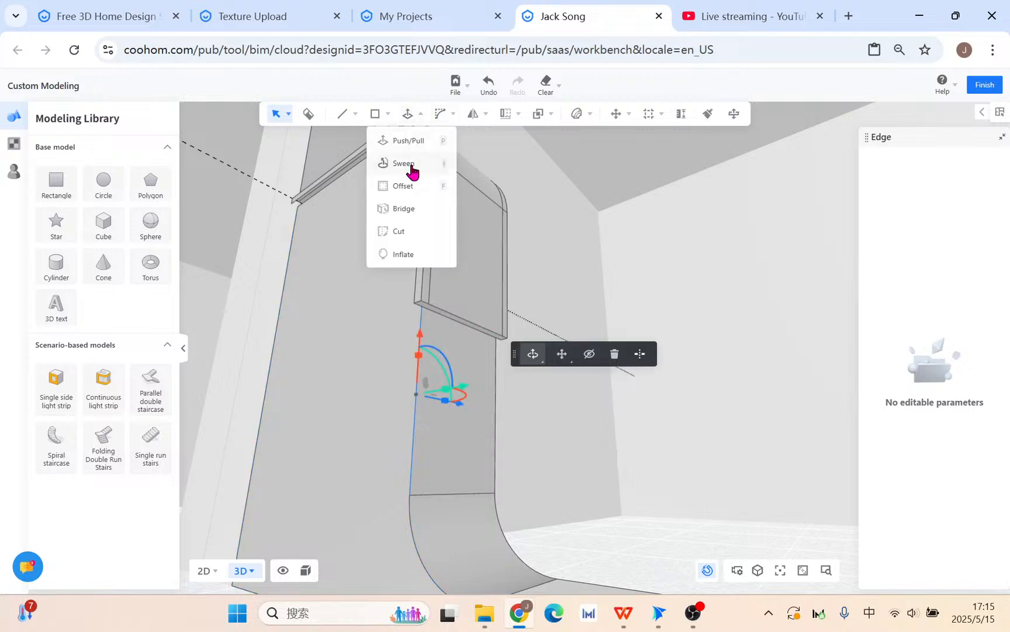
click(413, 167)
scroll(435, 316, up, 2)
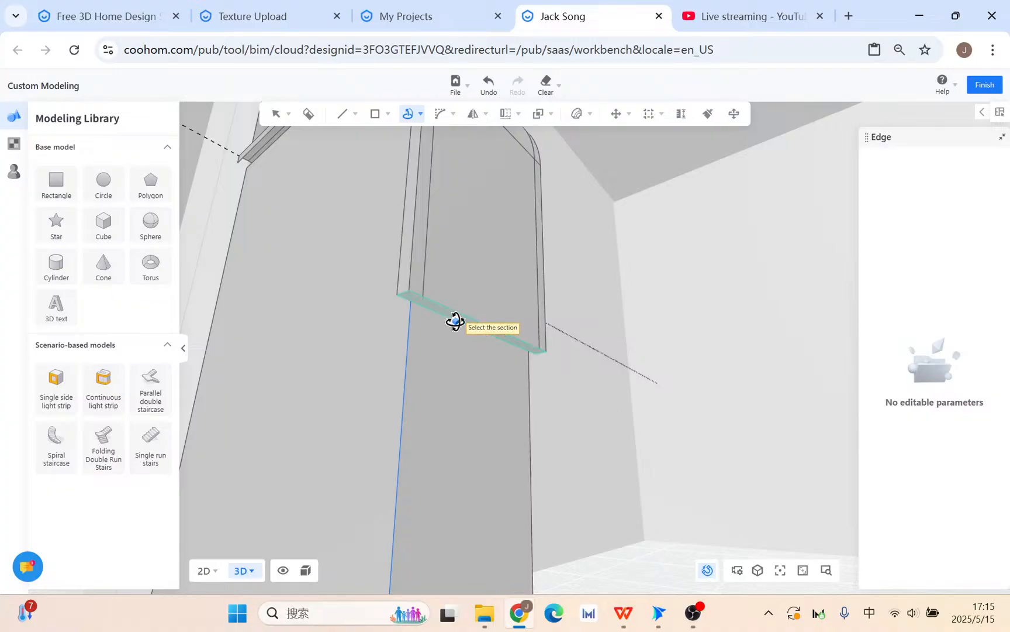
click(455, 321)
scroll(528, 424, down, 3)
right_drag(552, 413, 563, 507)
key(Escape)
Step: Sweep the trim's lower end face around the rounded corner edge between the panel and the threshold
click(434, 330)
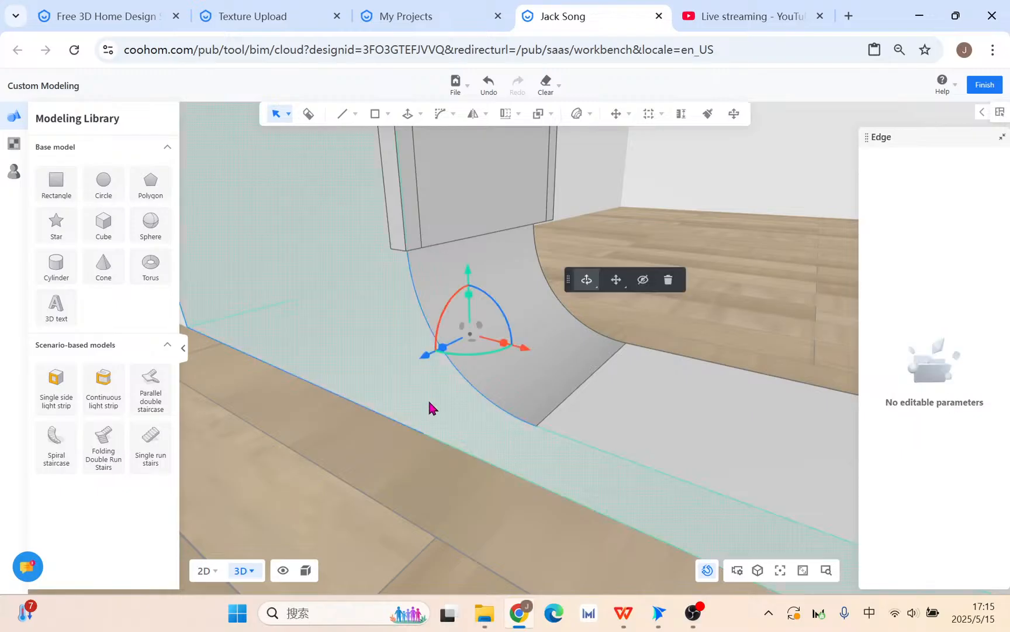
right_drag(431, 408, 447, 161)
mouse_move(408, 117)
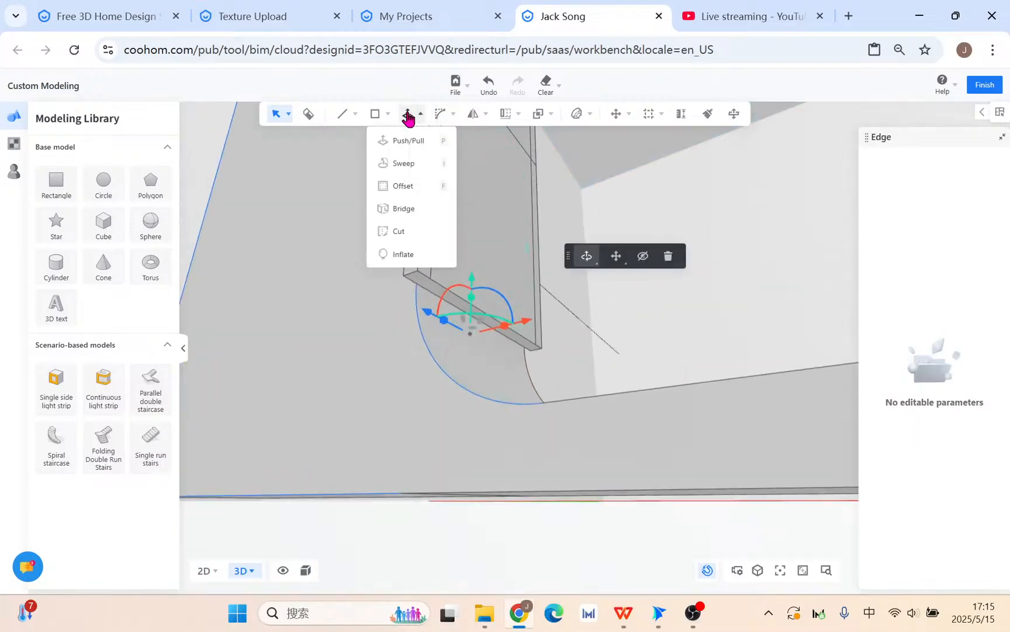
click(404, 164)
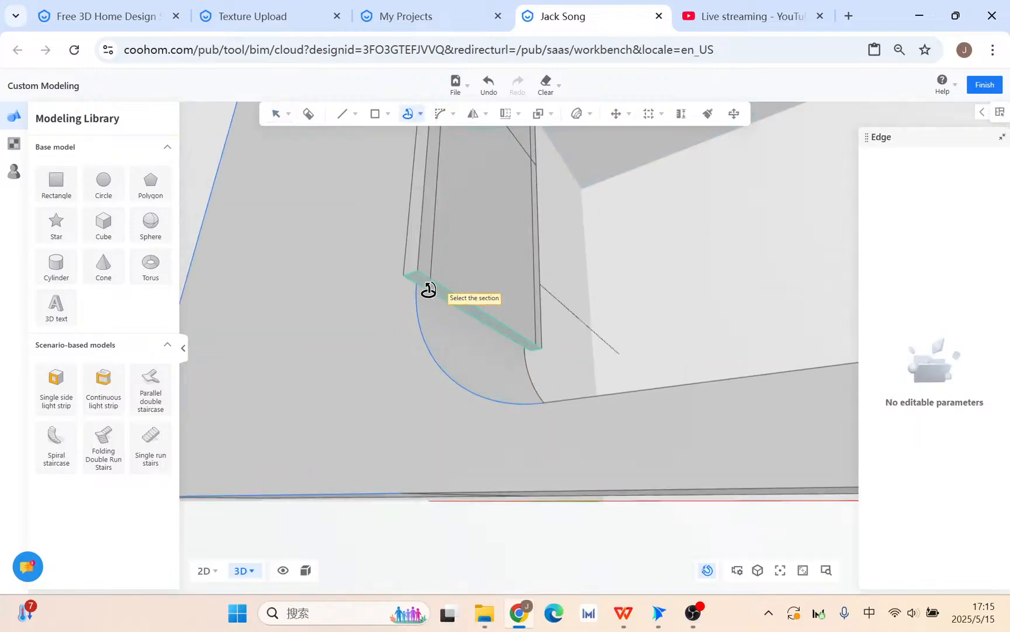
click(429, 286)
key(Escape)
Step: Sweep the trim's end face along the threshold's straight front edge to the opposite jamb
right_drag(614, 336, 655, 415)
click(548, 516)
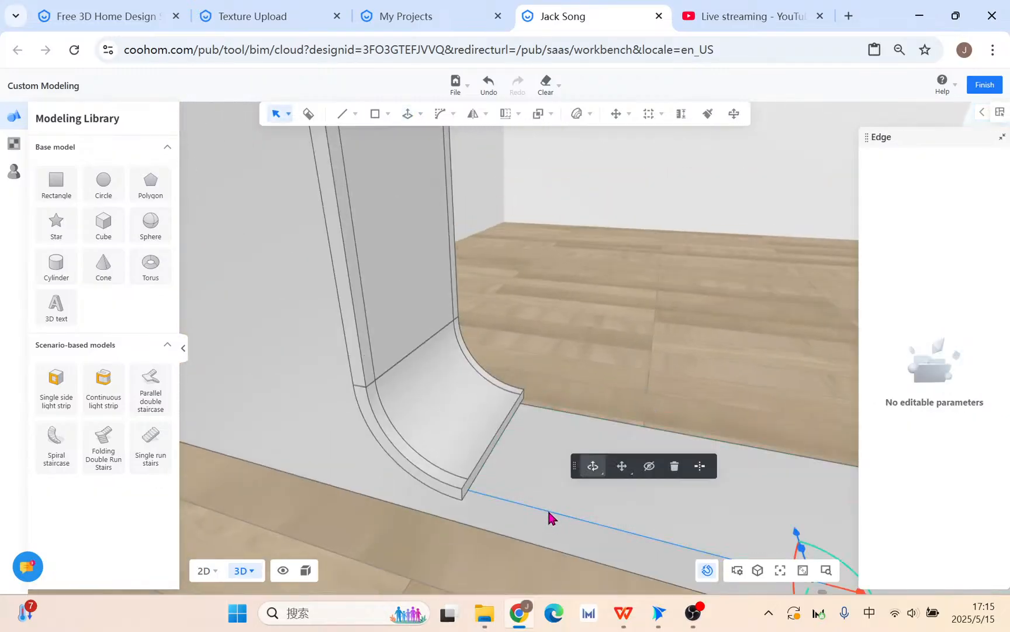
right_drag(548, 516, 435, 444)
mouse_move(431, 116)
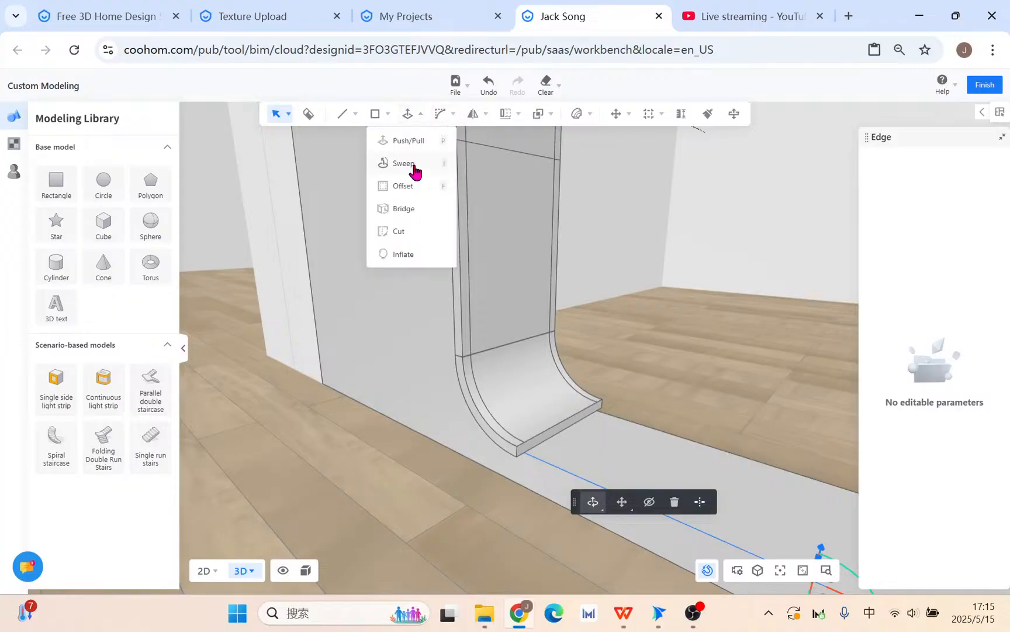
click(414, 168)
click(538, 450)
scroll(522, 455, down, 6)
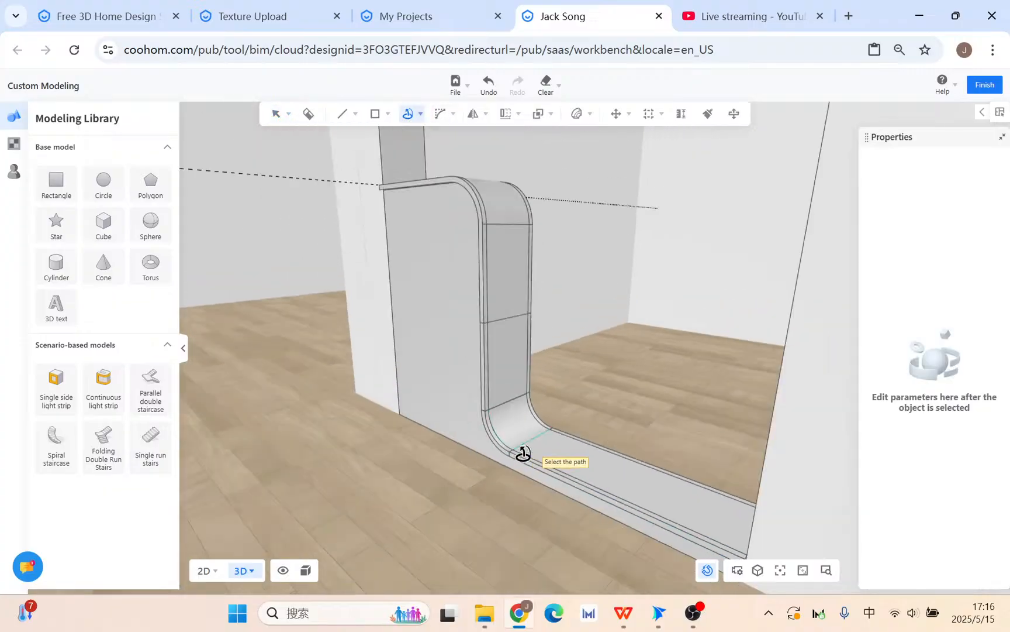
key(Escape)
Step: Select the trim's narrow underside lip faces along the panel's top edge and upper rounded corner
right_drag(373, 497, 670, 426)
scroll(655, 449, up, 5)
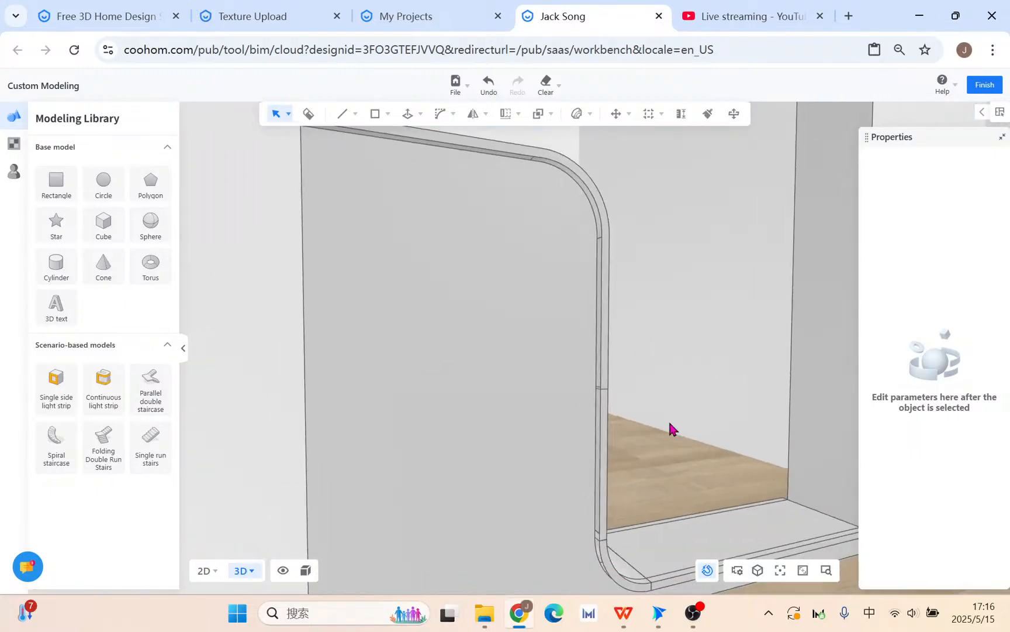
scroll(706, 310, down, 5)
right_drag(719, 333, 702, 240)
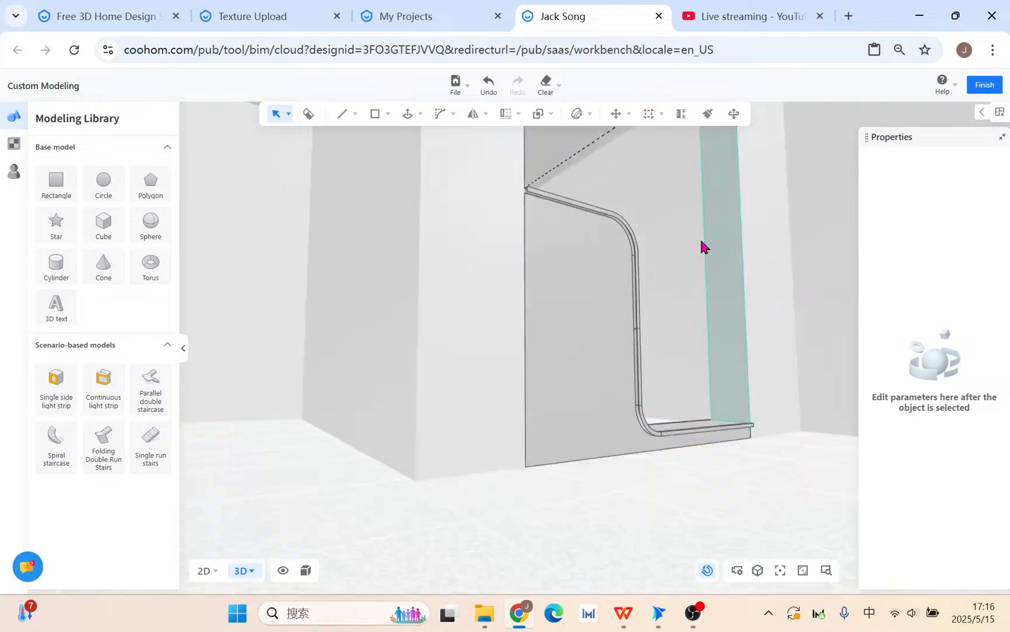
scroll(667, 237, up, 5)
scroll(512, 222, up, 5)
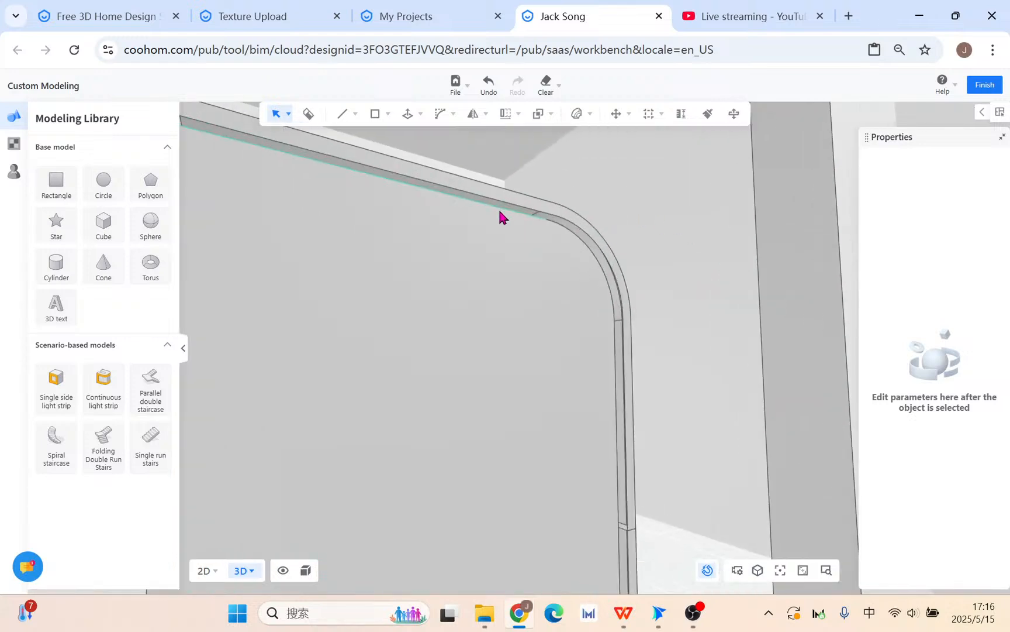
click(508, 212)
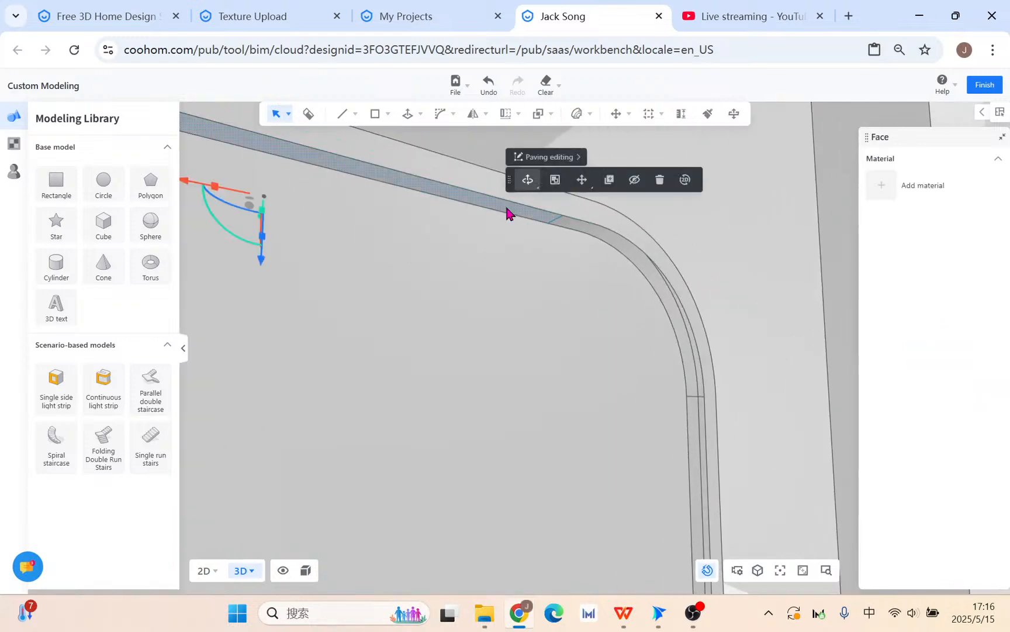
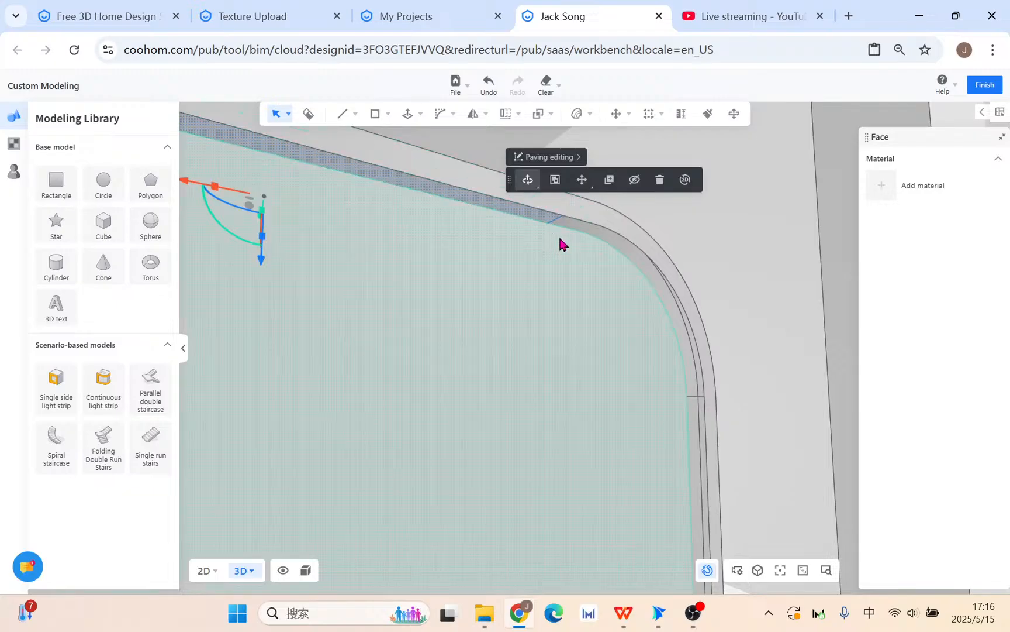
shift+click(582, 228)
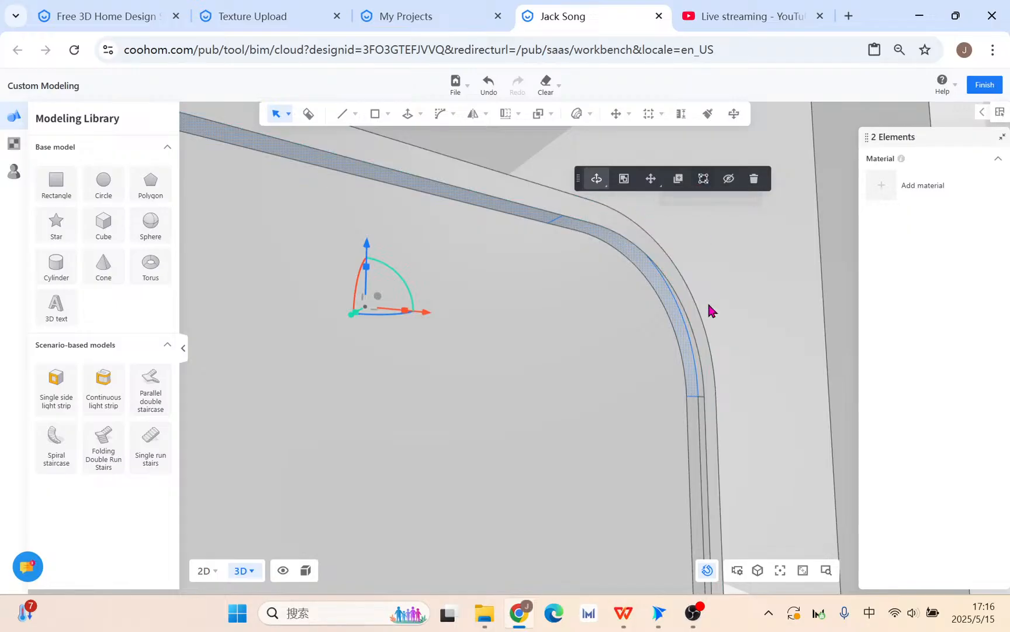
middle_drag(761, 438, 697, 438)
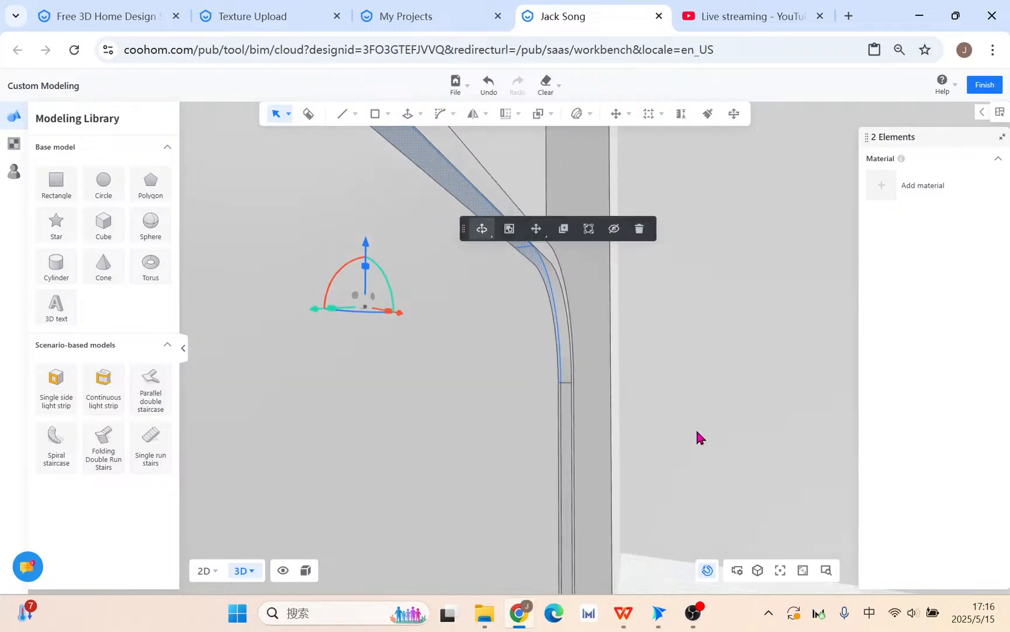
click(568, 375)
middle_drag(571, 399, 328, 277)
middle_drag(523, 462, 598, 492)
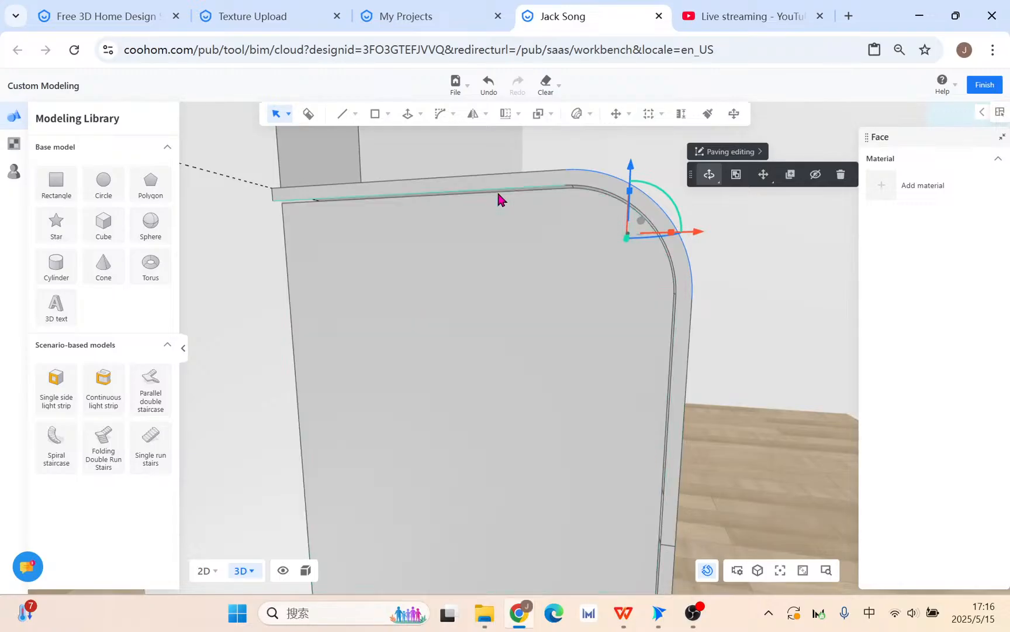
Step: Undo the trim sweeps and delete the original thin strip face where the panel's top meets the jamb
key(ctrl+z)
key(ctrl+z)
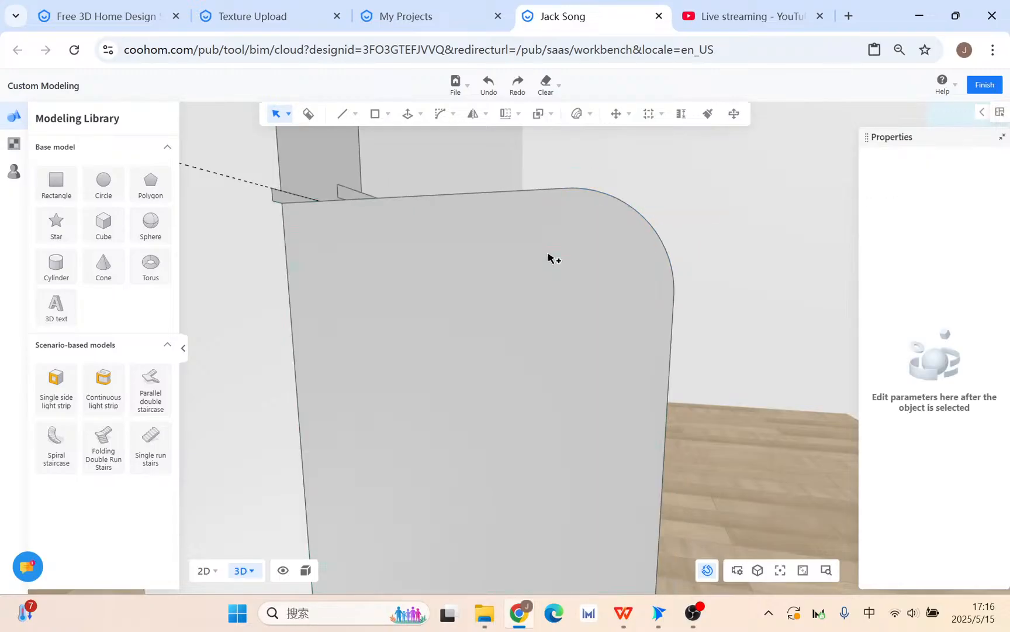
middle_drag(548, 289, 469, 339)
click(232, 291)
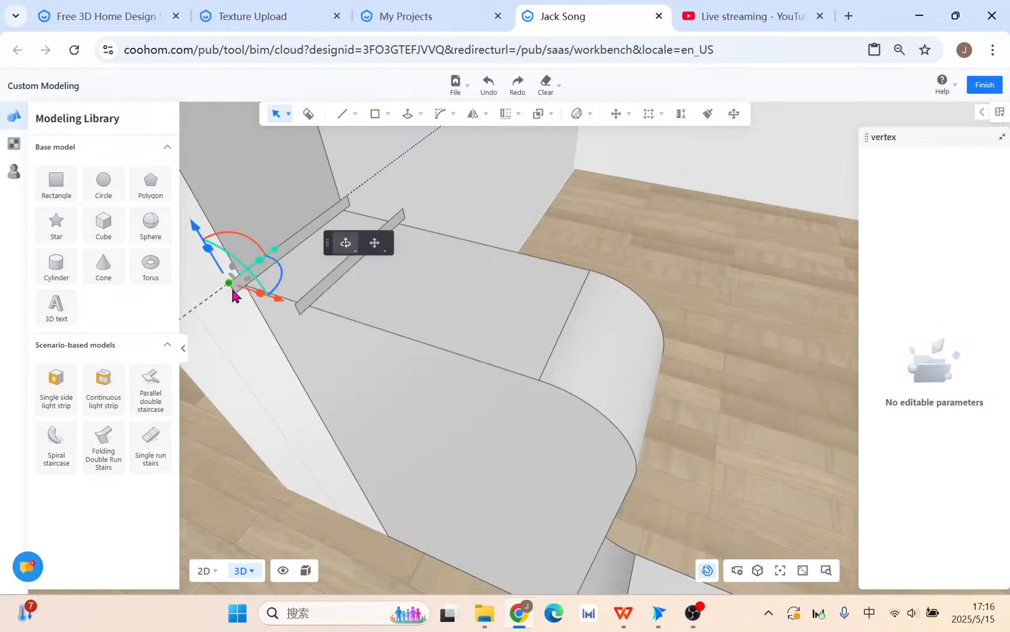
scroll(301, 308, up, 5)
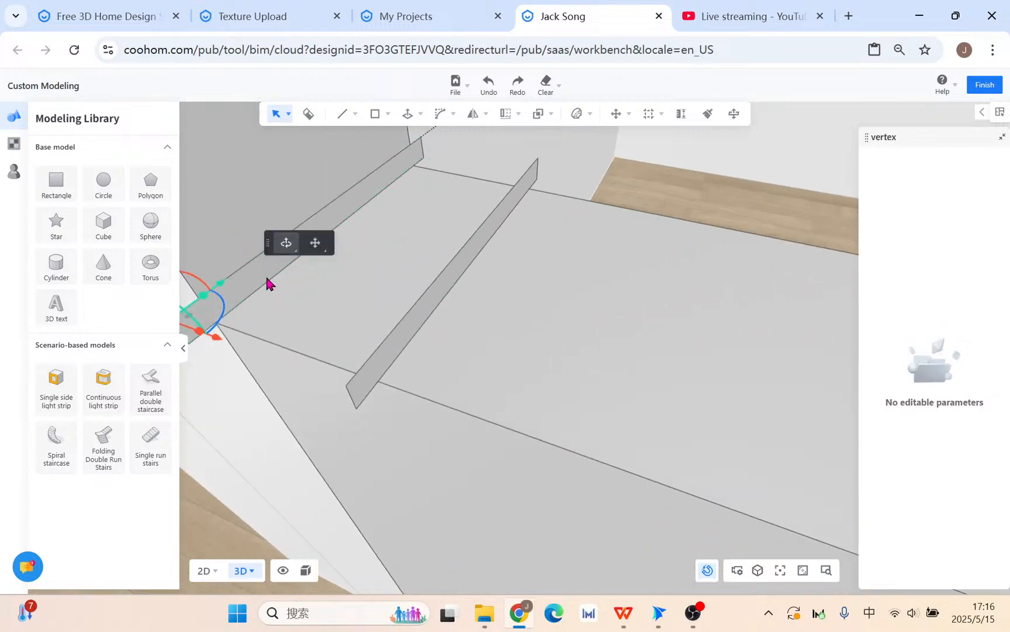
middle_drag(261, 287, 239, 299)
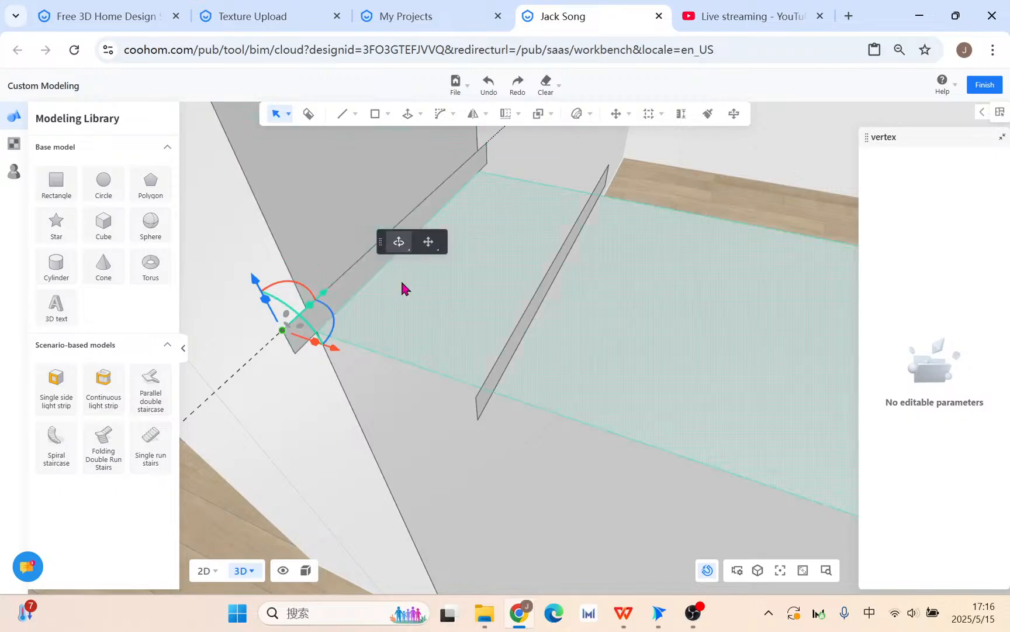
click(344, 299)
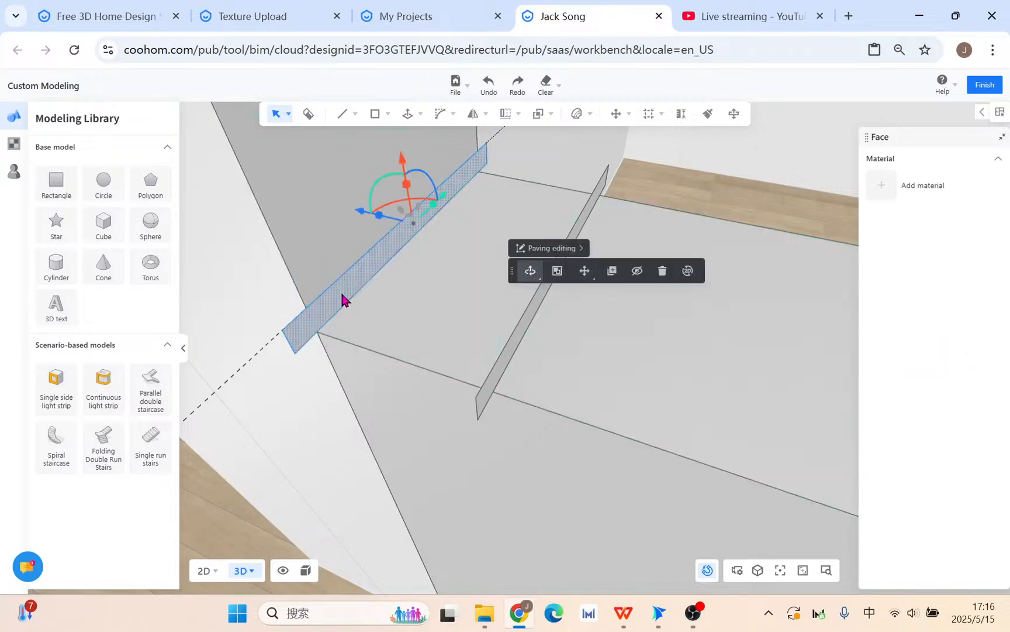
key(Delete)
Step: Fill the gap in the jamb face with a rectangle and delete the dividing edge above it
click(389, 115)
click(374, 115)
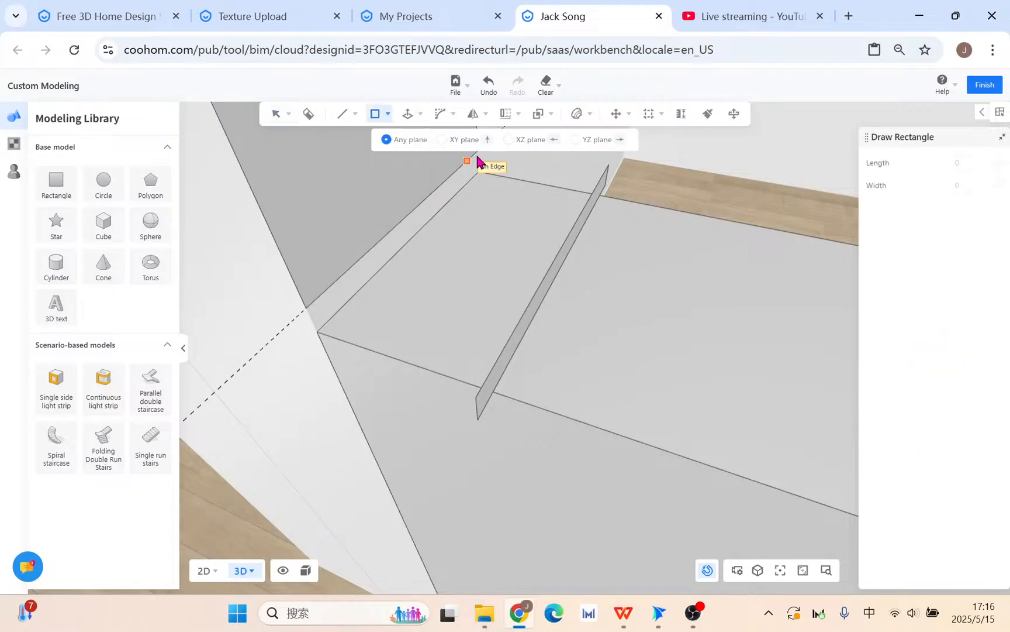
click(305, 308)
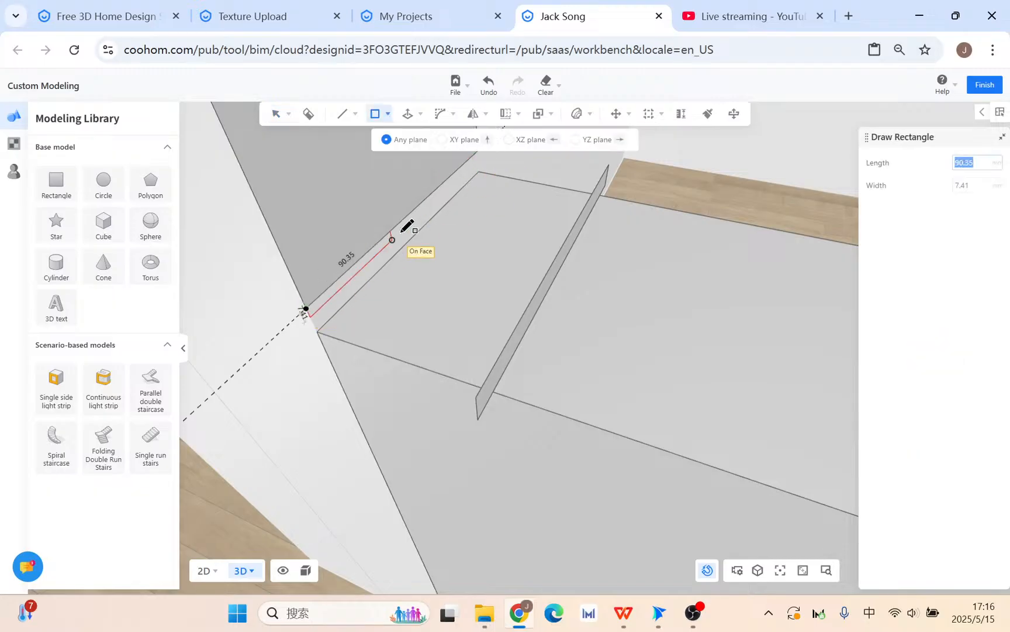
click(478, 170)
key(Escape)
click(408, 221)
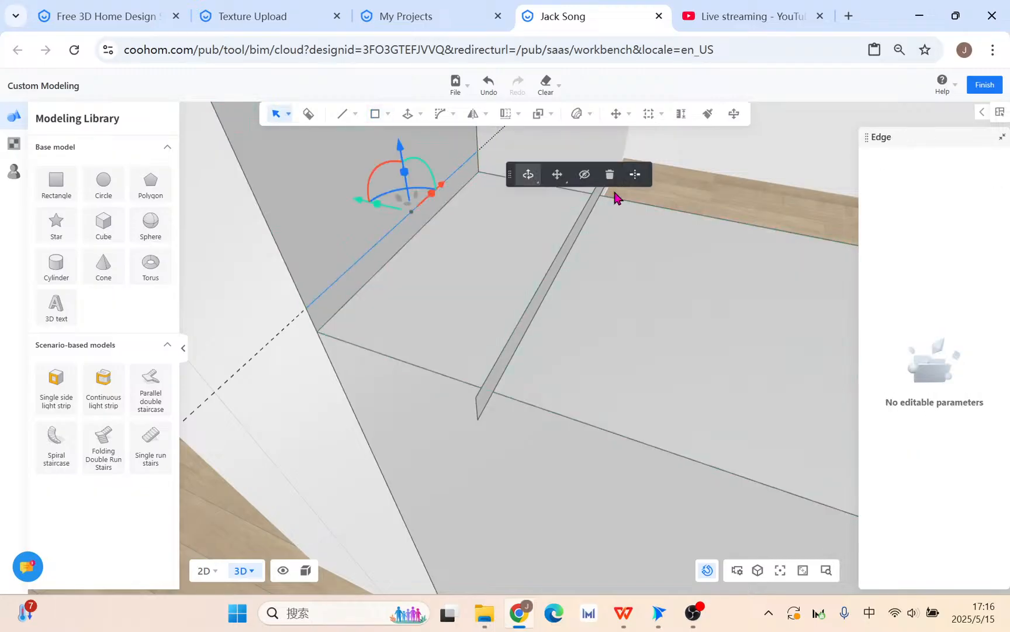
click(609, 174)
Step: Try sweeping the remaining thin strip along the panel's top front edge, and undo the sweep
middle_drag(605, 363, 514, 388)
click(498, 387)
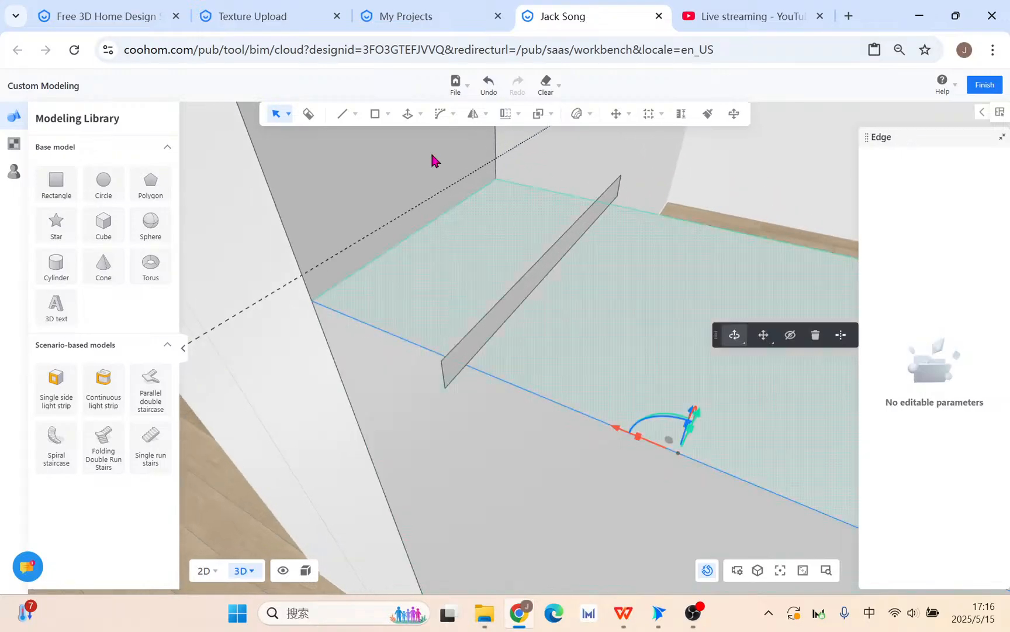
click(420, 113)
click(404, 161)
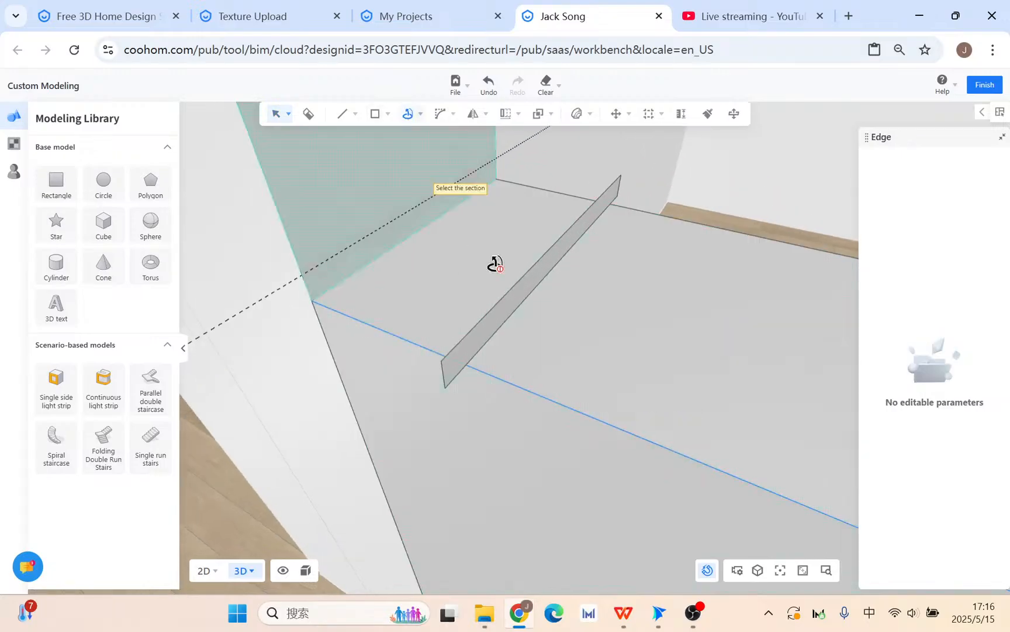
click(484, 334)
middle_drag(484, 334, 433, 497)
key(ctrl+z)
Step: Copy the thin strip to the point where the panel's upper rounded corner begins, and delete the original strip
shift+middle_drag(432, 497, 405, 411)
click(303, 393)
middle_drag(303, 392, 566, 388)
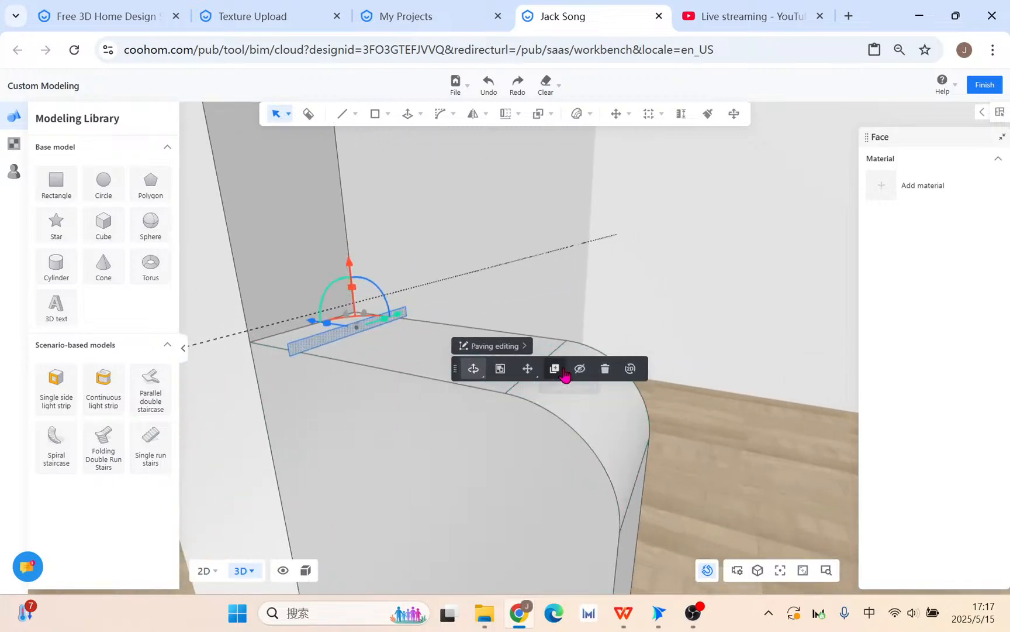
click(563, 372)
click(300, 352)
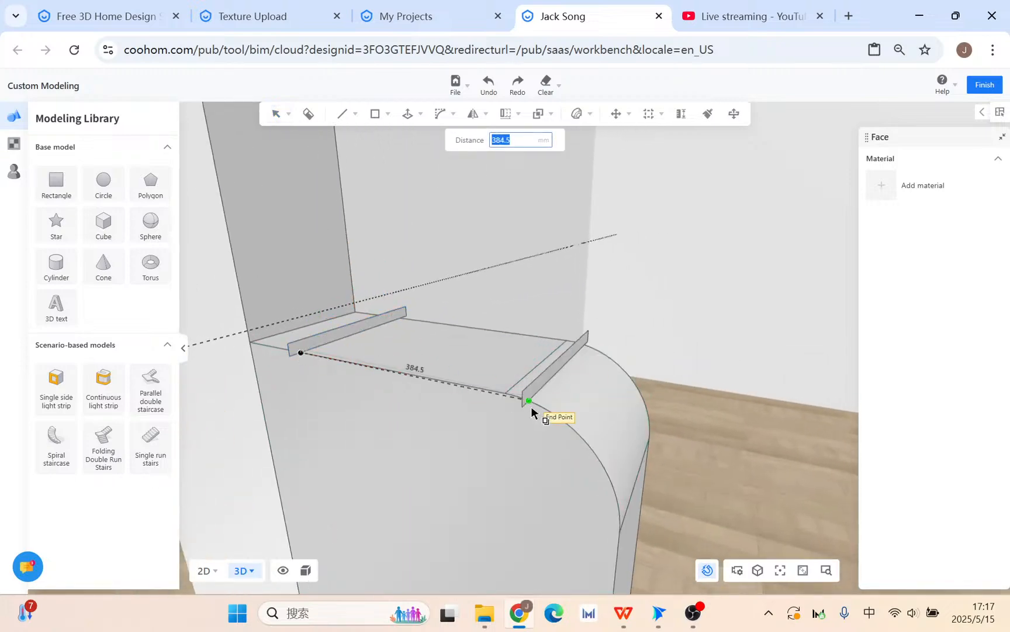
click(500, 394)
click(331, 336)
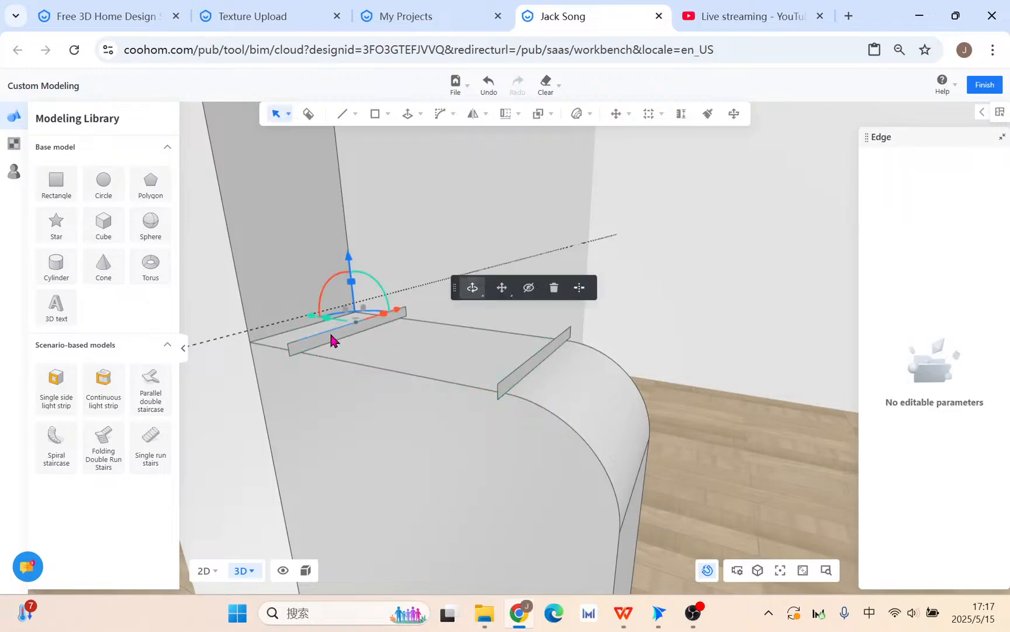
key(Delete)
Step: Try sweeping the copied strip along the panel's straight top front edge, inspect the shape and undo the sweep
middle_drag(329, 342, 590, 399)
click(590, 399)
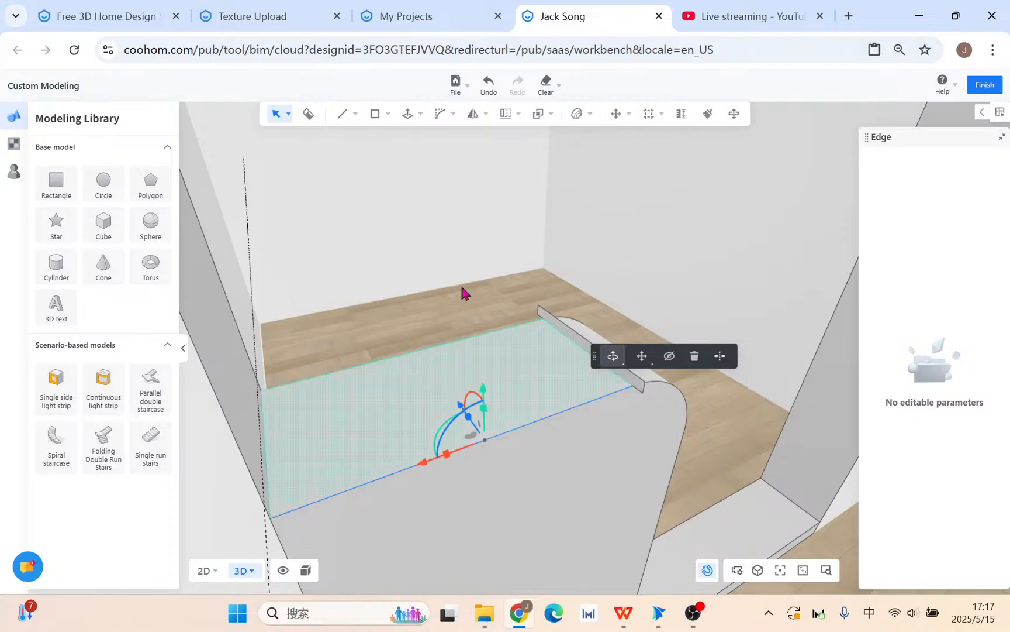
mouse_move(412, 117)
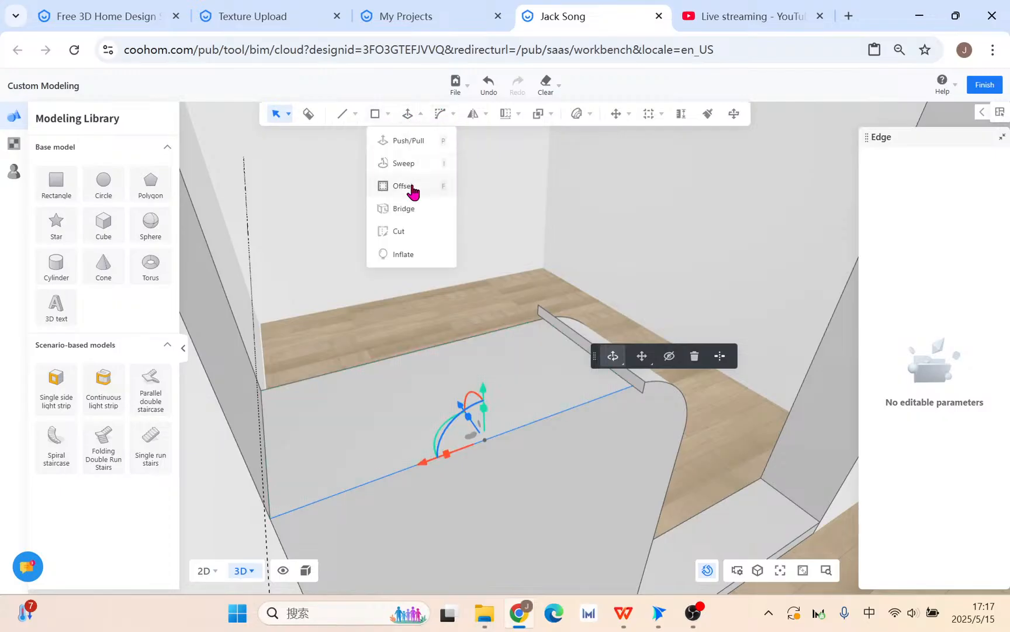
click(404, 165)
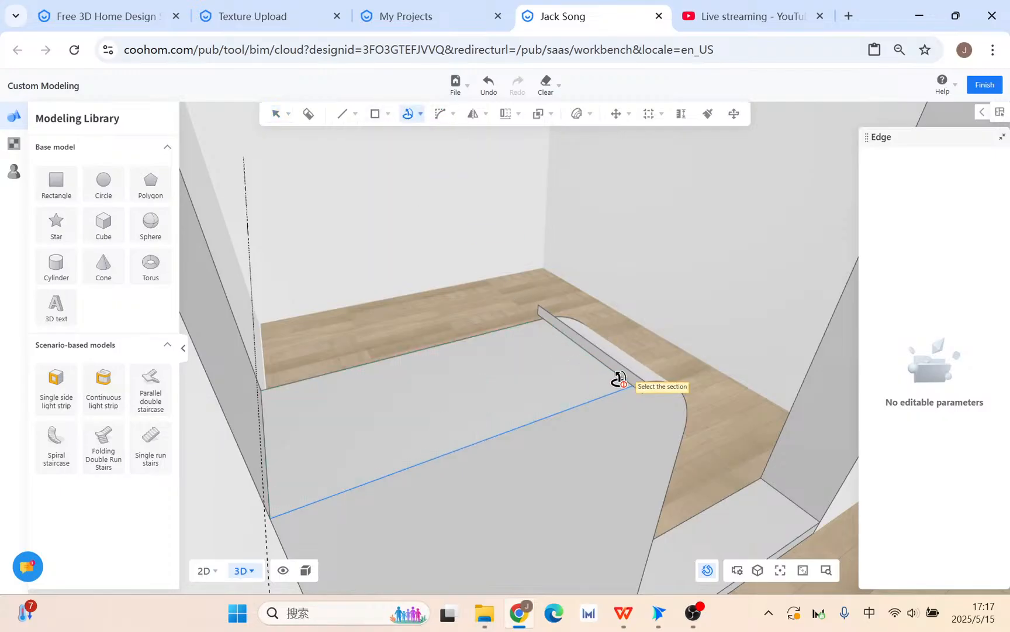
click(631, 381)
key(Escape)
middle_drag(681, 456, 729, 433)
scroll(729, 433, up, 3)
middle_drag(691, 435, 373, 472)
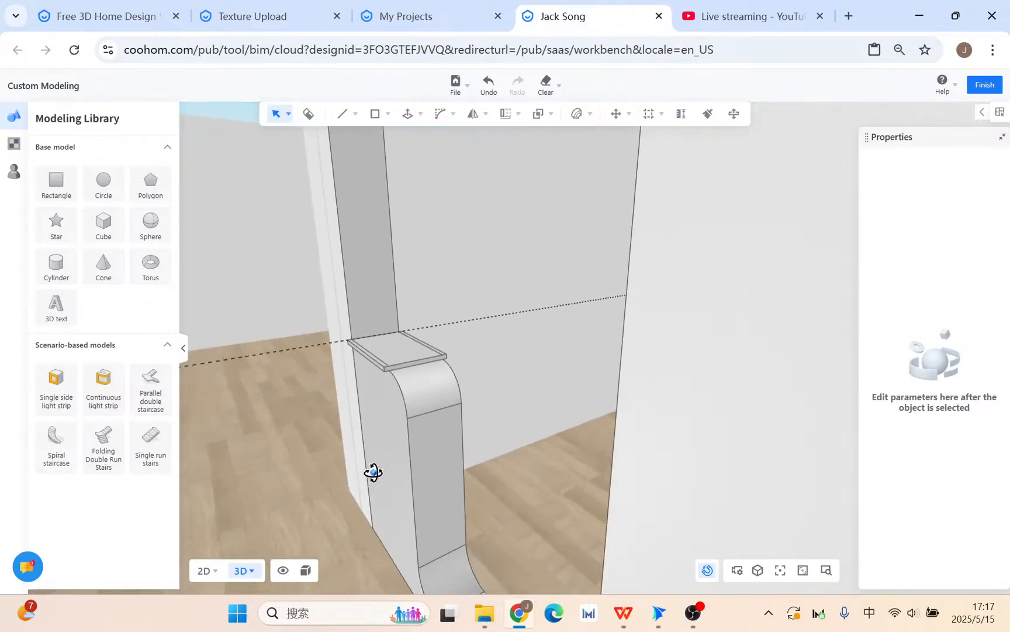
scroll(373, 472, up, 4)
scroll(367, 469, down, 2)
middle_drag(503, 488, 550, 449)
key(ctrl+z)
Step: Sweep the strip profile at the rounded corner along the panel's straight top front edge to the jamb
scroll(453, 319, up, 4)
middle_drag(451, 326, 431, 370)
click(434, 371)
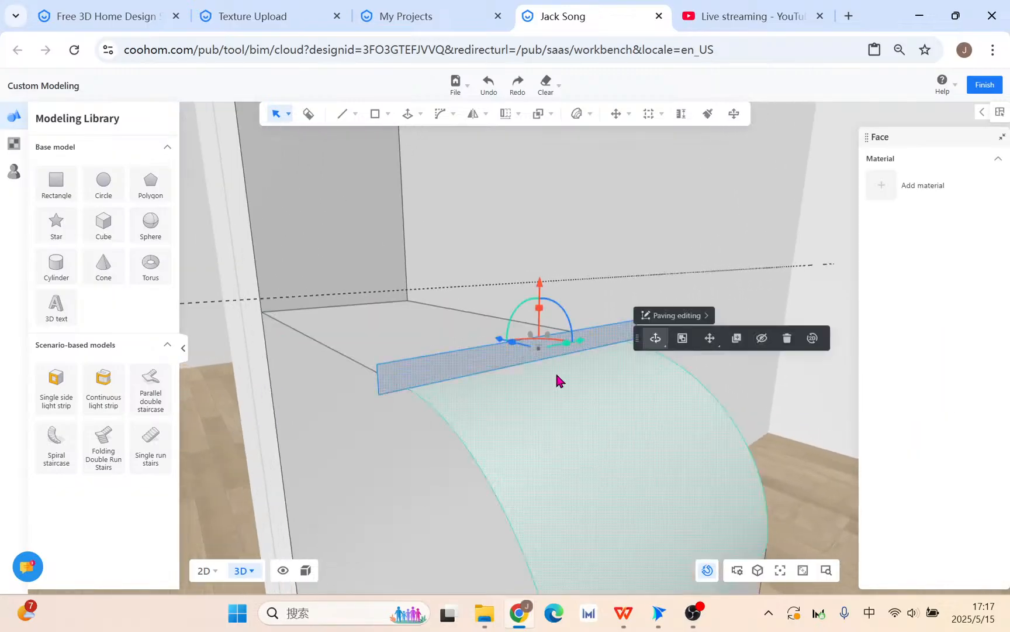
drag(546, 281, 544, 282)
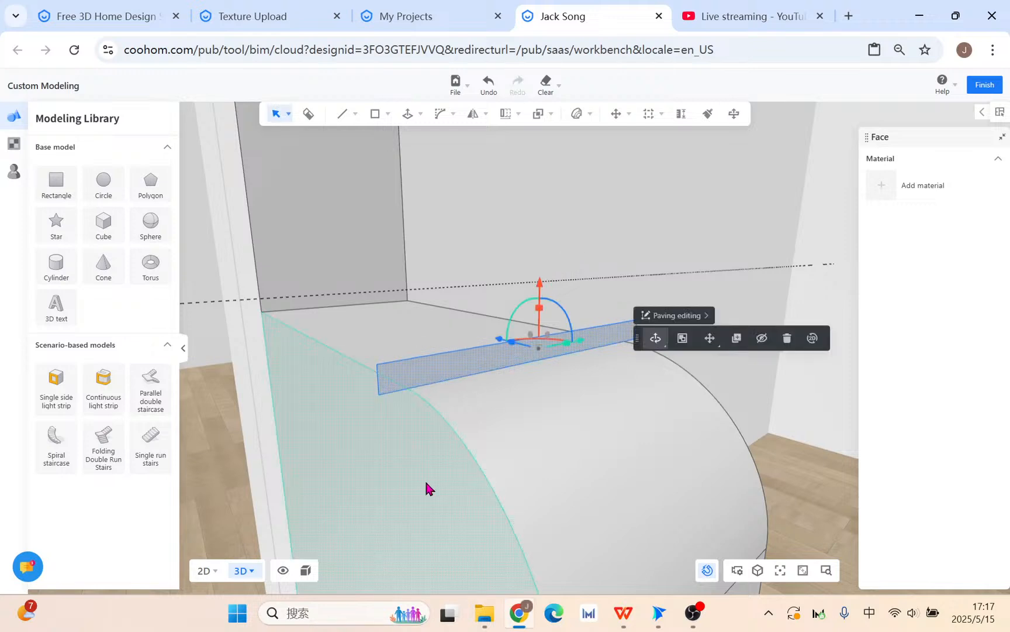
click(353, 364)
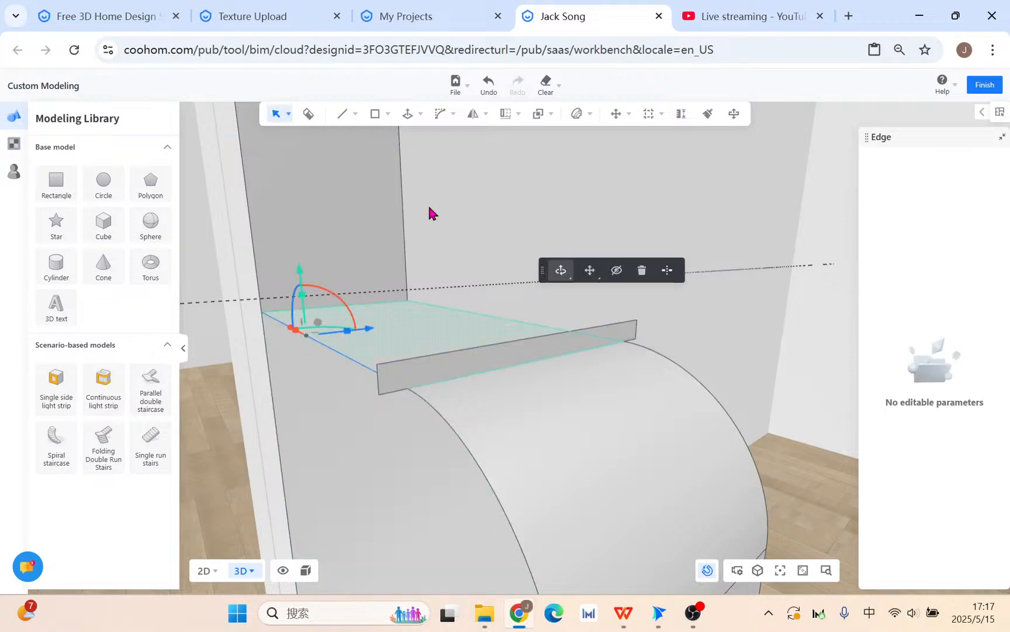
mouse_move(408, 117)
click(426, 164)
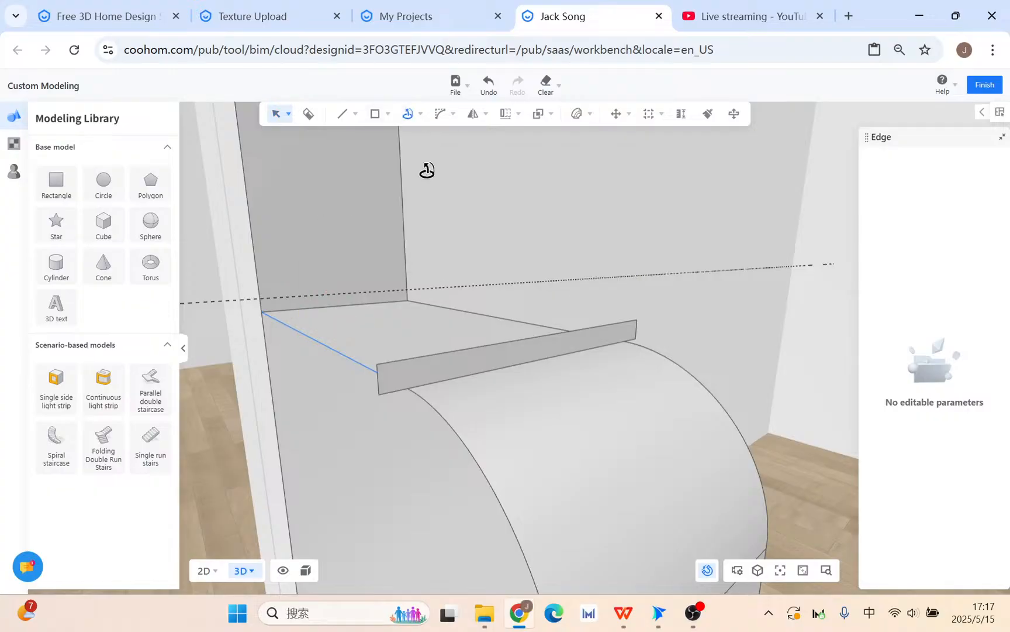
click(438, 374)
Step: Apply the uploaded "warm light" material to the underside face of the swept top trim
drag(473, 458, 474, 296)
drag(456, 193, 399, 327)
click(298, 228)
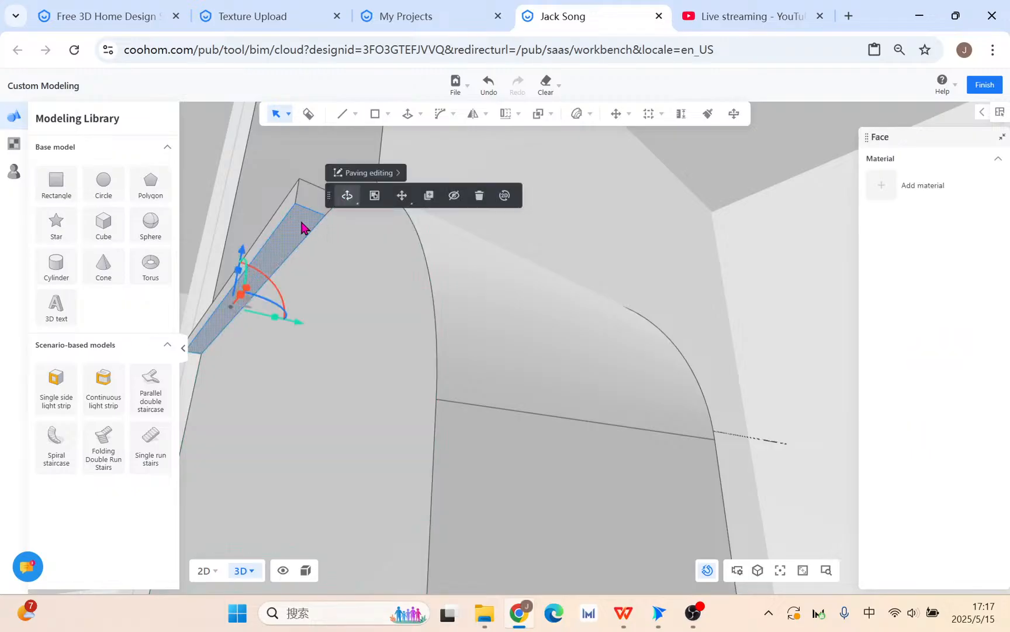
click(21, 170)
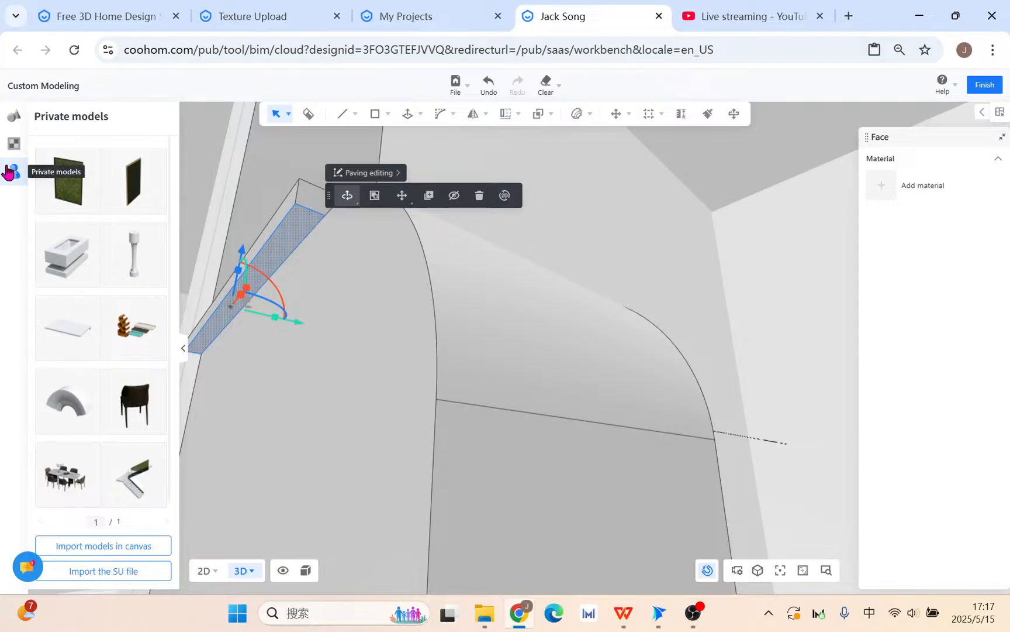
click(11, 144)
click(153, 114)
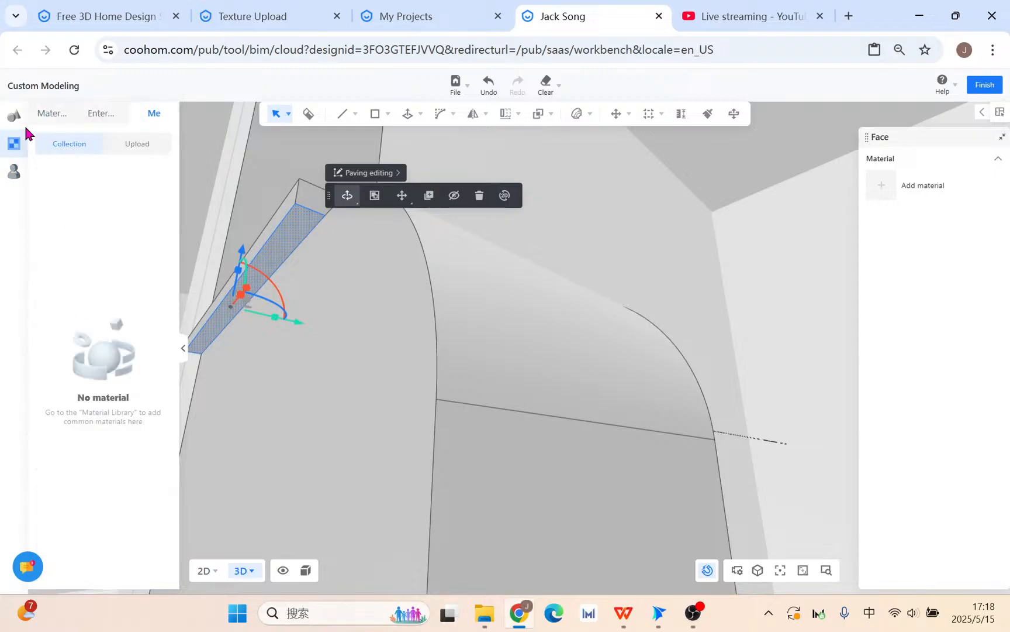
click(120, 146)
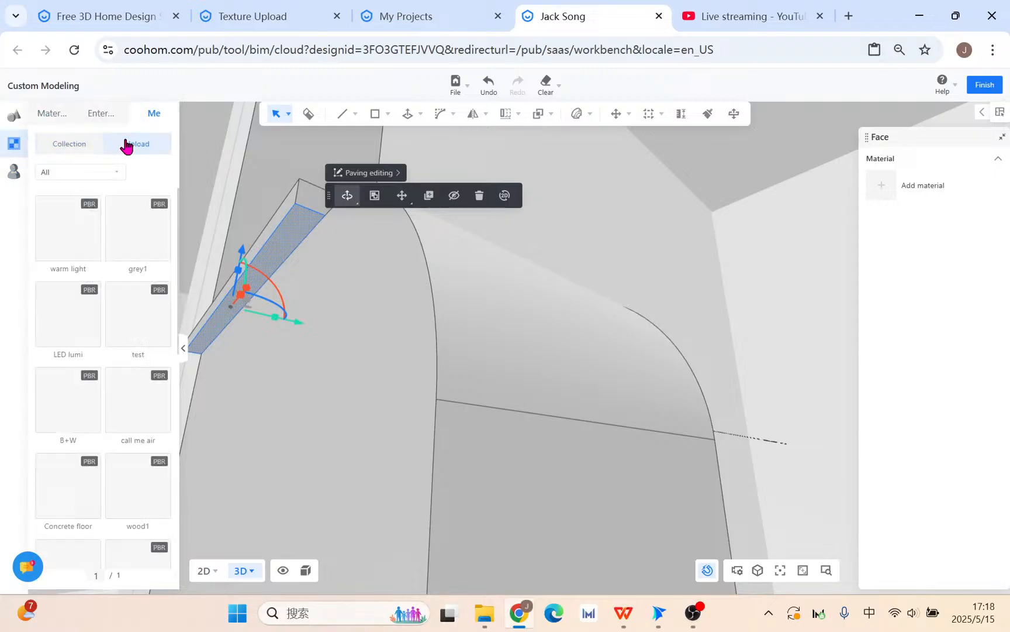
click(68, 219)
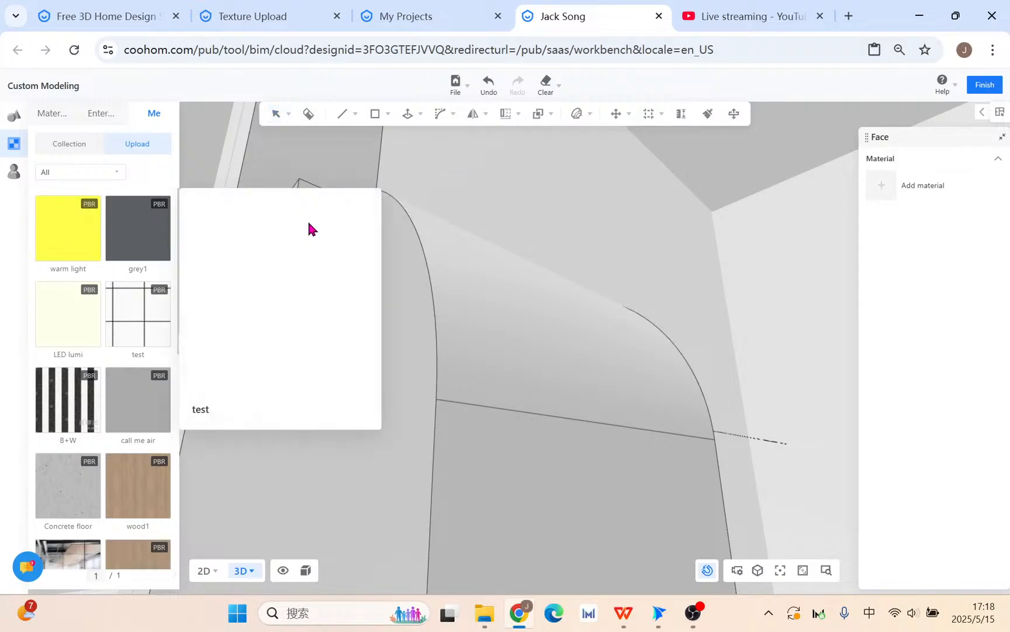
click(300, 230)
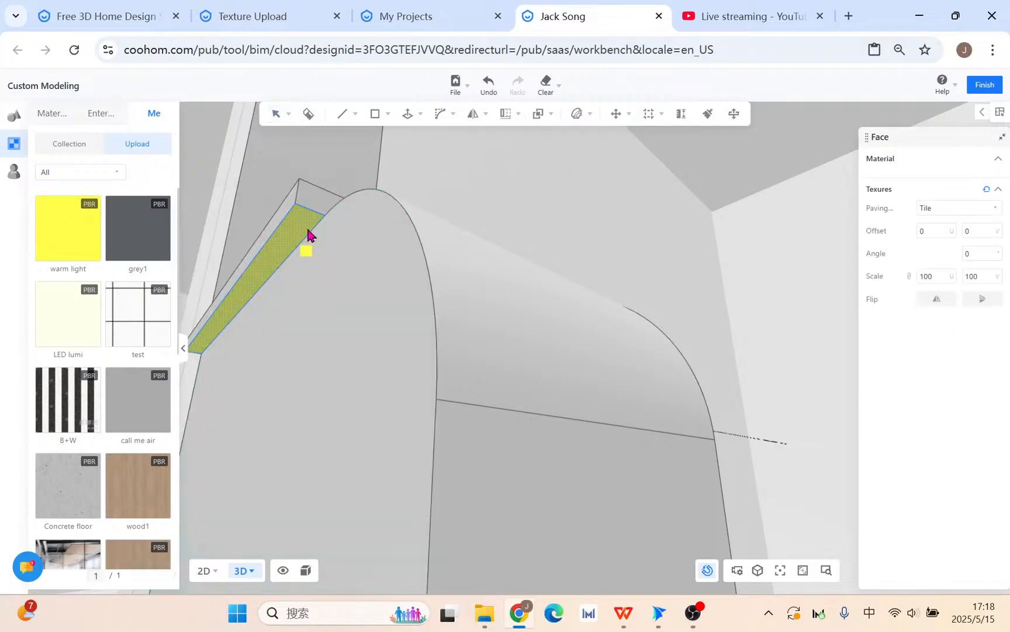
Step: Select the opening's five inner faces, covering both jambs, the rounded upper corners and the top, and combine them into one continuous paving surface
key(Escape)
scroll(325, 284, down, 4)
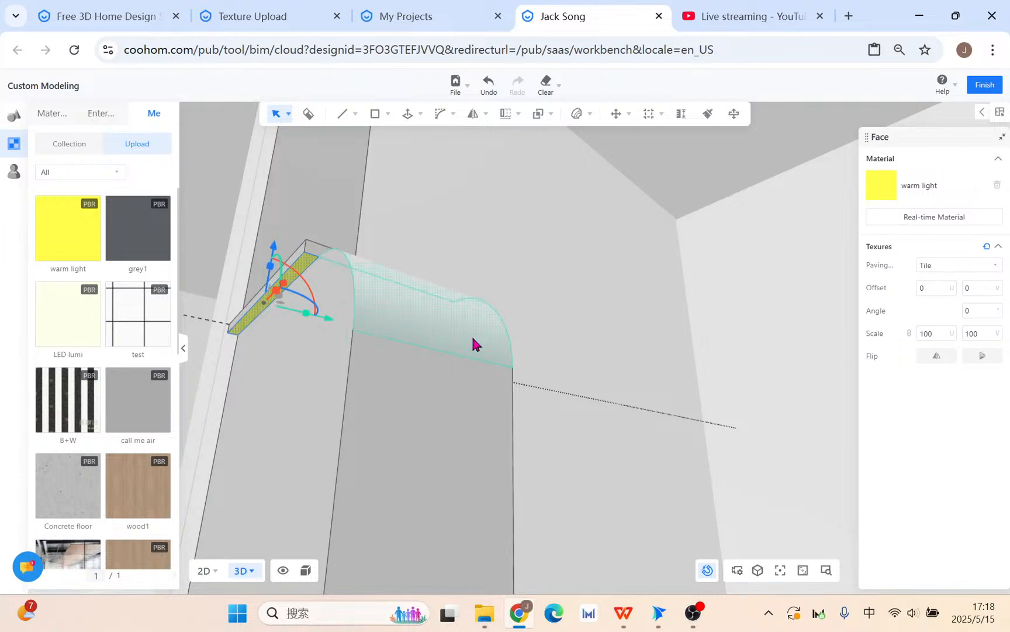
middle_drag(476, 342, 389, 338)
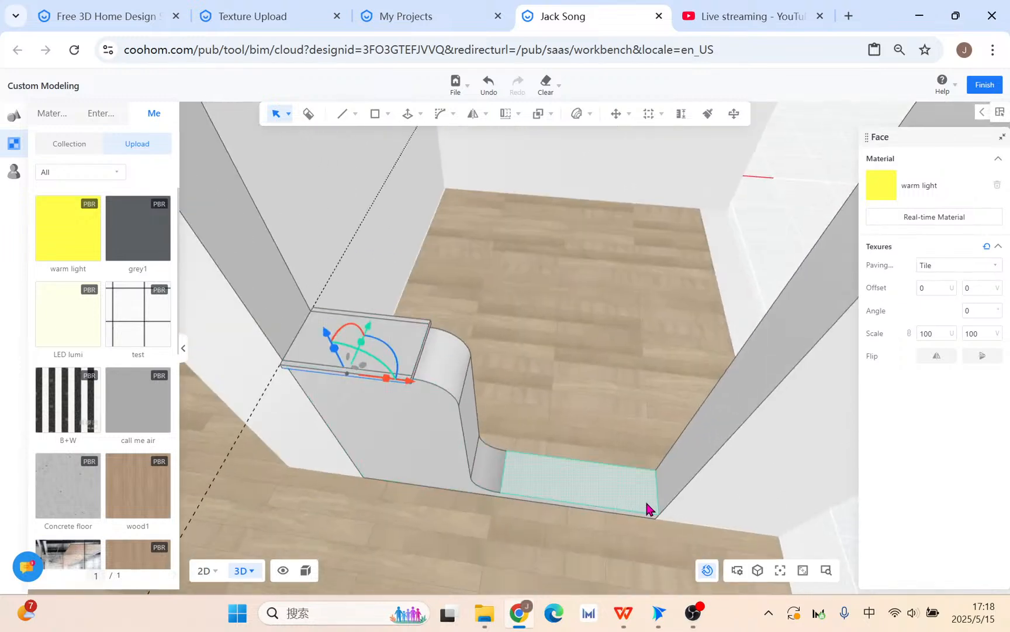
middle_drag(540, 478, 400, 251)
click(399, 251)
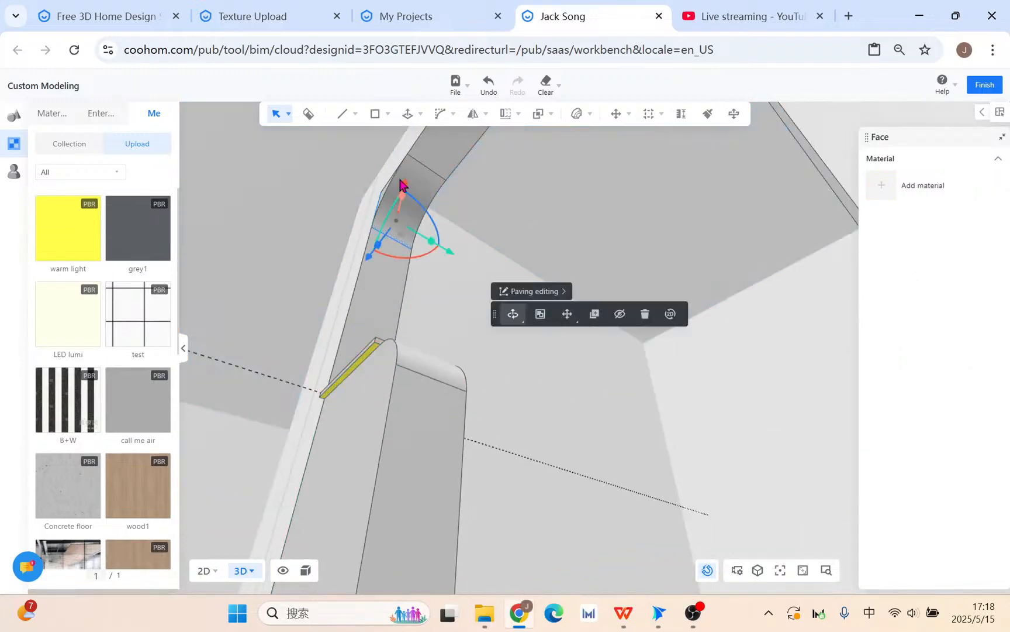
double_click(374, 265)
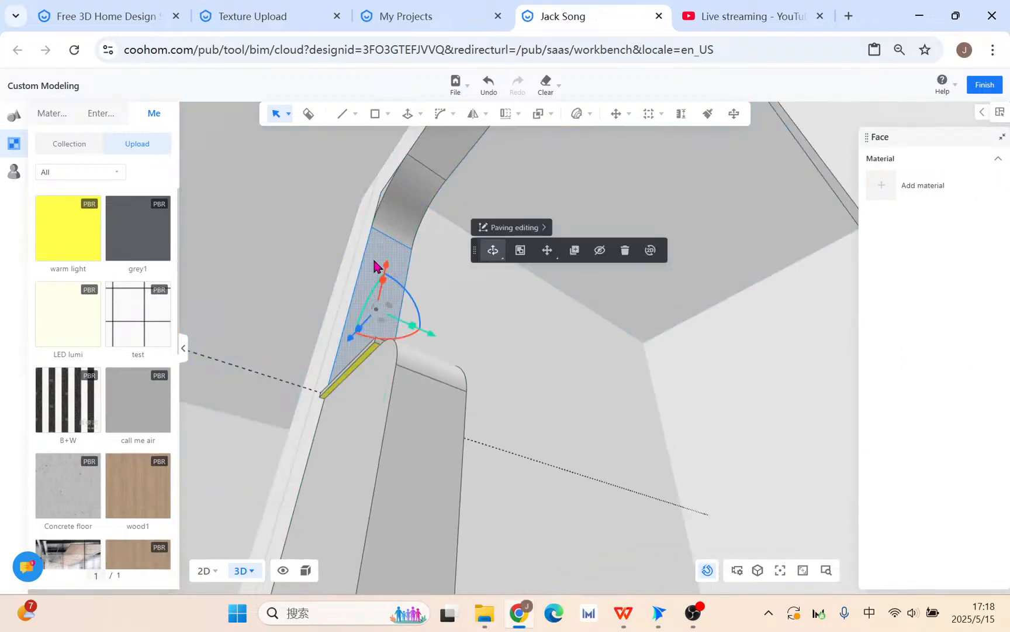
click(454, 283)
click(370, 288)
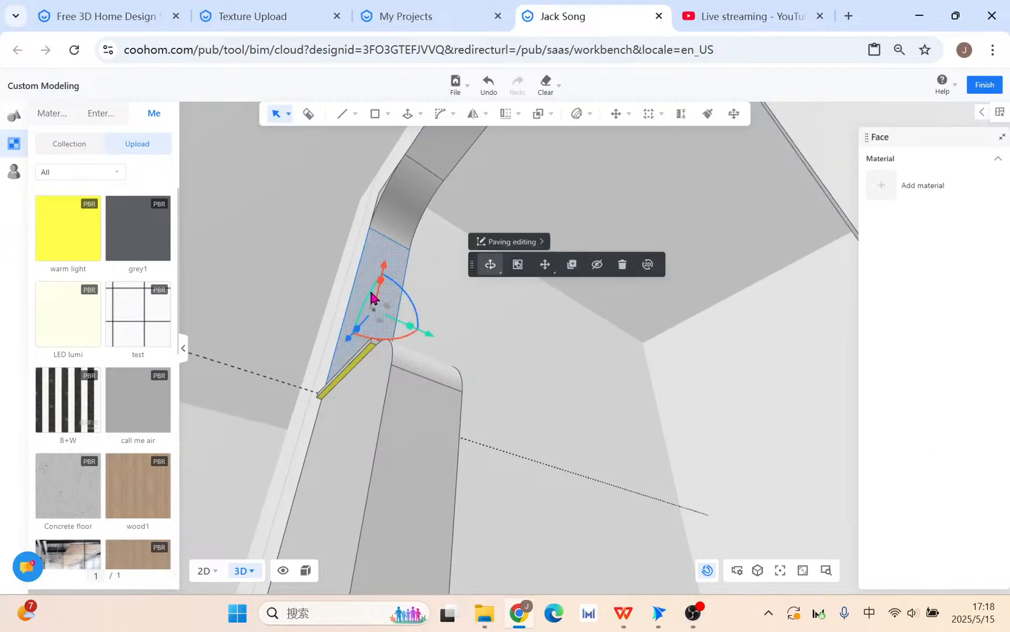
shift+click(417, 211)
shift+click(440, 161)
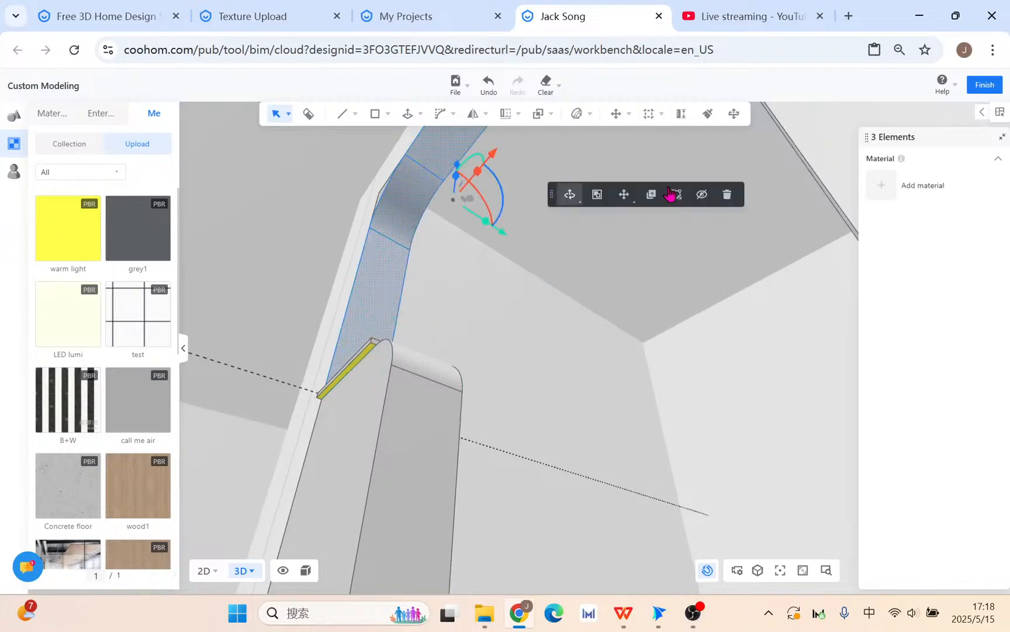
middle_drag(546, 366, 773, 361)
shift+click(624, 206)
shift+click(645, 244)
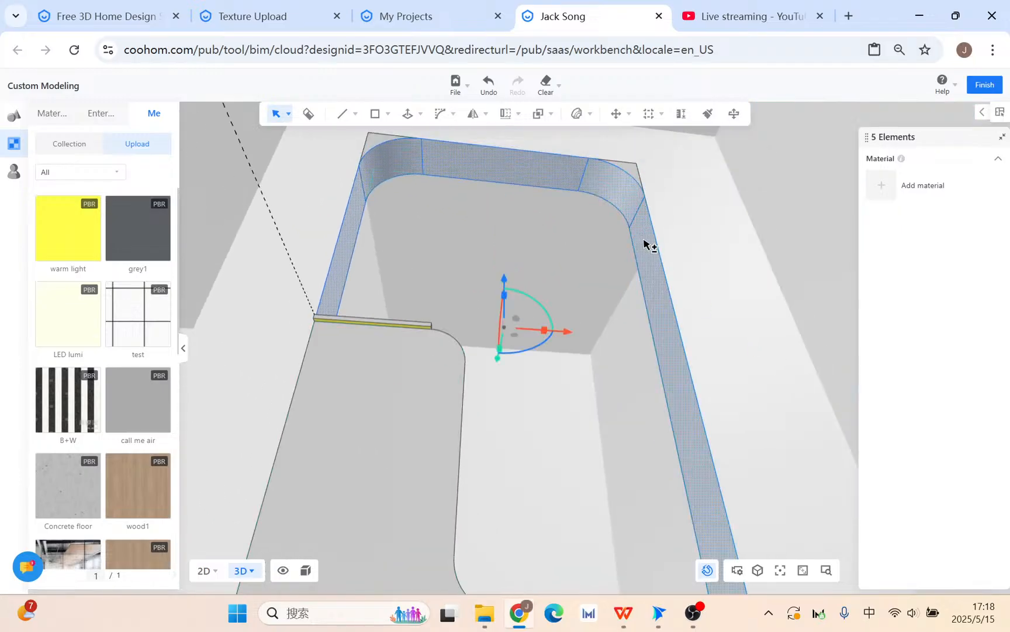
click(771, 192)
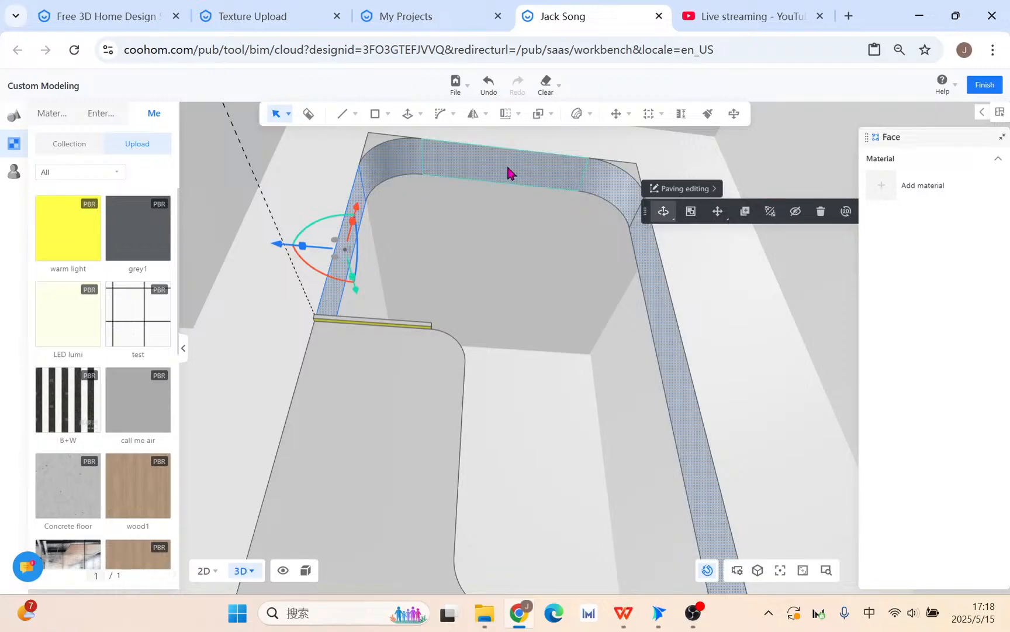
Step: Open the combined inner surface of the opening for paving editing and inspect its unfolded layout
click(692, 188)
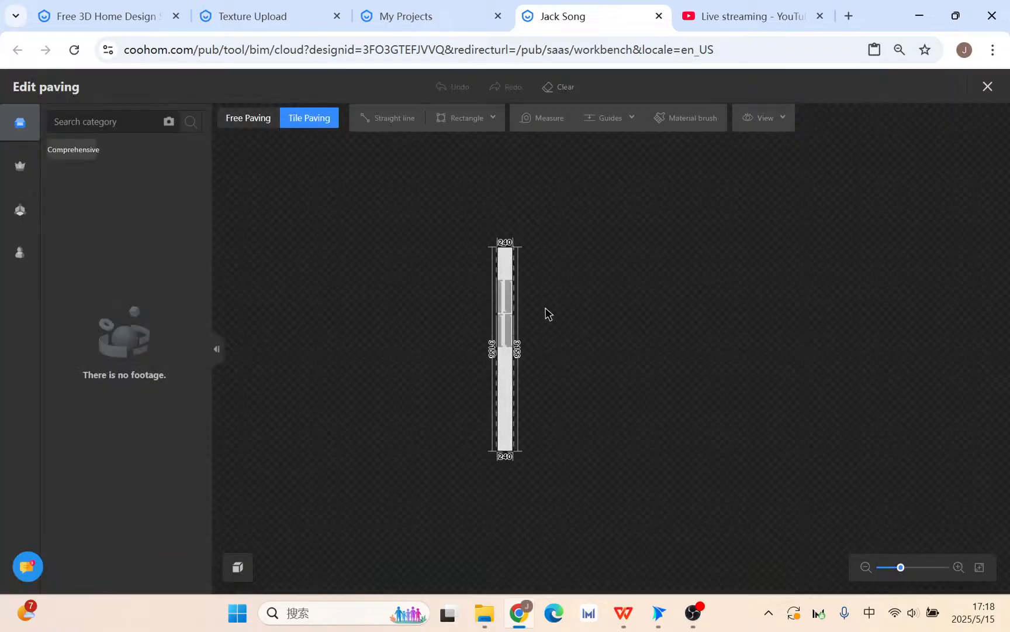
scroll(576, 334, up, 5)
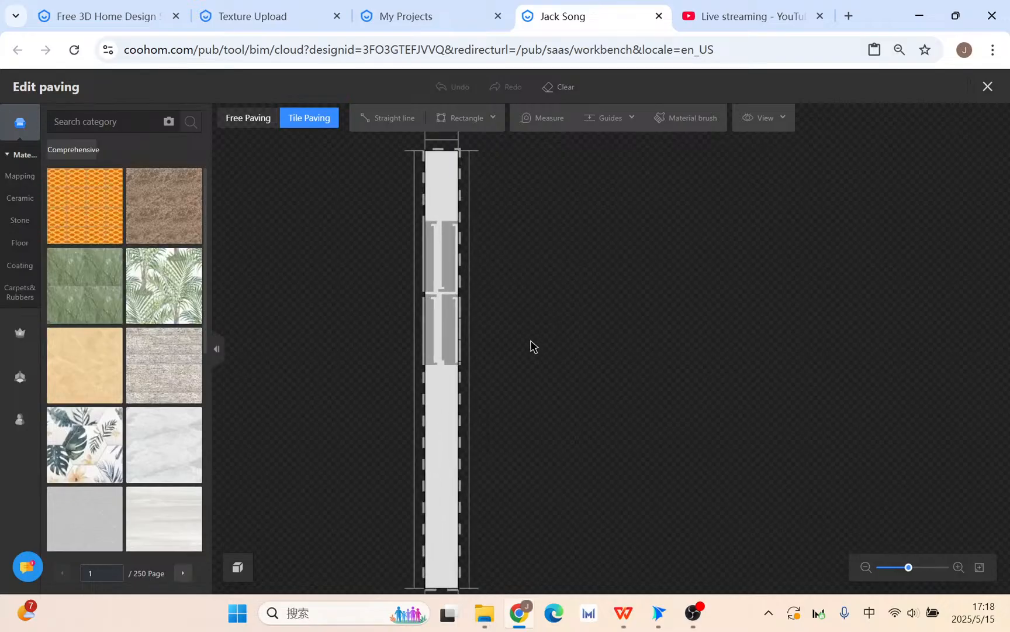
scroll(448, 289, down, 3)
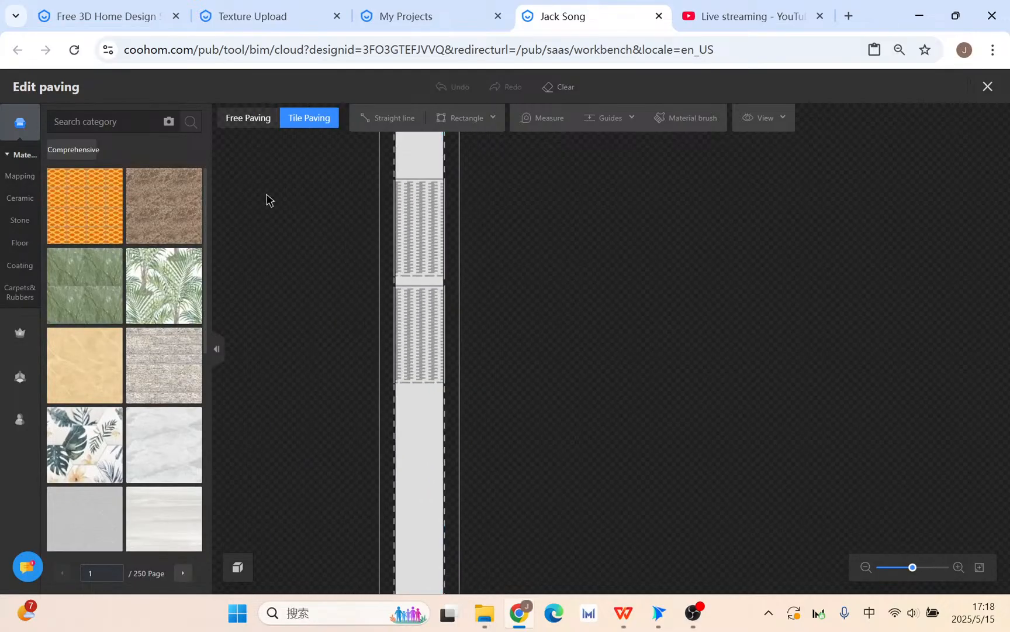
scroll(311, 158, up, 2)
scroll(487, 237, up, 7)
drag(609, 259, 598, 400)
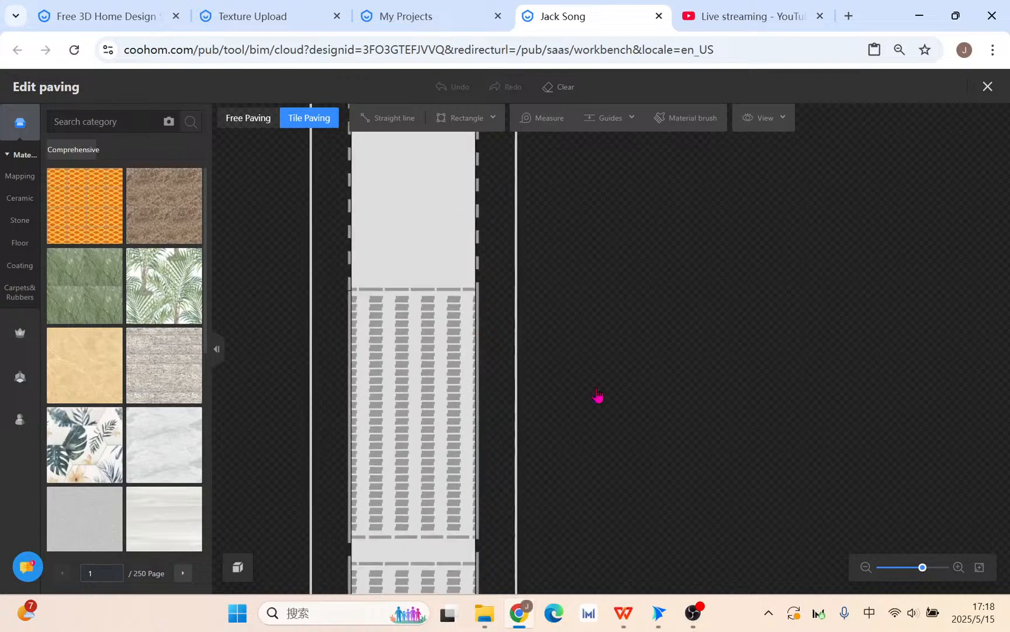
scroll(506, 264, down, 8)
Step: Draw a 10 by 3156 rectangle along the full surface length, starting at the midpoint of its upper short edge
click(467, 118)
drag(596, 180, 622, 214)
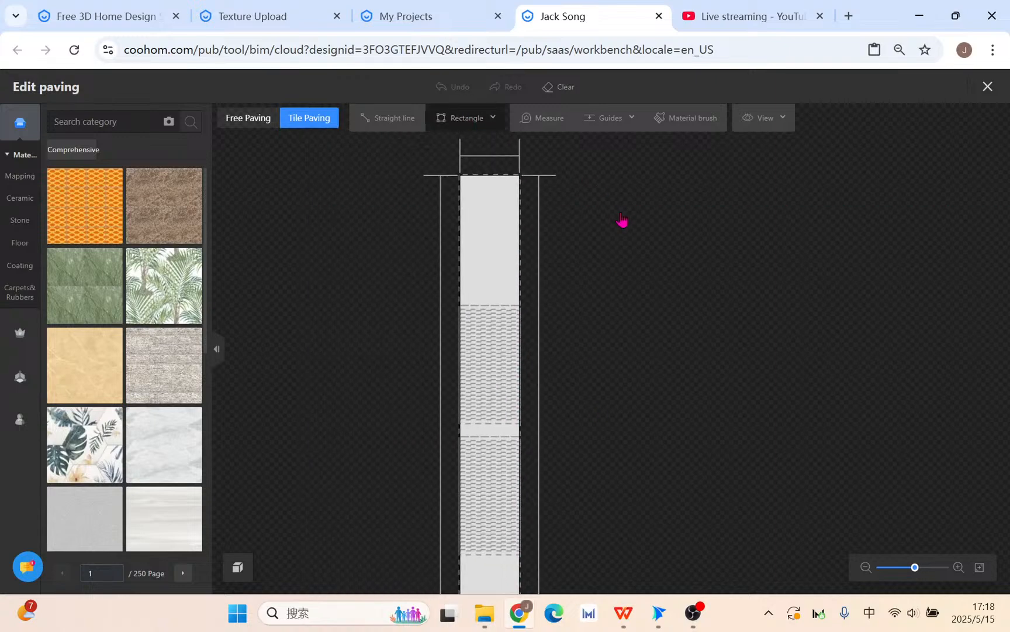
click(490, 177)
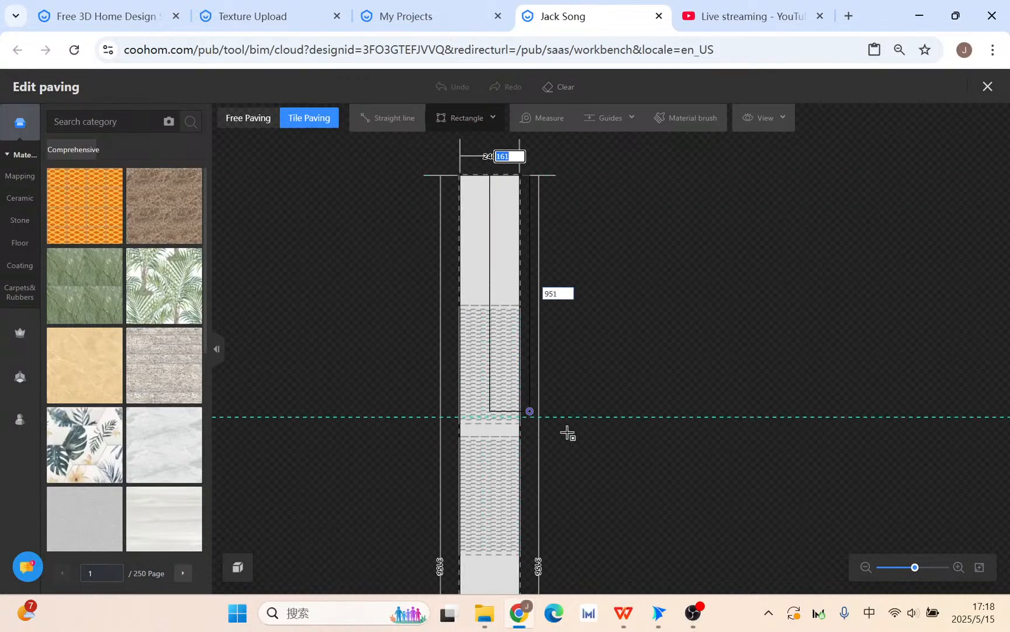
middle_drag(641, 446, 653, 292)
middle_drag(611, 482, 645, 298)
middle_drag(640, 457, 642, 383)
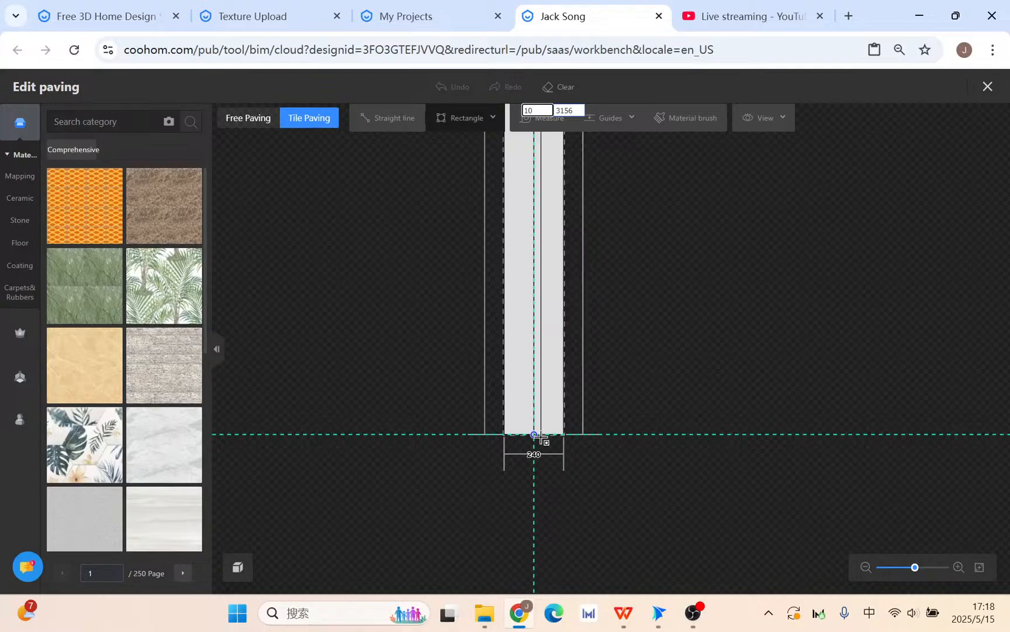
key(Tab)
key(Return)
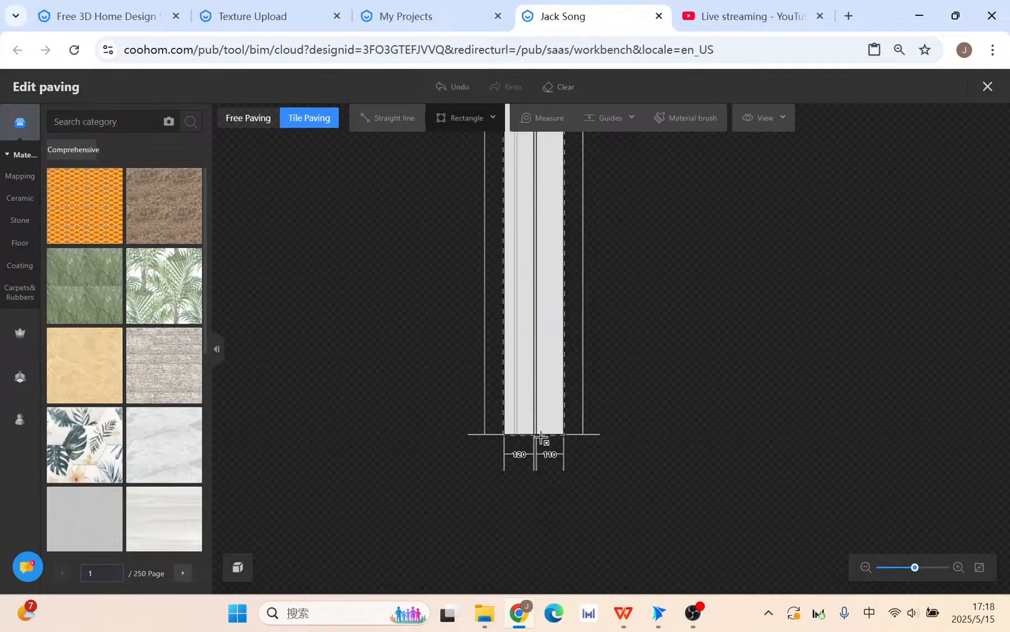
Step: Draw a second 10 by 3156 rectangle on the opposite side of the centre line, adjoining the first strip
scroll(547, 433, up, 5)
scroll(555, 417, up, 1)
right_click(554, 417)
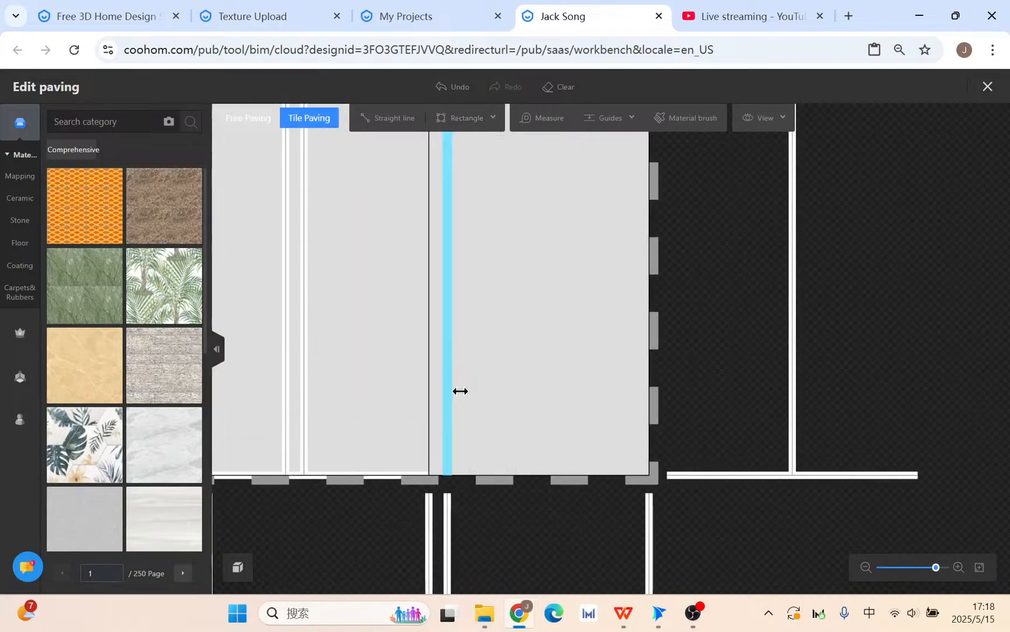
click(435, 385)
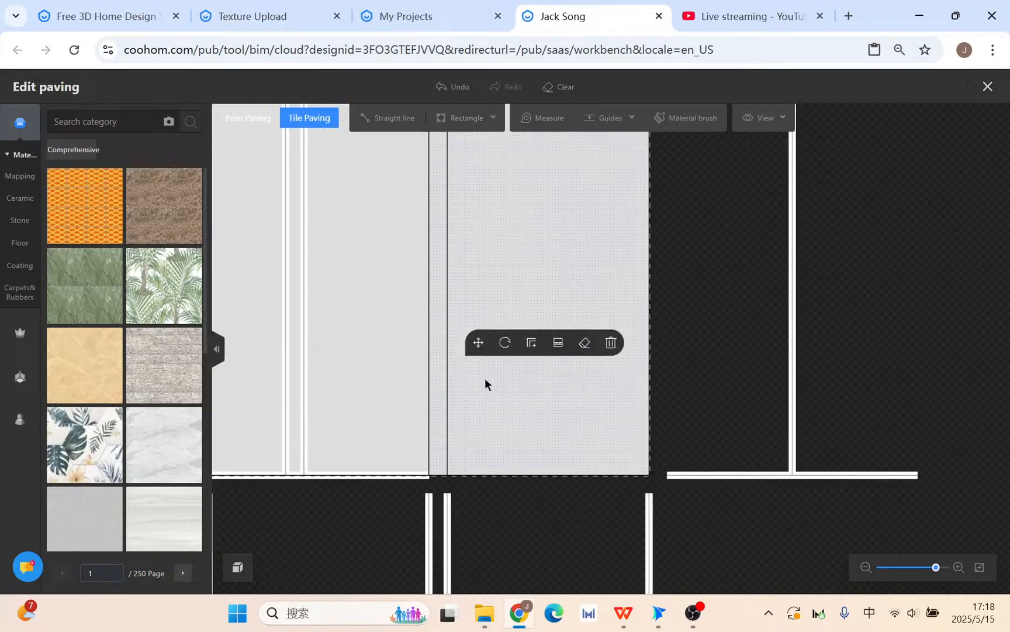
click(448, 118)
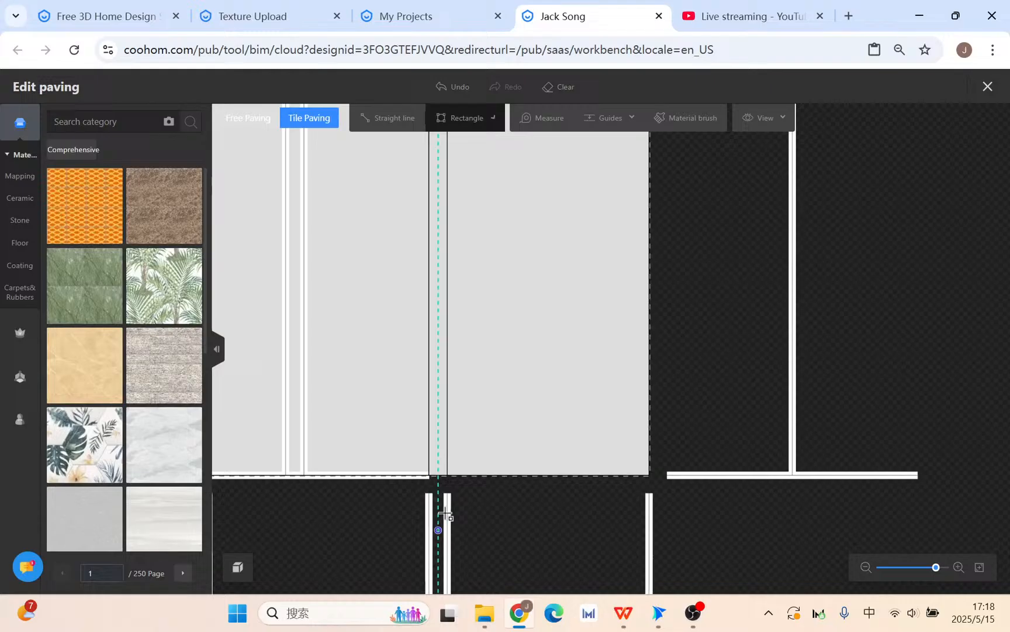
click(427, 475)
scroll(431, 323, down, 4)
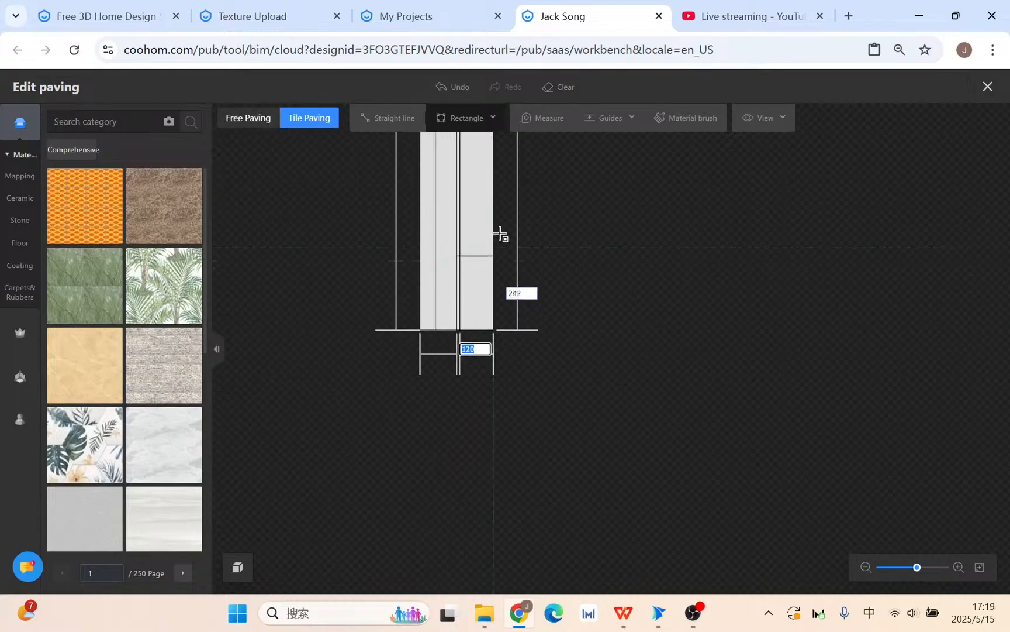
scroll(518, 202, down, 3)
middle_drag(559, 177, 581, 462)
middle_drag(574, 234, 584, 408)
middle_drag(578, 178, 590, 351)
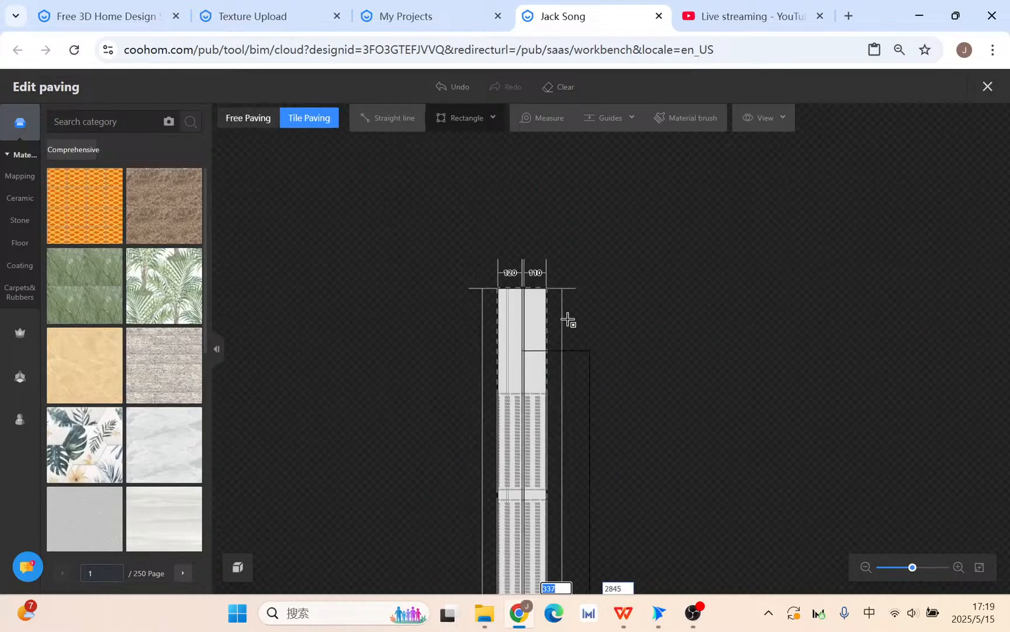
scroll(568, 320, up, 3)
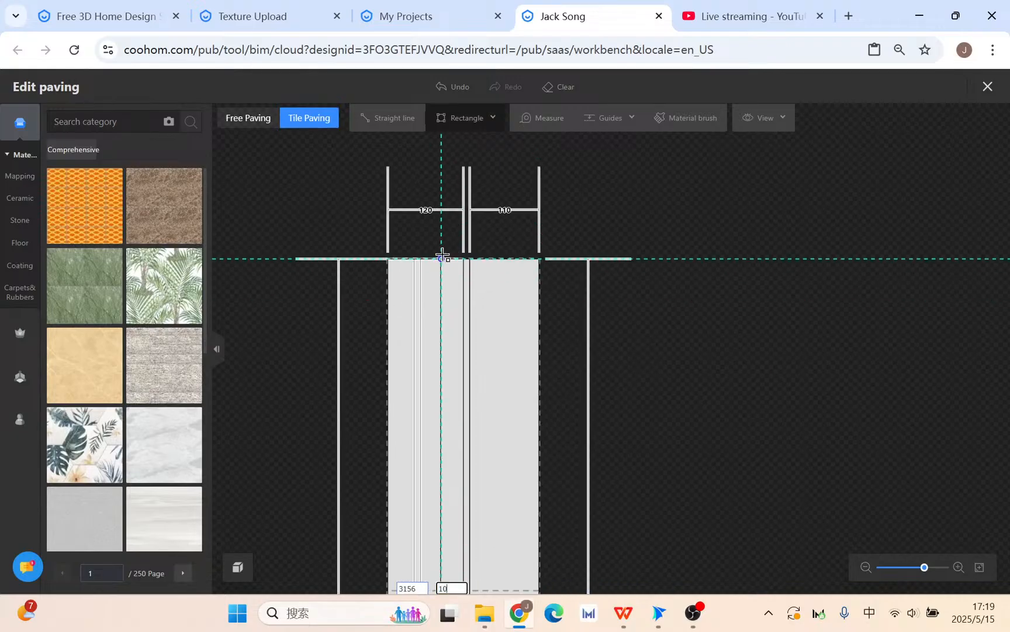
key(Tab)
key(Return)
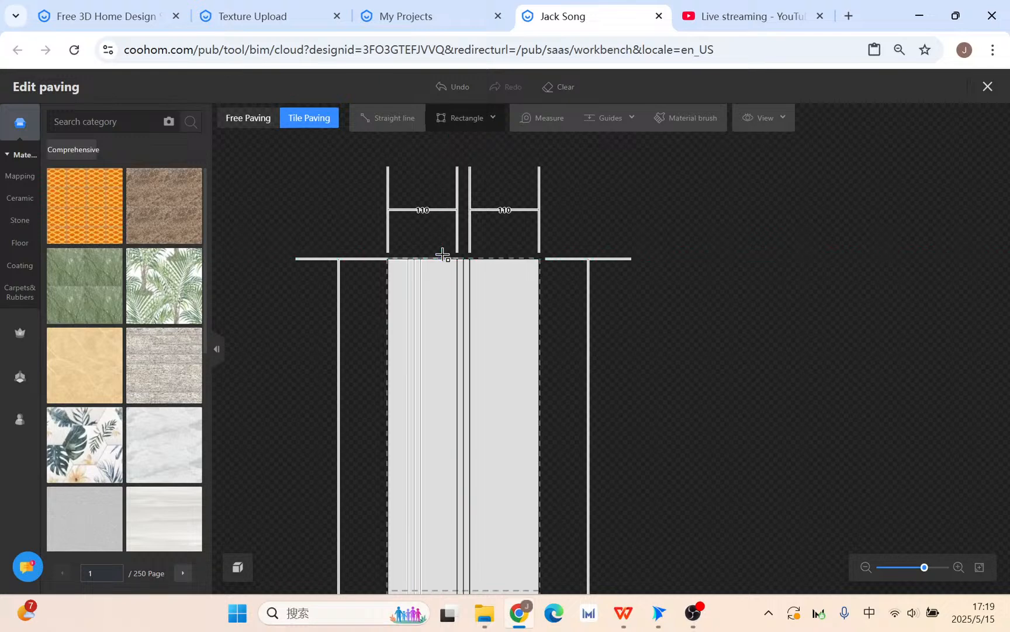
Step: Remove the dividing line between the two 10-wide strips to merge them, and select the merged centre strip
scroll(447, 286, up, 1)
click(478, 275)
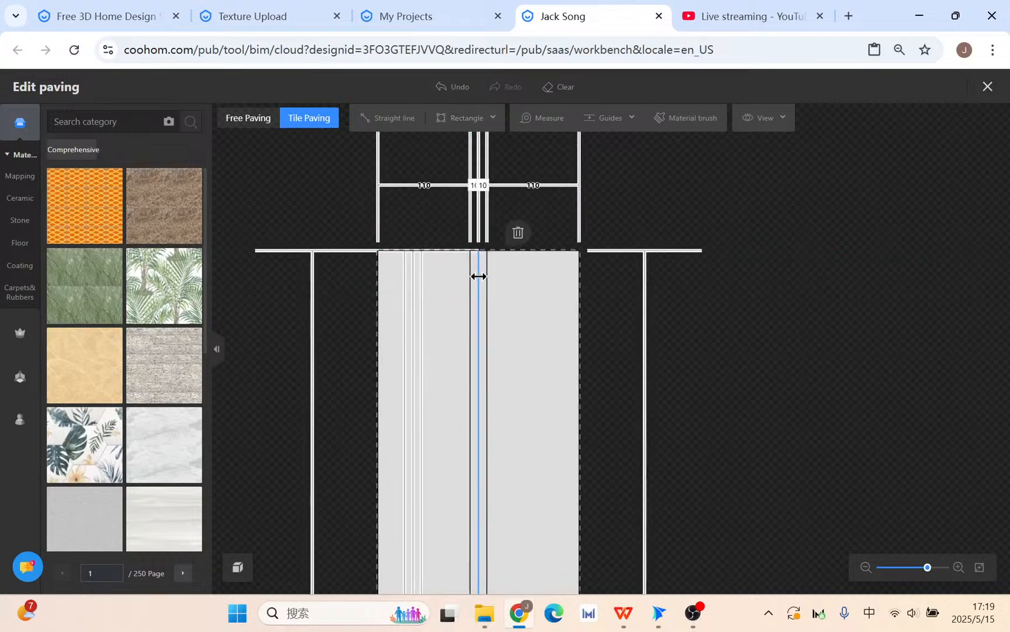
click(483, 286)
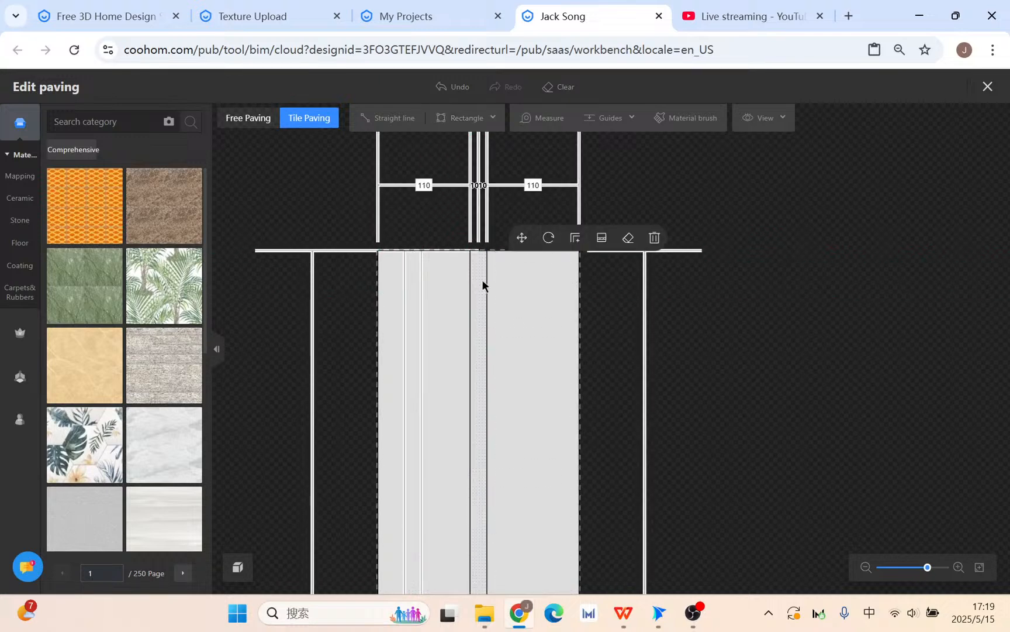
Step: Check the uploaded materials available for the centre strip, return to the public material library and exit paving editing
click(10, 420)
click(17, 306)
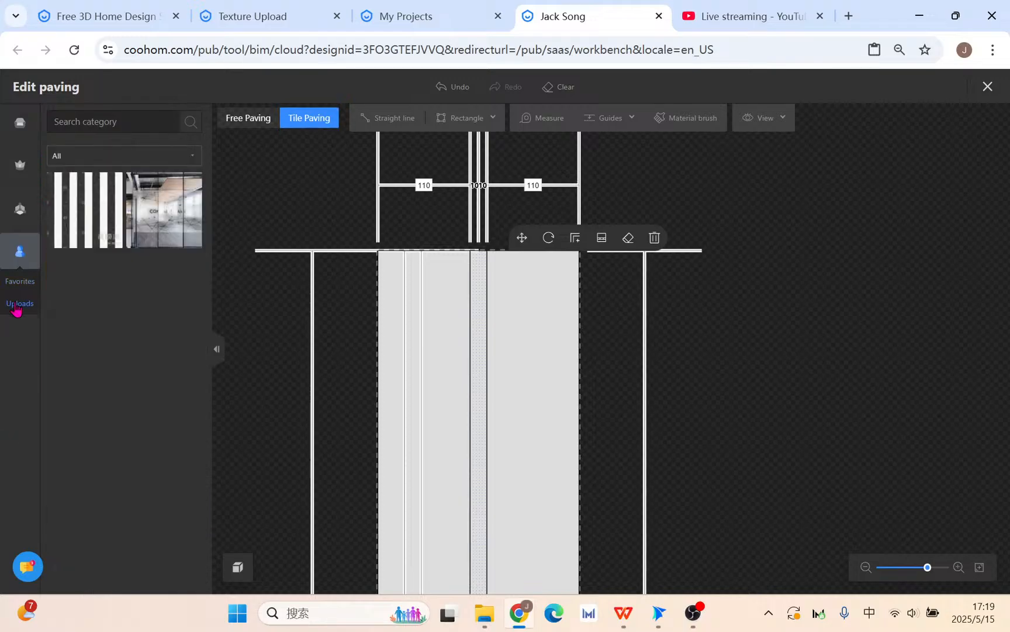
click(19, 124)
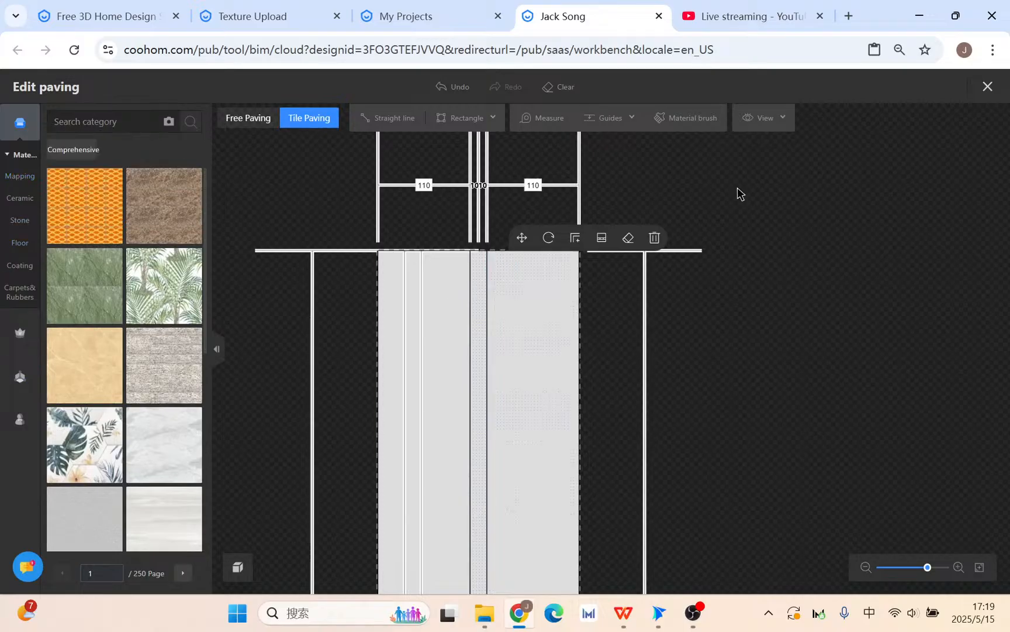
click(987, 87)
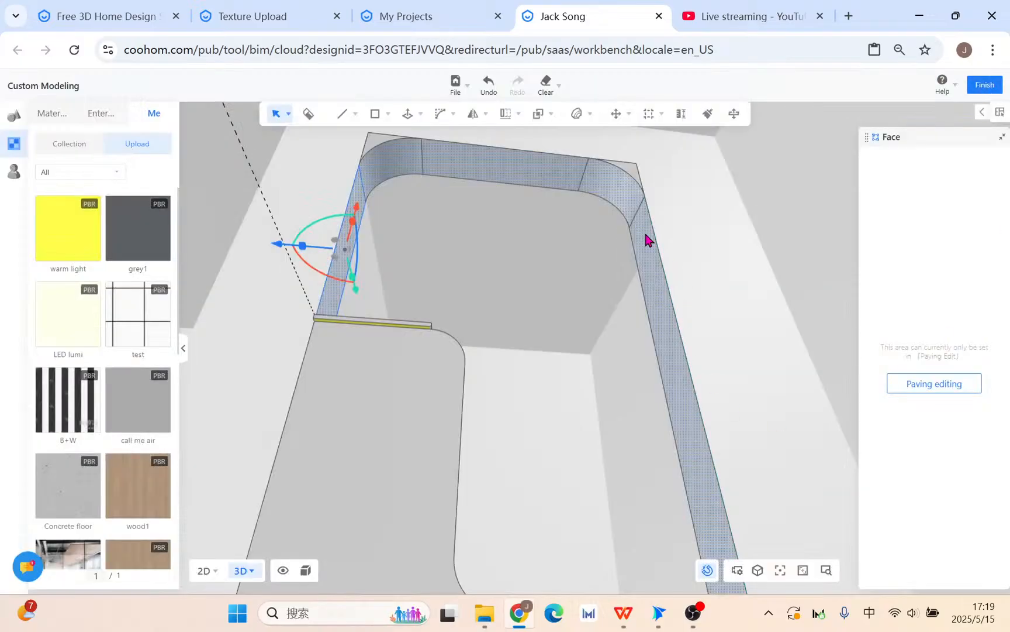
Step: Reopen the inner surface for paving editing, apply the plain beige material to the centre strip and close the editor
right_drag(630, 345, 536, 377)
click(624, 289)
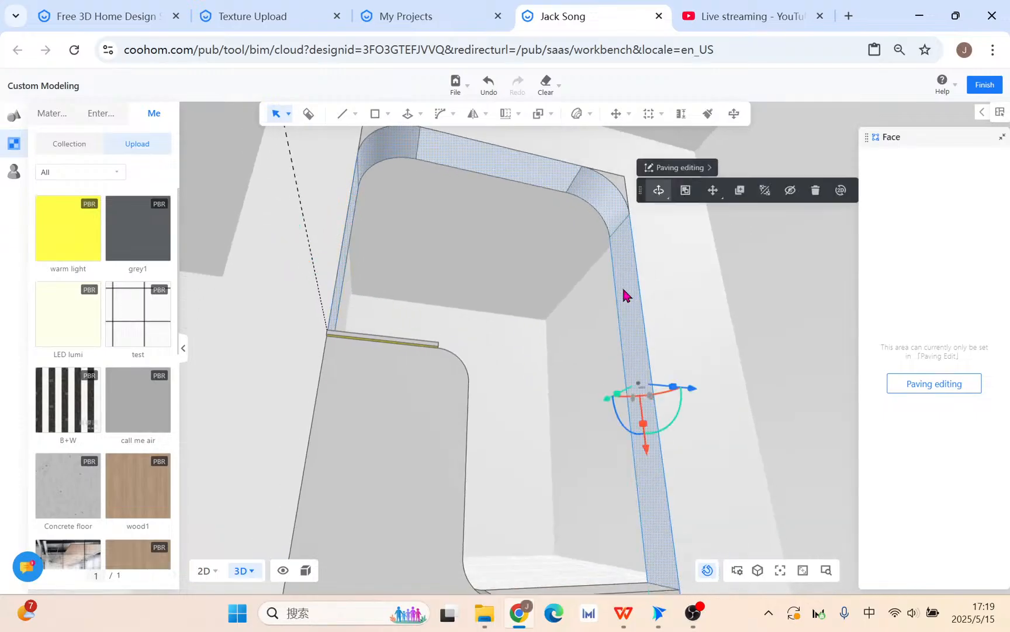
click(677, 167)
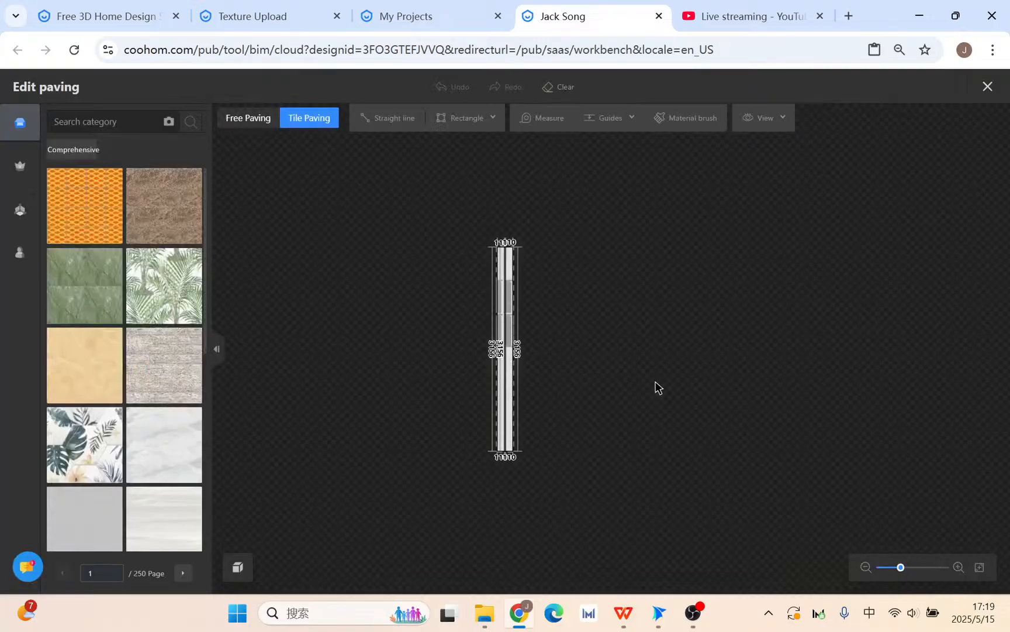
drag(87, 368, 472, 329)
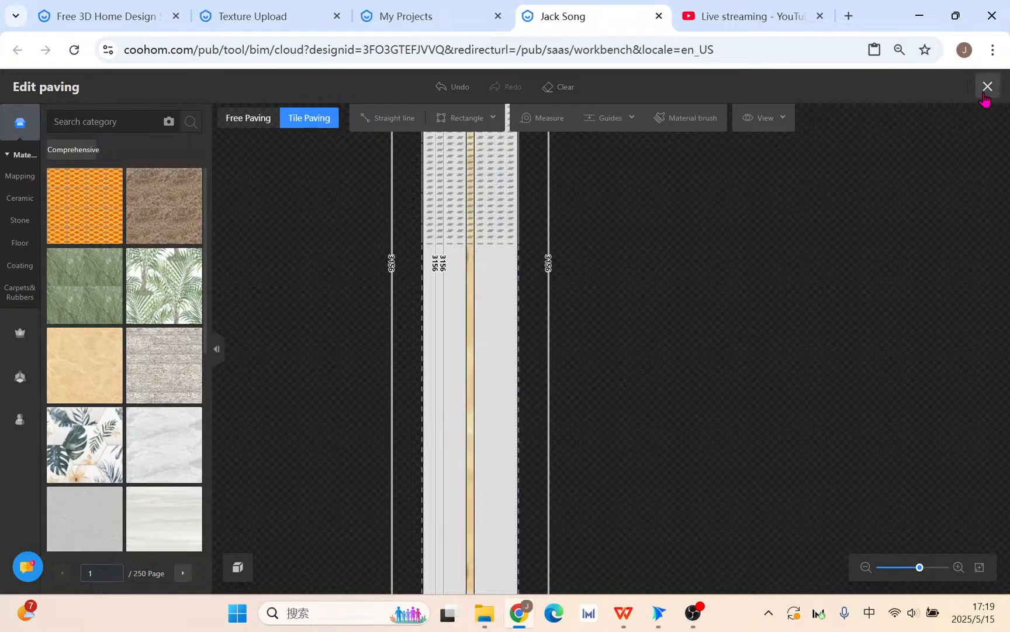
click(986, 89)
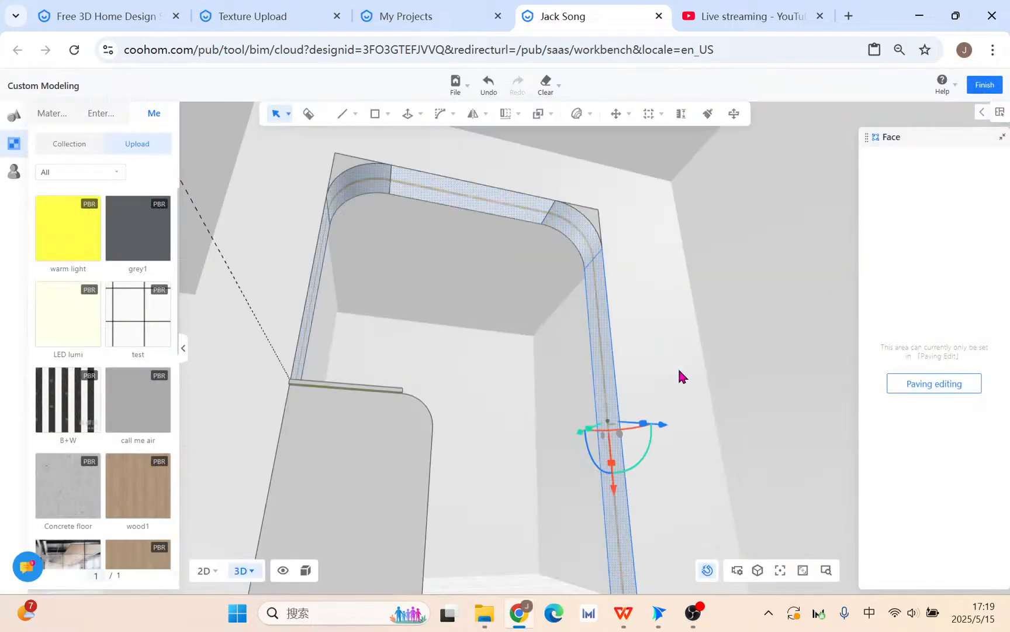
Step: Try to apply the uploaded warm light material to the centre strip on the opening's straight inner face, and undo the change
right_drag(679, 370, 758, 471)
scroll(674, 311, up, 4)
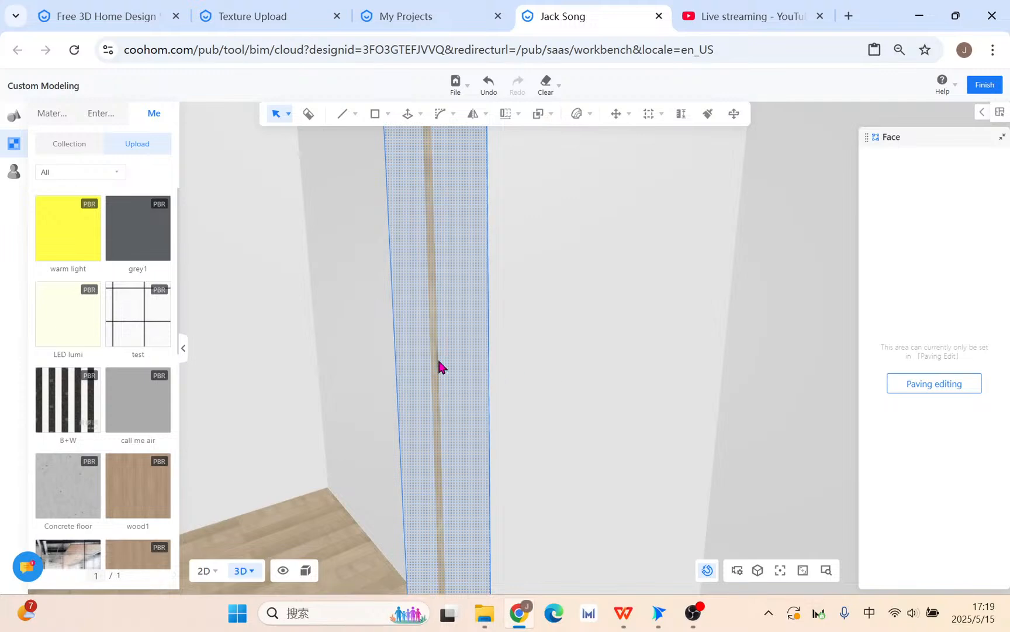
middle_drag(548, 422, 606, 398)
scroll(606, 398, down, 3)
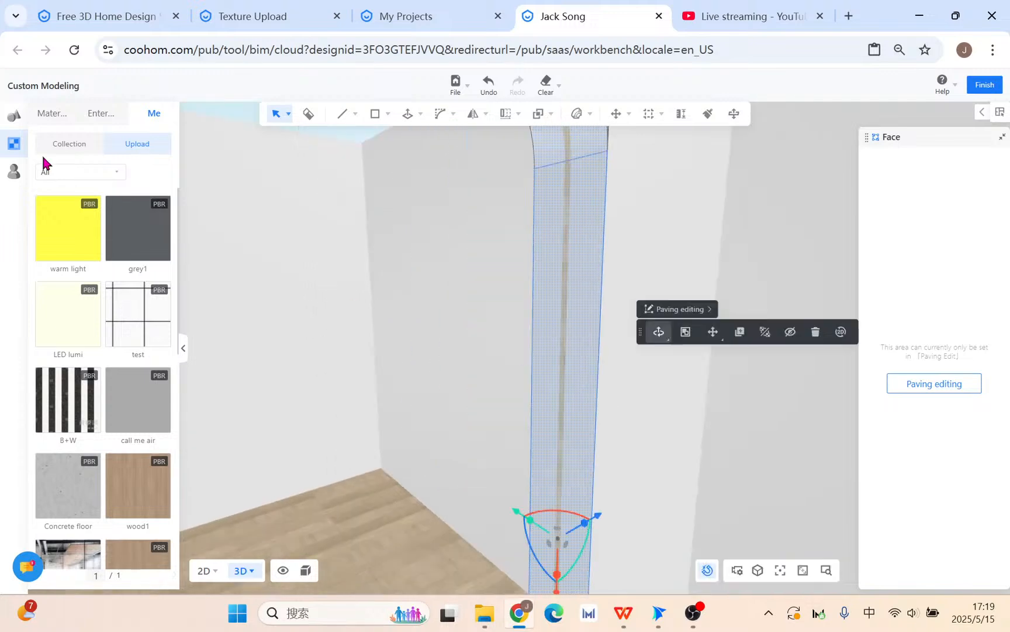
drag(73, 227, 571, 252)
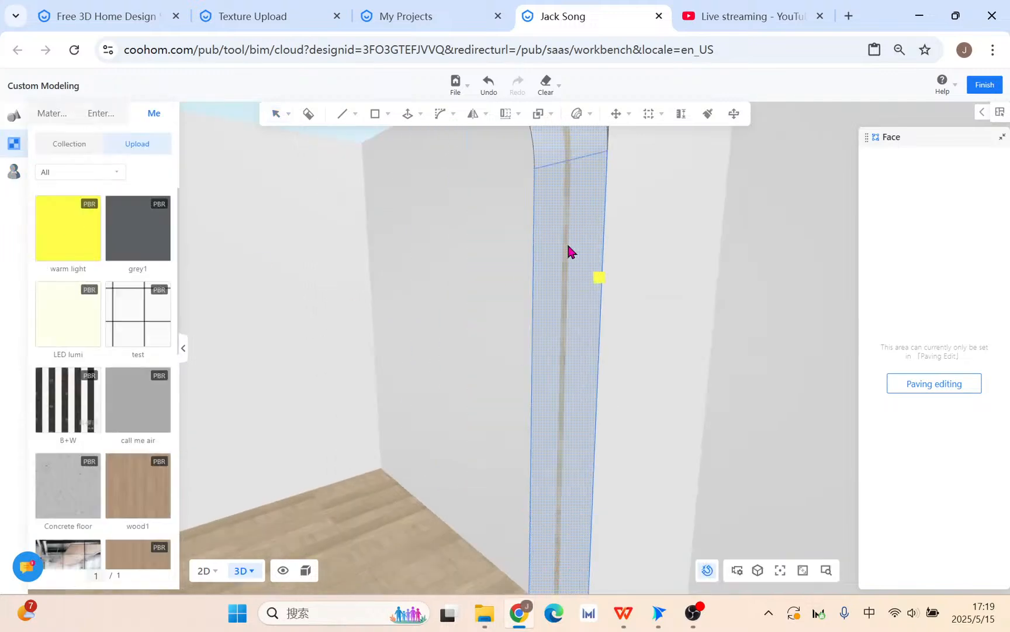
click(566, 247)
right_click(628, 312)
click(486, 86)
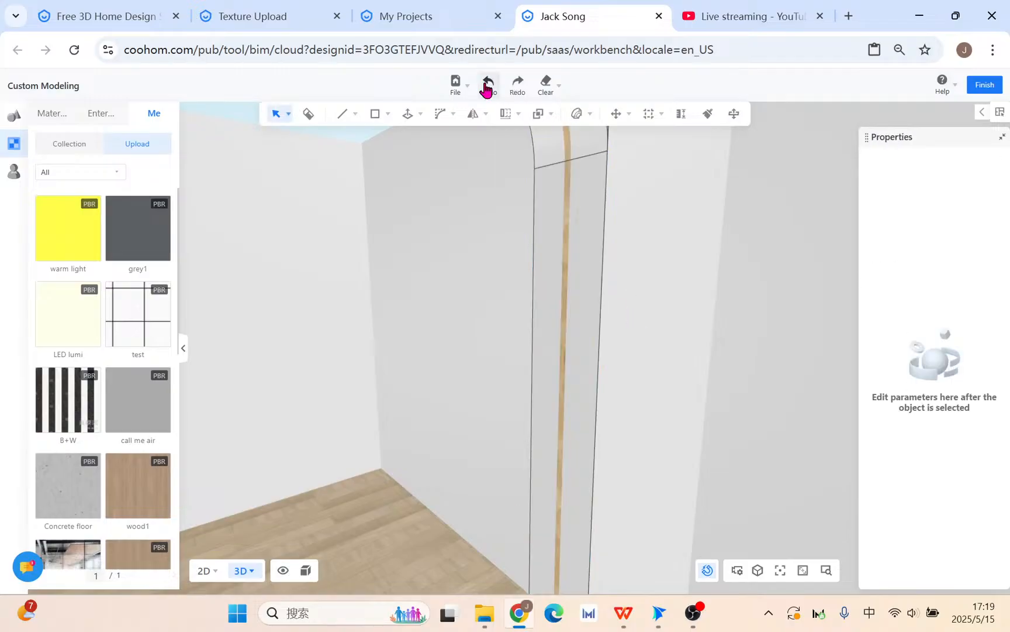
Step: Examine the centre strip around the opening, checking how the straight and rounded corner inner faces are selected
scroll(613, 350, down, 5)
scroll(608, 318, up, 3)
mouse_move(670, 390)
right_down()
mouse_move(679, 368)
mouse_move(655, 386)
right_up()
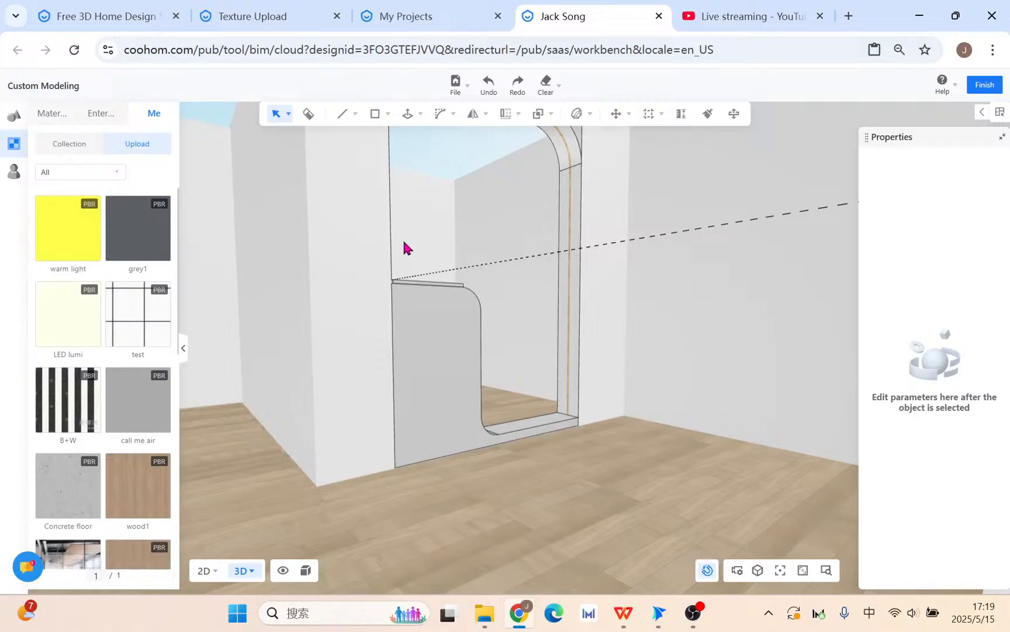
scroll(603, 262, up, 5)
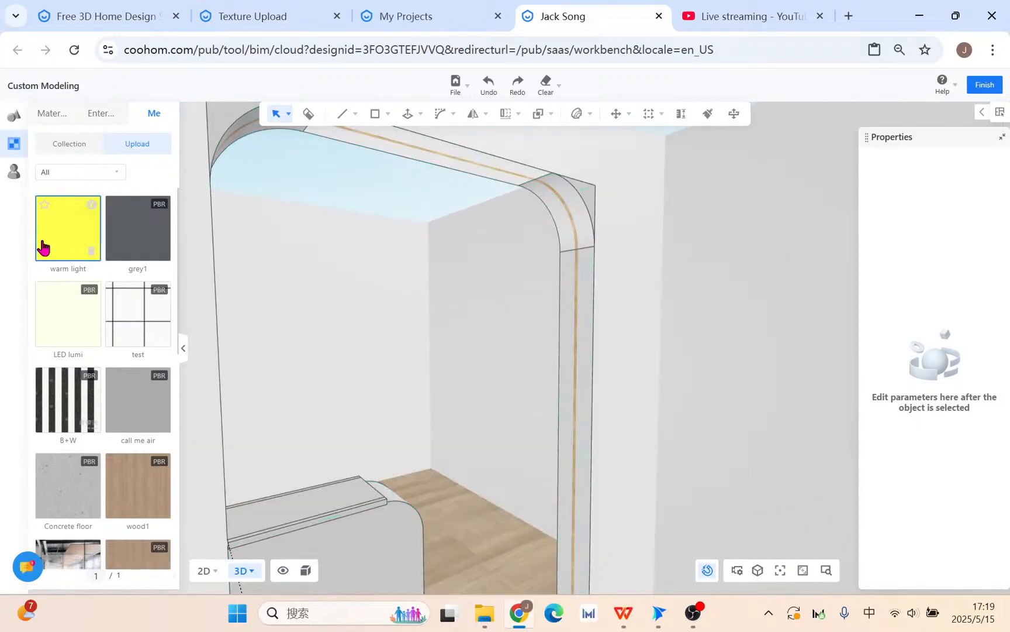
click(554, 196)
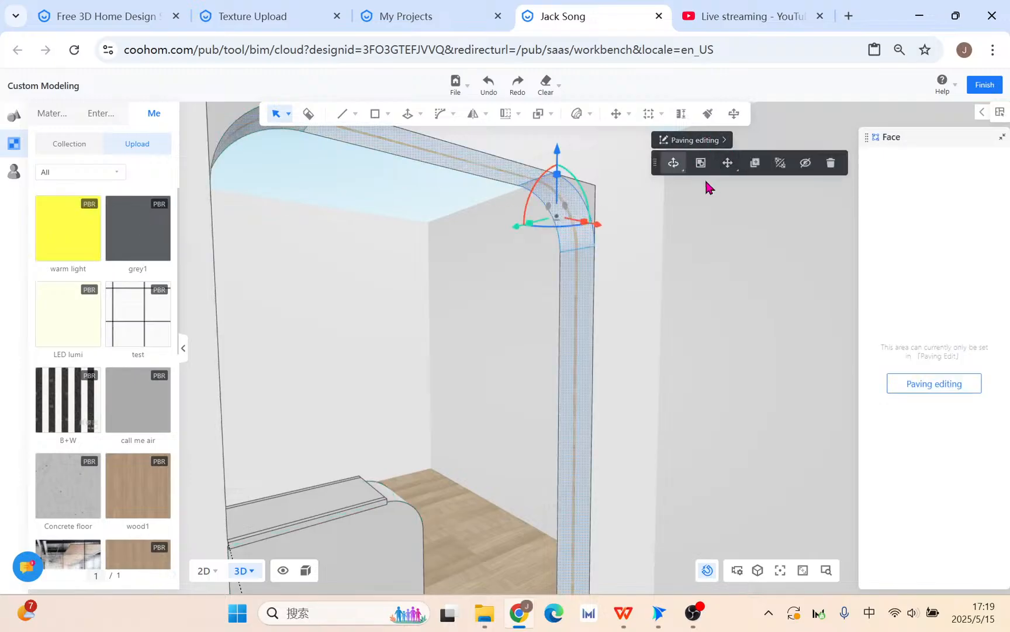
scroll(651, 347, down, 5)
right_drag(651, 349, 472, 316)
scroll(472, 316, up, 2)
scroll(424, 293, up, 3)
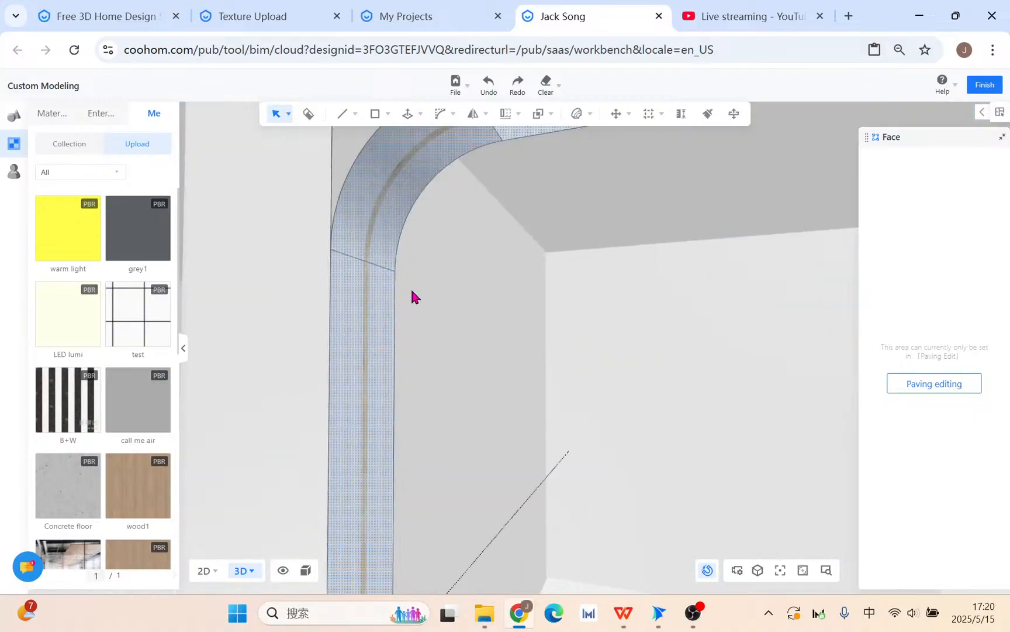
click(356, 310)
click(359, 225)
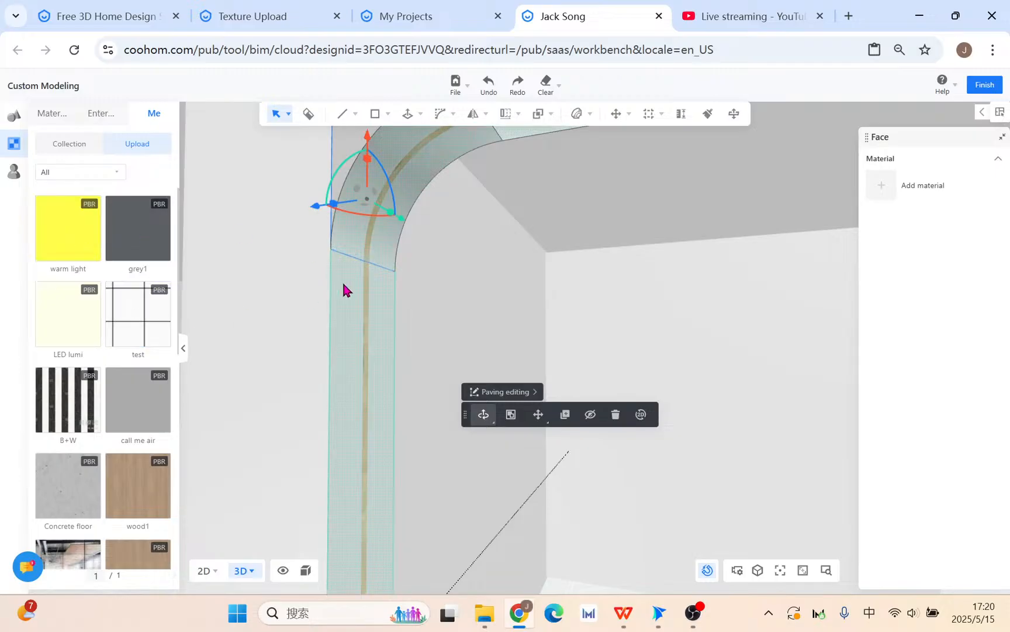
scroll(477, 213, down, 5)
right_drag(545, 377, 625, 410)
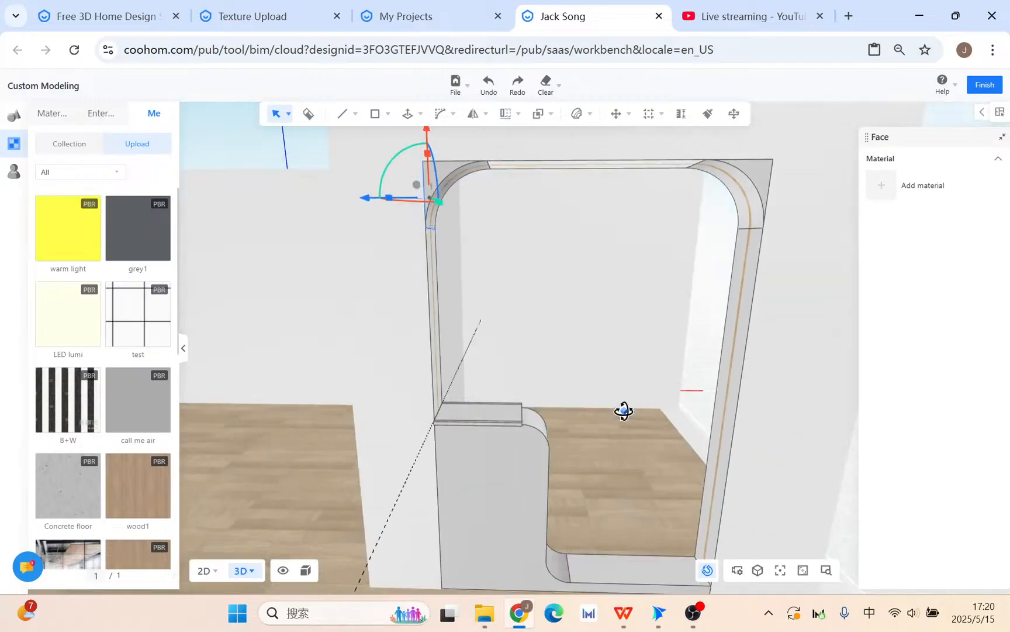
middle_drag(670, 439, 604, 397)
Step: Switch to the WPS presentation and show slide 14 with the light strip reference photos as a slide show
click(623, 613)
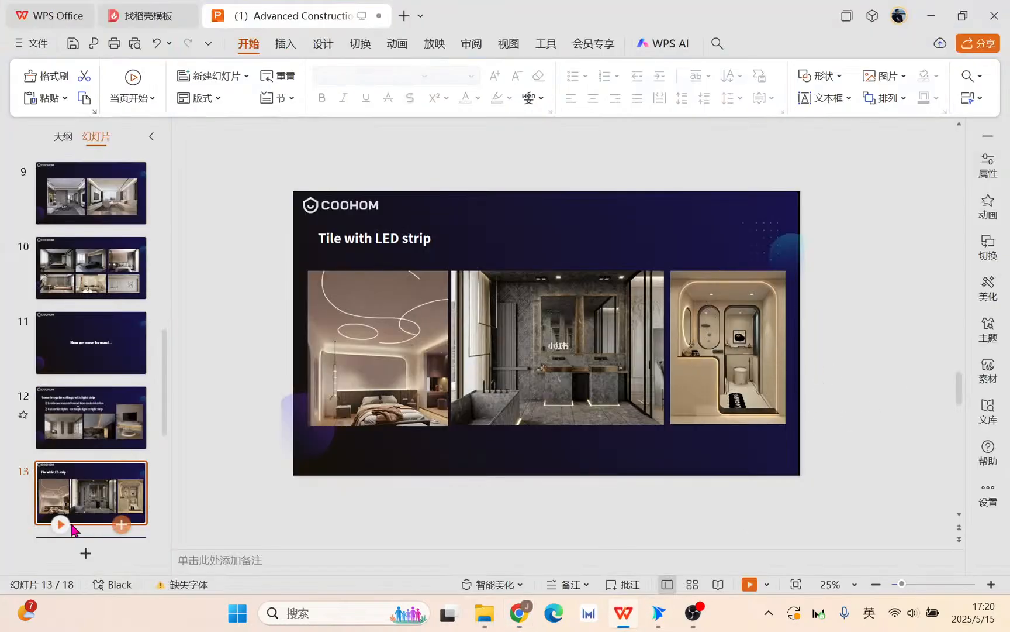
scroll(74, 529, down, 2)
click(88, 418)
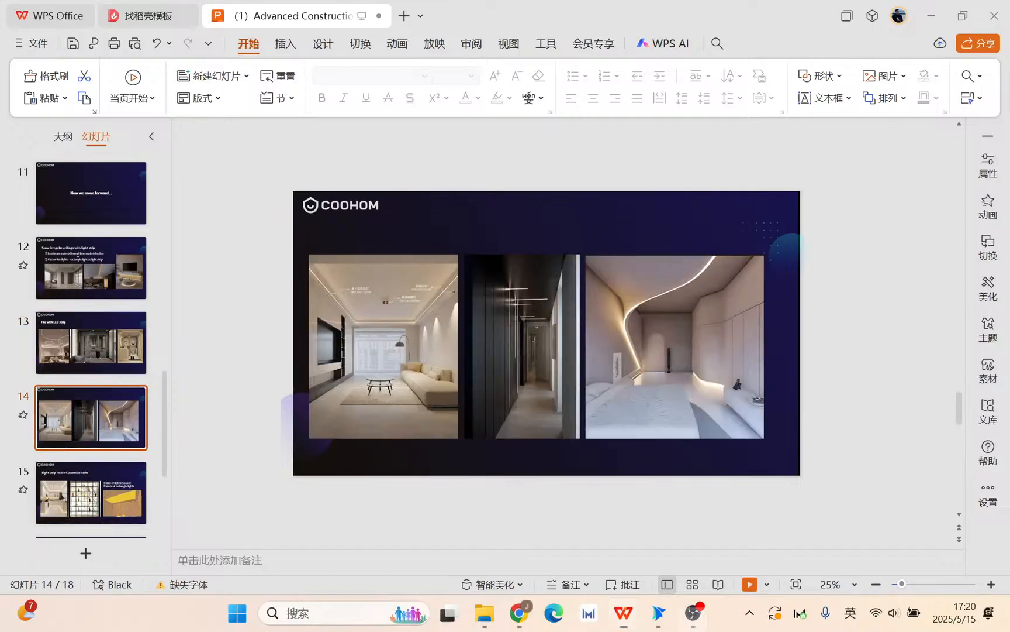
key(shift+F5)
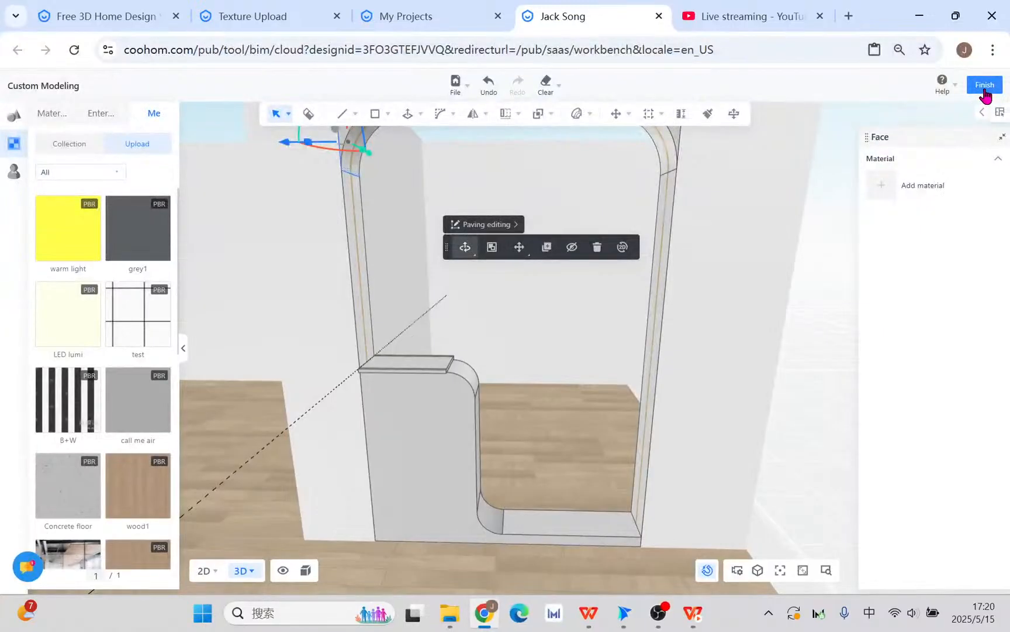
Step: Return to Coohom, finish the custom modeling session and open the larger room's ceiling in the Ceiling Editor
click(985, 85)
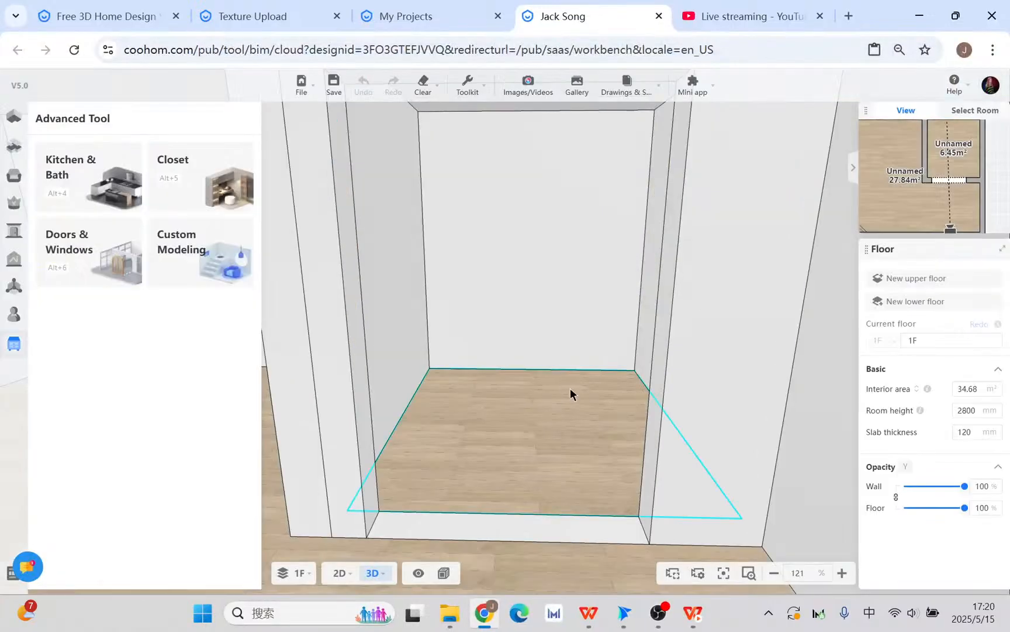
scroll(449, 384, down, 5)
drag(449, 384, 456, 334)
click(583, 252)
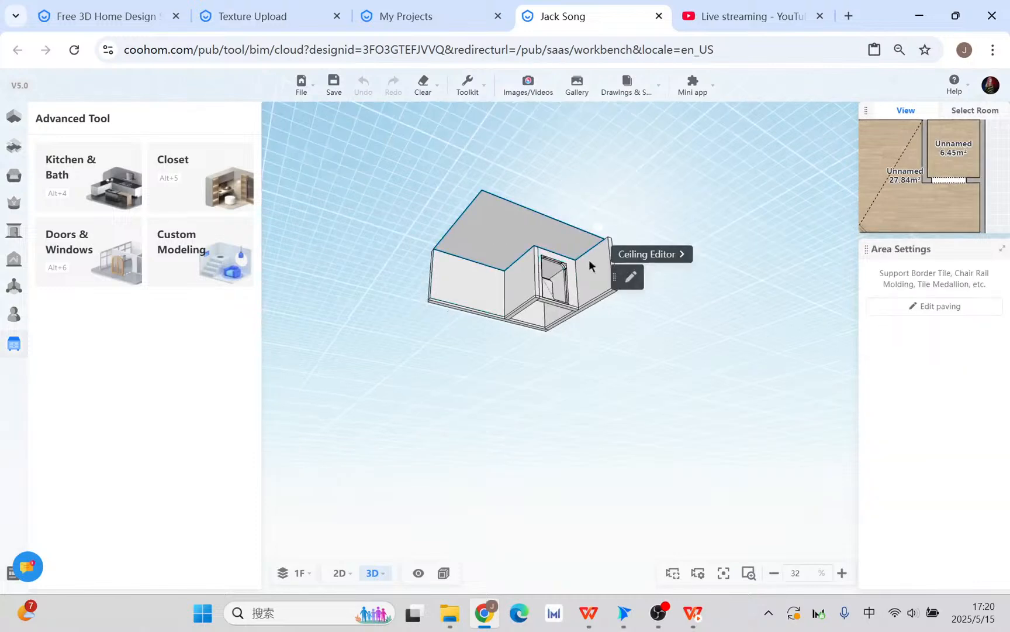
click(638, 267)
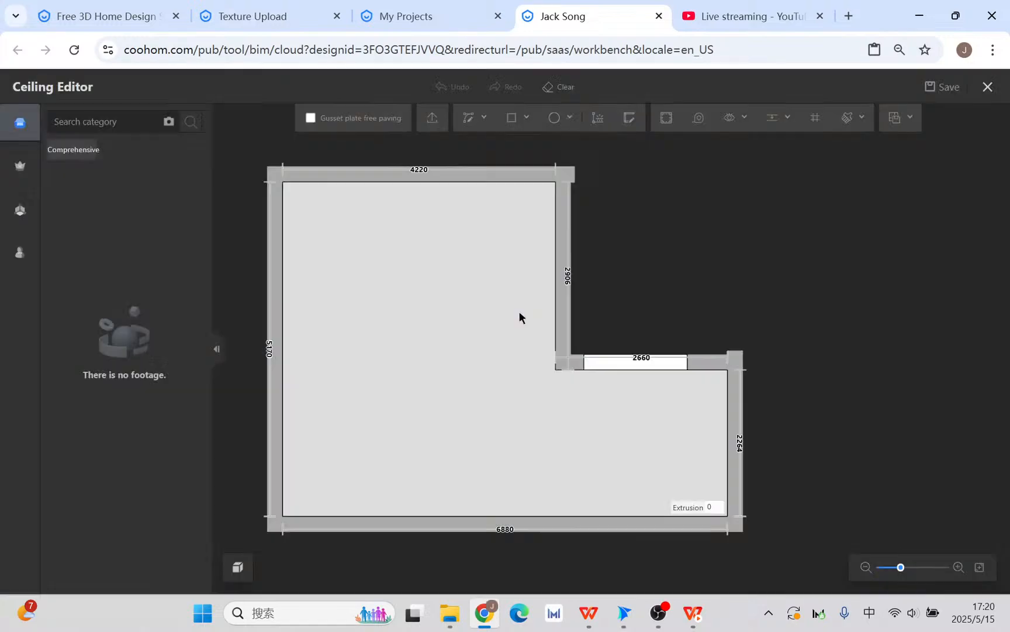
Step: Offset the ceiling outline 300 mm inward and set the surrounding border's extrusion to 300
click(672, 123)
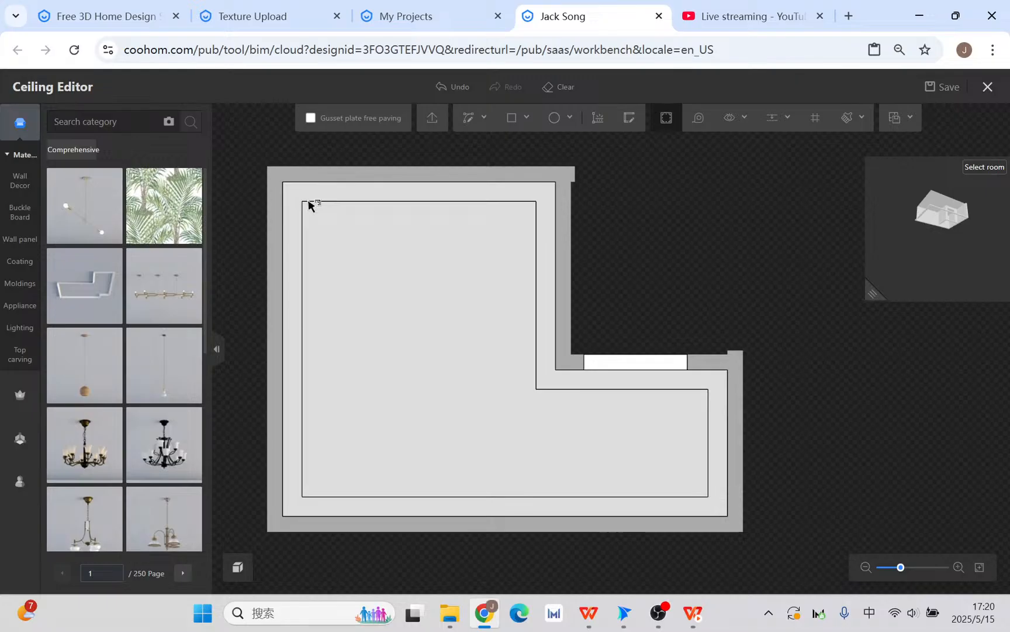
click(672, 471)
click(712, 507)
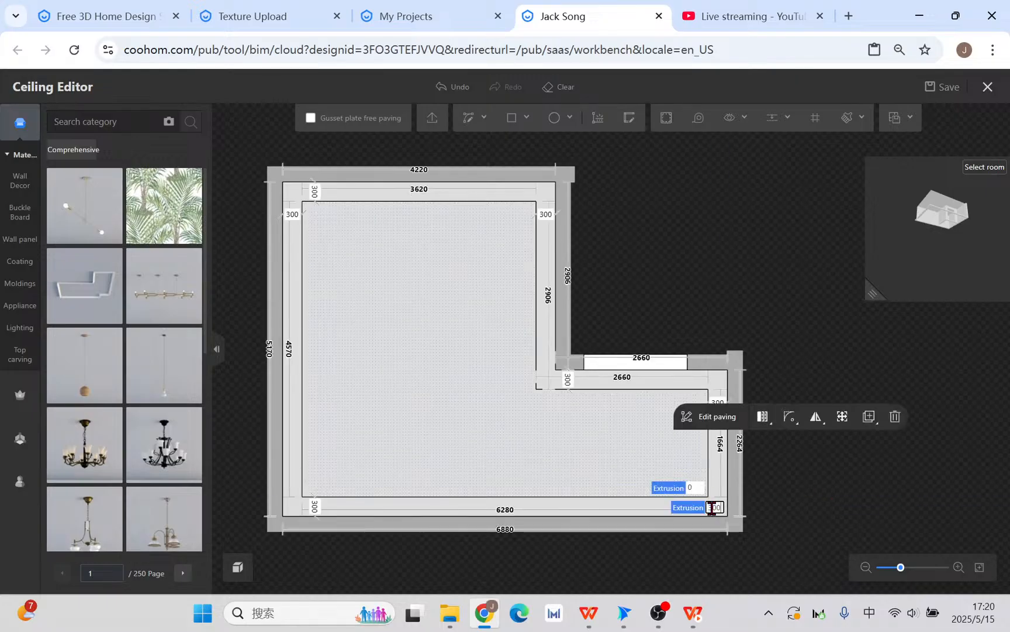
Step: Try the external expansion belt on the inner outline's 4570 mm line, with the light trough switched off and on
click(303, 259)
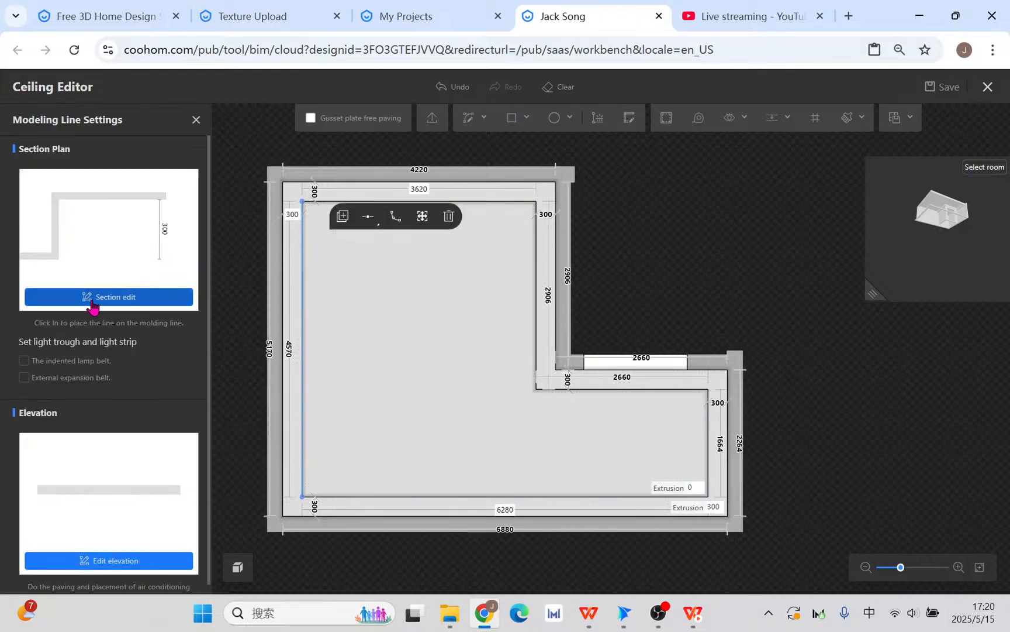
click(24, 378)
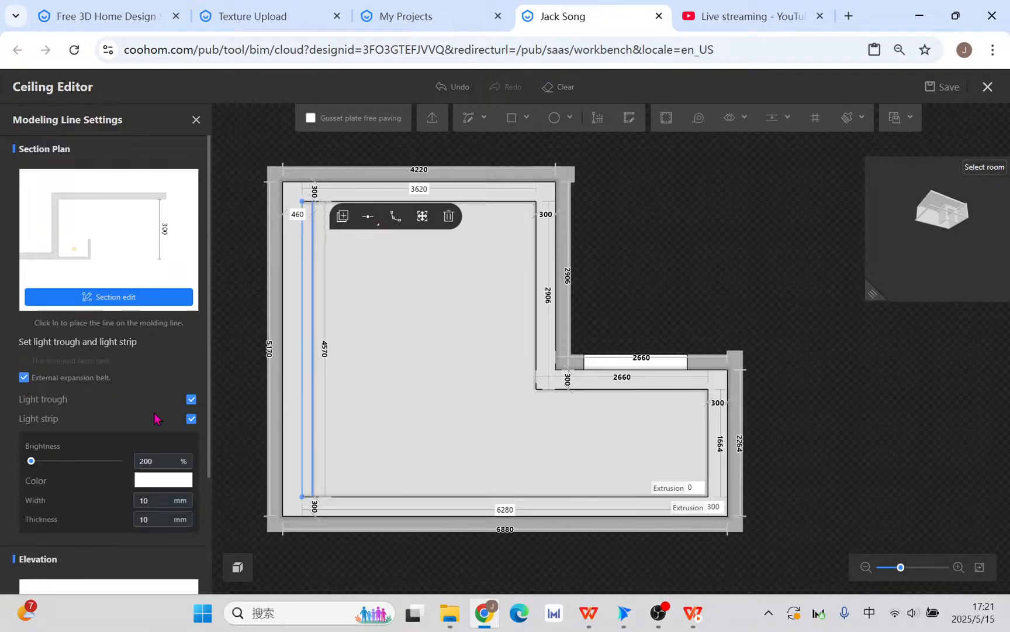
click(190, 400)
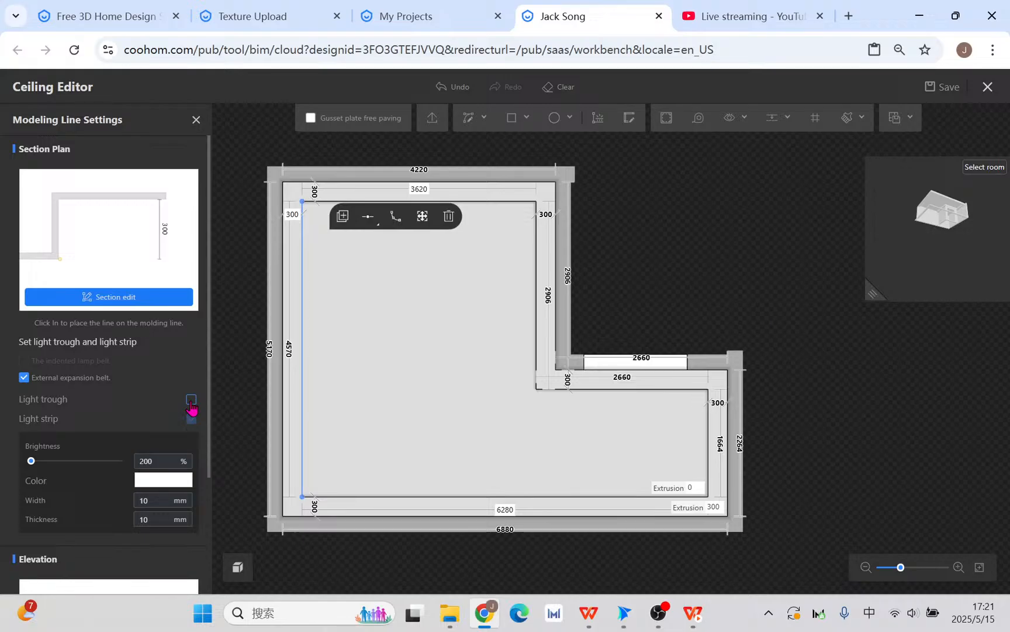
click(191, 401)
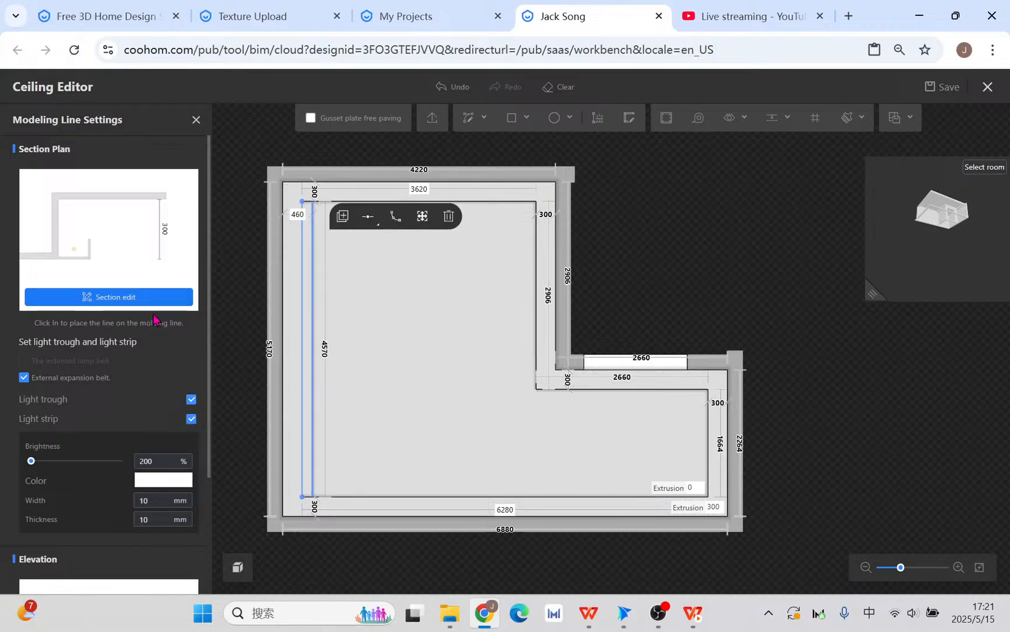
click(24, 379)
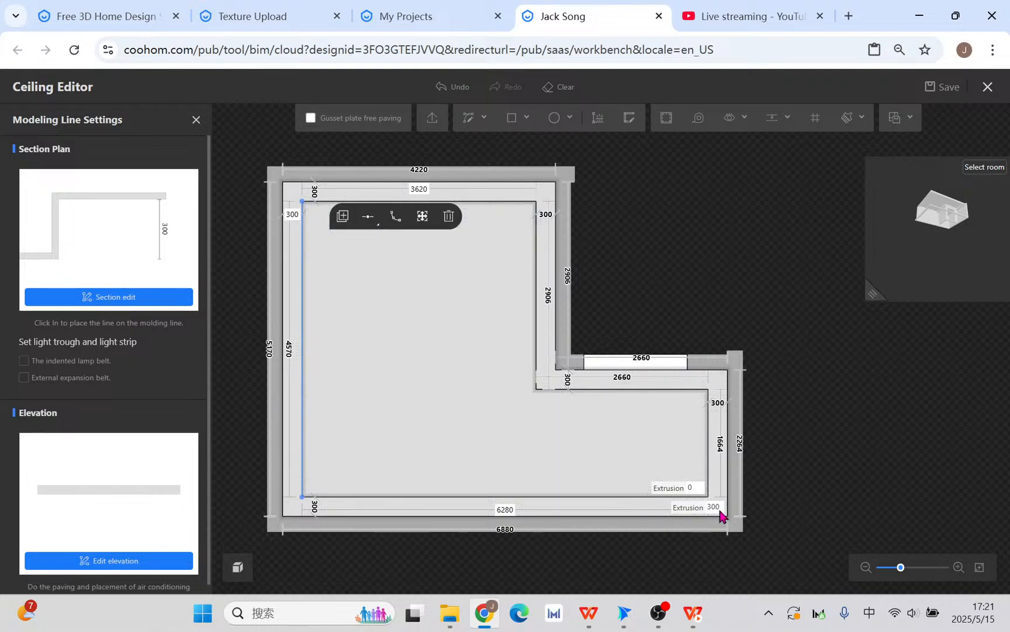
Step: Add an external expansion belt to the inner outline's 4570 mm line without a light trough, and colour its light strip #FFCE87
click(299, 283)
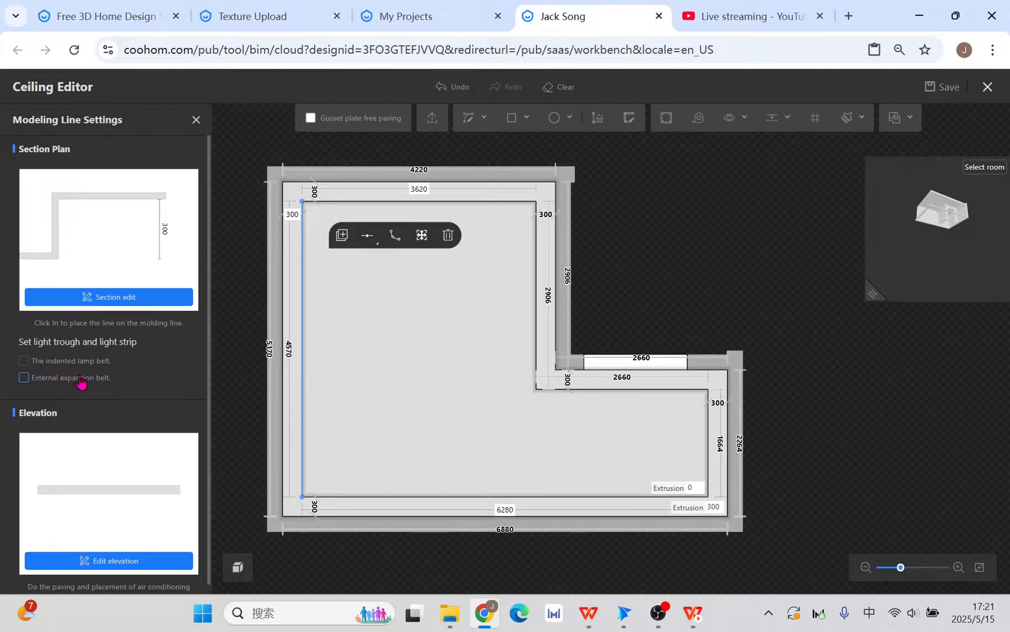
click(25, 379)
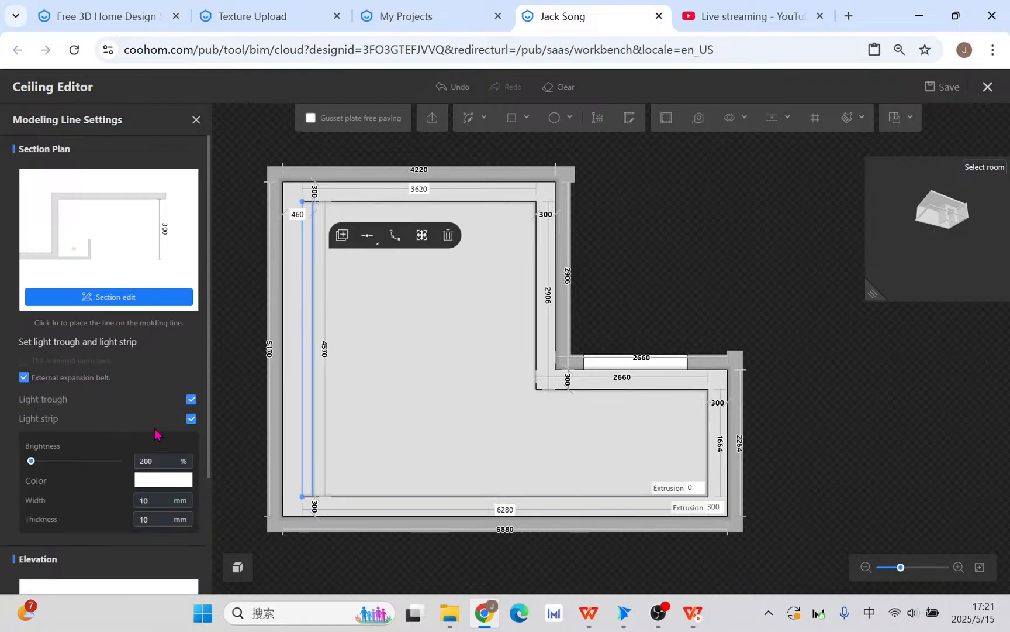
click(192, 400)
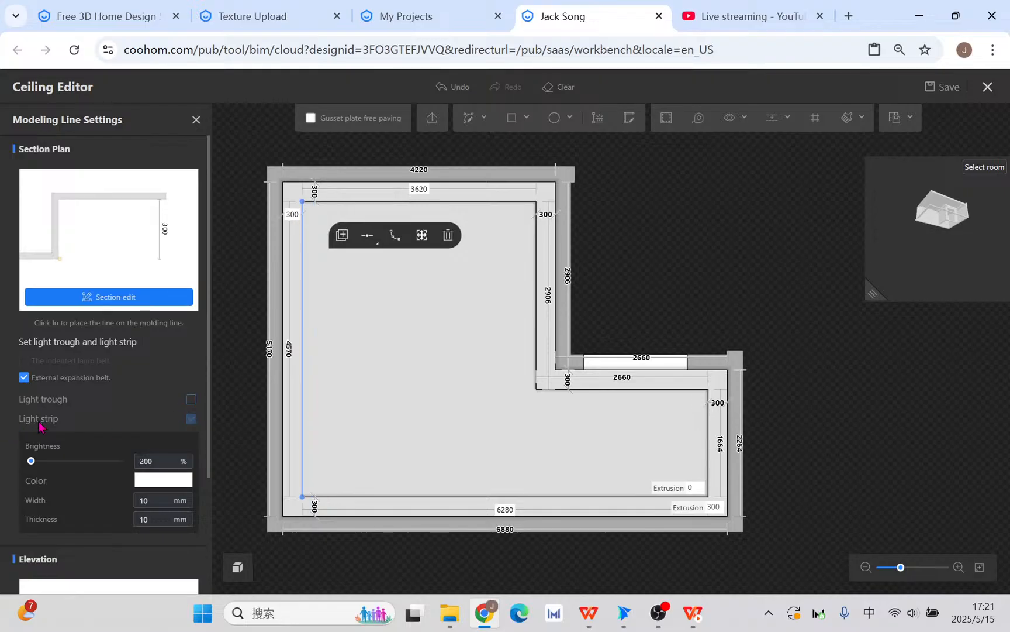
click(150, 481)
click(296, 400)
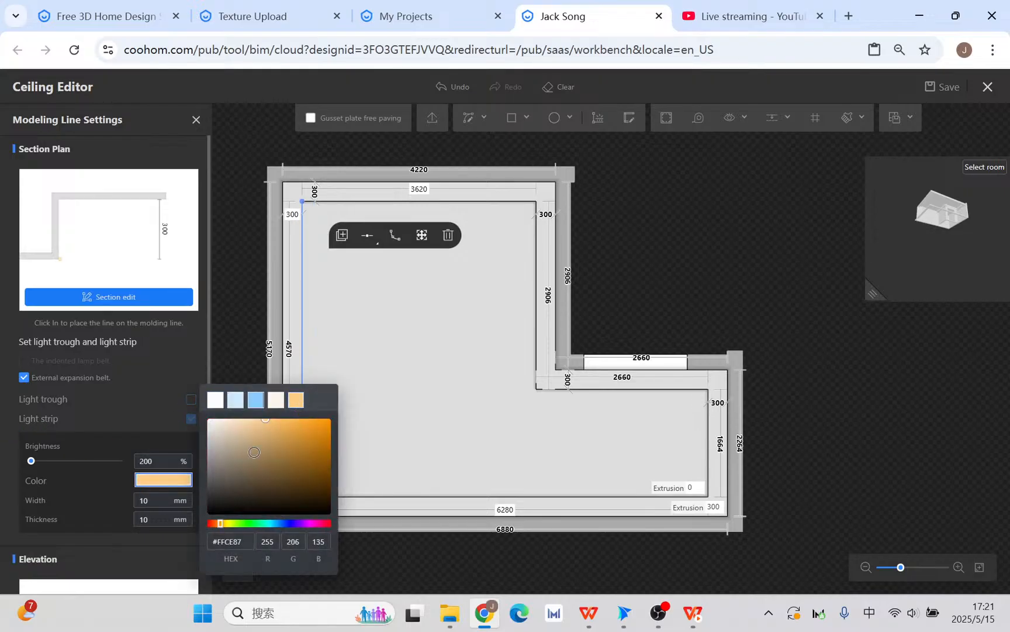
Step: Edit the line's section so the light strip sits 180 mm below the upper ceiling surface
click(115, 304)
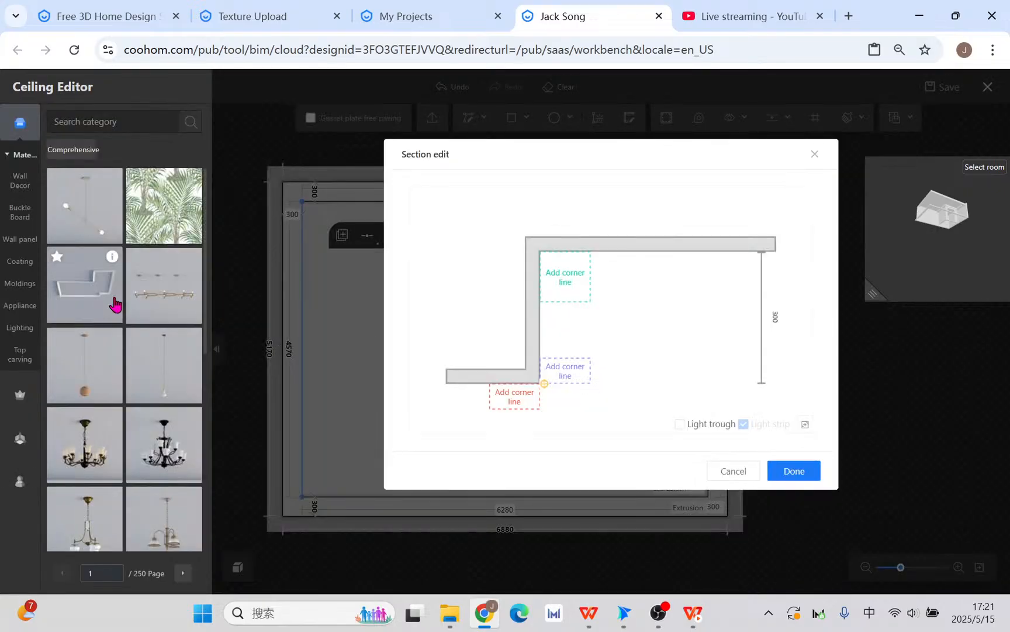
click(544, 384)
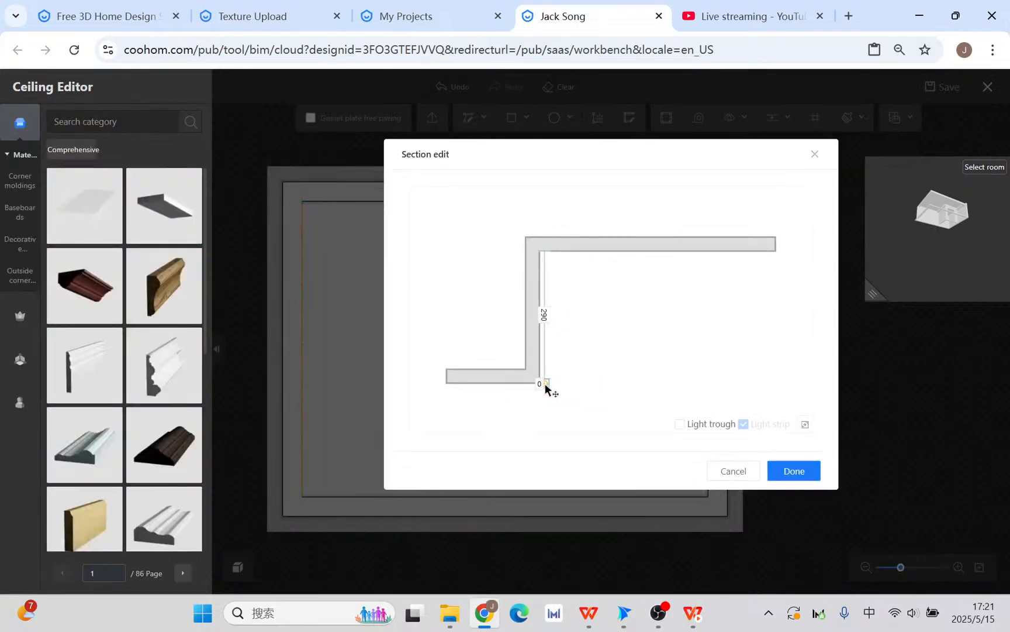
scroll(546, 409, up, 4)
mouse_move(563, 400)
mouse_down()
mouse_move(581, 310)
mouse_move(566, 343)
mouse_move(575, 383)
mouse_up()
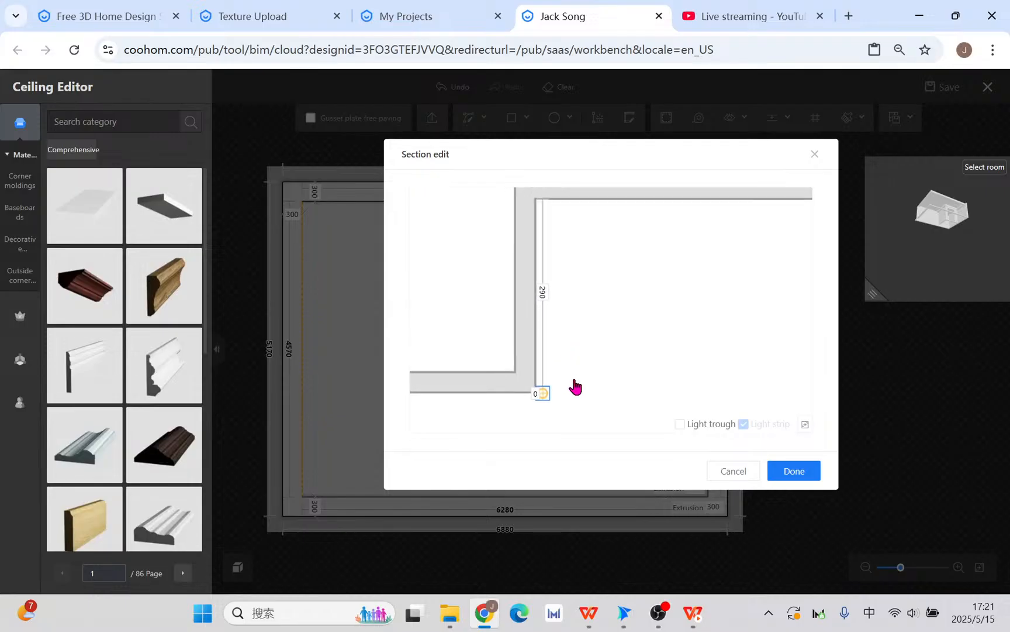
click(539, 291)
text(180)
key(Return)
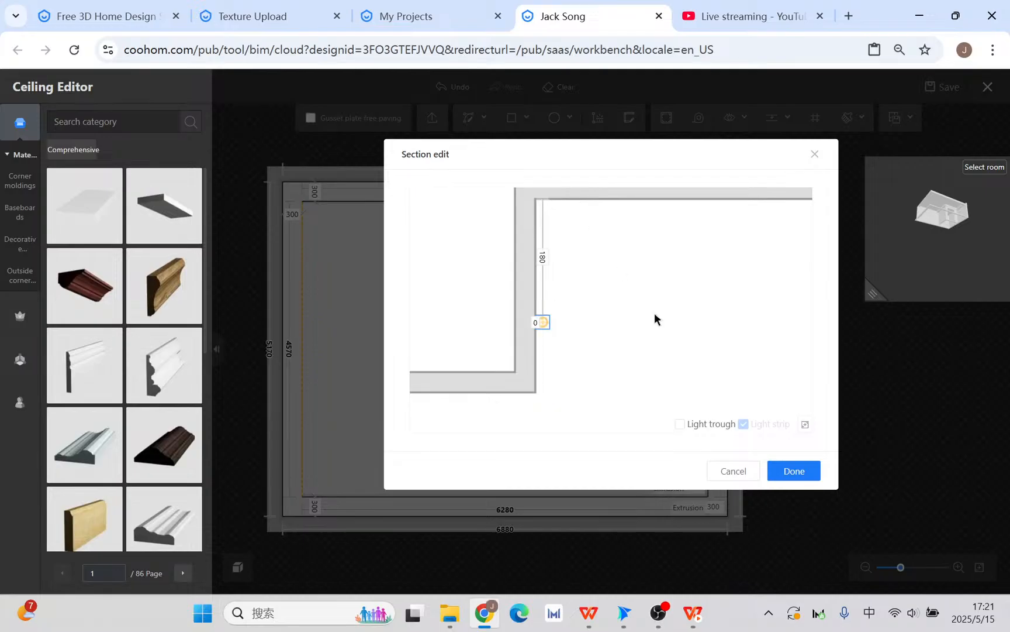
click(793, 471)
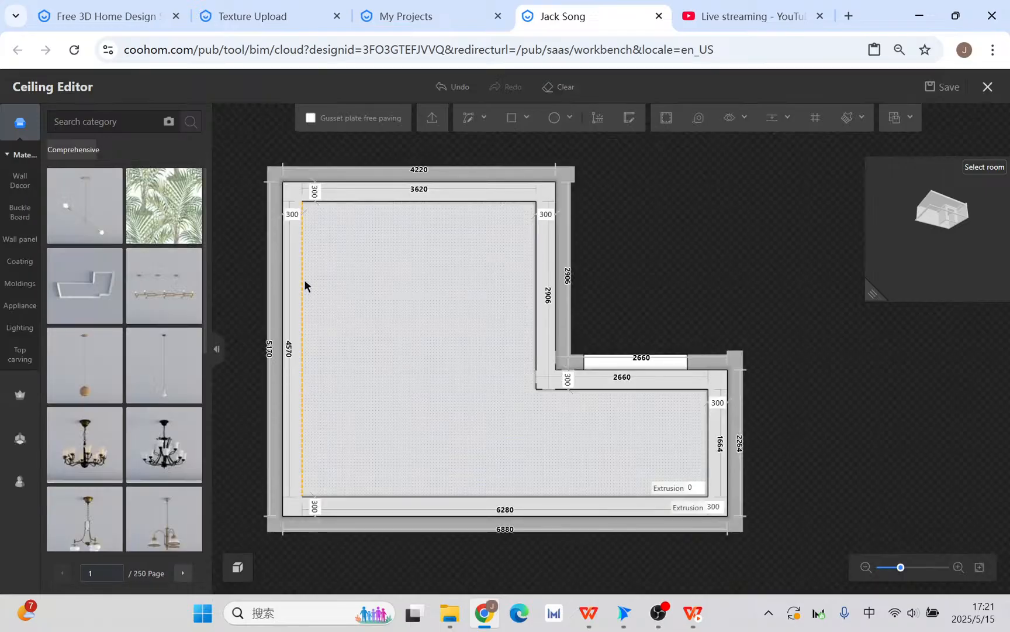
Step: Duplicate the line's light strip settings to all other lines of the inner outline
click(303, 281)
click(341, 237)
click(368, 303)
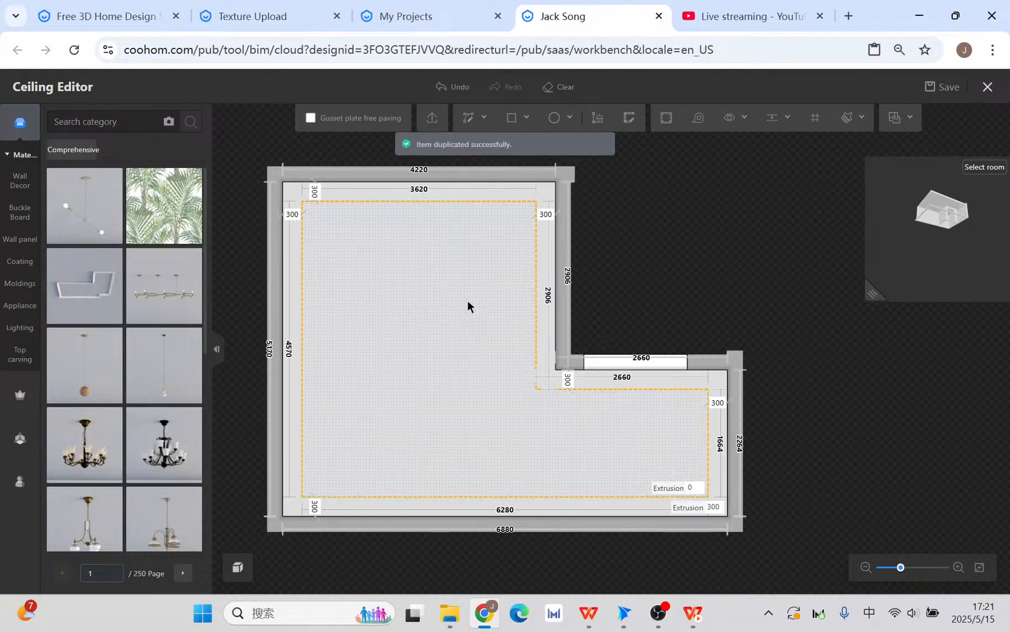
Step: Enlarge the 3D preview and examine the light strips around the ceiling recess from inside the room
drag(875, 297, 255, 502)
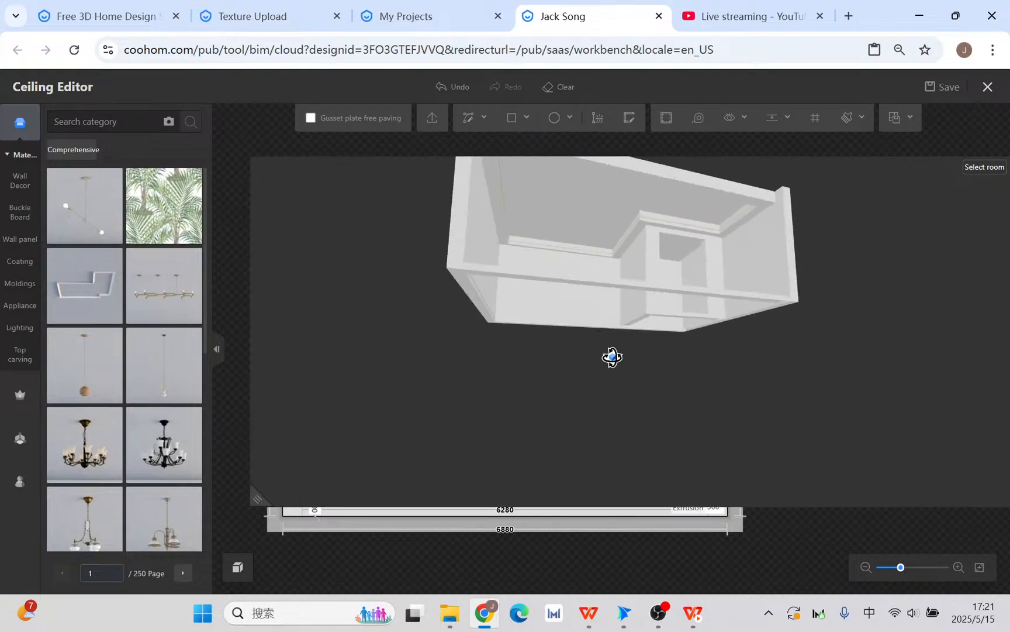
right_drag(566, 371, 644, 381)
scroll(618, 323, up, 6)
right_drag(515, 406, 513, 363)
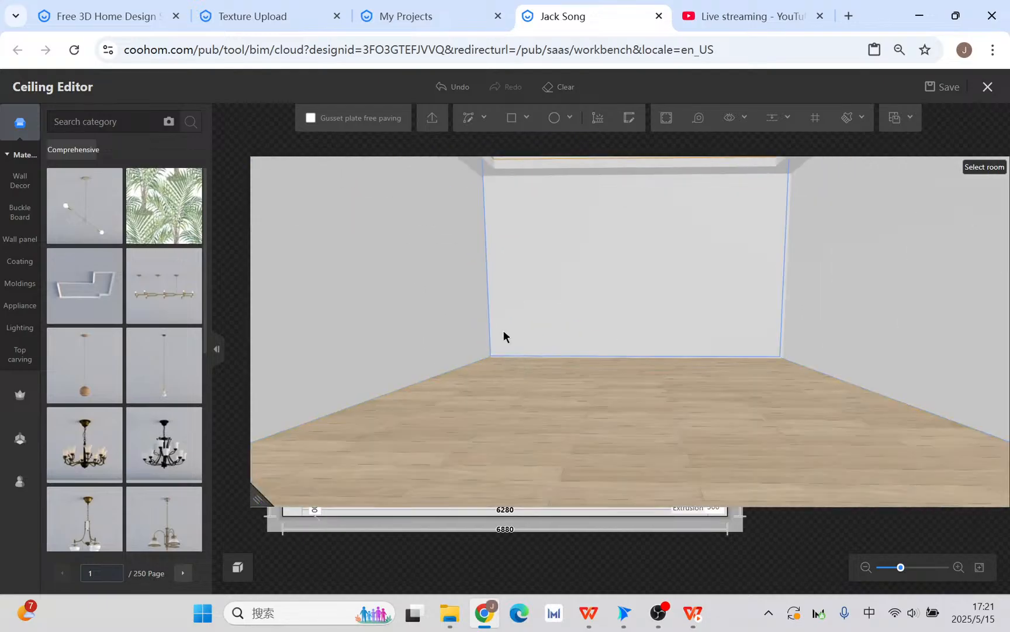
scroll(505, 336, up, 2)
key(q)
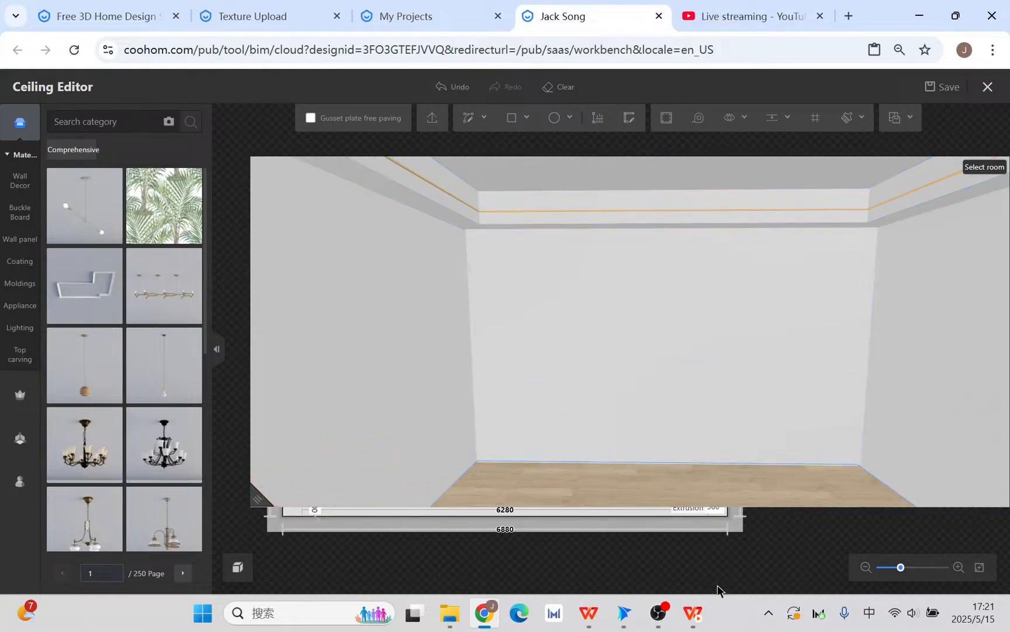
Step: Switch to the WPS slide show to view the reference interiors with light strips, and return to the Ceiling Editor in Chrome
click(694, 613)
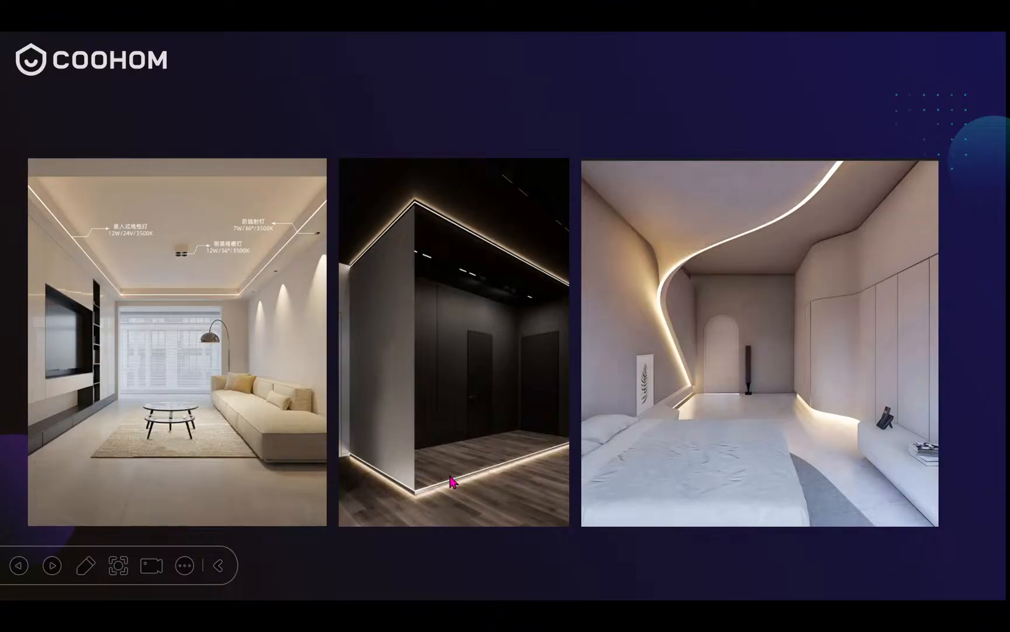
key(Escape)
click(519, 621)
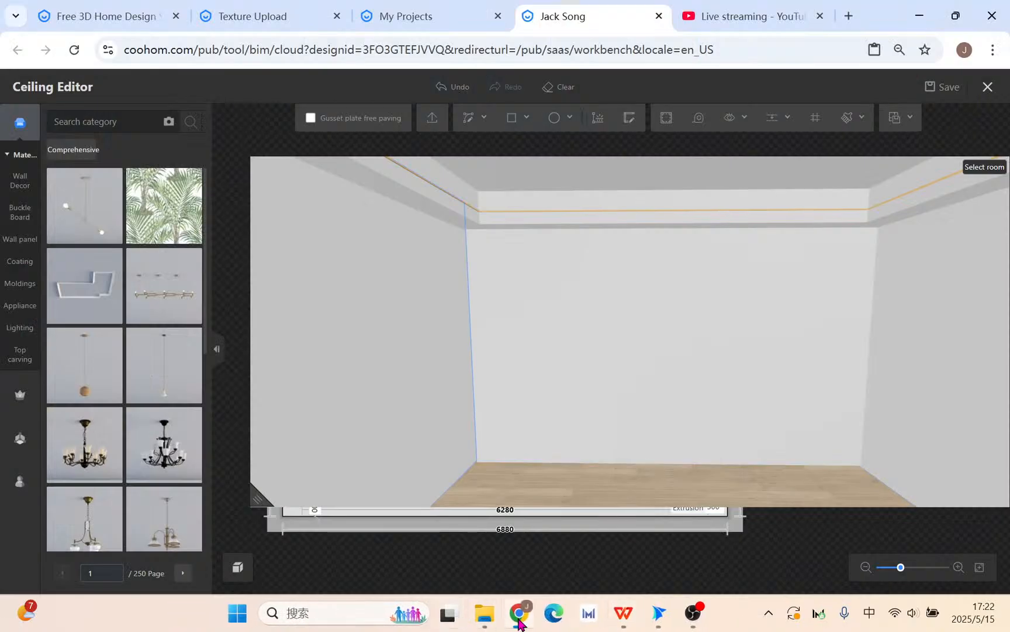
Step: Leave the Ceiling Editor, open the advanced whole-floor editor for materials and moldings, and enter the L-shaped room at its outer wall corner
click(988, 86)
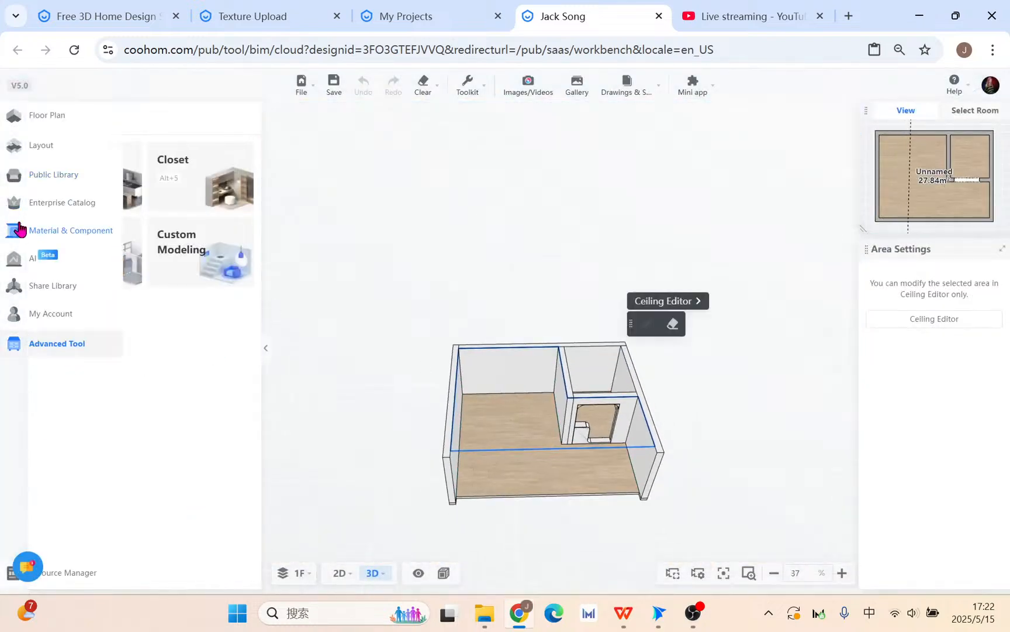
click(21, 234)
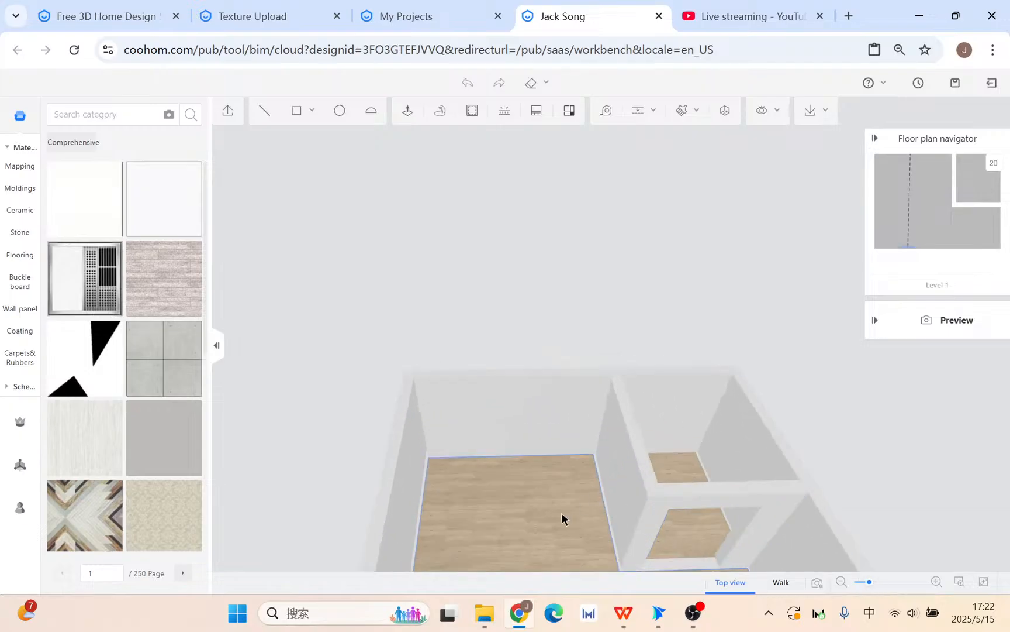
scroll(562, 426, up, 3)
click(561, 405)
scroll(544, 468, up, 3)
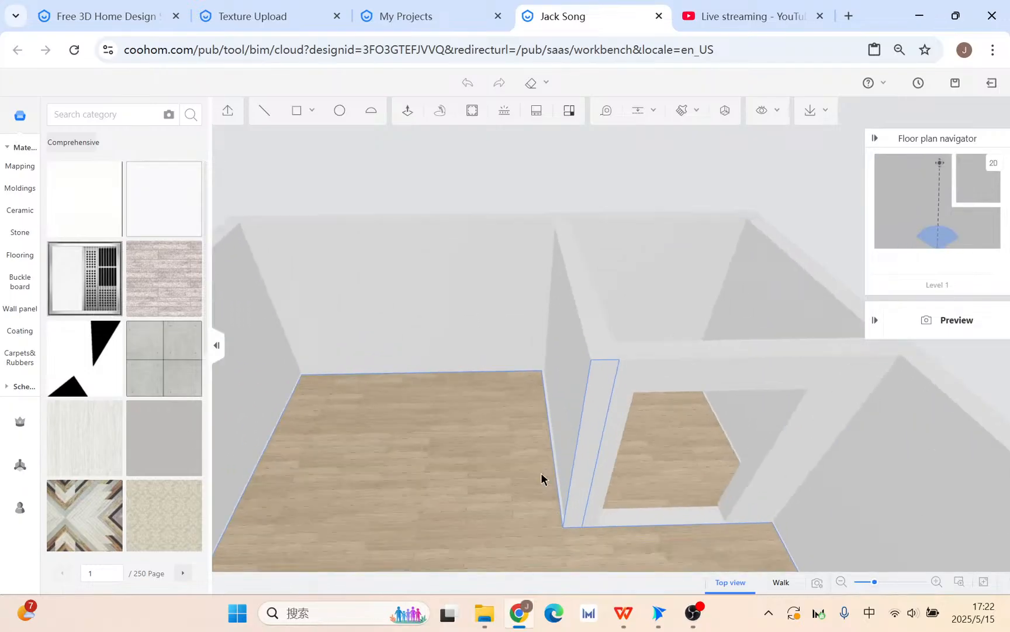
drag(464, 427, 556, 316)
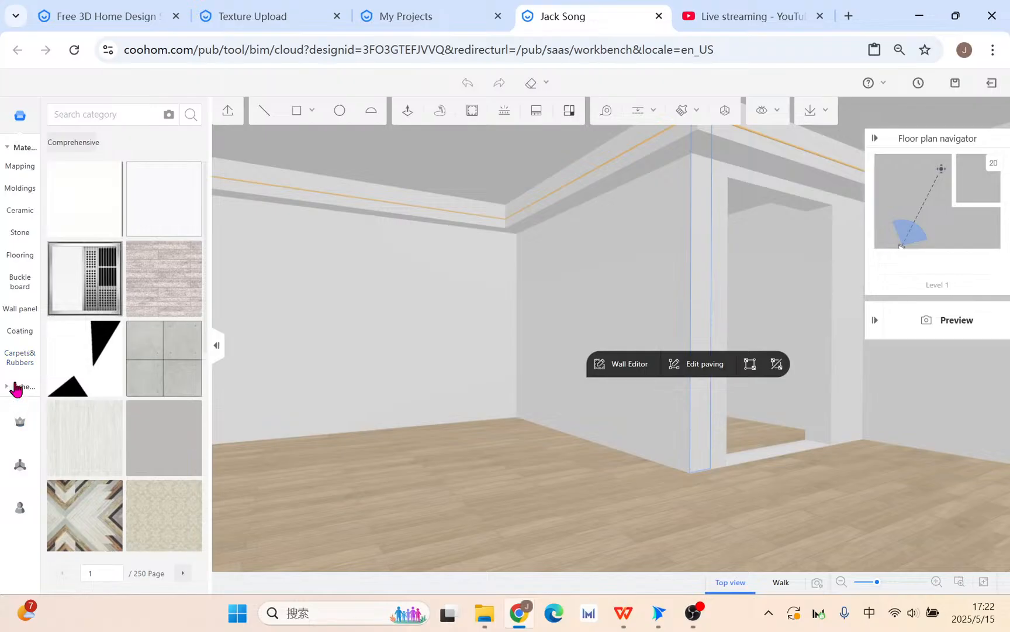
Step: Browse the baseboard moldings for the Luminous skirting line and view its preview images
click(23, 191)
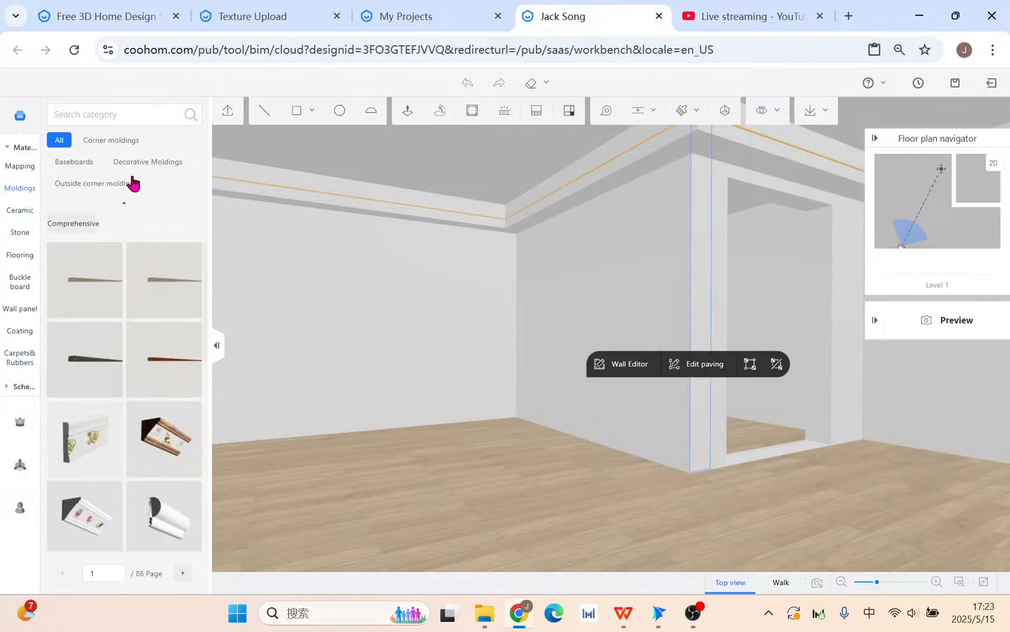
click(96, 164)
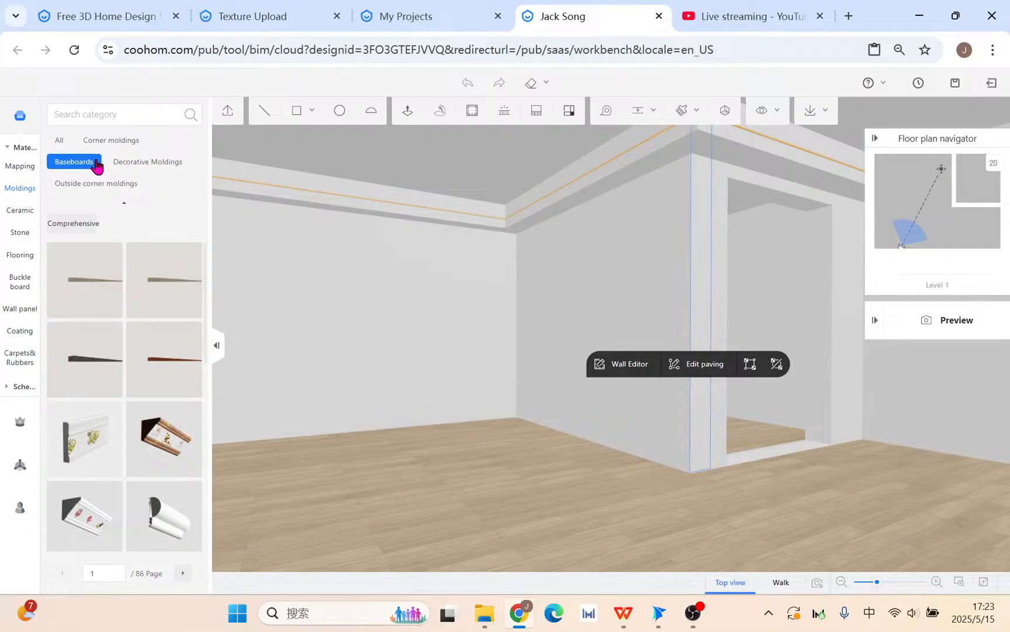
scroll(147, 440, down, 3)
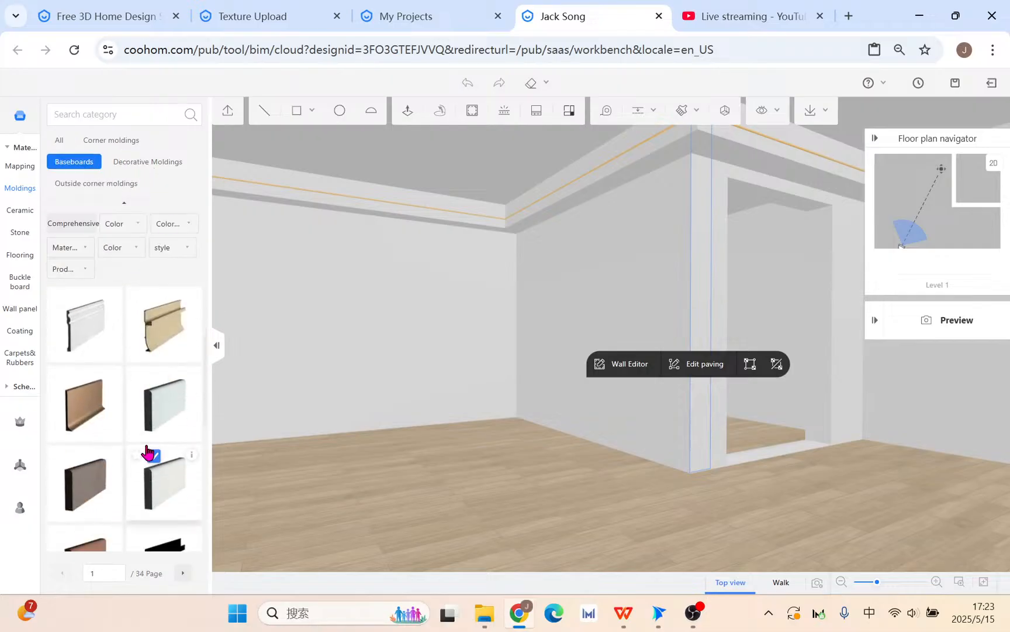
scroll(147, 447, down, 5)
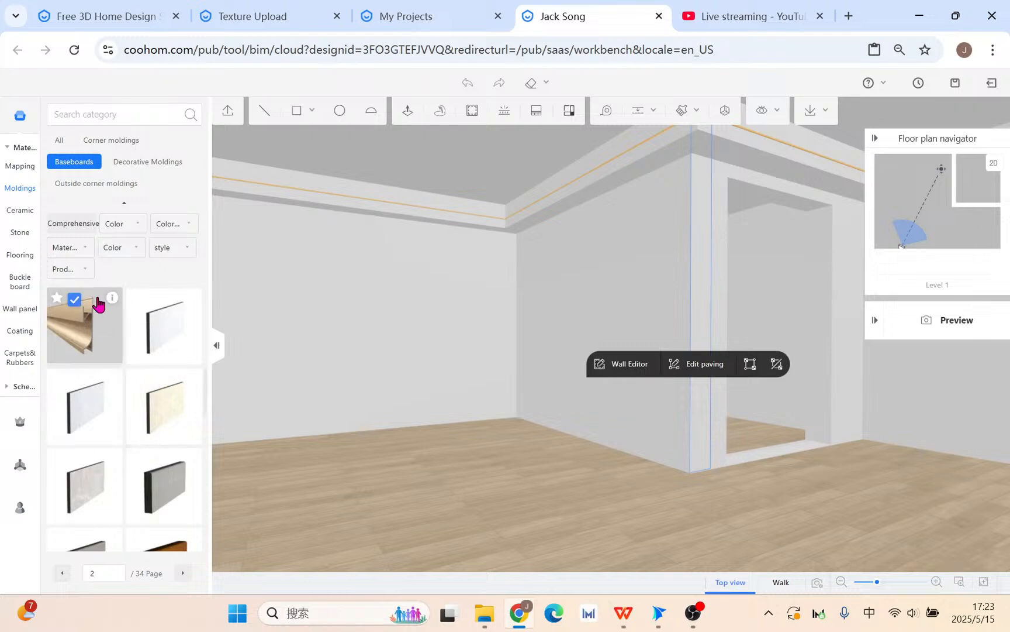
mouse_move(109, 300)
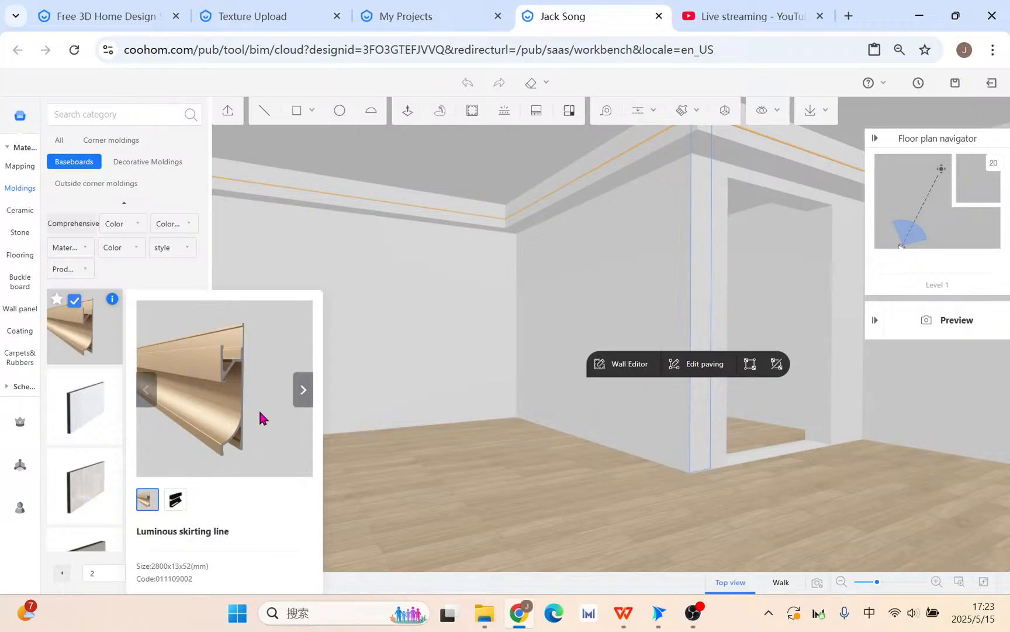
click(303, 390)
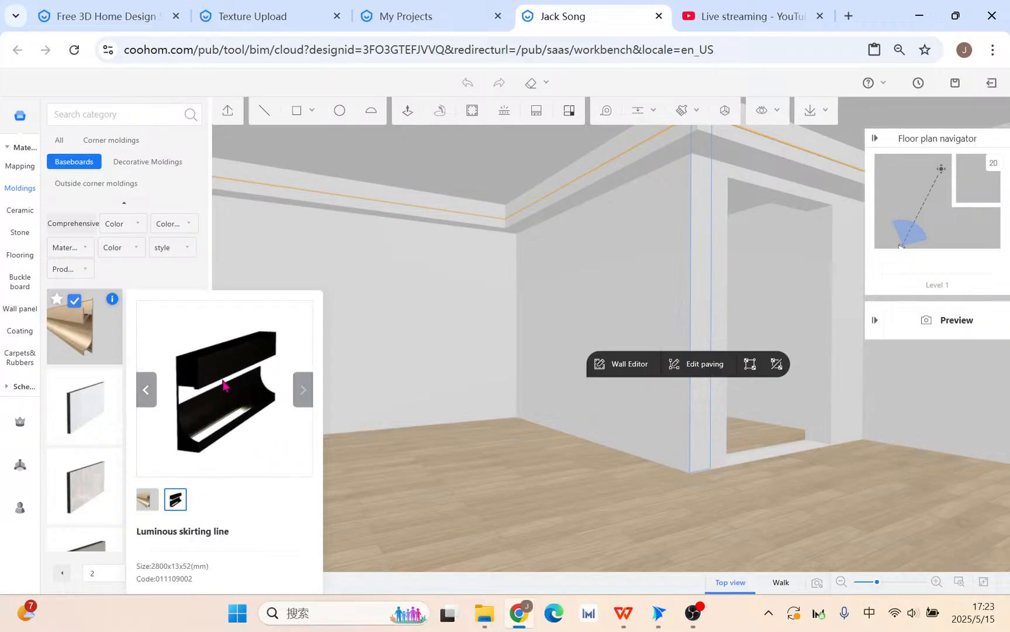
Step: Try the Luminous skirting line along the floor edge of the room's walls, and undo it
click(79, 338)
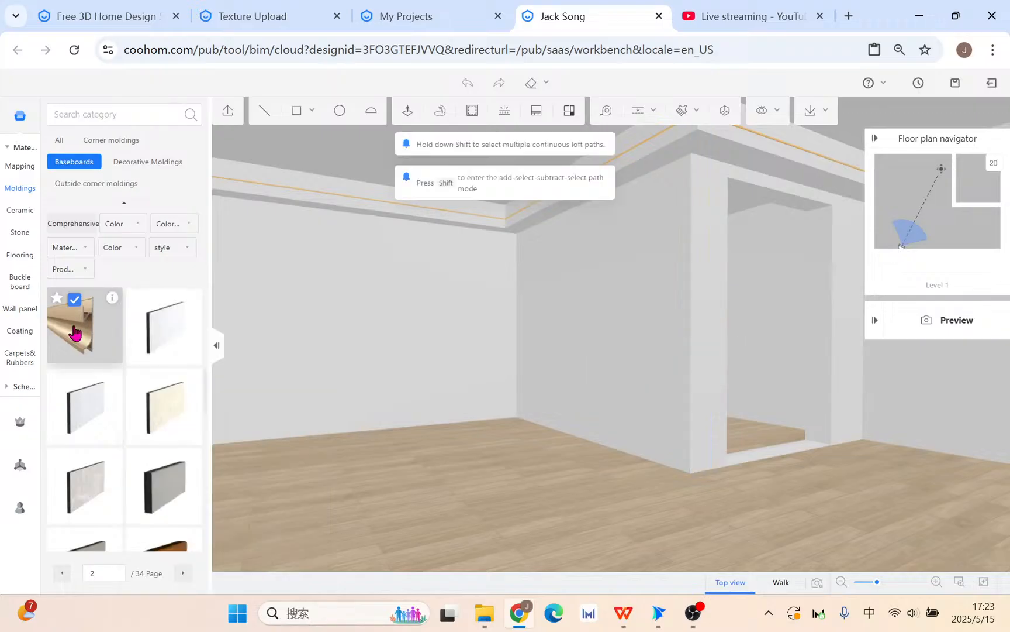
click(552, 400)
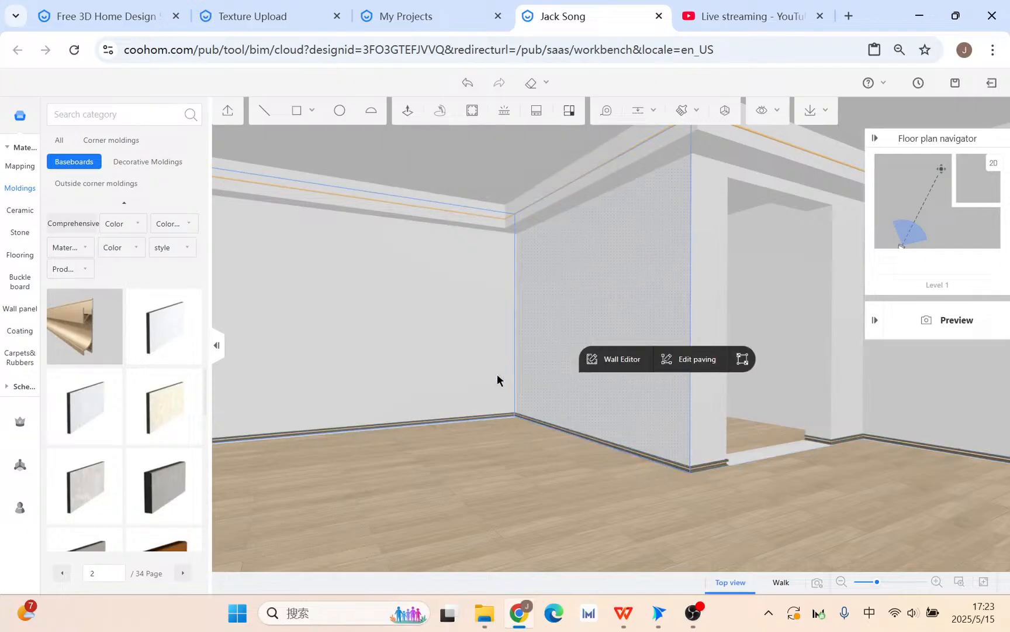
click(467, 83)
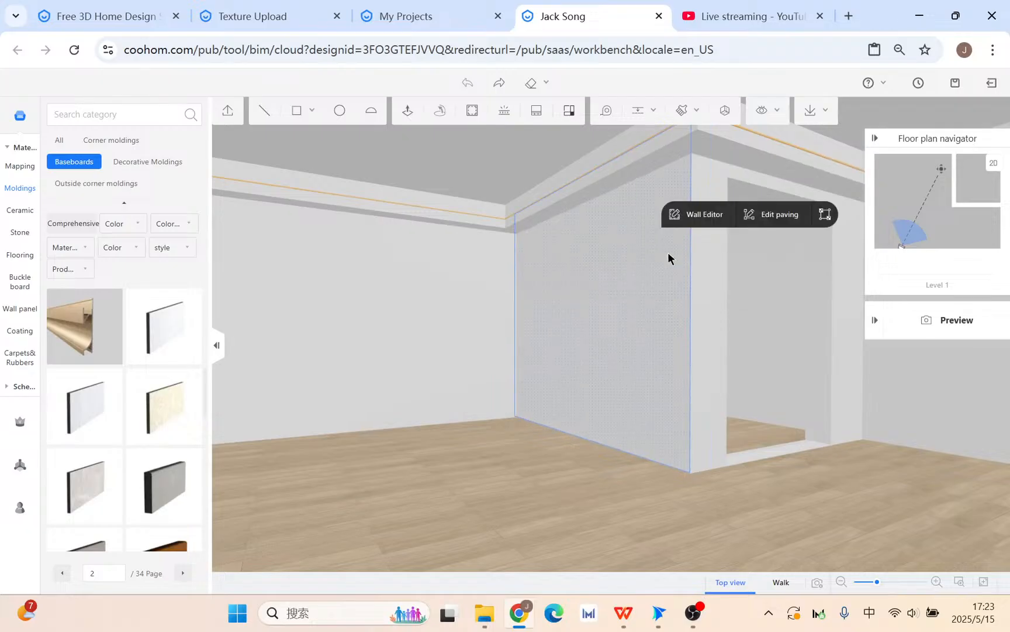
Step: Examine the two adjoining wall faces at the outer corner beside the doorway and the Closed corners tool
click(700, 174)
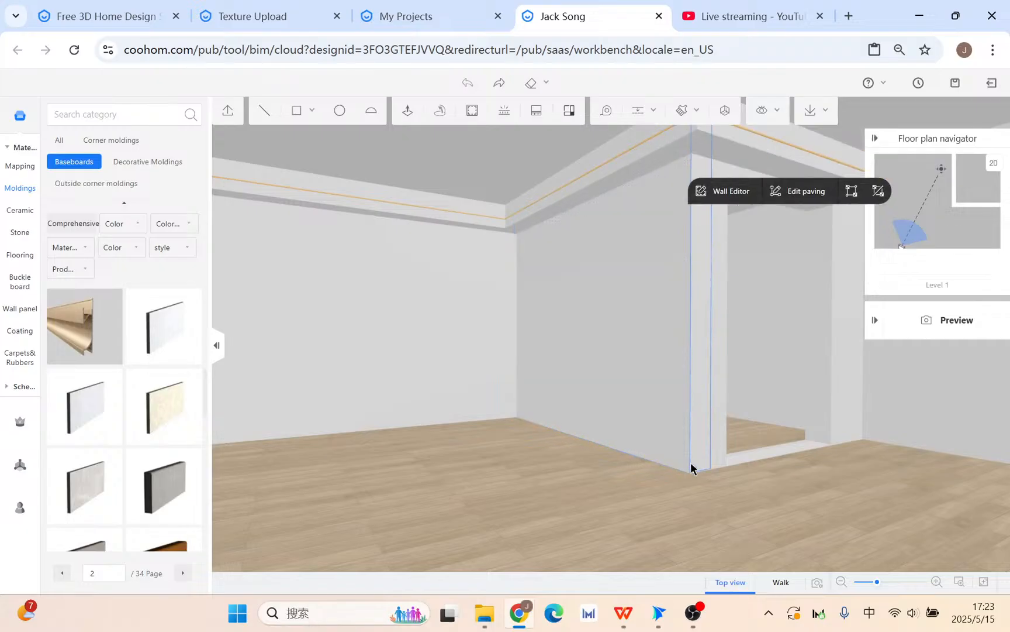
click(530, 330)
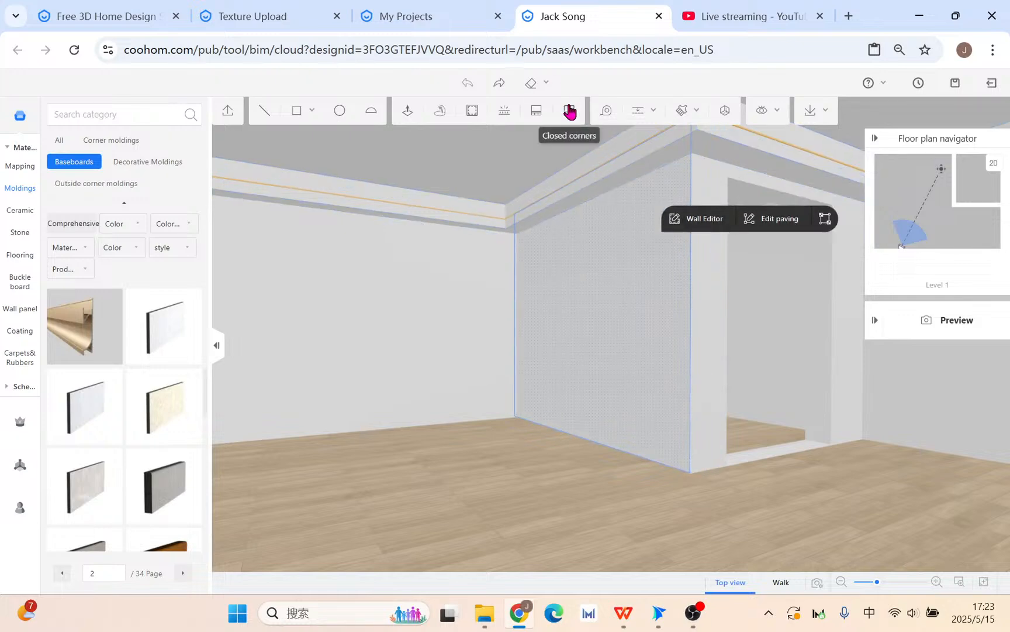
click(702, 184)
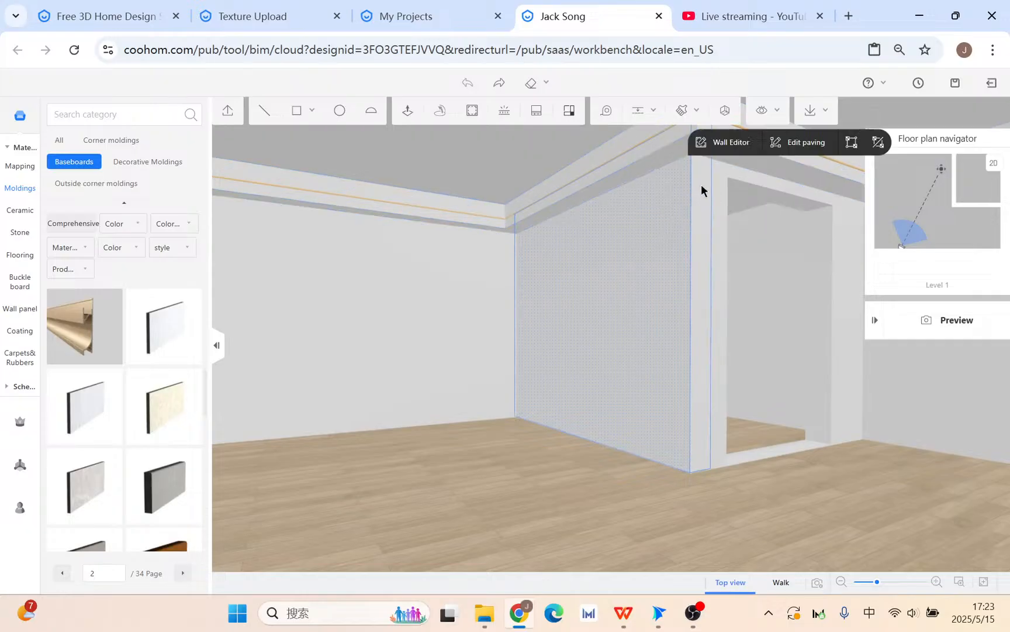
click(682, 205)
click(695, 201)
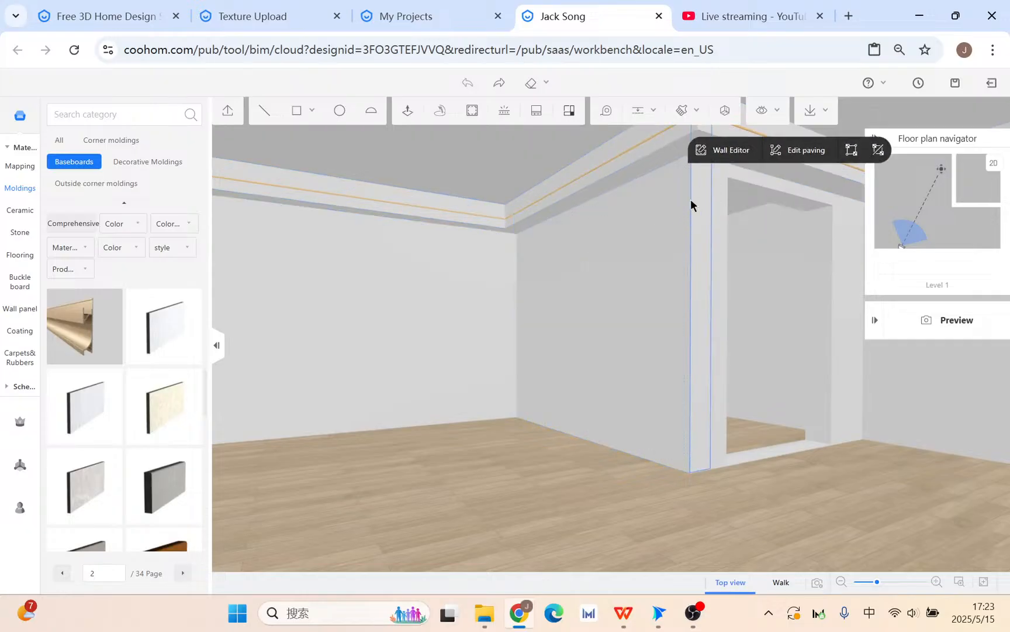
click(681, 201)
click(572, 117)
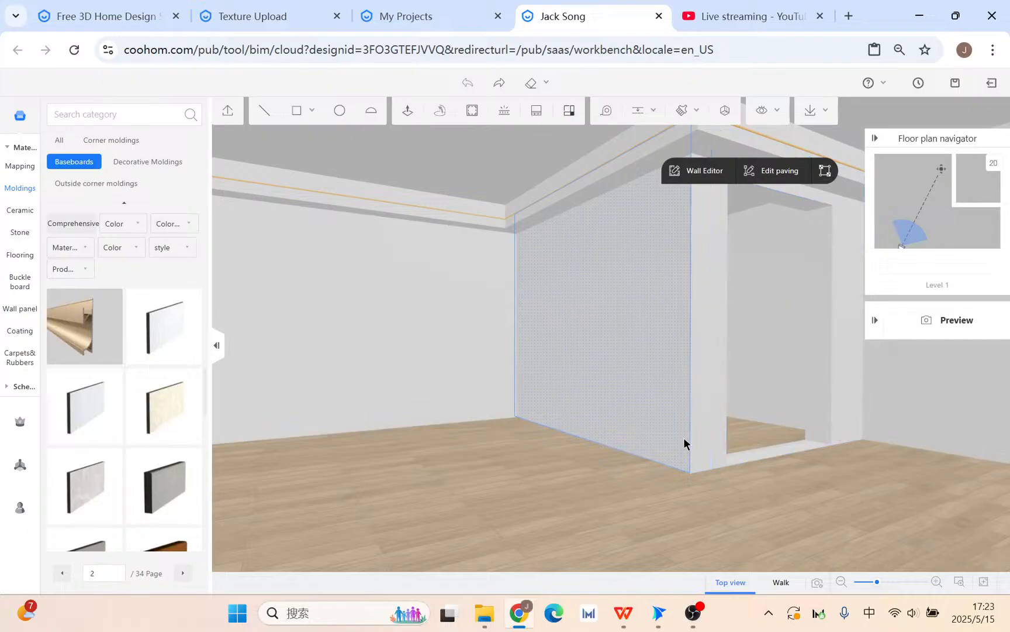
click(703, 378)
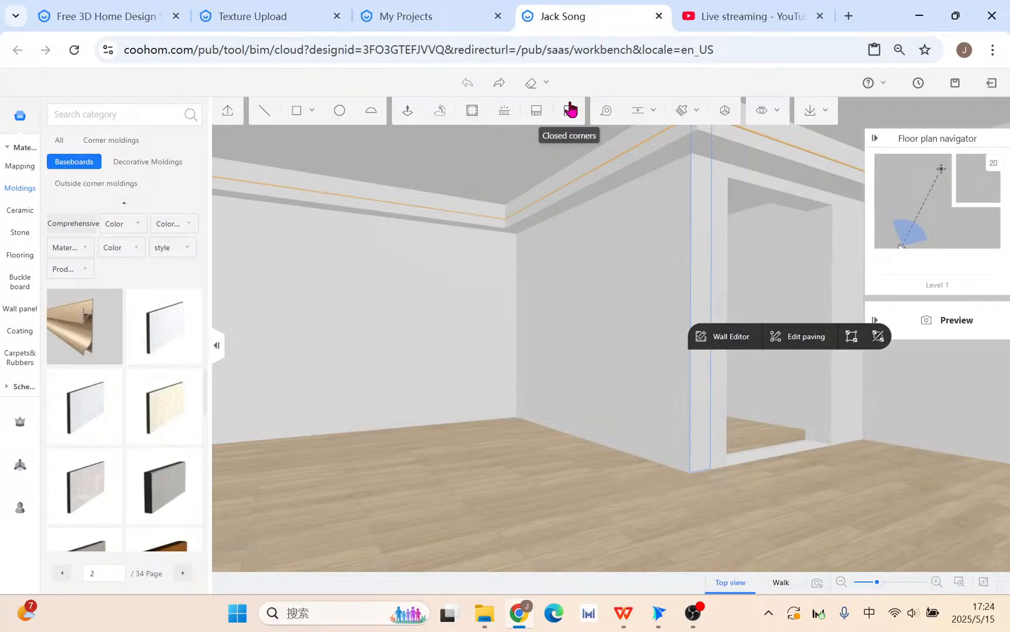
Step: Switch to YouTube Studio to check the live chat, and return to the Coohom project
click(744, 25)
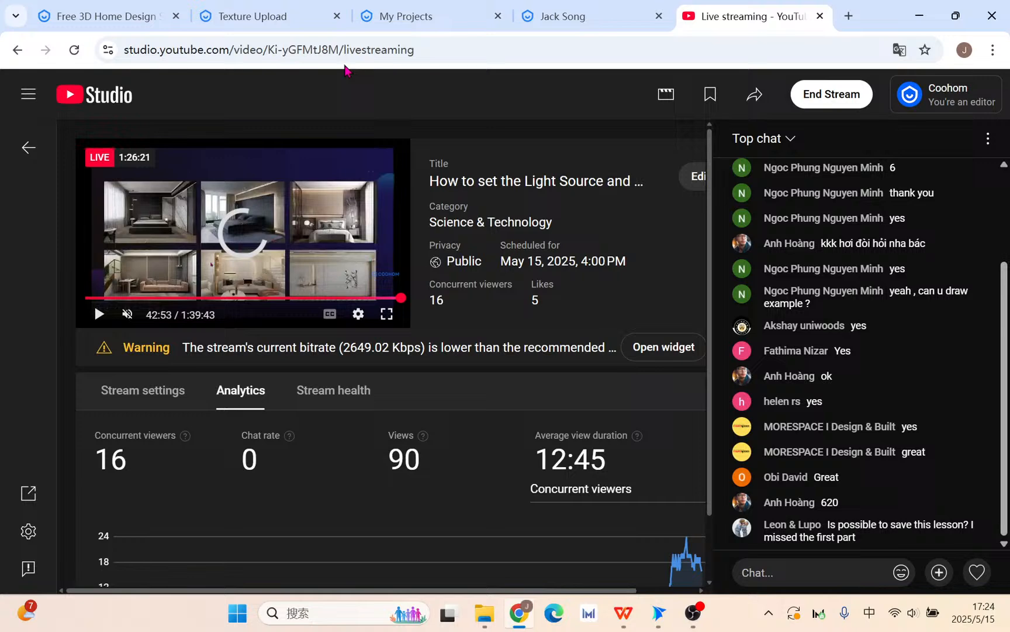
click(423, 14)
click(602, 17)
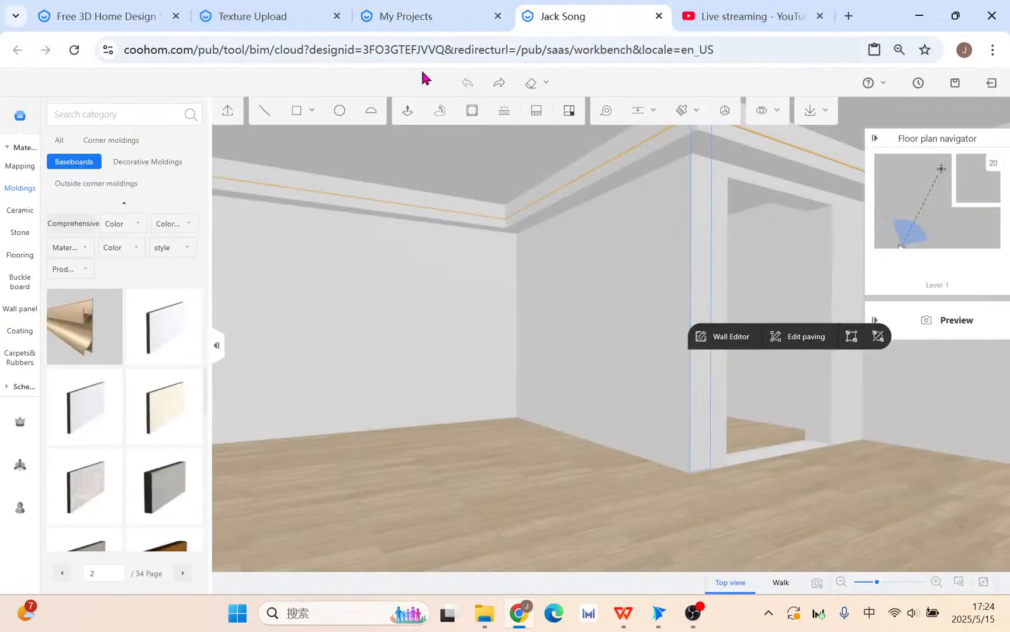
Step: Switch to the WPS presentation, play slide 14 through its corridor light strip picture, and return to Coohom
click(622, 614)
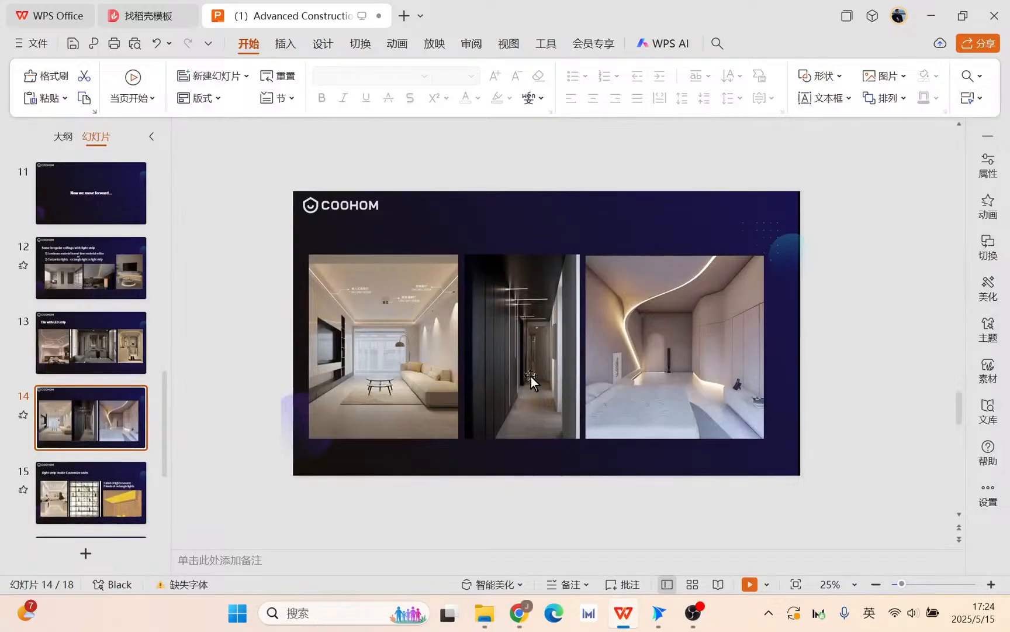
click(750, 584)
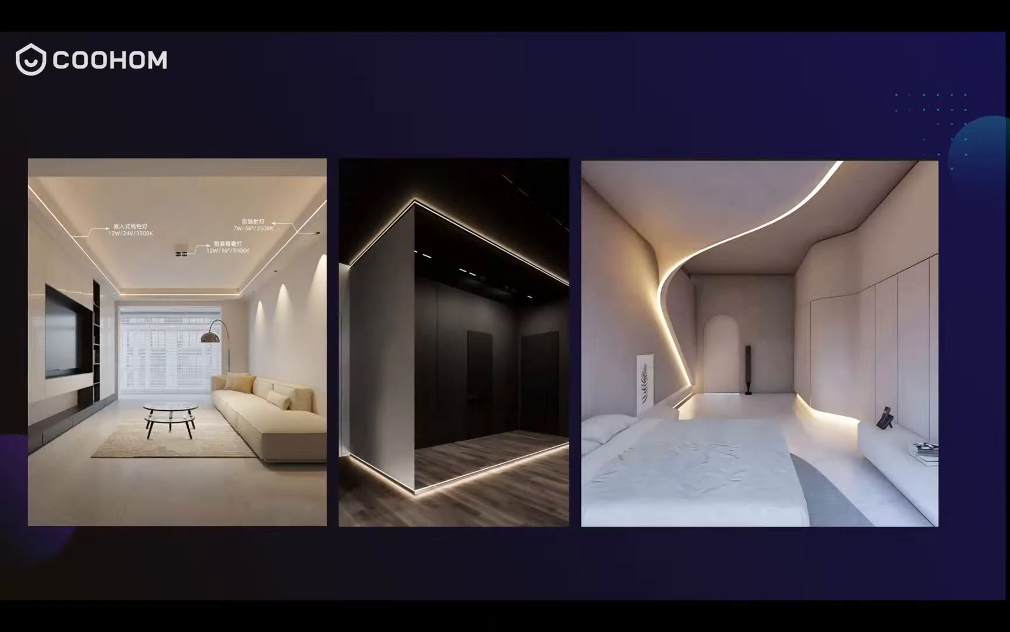
click(410, 387)
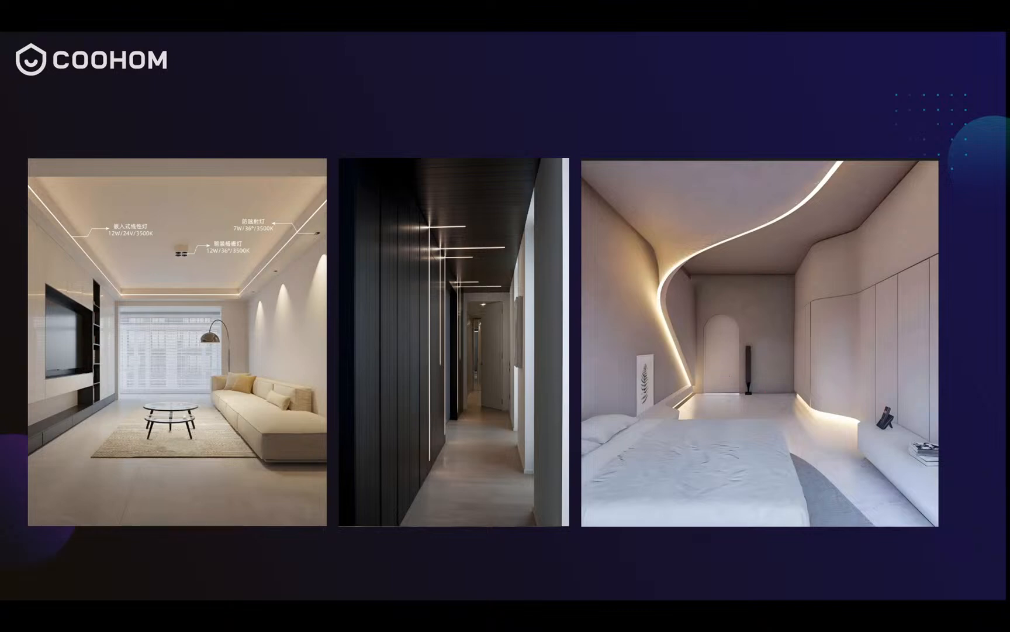
key(Escape)
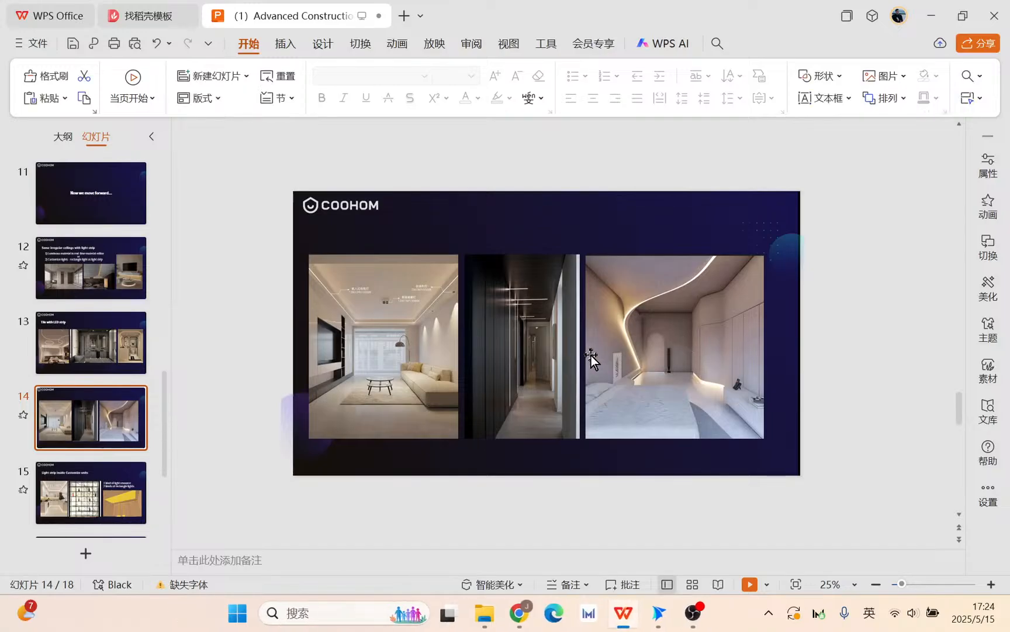
click(518, 613)
drag(629, 186, 476, 400)
drag(422, 376, 501, 316)
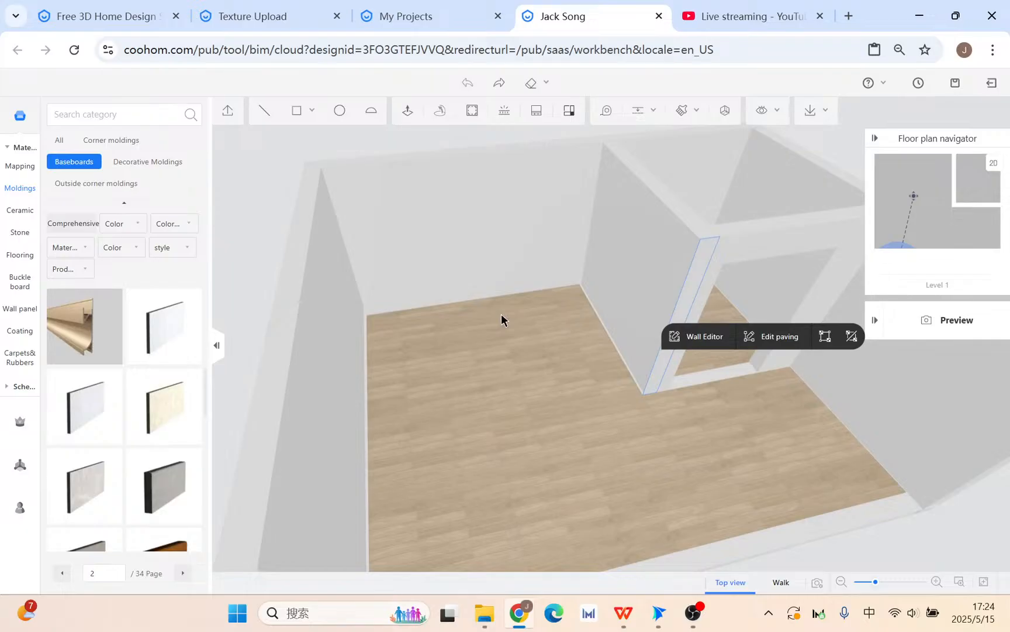
click(296, 115)
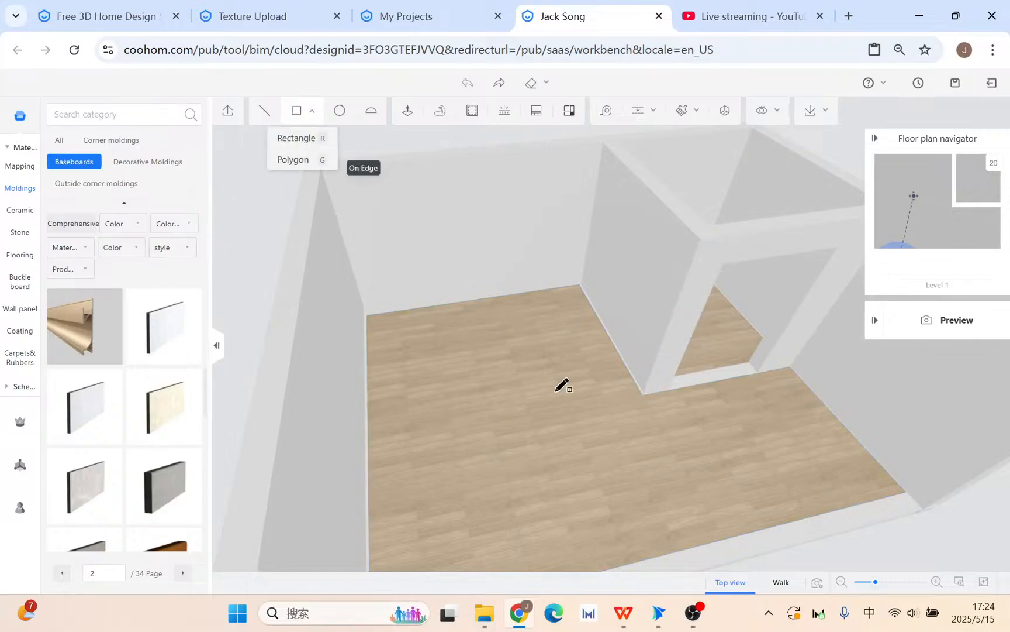
mouse_move(564, 384)
mouse_down()
mouse_move(552, 408)
mouse_move(449, 413)
mouse_move(389, 395)
mouse_move(473, 395)
mouse_up()
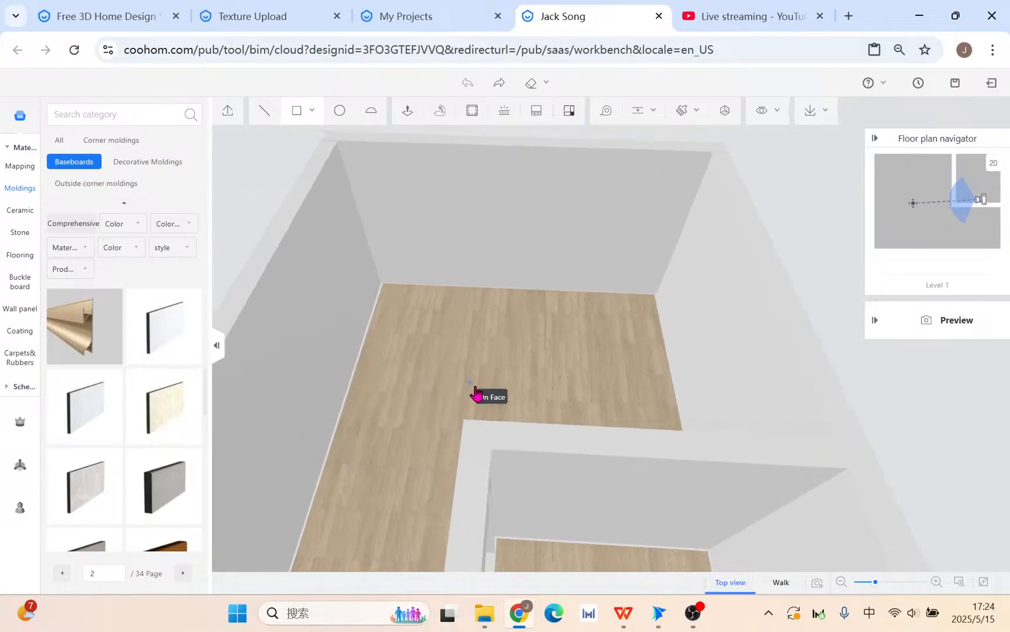
click(424, 361)
key(Escape)
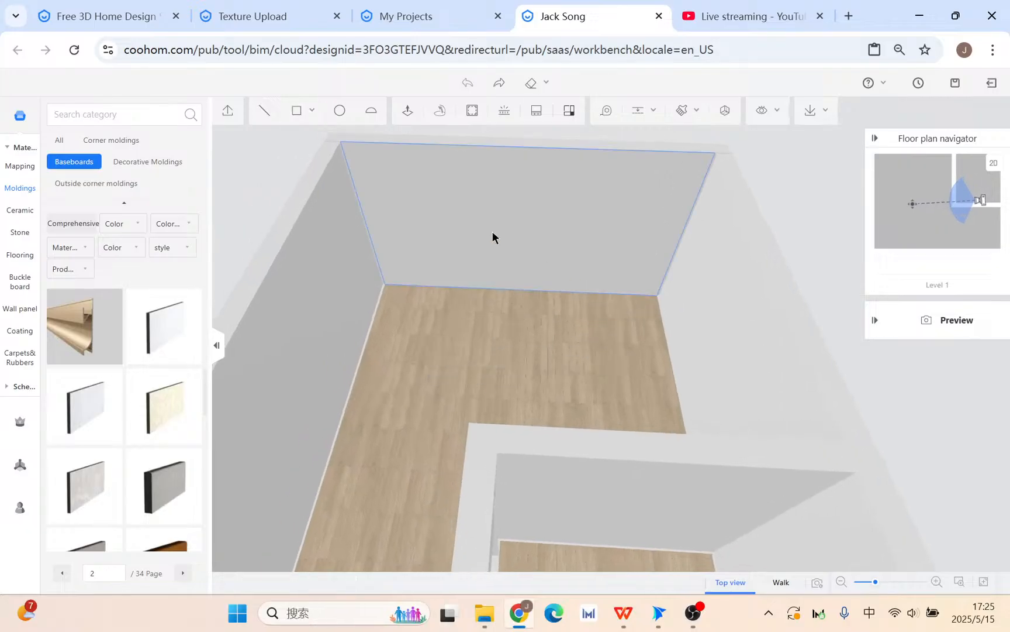
drag(493, 231, 549, 181)
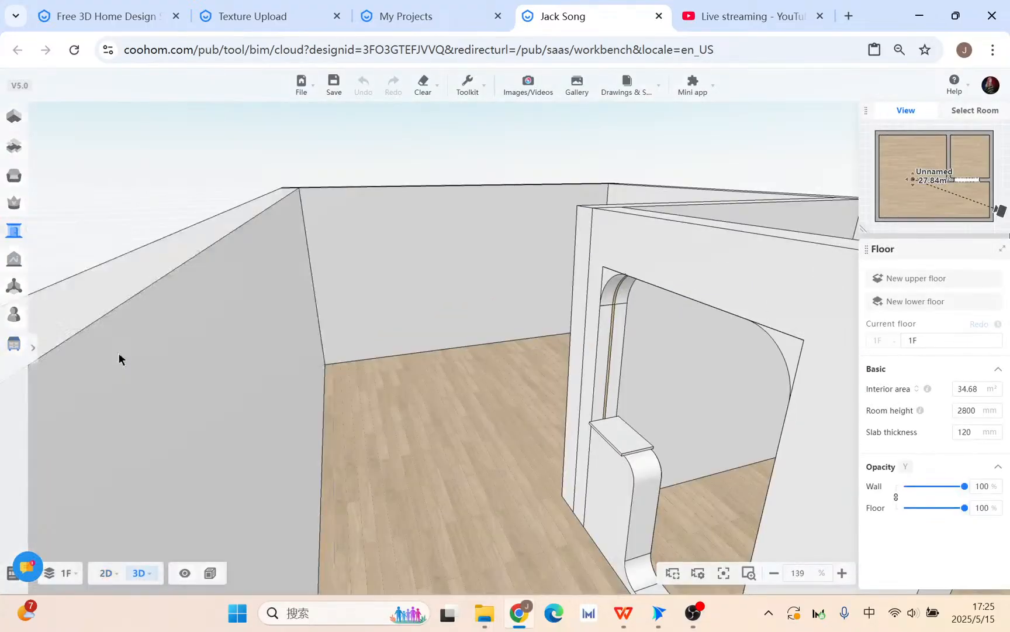
Step: Open custom modeling and draw a rectangle about 2068 by 1594 mm on the wall, starting at the floor edge
click(14, 344)
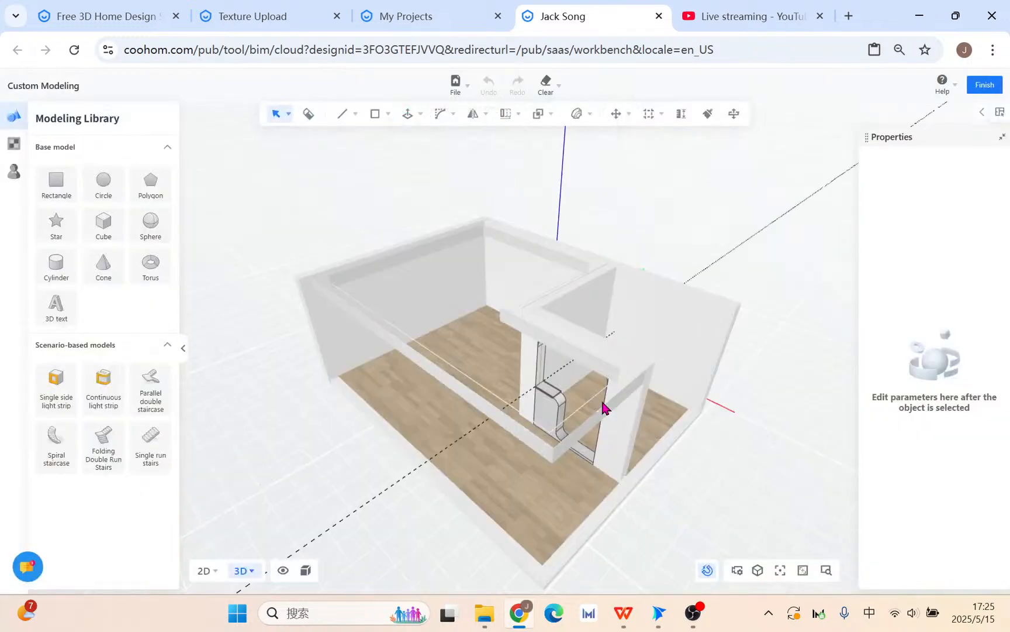
scroll(564, 436, up, 5)
right_drag(563, 435, 758, 503)
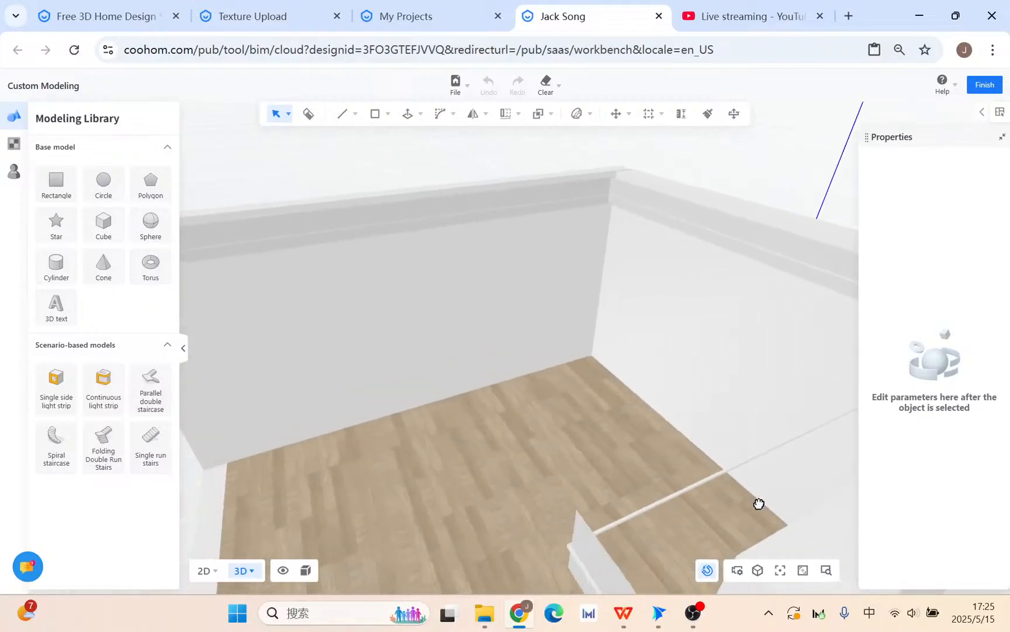
scroll(402, 437, up, 3)
right_drag(402, 437, 380, 408)
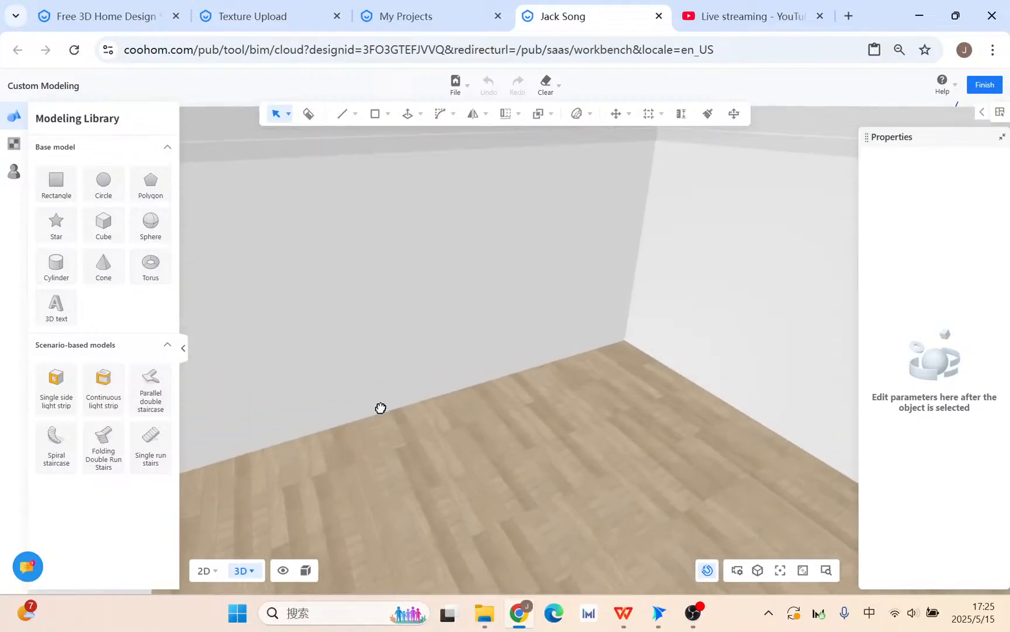
scroll(381, 408, down, 3)
click(386, 113)
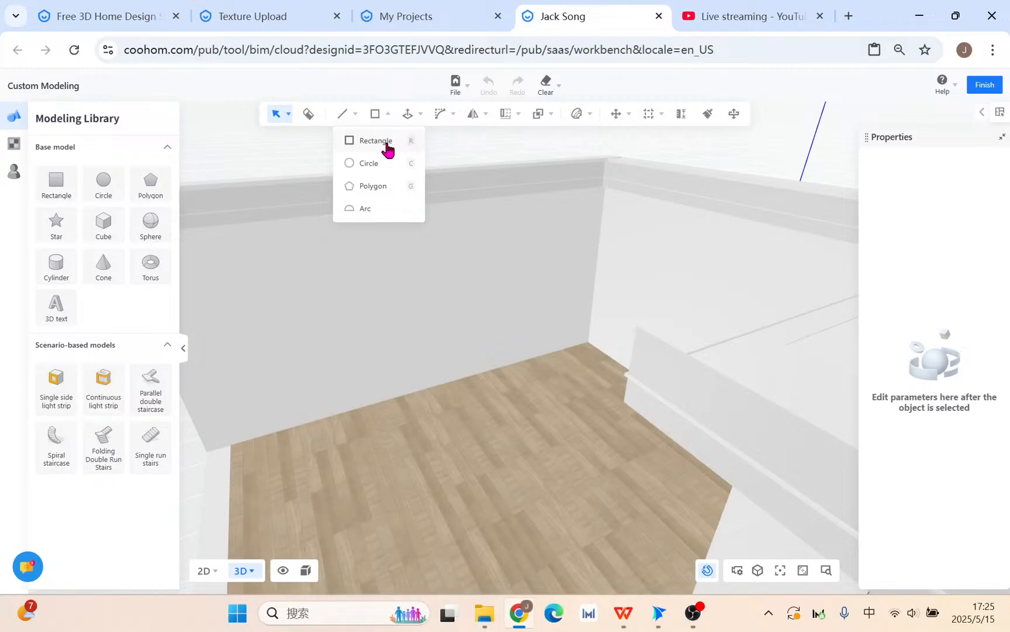
click(387, 146)
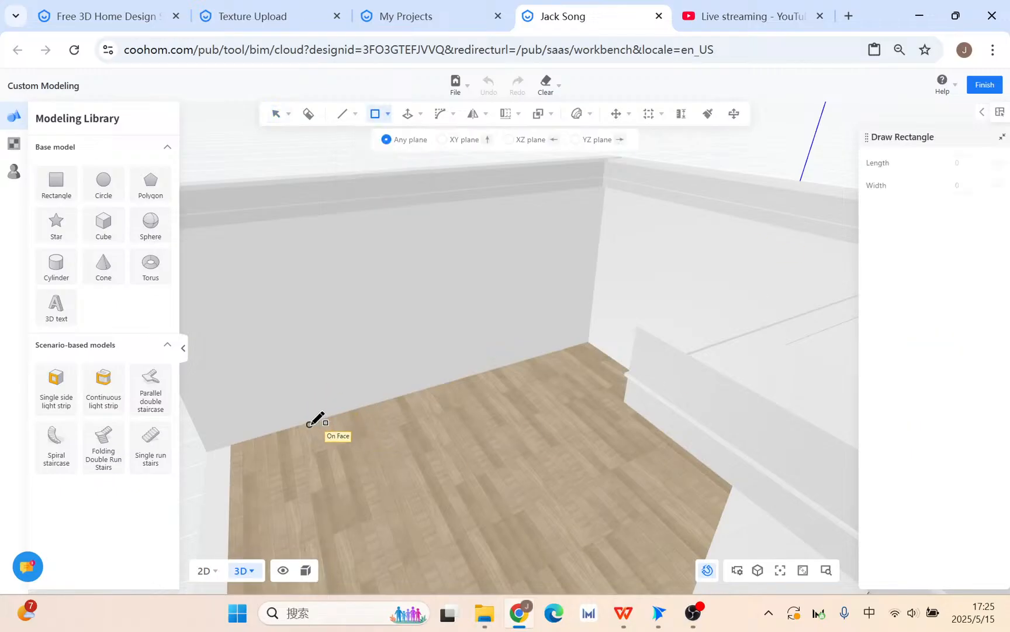
click(309, 421)
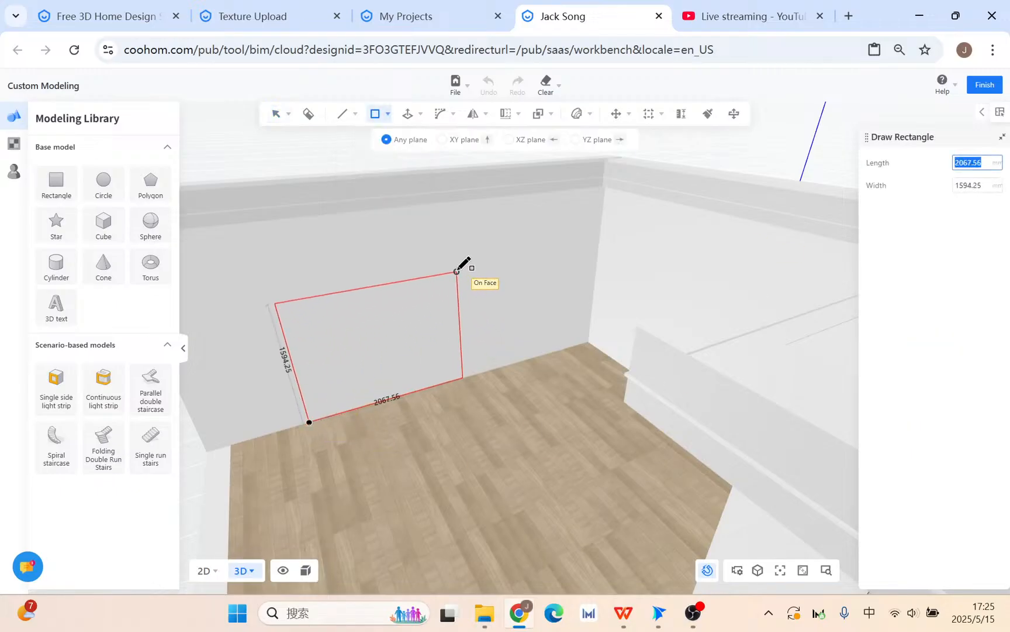
click(455, 270)
key(Escape)
Step: Move the rectangular face away from the wall into the room and lengthen it by shifting its side edge toward the corner
right_drag(409, 383, 440, 391)
click(432, 377)
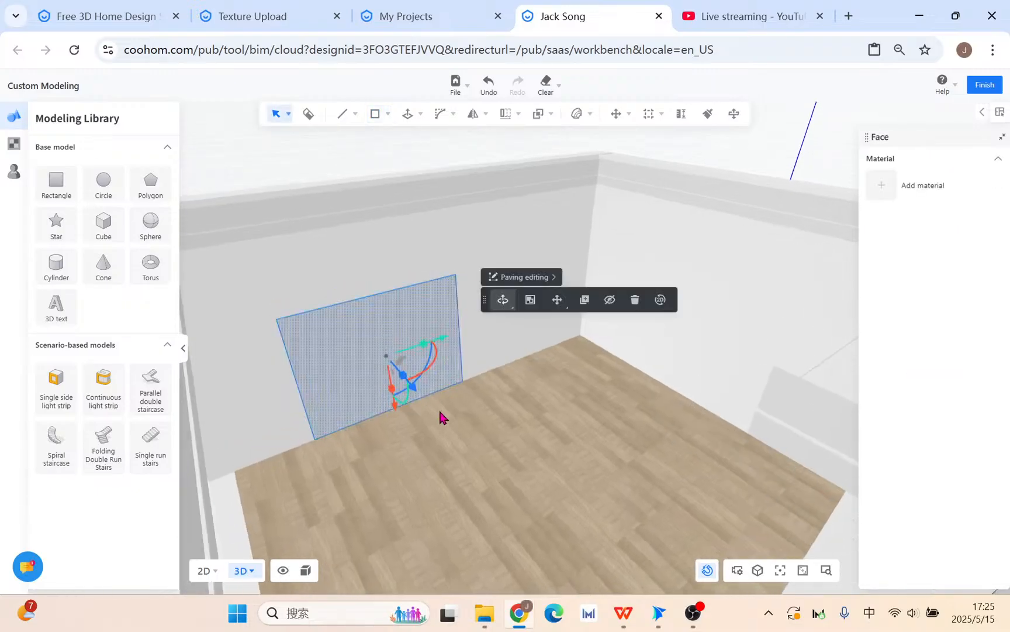
drag(416, 396, 503, 453)
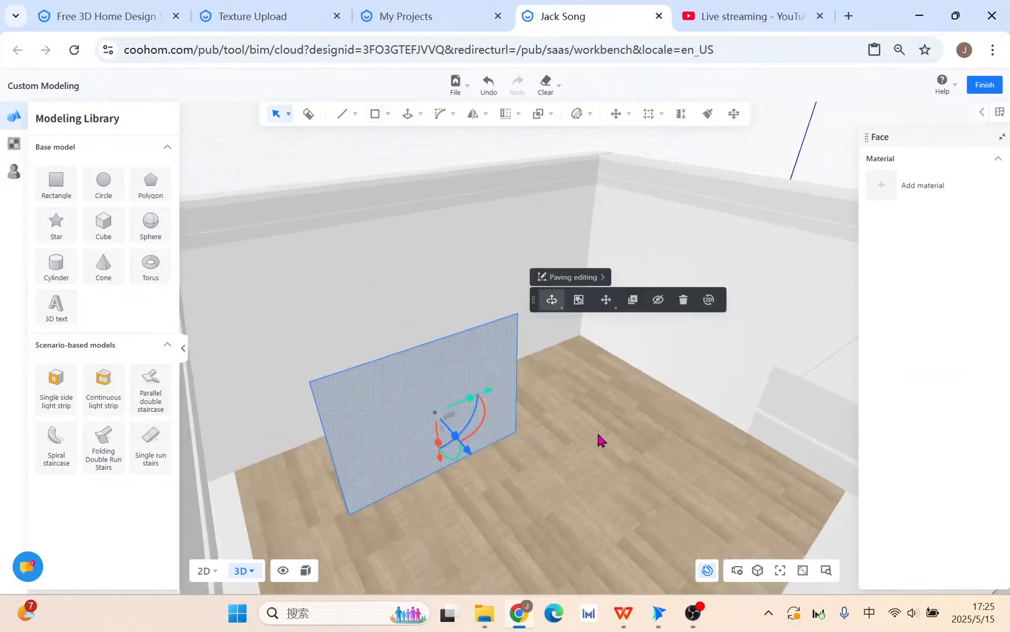
right_drag(614, 421, 522, 395)
click(532, 387)
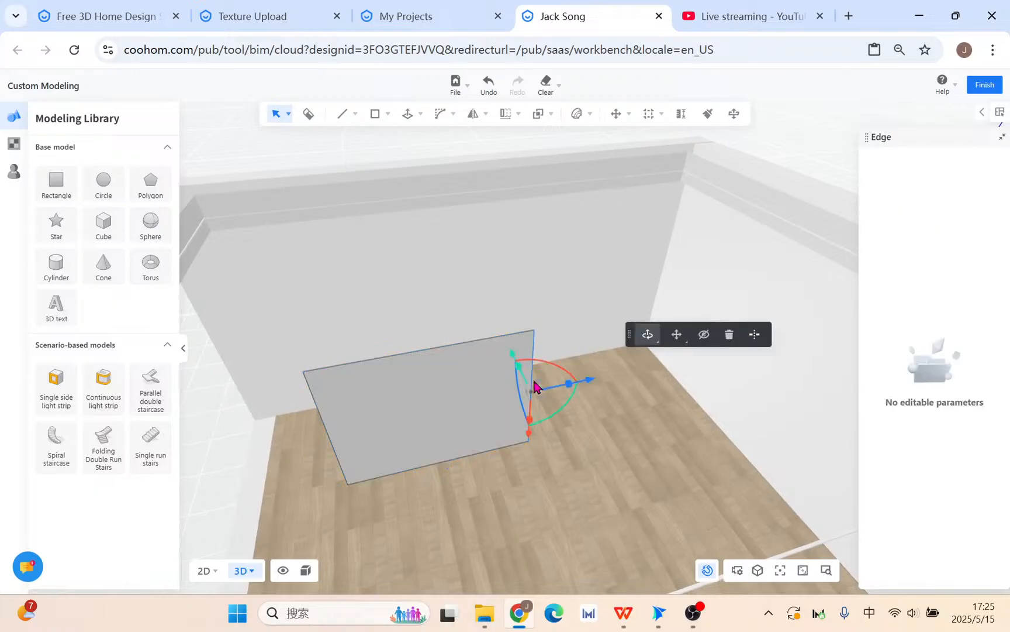
drag(589, 389, 655, 367)
Step: Draw a diagonal line from the face's lower corner to the opposite side edge and delete the triangle below it
right_drag(571, 496, 413, 174)
mouse_move(343, 114)
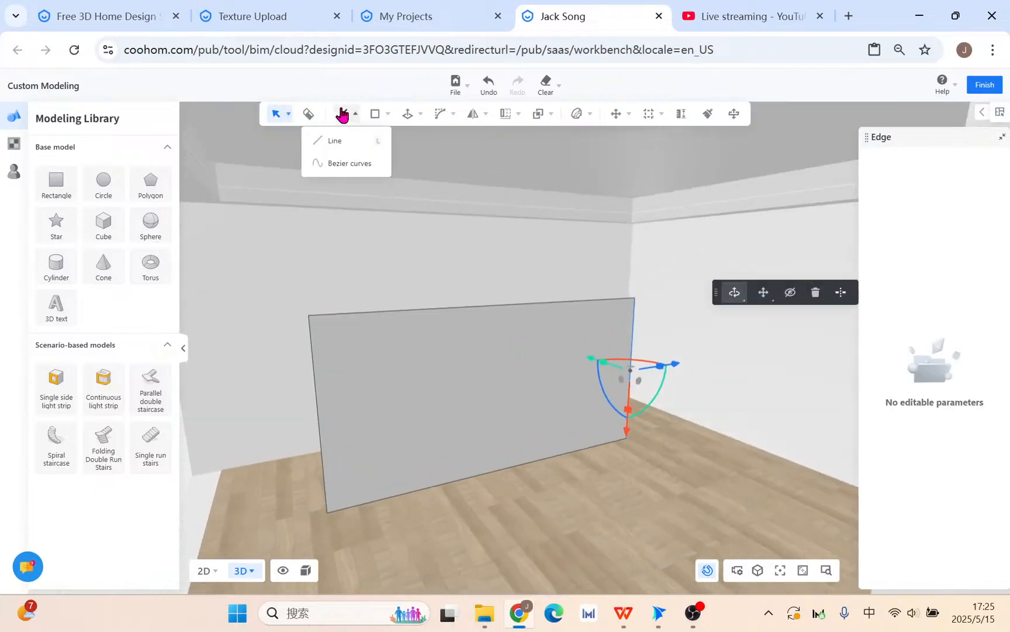
click(335, 141)
click(327, 513)
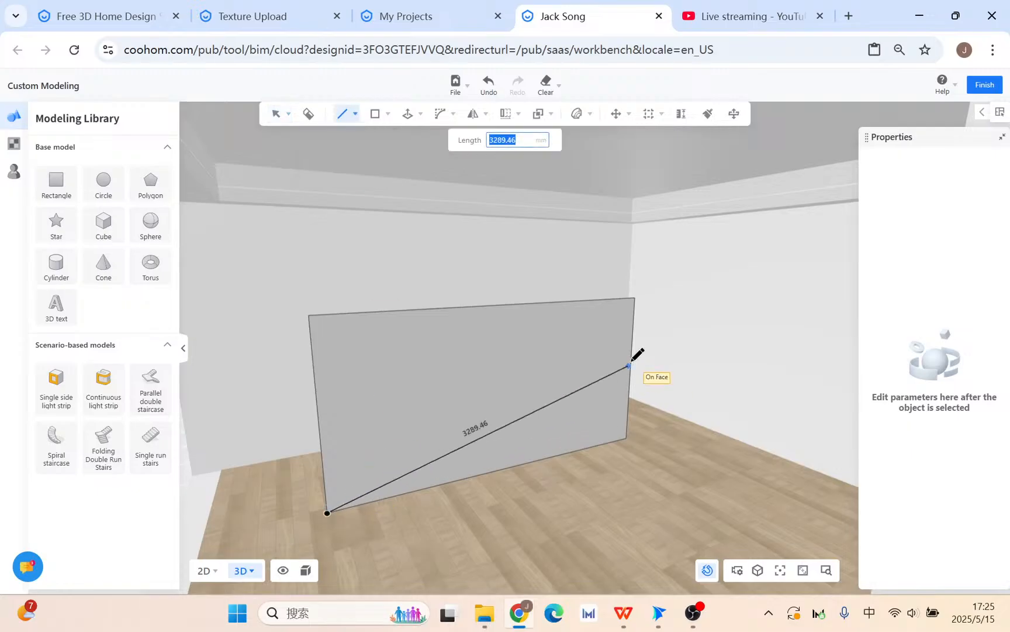
click(632, 357)
key(Escape)
click(588, 412)
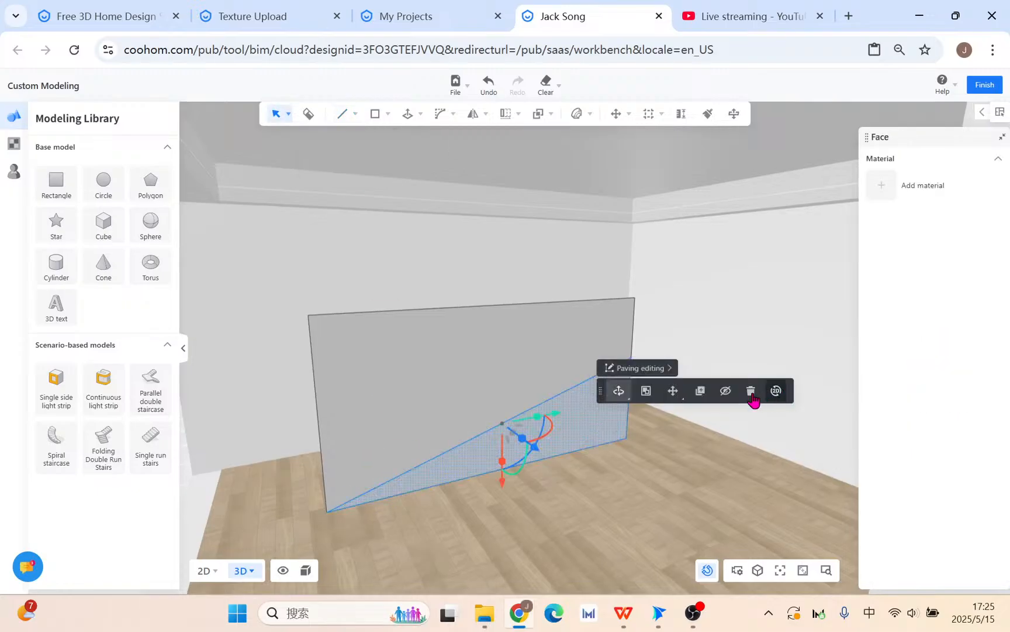
click(752, 390)
Step: Push/pull the remaining sloped-bottom face backward to turn it into a thin solid slab
drag(454, 363, 497, 363)
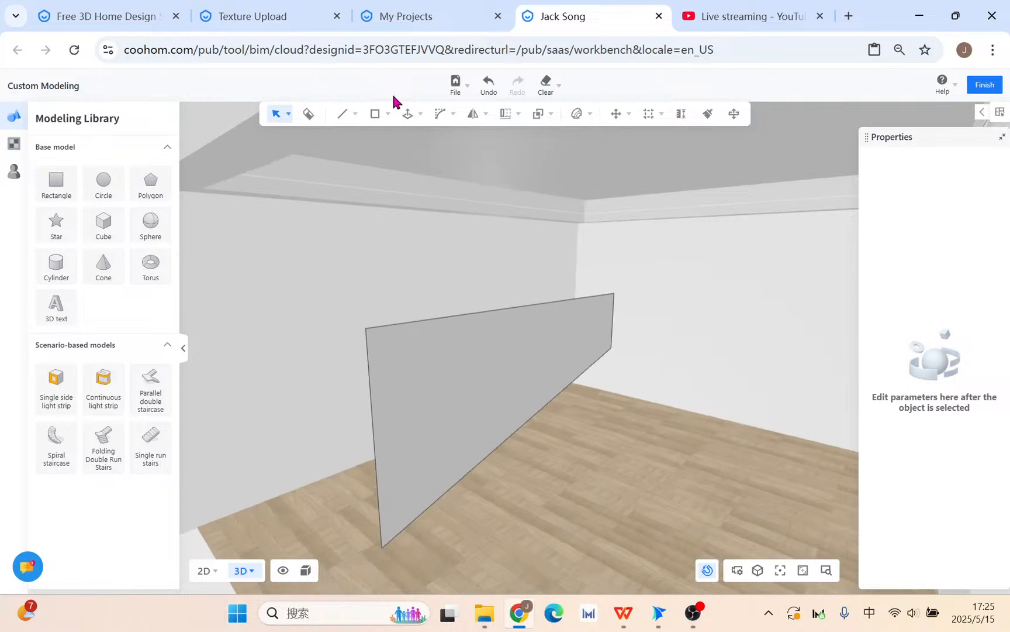
click(407, 118)
click(419, 149)
click(453, 426)
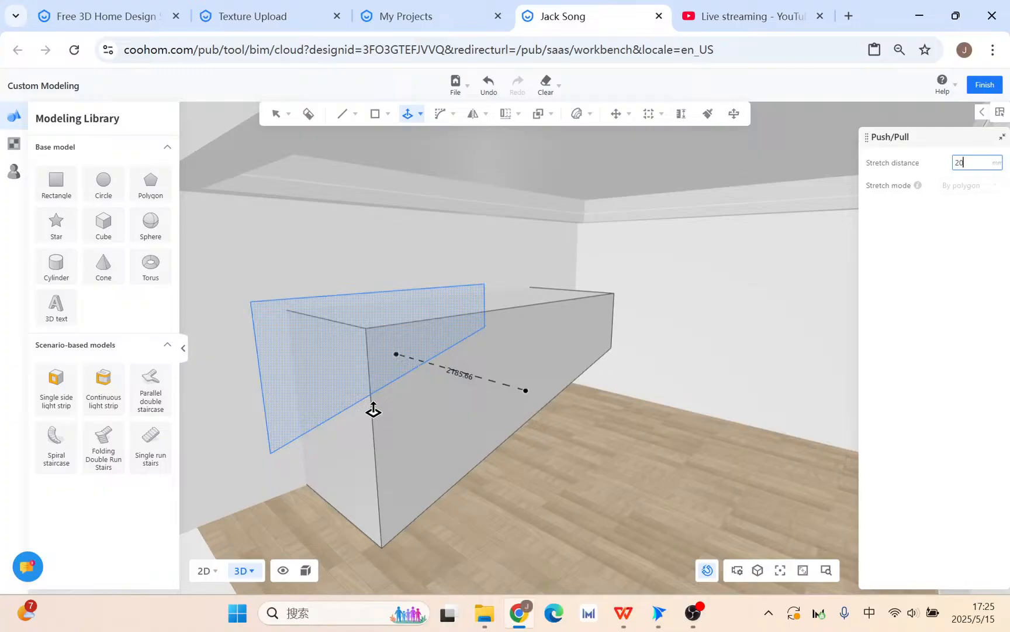
key(Return)
key(Escape)
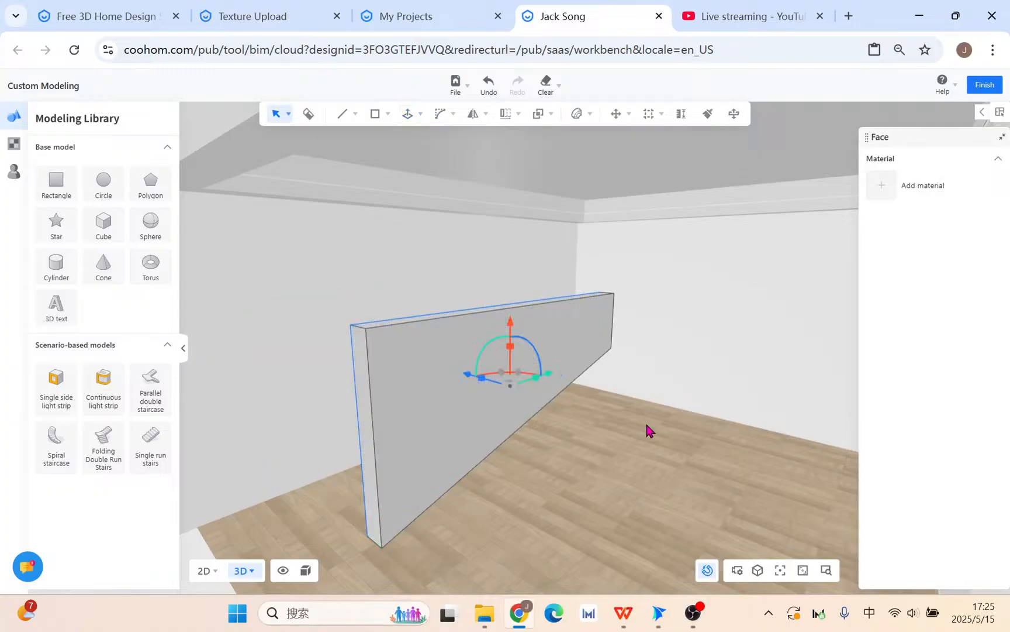
Step: Select the whole slab and move it straight up off the floor
drag(553, 456, 510, 465)
triple_click(428, 408)
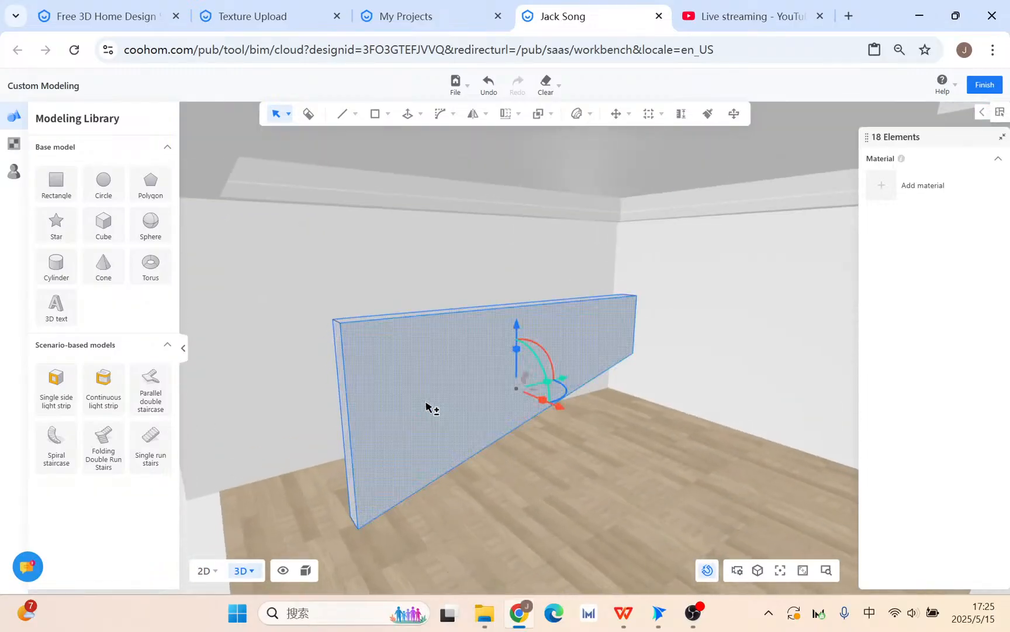
drag(520, 326, 525, 247)
Step: Show the slab's sloped underside face-on in 2D and split the short edge at its upper end into 3 segments
drag(548, 472, 544, 300)
click(548, 259)
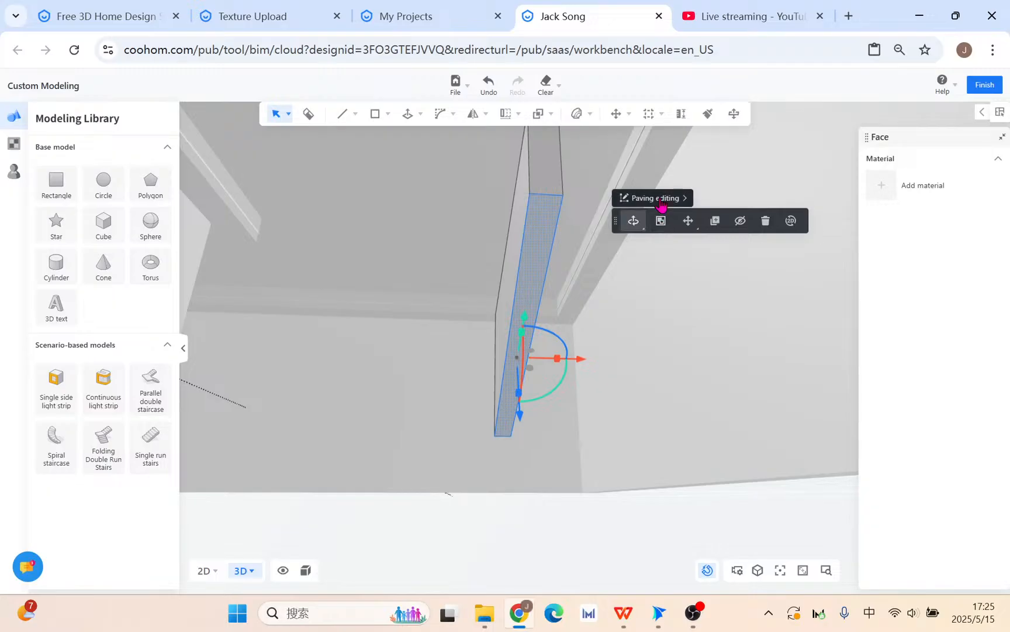
click(790, 222)
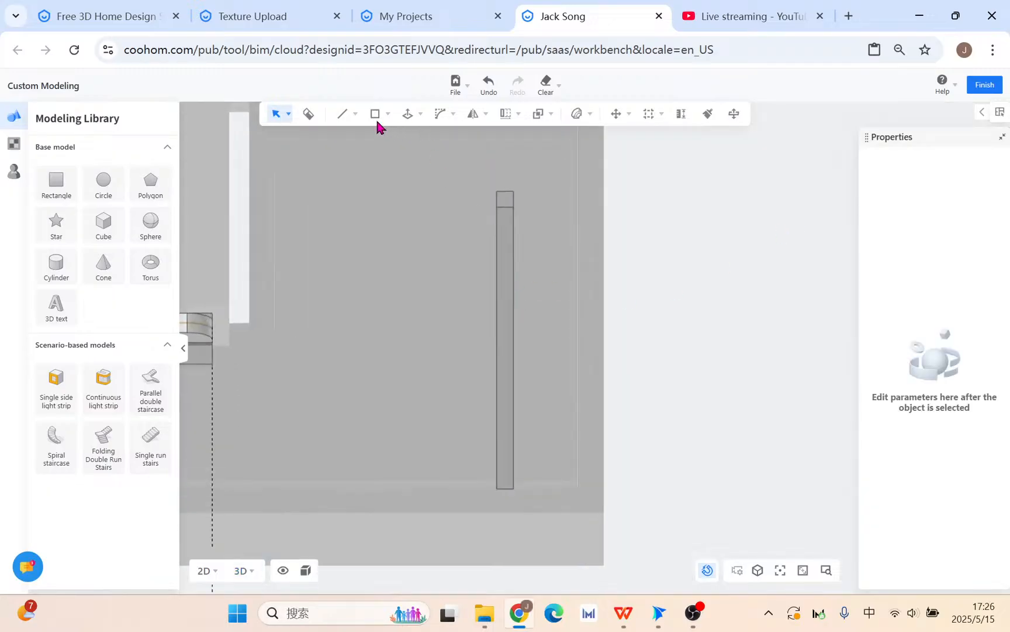
click(377, 120)
scroll(475, 269, up, 2)
key(Escape)
click(505, 177)
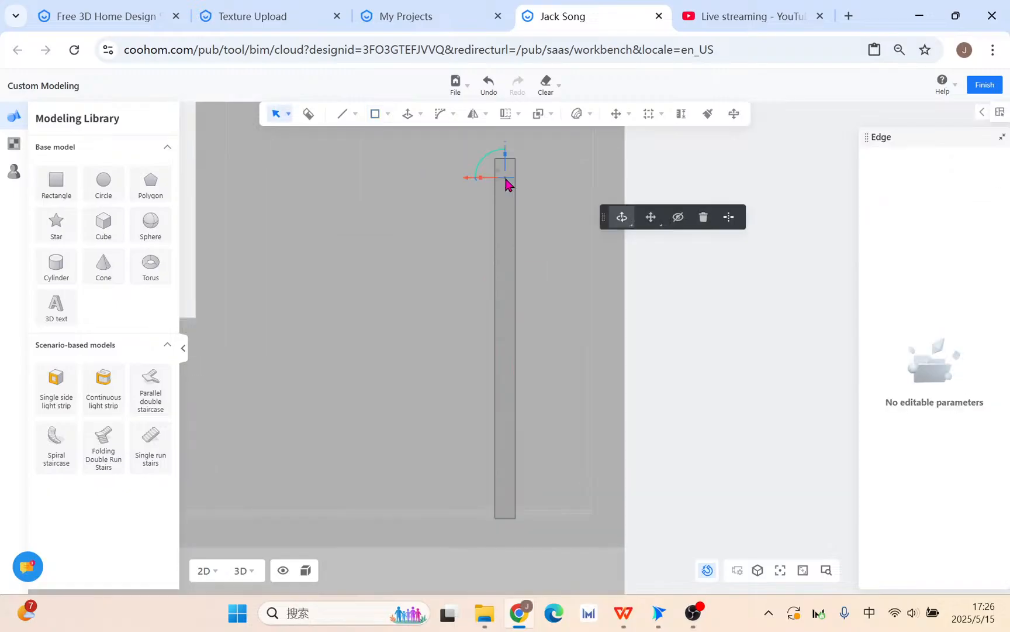
click(729, 218)
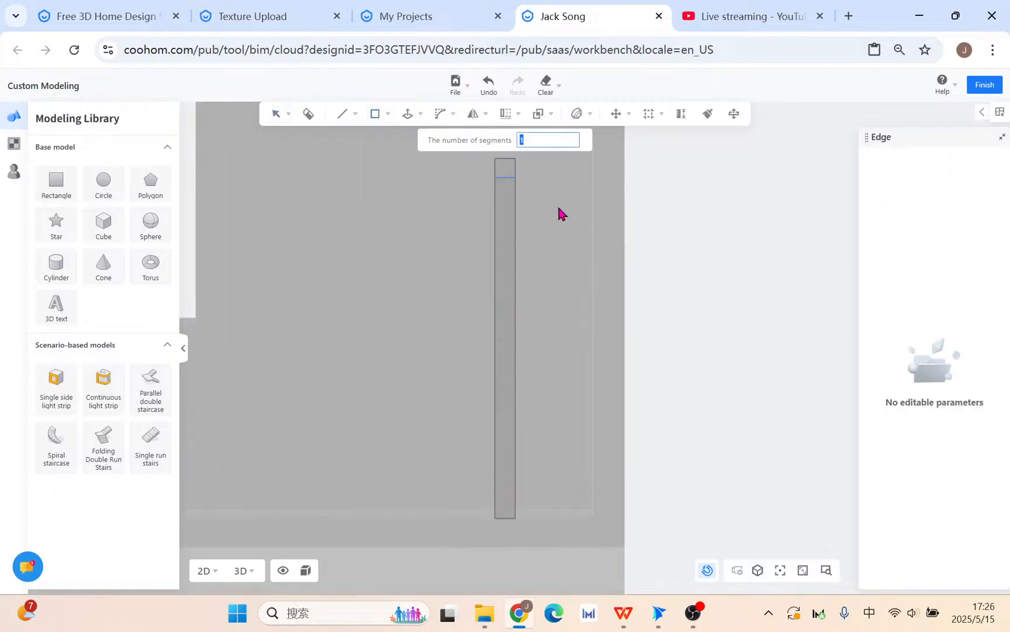
click(509, 183)
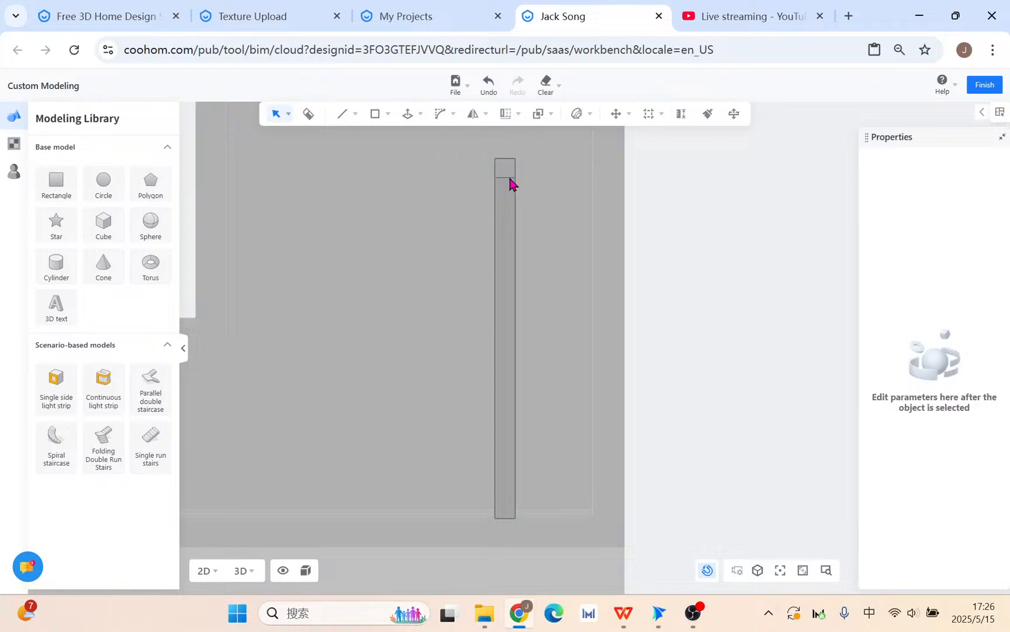
Step: Split the opposite short edge of the sloped underside into equal segments in the same way
click(507, 517)
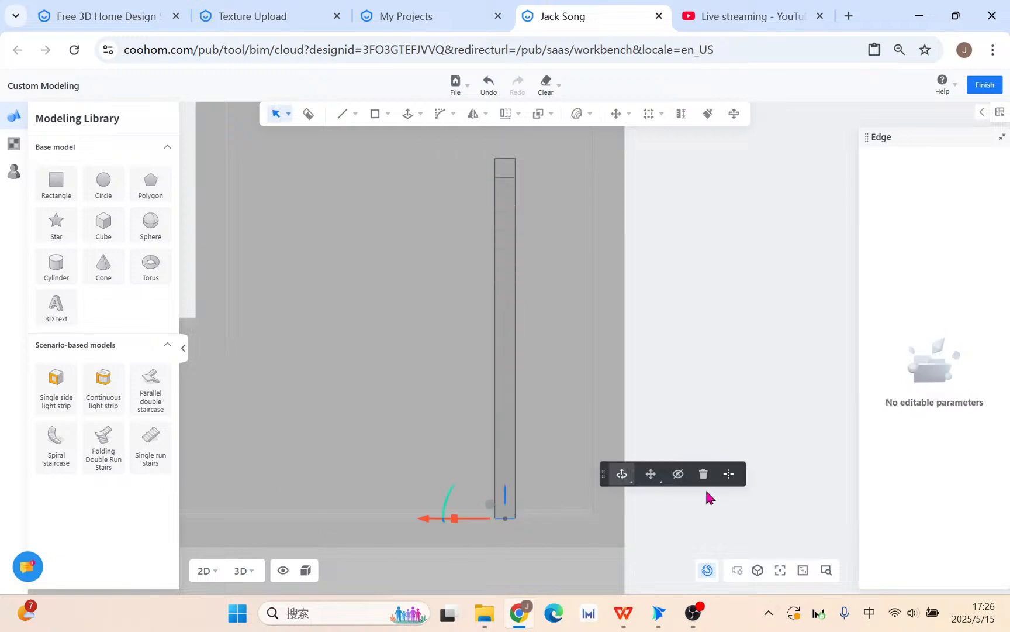
click(725, 474)
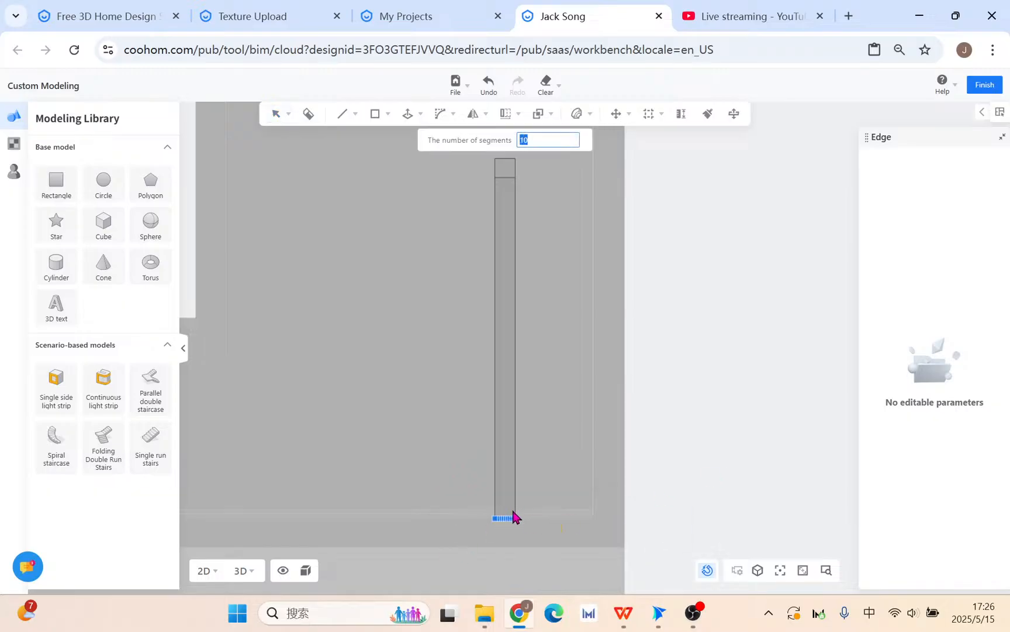
text(5)
key(Return)
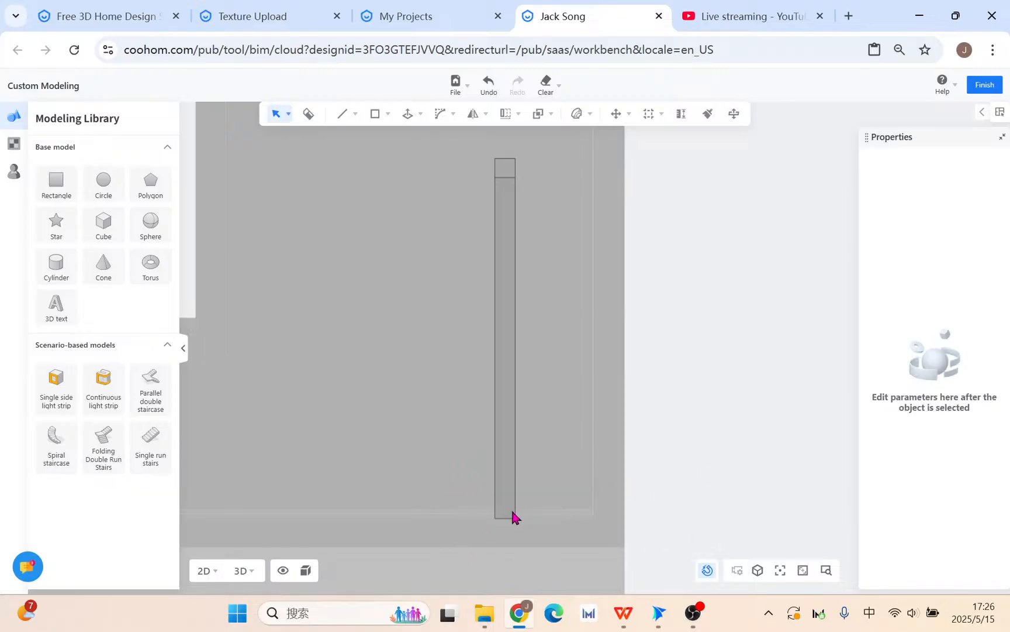
Step: Draw a narrow rectangle along the middle of the sloped underside, running between the division points on its two short edges
click(388, 113)
click(379, 141)
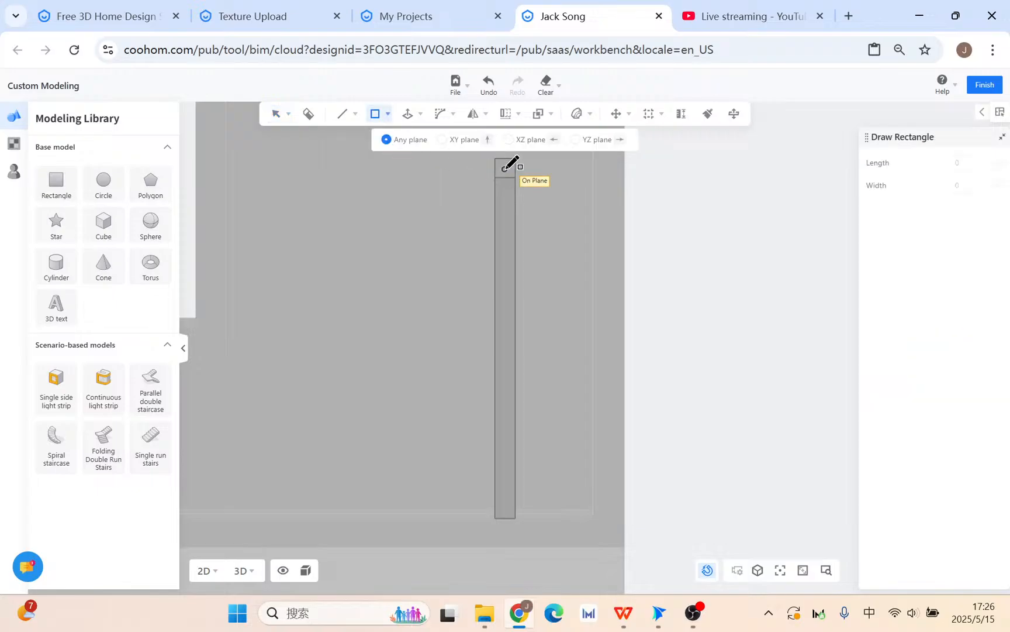
click(505, 173)
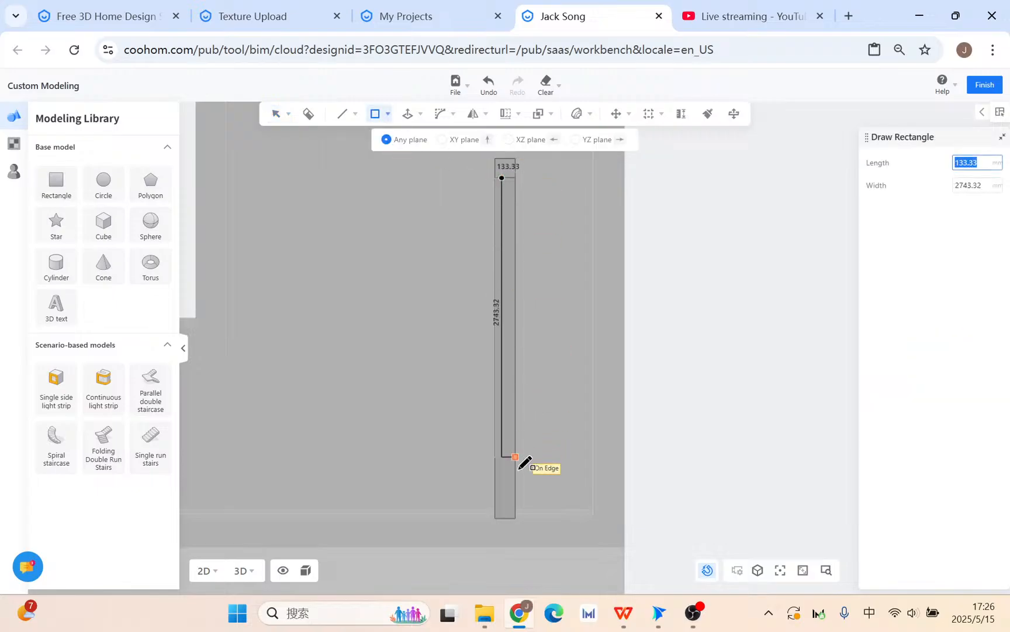
click(508, 517)
key(Escape)
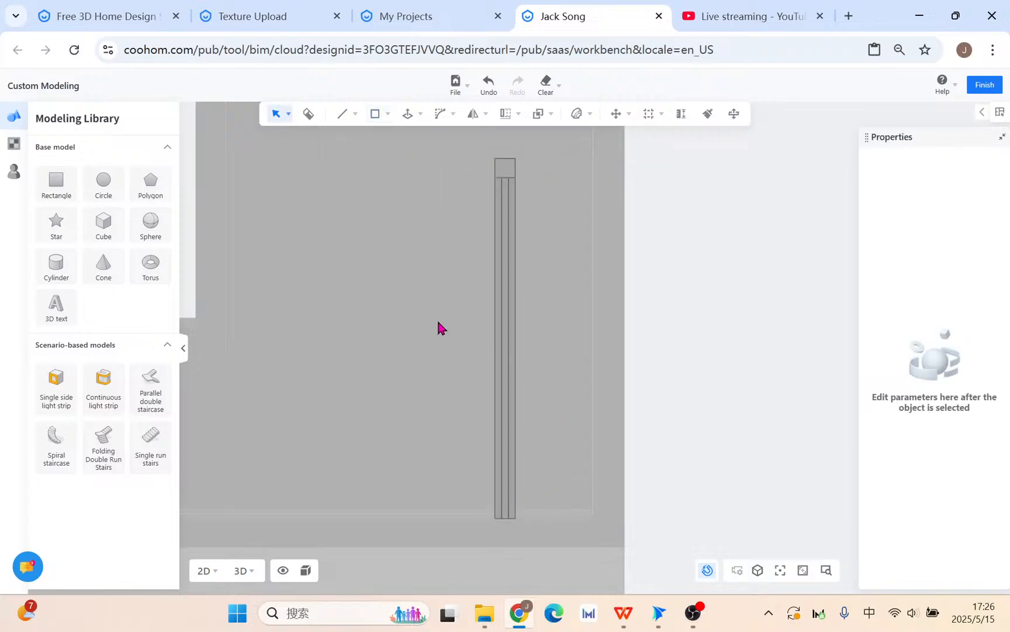
Step: Apply the uploaded warm light material to the narrow middle strip of the underside
click(17, 175)
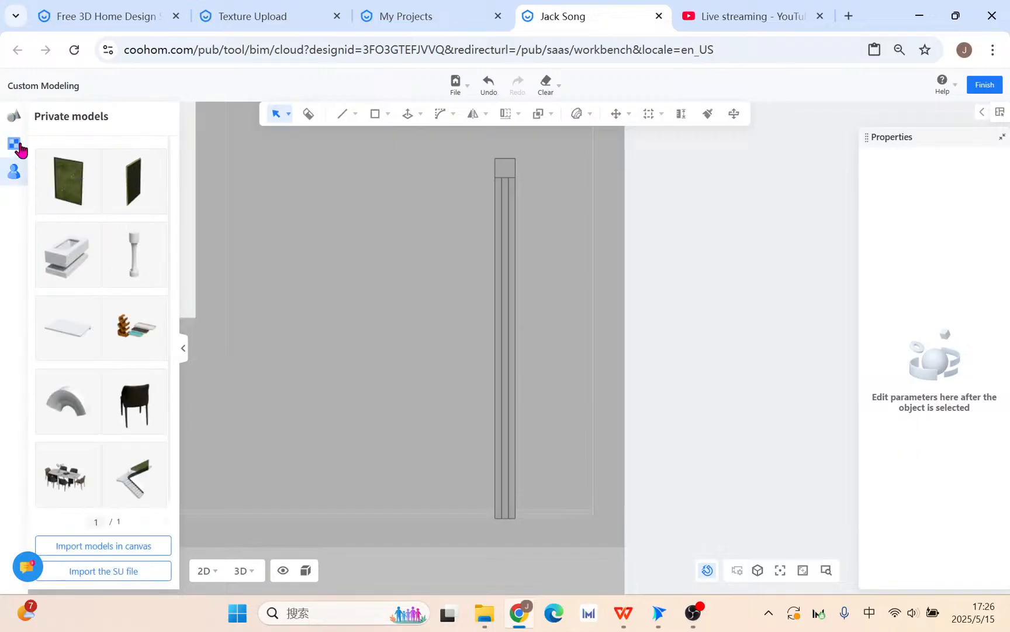
click(16, 146)
click(154, 113)
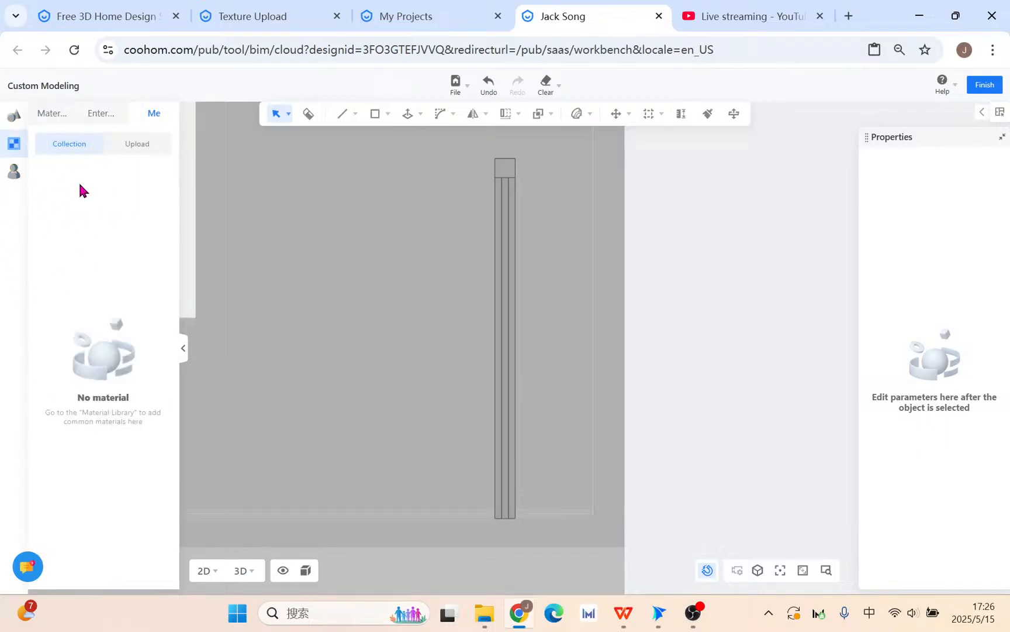
click(137, 143)
drag(69, 231, 507, 215)
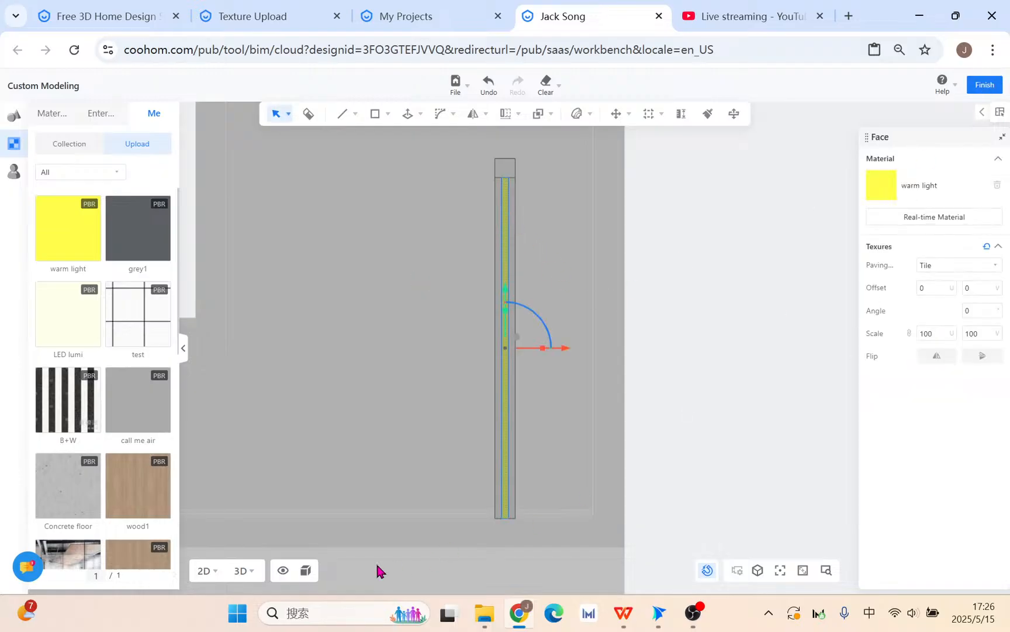
Step: Return to the 3D view and combine all parts of the slab into one group
click(246, 573)
middle_drag(459, 353, 589, 450)
middle_drag(664, 401, 487, 388)
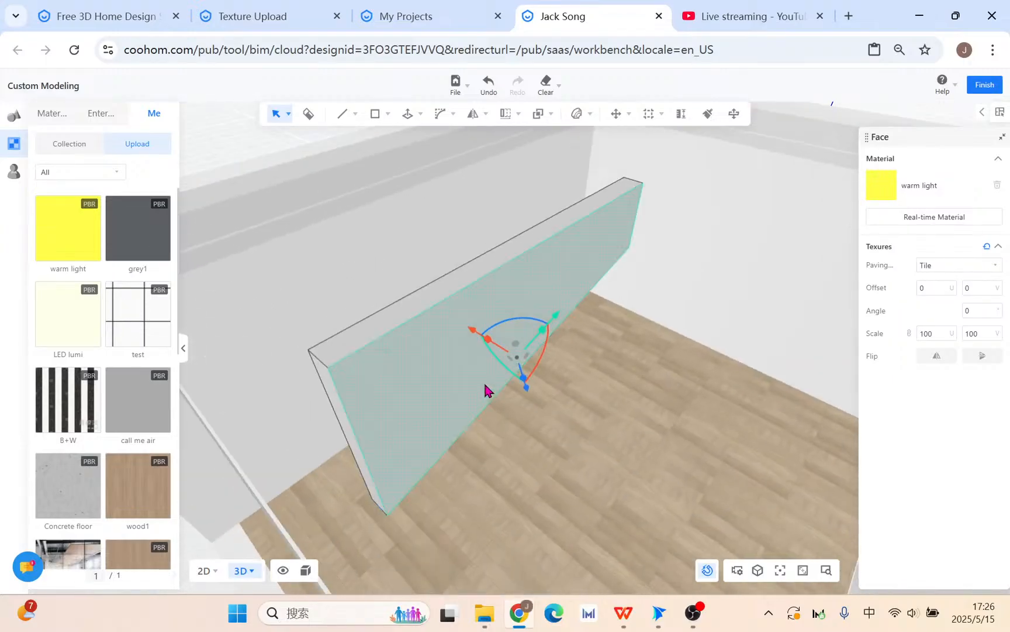
click(420, 402)
click(424, 401)
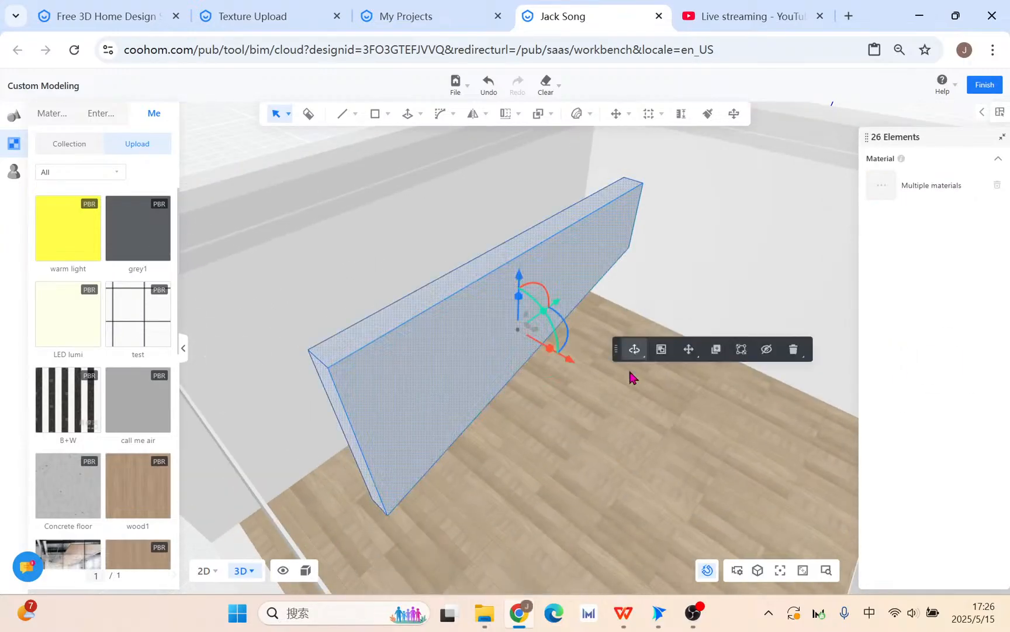
click(661, 351)
Step: Place a reference line across the slab's long side face, undoing the first misplaced guide
middle_drag(647, 388, 523, 295)
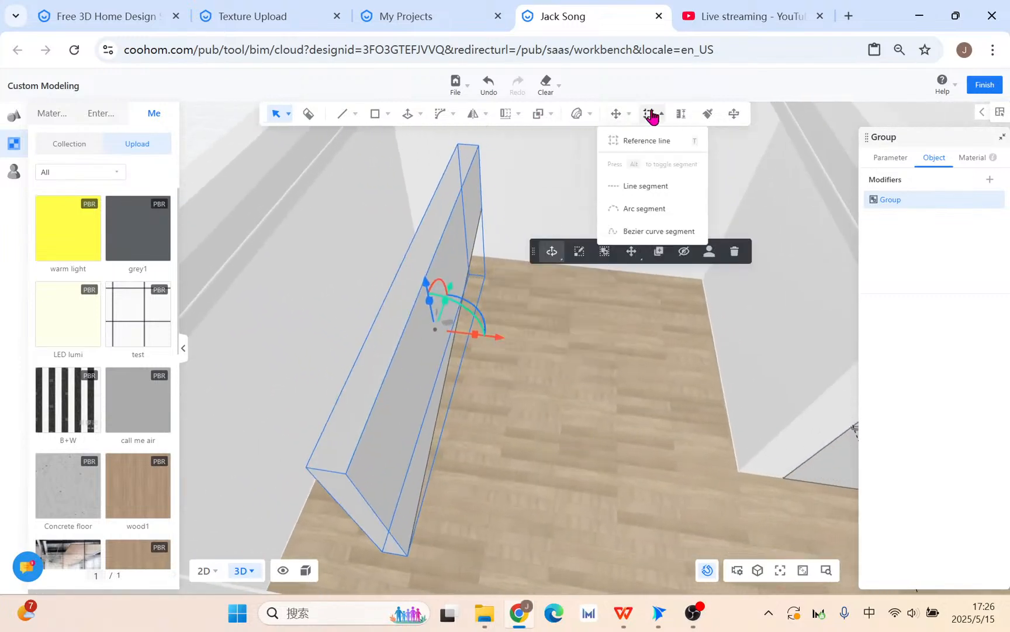
mouse_move(664, 114)
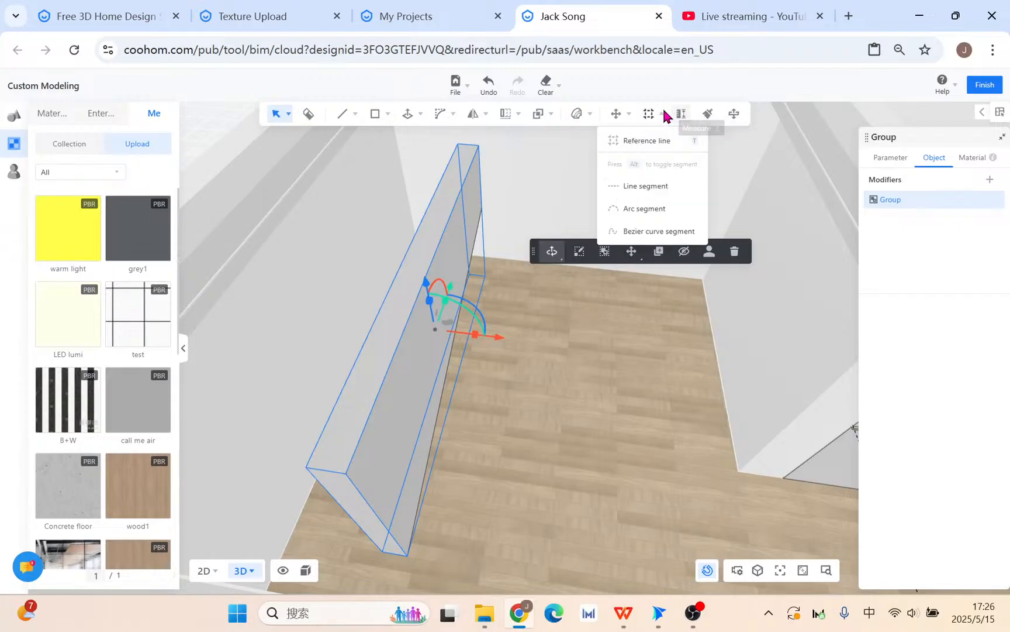
click(652, 141)
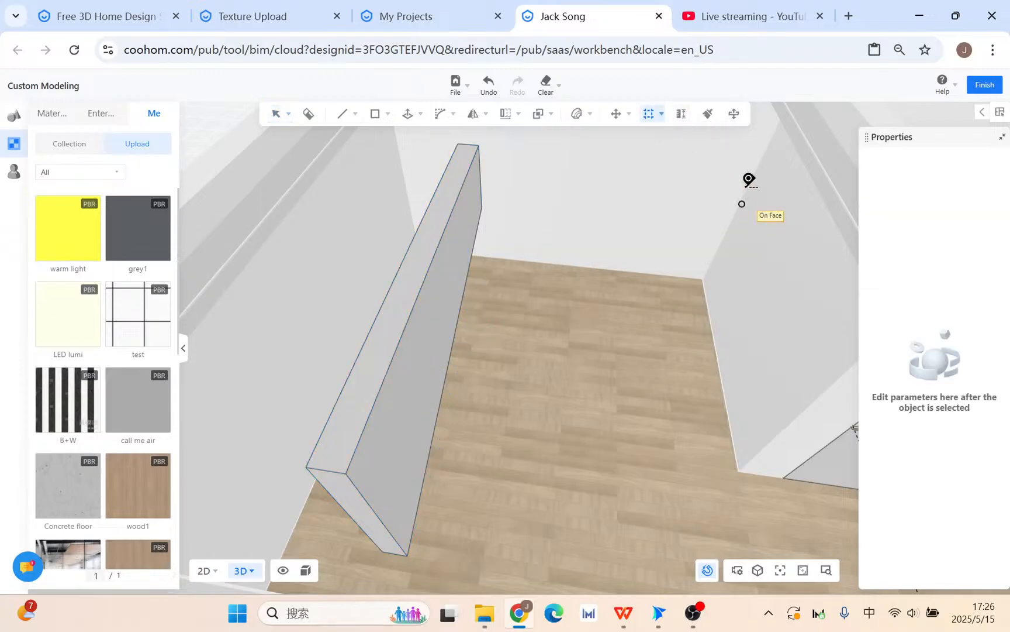
click(357, 467)
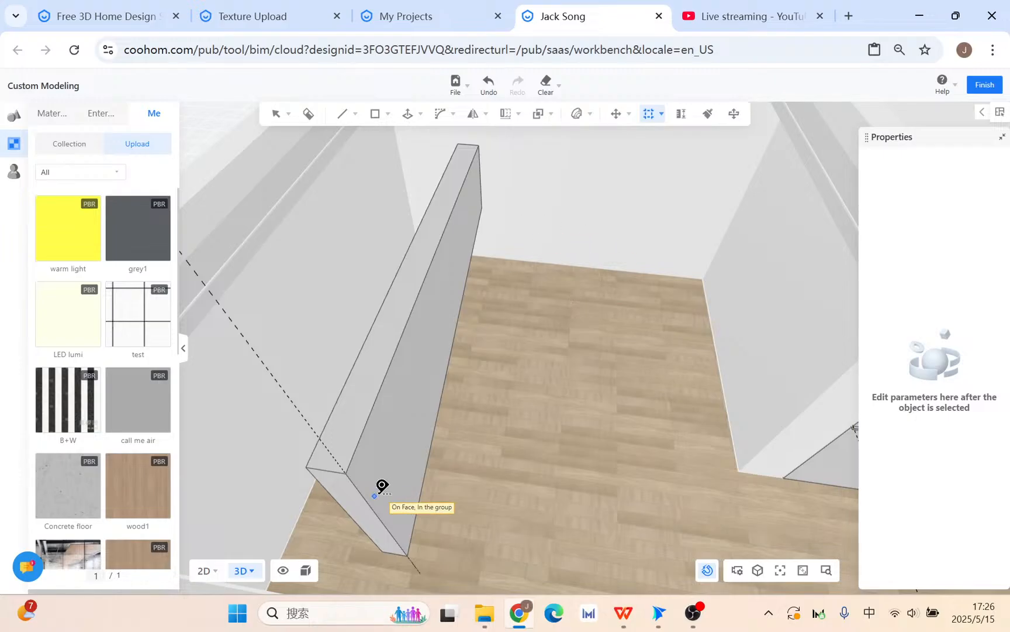
click(489, 87)
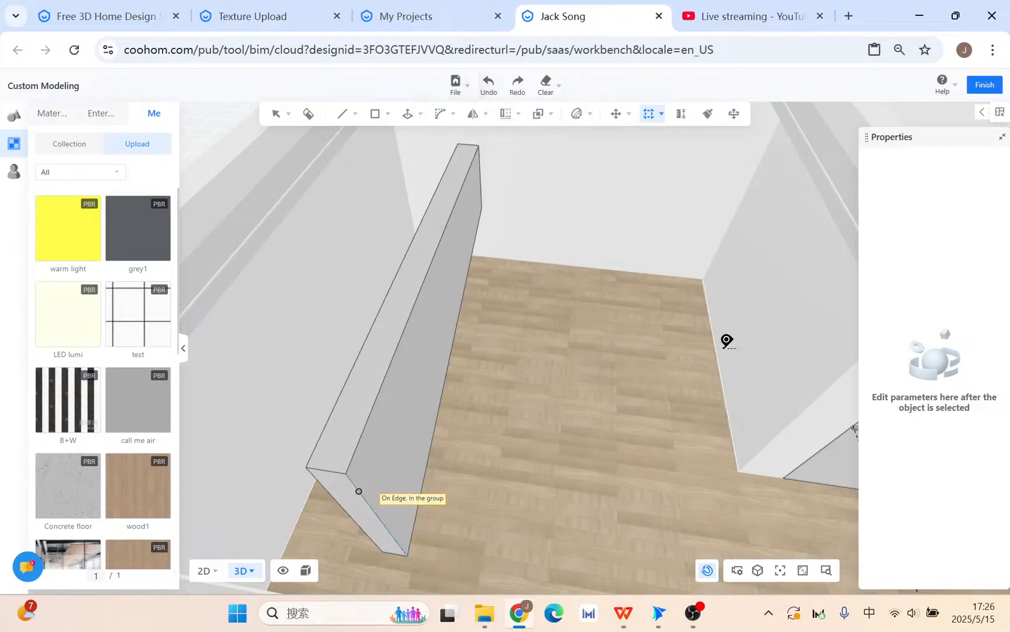
click(768, 177)
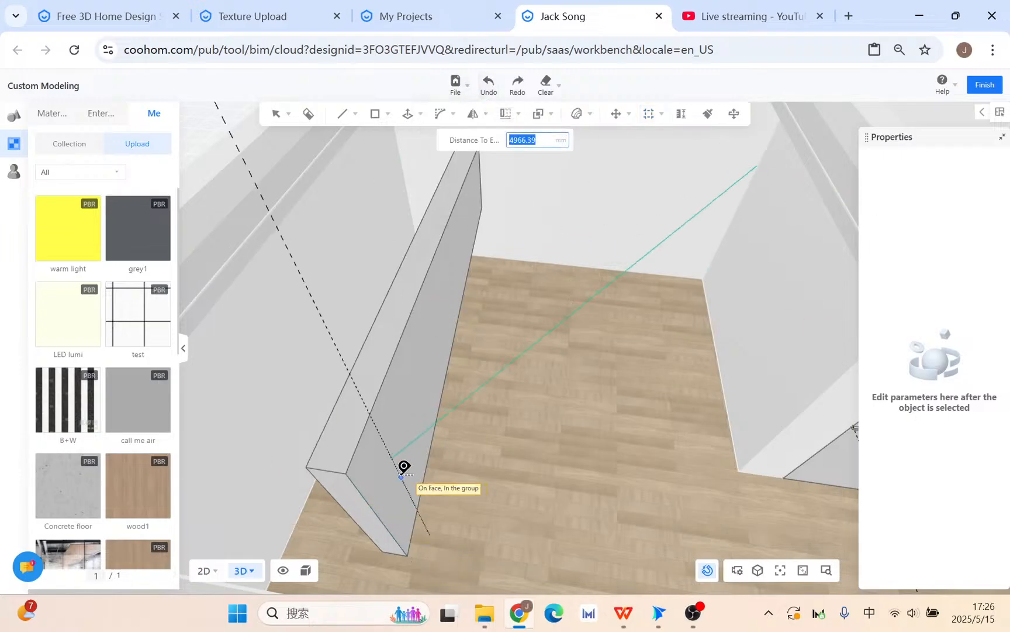
Step: Place the reference line along the base of the upright slab's near end and finish the command
click(331, 459)
key(Escape)
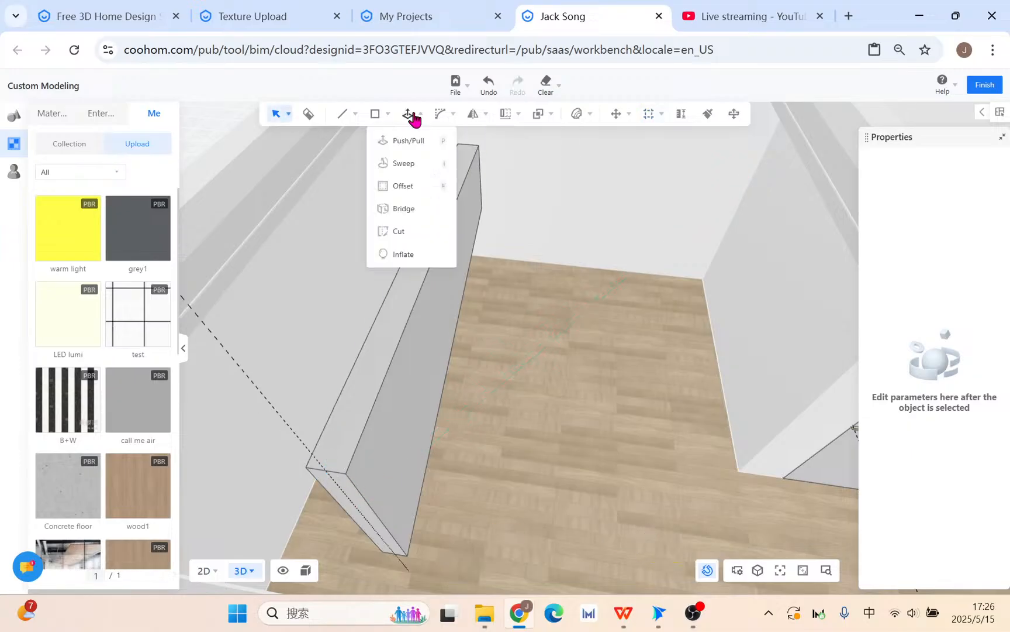
Step: Start a Bezier curve segment on the floor by the slab's near end with a tess ratio of 100%
mouse_move(655, 117)
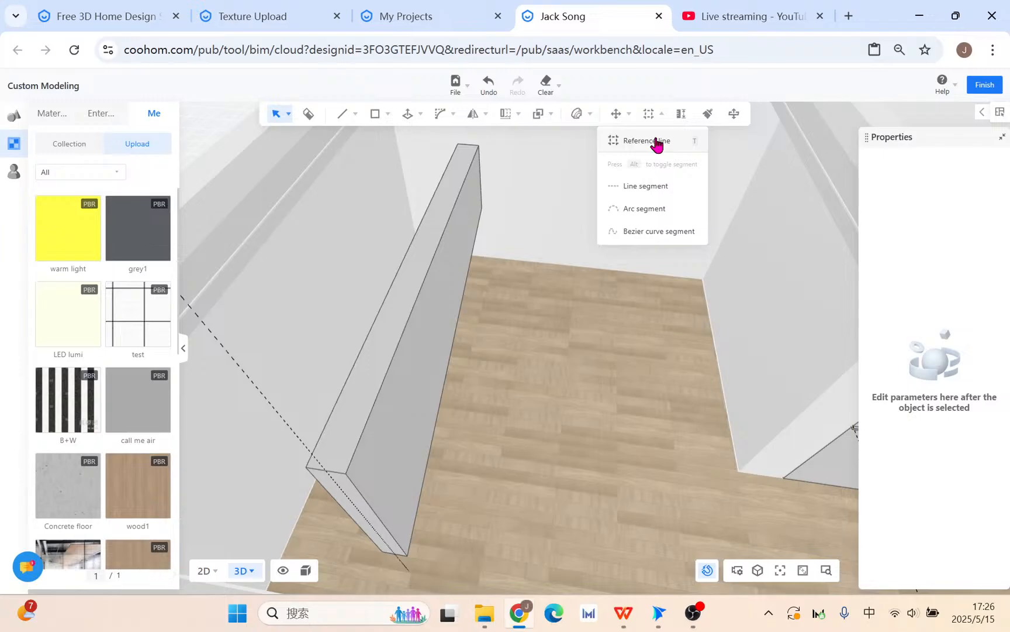
click(630, 234)
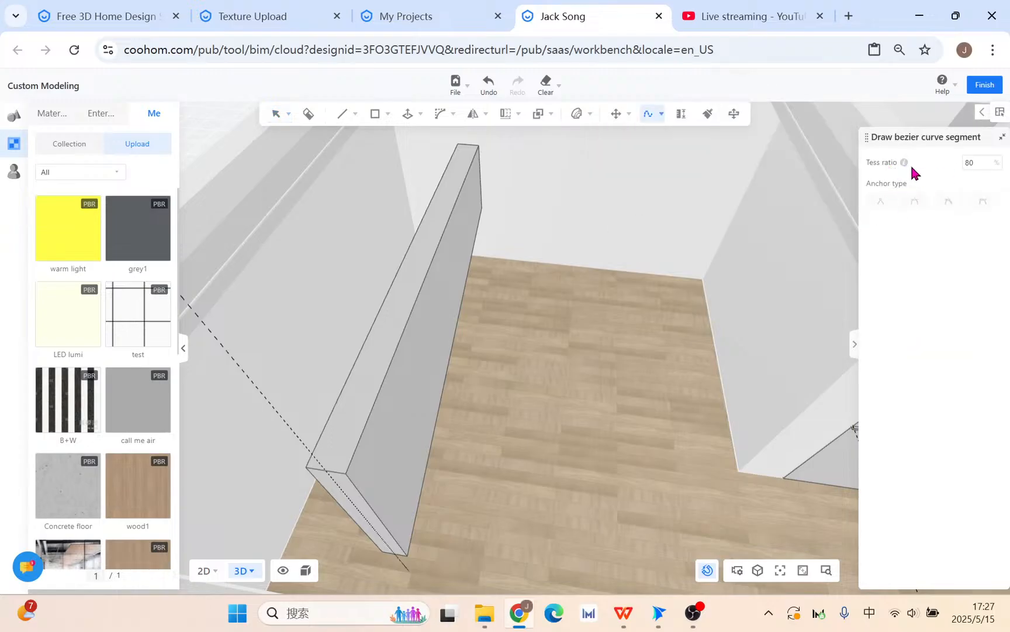
click(988, 162)
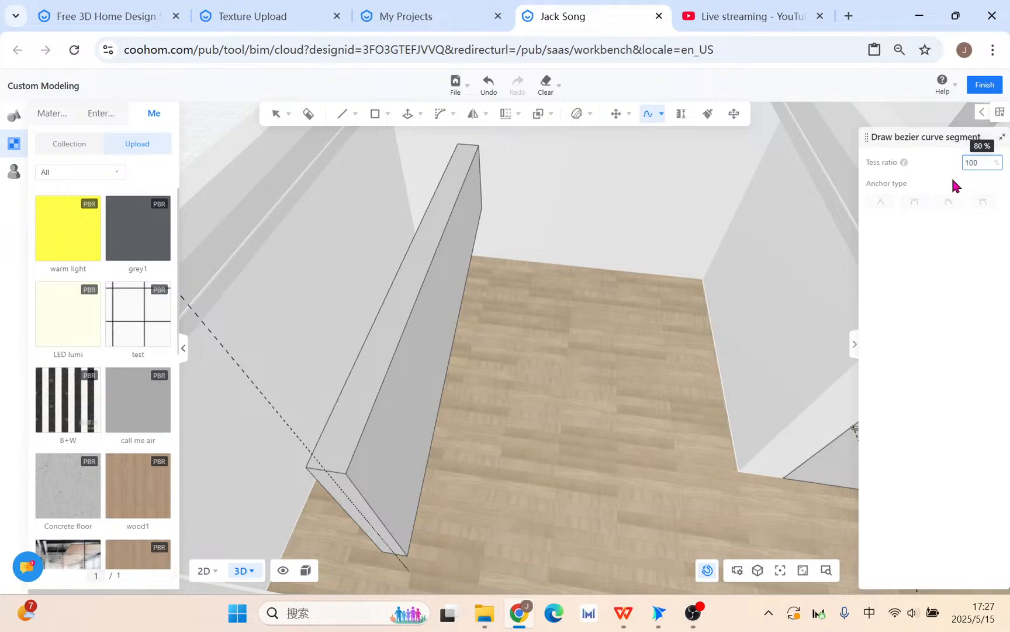
click(415, 583)
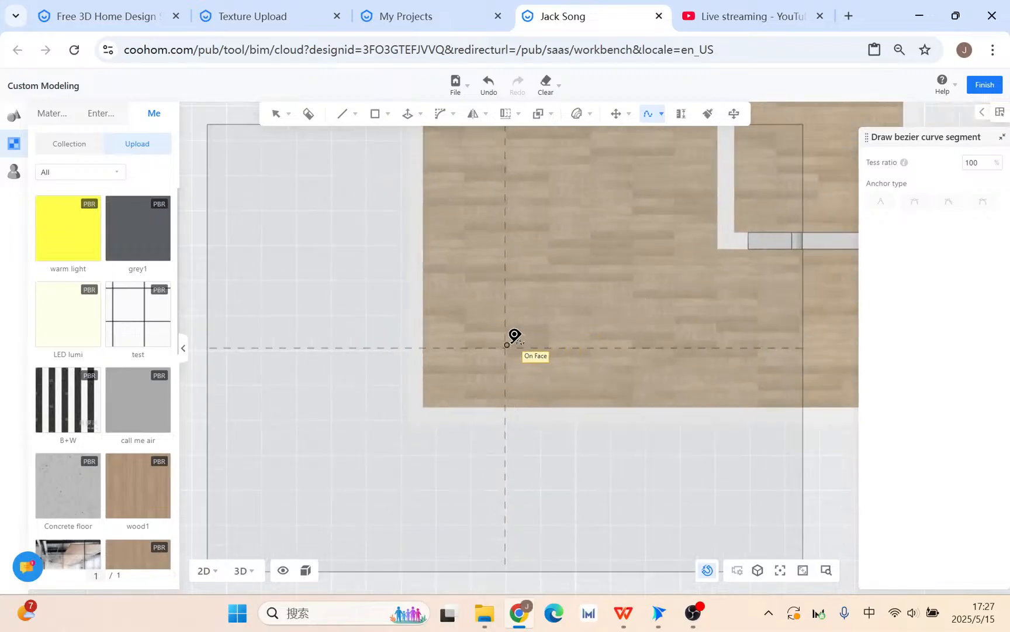
click(505, 345)
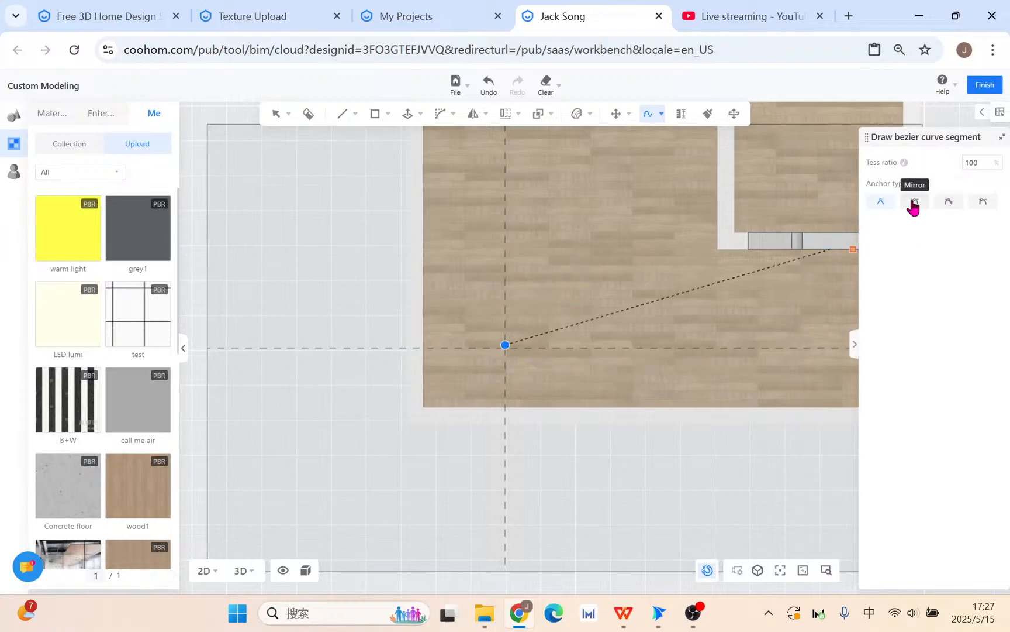
Step: Extend the Bezier curve across the floor in a winding shape beside the slab, setting the anchors to noMirror
click(948, 203)
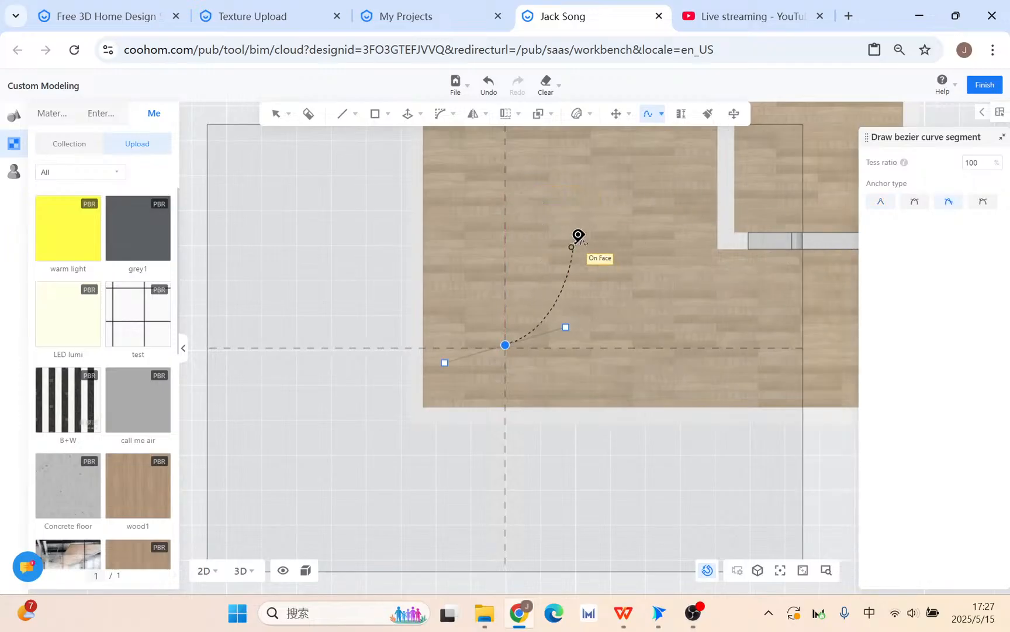
click(549, 230)
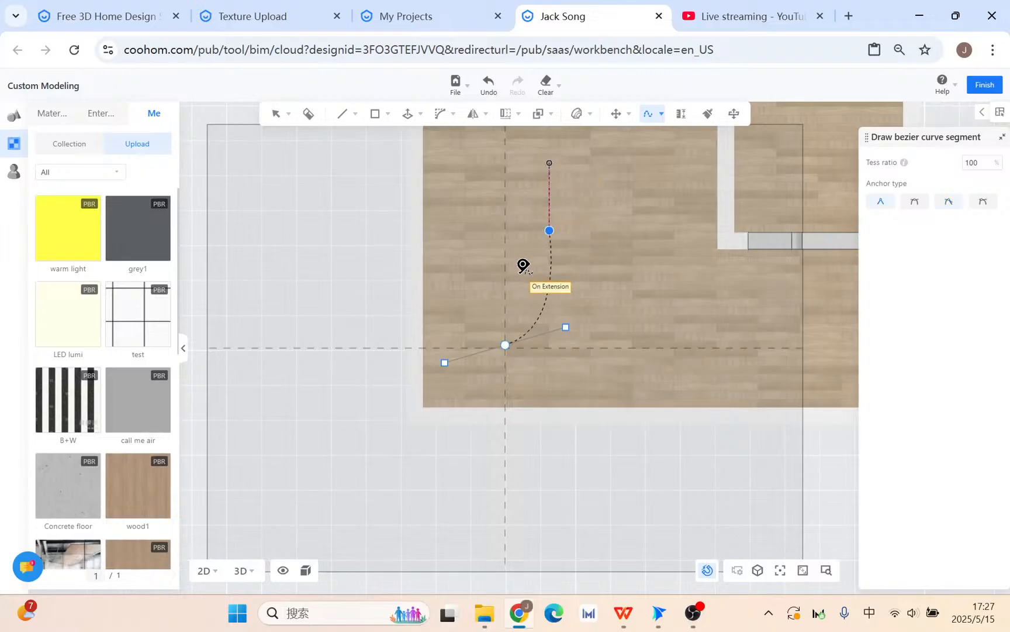
click(949, 201)
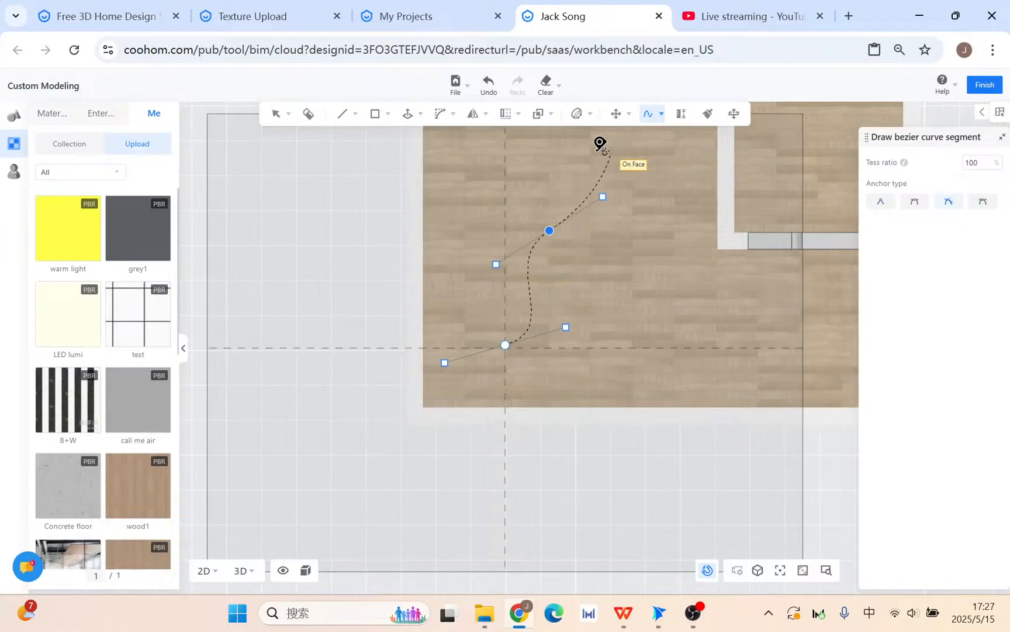
scroll(580, 143, down, 3)
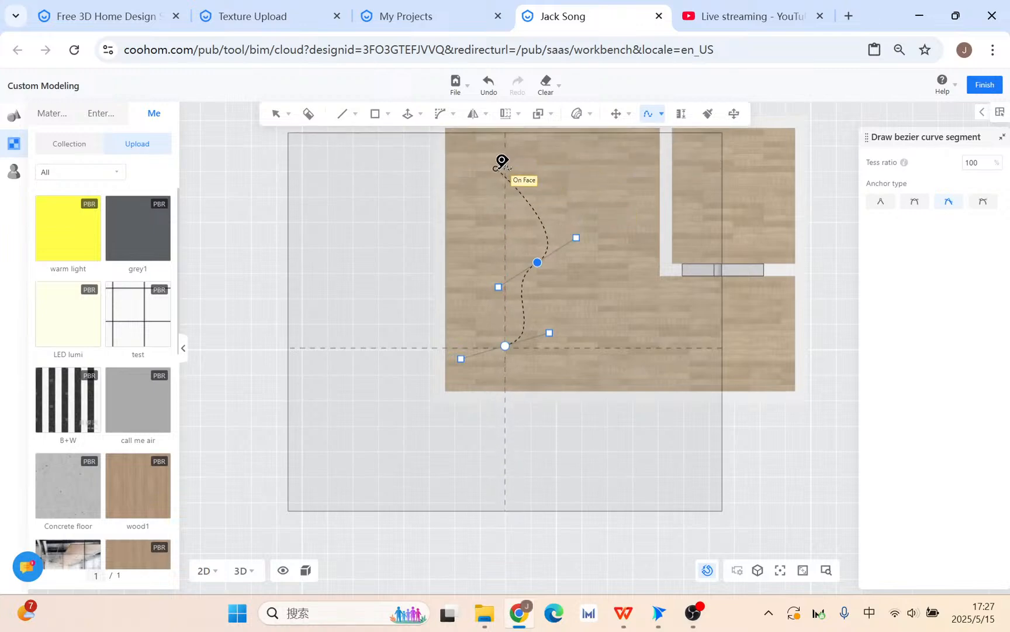
click(531, 157)
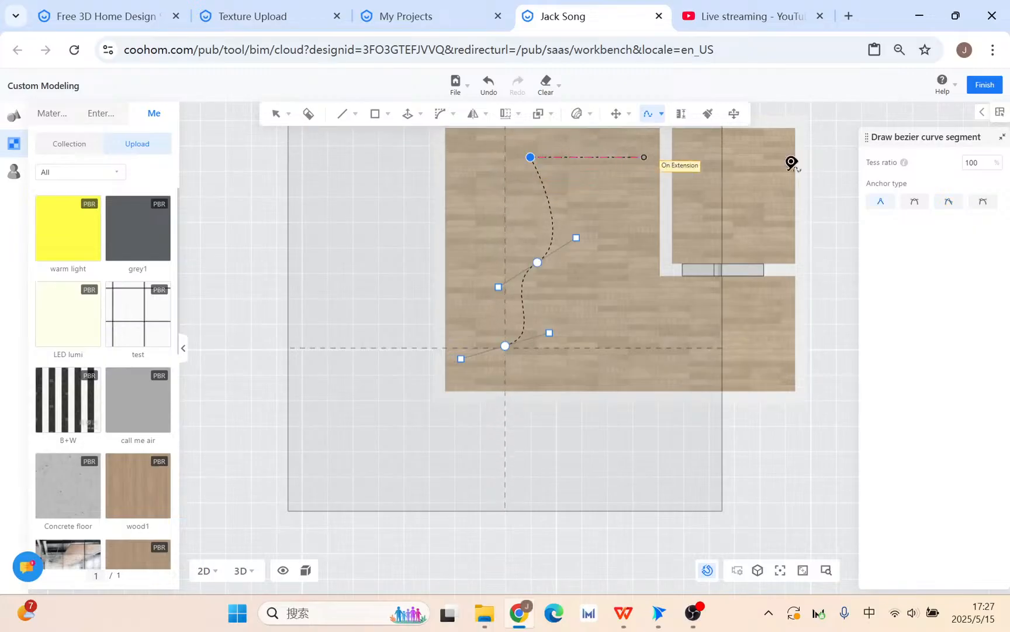
click(948, 201)
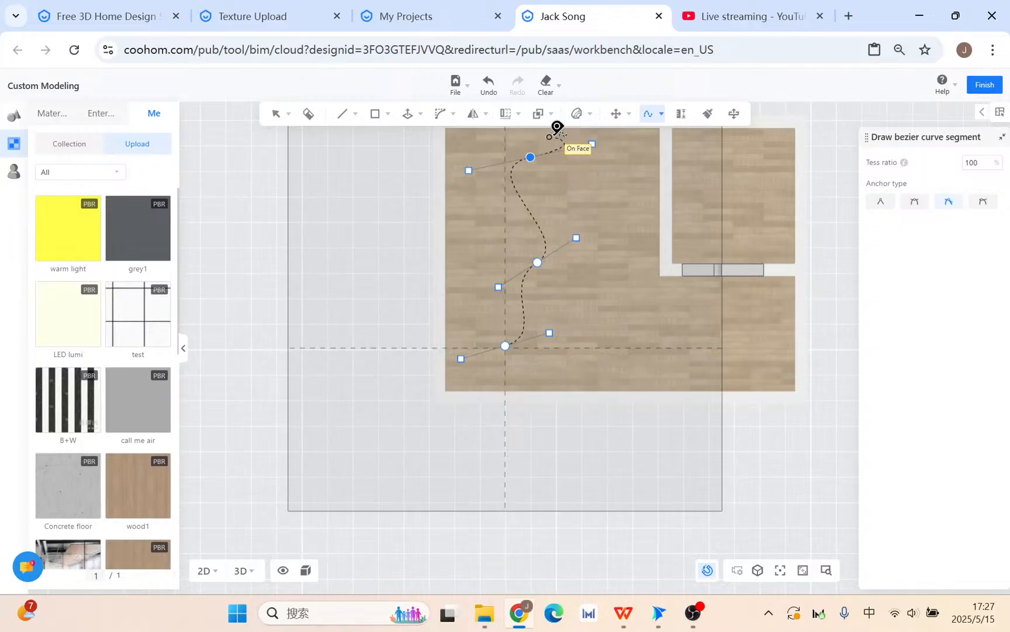
scroll(570, 134, down, 3)
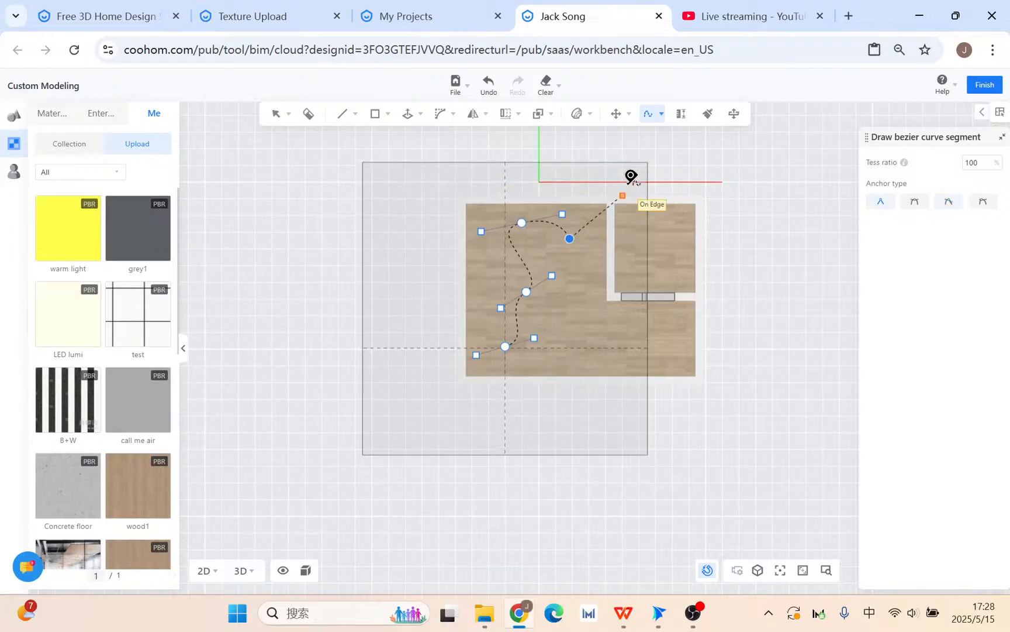
Step: End the winding Bezier curve at its fourth point and exit curve editing
right_click(580, 241)
scroll(558, 341, up, 3)
scroll(507, 345, up, 1)
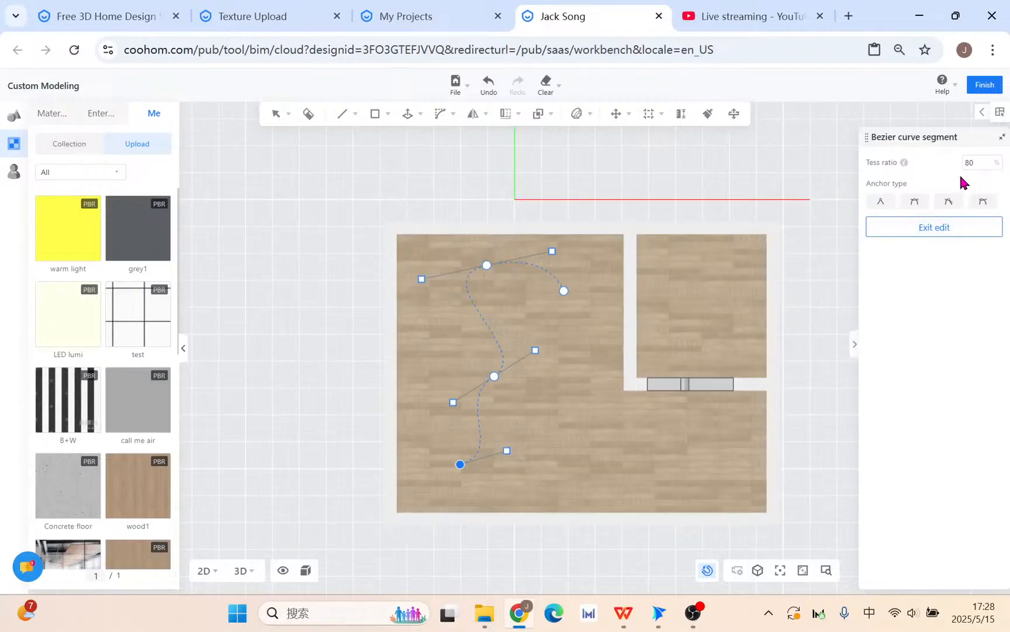
click(975, 165)
click(959, 230)
drag(510, 531, 575, 474)
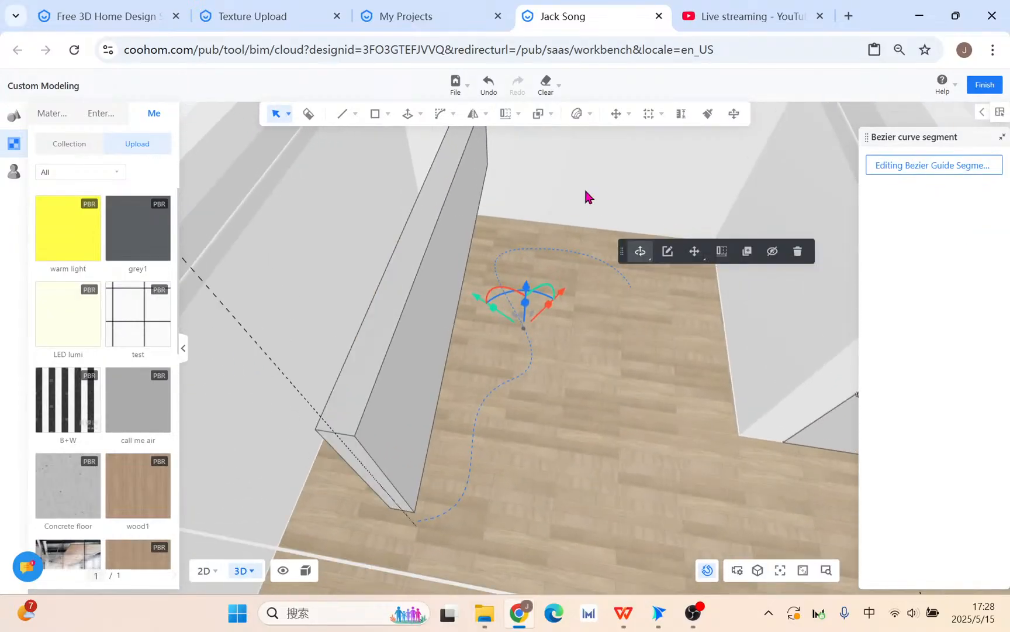
Step: Try to bend the upright slab along the winding floor curve with Path bend
click(576, 113)
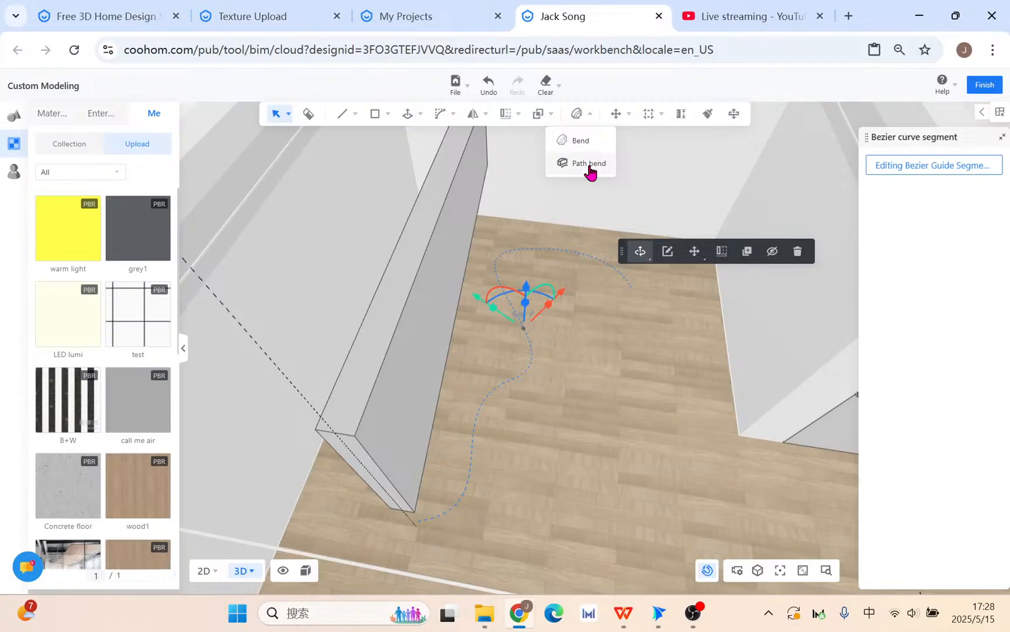
click(590, 164)
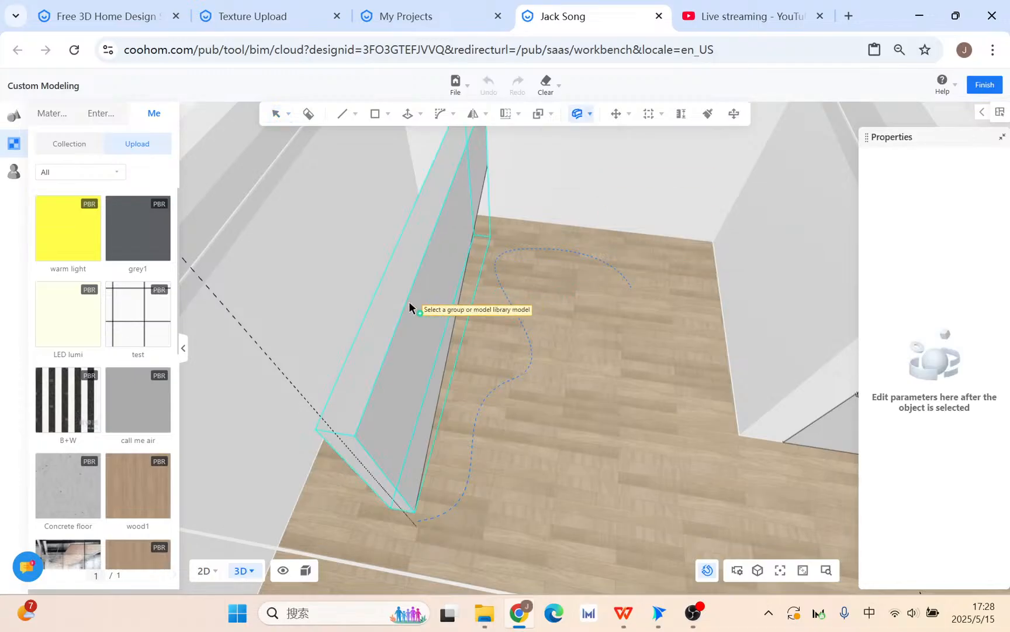
click(470, 482)
scroll(559, 394, down, 4)
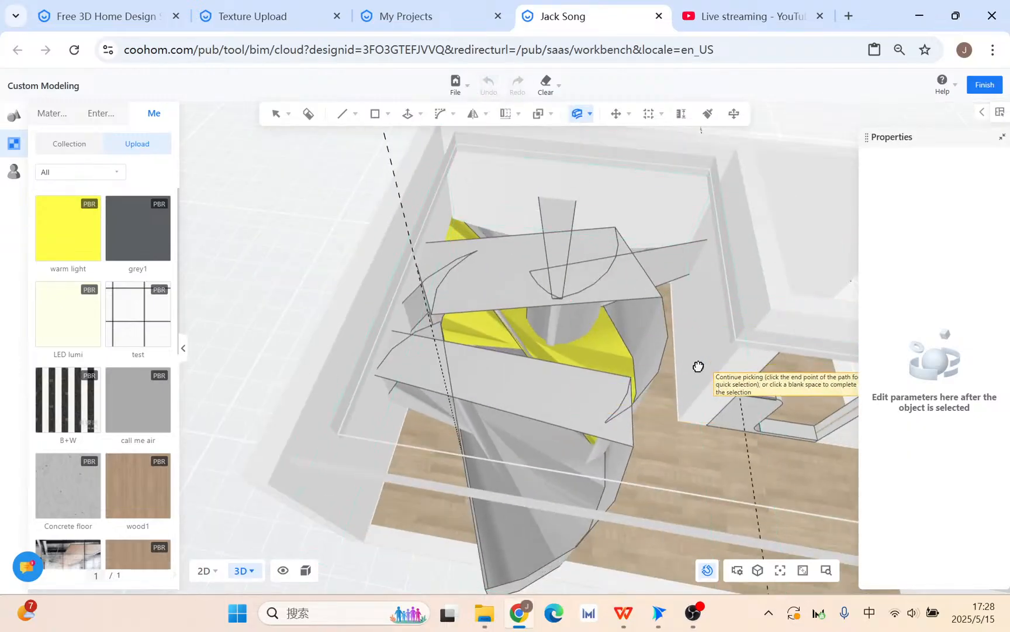
right_click(698, 366)
Step: Delete the winding Bezier guide curve from the floor
click(537, 352)
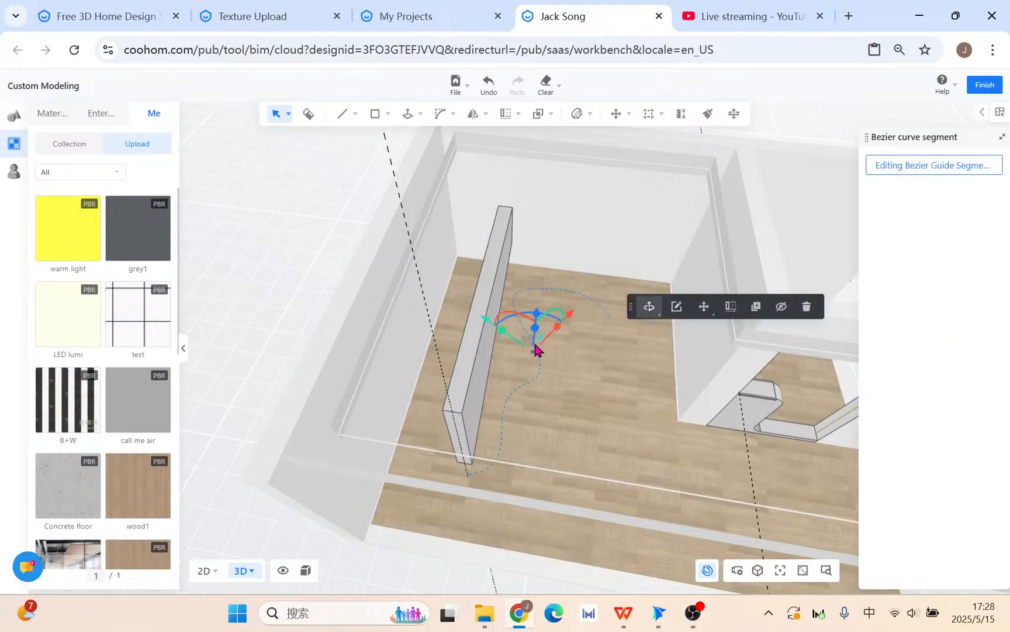
click(807, 307)
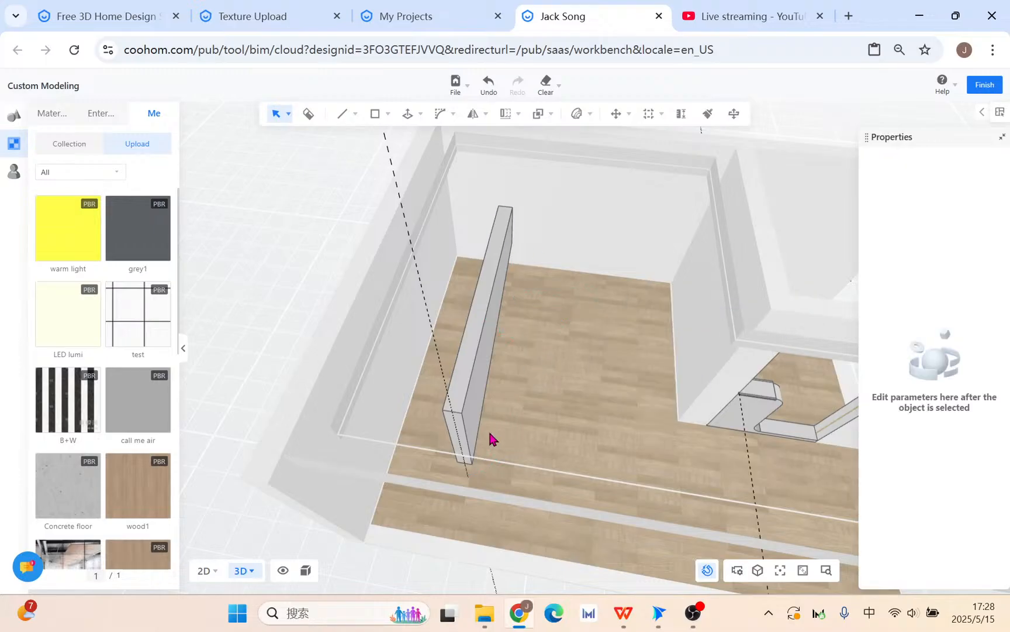
Step: Start a new Bezier curve segment on the floor at the slab's near end with a tess ratio of 100%
mouse_move(654, 115)
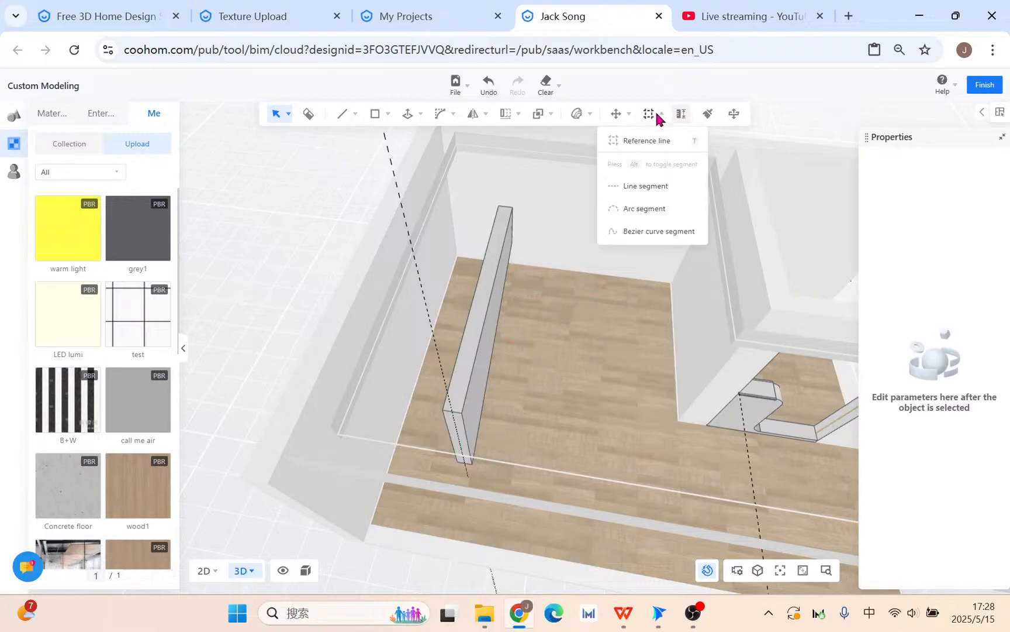
click(645, 210)
key(Escape)
mouse_move(652, 116)
click(658, 231)
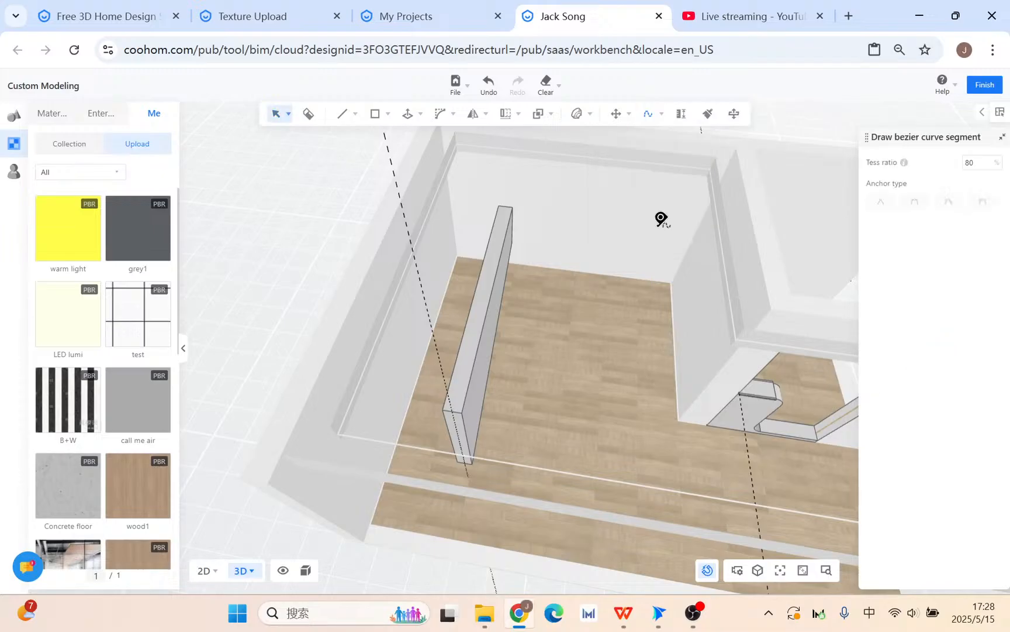
click(478, 465)
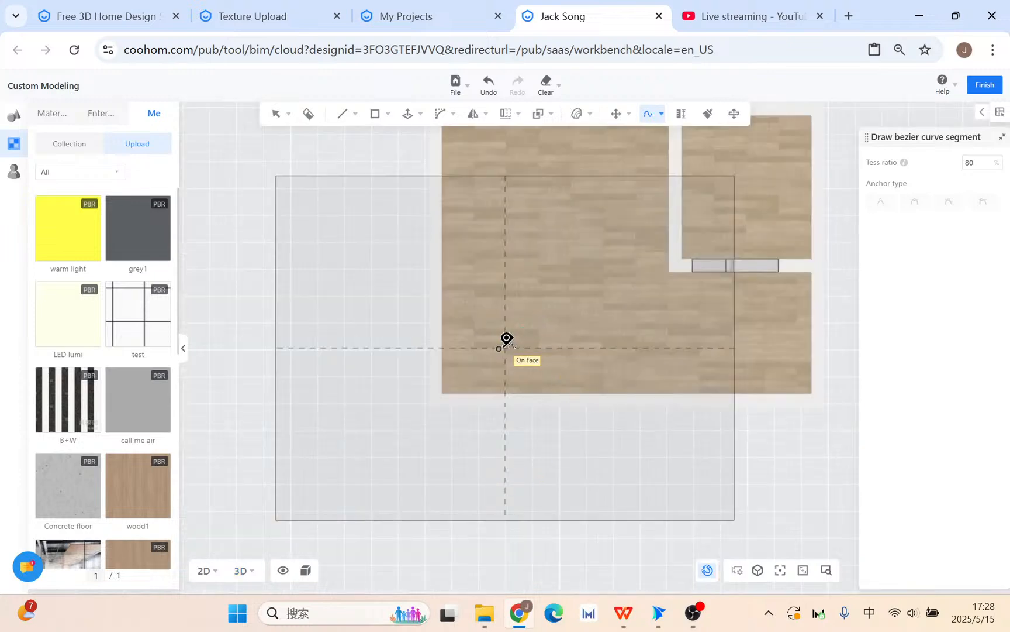
click(976, 161)
text(100)
key(Return)
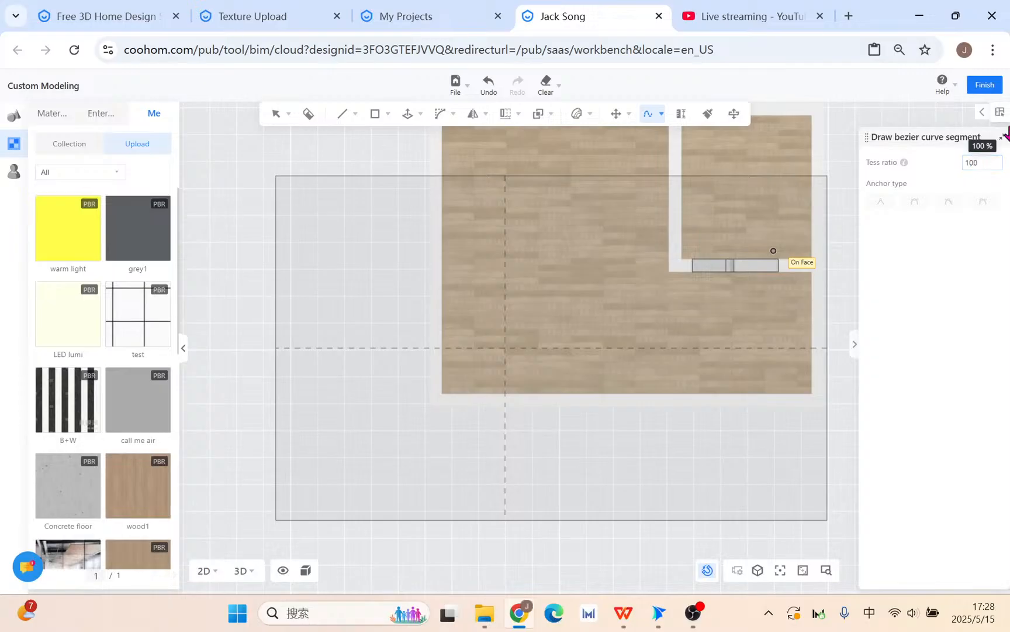
click(510, 337)
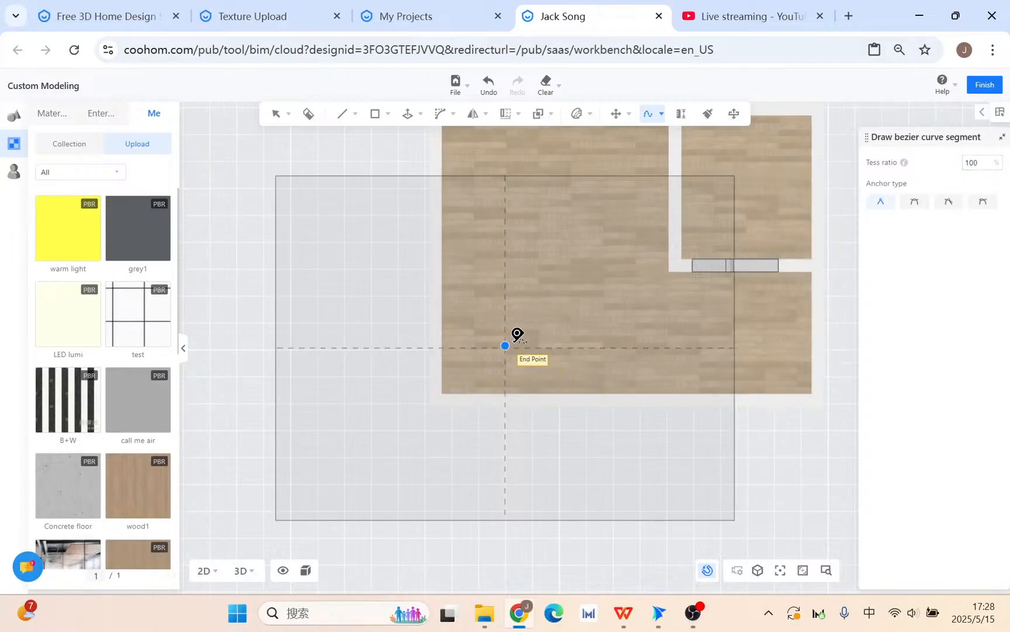
Step: Draw a gentle three-point S-shaped Bezier curve to the floor's far edge beyond the partition wall, with noMirror on the first two anchors
click(950, 202)
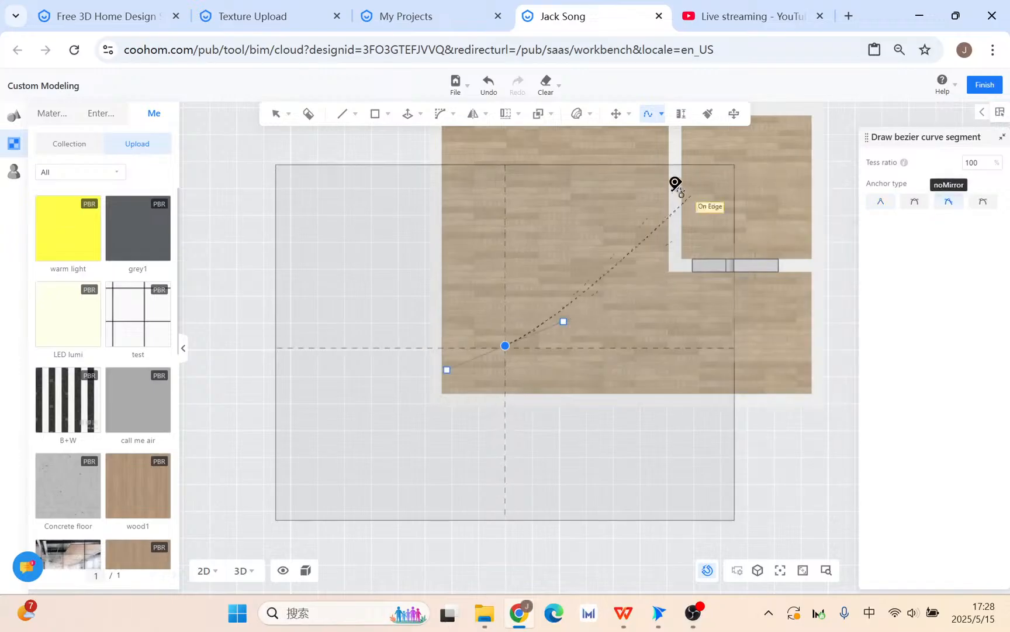
click(603, 184)
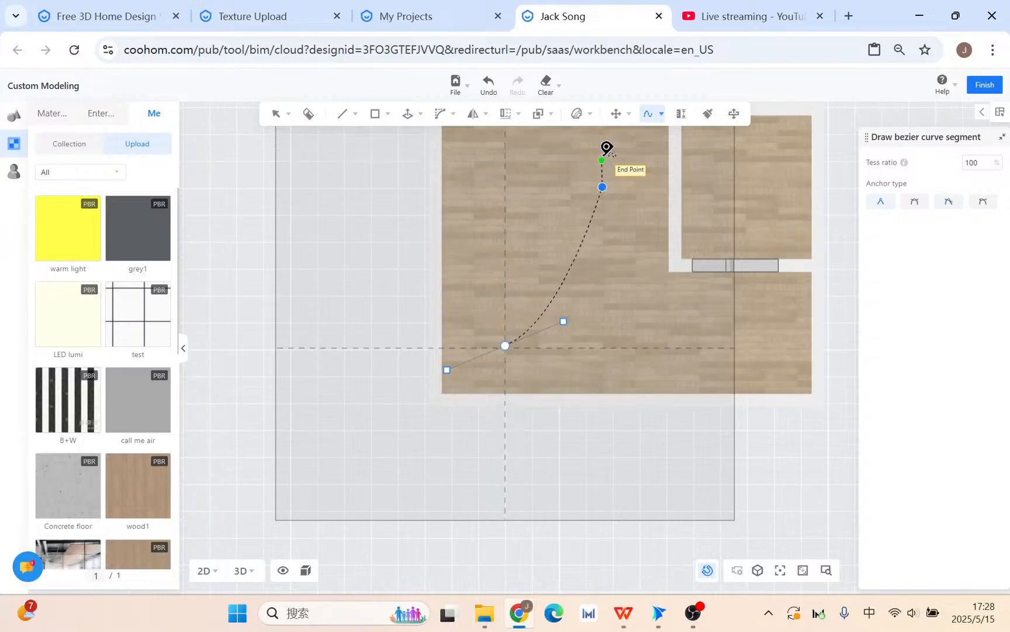
scroll(597, 193, down, 1)
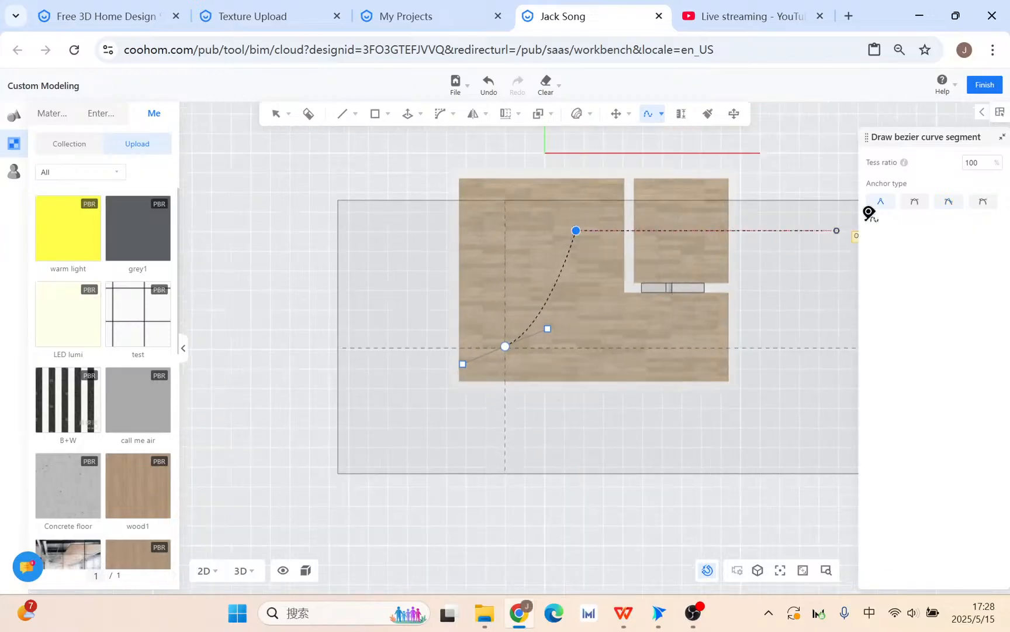
click(949, 202)
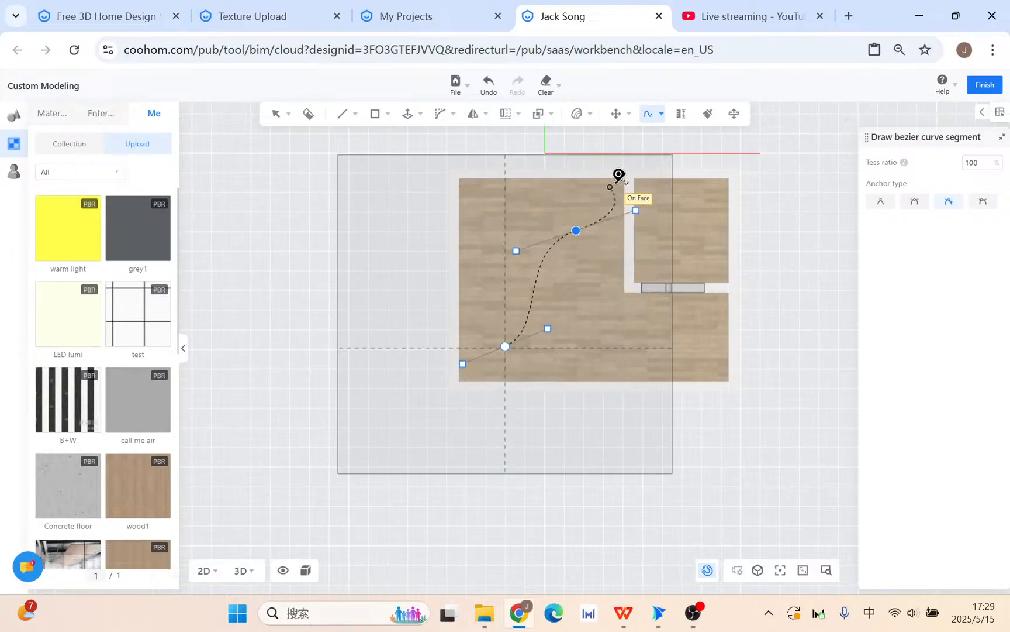
click(652, 178)
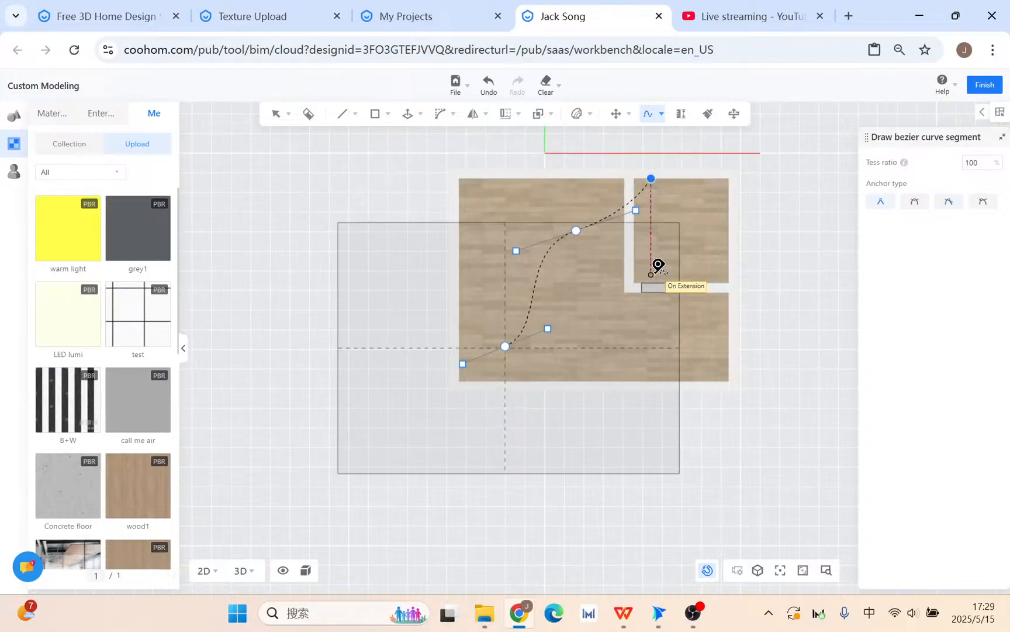
key(Escape)
key(Escape)
middle_drag(616, 390, 620, 351)
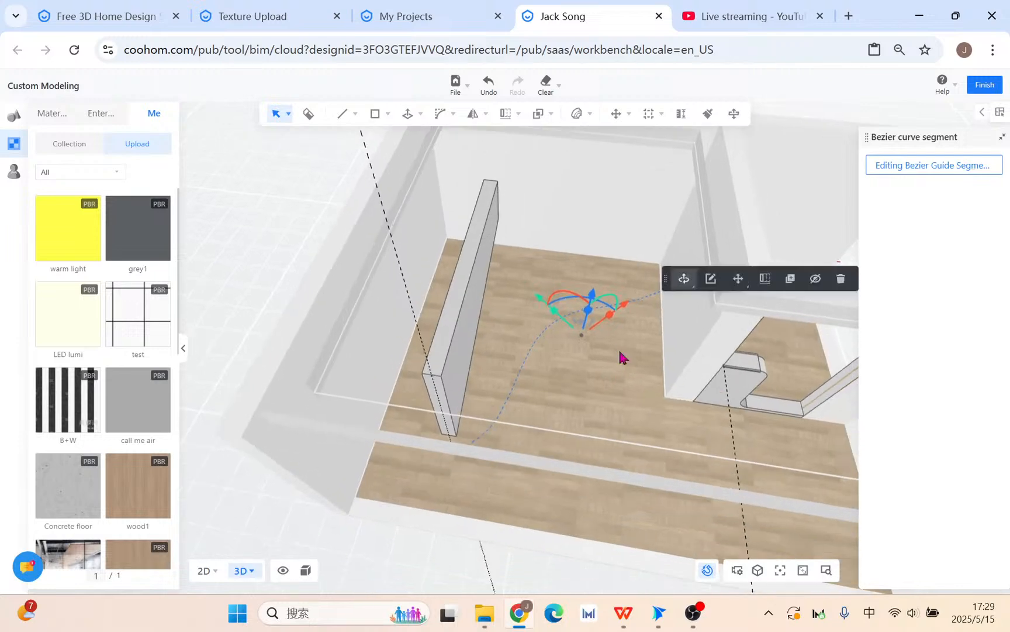
Step: Try to bend the upright slab along the gentle S-shaped floor curve with Path bend
click(597, 400)
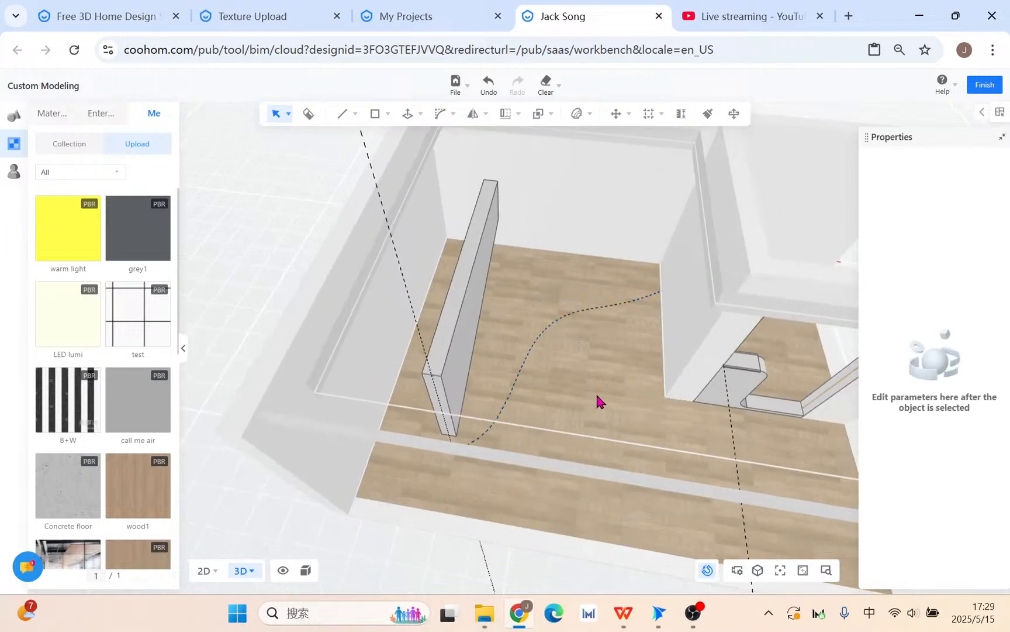
click(522, 374)
click(580, 113)
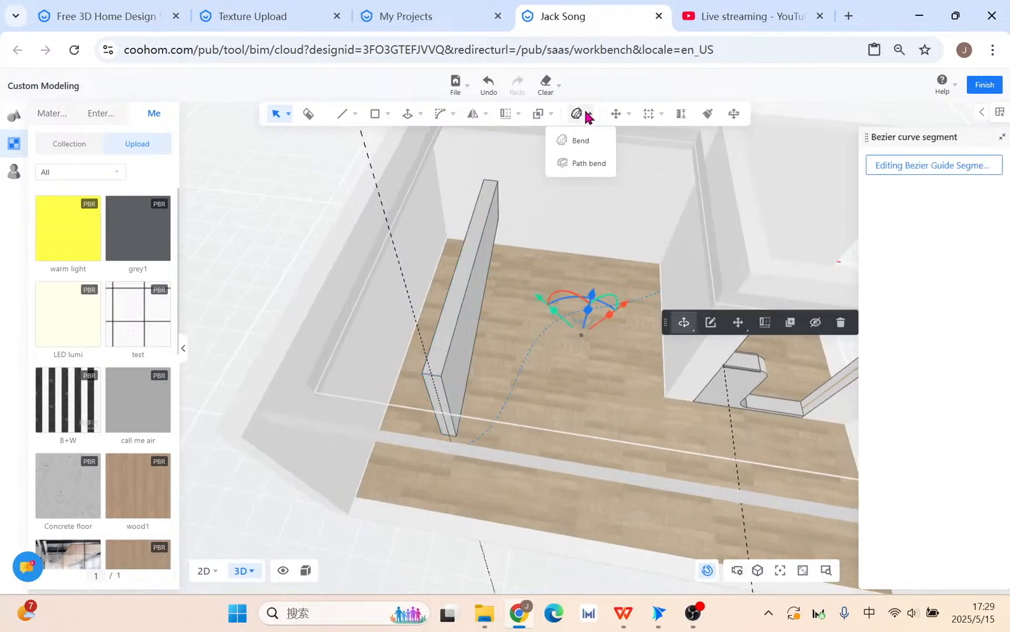
click(582, 167)
click(481, 335)
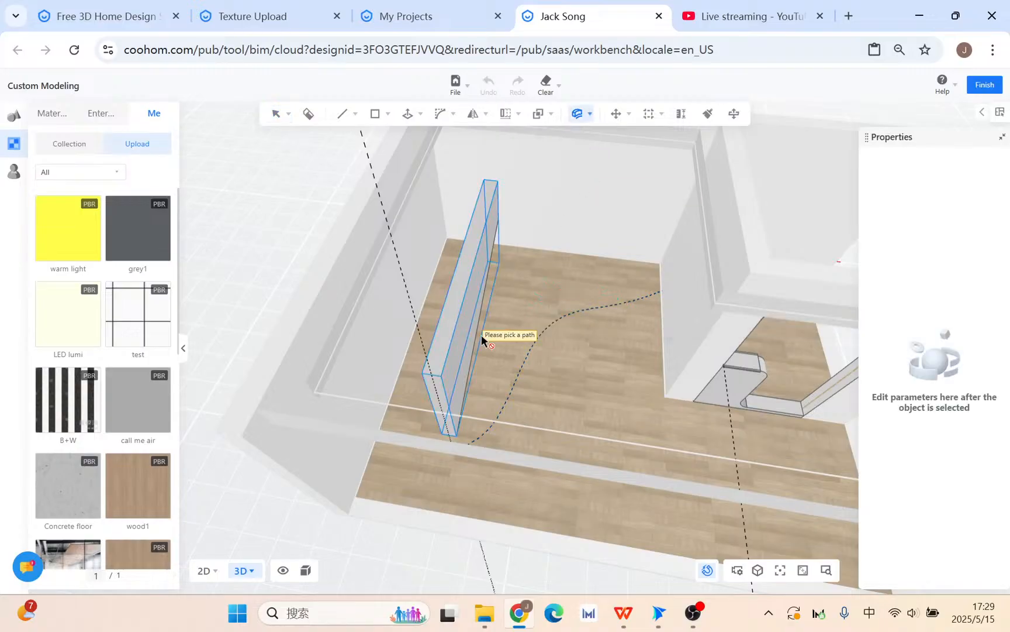
click(522, 375)
scroll(523, 376, down, 3)
key(Escape)
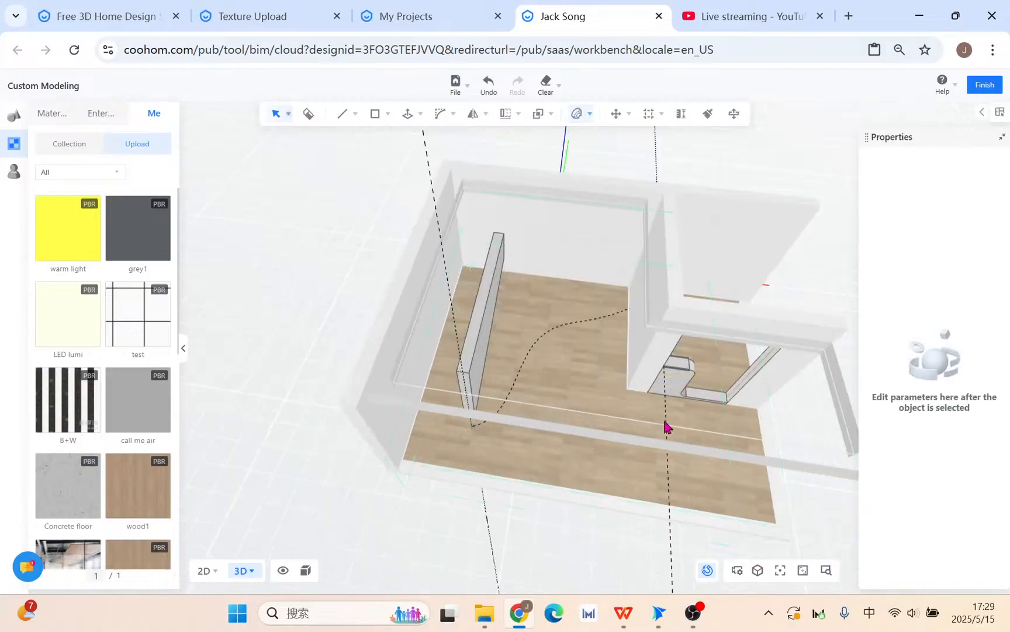
Step: Bend the upright slab along the S-shaped floor curve with Path bend
middle_drag(667, 426, 529, 352)
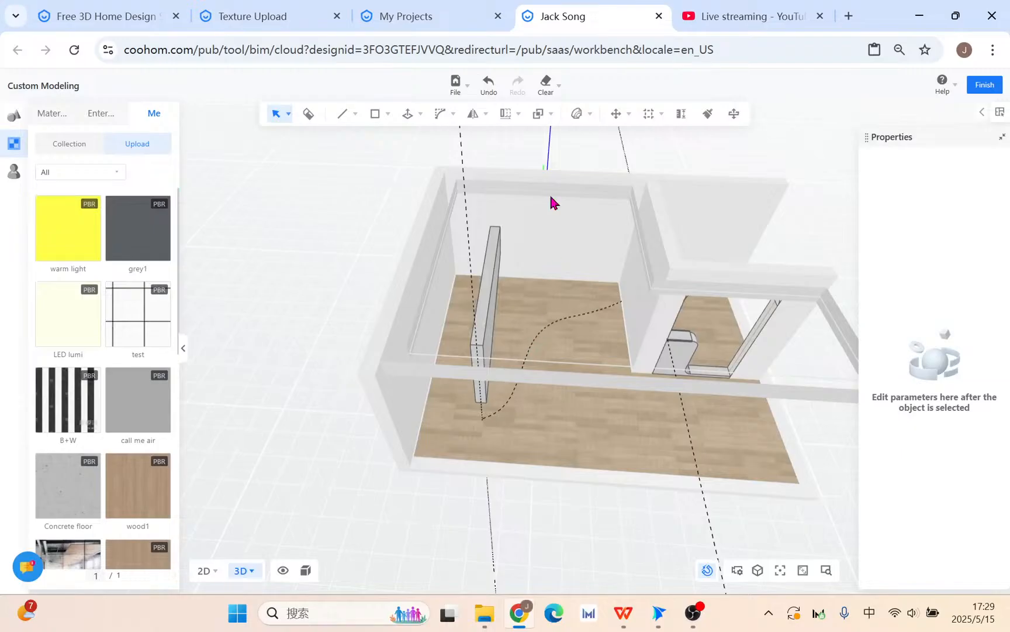
click(578, 114)
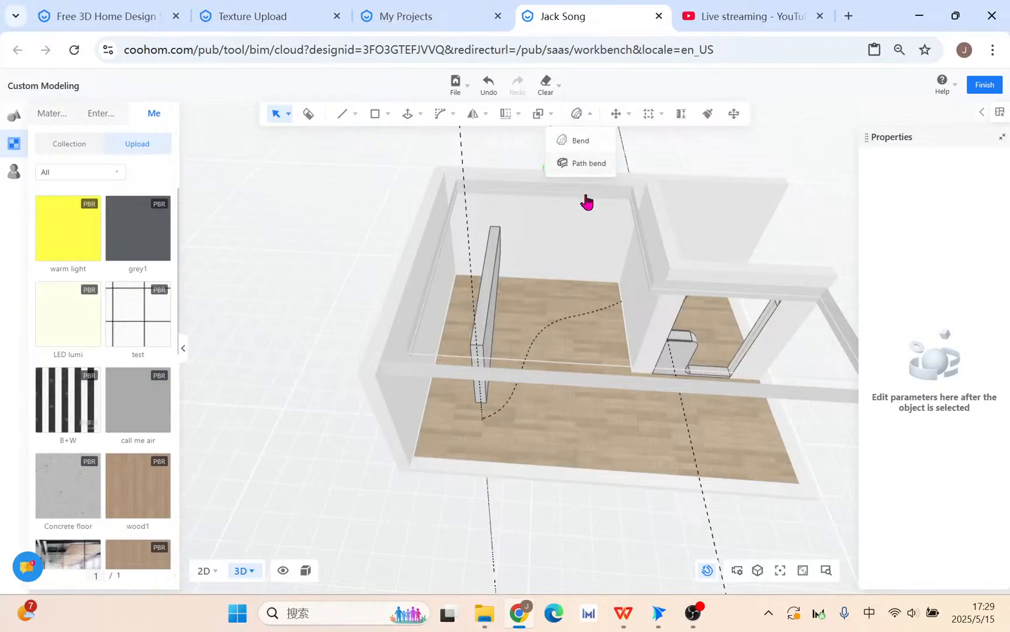
click(579, 114)
click(580, 163)
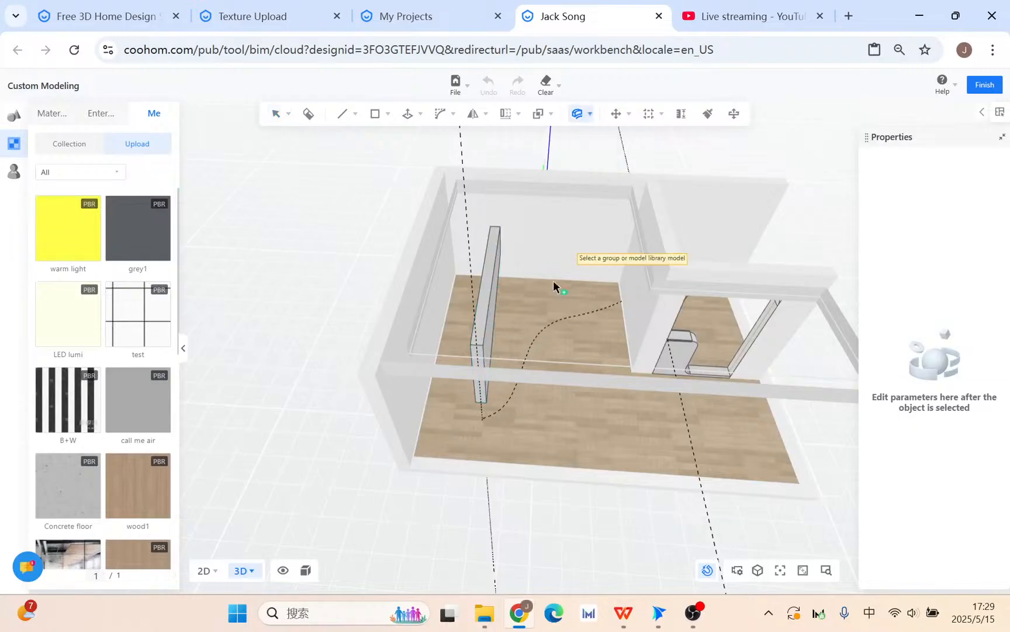
click(481, 325)
click(532, 353)
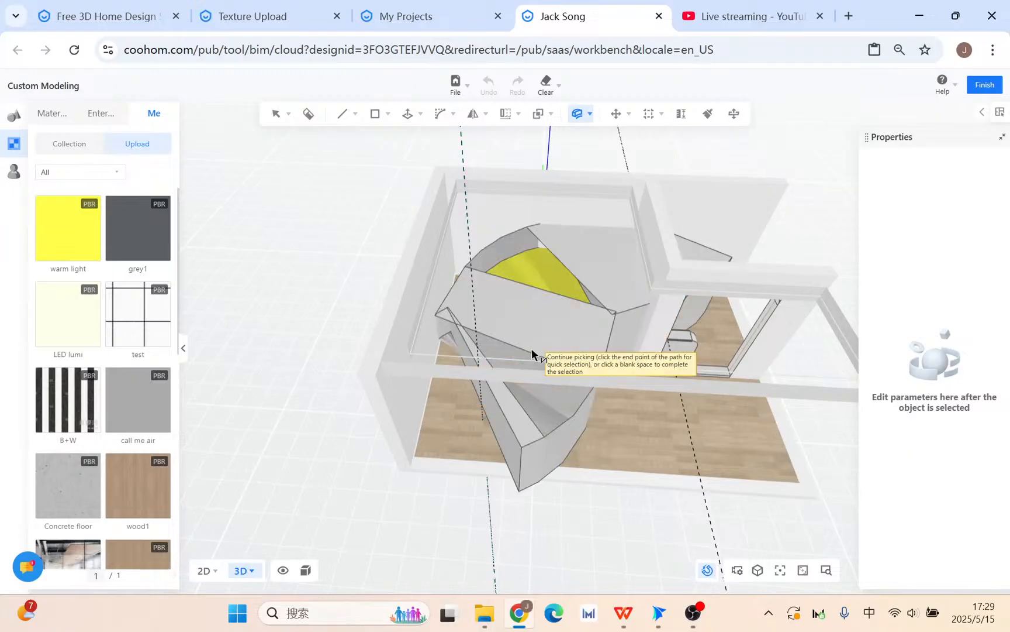
click(658, 421)
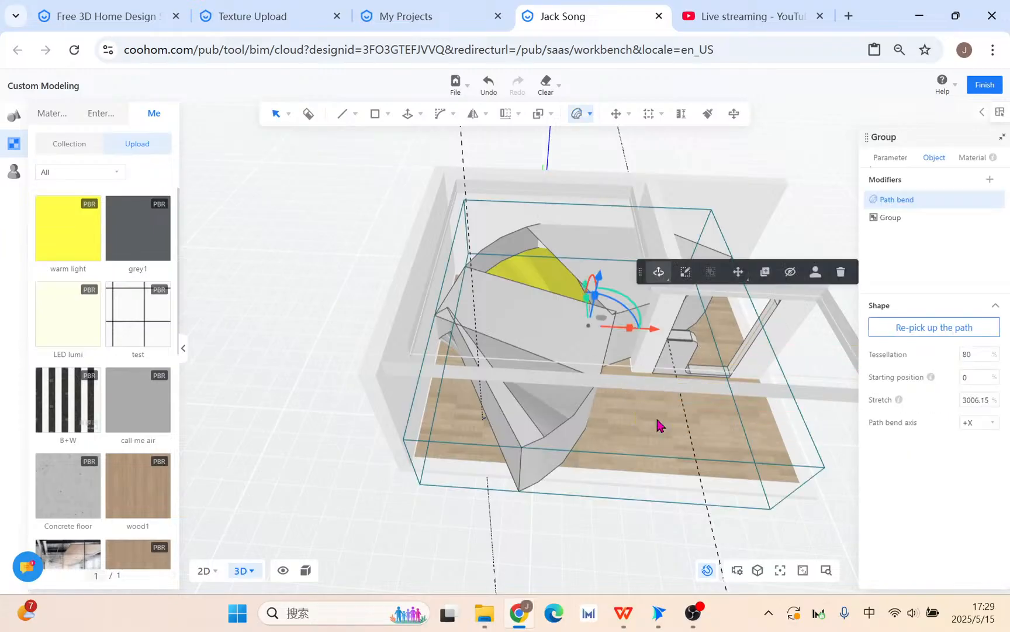
Step: Try -X and -Y as the bent slab's path bend axis, and set it to +Y
click(986, 423)
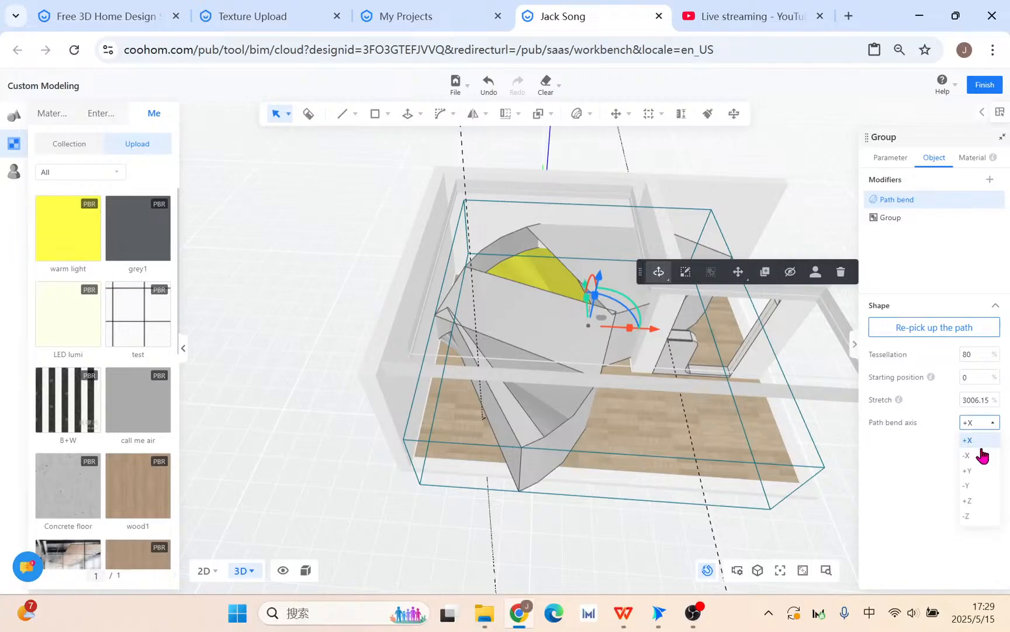
click(983, 456)
click(983, 426)
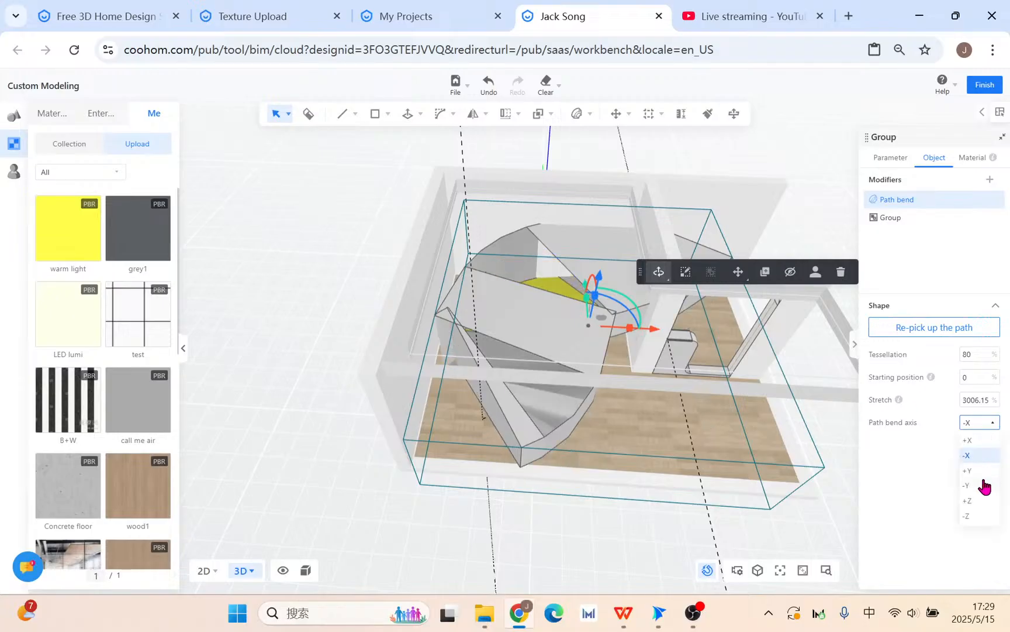
click(985, 486)
click(983, 423)
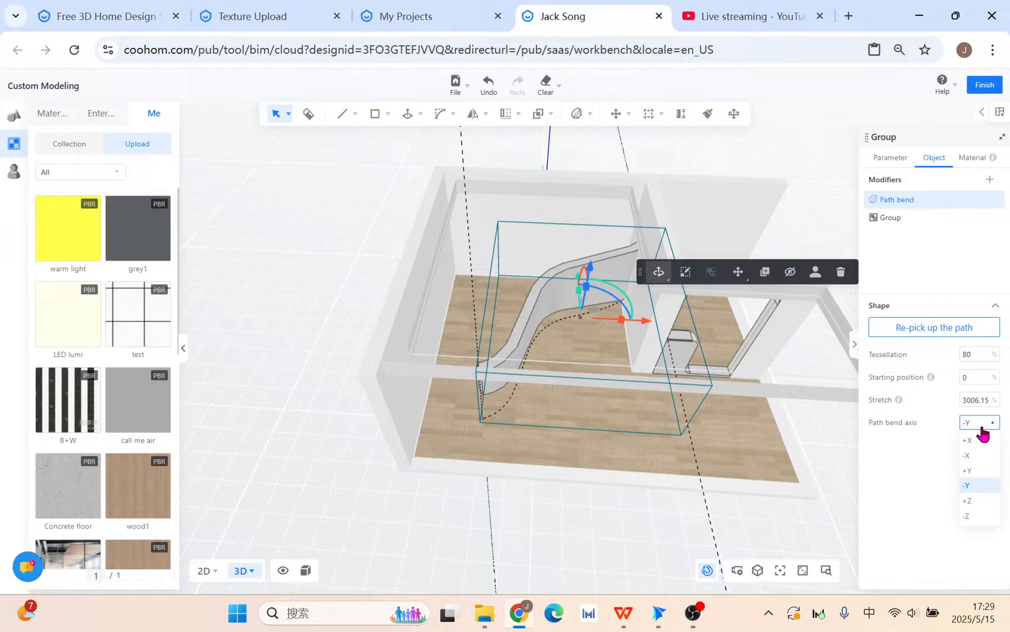
click(983, 471)
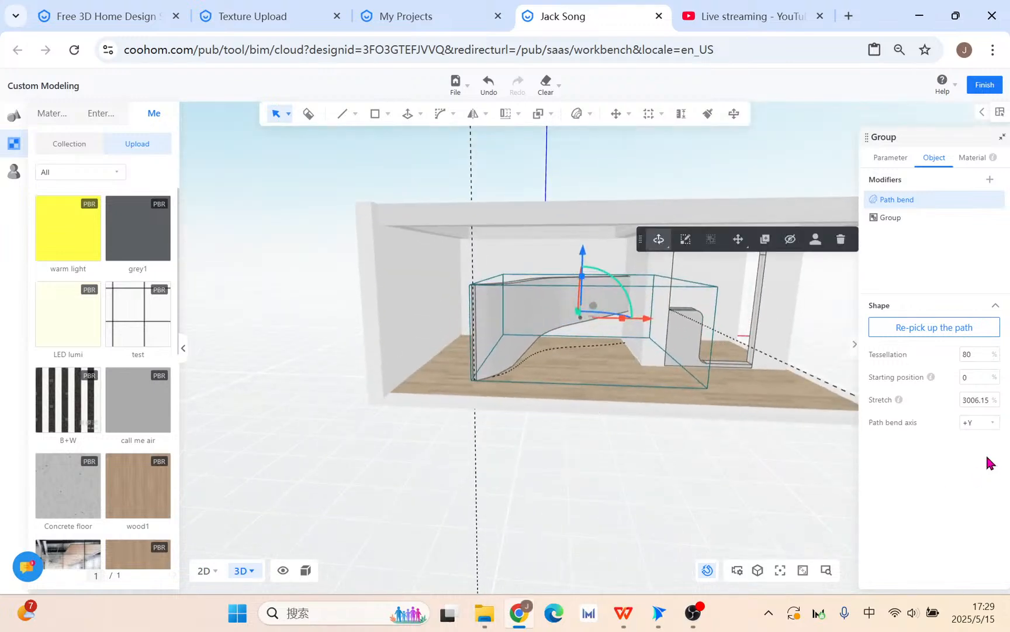
Step: Switch the path bend axis to -Y for comparison and return it to +Y
click(988, 433)
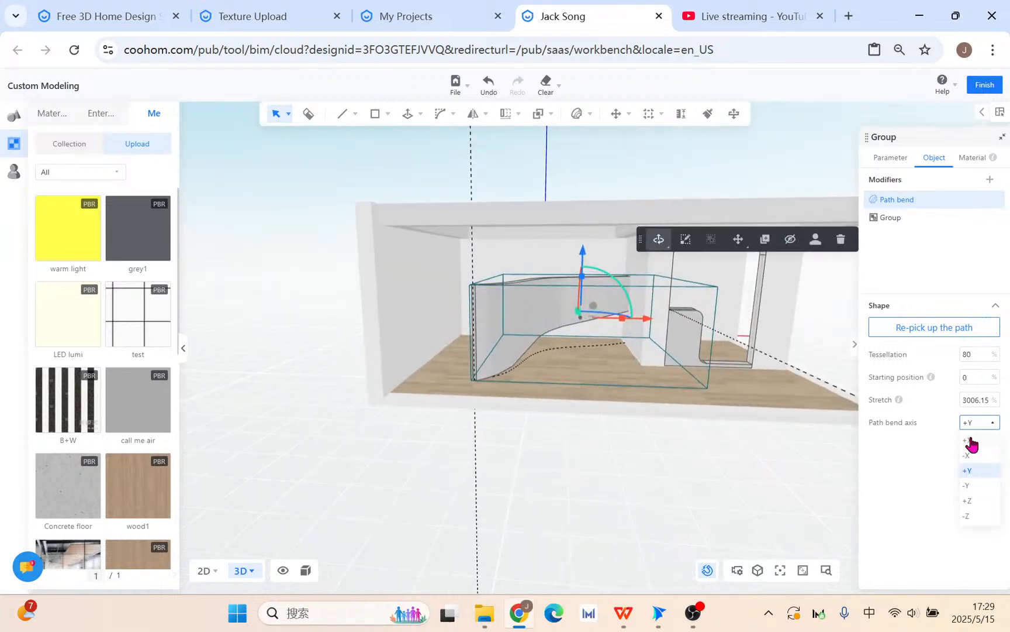
click(968, 485)
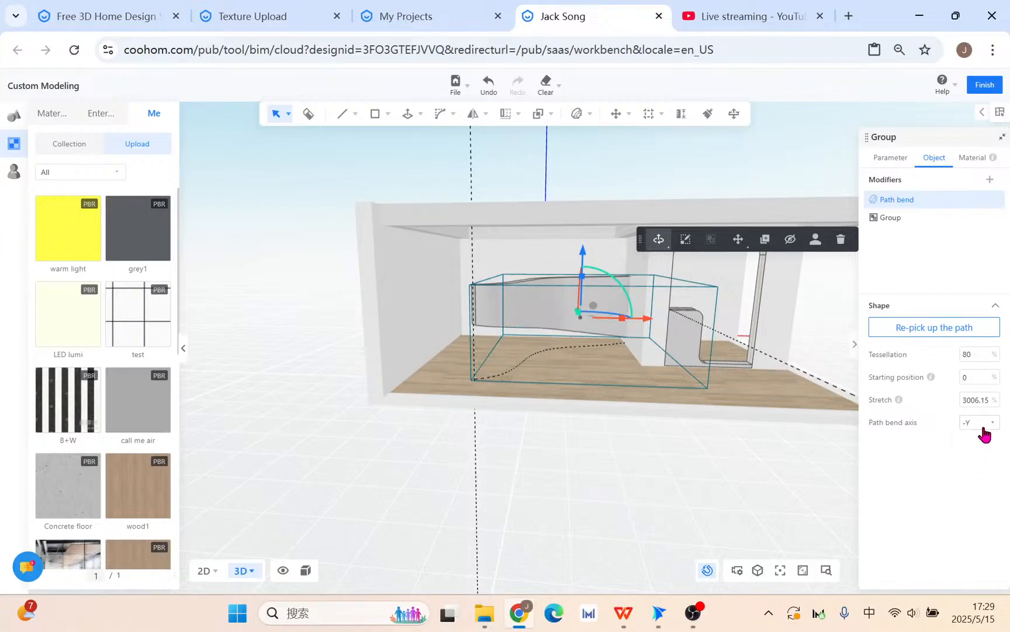
click(984, 432)
click(980, 471)
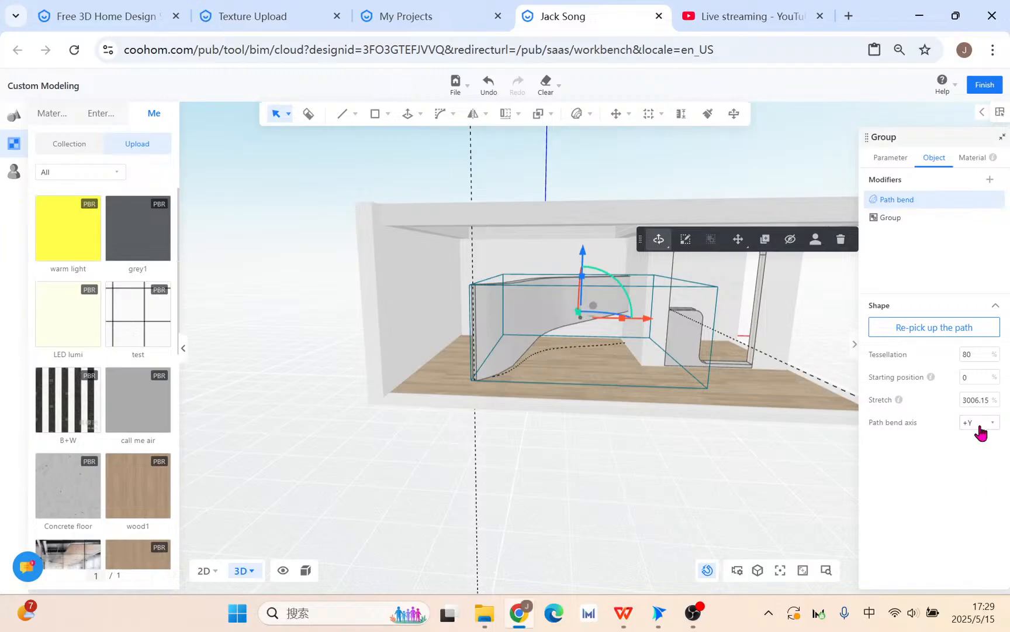
Step: Set the Path bend tessellation to 100%
scroll(570, 337, up, 3)
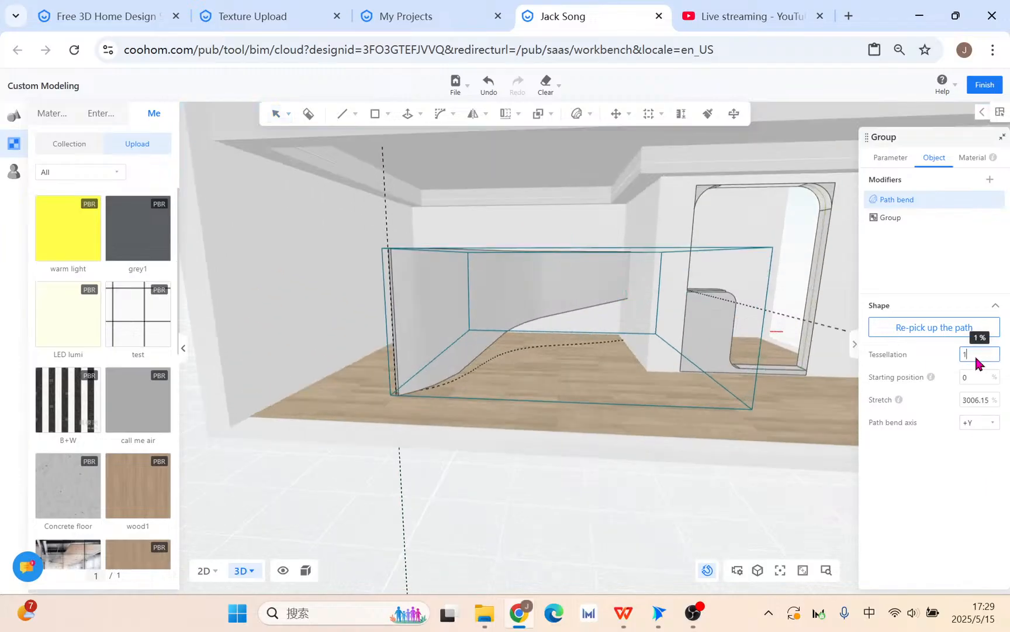
text(100)
key(Return)
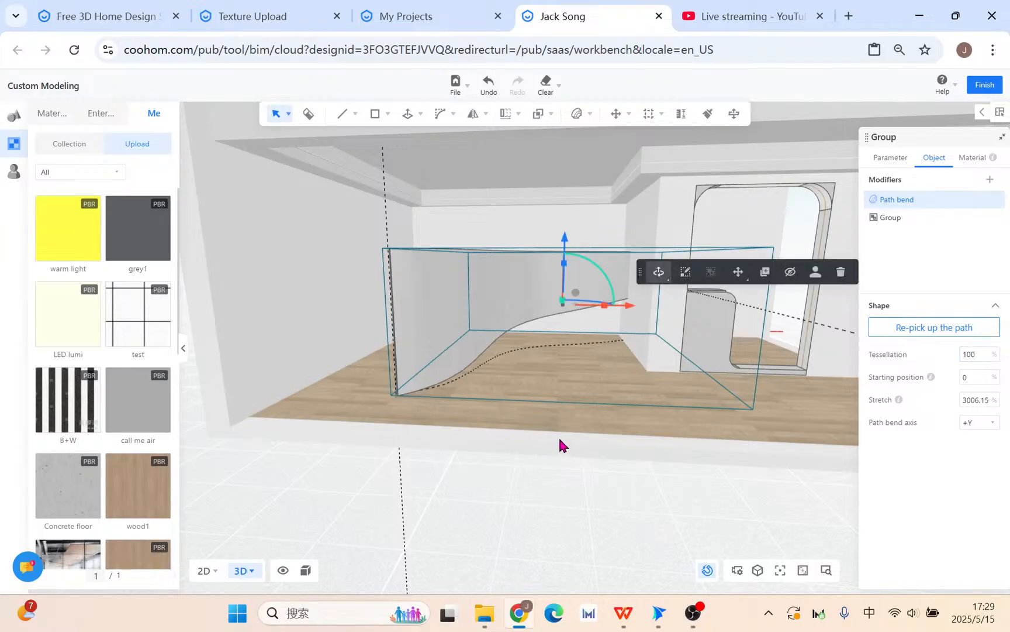
Step: Apply the Path bend modifier to the slab's model and deselect the resulting curved wall
right_drag(557, 437, 732, 526)
right_drag(456, 468, 688, 449)
middle_drag(688, 449, 596, 462)
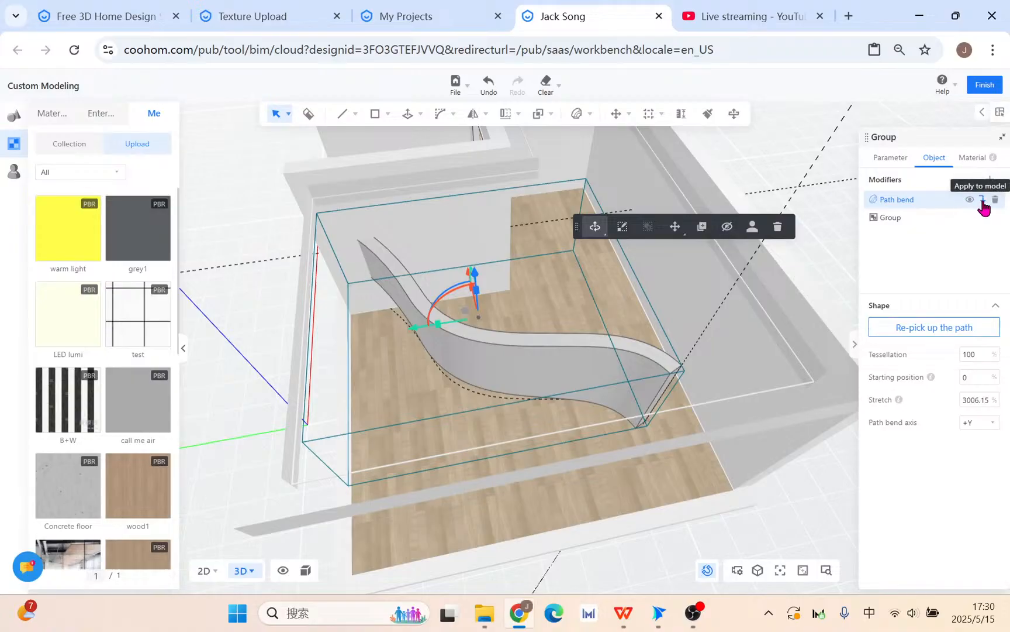
click(981, 200)
middle_drag(702, 456, 585, 413)
click(522, 407)
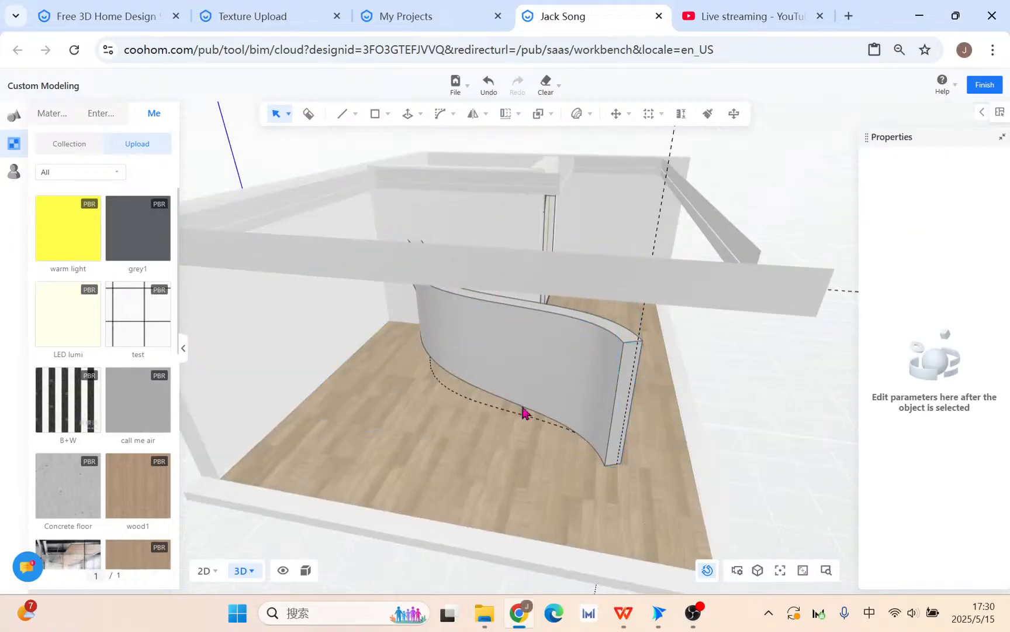
Step: Select the curved wall, move it off the floor guide curve, raise it above the floor and shift it across the room
scroll(527, 354, down, 4)
click(530, 351)
middle_drag(535, 453, 547, 409)
middle_drag(544, 299, 591, 275)
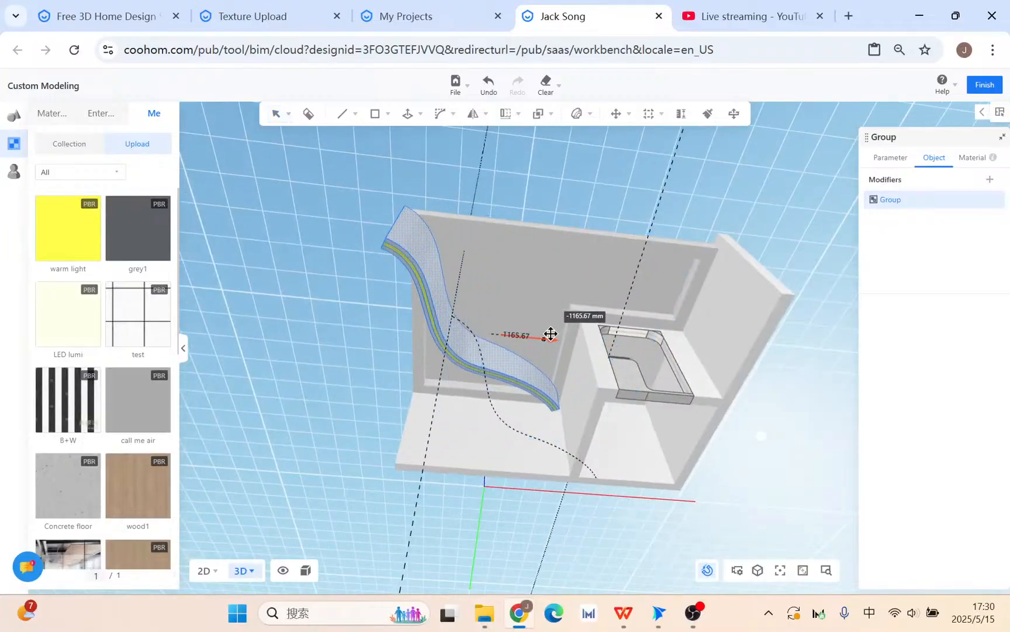
middle_drag(471, 419, 551, 401)
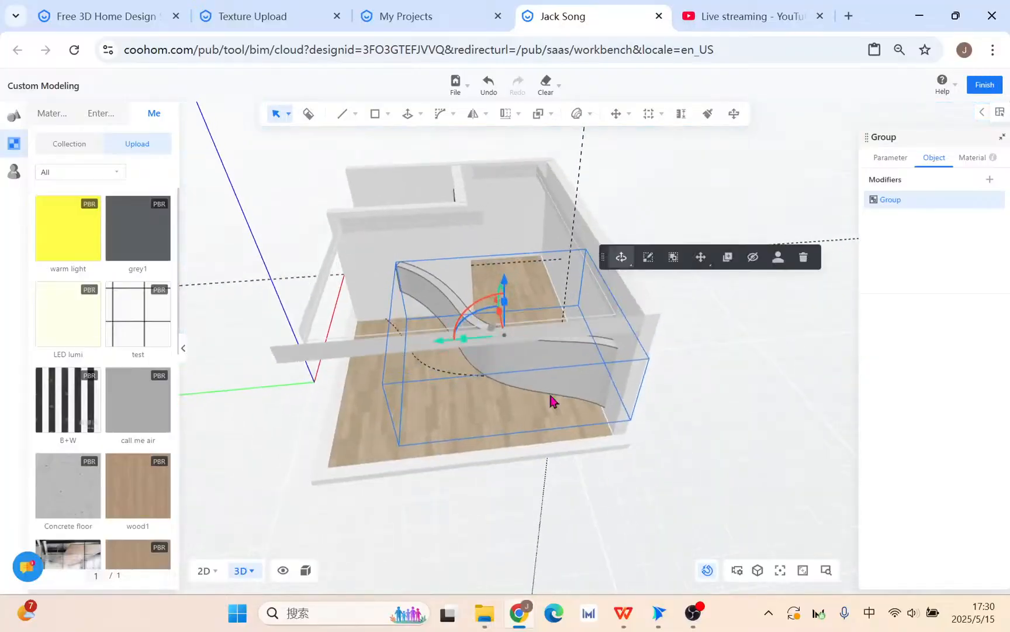
drag(504, 283, 504, 243)
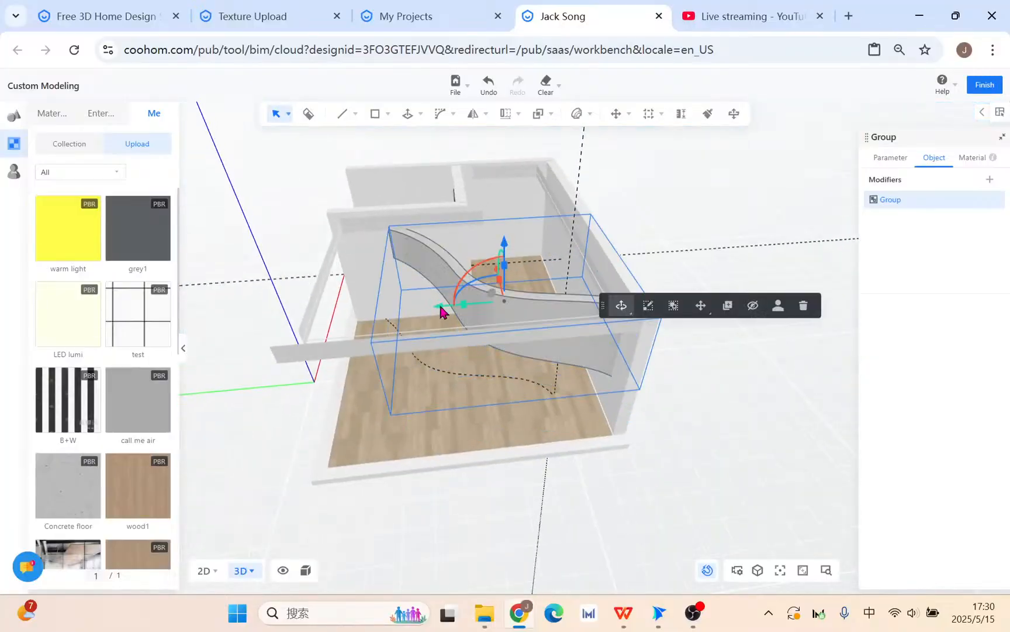
drag(442, 307, 401, 308)
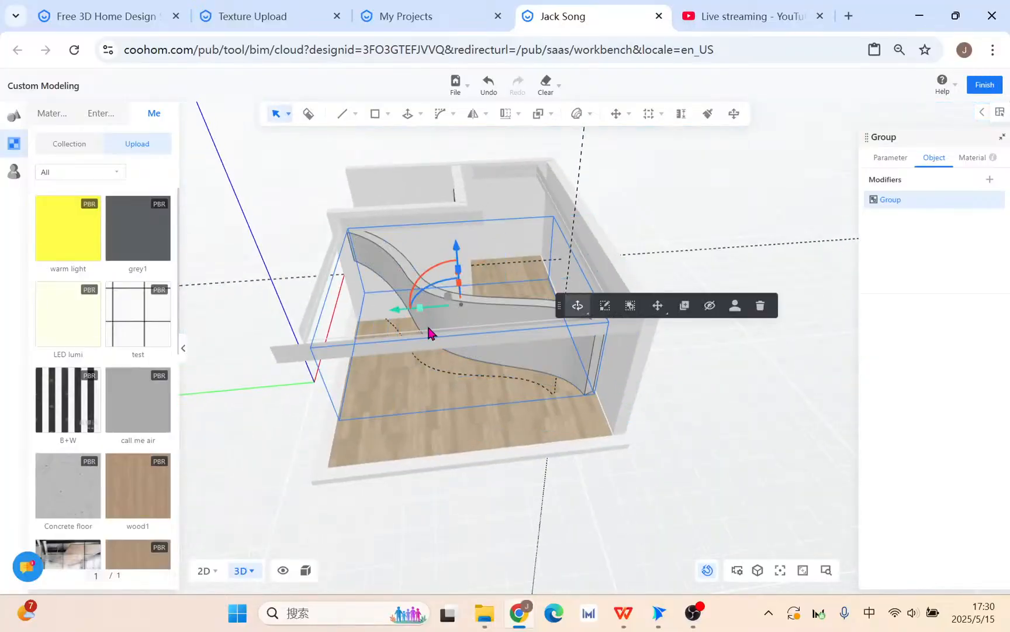
Step: Examine the displaced curved wall from several sides, and review the bend commands and the reference line segment types
middle_drag(434, 334, 475, 380)
middle_drag(445, 435, 595, 421)
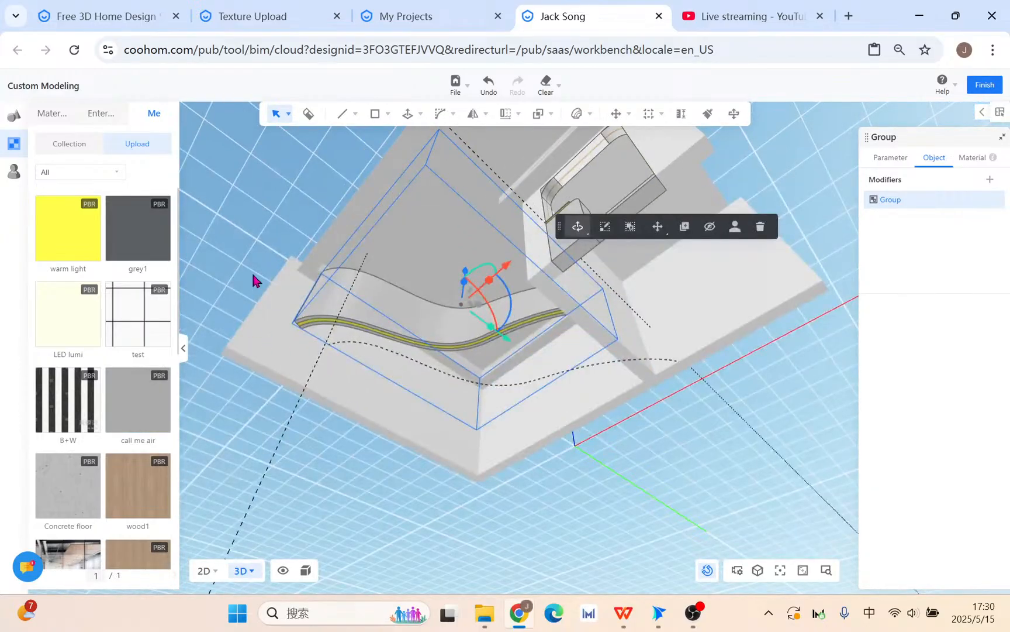
middle_drag(254, 281, 559, 407)
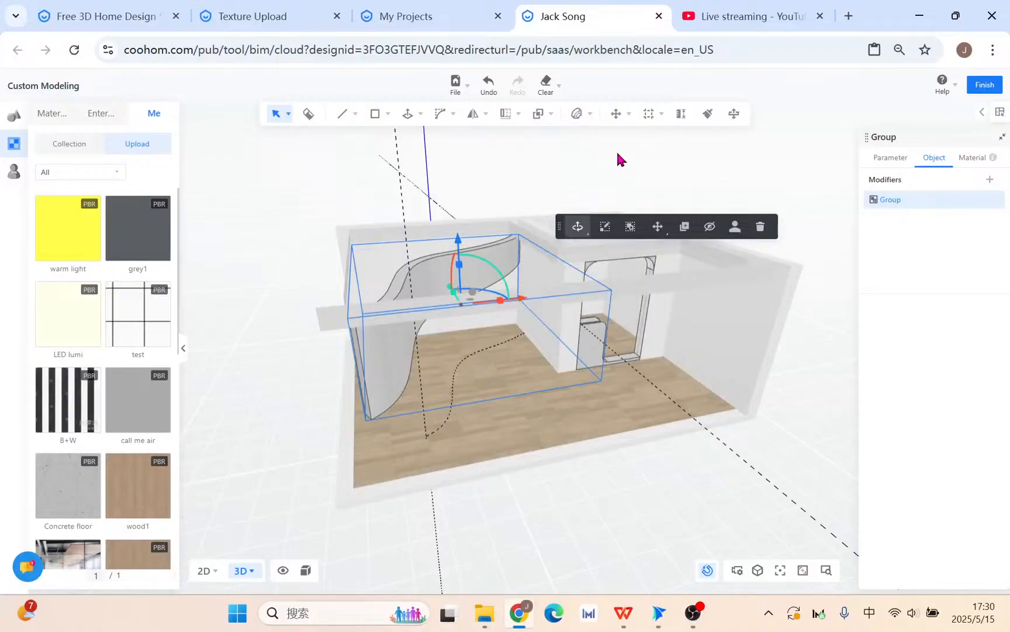
click(577, 113)
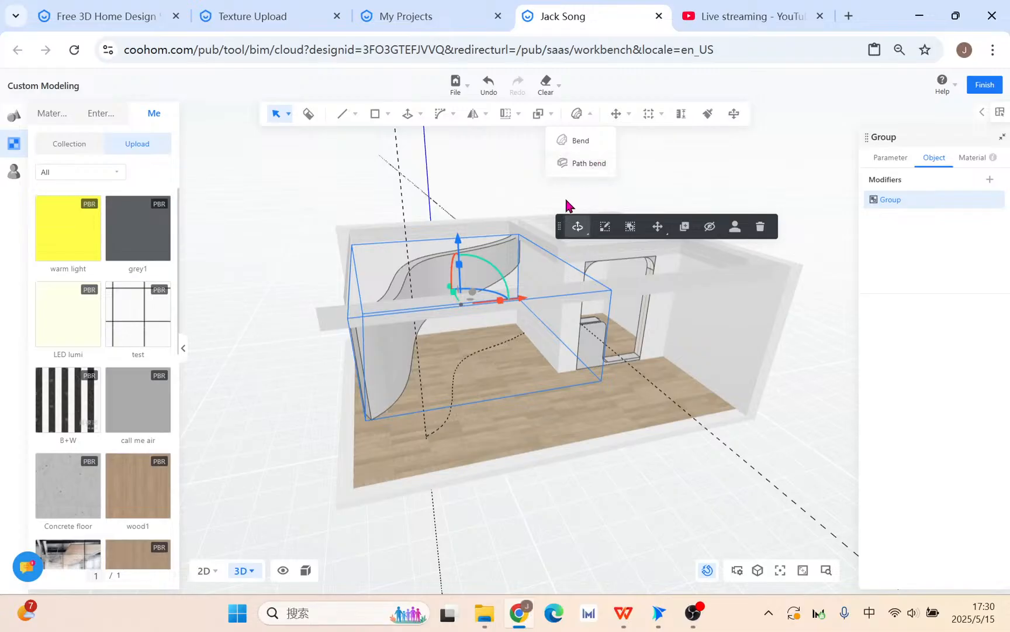
drag(566, 205, 634, 217)
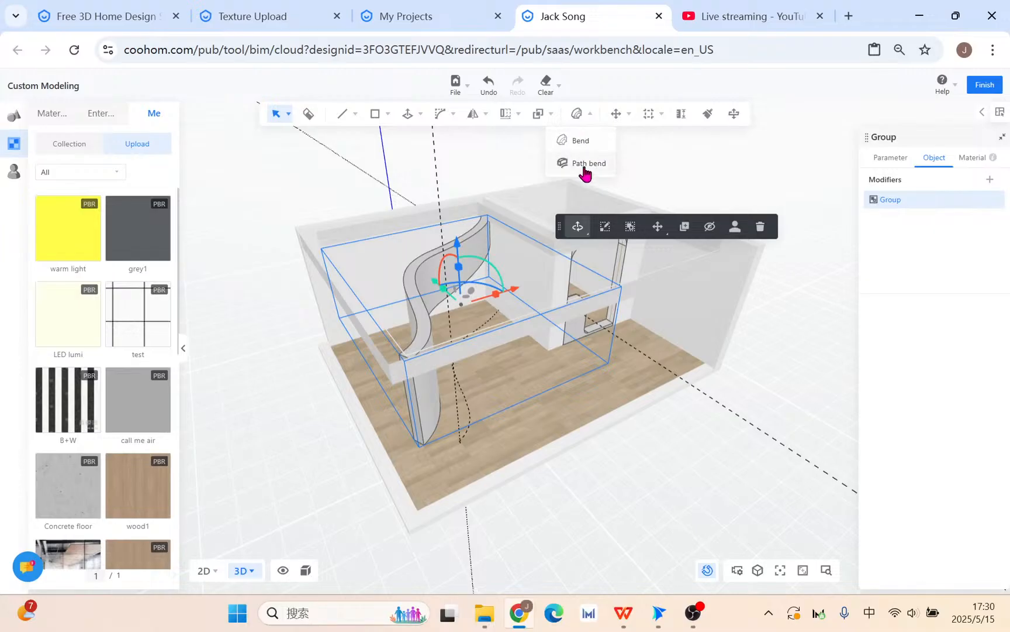
mouse_move(651, 114)
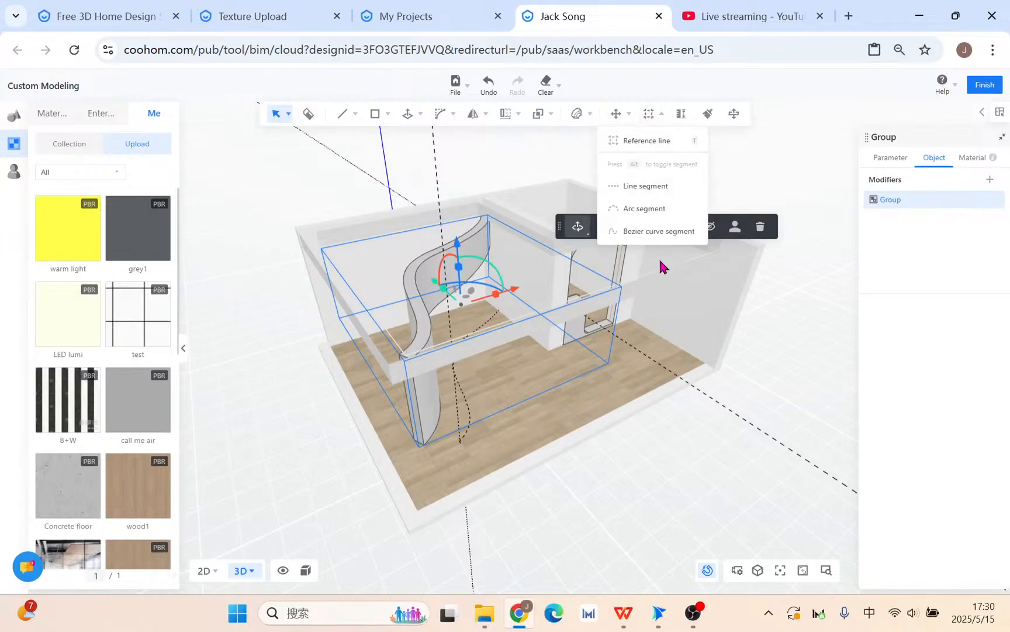
drag(579, 375, 488, 405)
middle_drag(436, 430, 655, 240)
Step: Check the live chat on the YouTube Studio stream page and return to the Coohom design
click(749, 16)
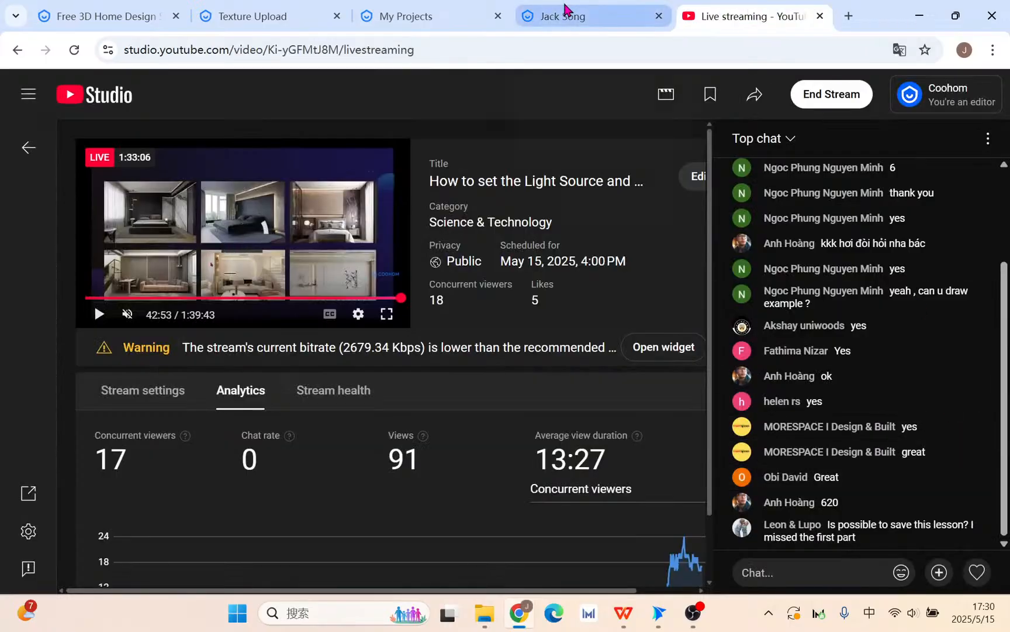
mouse_move(565, 8)
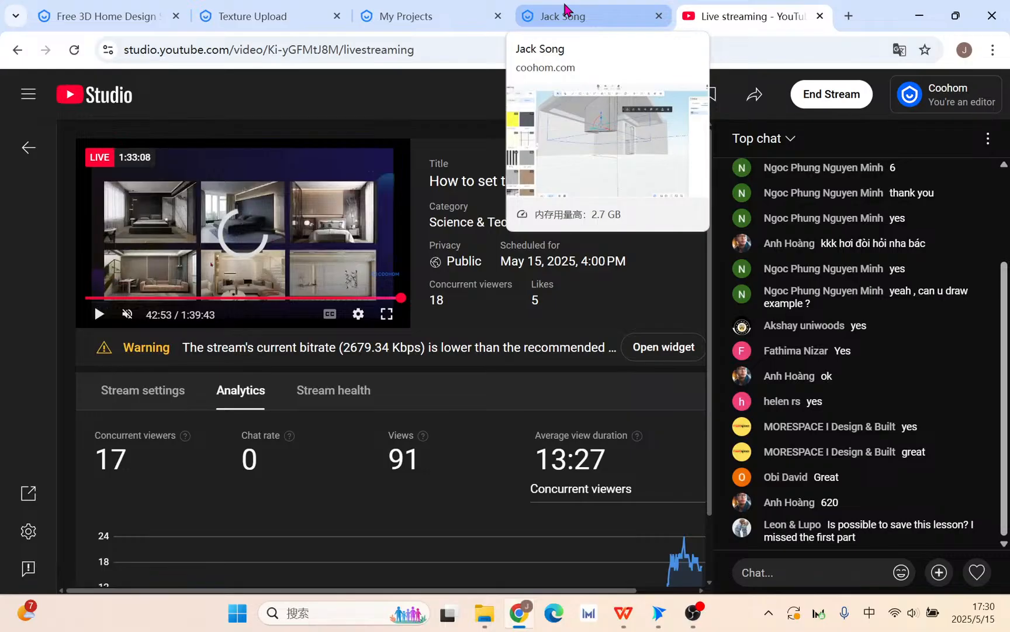
click(564, 8)
right_drag(711, 357, 656, 442)
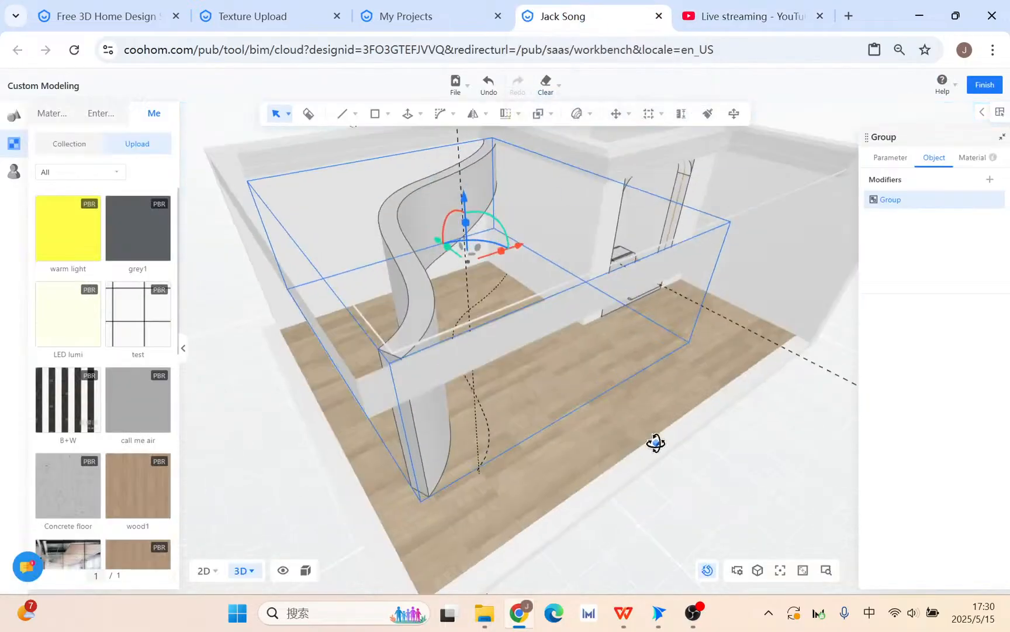
click(426, 369)
right_drag(552, 501, 605, 343)
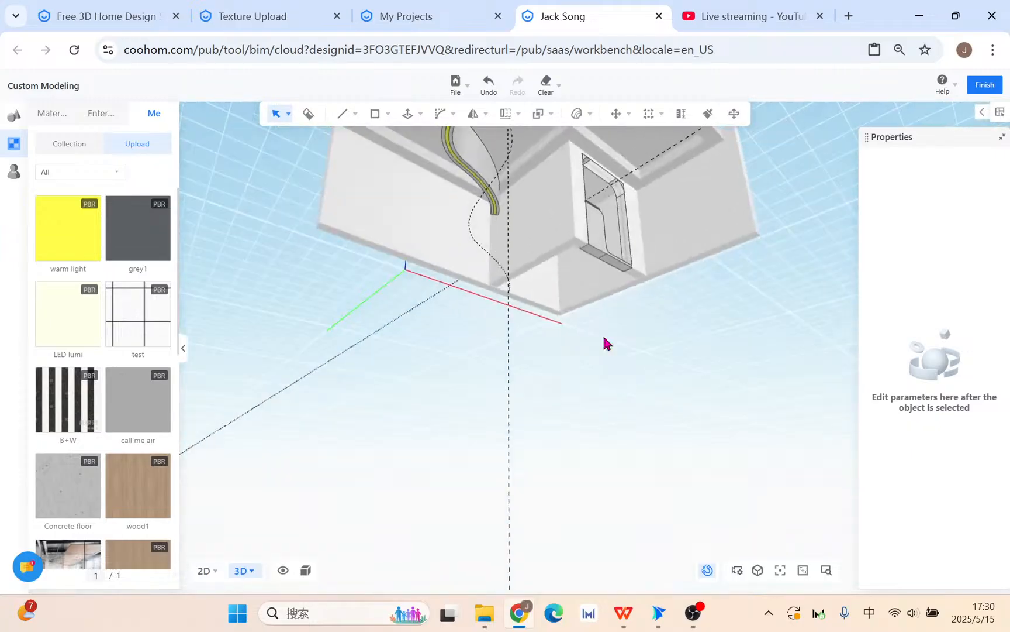
Step: Switch to the WPS presentation and start the slide show from slide 16, "Light strip inside Customize units"
click(624, 613)
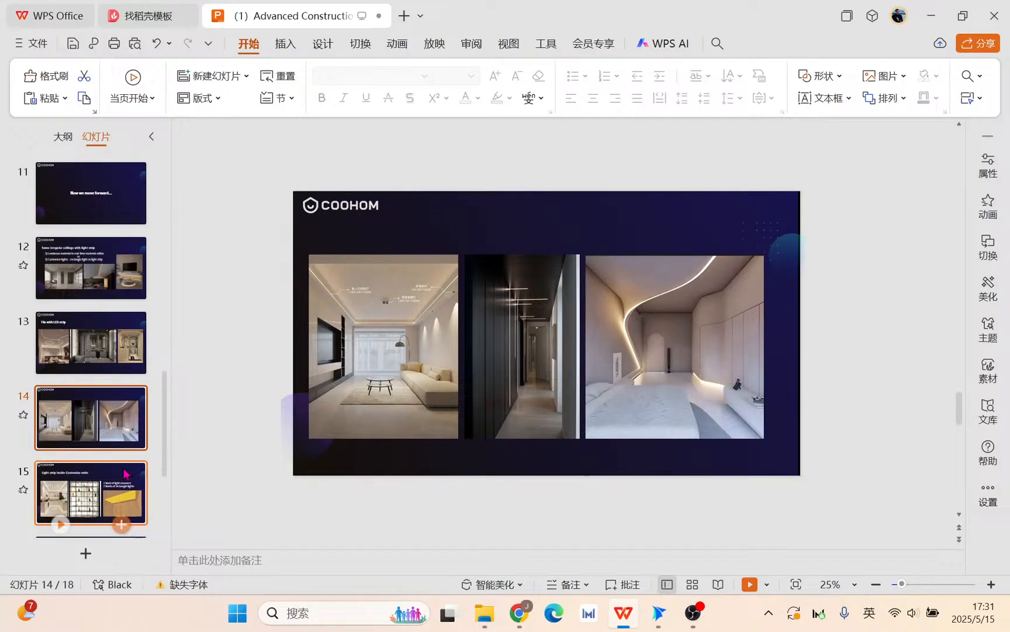
scroll(114, 481, down, 2)
click(91, 431)
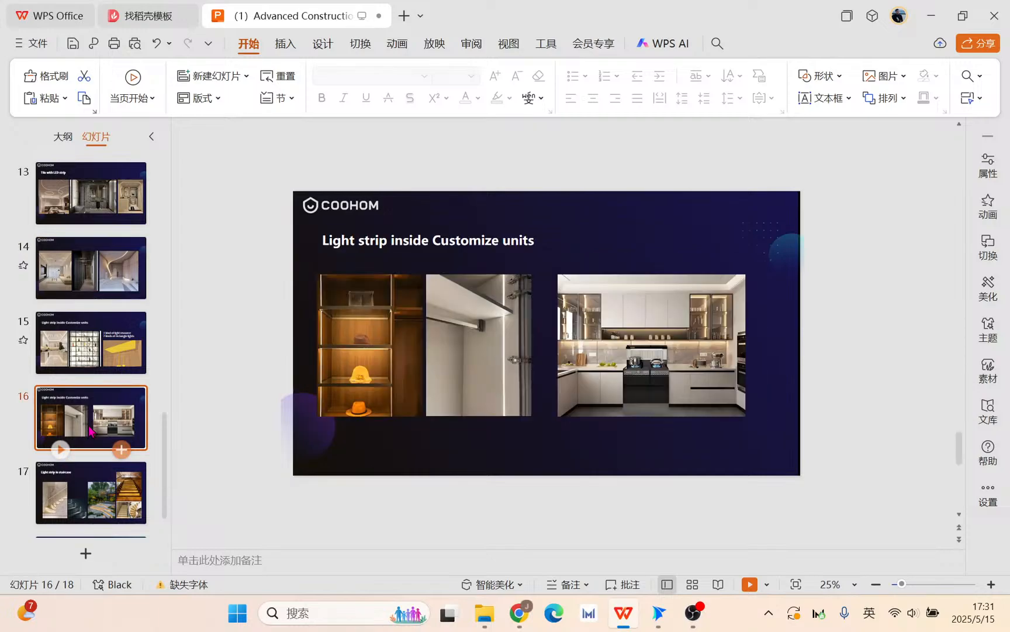
key(shift+F5)
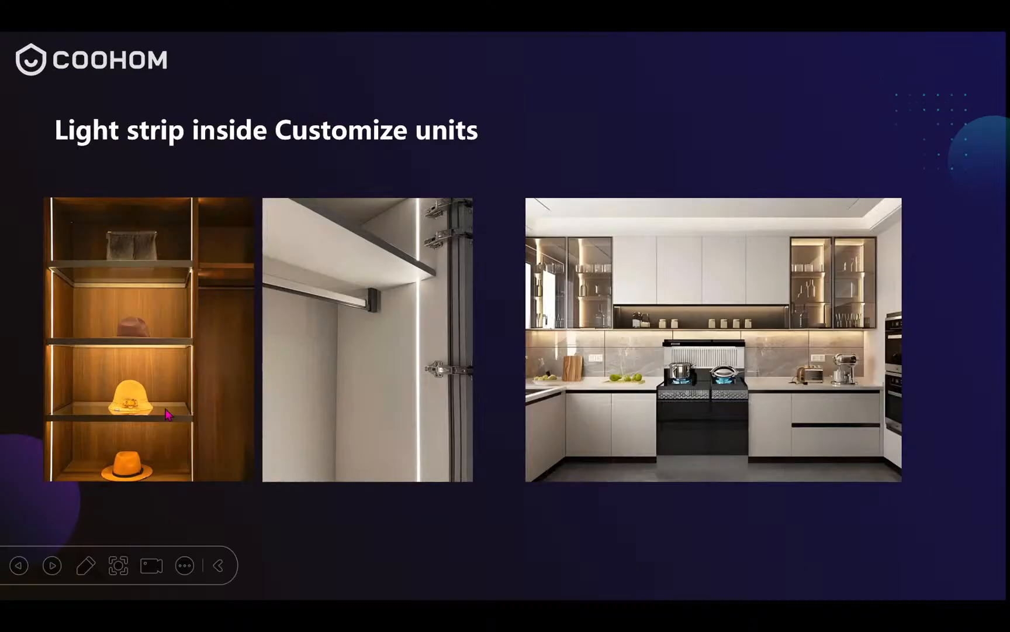
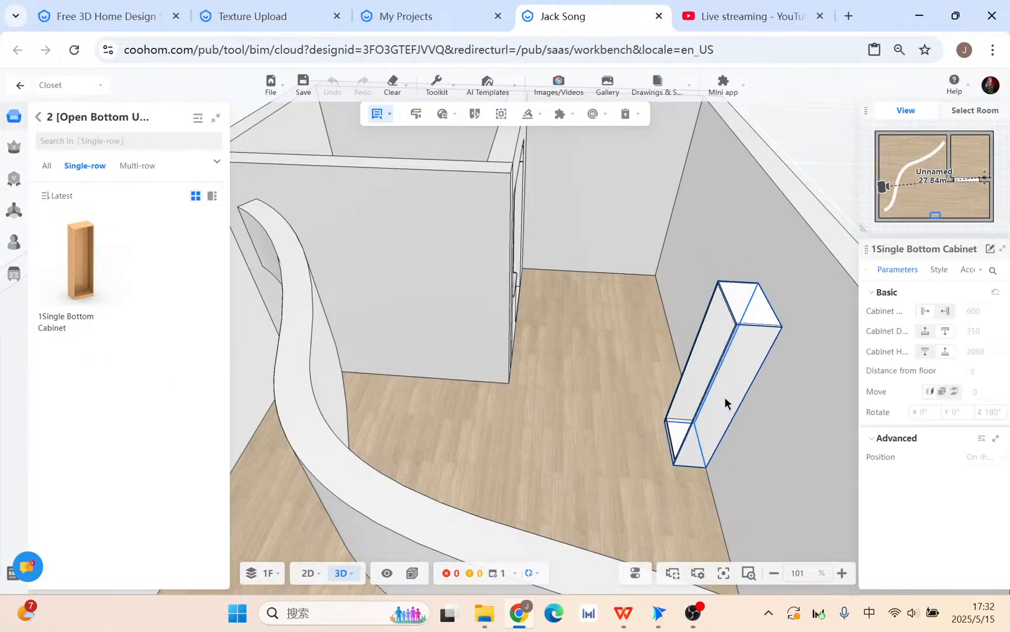
Step: Select the single bottom cabinet standing against the room's wall and examine its open interior from the front
click(725, 400)
right_drag(585, 419, 537, 449)
scroll(651, 457, up, 5)
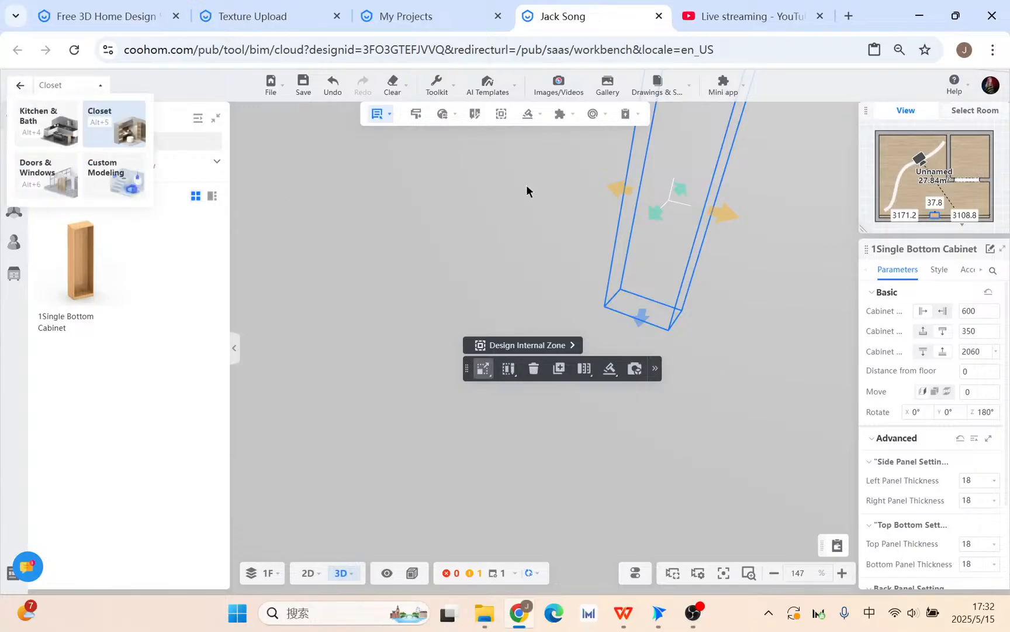
right_drag(528, 189, 608, 176)
scroll(649, 402, up, 2)
scroll(649, 402, down, 4)
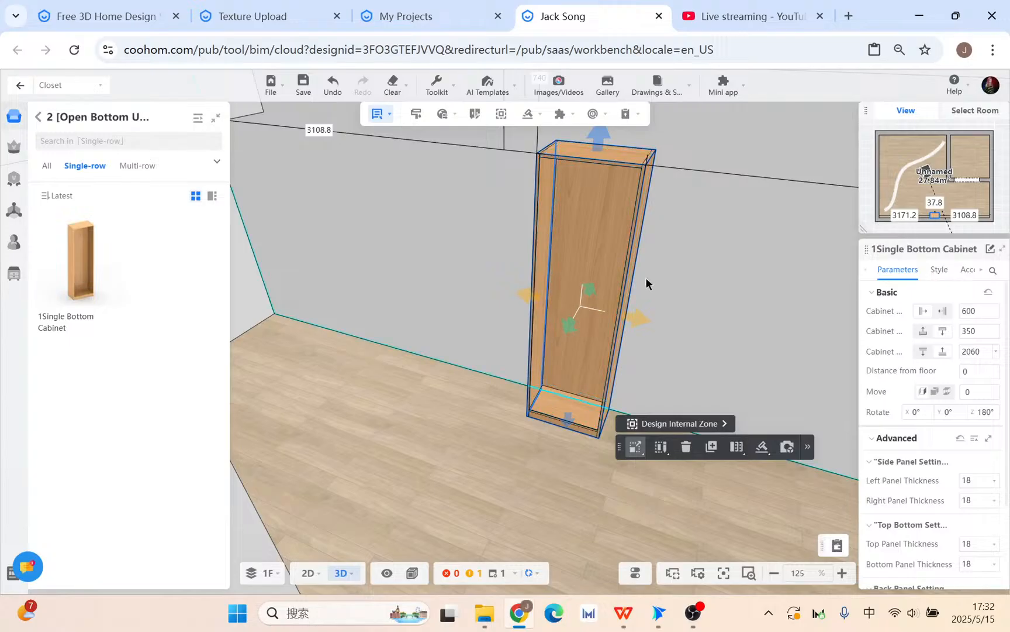
Step: Widen the single bottom cabinet to about 863.5 mm and raise its height to 2500 mm
drag(641, 321, 685, 328)
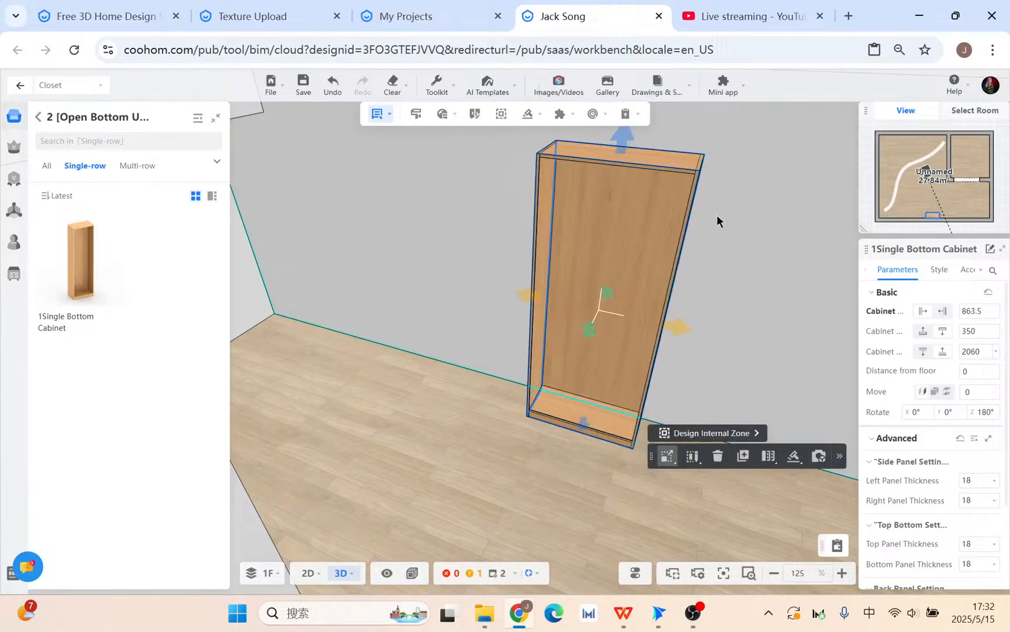
scroll(717, 215, down, 3)
middle_drag(719, 214, 700, 250)
drag(534, 249, 534, 203)
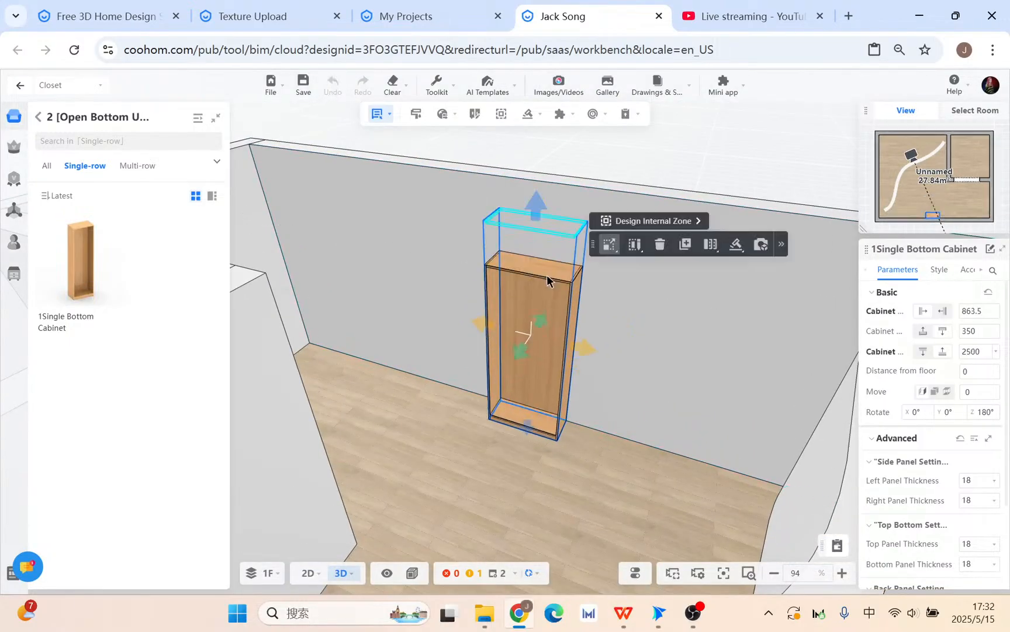
scroll(627, 311, up, 3)
scroll(680, 353, down, 5)
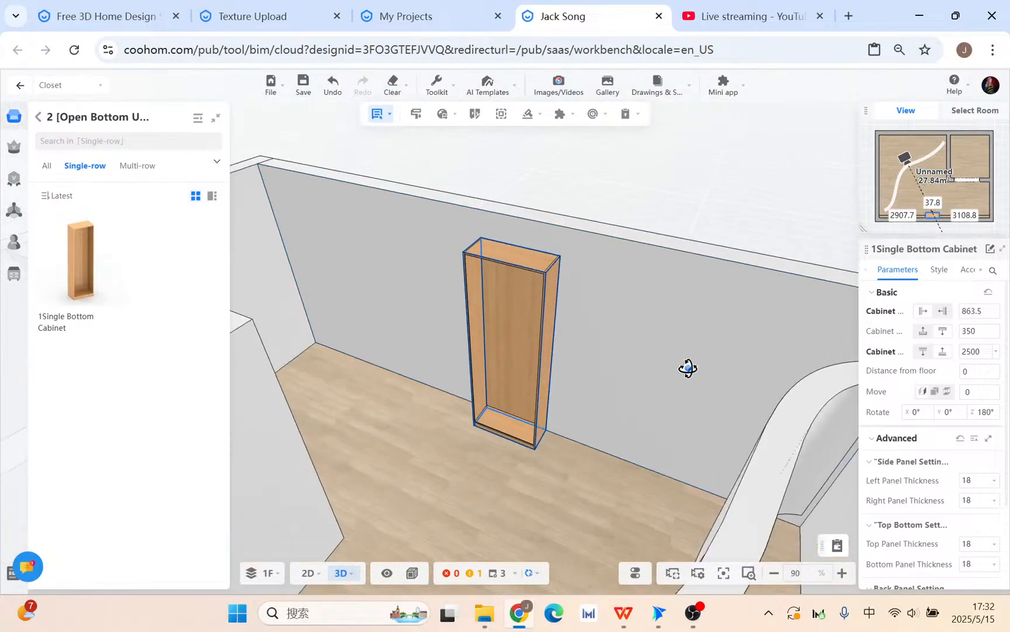
scroll(680, 356, up, 2)
scroll(631, 342, up, 3)
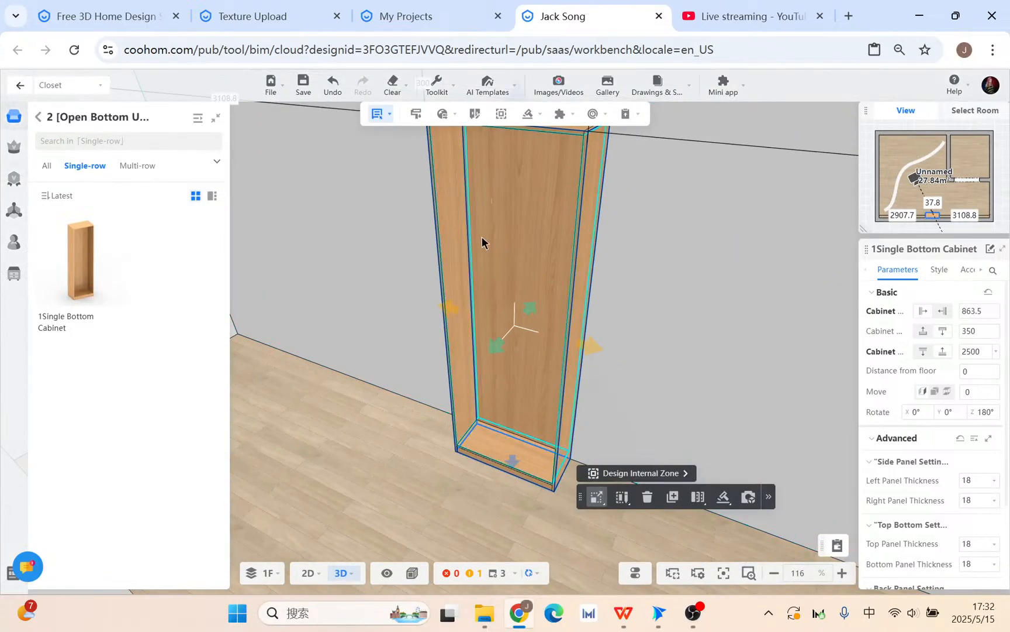
scroll(457, 223, down, 2)
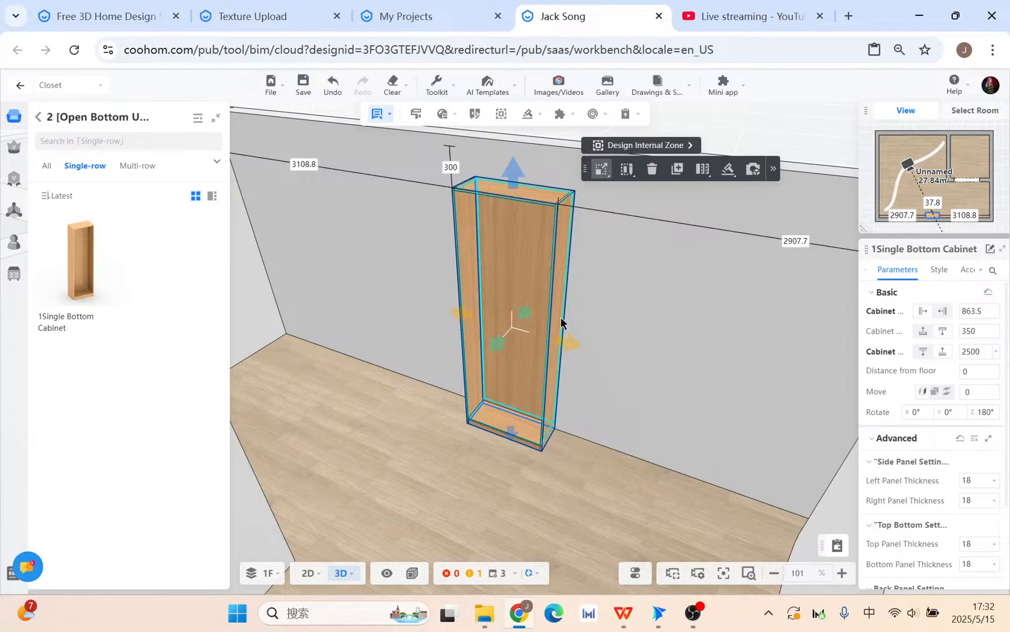
Step: Replace the style of the cabinet's left side panel with GLight Strip Side Panel-Left
double_click(466, 243)
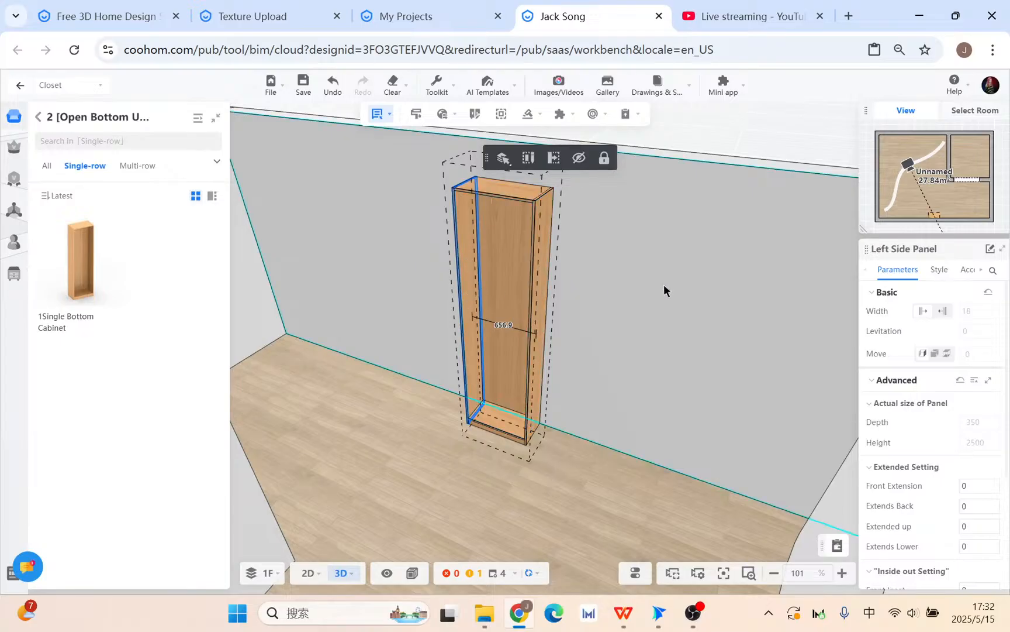
click(940, 270)
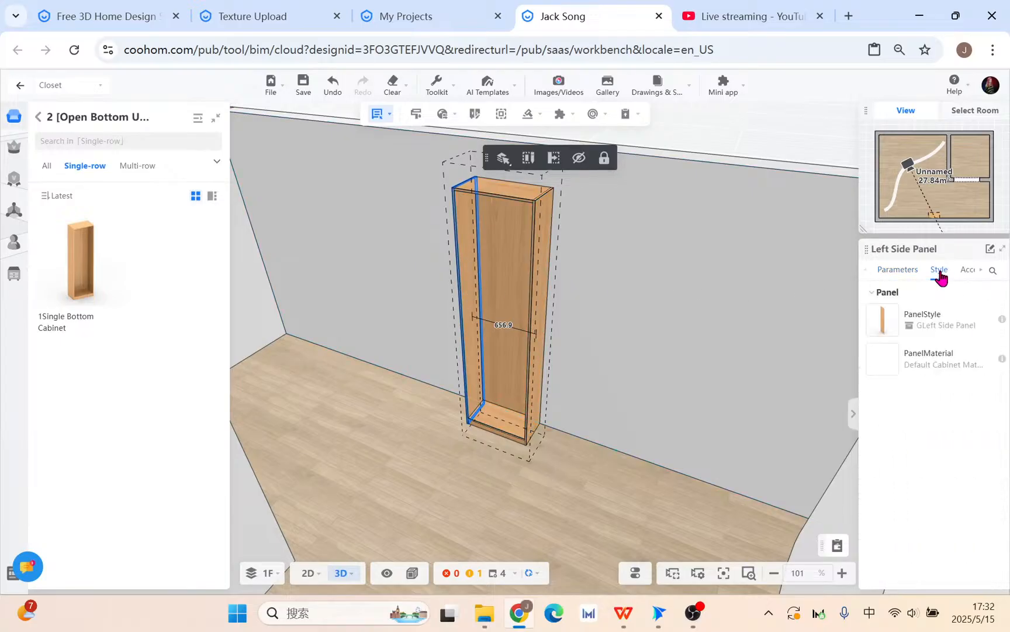
click(884, 320)
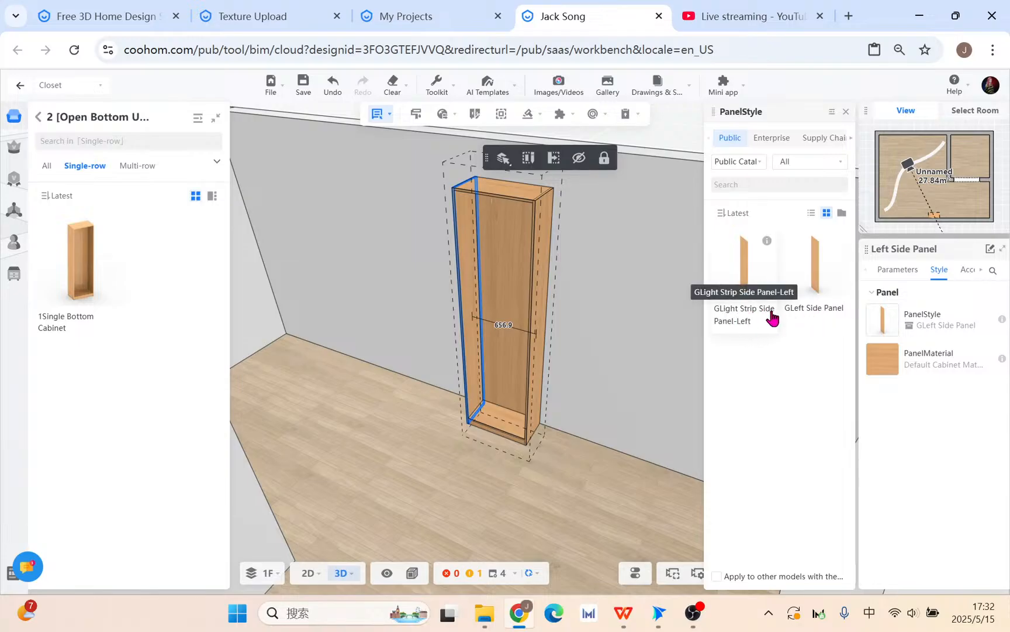
click(747, 269)
scroll(443, 245, up, 6)
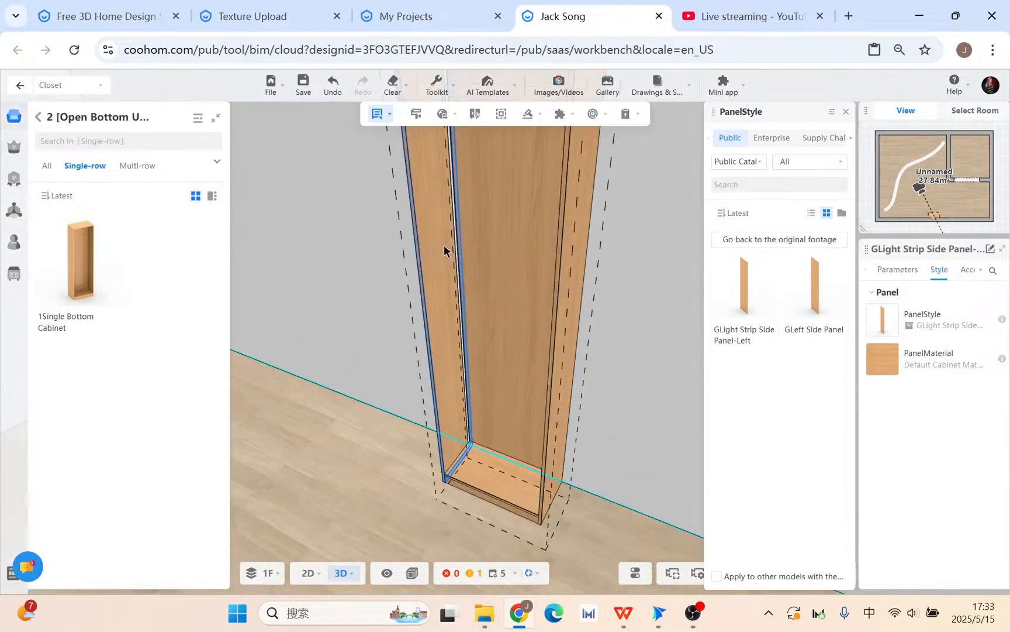
click(420, 278)
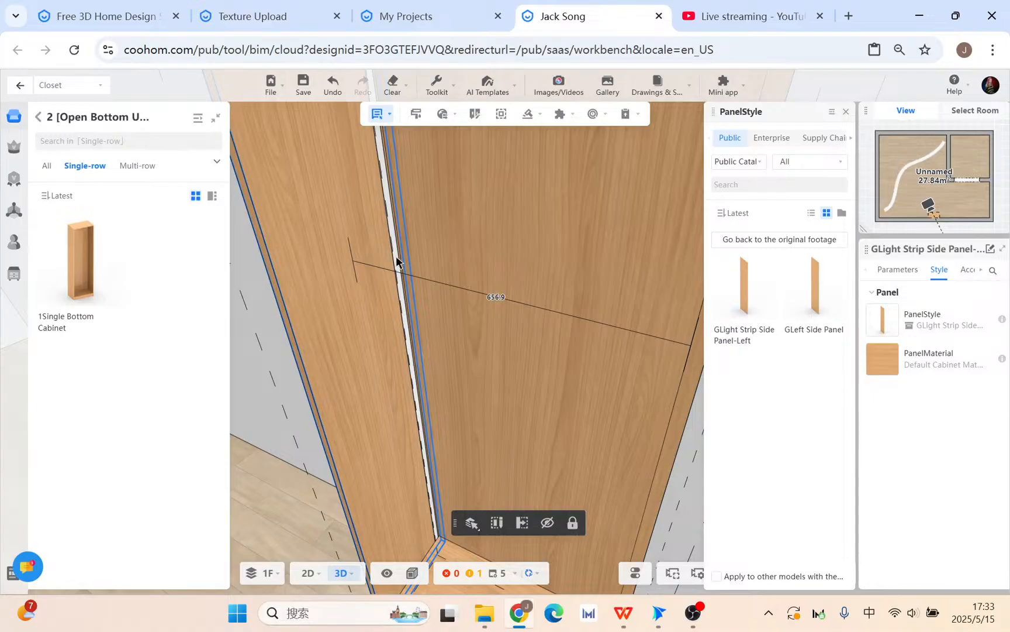
Step: Try the Center lamp groove position on the left side panel, and set it to Up front
click(896, 270)
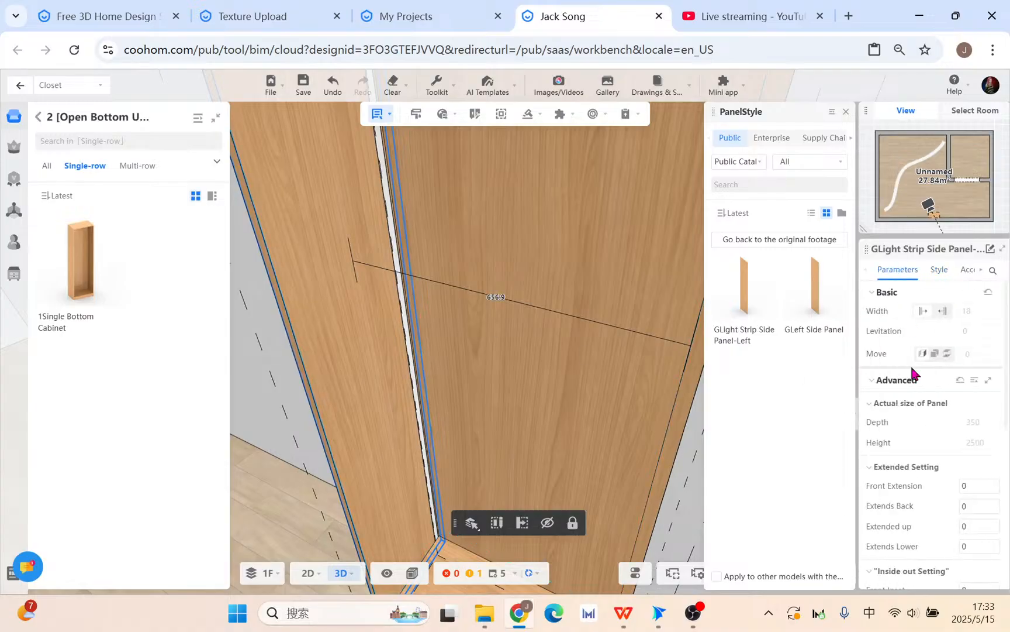
scroll(934, 496, down, 4)
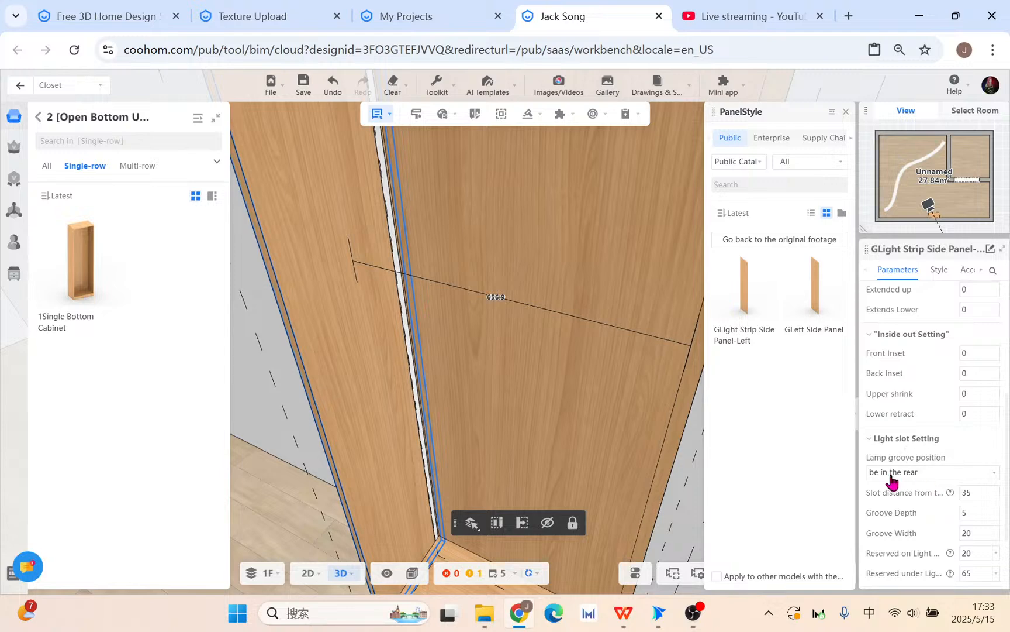
click(941, 473)
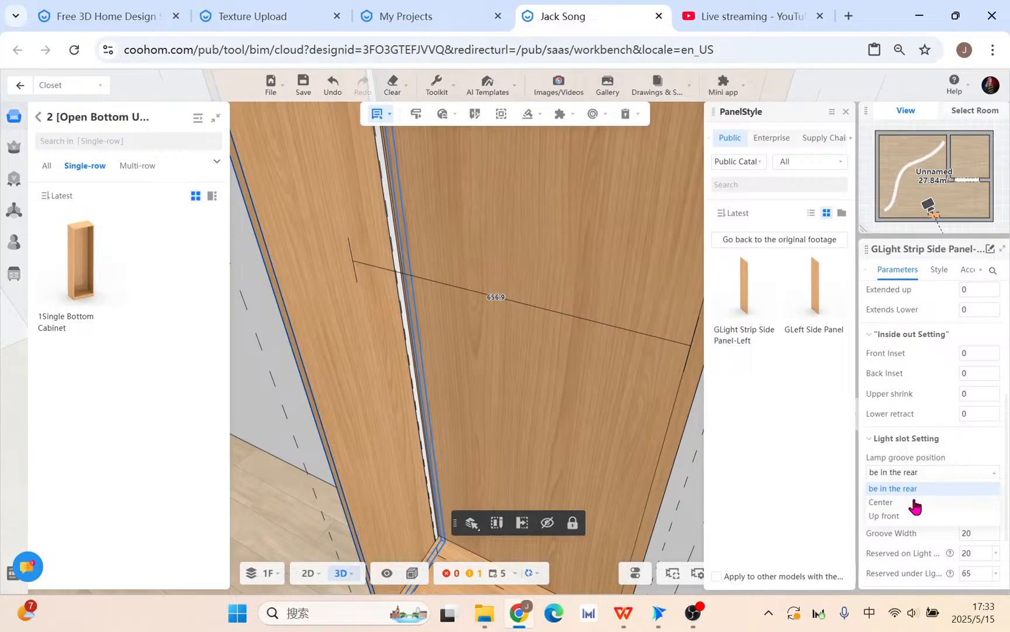
click(914, 502)
click(913, 475)
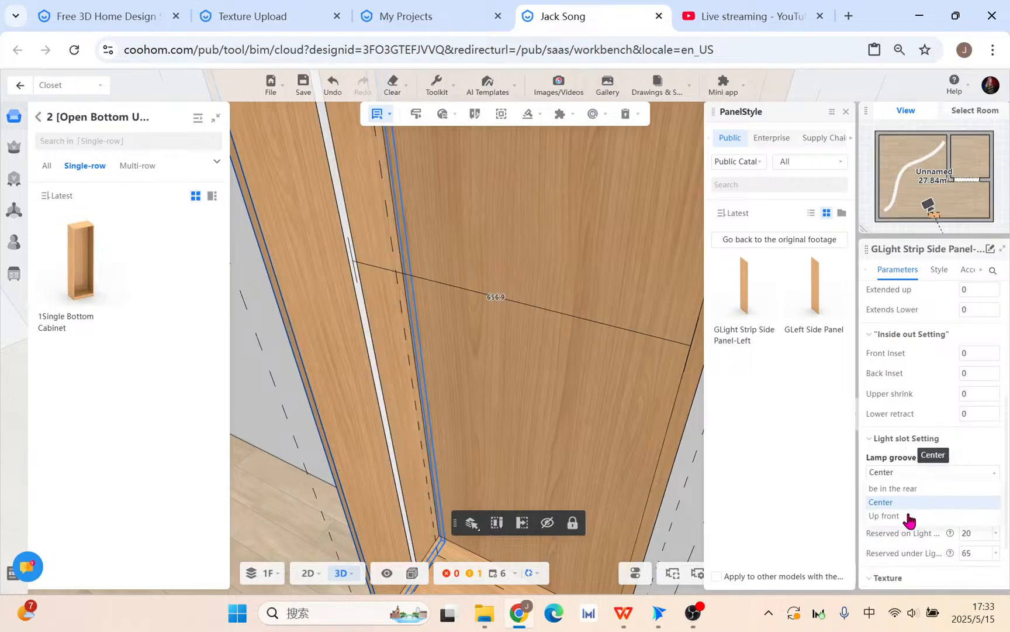
click(907, 515)
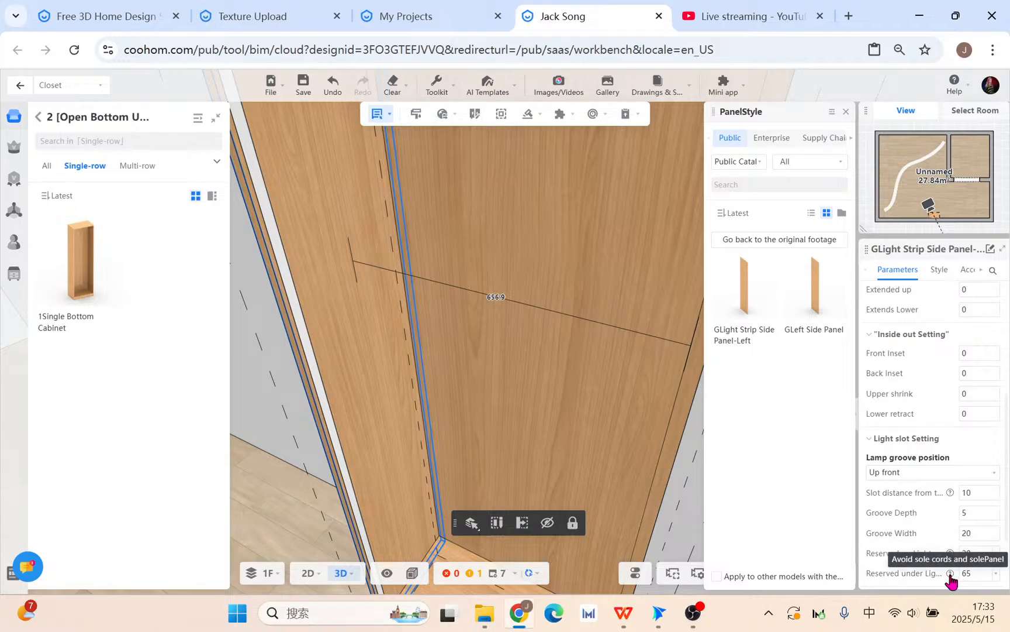
Step: Set the left side panel's slot distance to 50 and its groove width to 15
double_click(979, 493)
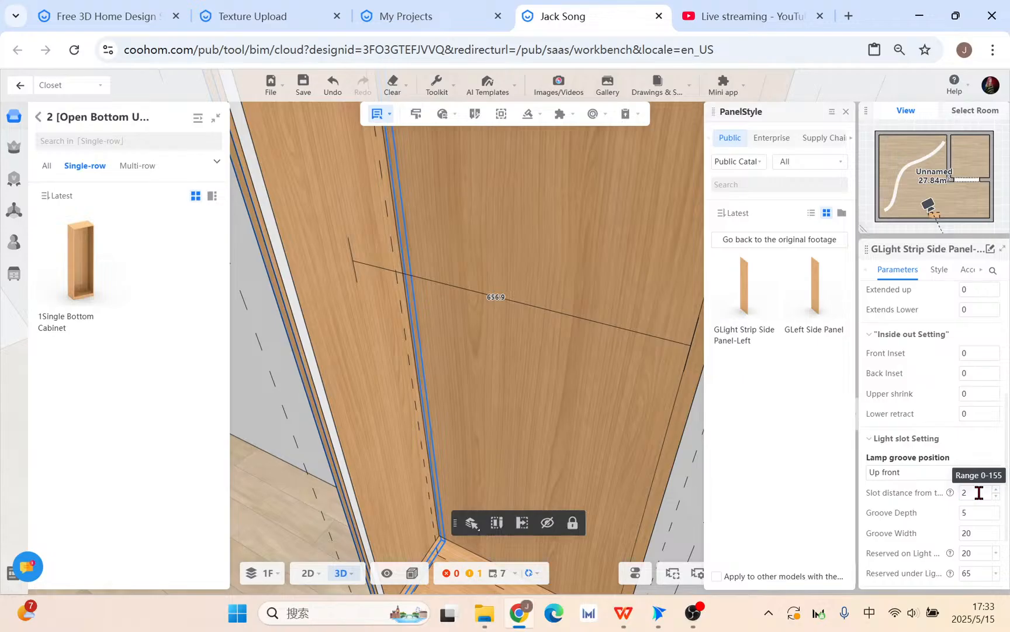
text(50)
key(Return)
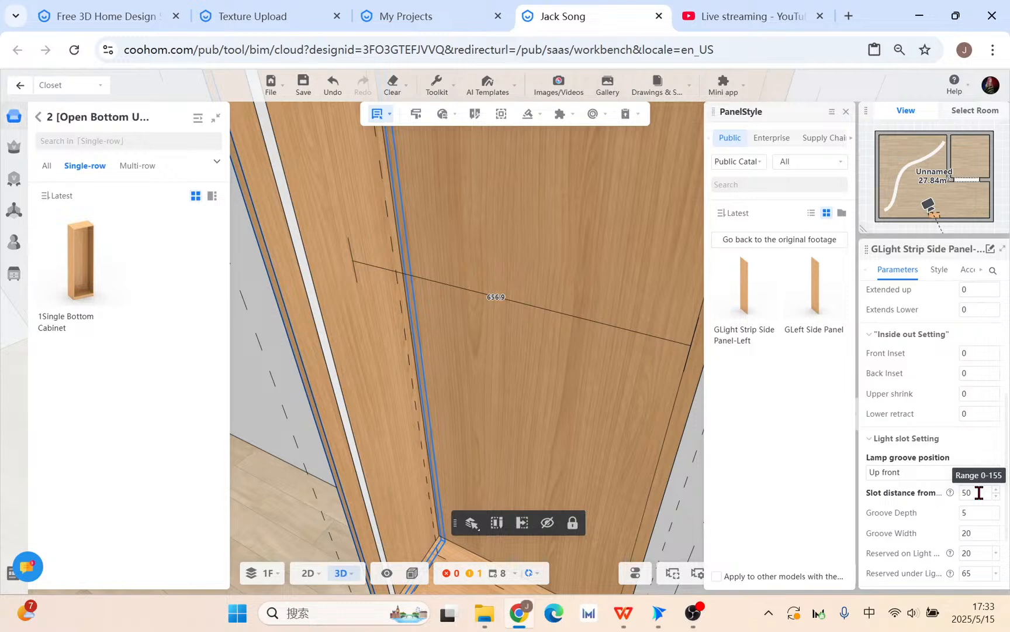
double_click(980, 531)
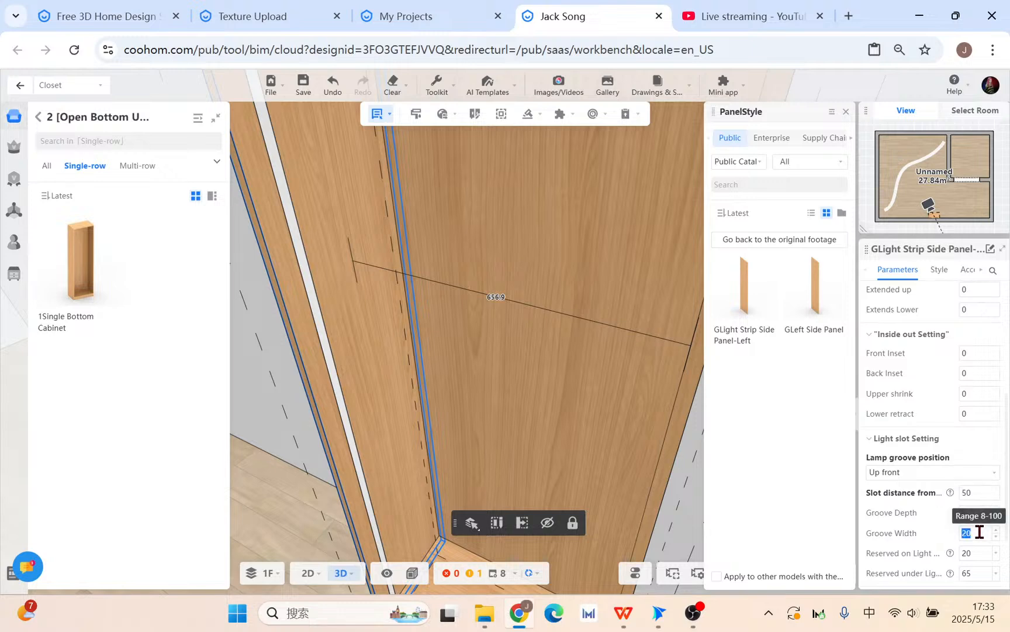
text(15)
key(Return)
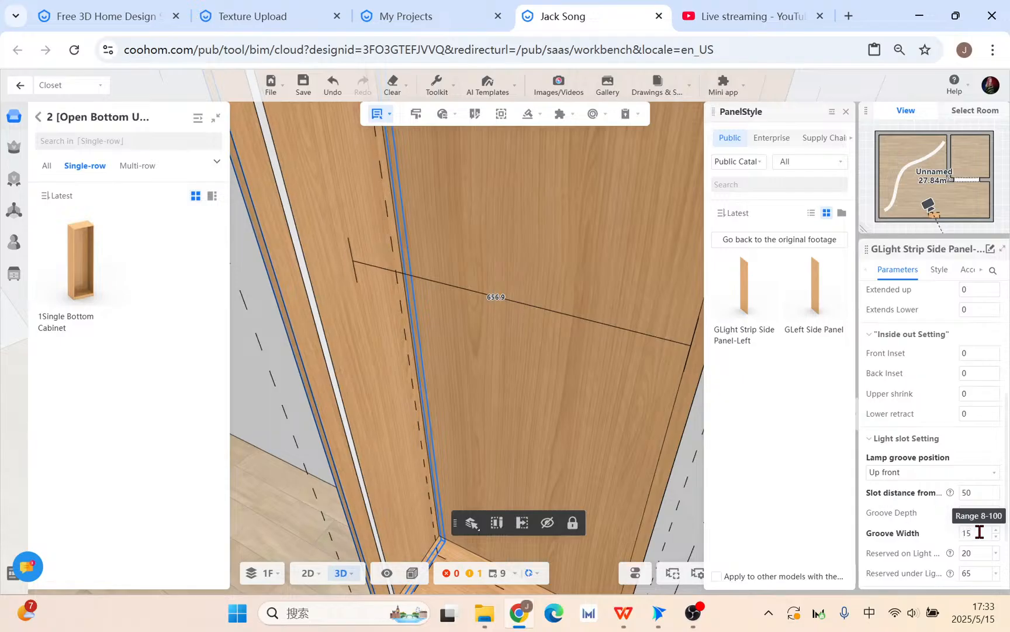
Step: Set the light slot's upper reserved distance to 25 and its lower reserved distance to 82 on the left side panel
scroll(970, 554, down, 2)
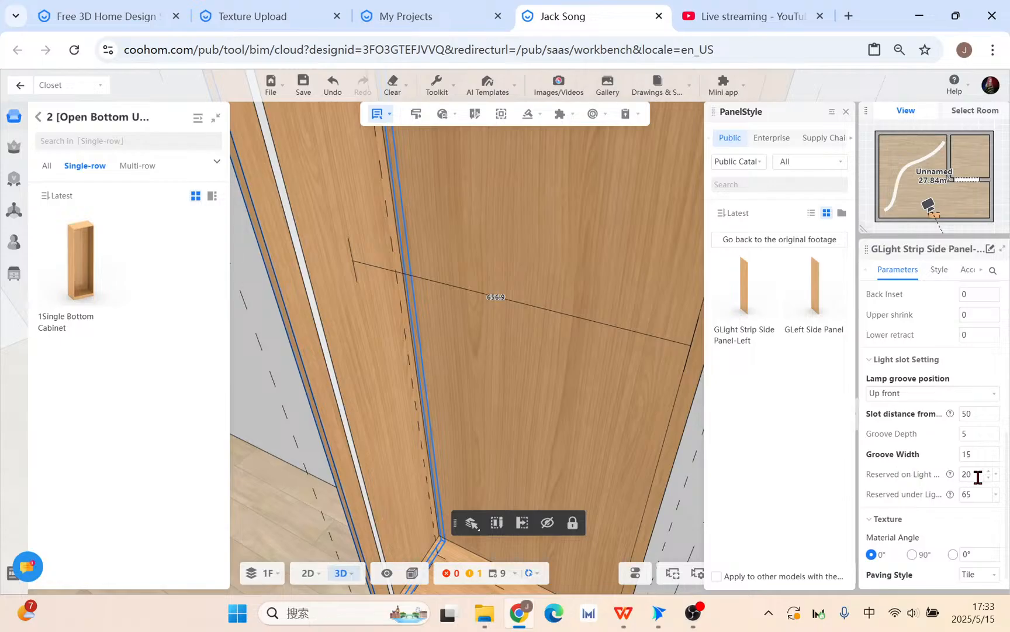
mouse_move(950, 474)
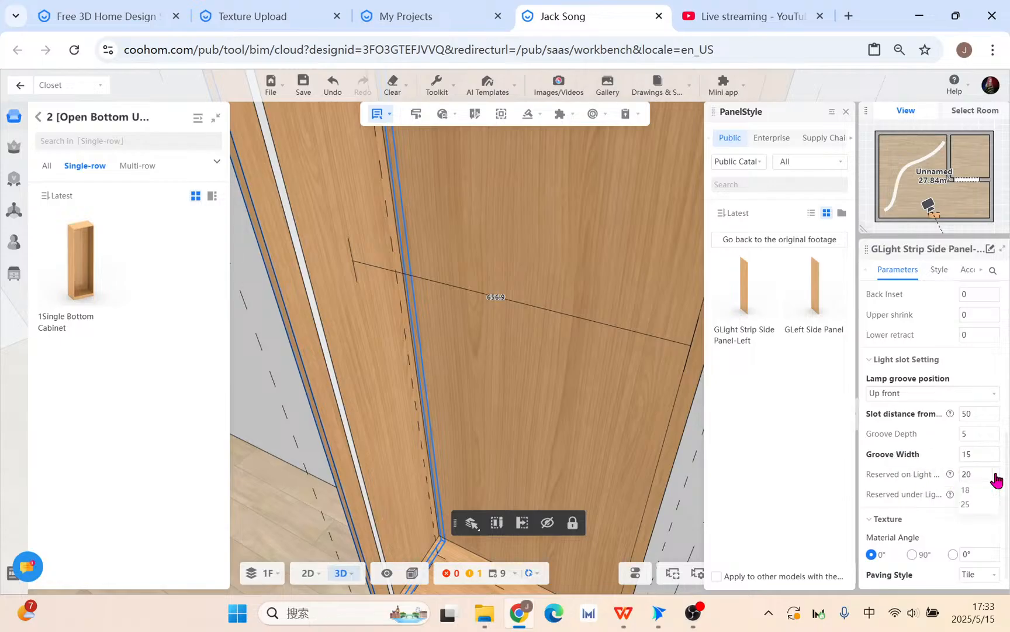
click(976, 503)
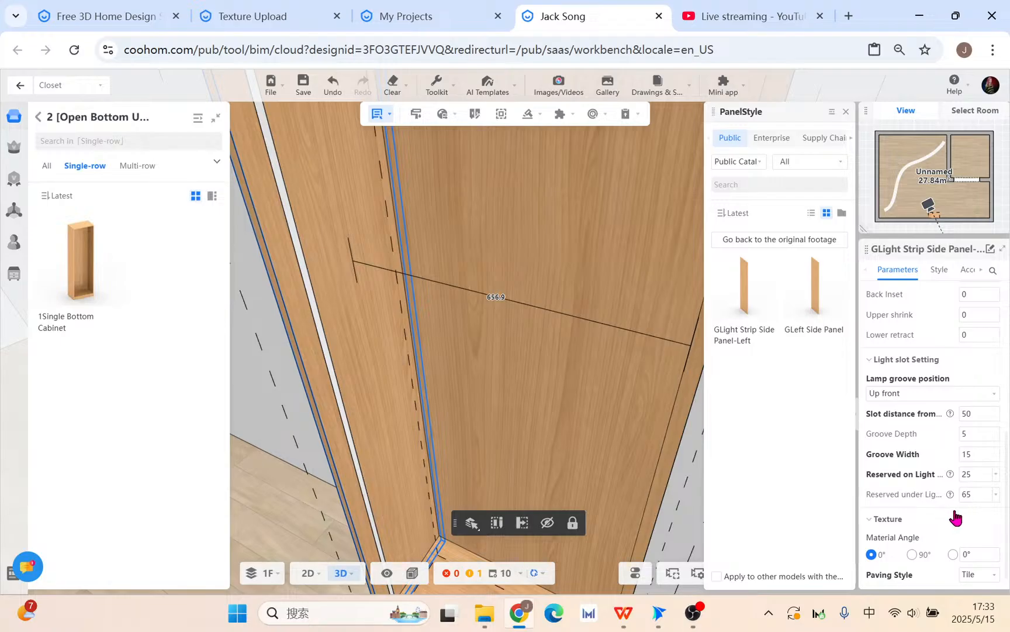
click(994, 495)
click(977, 524)
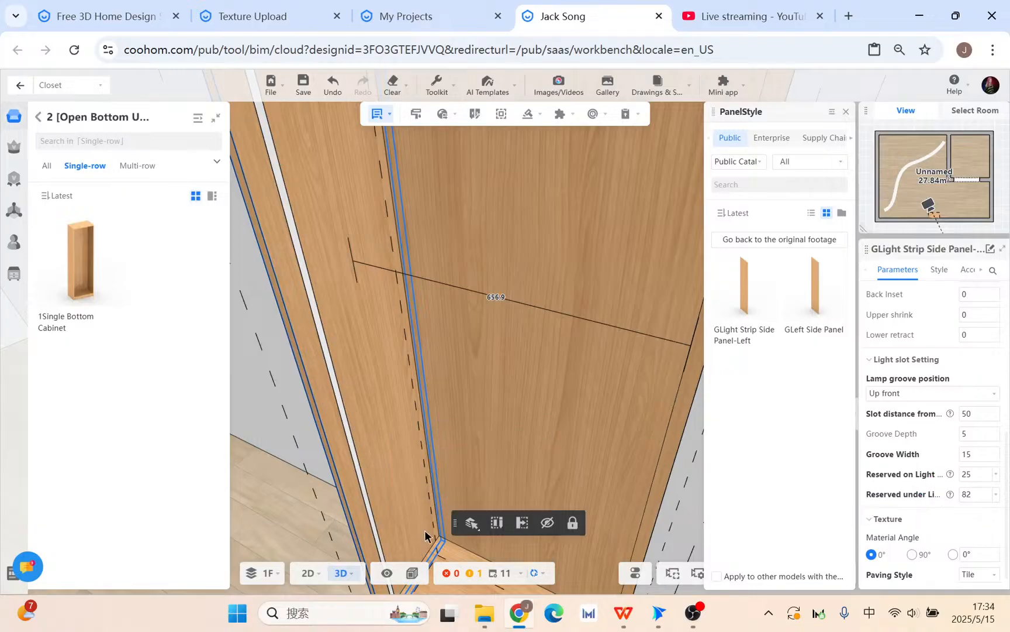
scroll(429, 534, down, 5)
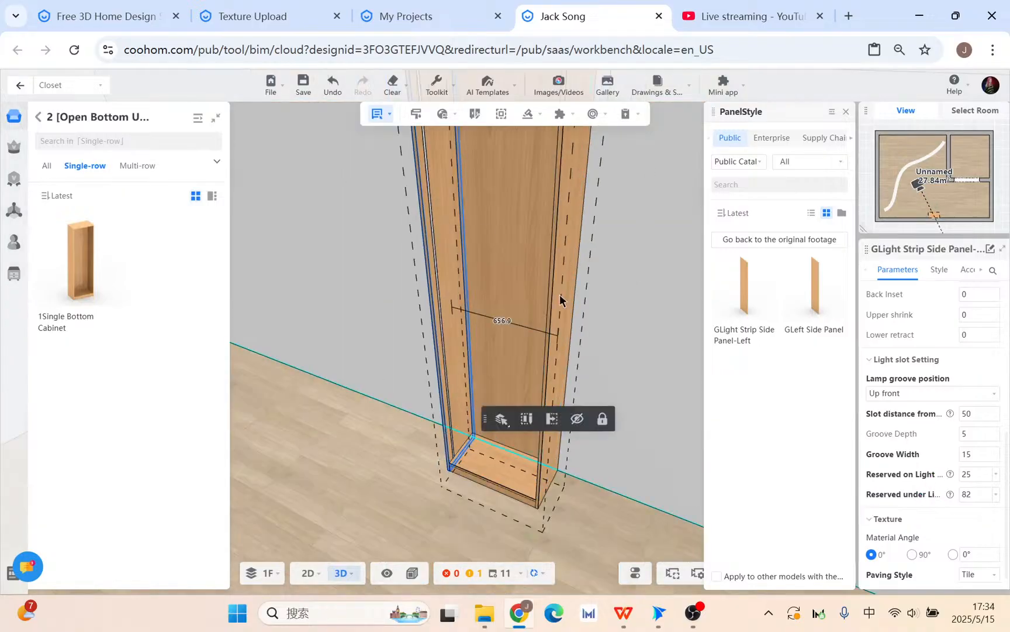
Step: Select the cabinet's right side panel and open its available panel styles
scroll(573, 305, up, 3)
click(600, 311)
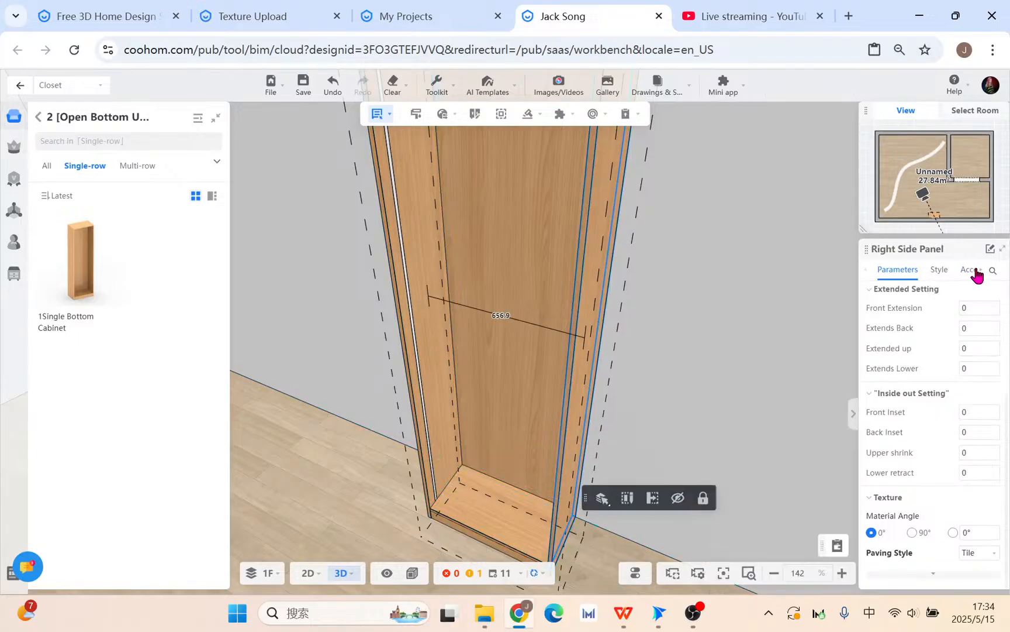
click(940, 270)
click(893, 316)
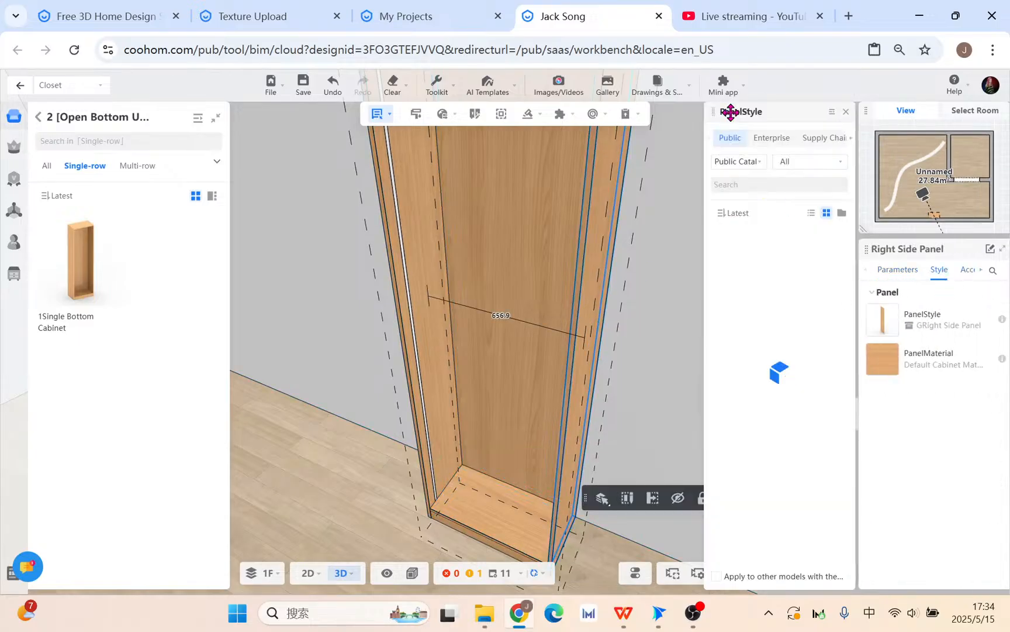
scroll(679, 348, down, 2)
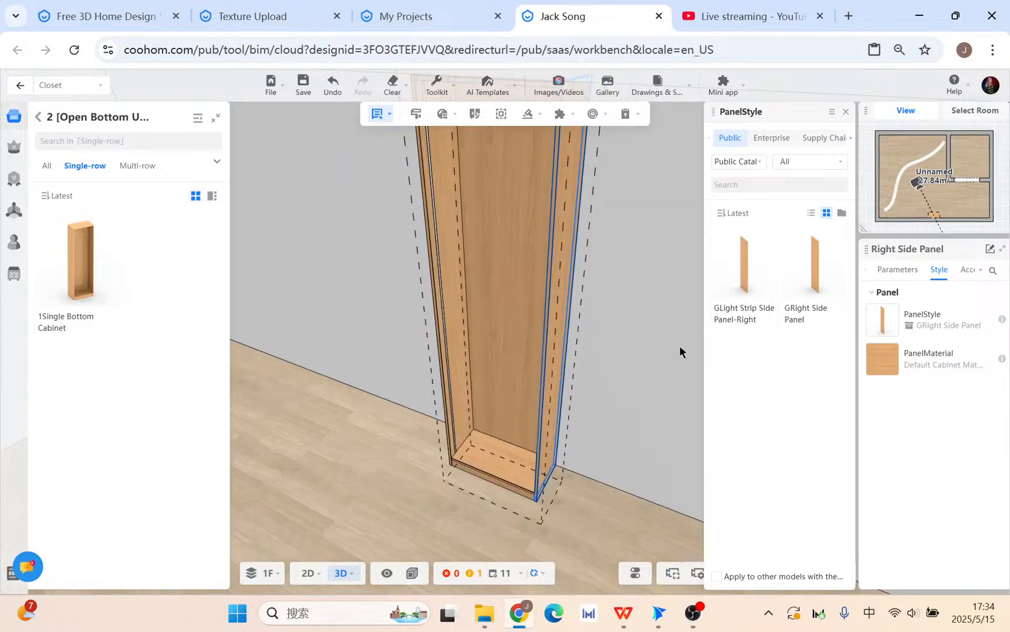
Step: Place a Strip Lighting Shelf from the Light Strip shelf parts inside the cabinet, about 1512 mm above the bottom panel
click(38, 116)
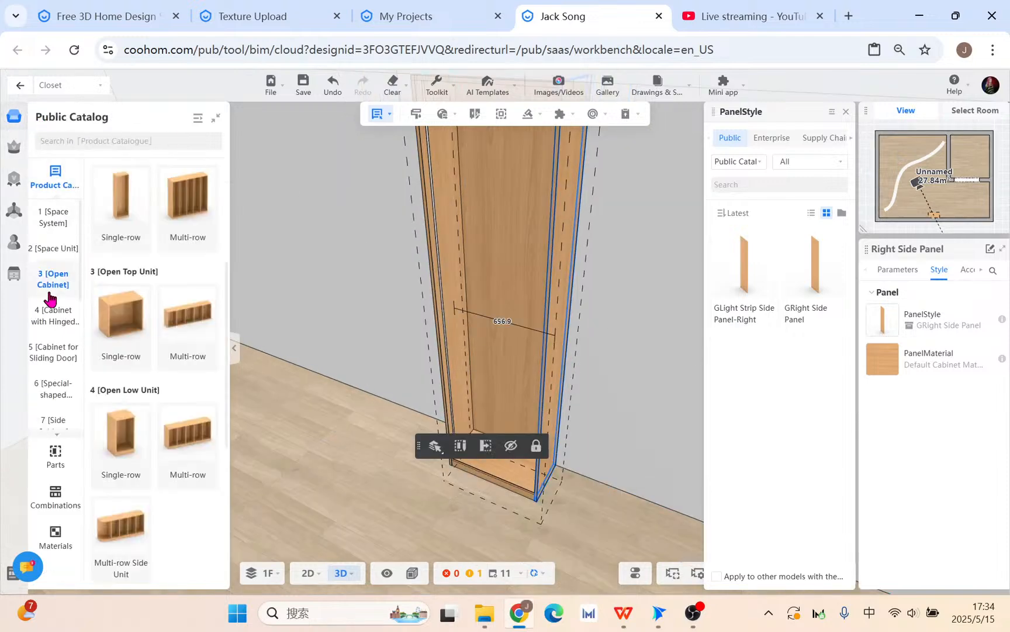
click(57, 454)
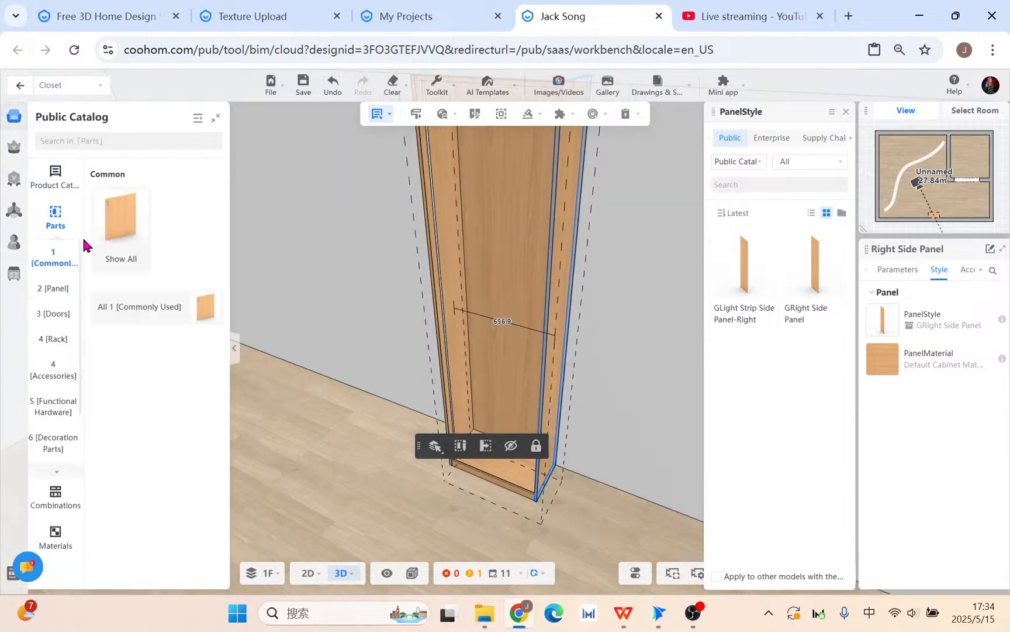
click(62, 292)
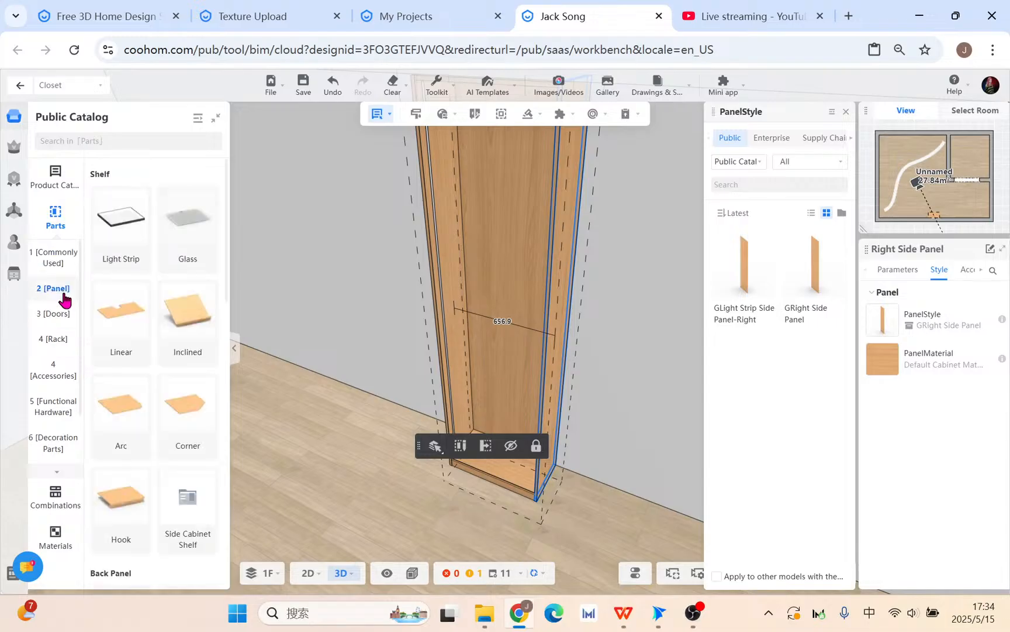
click(134, 221)
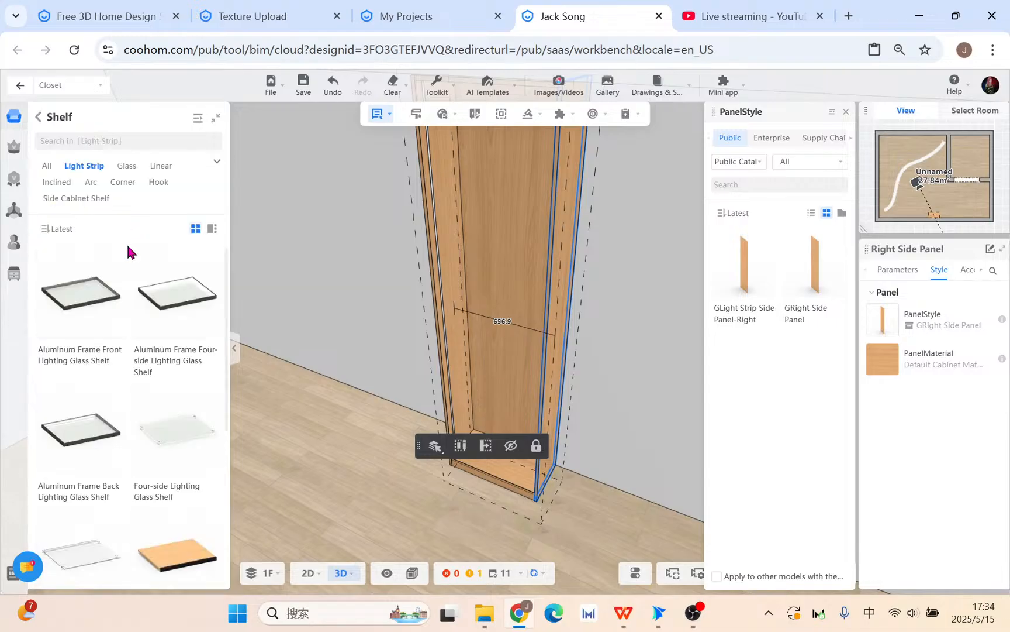
scroll(187, 400, down, 2)
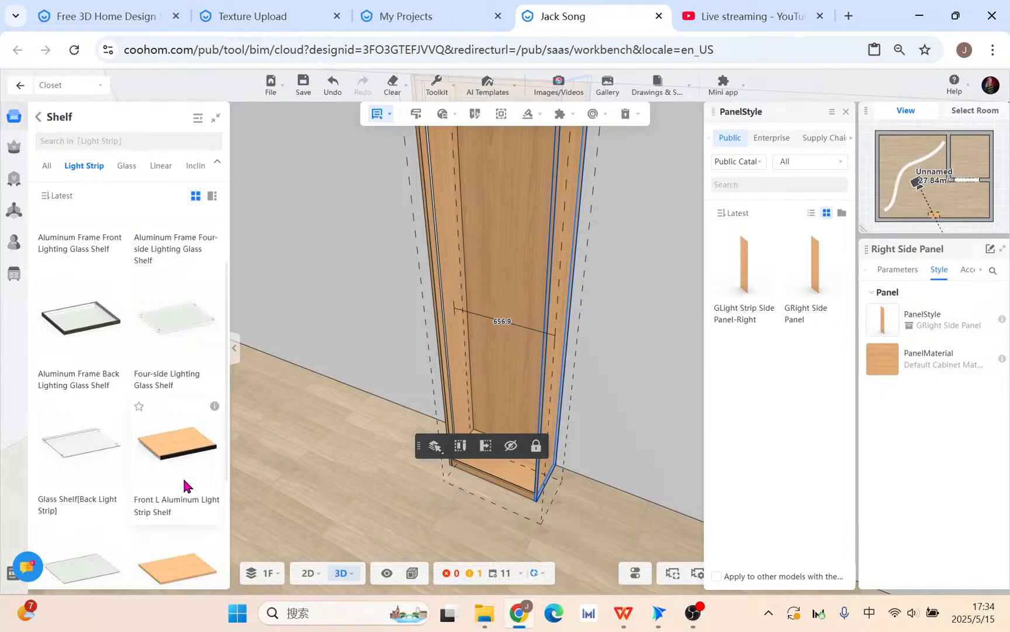
scroll(183, 476, down, 2)
scroll(183, 514, up, 2)
scroll(185, 522, down, 2)
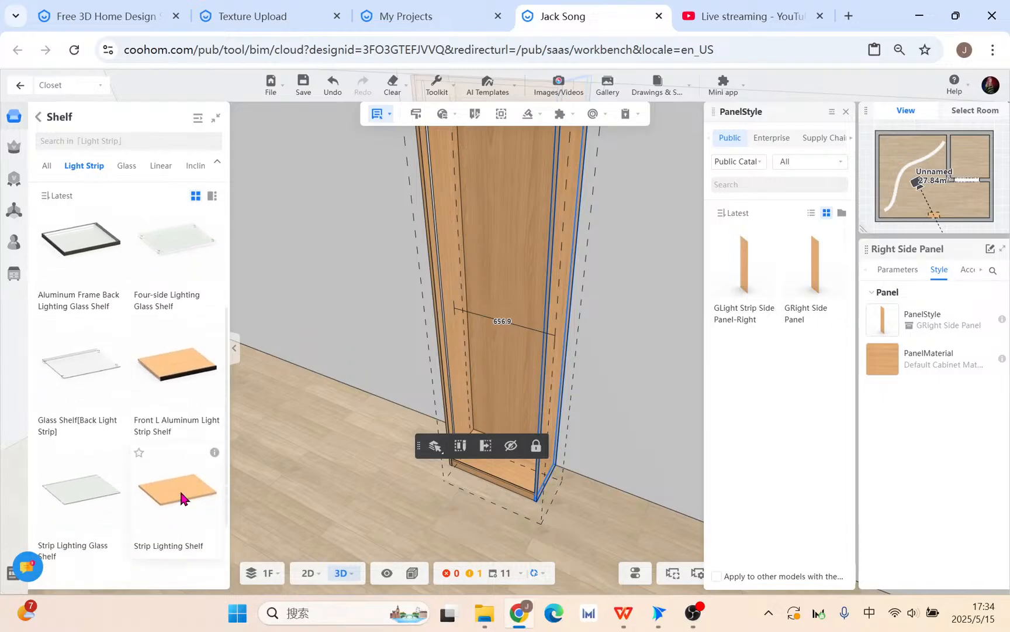
click(179, 489)
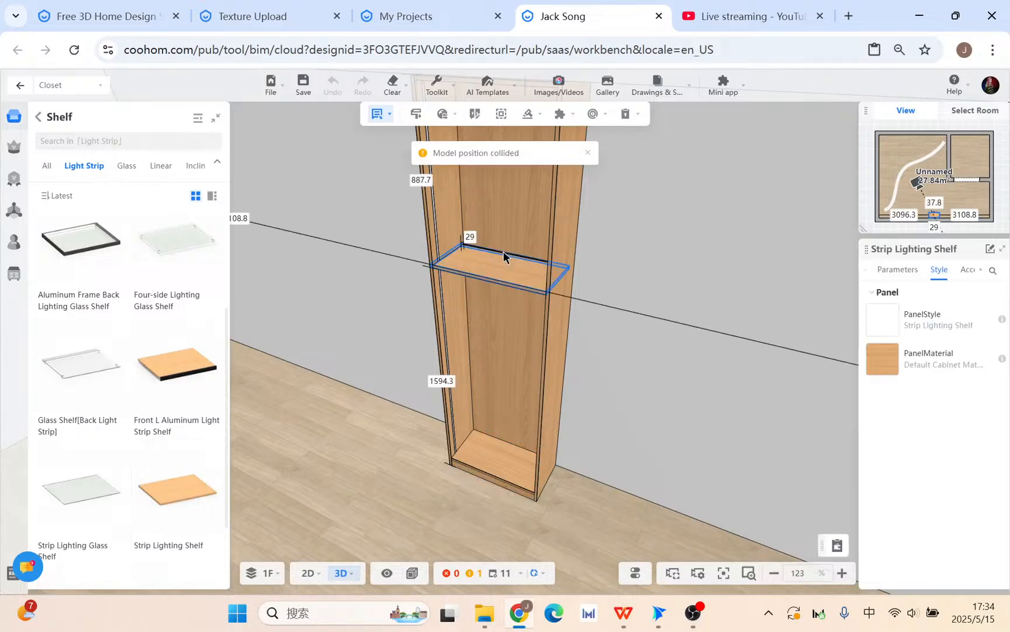
click(504, 257)
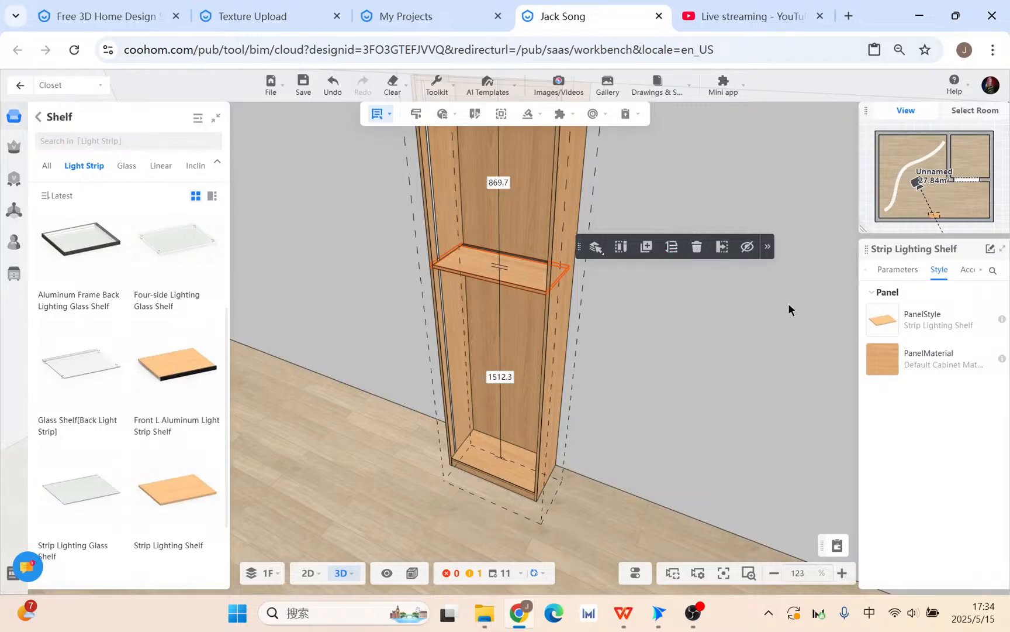
Step: Replace the cabinet's Strip Lighting Shelf with a Groove Lighting Shelf placed at mid-height, about 1191 mm above the bottom panel
click(898, 270)
scroll(928, 529, down, 1)
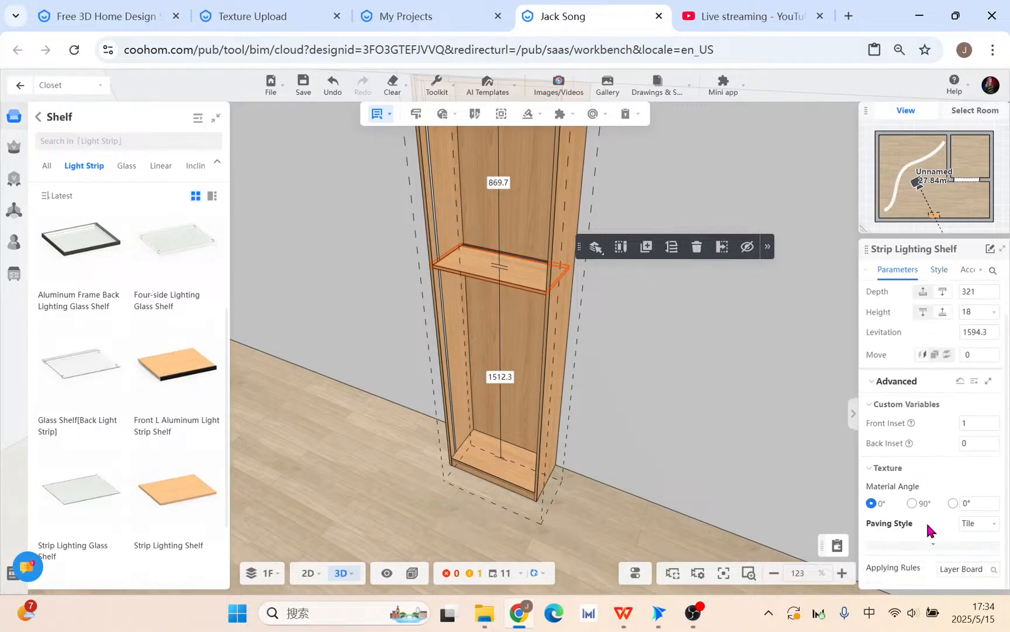
click(701, 250)
scroll(193, 436, down, 2)
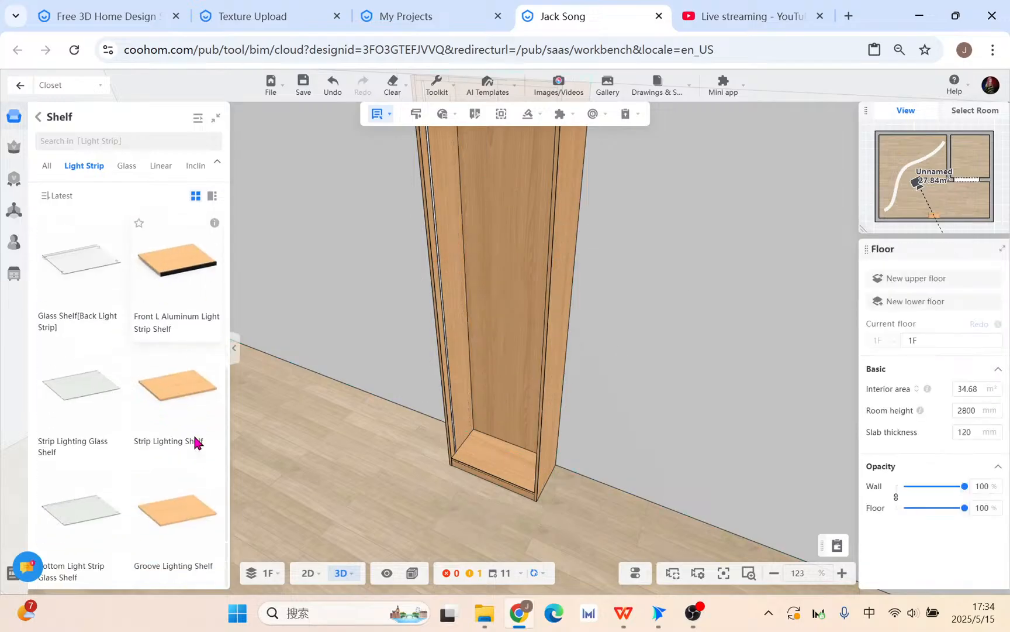
drag(181, 516, 489, 309)
Step: Set the Groove Lighting Shelf's light groove position to Front and its front groove distance to 15
scroll(939, 462, down, 2)
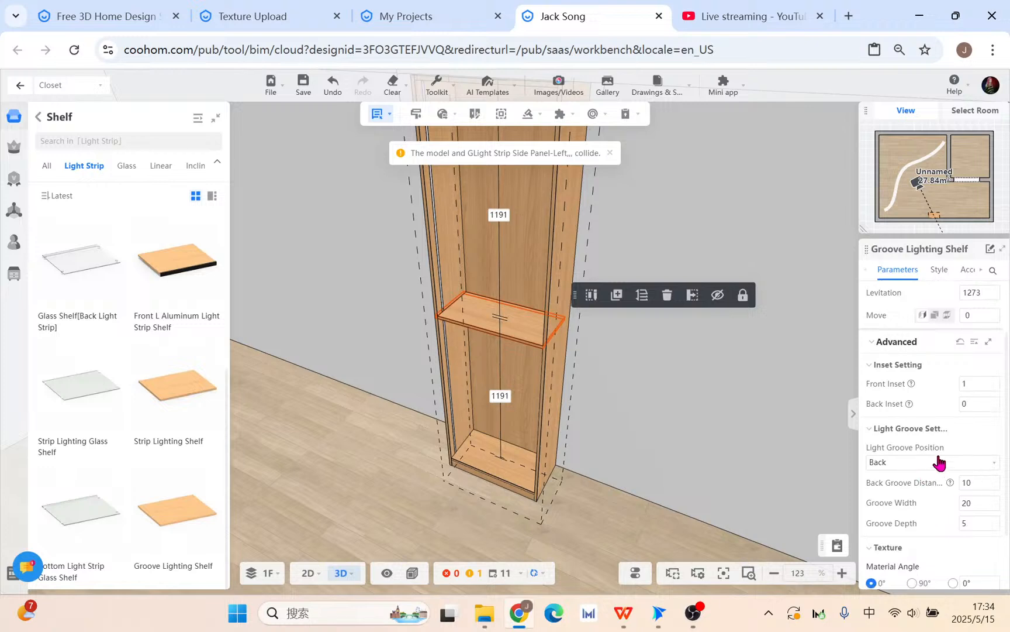
click(940, 462)
click(905, 492)
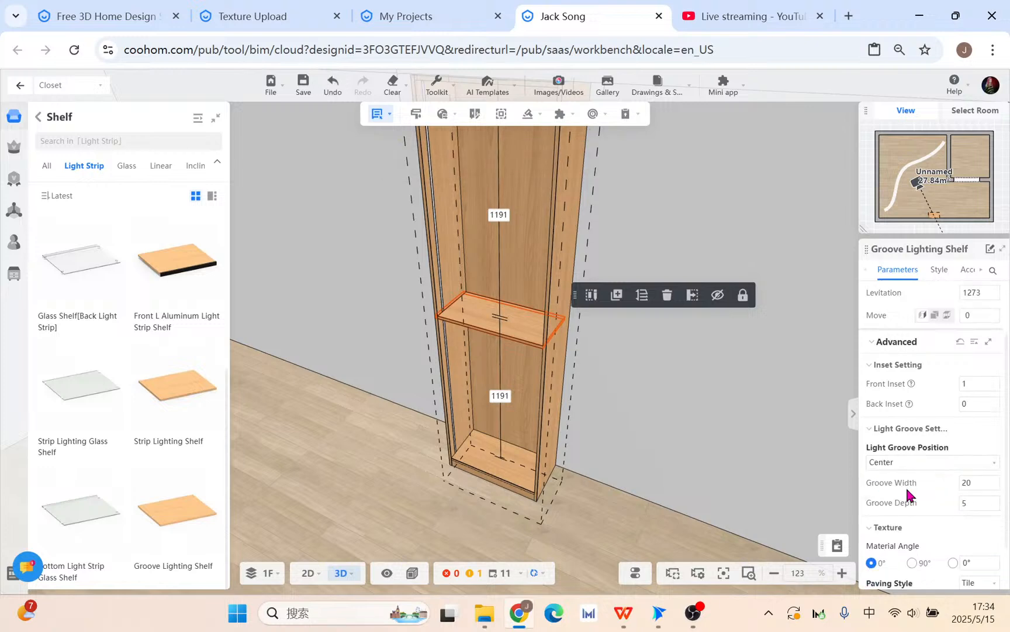
click(937, 461)
click(930, 503)
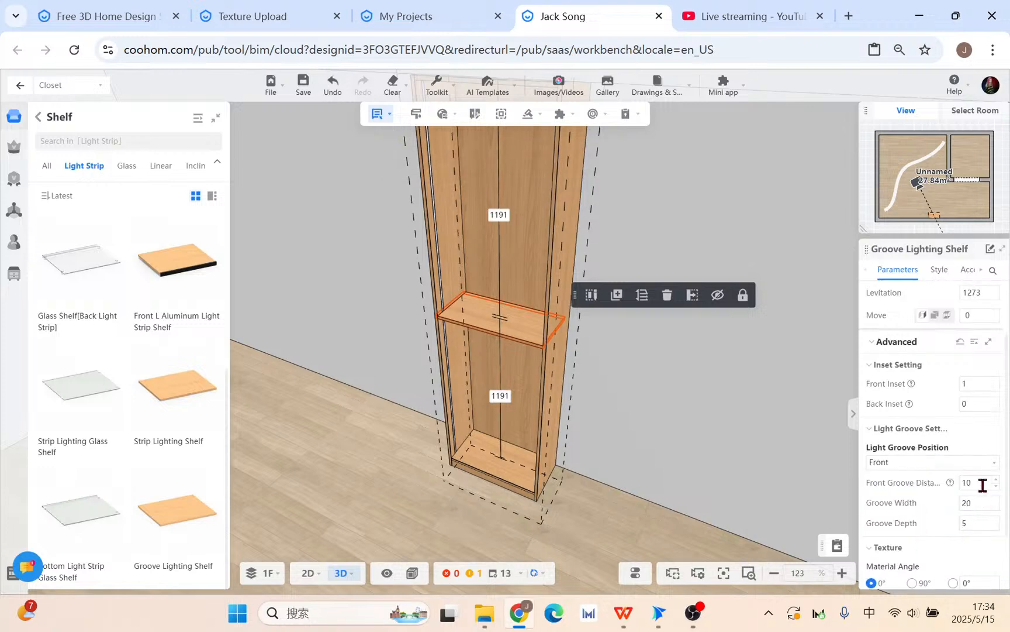
click(983, 485)
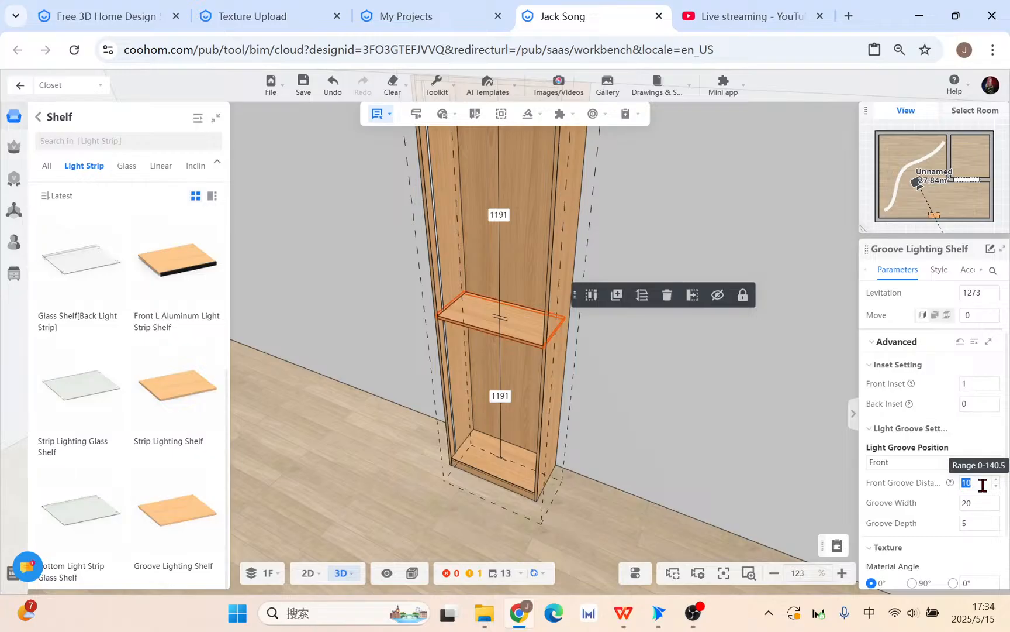
text(15)
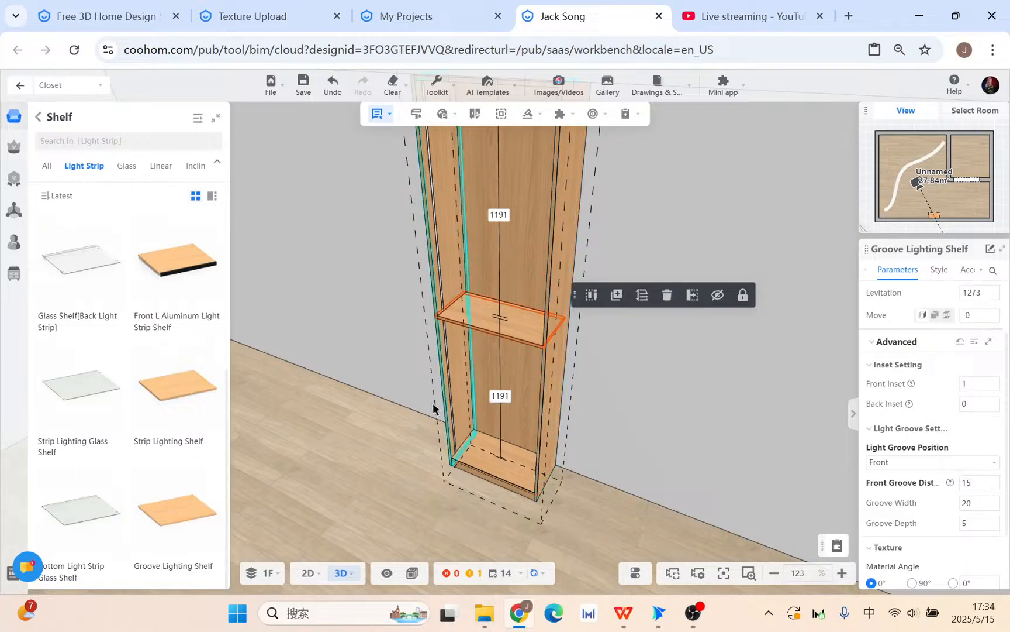
Step: Examine the shelf's light groove from below and look up the left side panel's light slot distance
drag(435, 408, 431, 365)
right_drag(418, 322, 432, 368)
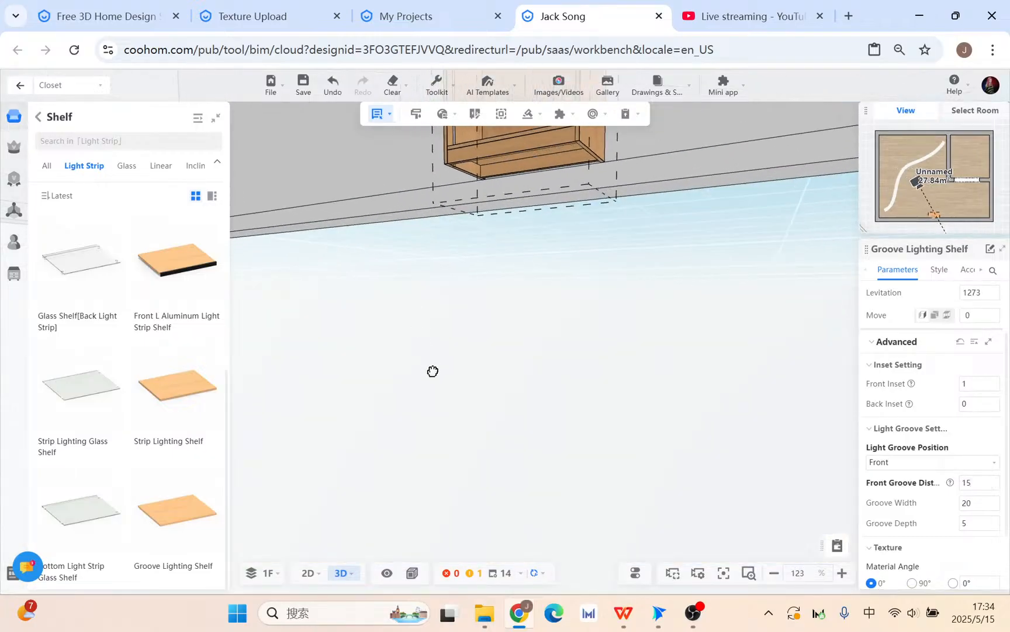
key(q)
key(w)
key(q)
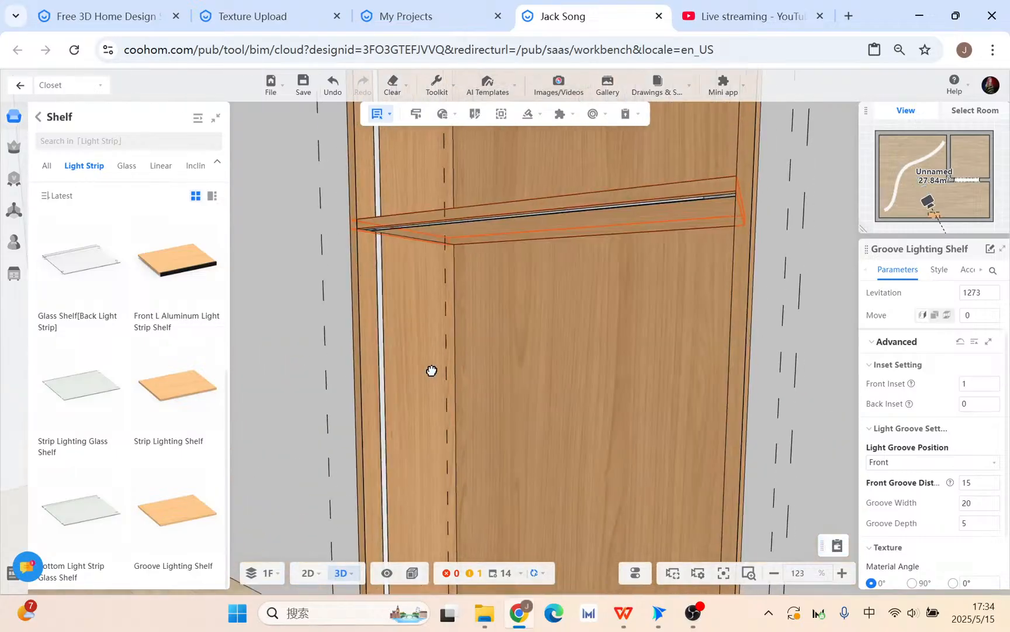
key(s)
click(978, 482)
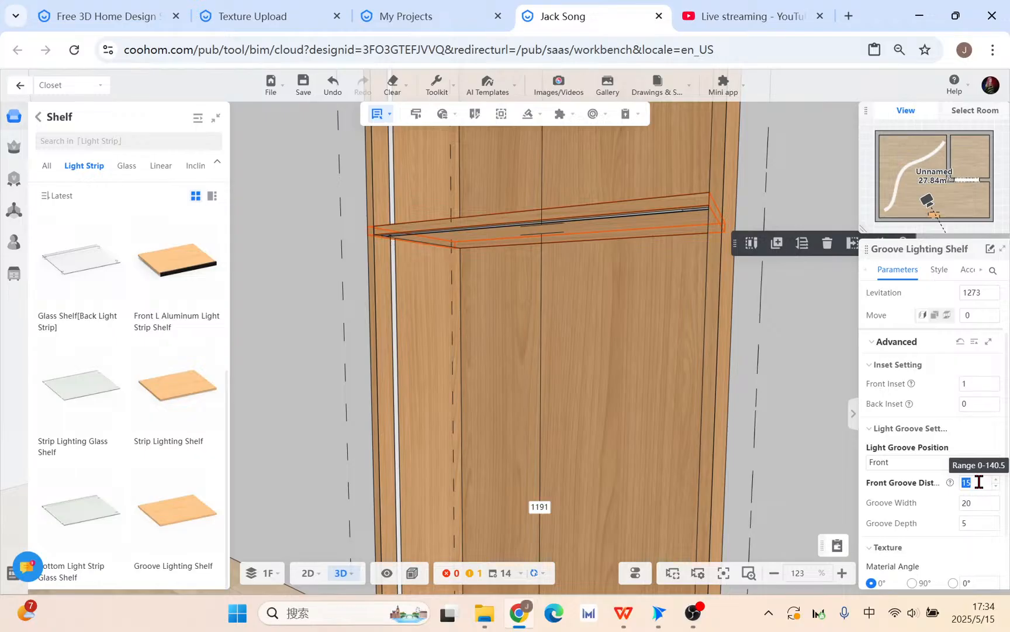
click(443, 332)
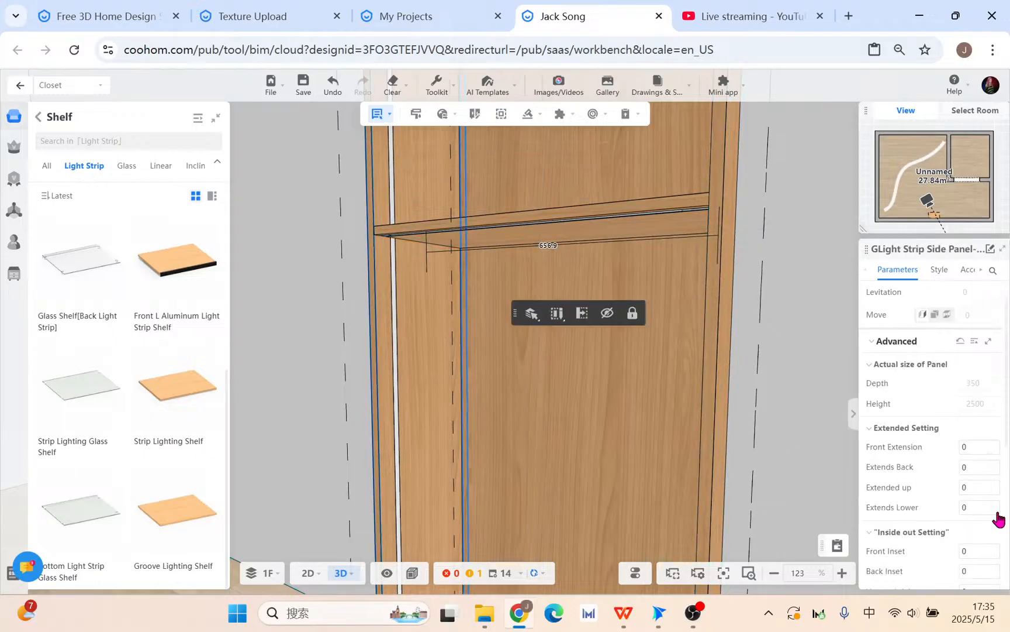
scroll(982, 494, down, 3)
scroll(983, 495, down, 3)
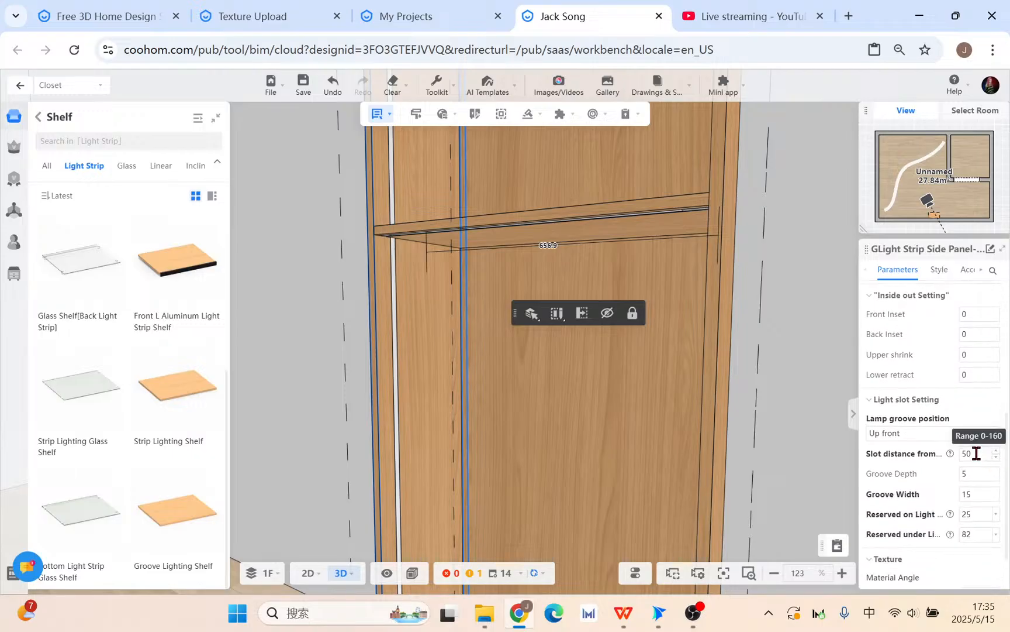
Step: Set the Groove Lighting Shelf's front groove distance to 50 and its groove width to 15
click(546, 239)
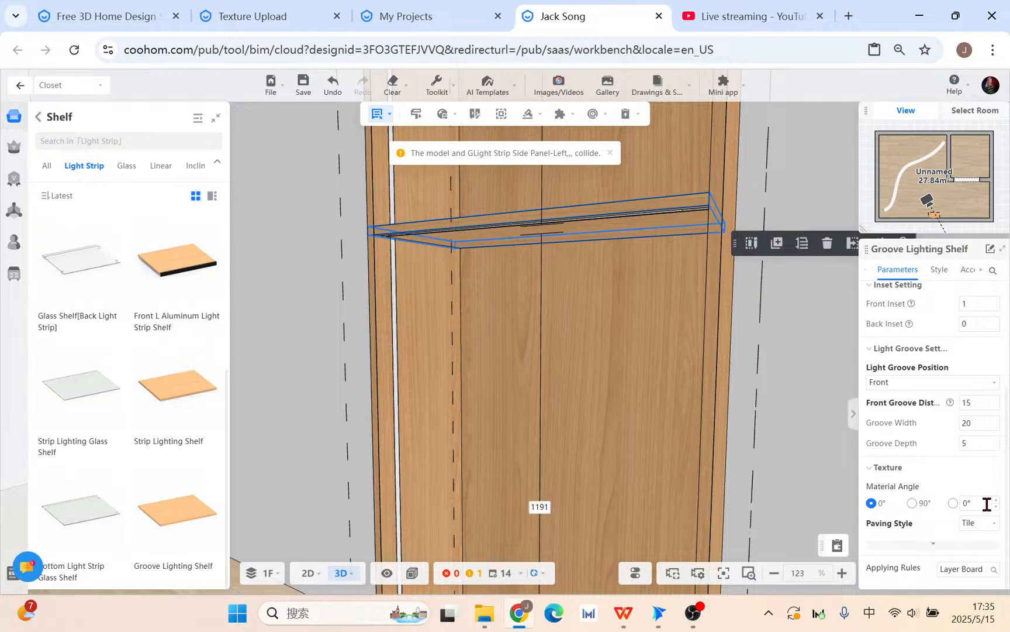
double_click(977, 402)
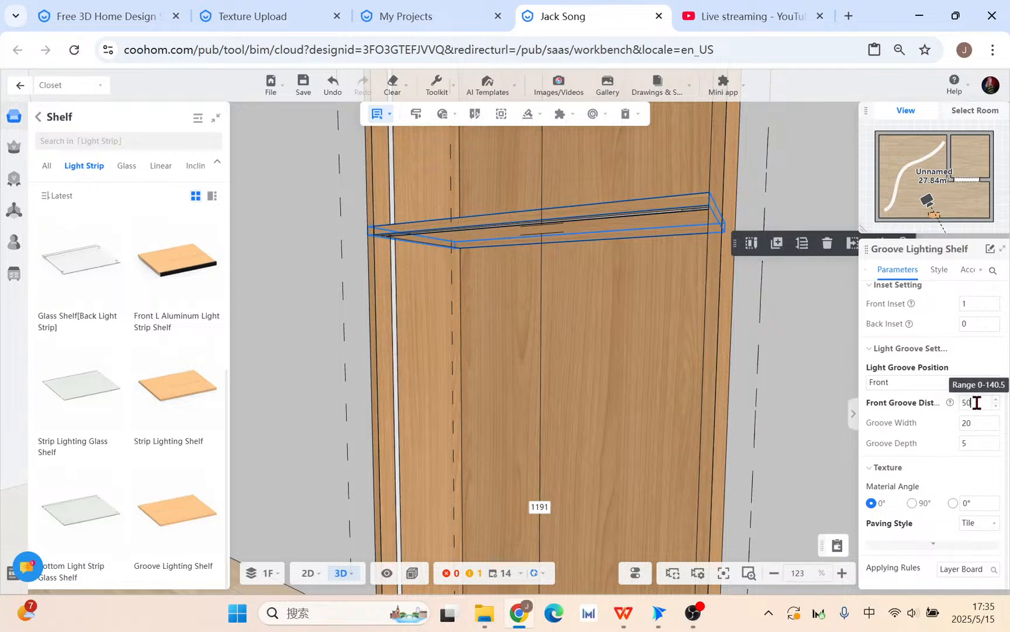
key(Return)
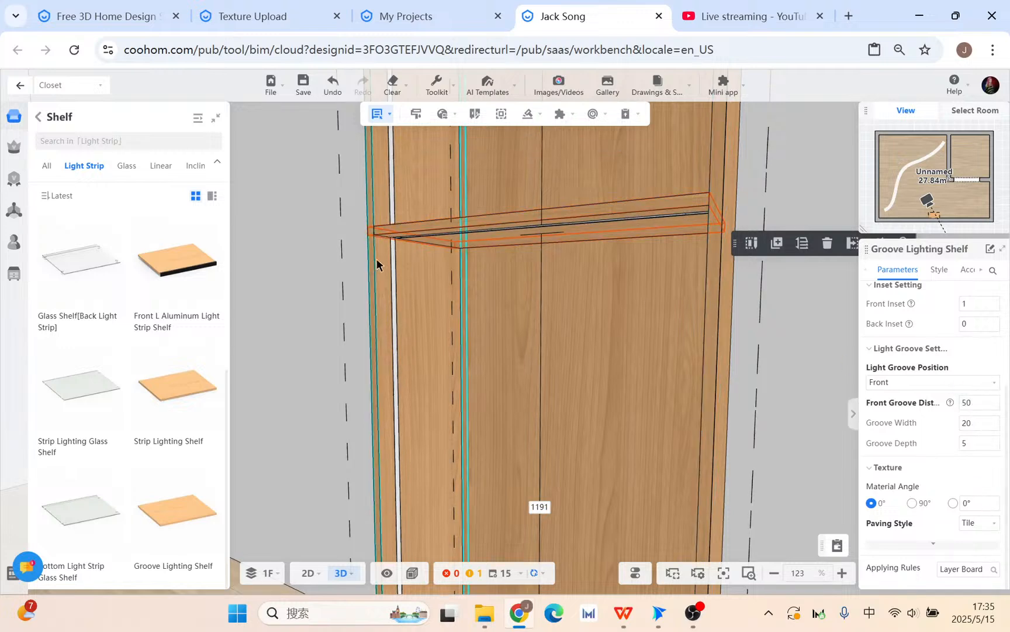
double_click(971, 422)
text(15)
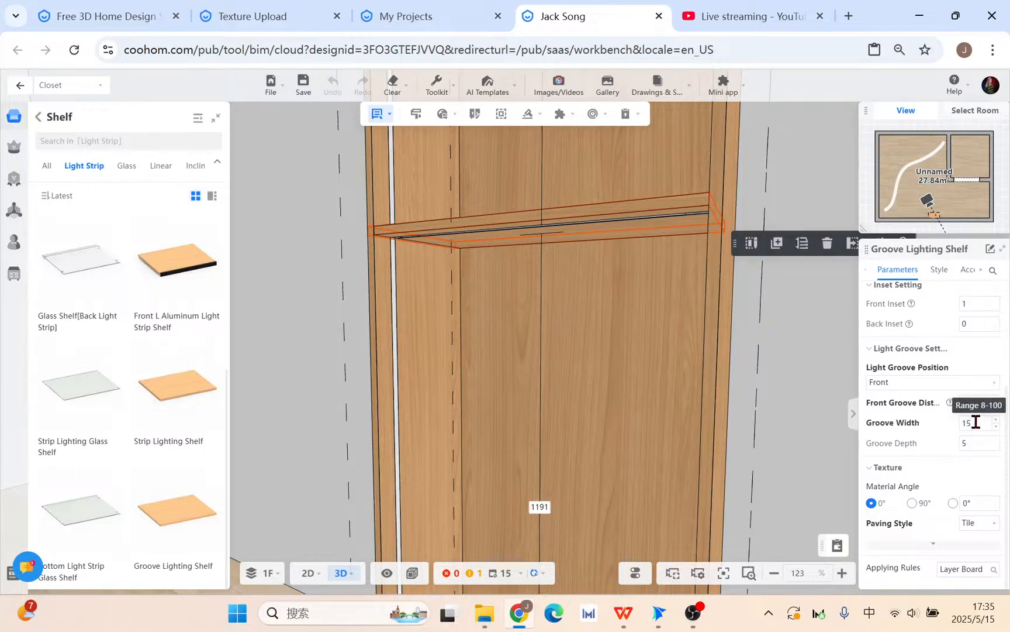
key(Return)
Step: Array the Groove Lighting Shelf vertically inside the cabinet with 4 panels
scroll(643, 371, down, 3)
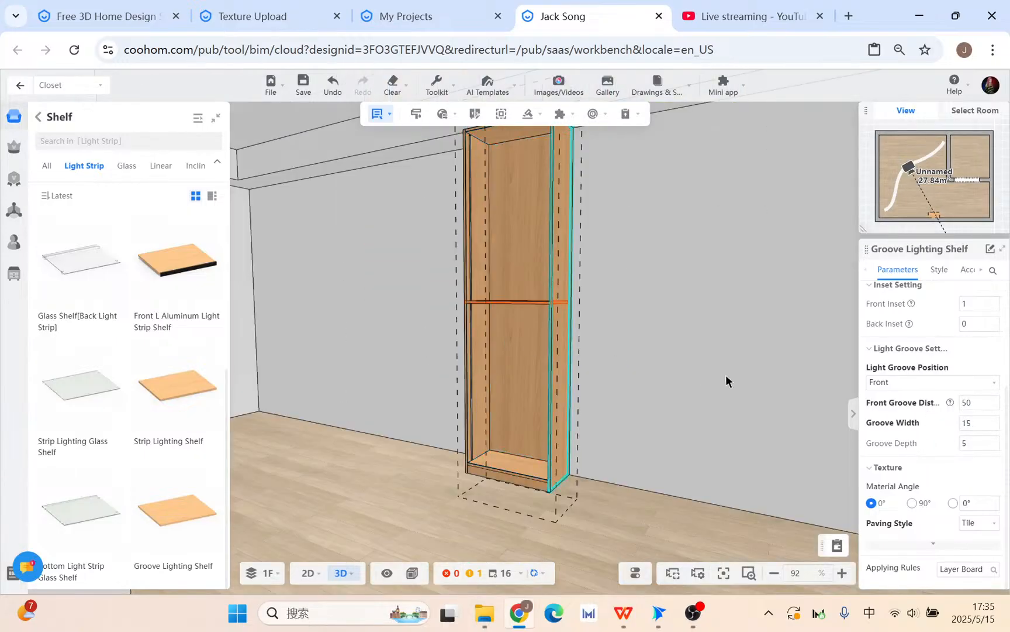
click(724, 374)
click(510, 299)
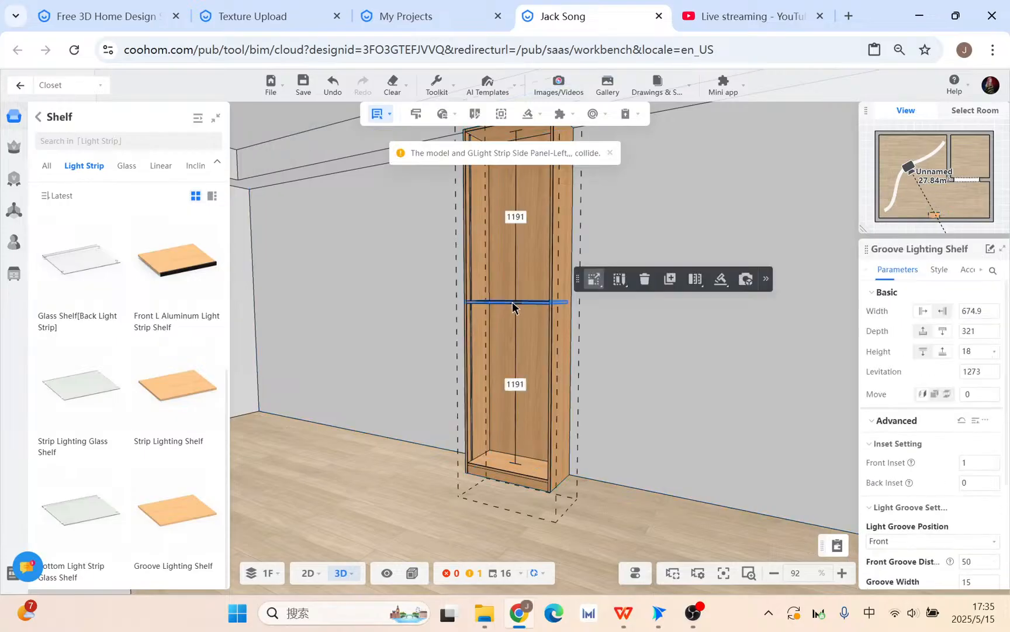
click(644, 279)
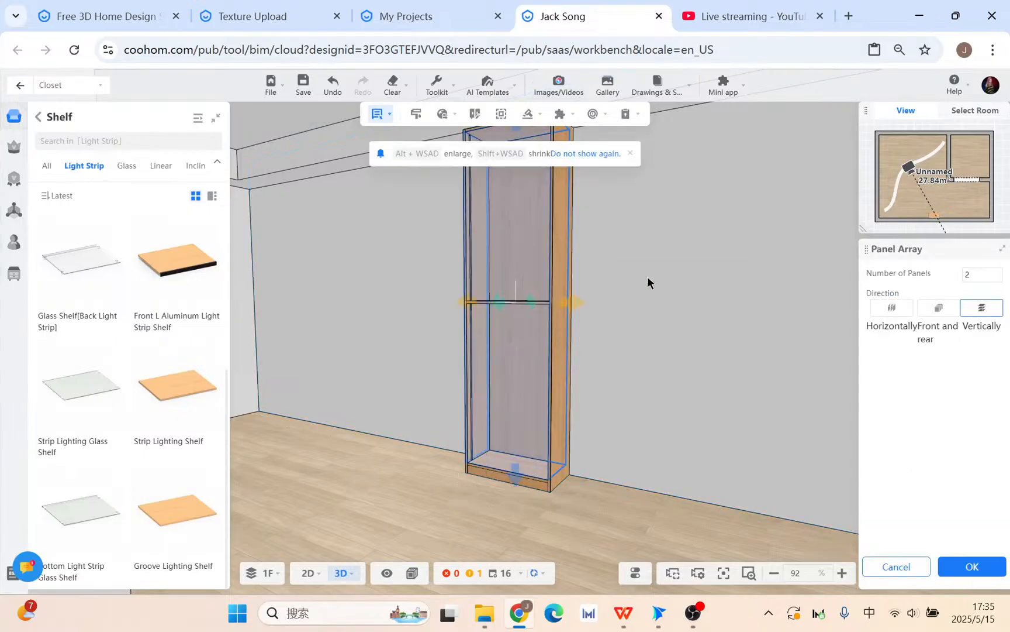
click(1000, 272)
click(1001, 272)
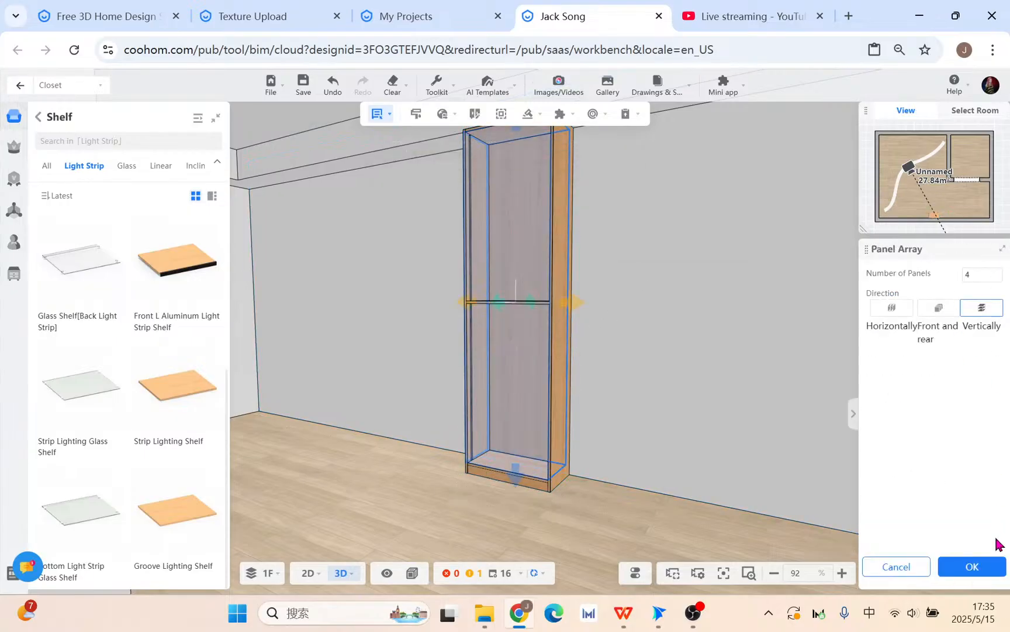
click(997, 565)
right_drag(743, 311, 764, 299)
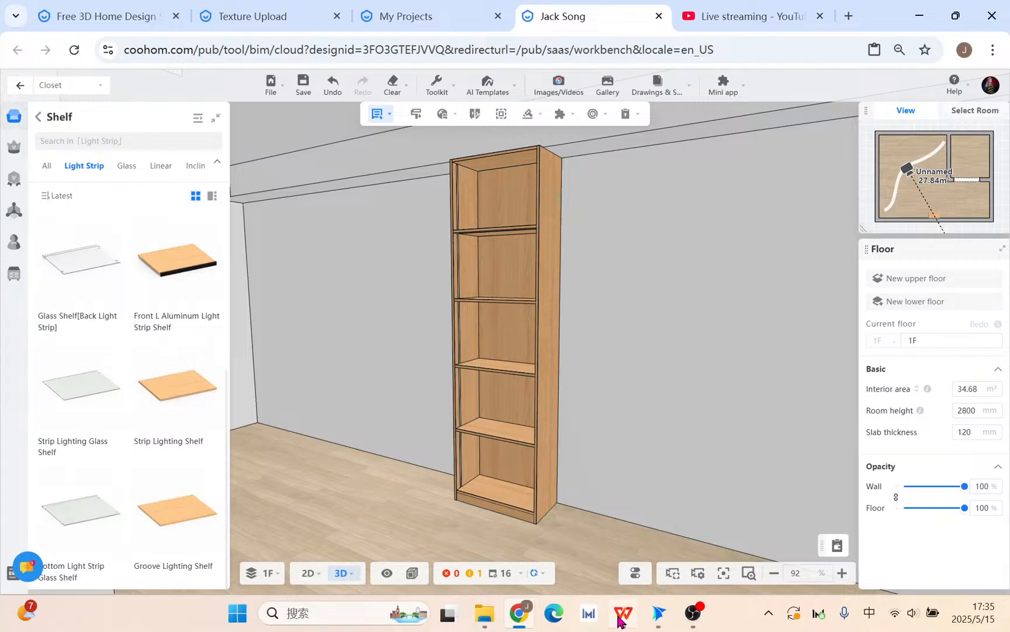
Step: Switch to the WPS presentation and play the "Light strip inside Customize units" slides as a slide show
click(636, 627)
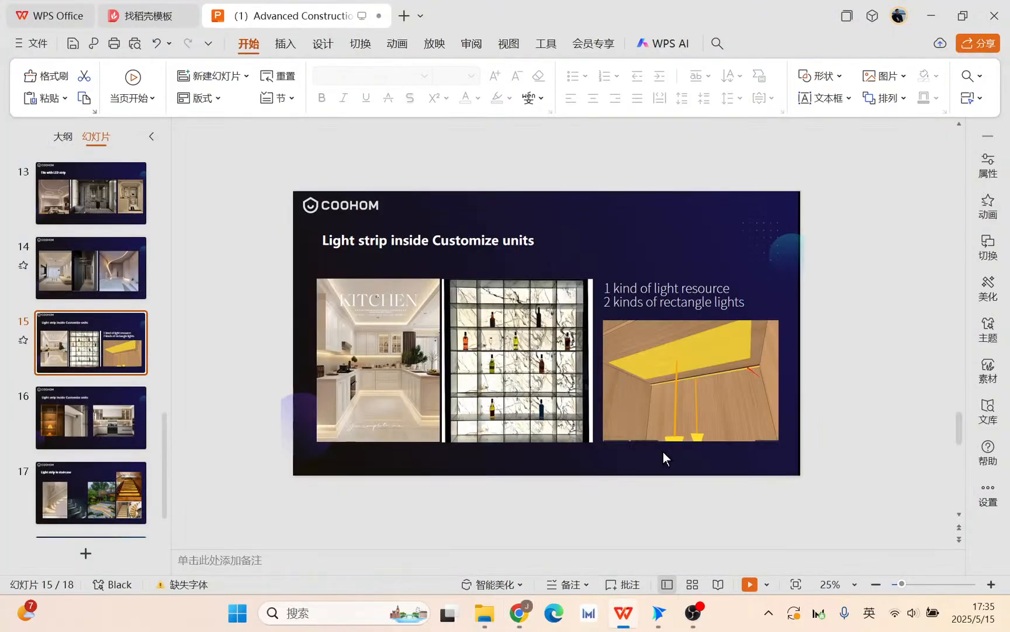
key(shift+F5)
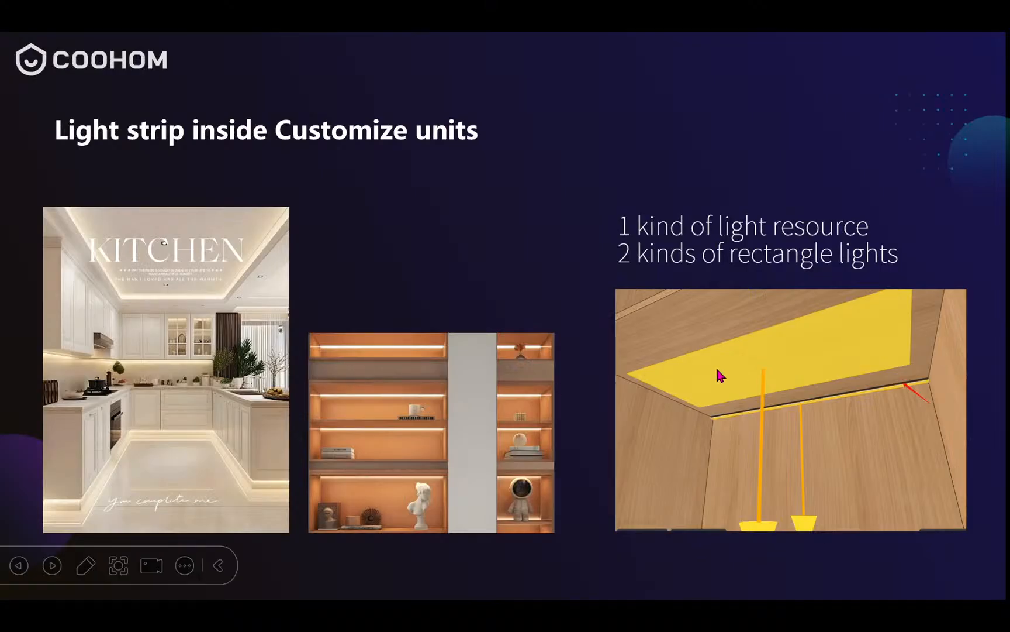
click(598, 438)
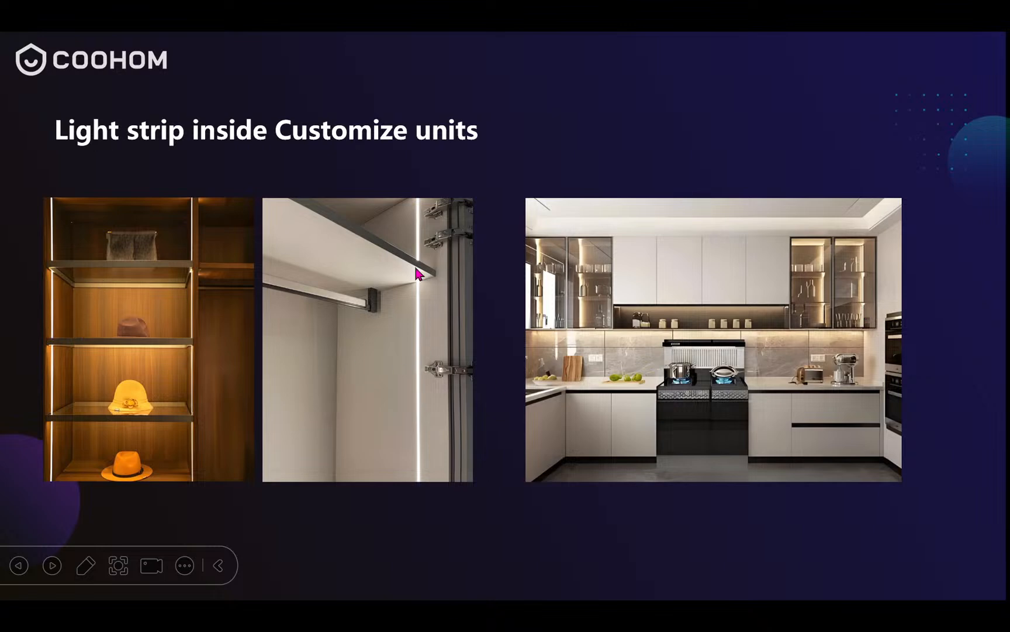
click(513, 372)
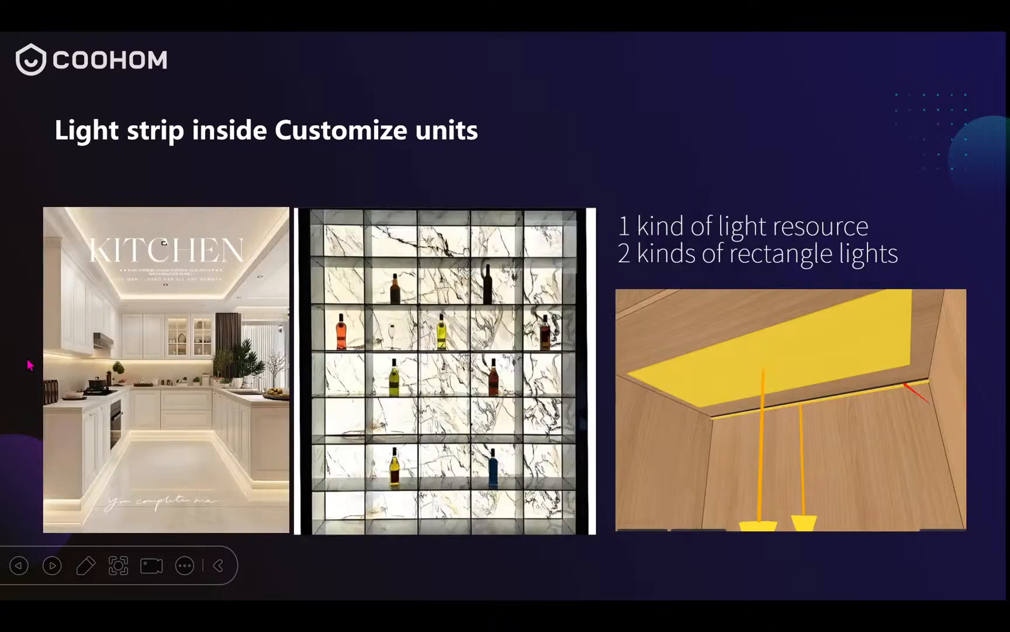
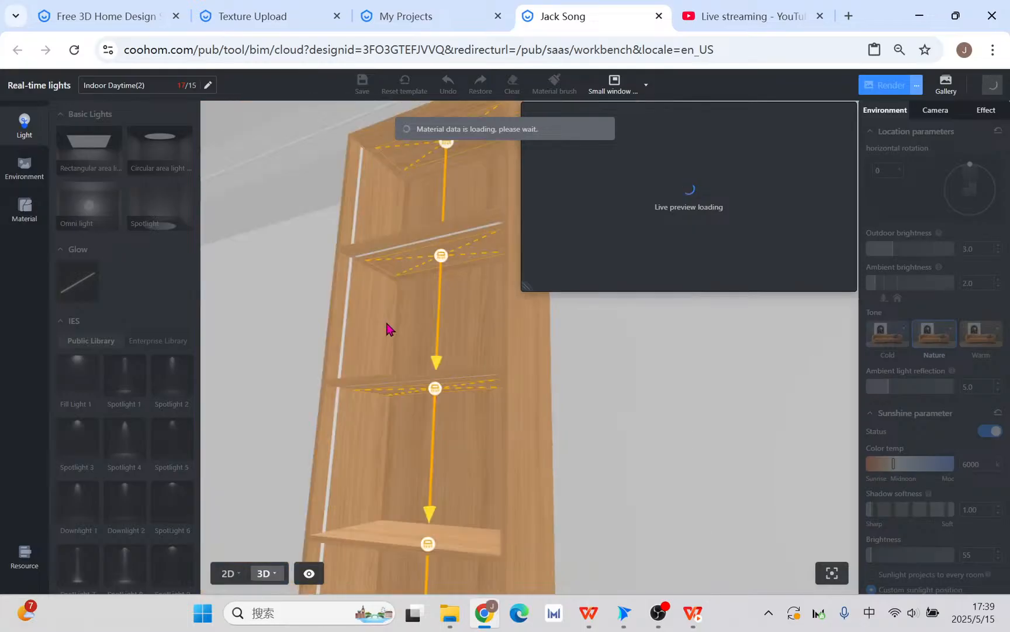
Step: Select the rectangular light under the cabinet's uppermost shelf and examine its properties and the lit cabinet
click(436, 265)
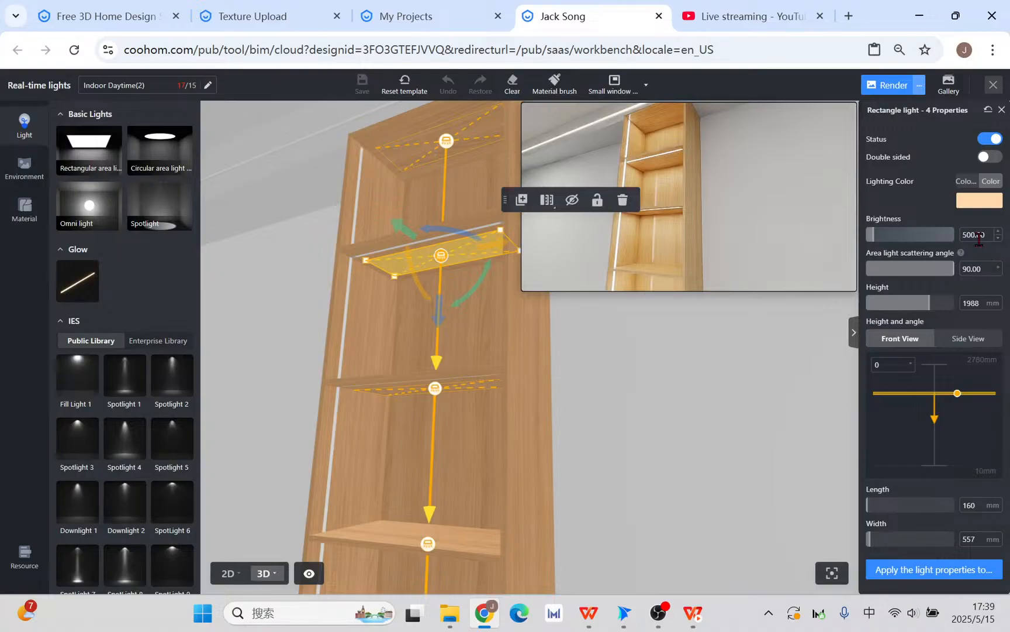
scroll(588, 425, down, 2)
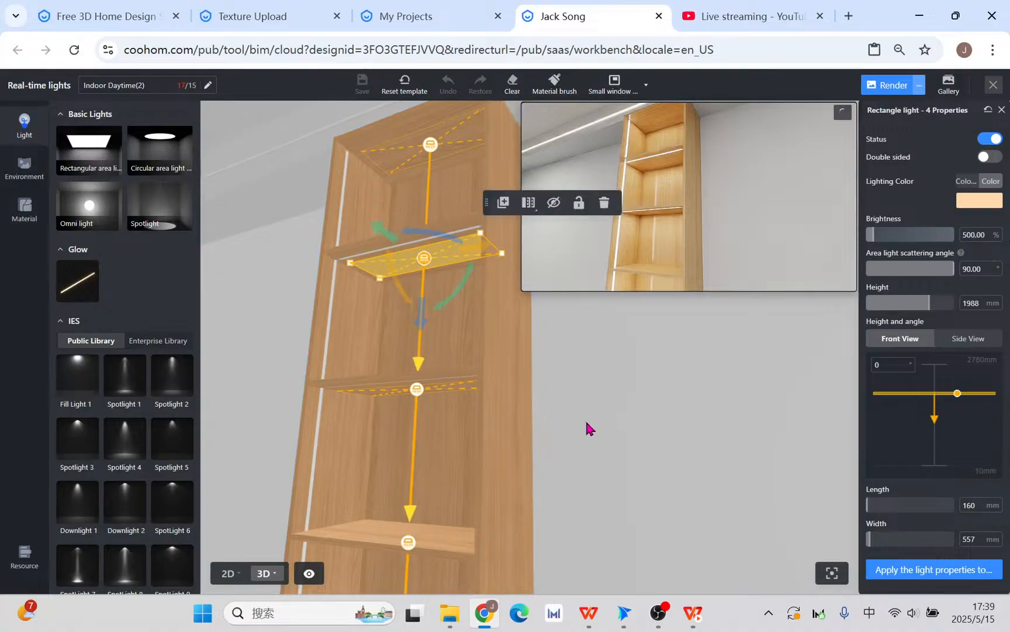
scroll(587, 424, down, 2)
drag(588, 428, 471, 373)
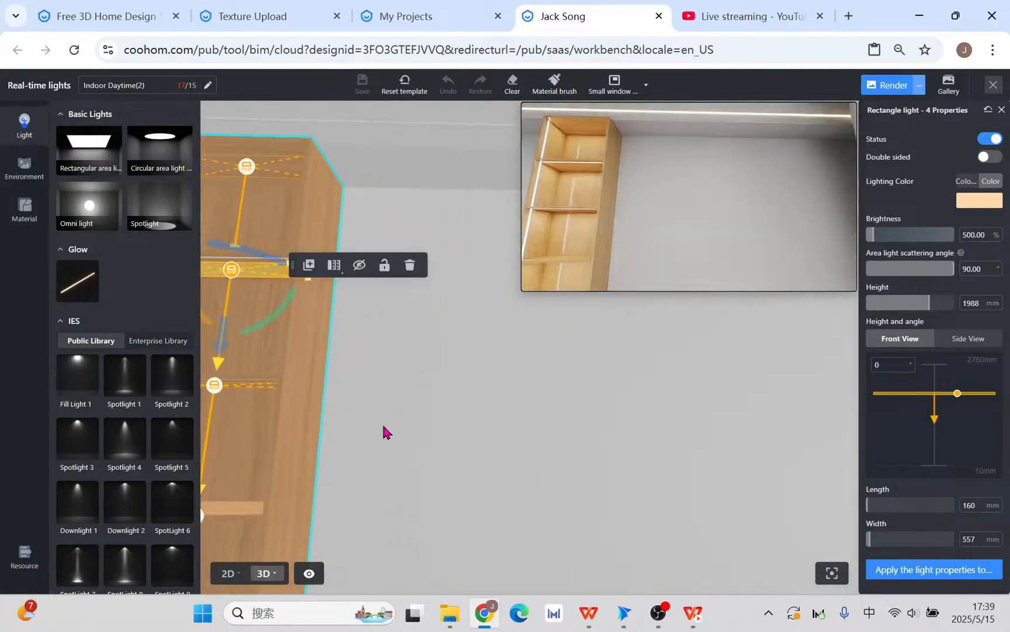
drag(403, 417, 451, 384)
scroll(456, 380, down, 3)
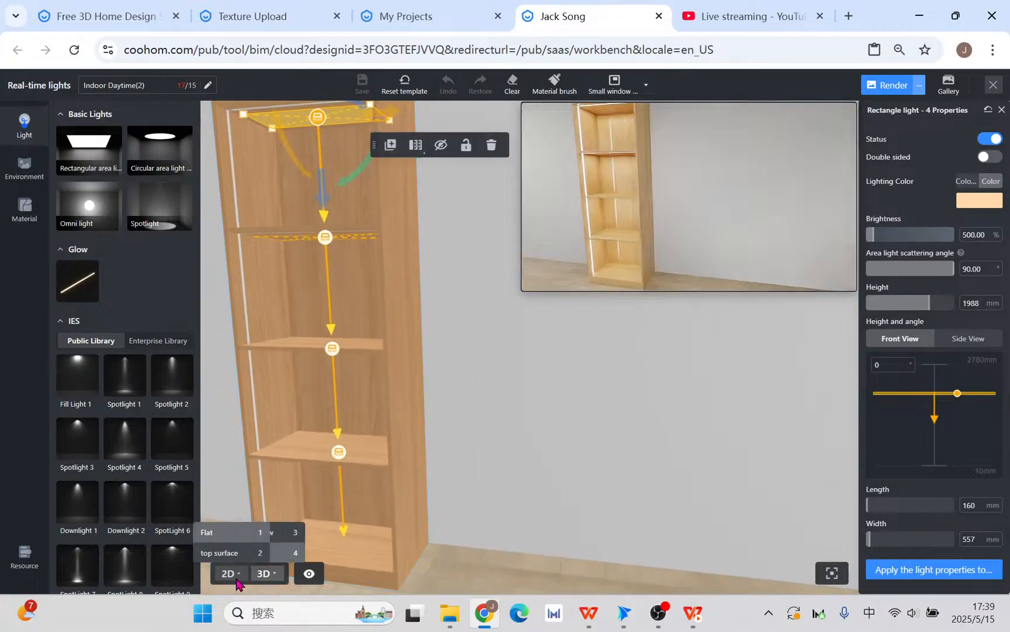
Step: In the flat 2D view, add a rectangular area light of about 60 by 2053 mm in front of the cabinet wall
click(231, 574)
drag(570, 412, 446, 381)
drag(87, 150, 451, 400)
drag(375, 327, 369, 457)
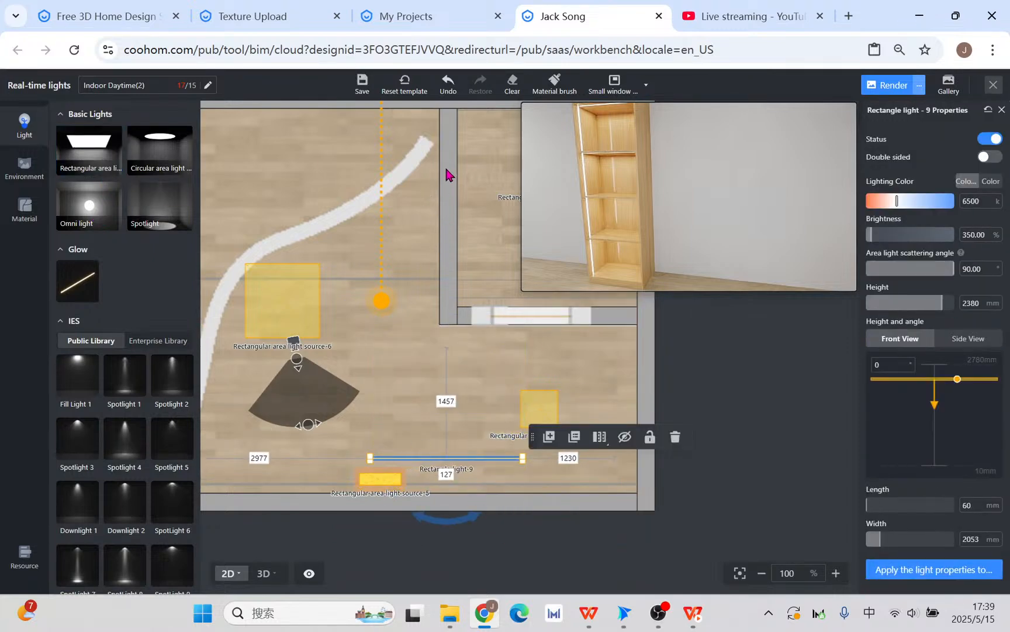
Step: Set the new rectangular light's length to 50 mm and move it along the wall to about 930 mm from the side wall
scroll(451, 445, up, 2)
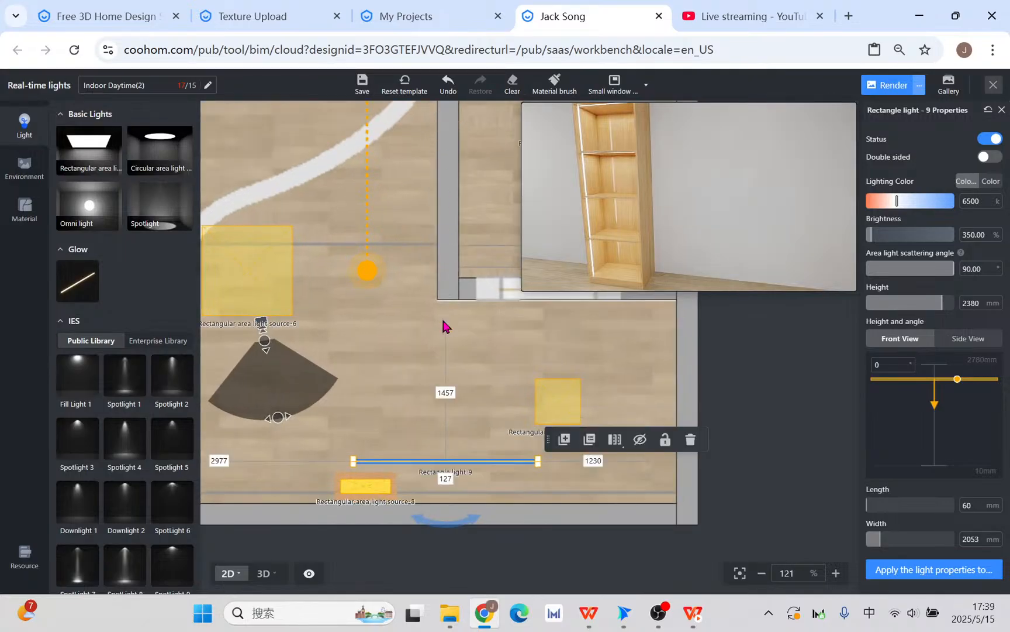
scroll(468, 450, up, 3)
click(978, 501)
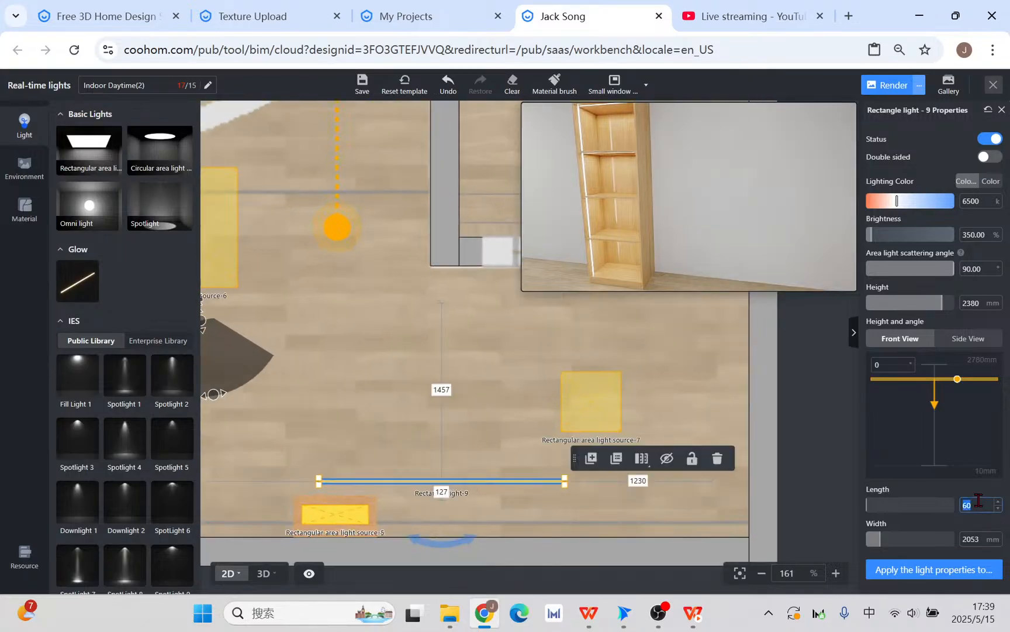
text(50)
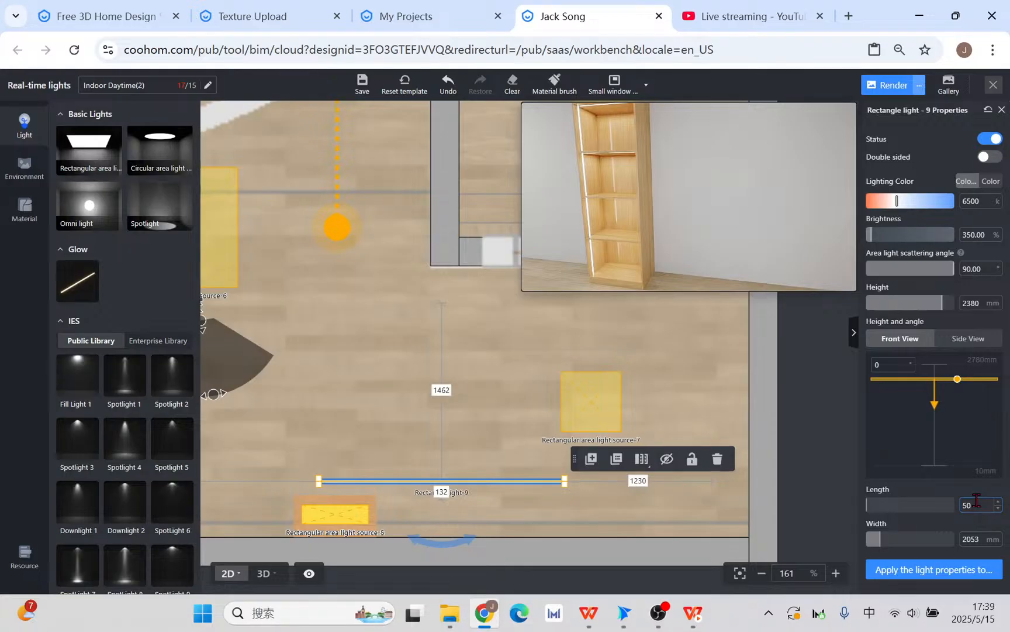
click(968, 538)
scroll(494, 491, up, 2)
drag(498, 480, 540, 477)
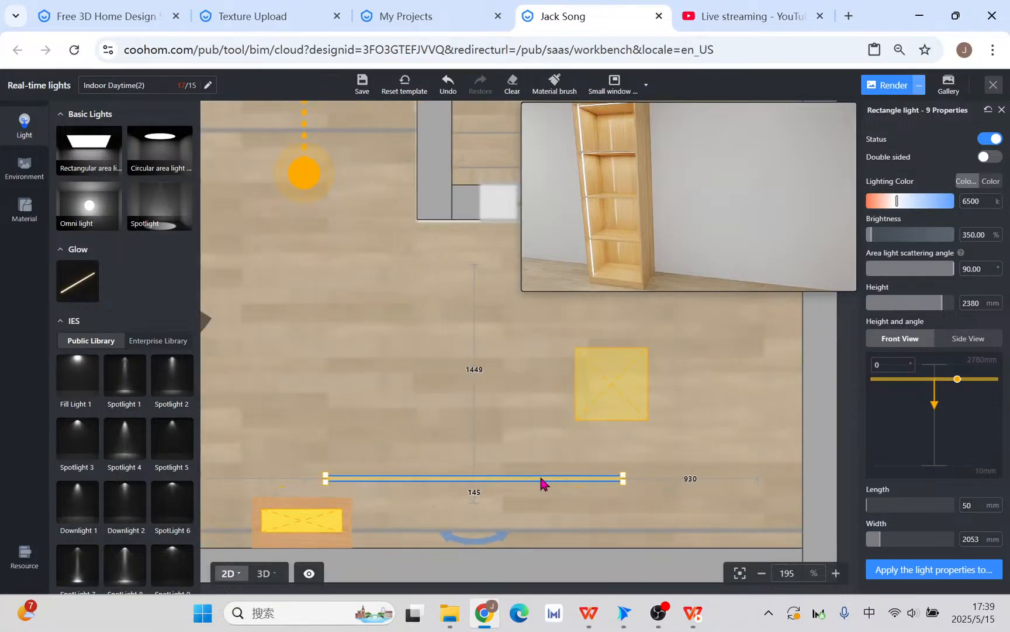
Step: Set the new rectangular light's color temperature to 3500 K and its brightness to 1200%
double_click(976, 200)
text(3500)
double_click(978, 234)
text(12)
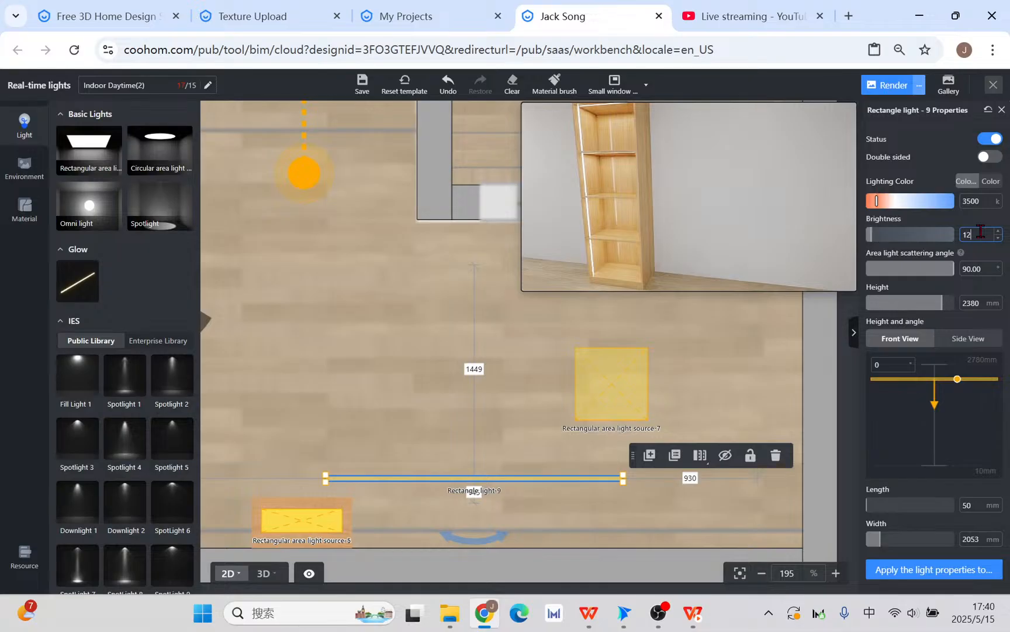
text(00)
key(Return)
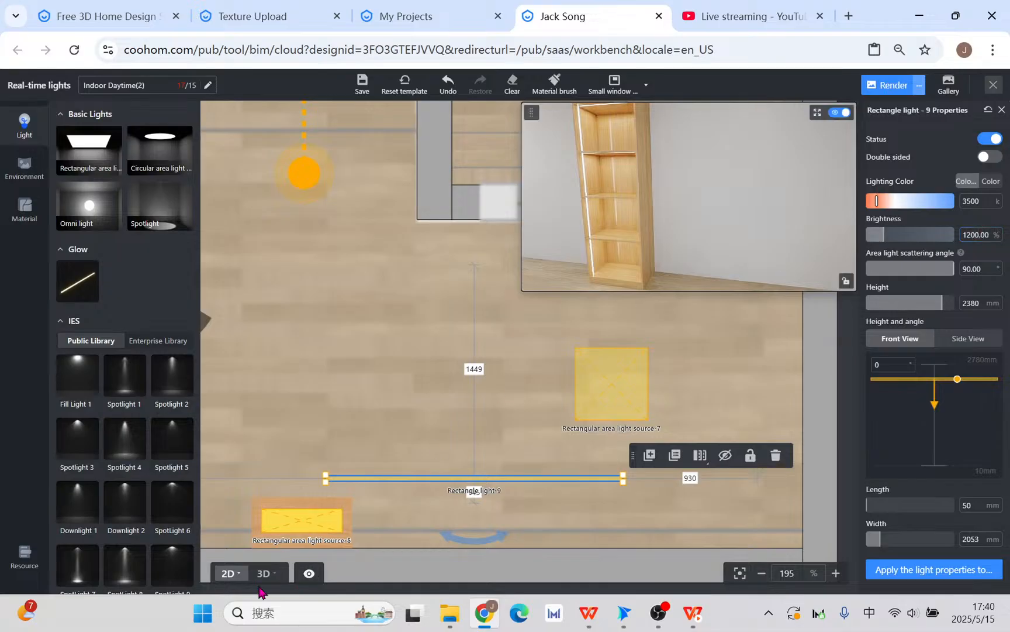
Step: In the 3D view, lower the new rectangular light in front of the wall to a height of about 1507 mm
click(270, 578)
drag(804, 439, 792, 469)
drag(681, 463, 590, 483)
drag(302, 330, 781, 421)
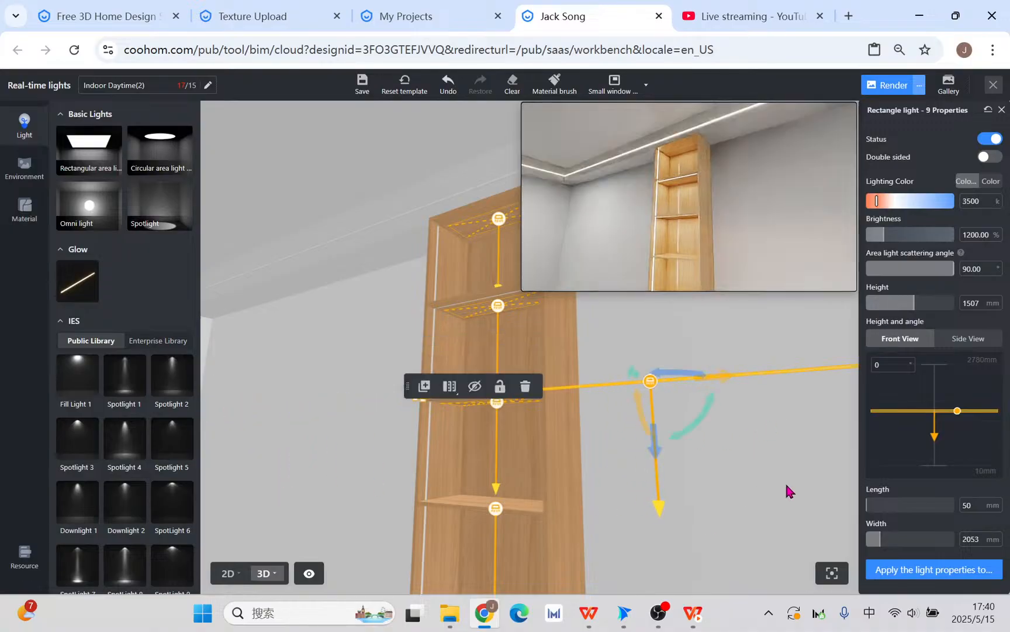
Step: Examine the new rectangular light and its effect on the wall beside the cabinet from several angles
drag(790, 489, 670, 487)
drag(477, 371, 454, 352)
drag(549, 418, 471, 425)
click(411, 425)
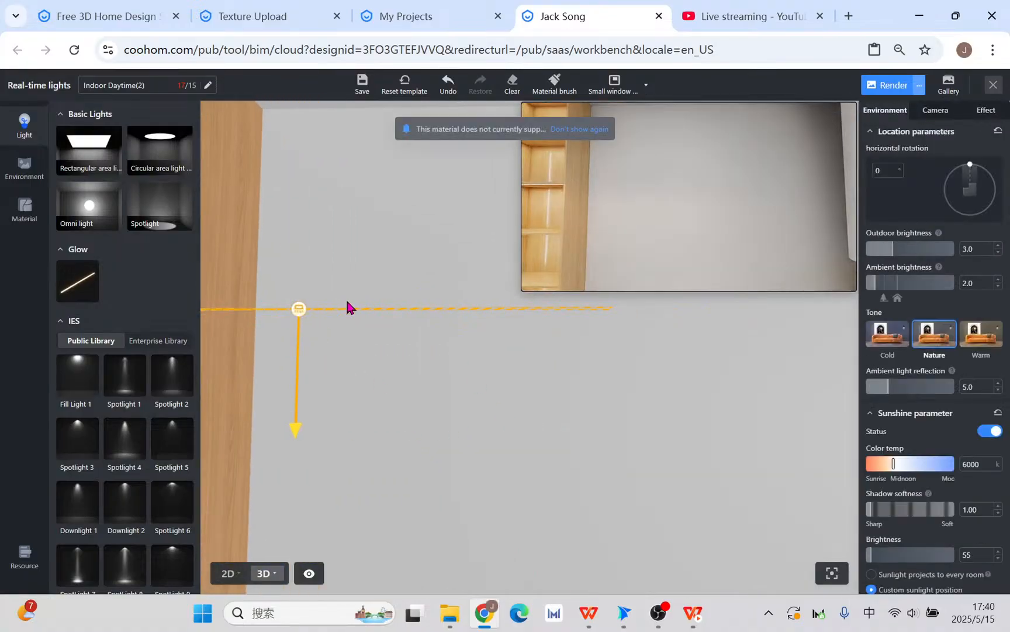
click(304, 311)
drag(357, 318, 604, 345)
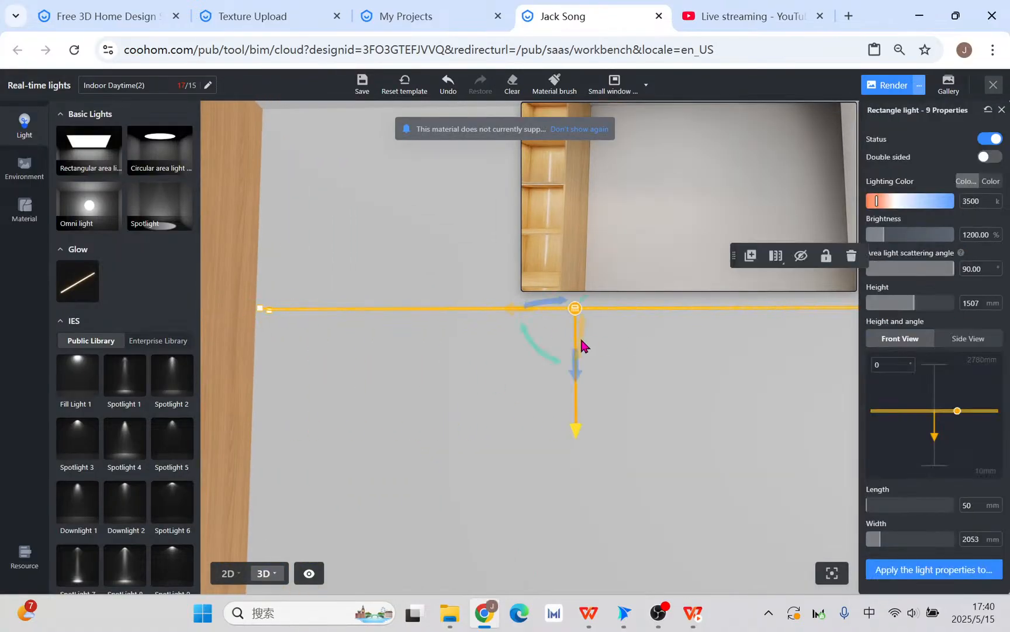
drag(636, 398, 749, 385)
scroll(747, 382, up, 3)
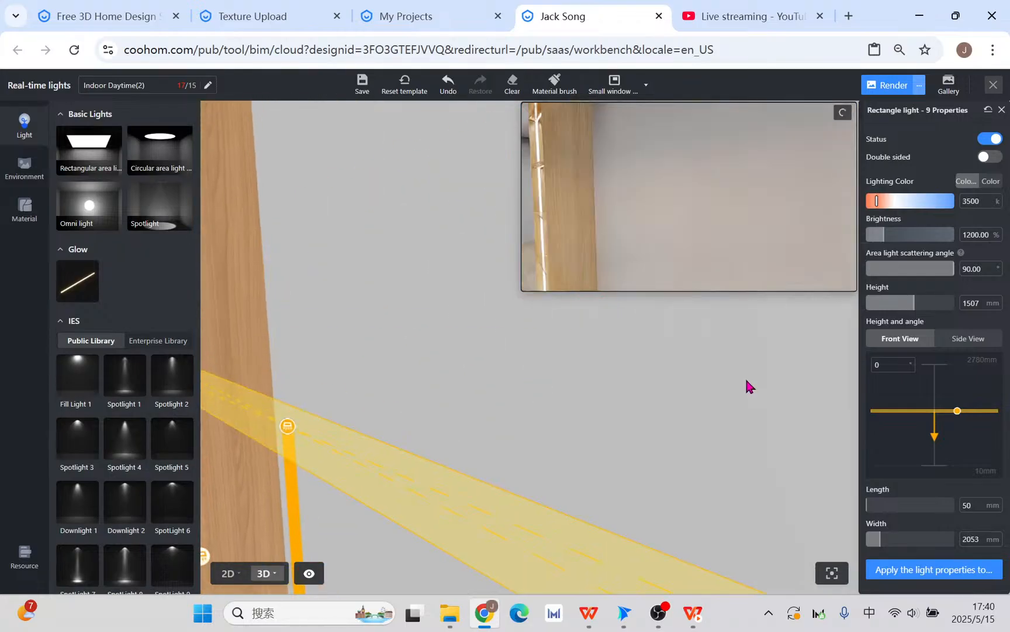
scroll(747, 380, down, 3)
drag(368, 356, 529, 399)
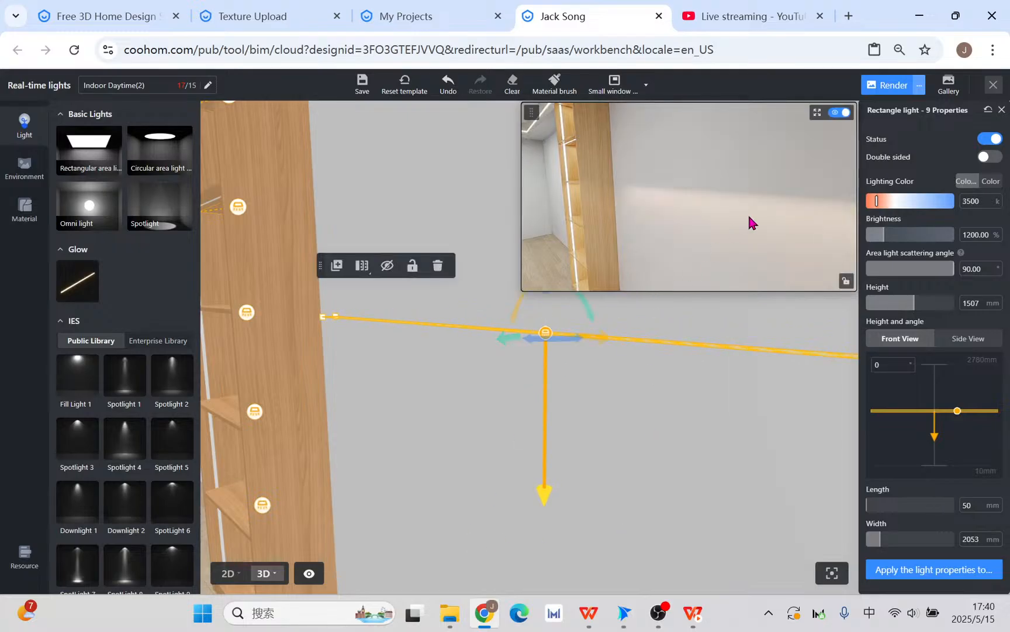
drag(622, 401, 638, 470)
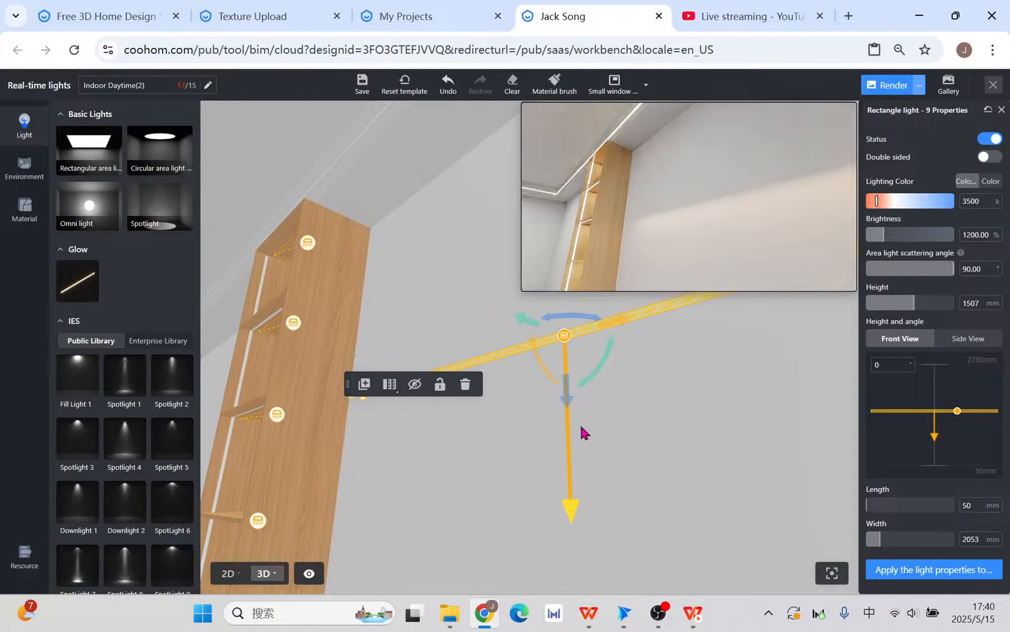
drag(439, 500, 577, 510)
Step: Try raising the rectangular light under the cabinet's second-highest shelf to a height of about 2017 mm
click(434, 324)
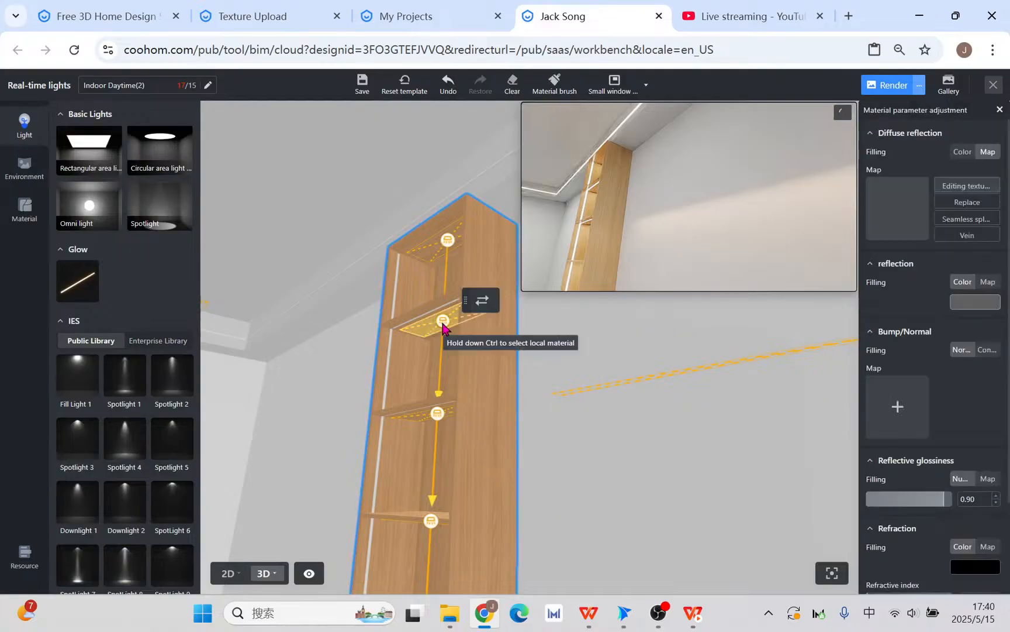
click(443, 319)
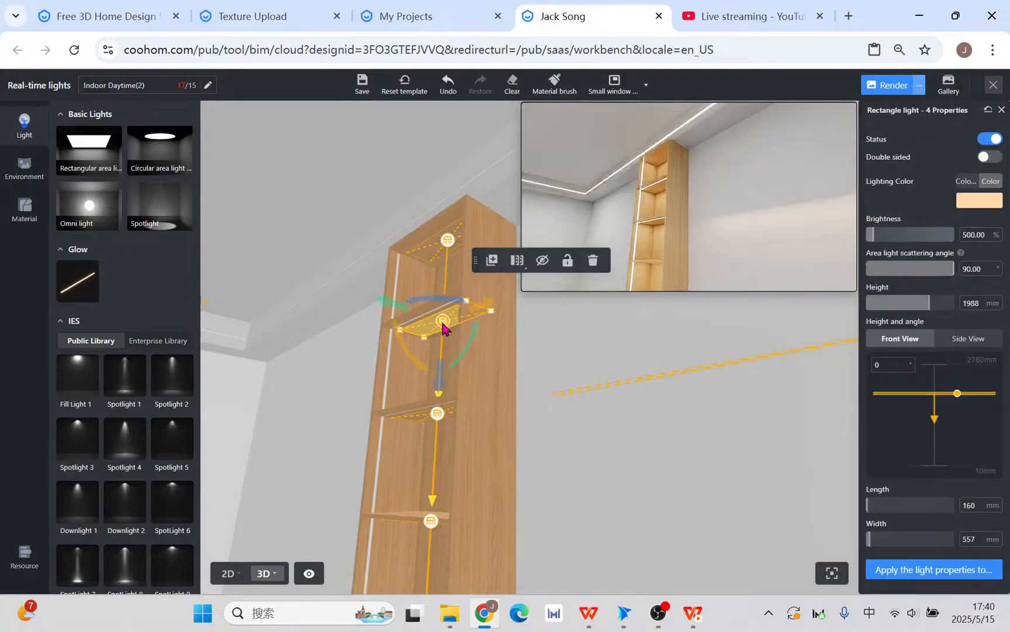
click(447, 245)
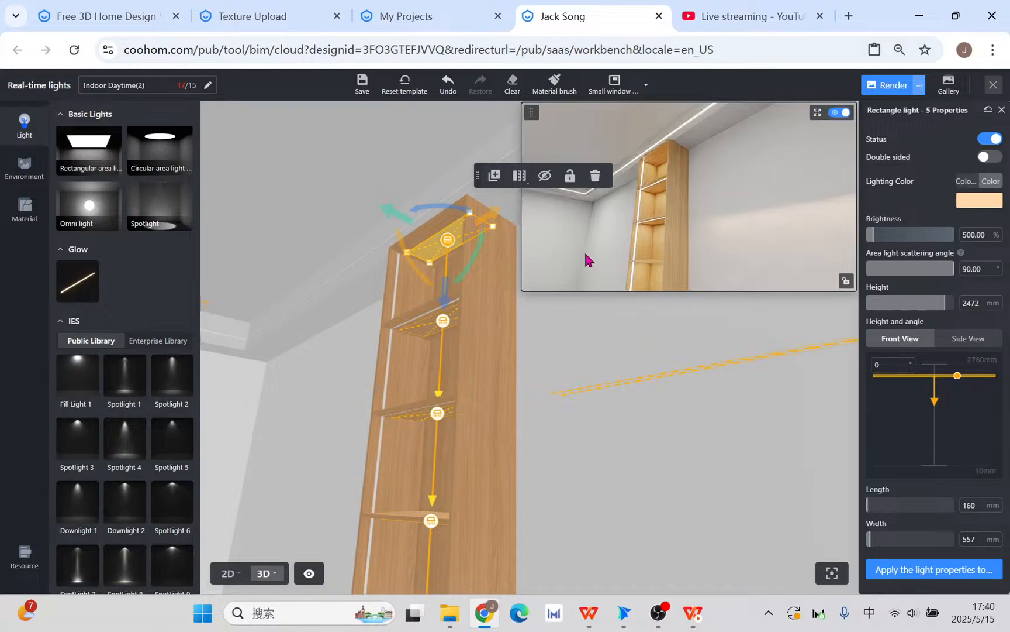
click(446, 322)
drag(442, 389, 442, 361)
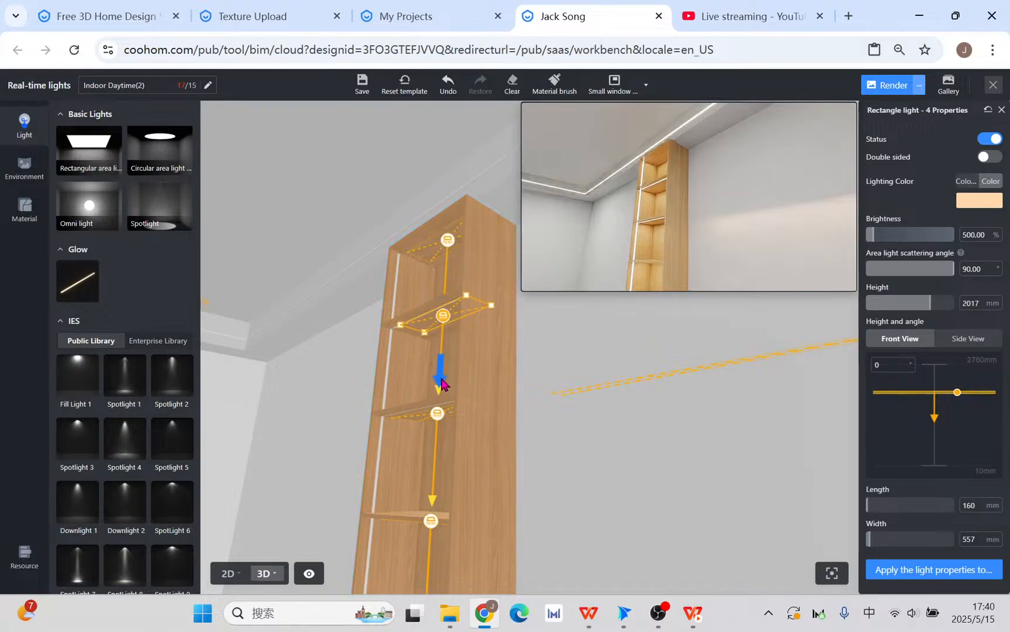
drag(606, 348, 647, 401)
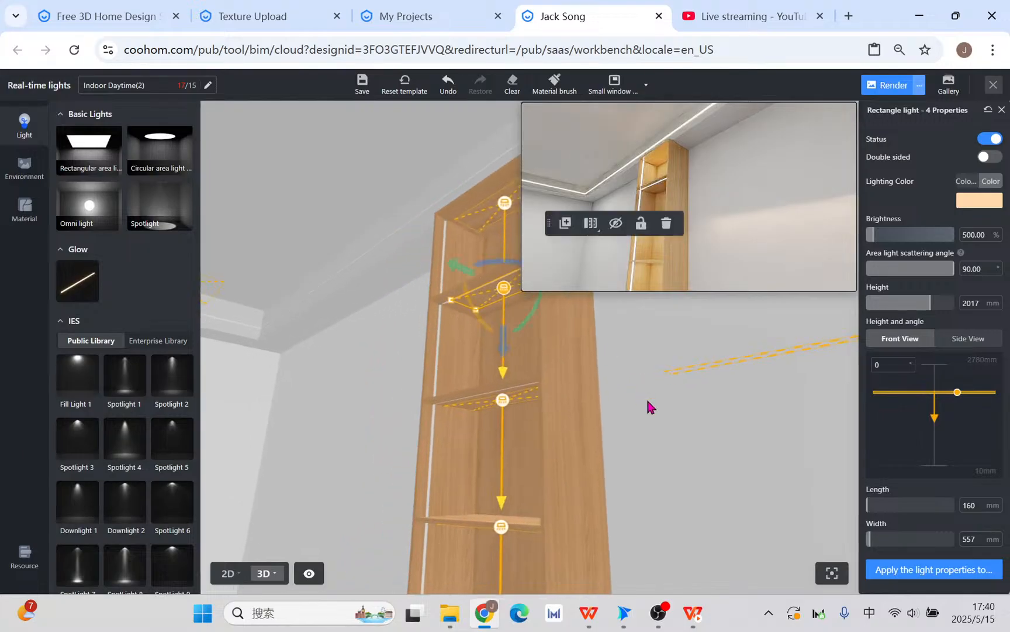
scroll(645, 391, up, 3)
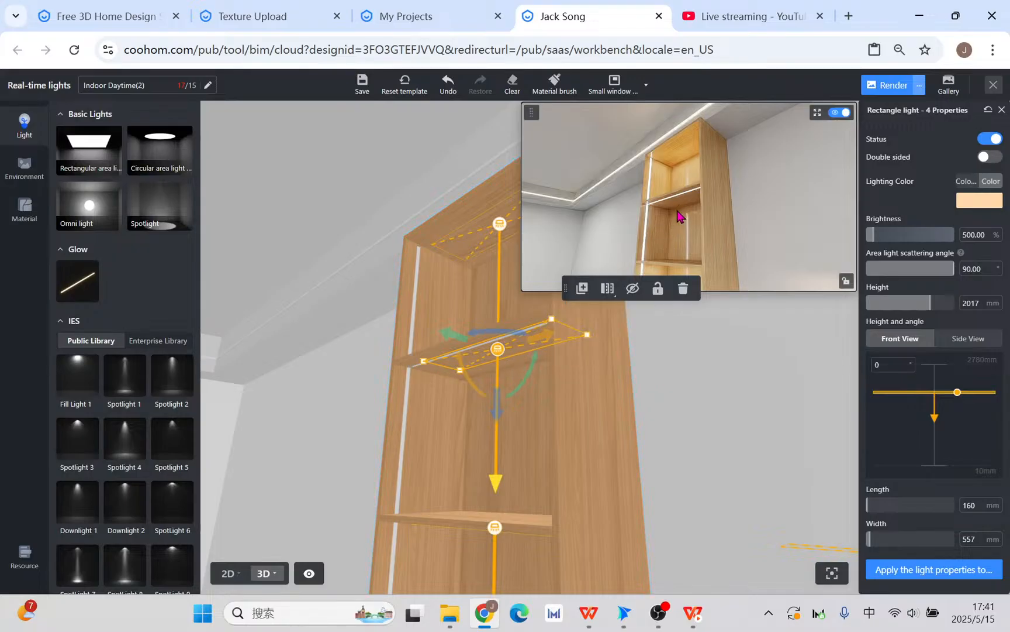
Step: Lower the second-highest shelf's rectangular light to about 1992 mm and check the cabinet lighting in the preview
drag(506, 412, 497, 415)
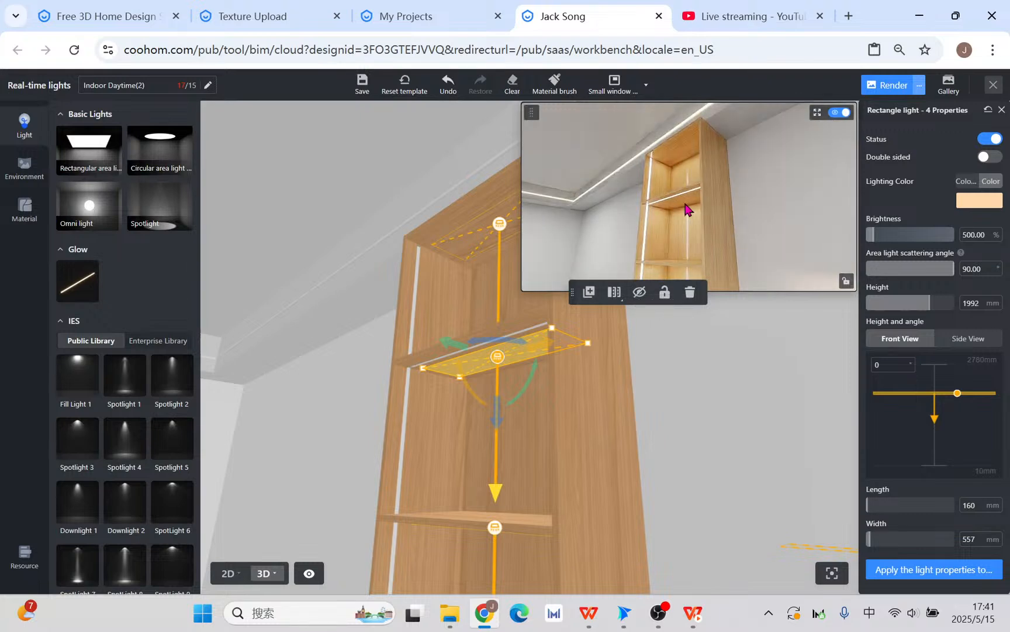
scroll(712, 447, down, 4)
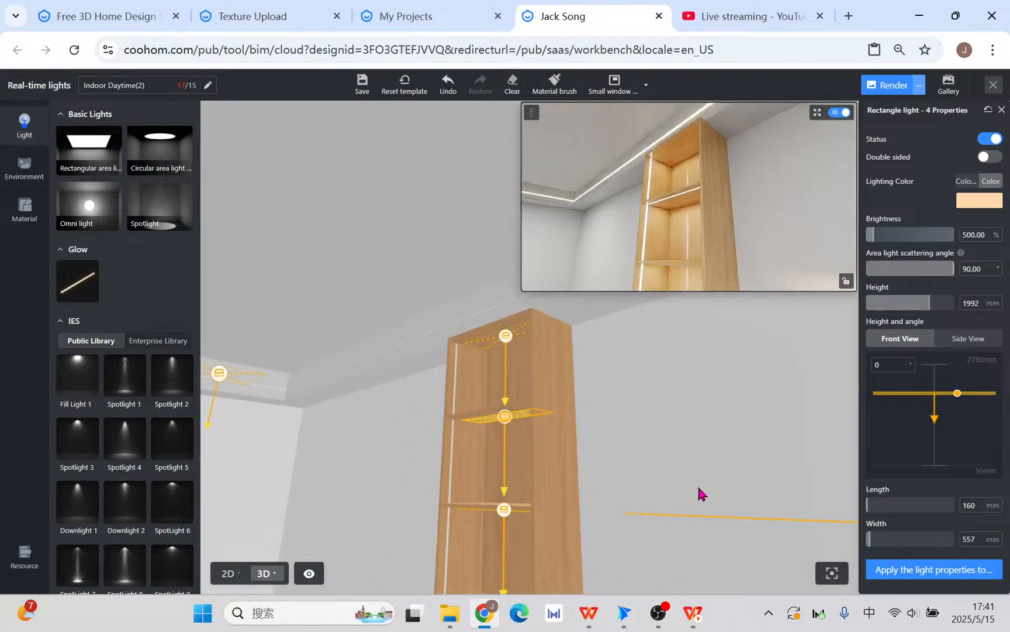
right_drag(707, 500, 619, 382)
scroll(527, 445, up, 3)
right_drag(549, 455, 498, 383)
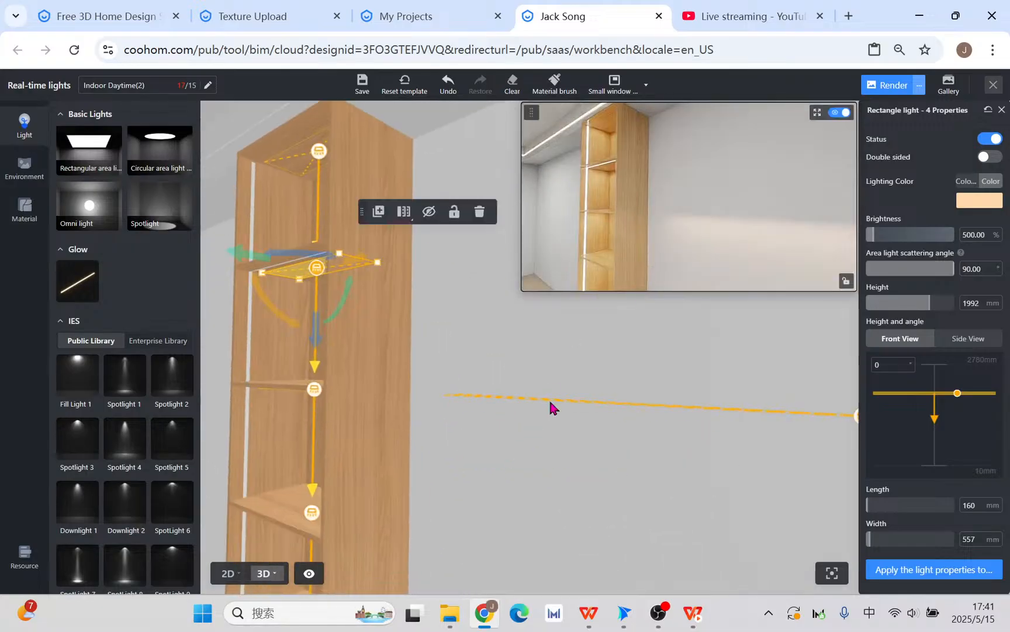
Step: Switch to the WPS slide show and view the slides on light strips in staircases and inside customized units
click(702, 617)
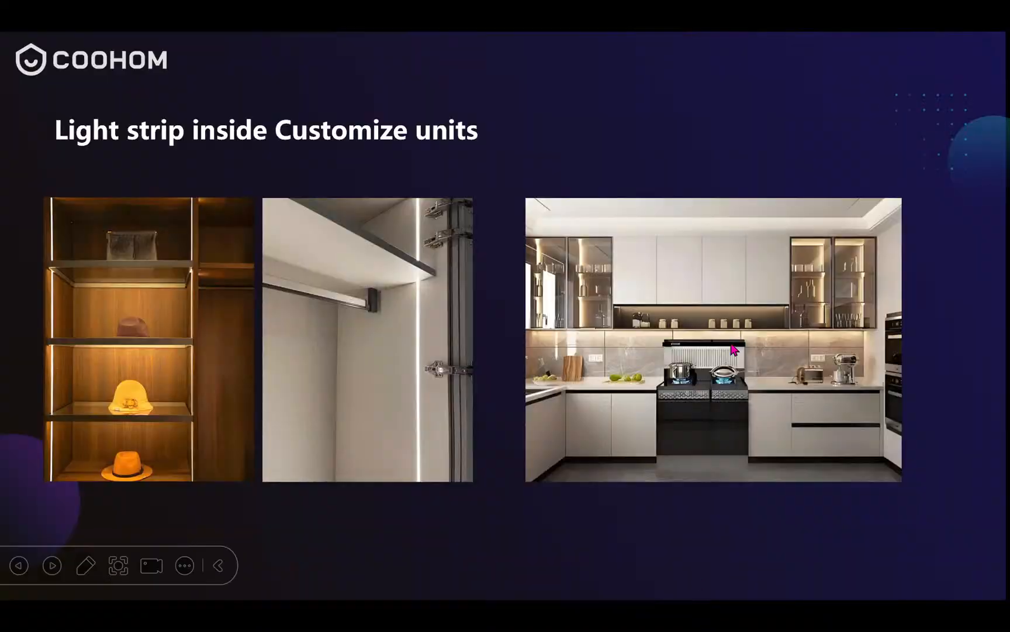
click(917, 481)
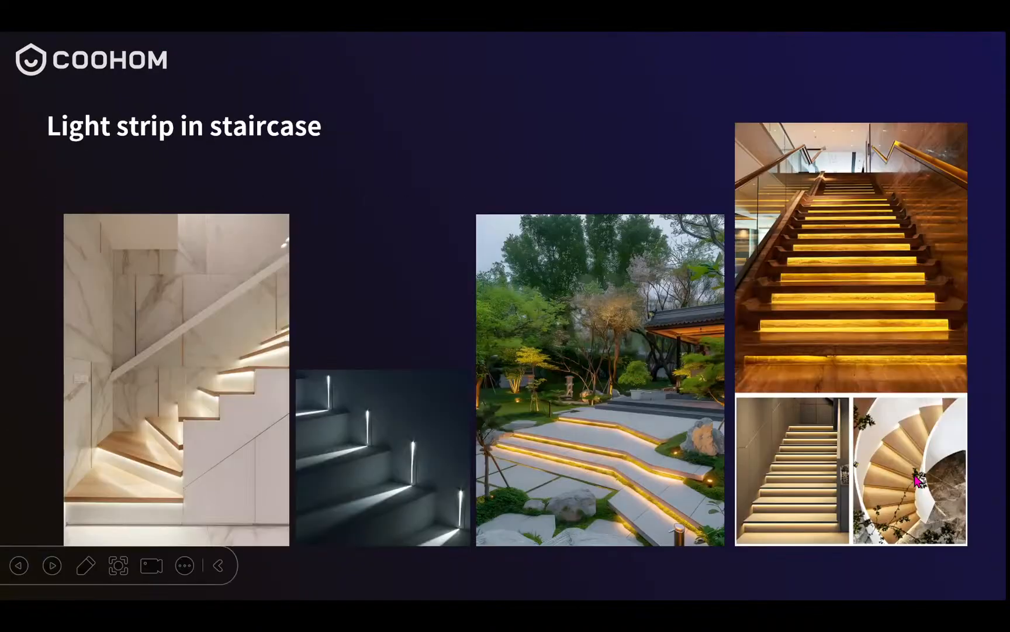
click(917, 481)
click(917, 481)
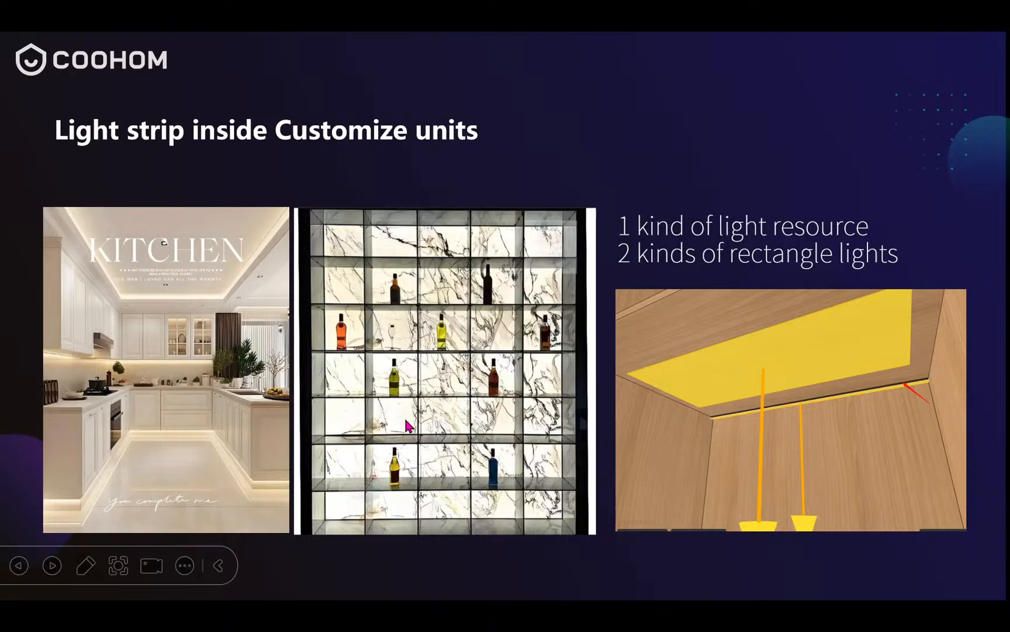
Step: Switch to Chrome and open the Real-time Material editor from the Texture Upload page
key(super+d)
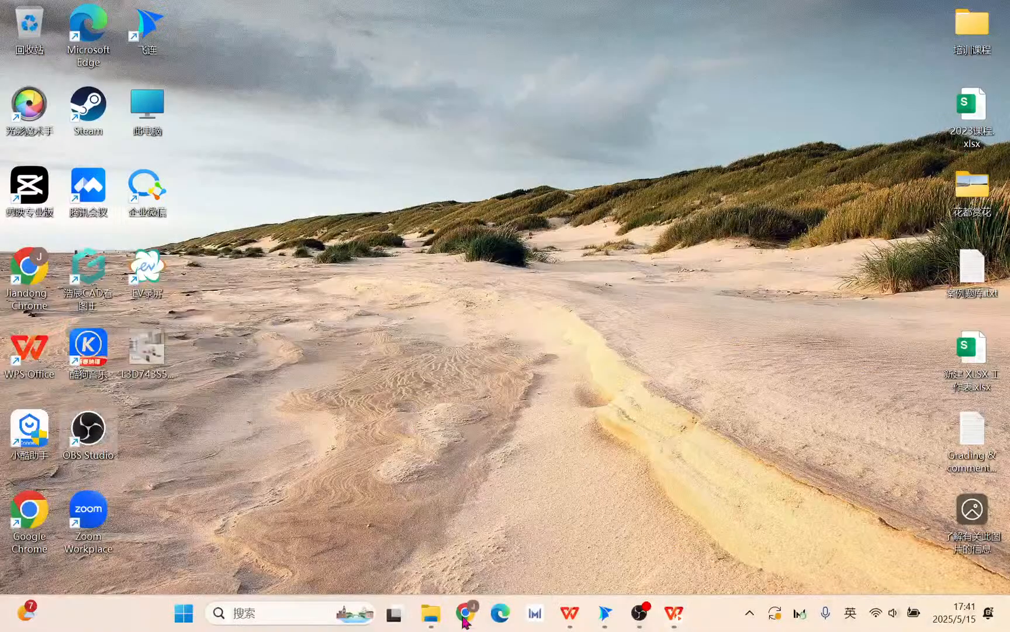
click(468, 611)
click(253, 16)
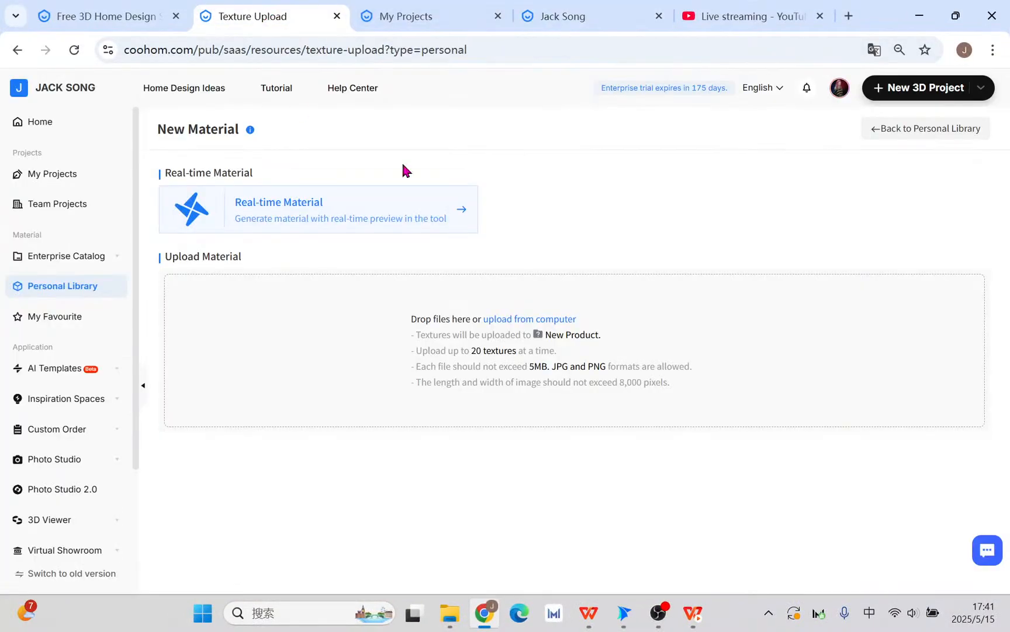
click(292, 212)
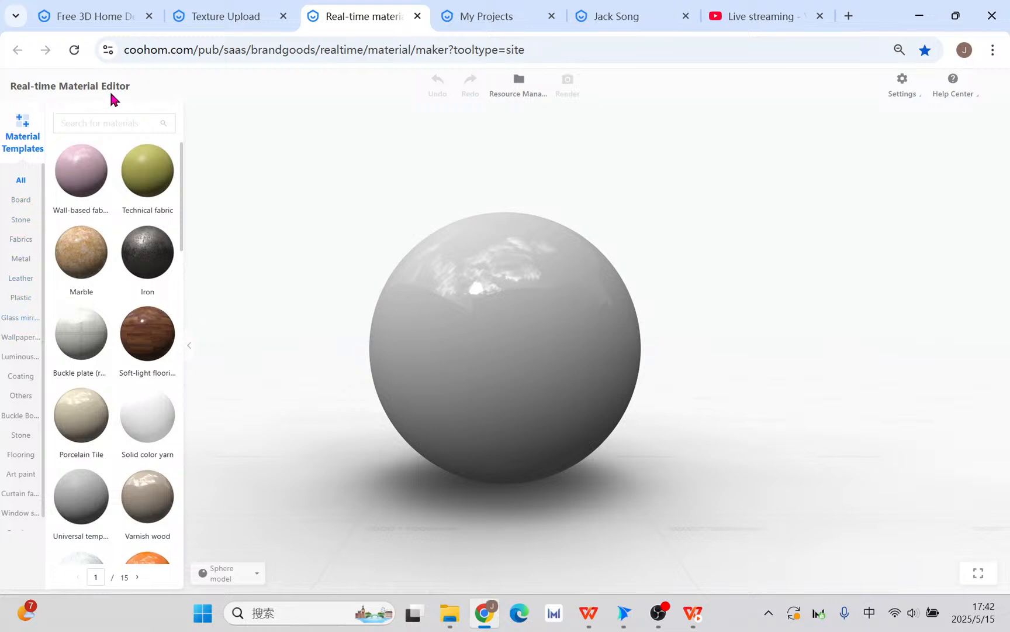
Step: Apply the Luminous body template and upload "Tile demo grey 500X1000.jpeg" as its self-illuminating map
click(22, 363)
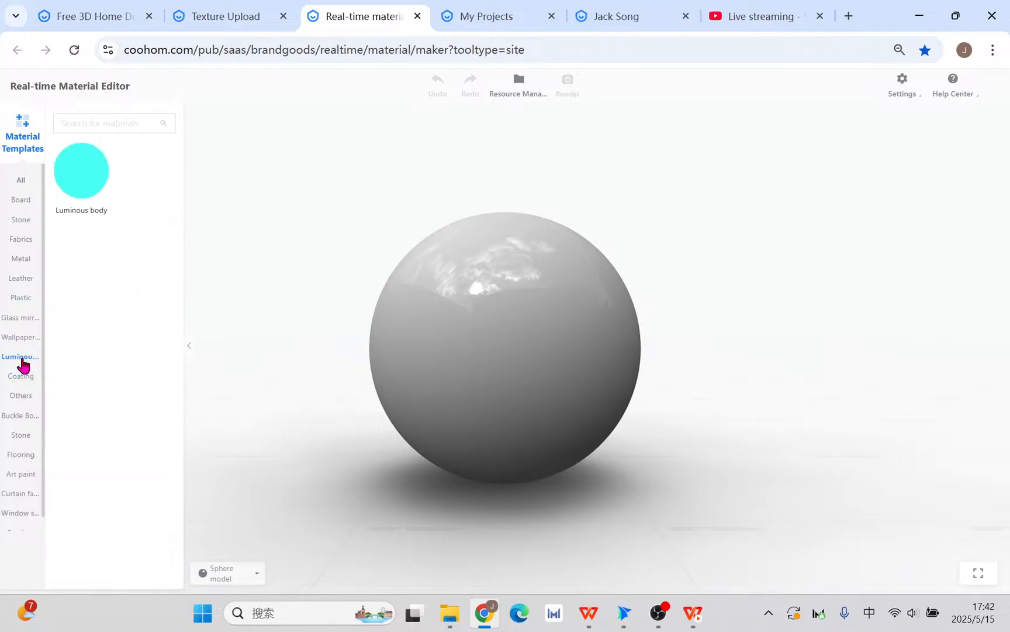
click(80, 177)
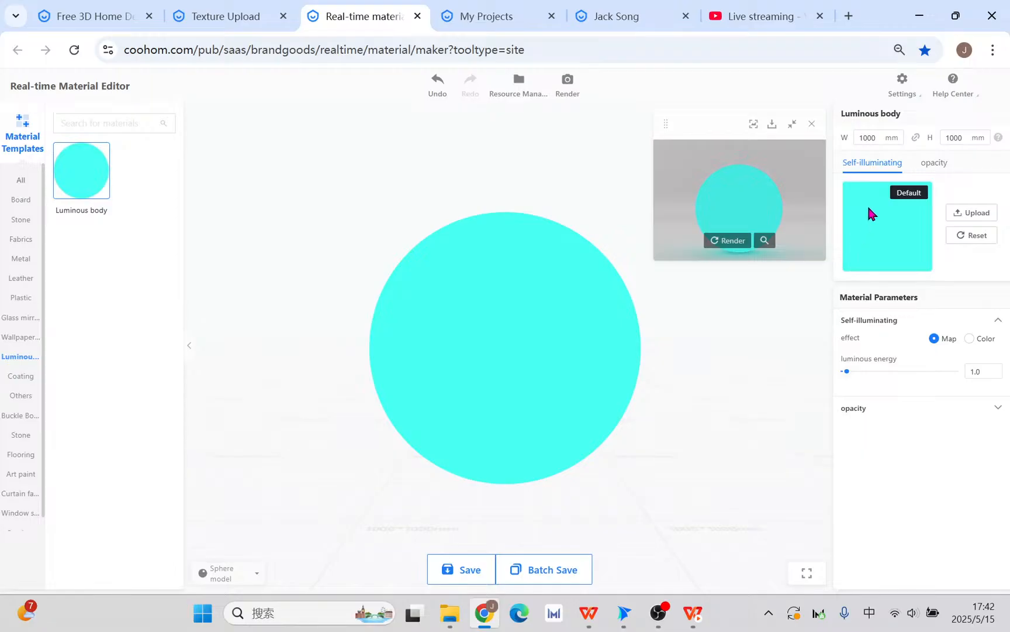
click(968, 213)
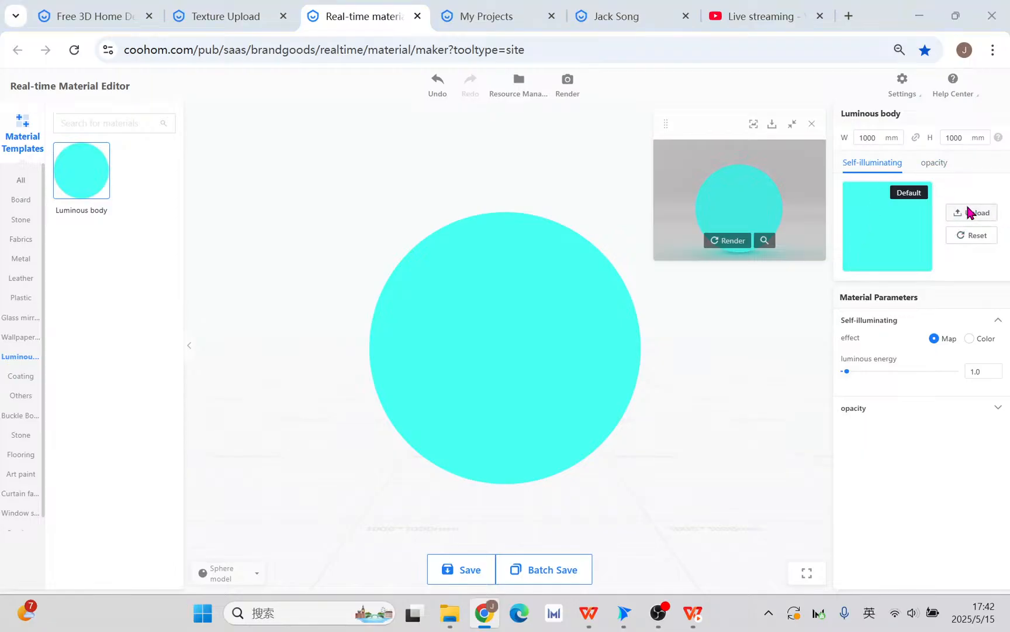
click(445, 241)
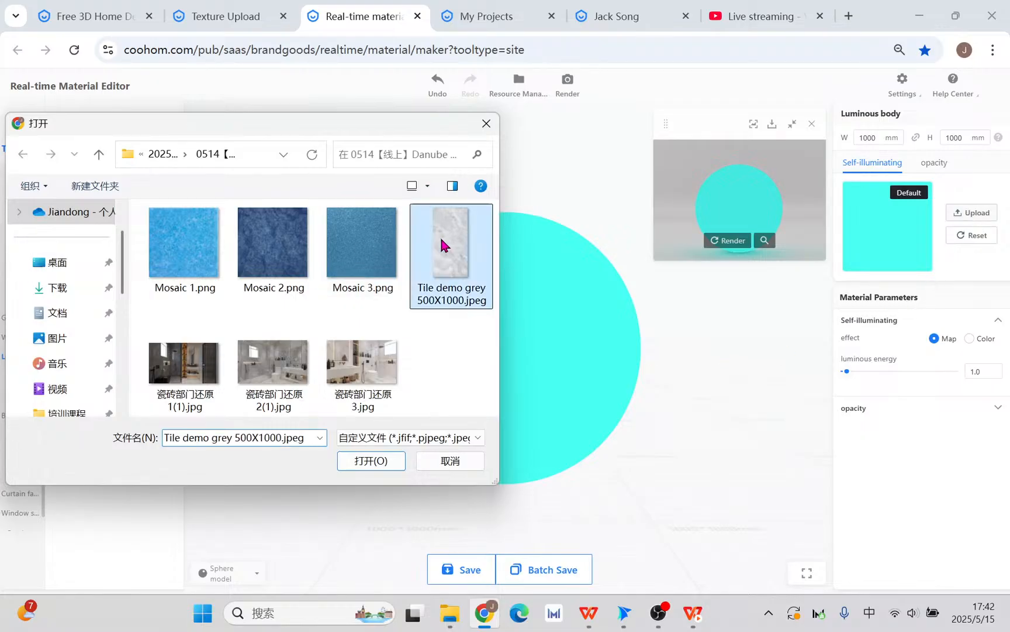
click(383, 461)
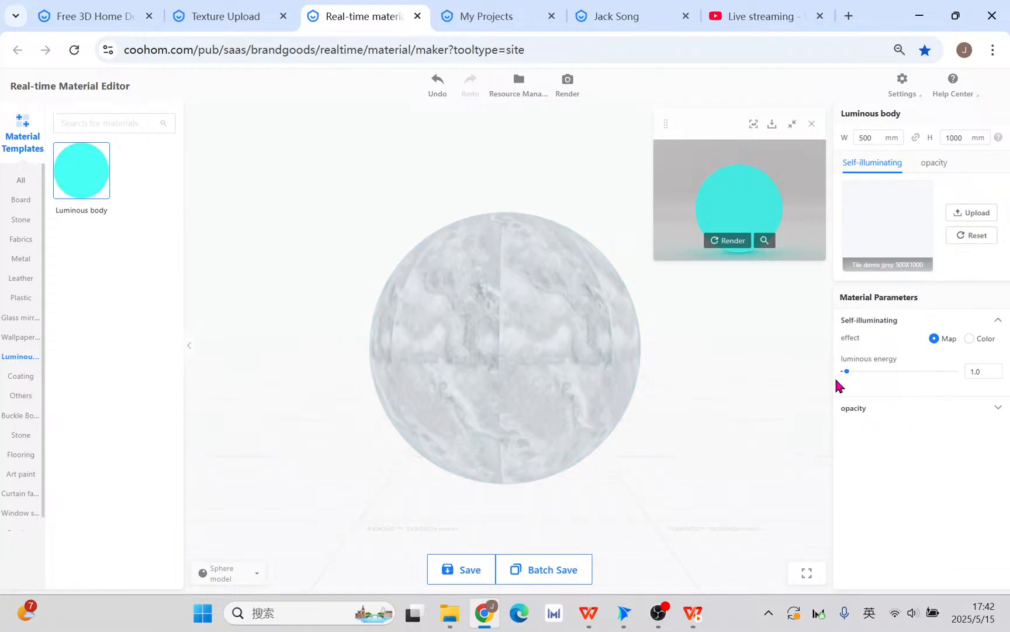
Step: Render the luminous material's preview and set its luminous energy to 2.7, with Map as the self-illuminating effect
click(728, 243)
mouse_move(848, 381)
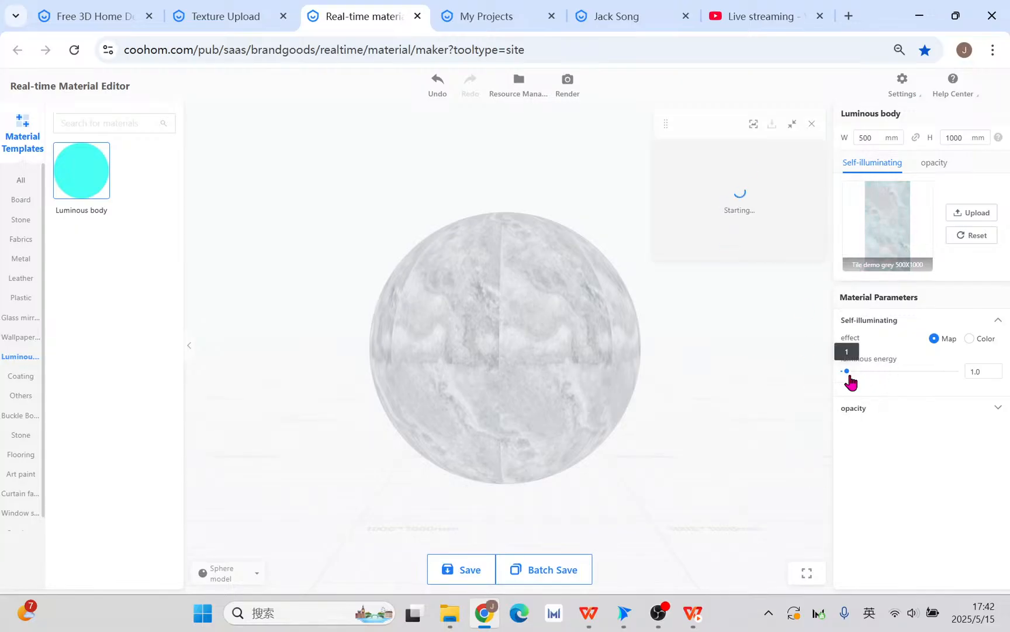
drag(847, 373, 854, 376)
drag(854, 374, 850, 374)
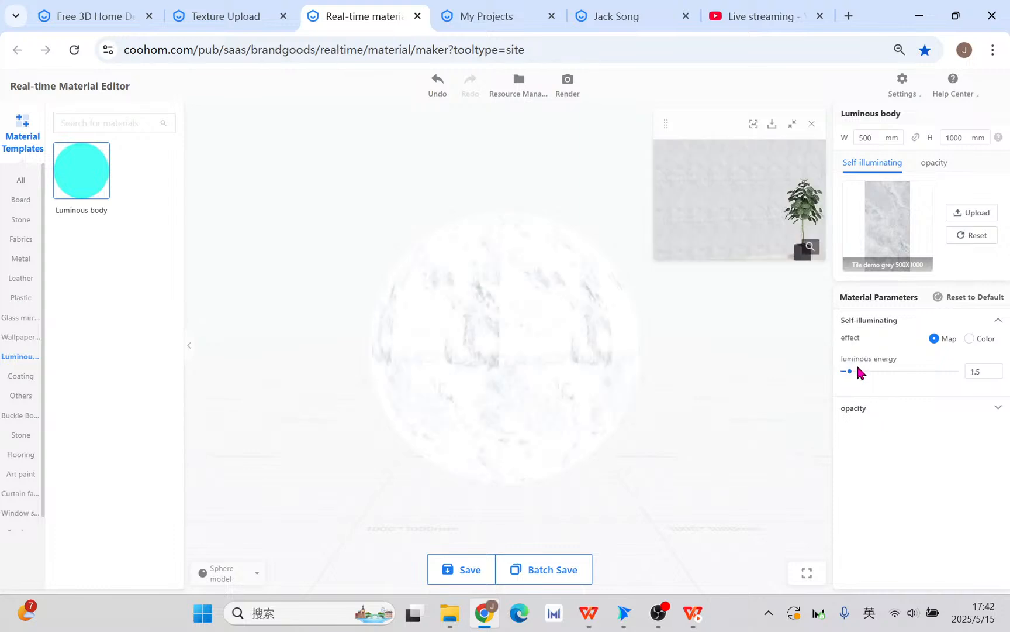
drag(852, 374, 857, 375)
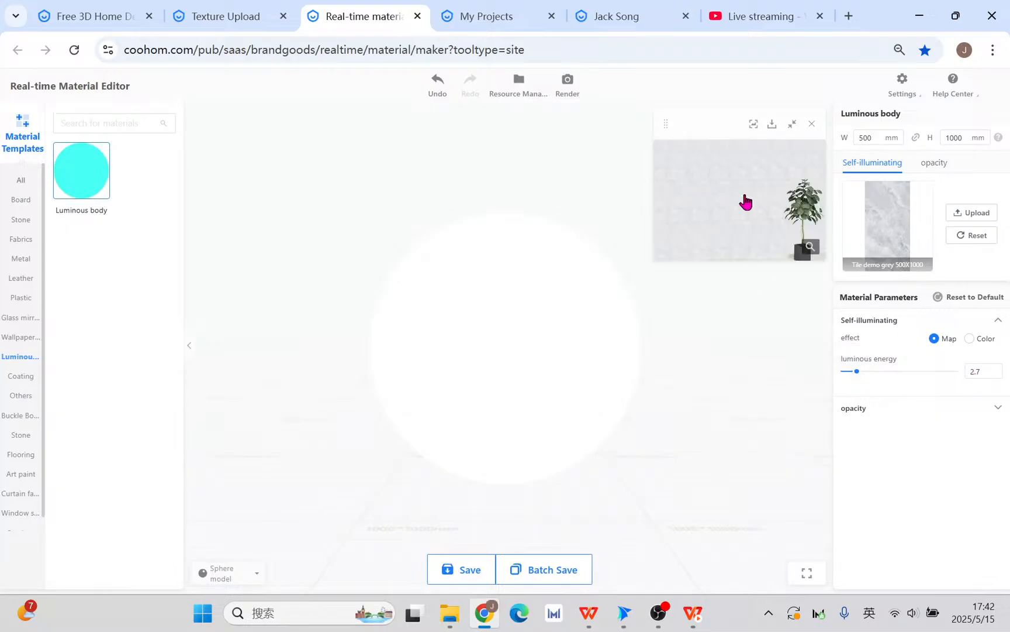
click(970, 339)
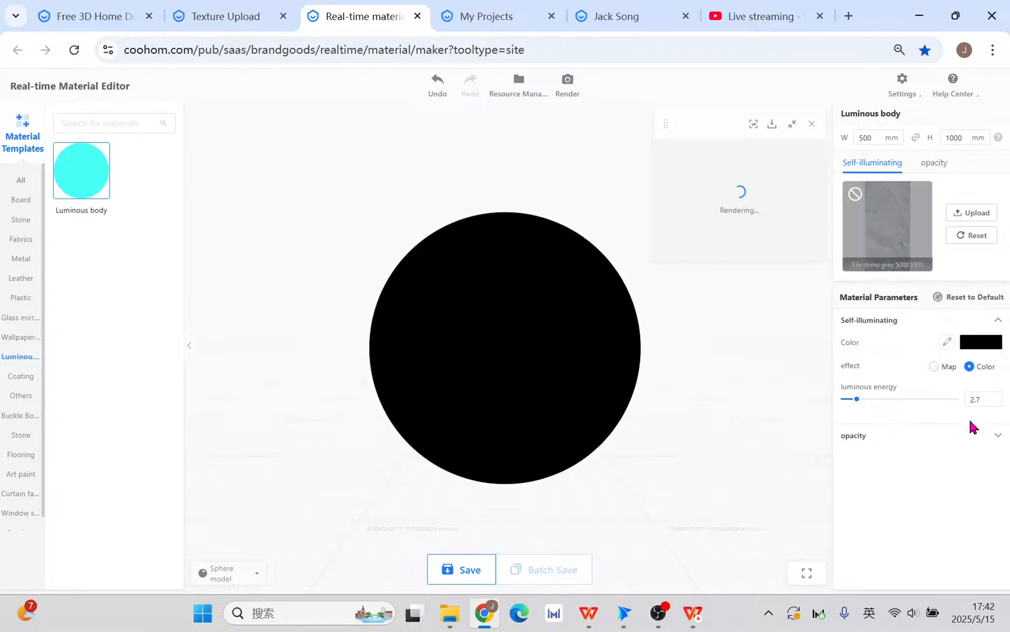
click(942, 367)
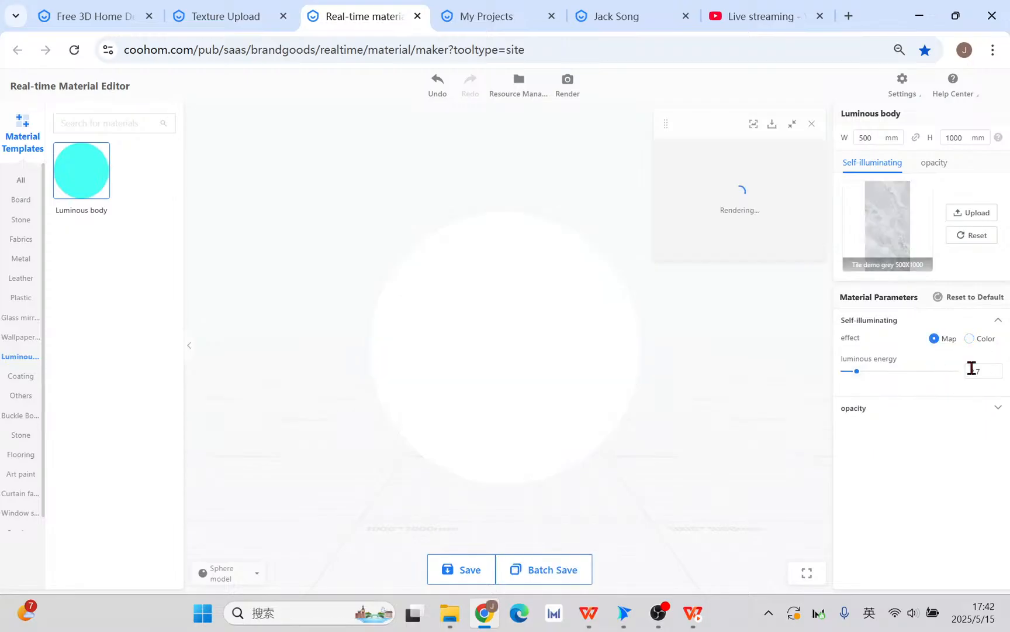
Step: Raise the luminous material's opacity map brightness to about 16.1
click(936, 164)
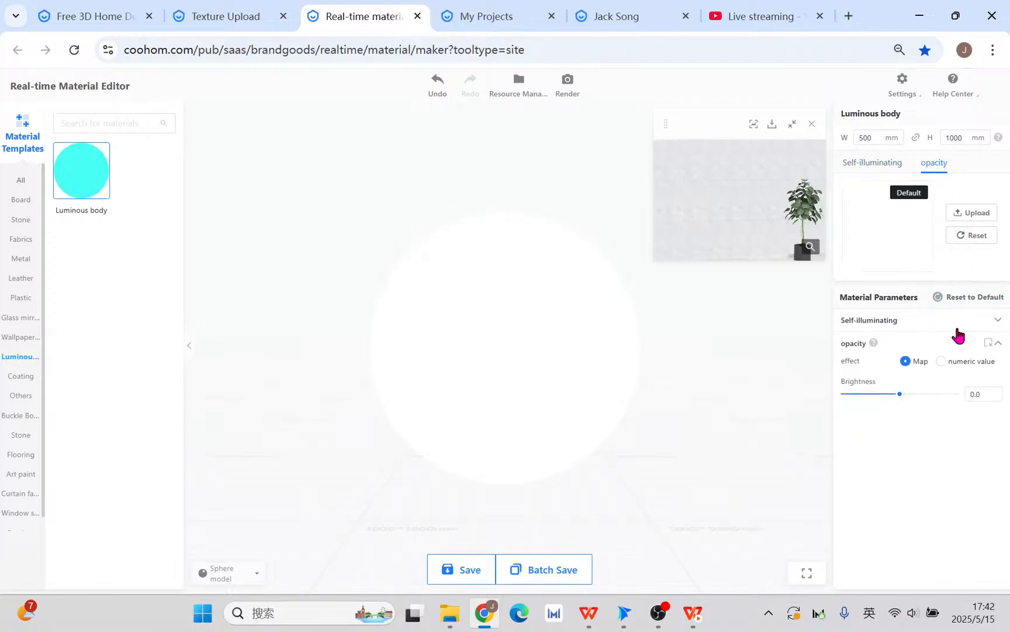
drag(899, 398, 907, 403)
drag(908, 402, 911, 402)
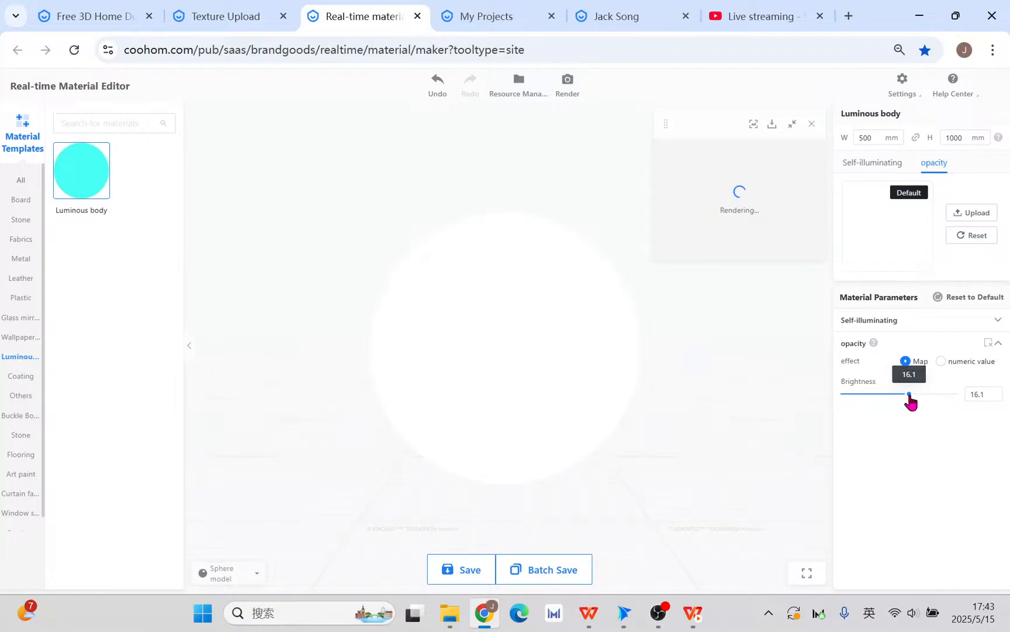
Step: Replace the luminous material's self-illuminating map with "Mosaic 2.png"
click(870, 163)
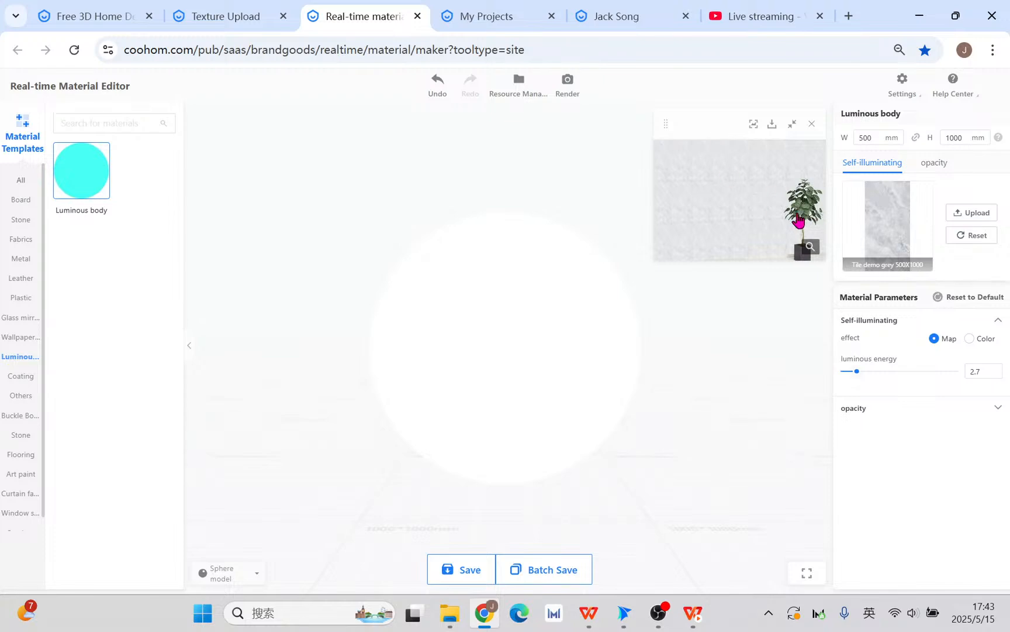
click(970, 212)
click(271, 242)
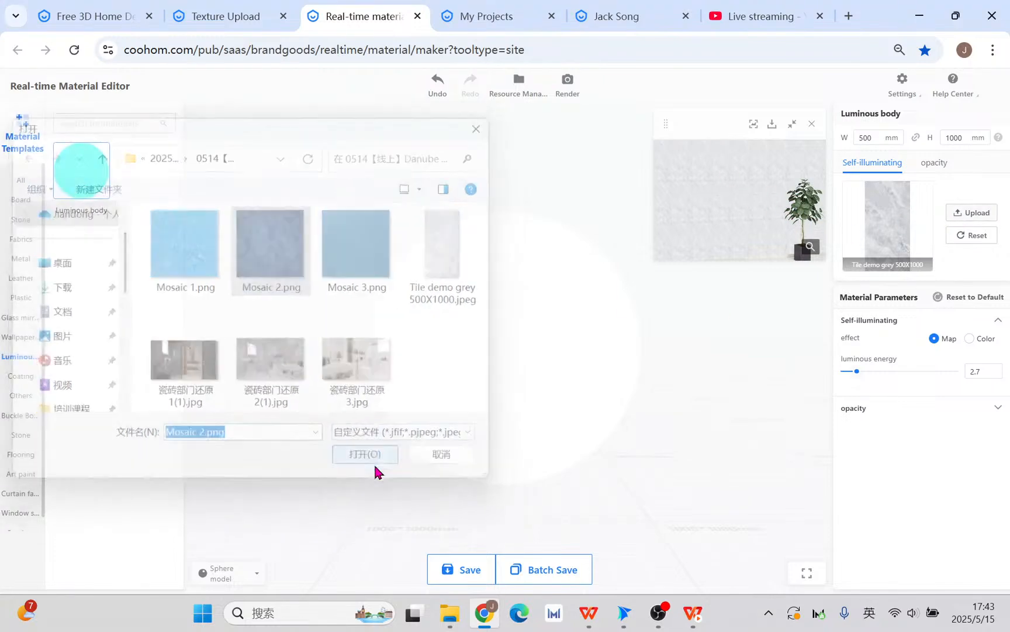
click(374, 462)
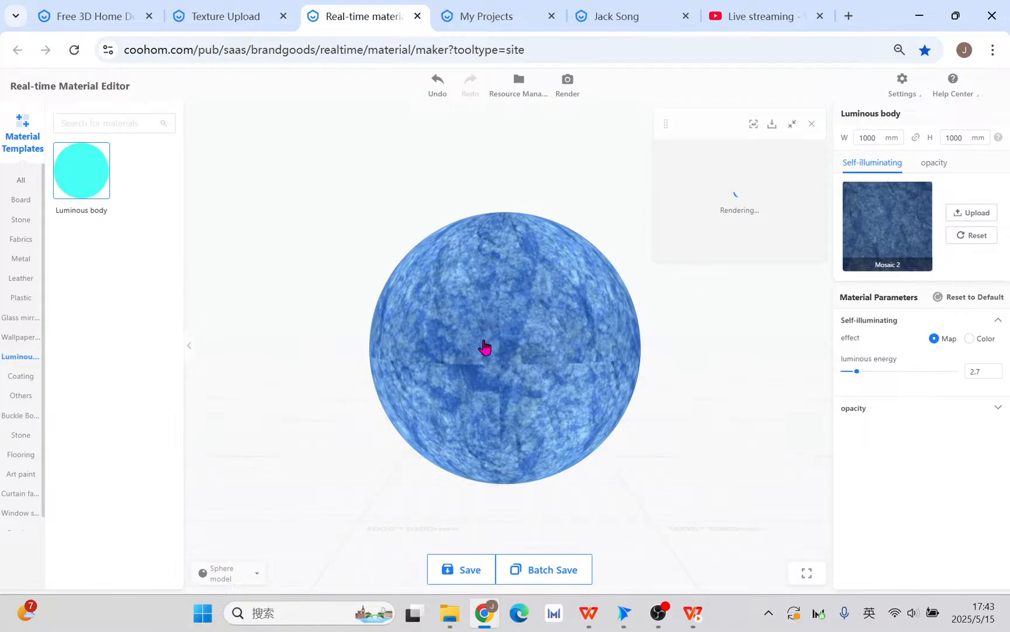
Step: Raise the luminous energy of the Mosaic 2 material to 8.6 and inspect the glow on the preview sphere
drag(871, 375, 877, 373)
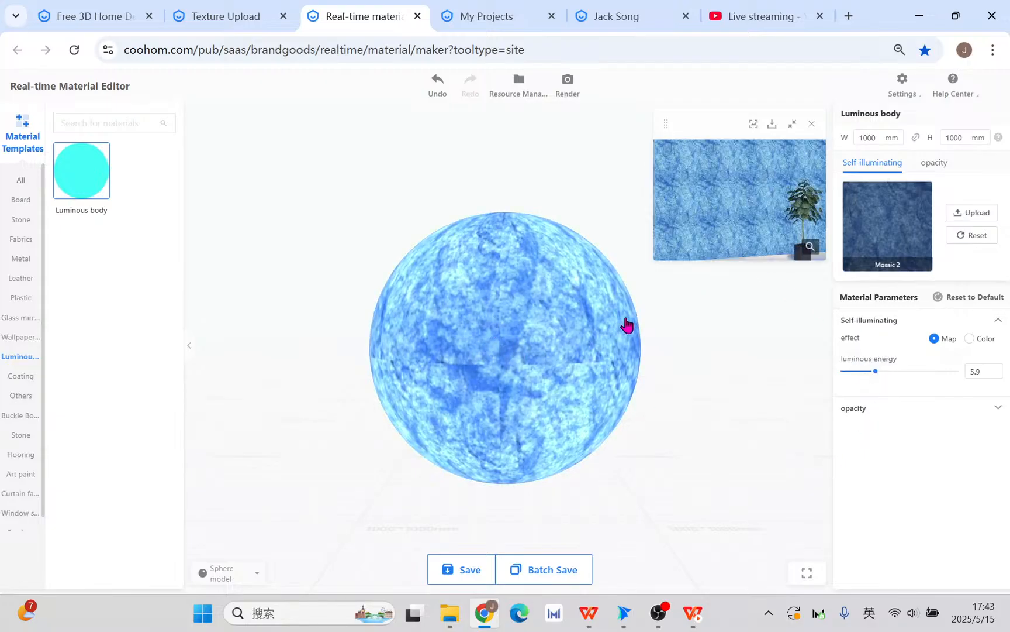
drag(588, 380, 532, 303)
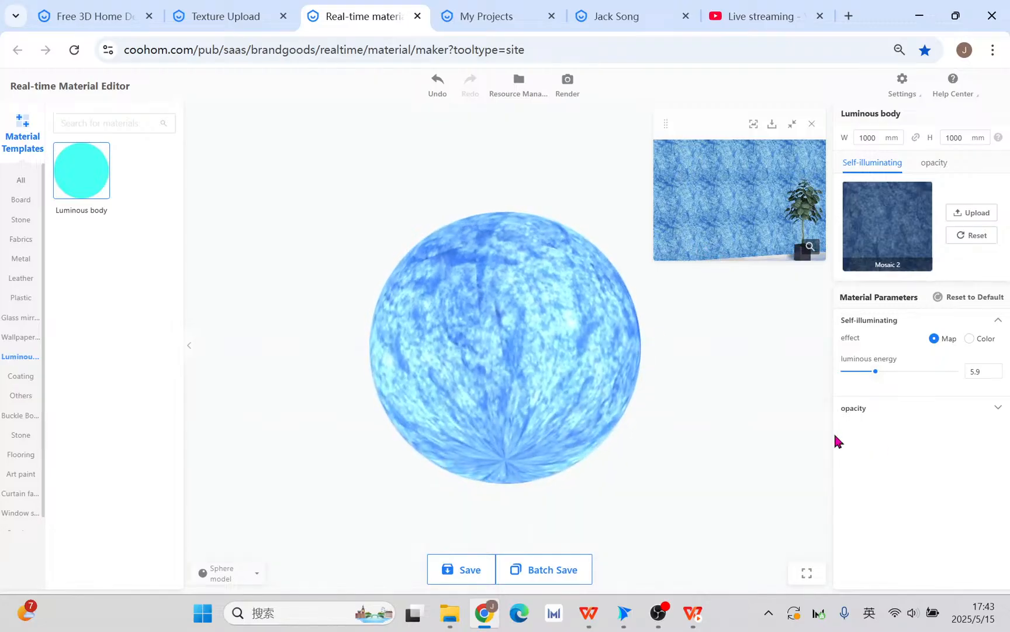
drag(875, 378, 893, 382)
drag(666, 418, 663, 440)
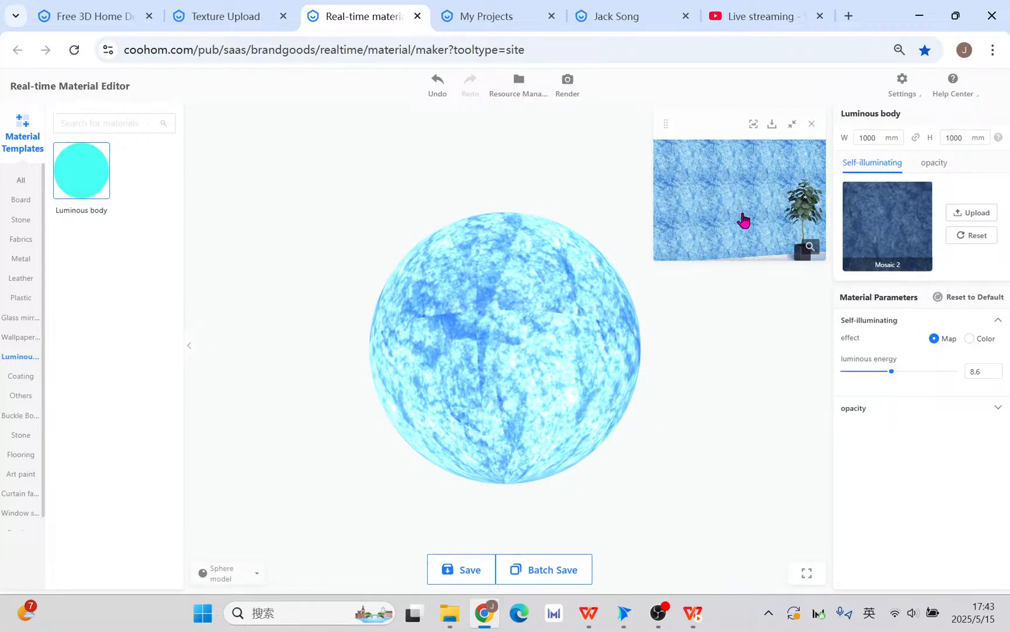
click(452, 573)
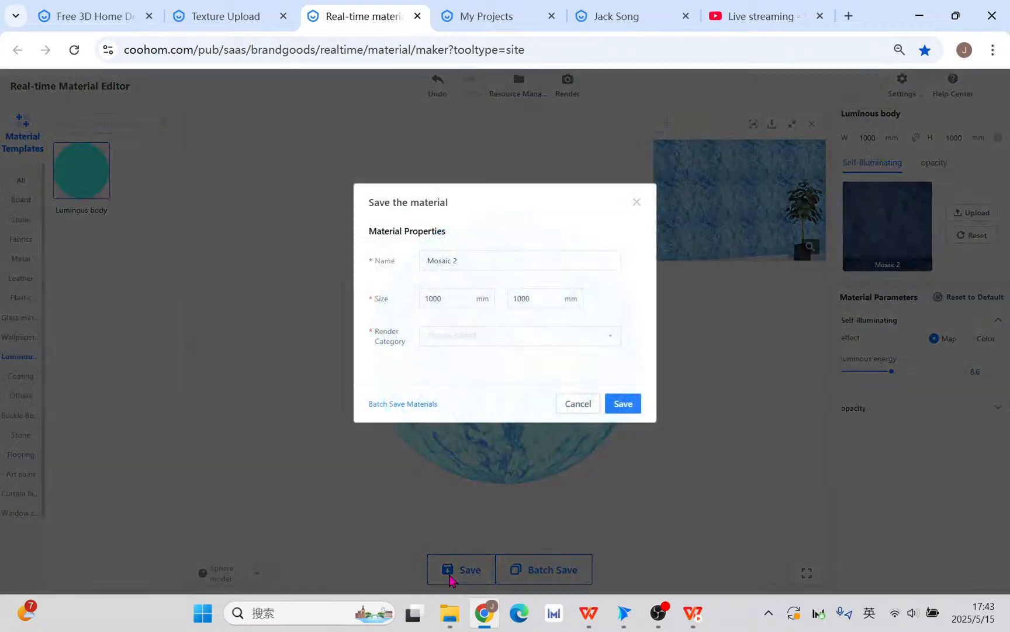
click(476, 345)
scroll(479, 444, down, 5)
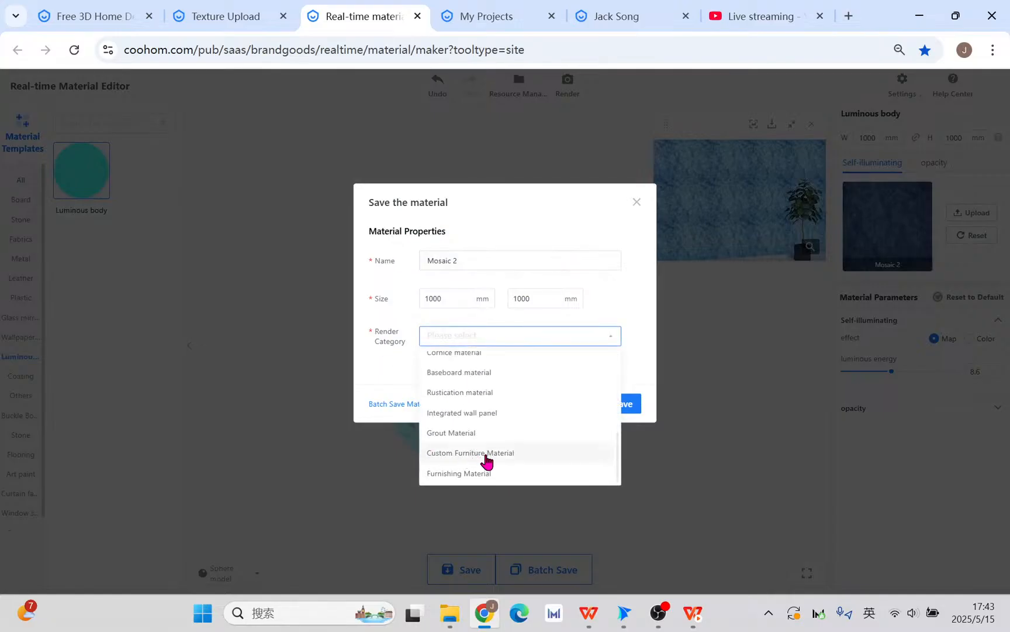
click(485, 460)
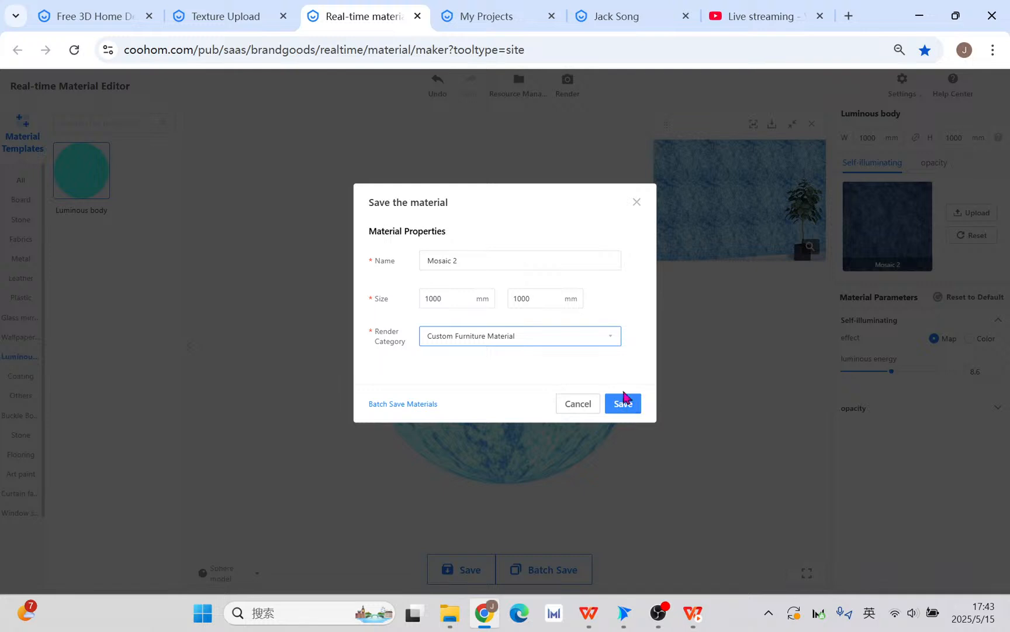
click(612, 348)
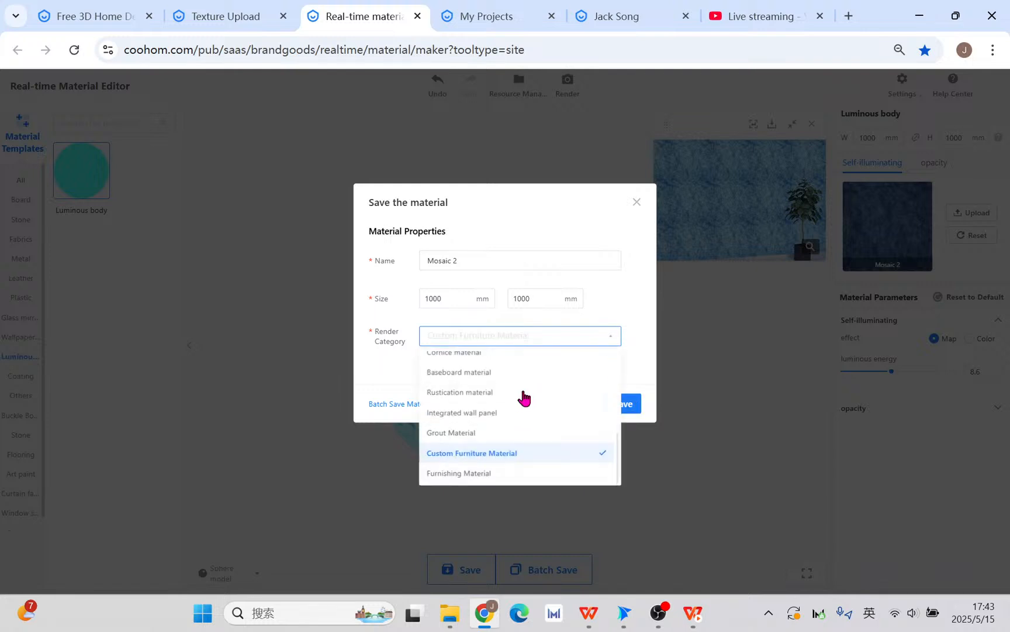
click(477, 474)
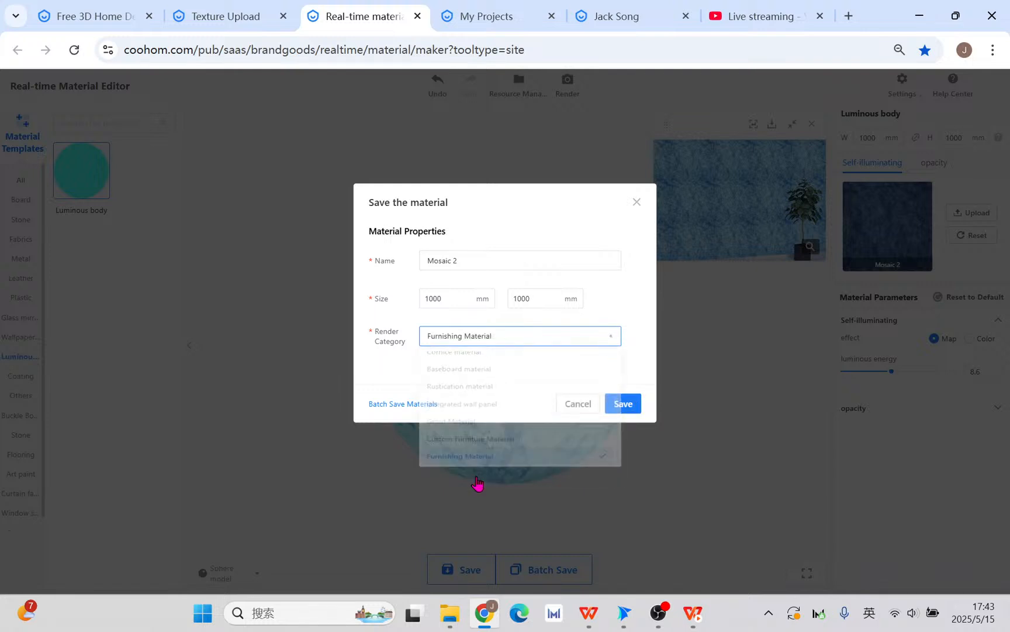
click(511, 341)
scroll(501, 413, up, 5)
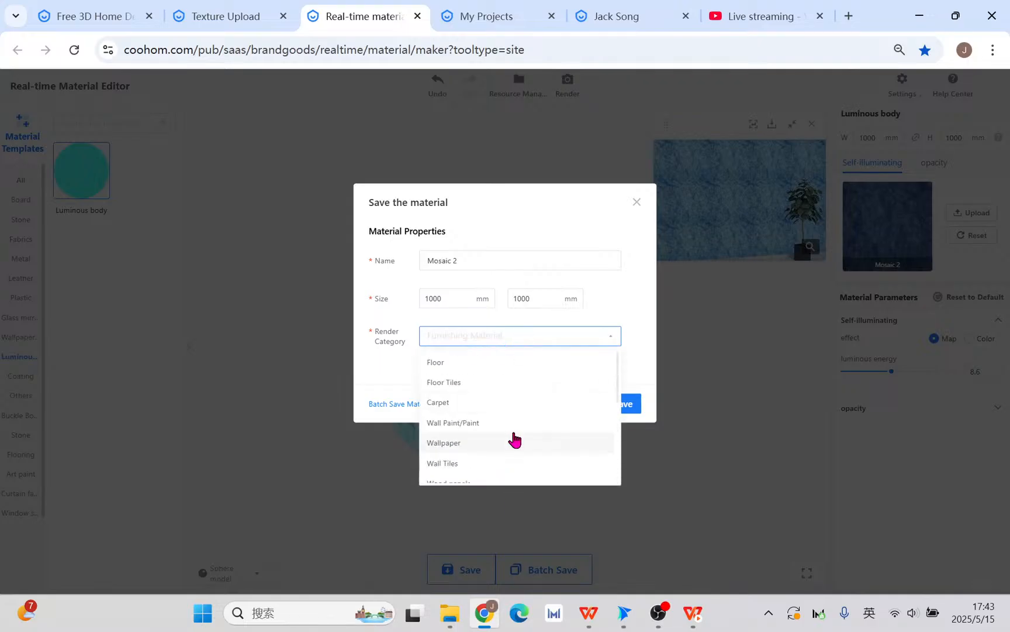
click(486, 391)
click(637, 202)
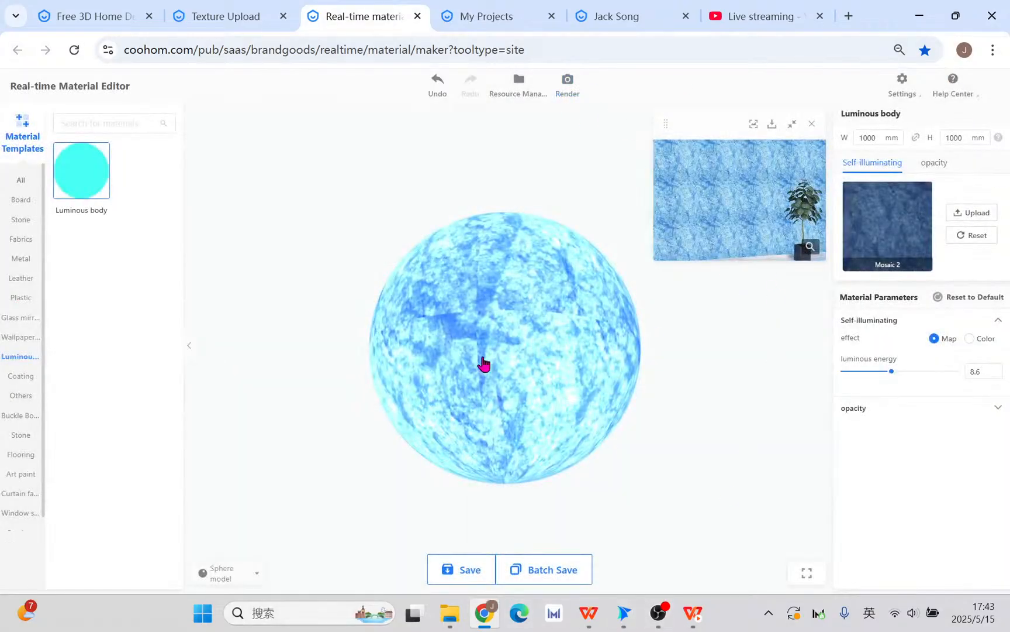
Step: Switch to the presentation and show the "Light strip inside Customize units" slide with the backlit stone shelf example
drag(548, 350, 626, 428)
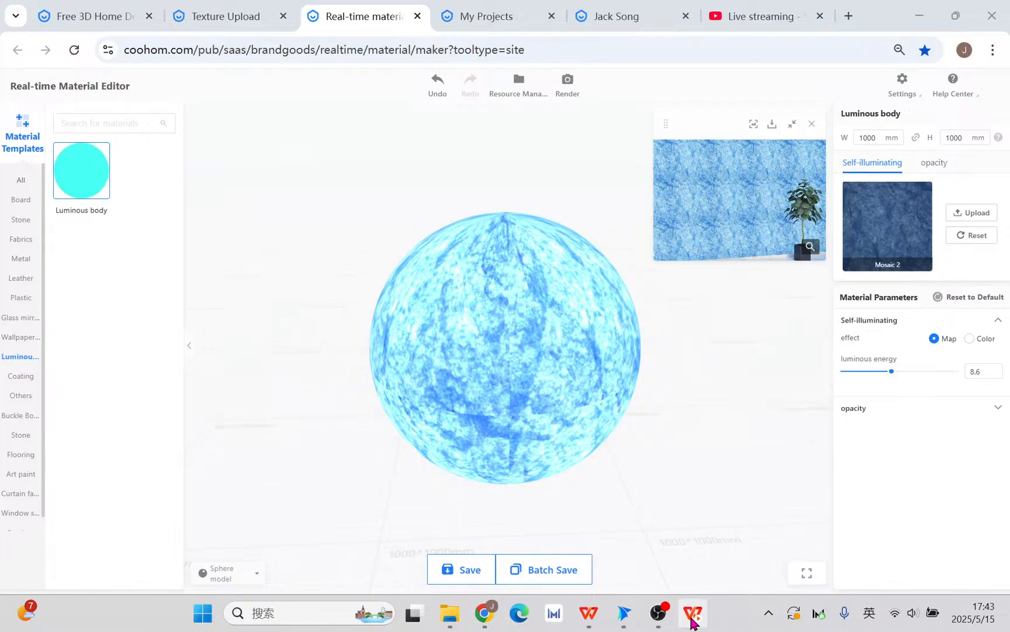
click(692, 612)
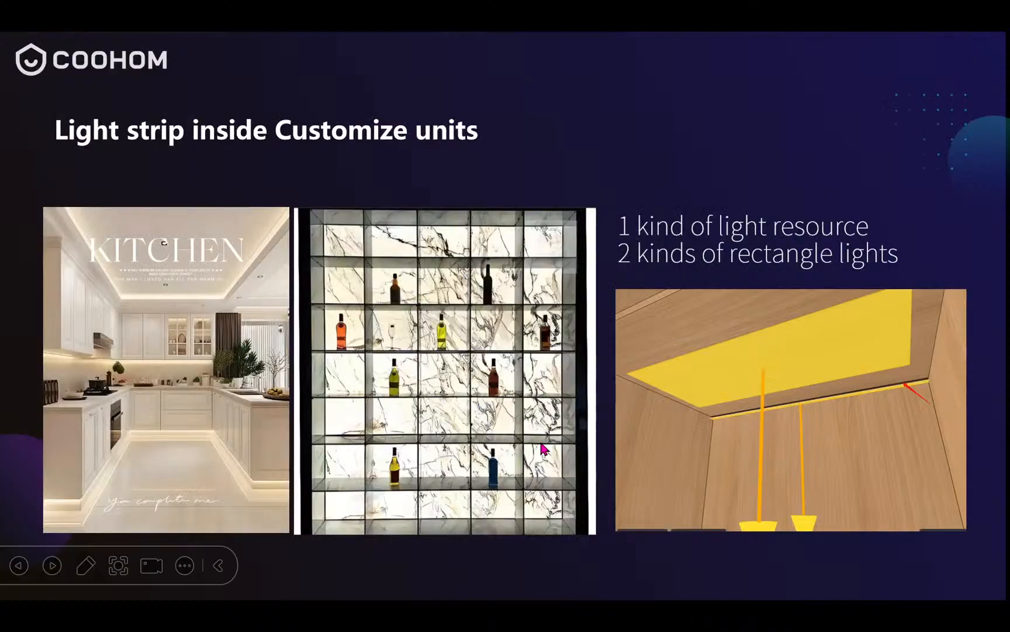
click(541, 444)
click(474, 413)
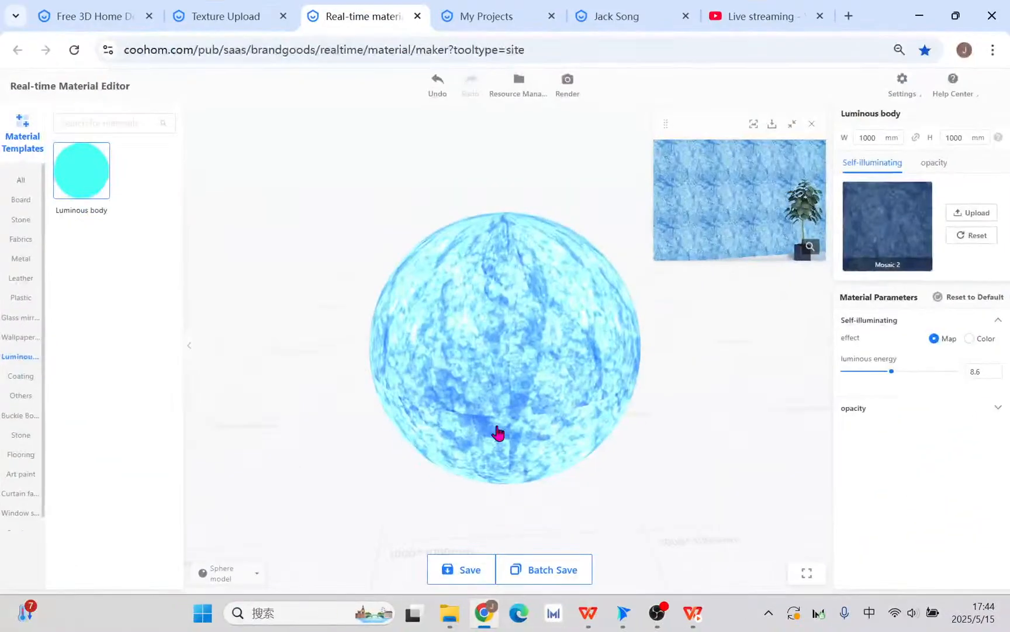
Step: Close the Real-time Material Editor and return to the open Coohom design project in the browser
click(418, 15)
click(584, 147)
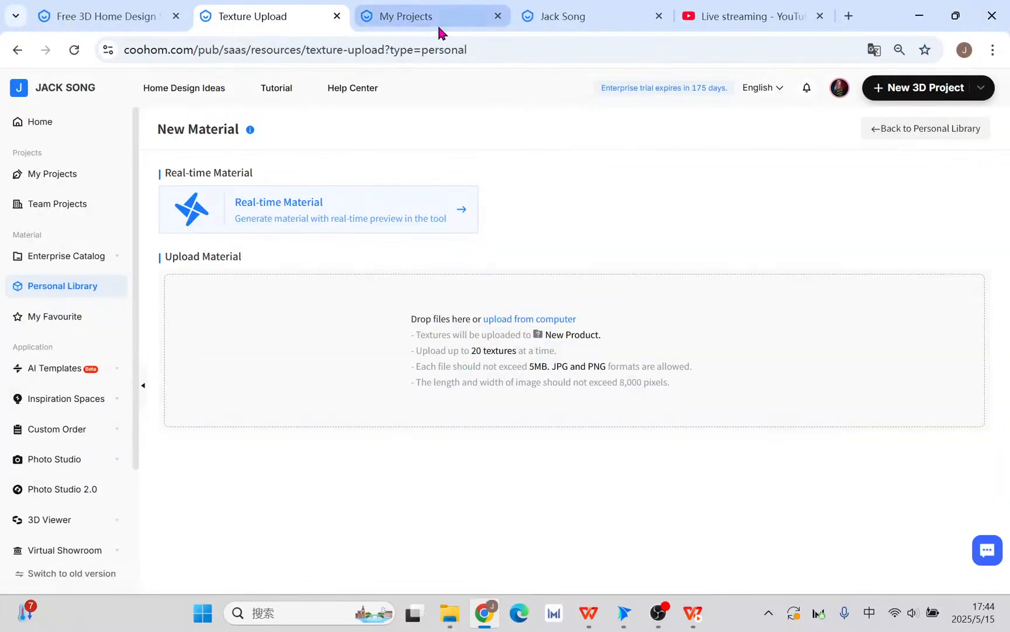
click(474, 19)
click(556, 18)
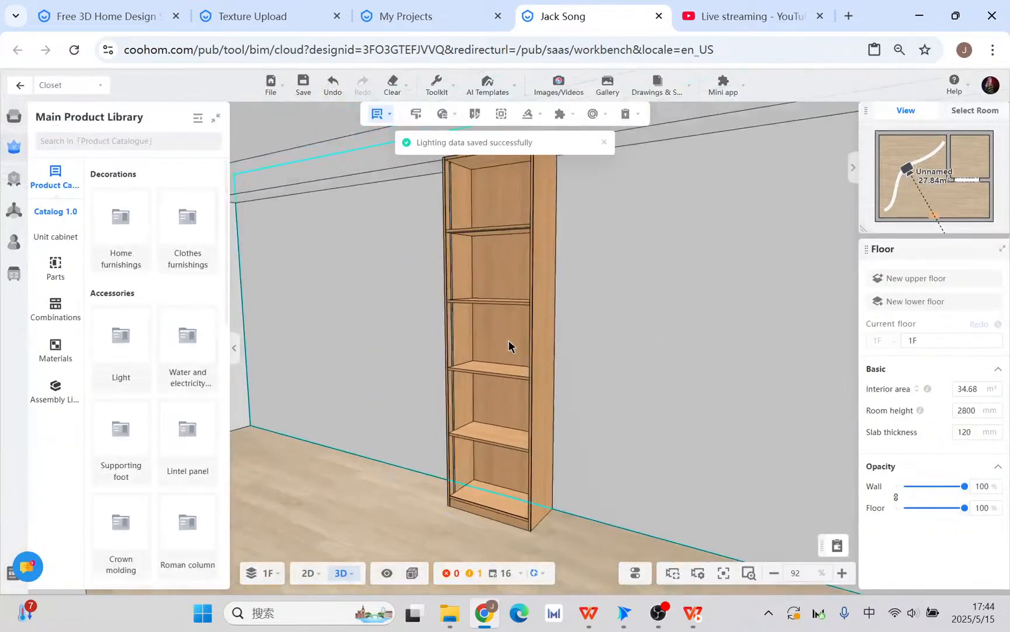
Step: Leave the Closet tool and clear everything in the project except the floorplan
mouse_move(509, 341)
mouse_down()
mouse_move(238, 394)
mouse_move(216, 263)
mouse_move(491, 330)
mouse_up()
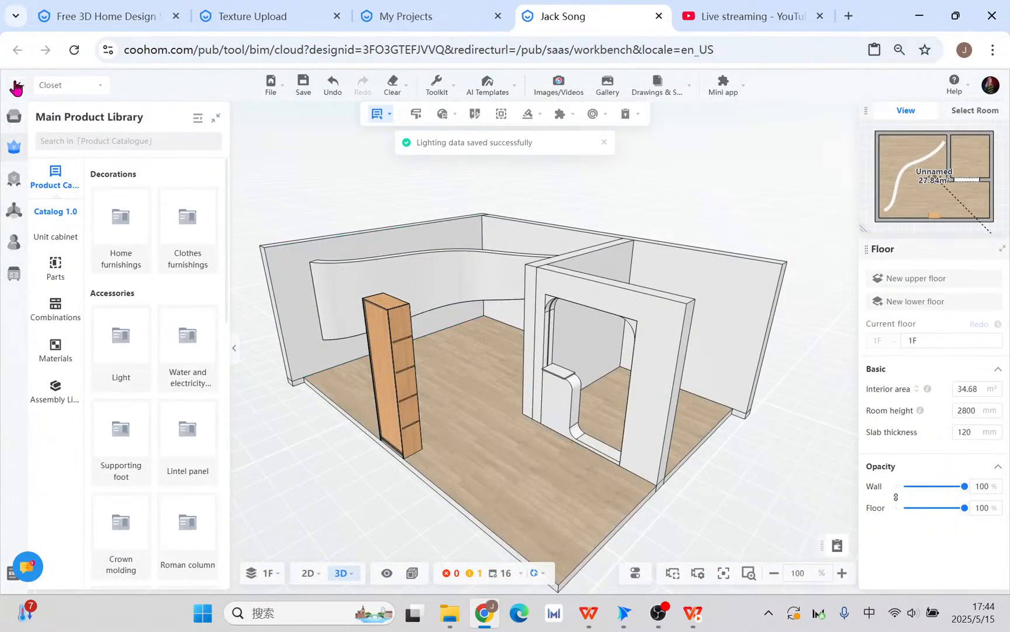
click(17, 86)
drag(460, 379, 634, 453)
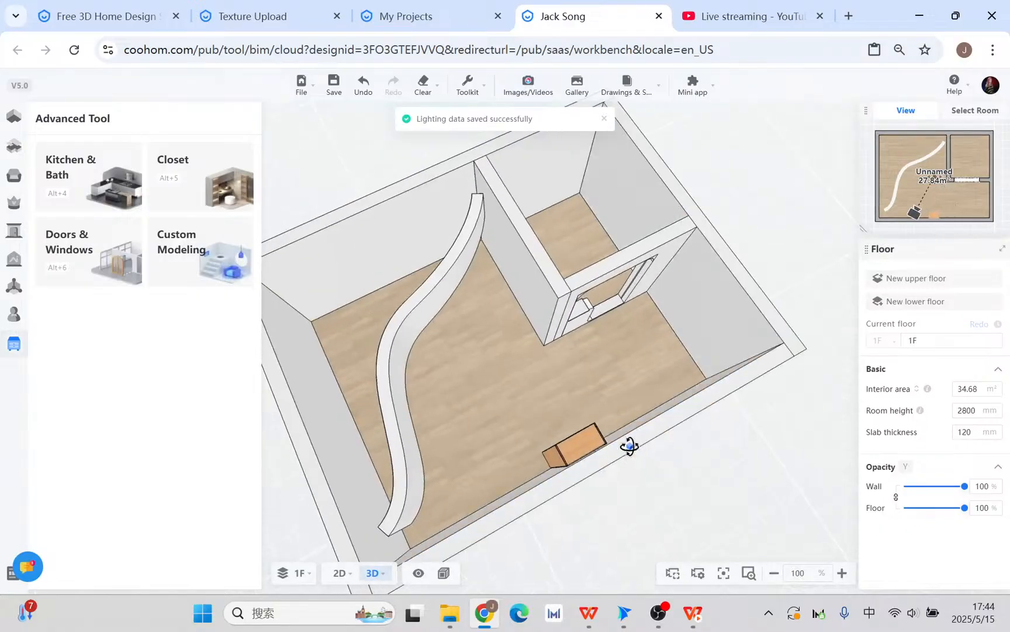
click(423, 85)
click(401, 140)
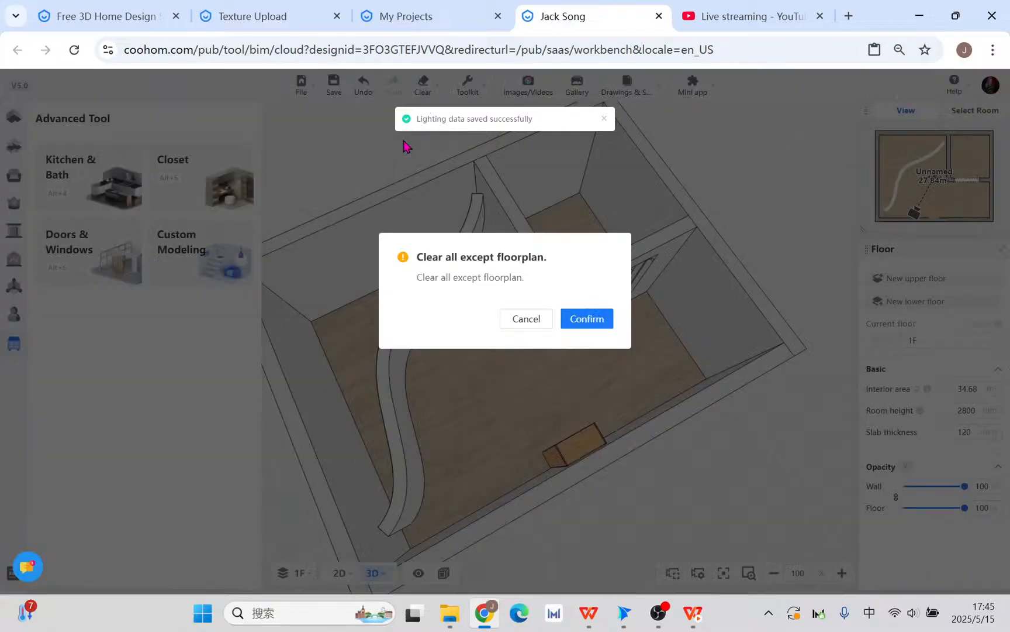
click(586, 319)
Step: Open the Floor Editor for the floor of the large L-shaped room
drag(597, 319, 573, 430)
click(573, 431)
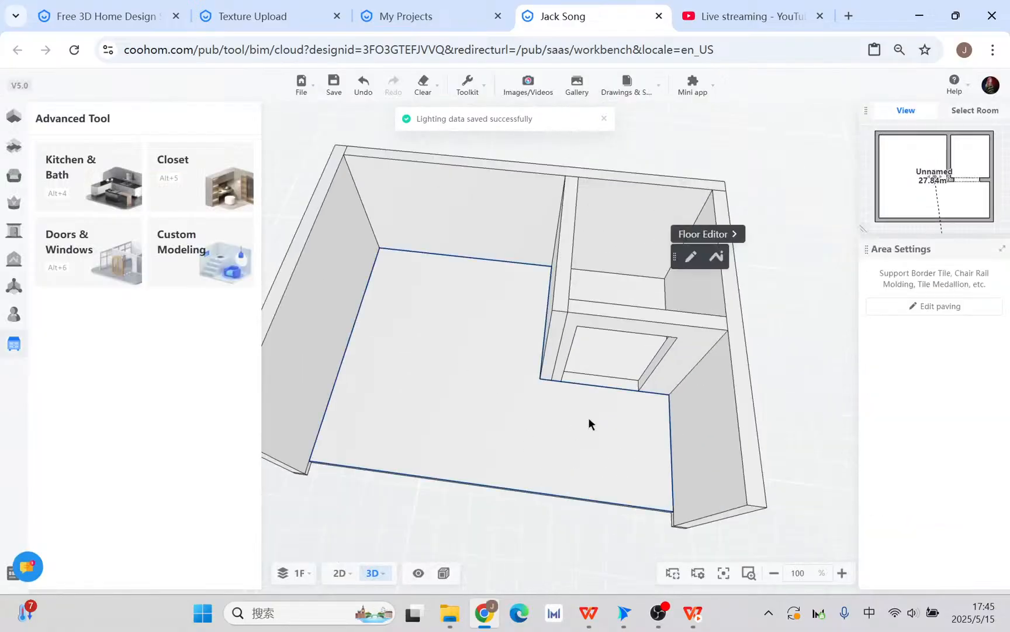
click(695, 256)
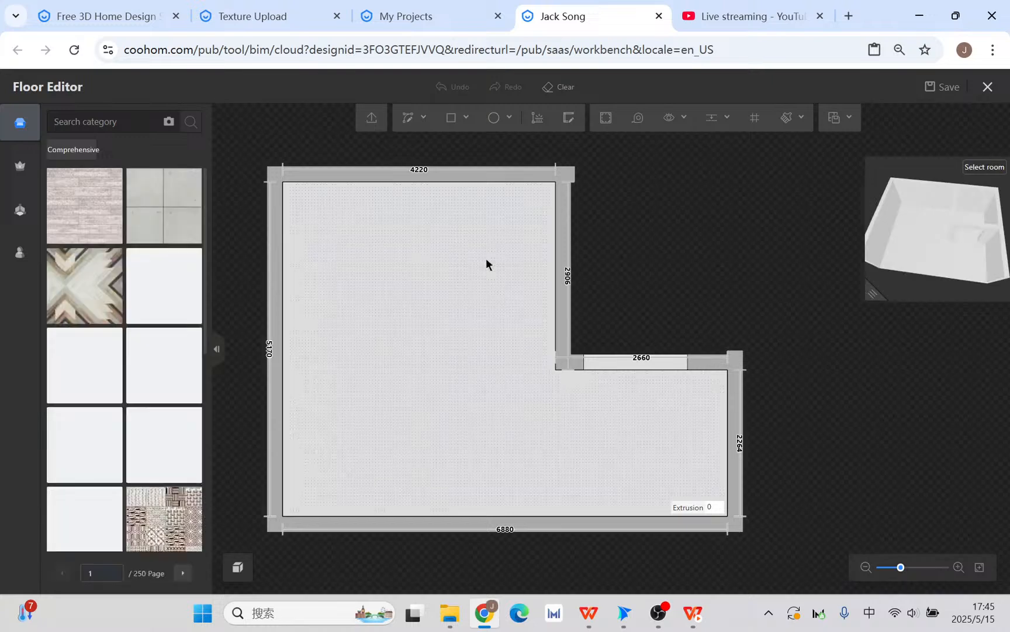
click(451, 118)
scroll(443, 322, up, 1)
click(305, 212)
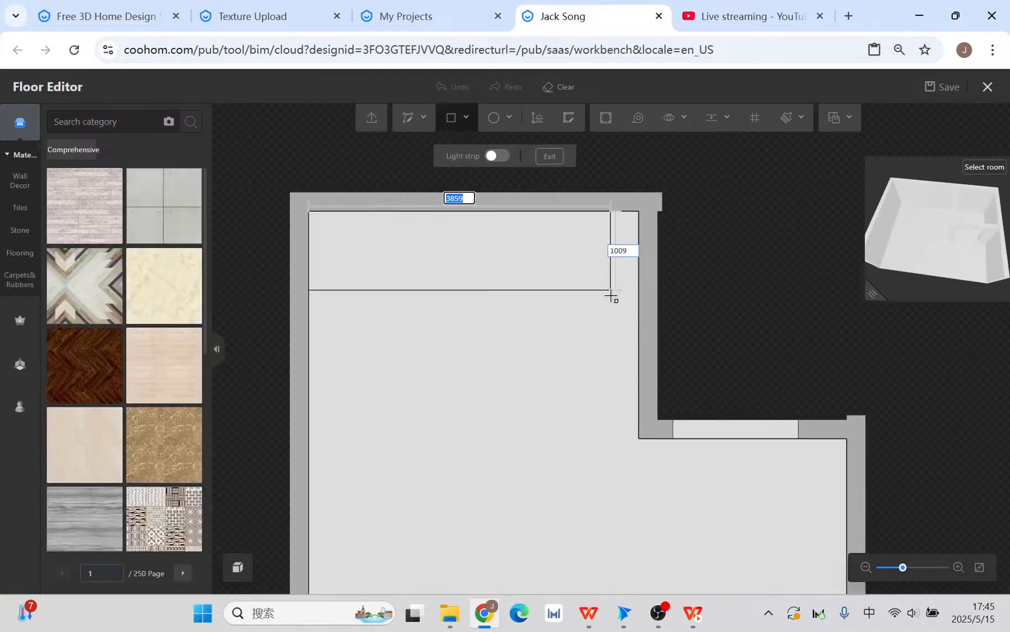
key(Escape)
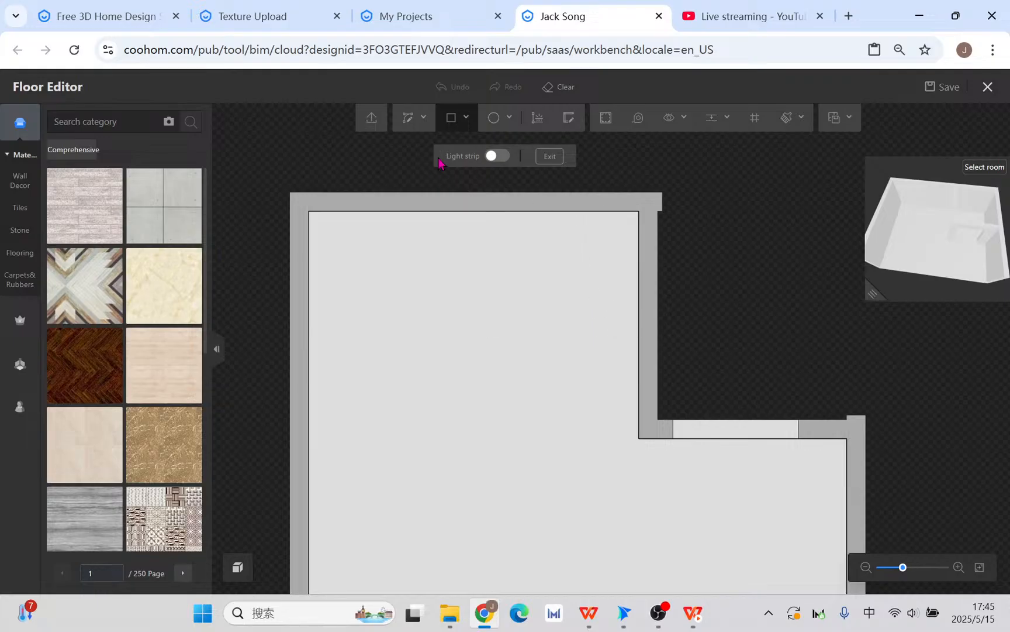
Step: Draw a straight-line boundary across the room's upper part with three segments of about 2124, 1640 and 660 mm
click(408, 120)
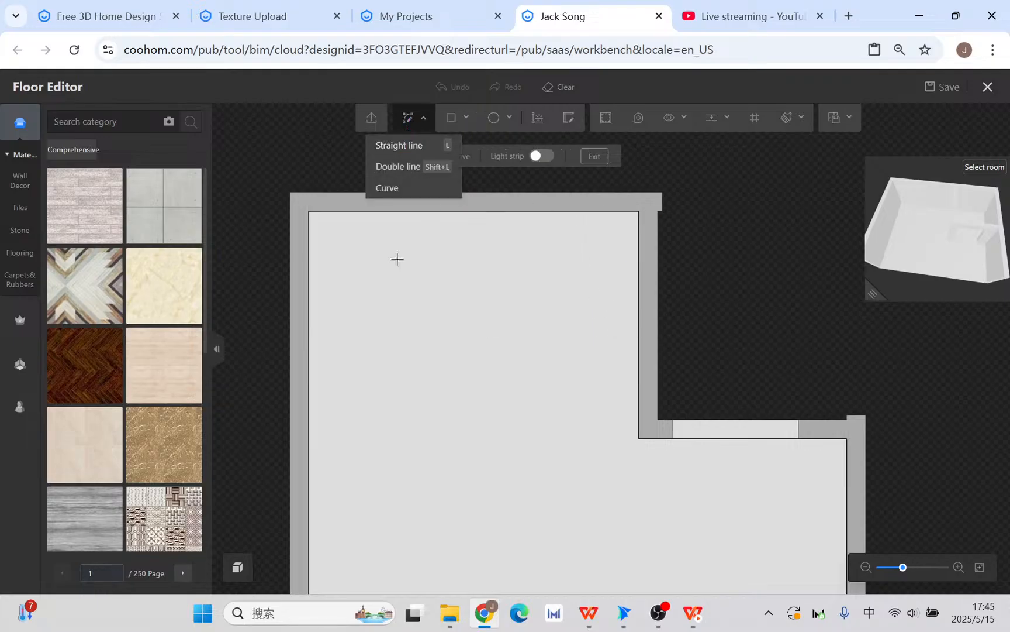
click(445, 124)
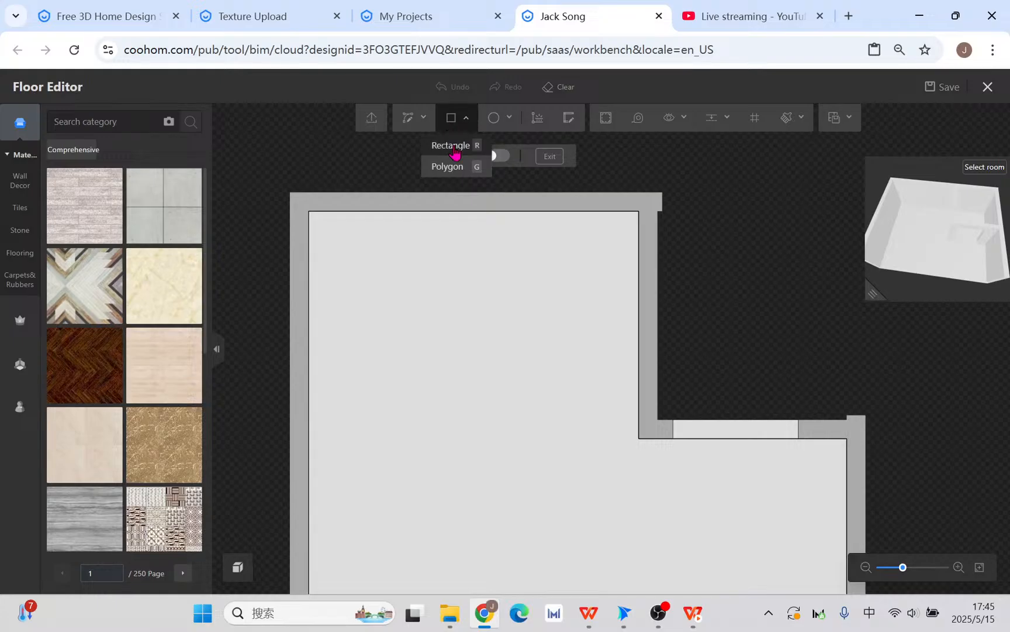
click(408, 120)
click(310, 260)
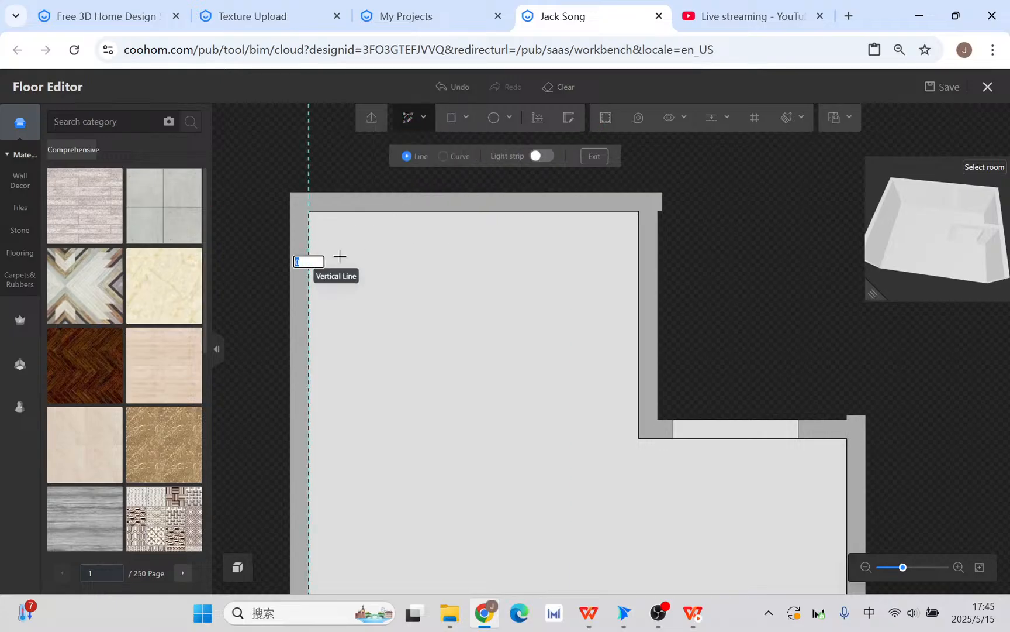
click(476, 261)
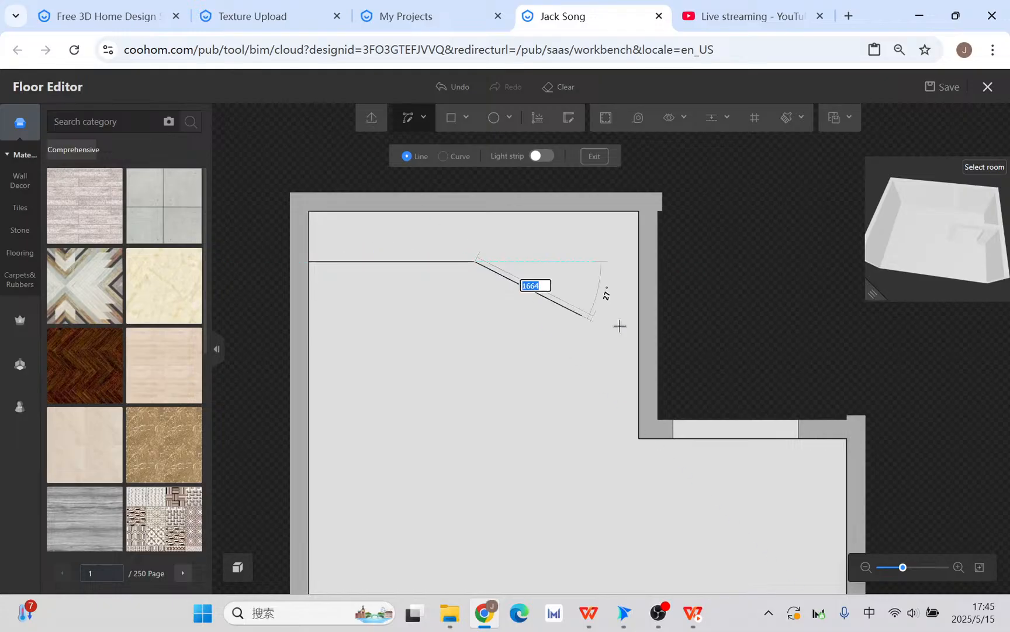
click(586, 323)
click(639, 323)
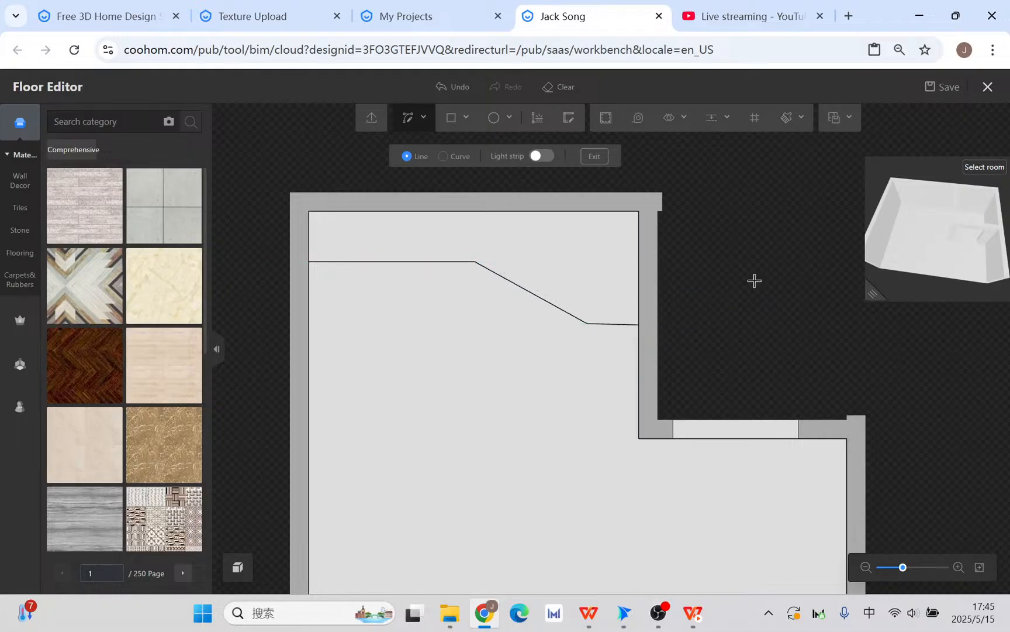
Step: Draw a second wall-to-wall boundary below the first with segments of about 1333, 1261 and 2225 mm
click(310, 304)
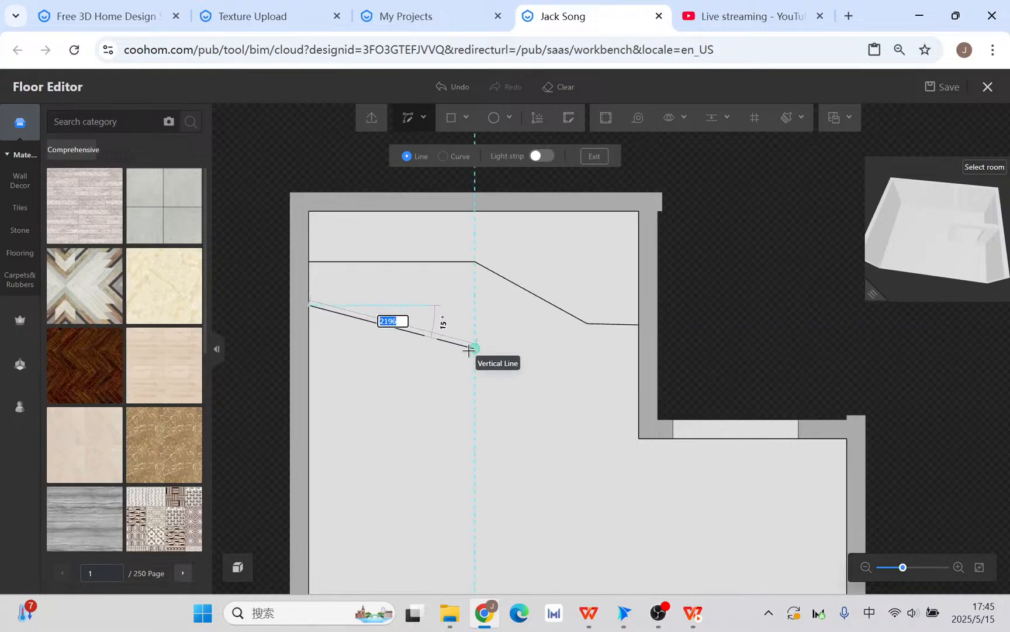
click(414, 303)
click(465, 387)
click(638, 388)
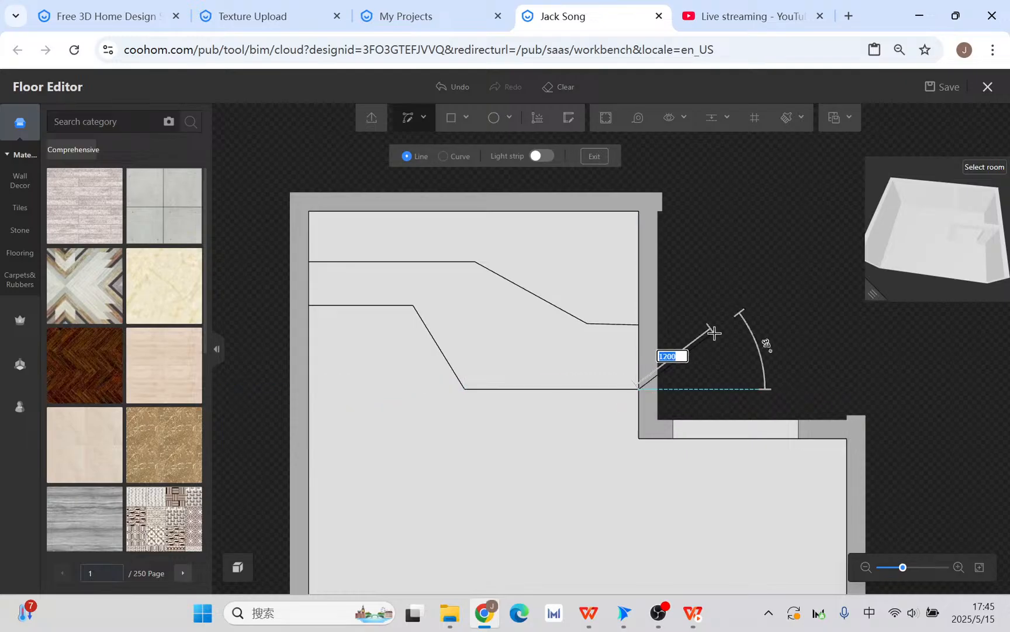
Step: Draw a third boundary below the second with a slanted segment of about 2329 mm and a horizontal one of about 2324 mm
click(310, 345)
click(465, 437)
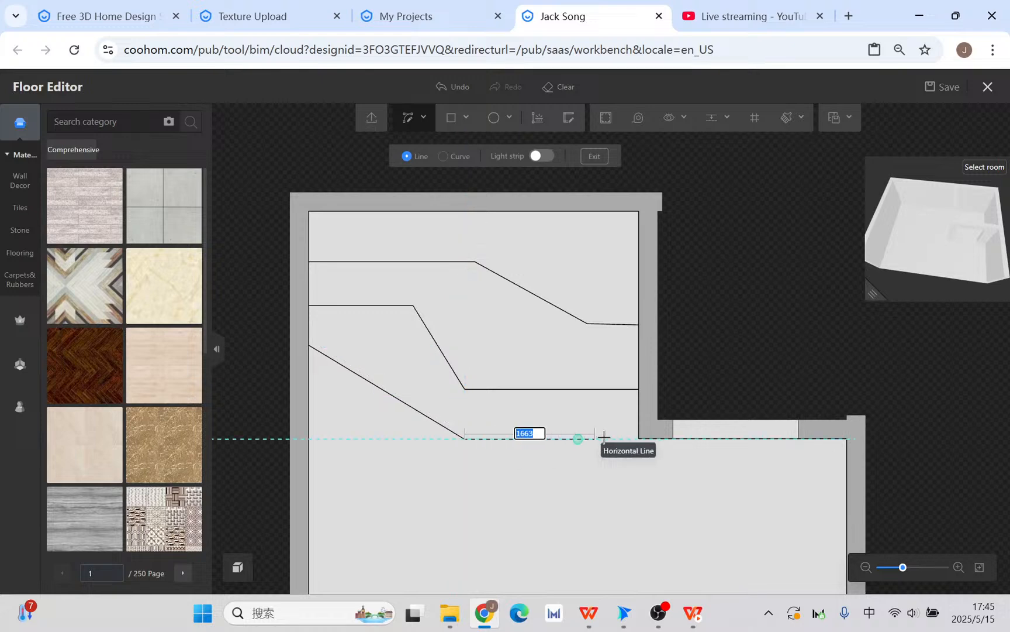
click(646, 438)
key(Escape)
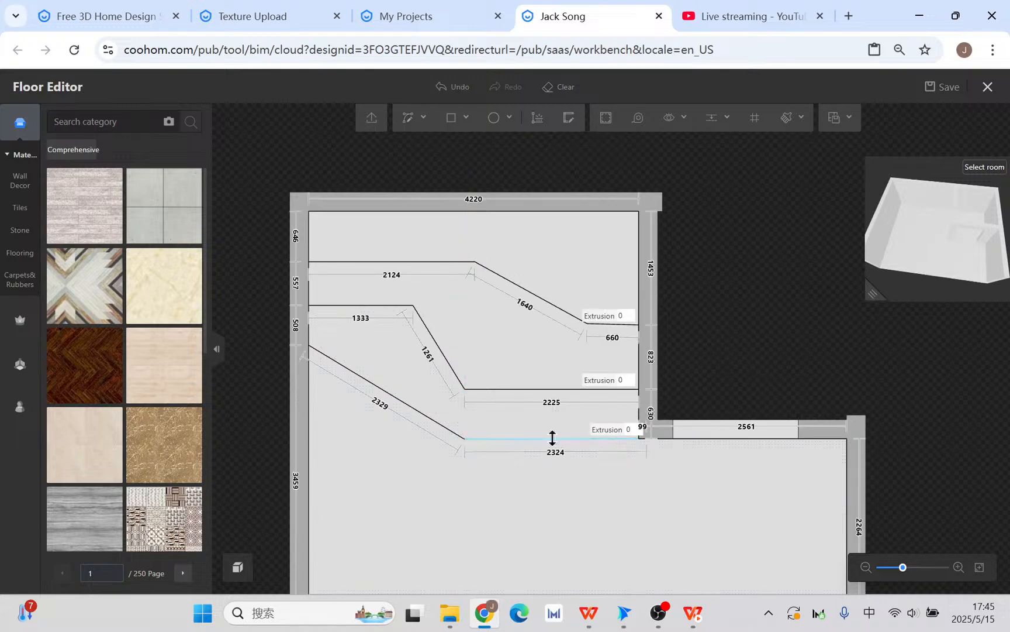
Step: Set the extrusion of the floor area between the second and third boundaries to 150
click(636, 425)
click(637, 430)
key(Return)
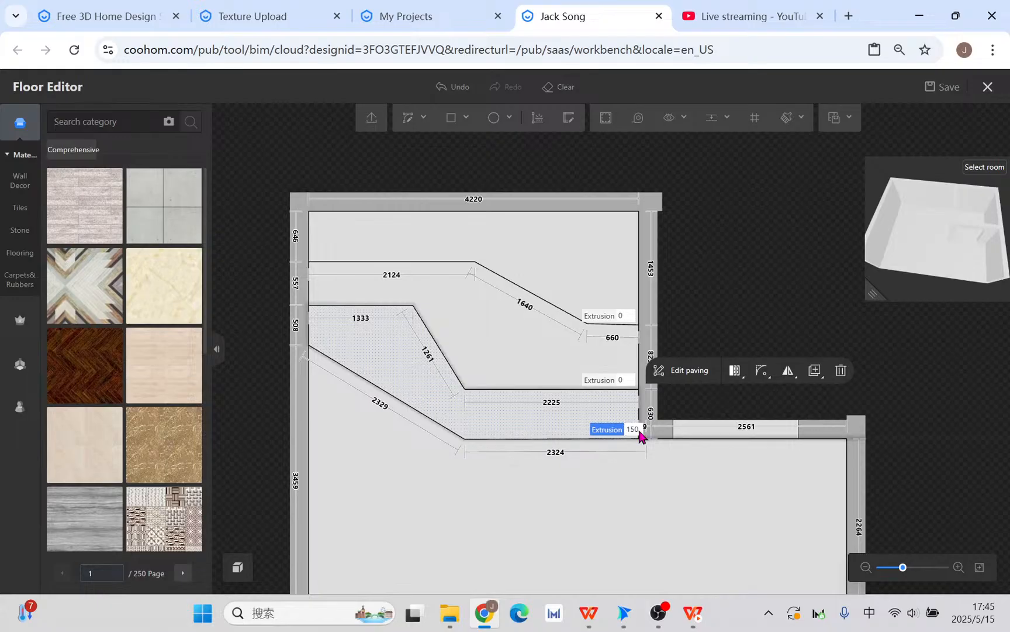
Step: Set the extrusion of the floor area between the first and second boundaries to 300 and of the uppermost area to 450
click(627, 369)
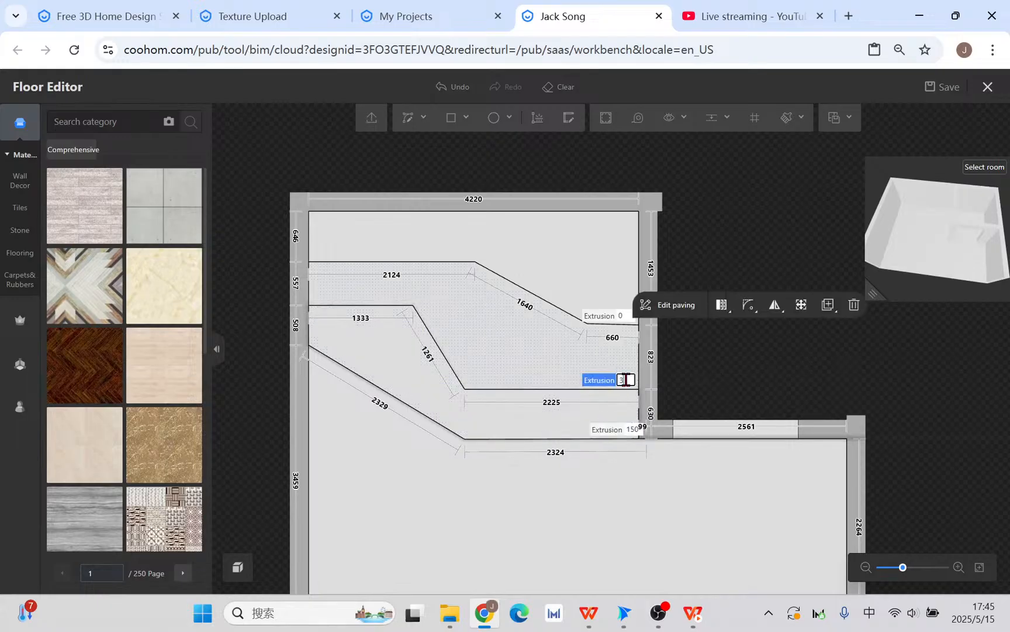
key(Return)
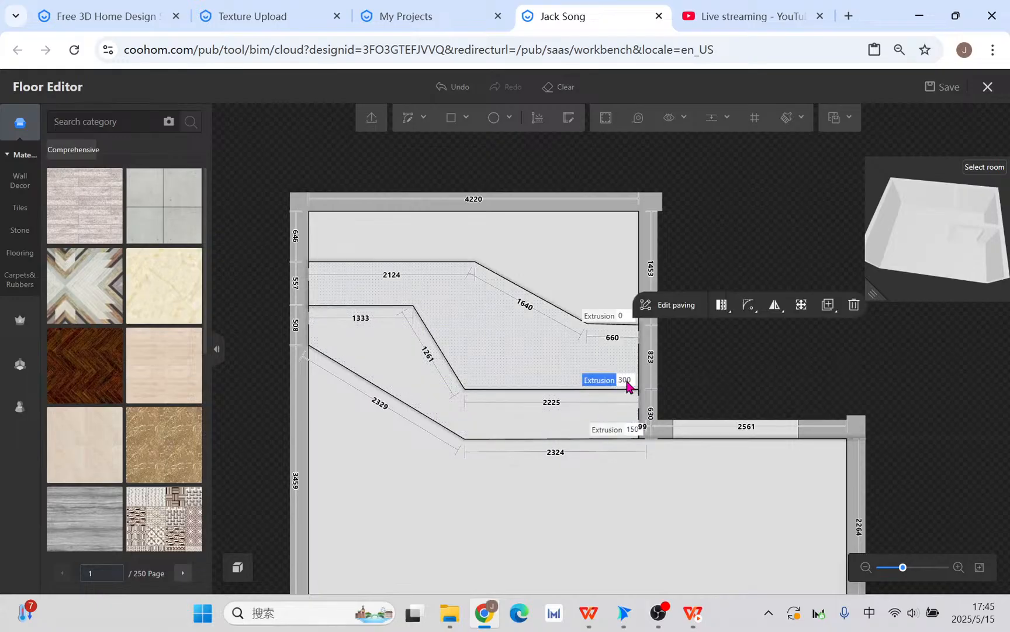
click(624, 315)
text(4)
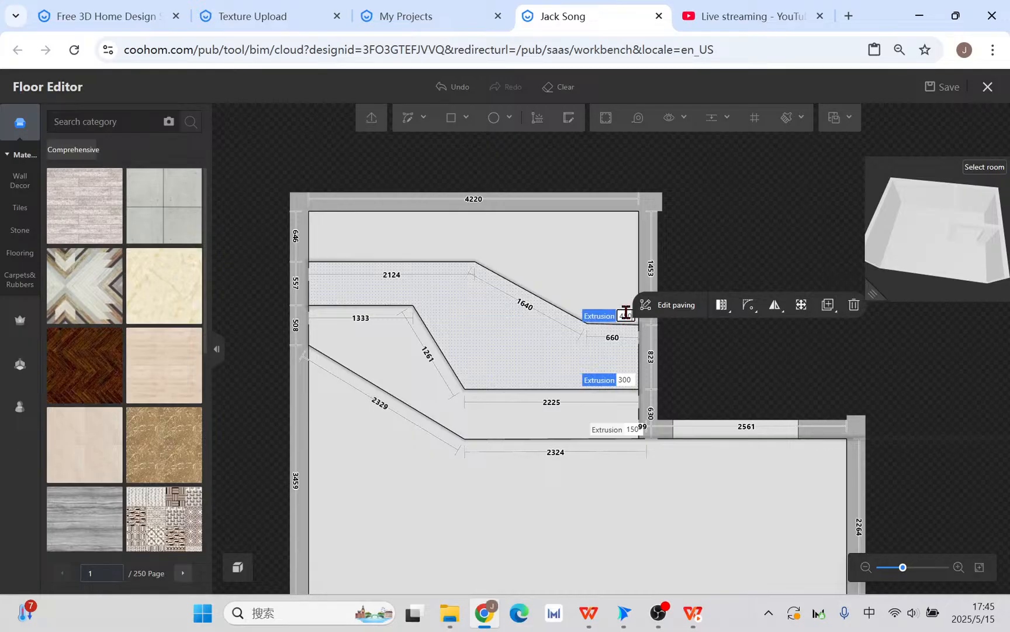
text(50)
key(Return)
click(873, 294)
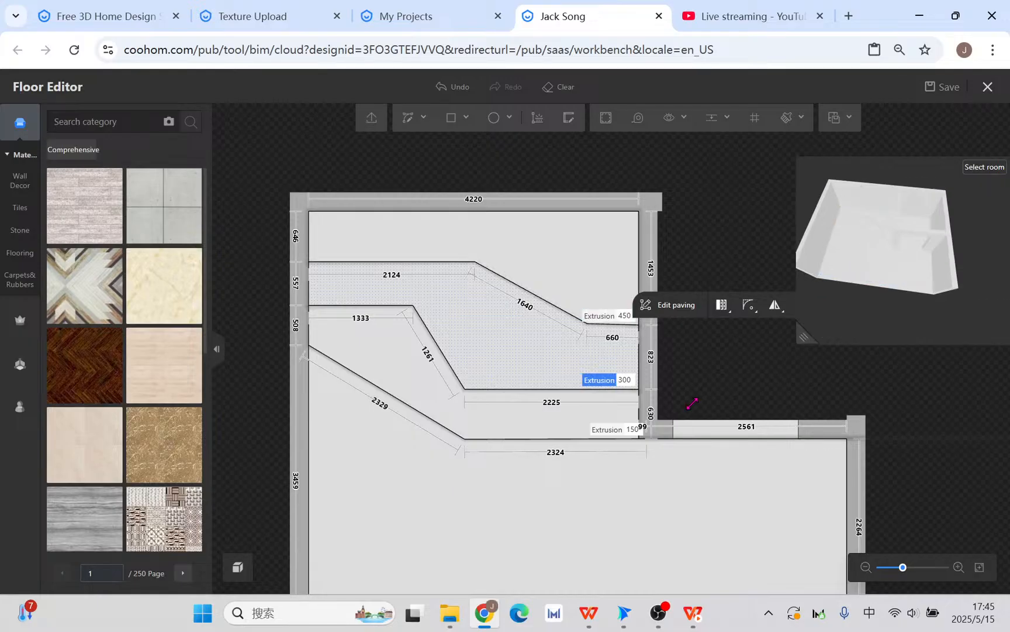
drag(597, 403, 614, 394)
scroll(615, 396, up, 3)
drag(641, 459, 738, 447)
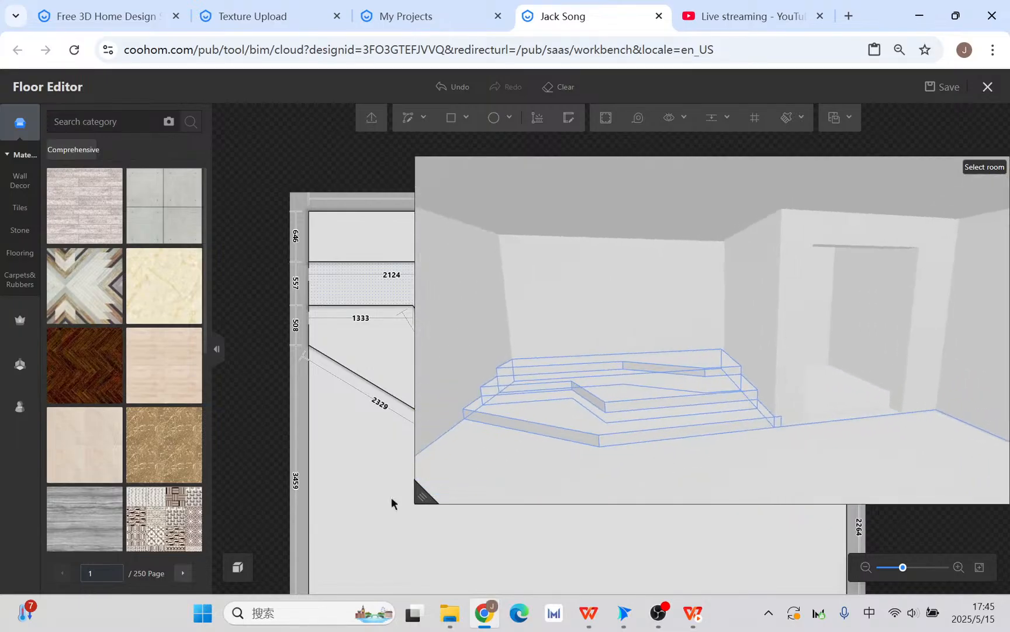
Step: Enable the indented lamp belt with both a light trough and a light strip on the slanted 2329 mm boundary segment
click(397, 398)
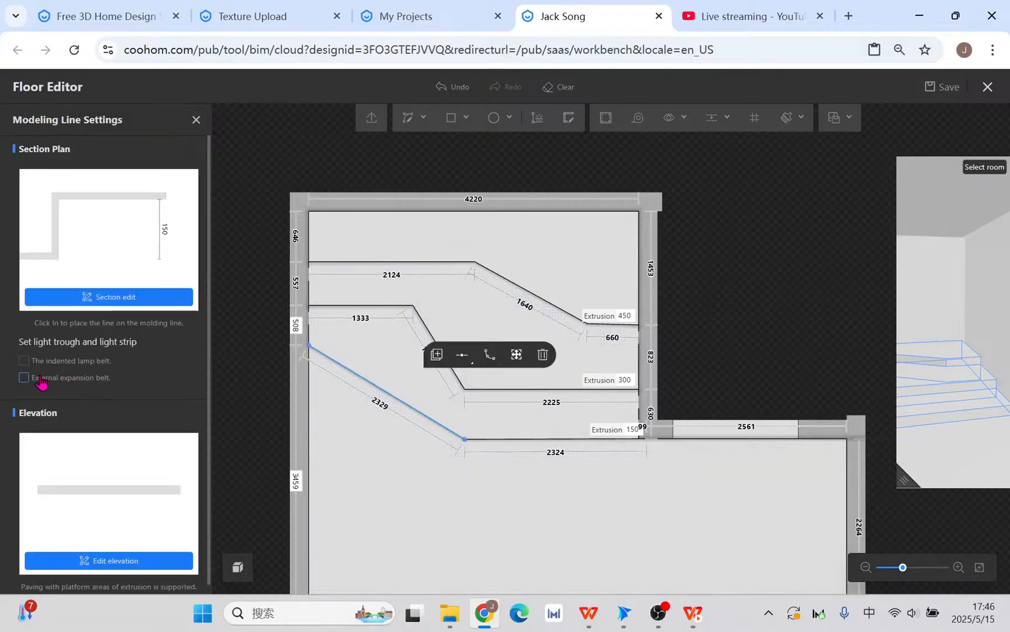
click(24, 360)
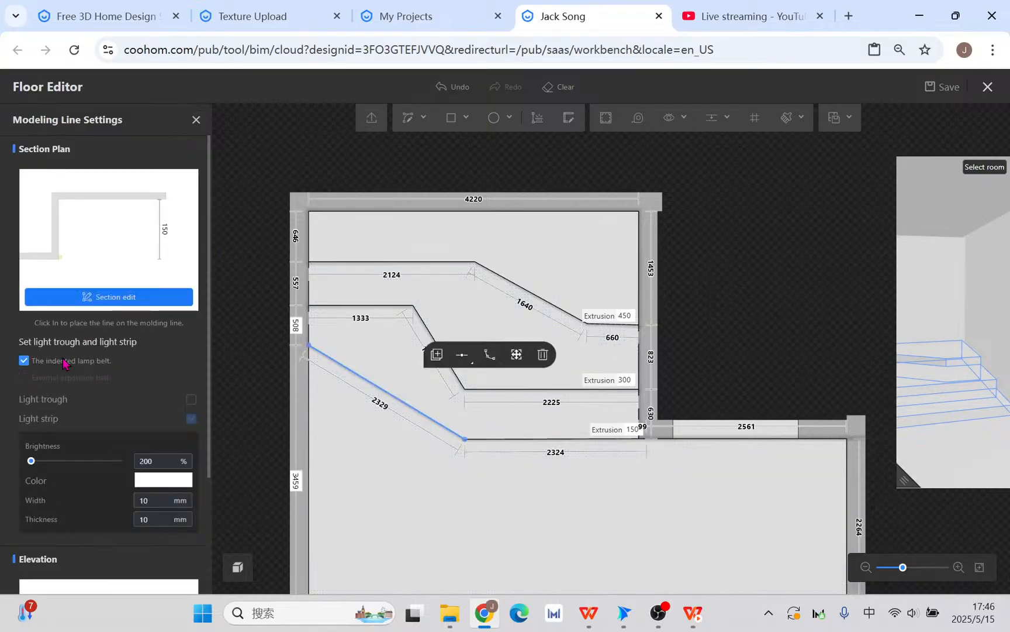
click(191, 399)
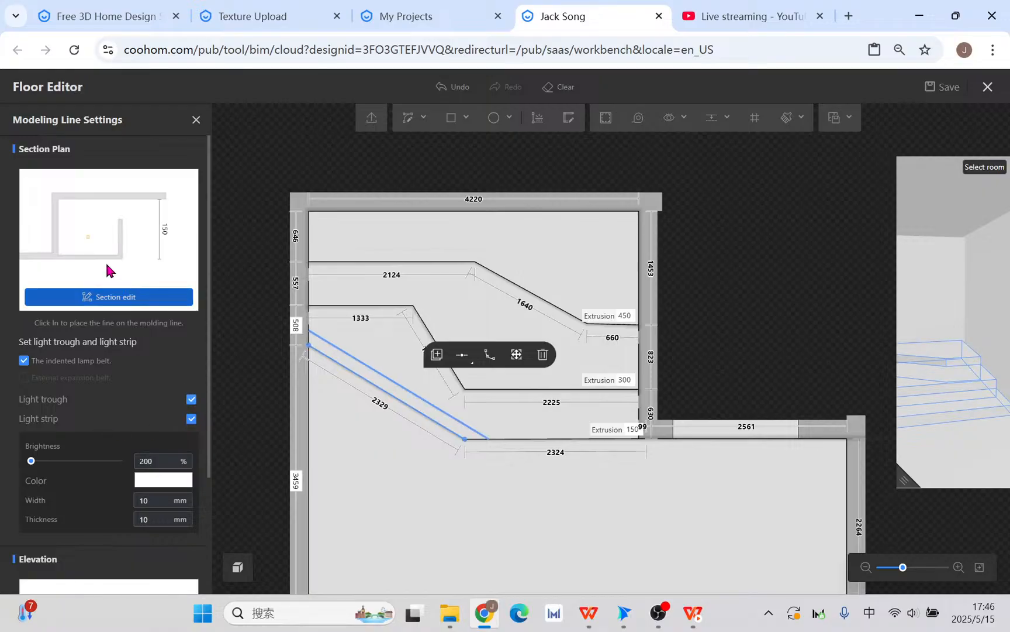
Step: Edit the segment's section: set the trough lip height to 80 and place the light strip about 89 mm from the riser and 76 mm below the top
click(134, 302)
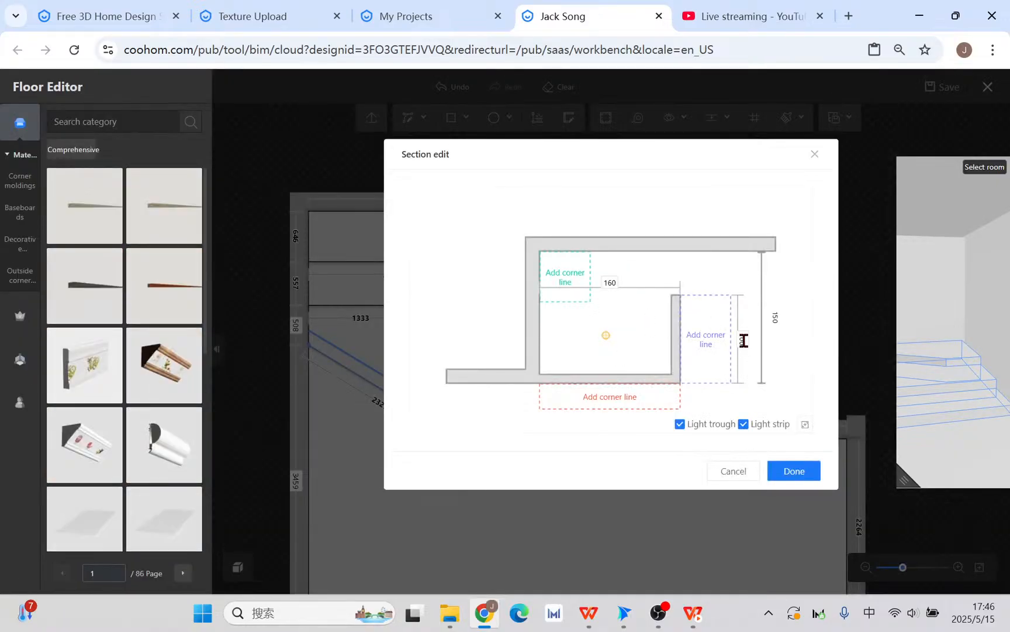
drag(607, 336, 600, 323)
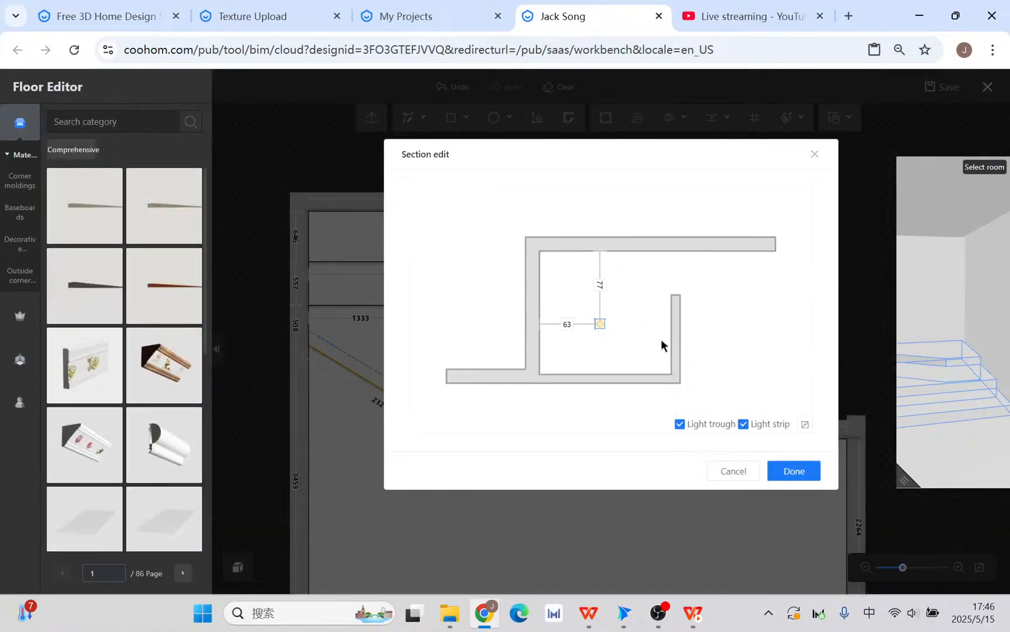
click(728, 330)
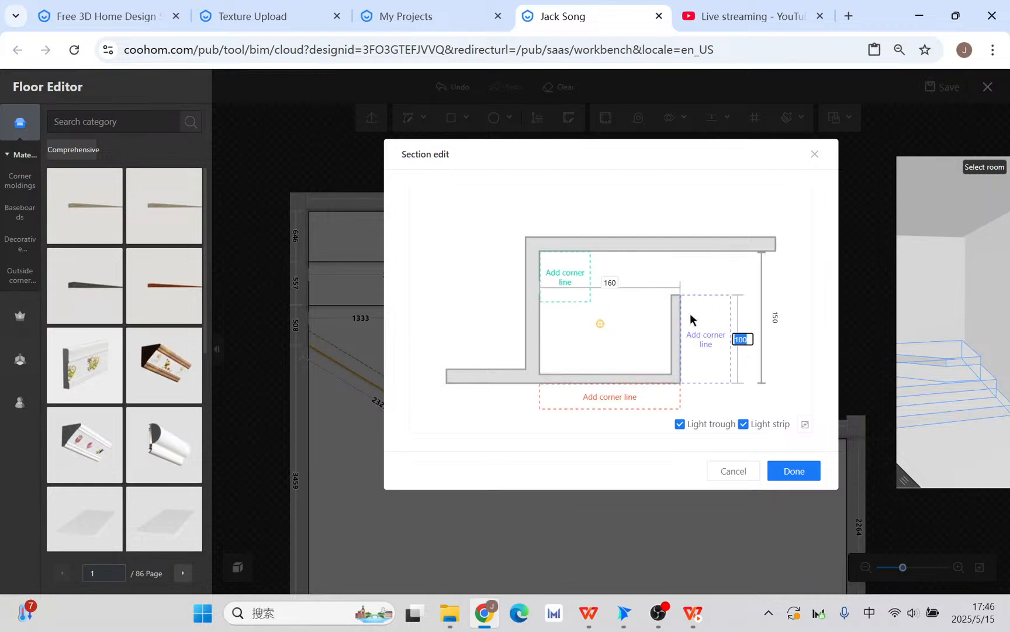
text(80)
key(Return)
drag(602, 329, 625, 328)
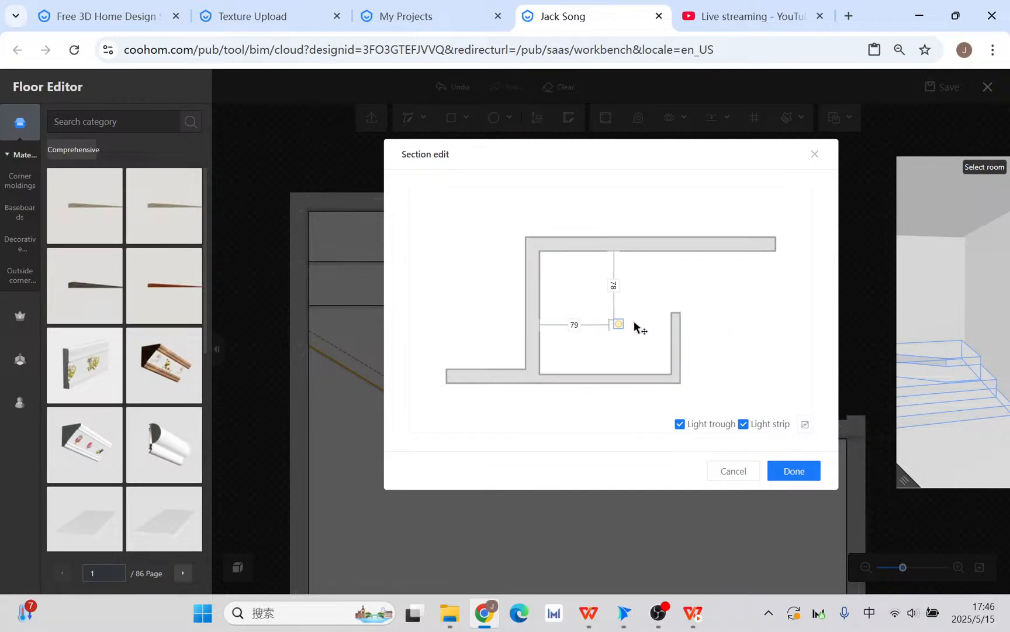
drag(662, 293, 624, 323)
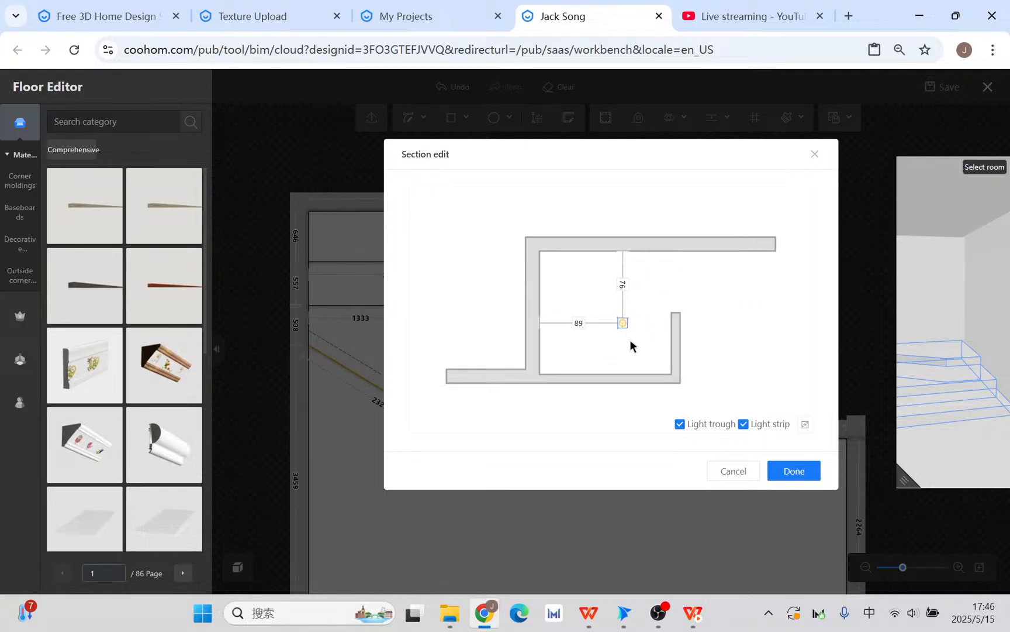
click(793, 471)
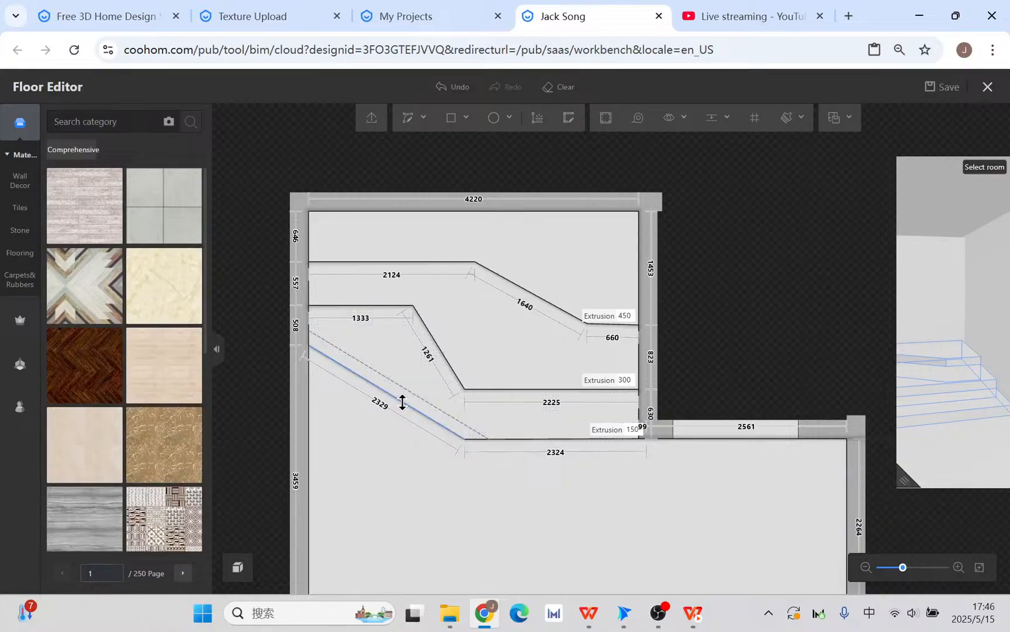
Step: Copy the slanted segment's light trough and strip settings to the remaining edges of all three step boundaries
click(404, 403)
click(448, 359)
click(521, 430)
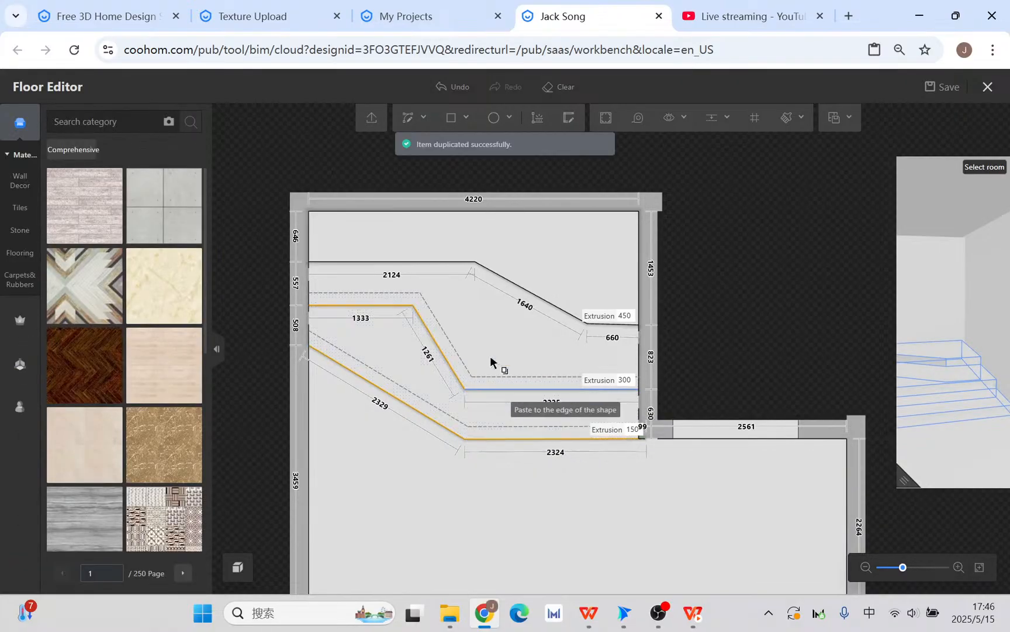
click(495, 381)
drag(904, 480, 377, 497)
drag(699, 458, 586, 472)
Step: Browse the tile materials, including Ceramic stone, and show the Archaic tiles (Modern) category
click(8, 210)
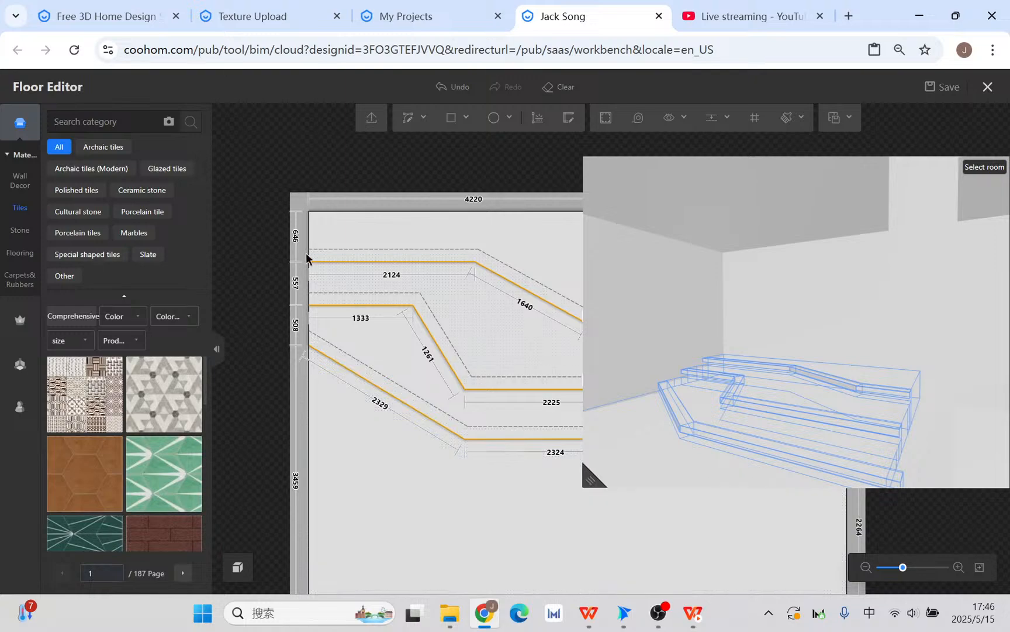
click(142, 190)
drag(591, 476, 791, 475)
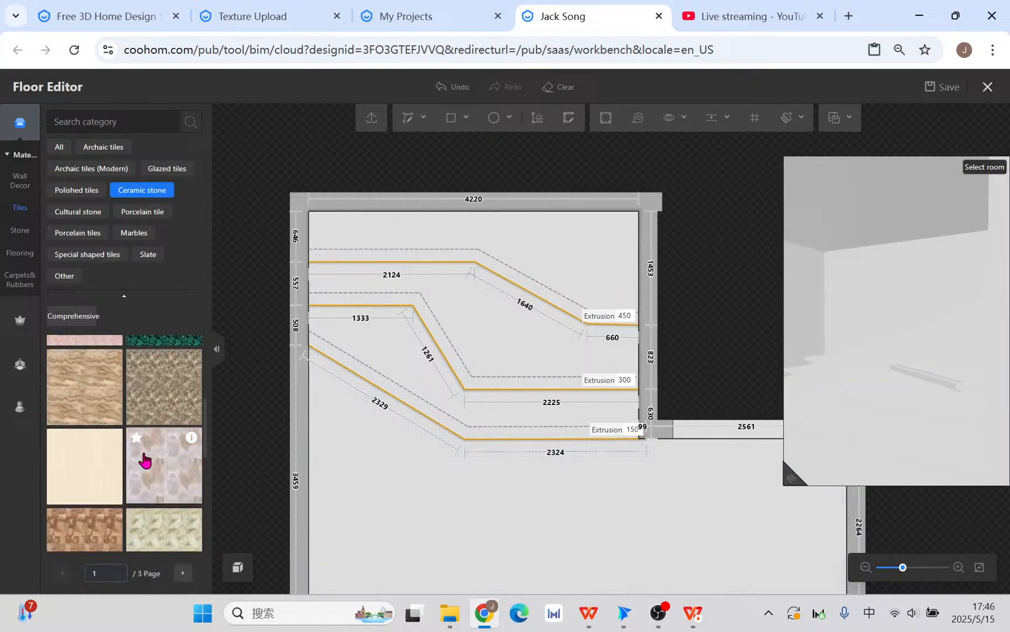
scroll(145, 464, down, 3)
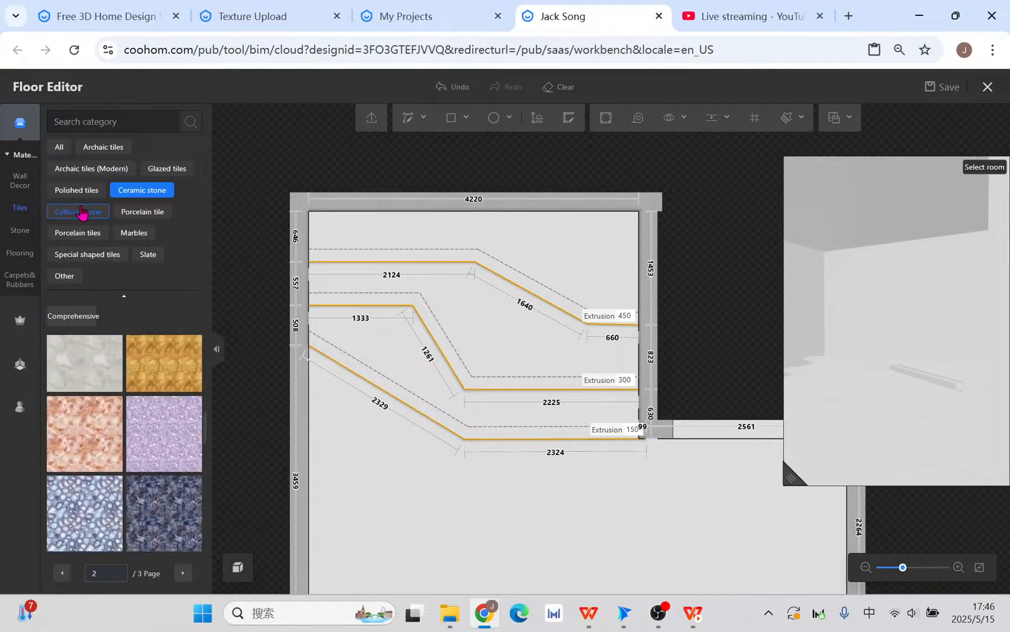
click(92, 170)
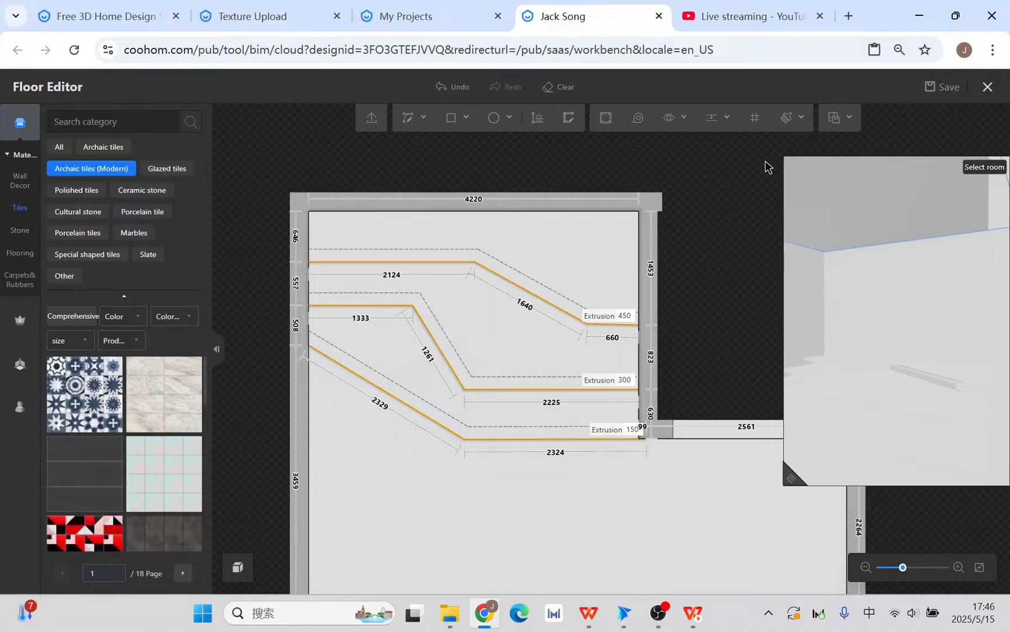
Step: Pave the main floor and the three raised areas with the beige veined marble tile and inspect the steps in the 3D preview
click(787, 125)
click(354, 531)
click(399, 358)
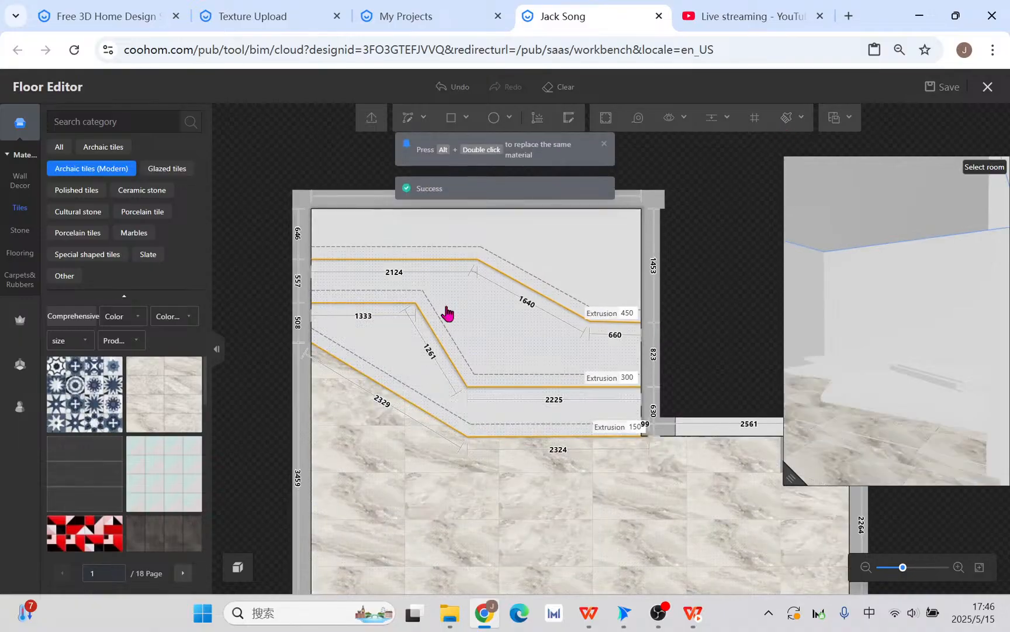
click(451, 299)
click(332, 282)
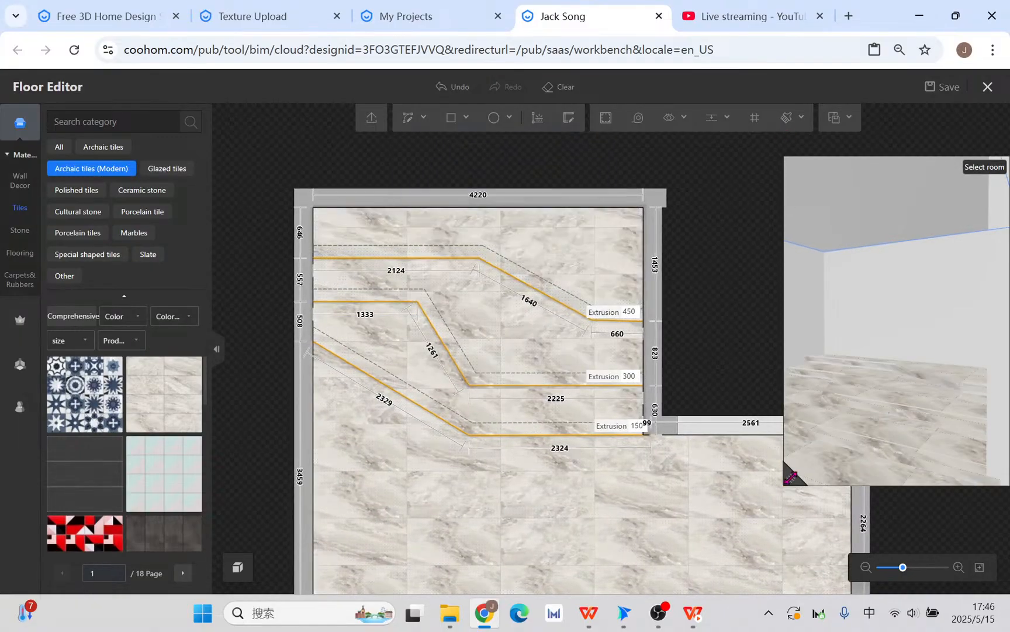
click(792, 477)
drag(704, 450, 757, 472)
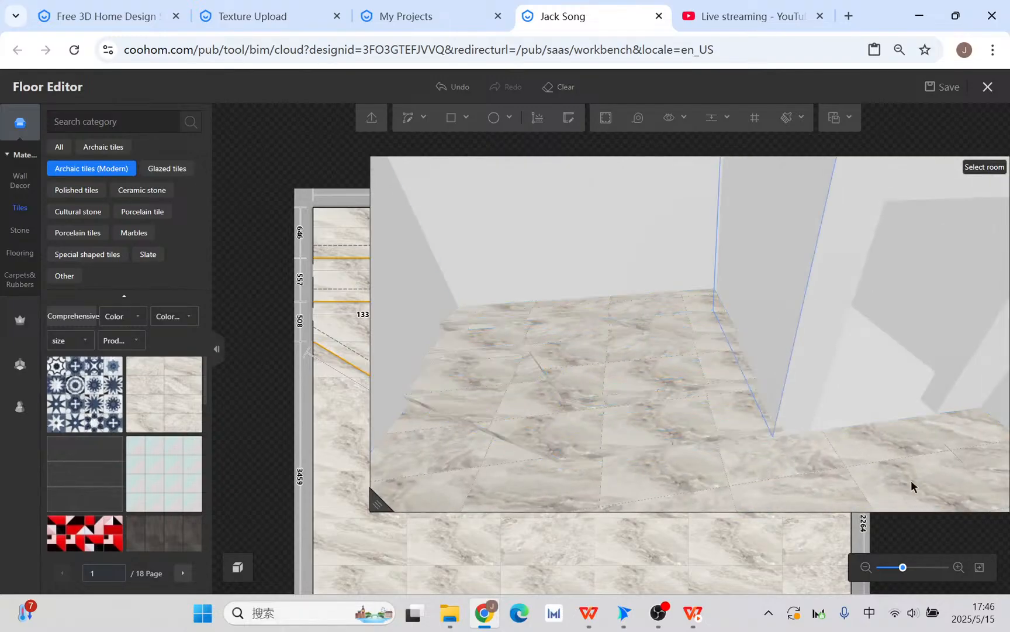
drag(860, 454, 835, 473)
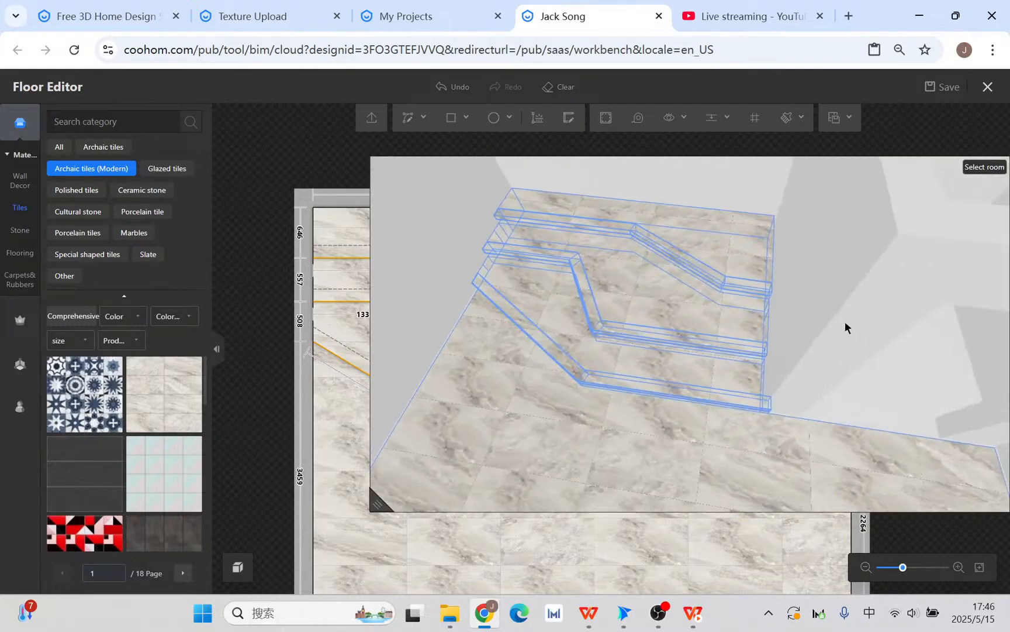
drag(382, 502, 710, 512)
Step: Pave the main floor with the plain light grey stone tile from page 2 of Archaic tiles (Modern)
scroll(160, 493, down, 5)
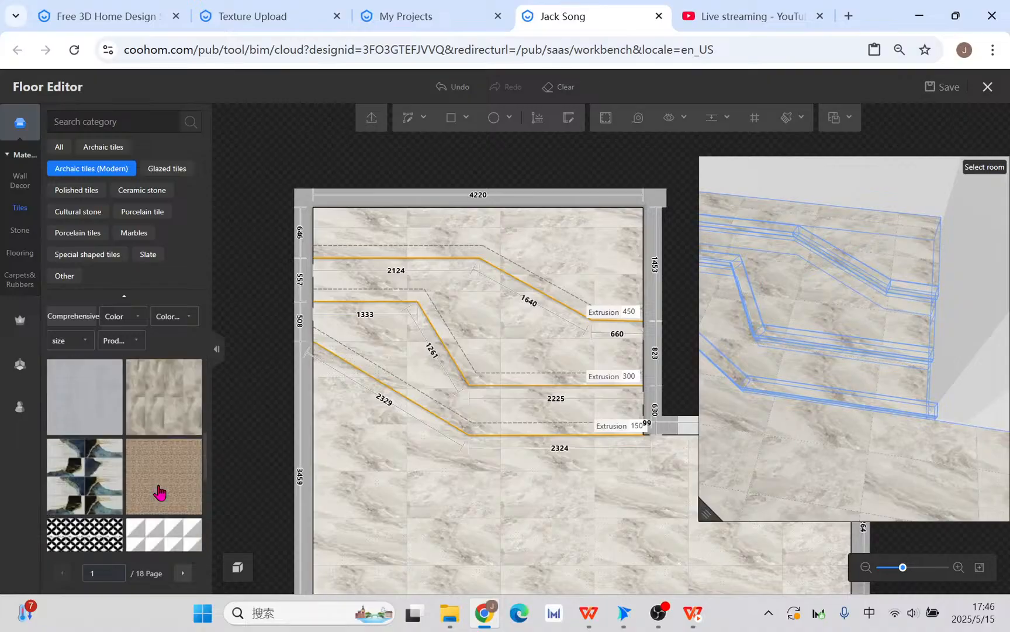
scroll(160, 493, down, 5)
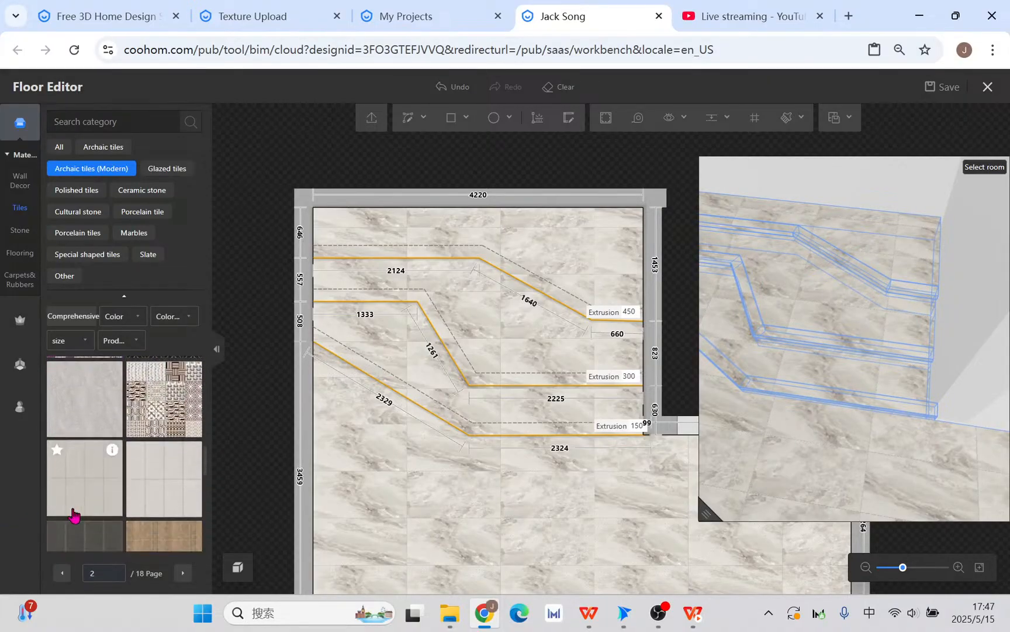
click(74, 416)
click(490, 497)
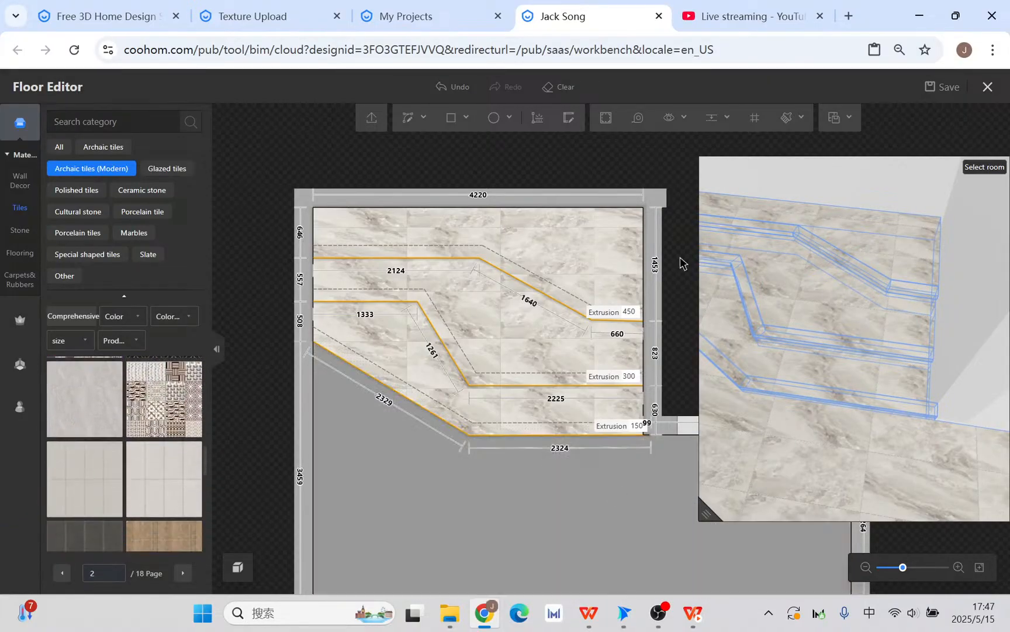
Step: Copy the main floor's grey stone tile onto the three raised areas with the material brush and check the steps in 3D
click(786, 121)
click(425, 506)
click(427, 378)
click(502, 316)
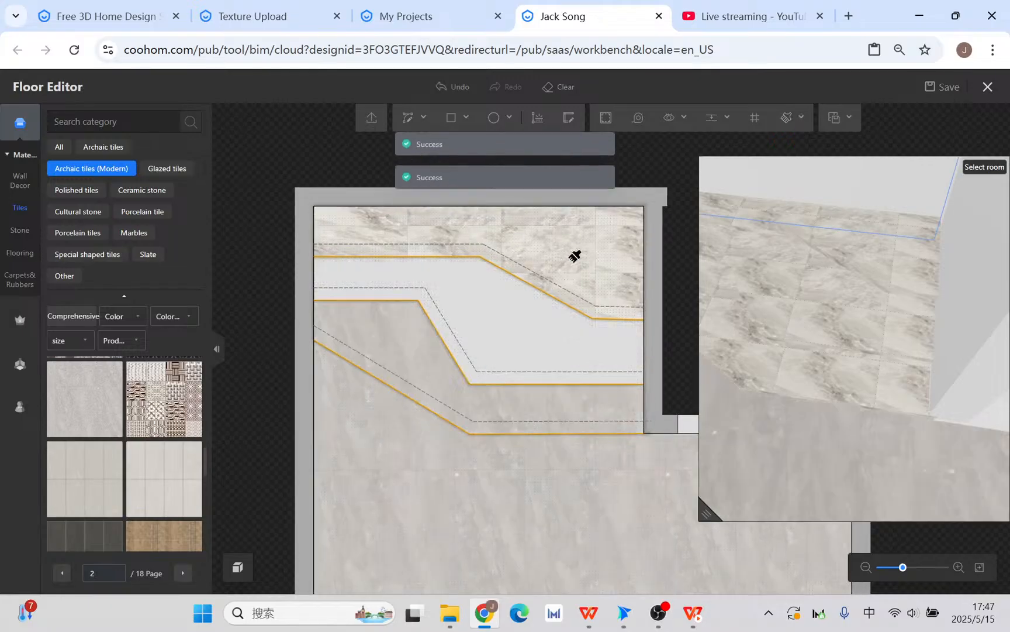
click(571, 257)
right_click(573, 257)
drag(710, 509, 352, 549)
drag(544, 512, 723, 386)
drag(703, 521, 685, 471)
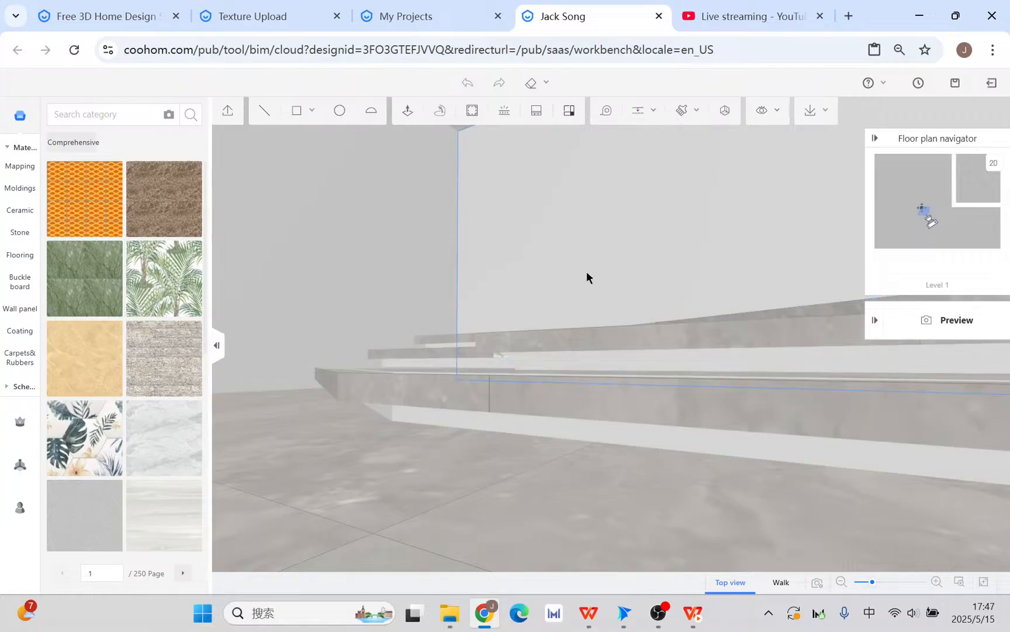
Step: Paint the unpaved white riser and light trough faces of the steps with the floor's grey stone material using the material brush
drag(570, 266, 686, 439)
scroll(687, 439, down, 2)
drag(526, 393, 535, 387)
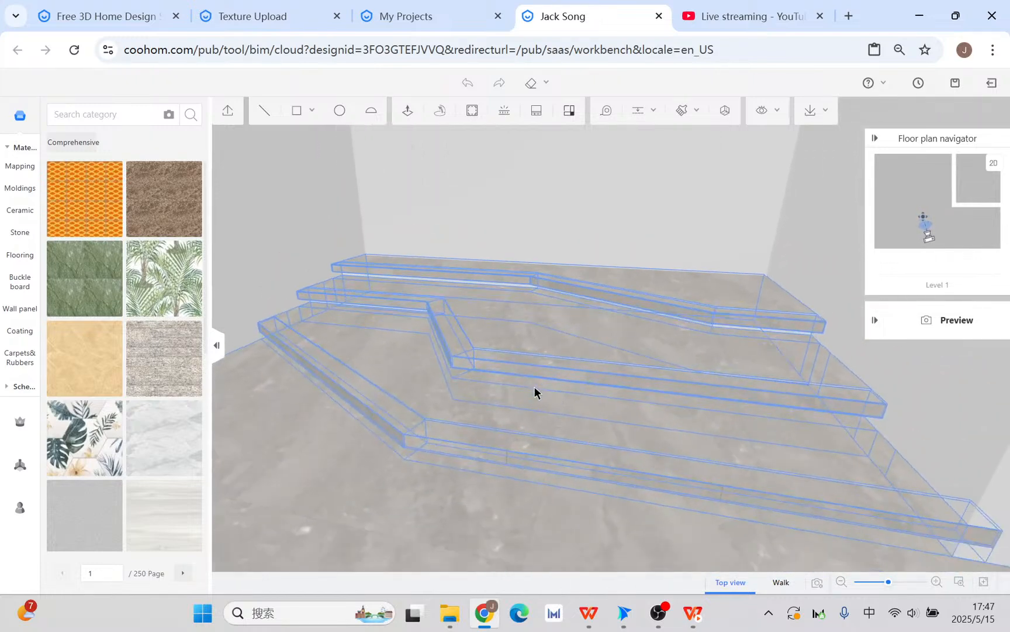
key(e)
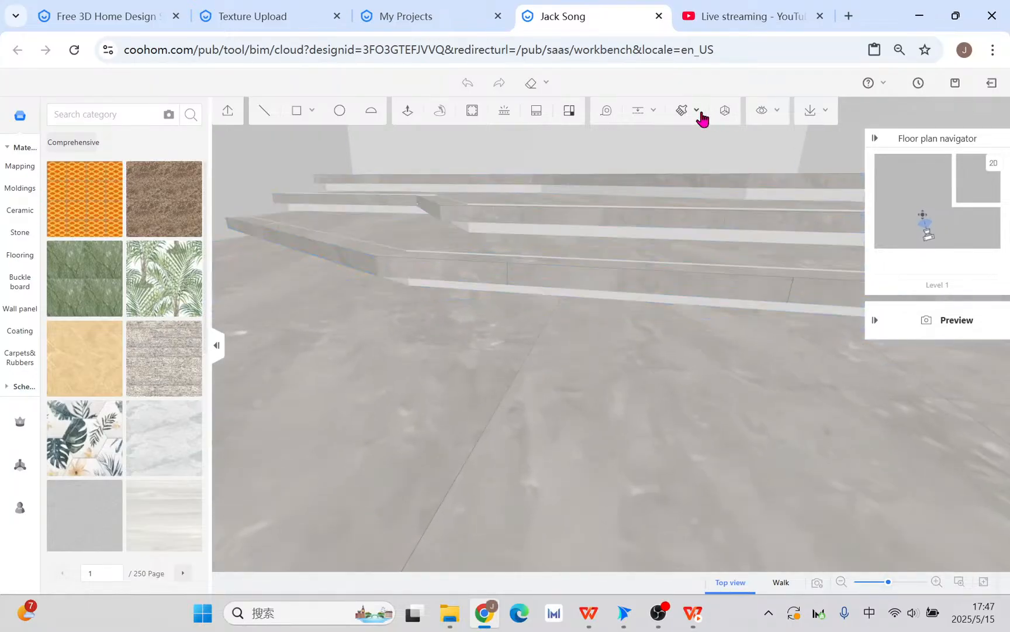
click(681, 114)
click(601, 291)
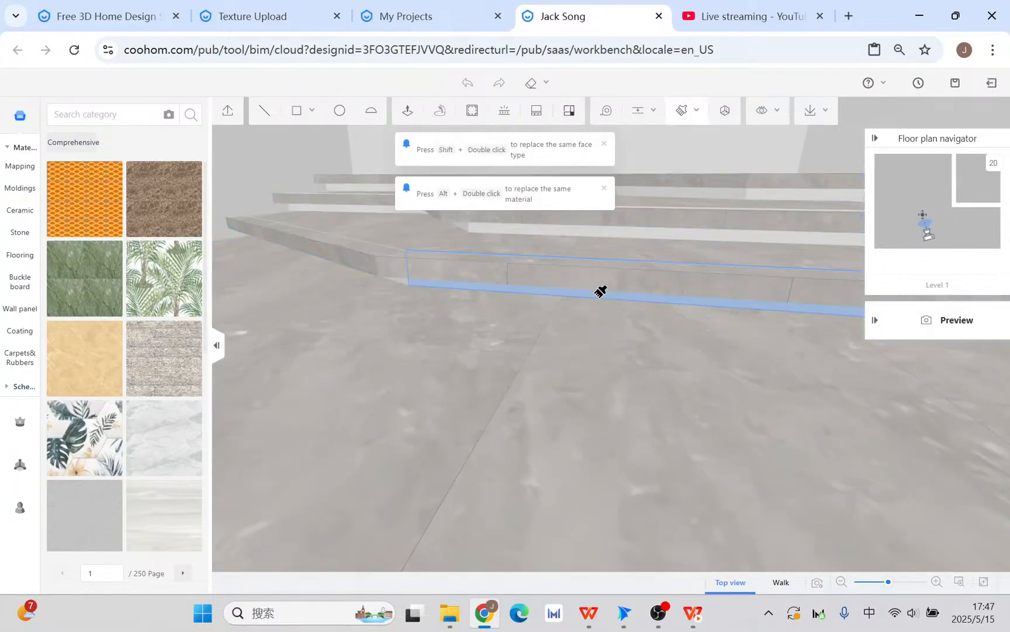
click(758, 193)
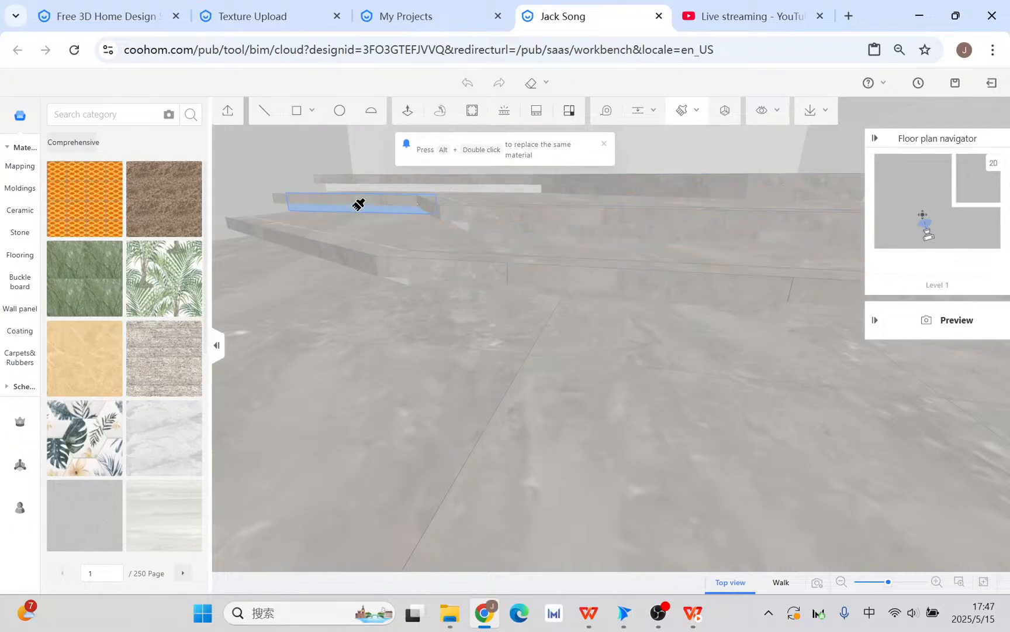
click(380, 188)
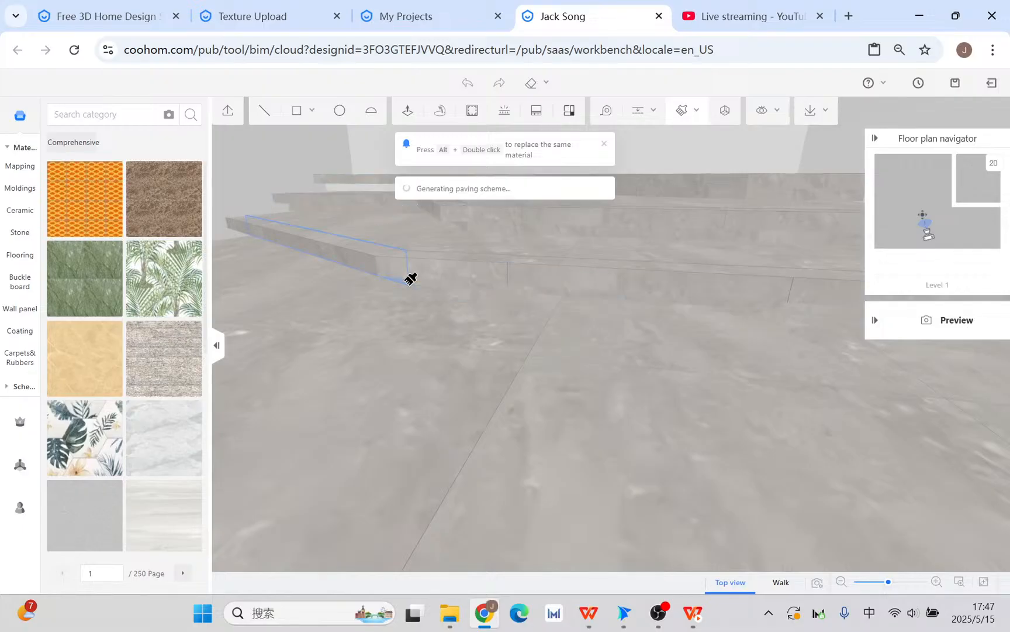
scroll(438, 362, down, 3)
right_drag(439, 365, 631, 511)
scroll(729, 390, down, 3)
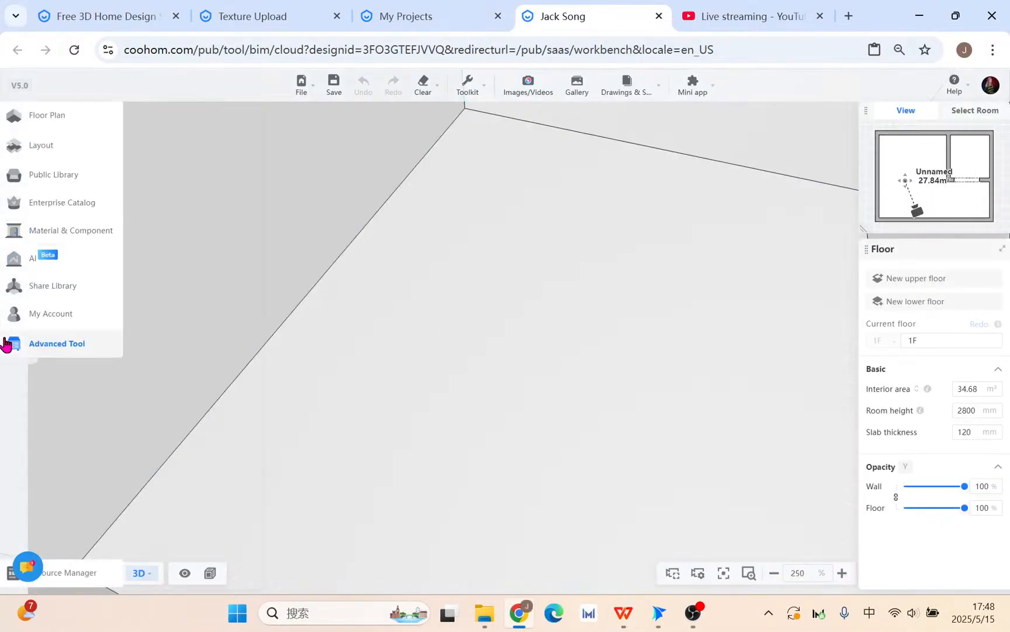
Step: Enter the Custom Modeling tool and place a single run staircase on the room's floor
click(13, 344)
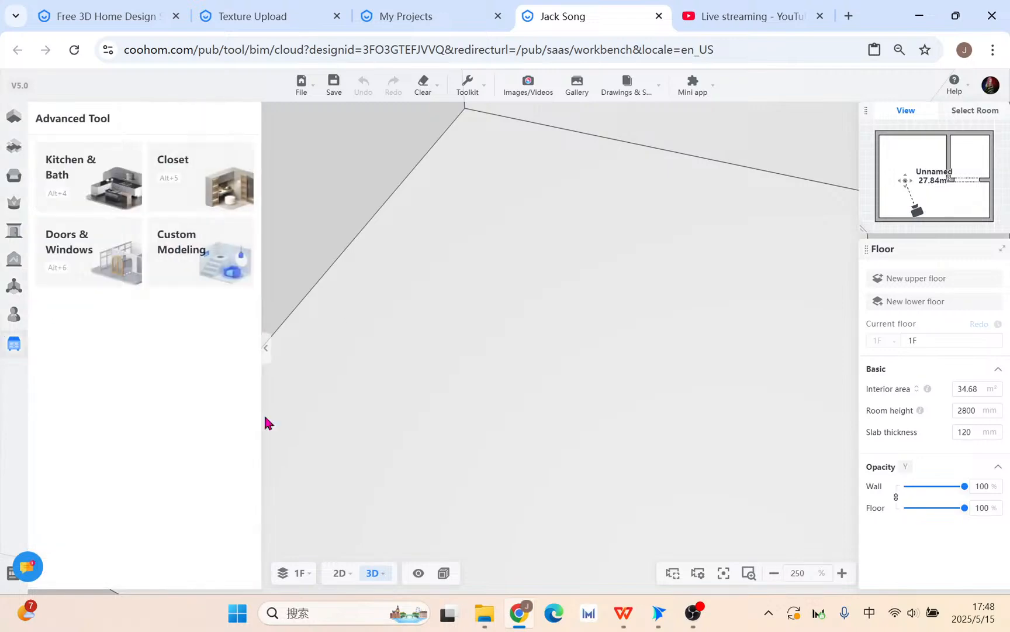
click(180, 244)
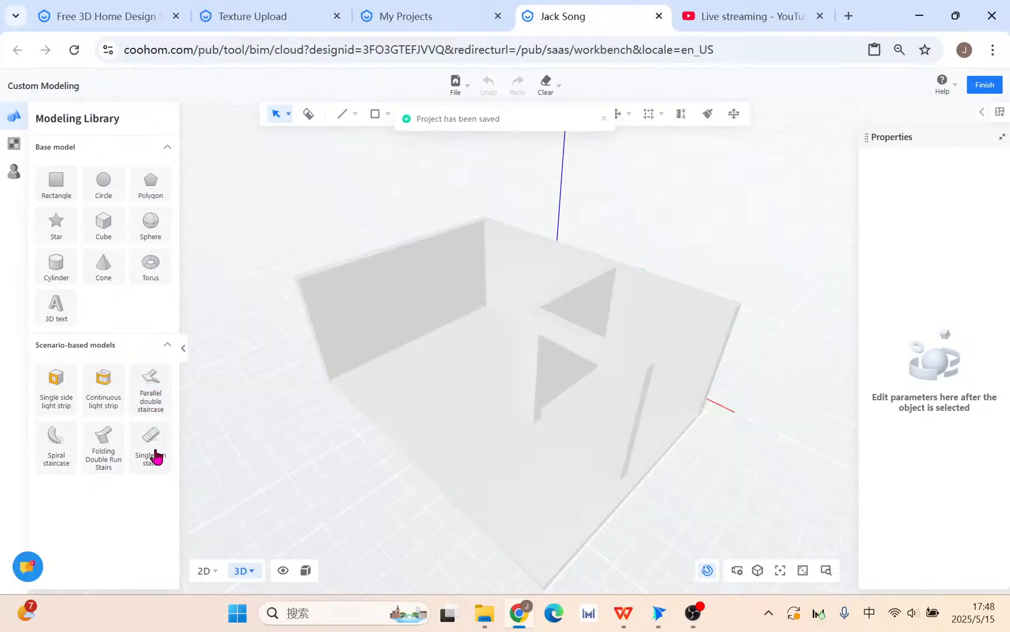
click(152, 448)
click(475, 496)
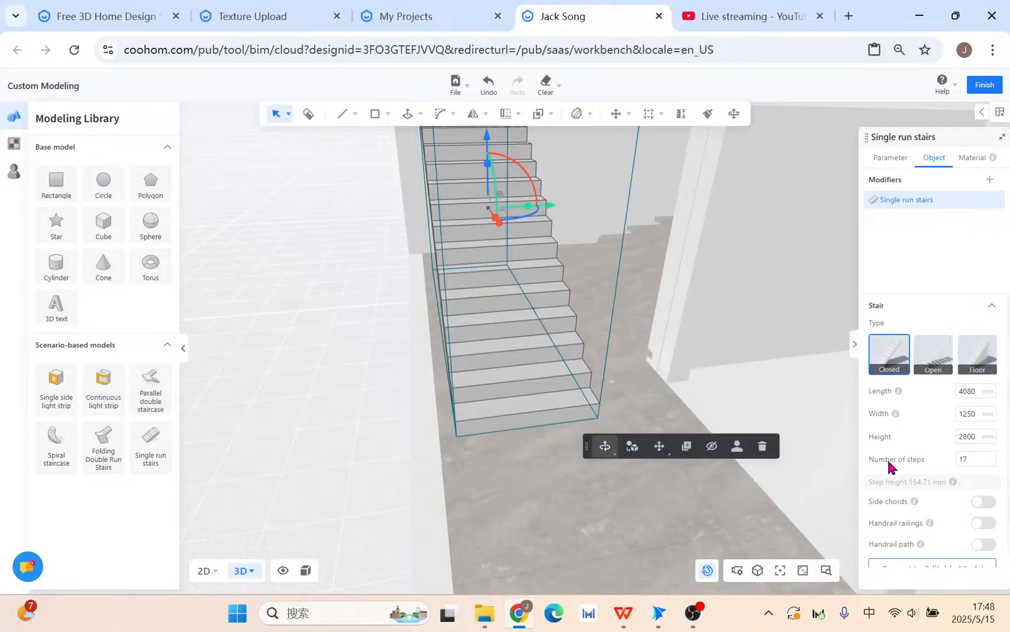
Step: Turn on side chords and handrail railings for the single run stairs and inspect the staircase from the front
click(984, 501)
scroll(981, 543, down, 3)
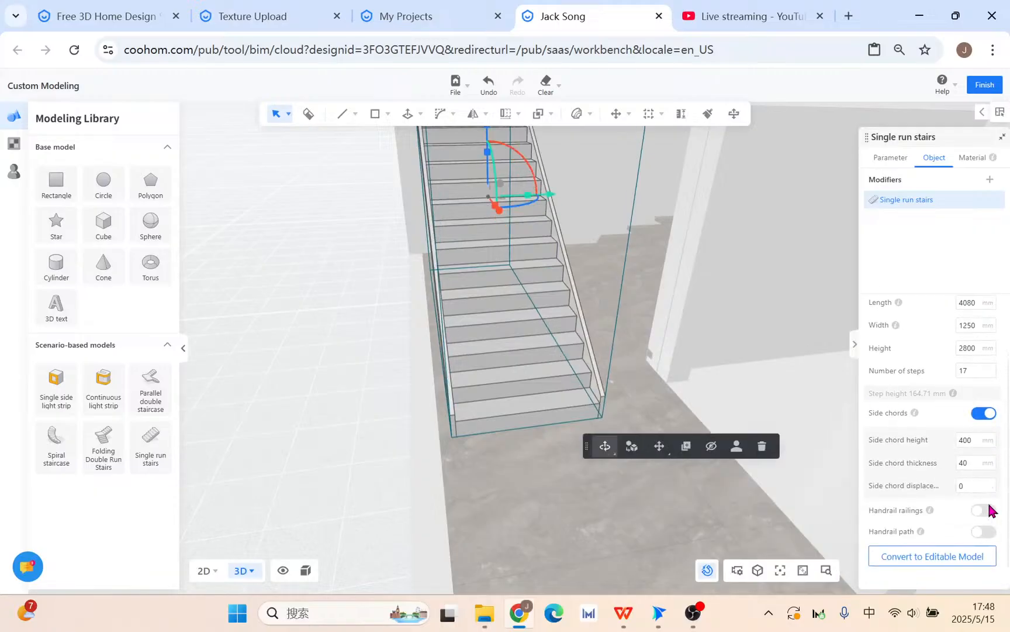
click(984, 512)
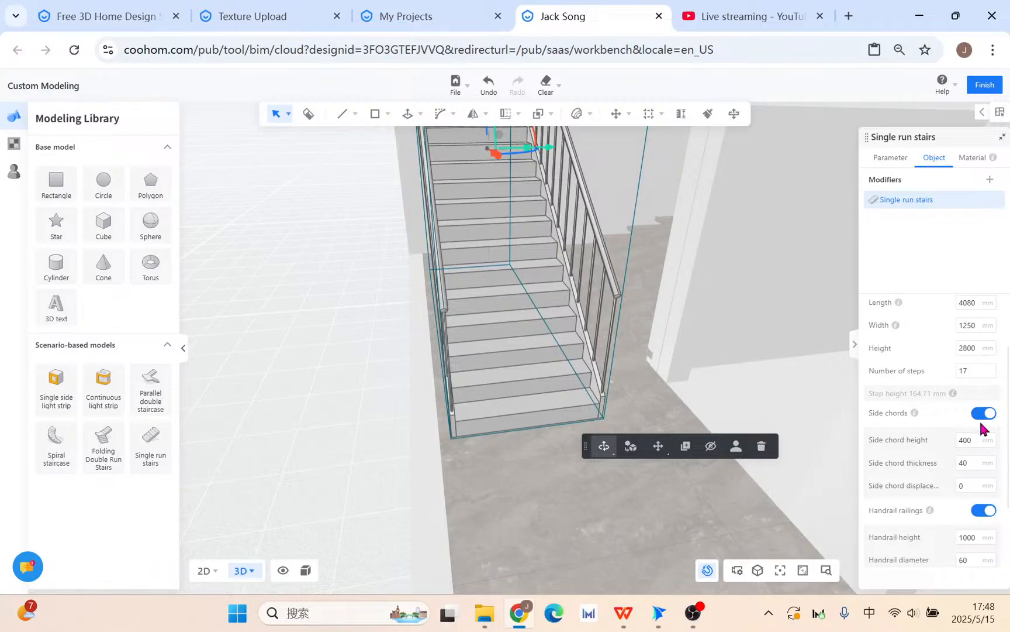
scroll(982, 525, down, 3)
drag(545, 380, 503, 345)
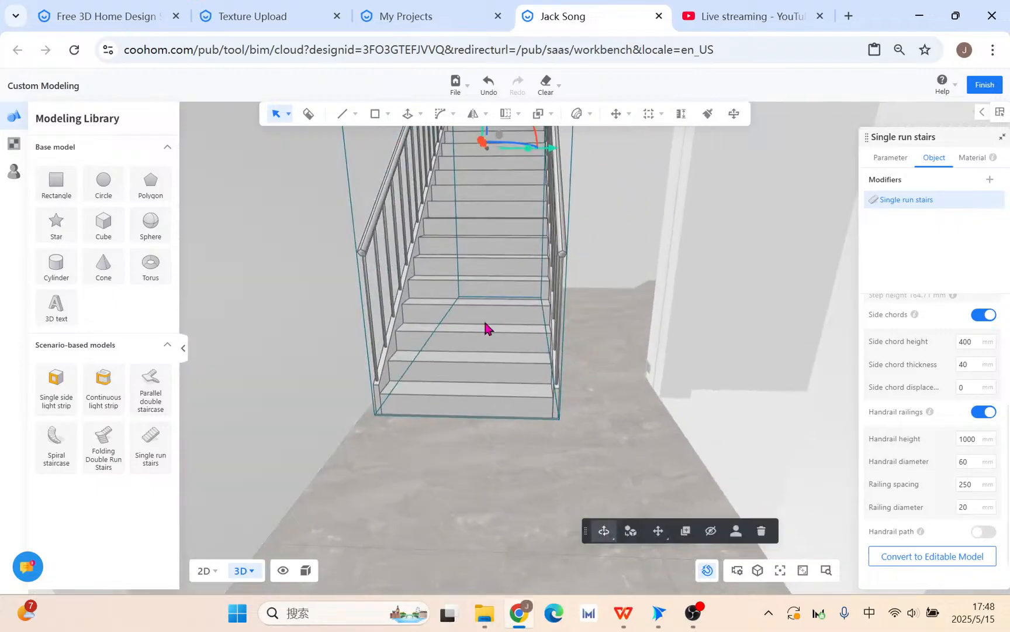
scroll(464, 308, down, 3)
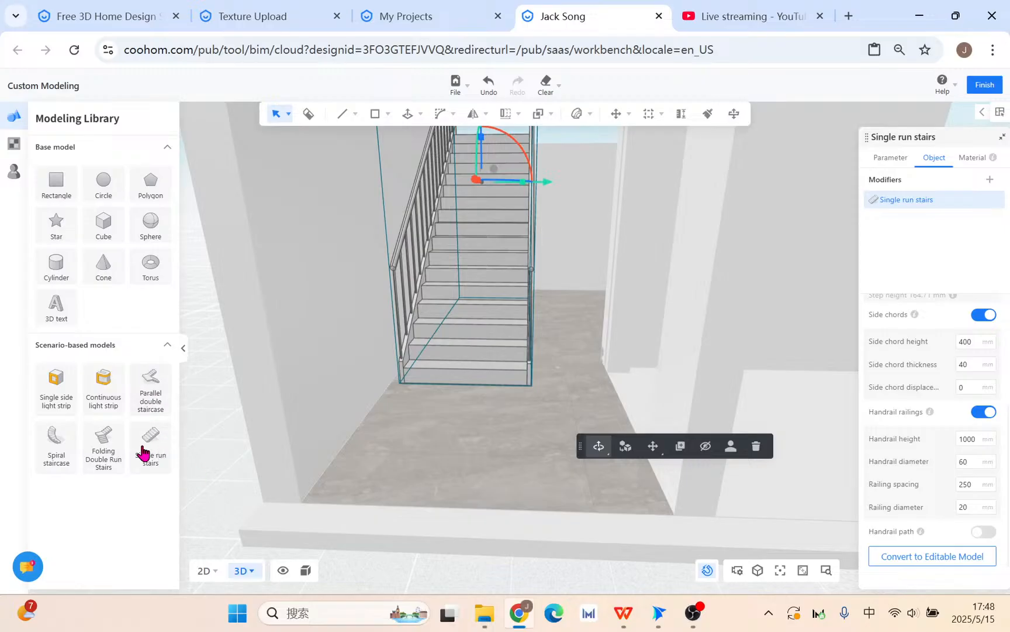
drag(427, 437, 537, 507)
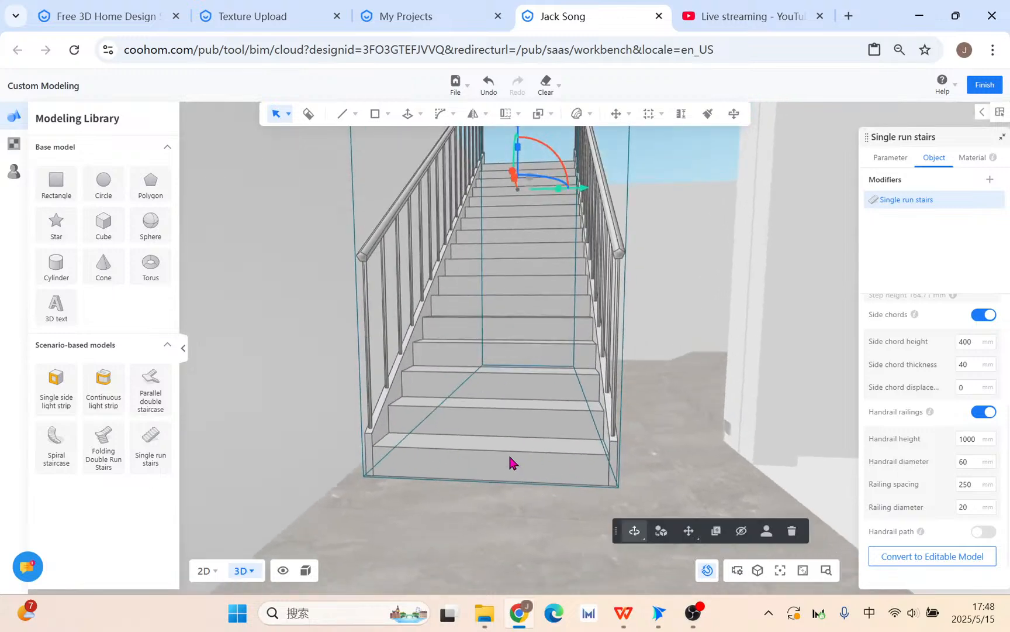
Step: Convert the single run stairs to an editable model and ungroup its nested groups so individual step faces can be edited
click(662, 531)
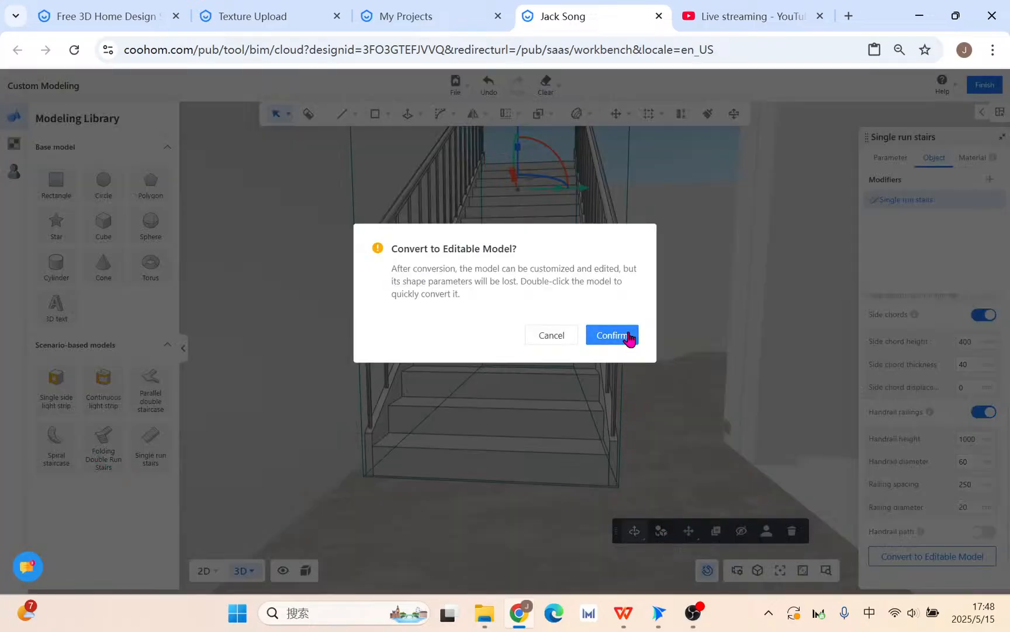
click(627, 335)
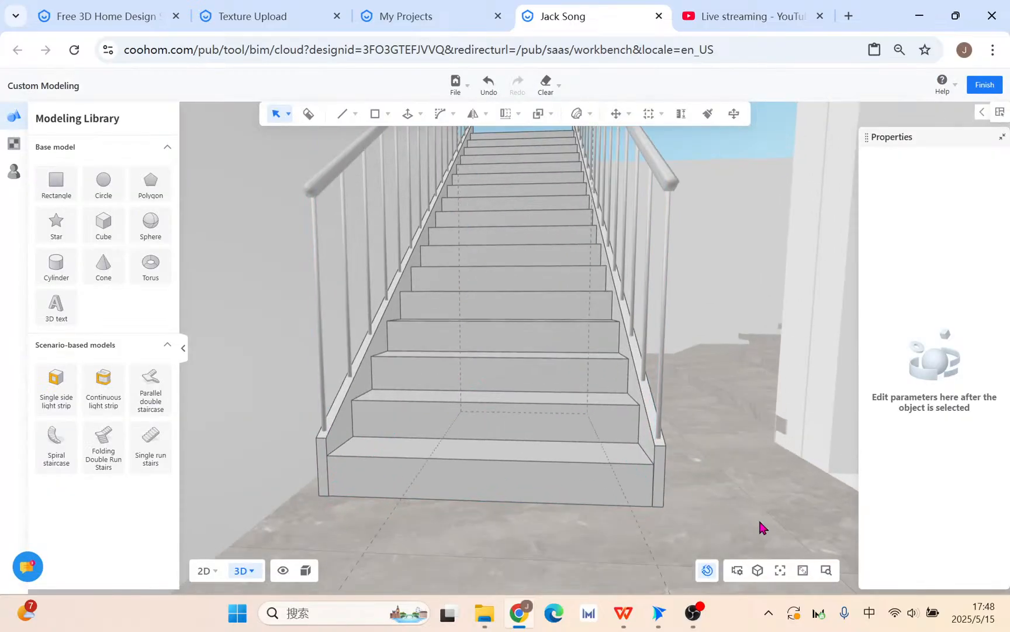
click(621, 477)
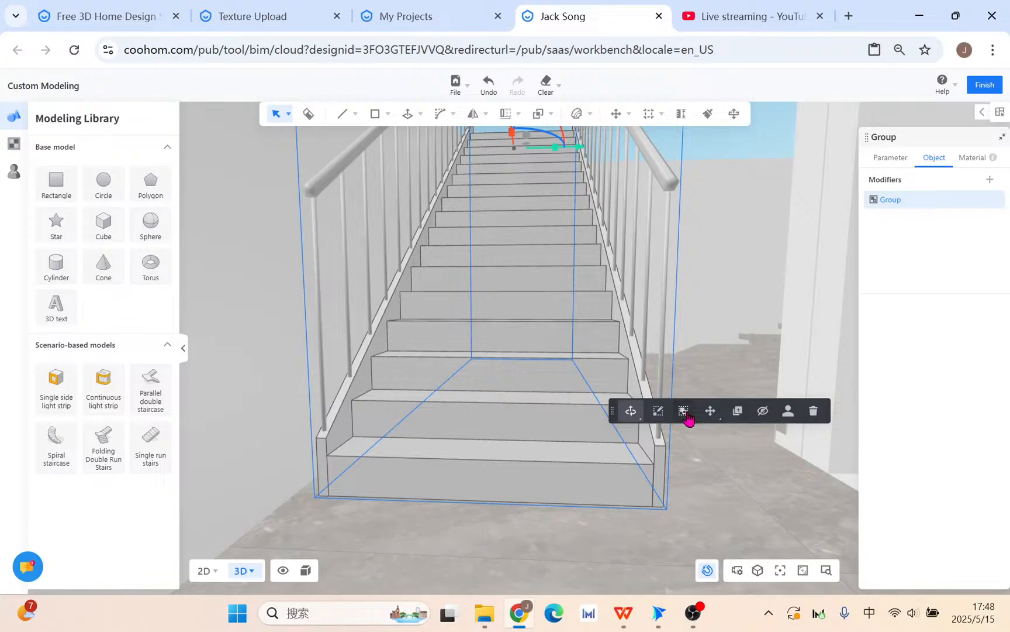
click(685, 415)
scroll(616, 504, up, 2)
click(583, 479)
right_drag(582, 477, 544, 526)
click(674, 514)
click(518, 431)
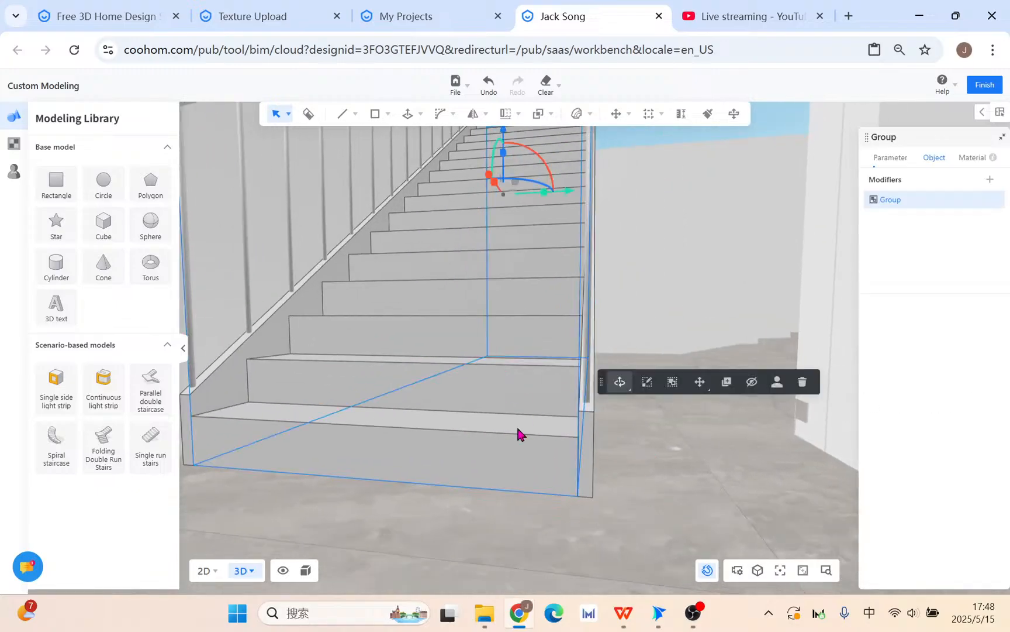
click(673, 385)
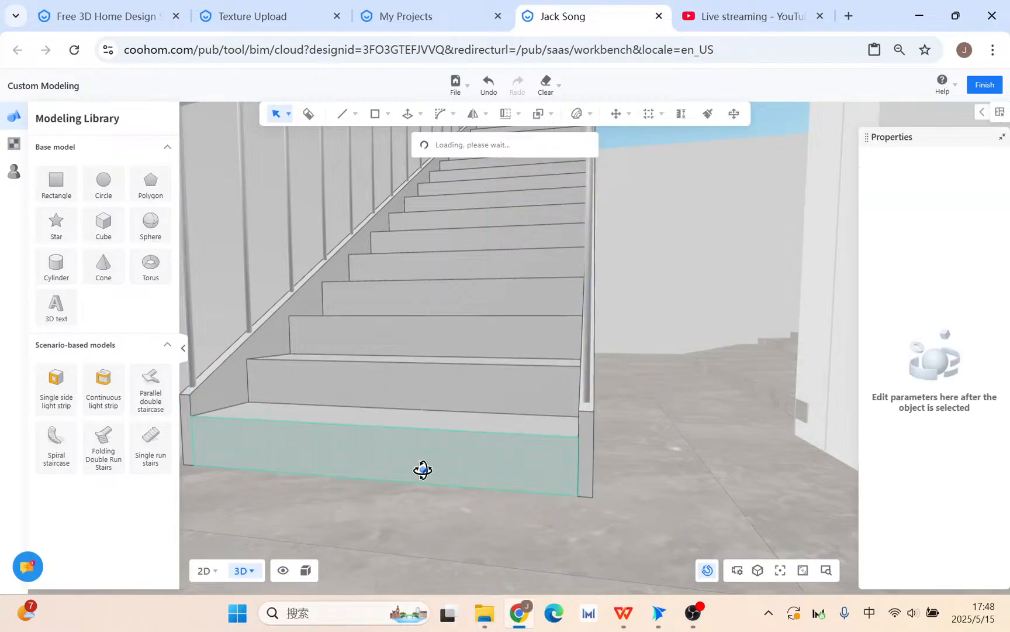
Step: Draw a rectangle on the lowest tread from its back corner to the opposite front corner, covering the whole tread
click(417, 459)
click(395, 398)
mouse_move(360, 443)
right_down()
mouse_move(334, 528)
mouse_move(379, 508)
mouse_move(354, 409)
right_up()
mouse_move(373, 115)
click(375, 140)
click(314, 340)
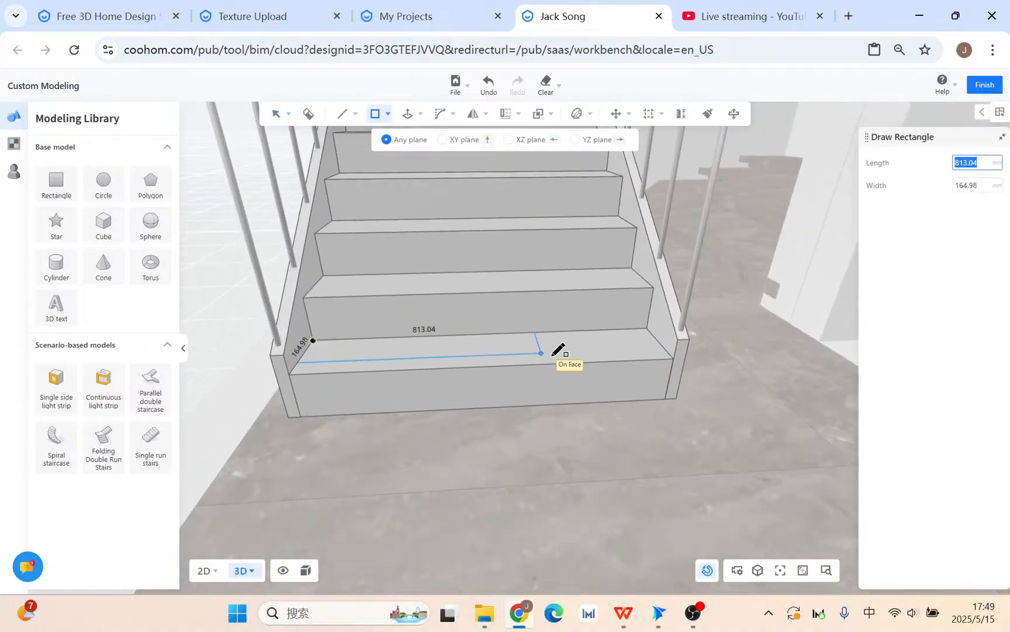
click(673, 356)
scroll(514, 280, up, 3)
key(Escape)
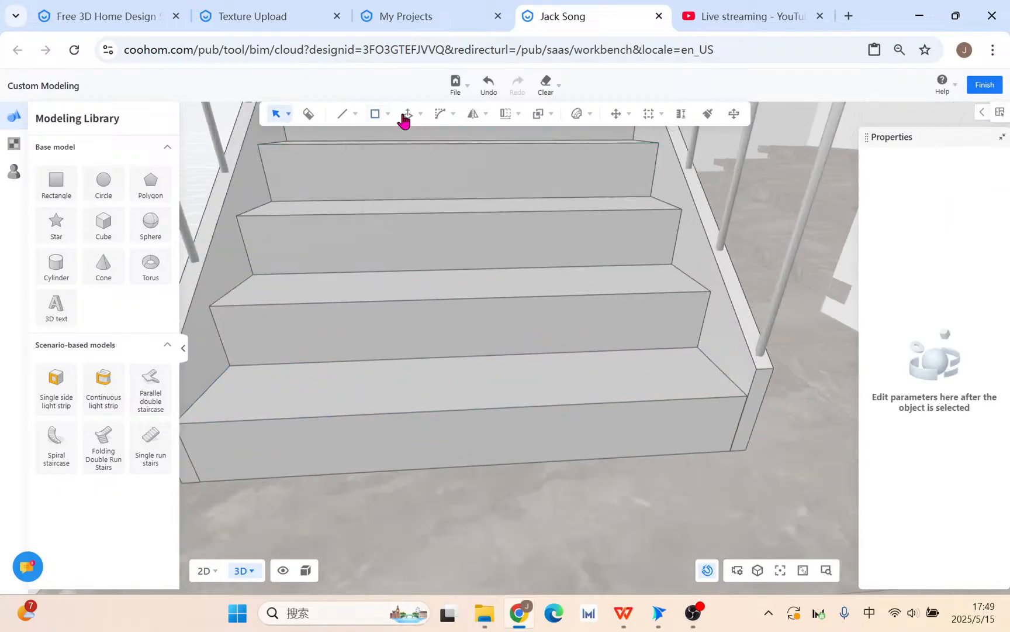
click(408, 118)
key(Escape)
Step: Move the lowest tread's rectangular face forward from its back corner so that it sits out in front of the step
click(634, 374)
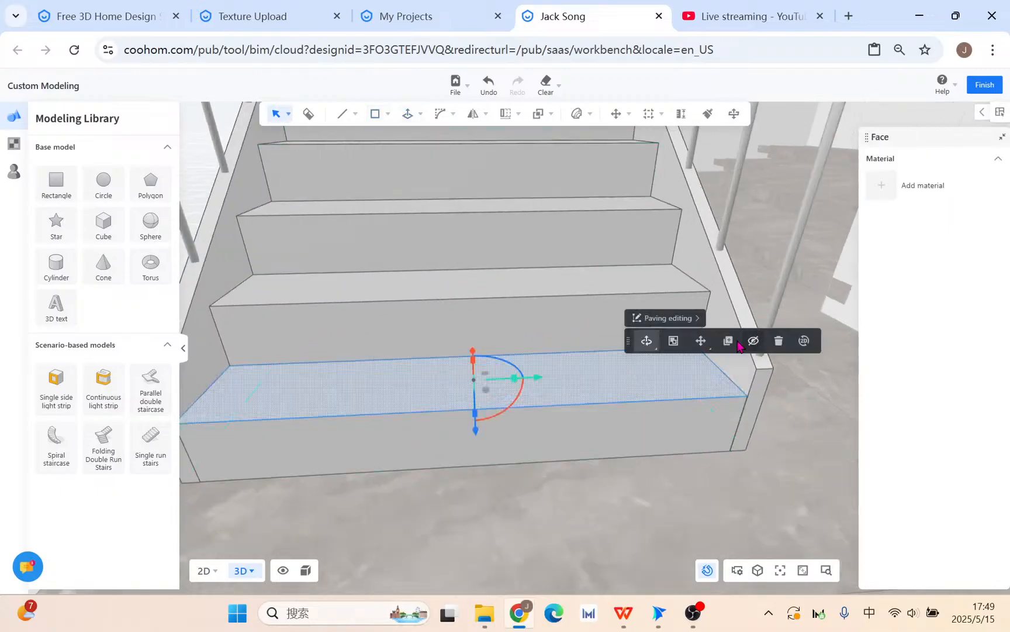
click(699, 348)
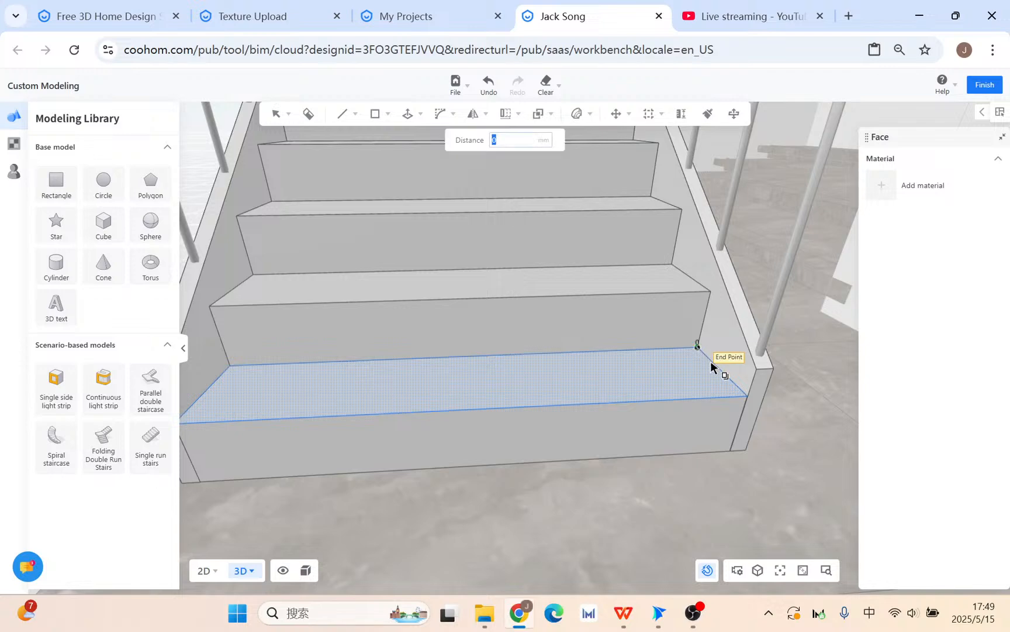
click(761, 411)
key(Escape)
middle_drag(670, 472, 611, 456)
Step: Extrude the rectangular face 20 mm with Push/Pull to form a tread board
click(419, 113)
click(398, 140)
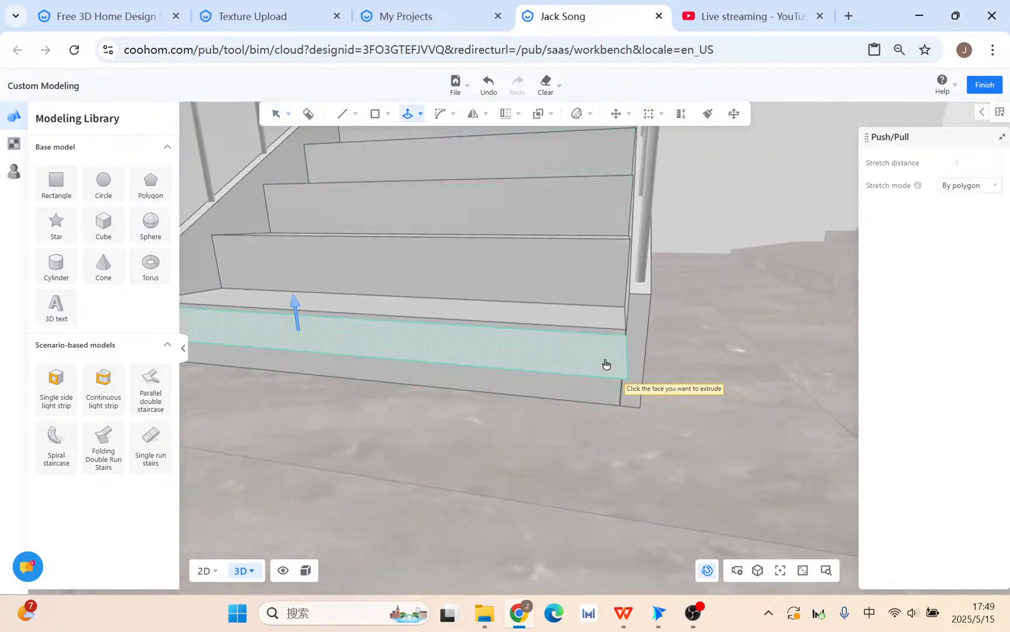
click(605, 367)
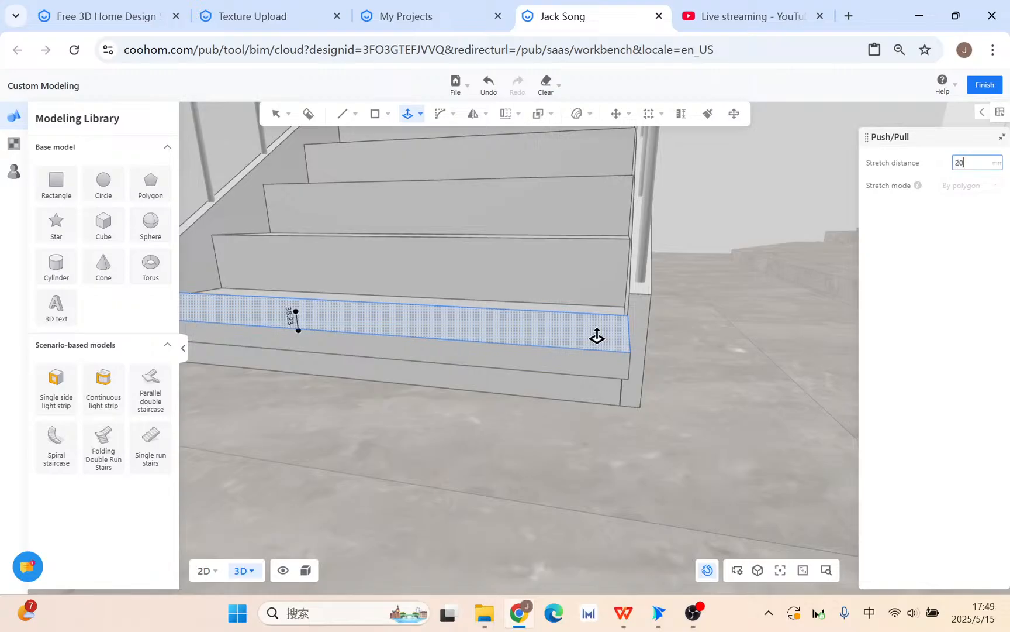
text(20)
key(Return)
middle_drag(689, 421, 526, 440)
key(Escape)
middle_drag(460, 421, 414, 421)
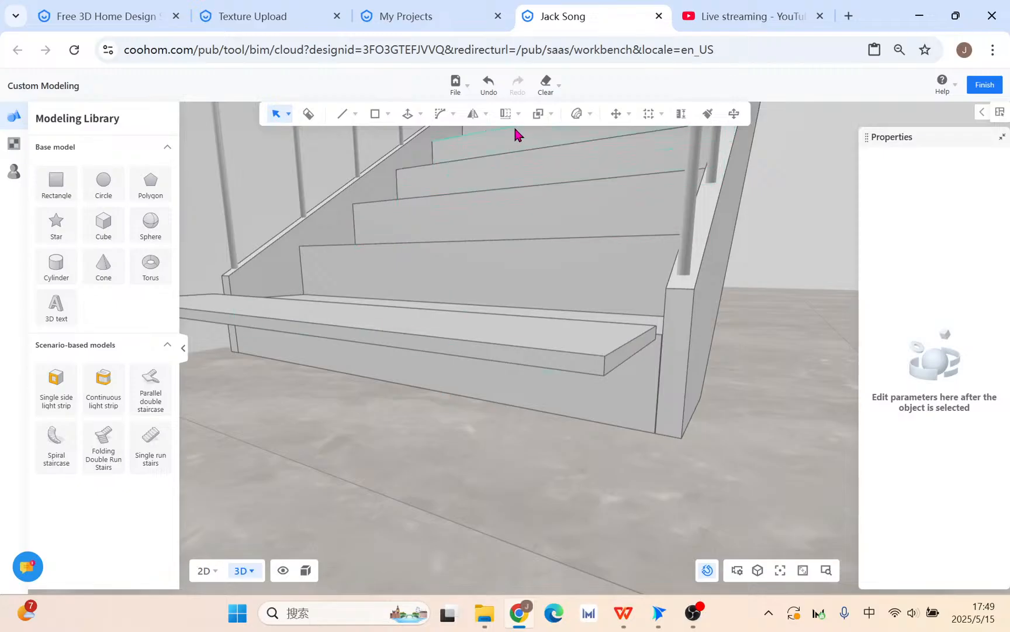
Step: Round the upper and lower front edges of the tread board with a 5 mm 3D fillet
mouse_move(445, 114)
click(445, 163)
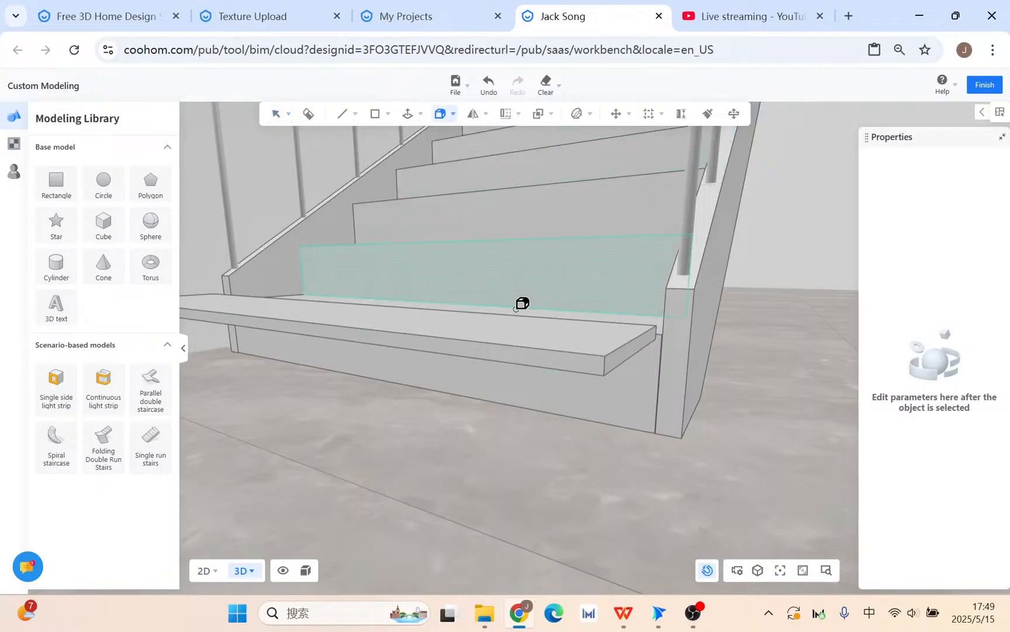
click(492, 337)
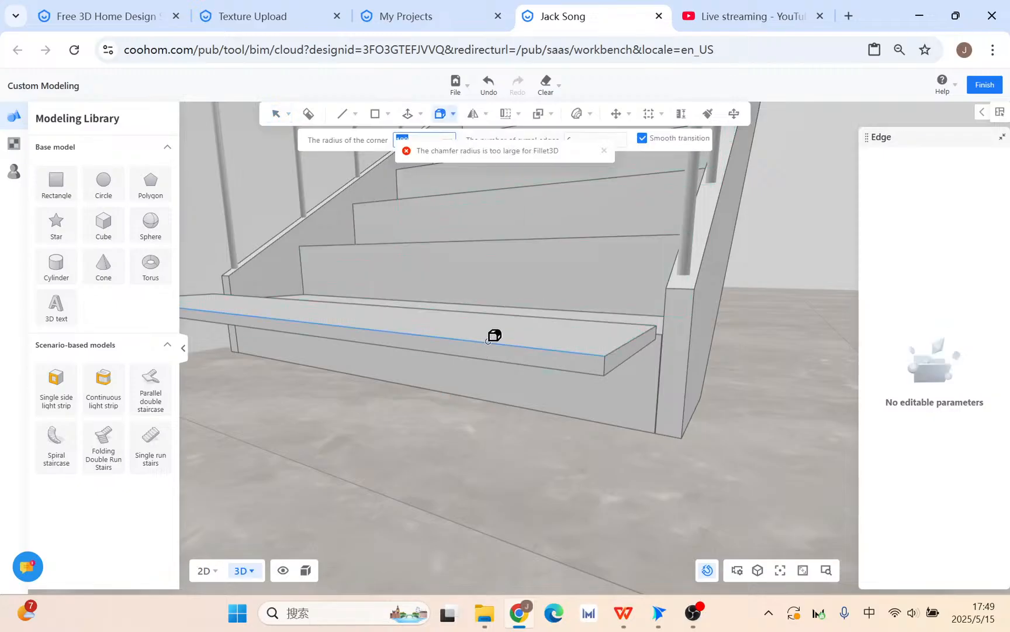
text(5)
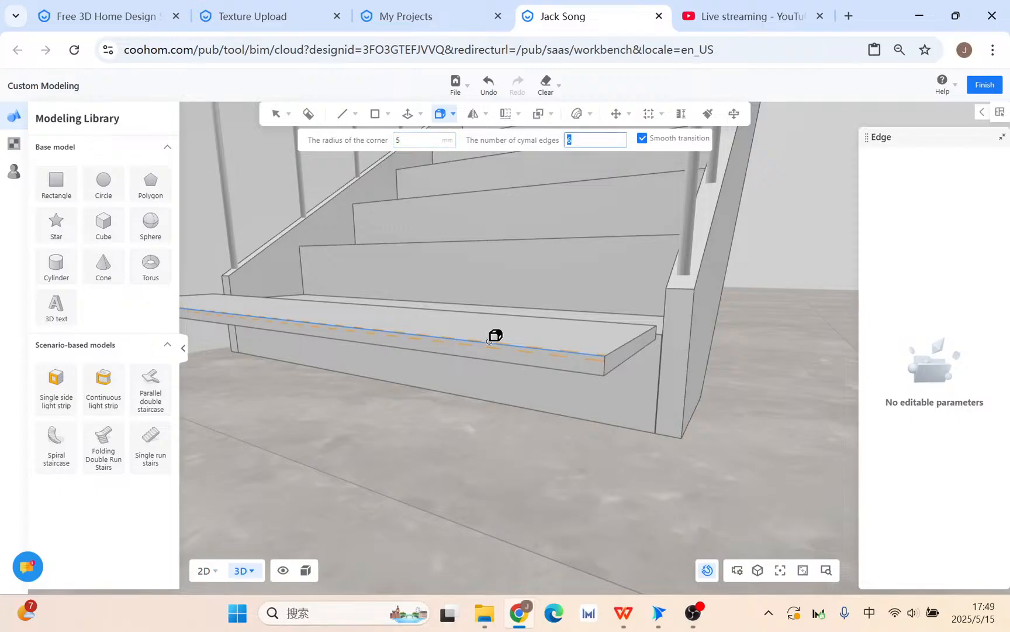
key(Return)
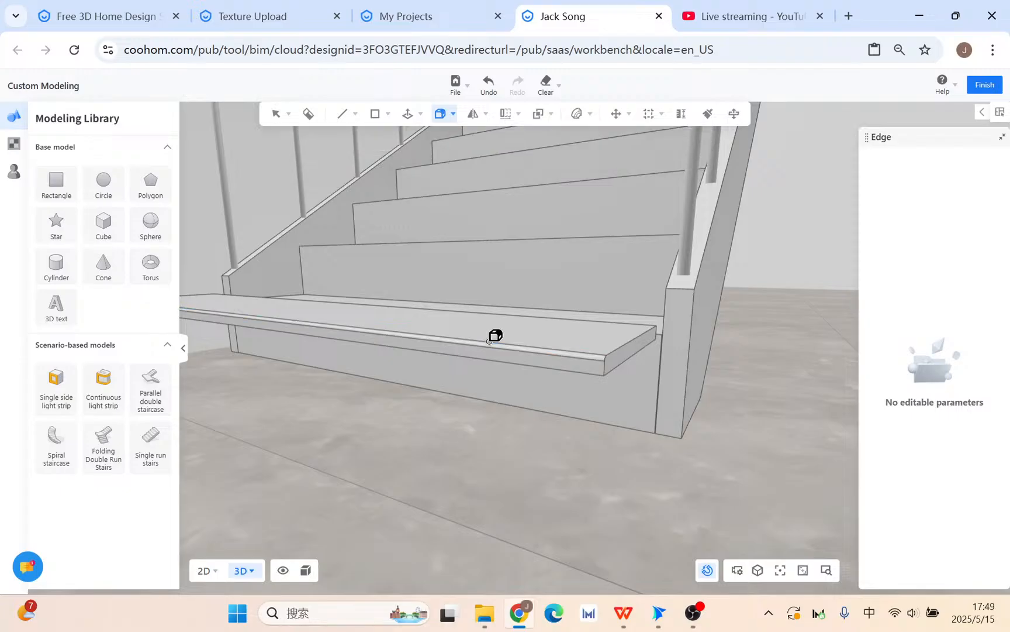
click(490, 357)
key(Return)
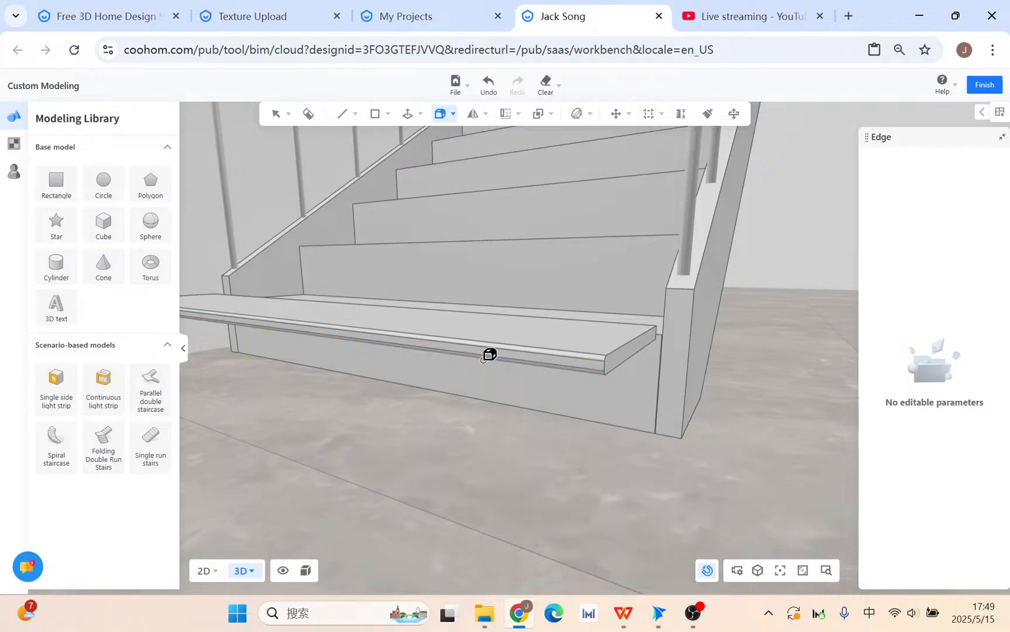
click(496, 354)
right_drag(514, 520, 499, 495)
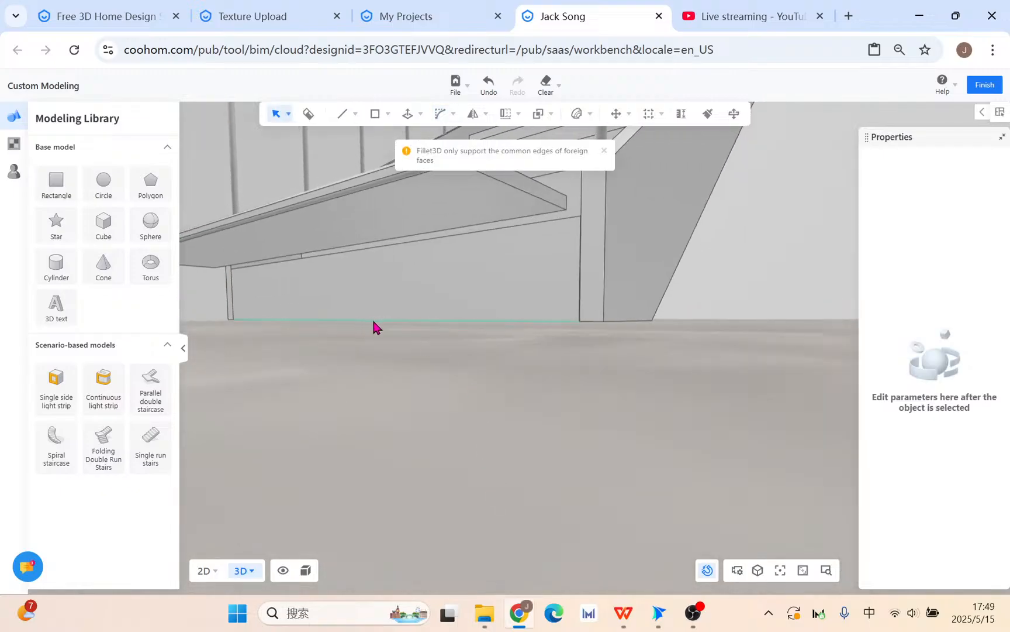
middle_drag(364, 320, 438, 340)
right_drag(198, 402, 326, 343)
scroll(325, 342, down, 3)
scroll(325, 342, up, 2)
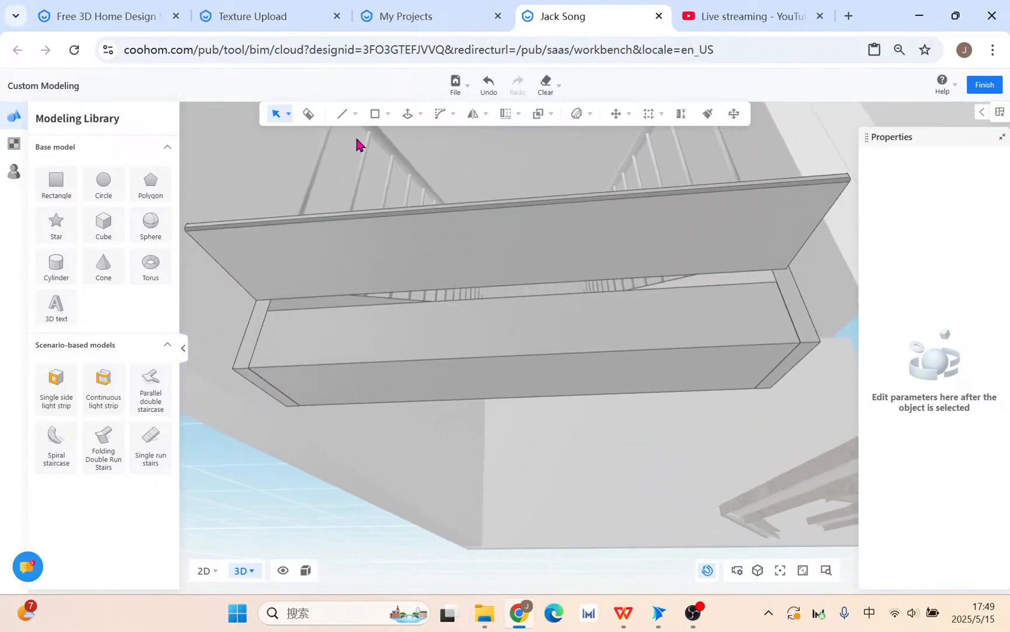
click(374, 119)
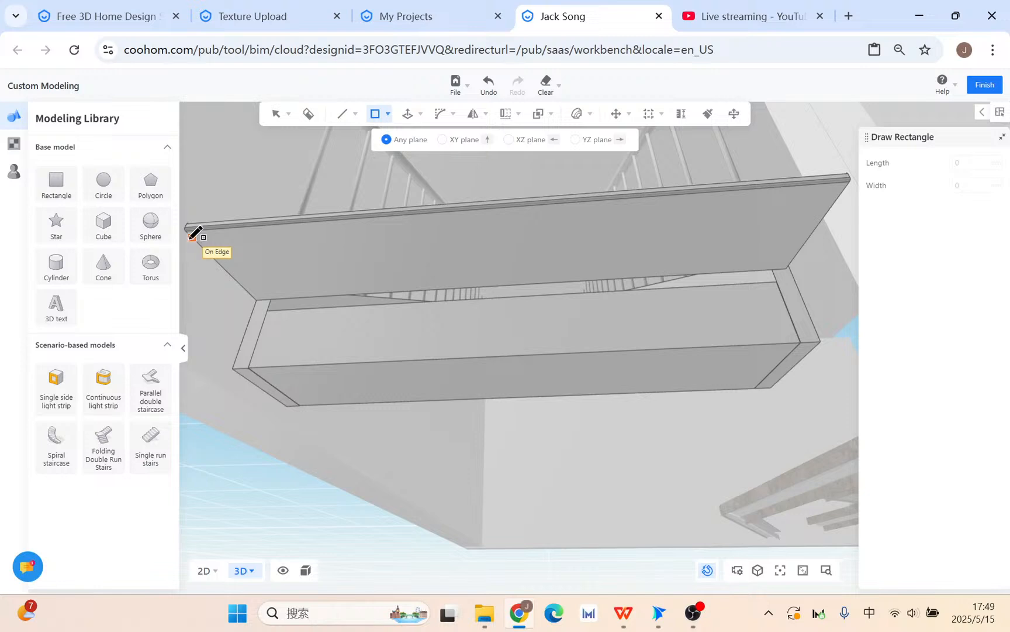
scroll(233, 235, up, 2)
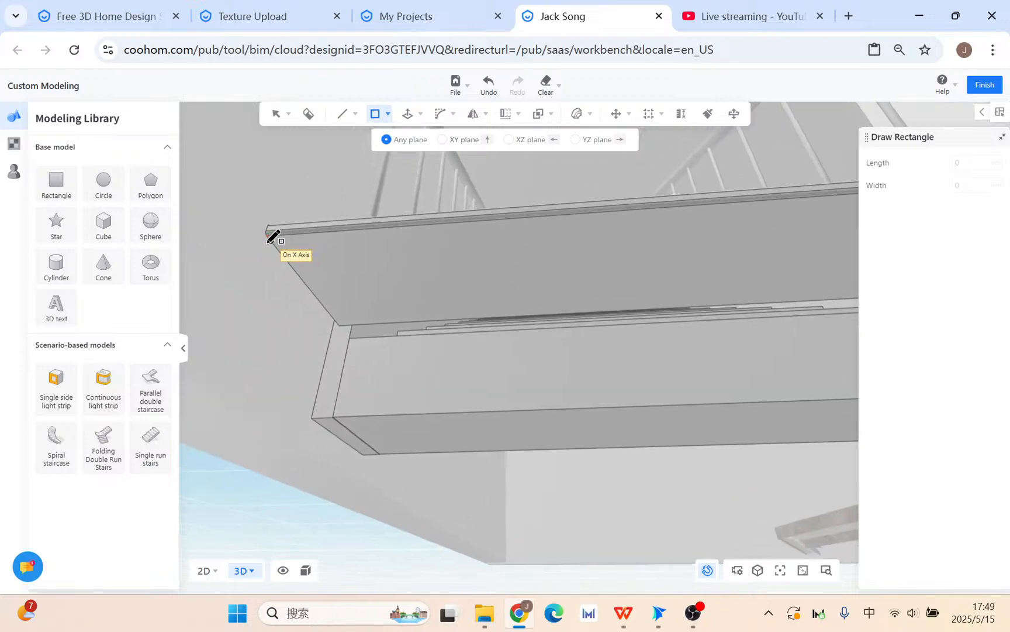
key(Escape)
Step: In the bottom view, try to draw a thin rectangle along the front edge of the tread board's underside
click(351, 277)
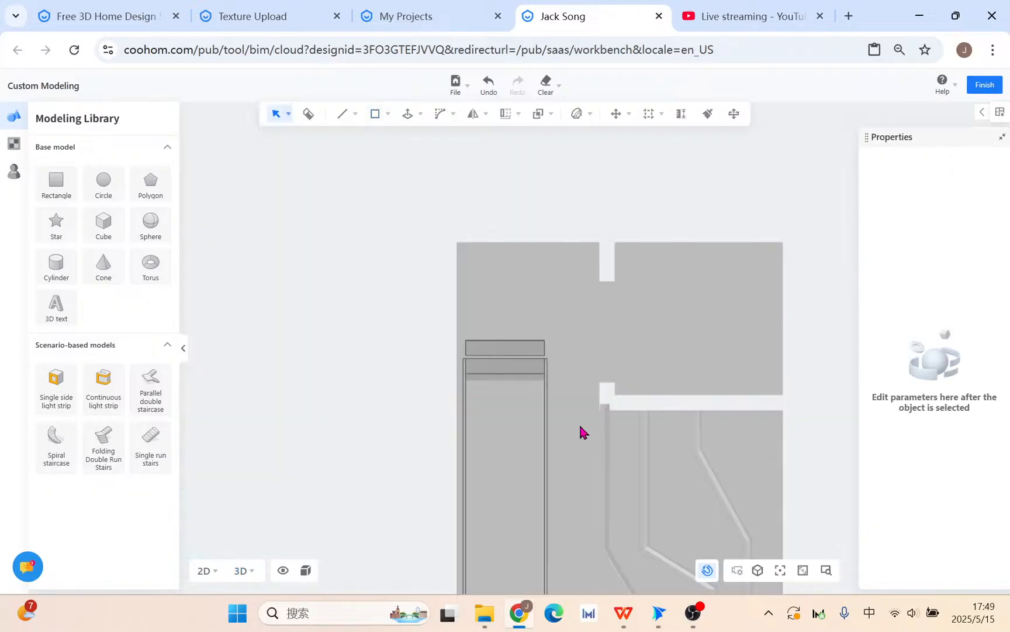
scroll(501, 345, up, 5)
click(386, 114)
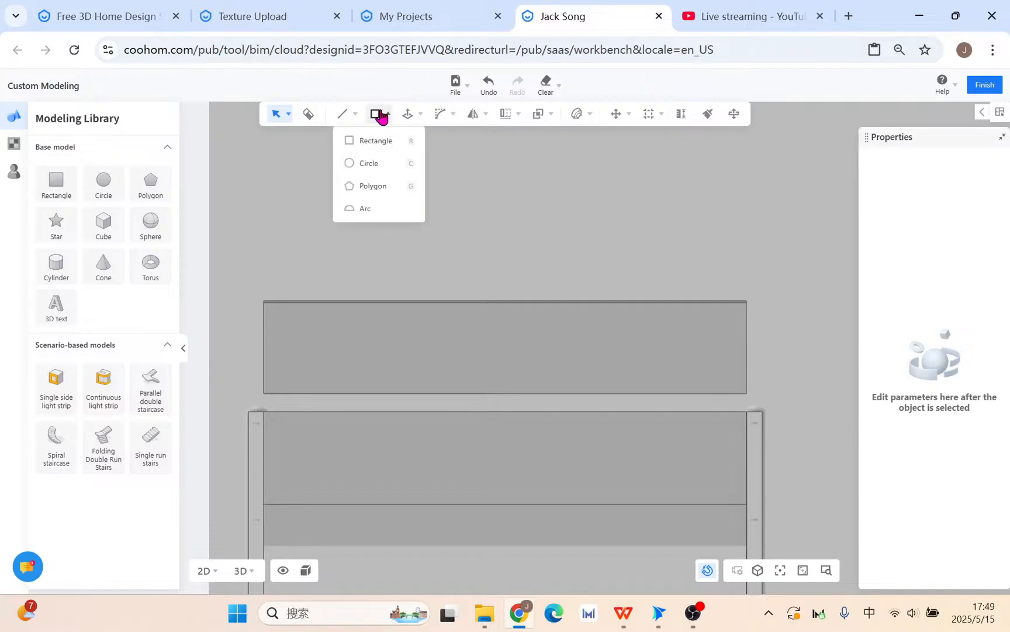
click(376, 140)
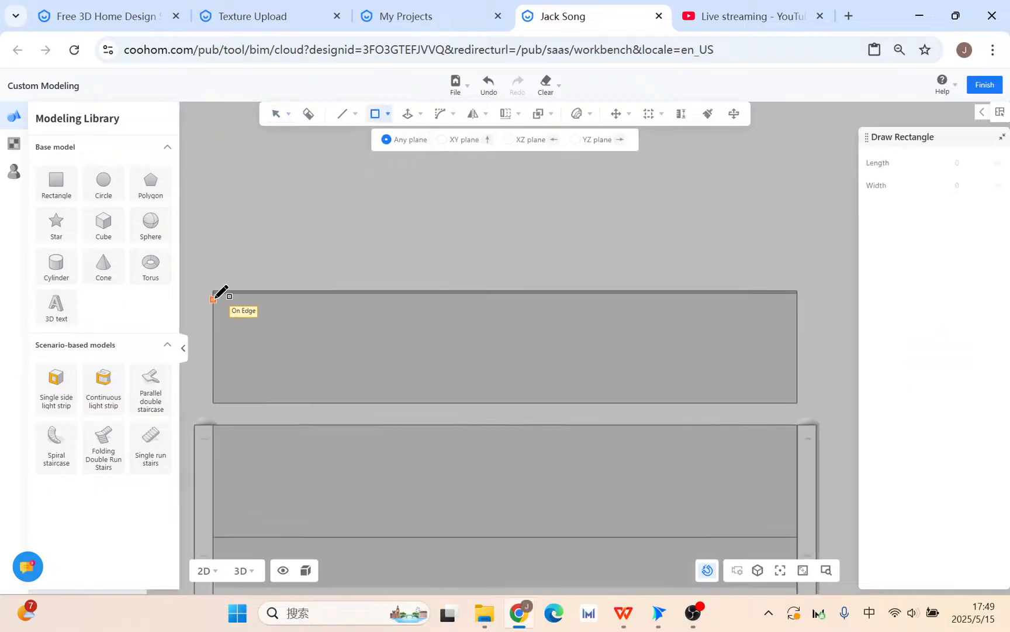
click(213, 293)
click(806, 299)
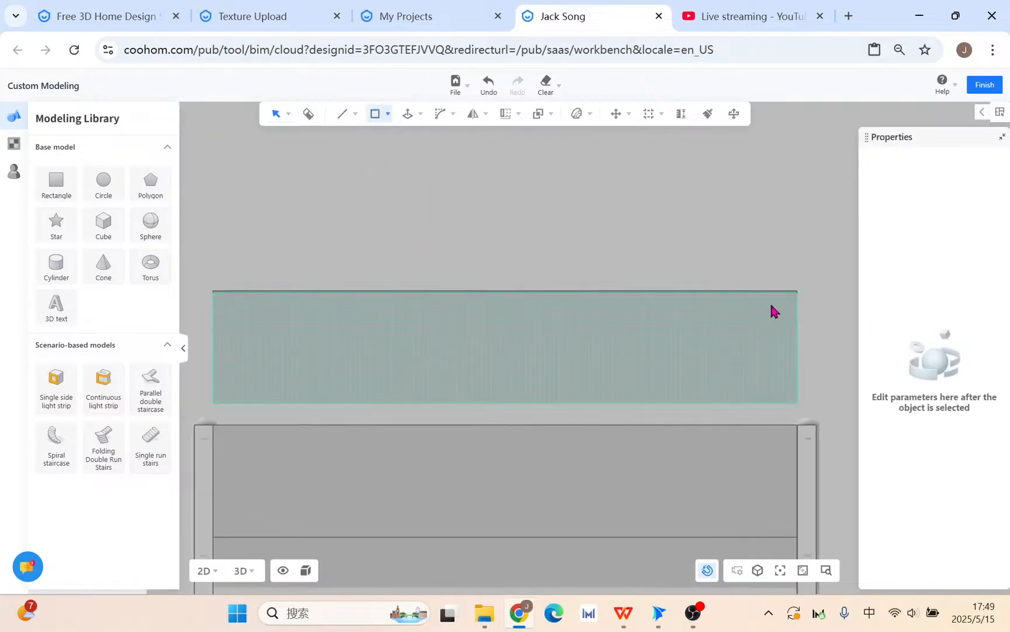
Step: Draw a narrow rectangle limited to the XY plane across the full width of the tread board's underside, just behind its front edge
click(379, 116)
scroll(255, 331, up, 2)
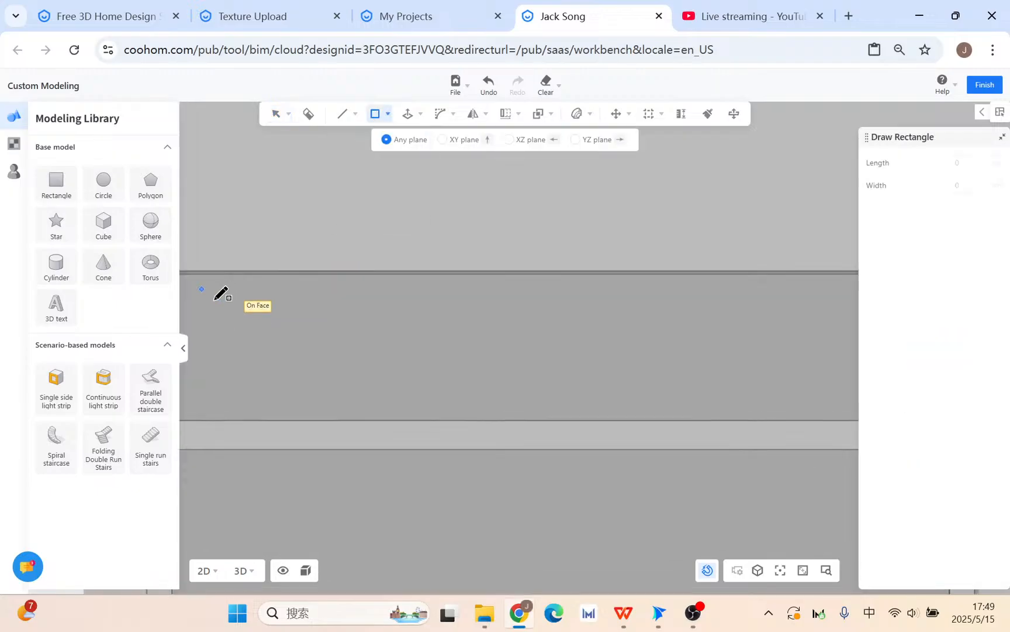
click(199, 283)
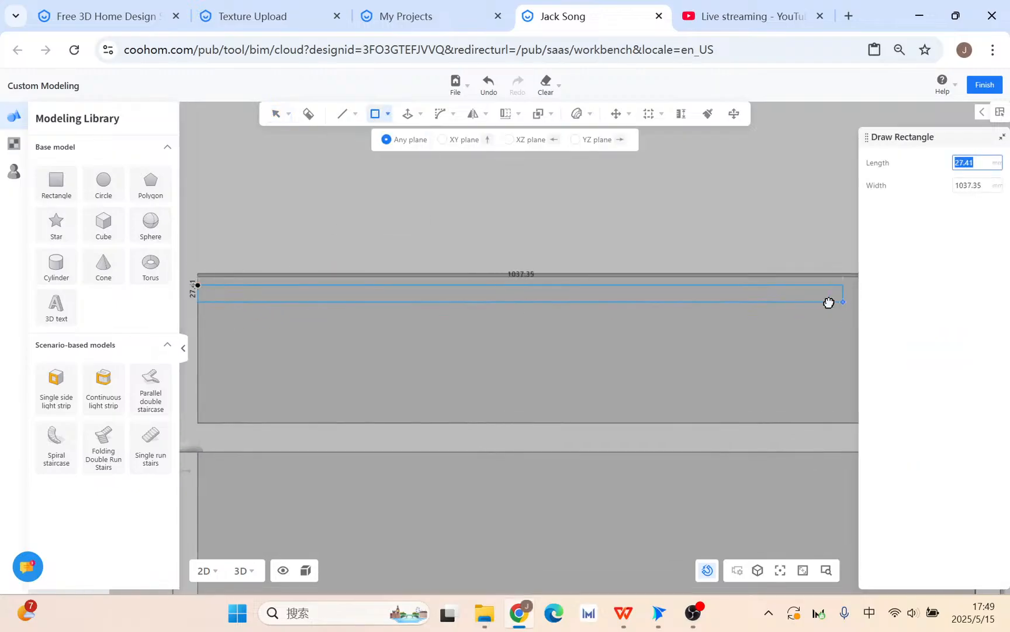
middle_drag(844, 300, 583, 308)
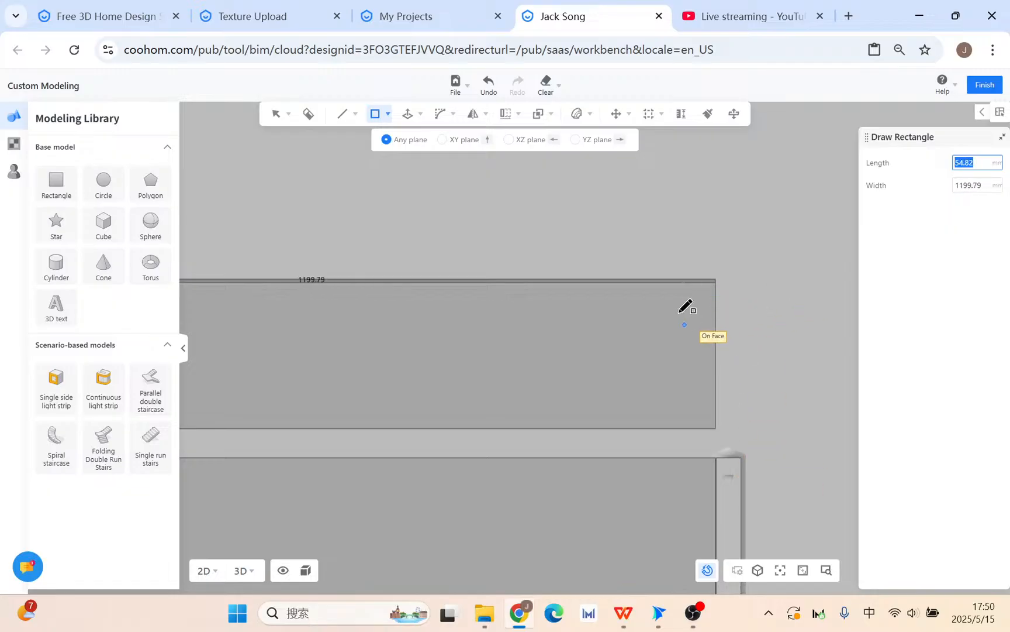
click(456, 142)
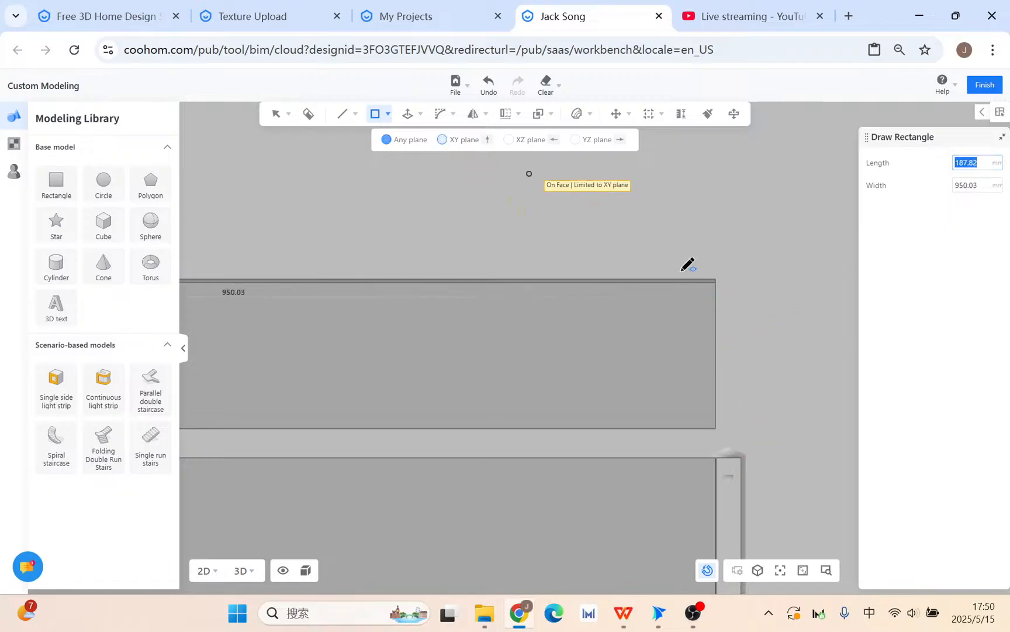
click(717, 283)
scroll(516, 329, up, 3)
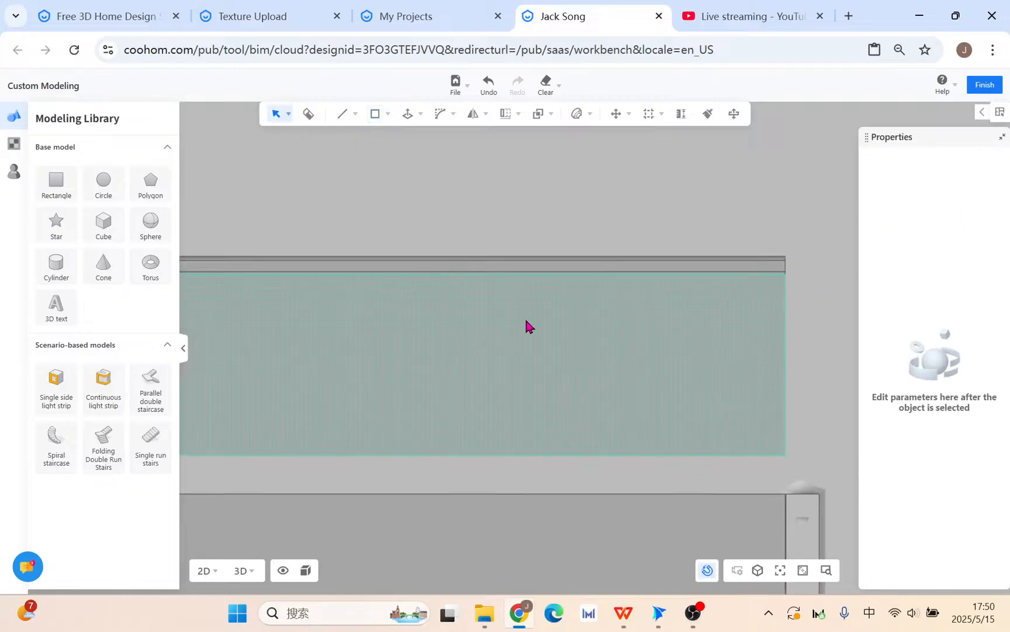
Step: Apply the uploaded "warm light" material to the narrow strip on the tread board's underside
click(16, 145)
click(152, 114)
click(130, 145)
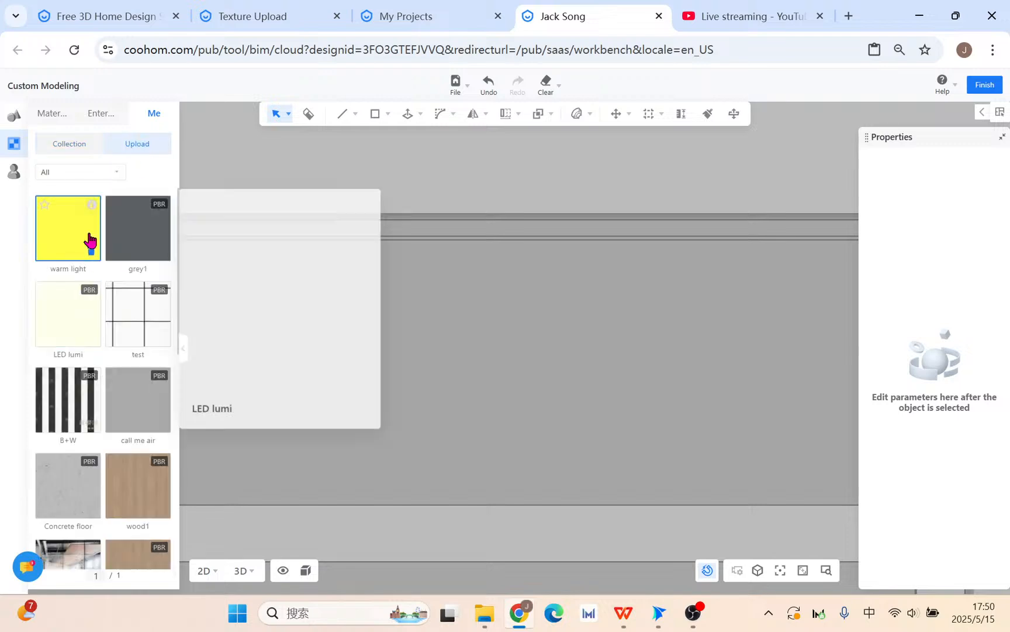
drag(88, 257, 576, 378)
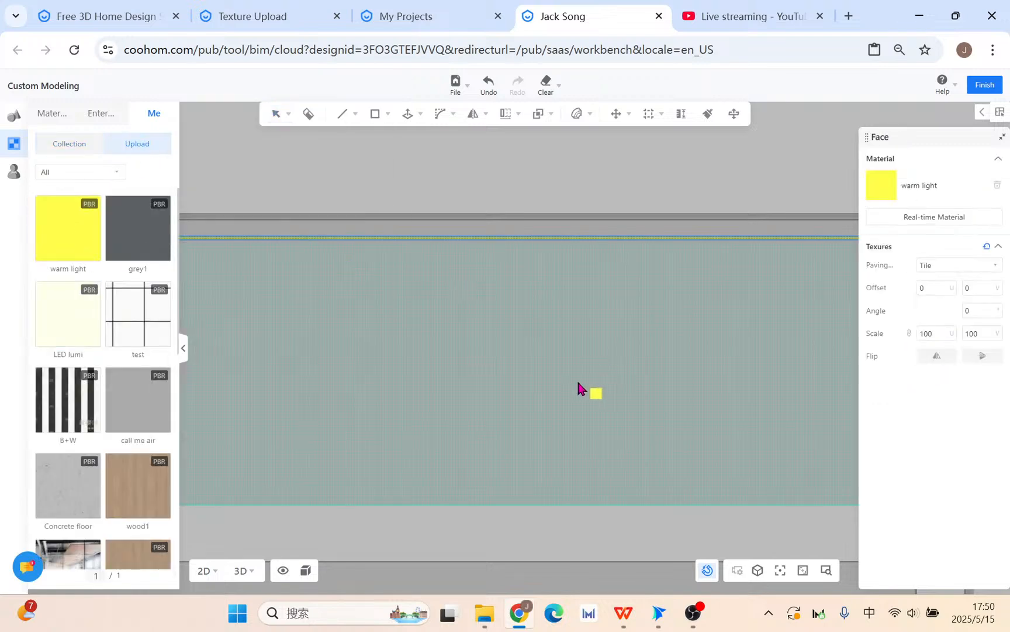
Step: Return to the 3D view and move the tread board's back face about 34 mm toward the staircase
scroll(679, 313, down, 2)
click(253, 570)
click(240, 571)
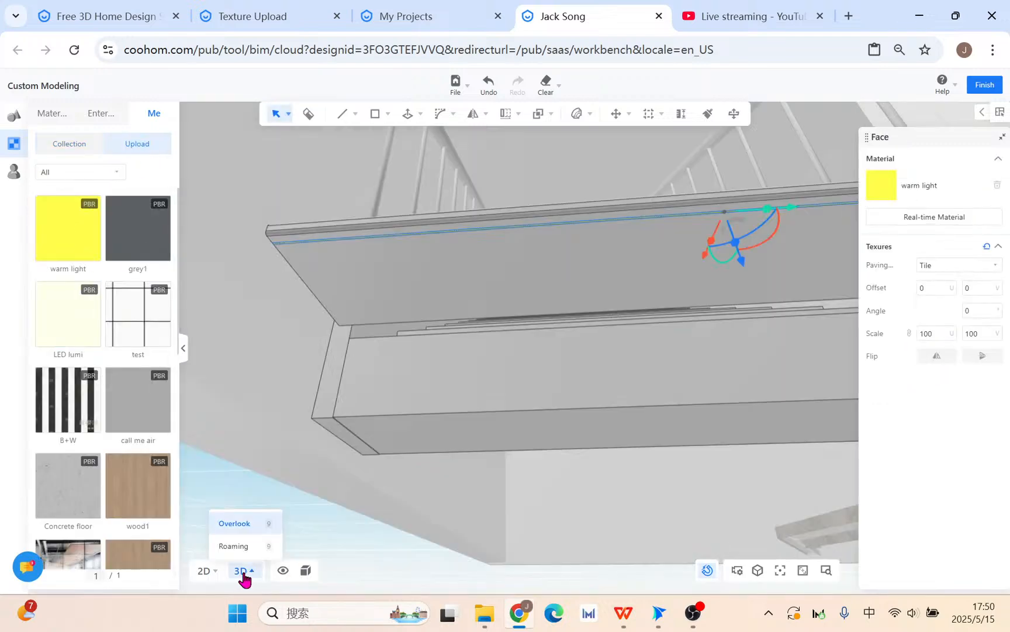
scroll(507, 409, down, 2)
right_drag(508, 410, 337, 461)
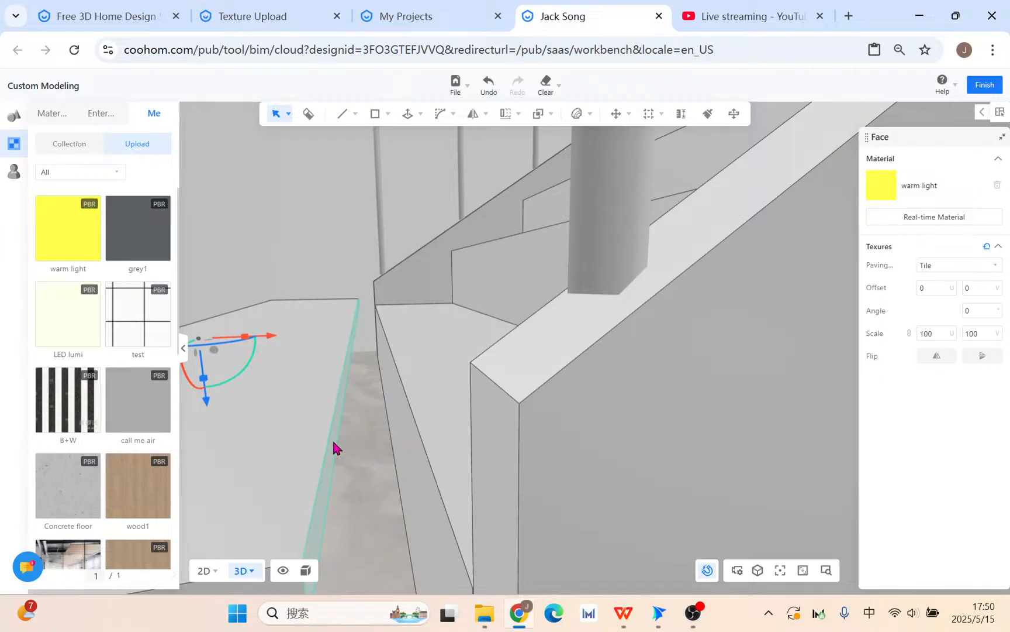
click(333, 447)
drag(419, 334, 445, 323)
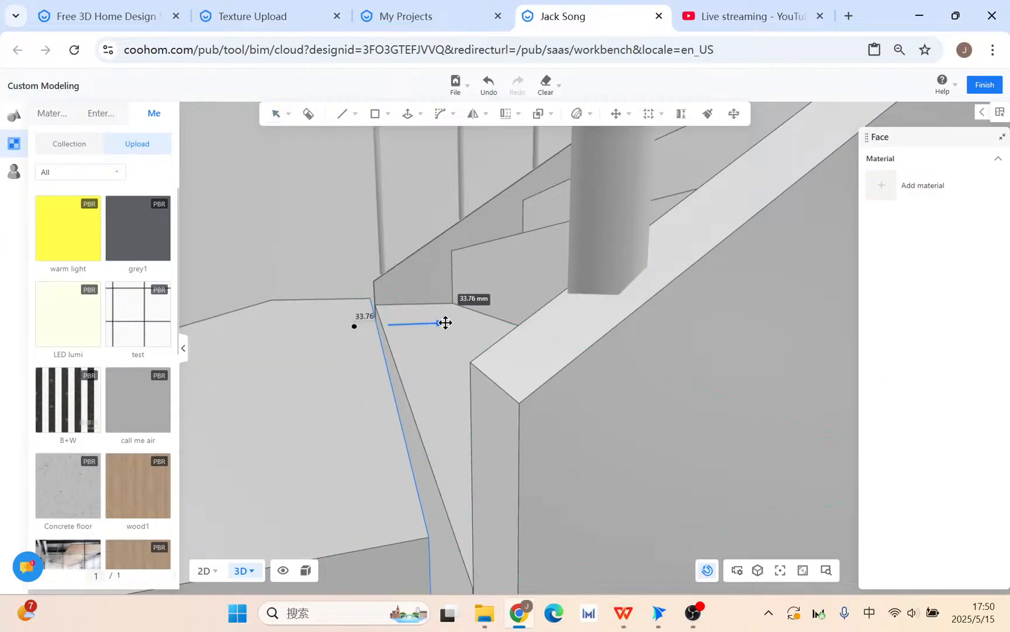
Step: Select the whole tread board and combine it into a group
right_drag(450, 378, 542, 492)
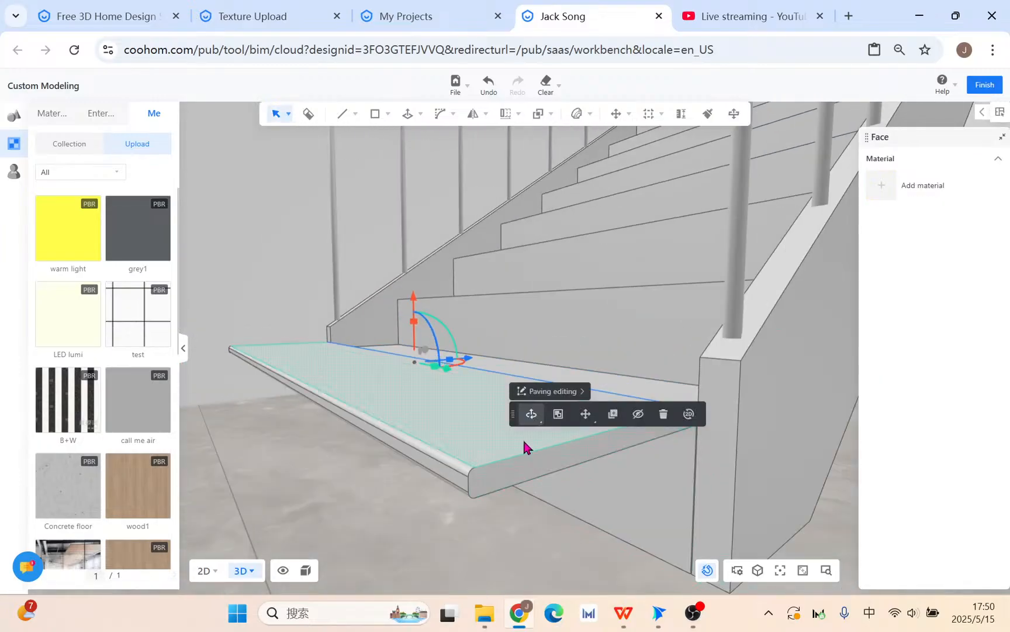
triple_click(462, 441)
click(510, 392)
scroll(780, 522, up, 3)
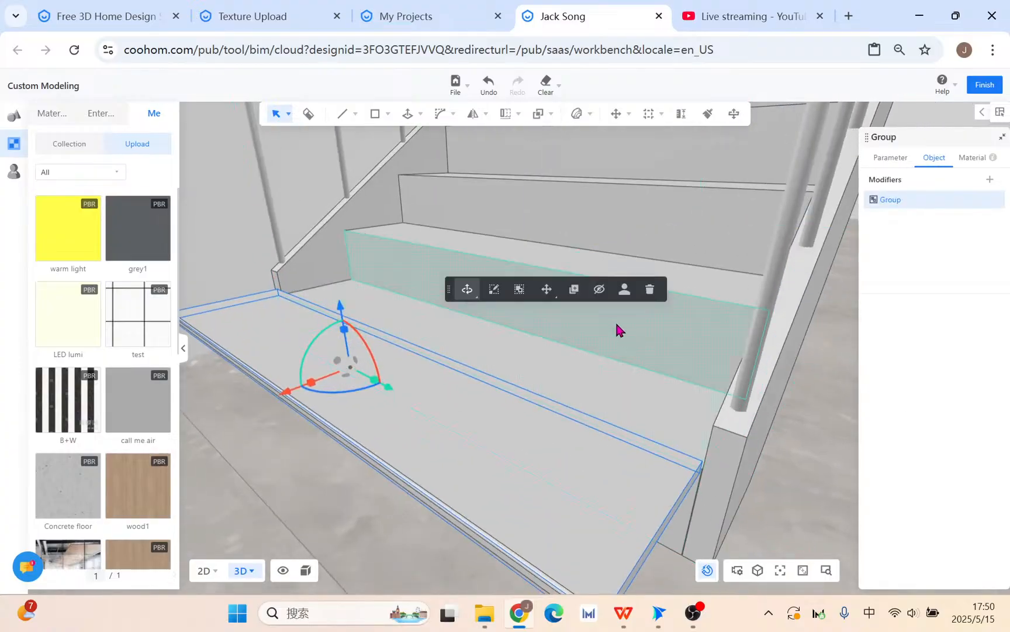
Step: Copy the grouped tread board by its back corner onto the lowest step's inner back corner, and delete the original in front
click(573, 290)
middle_drag(298, 283, 494, 372)
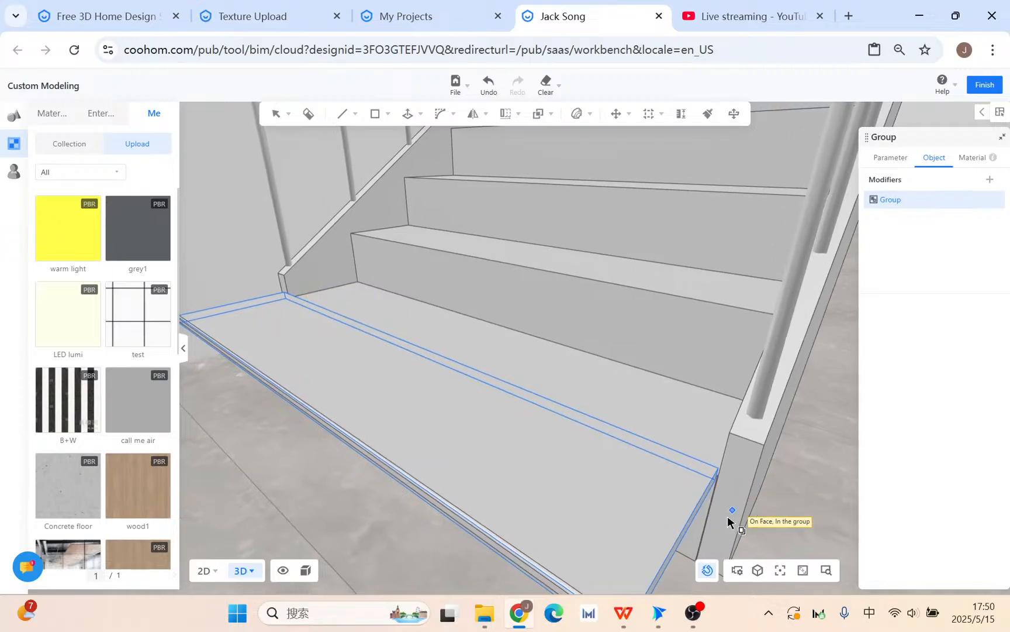
scroll(728, 497, down, 3)
click(713, 452)
middle_drag(713, 453, 767, 445)
click(716, 350)
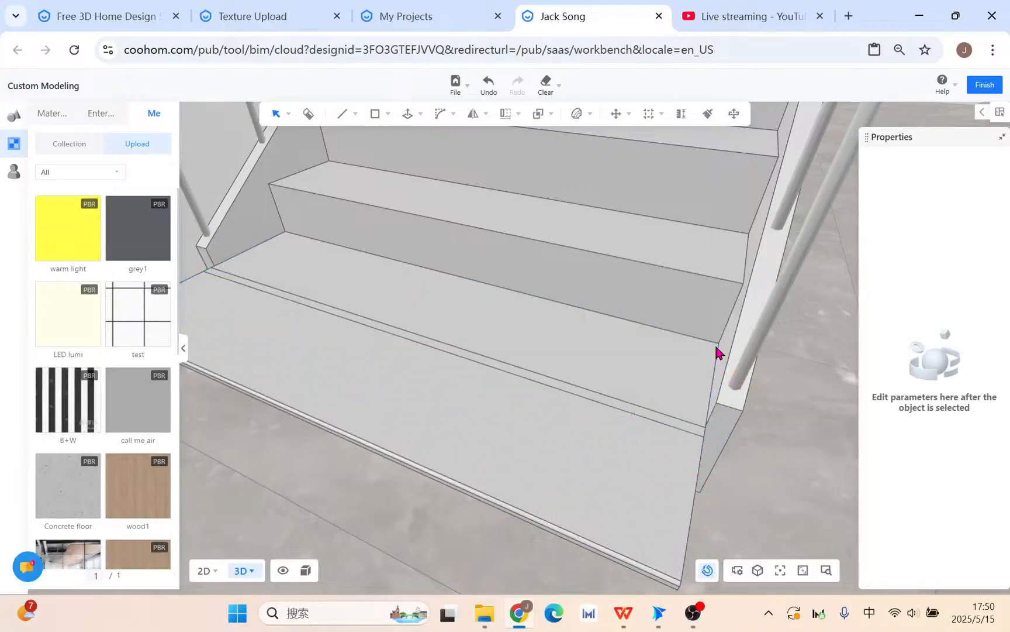
click(596, 483)
key(Delete)
middle_drag(596, 479, 571, 498)
click(596, 361)
middle_drag(496, 467, 412, 447)
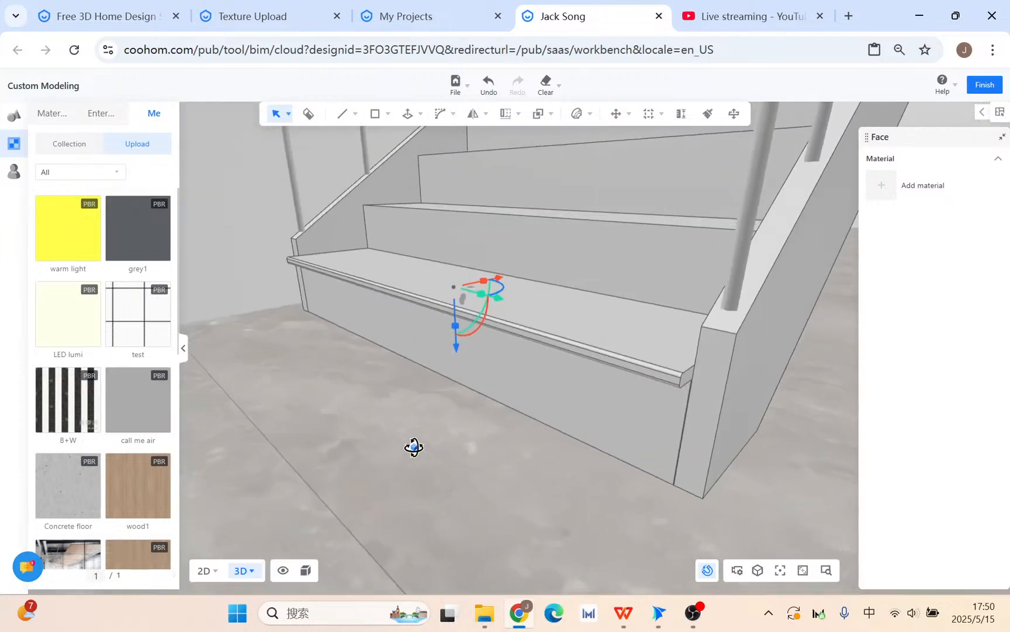
click(616, 319)
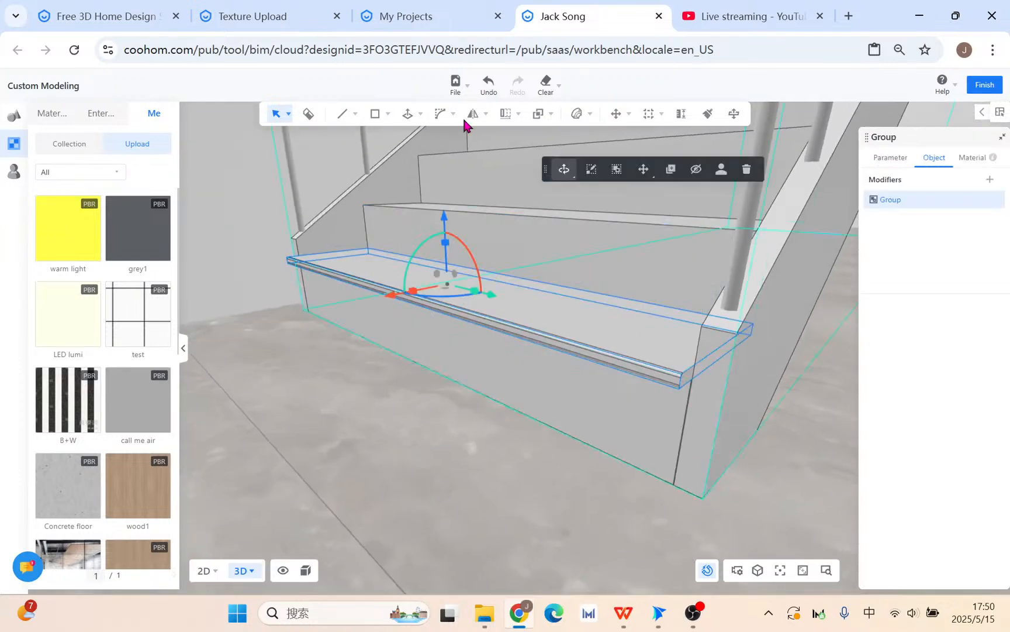
mouse_move(509, 117)
click(511, 142)
middle_drag(712, 485, 758, 421)
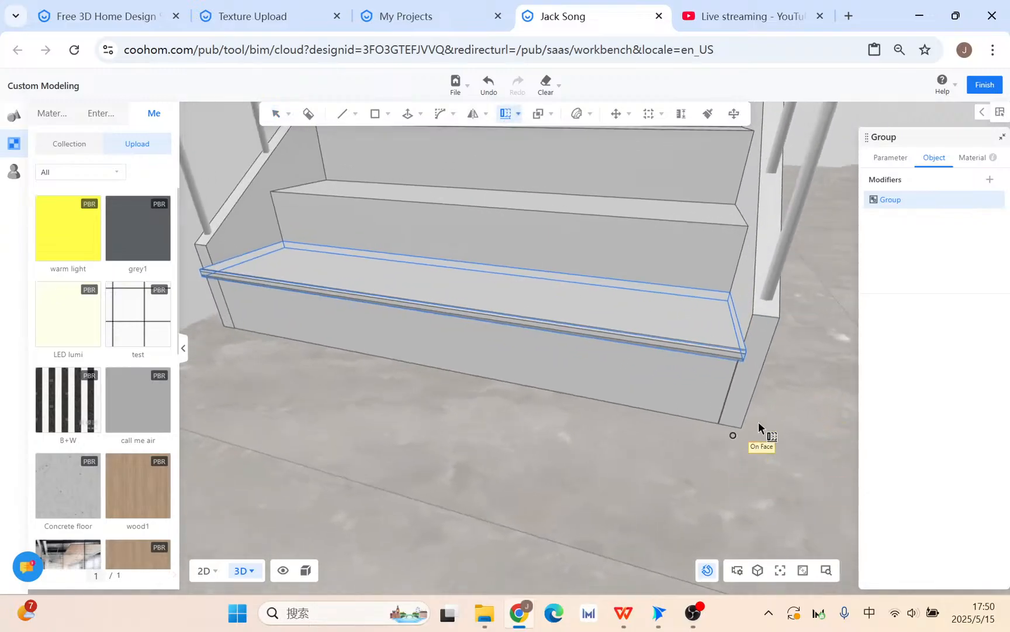
click(719, 424)
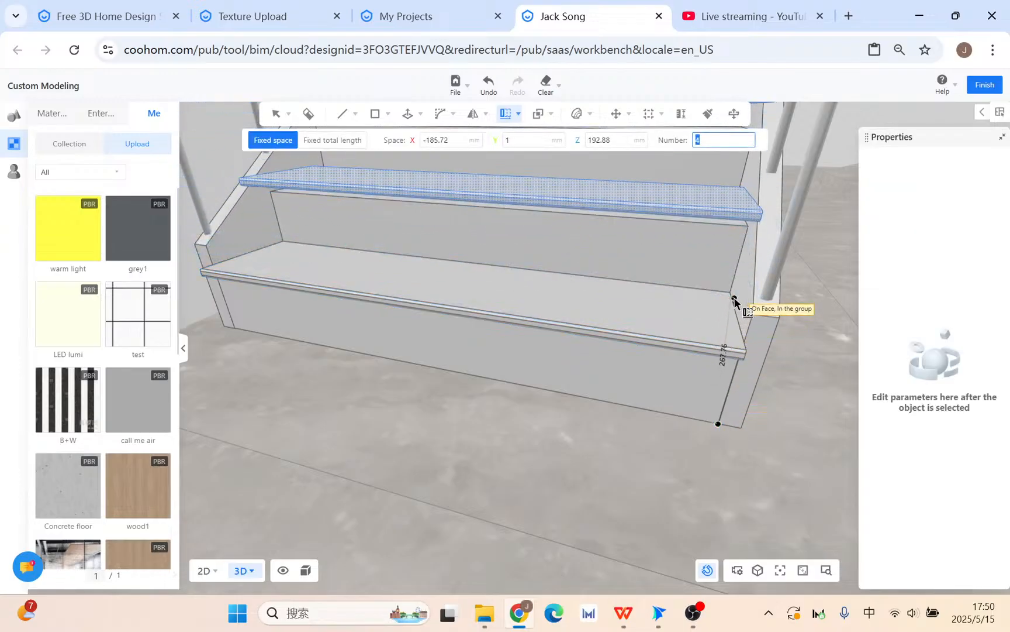
middle_drag(741, 304, 656, 275)
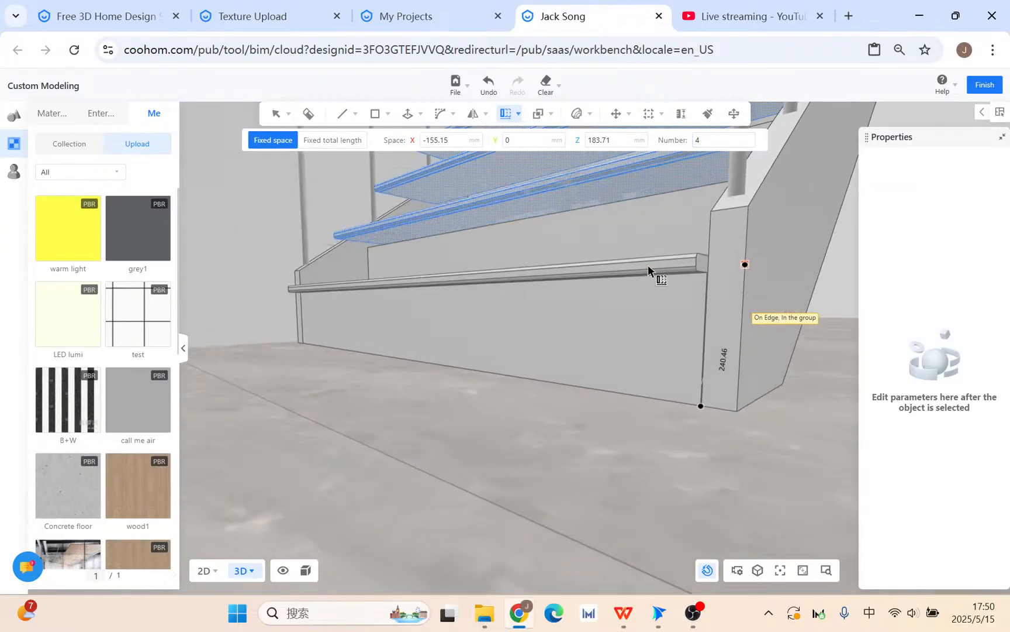
click(648, 270)
key(Escape)
Step: Try copying the tread board from the lowest step onto the second step, using matching corners as reference points
middle_drag(730, 366, 713, 386)
click(672, 394)
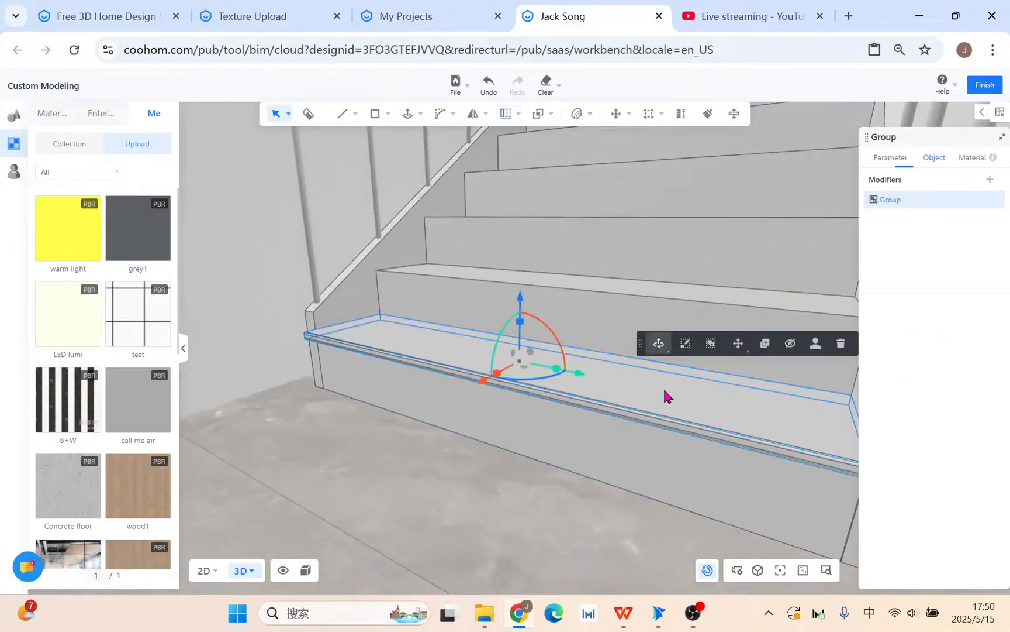
click(766, 345)
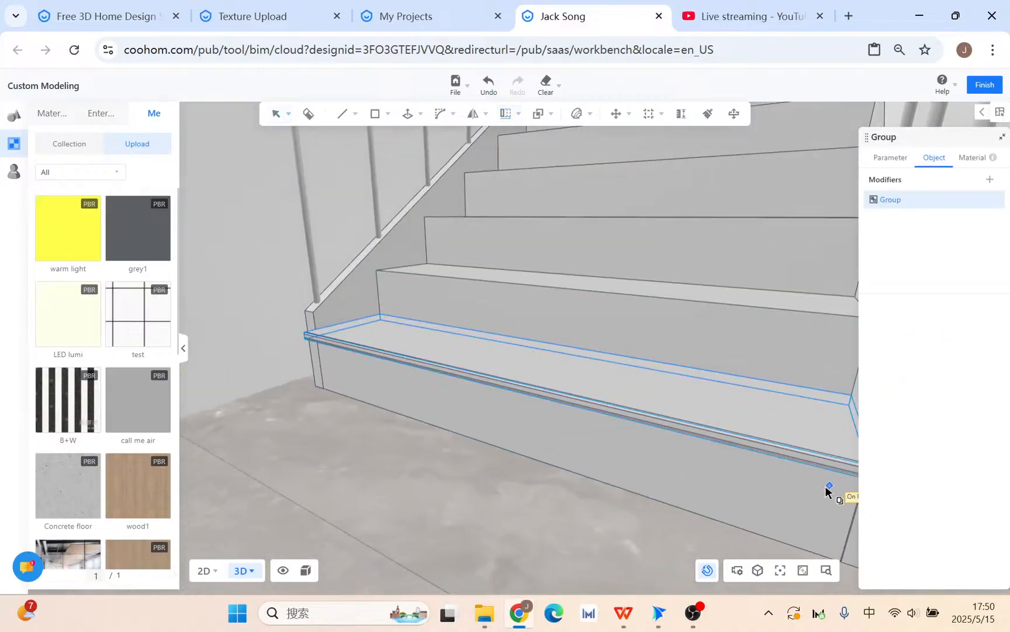
middle_drag(339, 399, 253, 361)
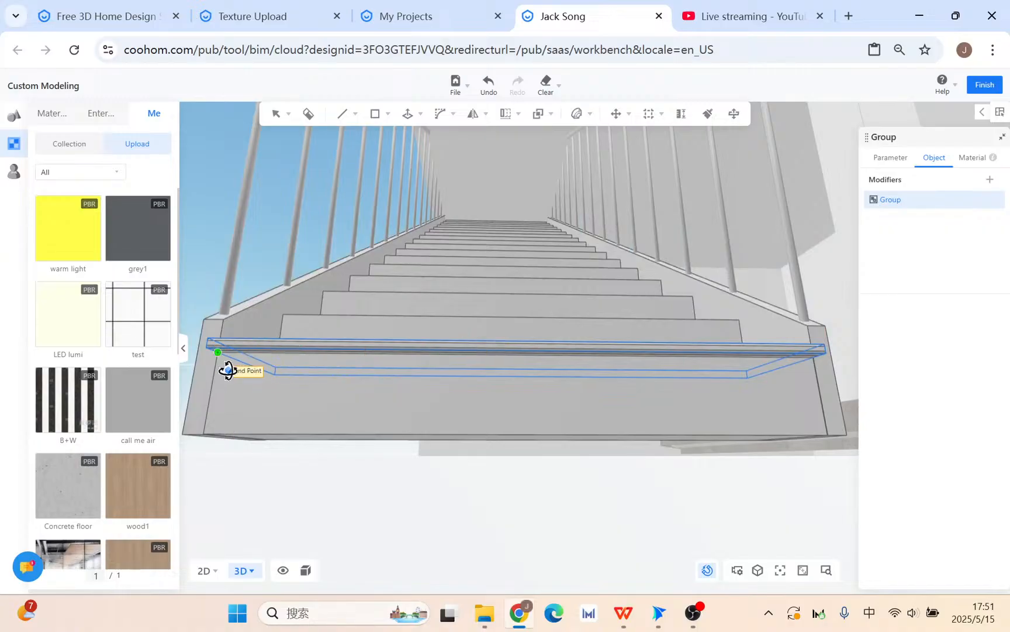
click(218, 361)
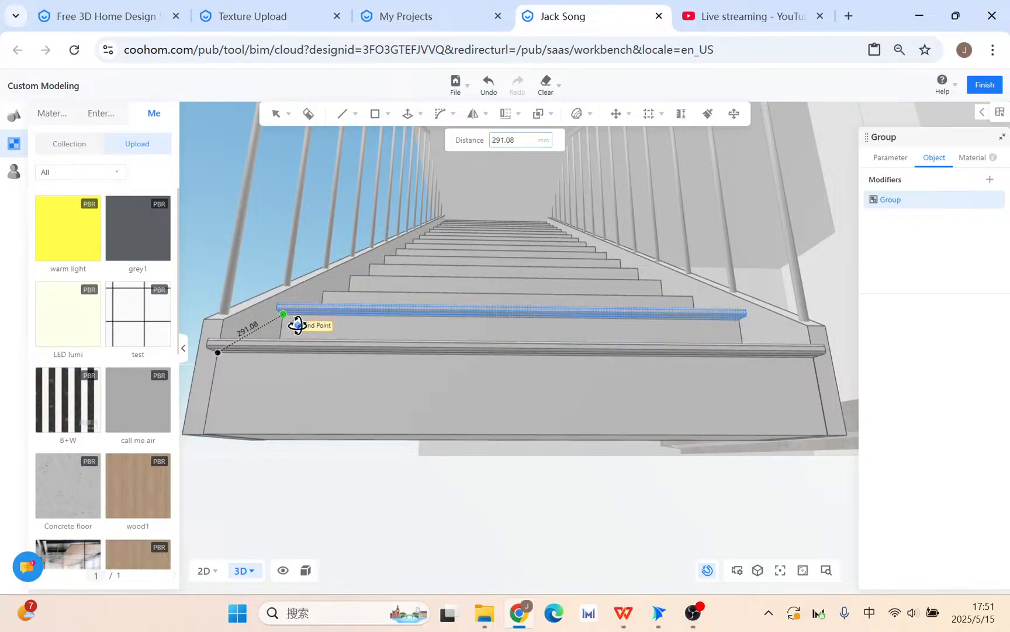
click(288, 316)
drag(329, 354, 374, 369)
key(ctrl+z)
Step: Create a linear array of the tread board up the staircase, spaced from the first step's corner to the second's, with number 16
click(645, 556)
mouse_move(506, 116)
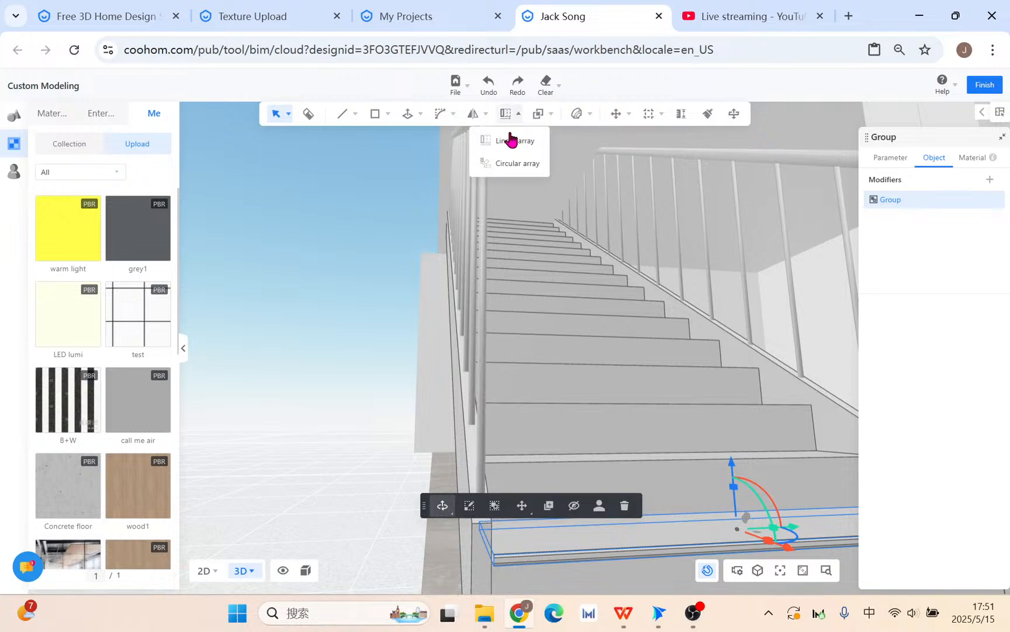
click(512, 141)
middle_drag(620, 386, 562, 328)
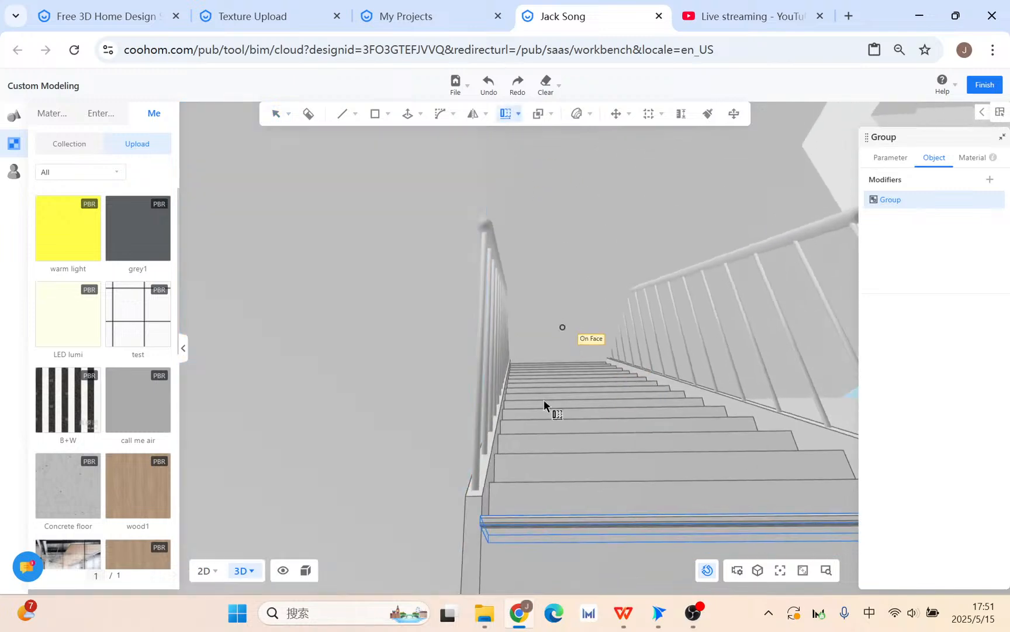
click(482, 534)
click(495, 484)
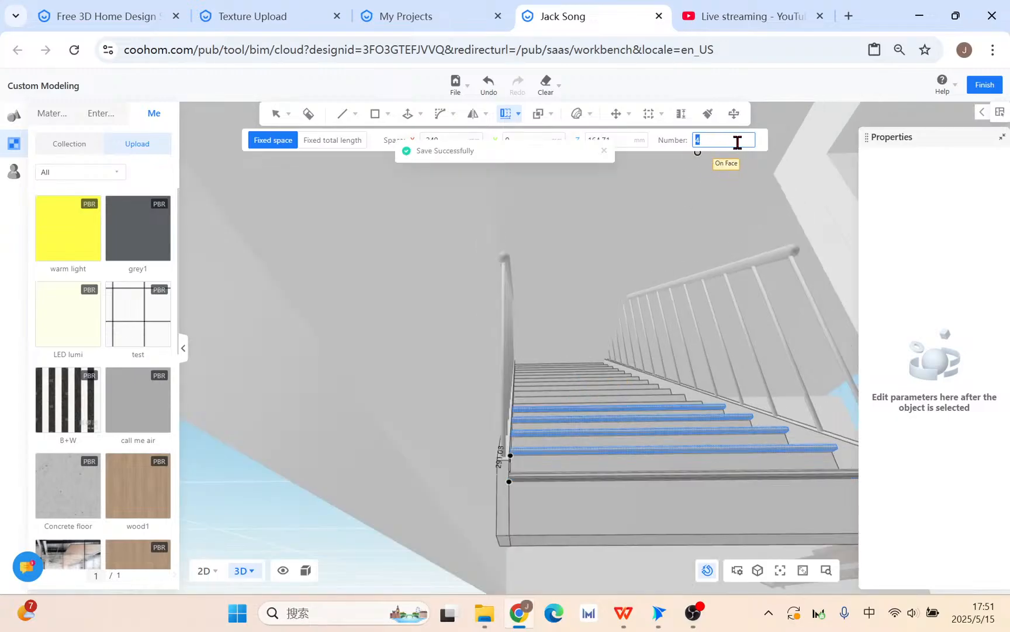
text(16)
key(Return)
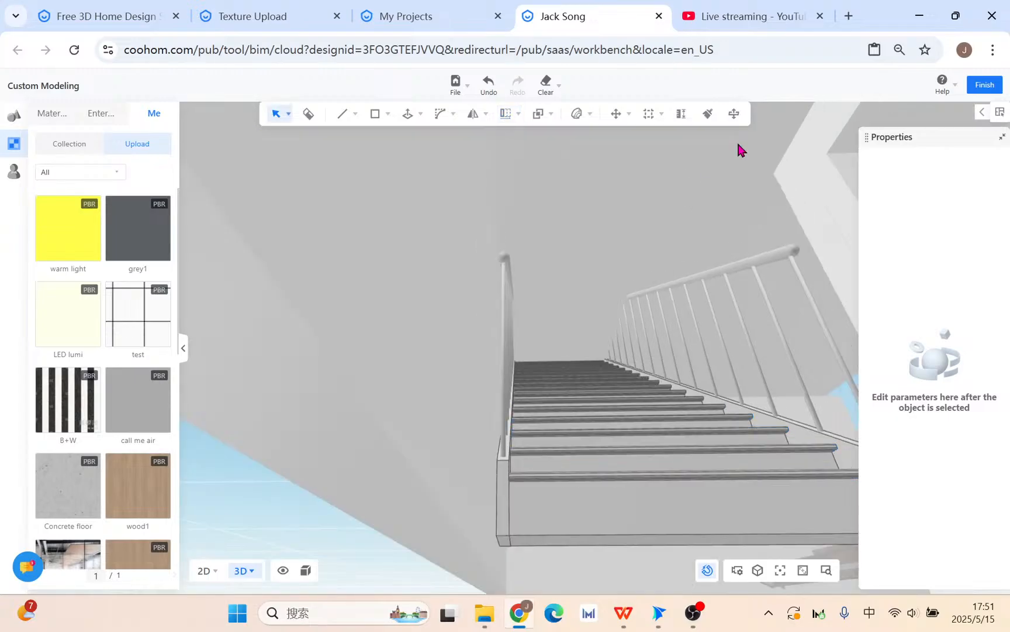
Step: Examine the arrayed tread boards along the staircase from the front, the side and below their front edges
scroll(700, 350, down, 5)
middle_drag(699, 353, 667, 367)
middle_drag(640, 403, 489, 320)
scroll(546, 386, up, 3)
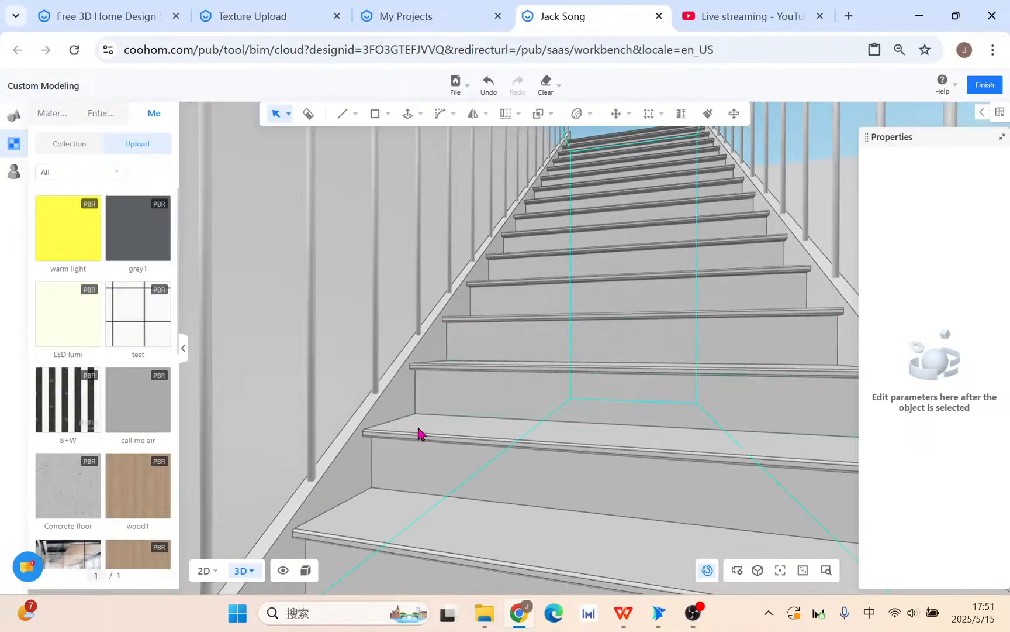
scroll(510, 431, down, 2)
middle_drag(454, 538, 447, 459)
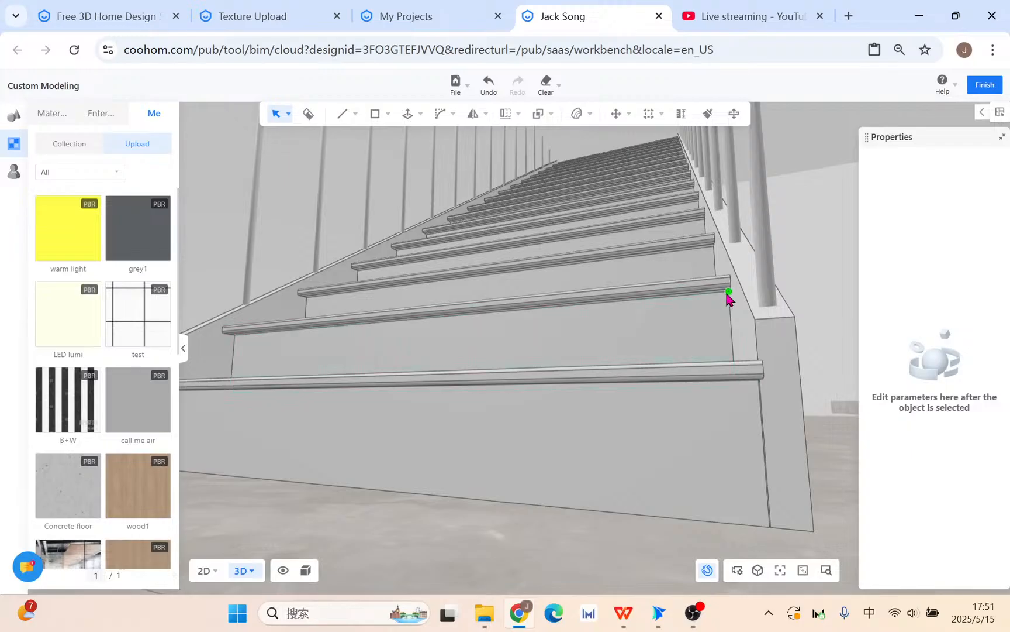
scroll(424, 316, down, 3)
scroll(486, 324, up, 3)
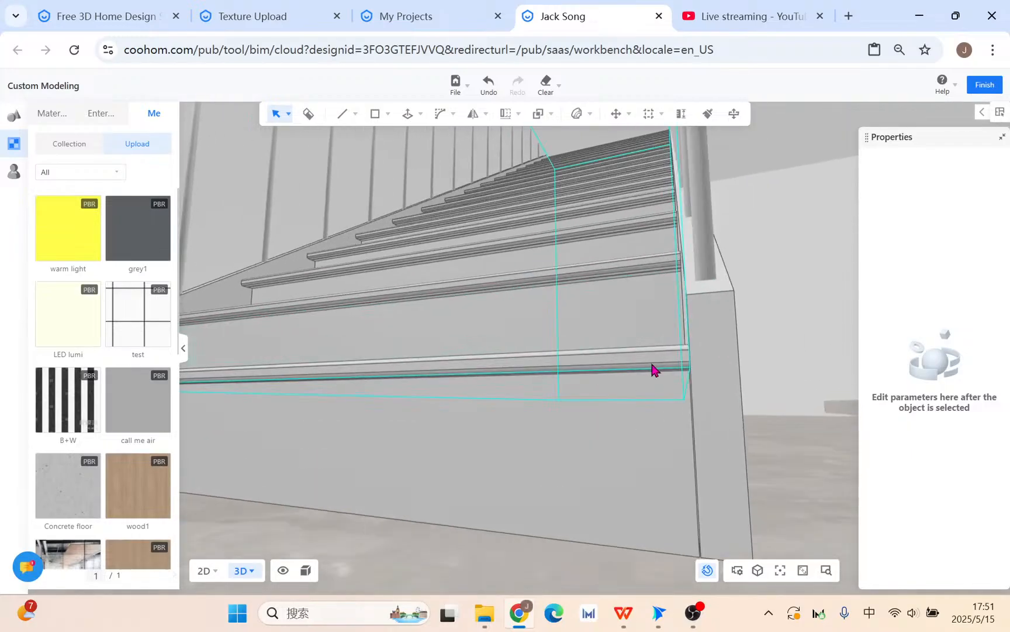
scroll(692, 356, up, 1)
scroll(518, 374, down, 5)
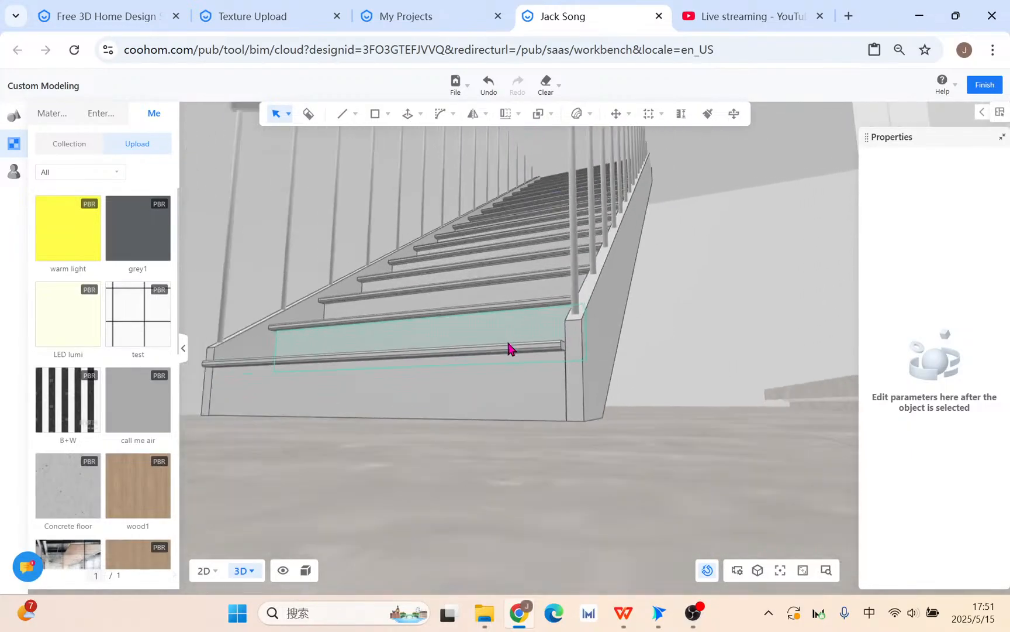
Step: Try to group the whole staircase, including its railings and tread boards, and undo the grouping
middle_drag(501, 379, 341, 373)
scroll(454, 387, down, 2)
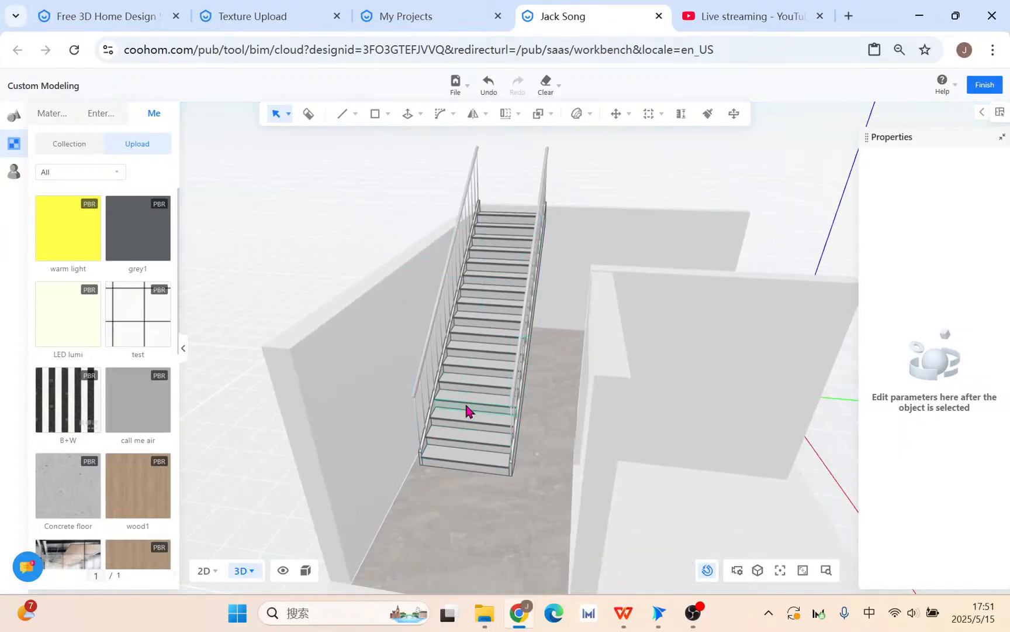
scroll(439, 439, down, 2)
drag(338, 152, 560, 516)
click(627, 469)
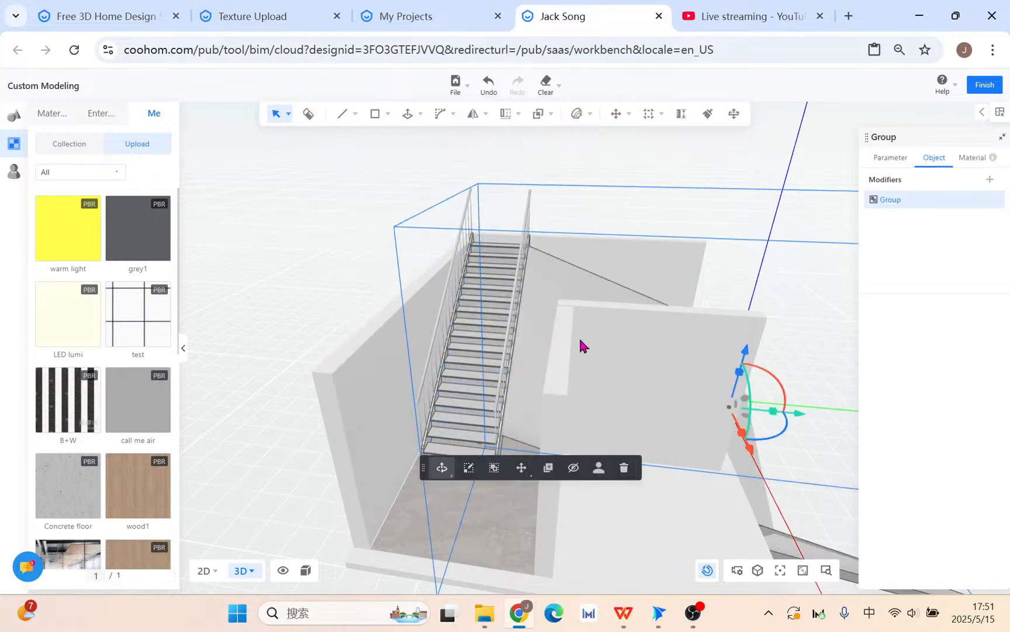
scroll(614, 471, down, 2)
middle_drag(540, 480, 530, 584)
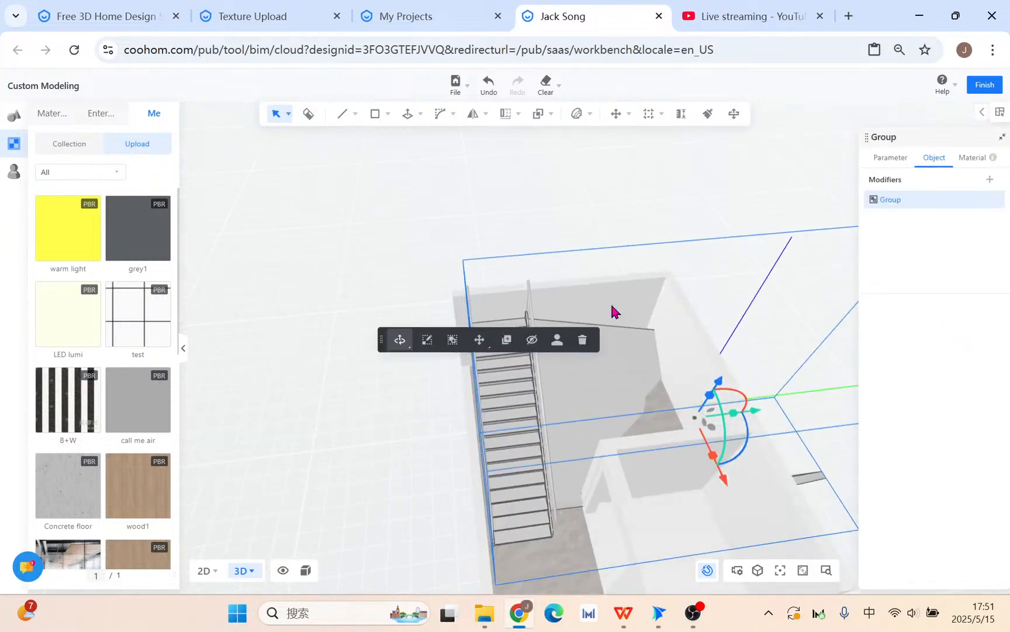
click(619, 279)
key(ctrl+z)
Step: Window-select just the staircase elements and try grouping them again, then undo that group
middle_drag(578, 433, 564, 401)
click(542, 380)
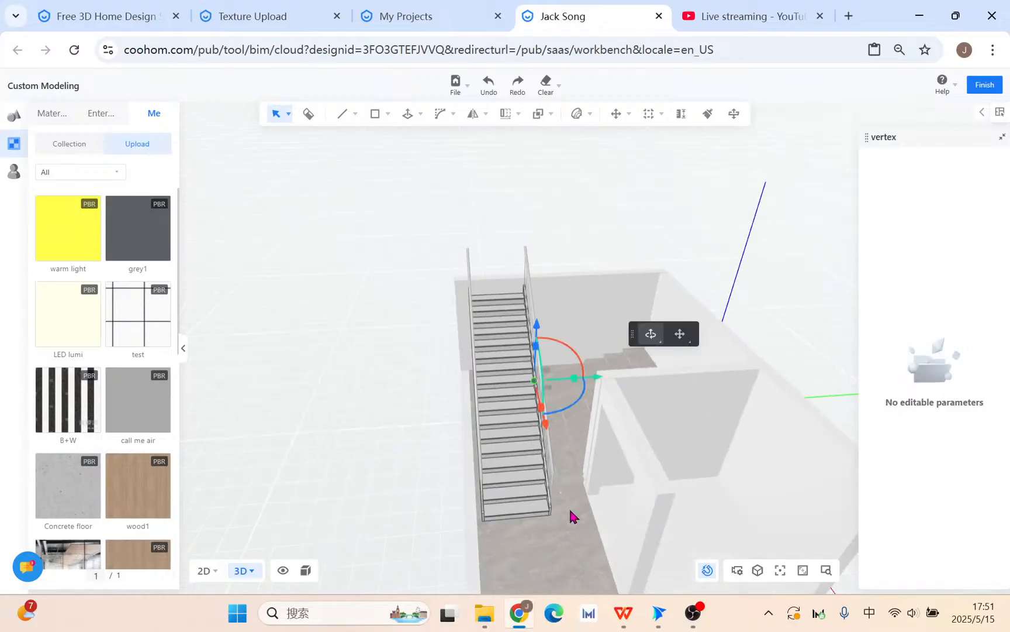
middle_drag(570, 510, 545, 513)
key(Escape)
drag(429, 203, 589, 573)
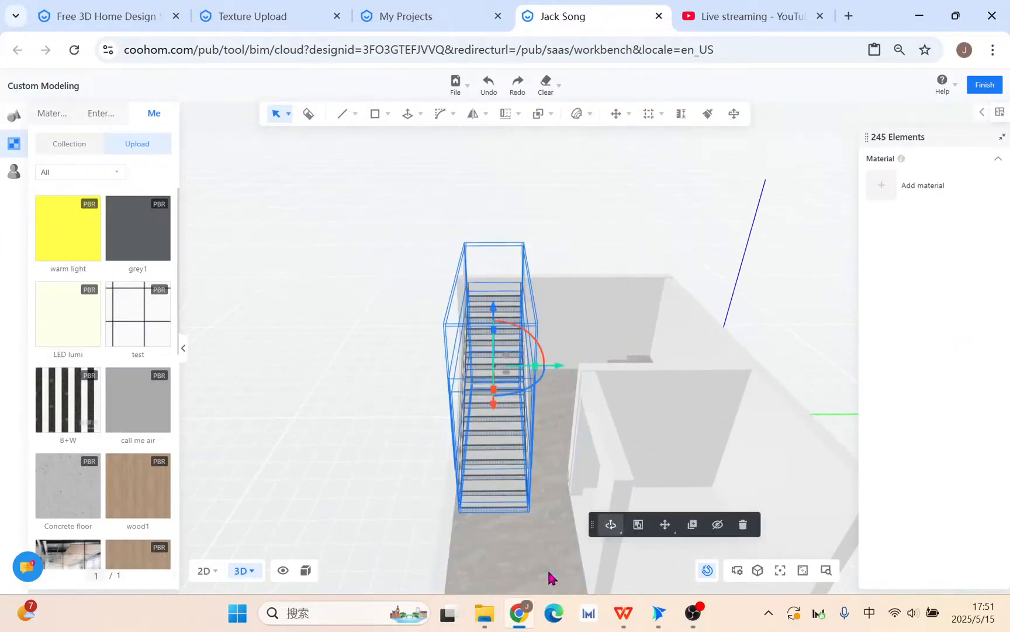
click(638, 524)
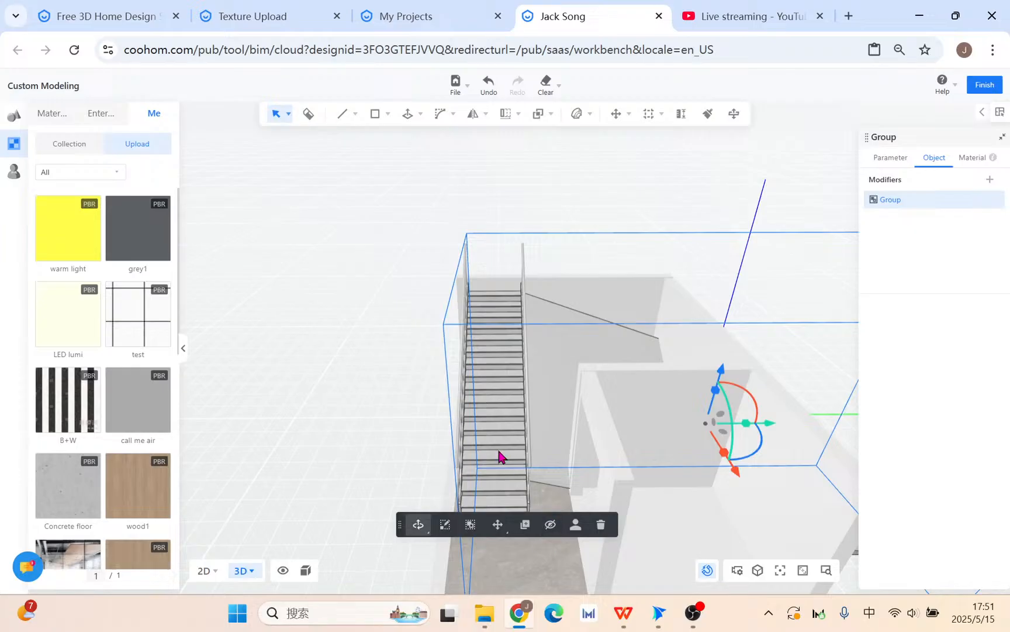
scroll(667, 485, down, 2)
middle_drag(667, 480, 460, 426)
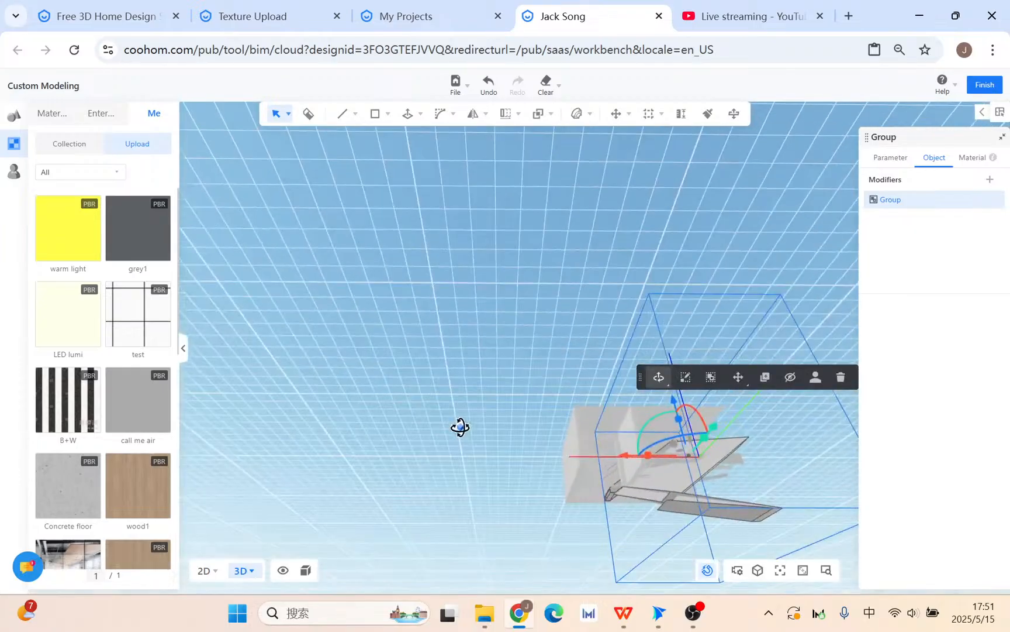
key(ctrl+z)
Step: Try selecting and grouping the staircase parts from another viewing angle, and undo the result
middle_drag(555, 504, 631, 614)
scroll(561, 406, up, 6)
middle_drag(413, 508, 617, 480)
drag(558, 283, 657, 483)
drag(666, 363, 508, 384)
click(300, 422)
middle_drag(300, 421, 554, 371)
key(ctrl+z)
Step: Examine the staircase, its railings and the arrayed tread boards from the front and from above
scroll(644, 316, up, 4)
middle_drag(692, 323, 558, 343)
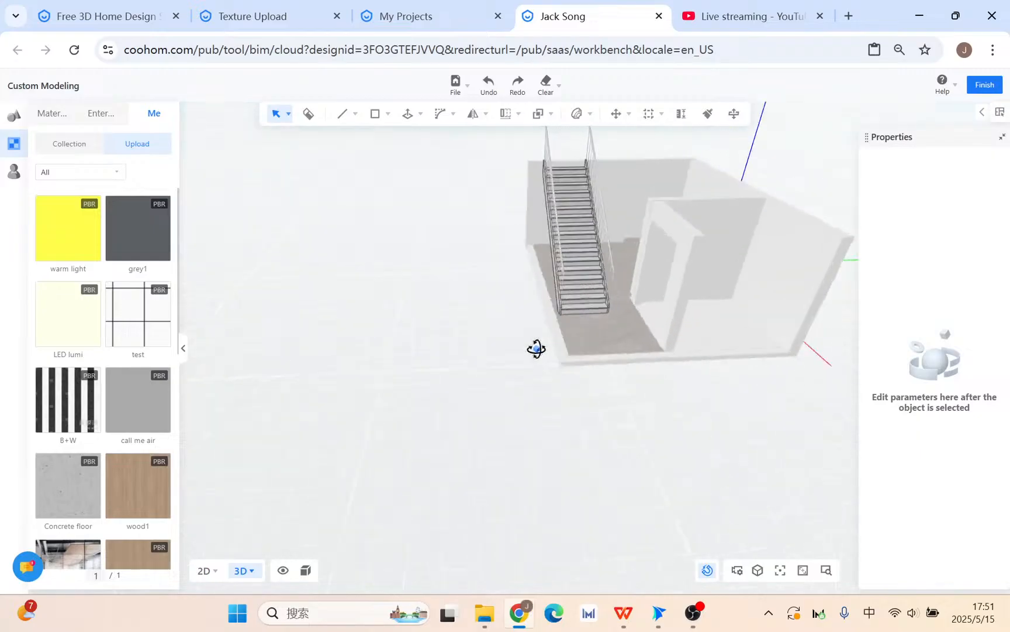
scroll(557, 343, up, 5)
middle_drag(632, 363, 568, 412)
click(538, 344)
scroll(569, 413, down, 3)
scroll(568, 411, up, 1)
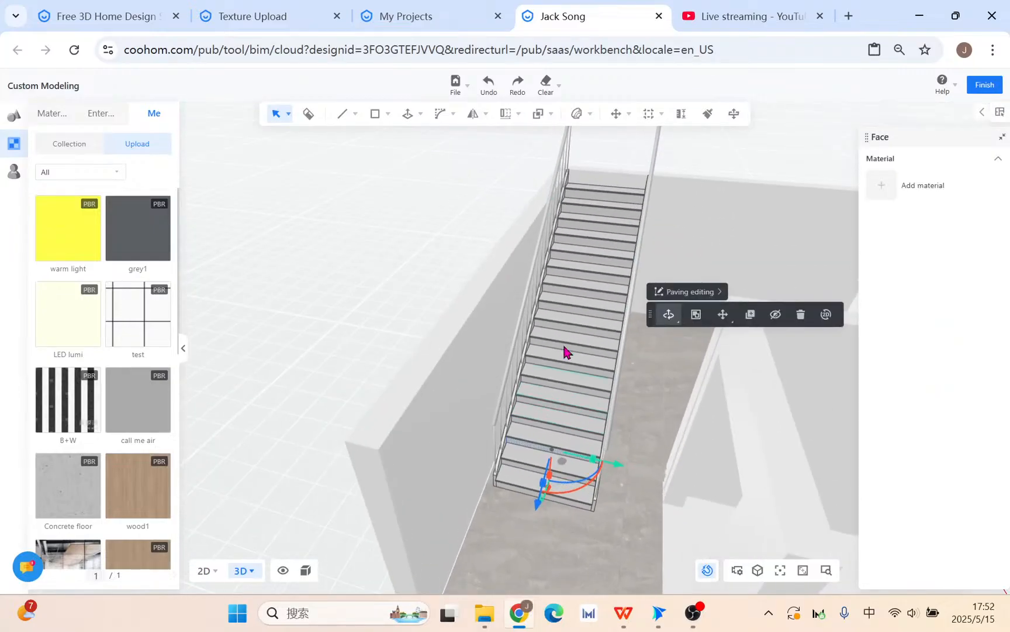
scroll(495, 159, down, 3)
middle_drag(495, 160, 535, 267)
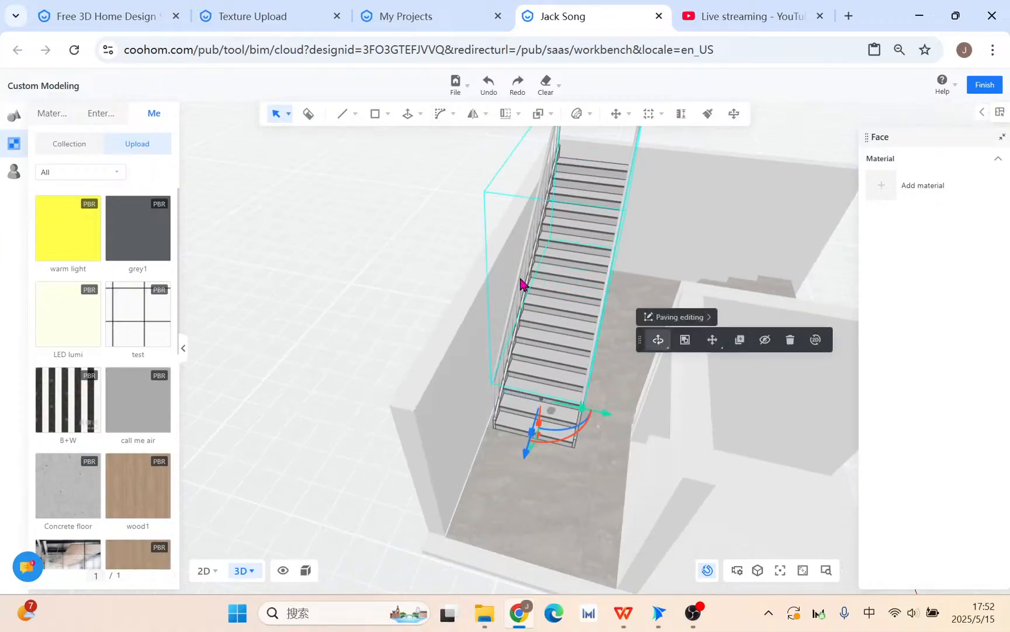
Step: Delete the railings from both sides of the tread-board staircase
key(Escape)
key(Escape)
scroll(524, 282, down, 4)
middle_drag(520, 263, 527, 273)
click(526, 272)
key(Delete)
Step: Try to group the staircase without its railings, and undo the grouping
middle_drag(536, 356, 565, 348)
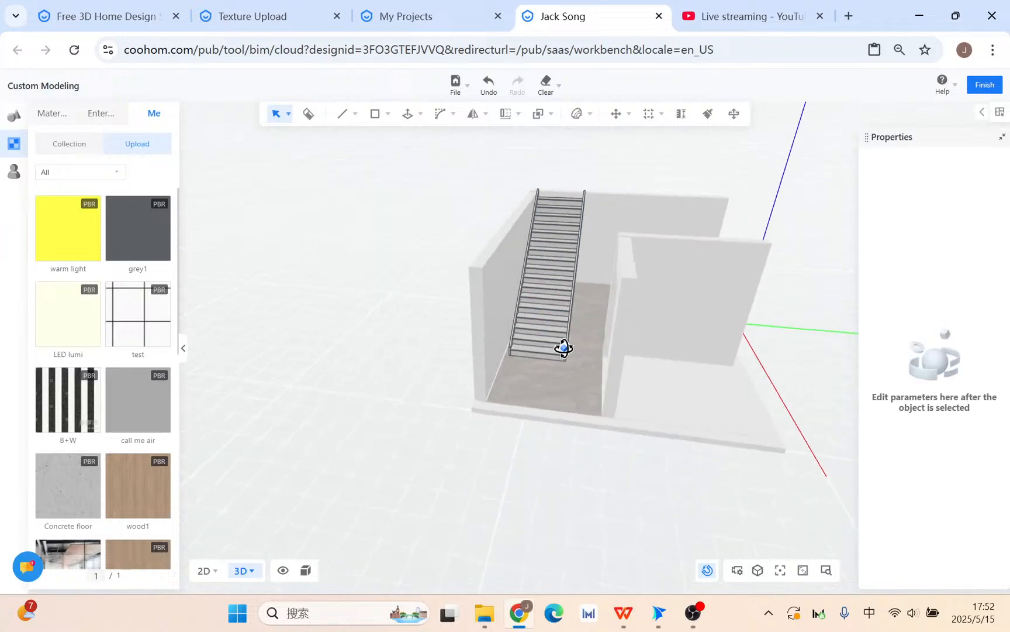
drag(475, 145, 620, 409)
click(695, 361)
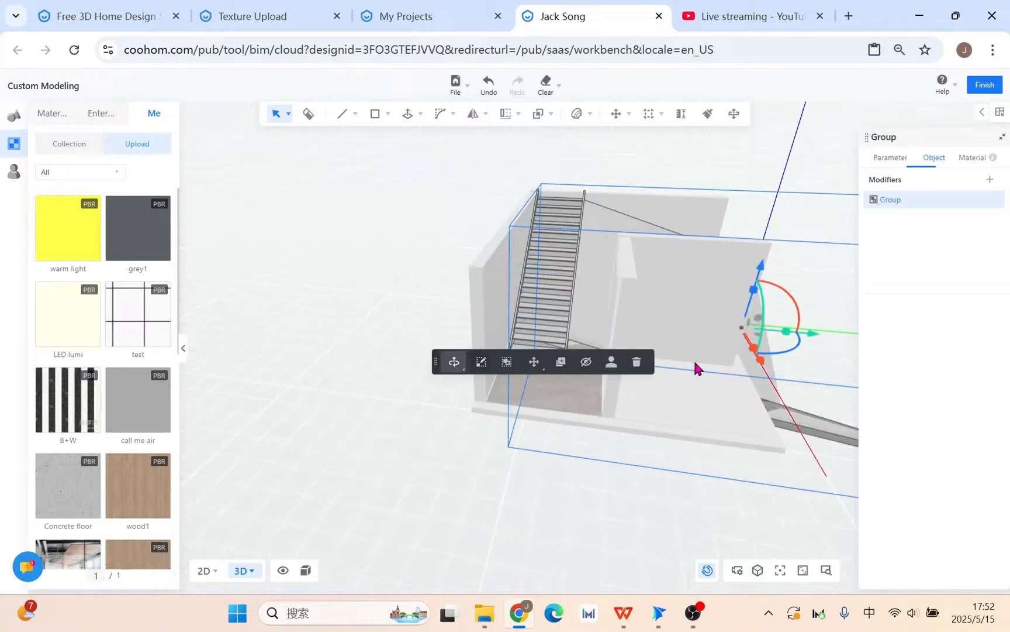
middle_drag(650, 388, 781, 408)
key(ctrl+z)
Step: Insert a Single run stairs model from the modeling library beside the room, next to the existing staircase
scroll(612, 403, down, 3)
middle_drag(615, 375, 559, 398)
scroll(554, 383, up, 6)
scroll(544, 395, up, 2)
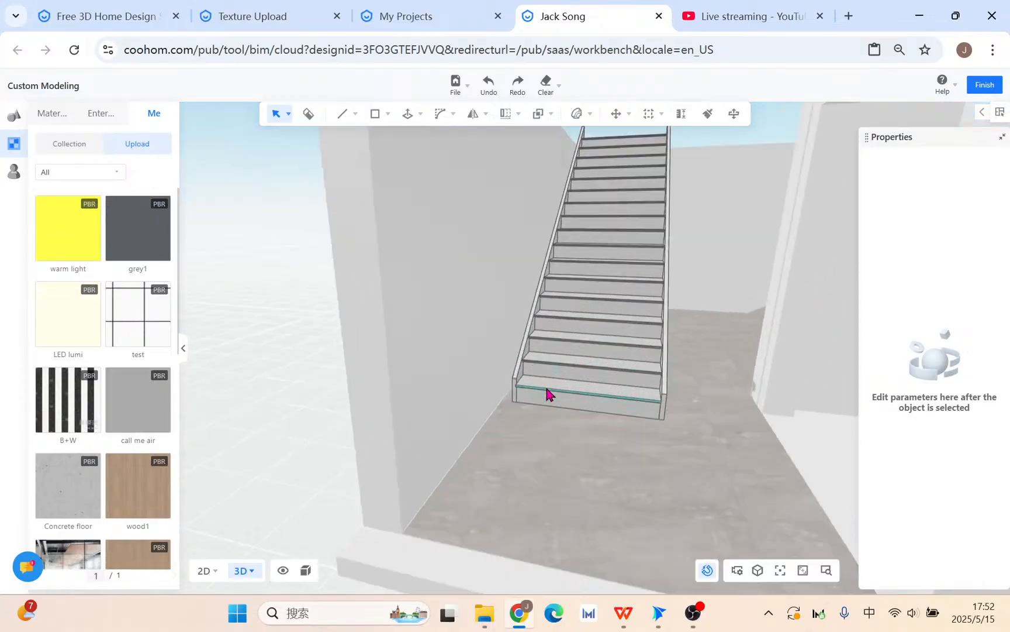
scroll(548, 393, down, 4)
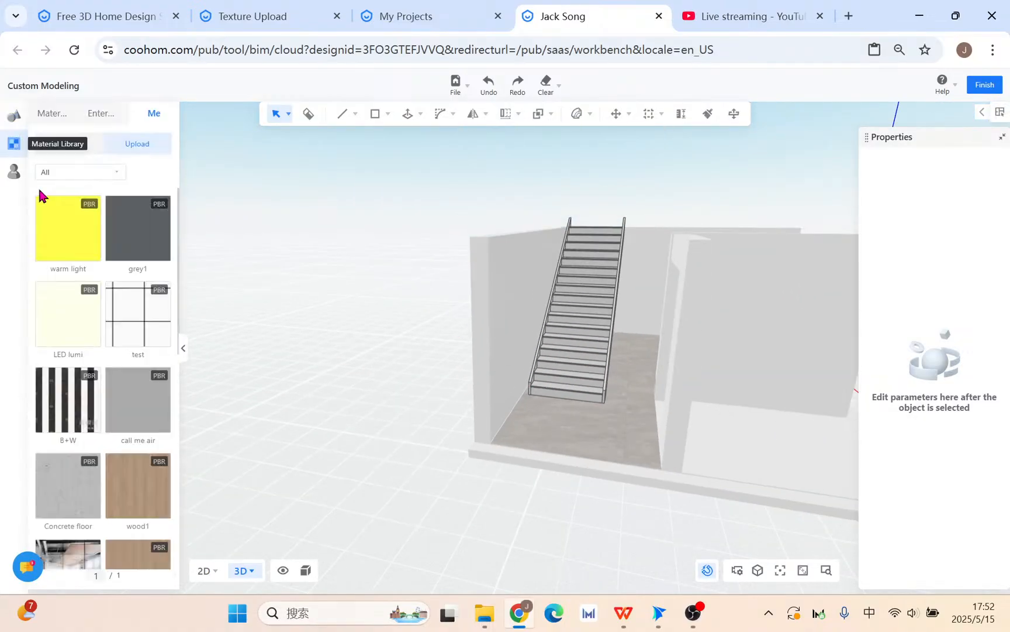
click(7, 112)
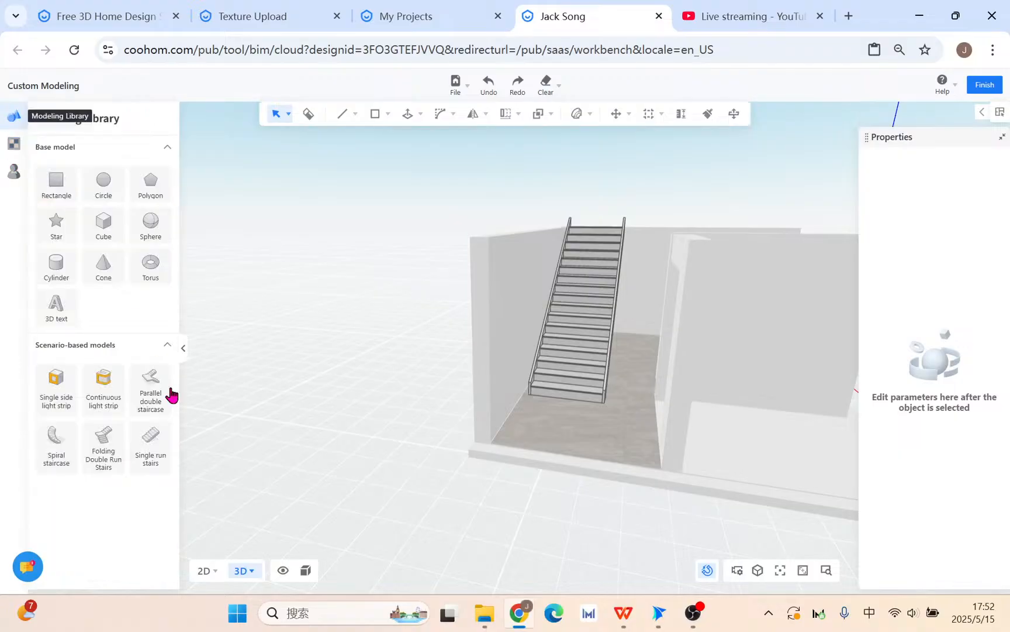
click(155, 448)
click(352, 397)
right_drag(305, 442, 401, 383)
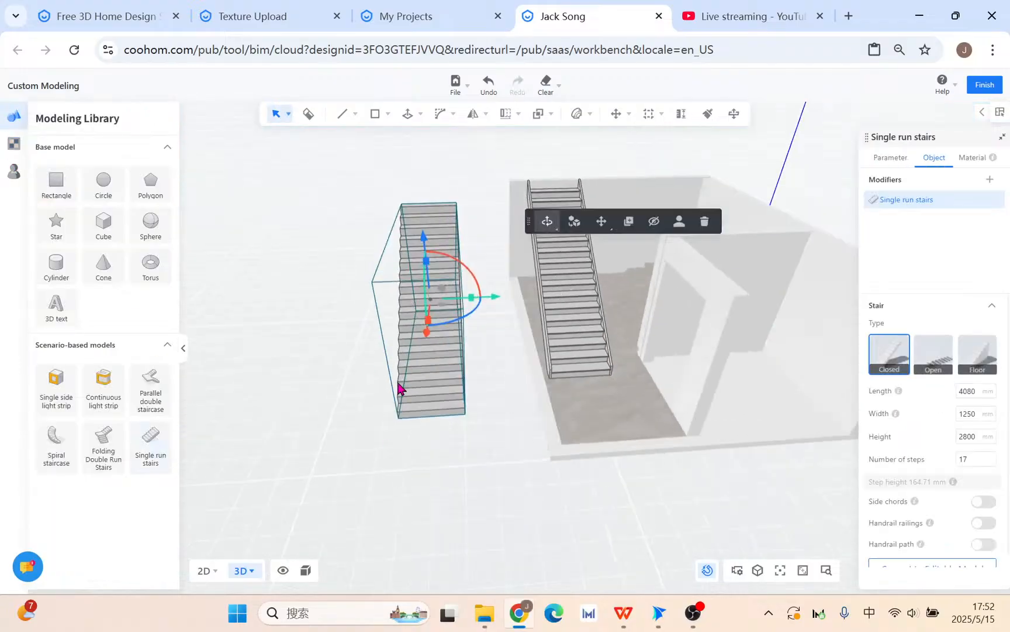
Step: Add a Bend modifier to the new single run stairs and set its datum direction to -X
click(578, 114)
right_drag(498, 342, 517, 437)
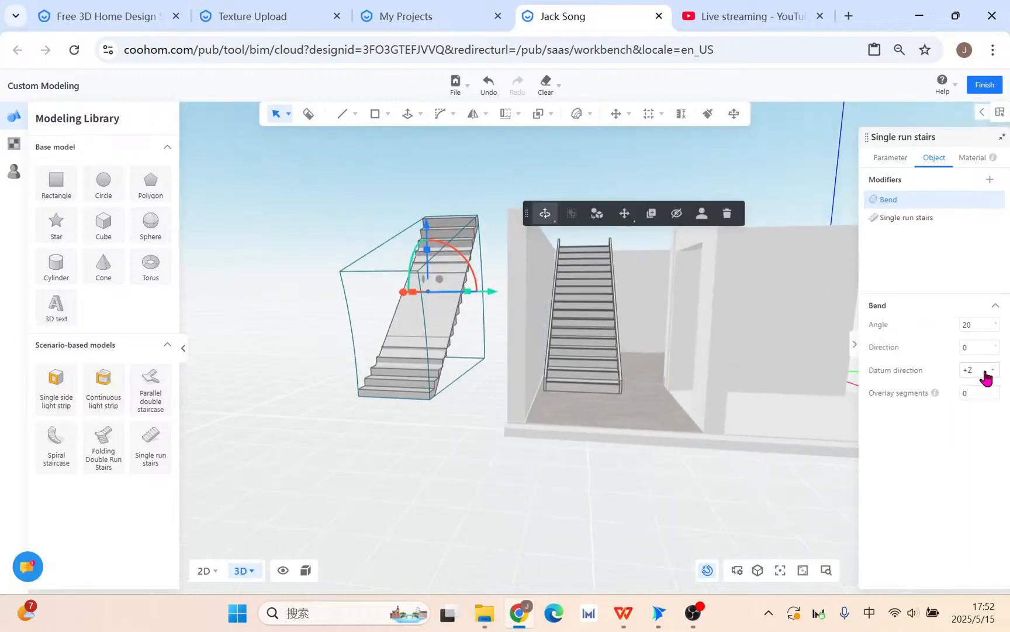
click(968, 419)
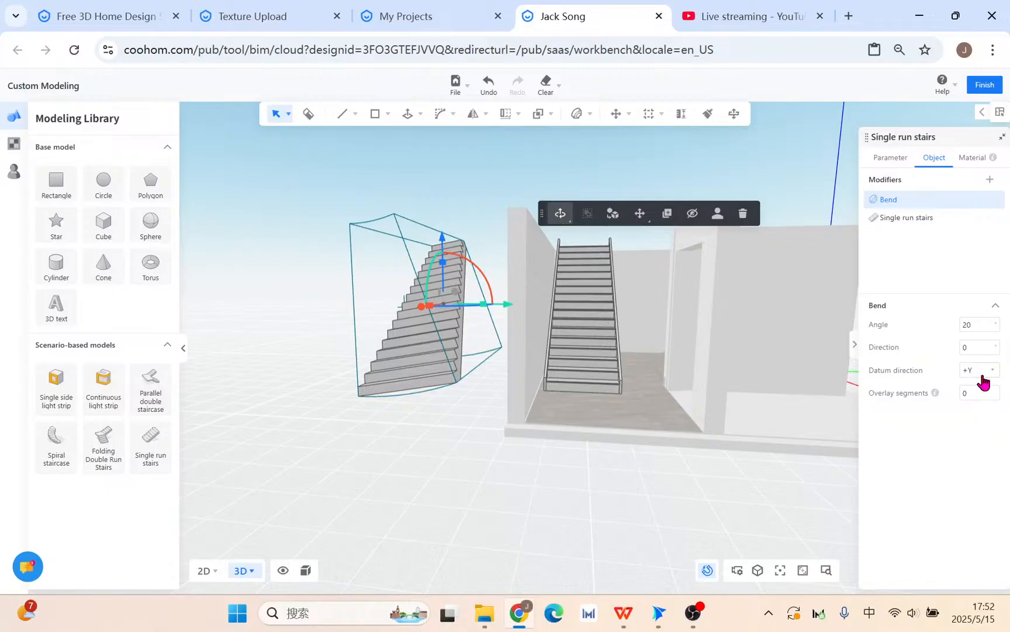
click(968, 387)
right_drag(526, 453, 702, 459)
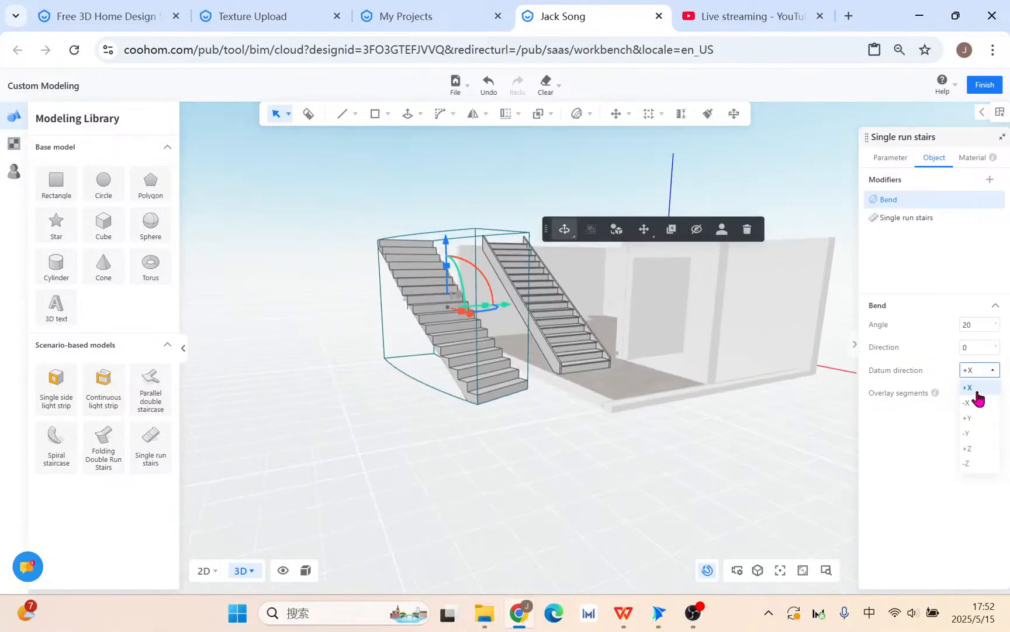
click(971, 404)
Step: Turn on side chords in the base stair parameters of the bent staircase
scroll(499, 460, up, 5)
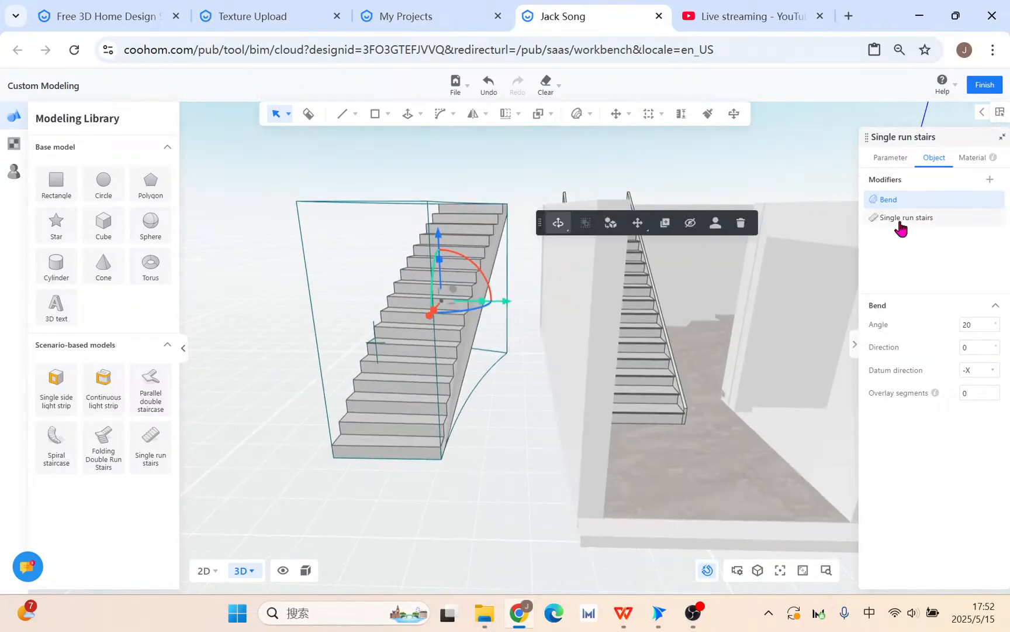
click(903, 221)
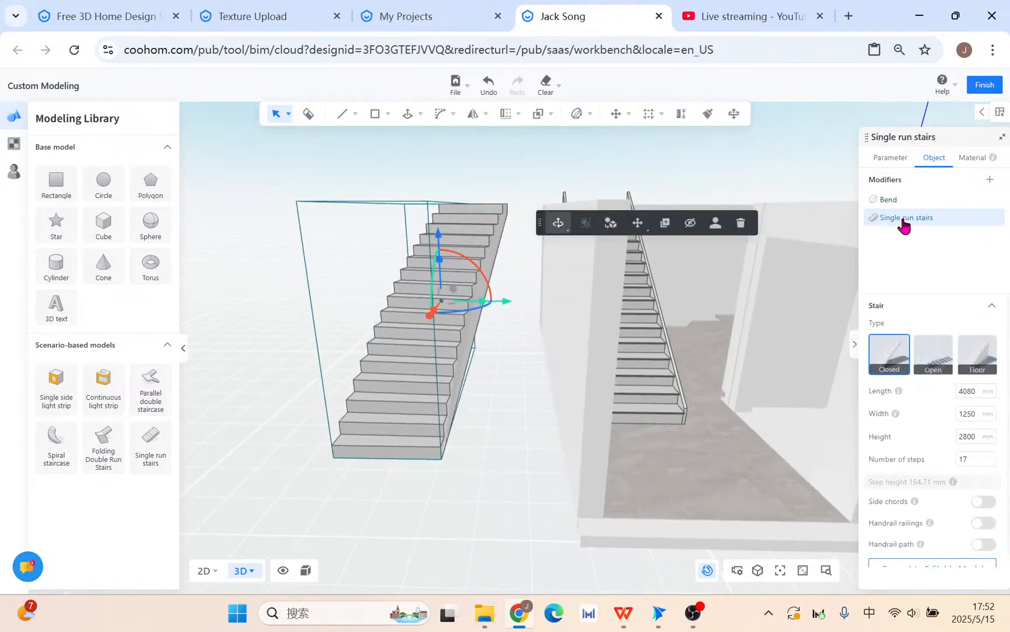
click(984, 503)
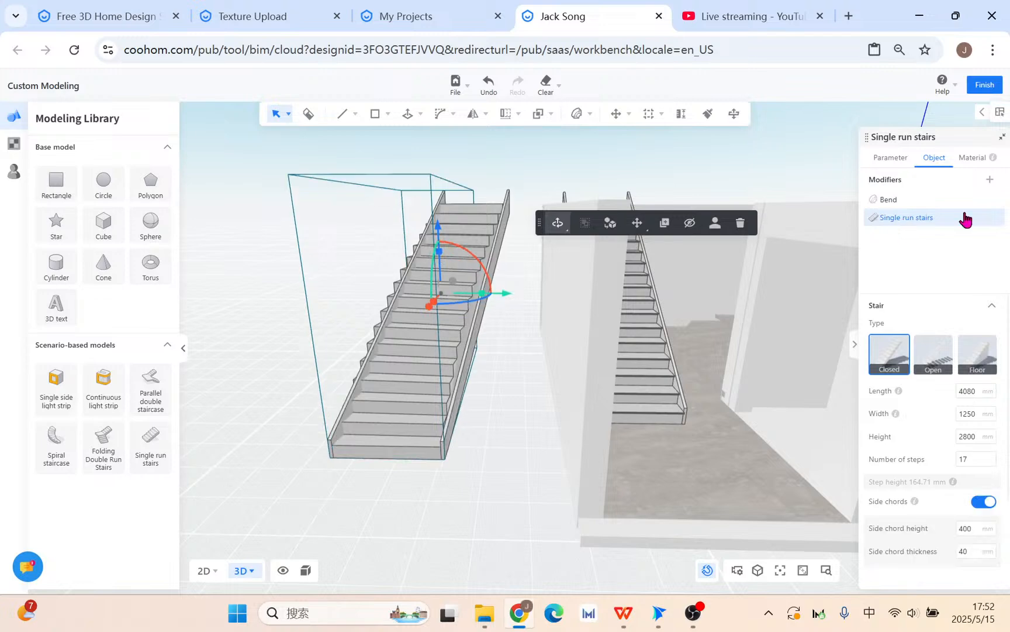
Step: Set the overlay segments of the stairs' Bend modifier to 32
click(900, 200)
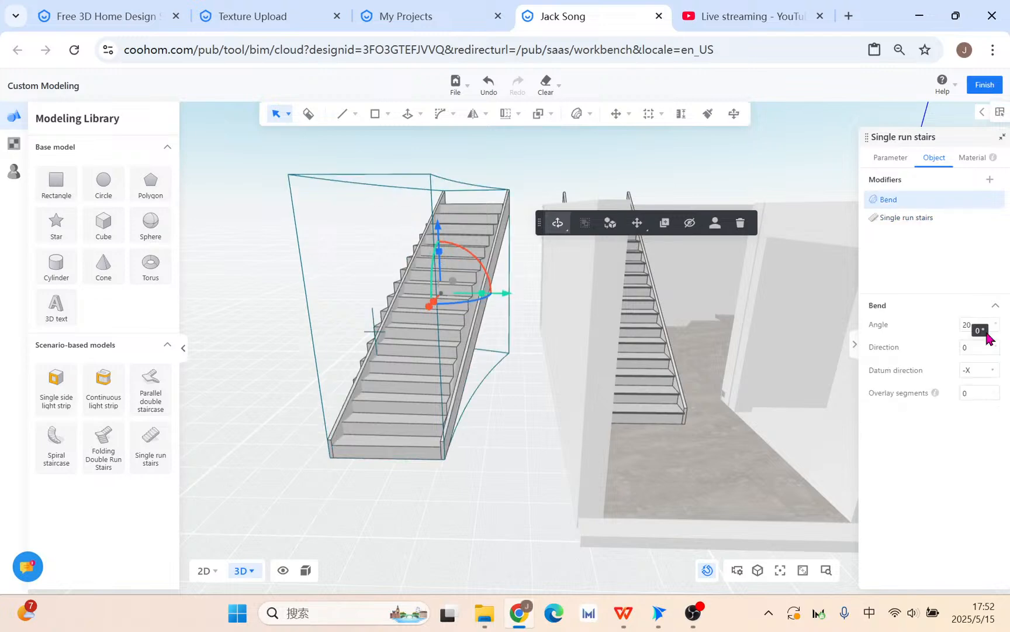
click(972, 393)
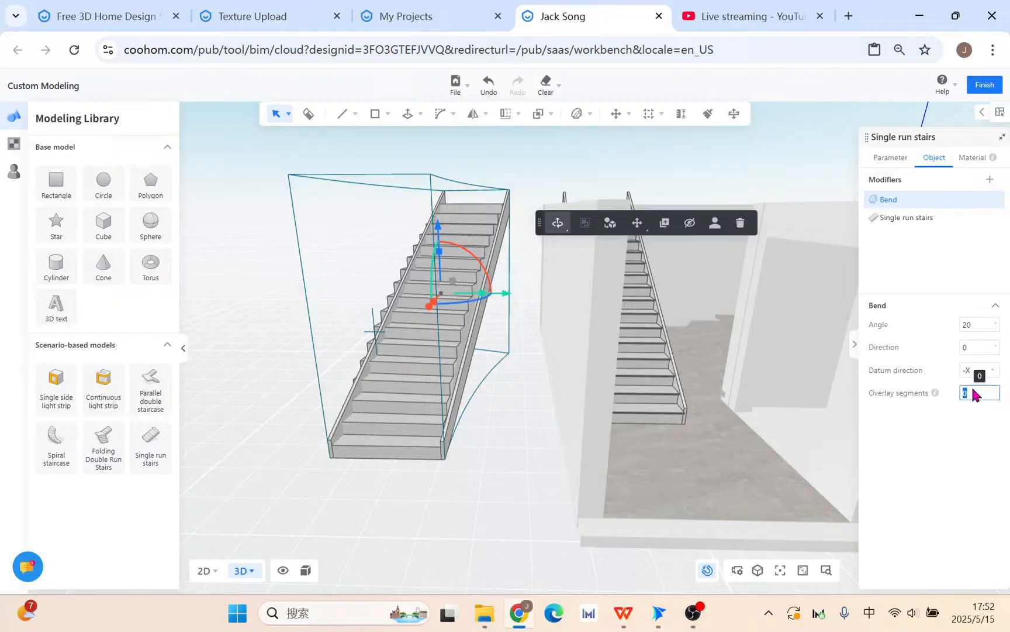
text(33)
key(Return)
click(973, 390)
text(32)
key(Return)
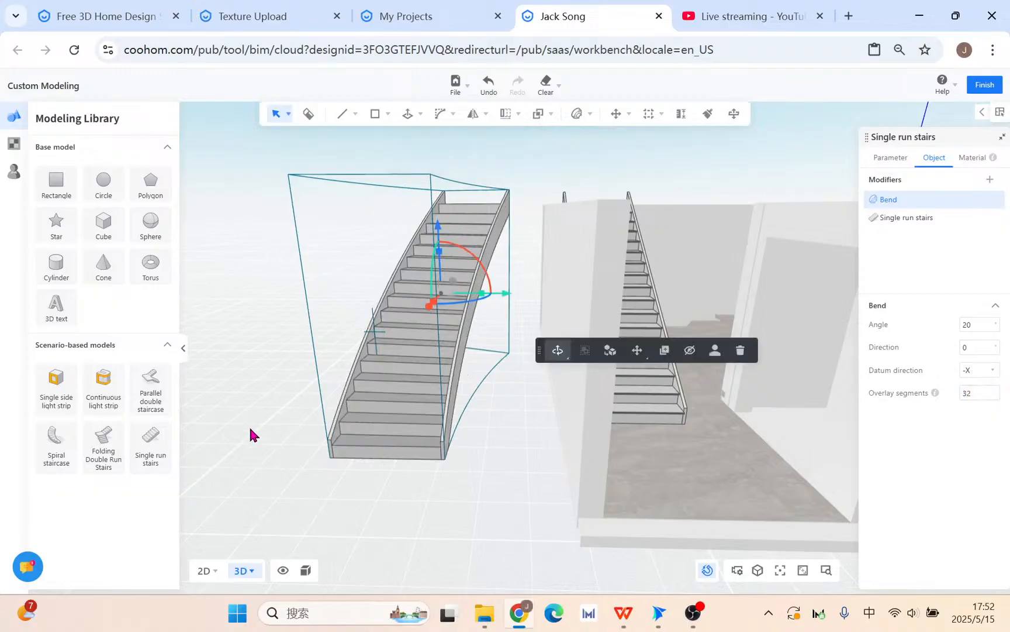
Step: Turn on handrail railings in the base stair parameters of the curved staircase
drag(246, 427, 379, 465)
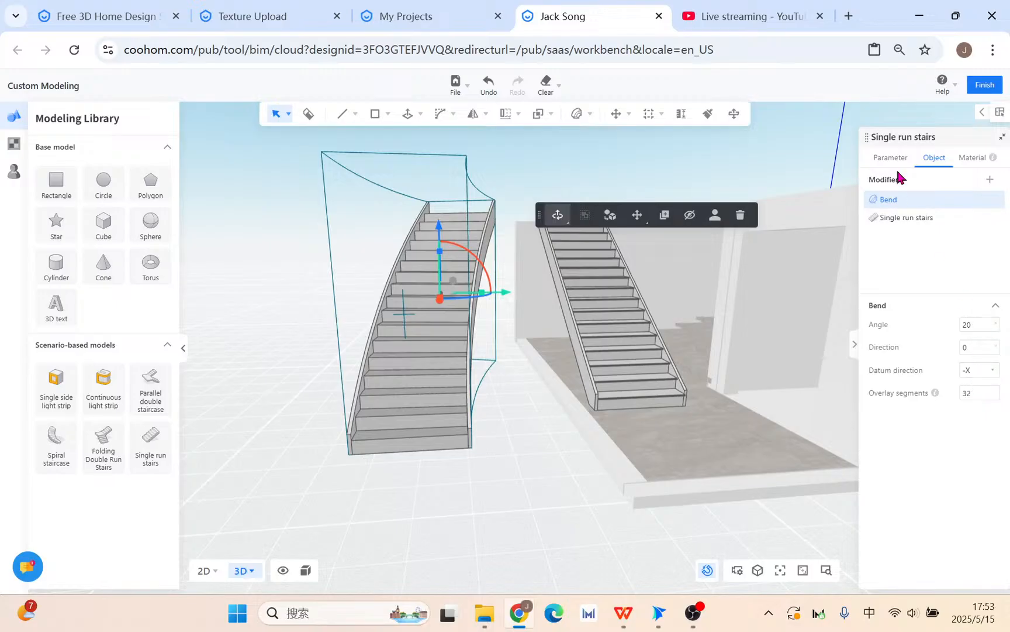
click(905, 223)
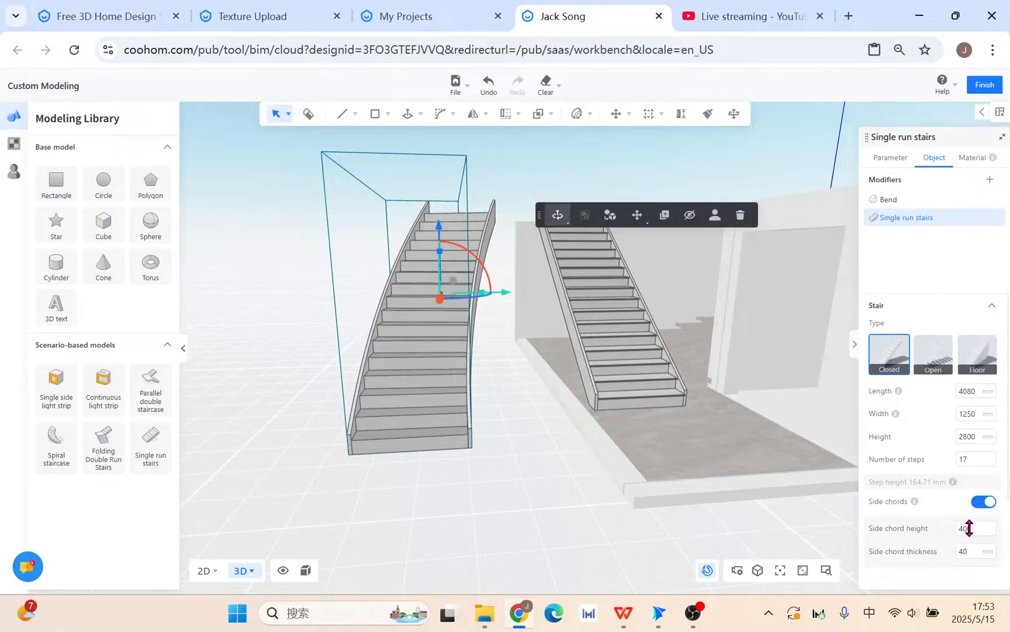
scroll(968, 544, down, 3)
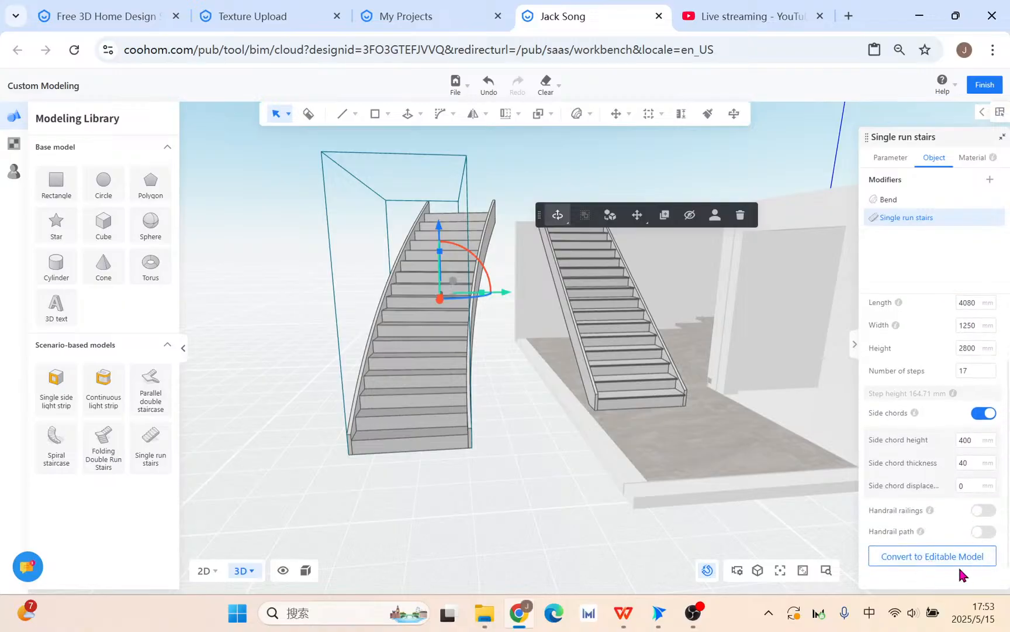
click(989, 514)
Step: Examine the curved staircase's side chords, steps and railings from the front, the sides, close up and above
right_drag(587, 515, 498, 477)
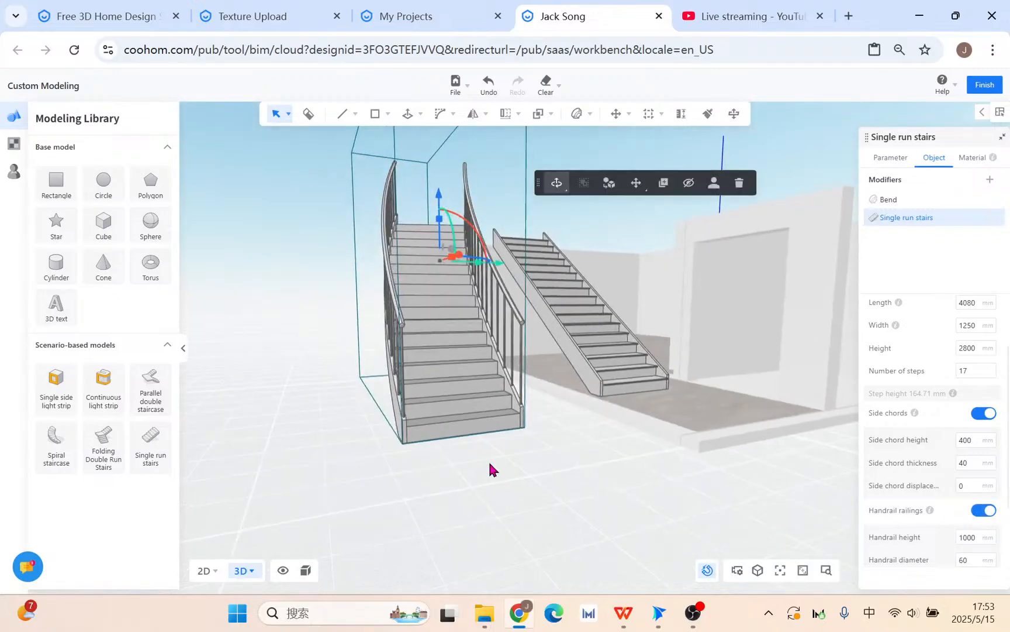
right_drag(594, 419, 460, 472)
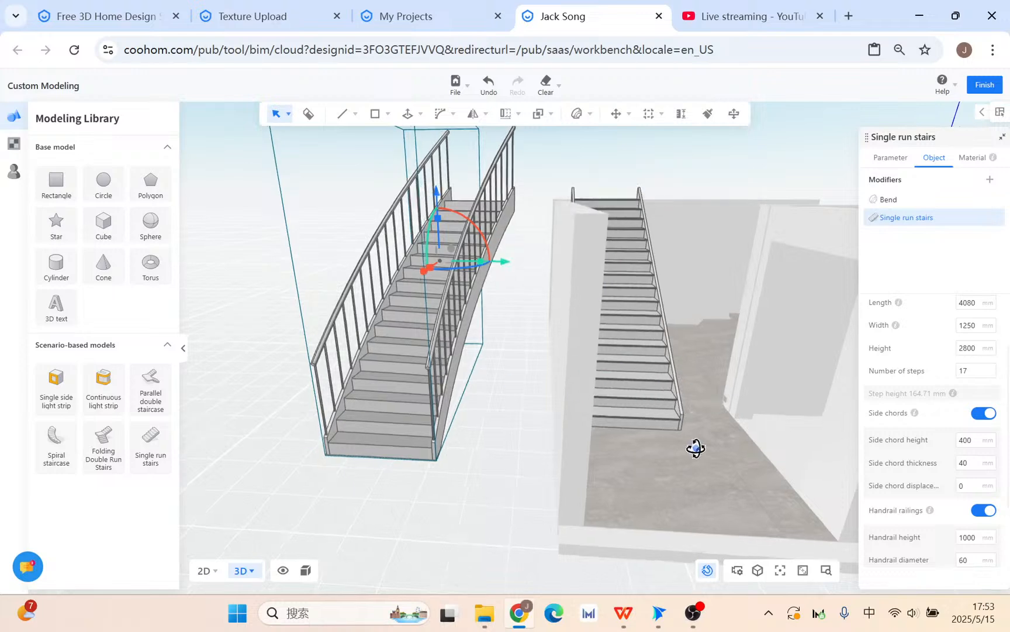
right_drag(699, 447, 953, 268)
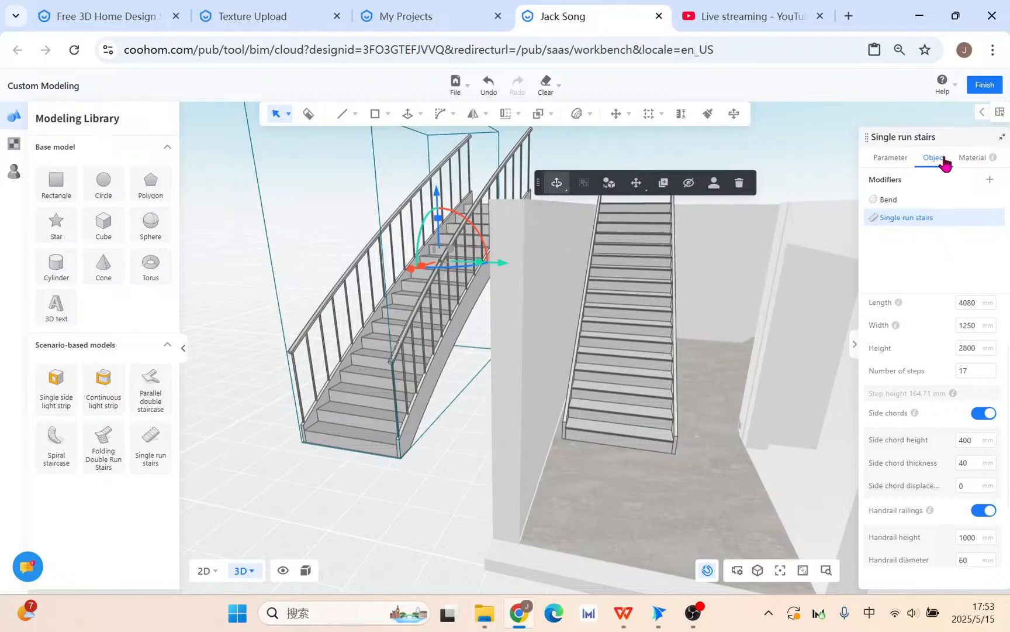
right_drag(435, 475, 508, 445)
scroll(508, 445, up, 5)
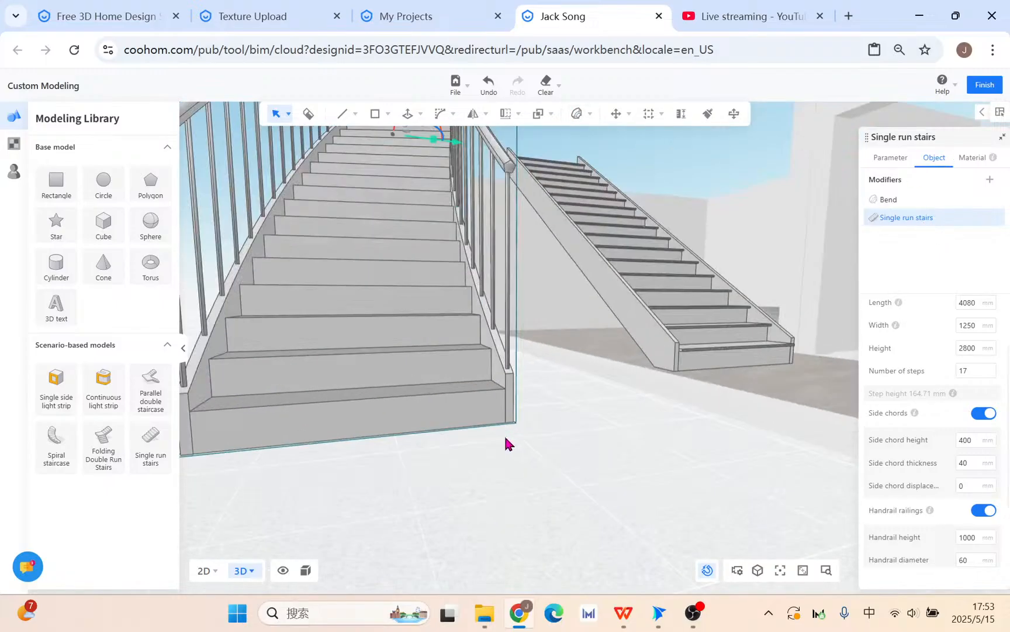
right_drag(466, 501, 478, 518)
scroll(478, 518, down, 5)
right_drag(555, 529, 610, 546)
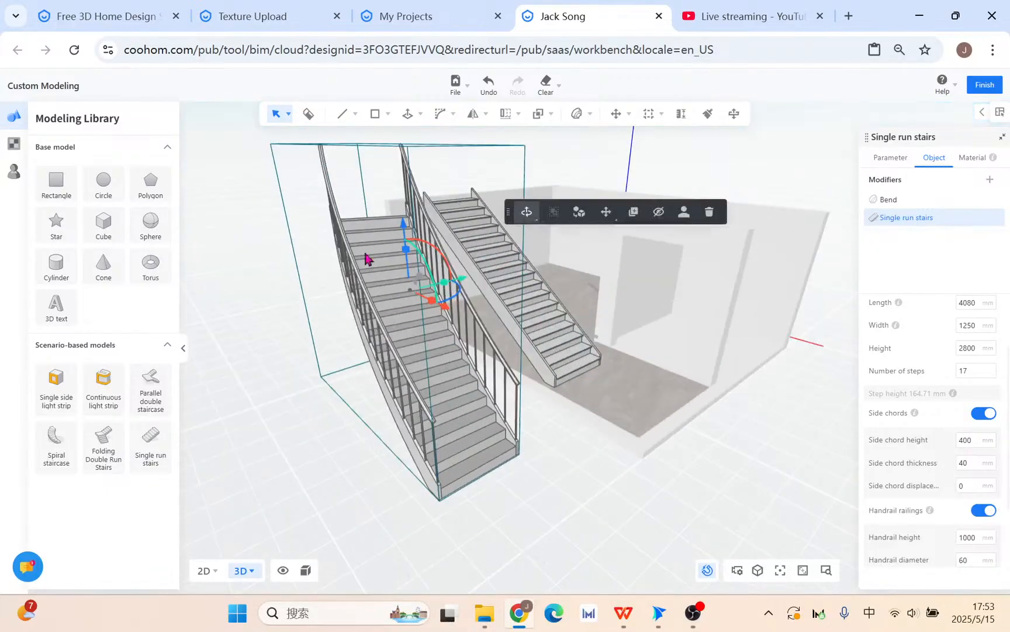
Step: Switch to the WPS presentation at the "Light strip in staircase" slide
right_drag(576, 492, 609, 492)
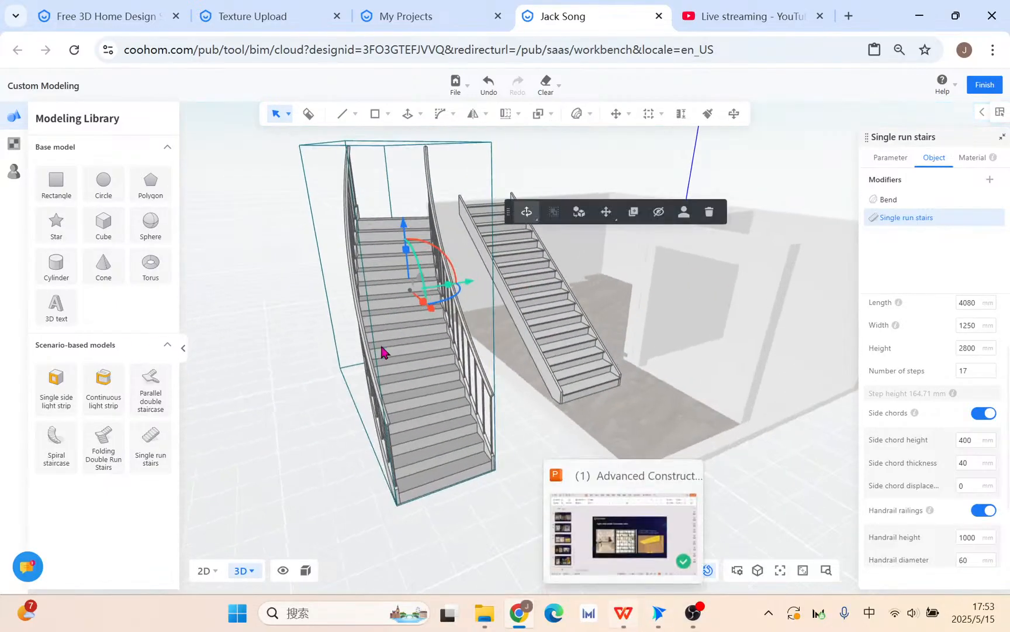
click(627, 614)
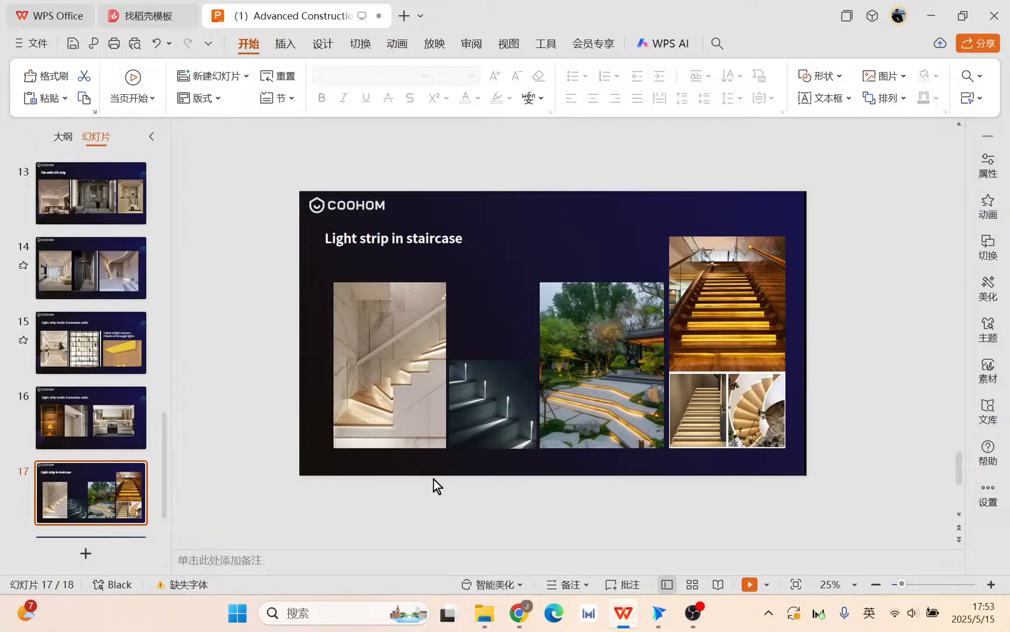
Step: Review the presentation's slides on light strips in customized units, the reversed suspended ceiling and the living-room examples
scroll(94, 462, down, 2)
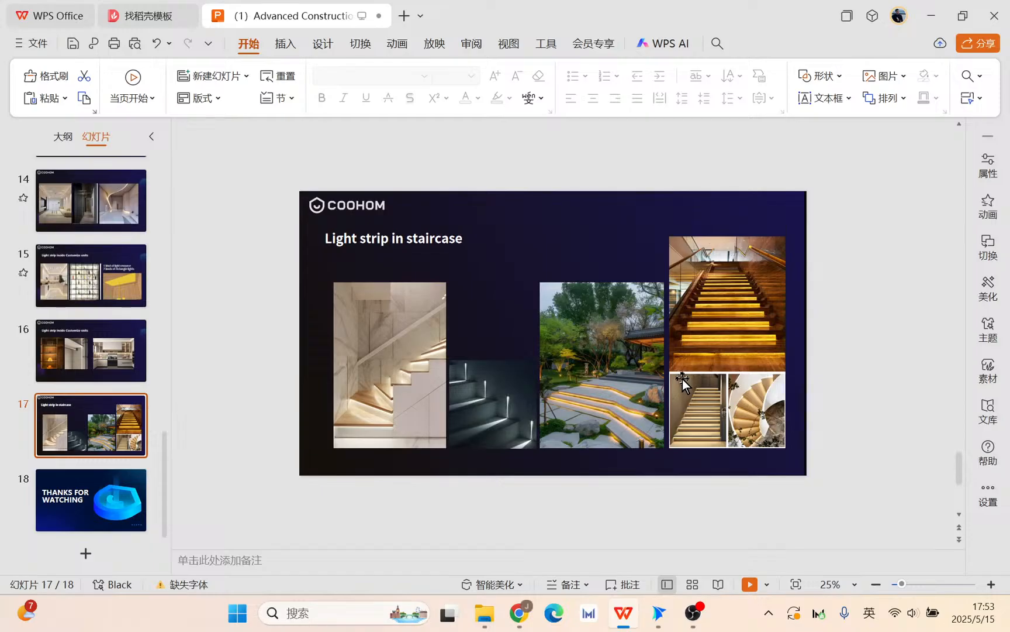
click(63, 362)
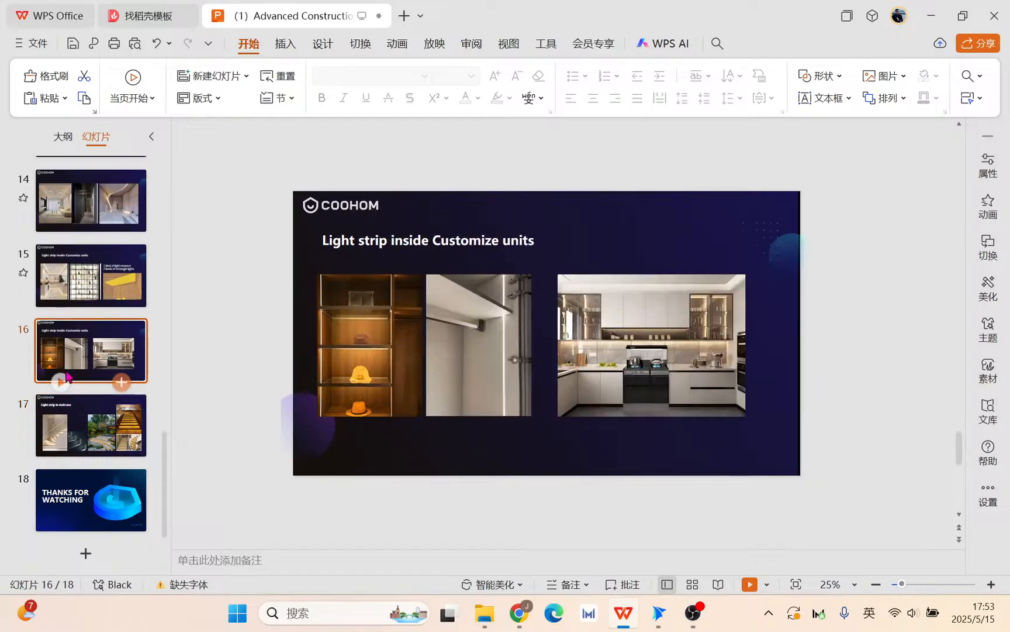
scroll(67, 375, up, 8)
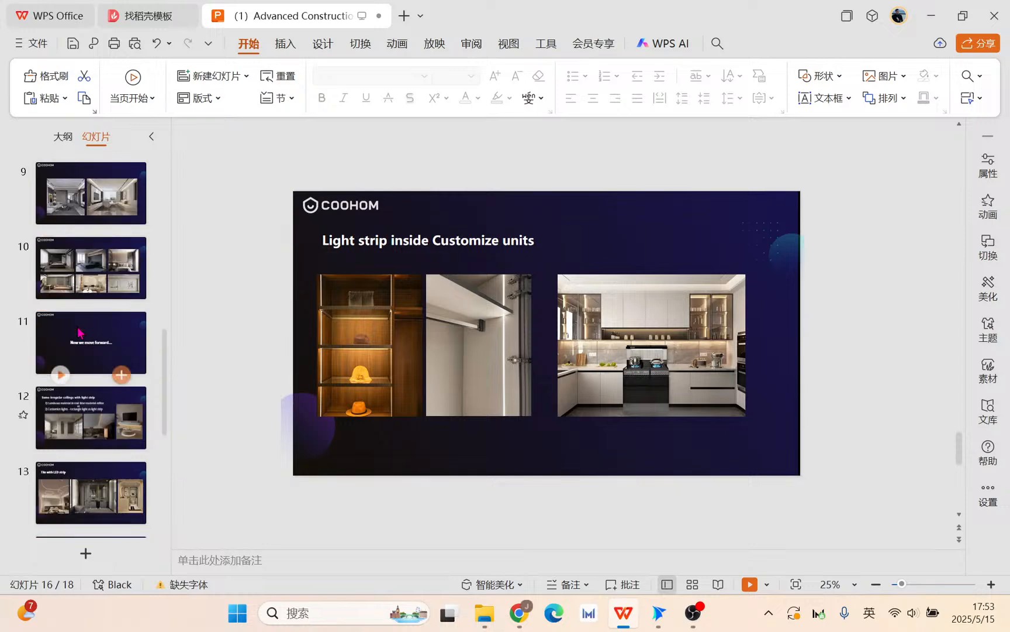
scroll(80, 332, up, 5)
scroll(80, 332, down, 2)
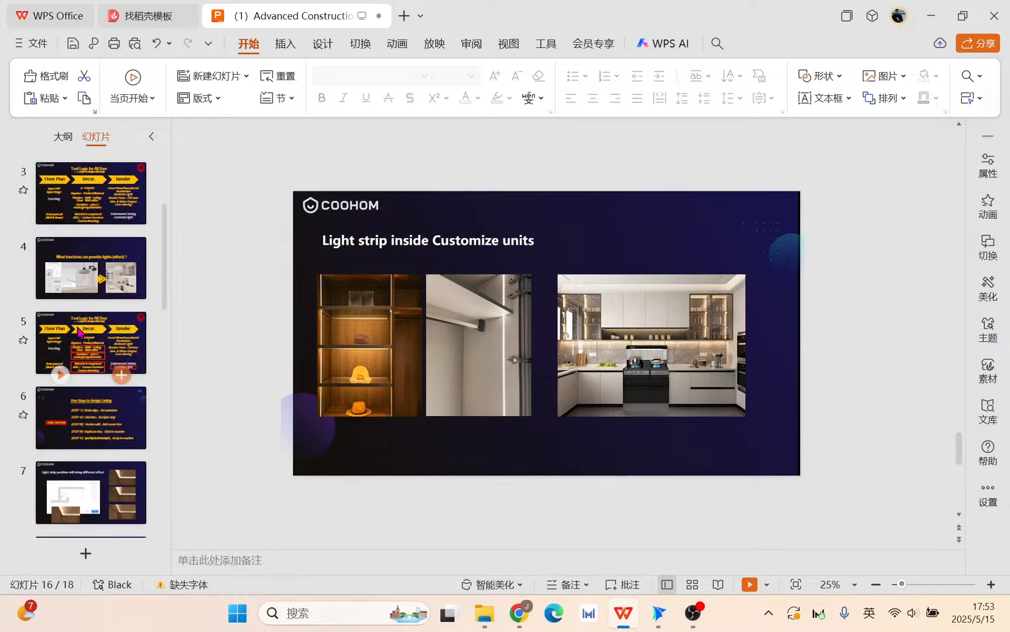
scroll(117, 450, down, 2)
click(117, 428)
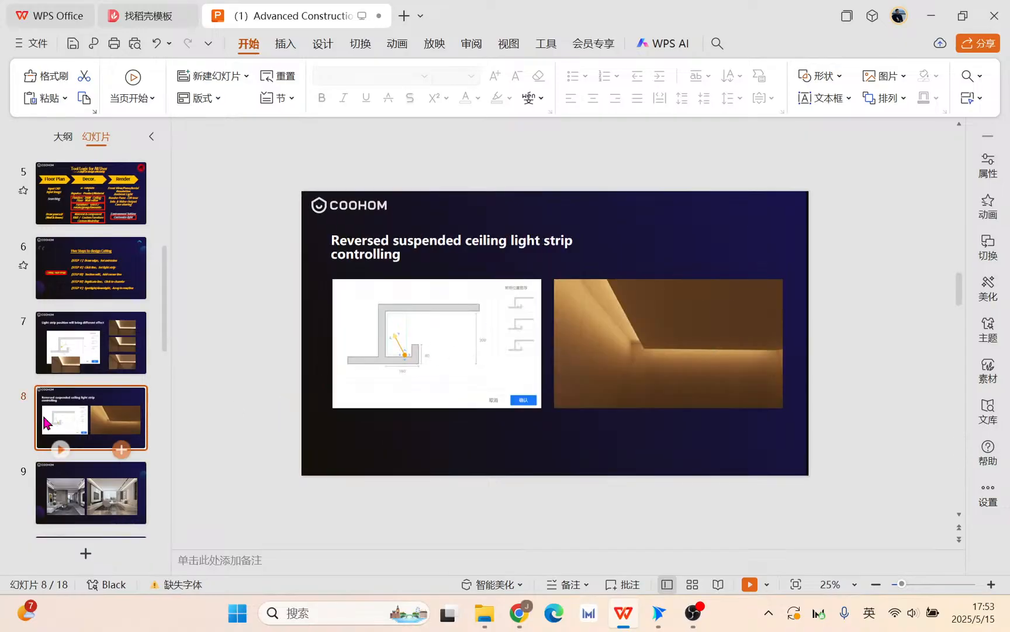
scroll(45, 423, down, 1)
click(96, 413)
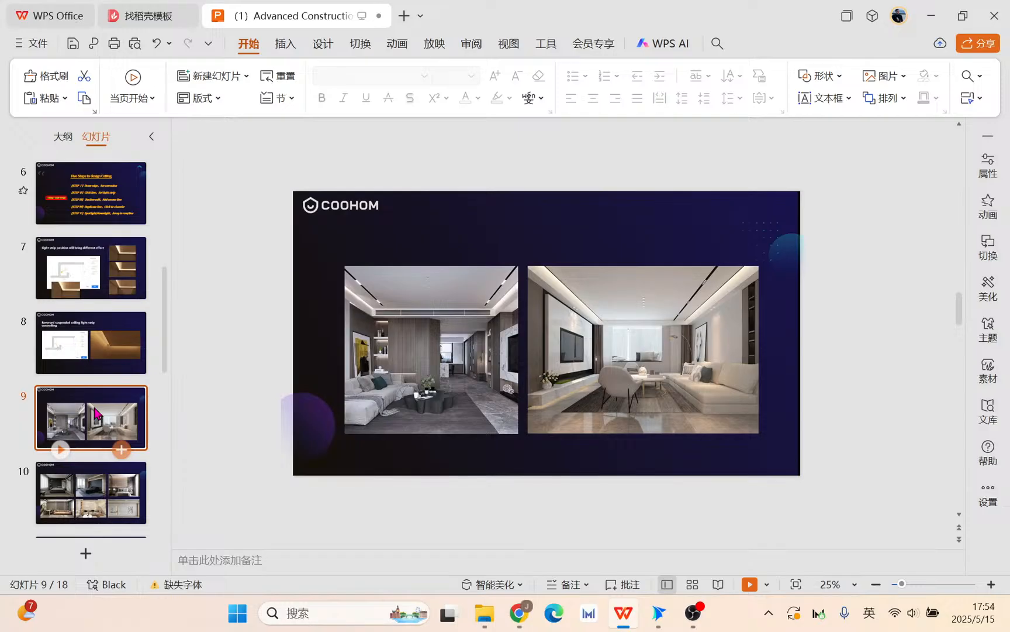
Step: Recap the remaining light-strip slides from the curved ceiling and customized-unit examples through the staircase to the closing slide
scroll(123, 486, down, 4)
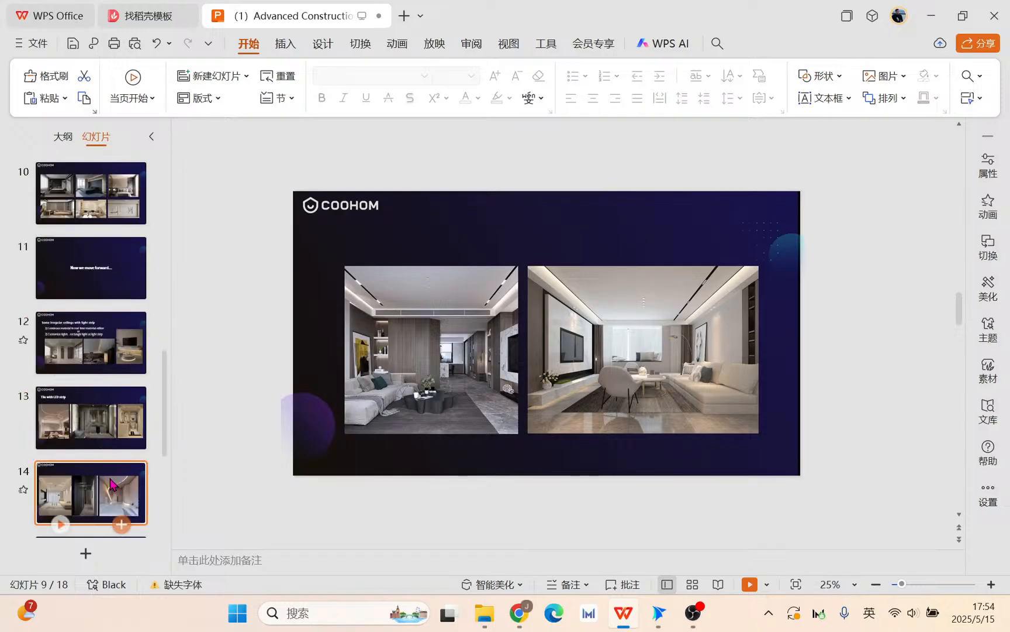
scroll(111, 483, down, 3)
click(106, 276)
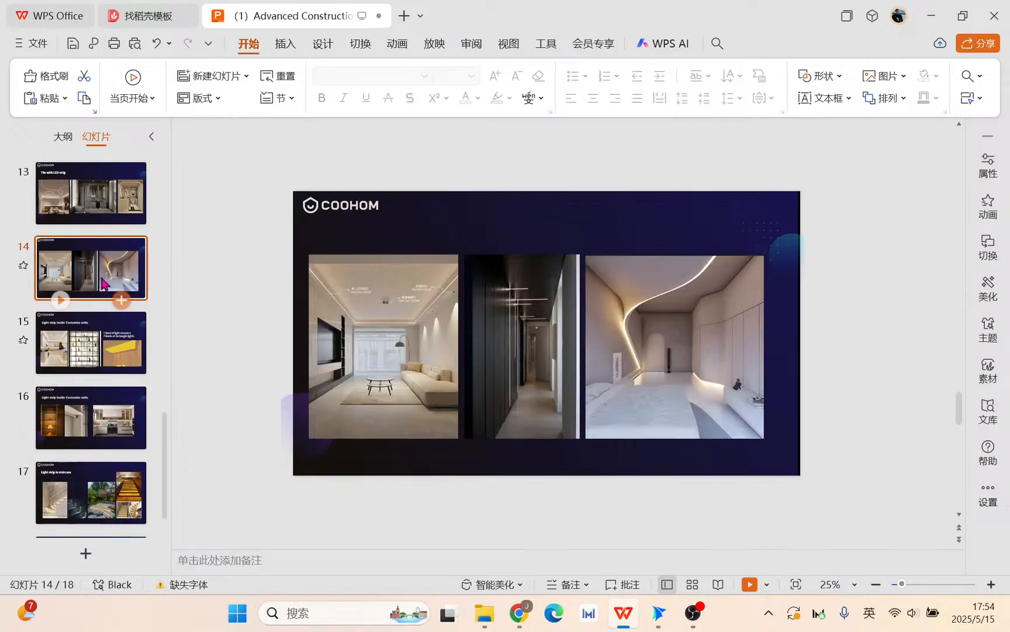
click(99, 411)
click(99, 361)
click(87, 493)
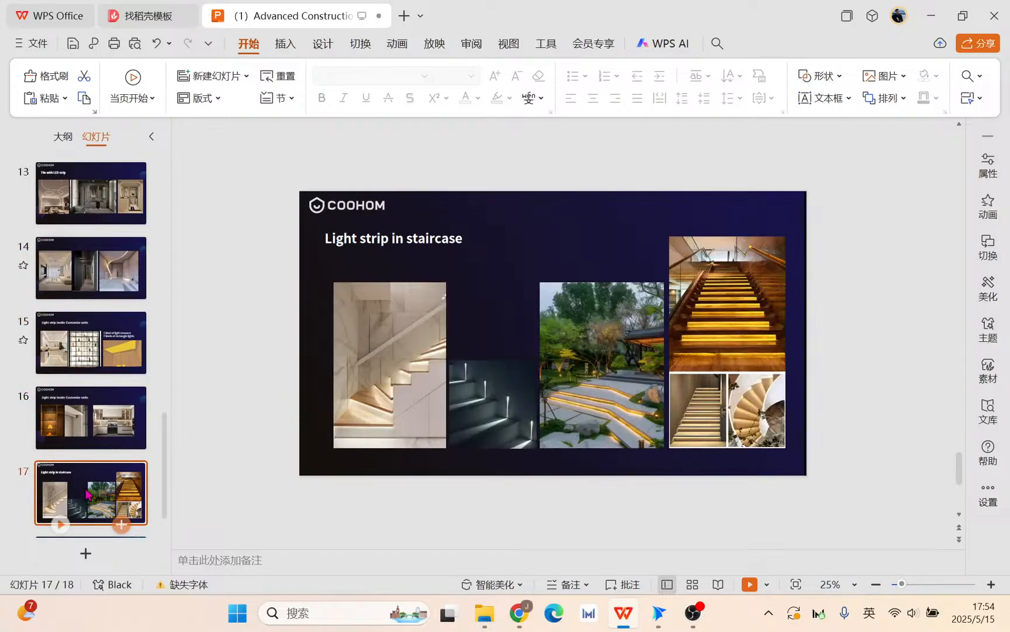
scroll(86, 493, down, 1)
click(86, 493)
scroll(87, 493, up, 8)
scroll(87, 493, up, 5)
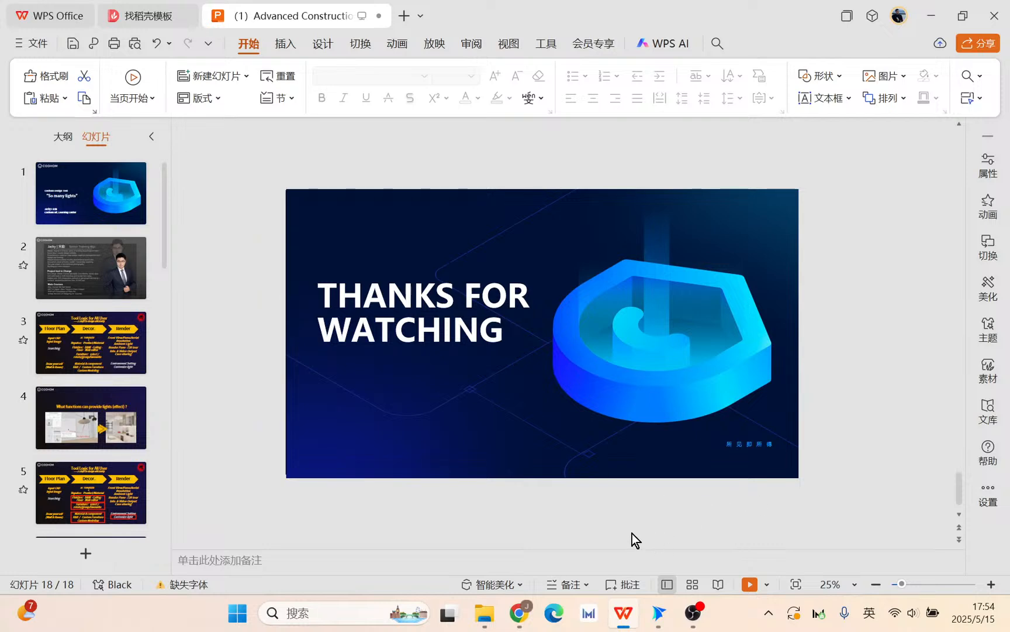
Step: Switch to the YouTube Studio live stream page in Chrome and read the viewers' messages in the top chat
click(520, 613)
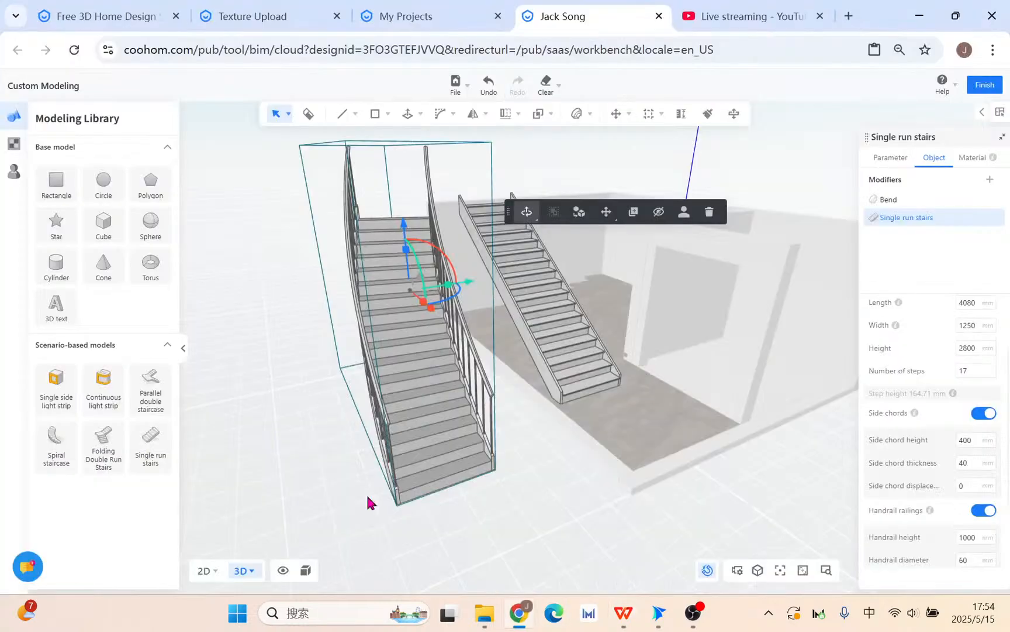
click(729, 12)
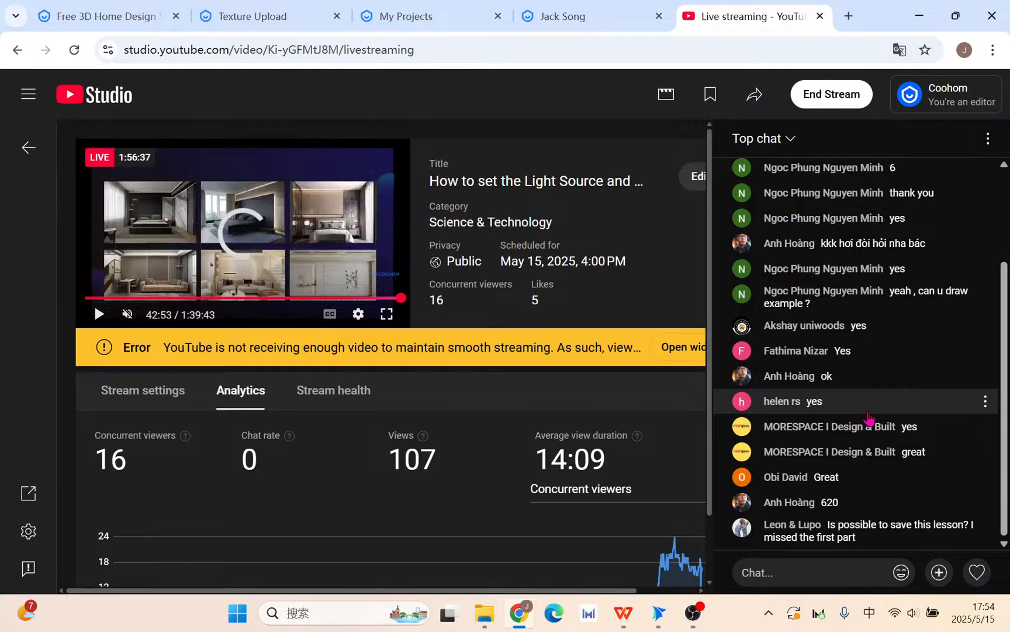
scroll(842, 410, up, 3)
scroll(866, 456, down, 3)
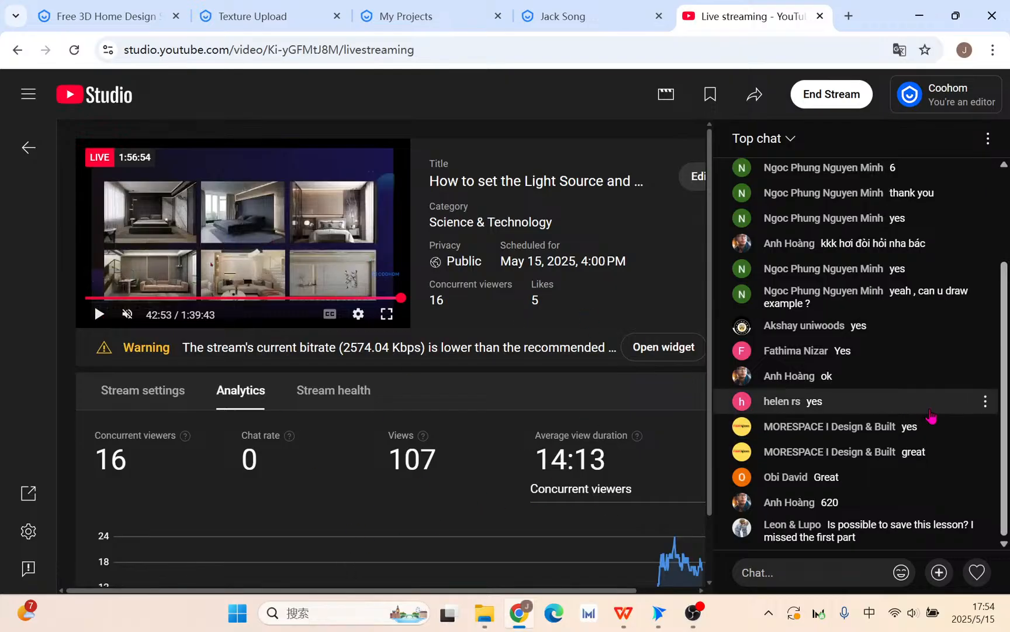
scroll(827, 379, up, 3)
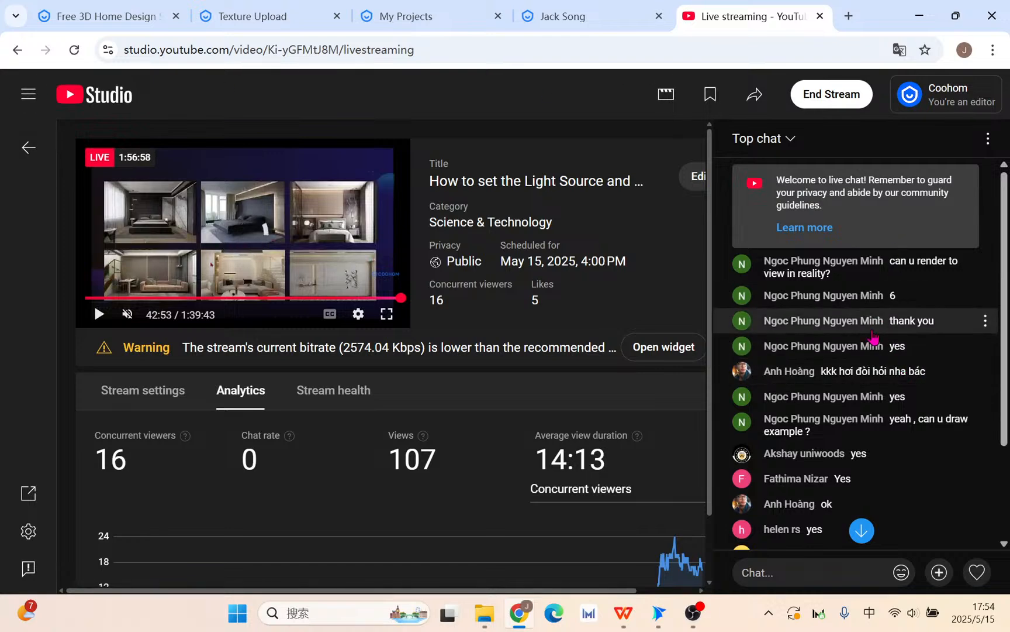
scroll(866, 369, down, 2)
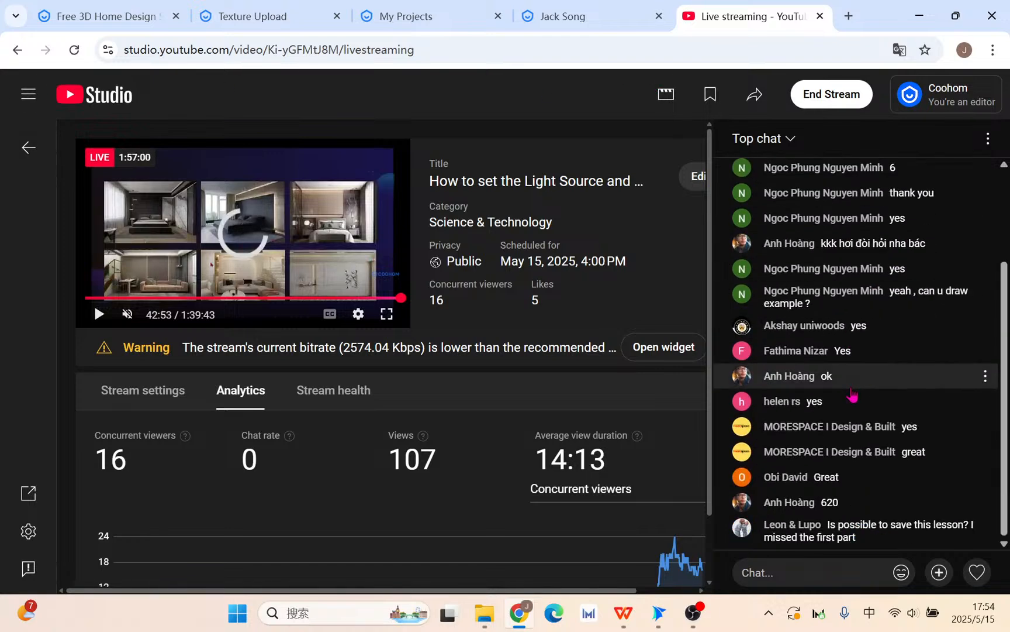
scroll(818, 398, up, 3)
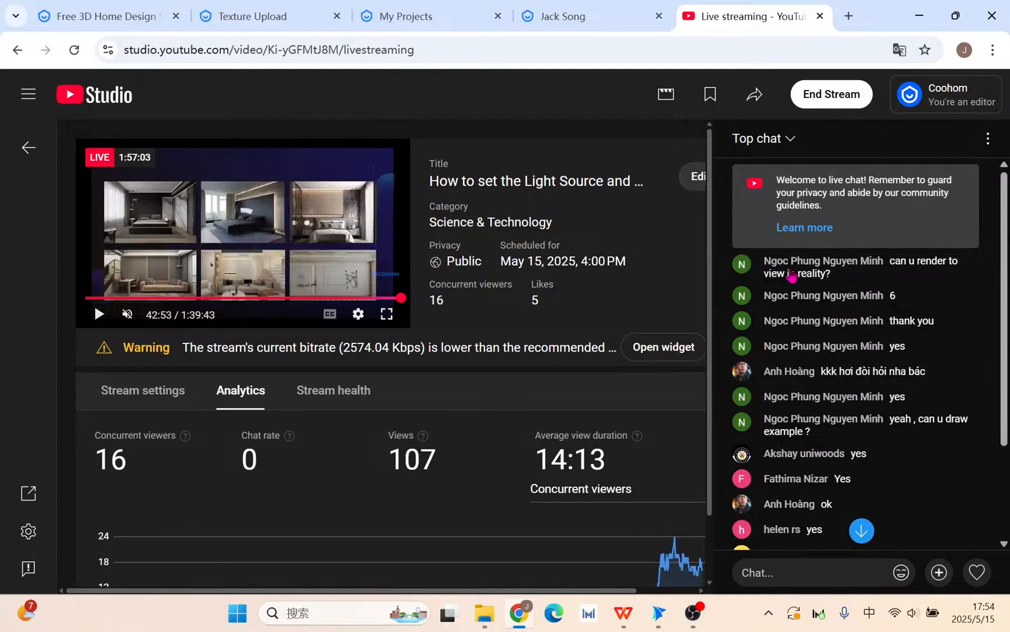
Step: Return to Coohom's Custom Modeling, deselect the curved staircase and examine both staircases from another side
click(562, 16)
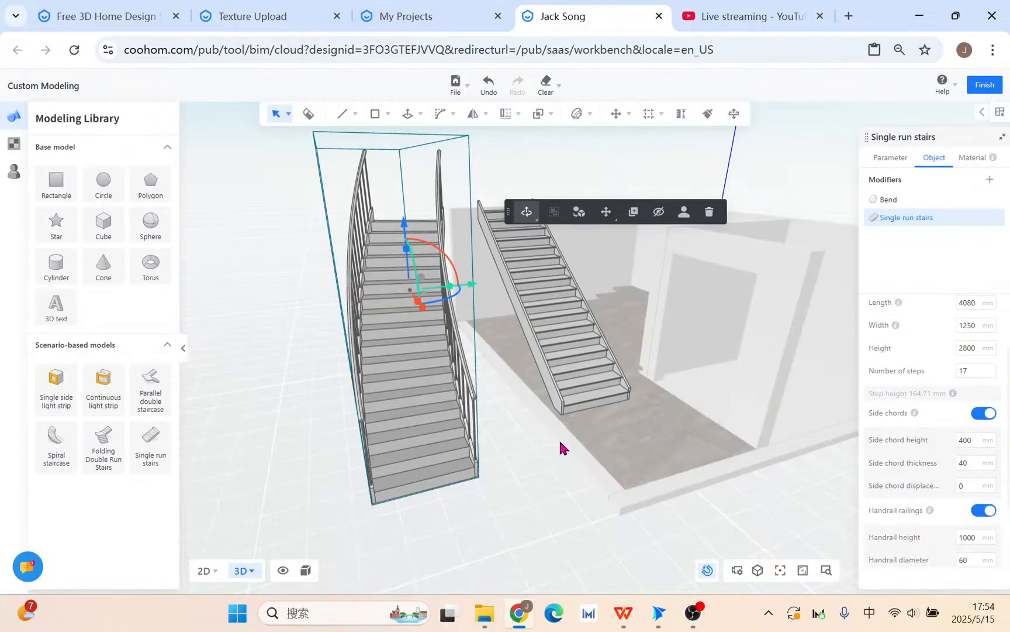
click(533, 471)
drag(556, 486, 502, 493)
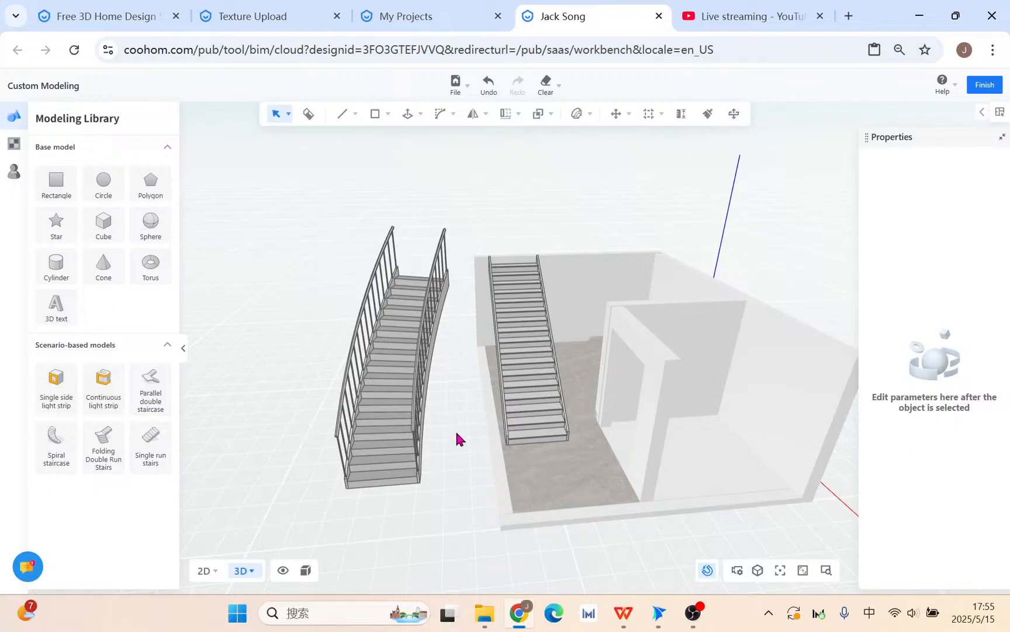
Step: Go back to the YouTube Studio stream and change the chat view from Top chat to Live chat
click(774, 8)
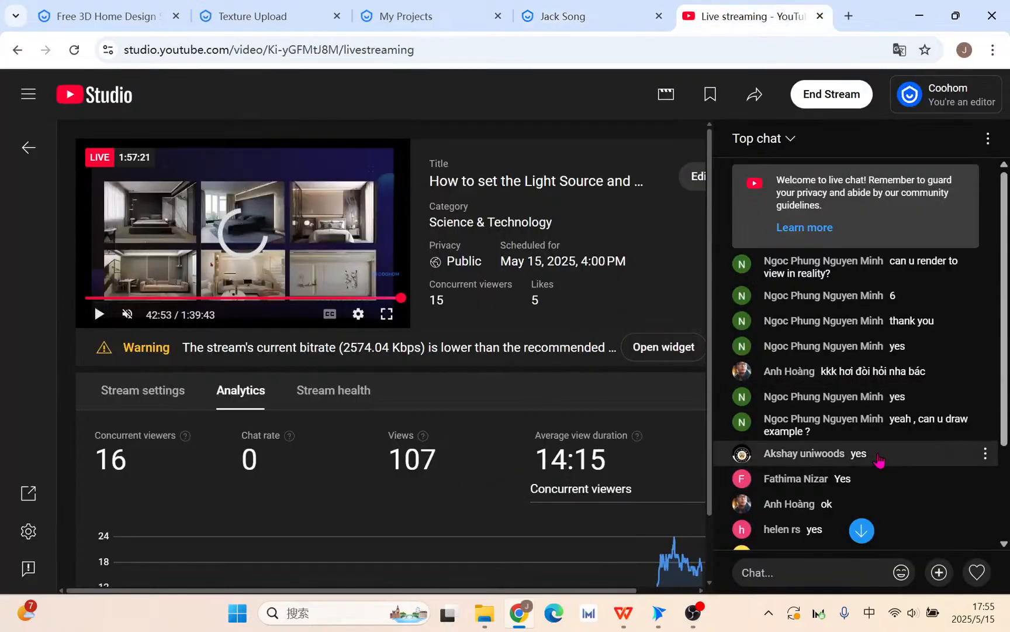
scroll(924, 410, down, 2)
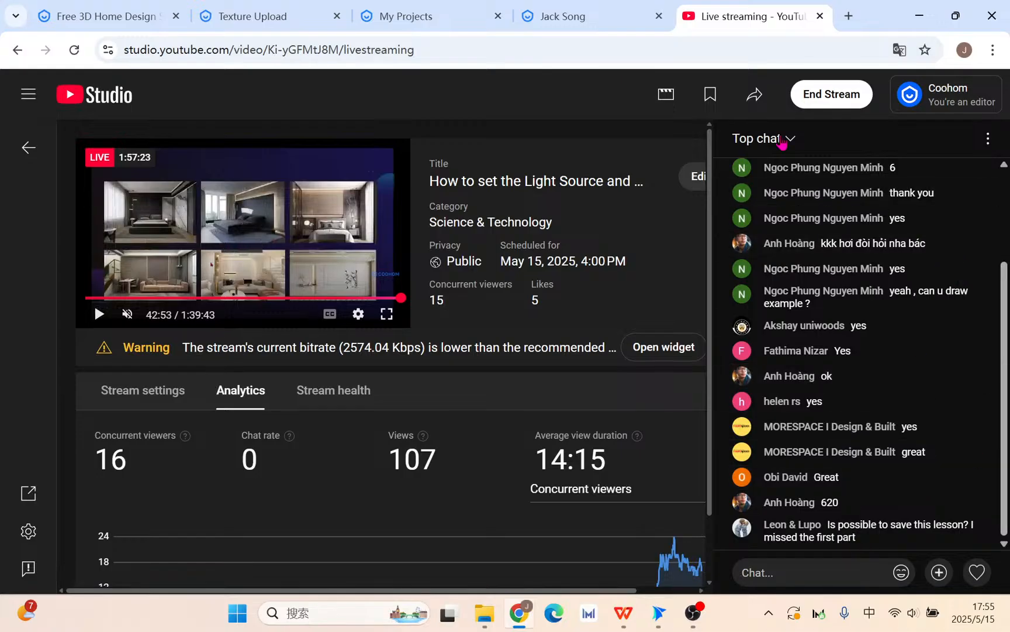
click(762, 138)
click(781, 215)
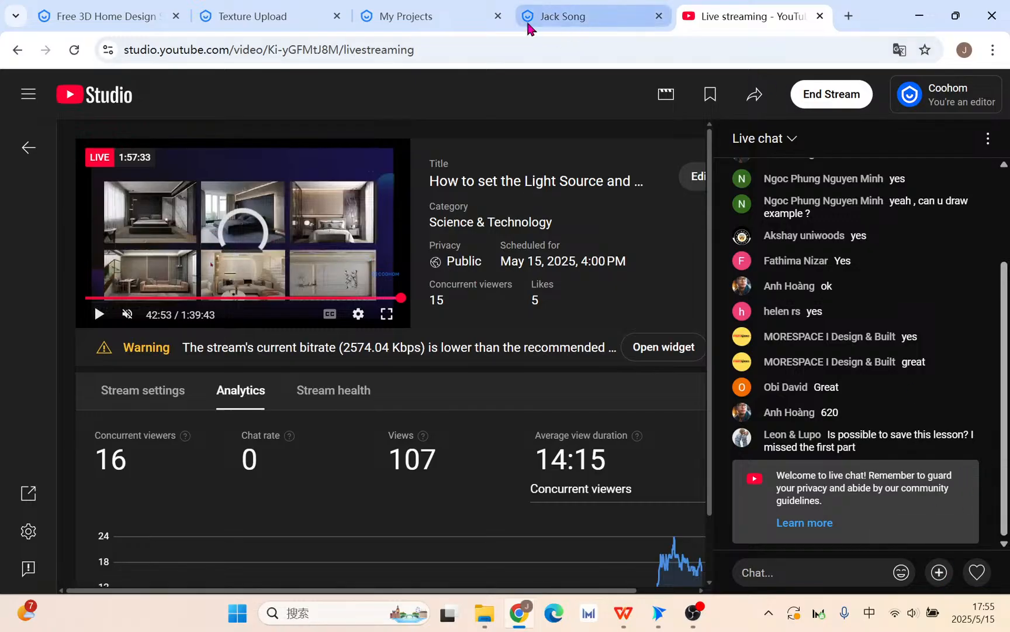
Step: Return to Coohom, finish the custom modeling session and inspect both staircases in the room's 3D view
click(583, 24)
middle_drag(537, 428, 542, 469)
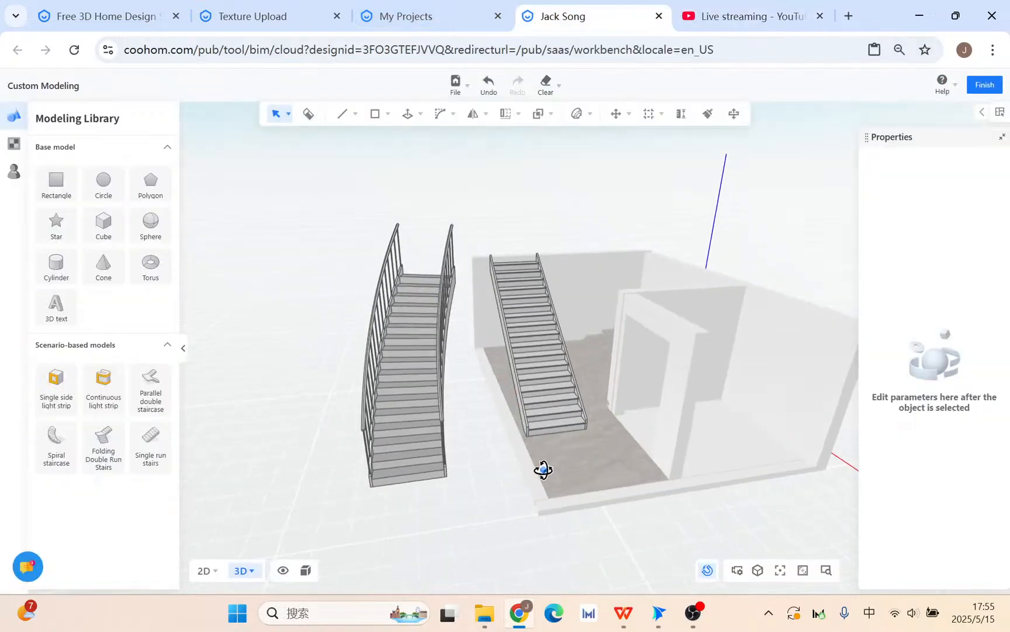
click(985, 85)
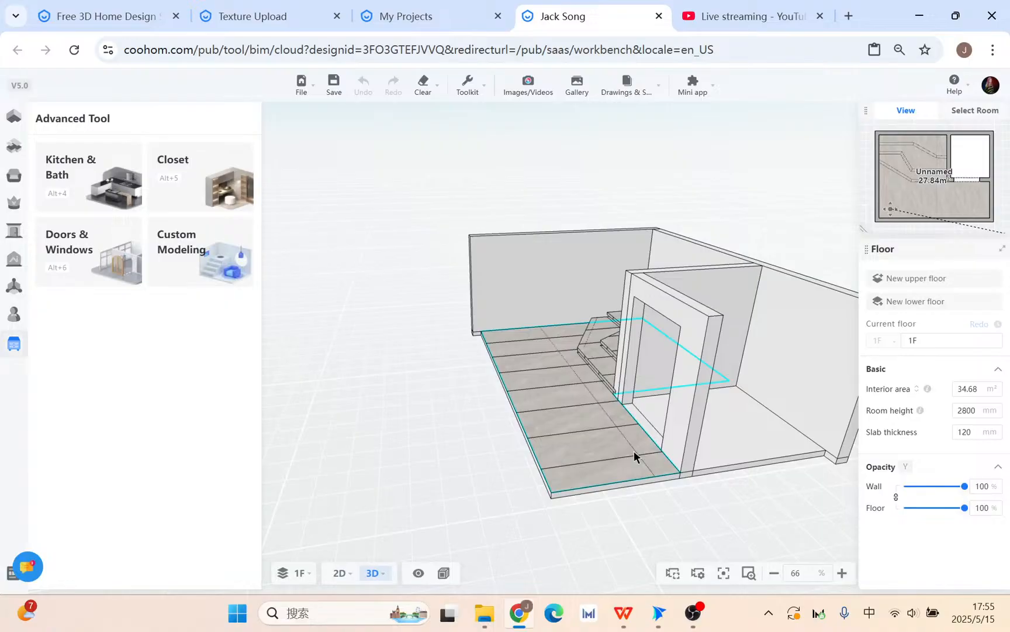
drag(631, 451, 556, 485)
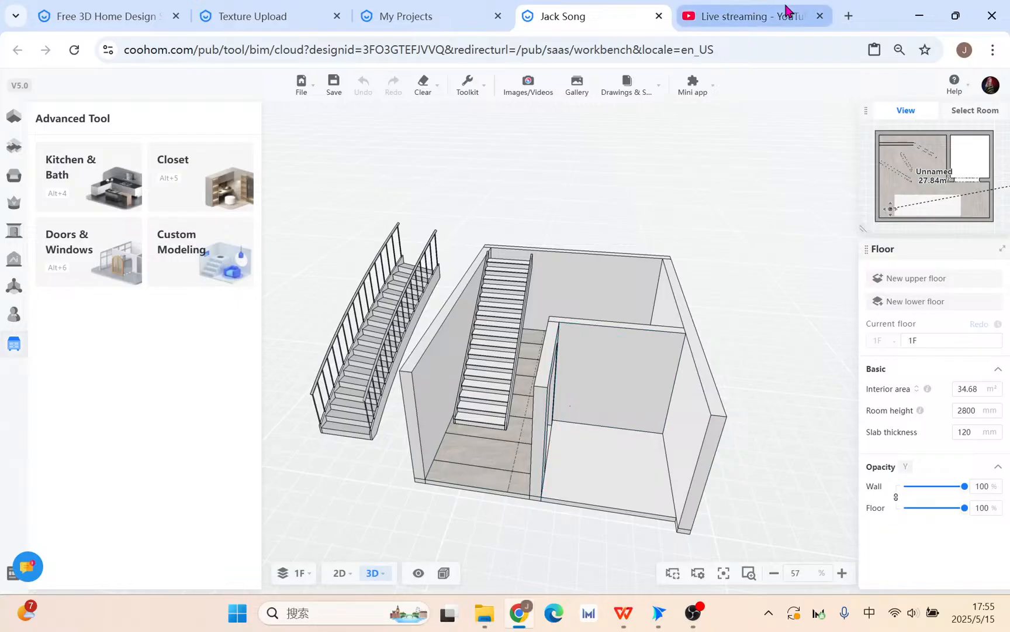
Step: Switch to YouTube Studio and end the live stream, confirming that it stops immediately
click(766, 17)
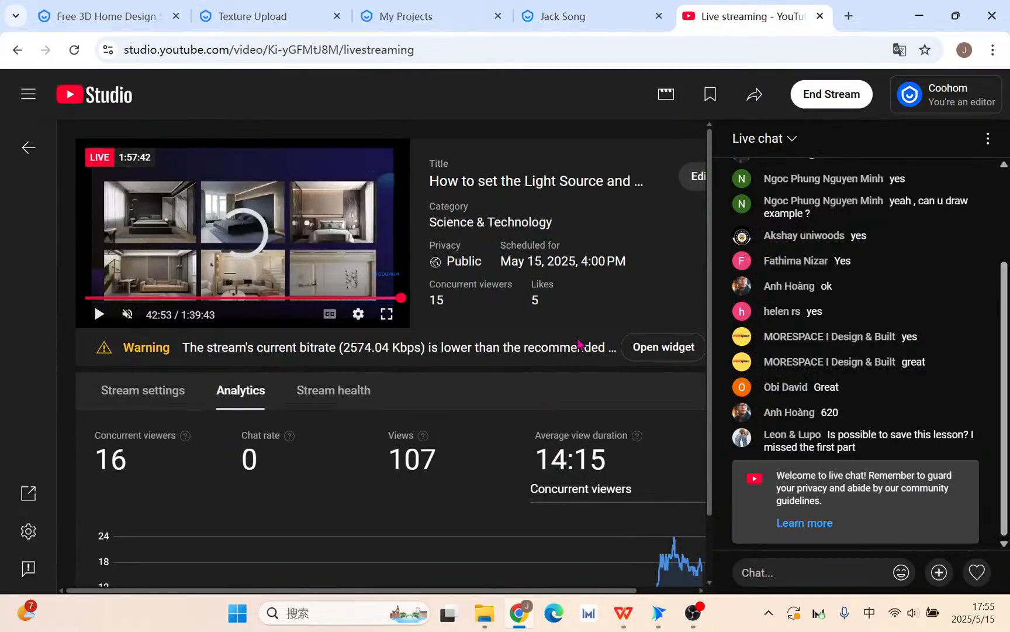
click(833, 96)
click(640, 395)
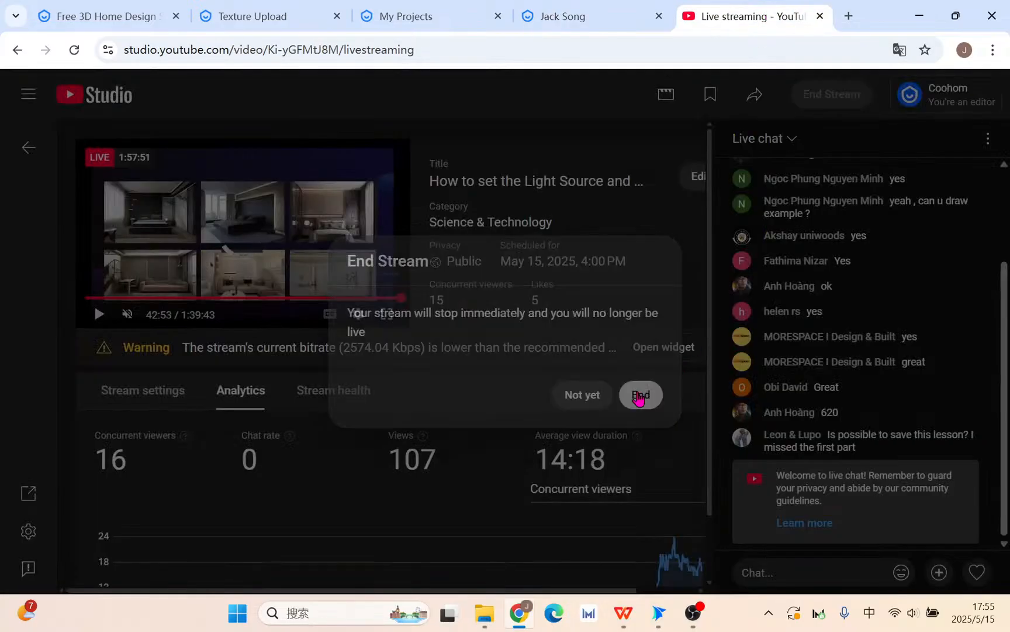